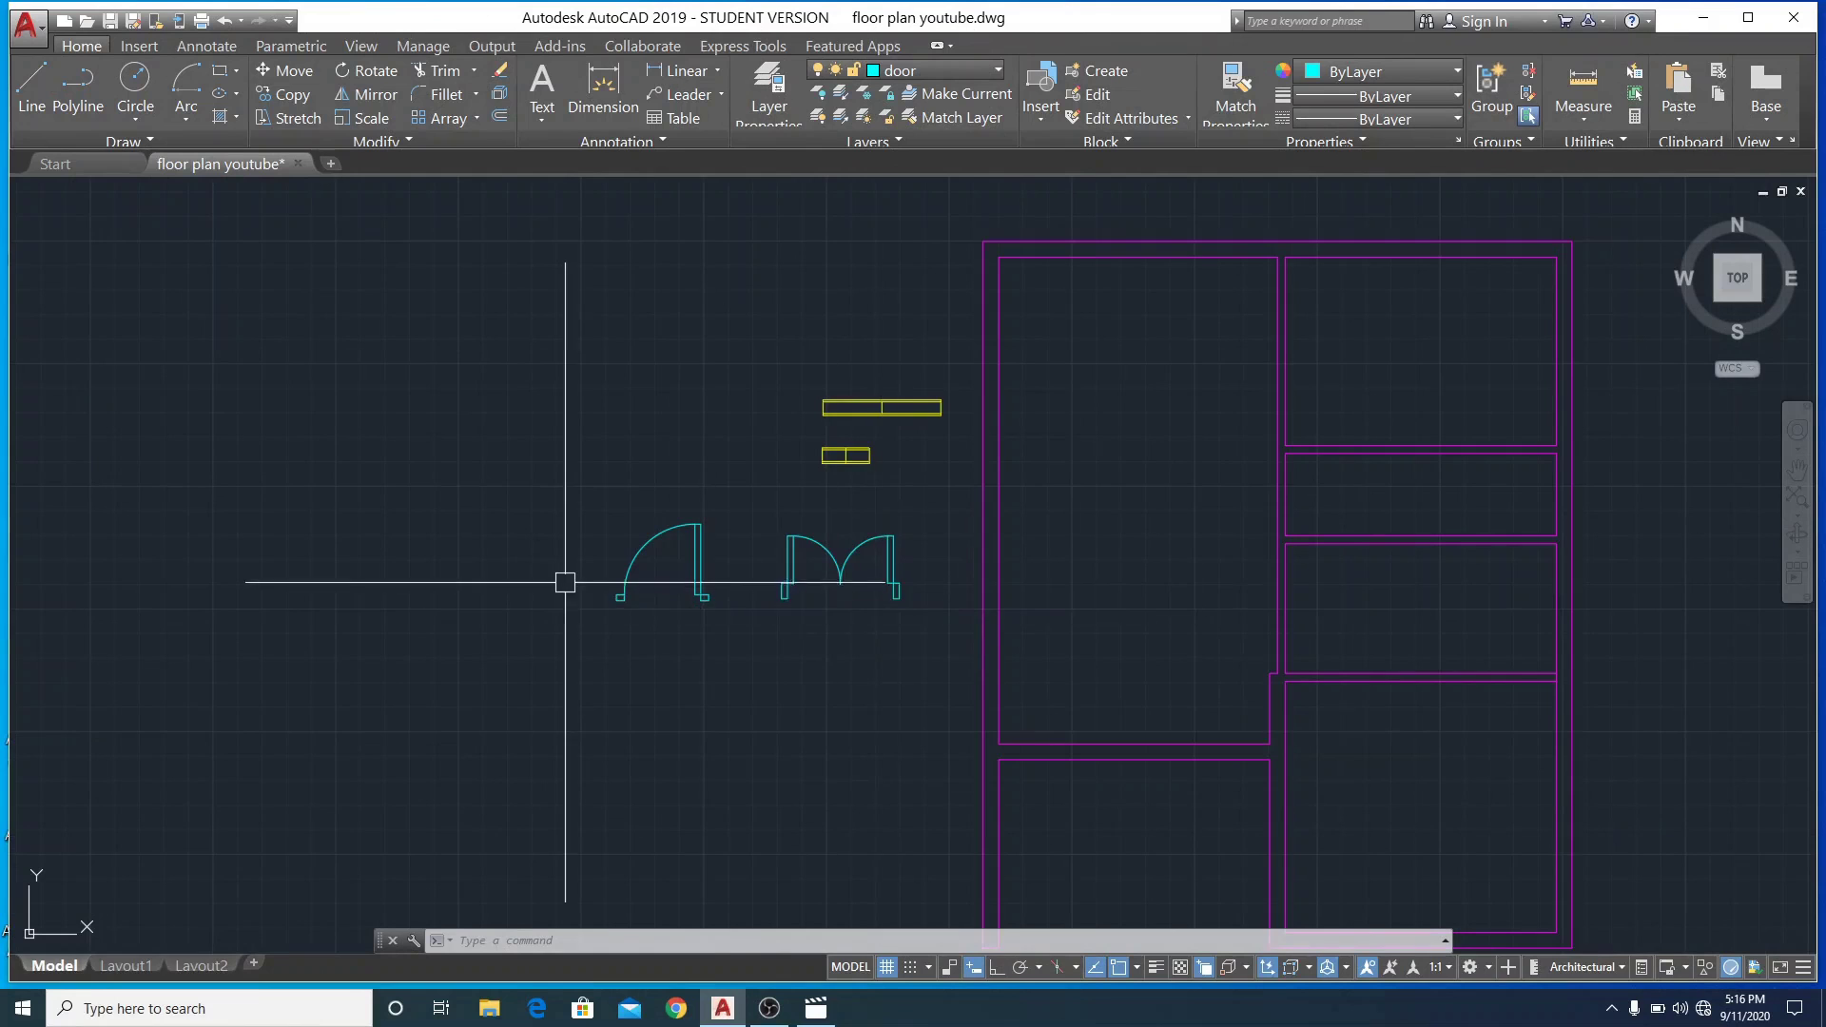
# Move the double door by its lower-right jamb corner into the right end of the horizontal wall below the large room
pyautogui.scroll(4, 667, 601)
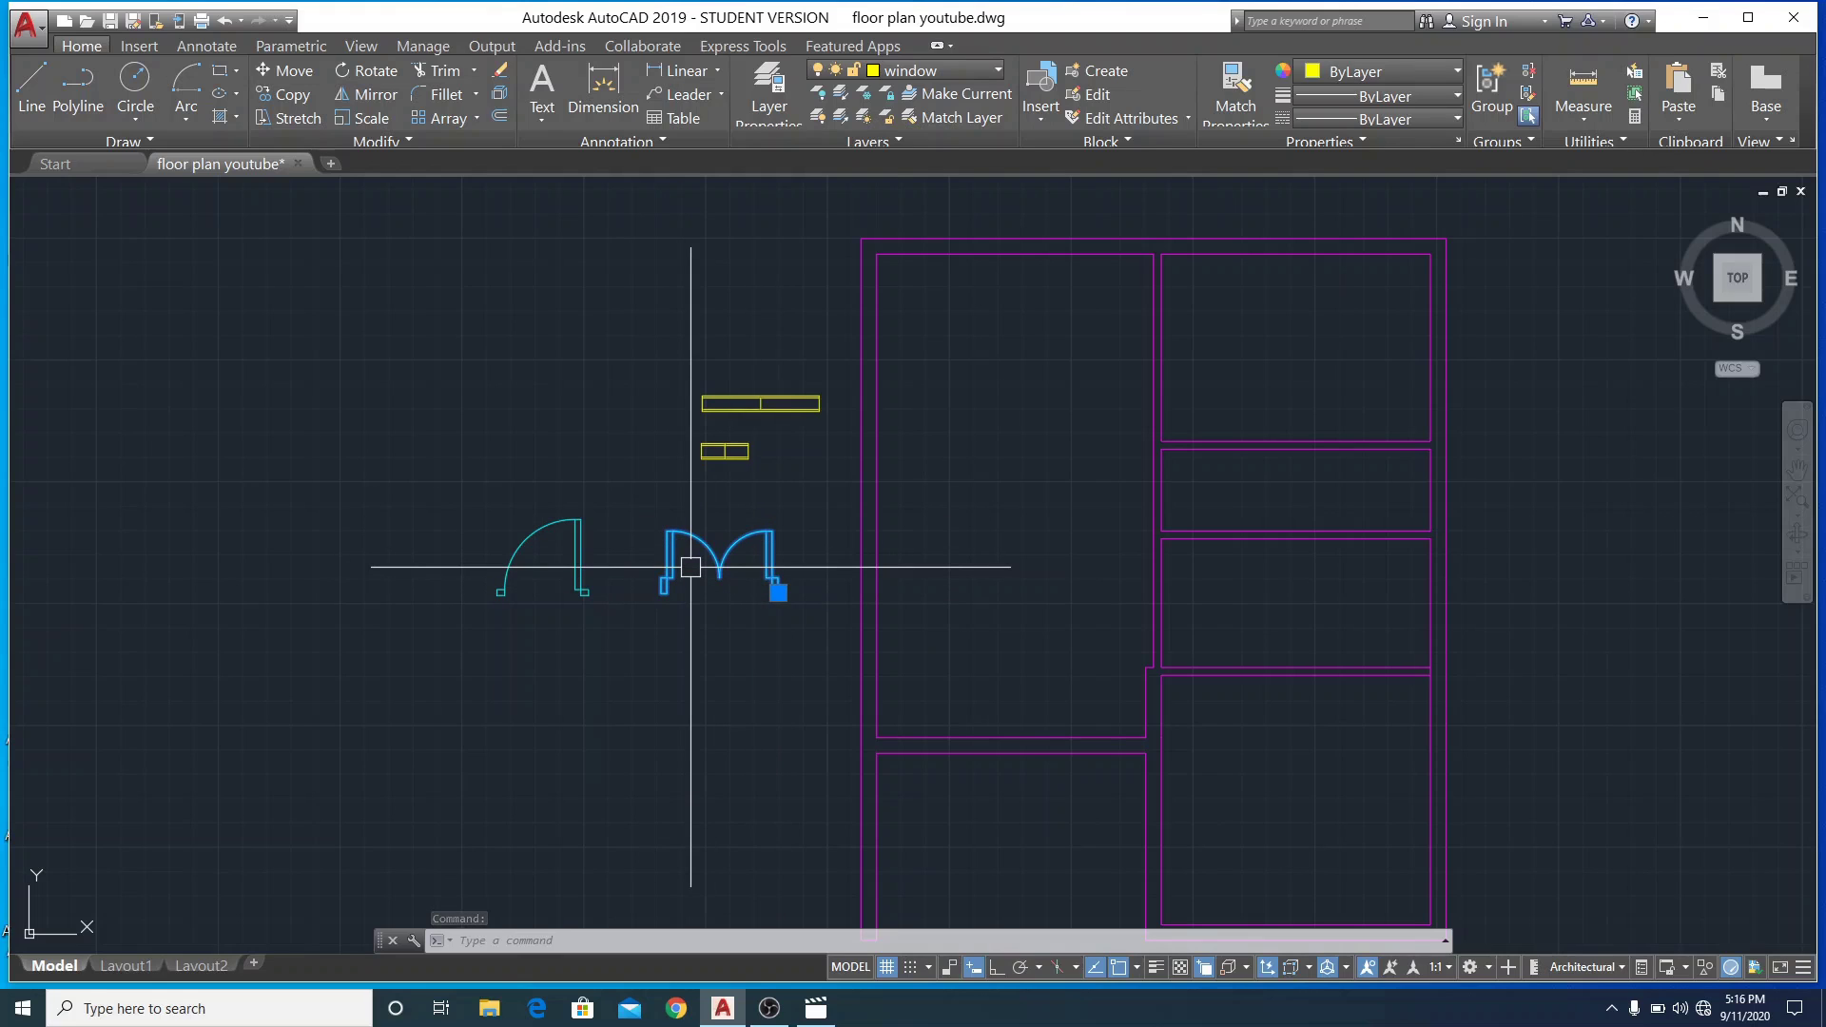
pyautogui.press('Return')
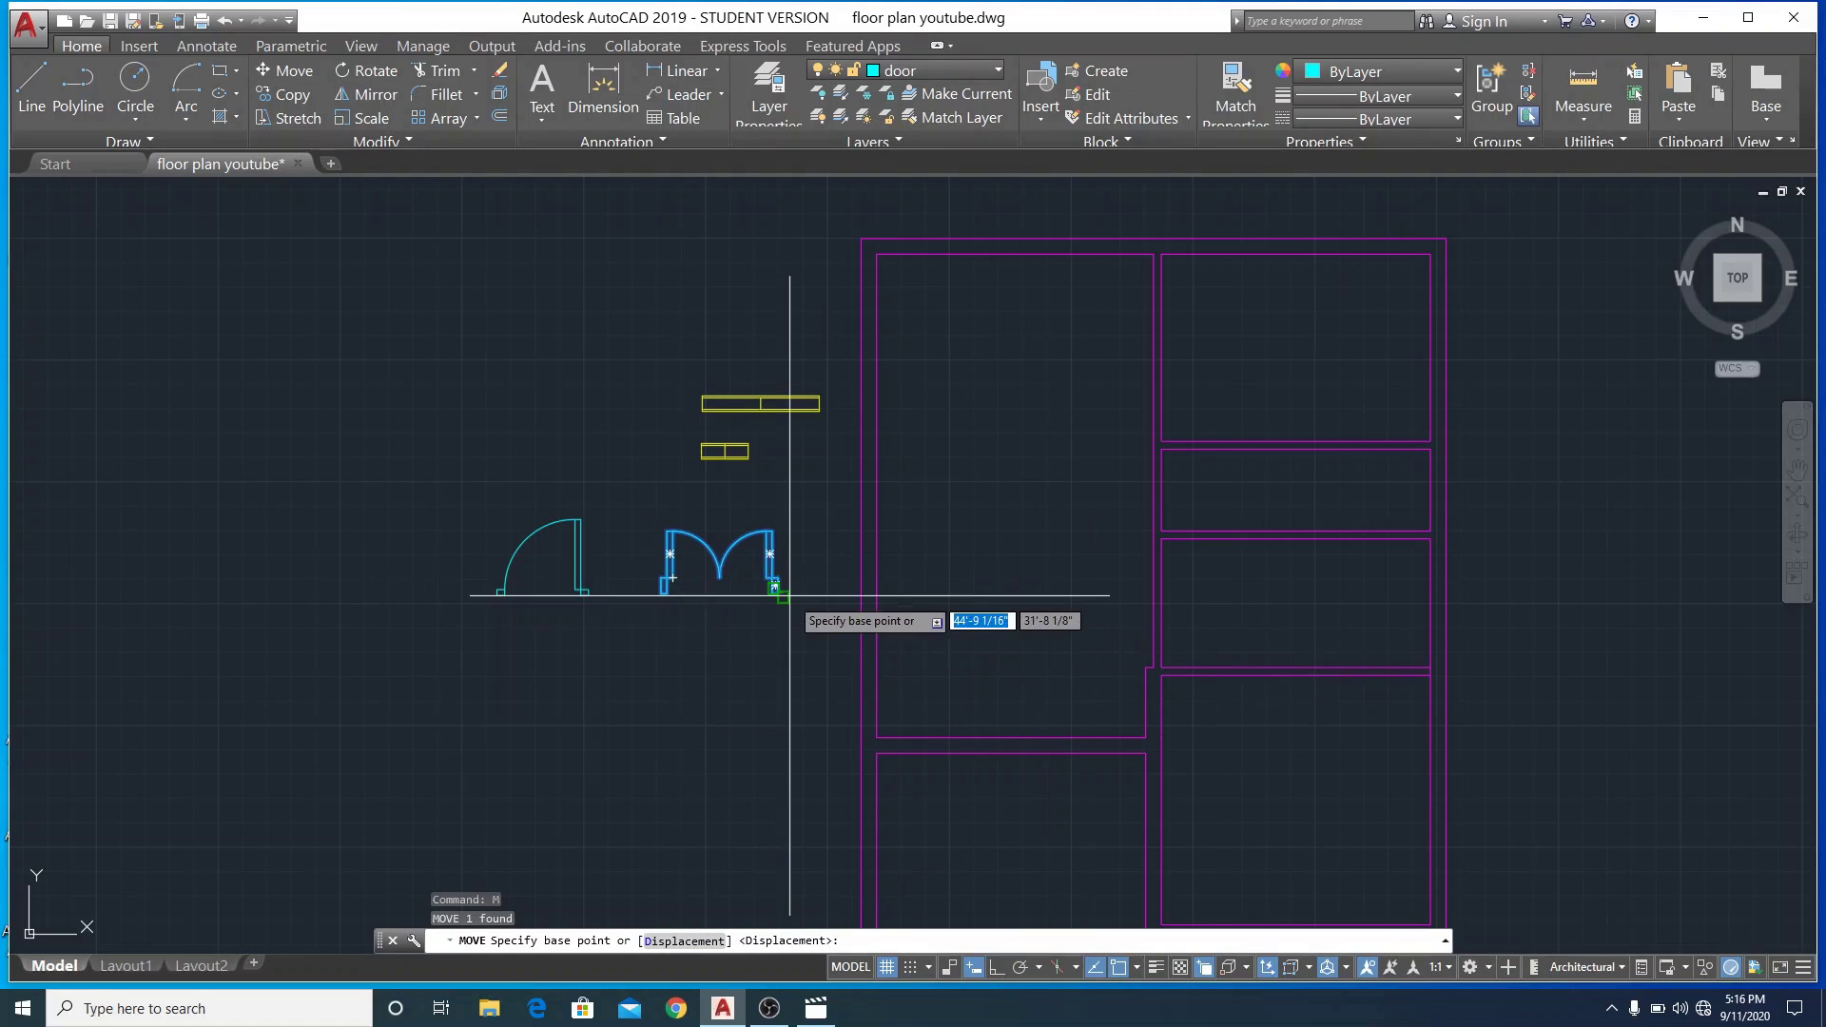
pyautogui.scroll(4, 789, 576)
pyautogui.scroll(4, 735, 592)
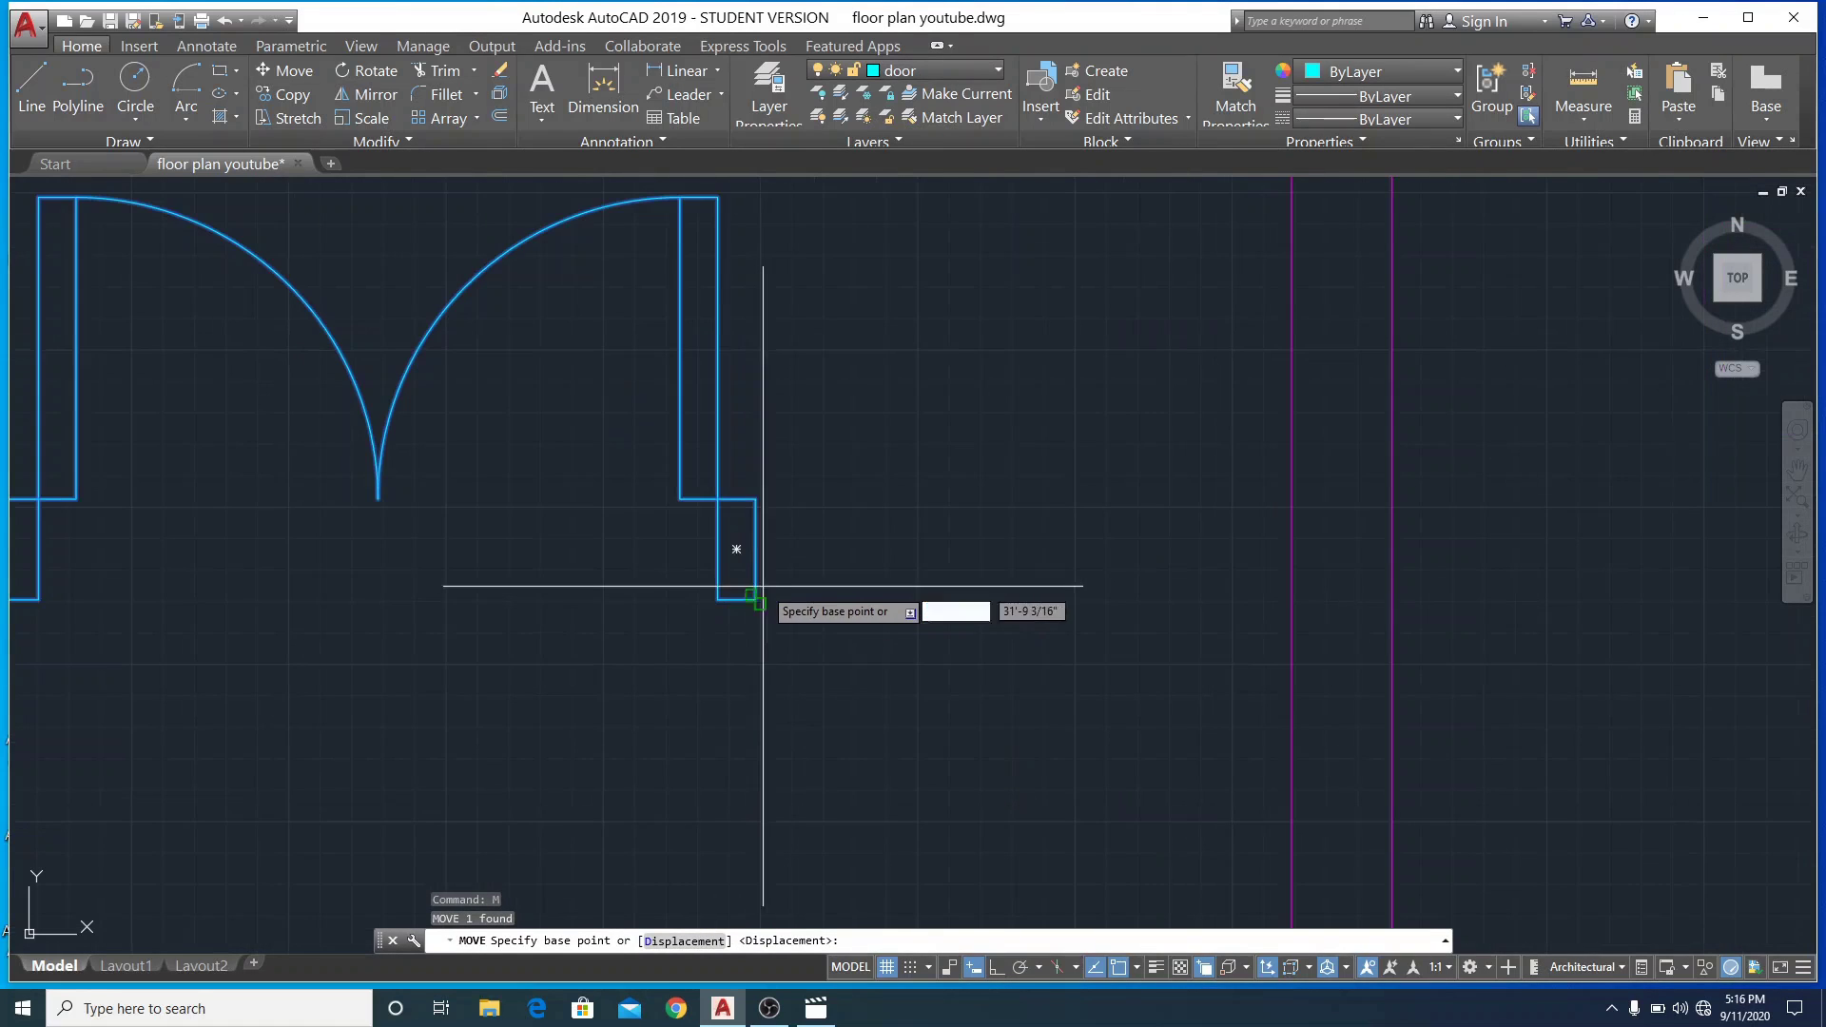
pyautogui.click(755, 601)
pyautogui.scroll(-5, 949, 580)
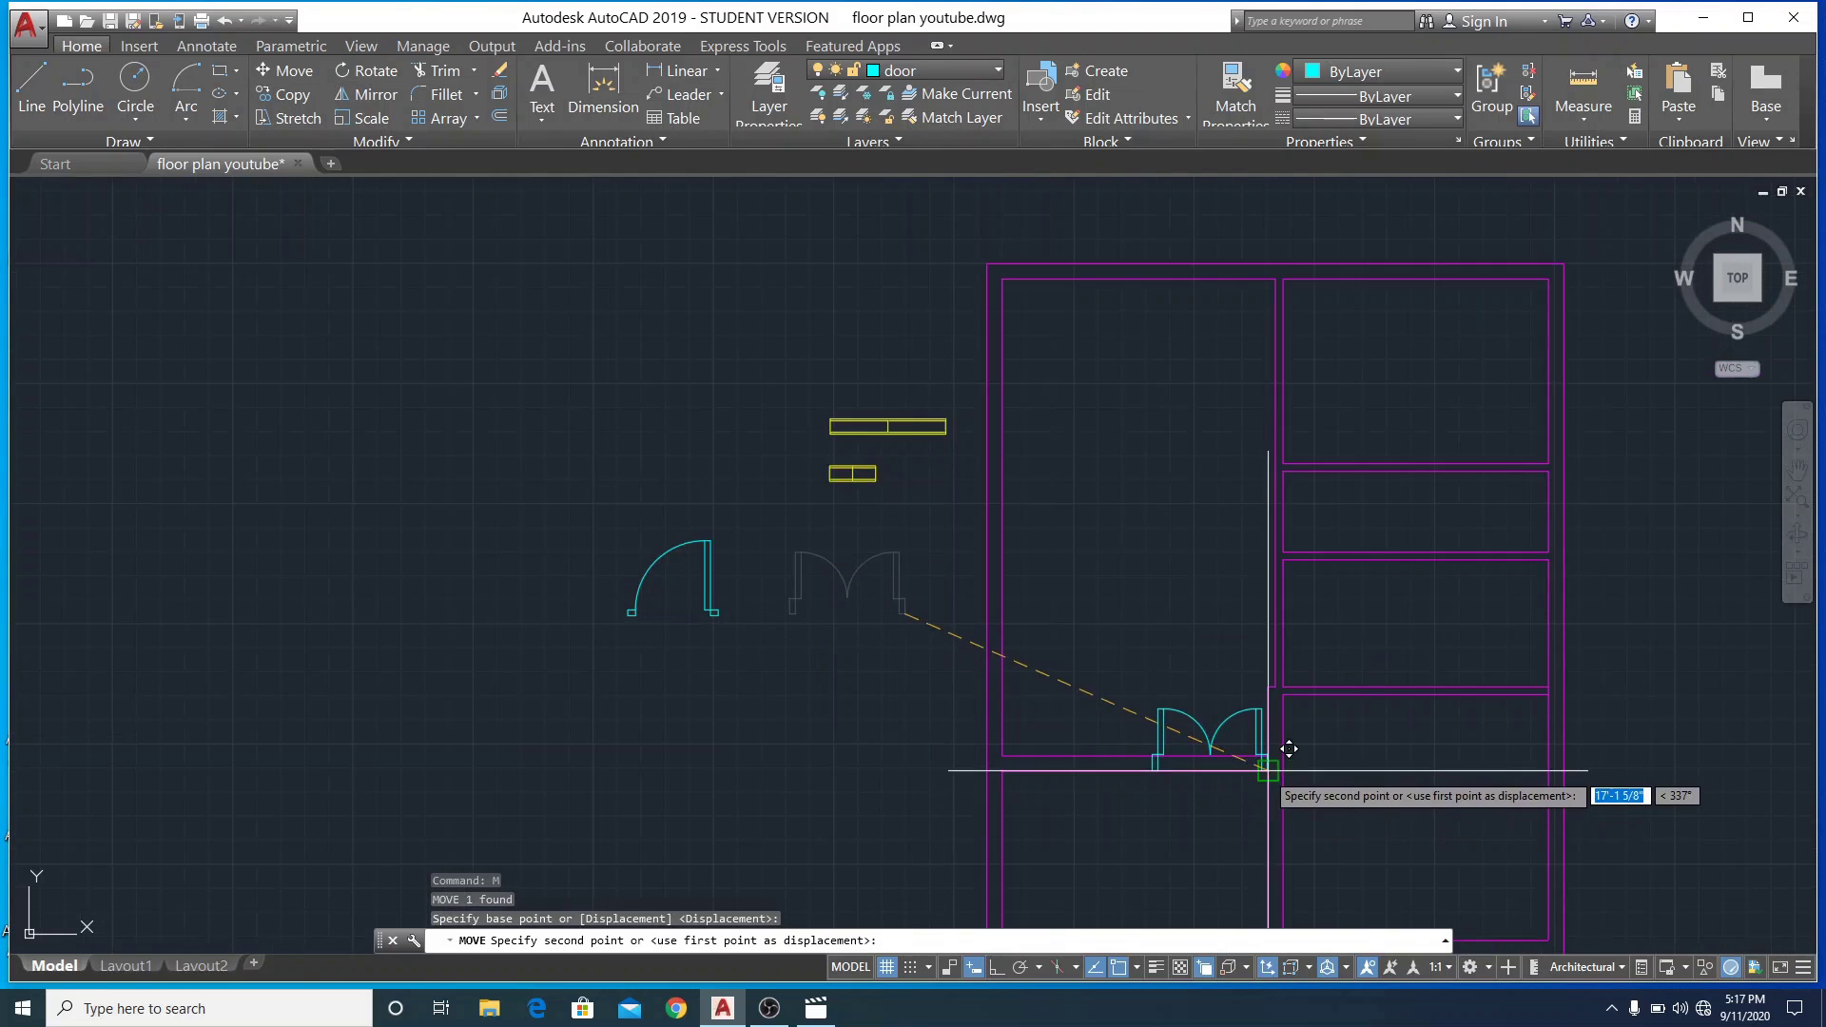
pyautogui.scroll(8, 1288, 748)
pyautogui.click(1258, 756)
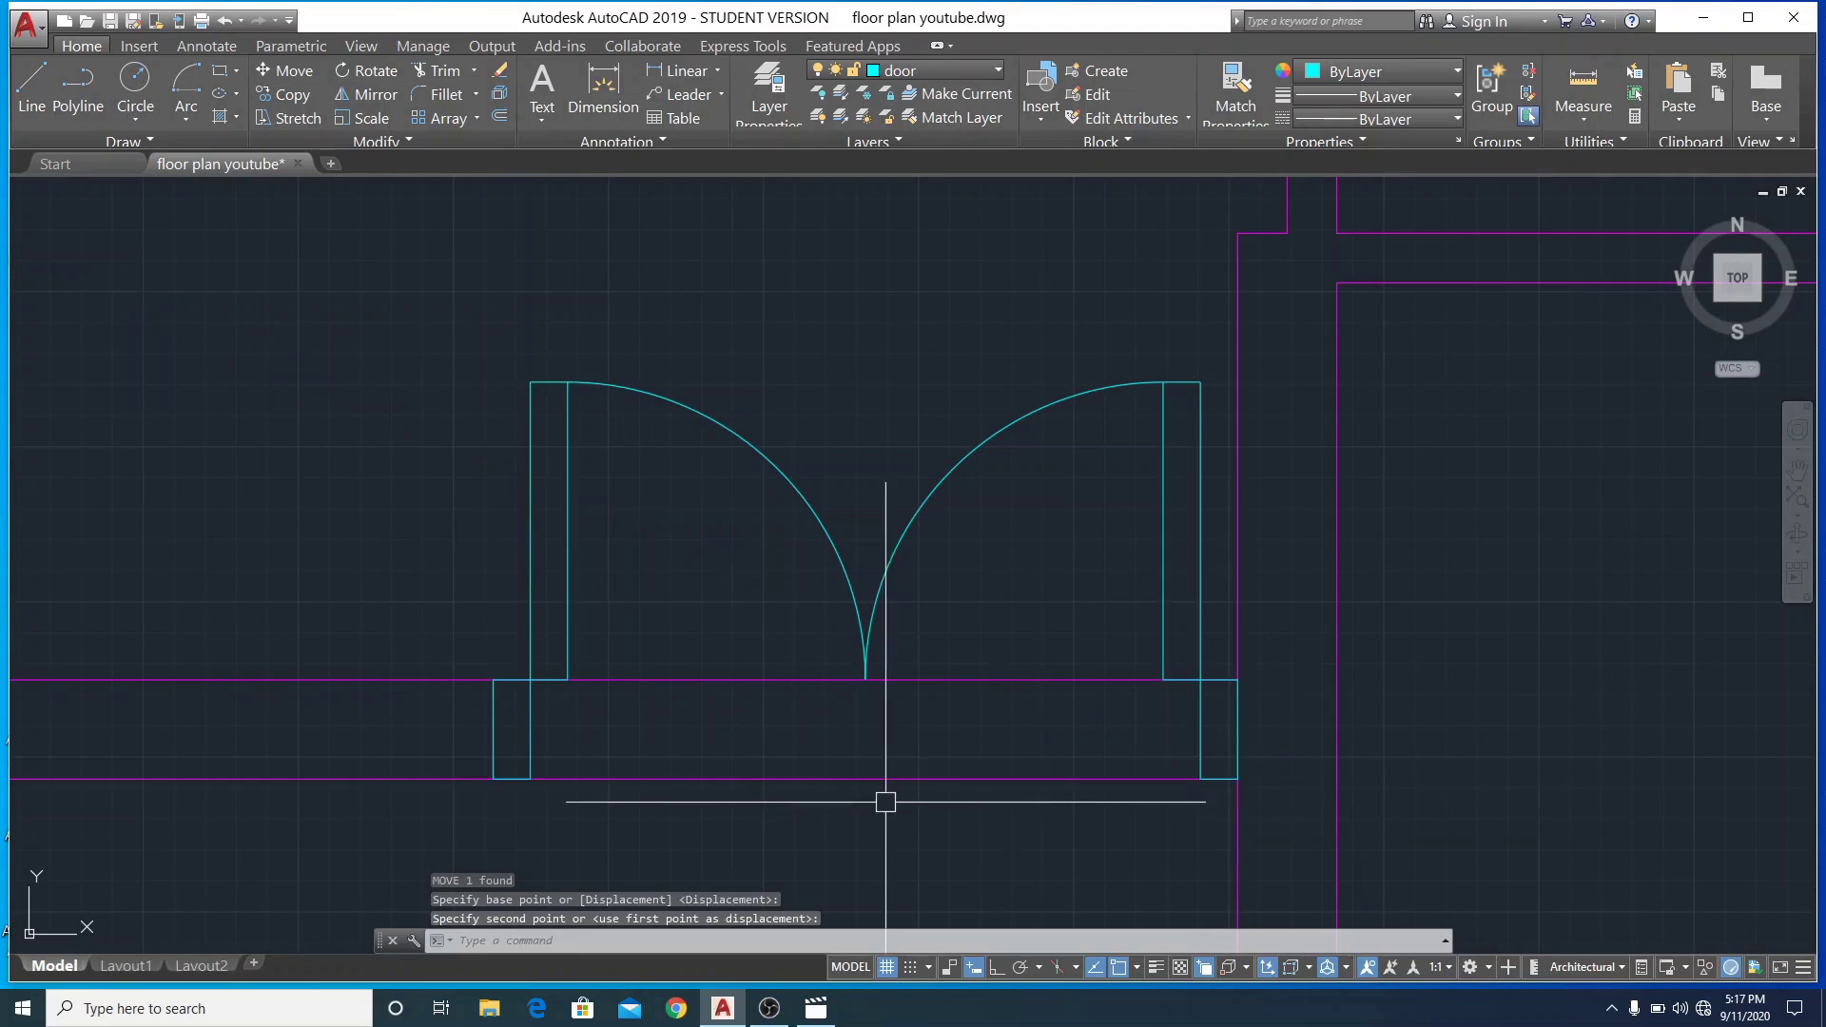
pyautogui.scroll(-4, 692, 757)
pyautogui.scroll(4, 773, 829)
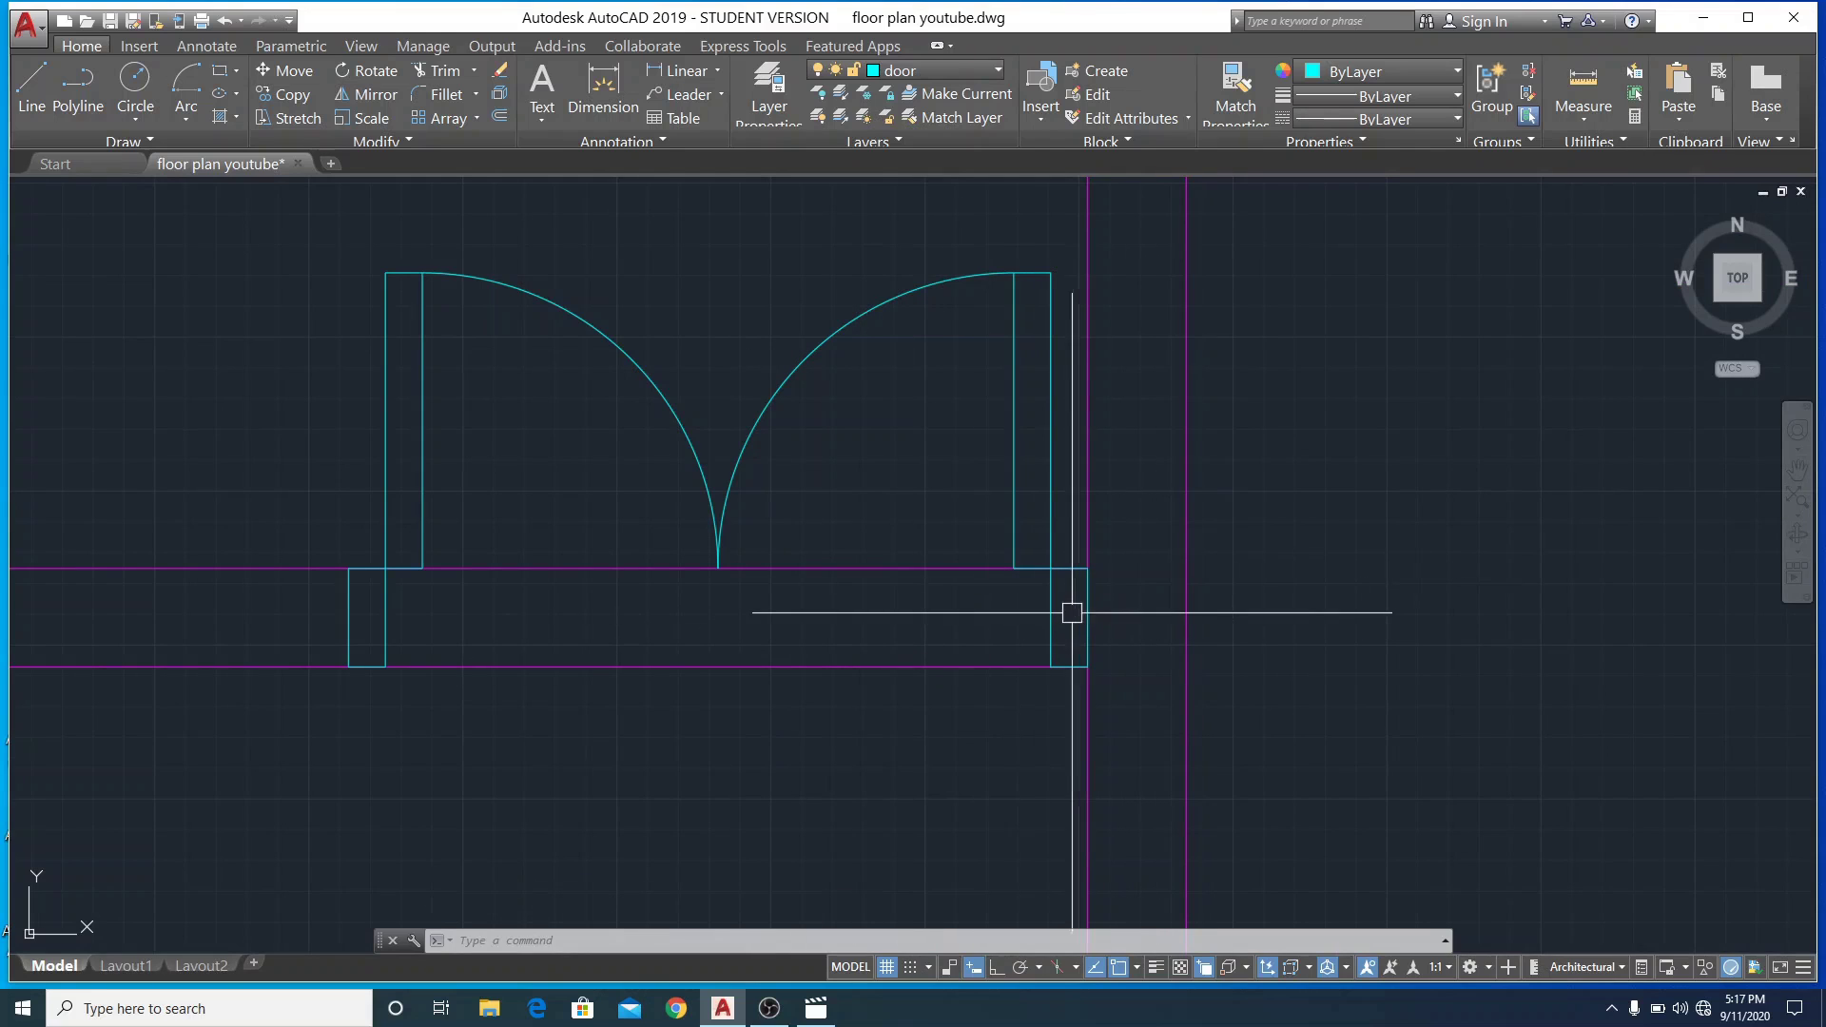
# Rotate a copy of the single door 270° about its lower-right jamb corner with Ortho on
pyautogui.scroll(-7, 1350, 642)
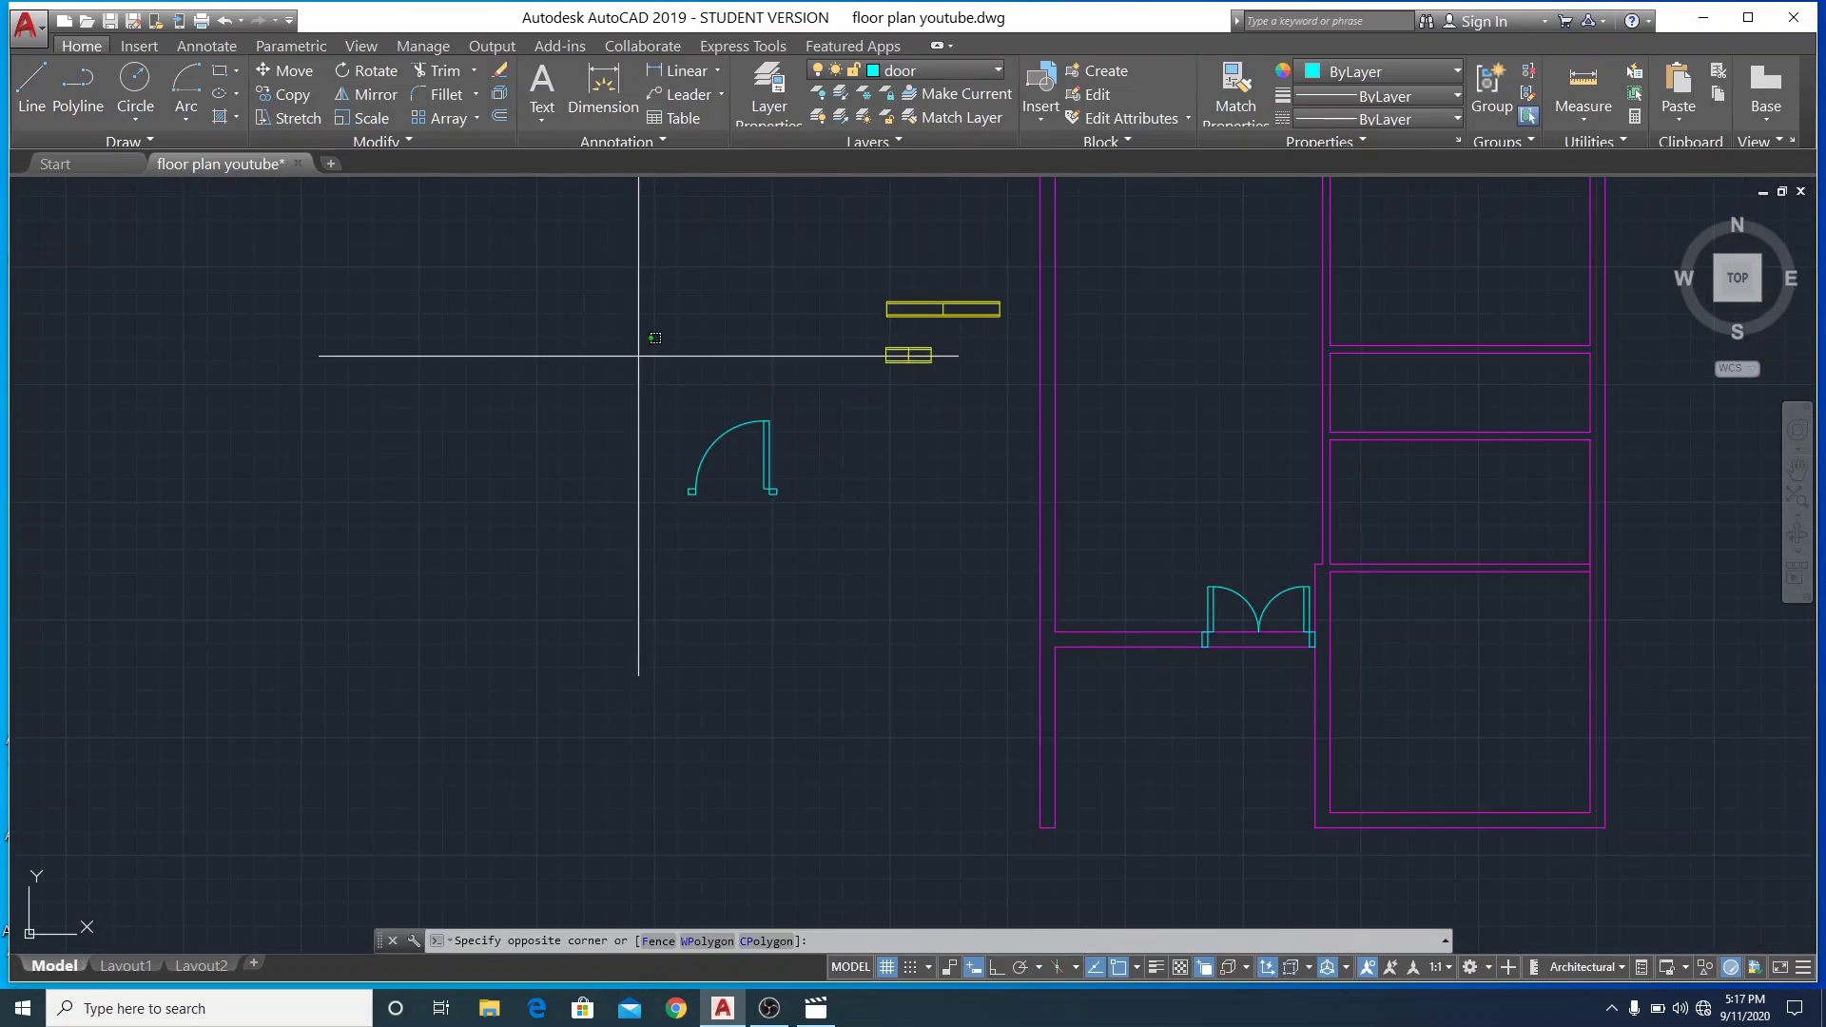
pyautogui.click(807, 577)
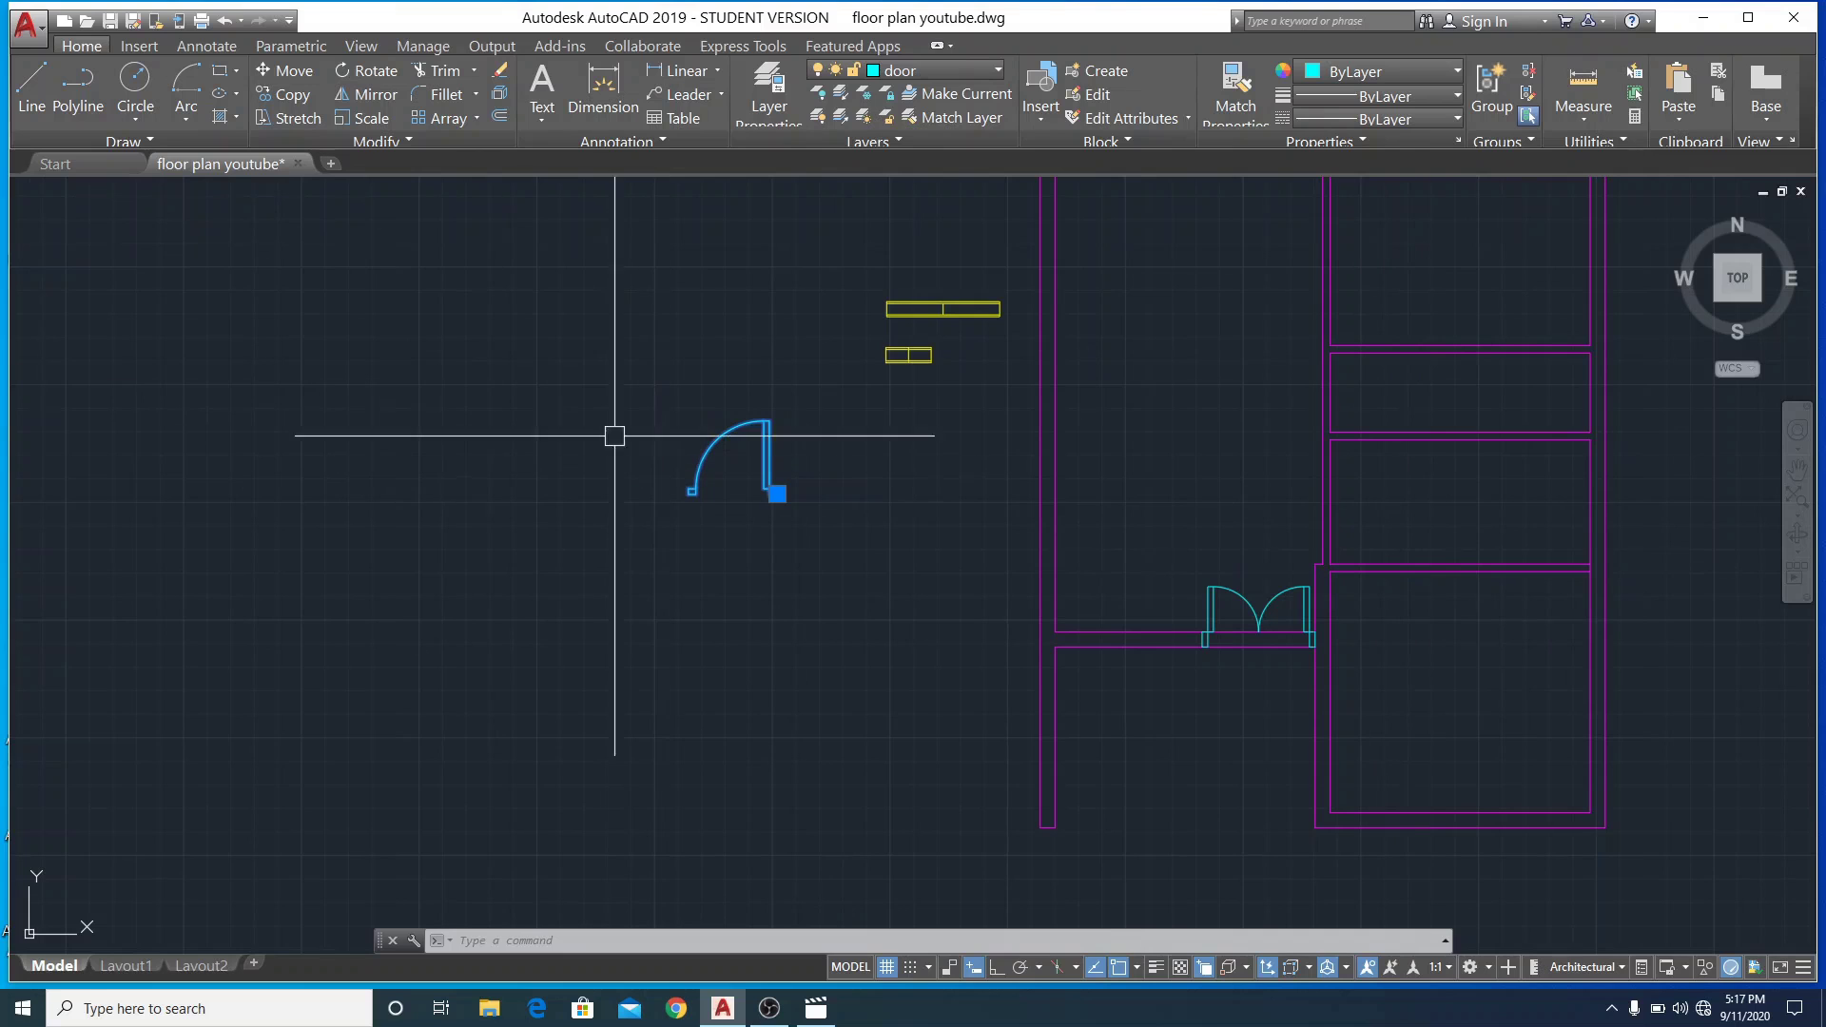
pyautogui.click(381, 68)
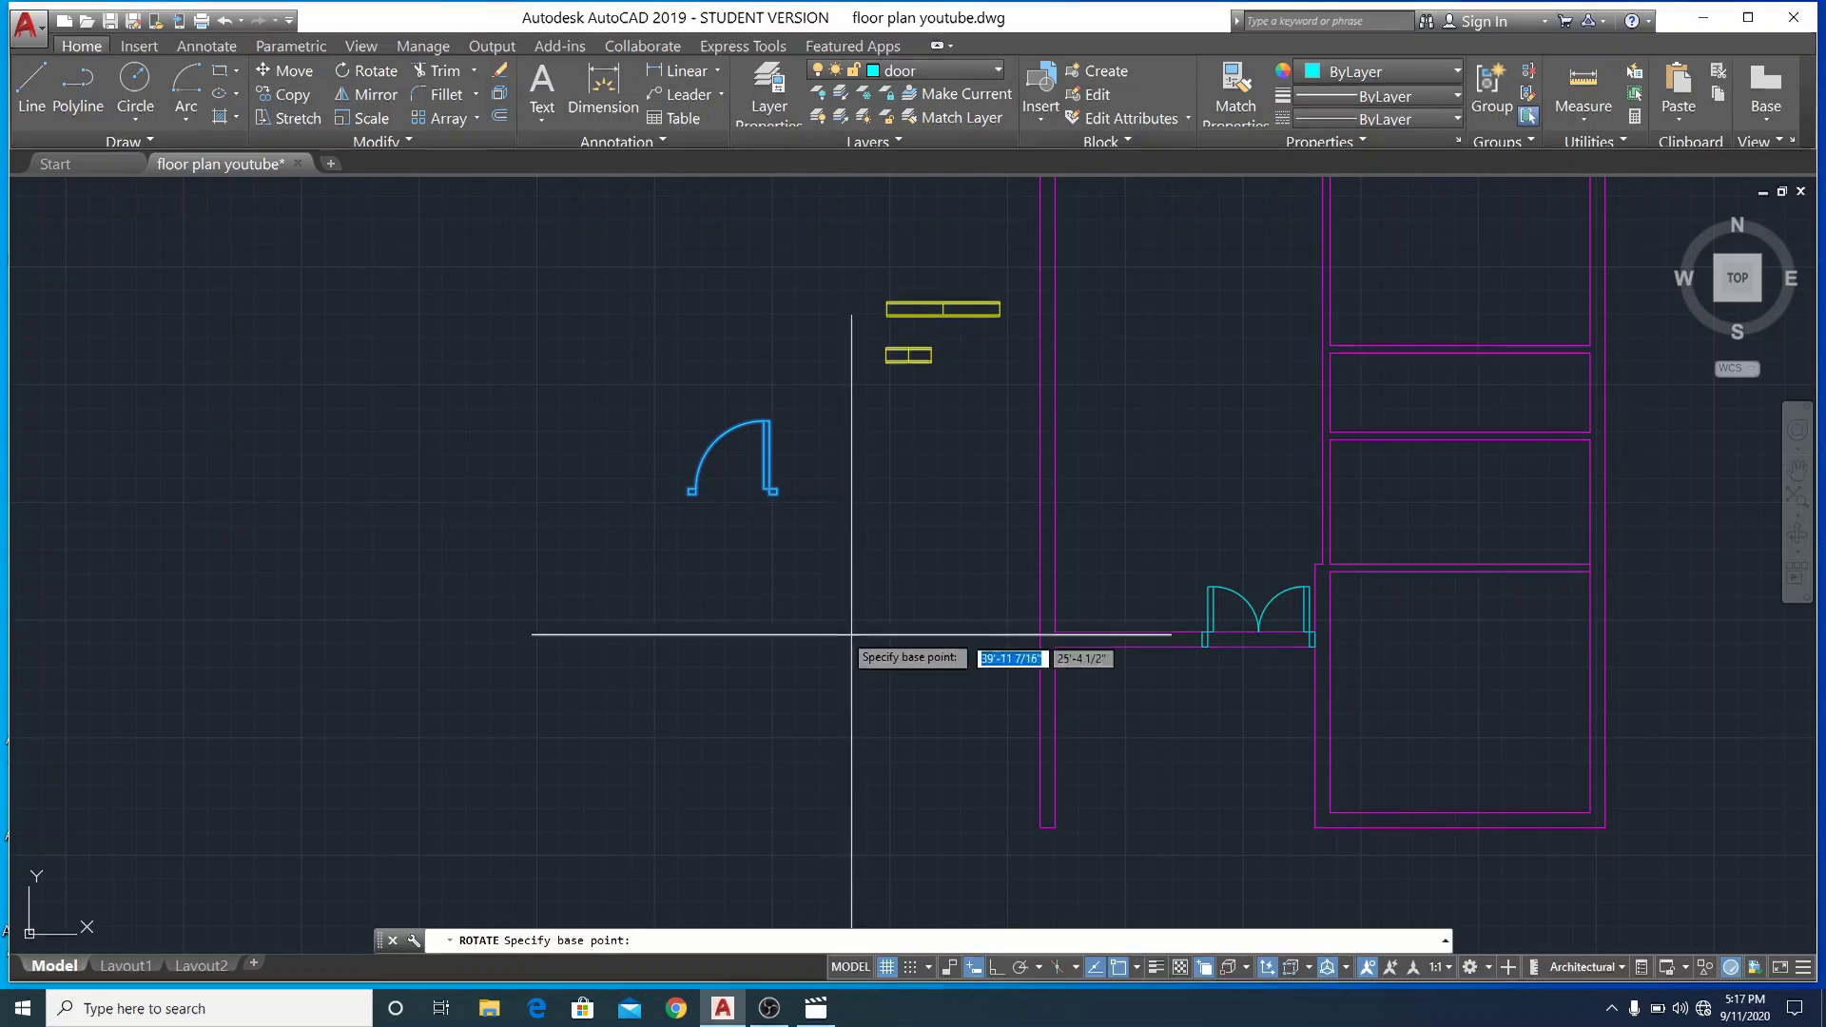
pyautogui.scroll(5, 772, 491)
pyautogui.scroll(-1, 774, 522)
pyautogui.scroll(4, 771, 525)
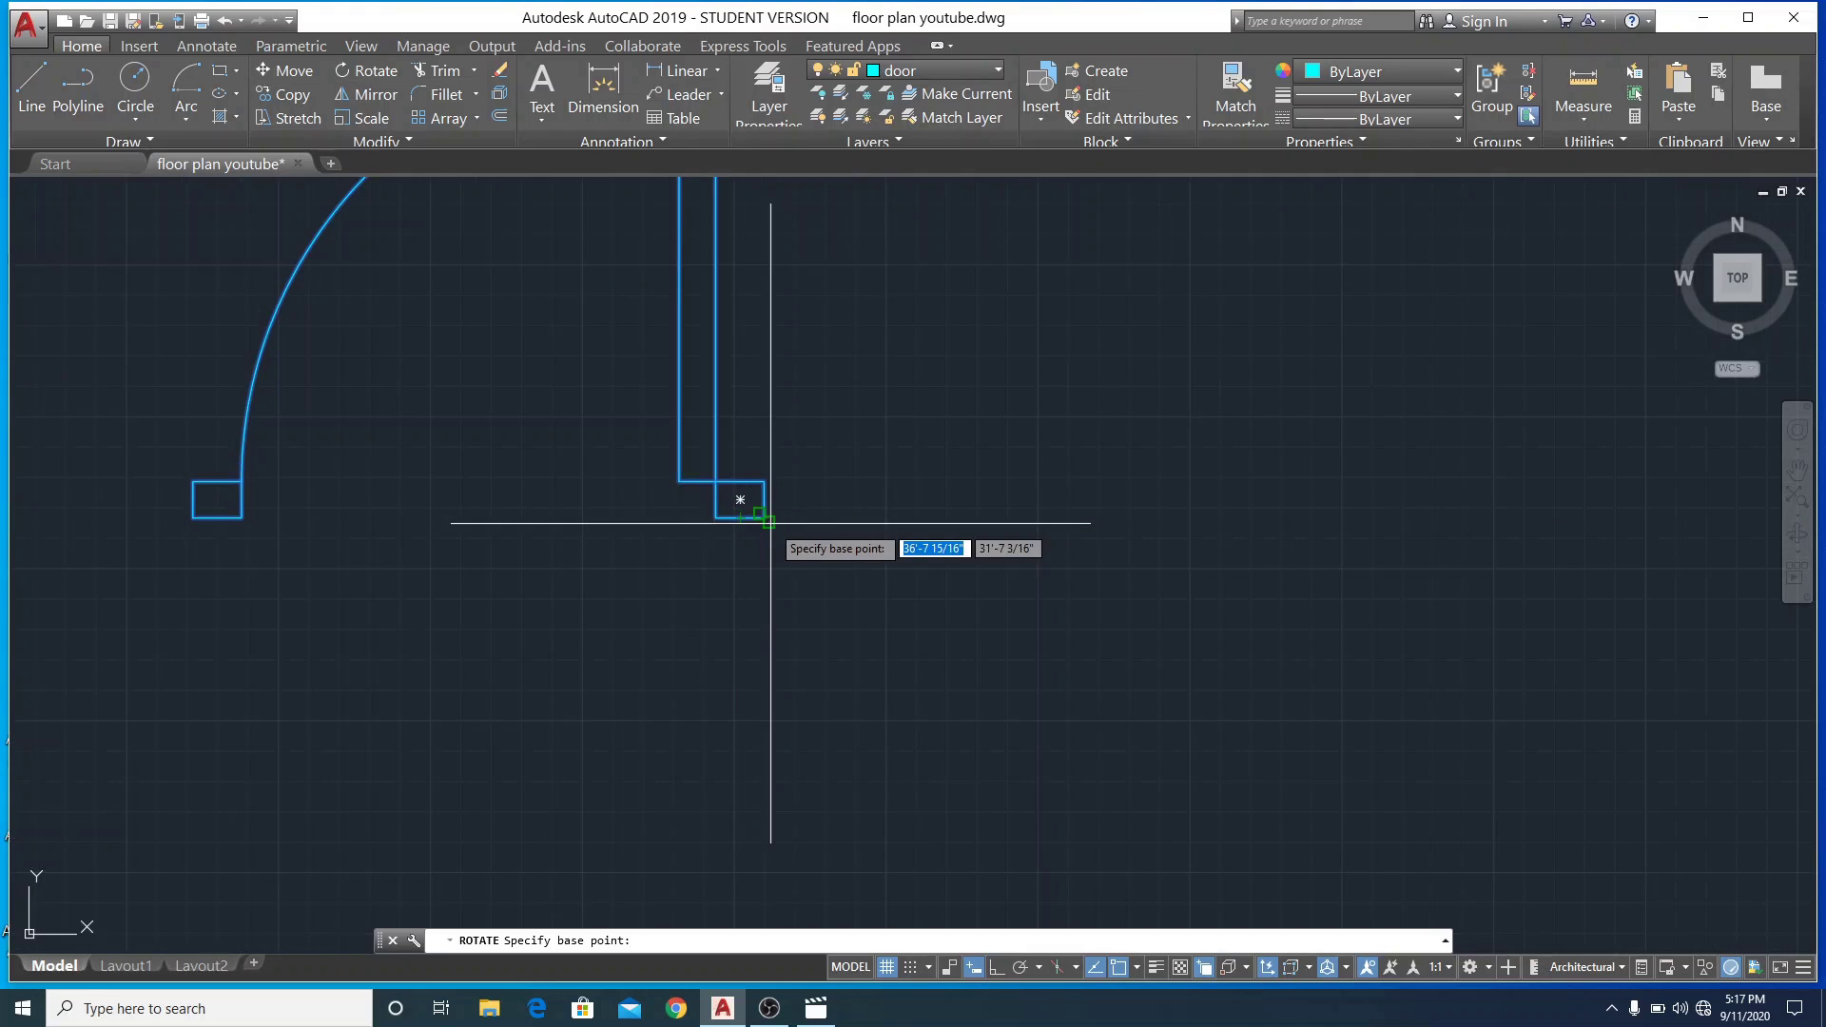
pyautogui.click(769, 522)
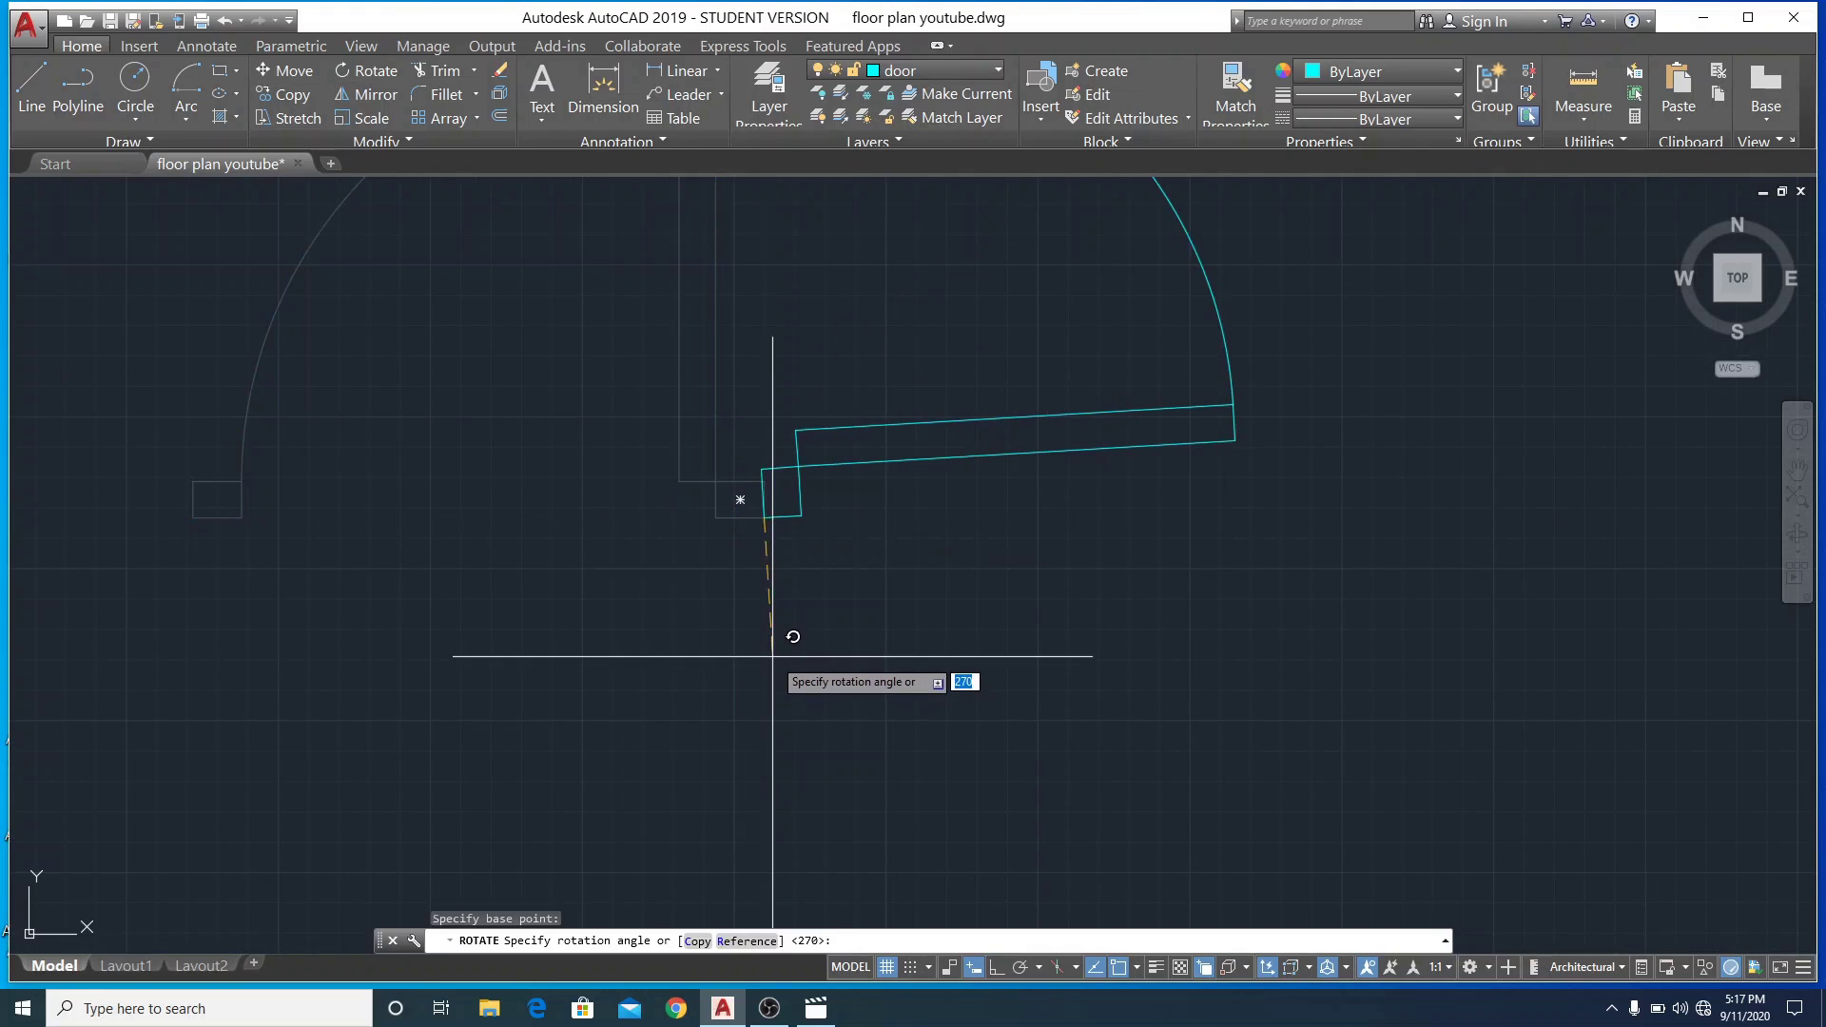
pyautogui.click(702, 941)
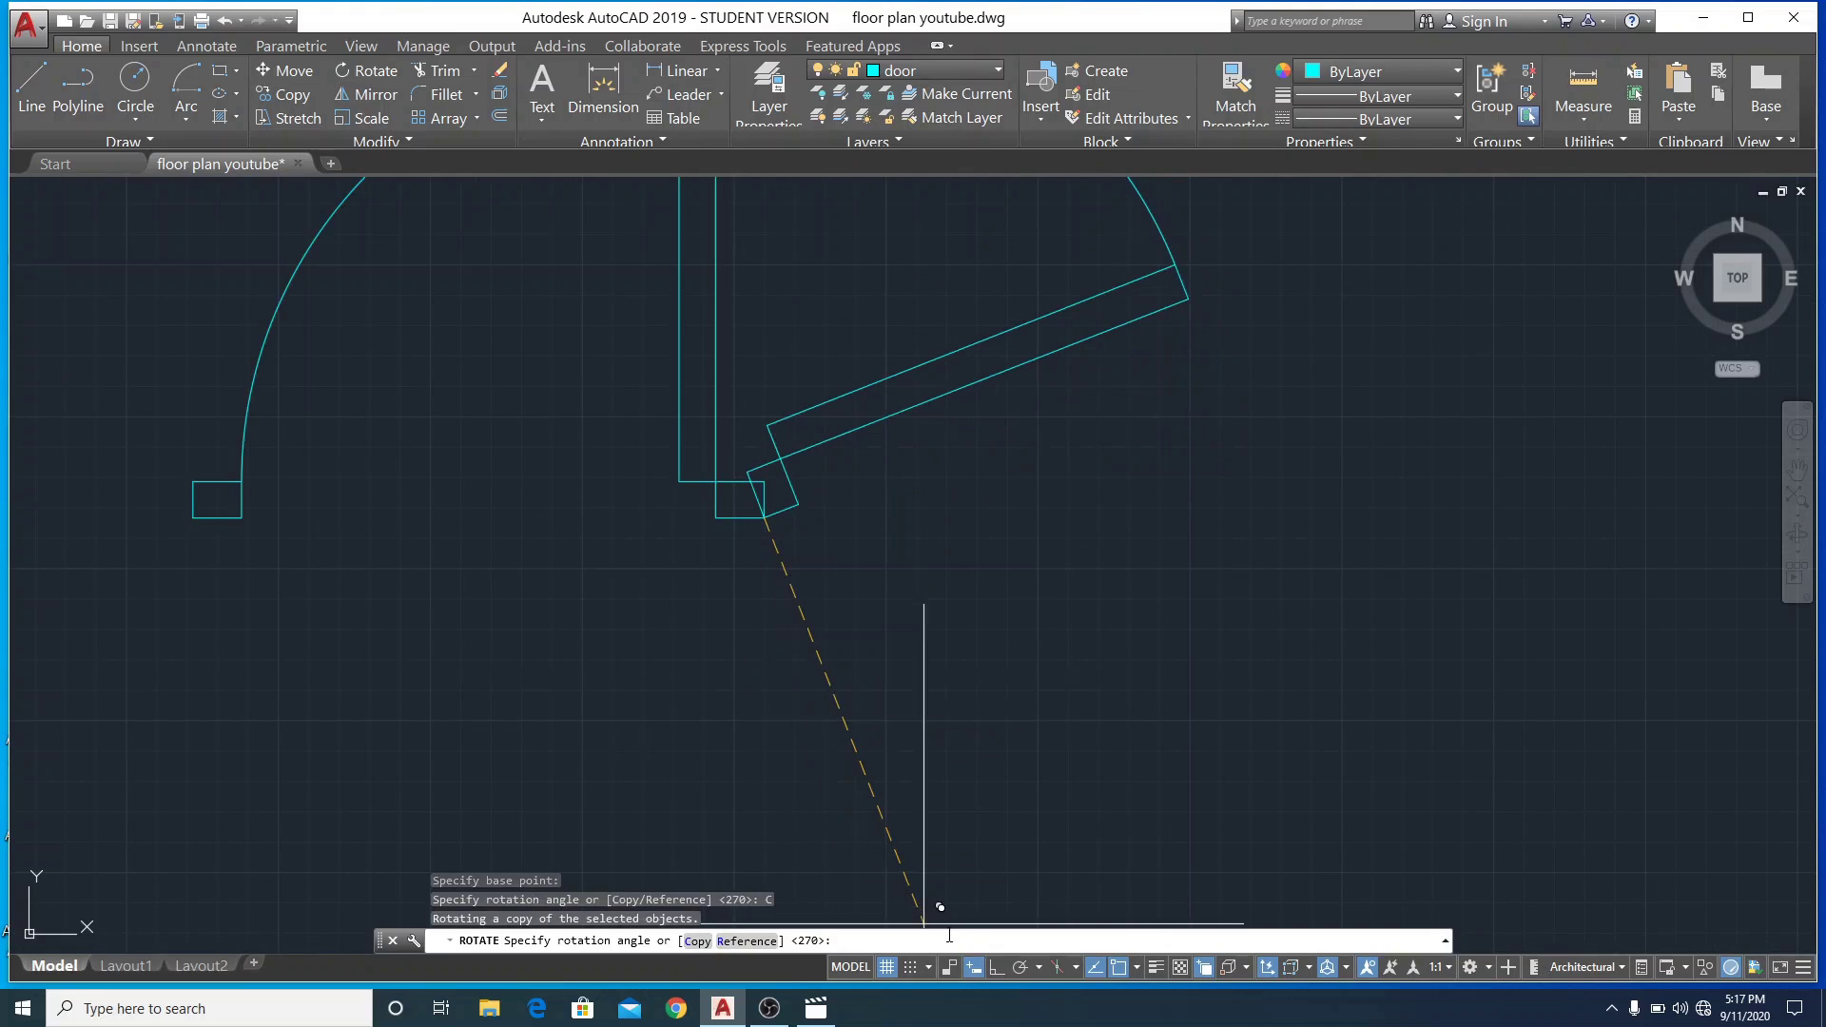
pyautogui.click(994, 968)
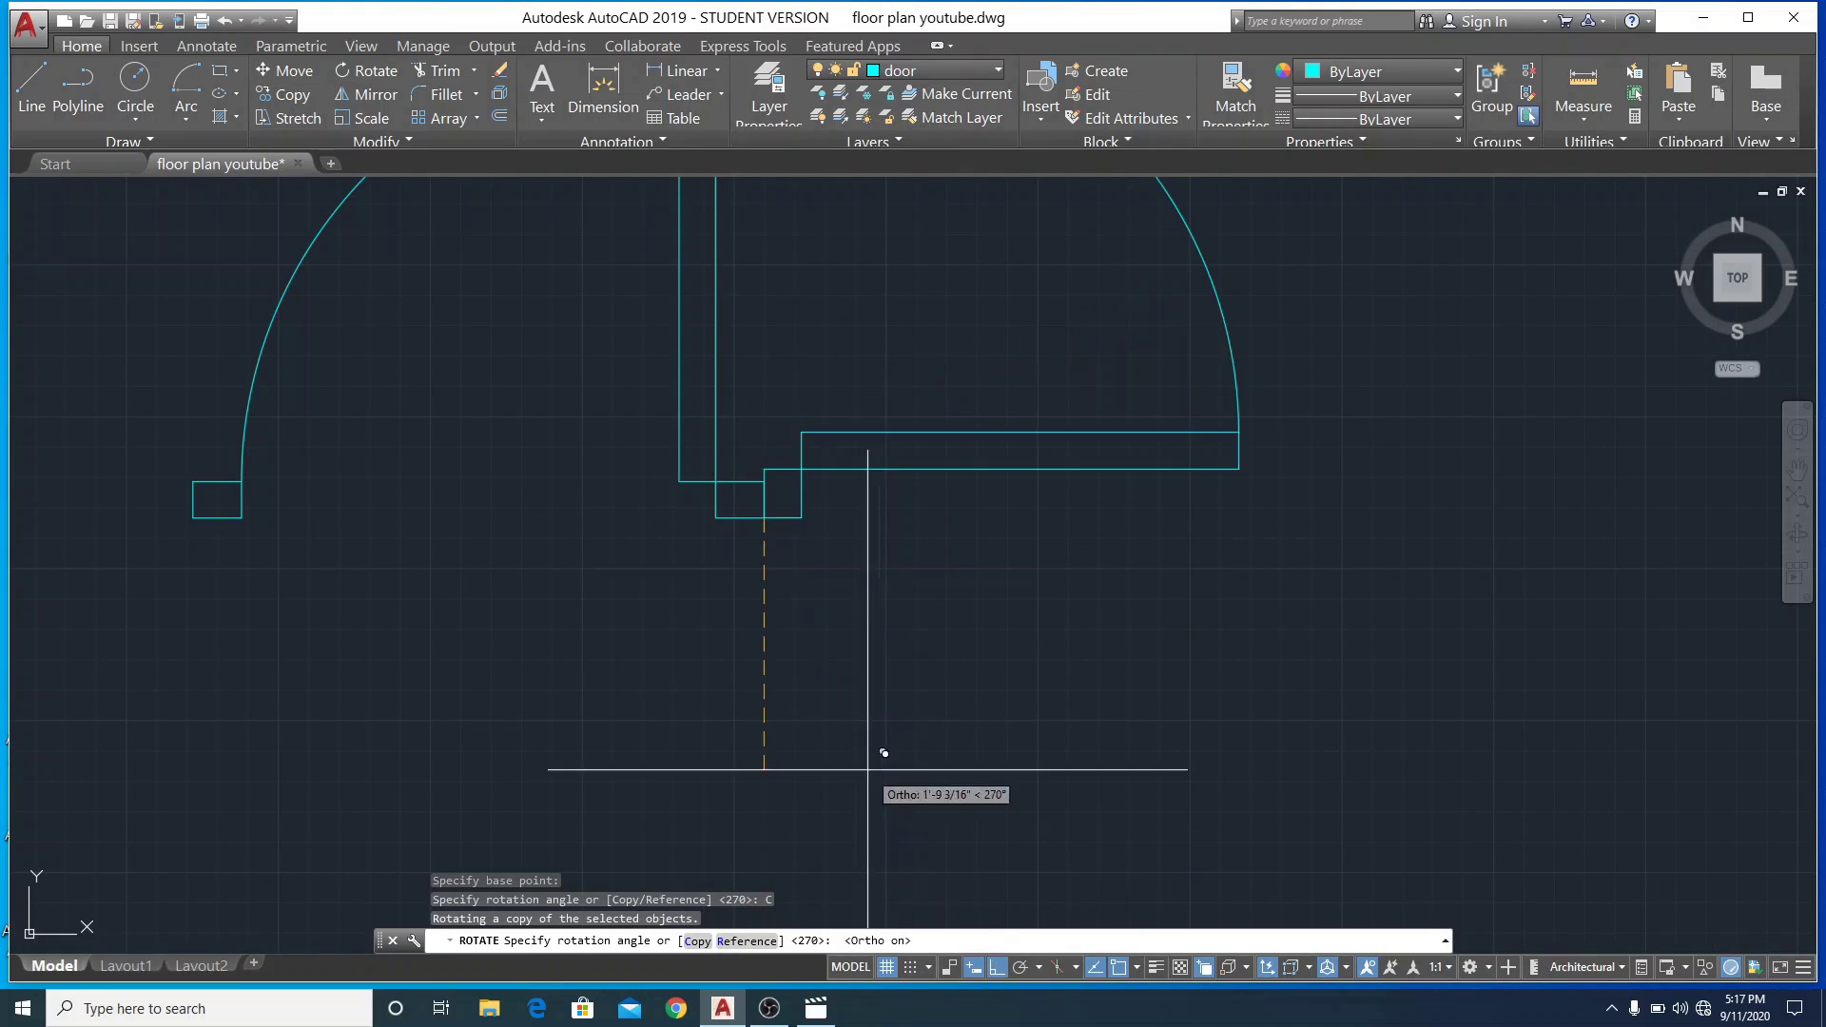
pyautogui.click(866, 645)
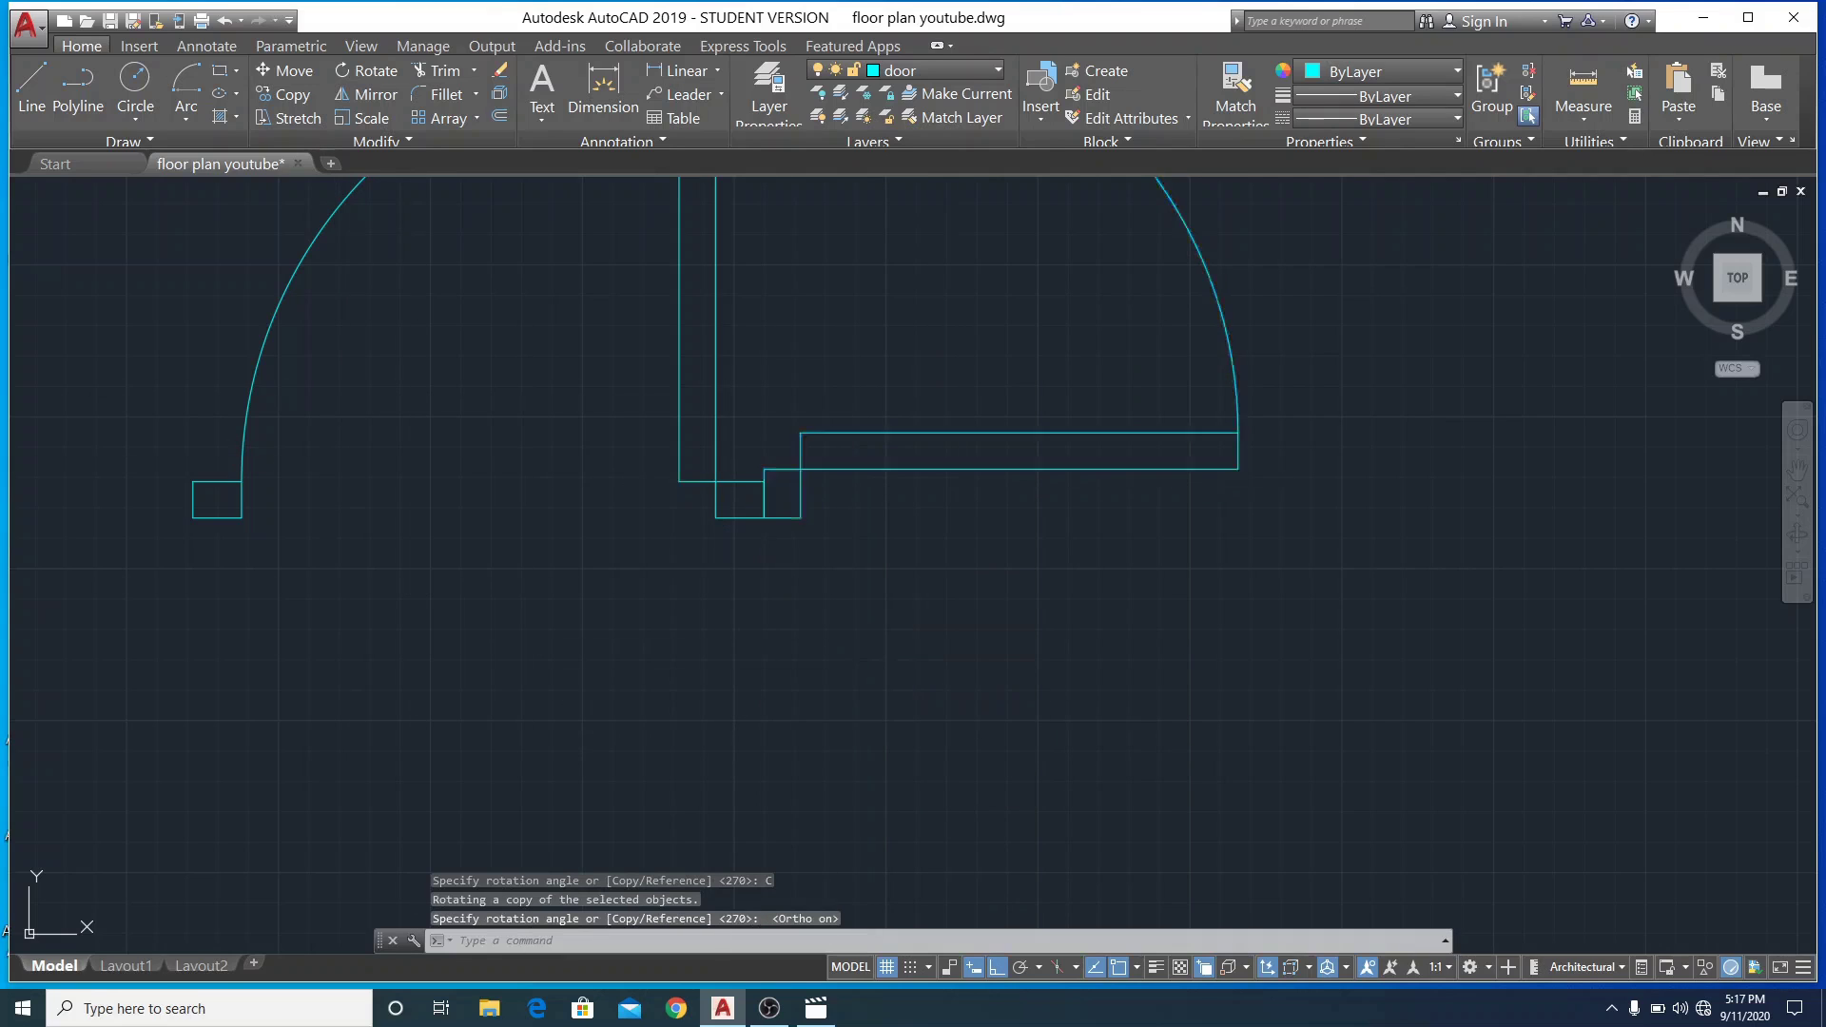
# Rotate a copy of the new door 180° about the lower-right corner of its hinge-side jamb
pyautogui.click(961, 473)
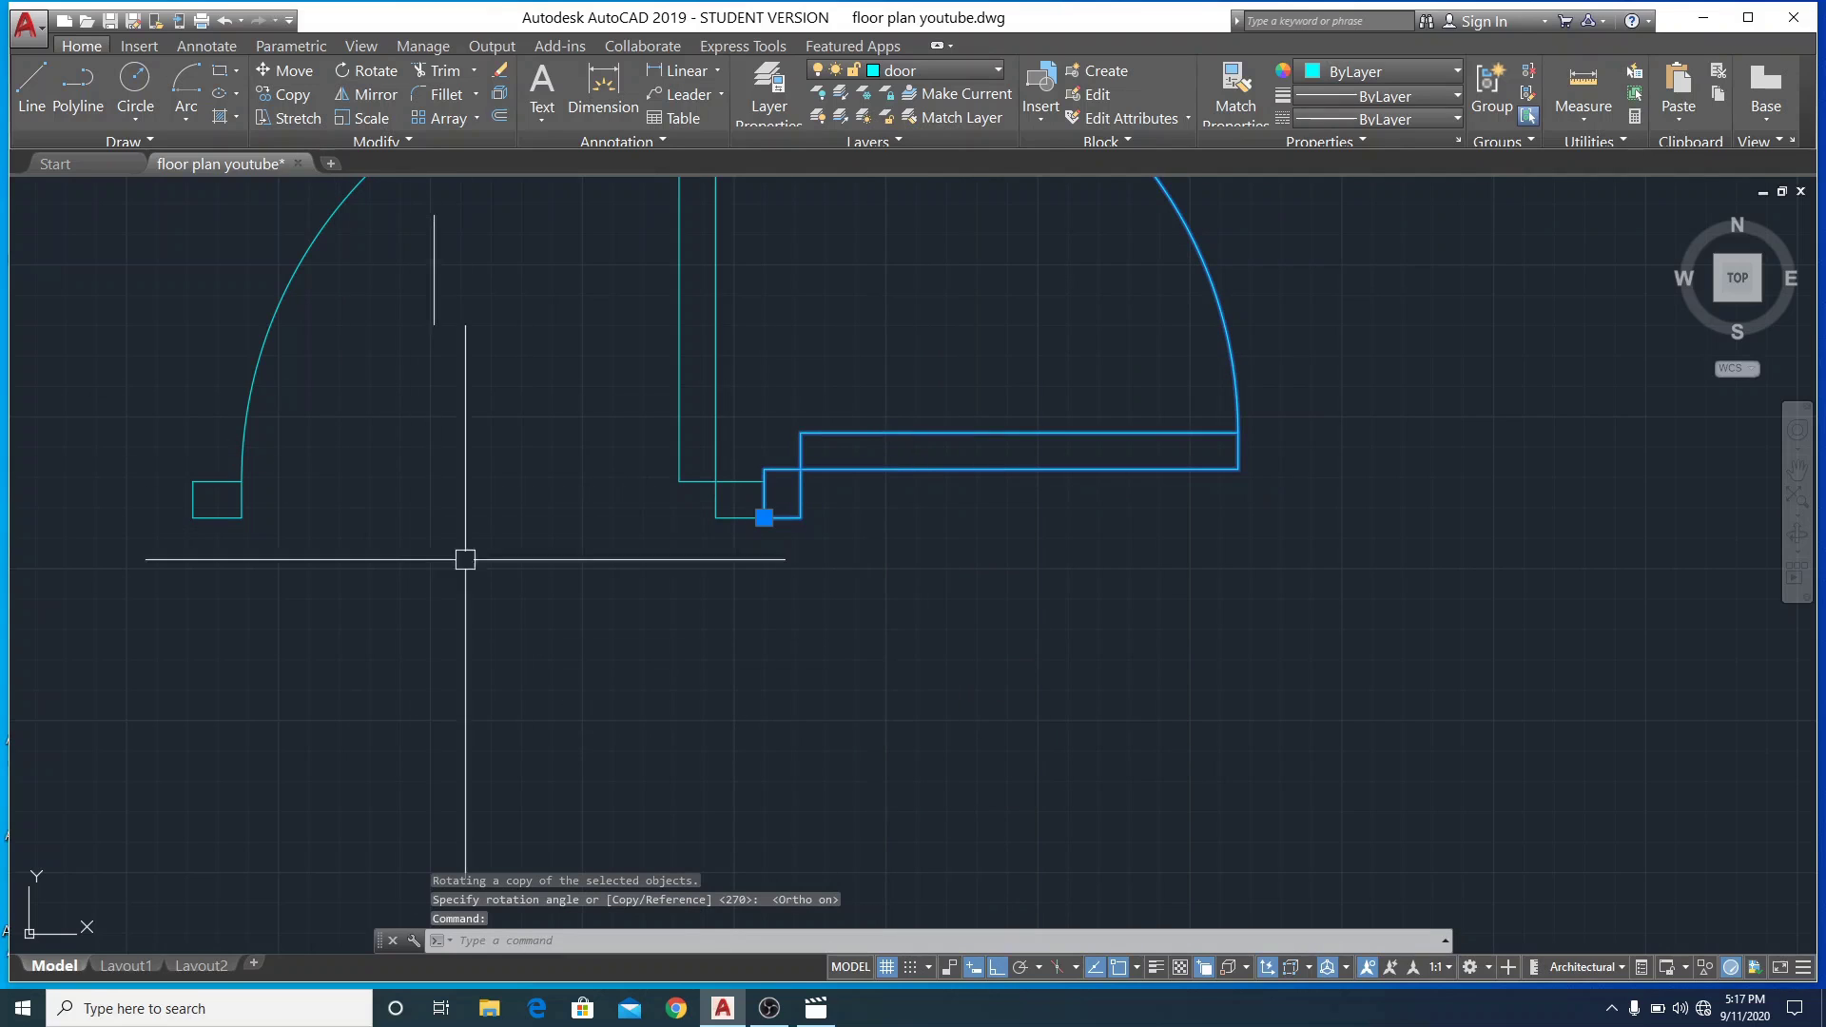
pyautogui.click(362, 73)
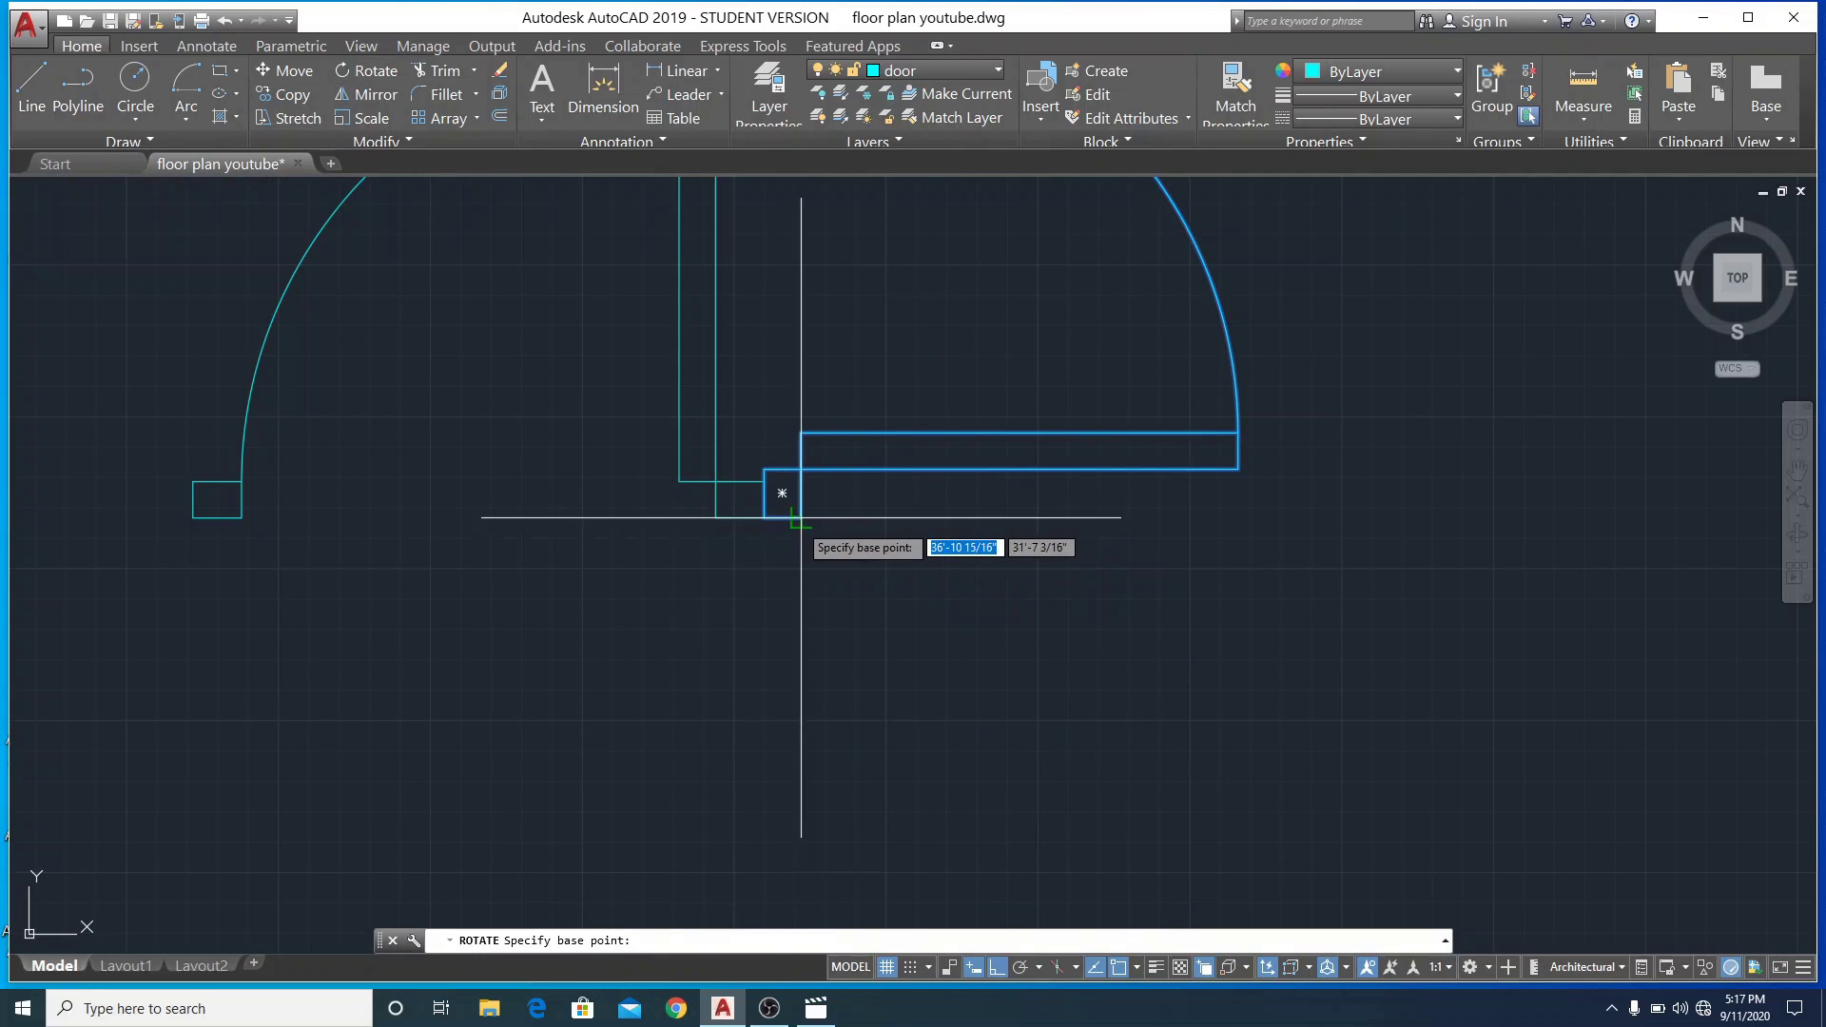
pyautogui.click(801, 517)
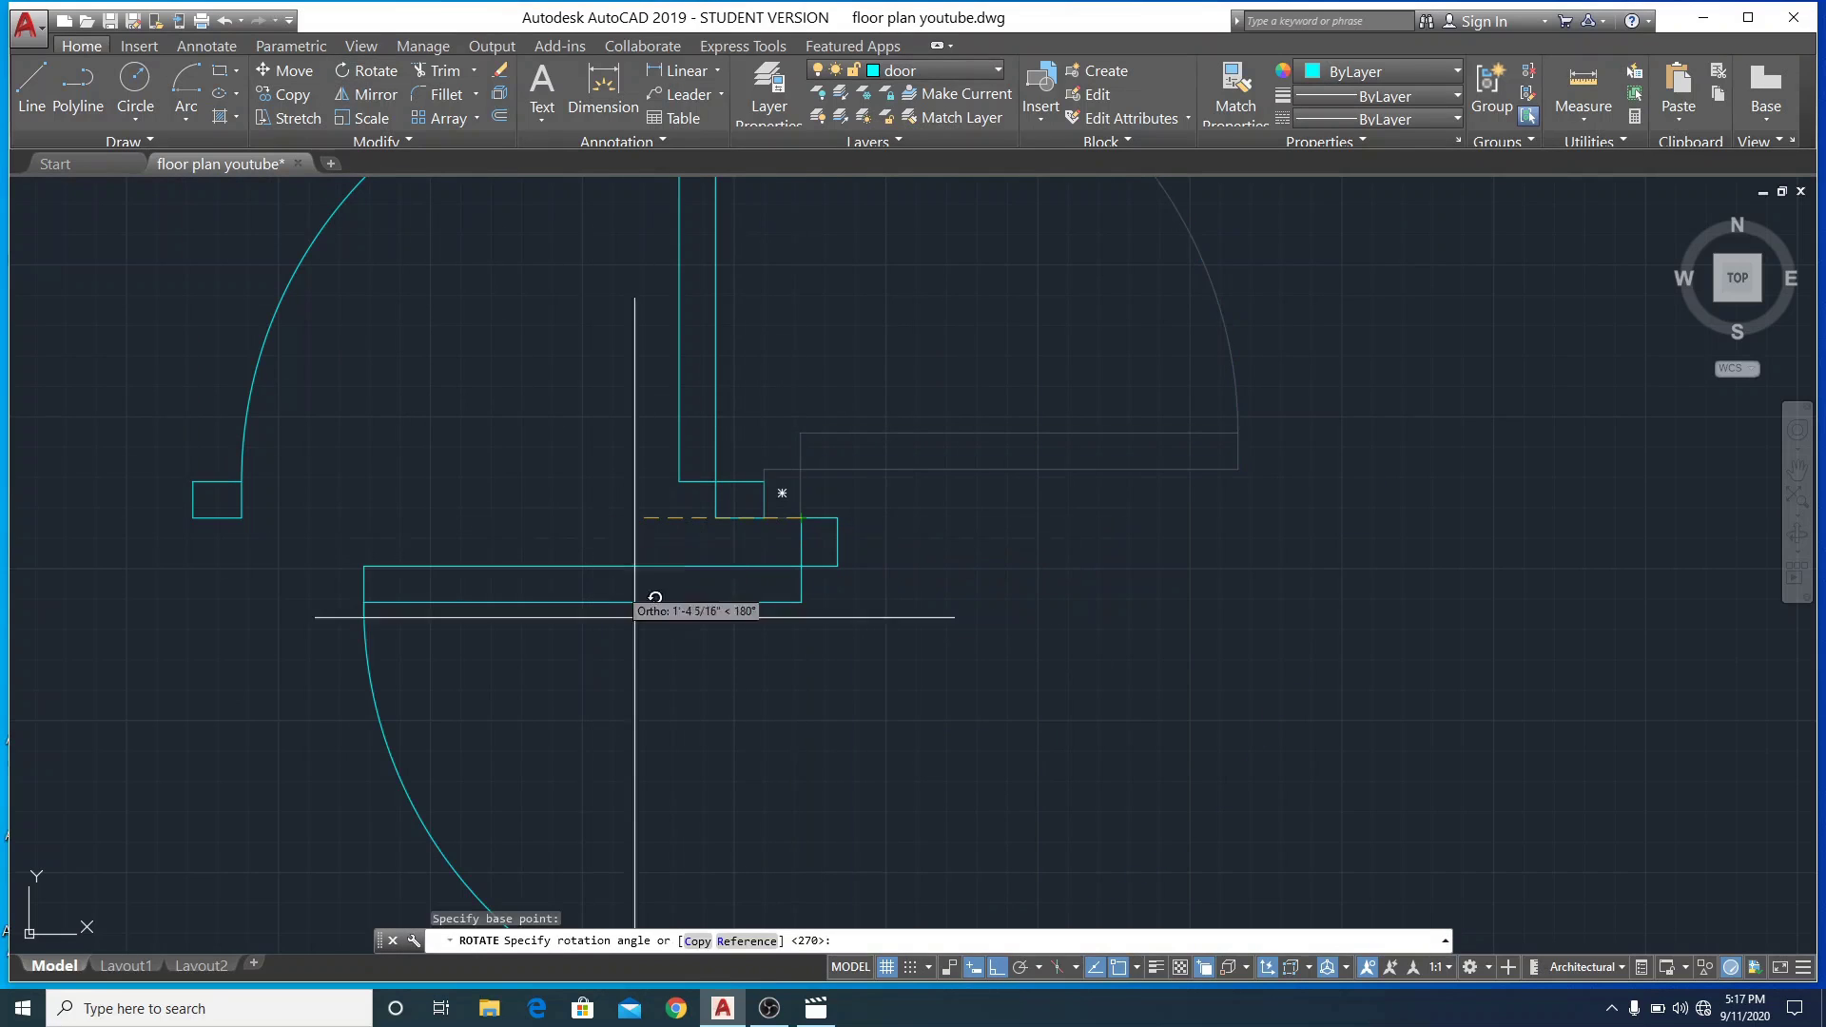
pyautogui.click(701, 942)
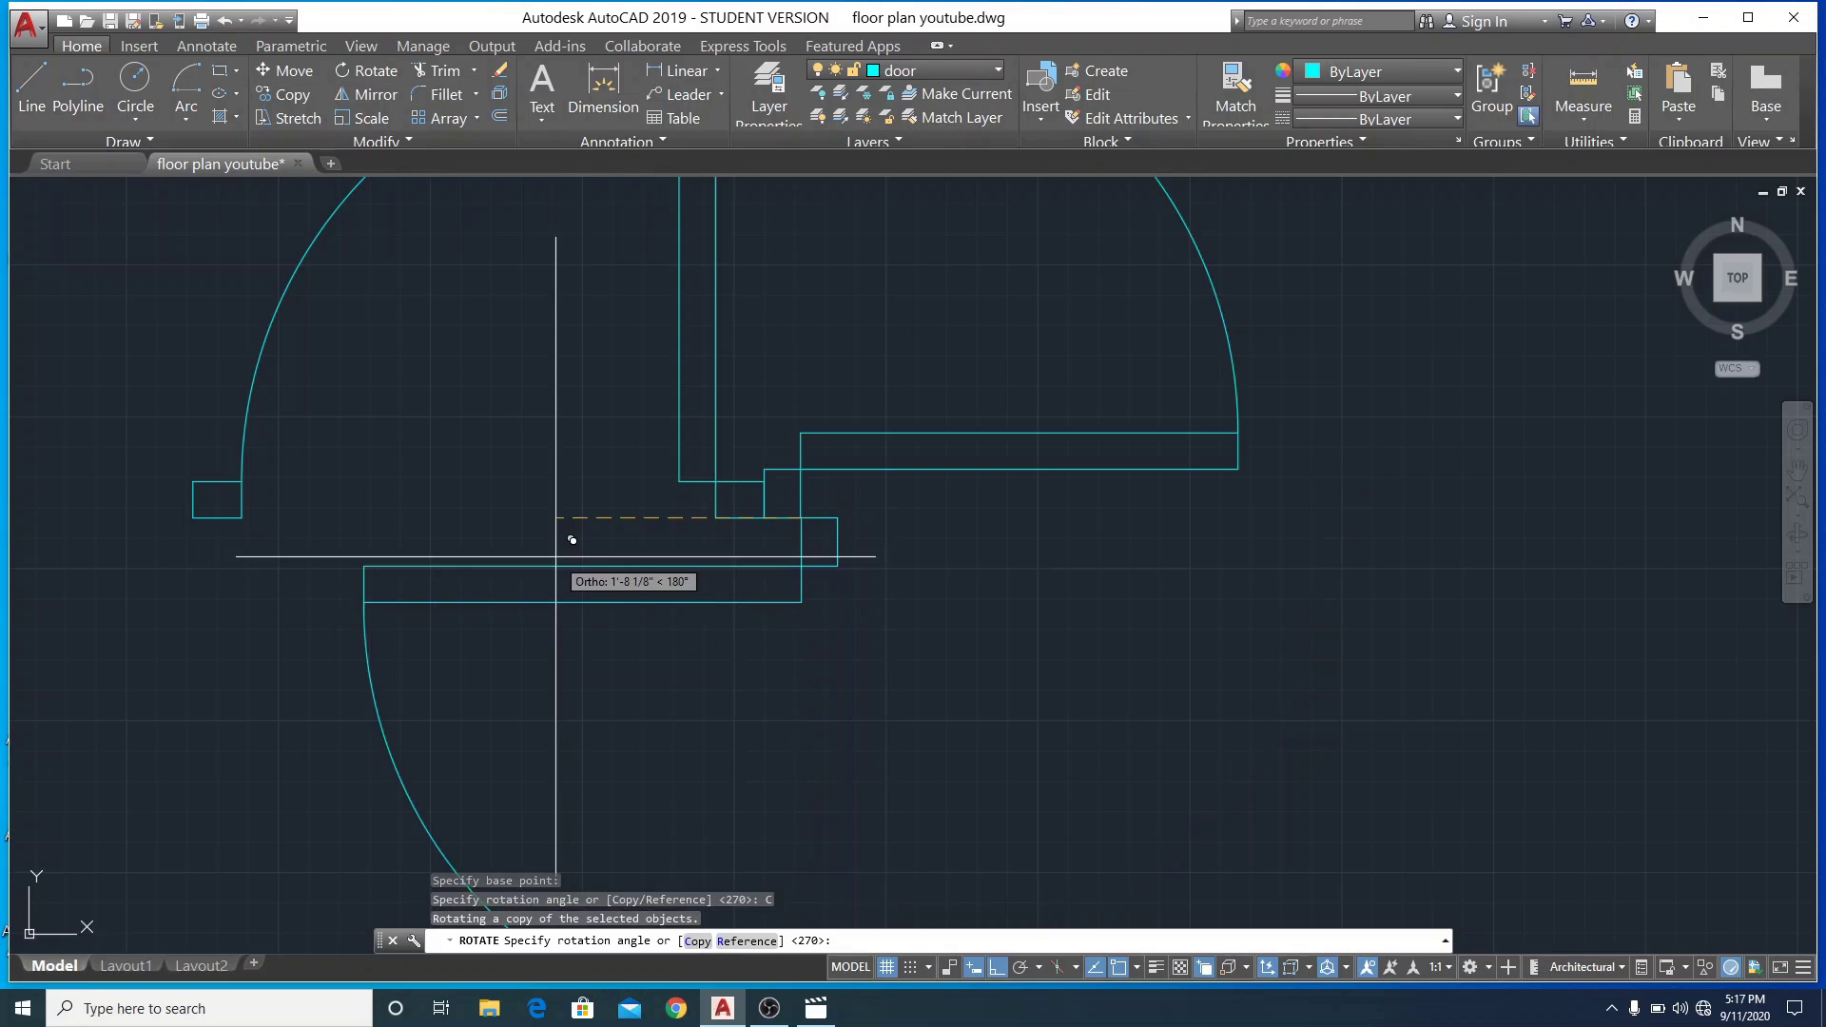
pyautogui.scroll(-4, 827, 667)
pyautogui.scroll(-3, 408, 517)
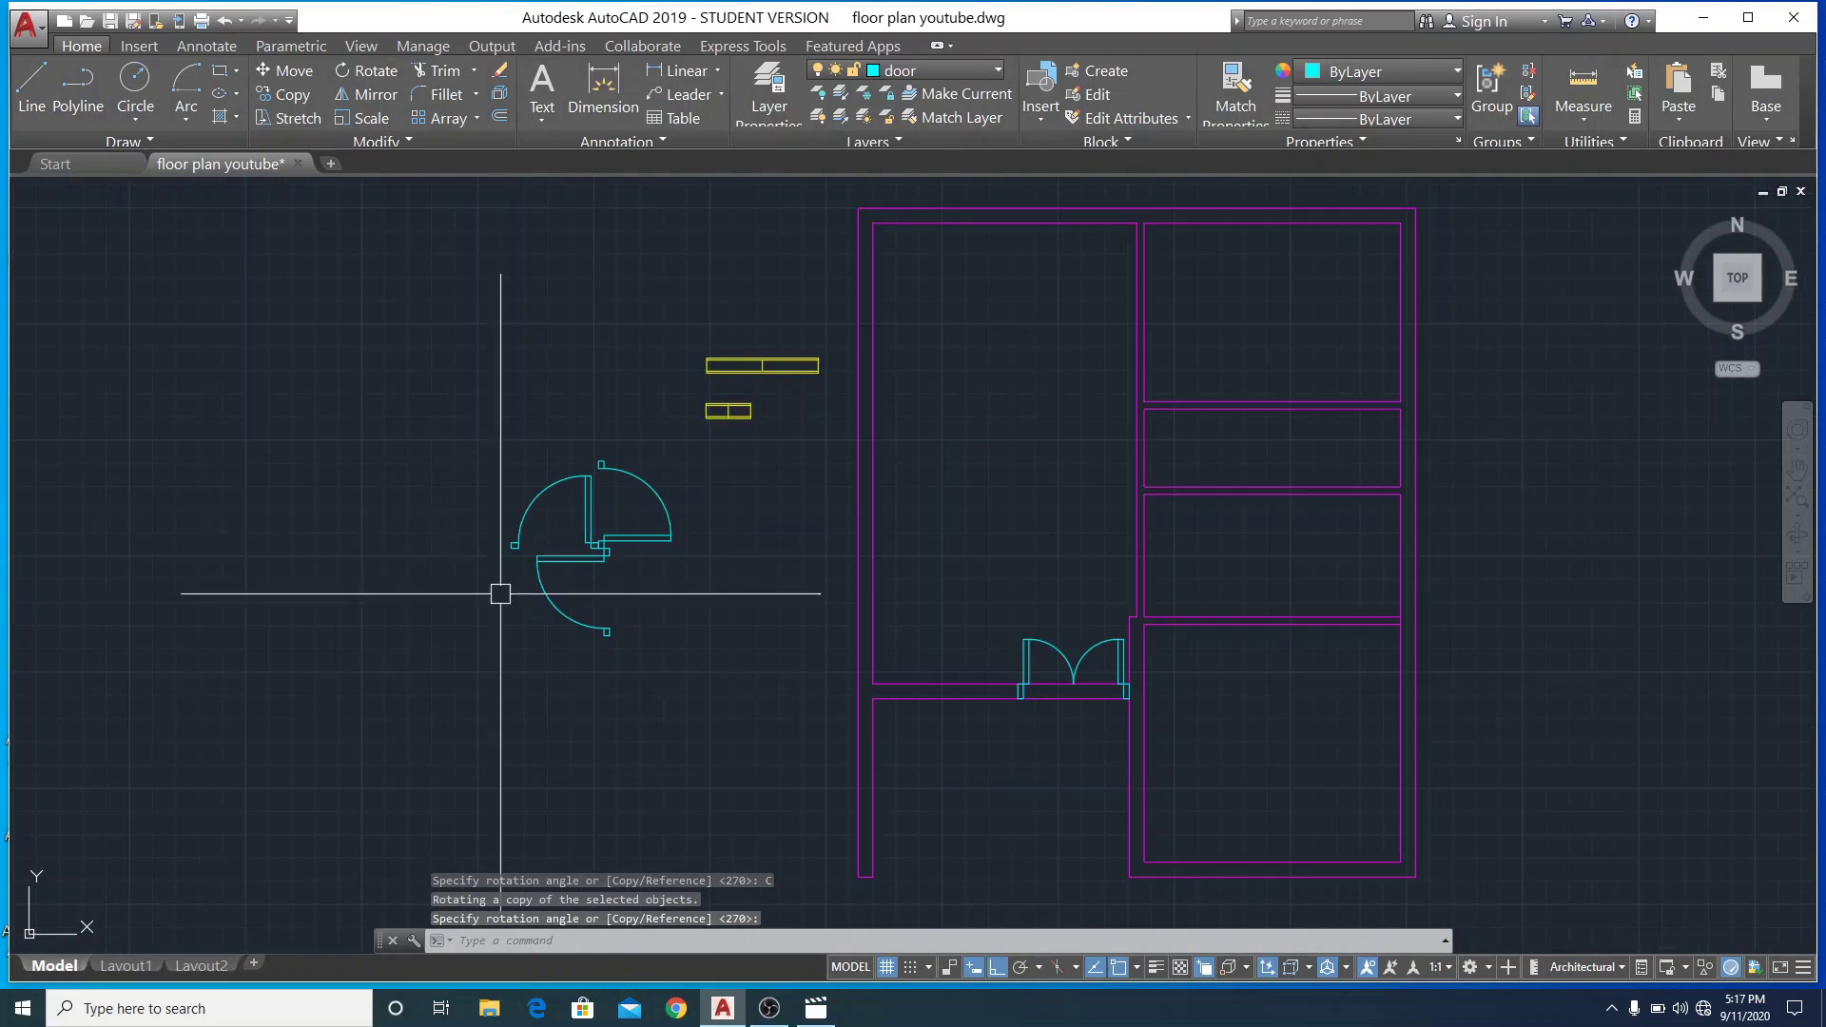
# Move the first rotated door copy by its jamb corner to the lower-left inner corner of the upper-right room
pyautogui.click(641, 541)
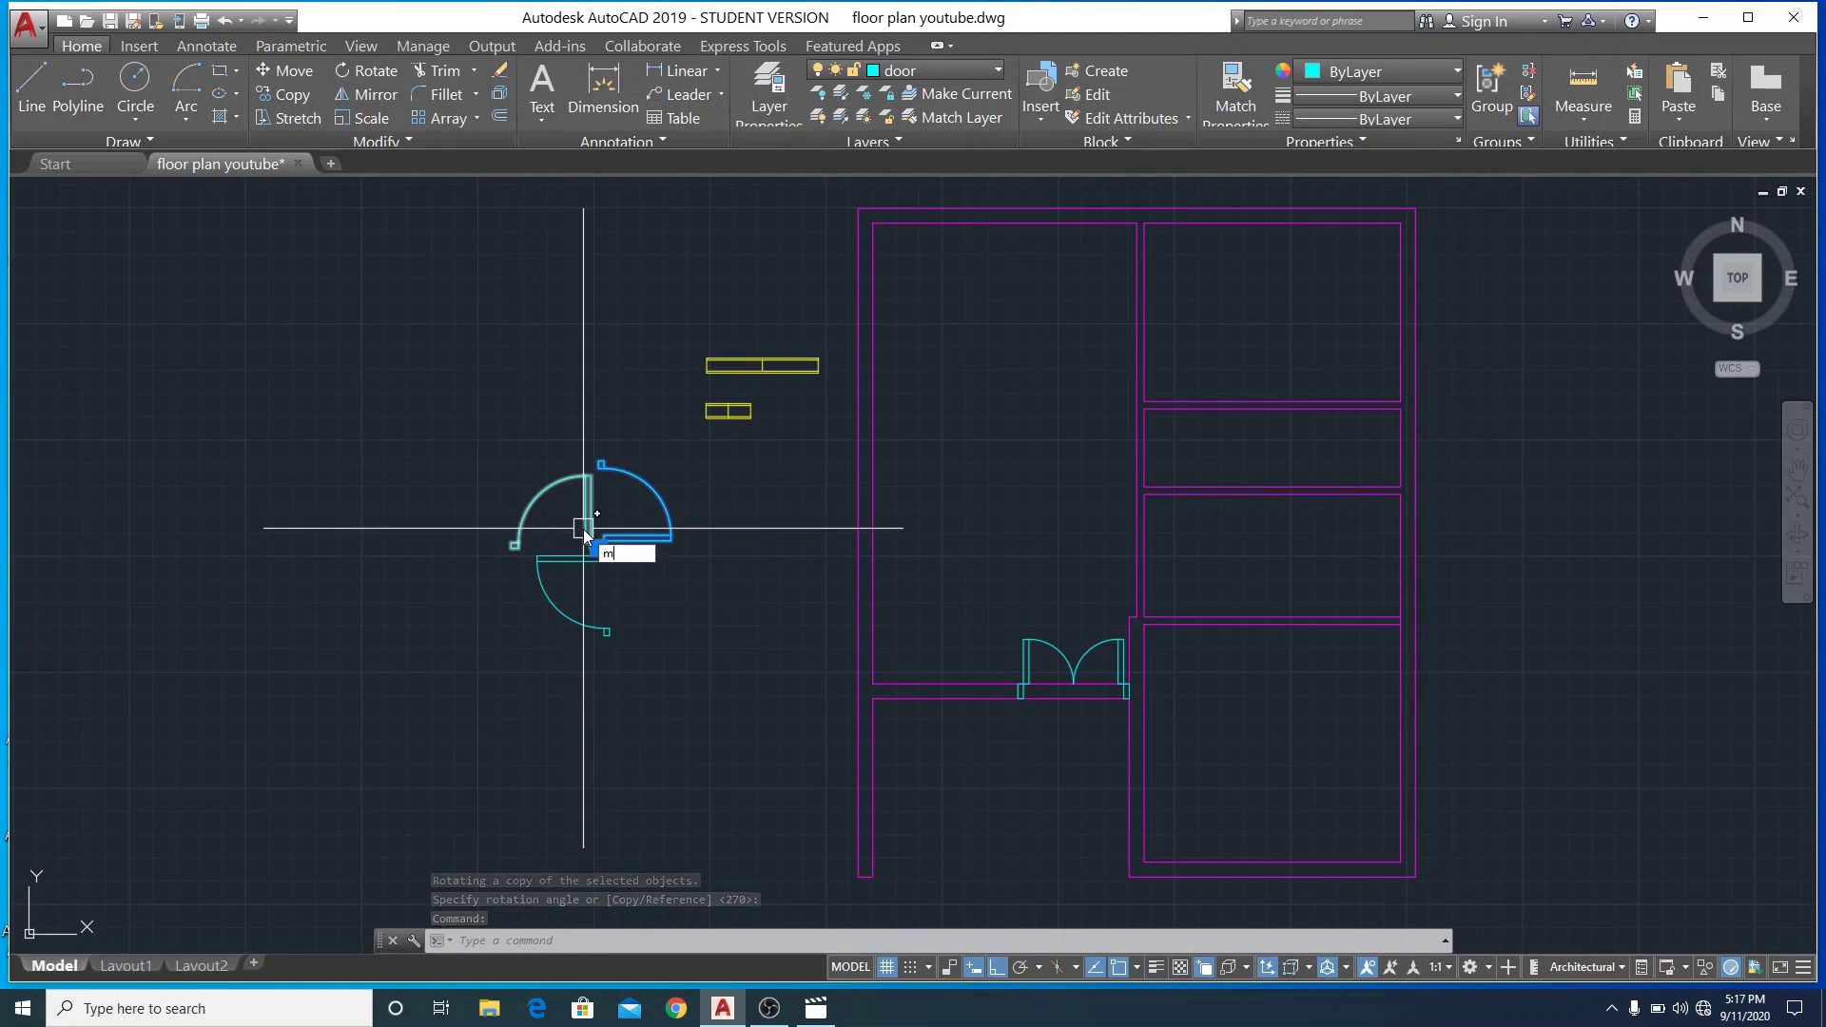
pyautogui.write('m')
pyautogui.press('Return')
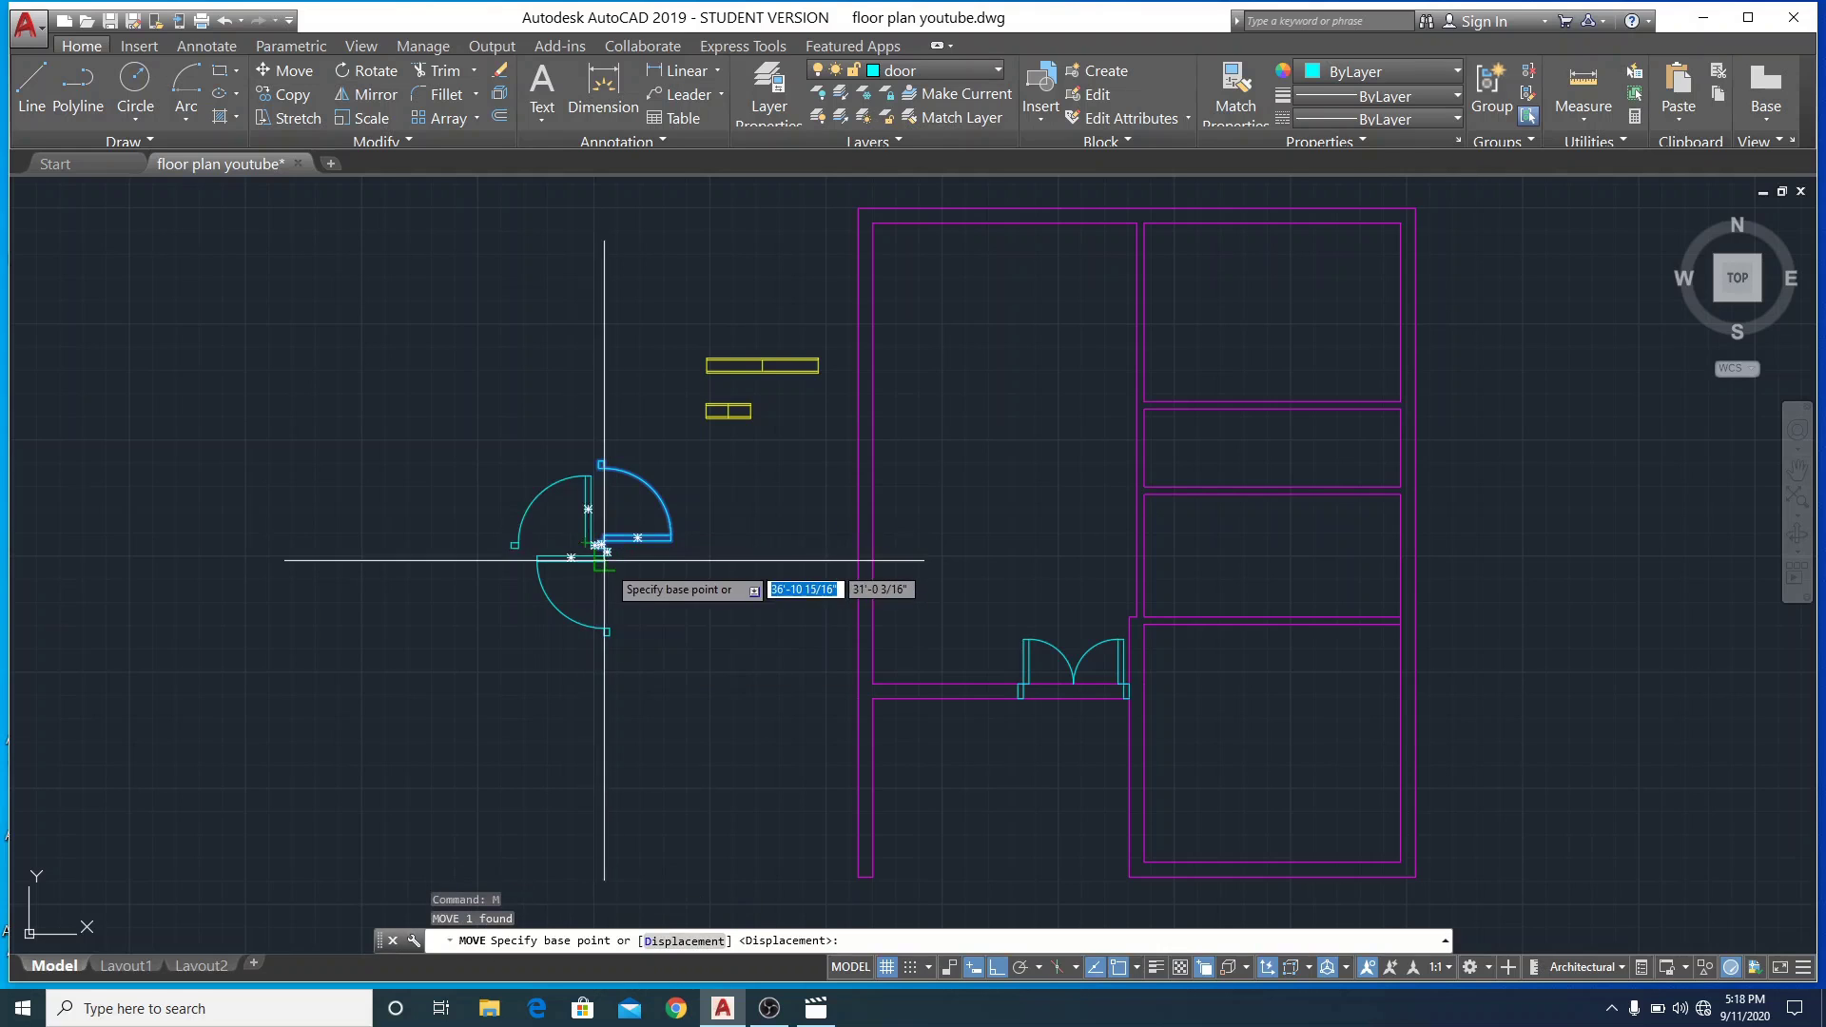
pyautogui.scroll(5, 604, 560)
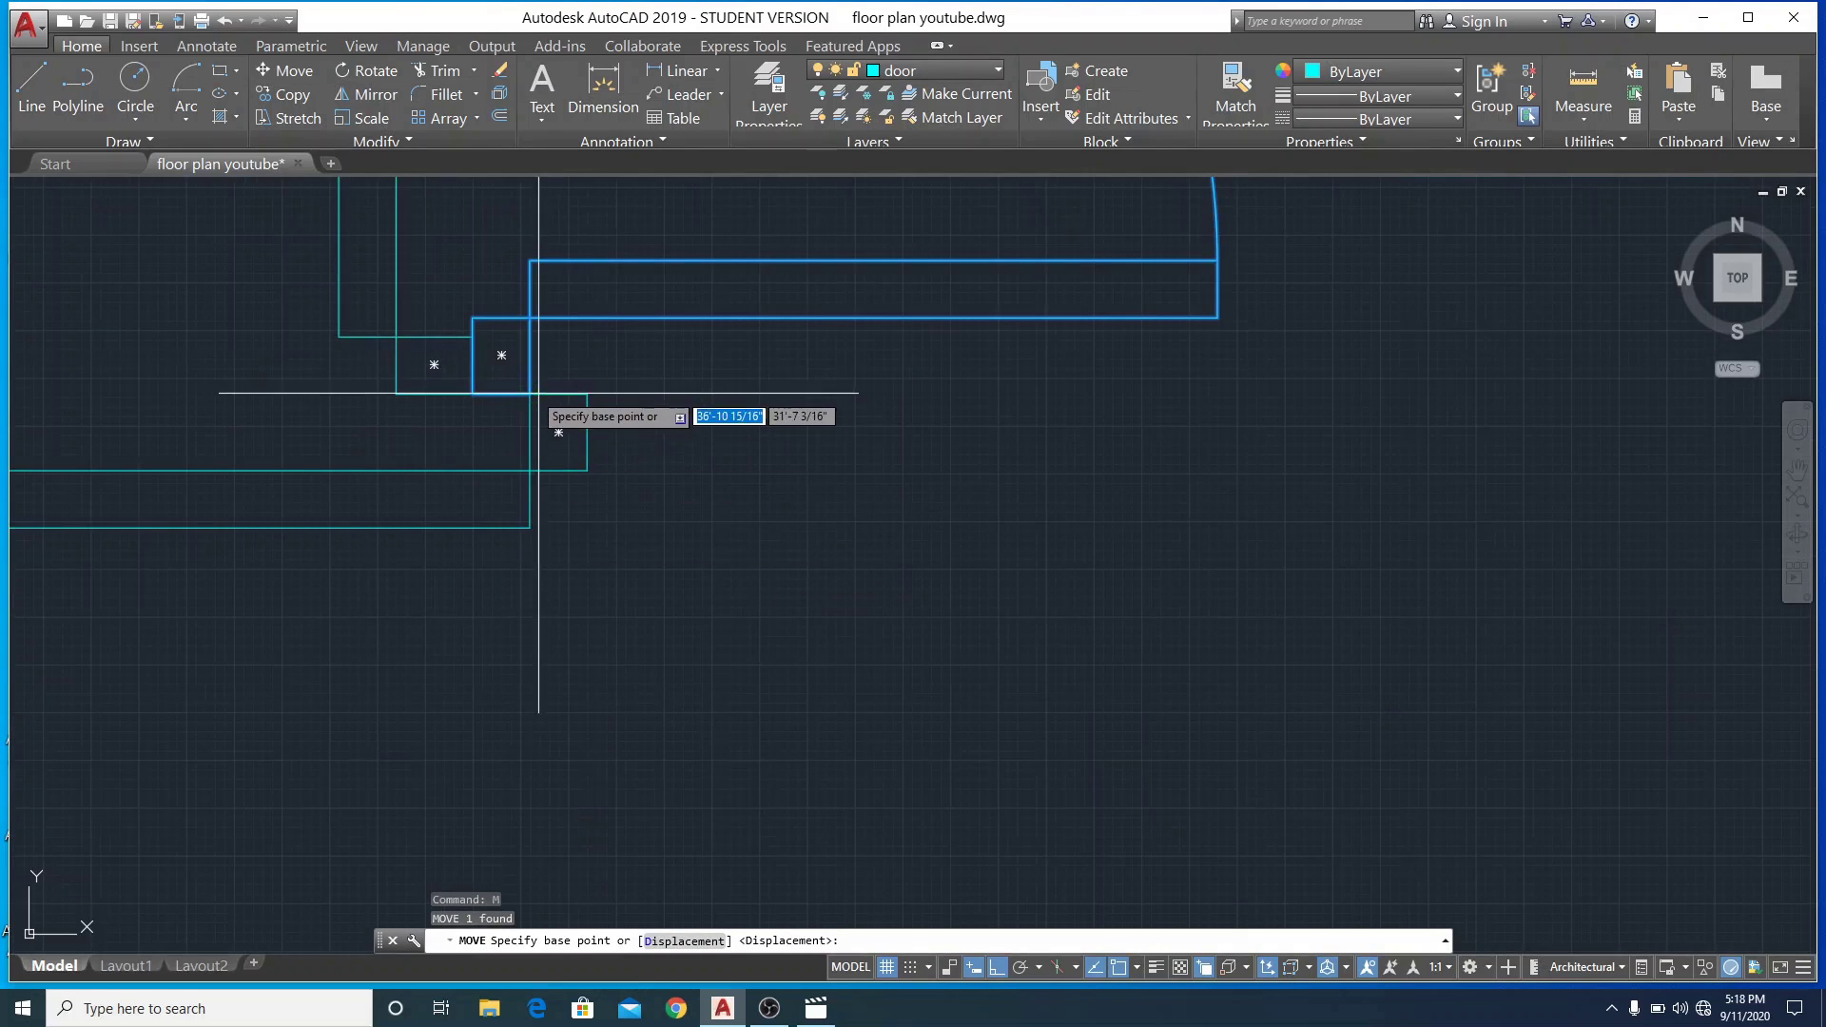
pyautogui.click(530, 393)
pyautogui.scroll(-3, 504, 390)
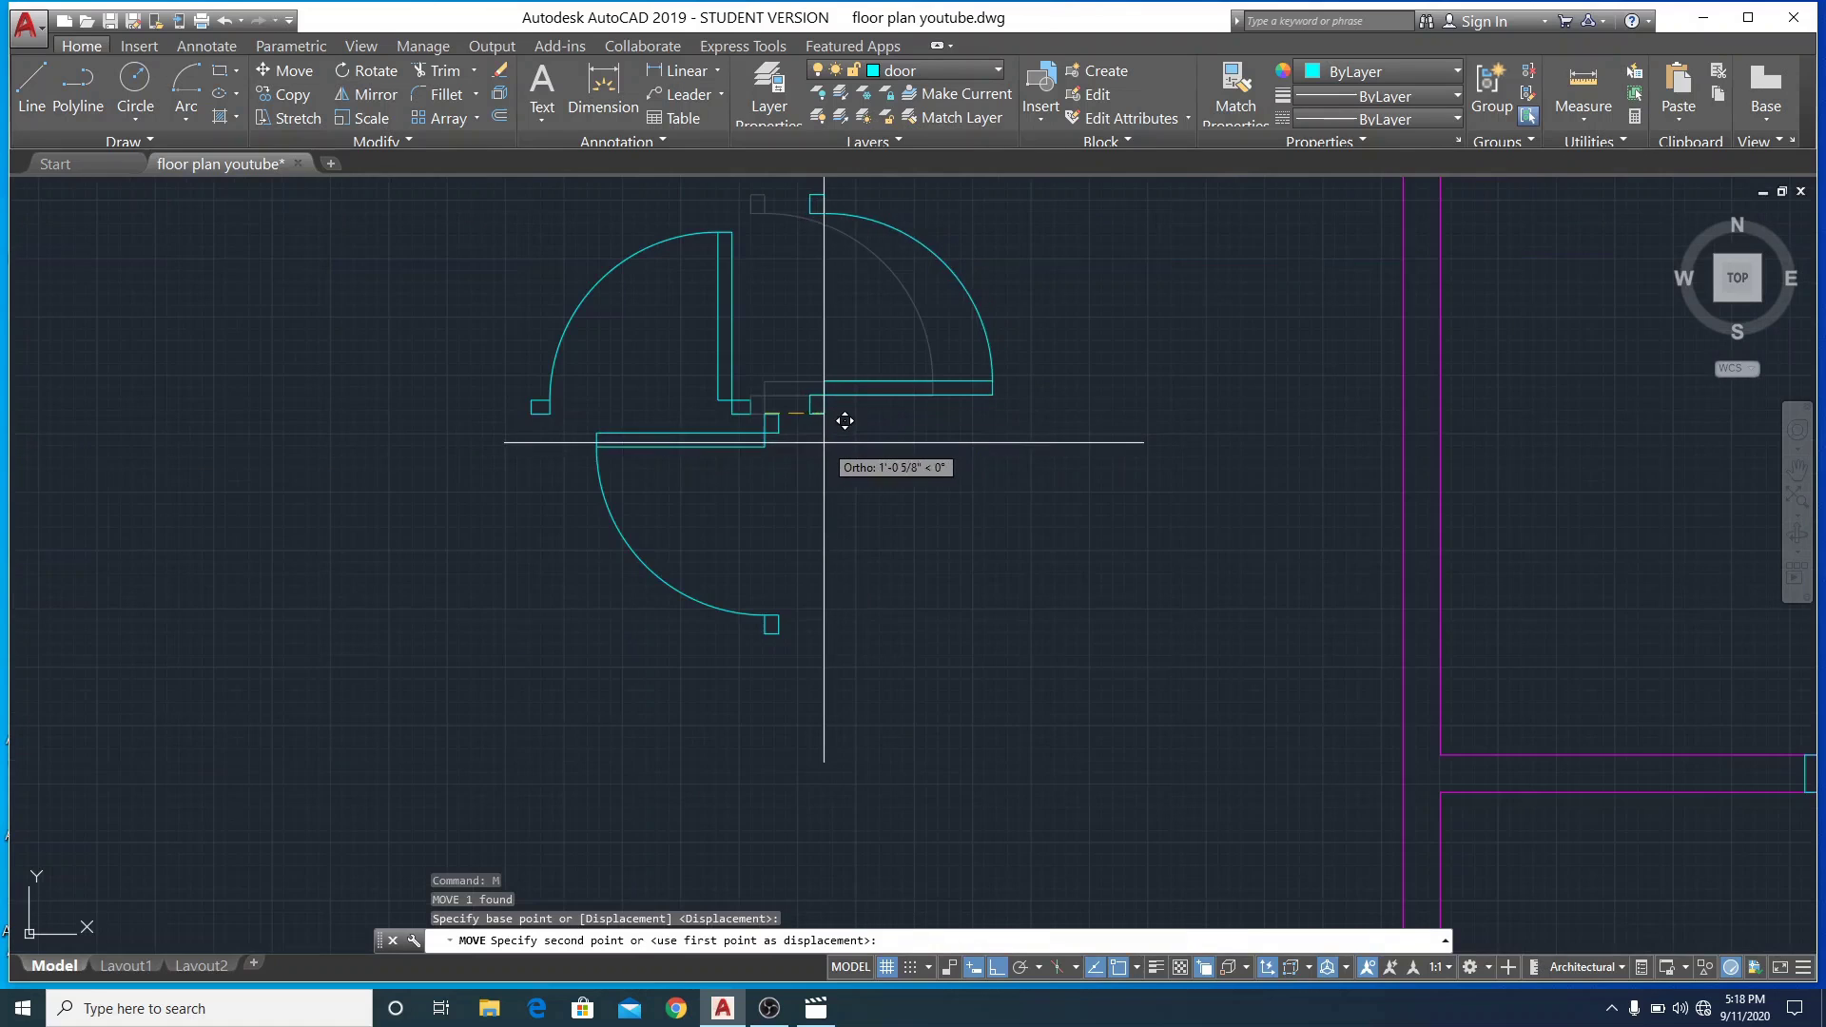
pyautogui.scroll(-5, 844, 420)
pyautogui.scroll(6, 1145, 344)
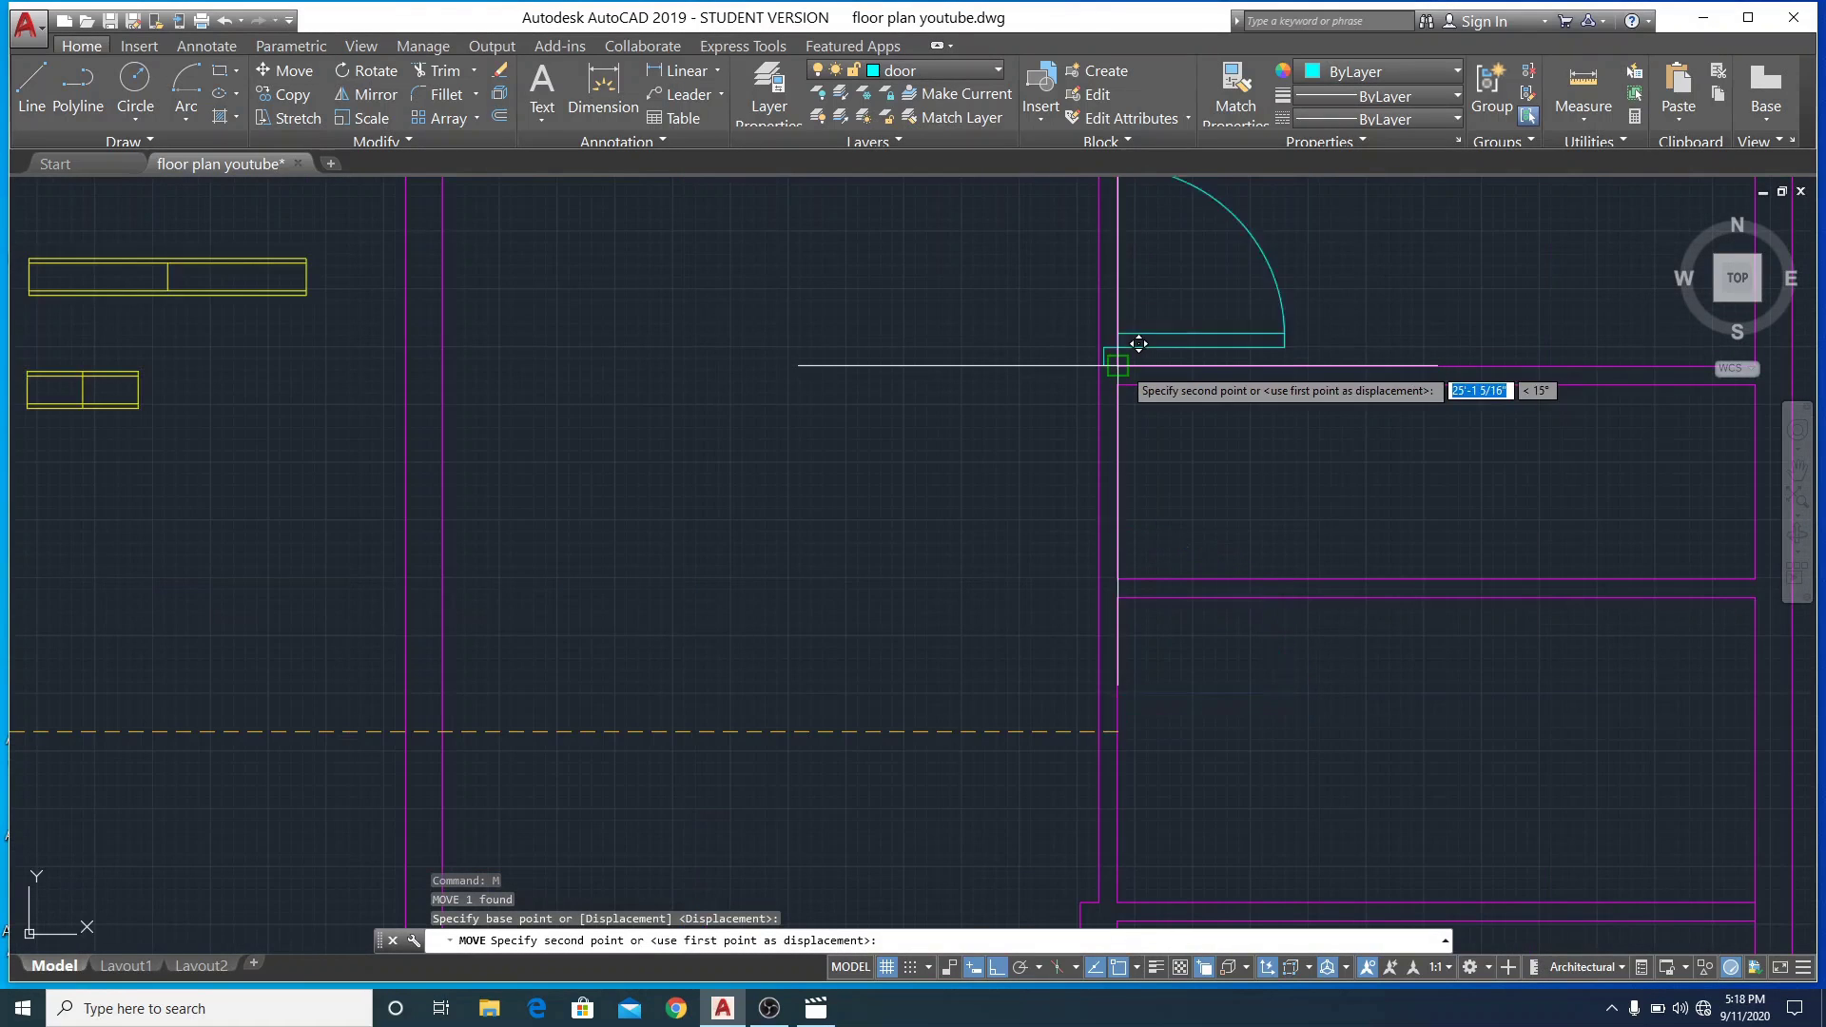
pyautogui.click(1117, 365)
# Examine how the door's hinge-side jamb fits the thickness of the wall beside the upper-right room
pyautogui.scroll(2, 1132, 357)
pyautogui.scroll(5, 1089, 370)
pyautogui.scroll(4, 702, 376)
pyautogui.scroll(-4, 905, 493)
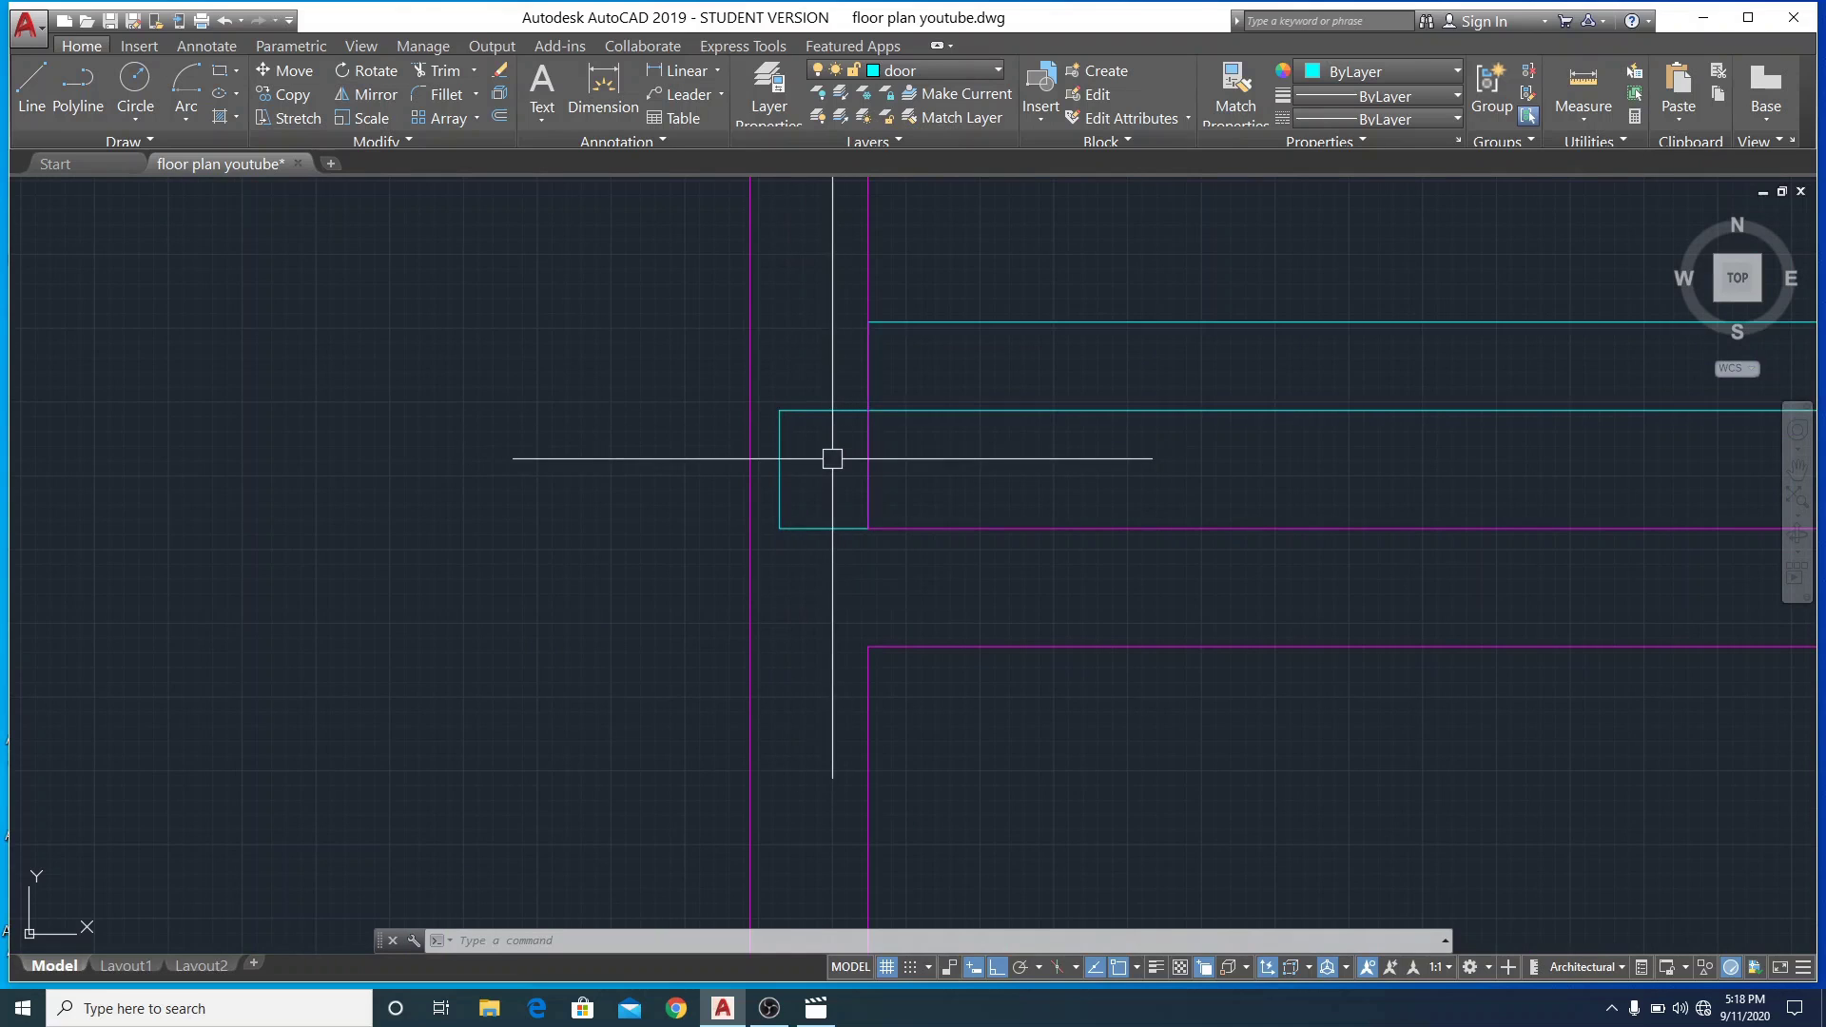
pyautogui.scroll(-3, 818, 444)
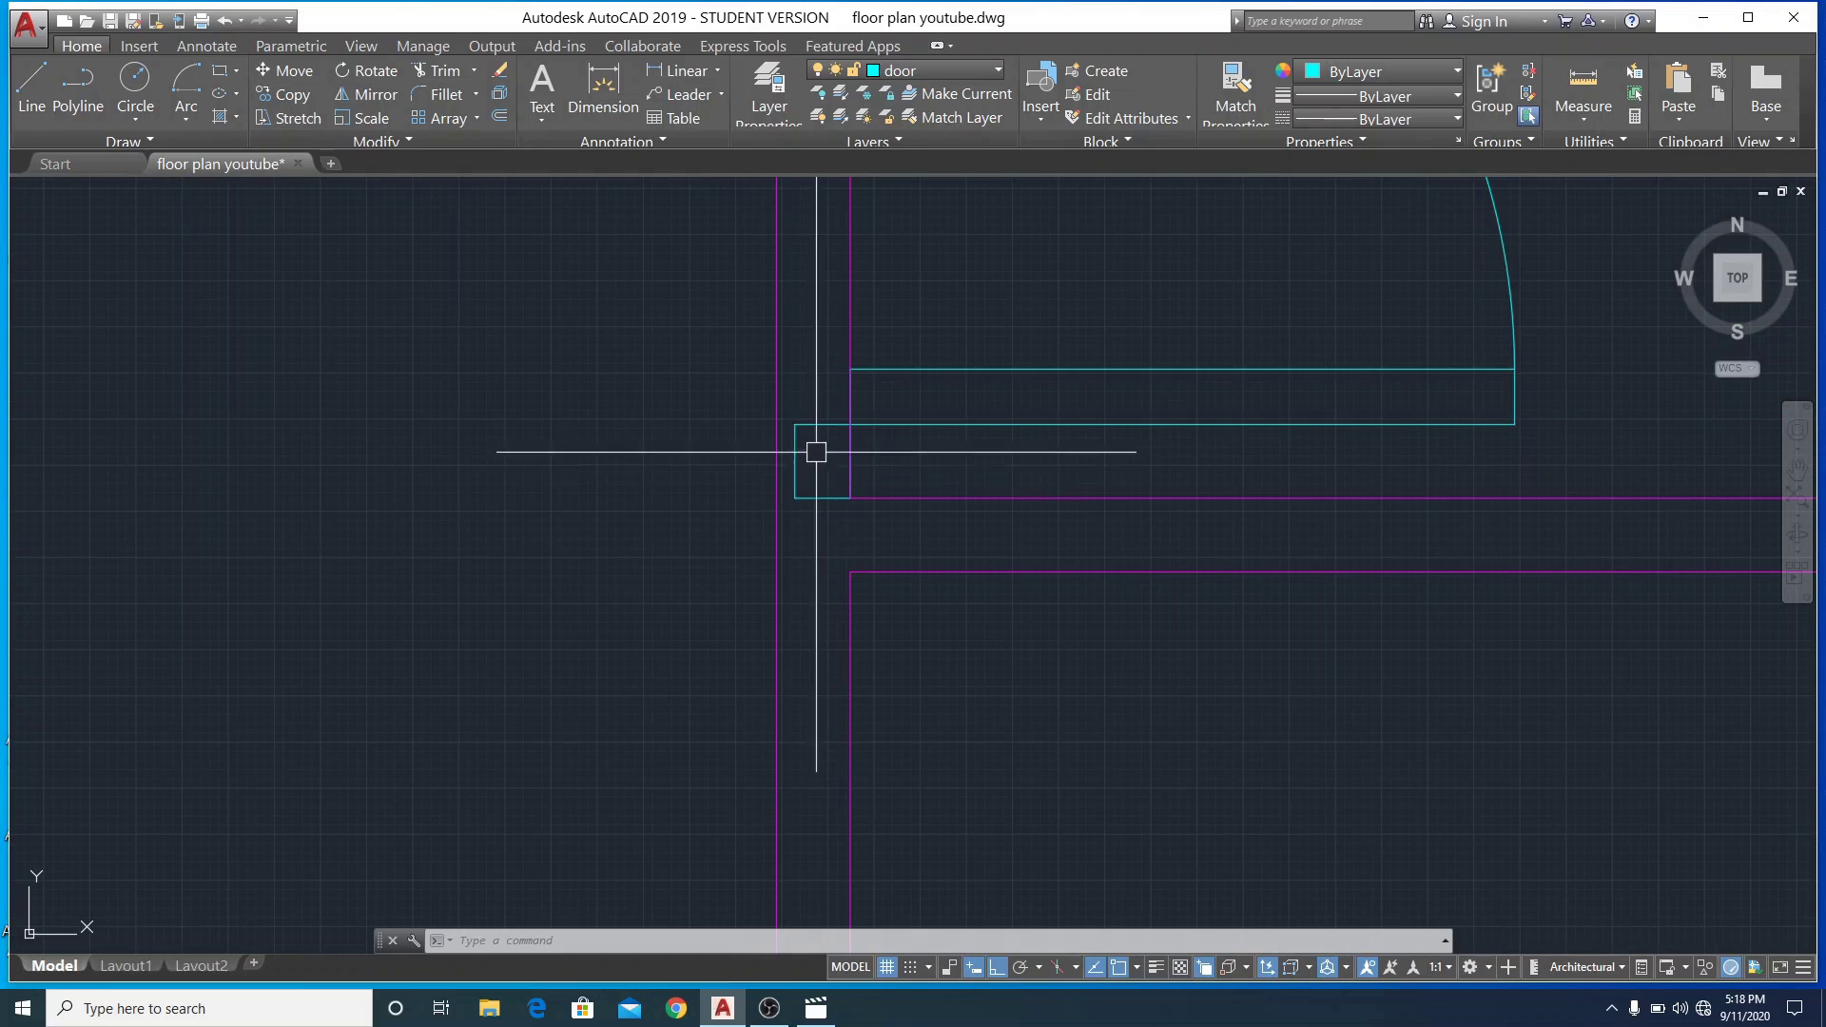
pyautogui.scroll(-2, 819, 464)
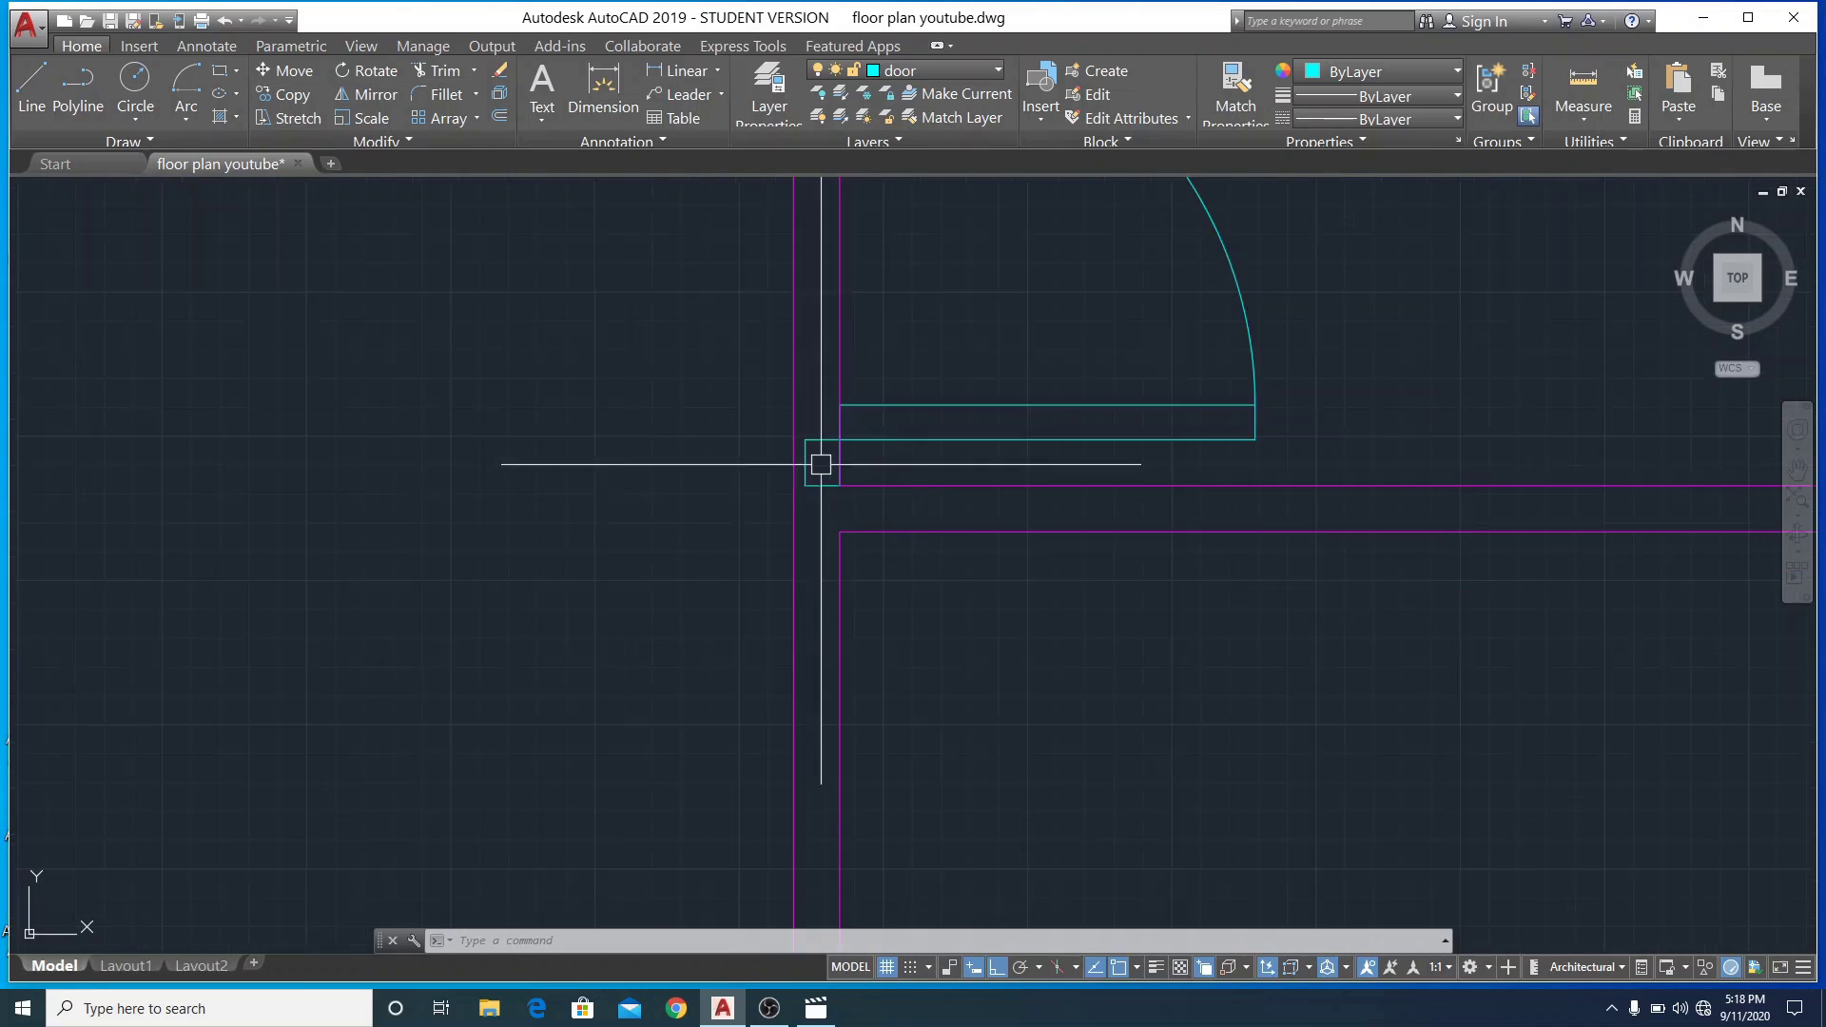
pyautogui.scroll(-3, 1043, 464)
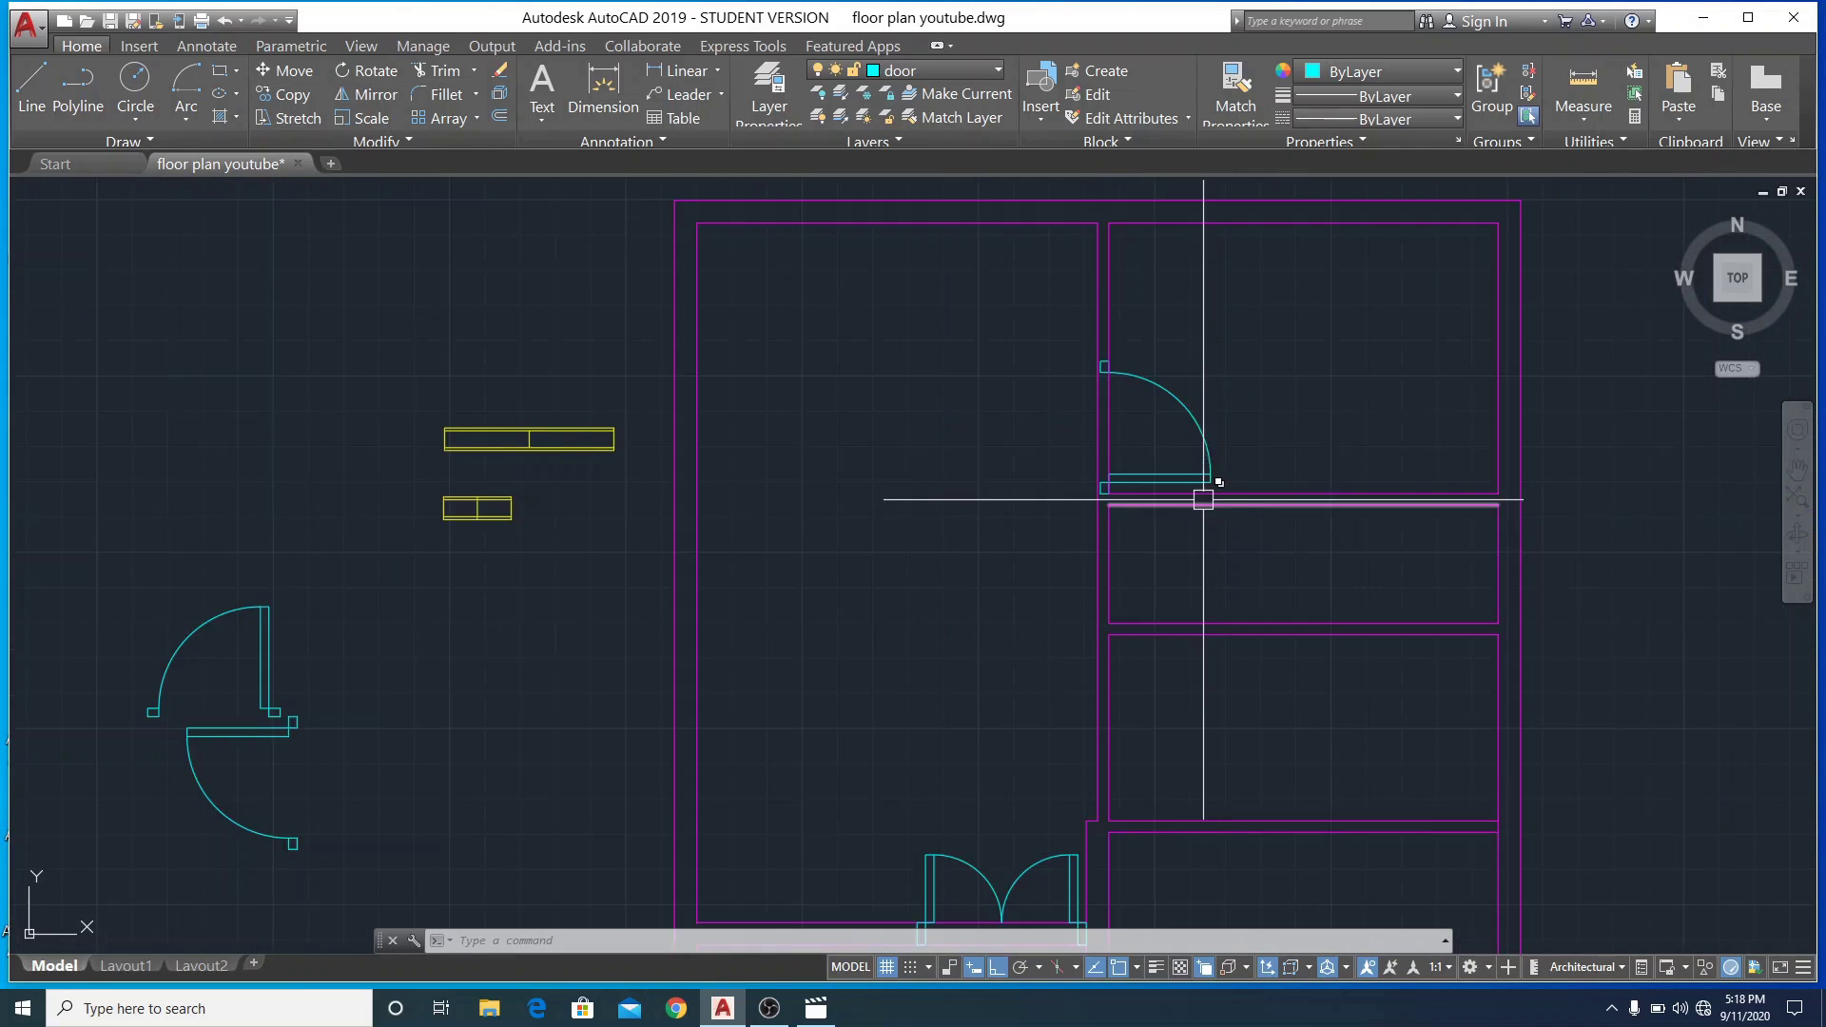
# Move the door horizontally out of the upper-right room to the free area beside the two window blocks
pyautogui.click(1207, 461)
pyautogui.click(1100, 493)
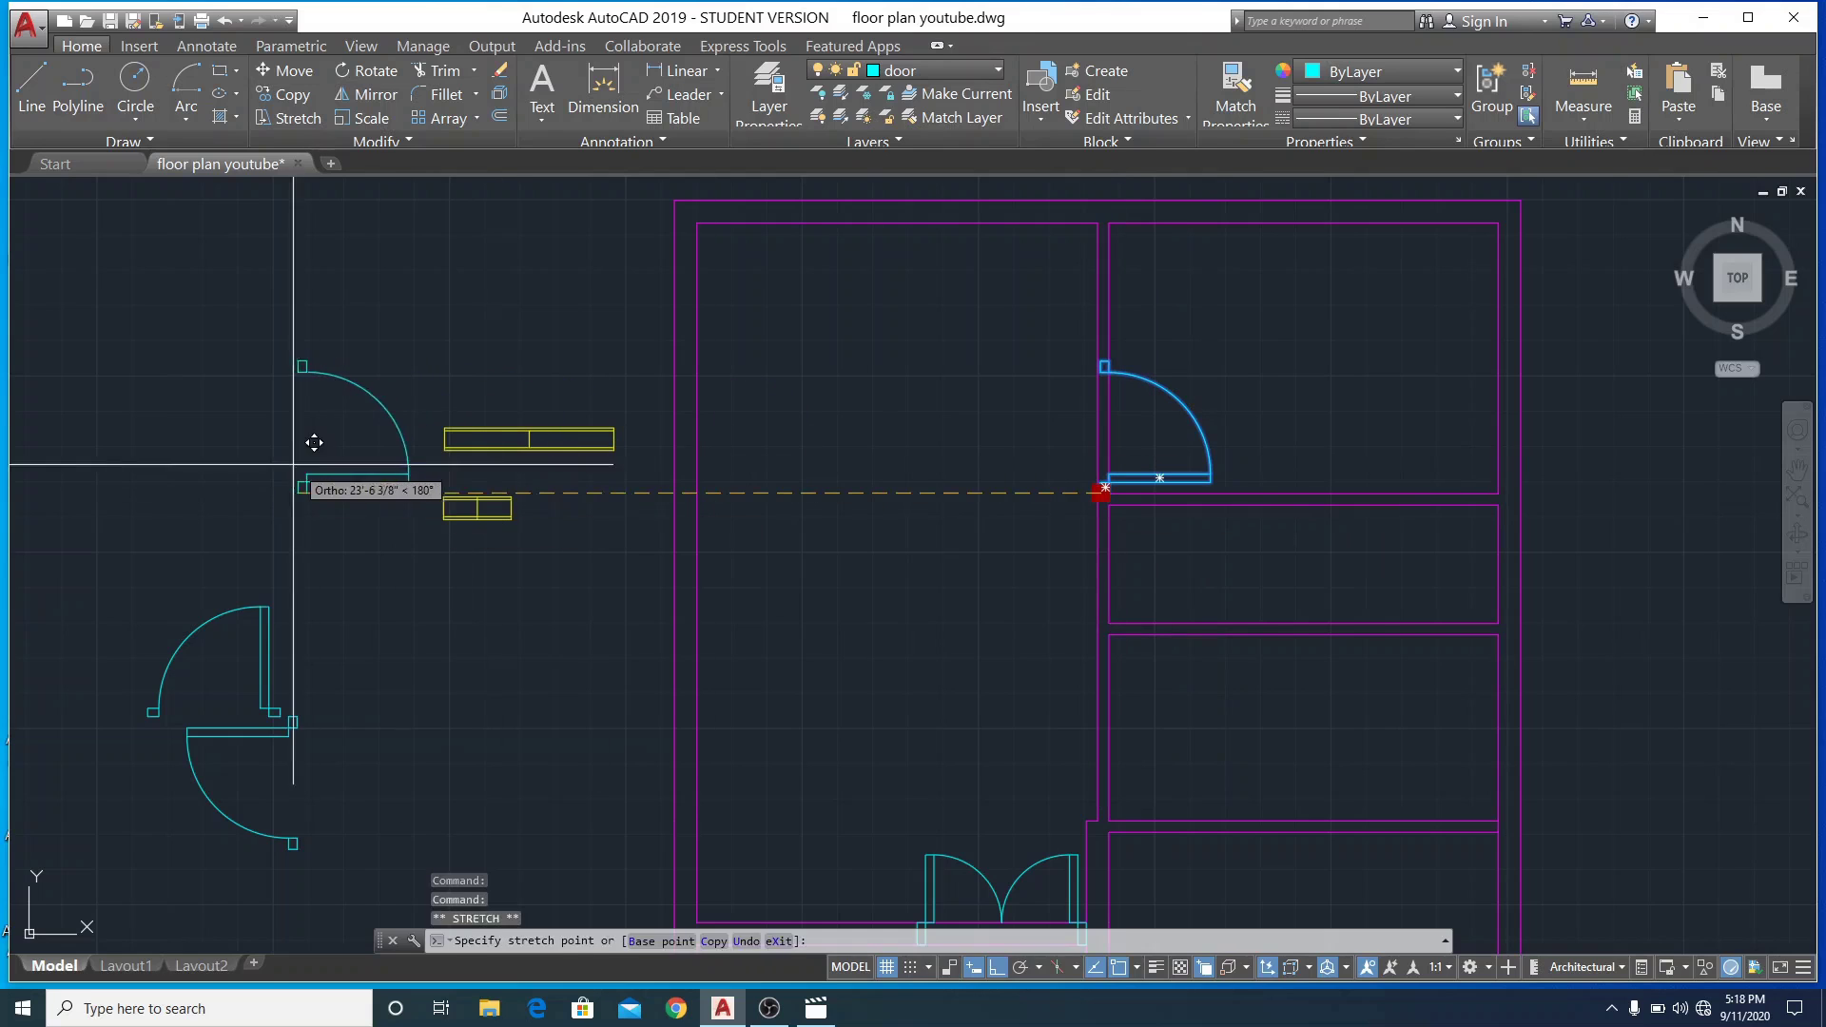
pyautogui.click(253, 492)
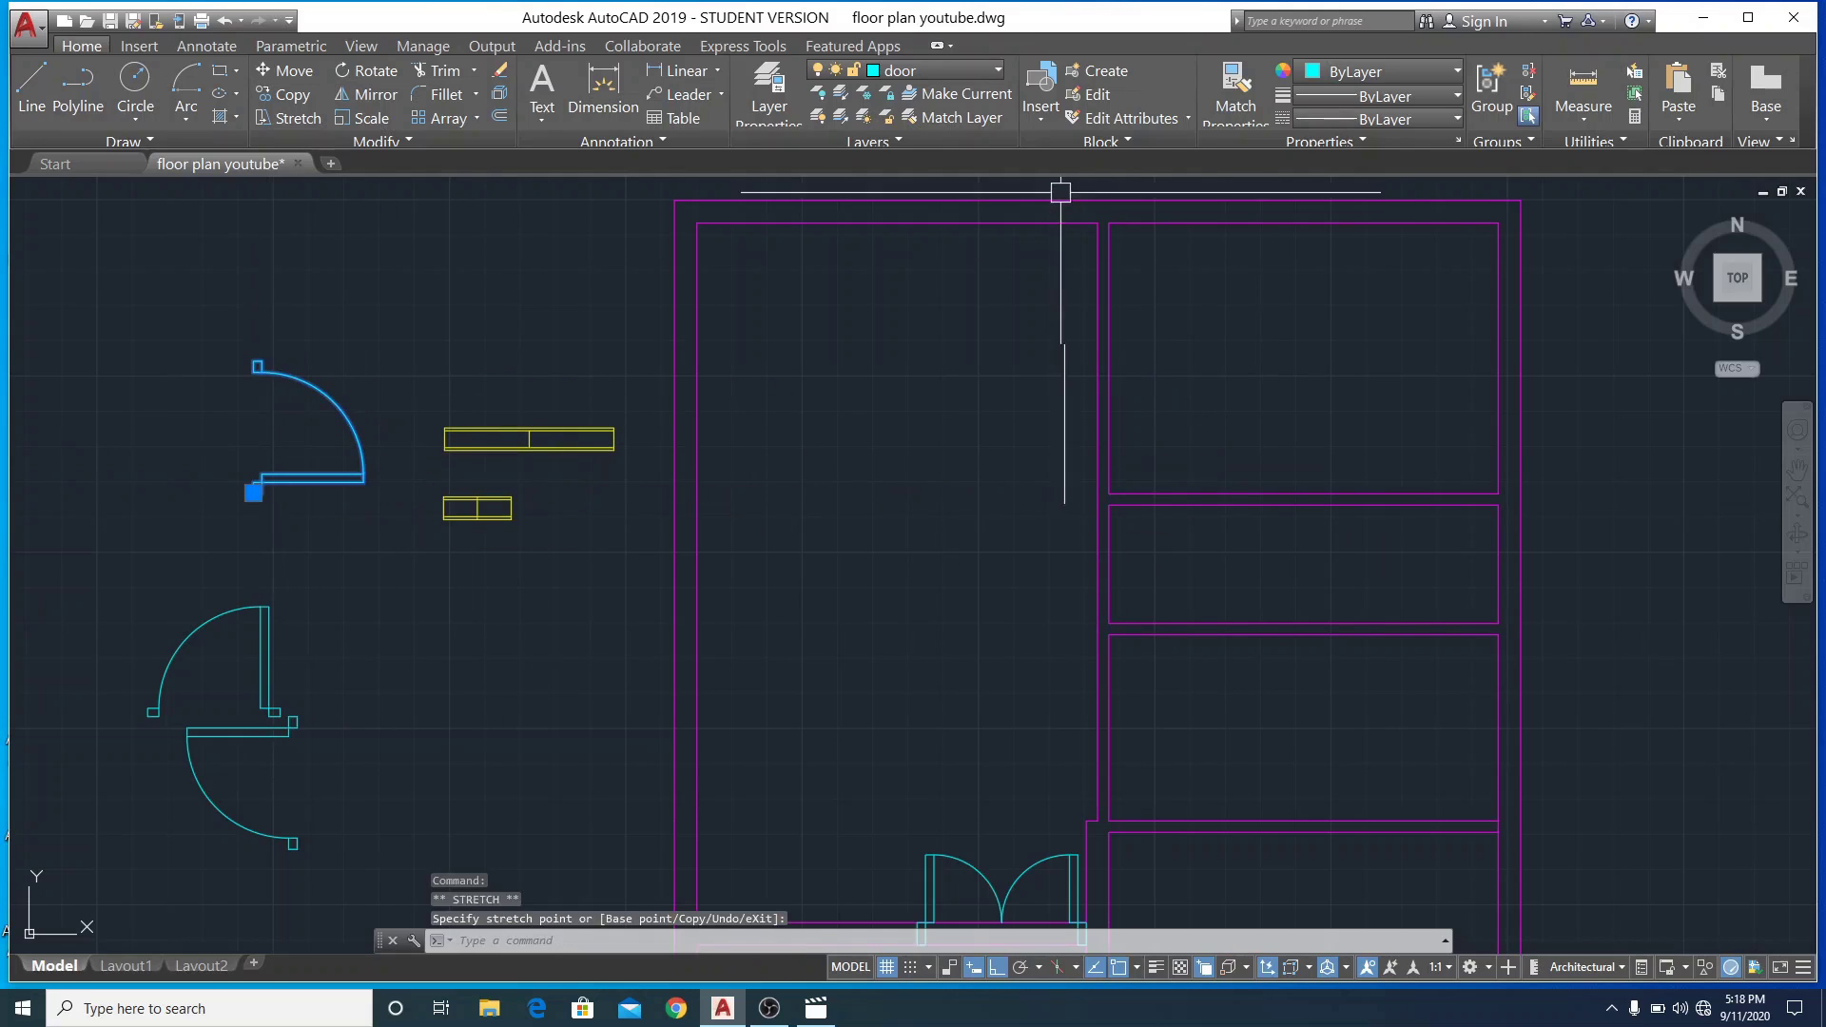
# Open the "door" block definition in the Block Editor
pyautogui.click(1090, 93)
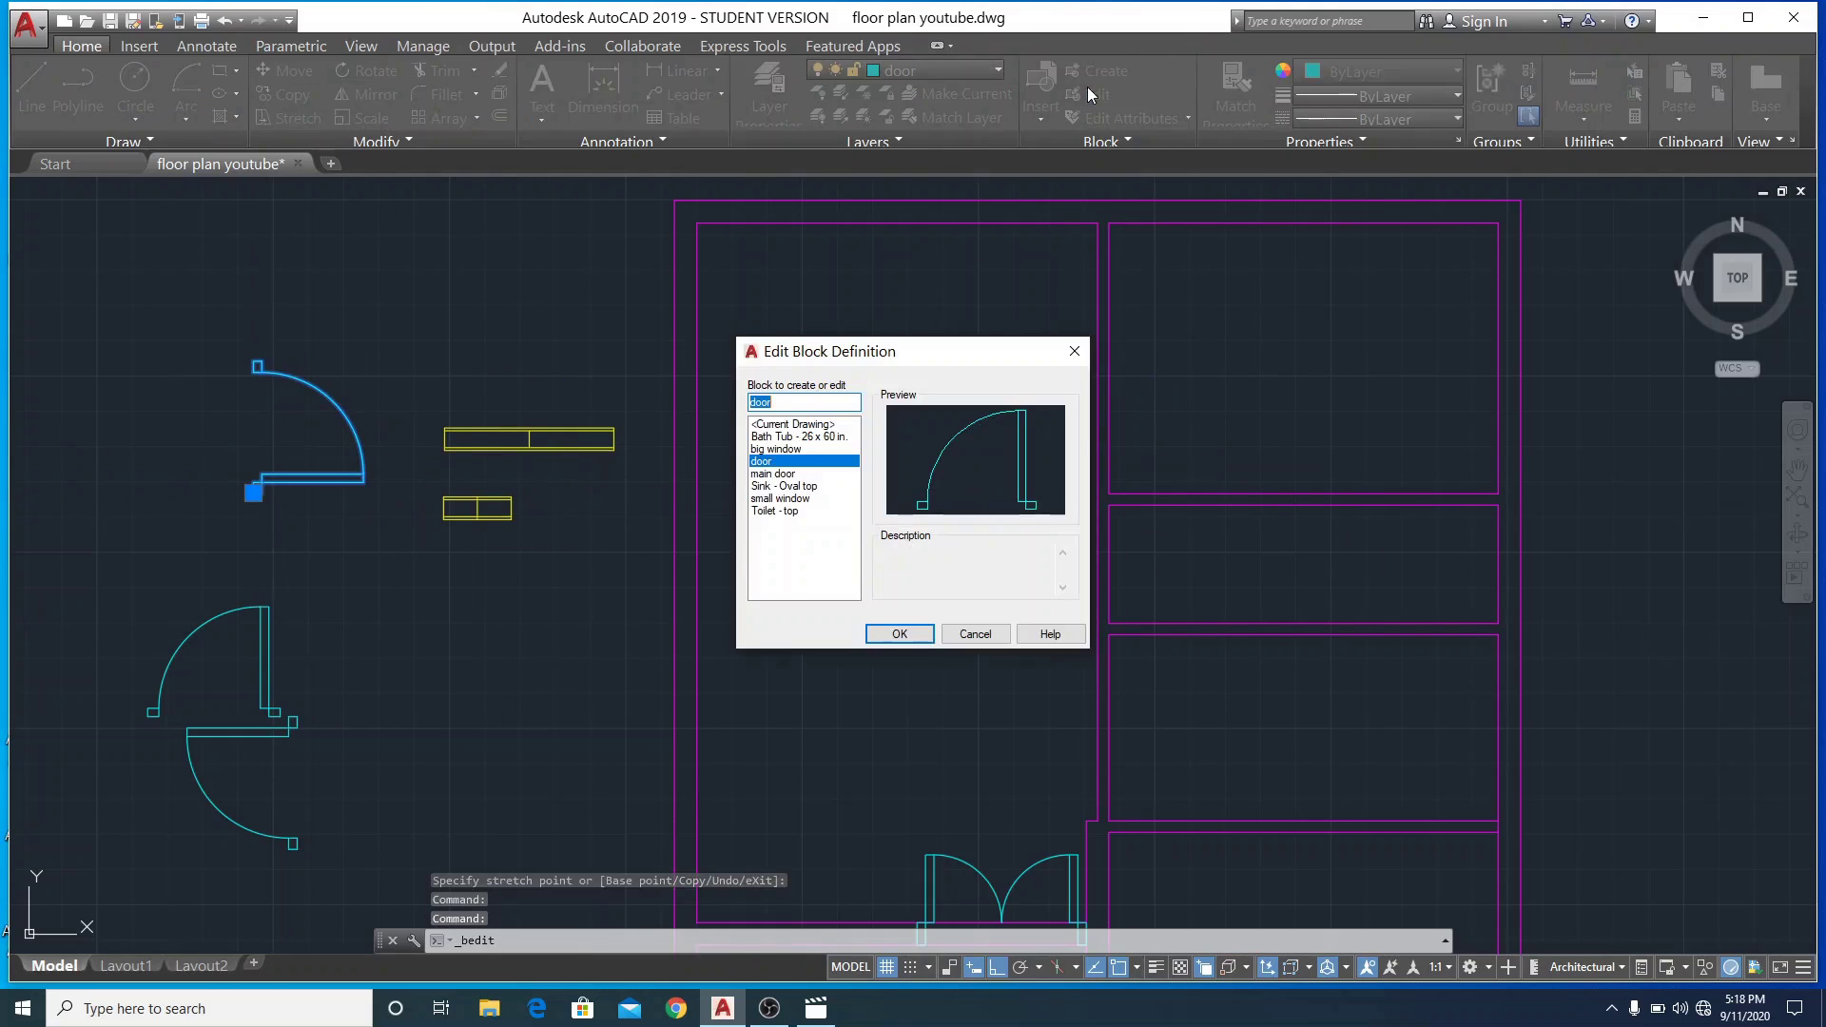
pyautogui.click(793, 475)
pyautogui.click(773, 462)
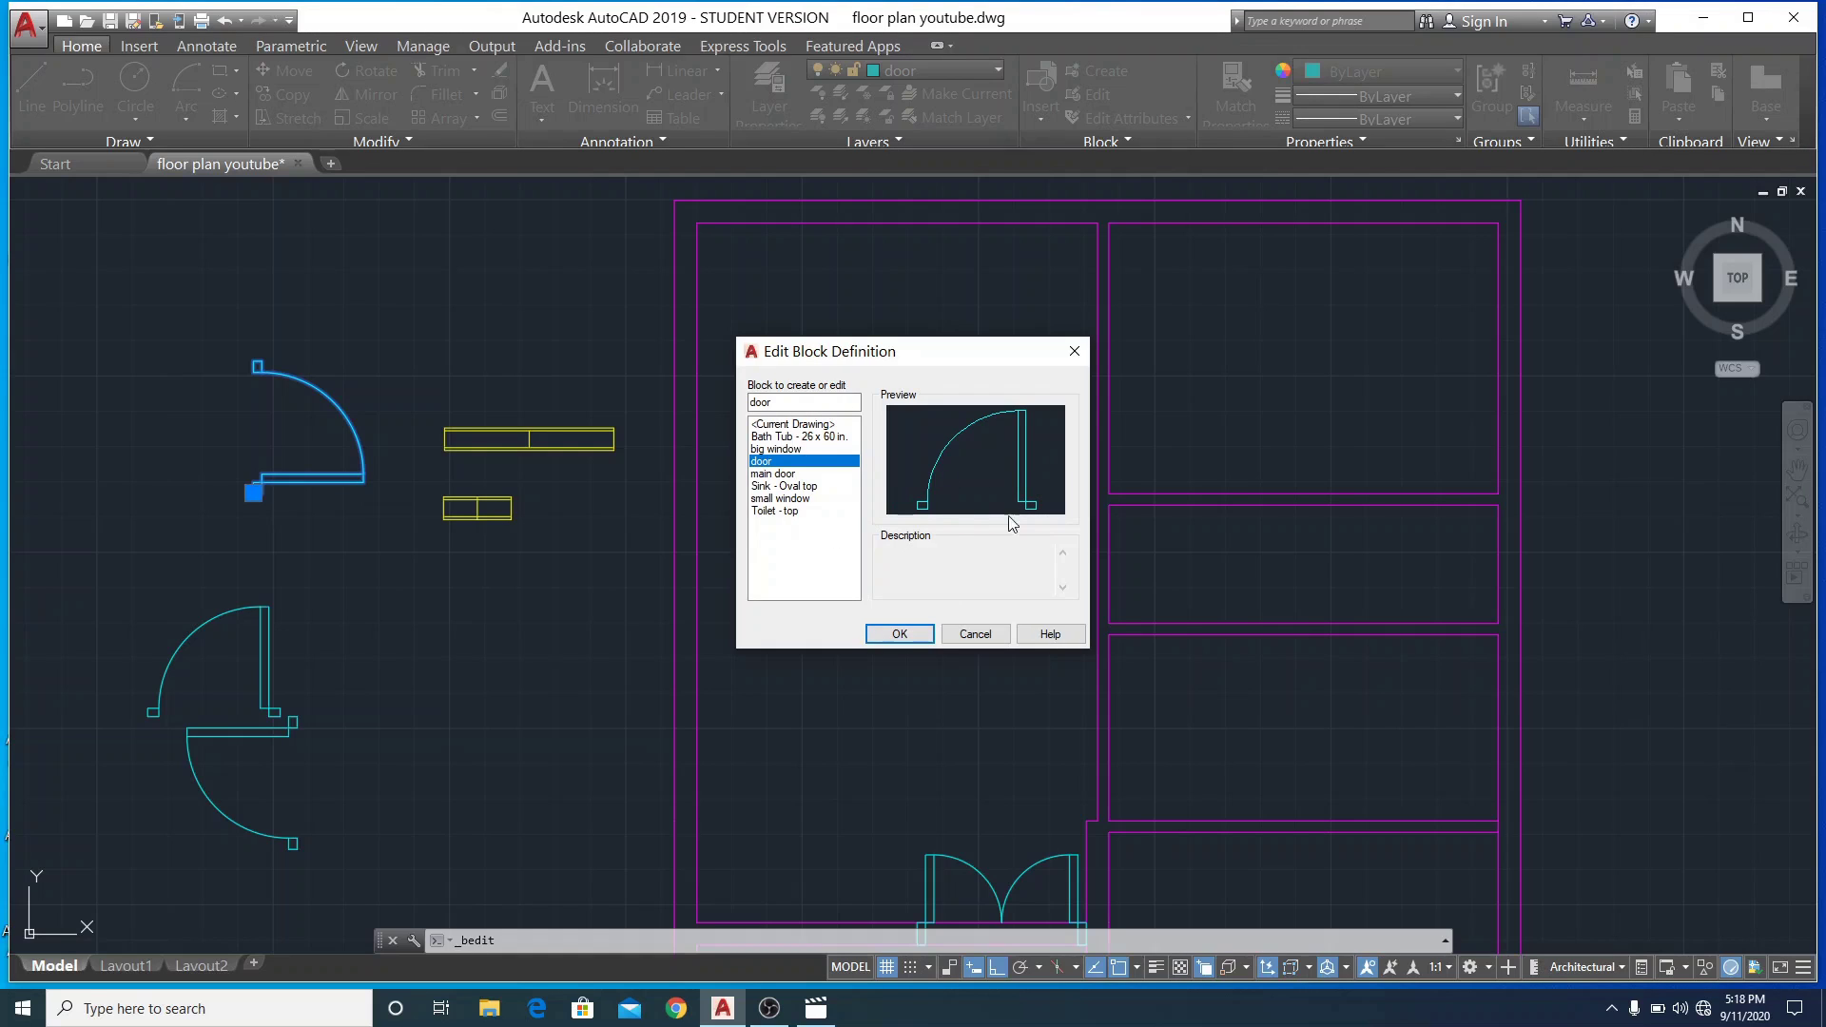
pyautogui.click(896, 635)
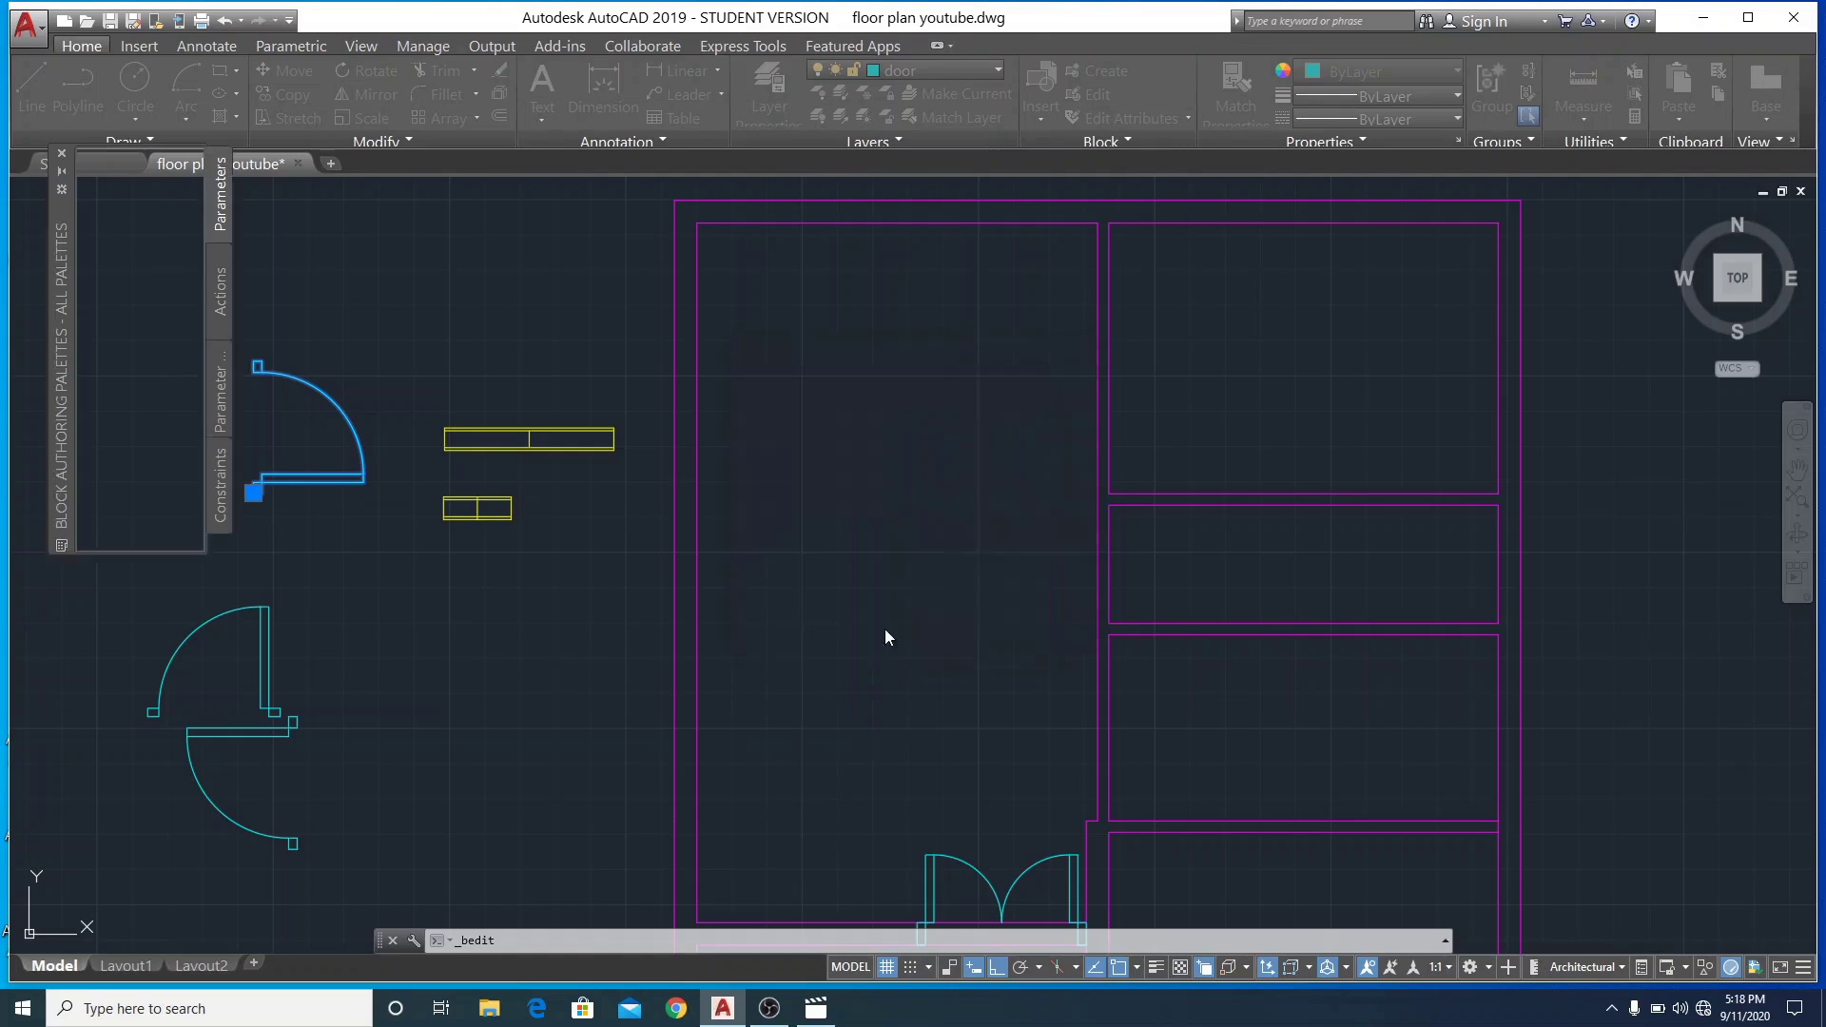
# Delete the two jamb rectangles at the hinge side and at the arc's end of the door block
pyautogui.scroll(-2, 1064, 538)
pyautogui.scroll(2, 1158, 723)
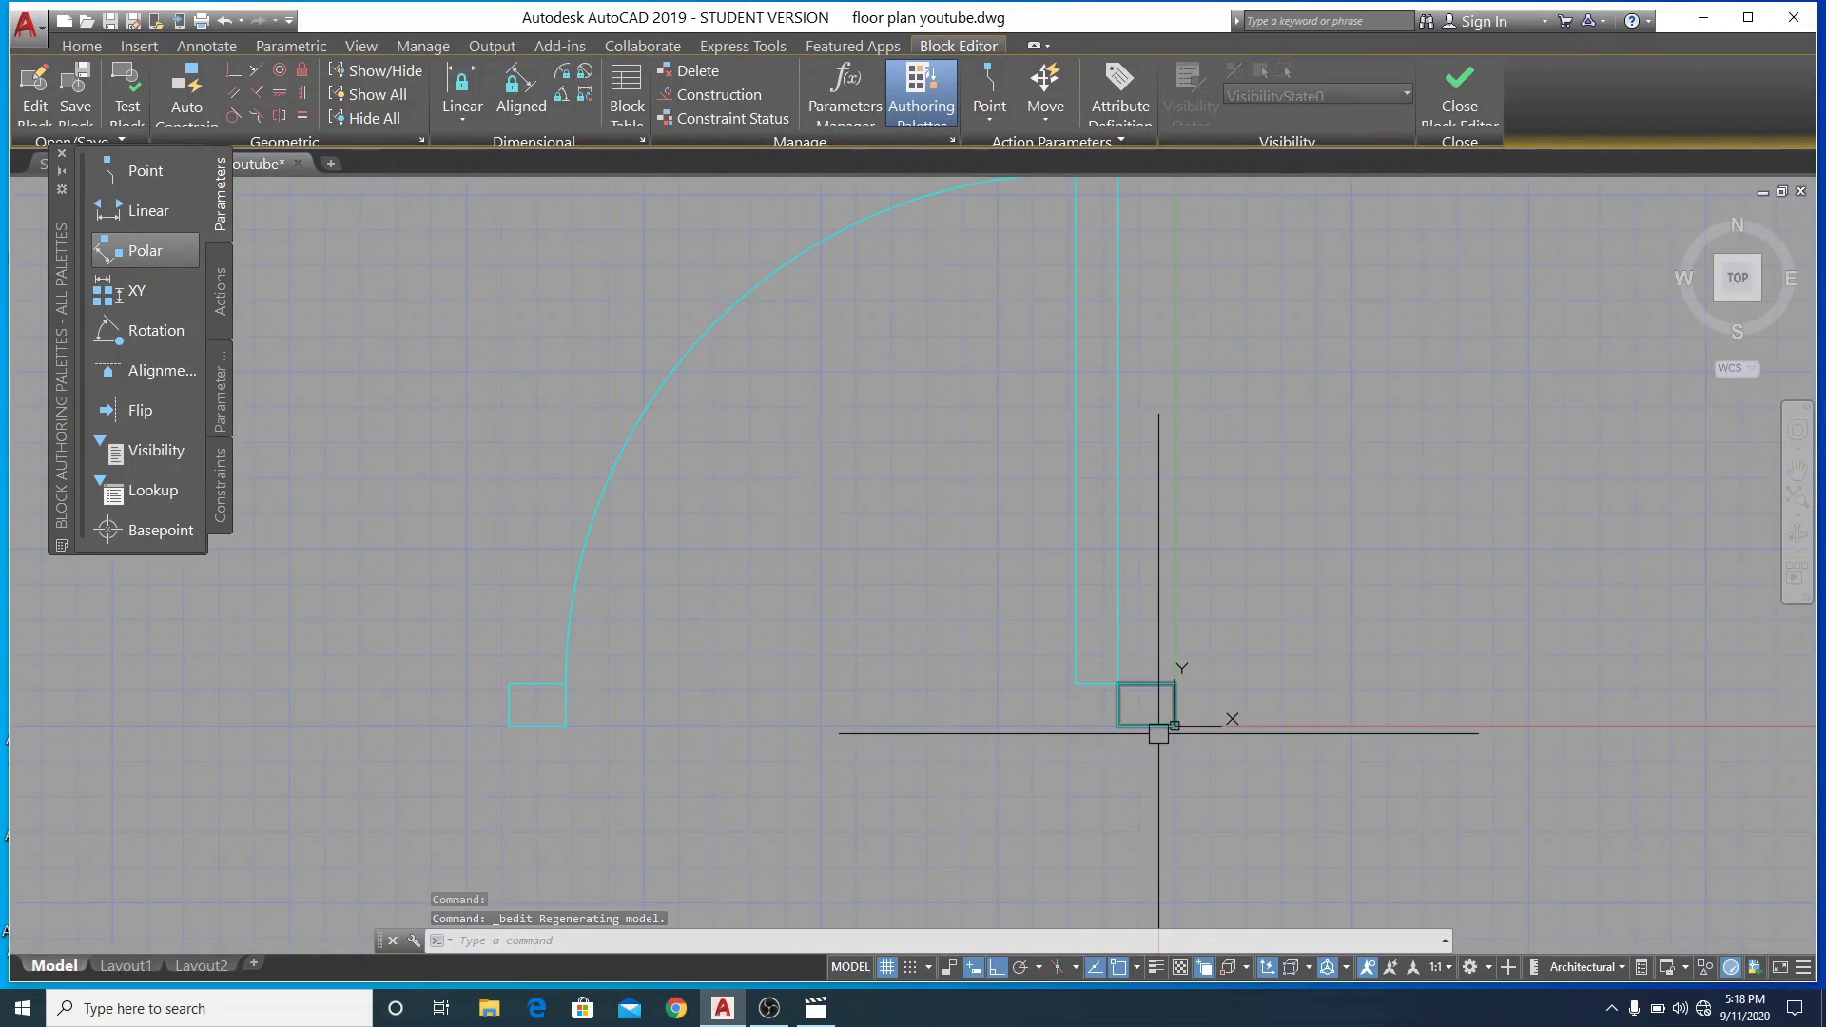
pyautogui.click(1172, 725)
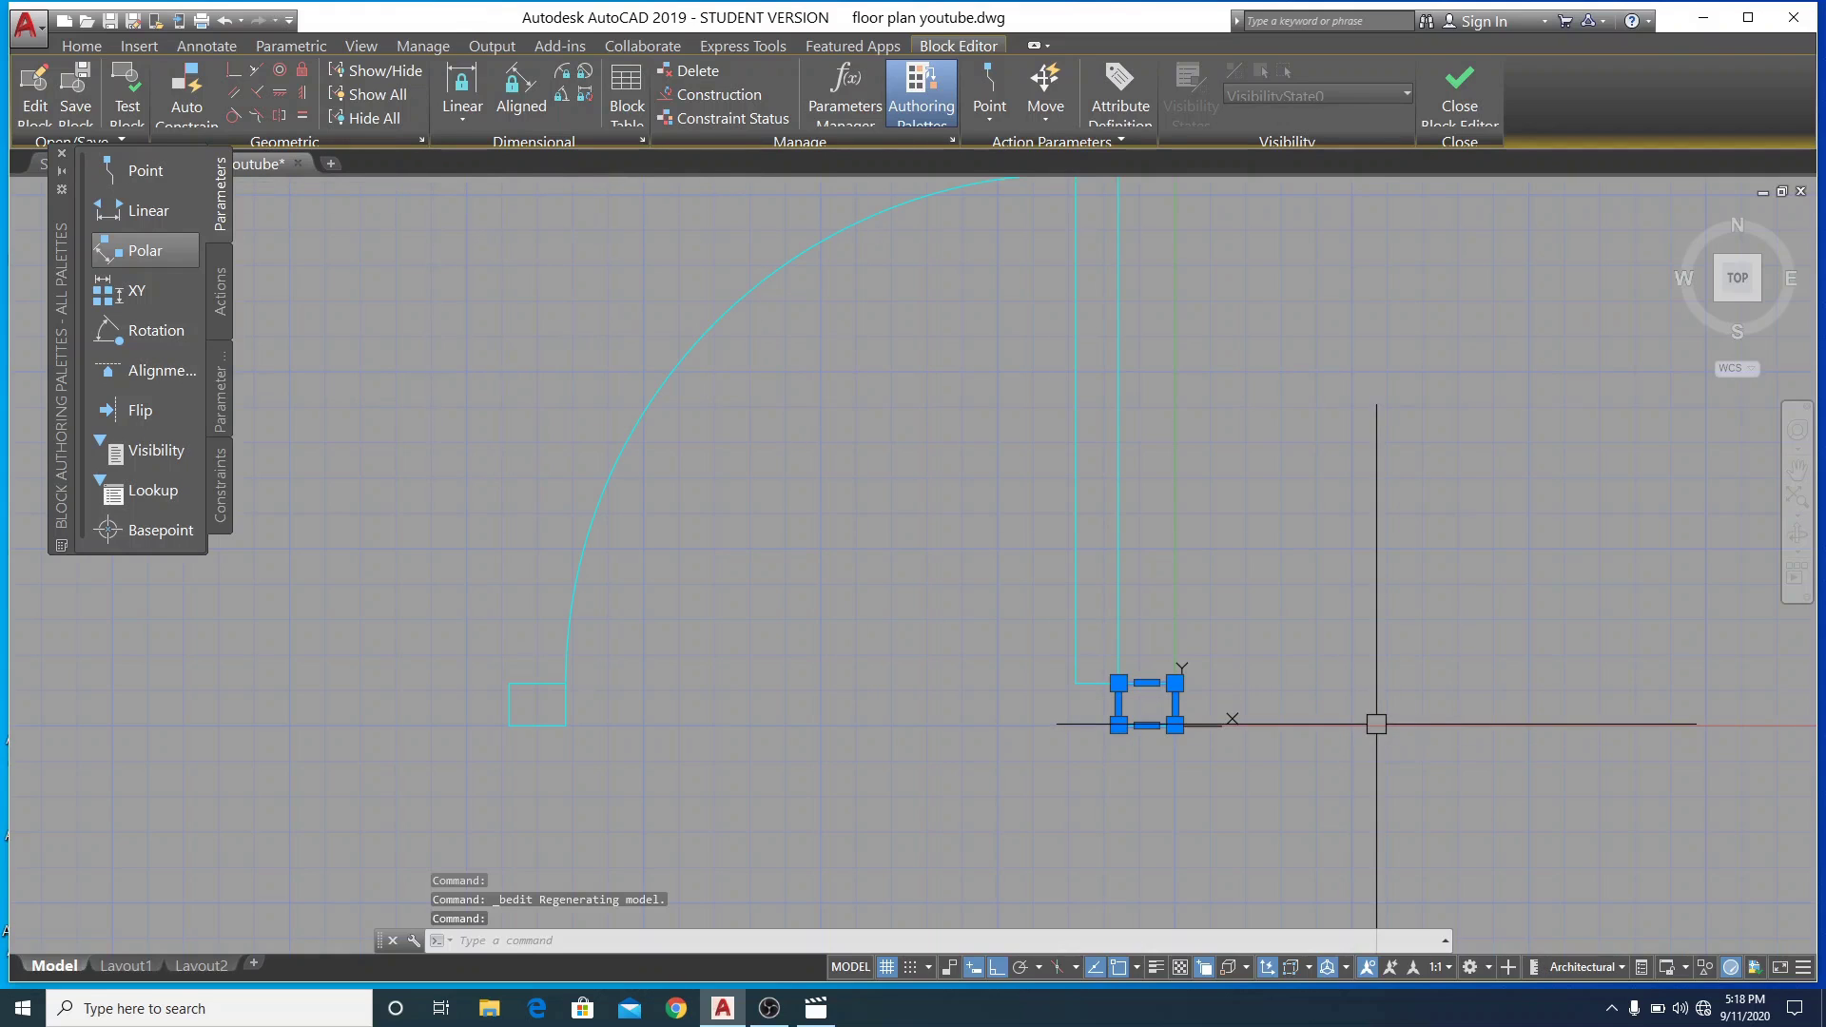
pyautogui.press('Delete')
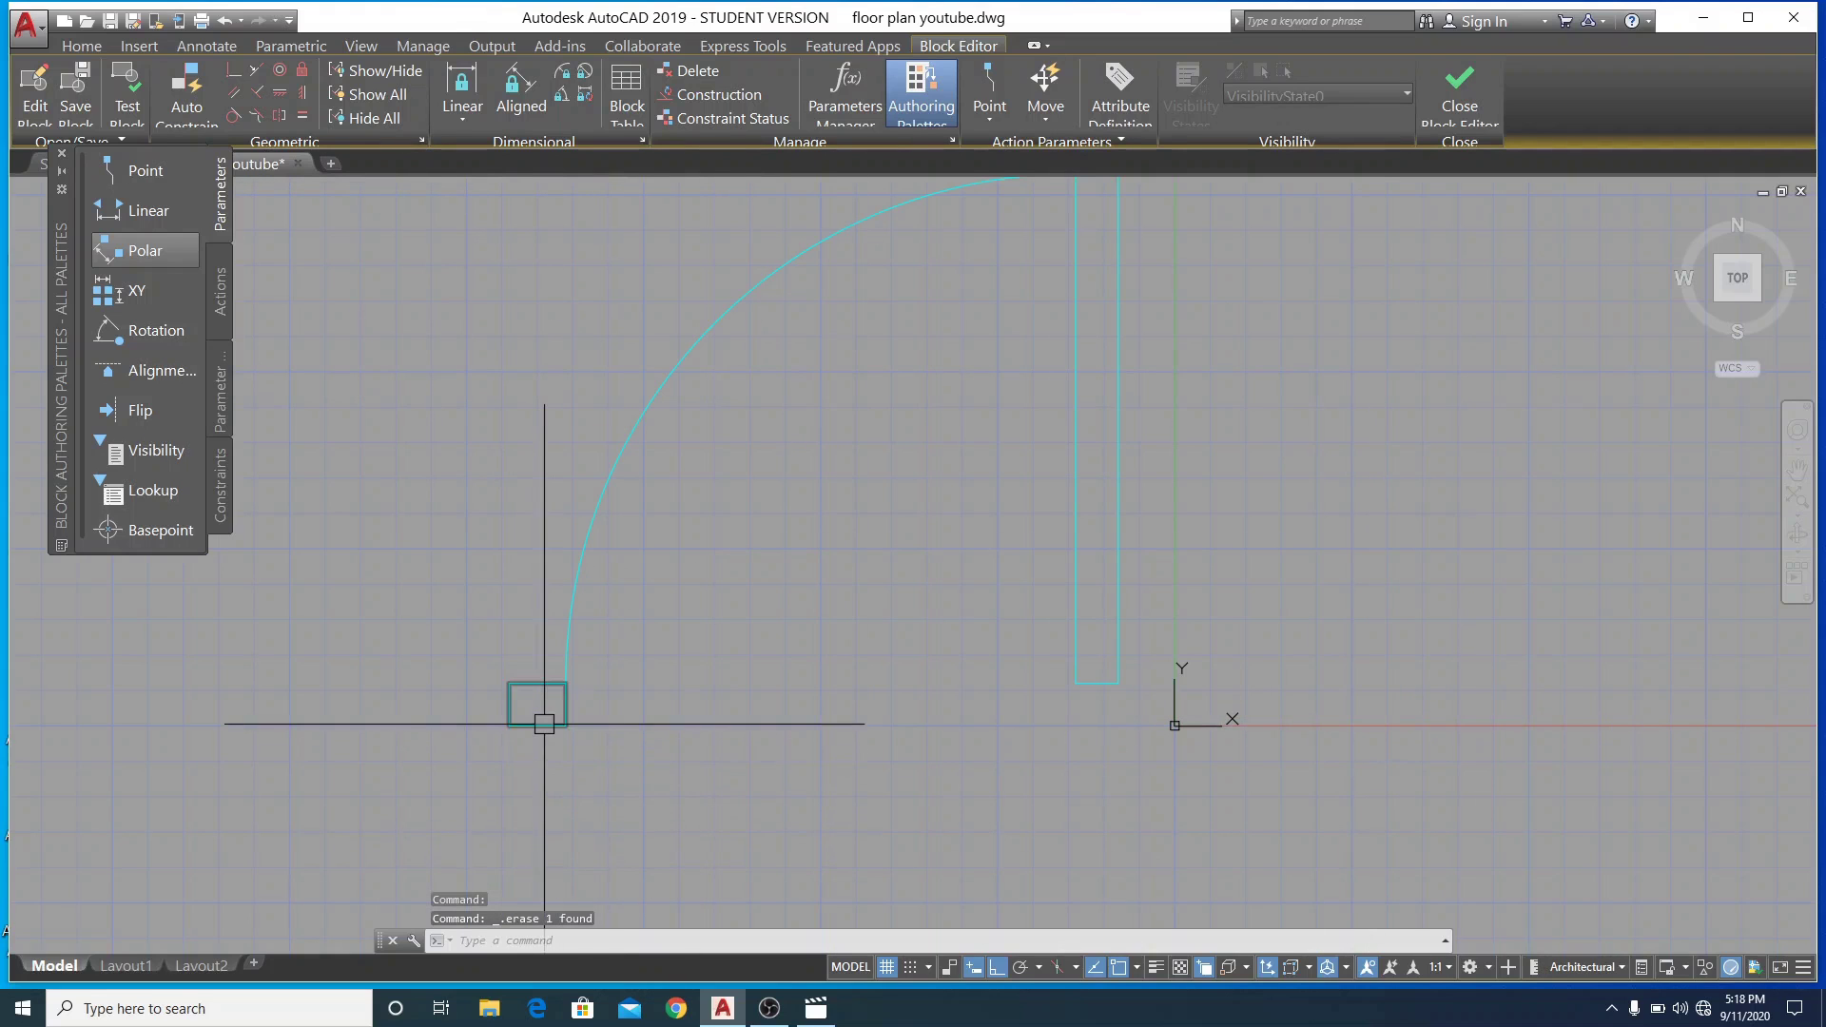
pyautogui.click(539, 726)
pyautogui.moveTo(544, 728)
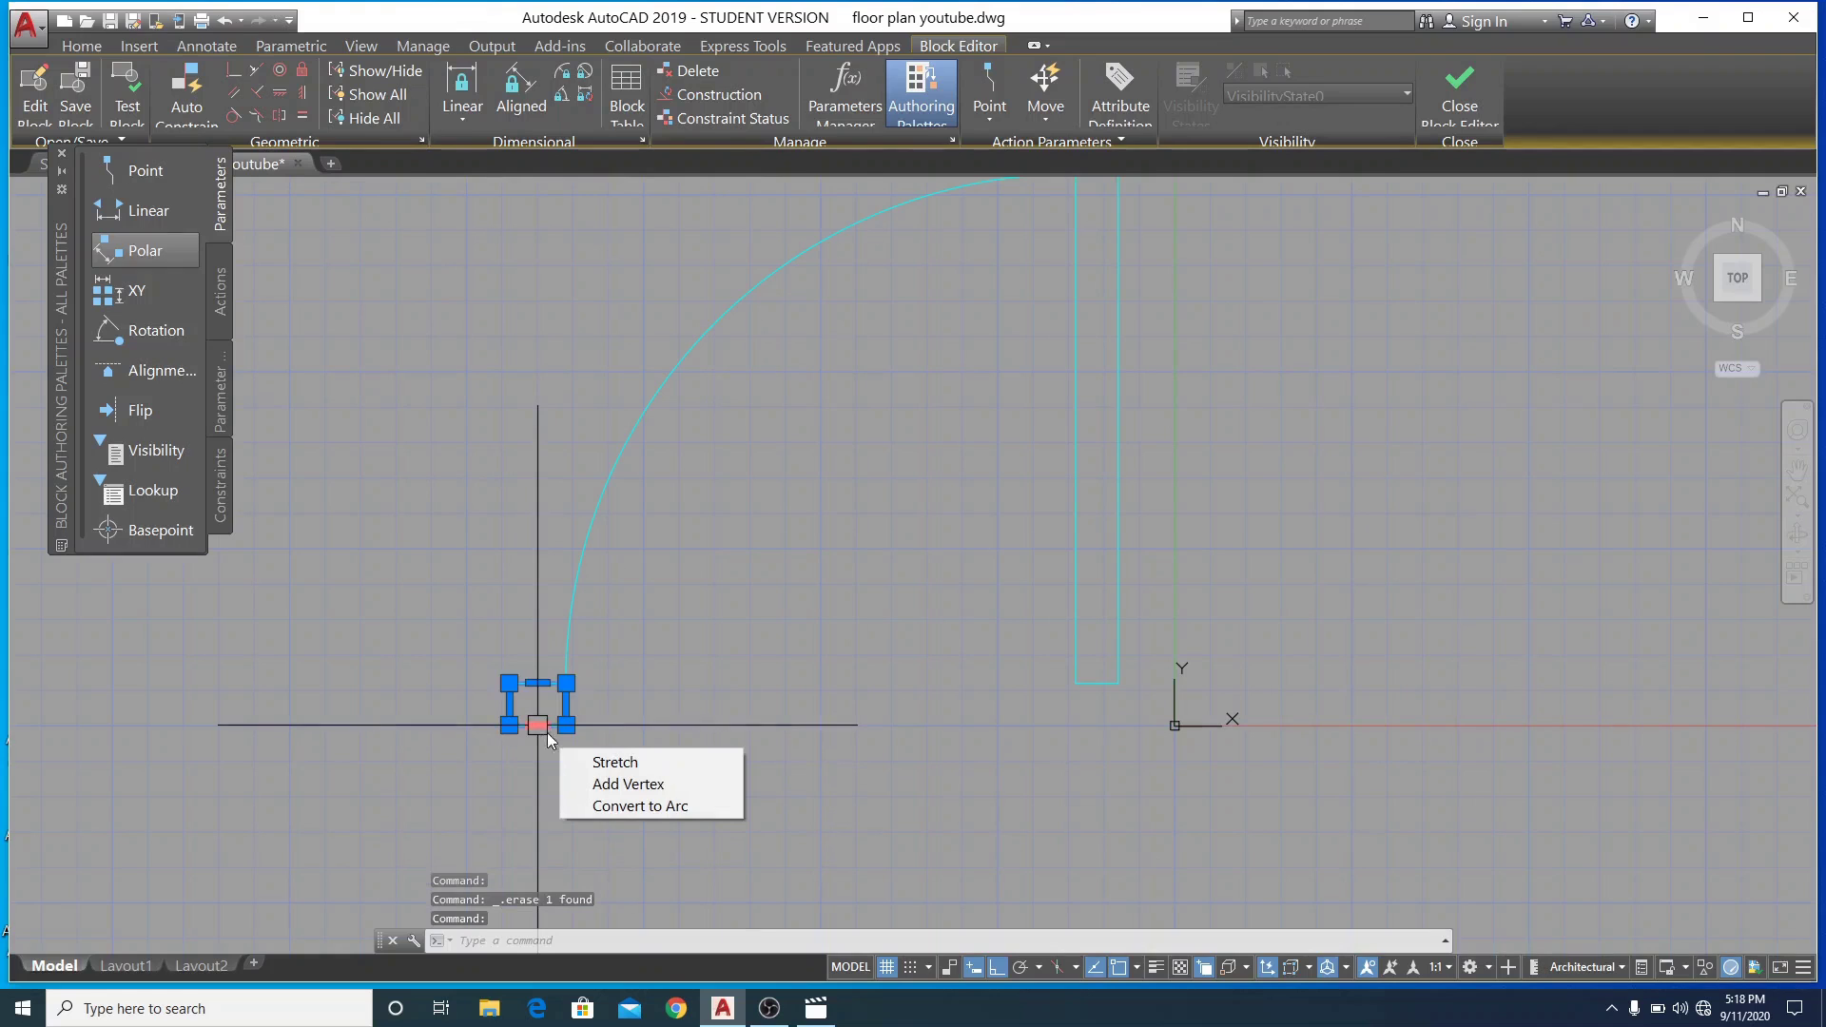
pyautogui.press('Delete')
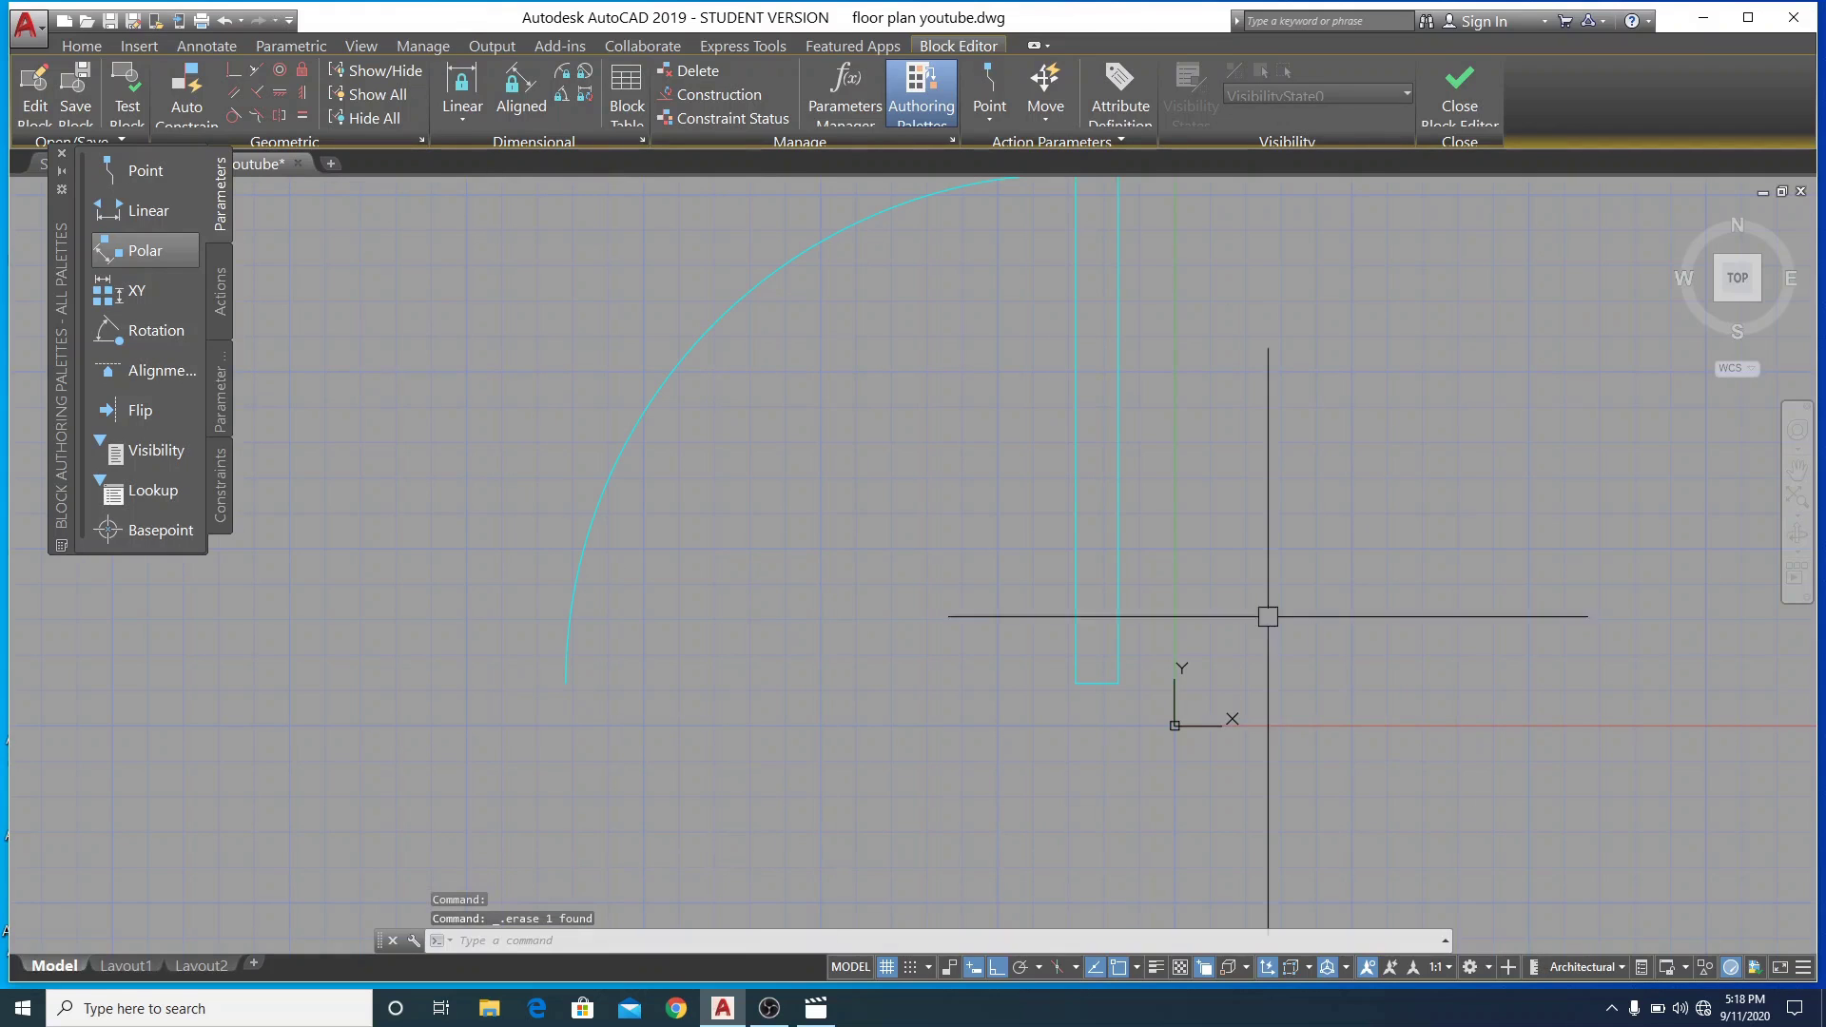
# Draw a 3" by 4" jamb rectangle on the door layer in the free area beside the door leaf
pyautogui.click(70, 48)
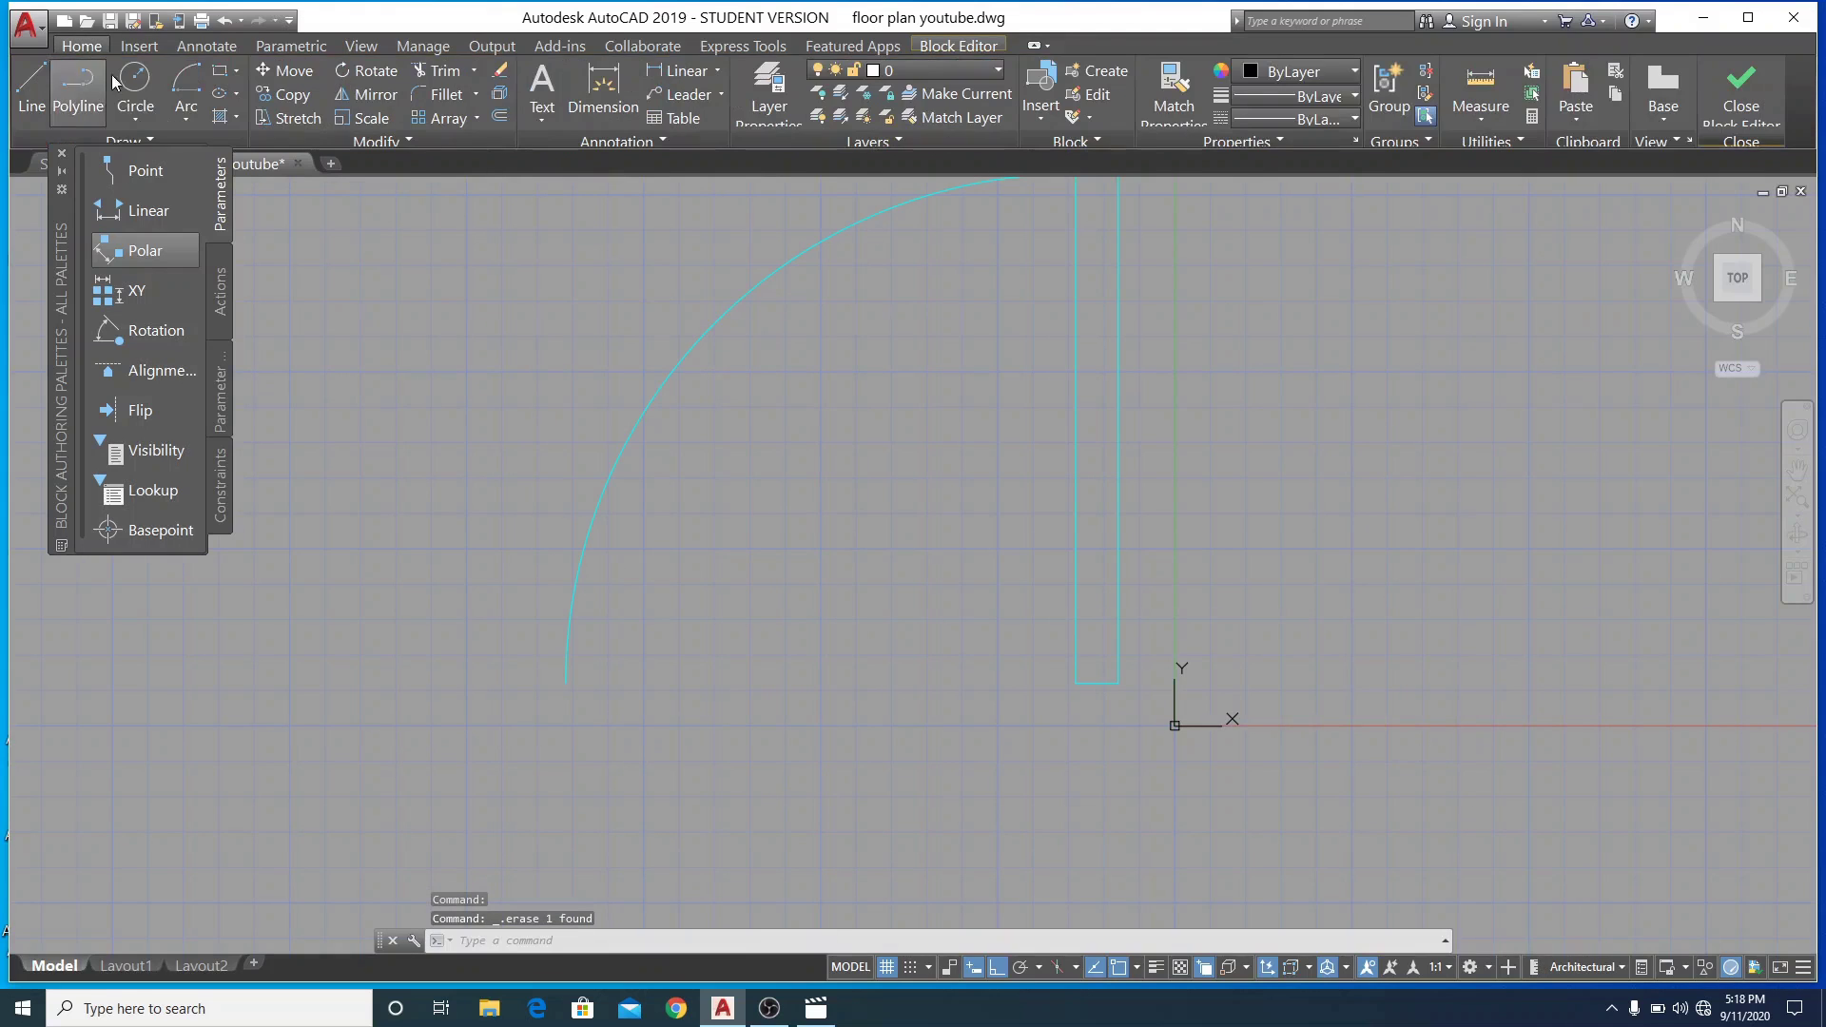
pyautogui.click(220, 70)
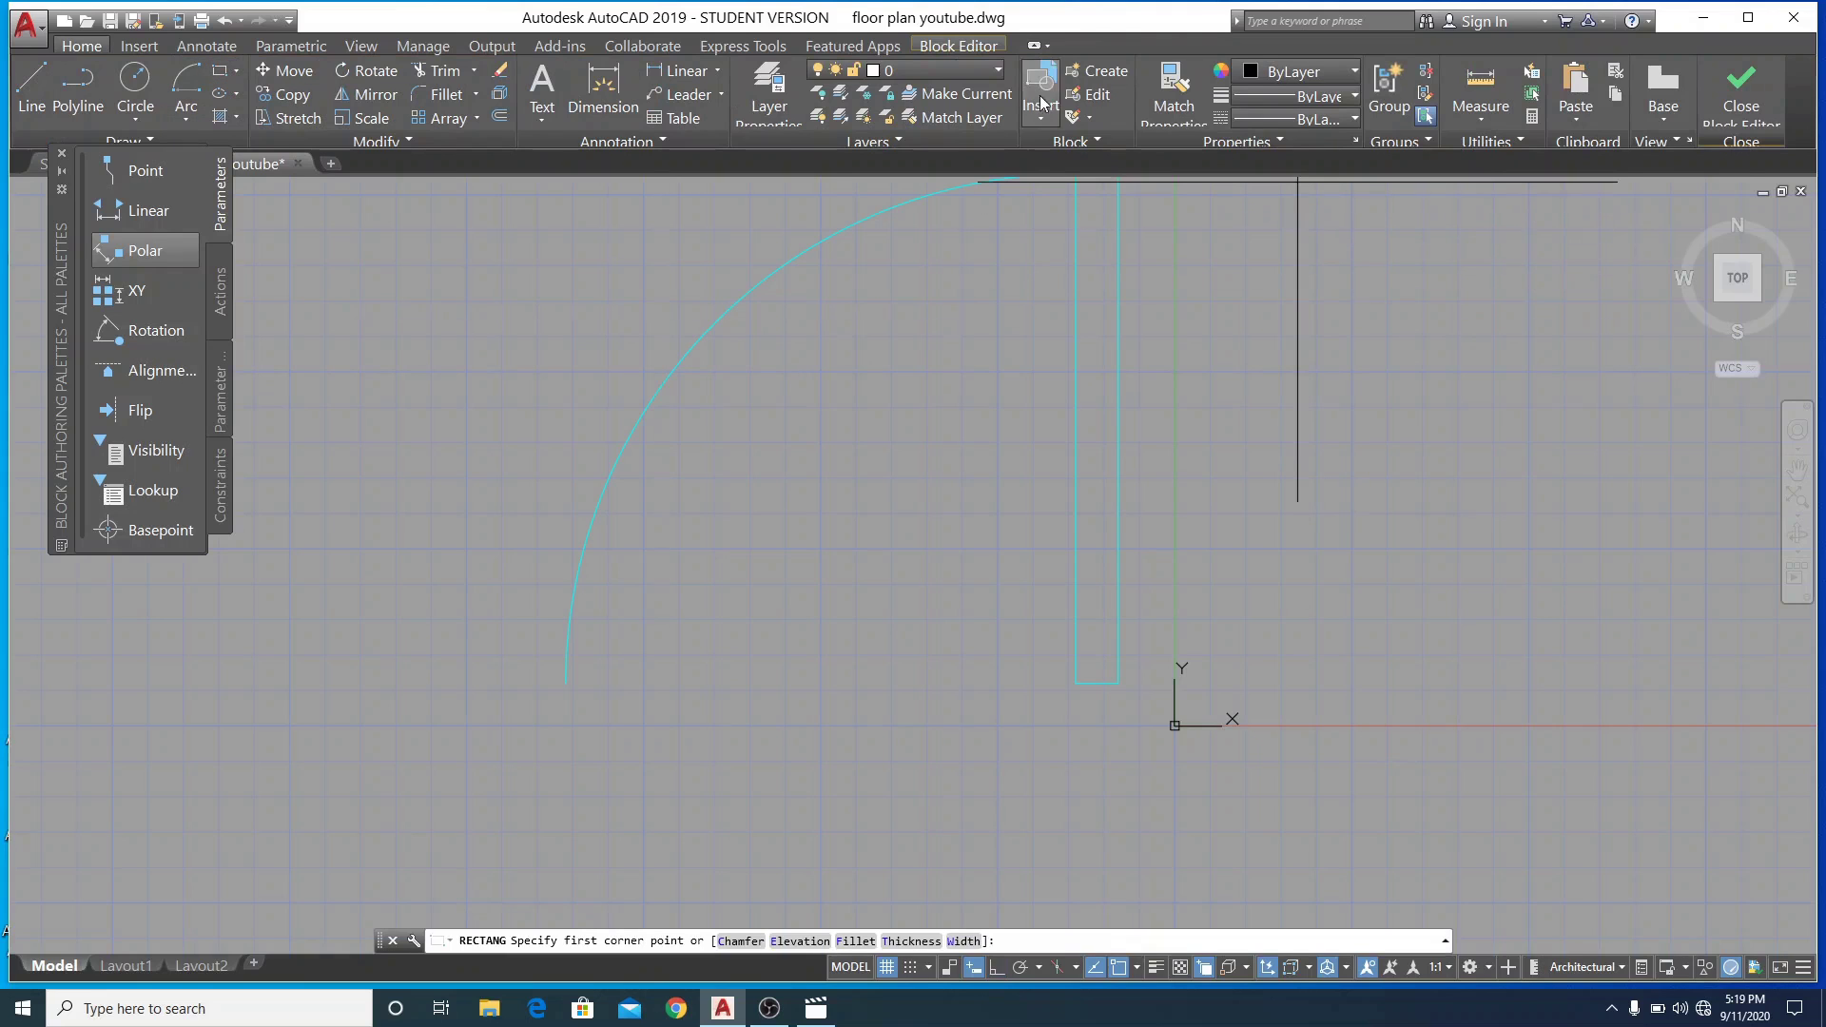
pyautogui.click(1001, 66)
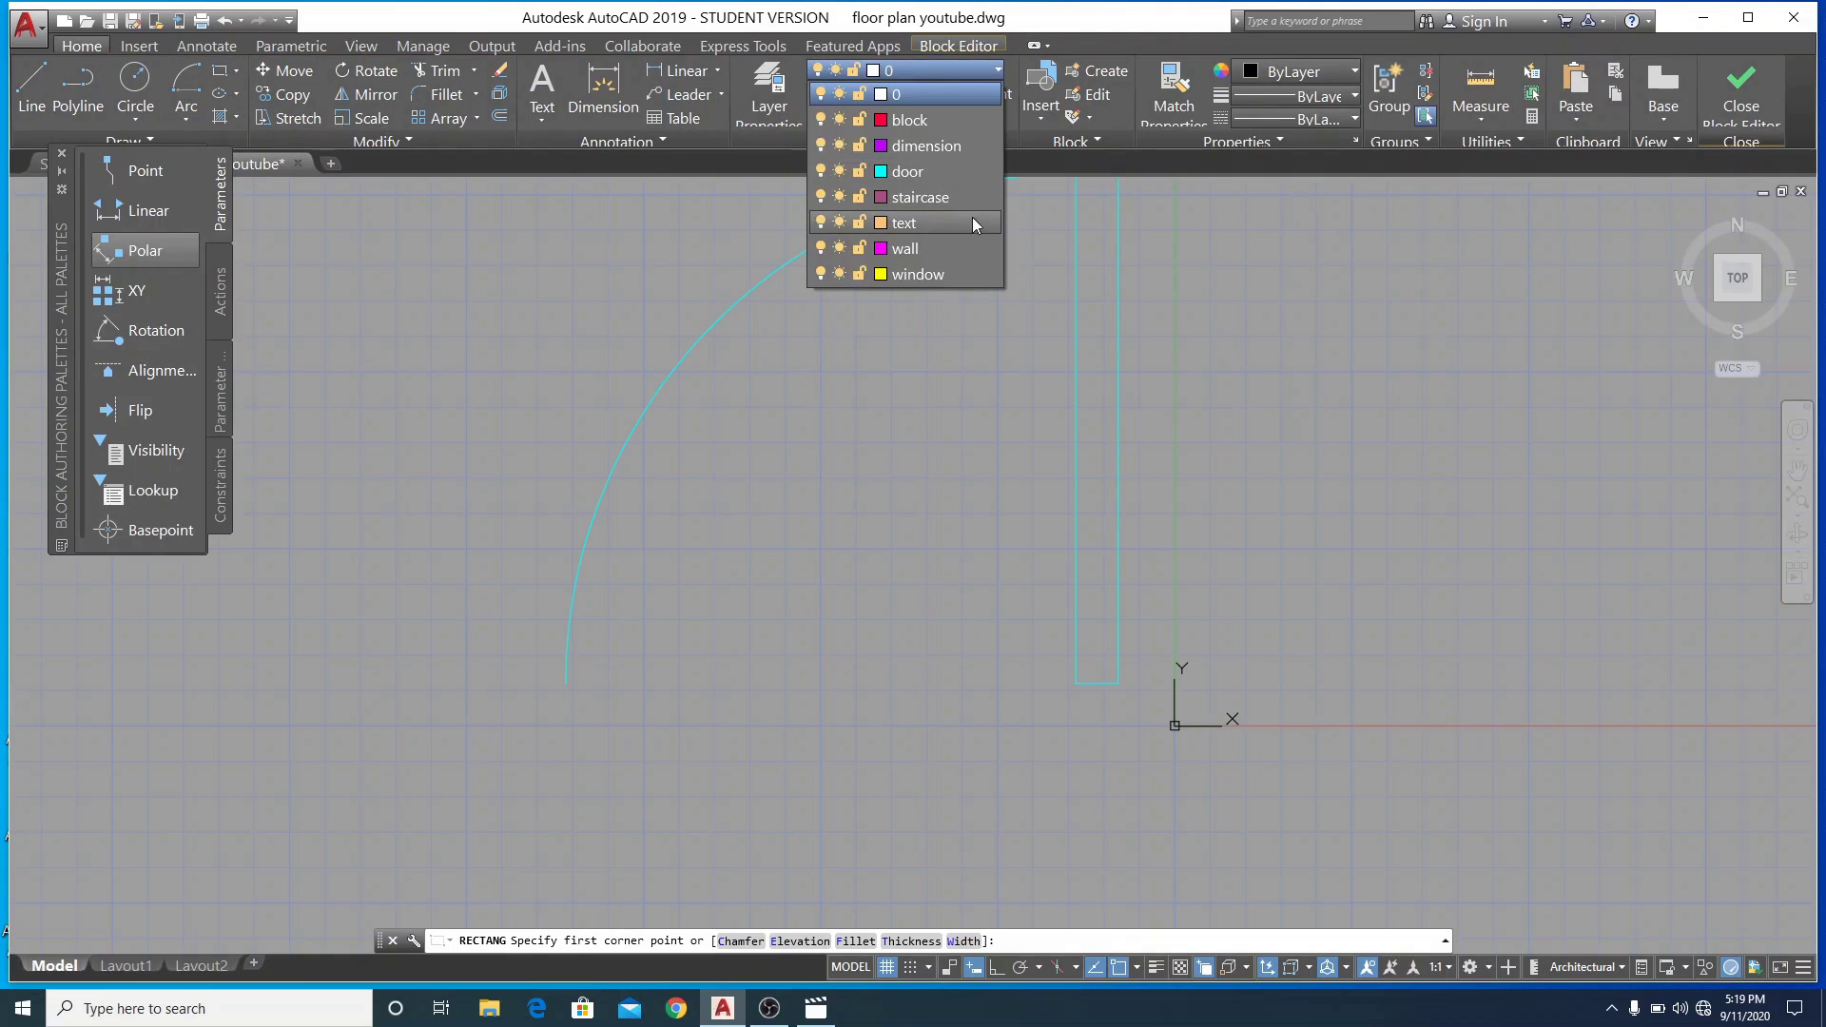
pyautogui.click(964, 170)
pyautogui.scroll(-5, 960, 430)
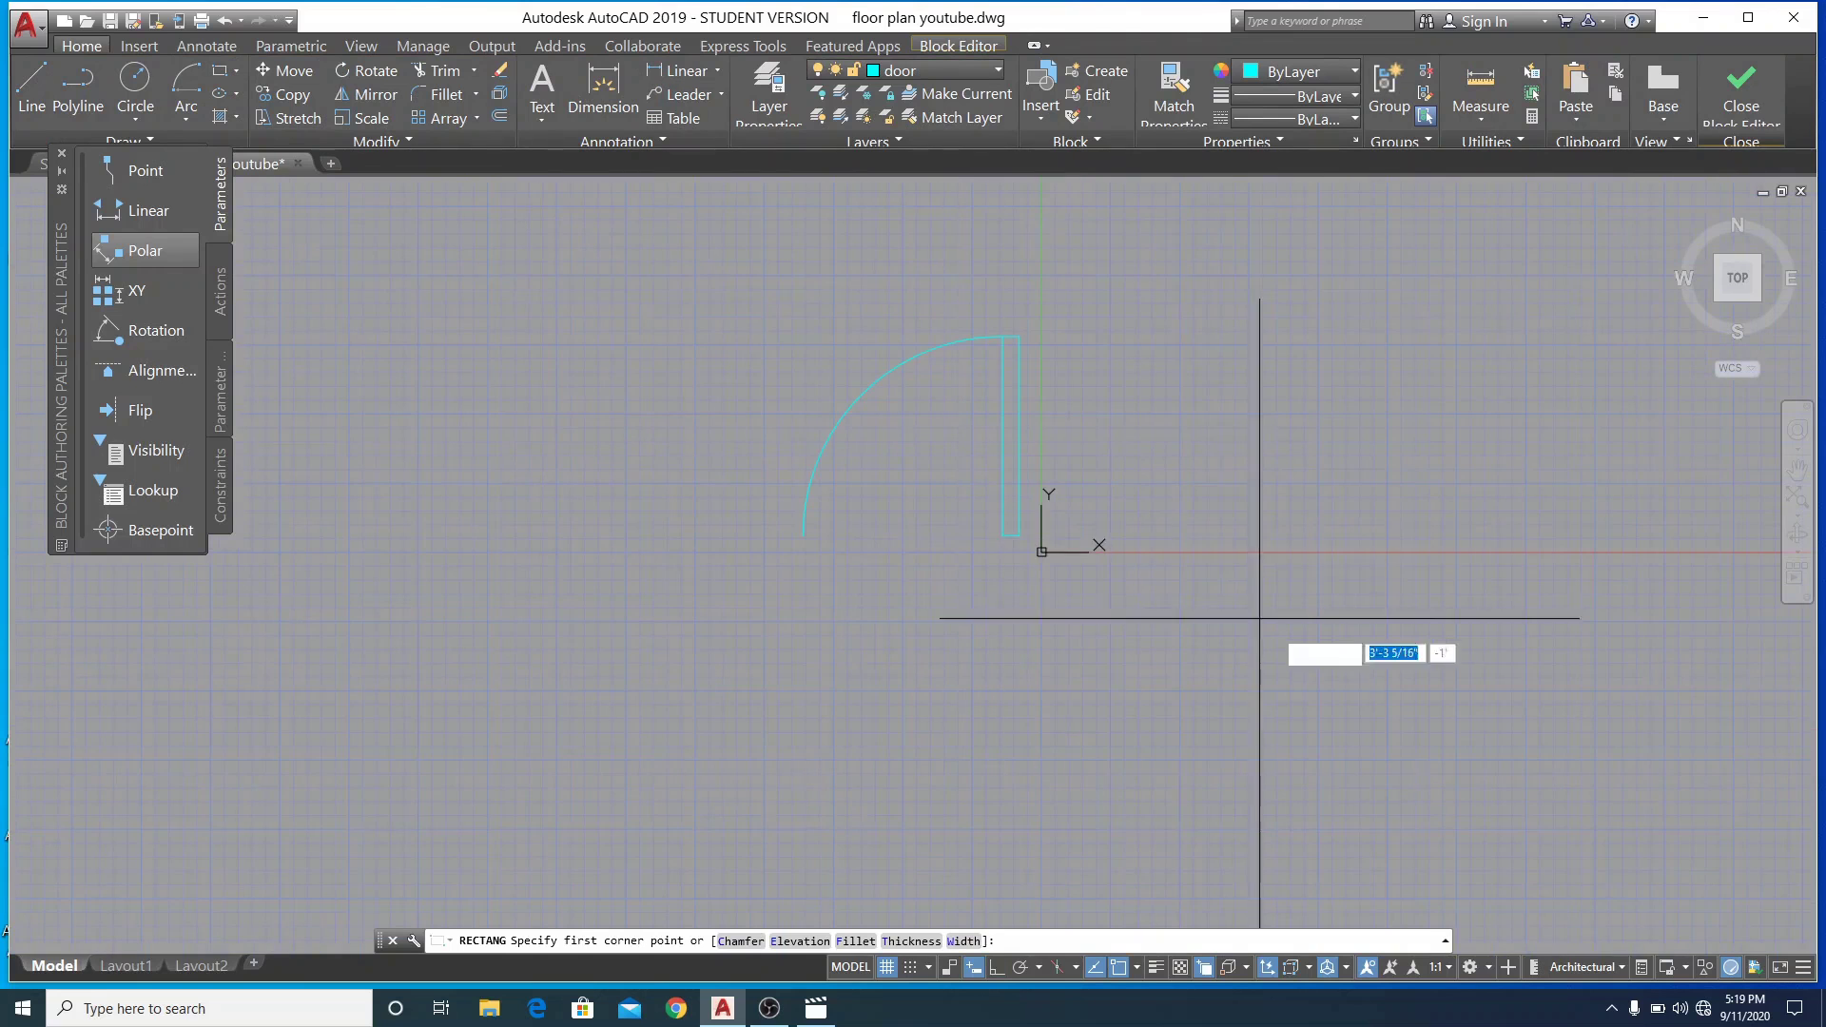
pyautogui.scroll(8, 1141, 527)
pyautogui.click(809, 486)
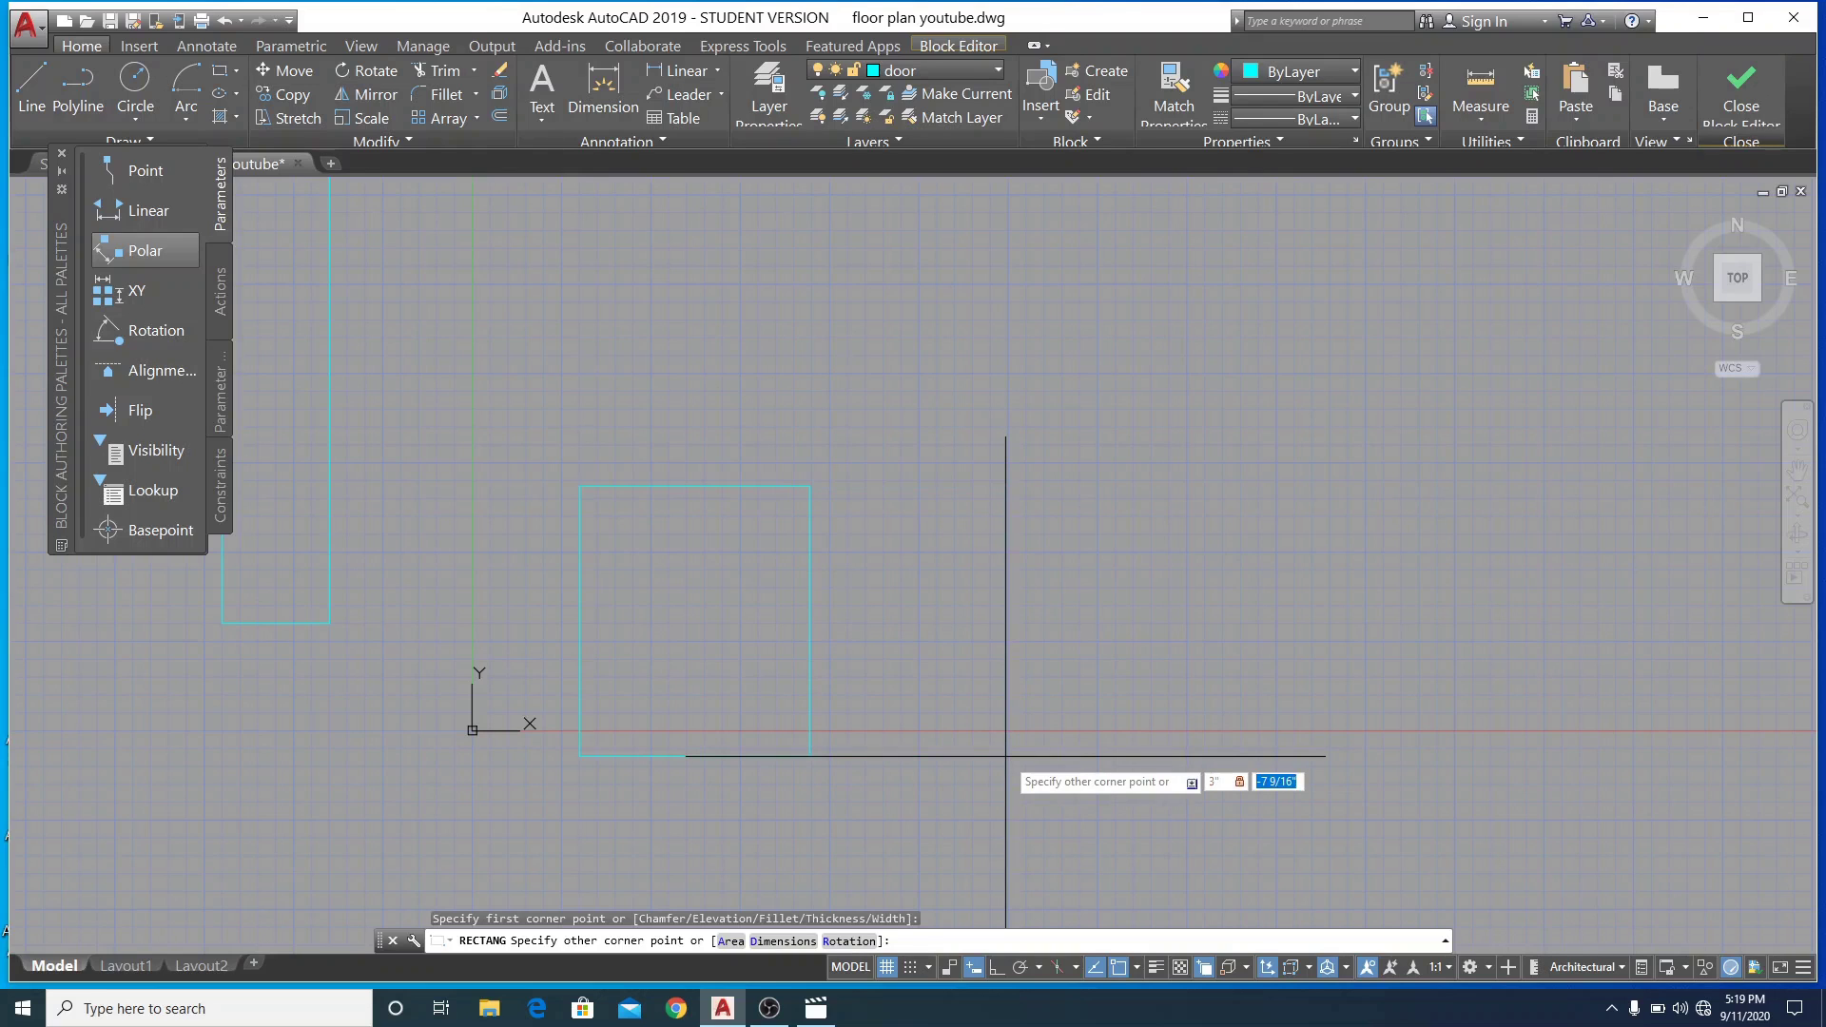
pyautogui.press('Return')
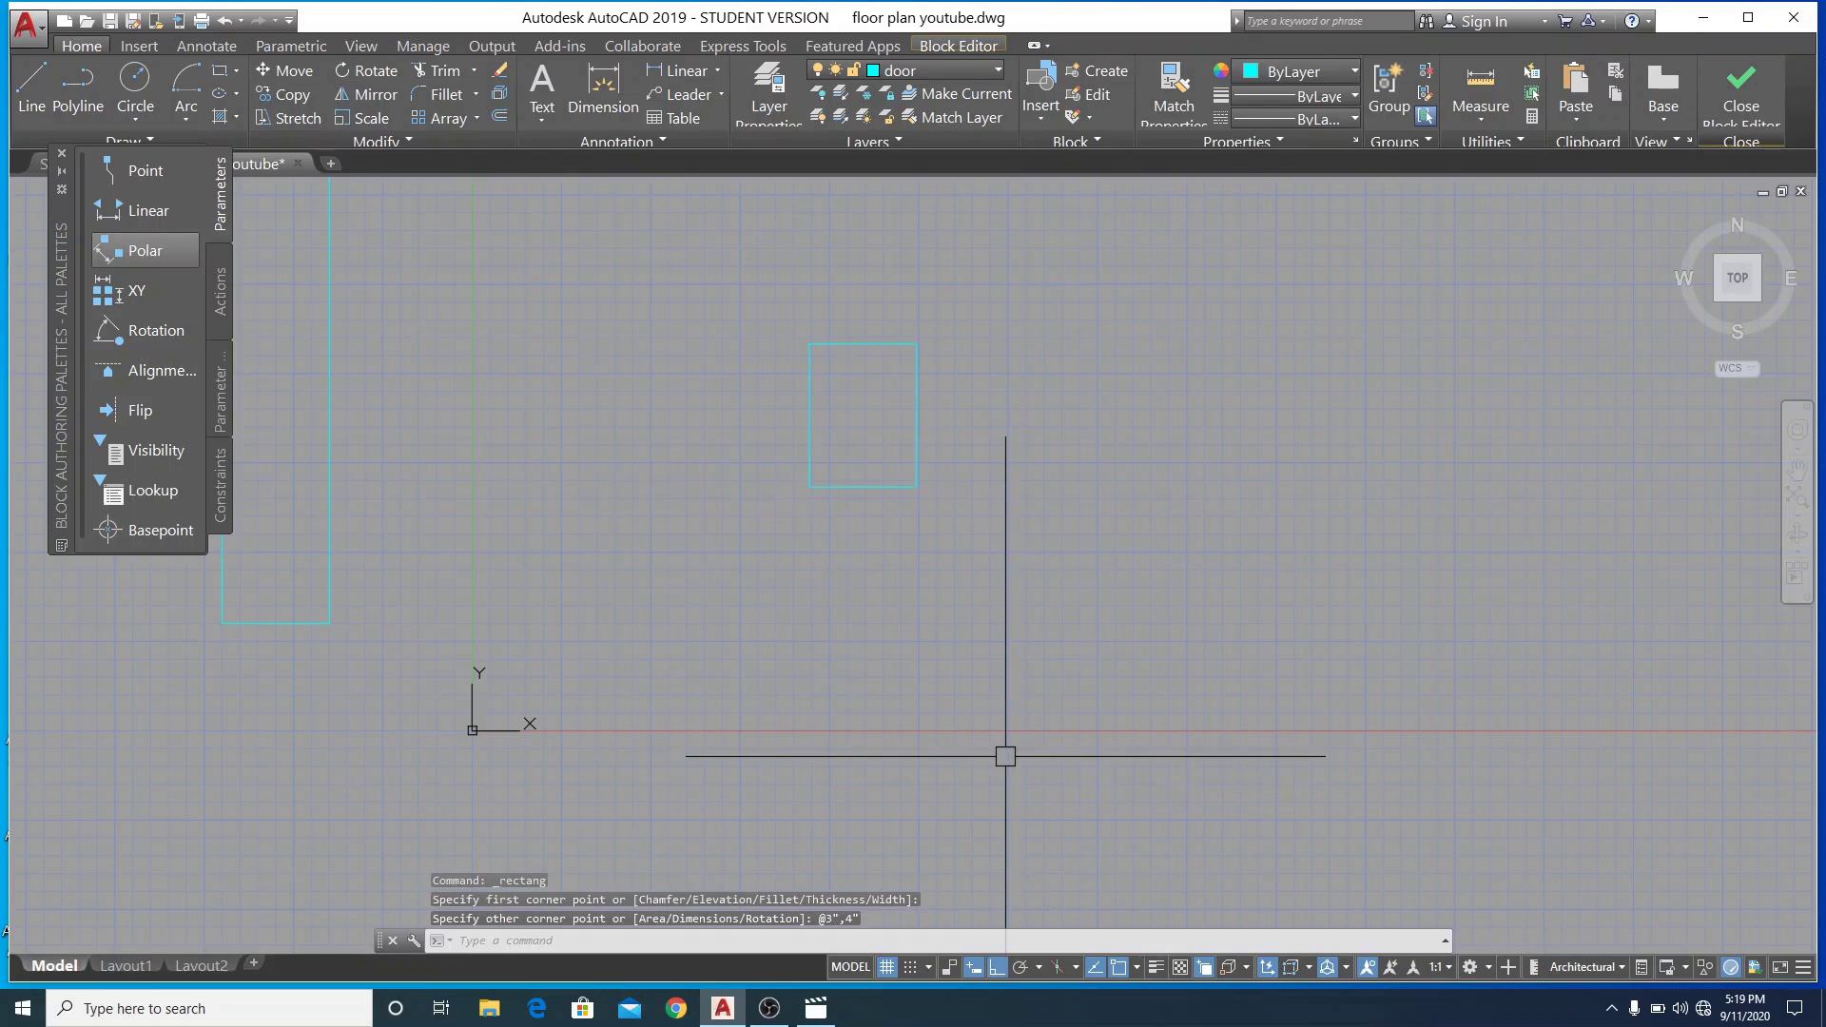
# Move the new jamb by its upper-left corner to the lower-right corner of the door leaf
pyautogui.scroll(-3, 1035, 510)
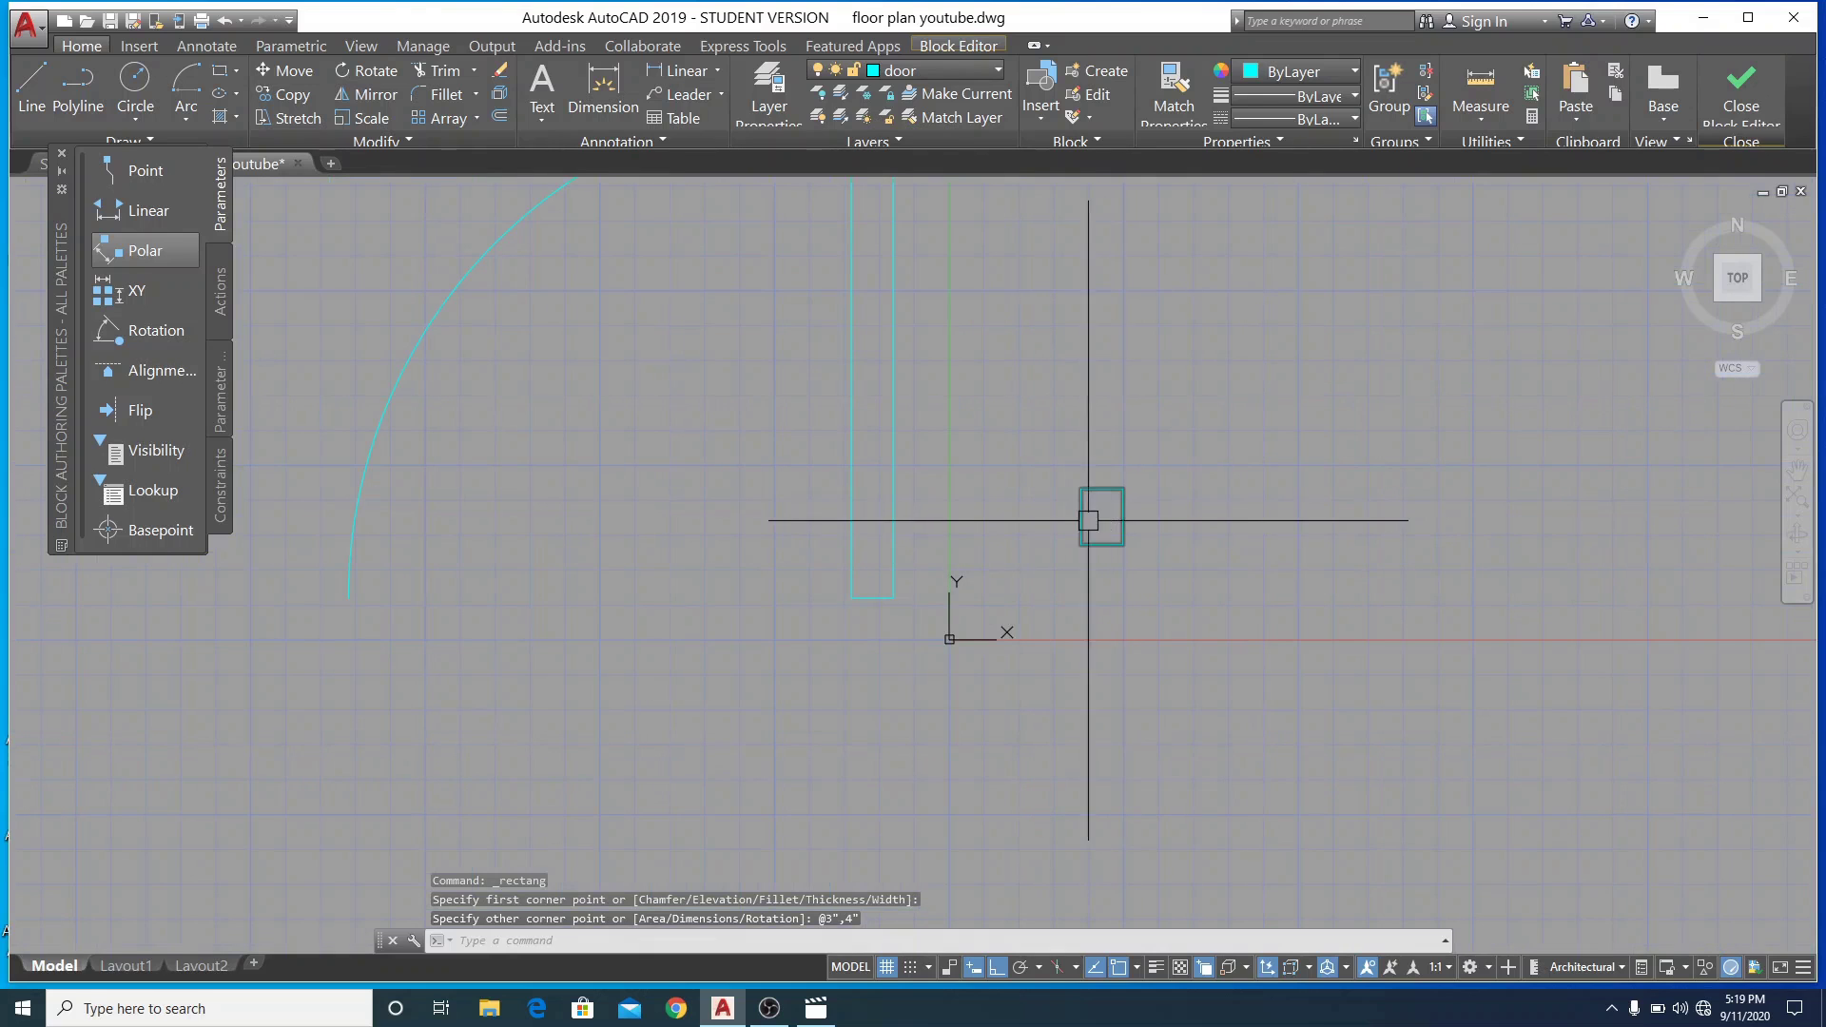
pyautogui.click(1083, 507)
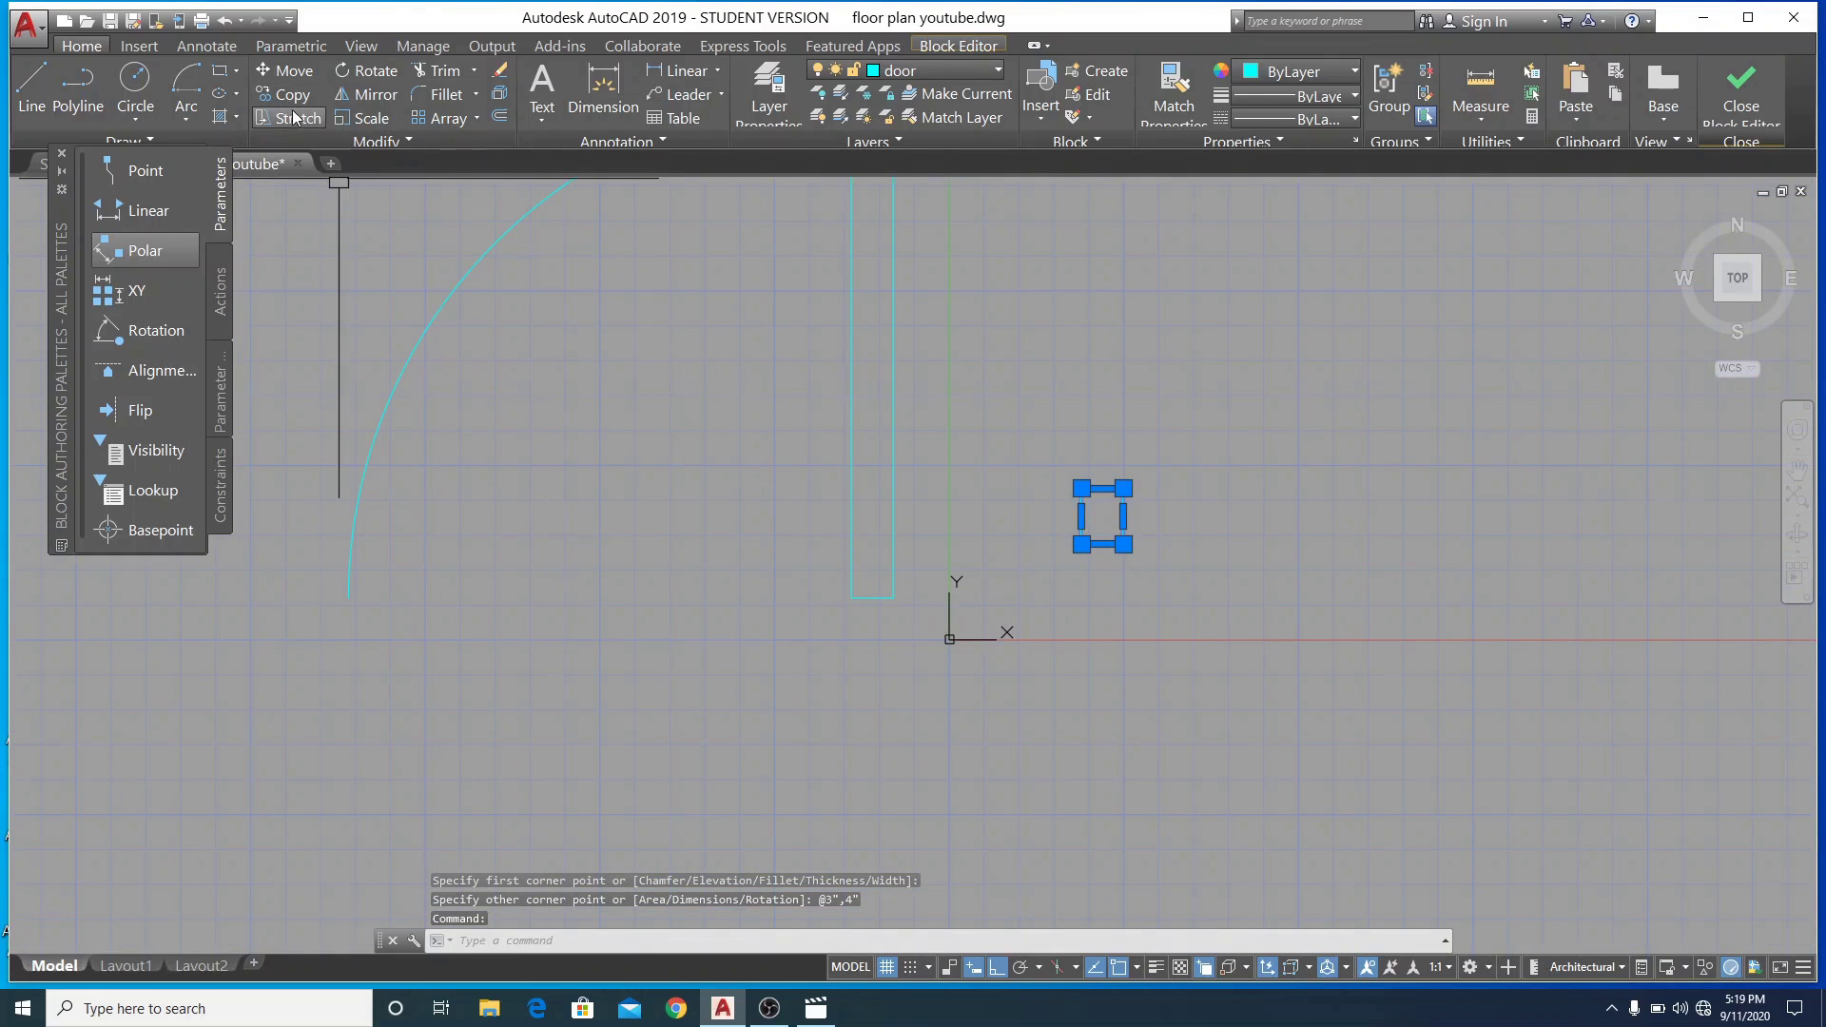
pyautogui.click(293, 72)
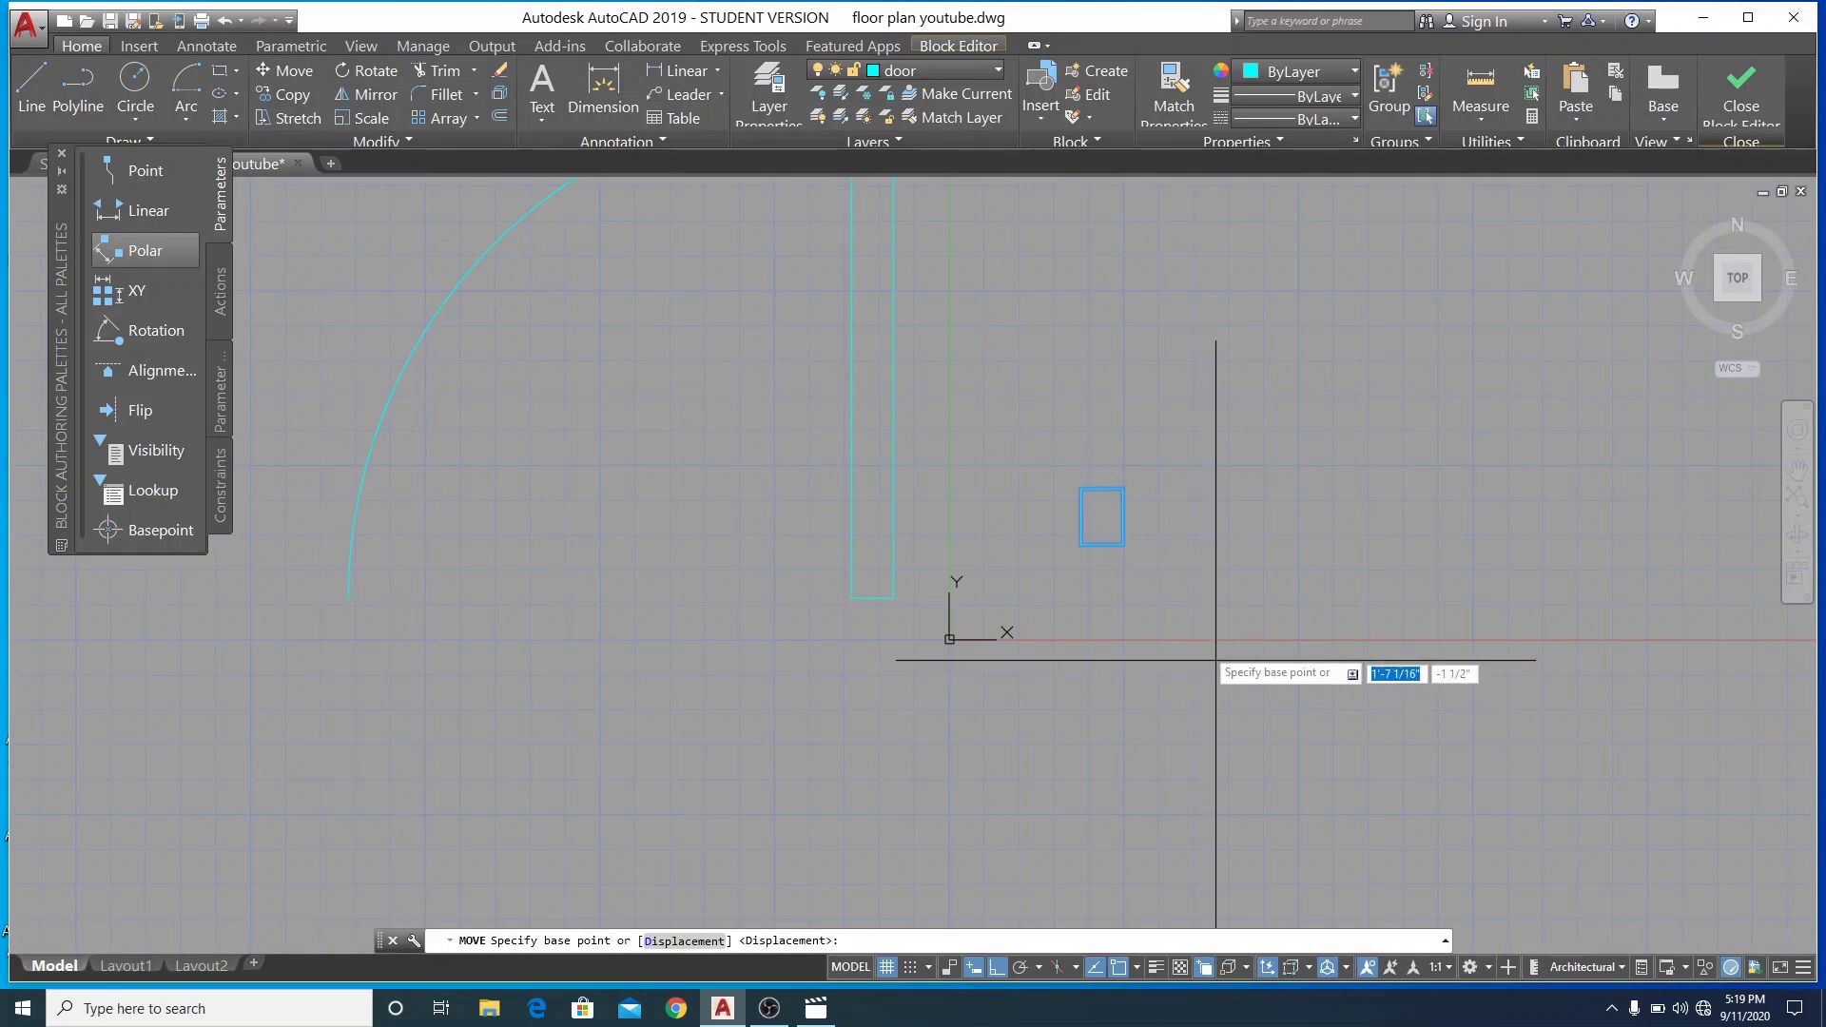
pyautogui.click(1081, 489)
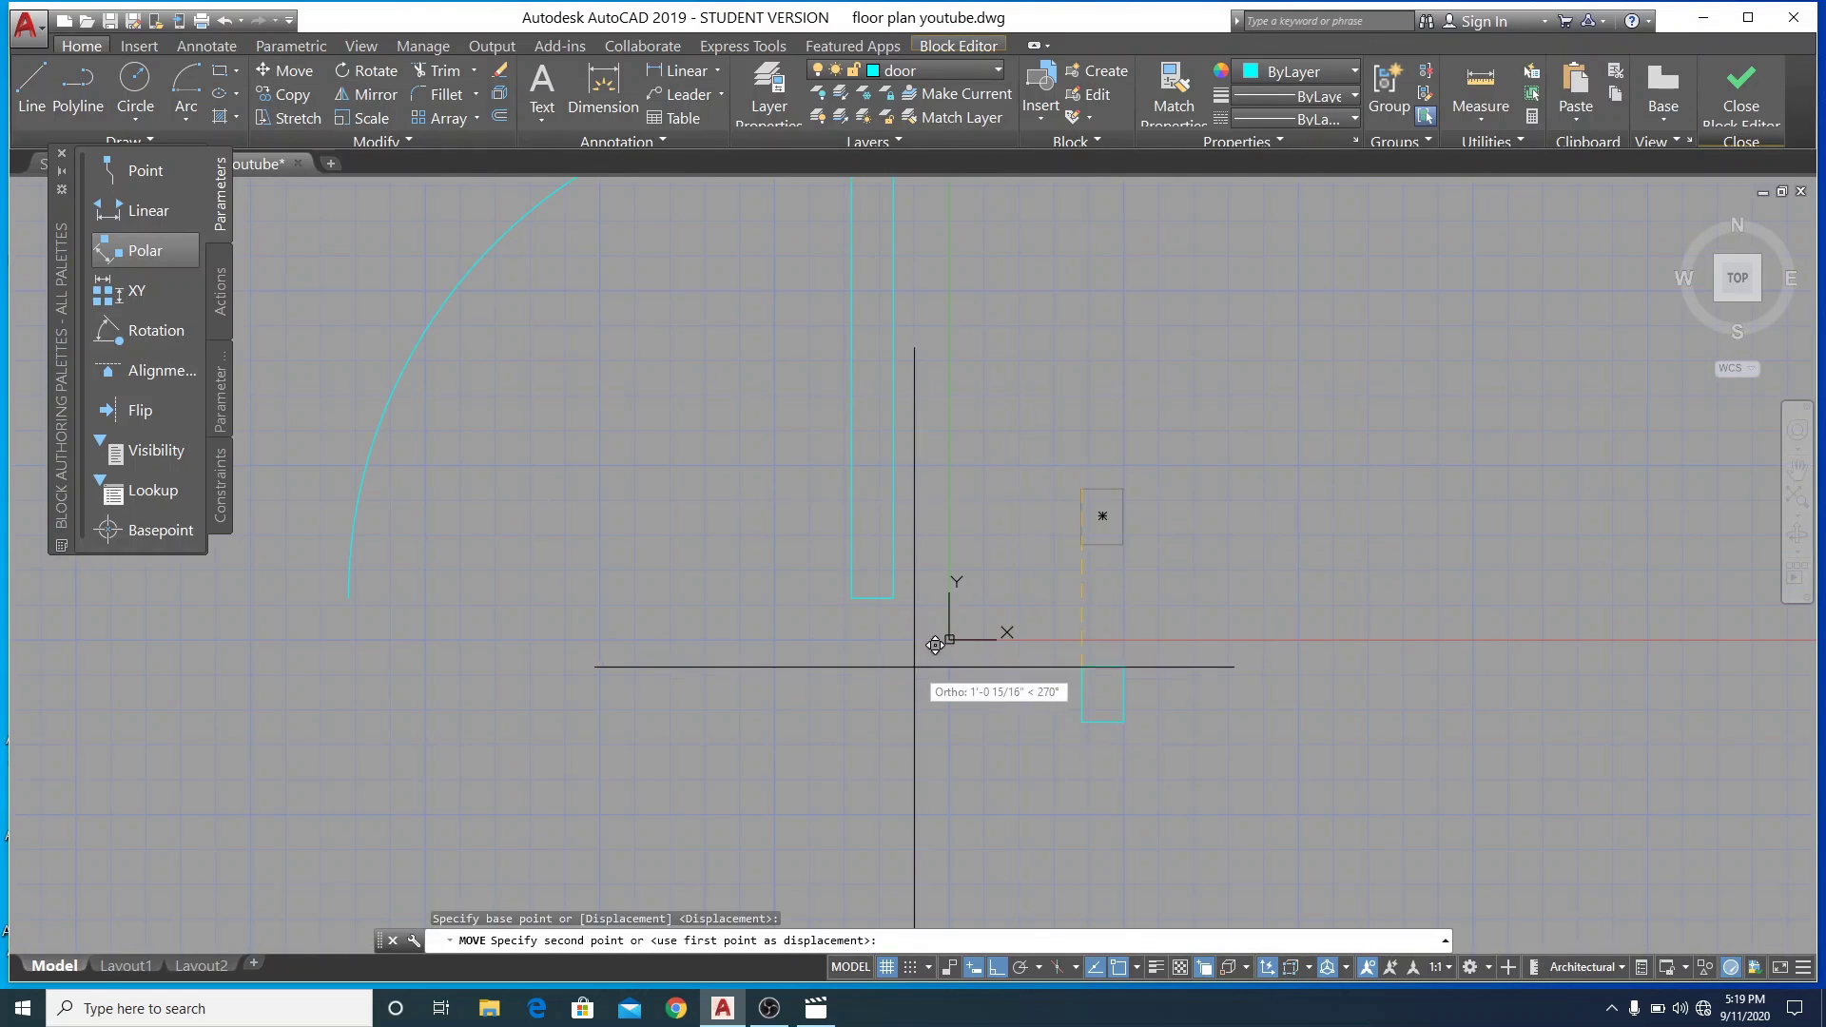
pyautogui.click(892, 597)
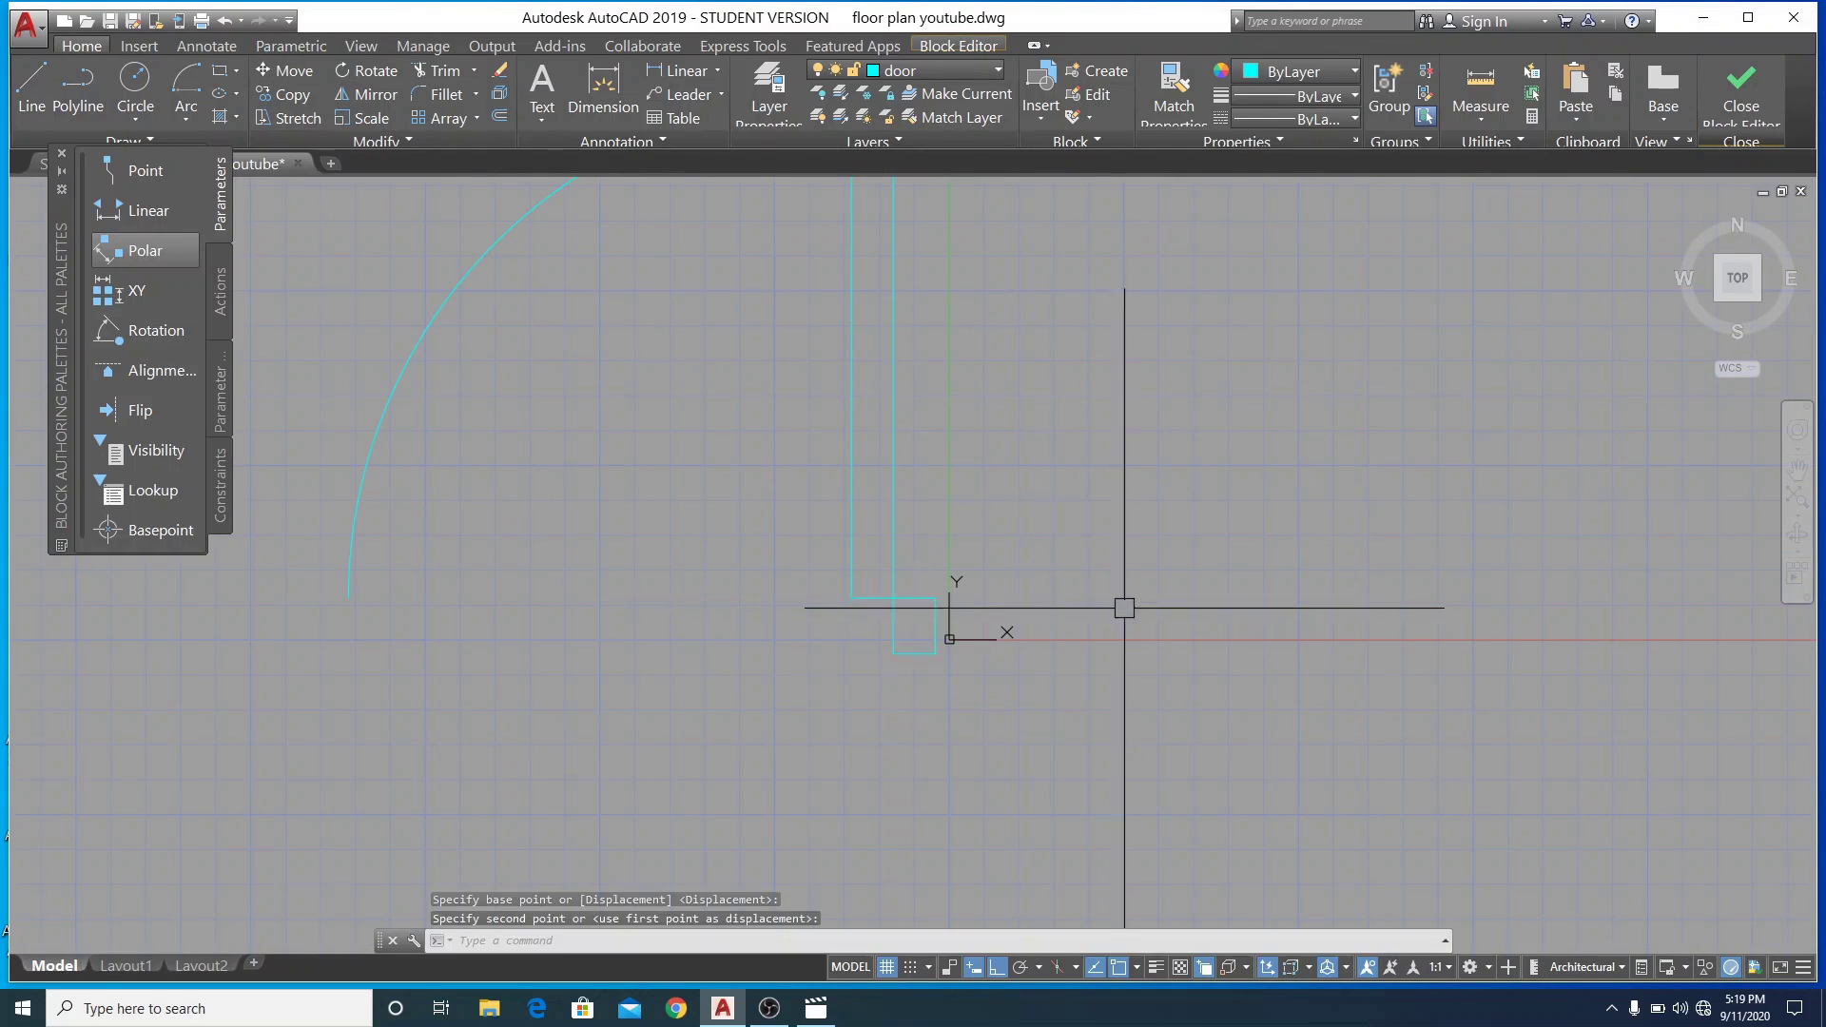
# Copy the hinge-side jamb by its upper-right corner to the lower end of the door swing arc
pyautogui.scroll(-2, 1155, 609)
pyautogui.click(996, 614)
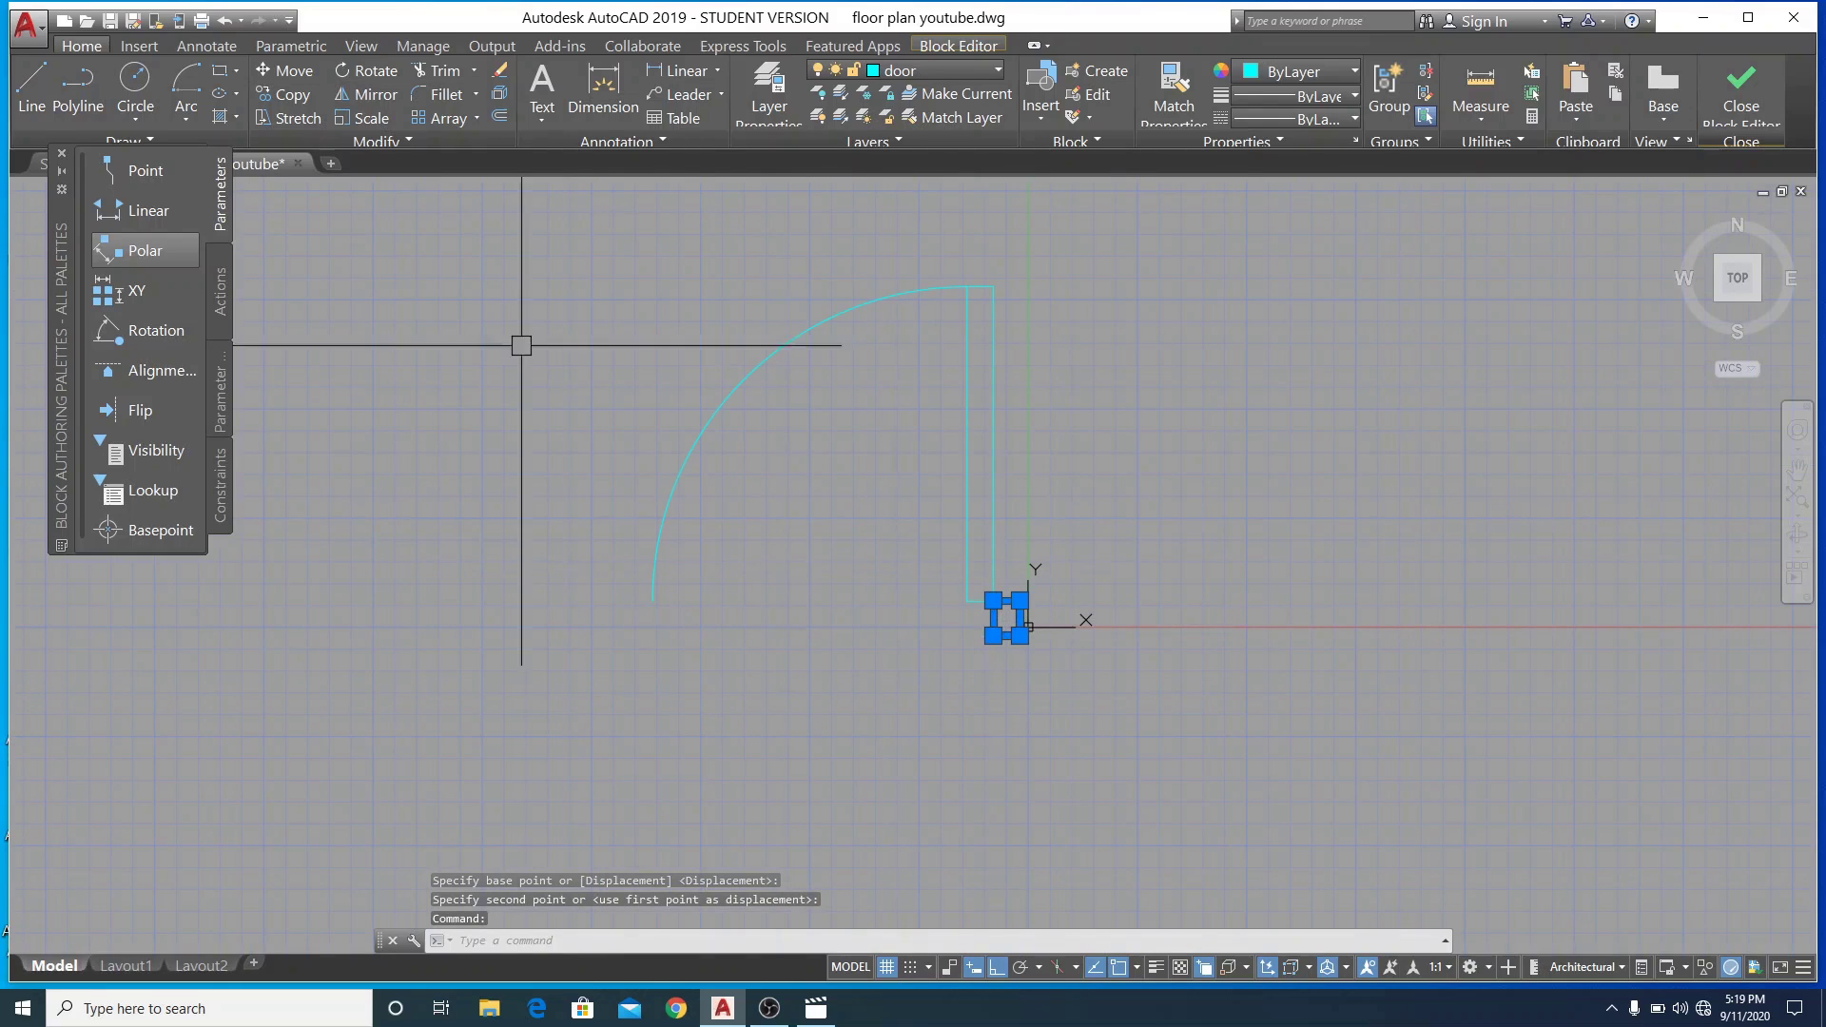
pyautogui.click(290, 94)
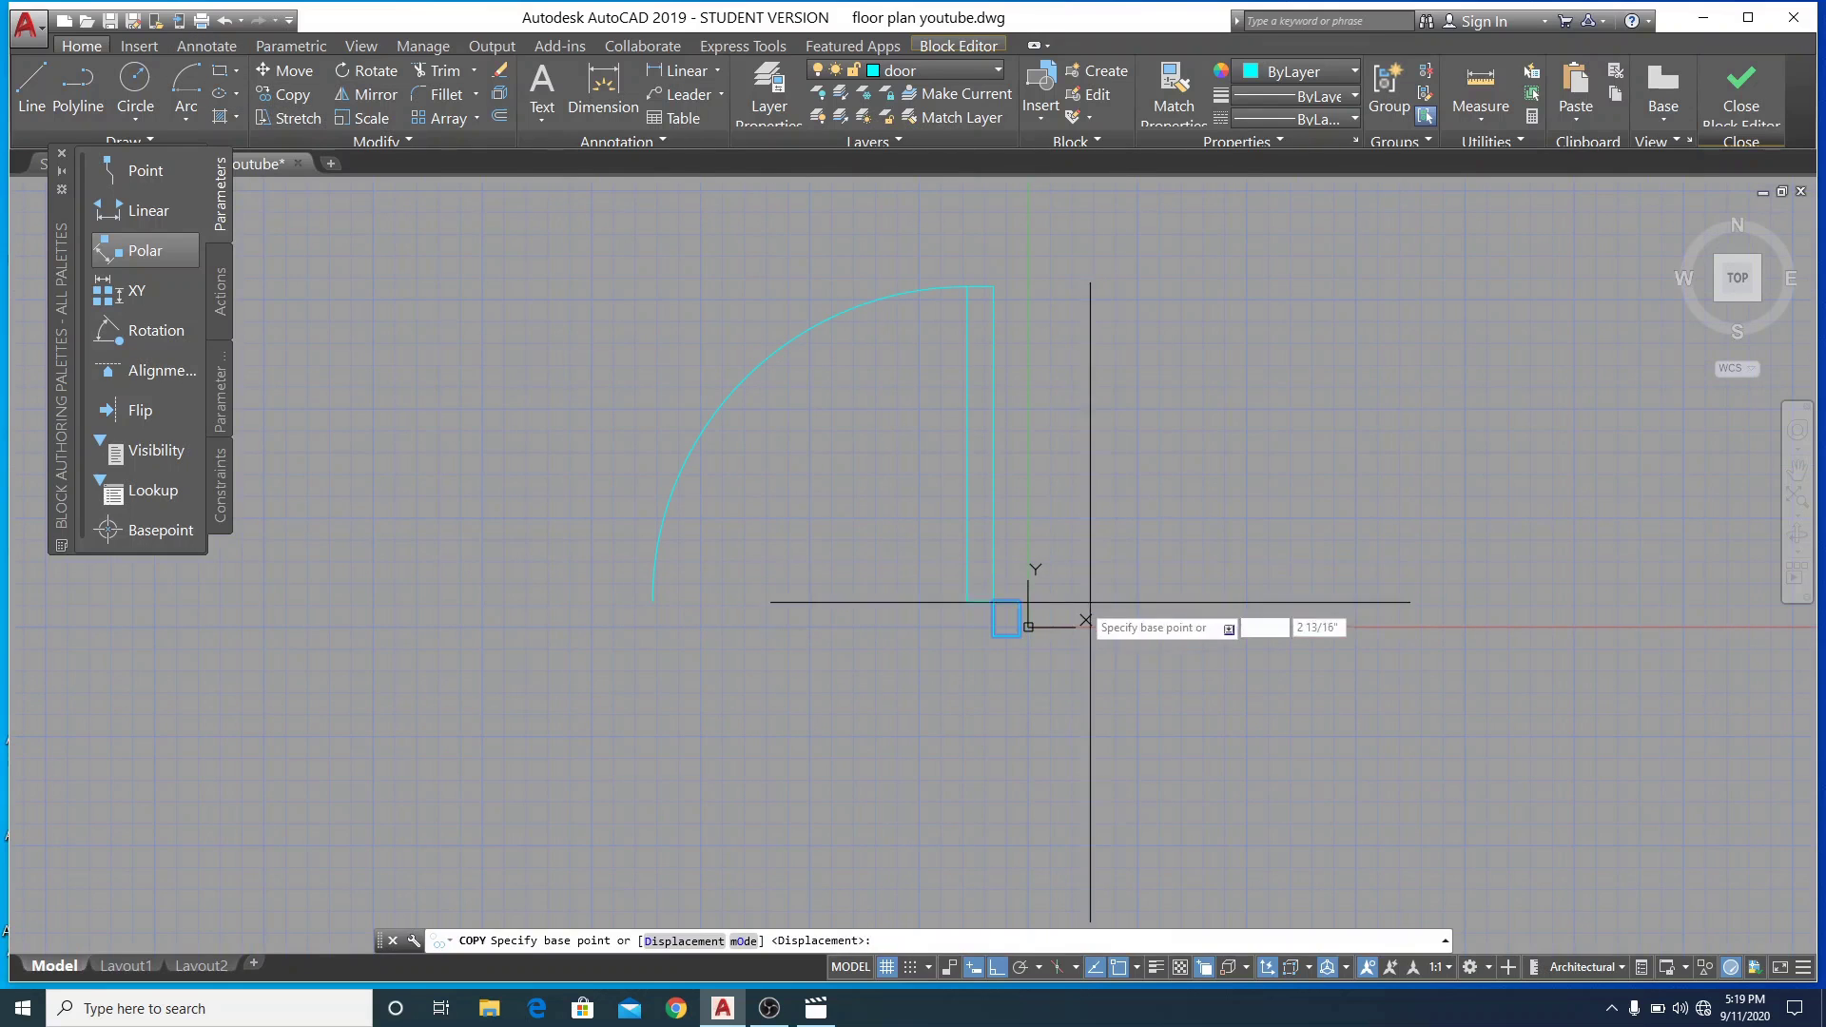
pyautogui.click(1019, 600)
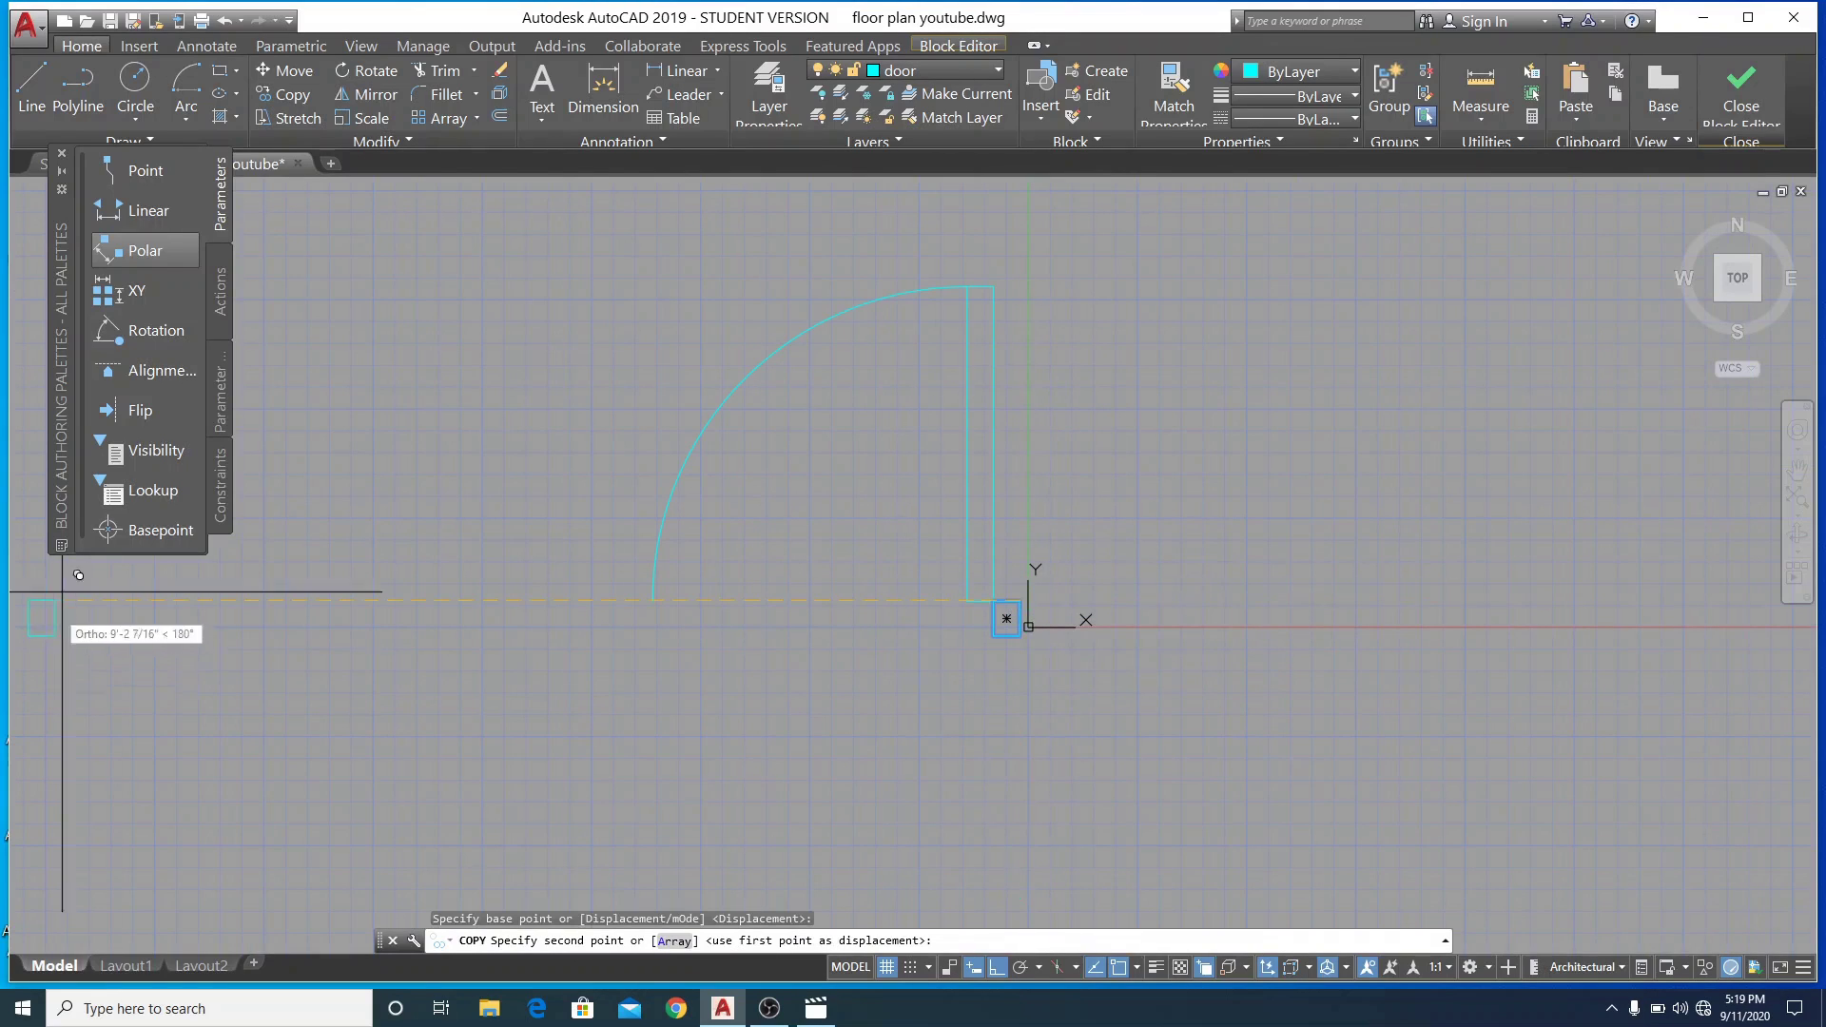
pyautogui.click(653, 600)
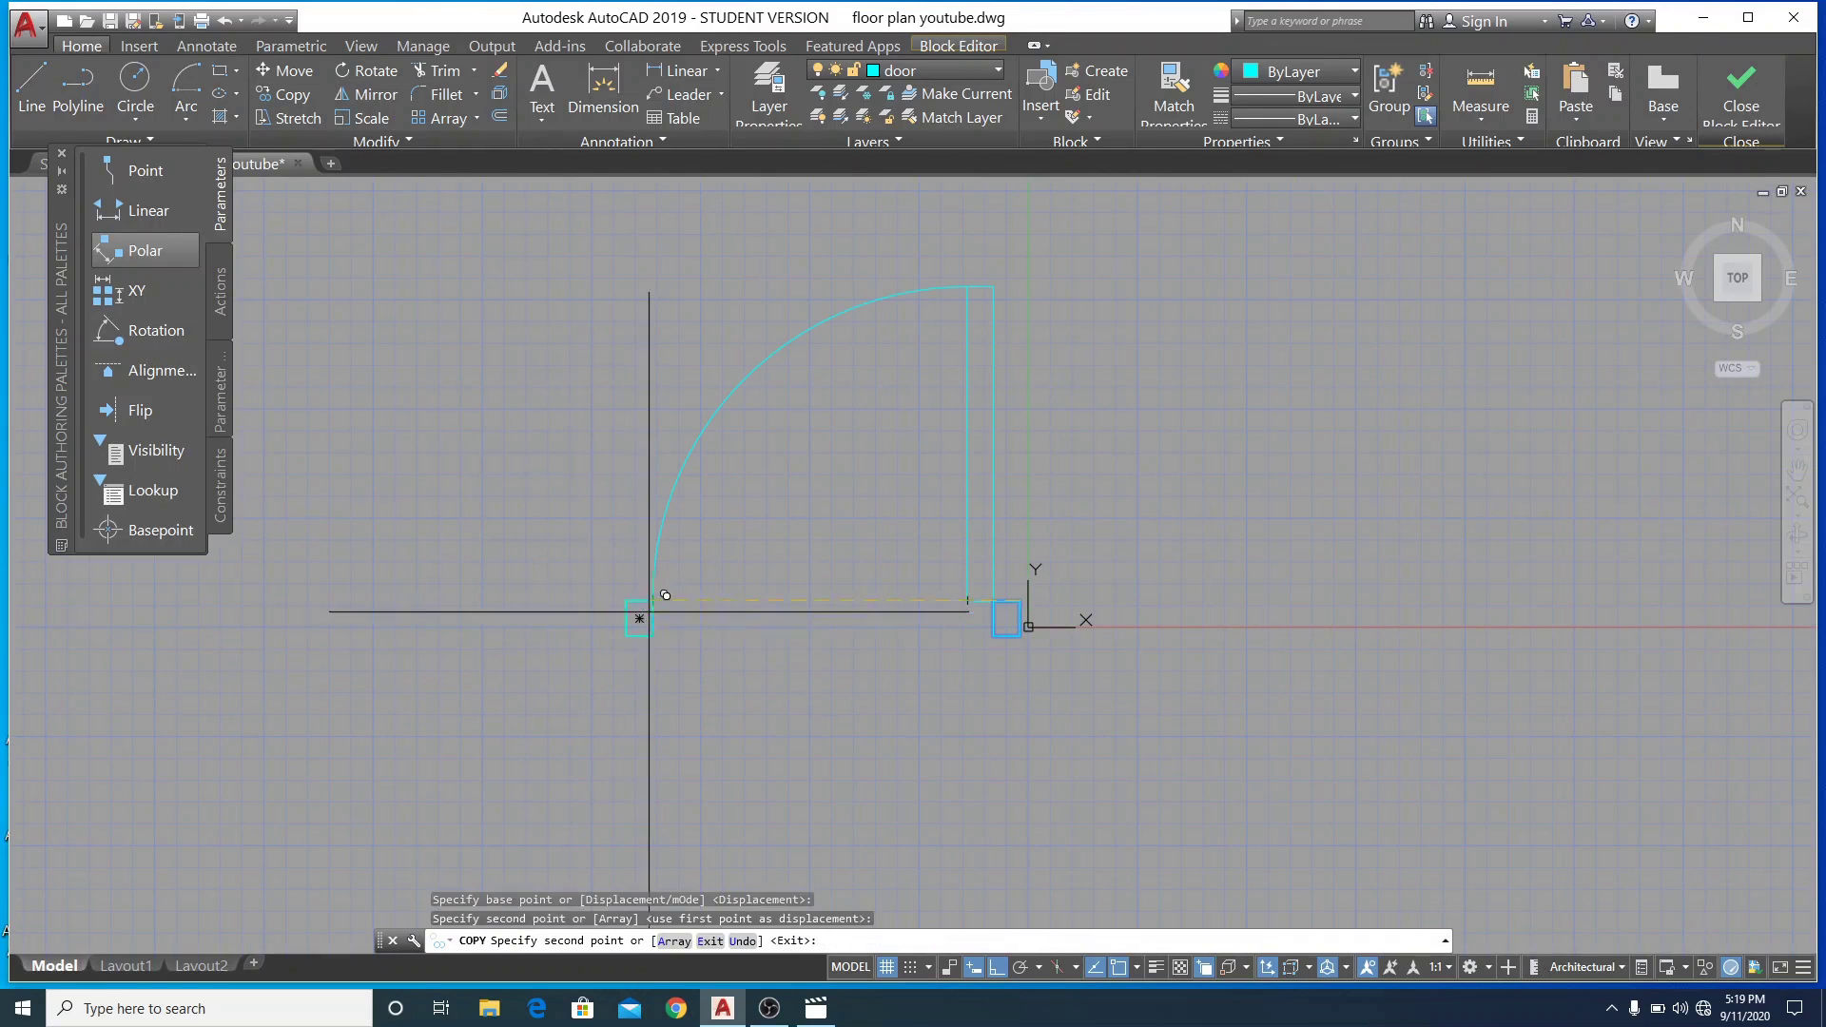
pyautogui.rightClick(815, 655)
pyautogui.click(858, 701)
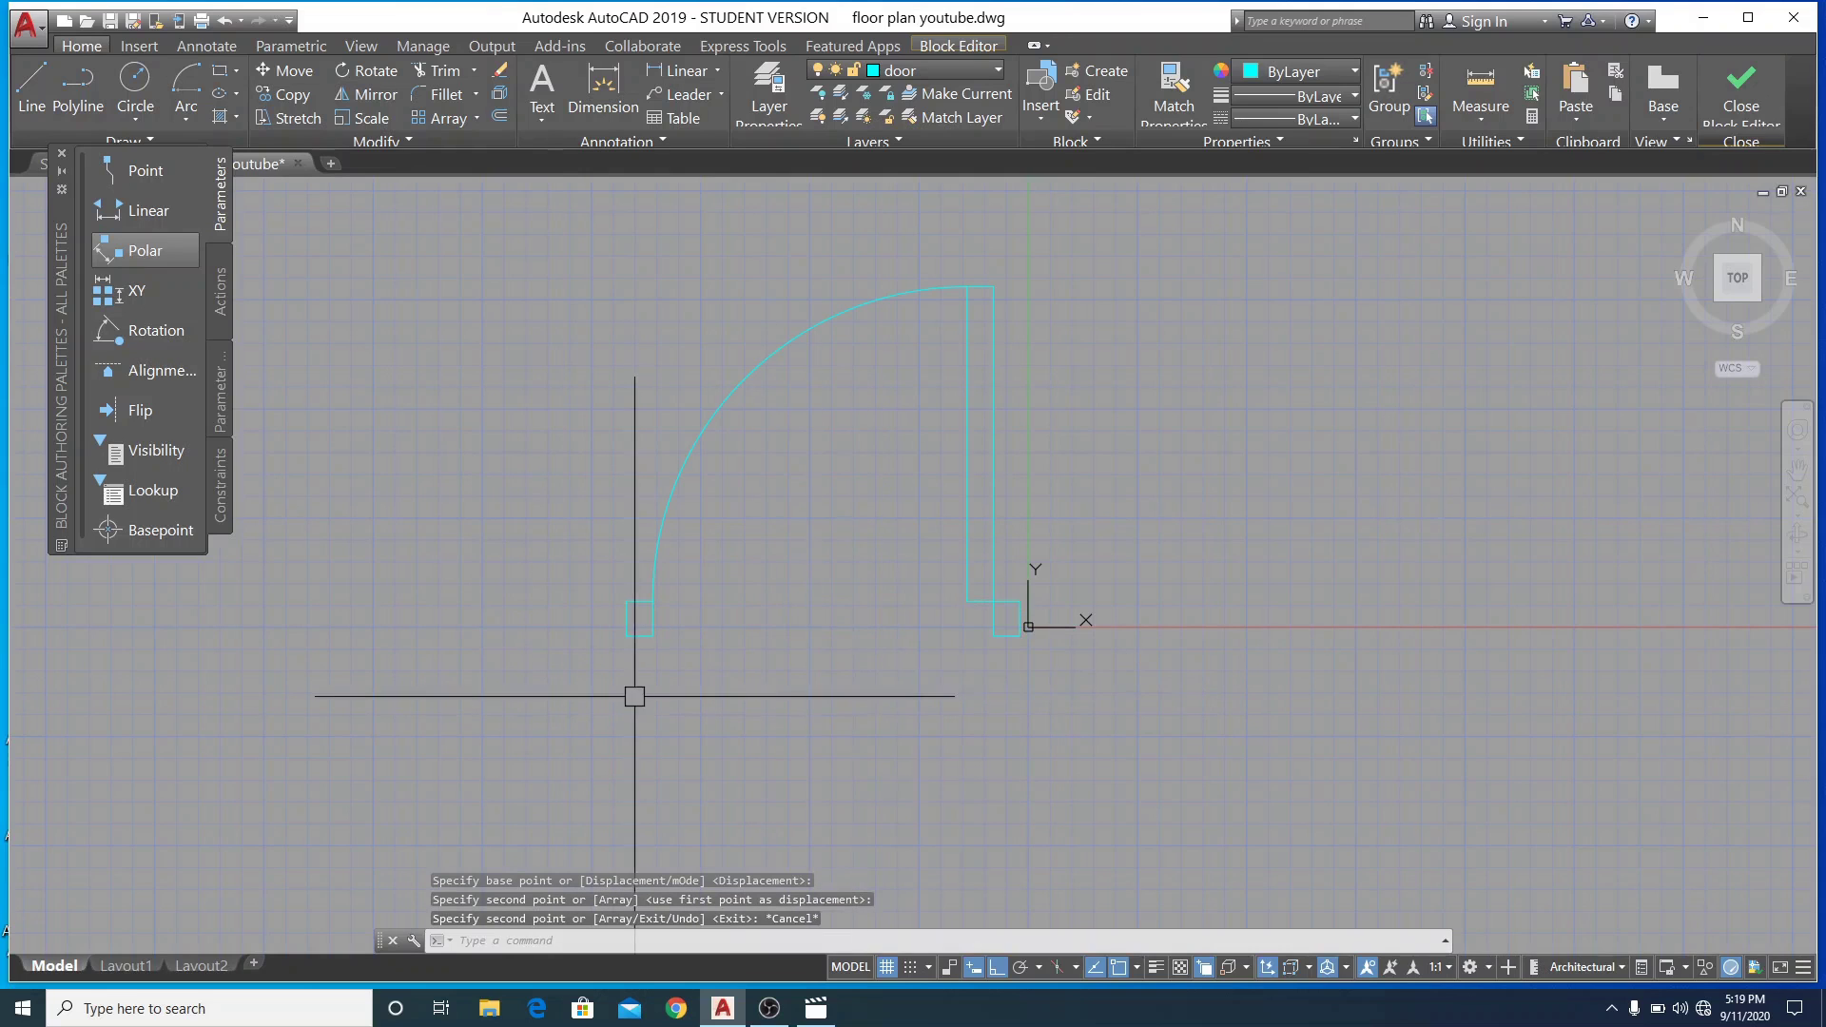
# Close the Block Editor and save the changes to the "door" block
pyautogui.scroll(-2, 400, 511)
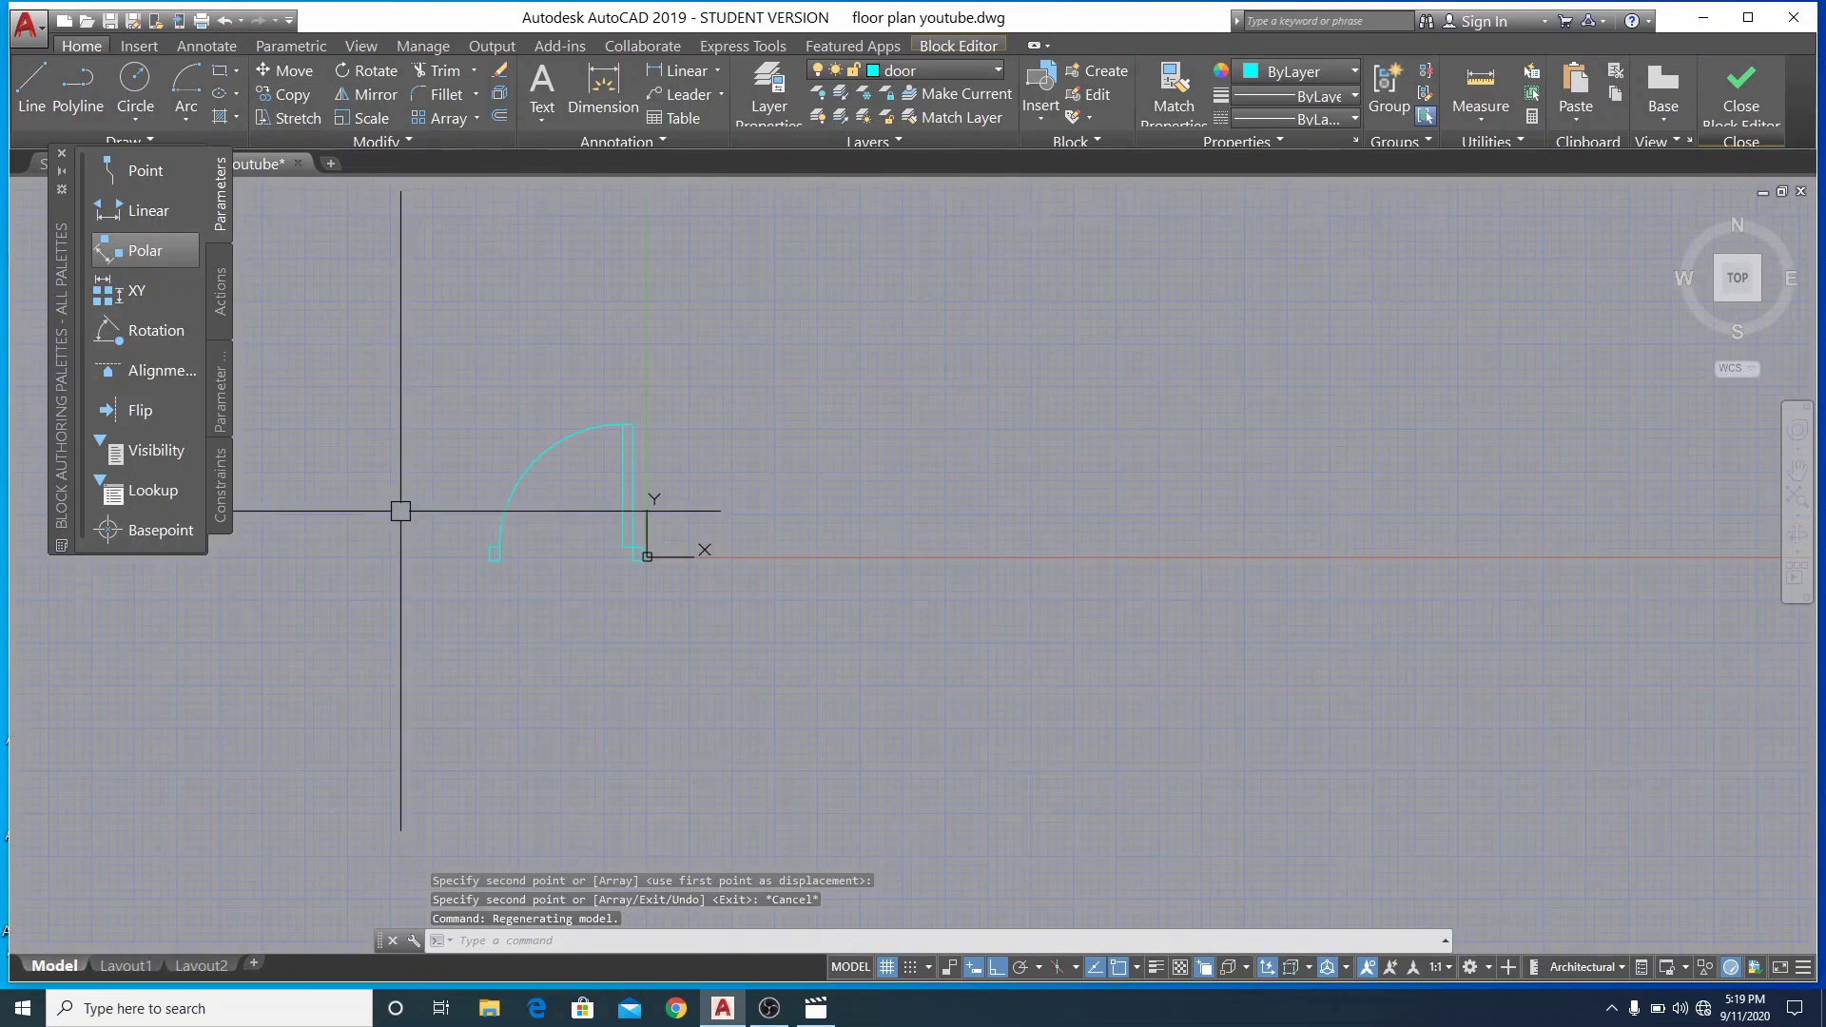
pyautogui.scroll(4, 513, 542)
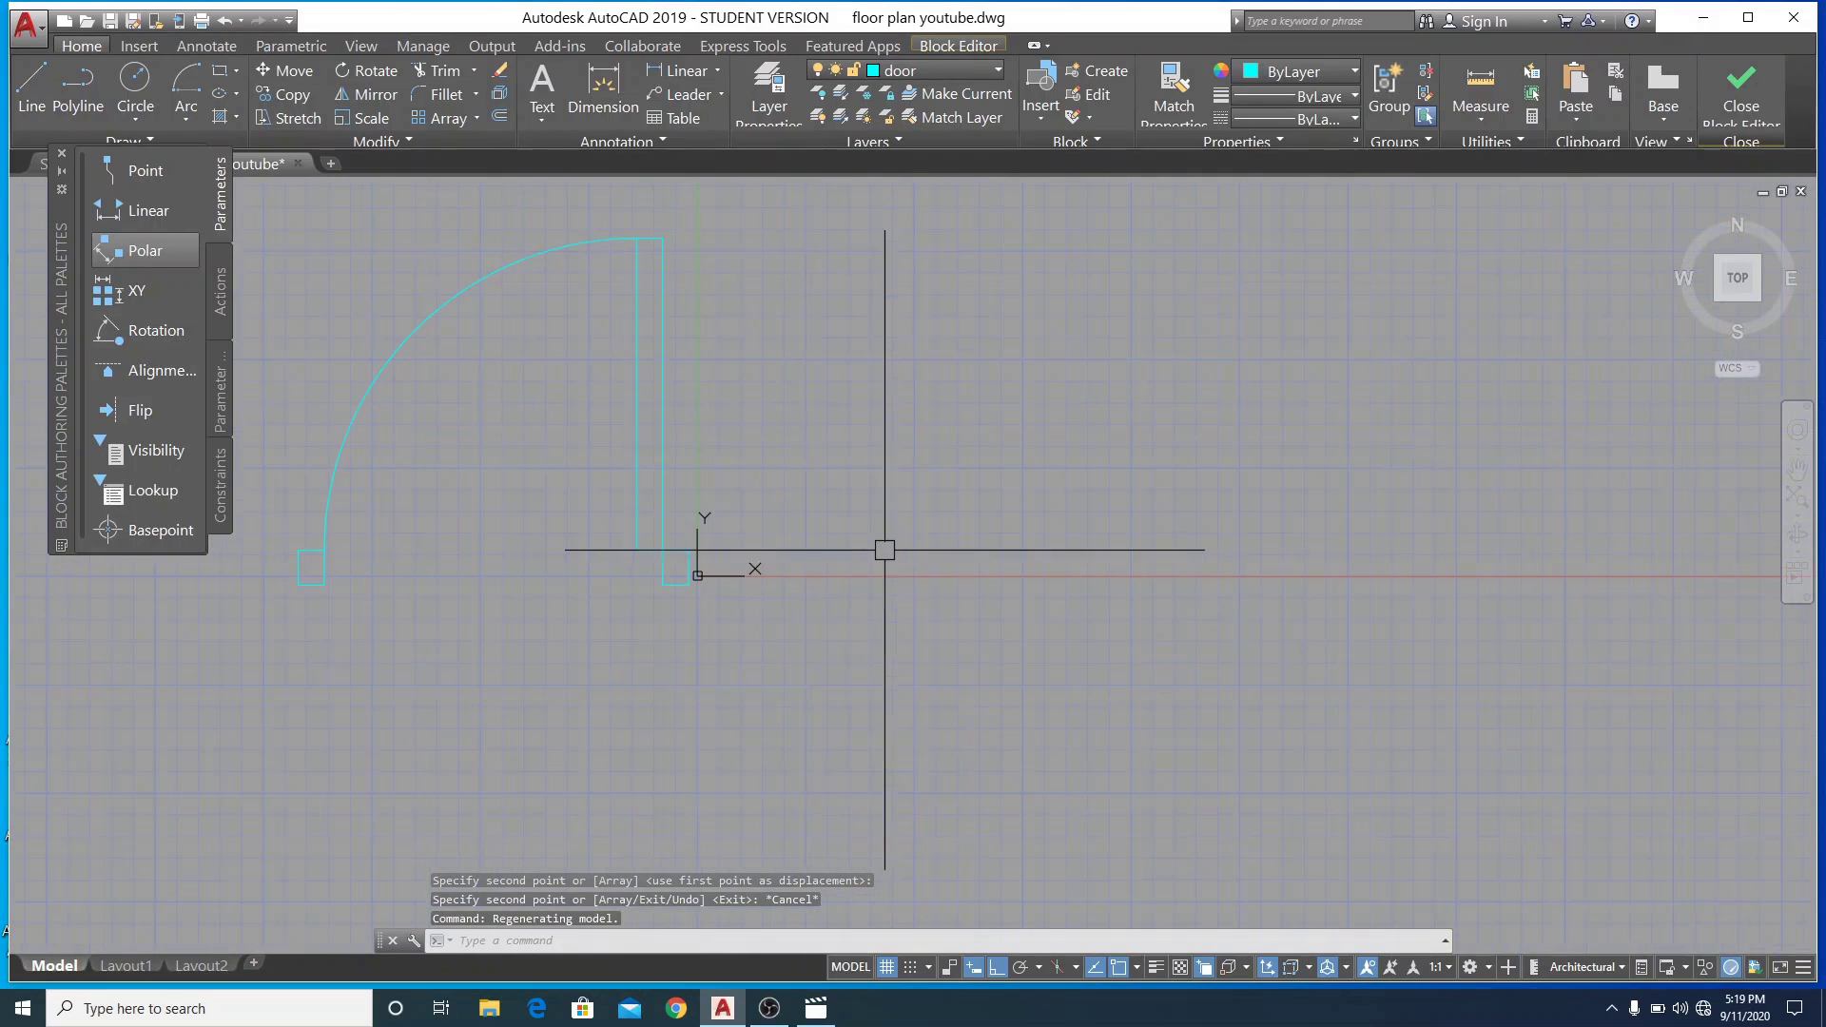
pyautogui.scroll(-3, 856, 533)
pyautogui.scroll(2, 595, 534)
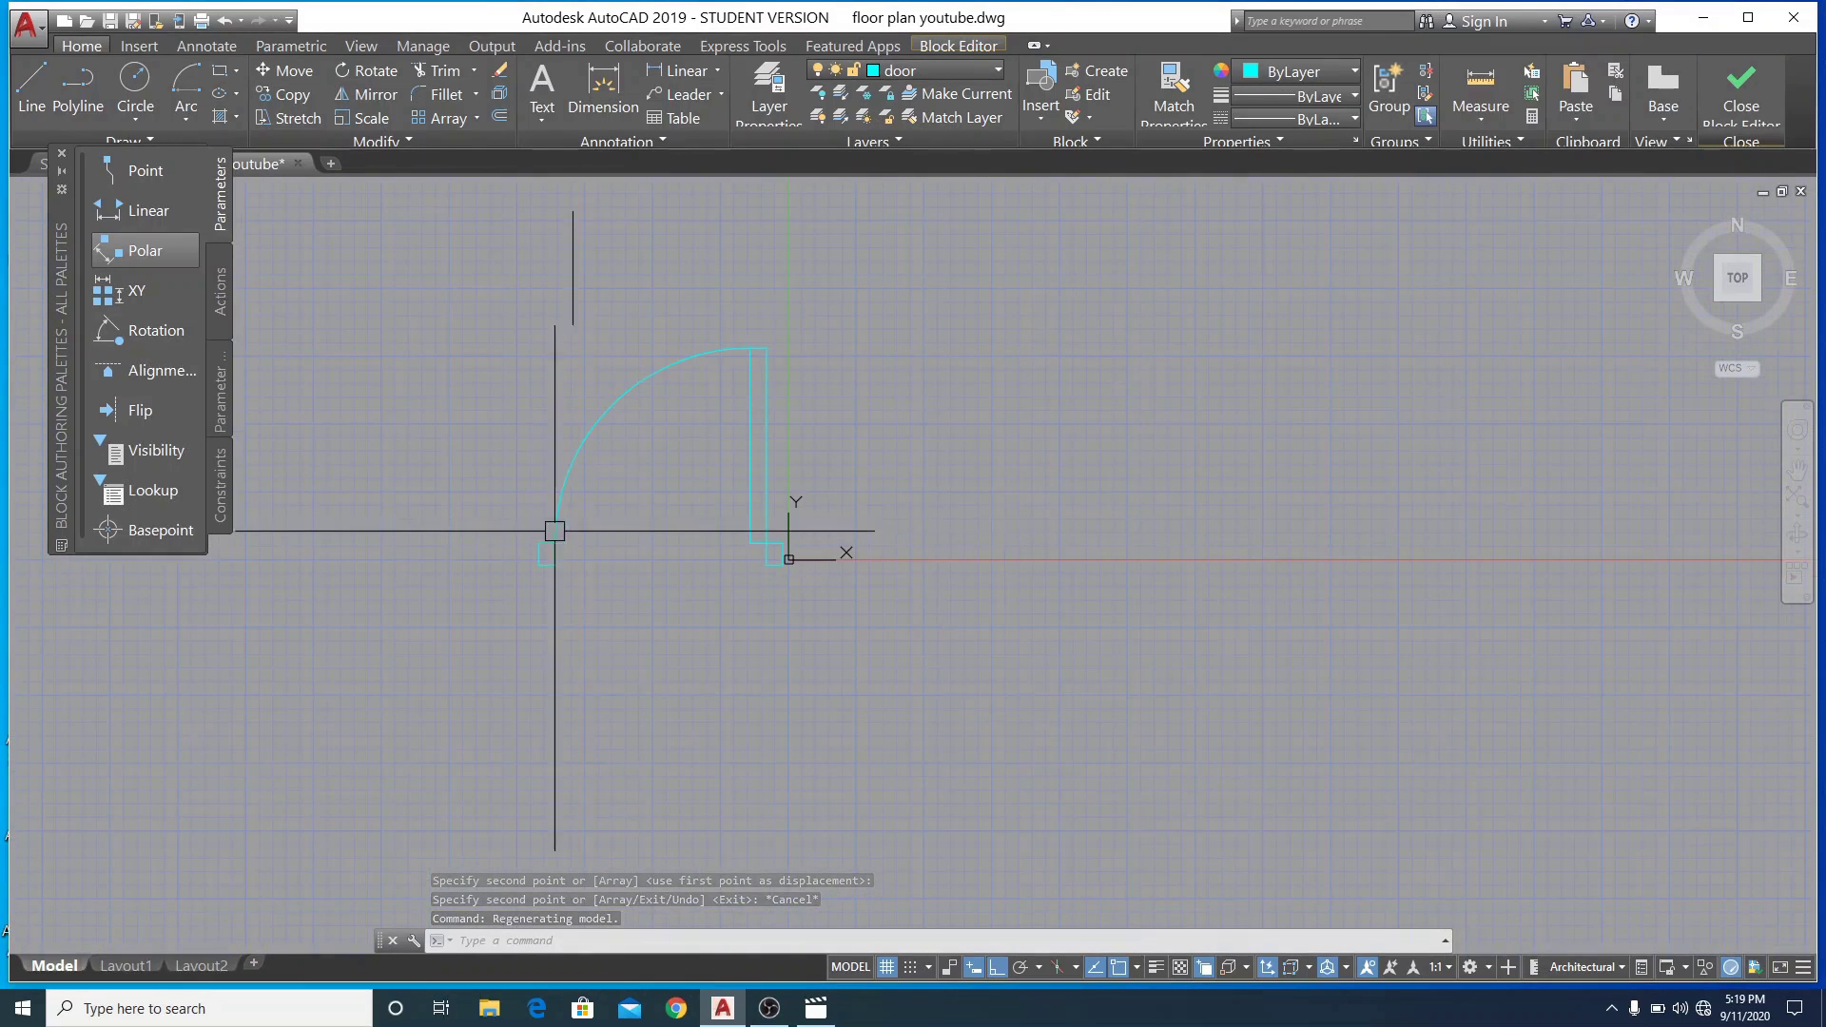
pyautogui.press('space')
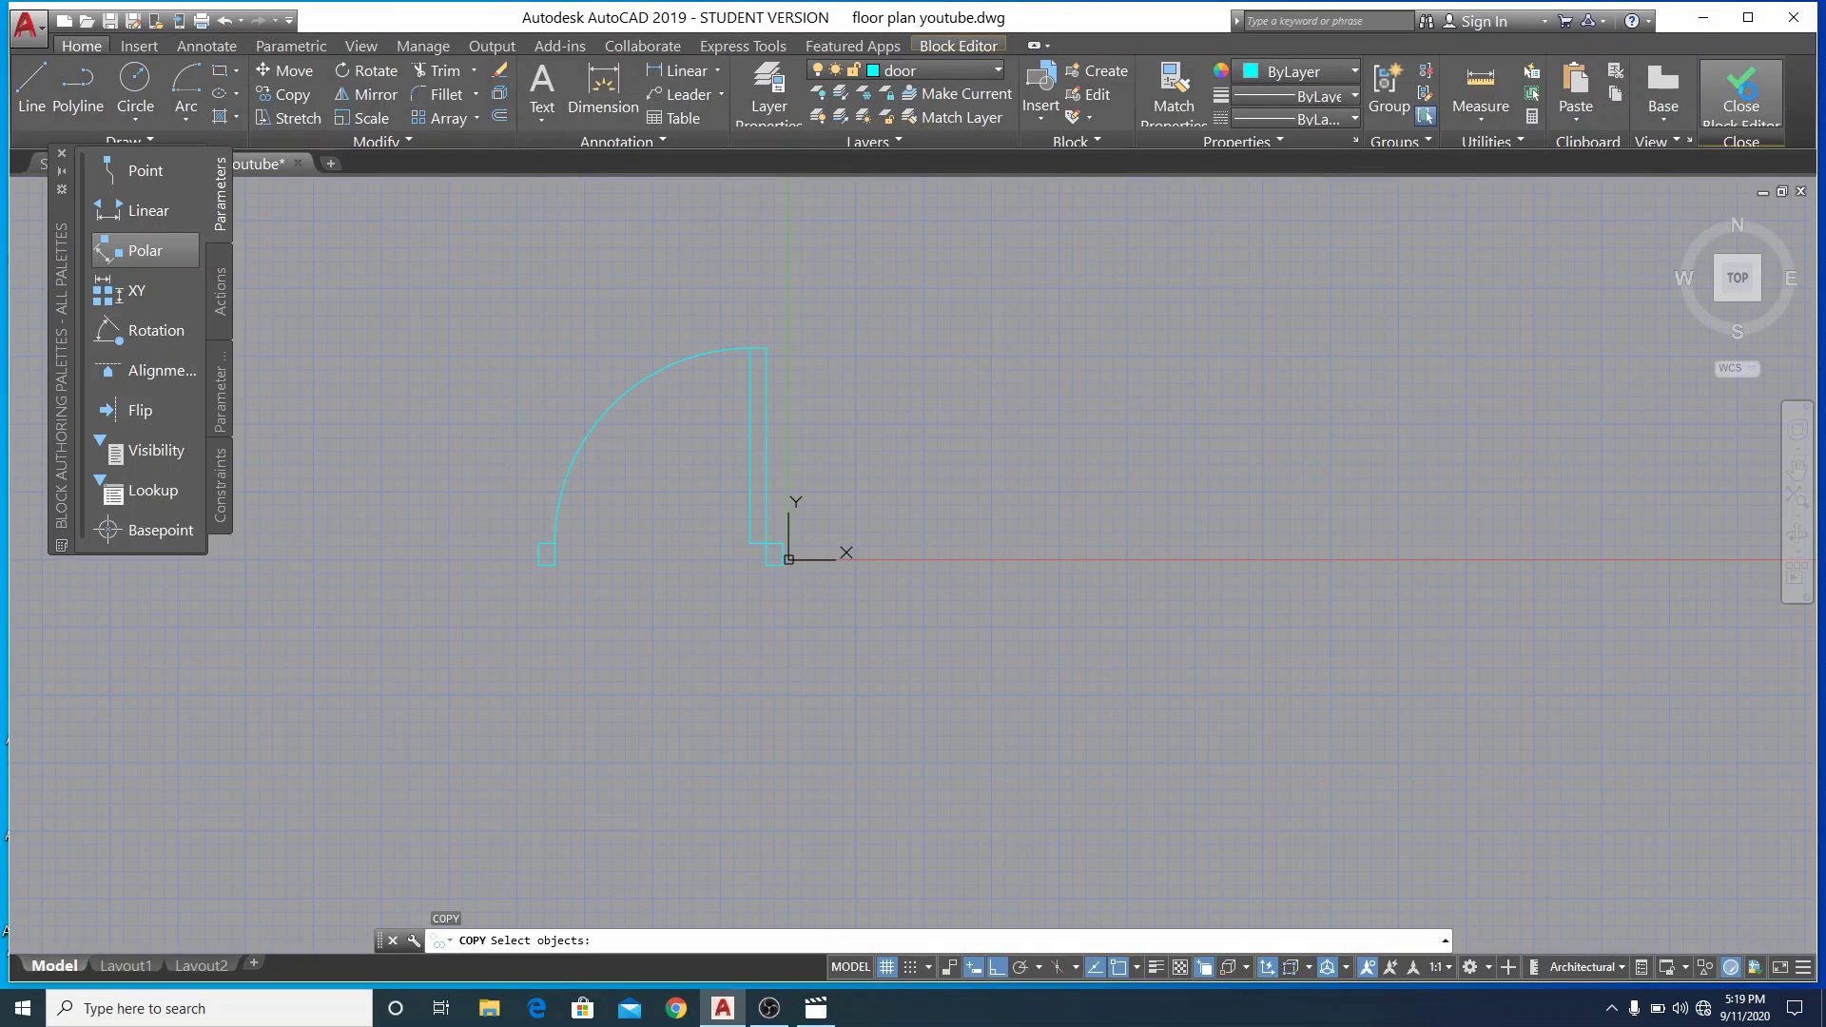
pyautogui.click(1747, 91)
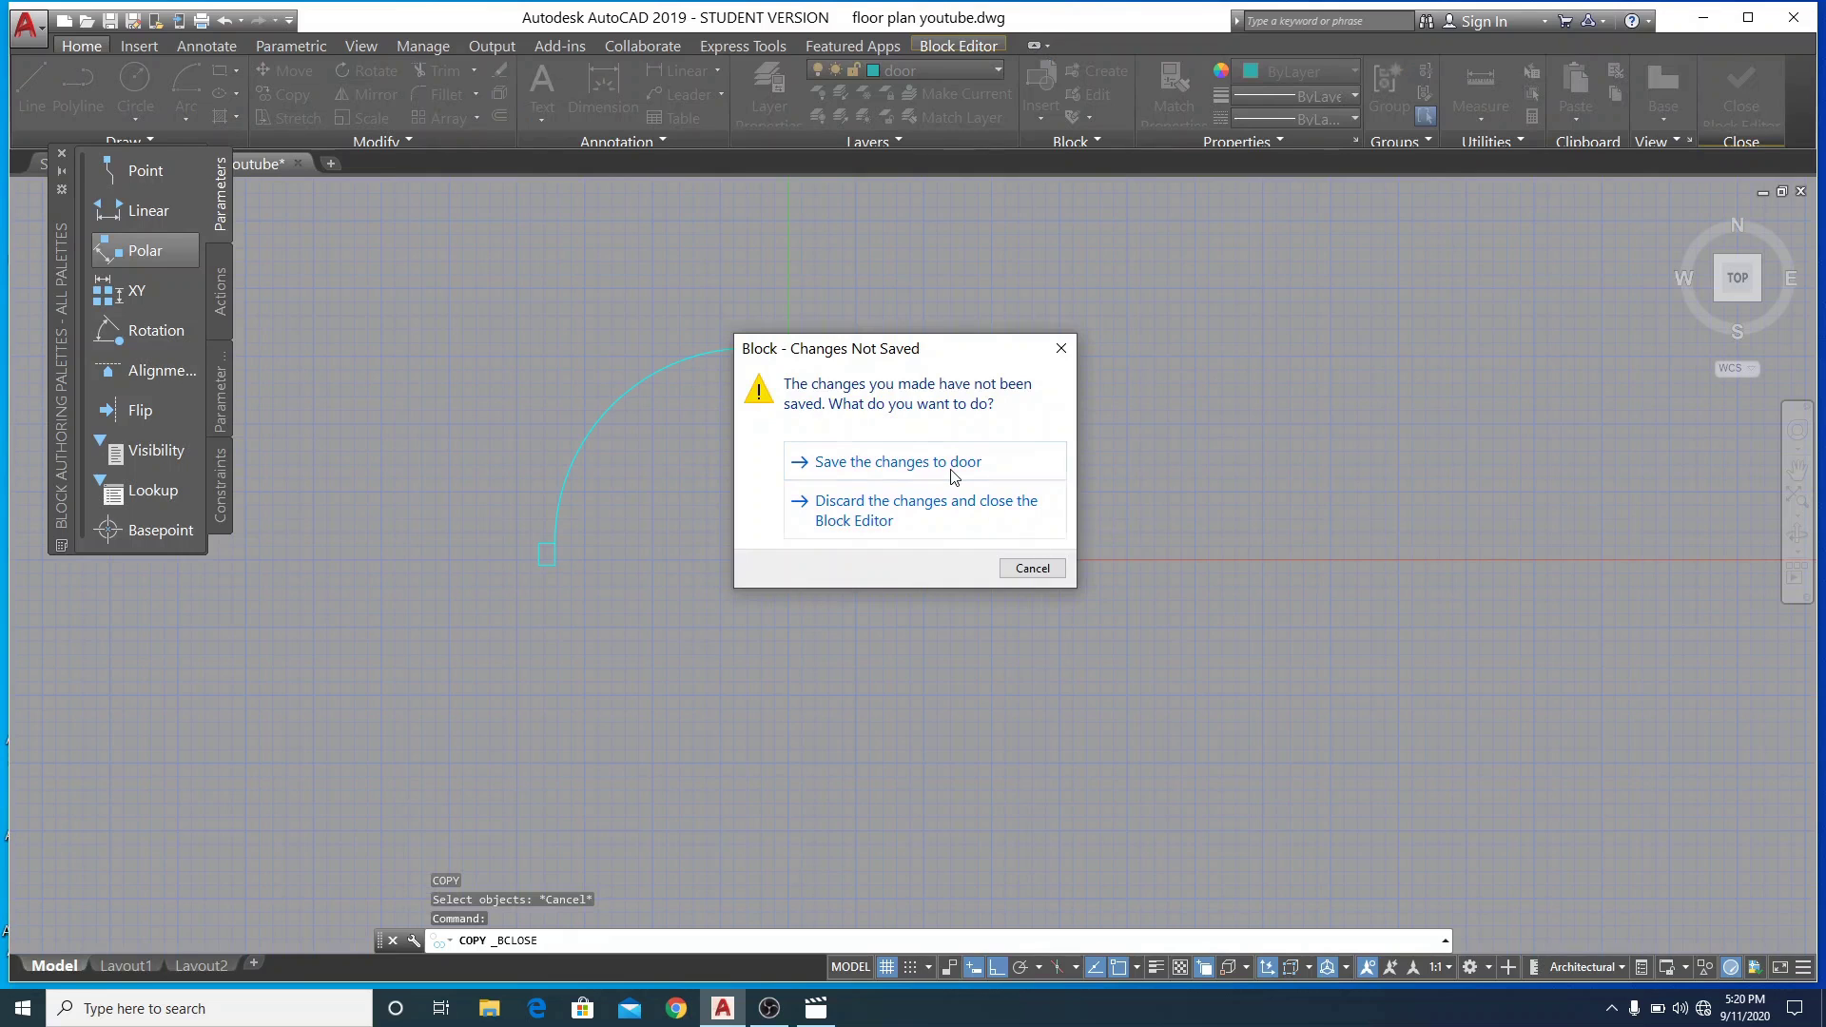
pyautogui.click(898, 462)
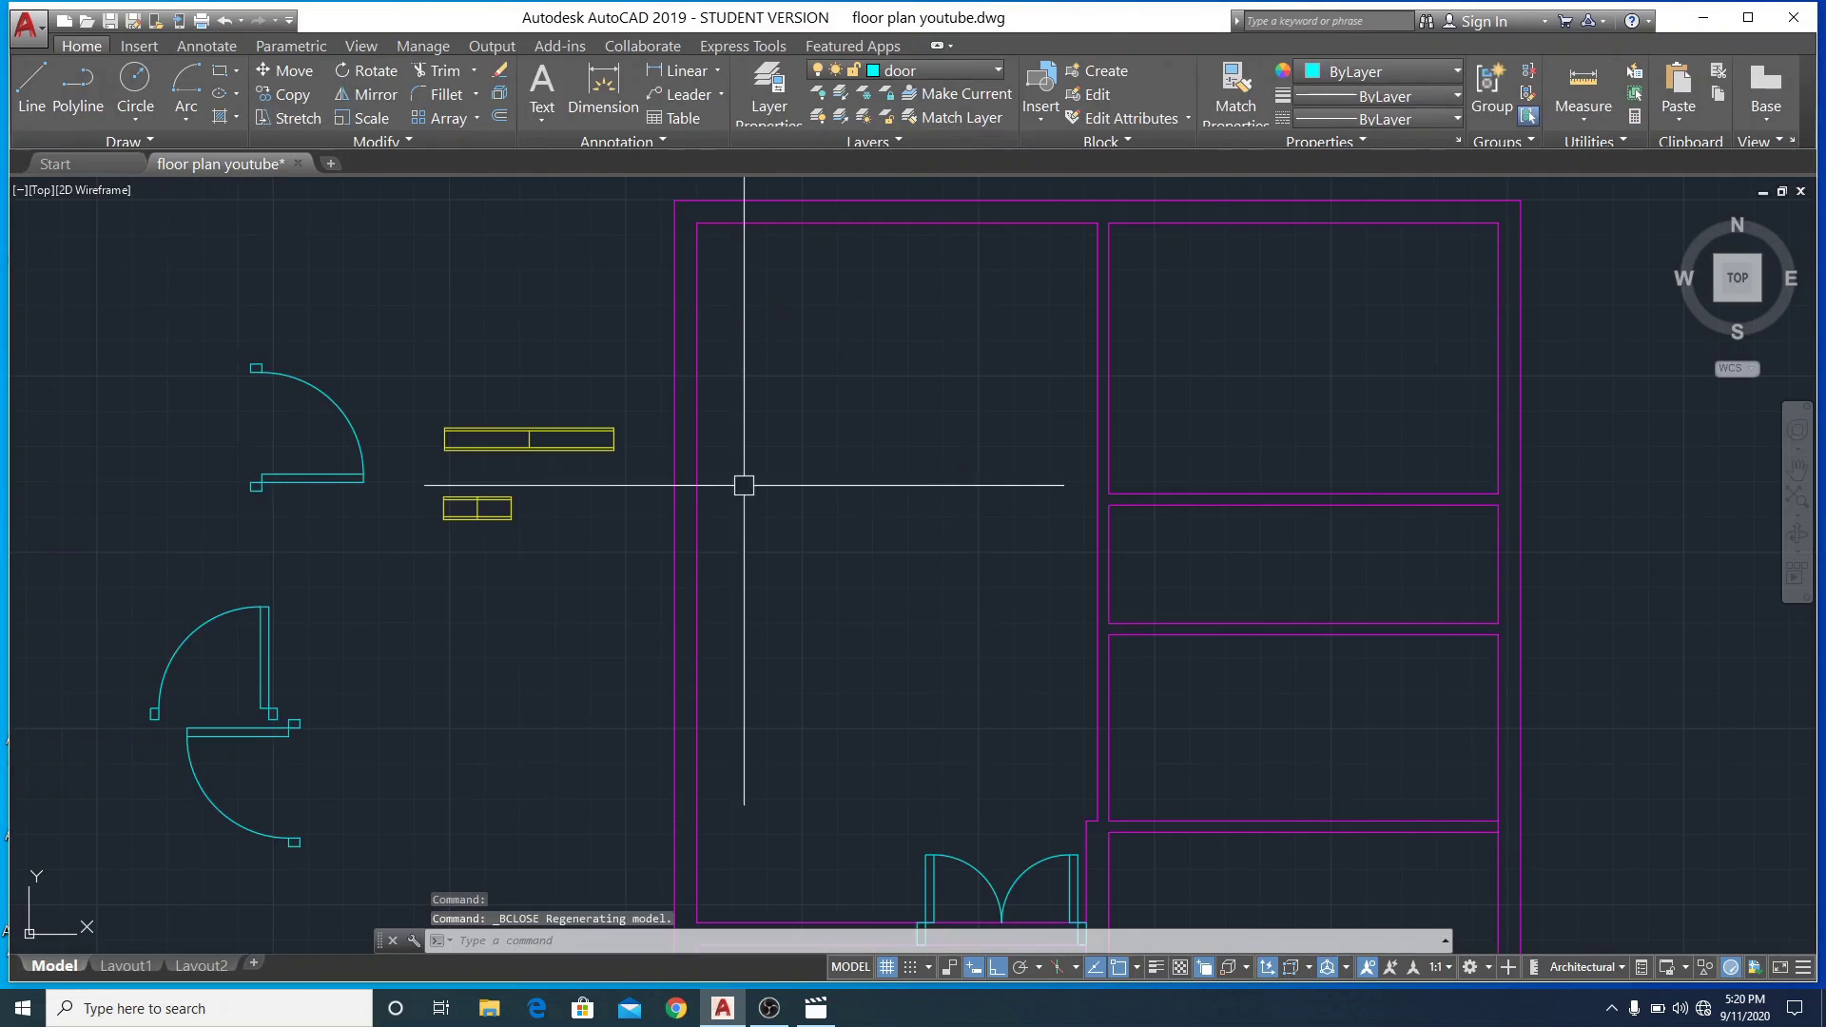
# Delete the three single door copies beside the floor plan
pyautogui.scroll(-2, 751, 485)
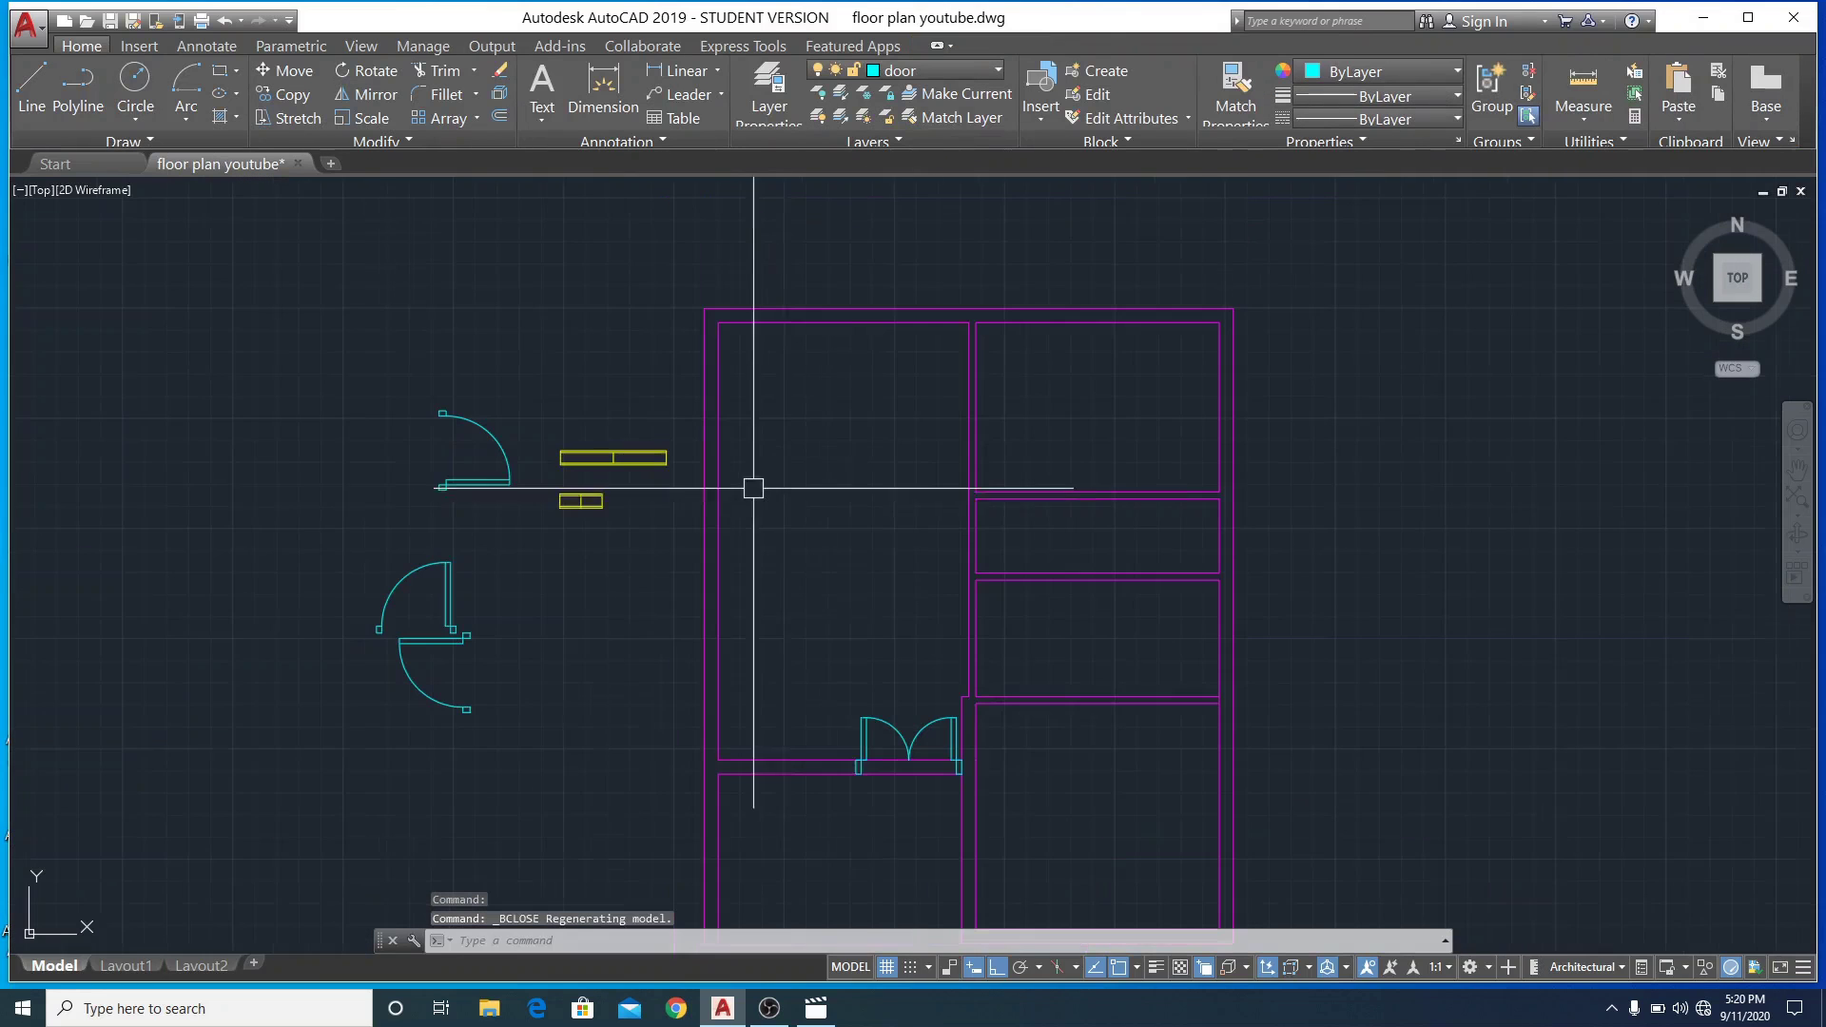
pyautogui.click(366, 392)
pyautogui.click(525, 782)
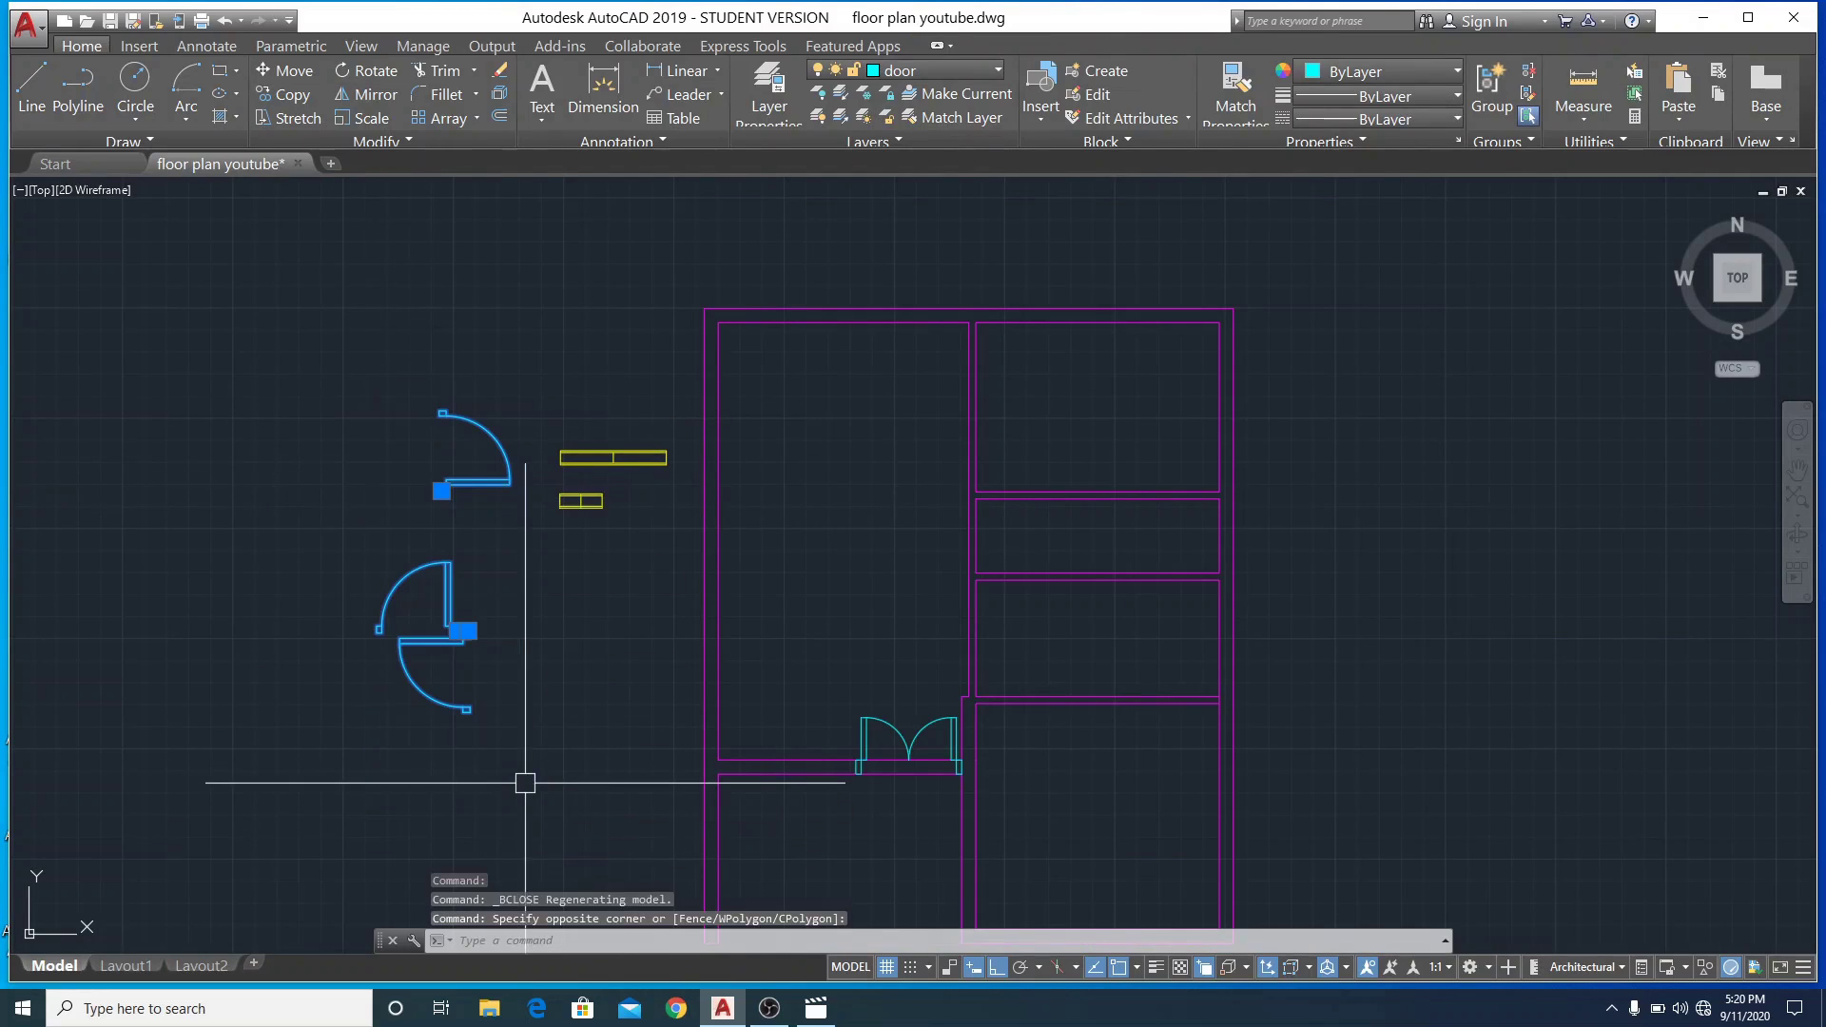
pyautogui.press('Delete')
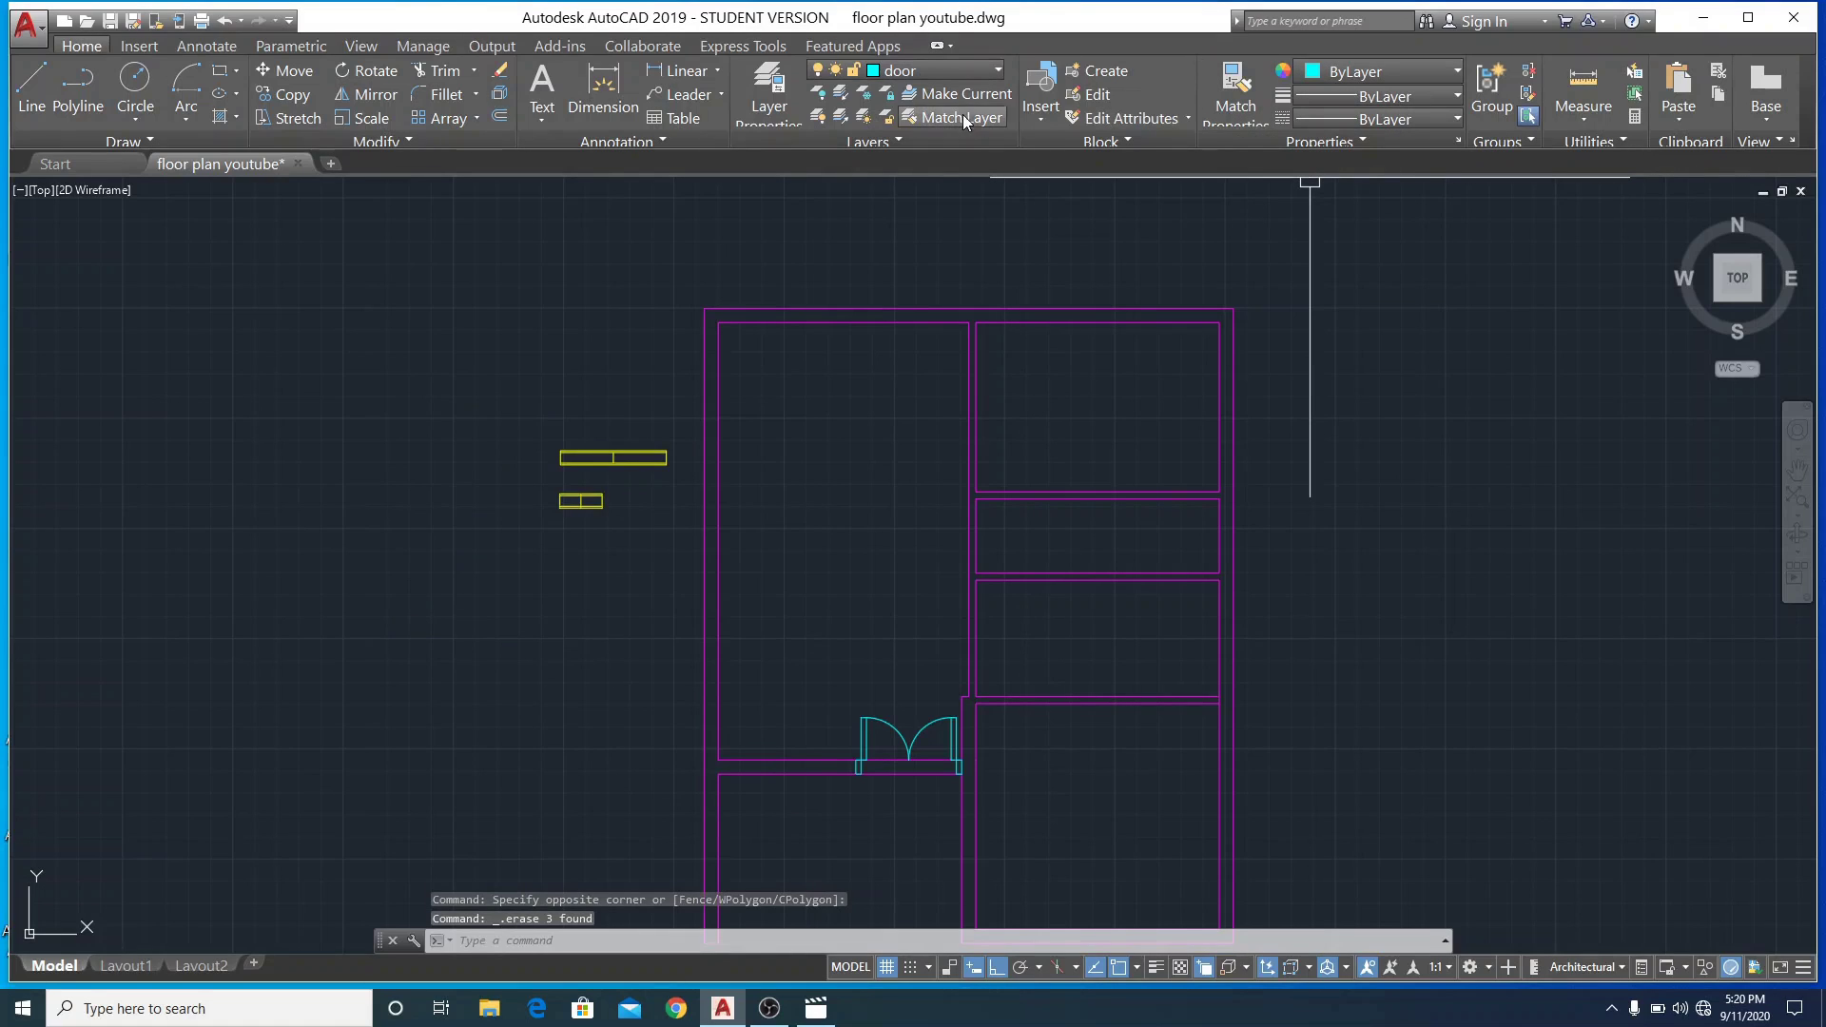
# Insert the corrected "door" block at scale 1 and rotation 0 in the free area outside the plan, below the window blocks
pyautogui.click(1035, 106)
pyautogui.click(1070, 189)
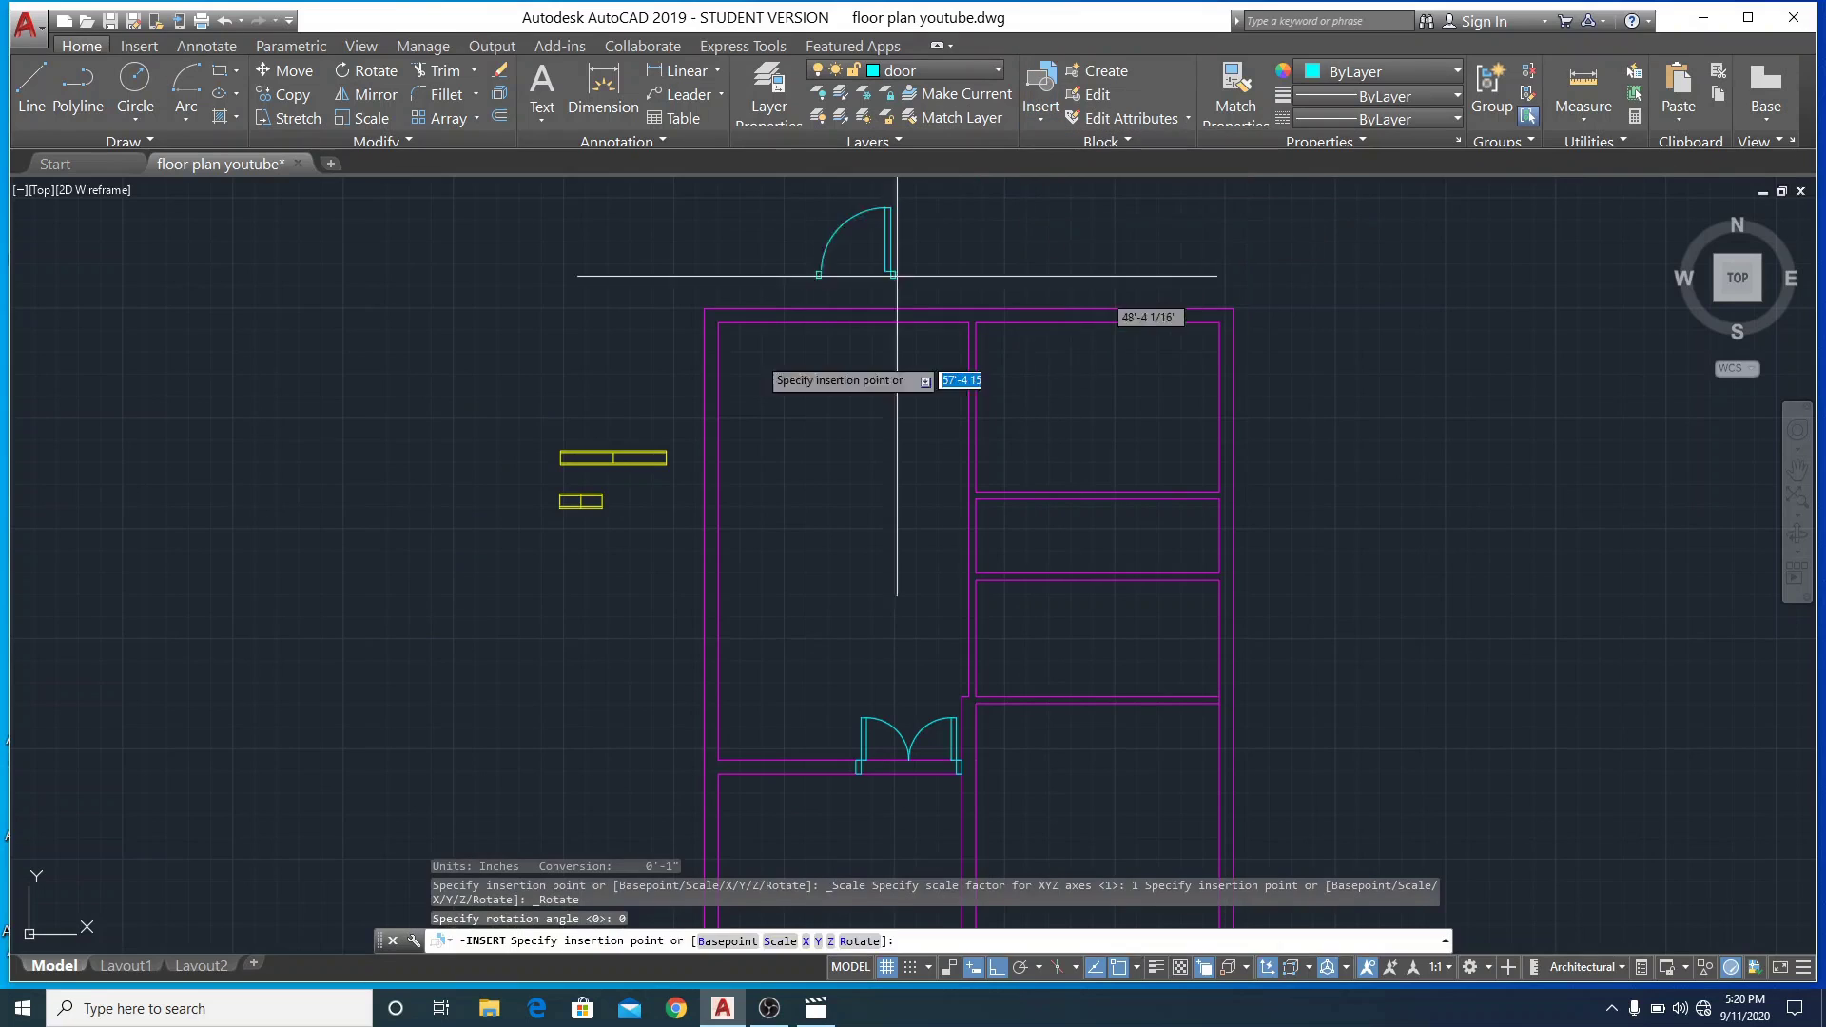
pyautogui.click(501, 576)
pyautogui.scroll(6, 487, 571)
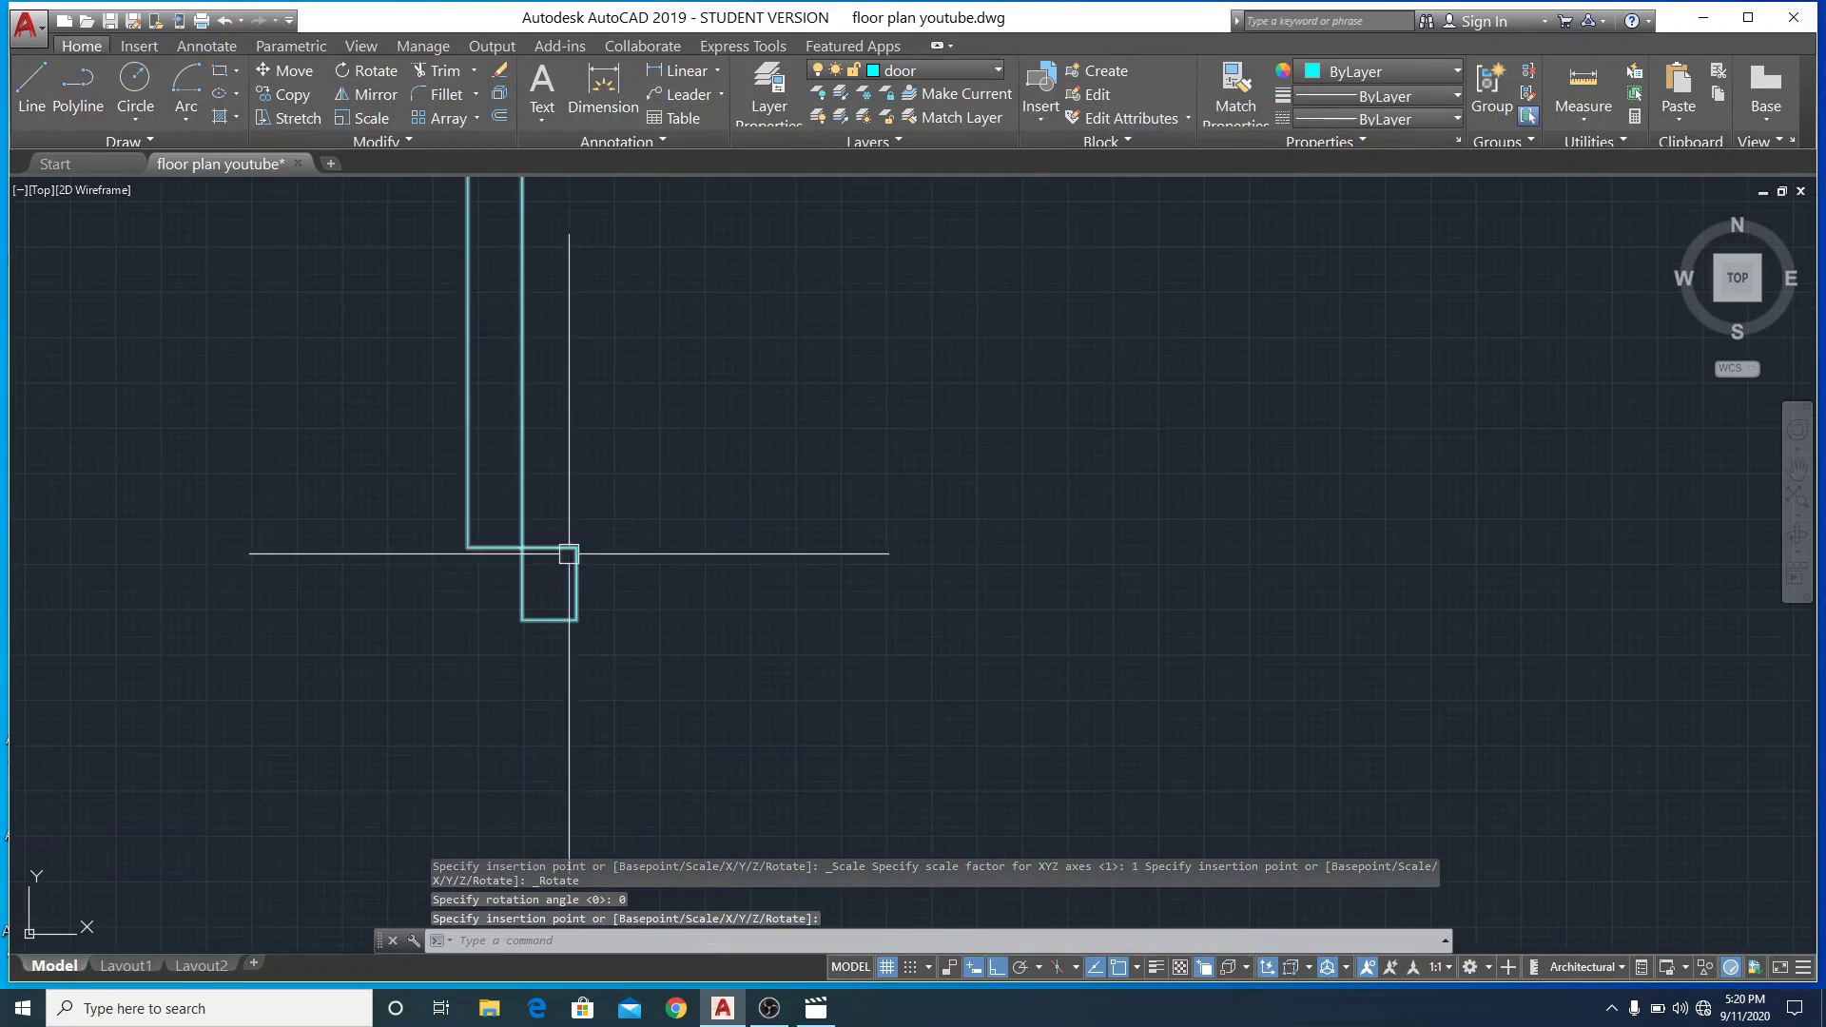
pyautogui.scroll(-5, 623, 587)
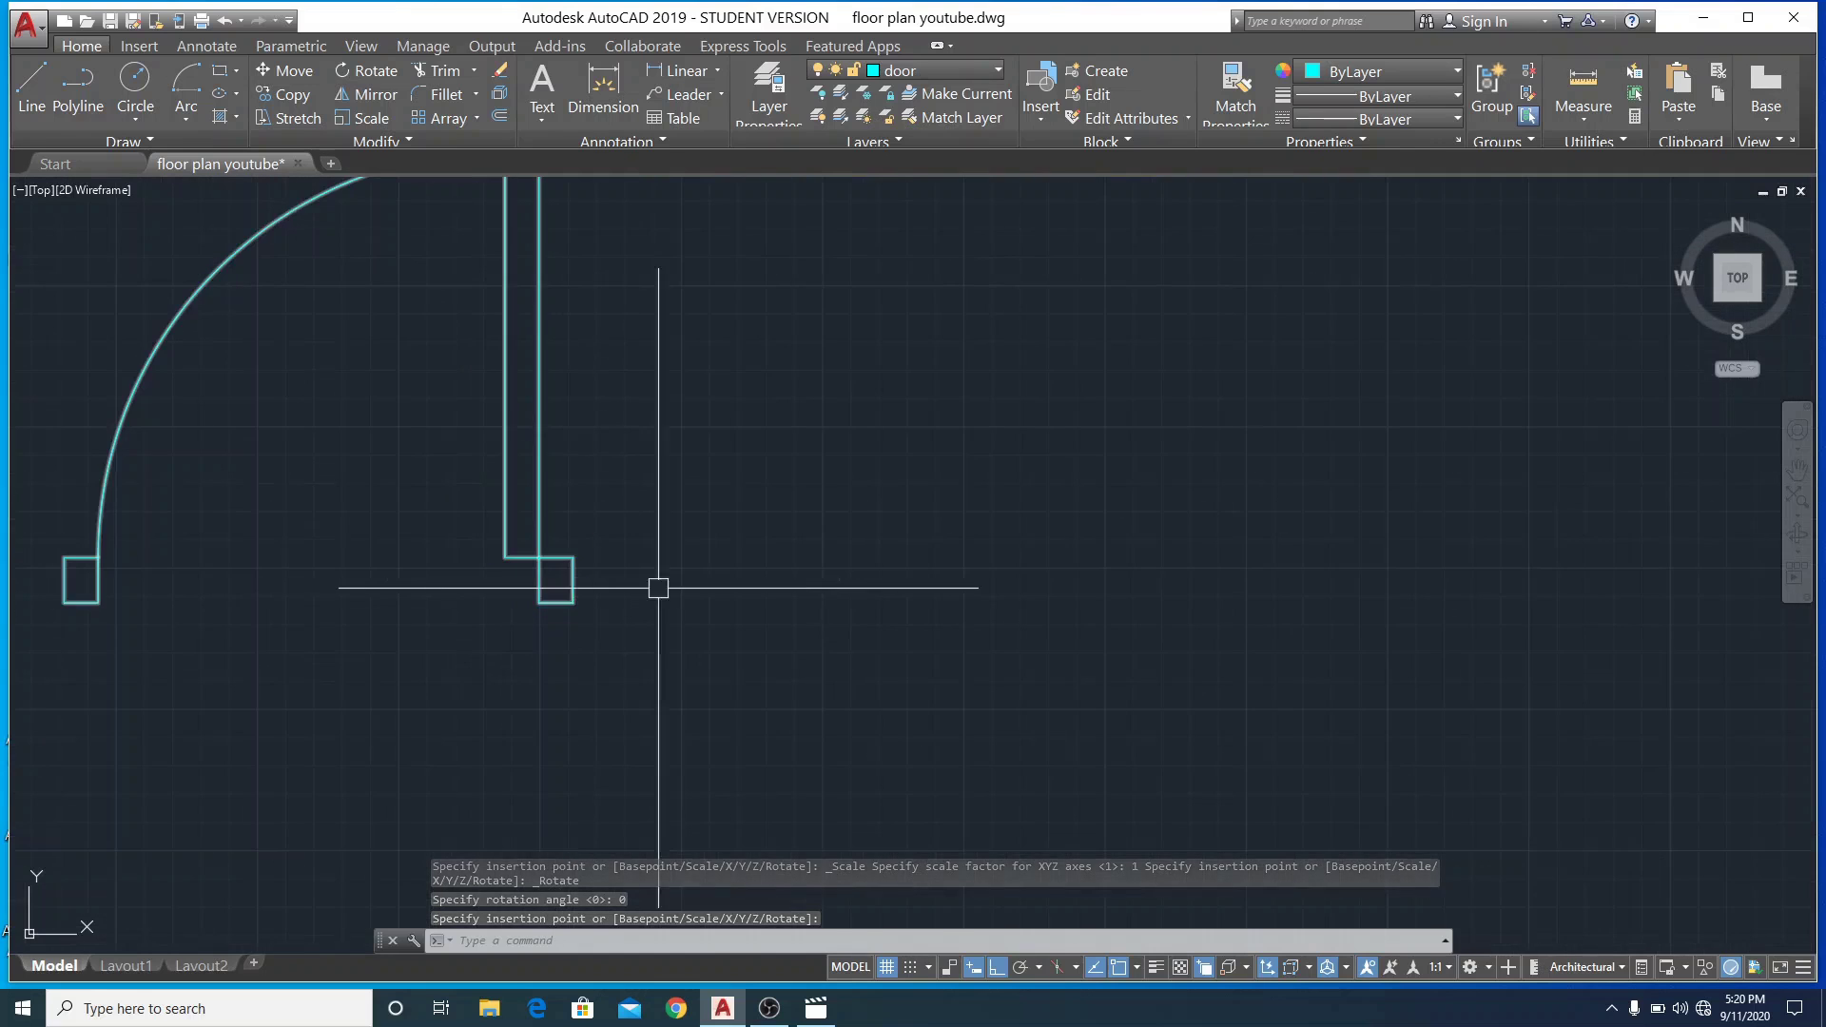
pyautogui.scroll(-2, 1327, 500)
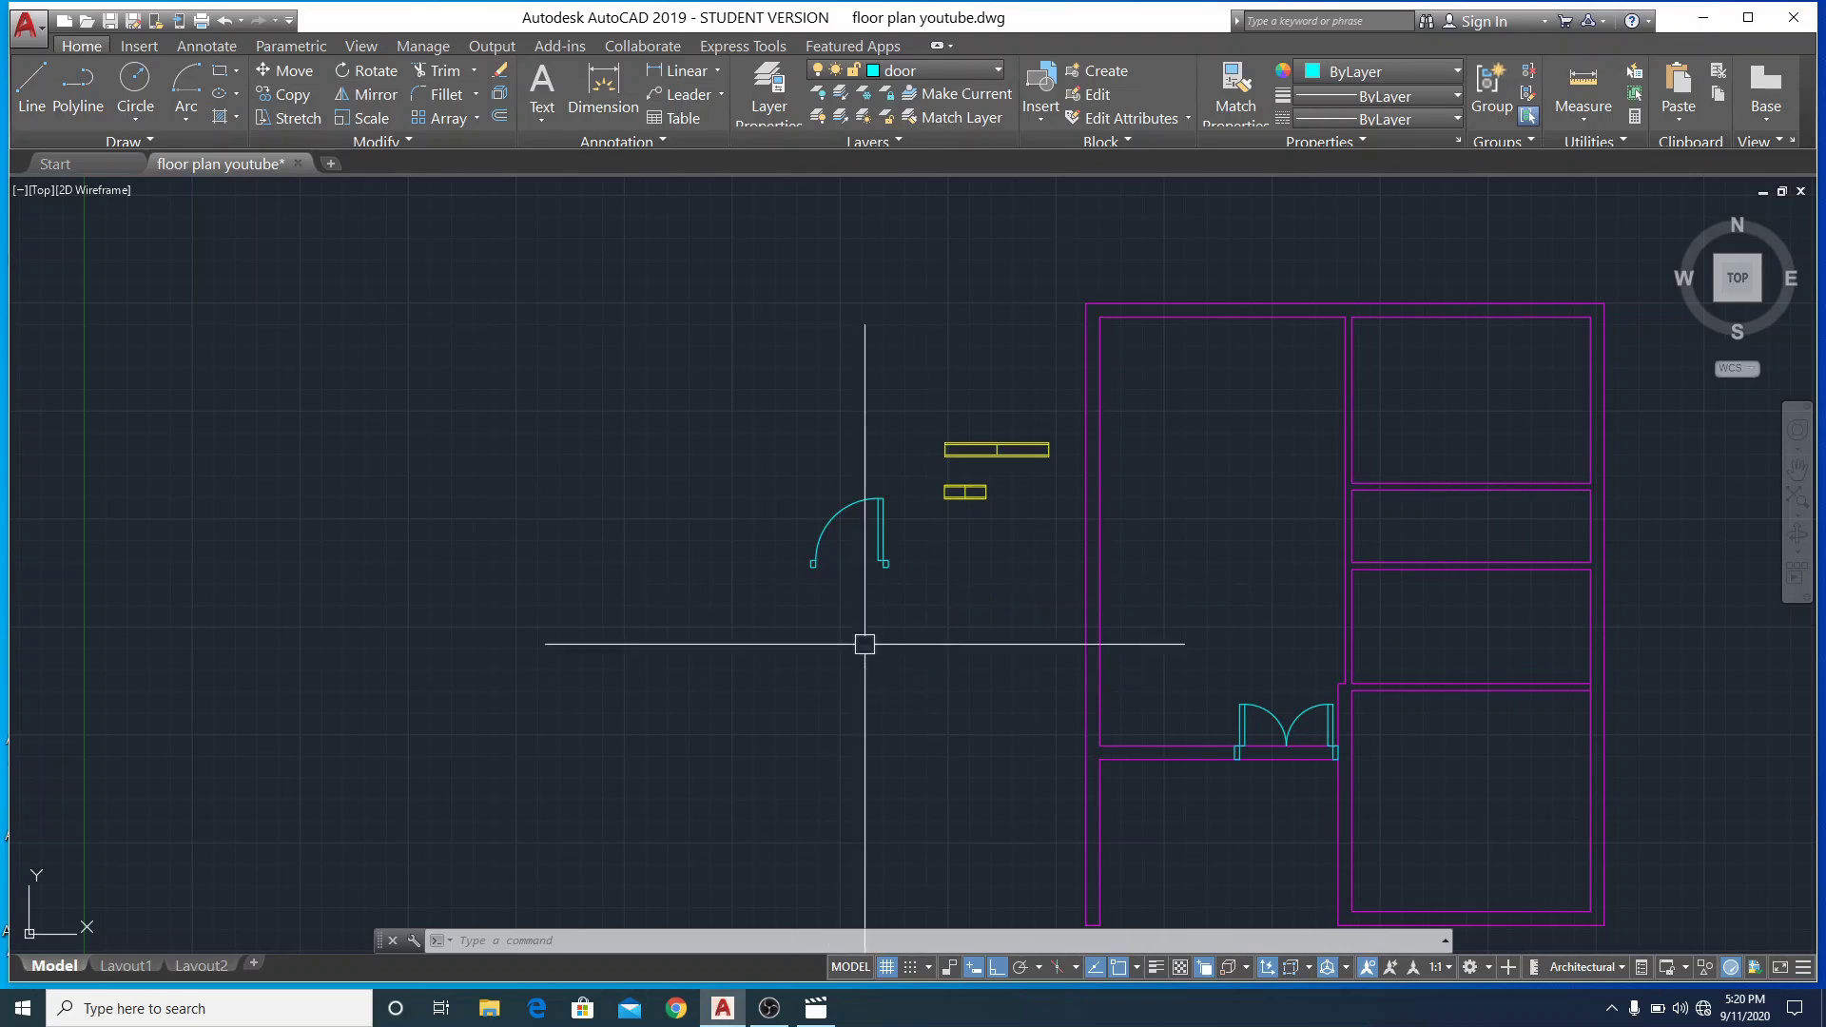
pyautogui.scroll(6, 880, 559)
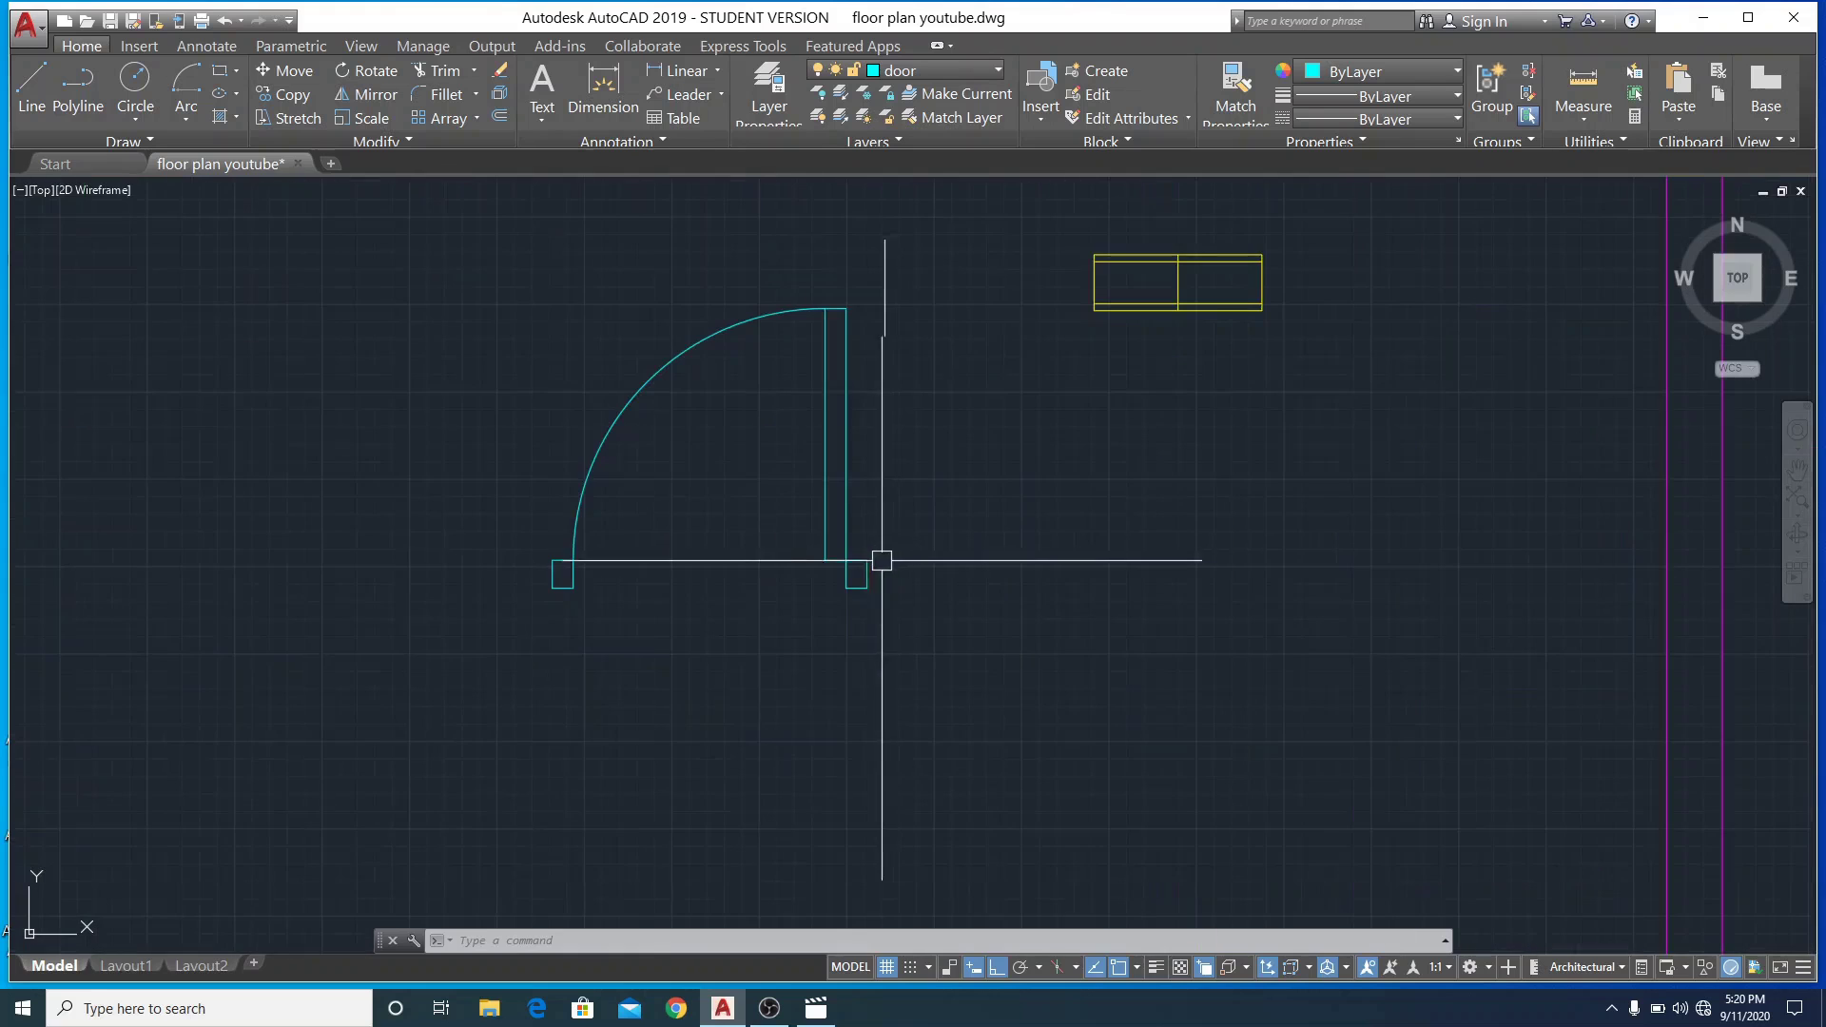
# Rotate a copy of the single door by 270 degrees about the lower-right corner of its hinge-side jamb
pyautogui.click(361, 241)
pyautogui.click(961, 774)
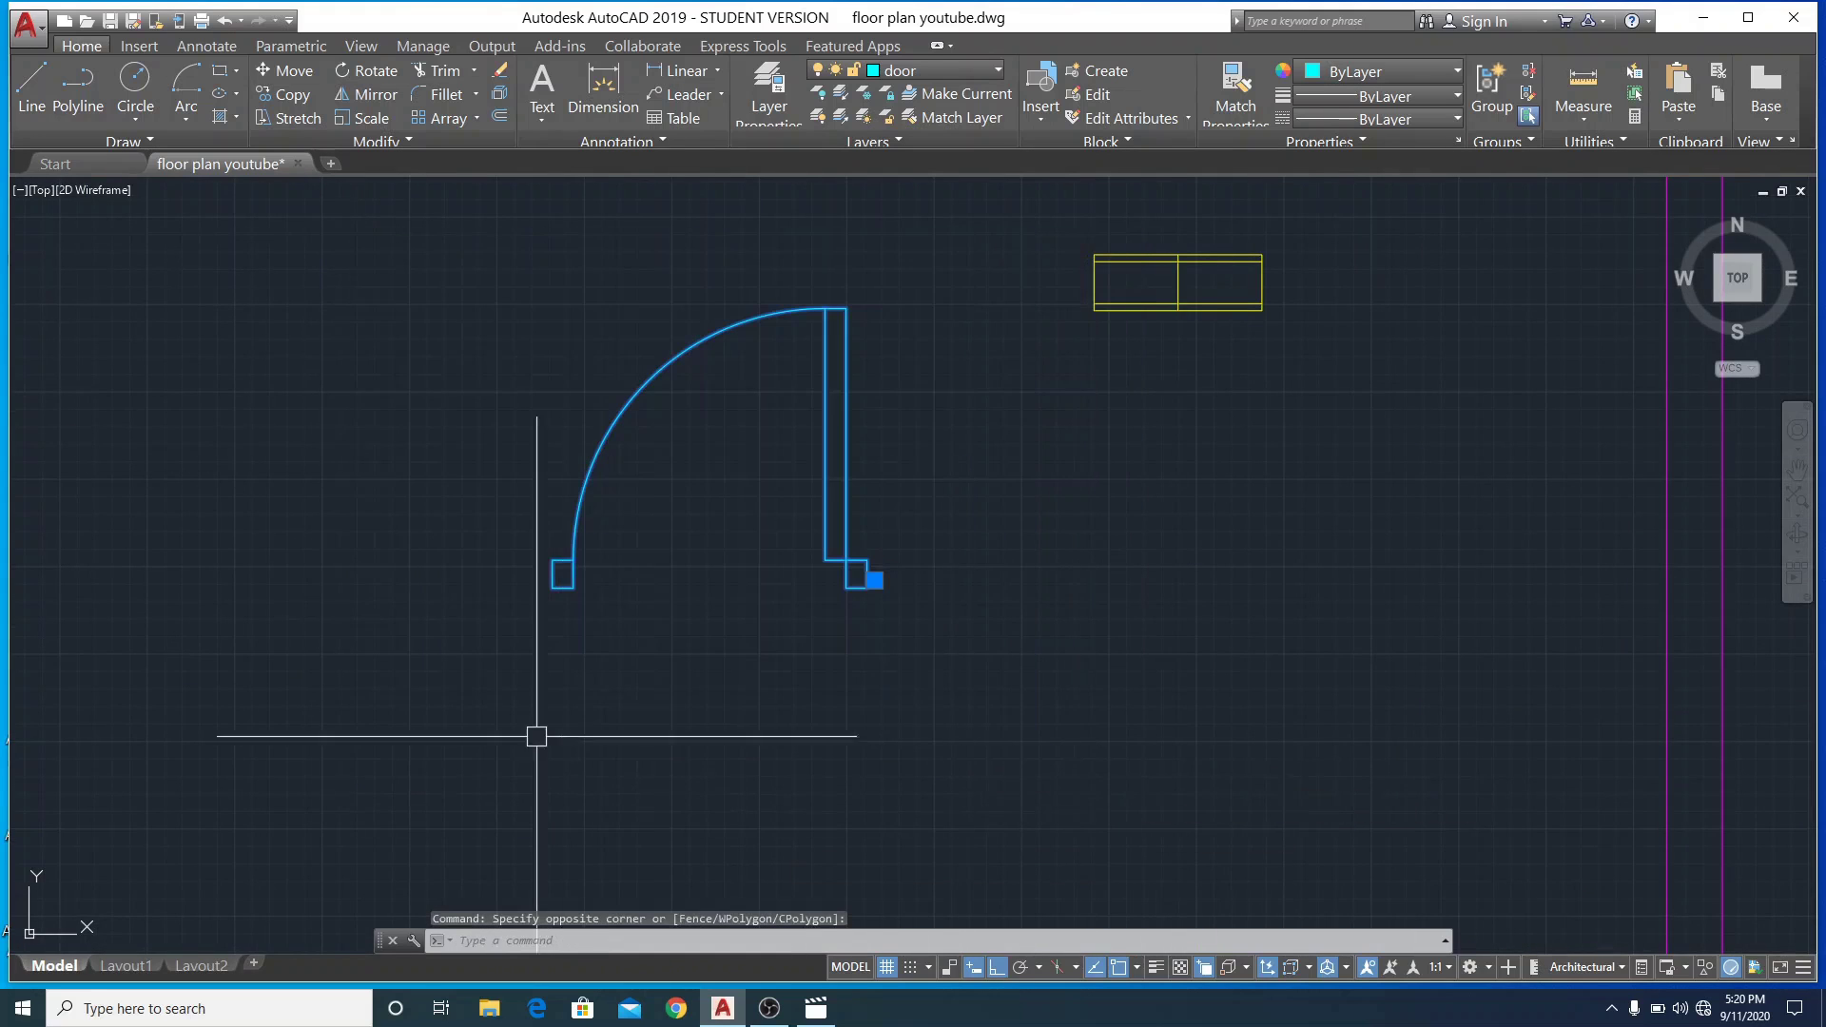
pyautogui.click(362, 73)
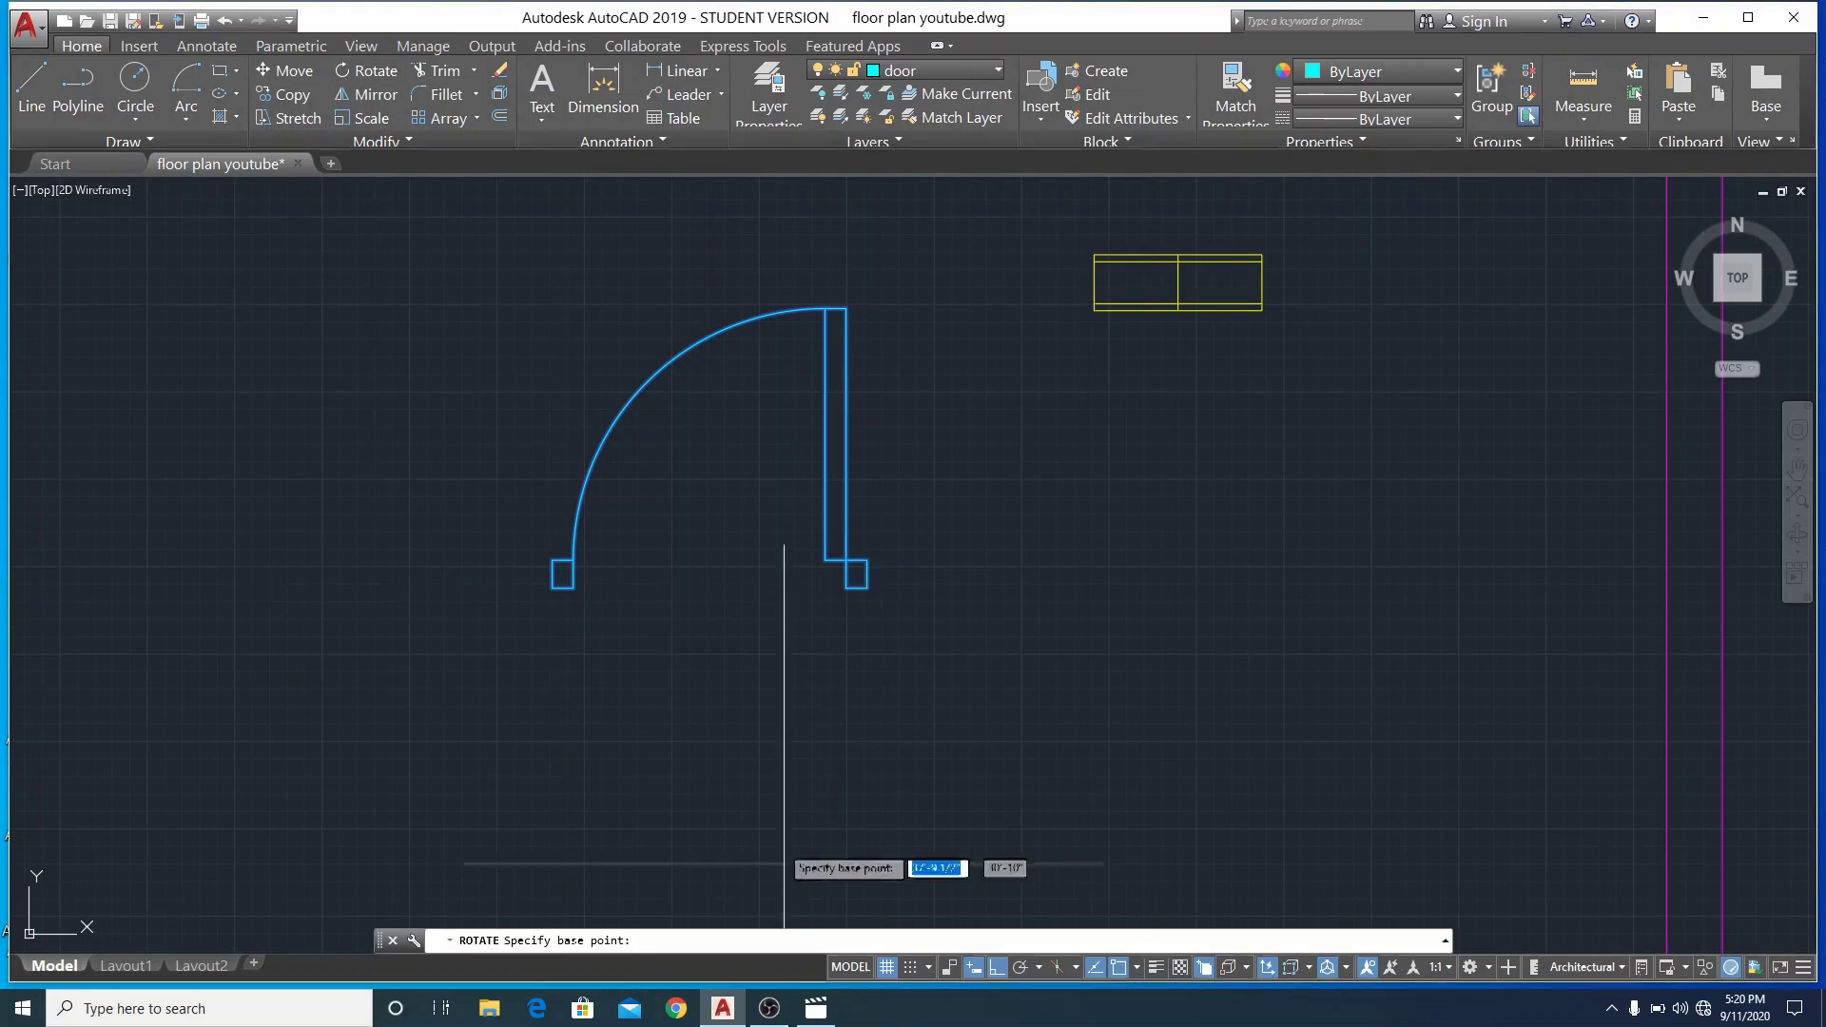
pyautogui.click(866, 588)
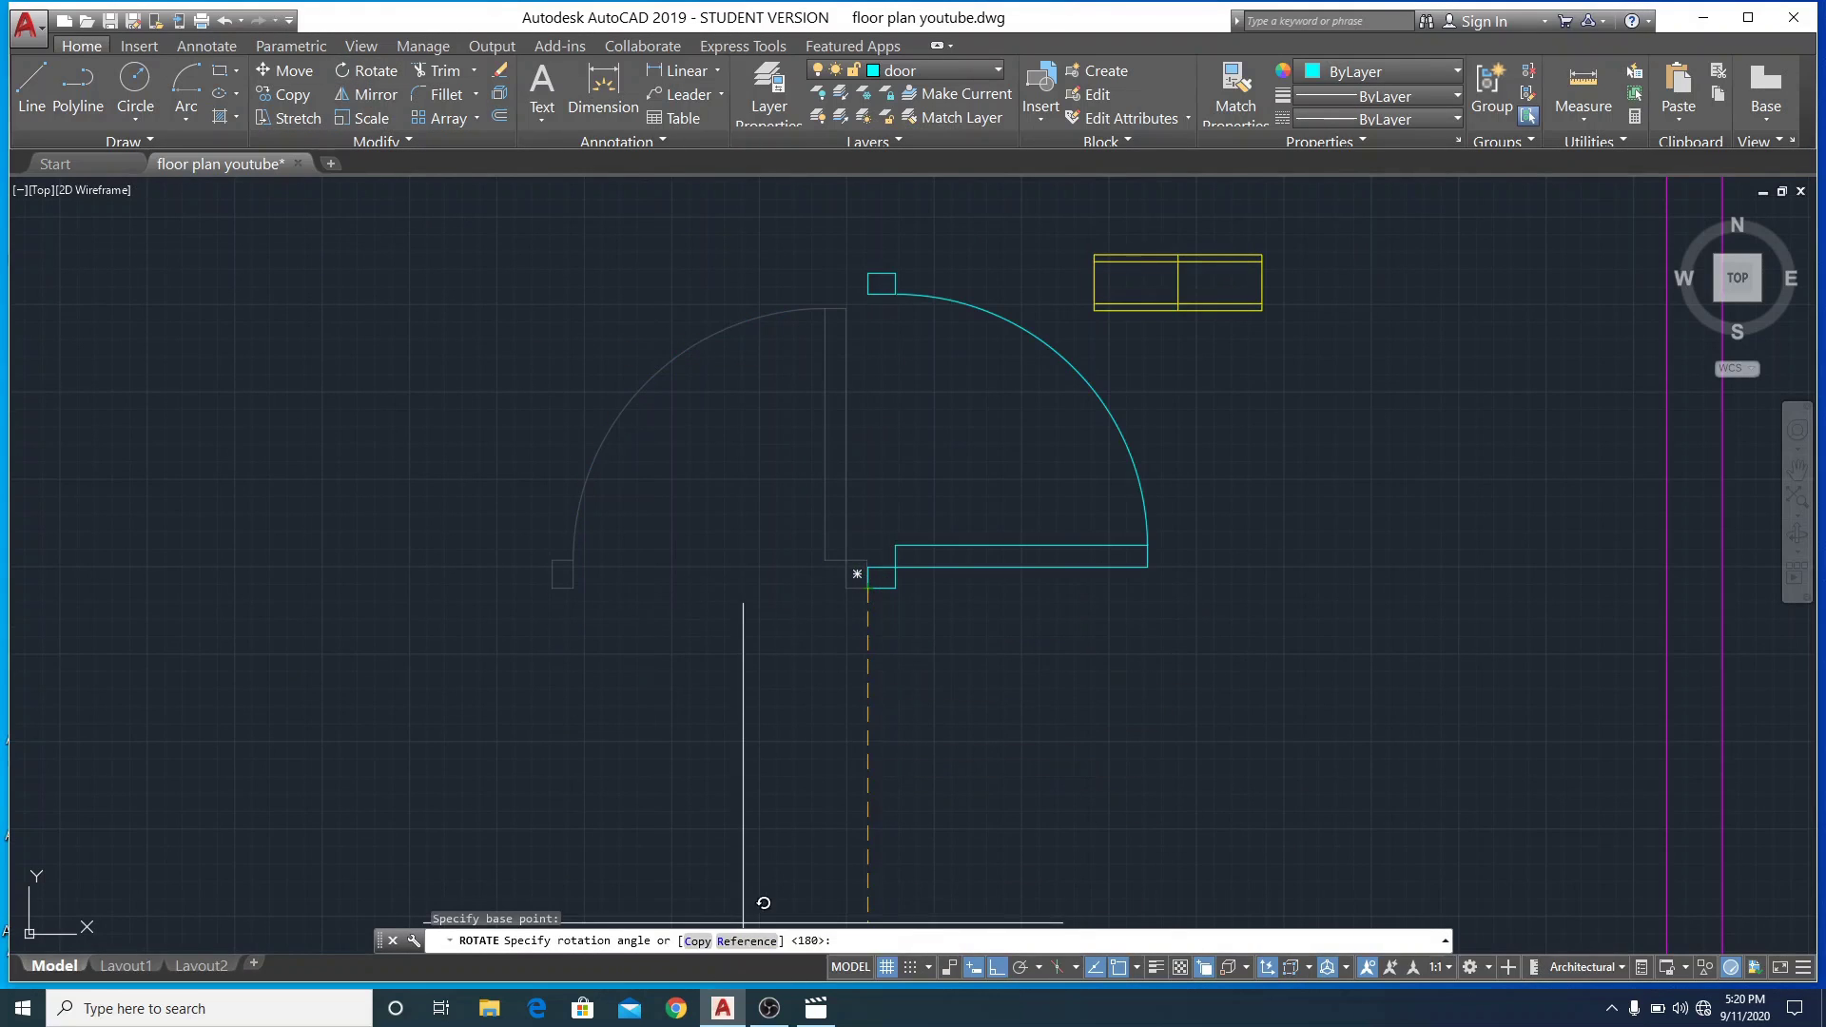
pyautogui.click(698, 942)
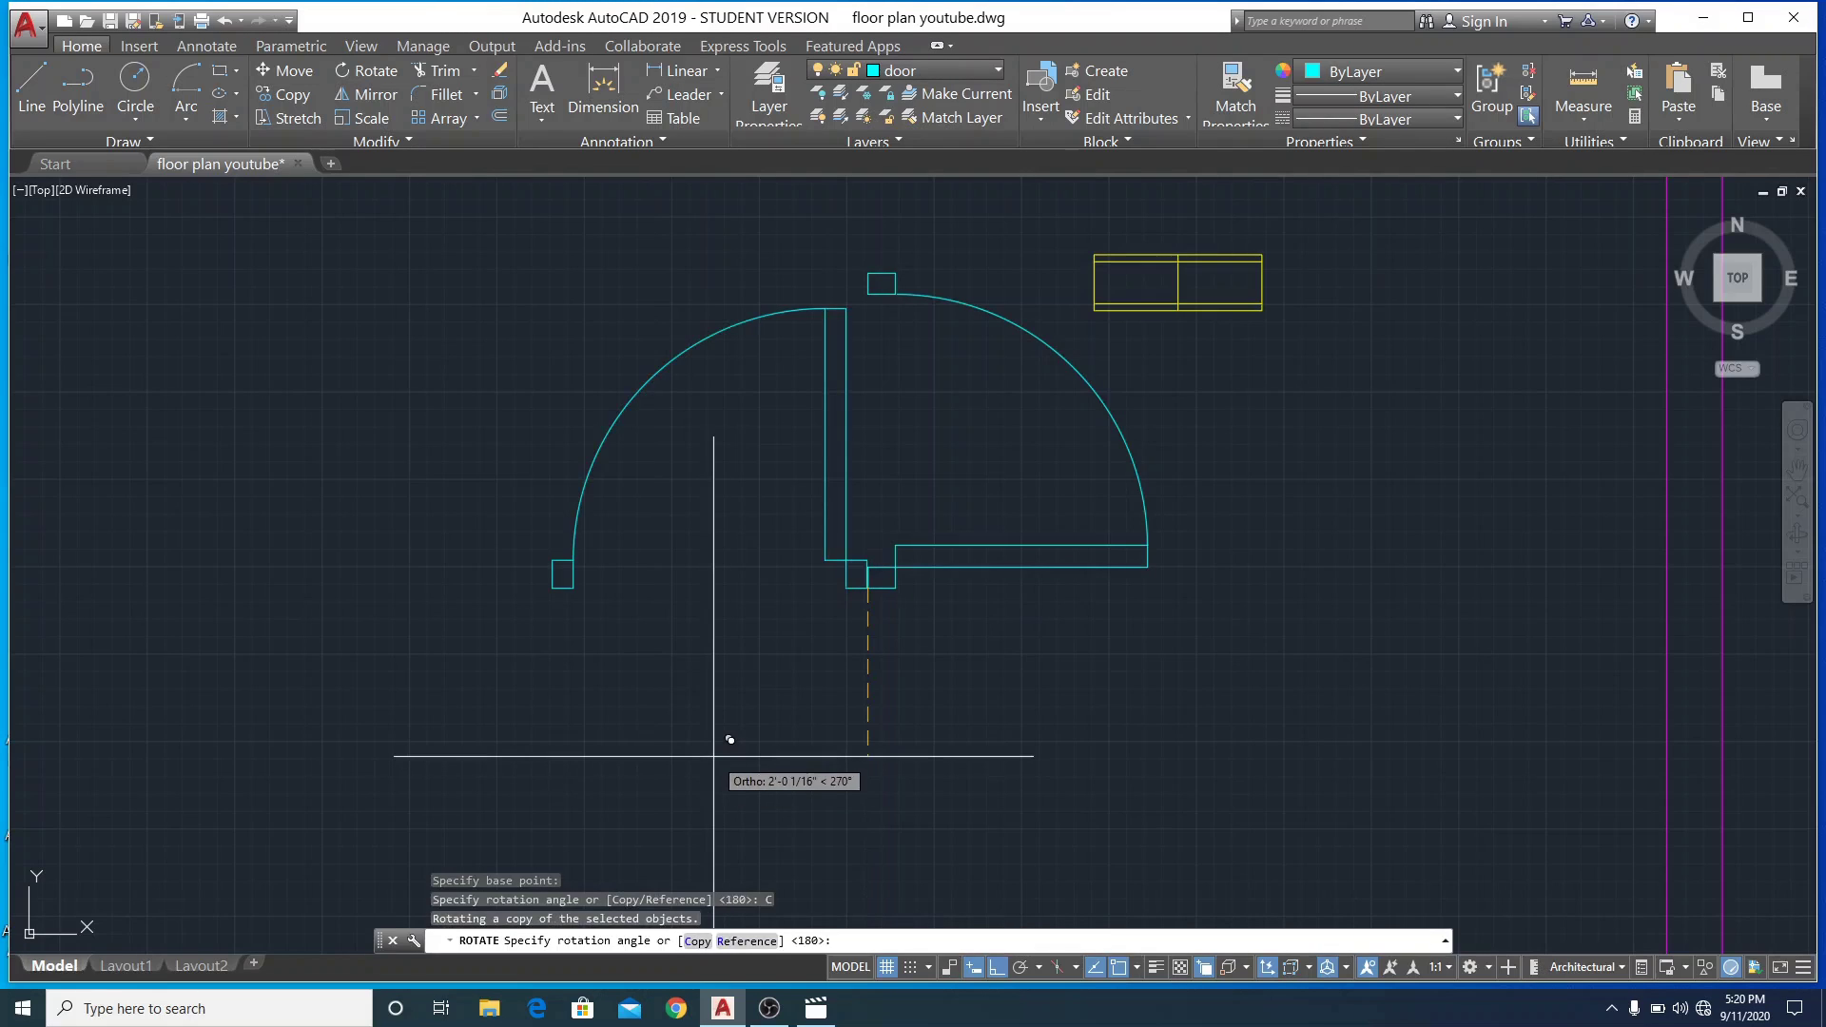
pyautogui.click(958, 585)
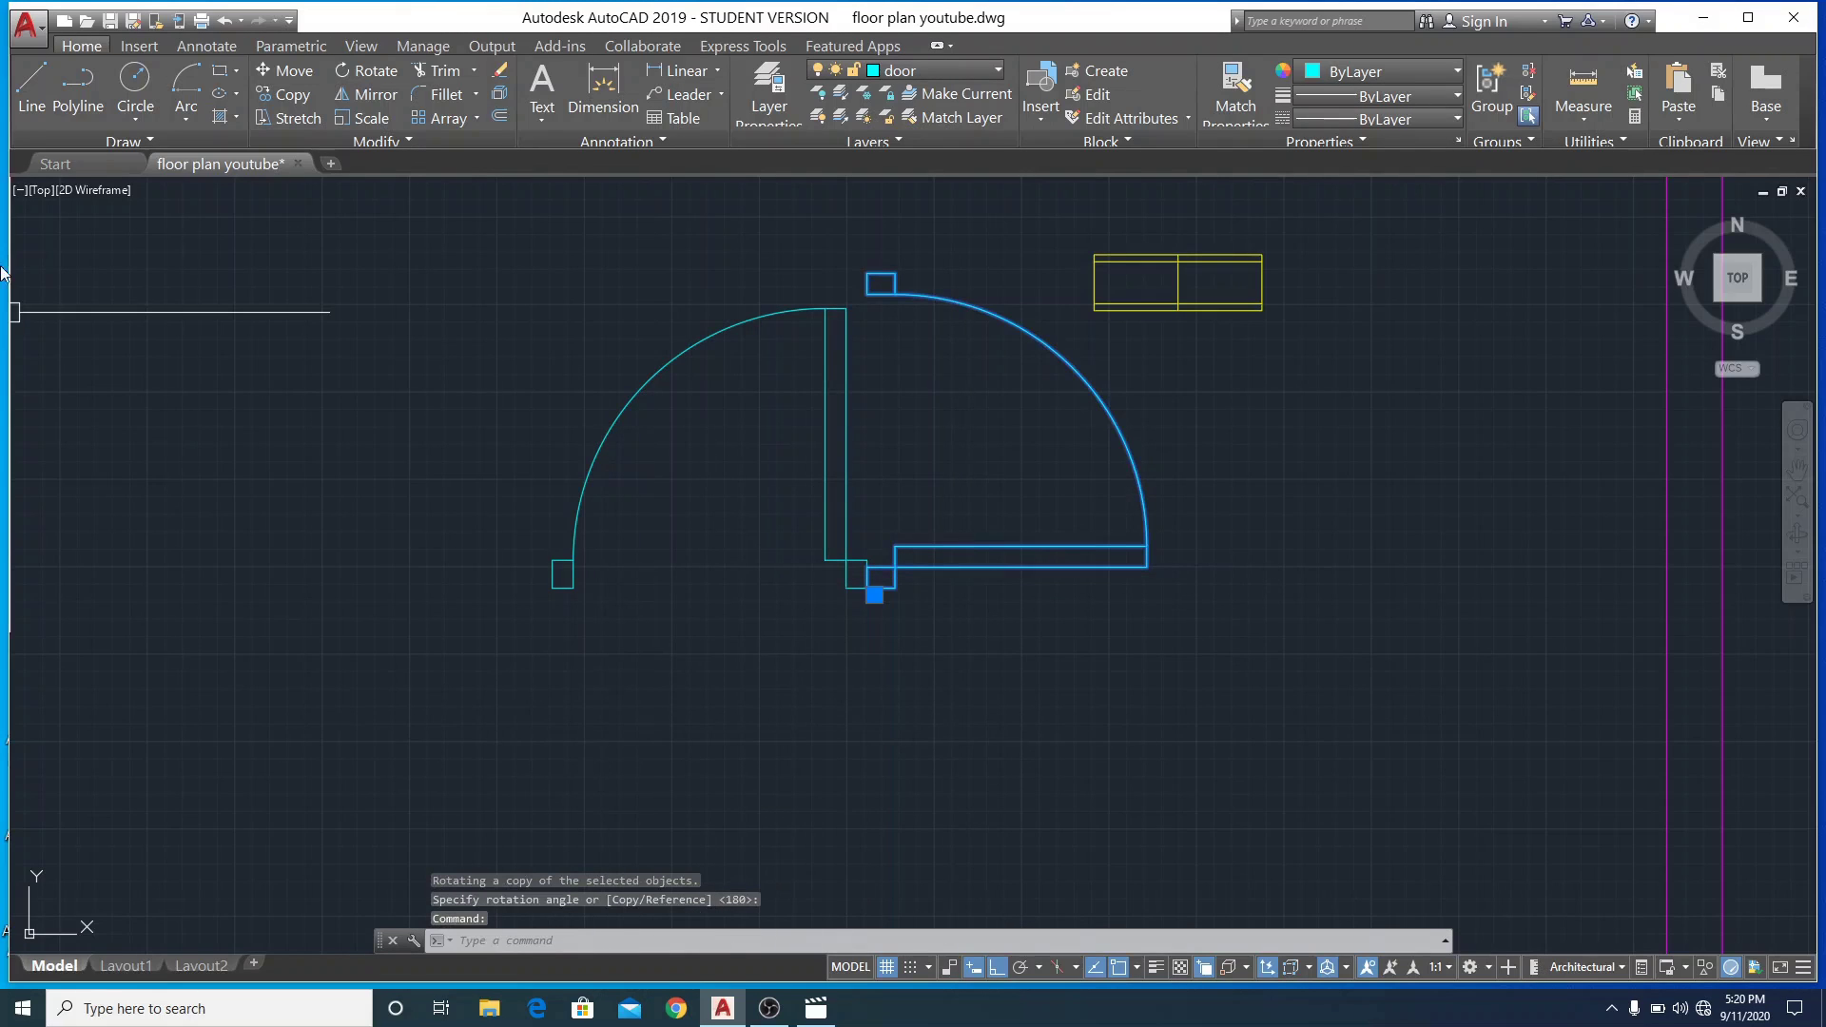
# Rotate a copy of the door with the horizontal leaf by 180 degrees about the lower-right corner of its hinge-side jamb
pyautogui.click(380, 72)
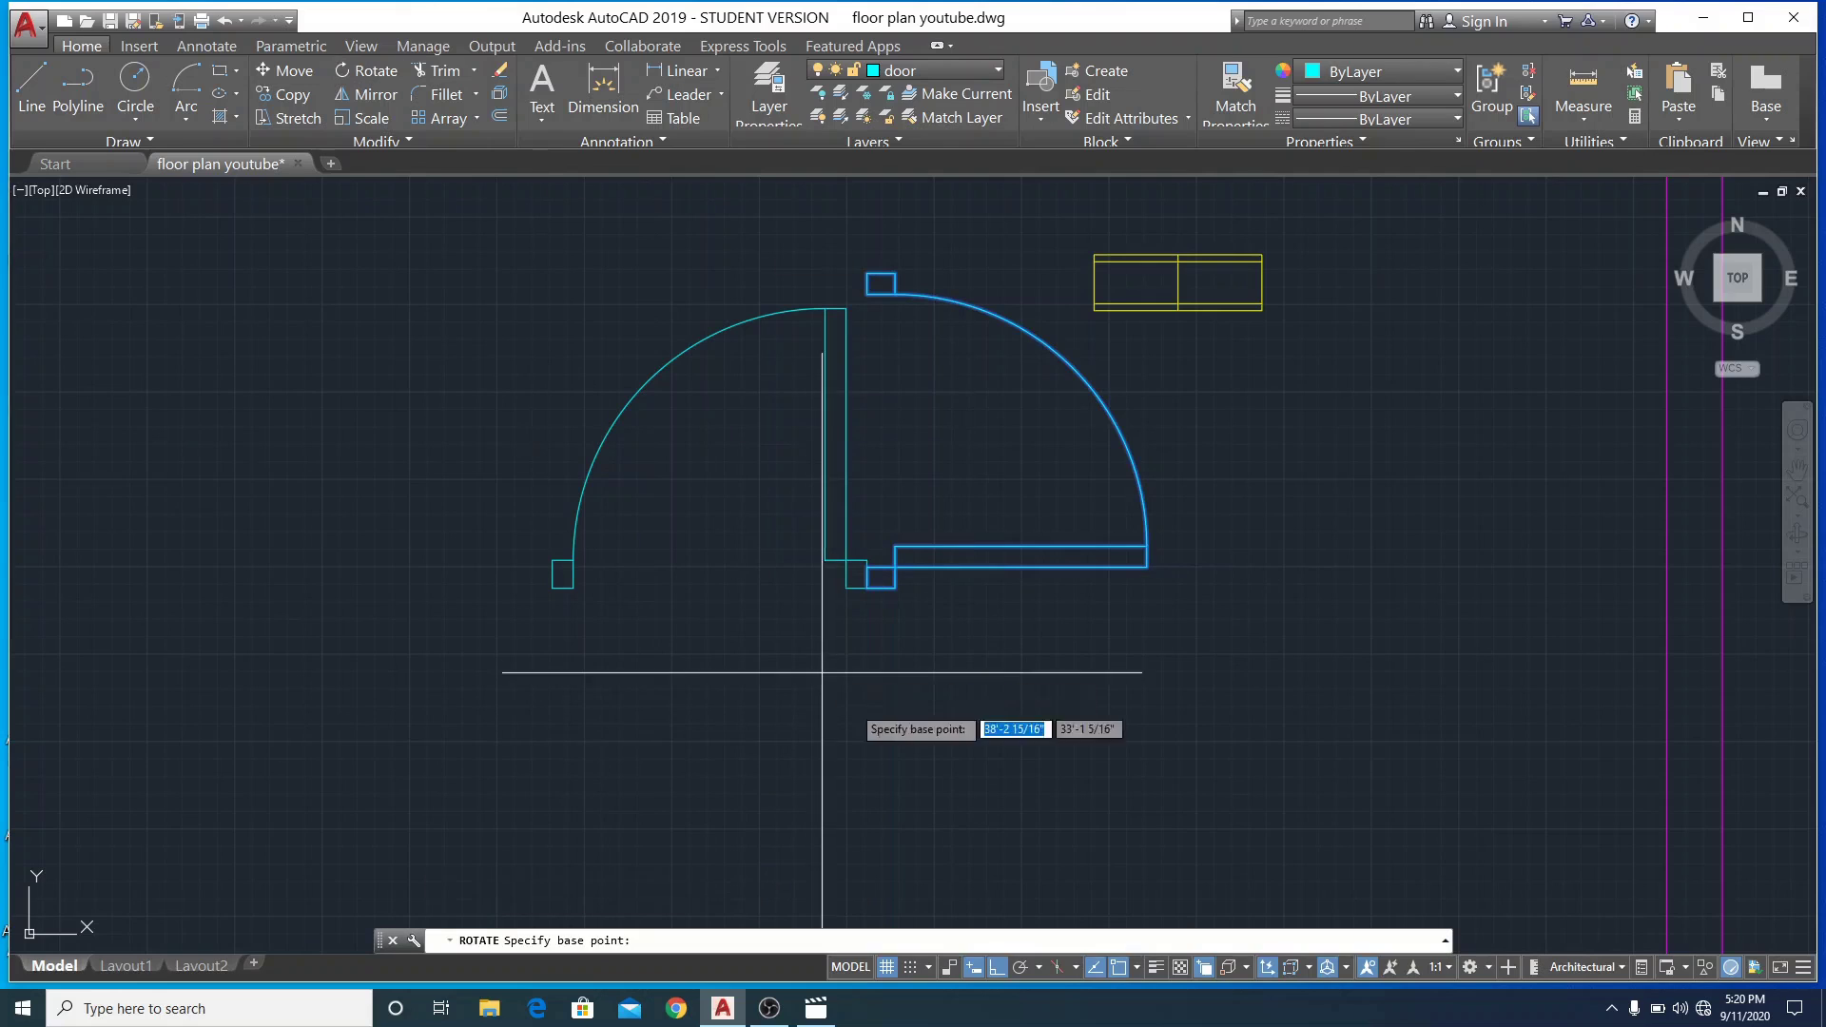
pyautogui.click(895, 587)
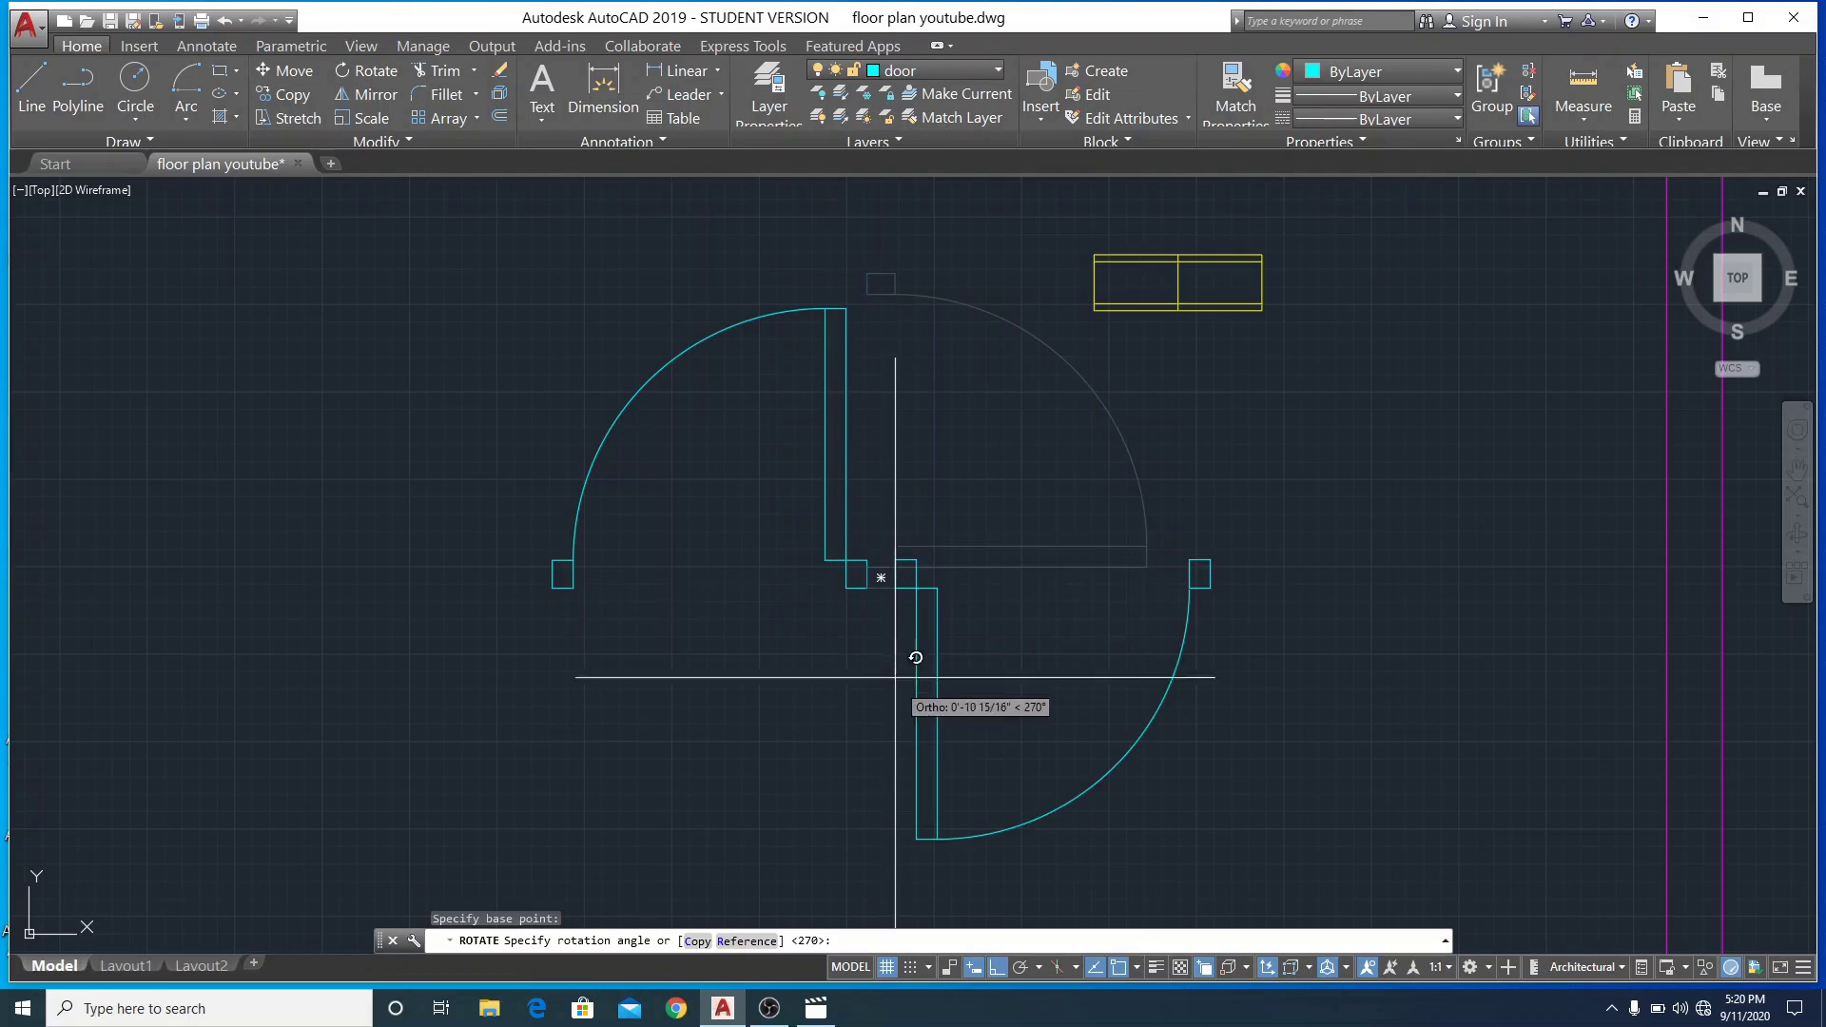
pyautogui.click(692, 949)
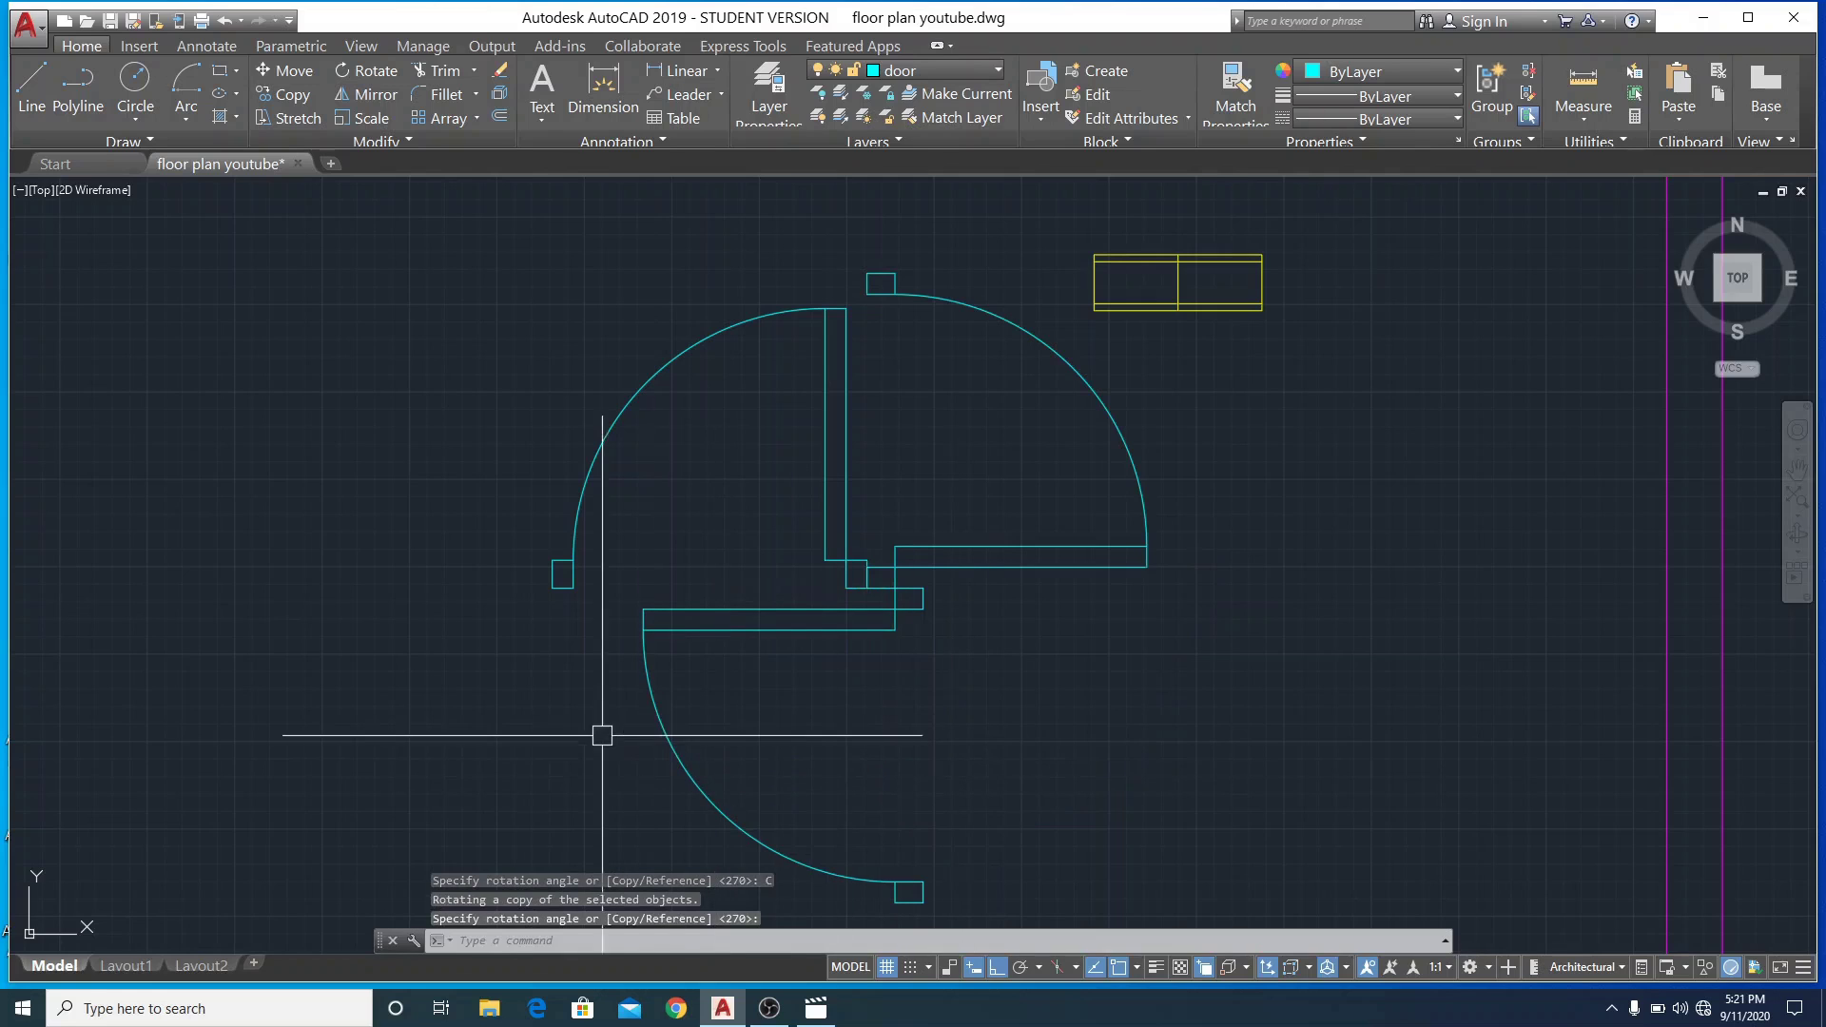
# Rotate a copy of the upper-right door 90 degrees clockwise about its hinge-side jamb's lower-left corner, so its leaf points down
pyautogui.click(364, 73)
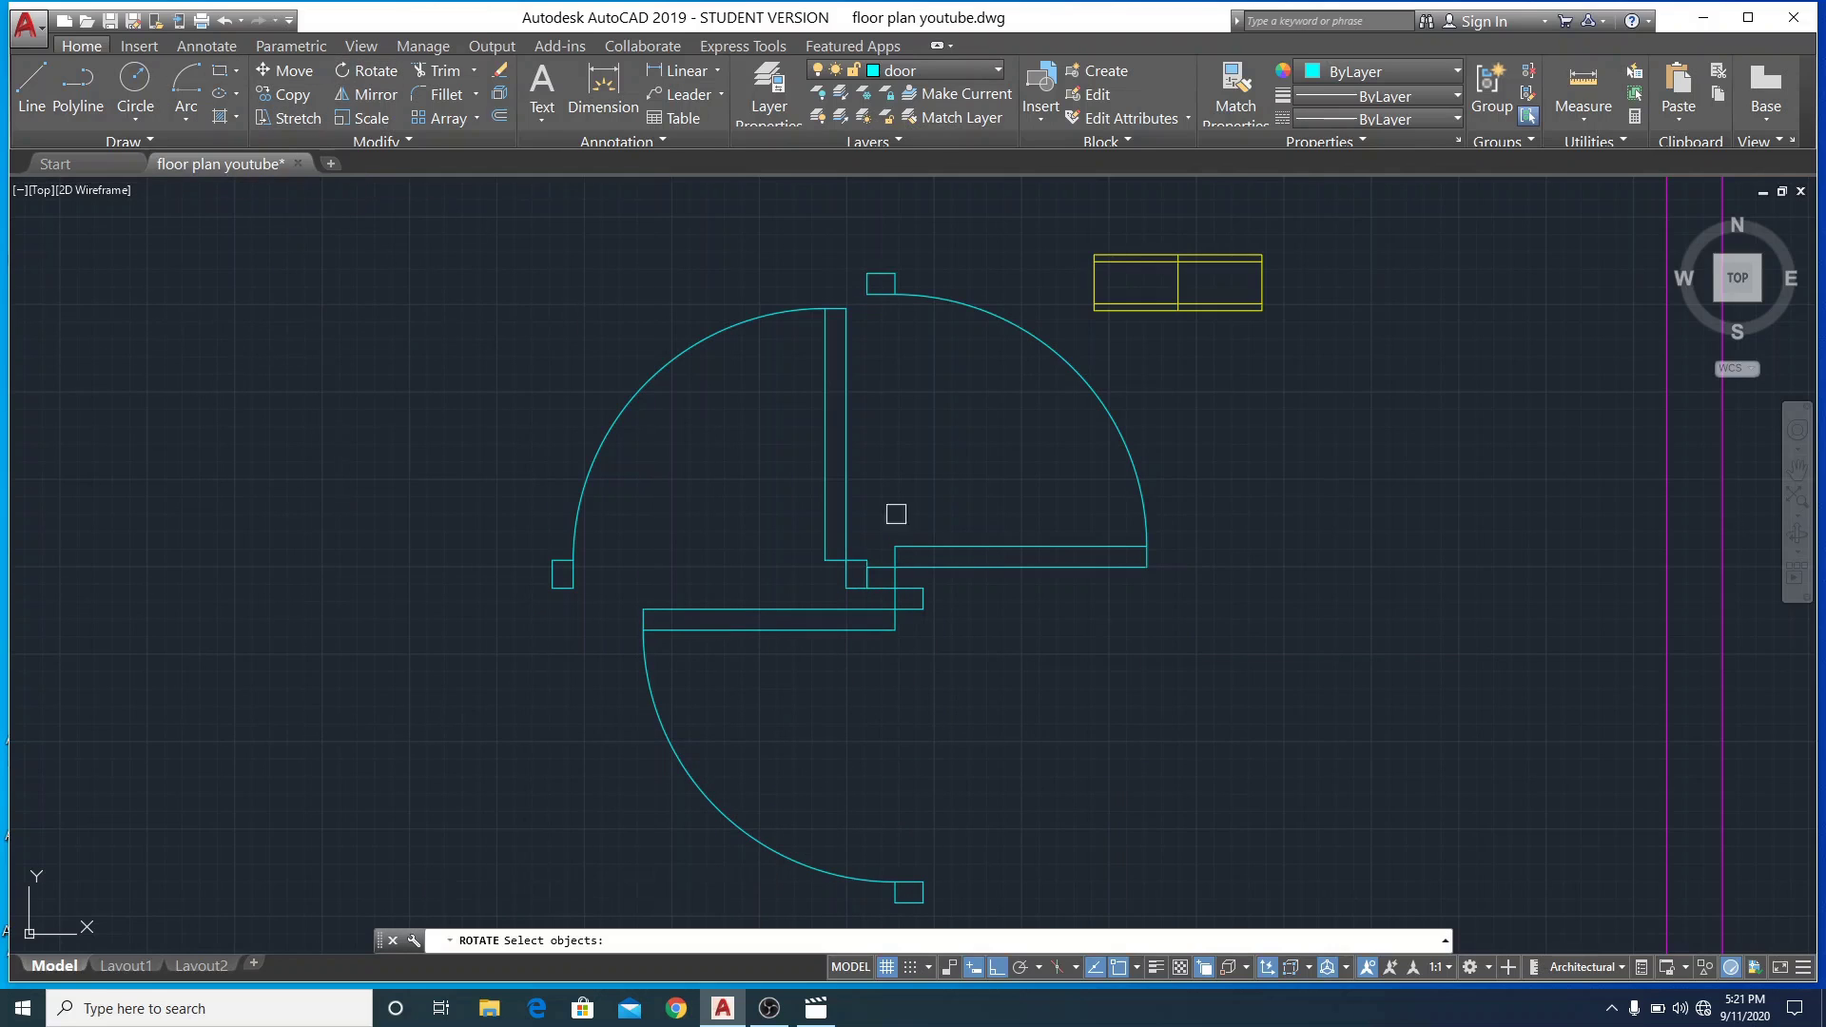
pyautogui.click(1093, 566)
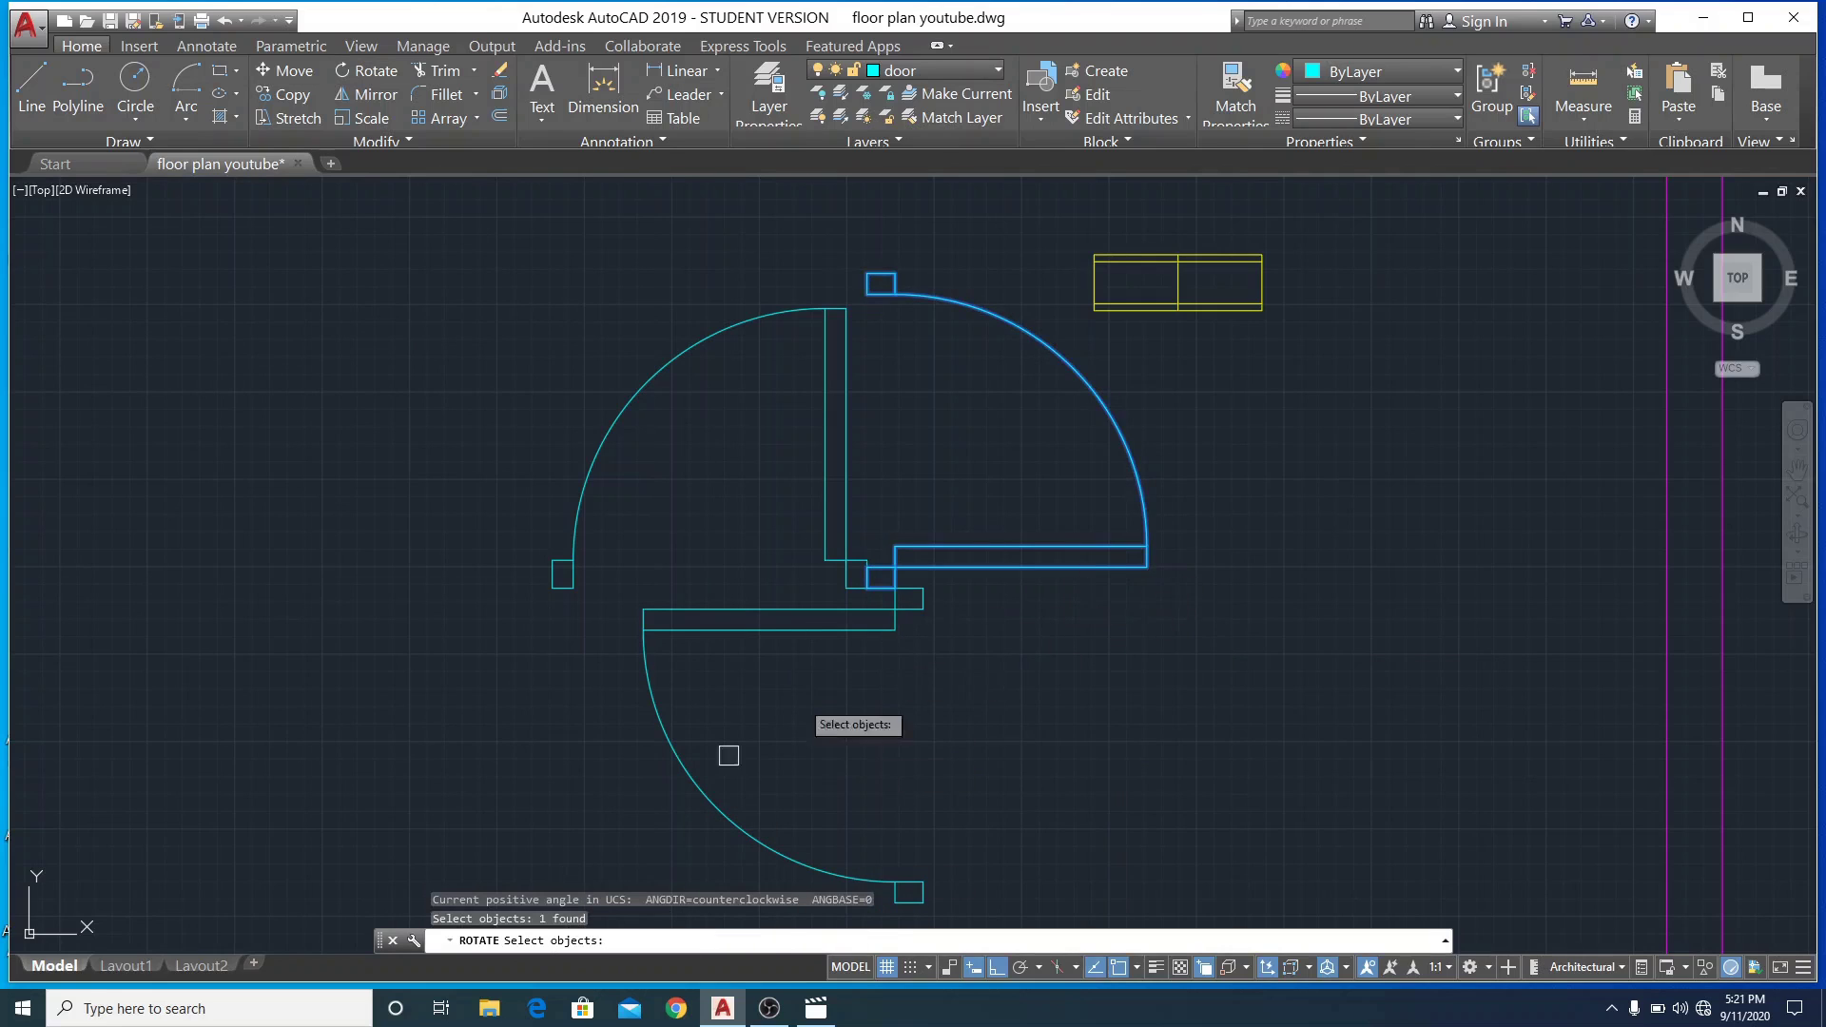
pyautogui.press('Return')
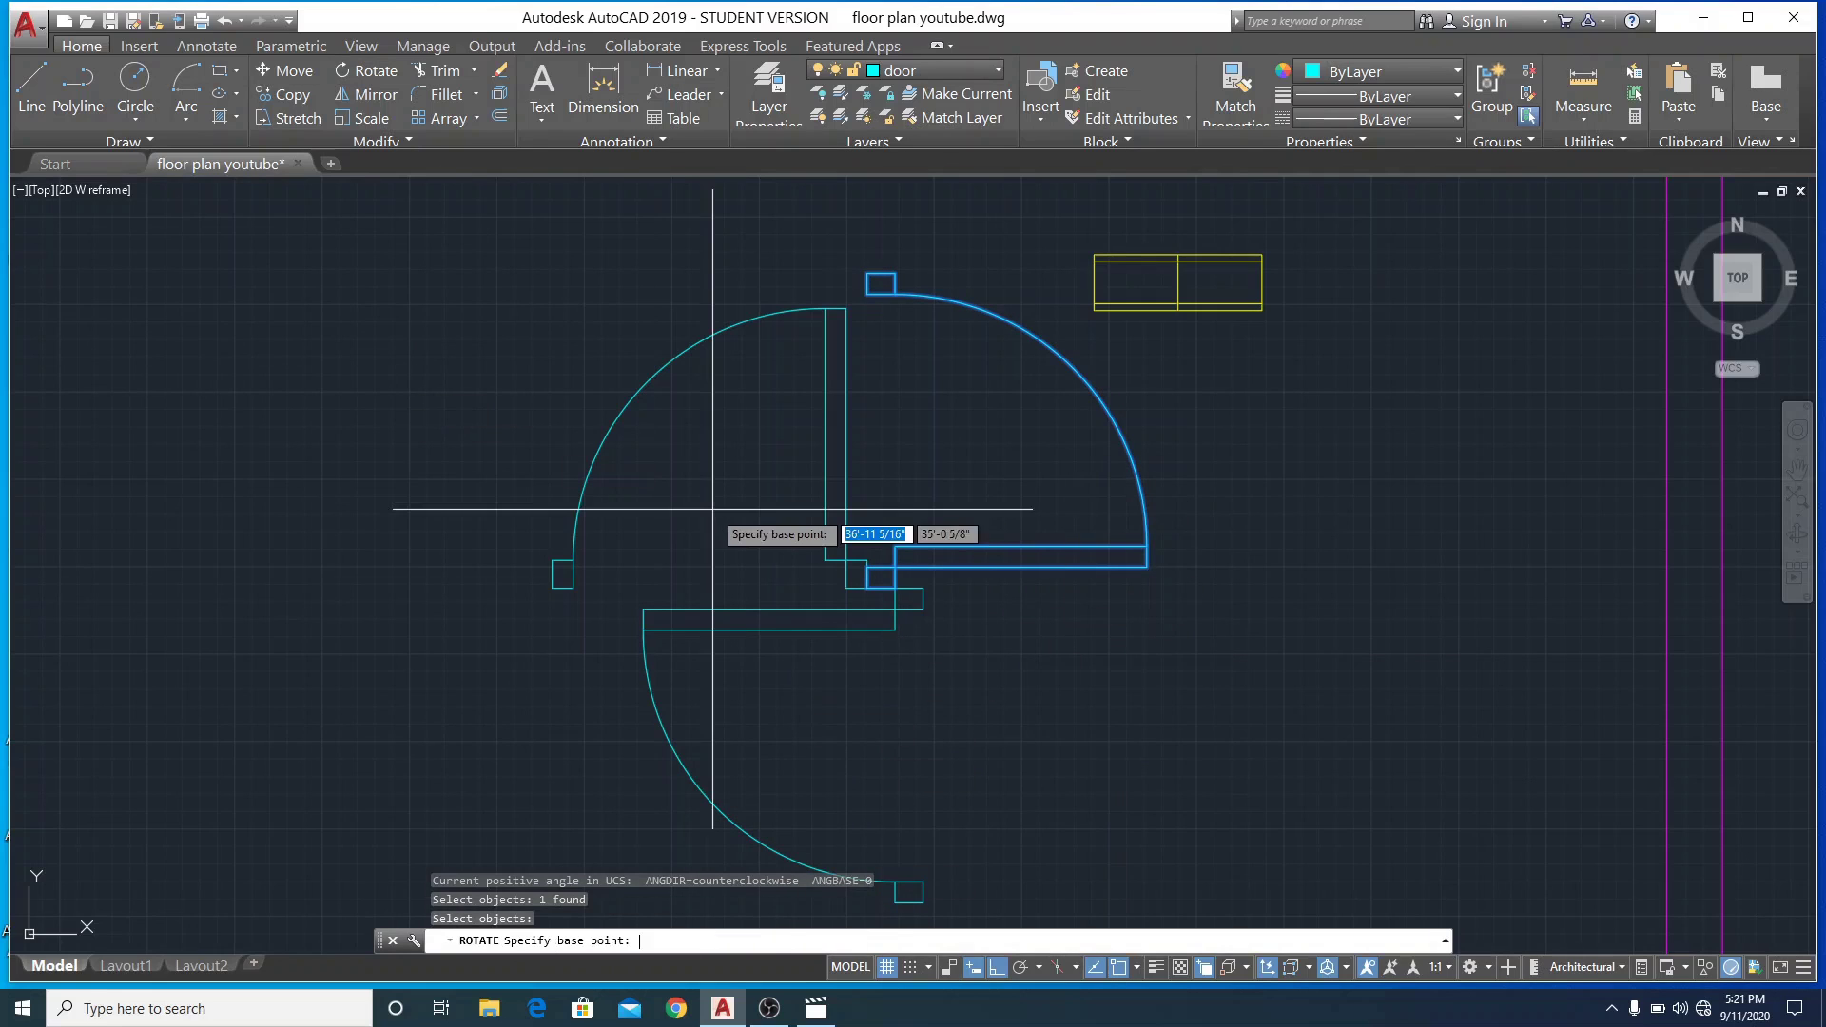
pyautogui.click(867, 587)
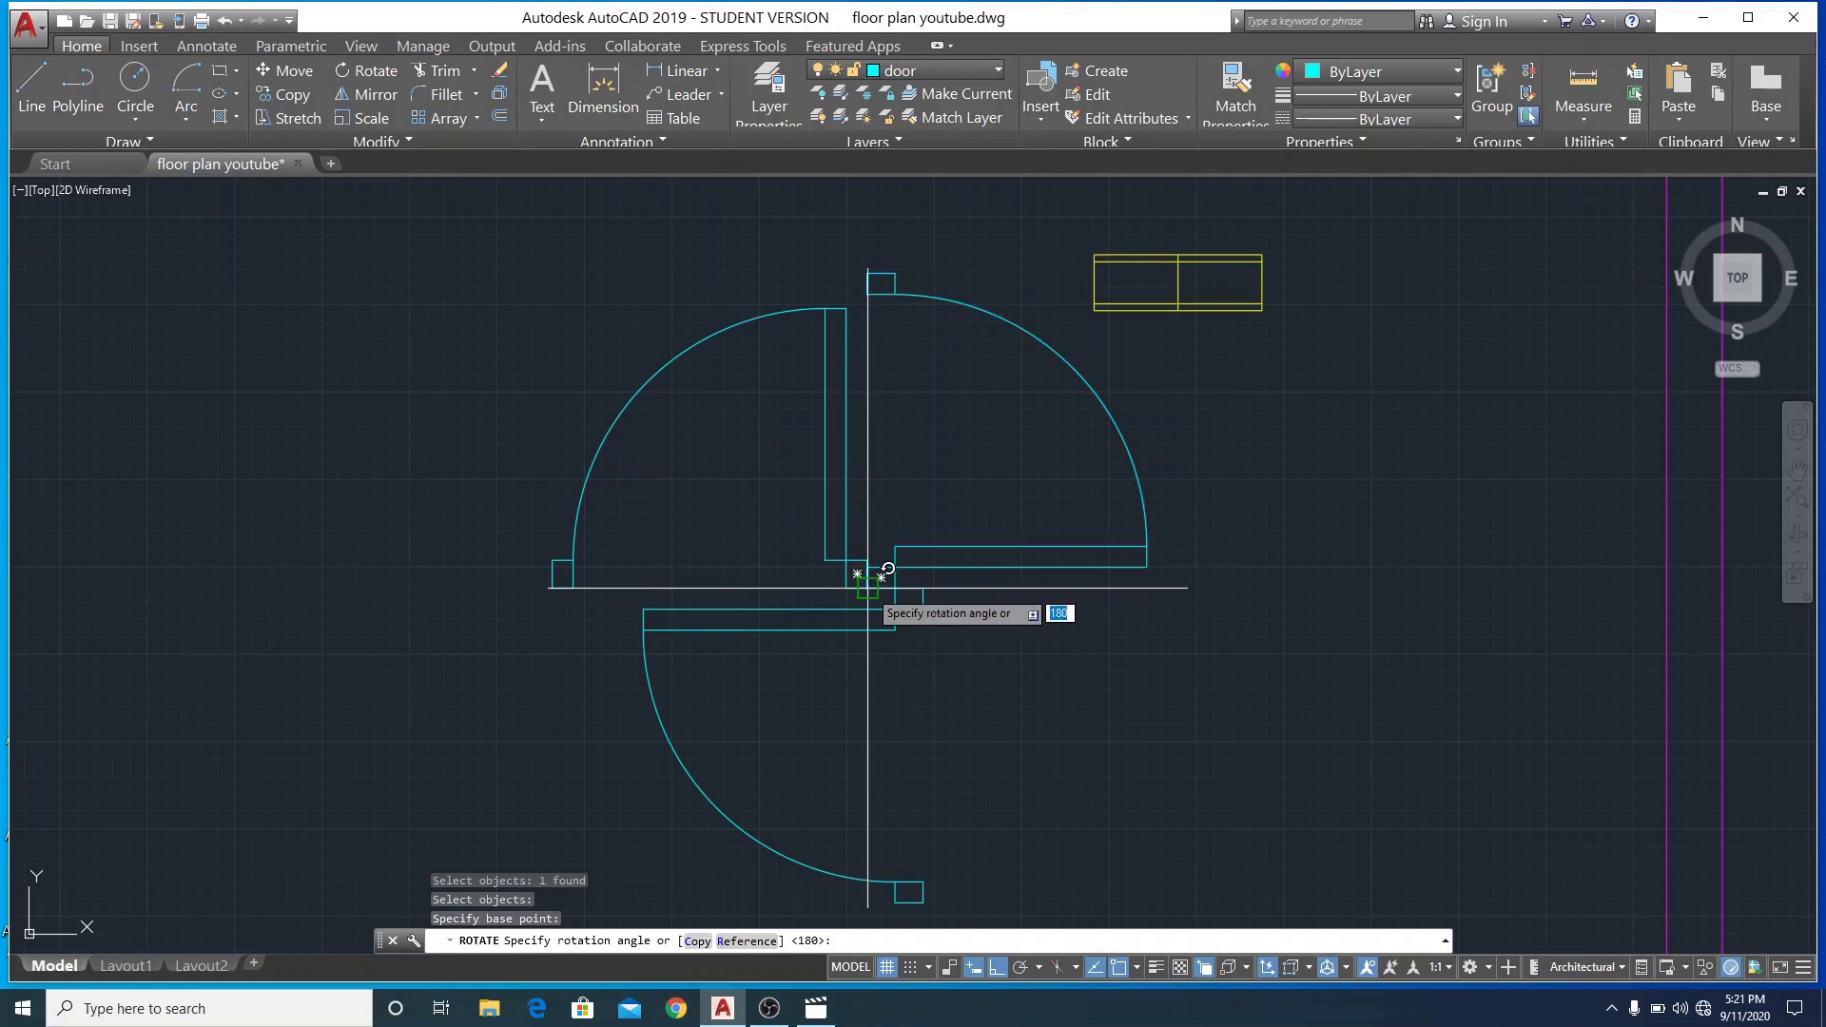
pyautogui.click(696, 941)
pyautogui.click(795, 855)
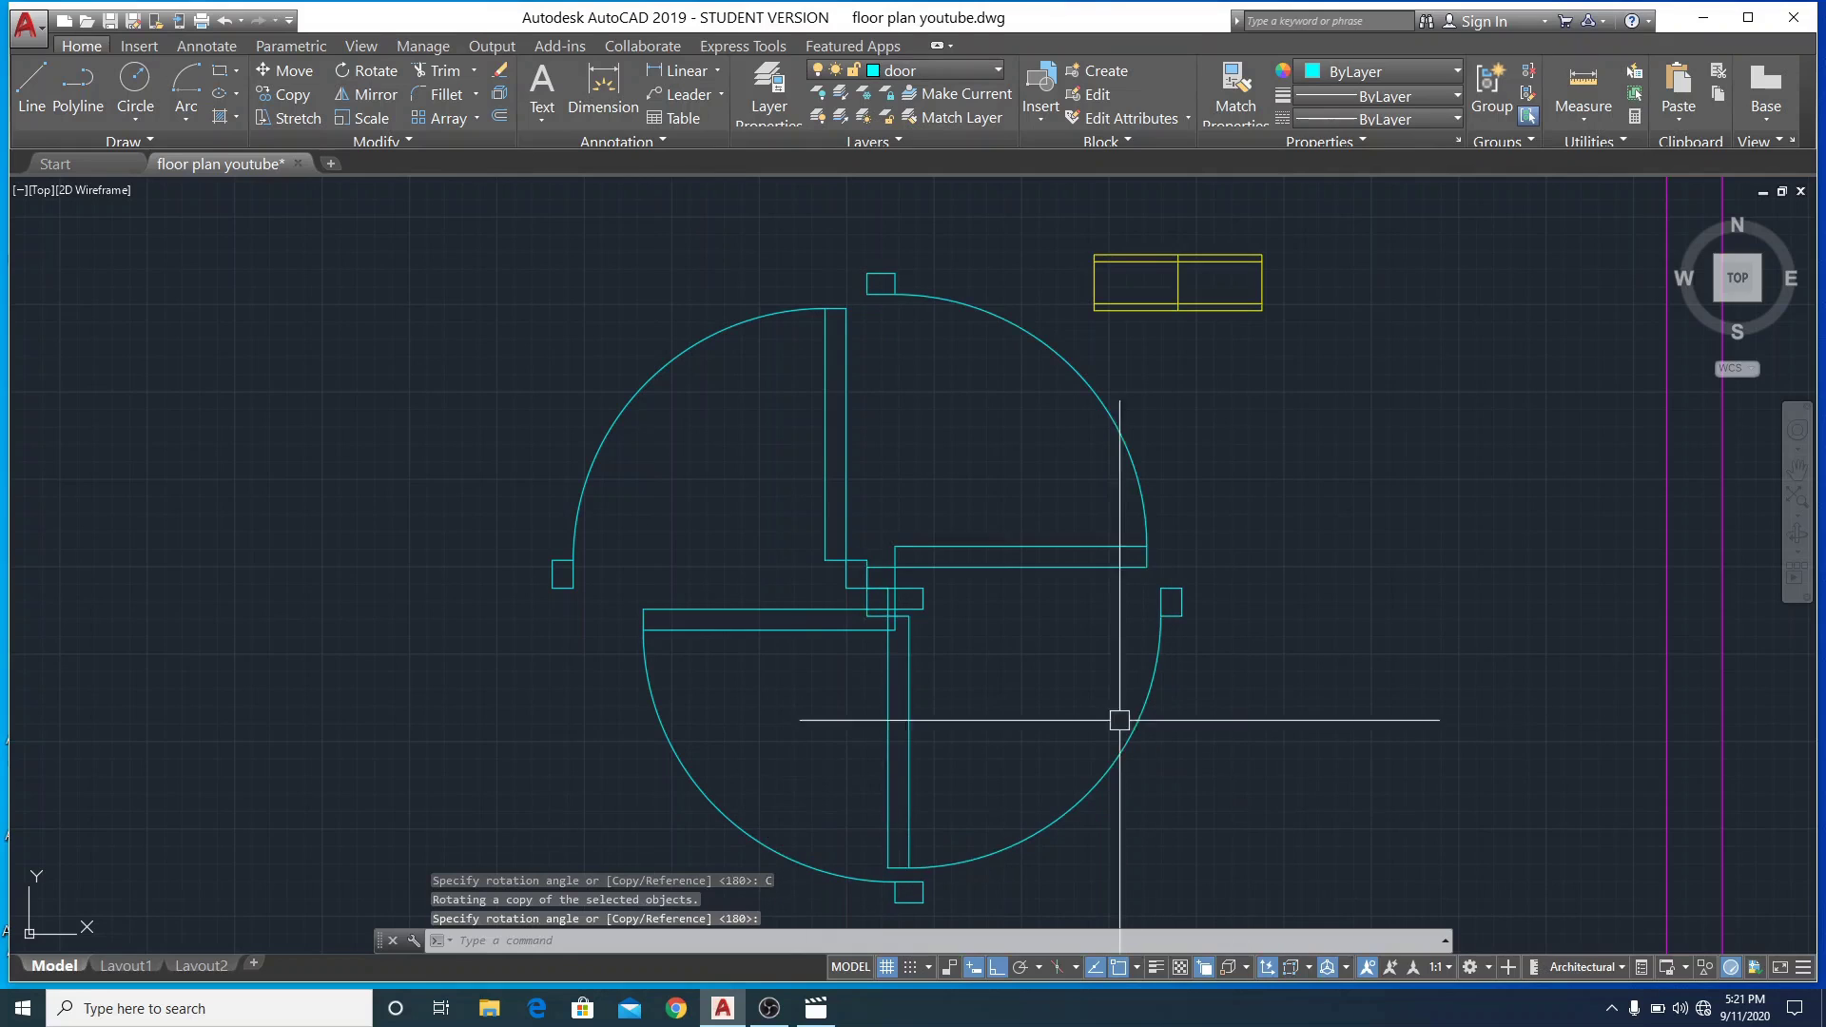
# Spread the overlapping doors apart, moving the lower-right one to the right, the lower-left one down and the upper-left one to the left
pyautogui.click(876, 754)
pyautogui.click(868, 603)
pyautogui.click(860, 595)
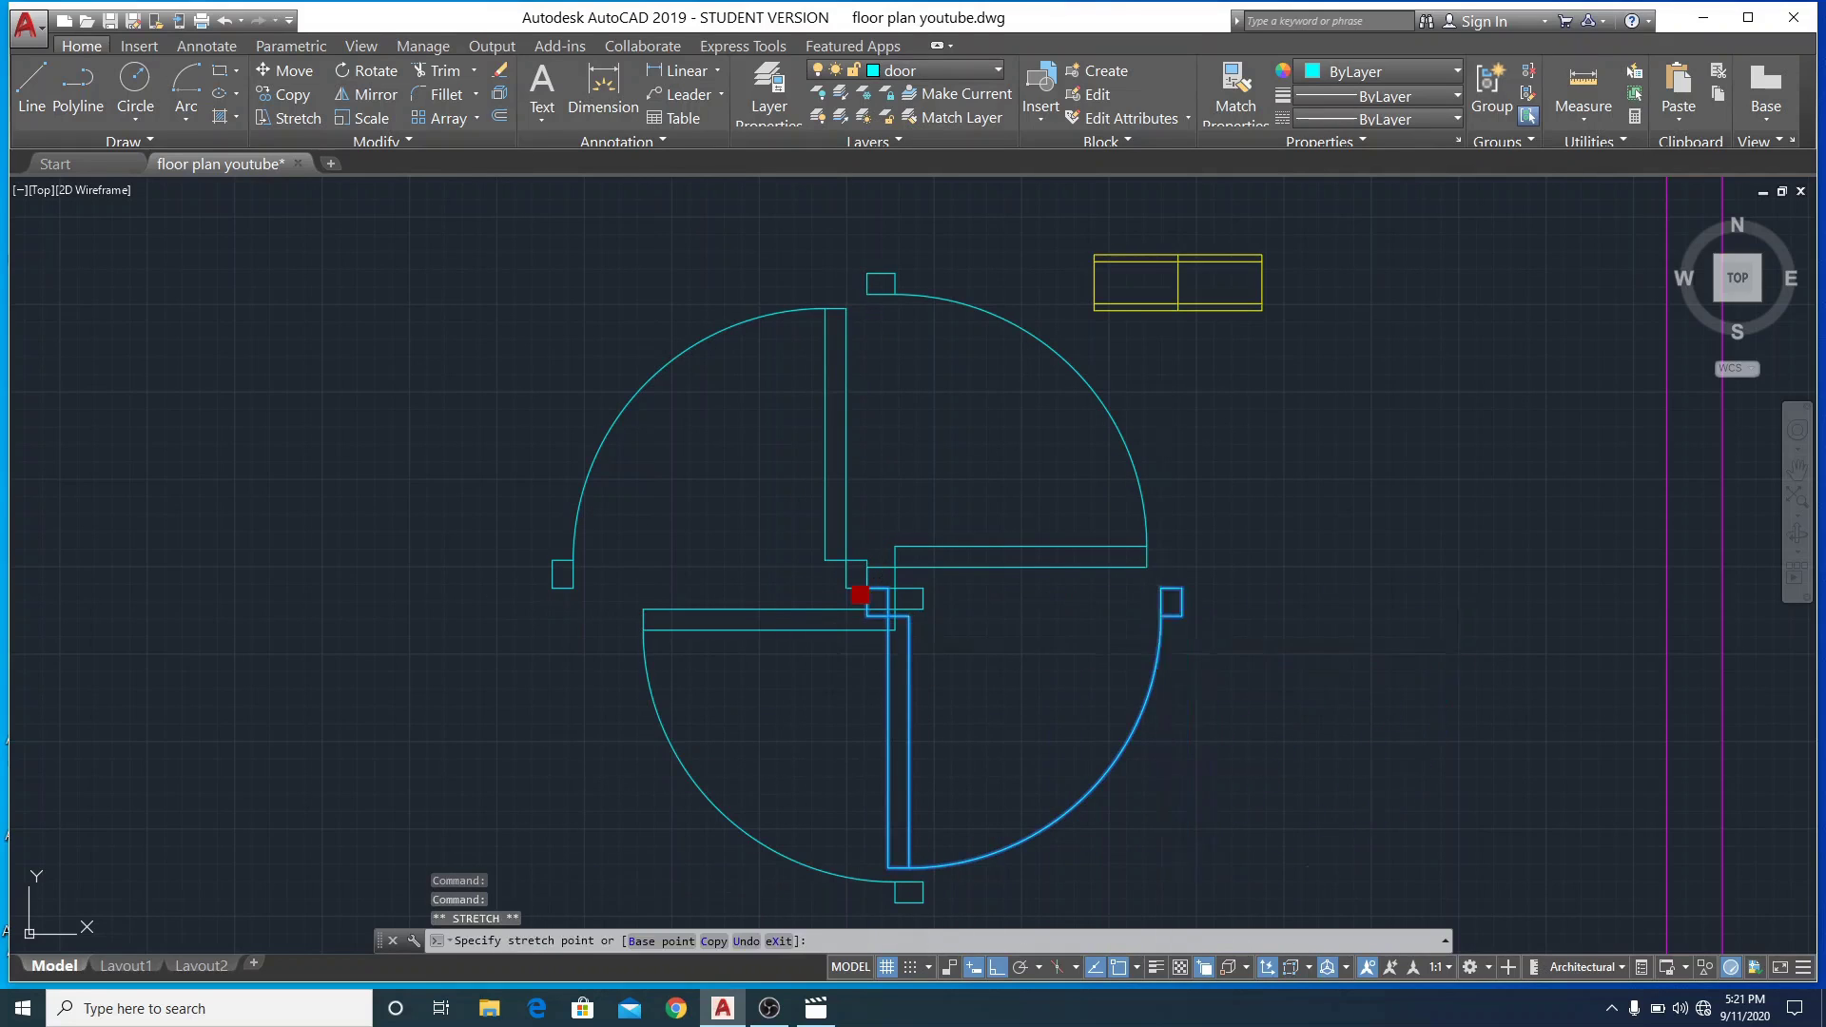
pyautogui.click(1160, 616)
pyautogui.click(877, 626)
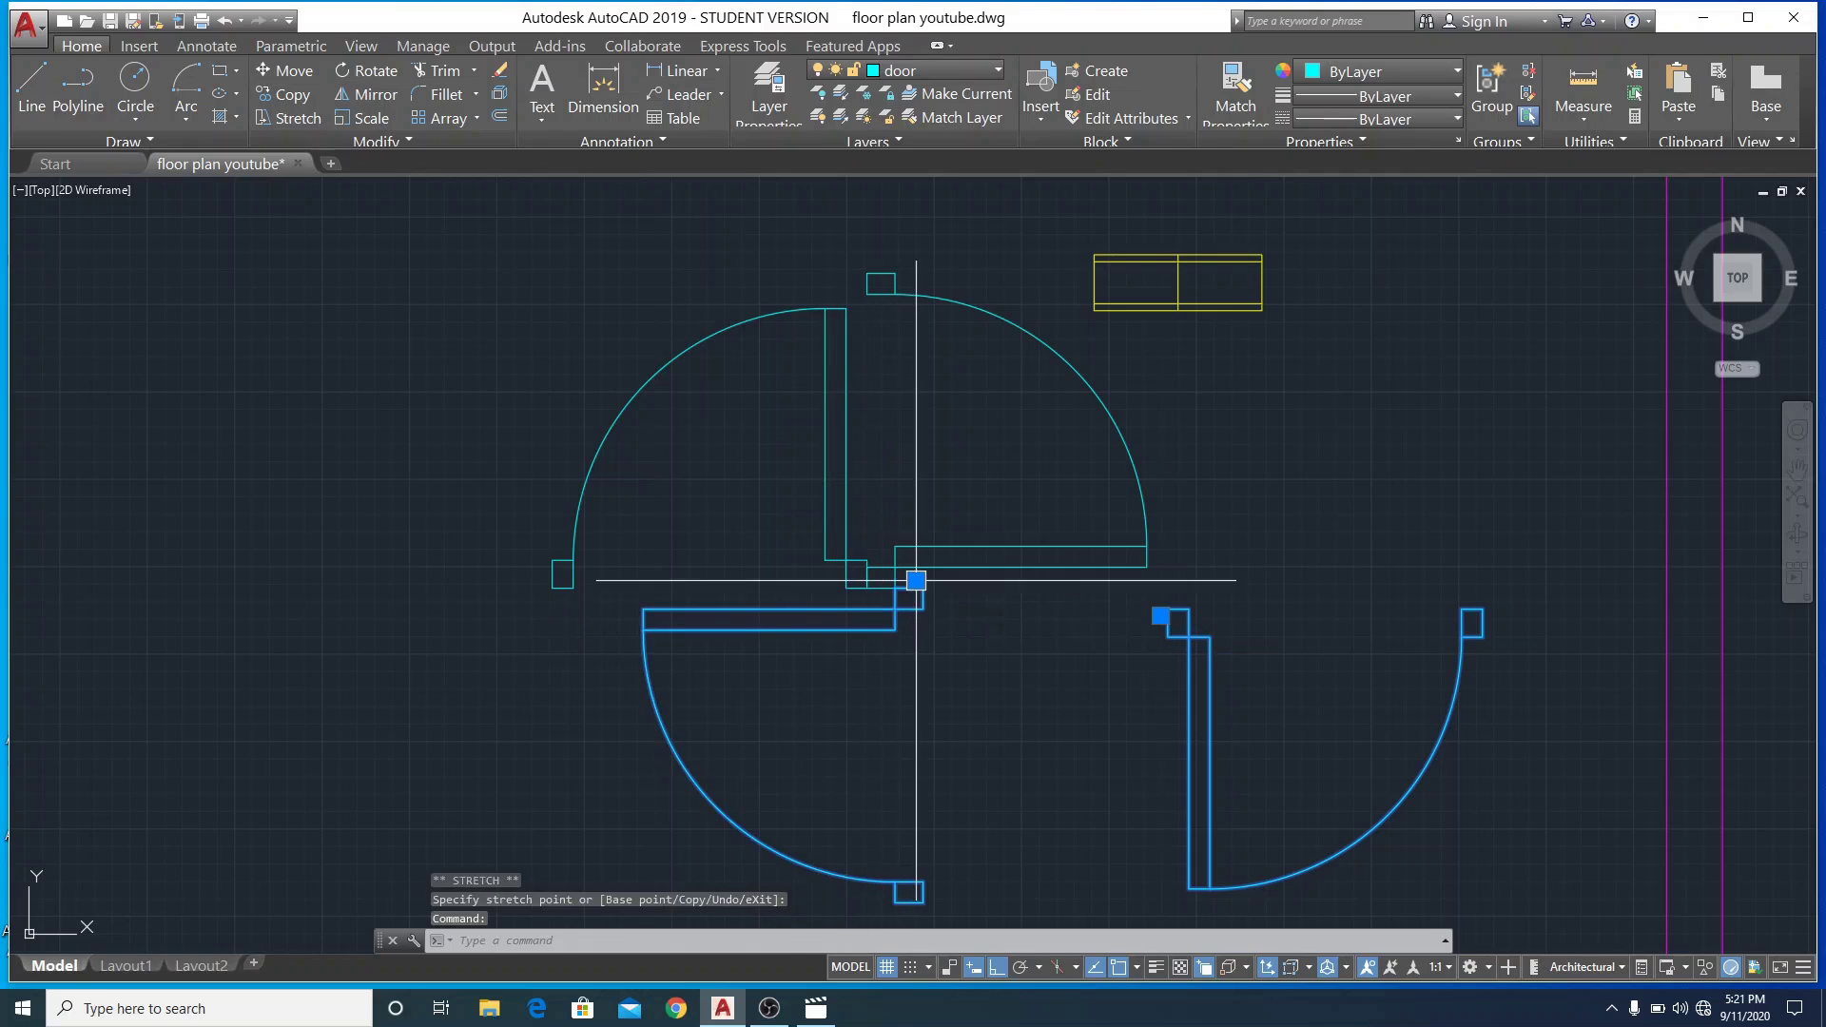
pyautogui.click(914, 580)
pyautogui.click(933, 766)
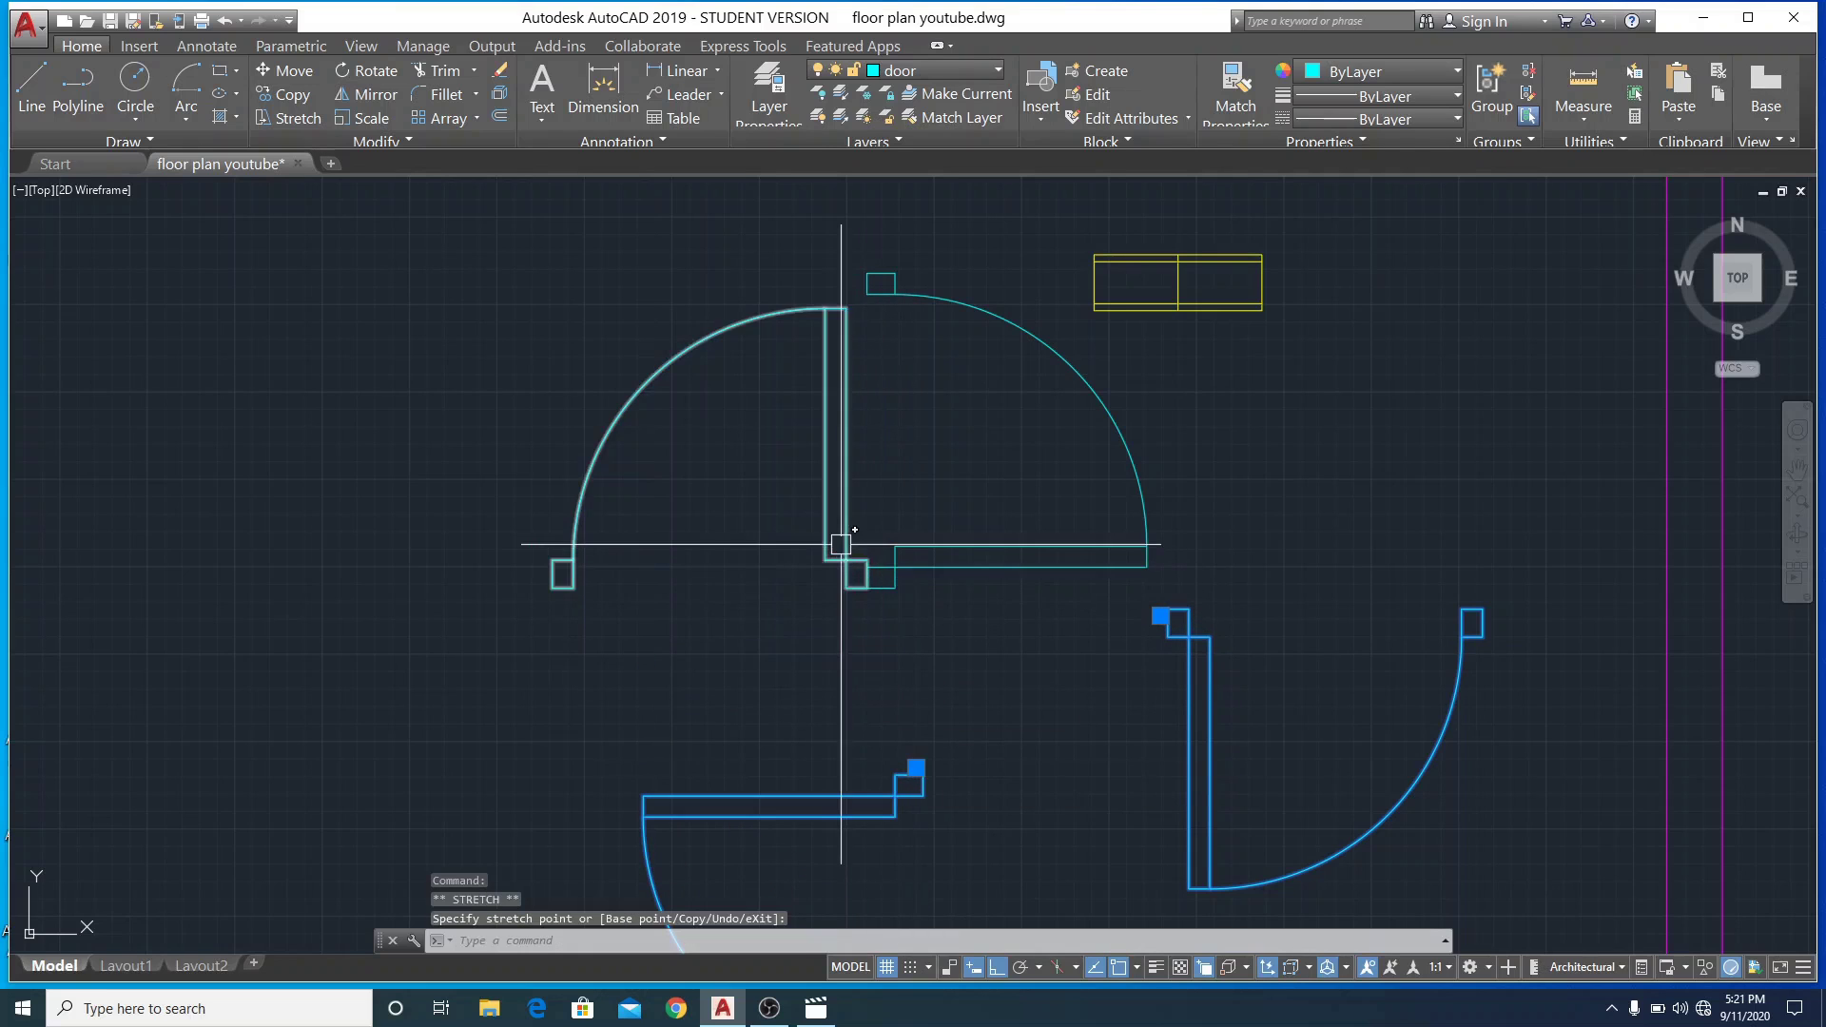
pyautogui.click(874, 580)
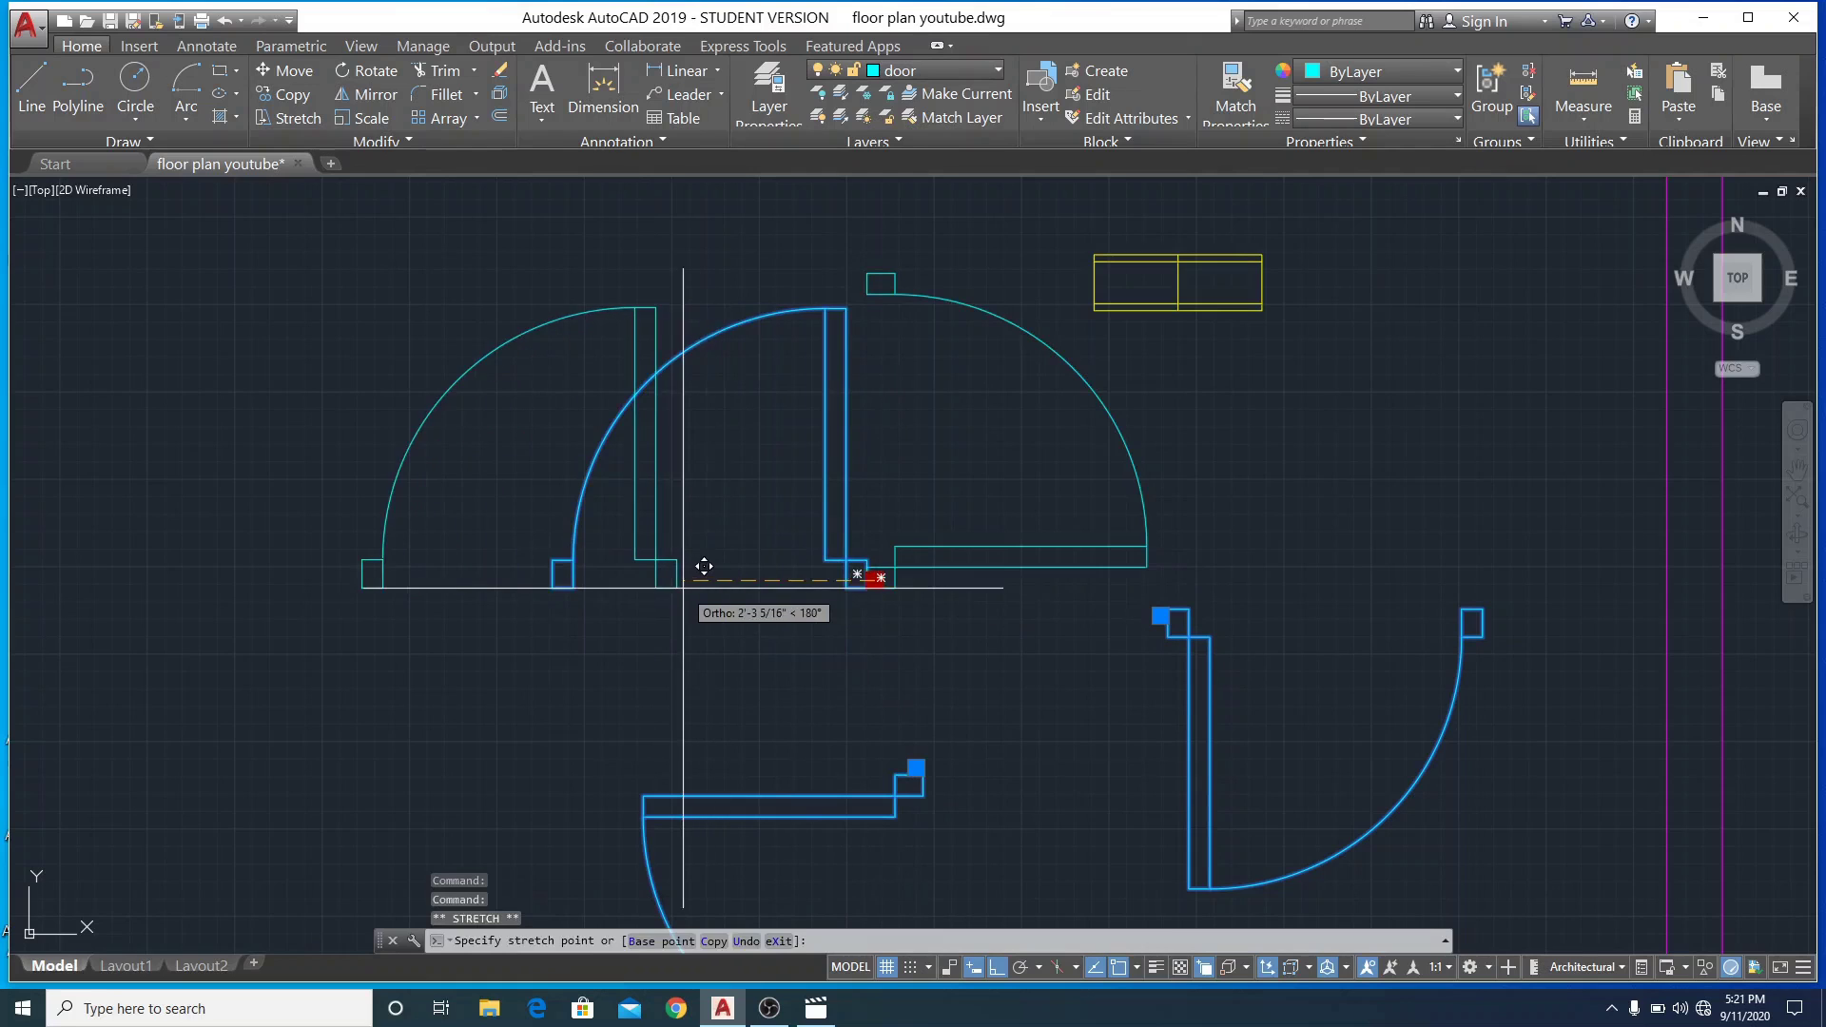
pyautogui.scroll(-4, 815, 701)
pyautogui.scroll(-2, 630, 588)
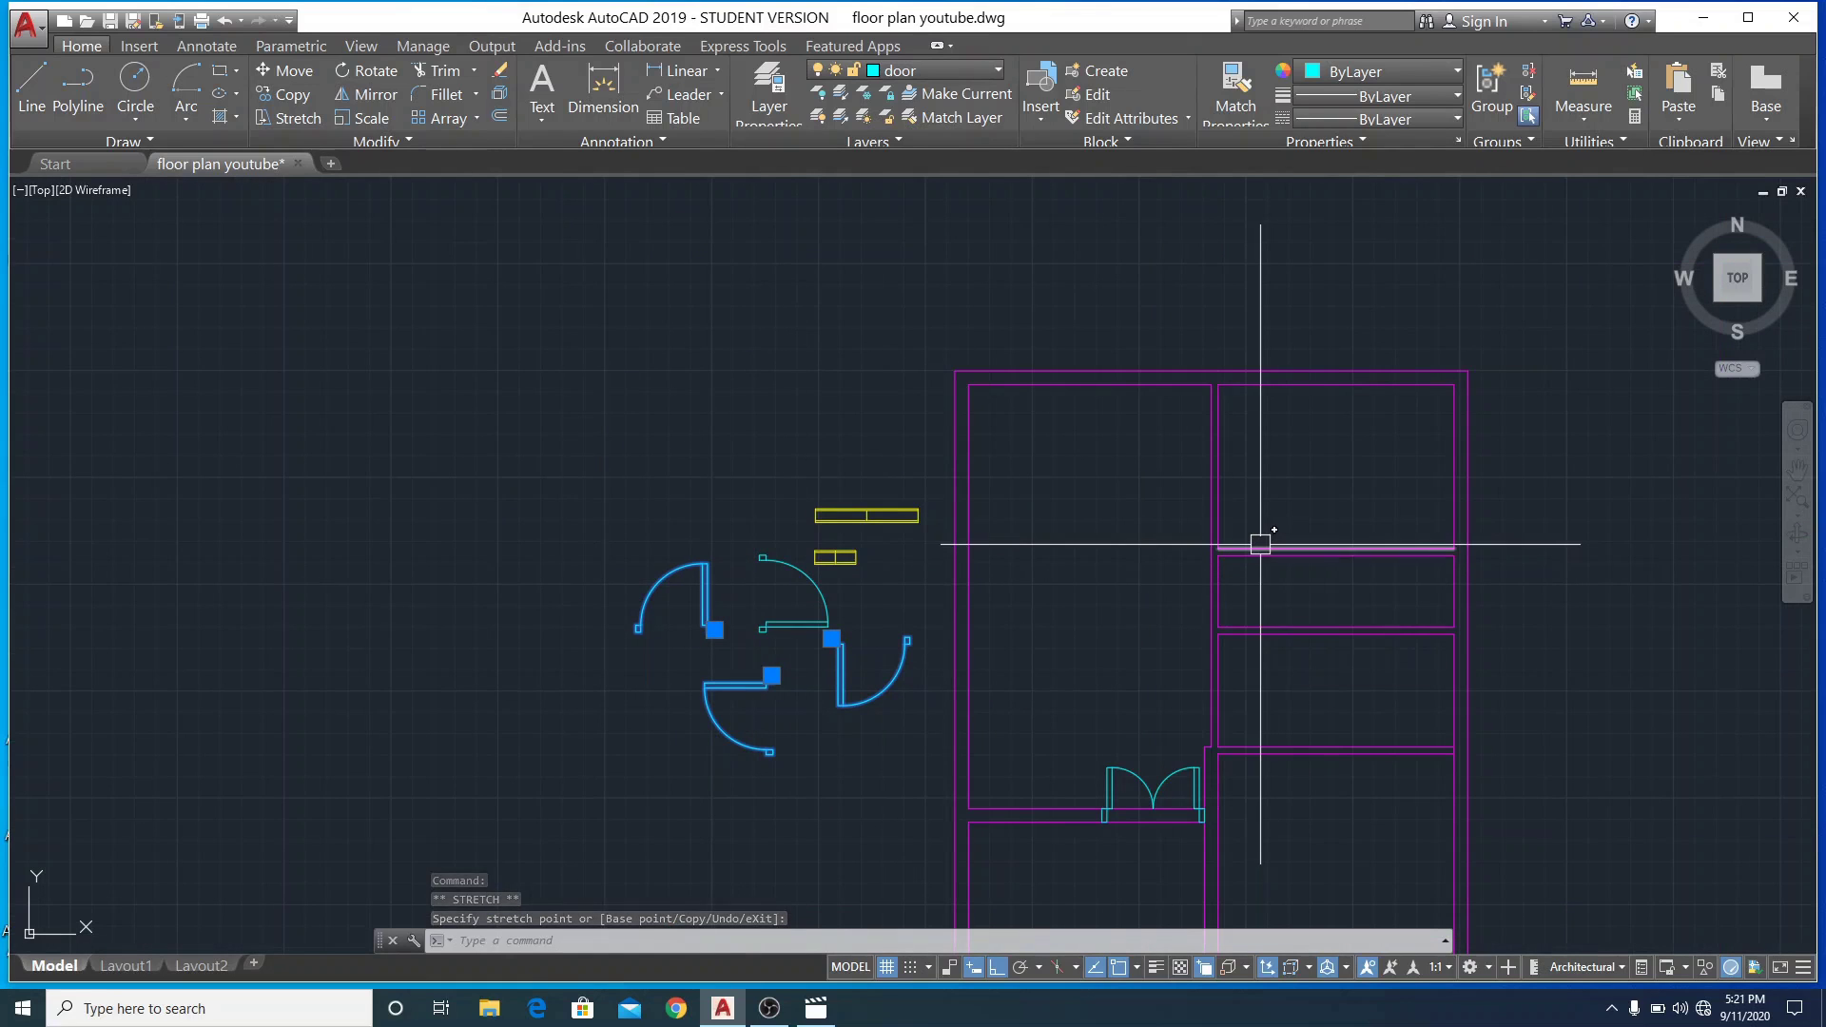
pyautogui.scroll(4, 783, 640)
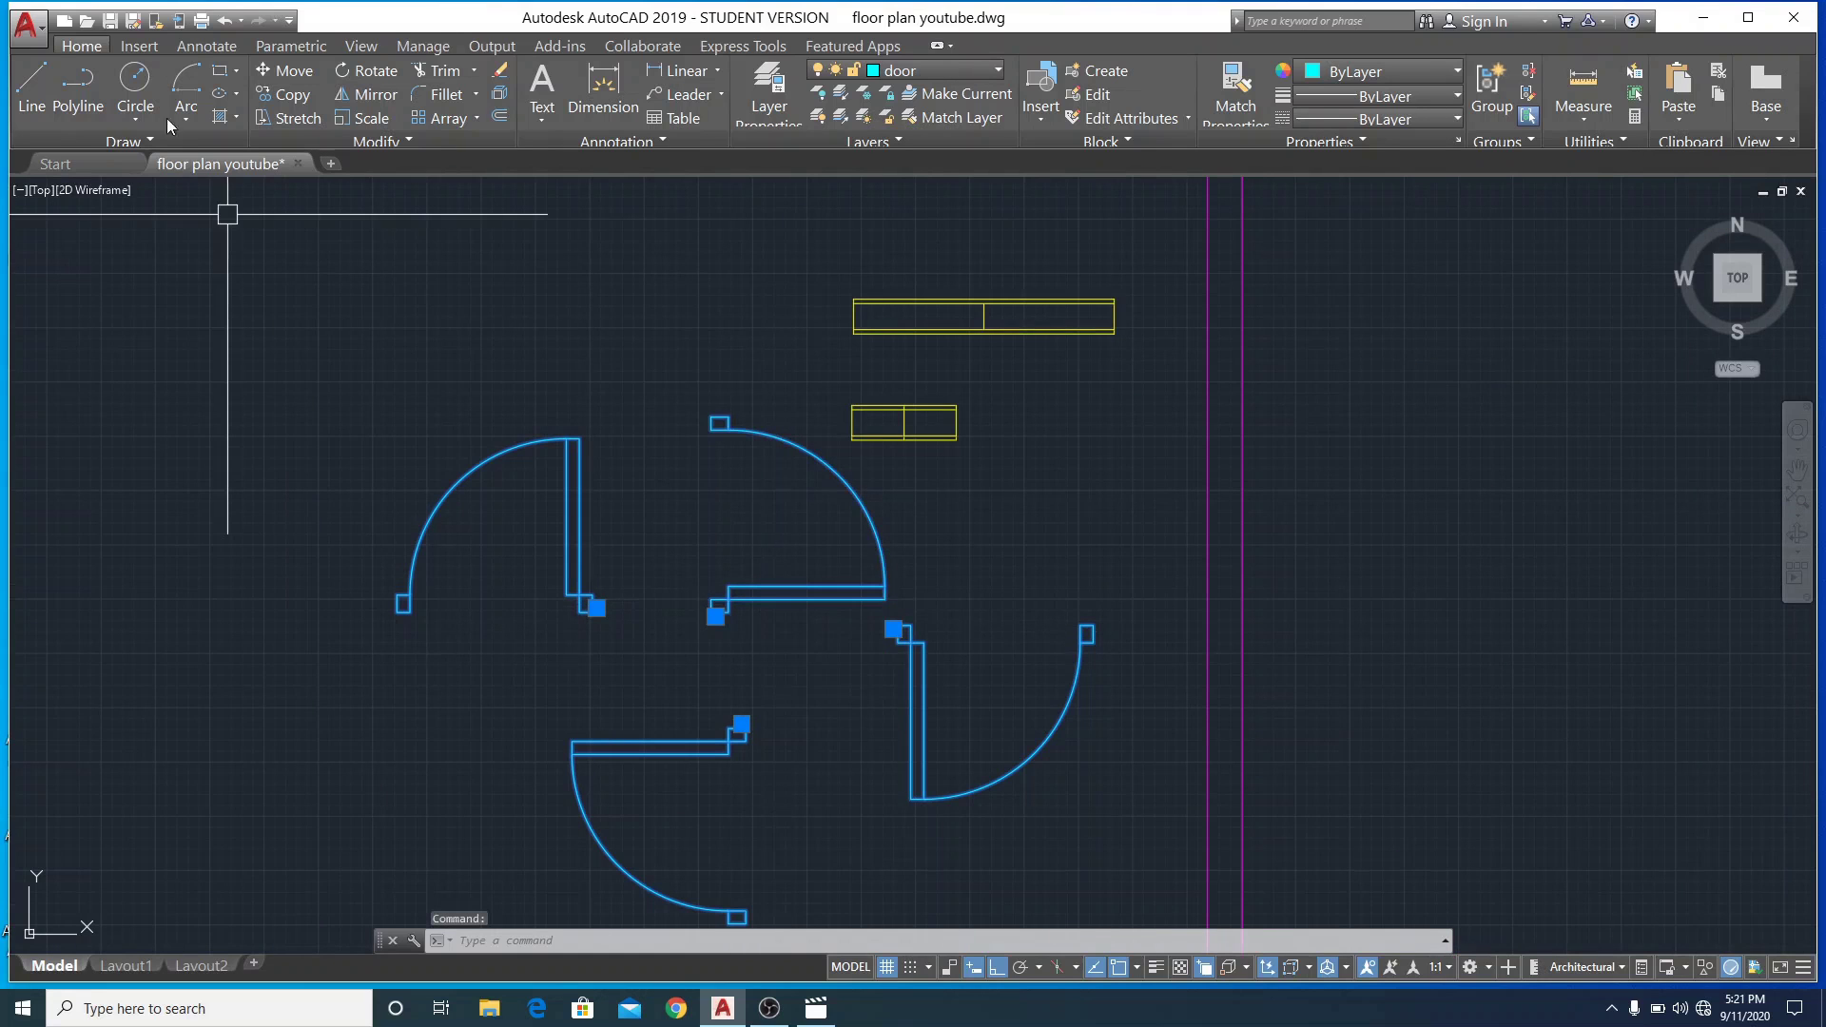
pyautogui.click(279, 72)
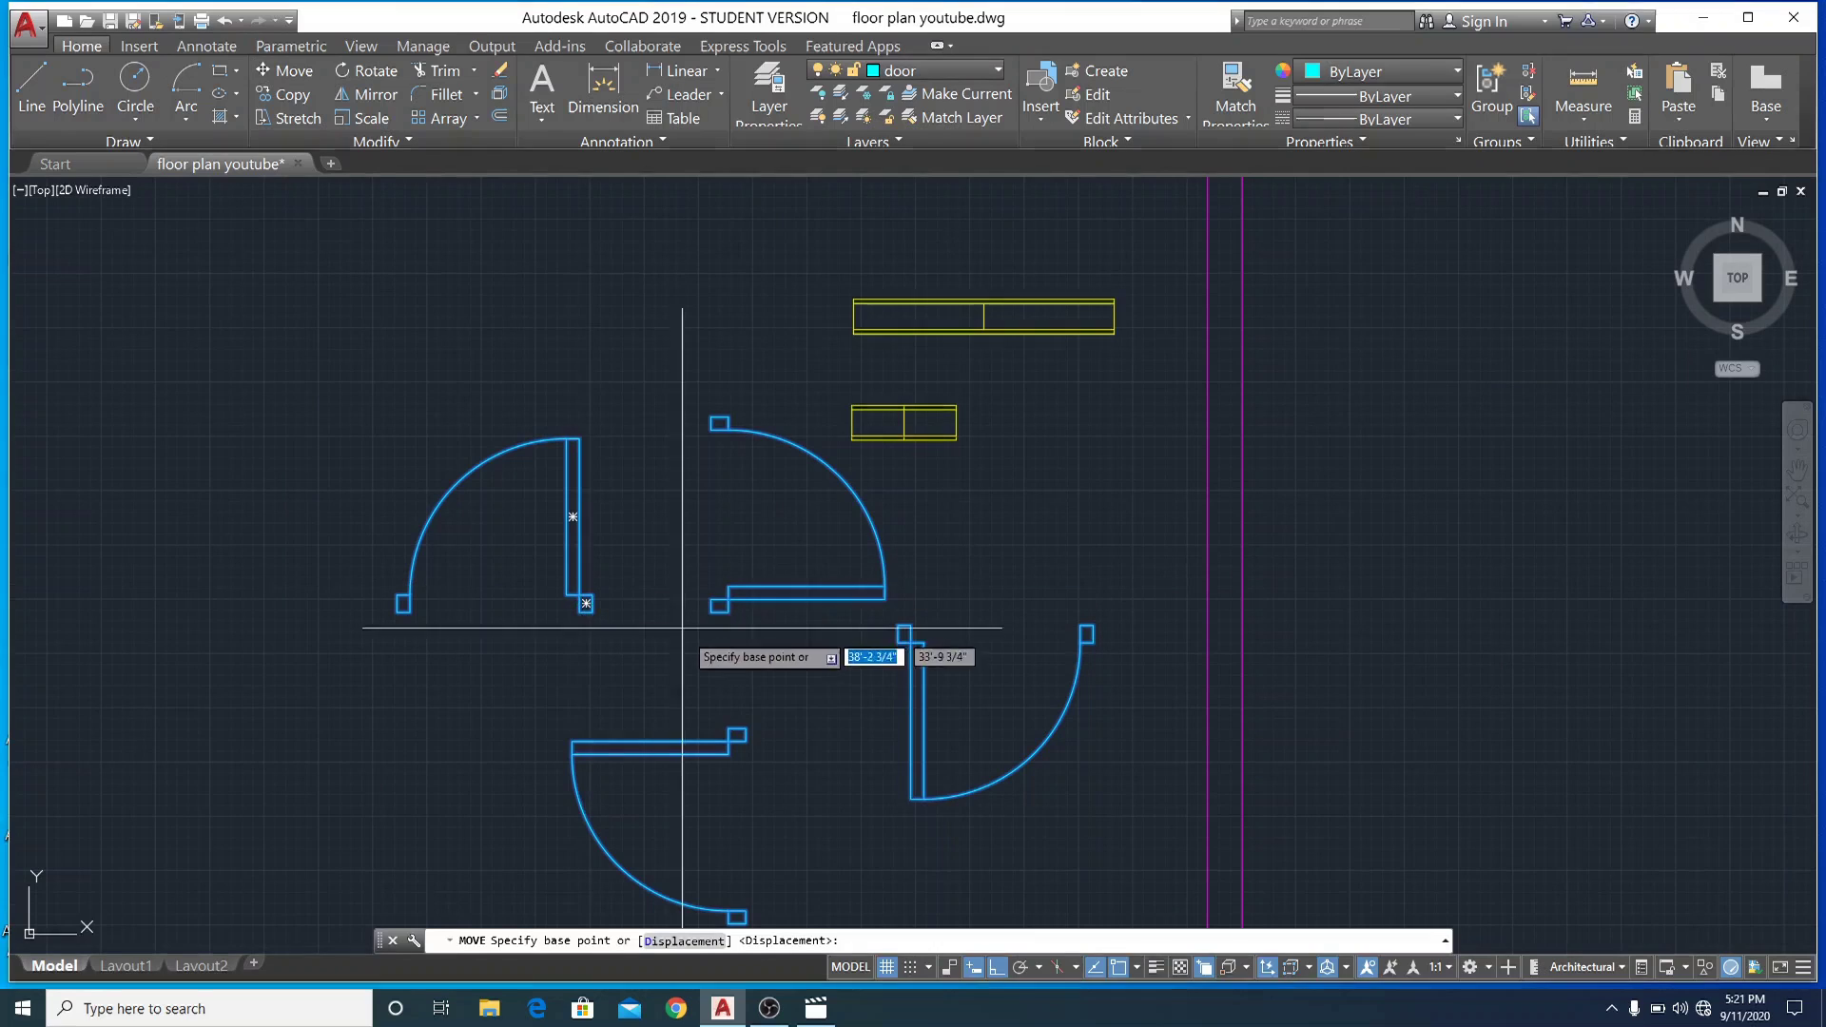
pyautogui.scroll(5, 747, 625)
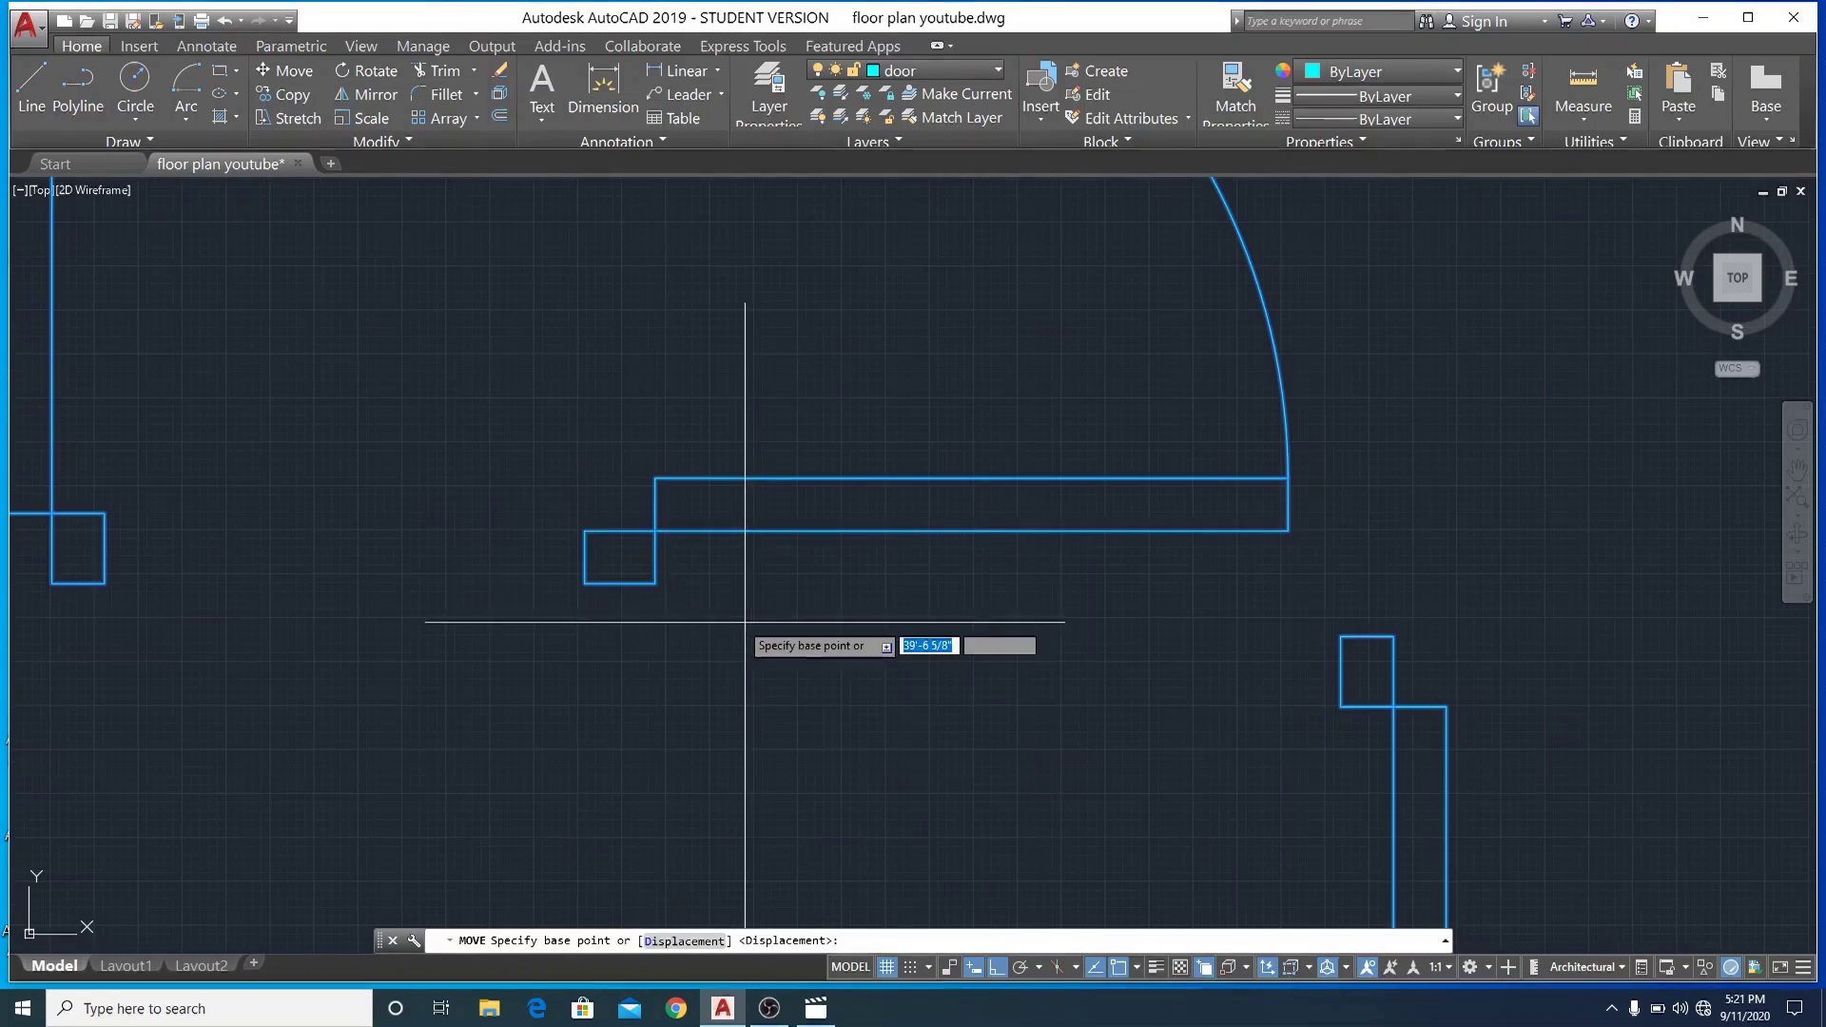
pyautogui.click(655, 583)
pyautogui.scroll(-4, 670, 571)
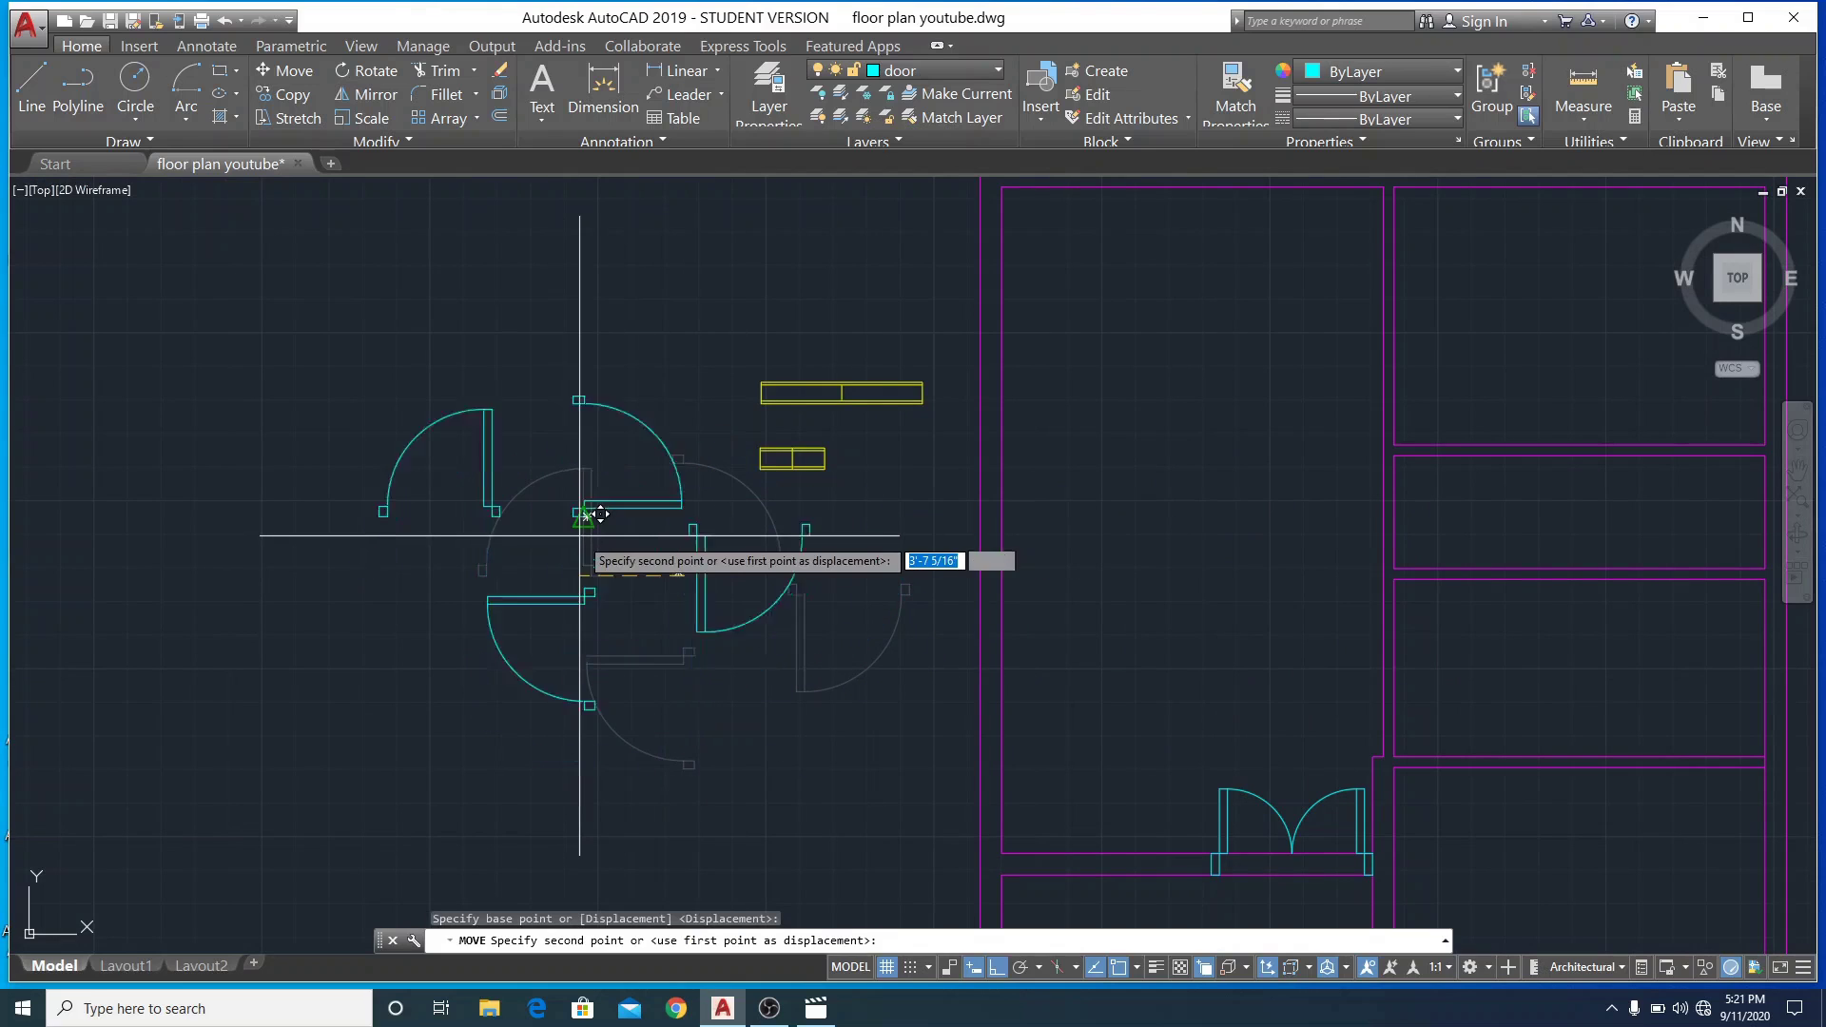
pyautogui.press('Escape')
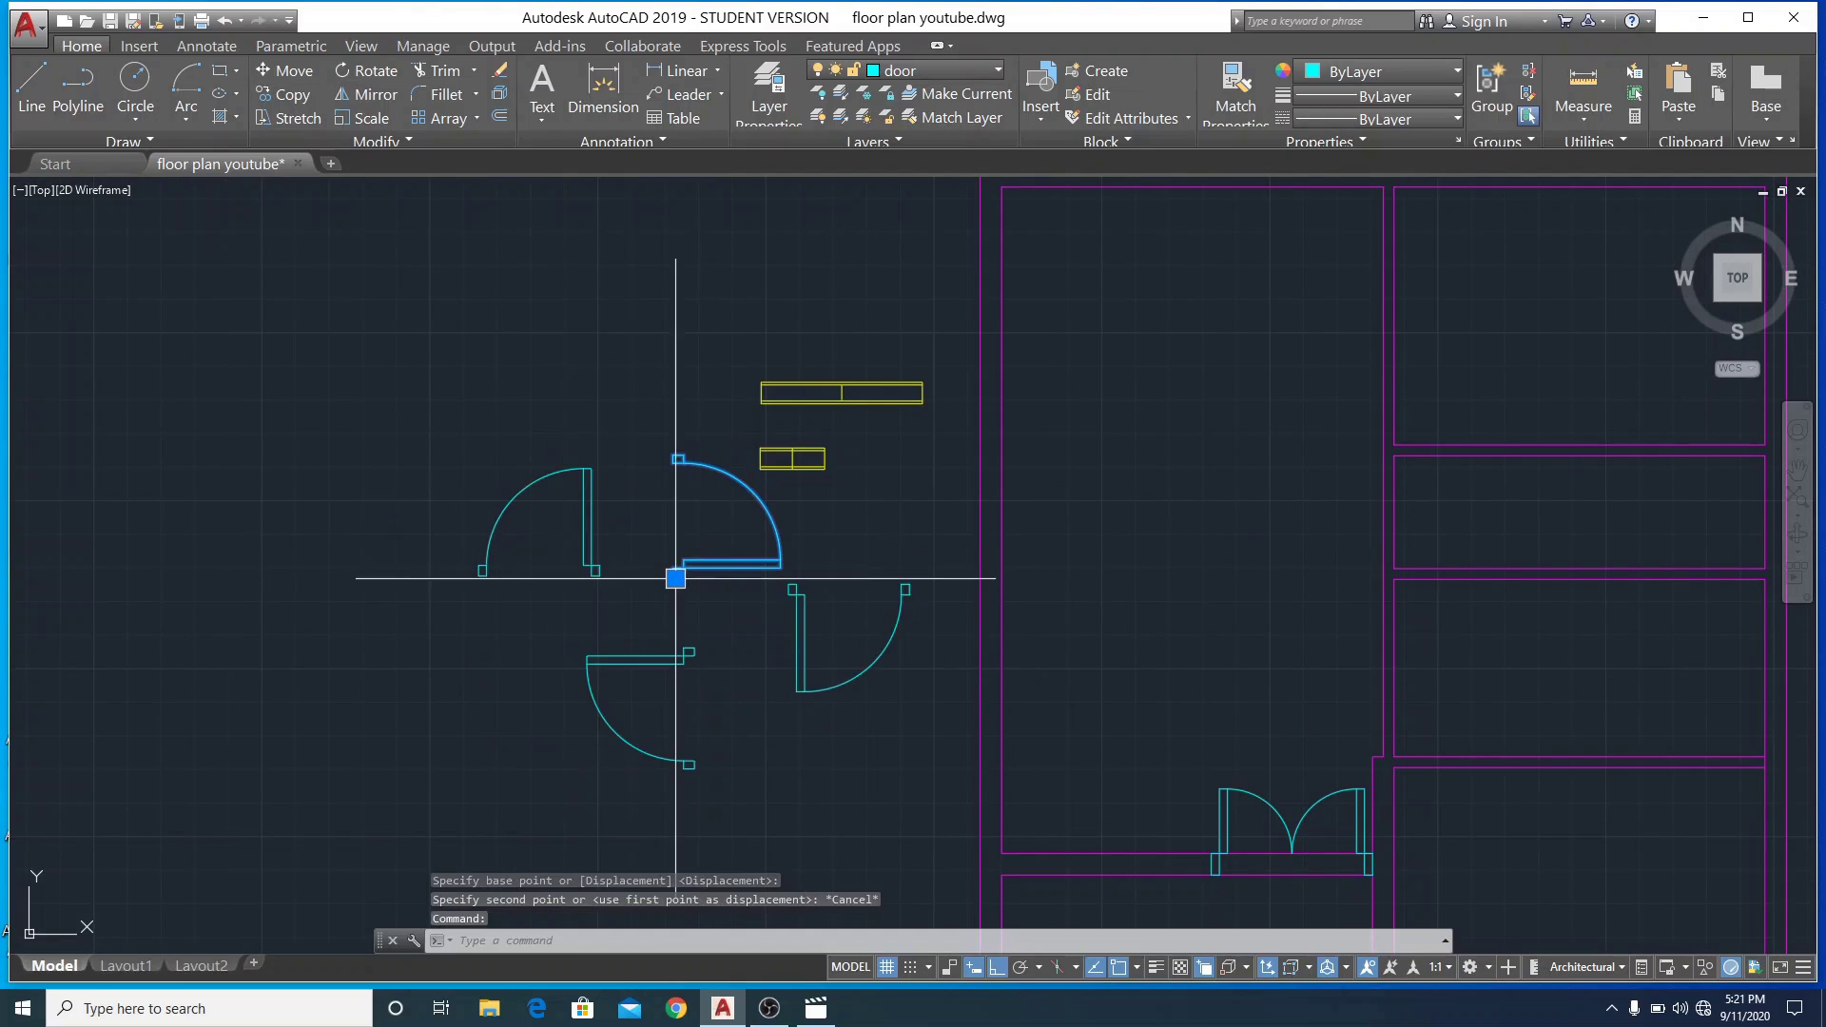
# Move the upward-opening door with the horizontal leaf by its hinge-side jamb's lower-right corner to the upper-right room's lower-left inner corner
pyautogui.click(300, 74)
pyautogui.scroll(8, 678, 572)
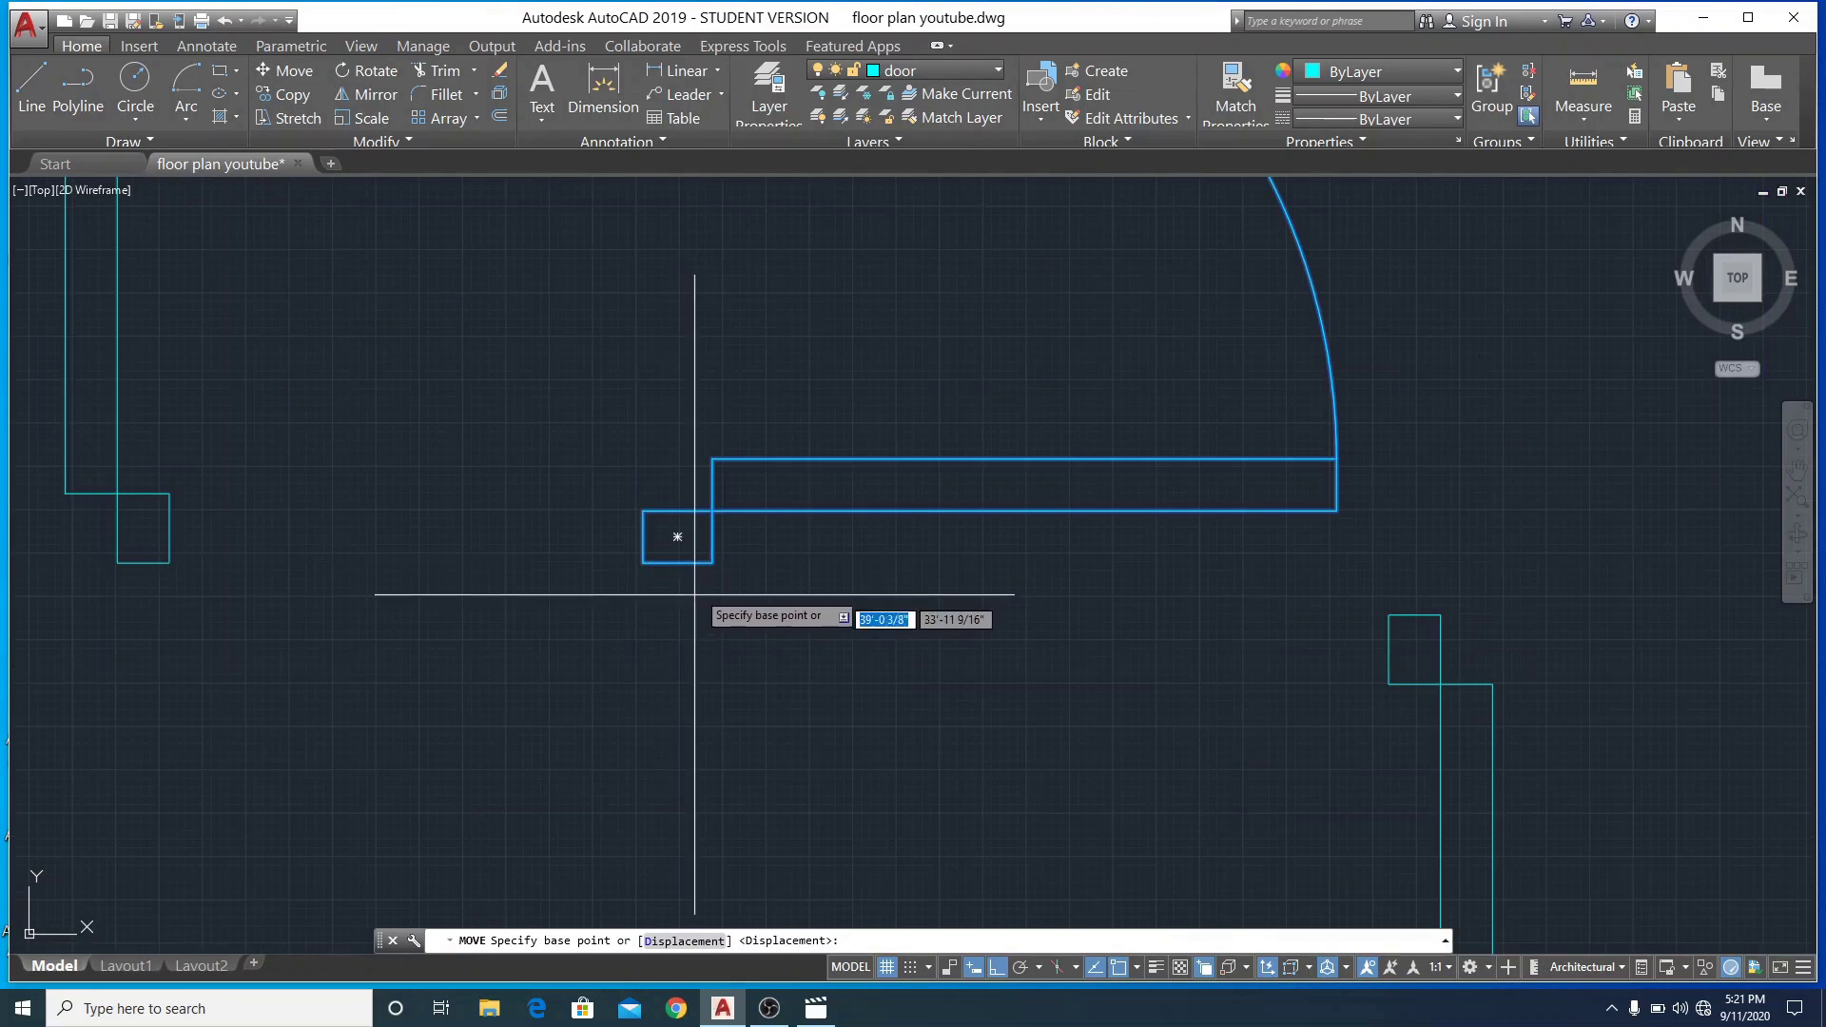
pyautogui.click(713, 562)
pyautogui.scroll(-10, 733, 541)
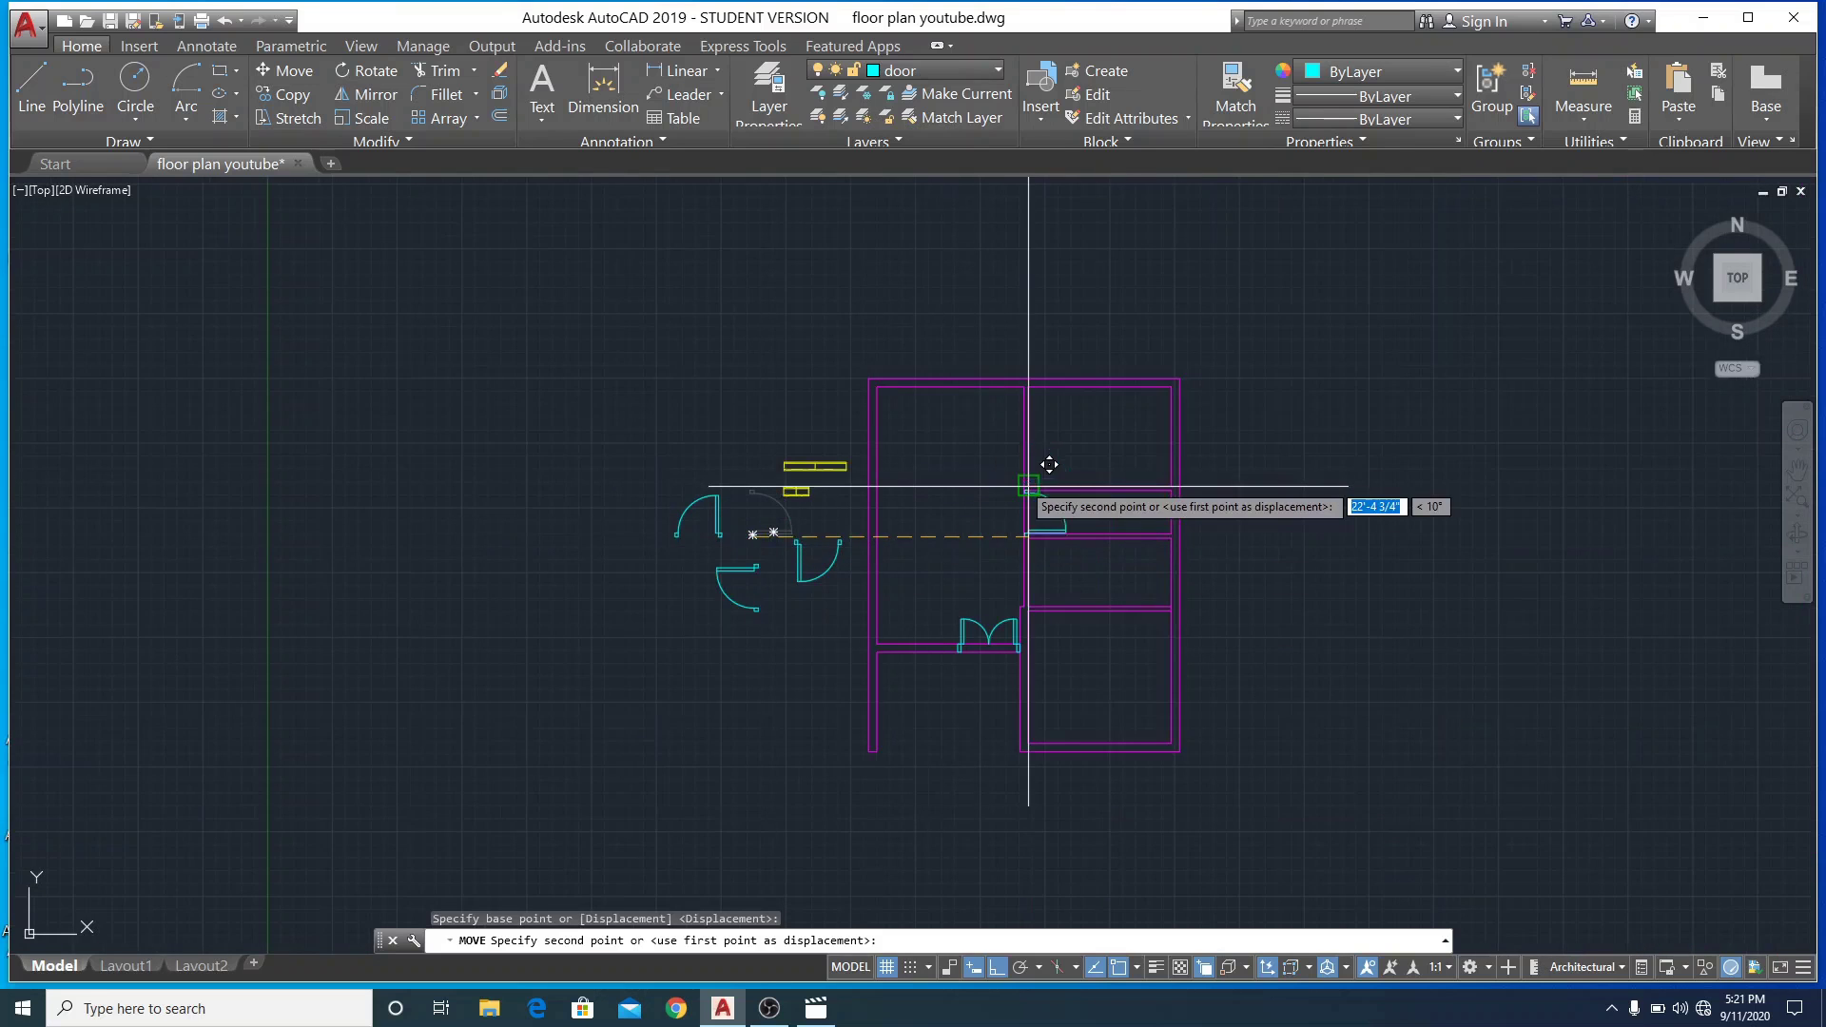
pyautogui.scroll(8, 1049, 464)
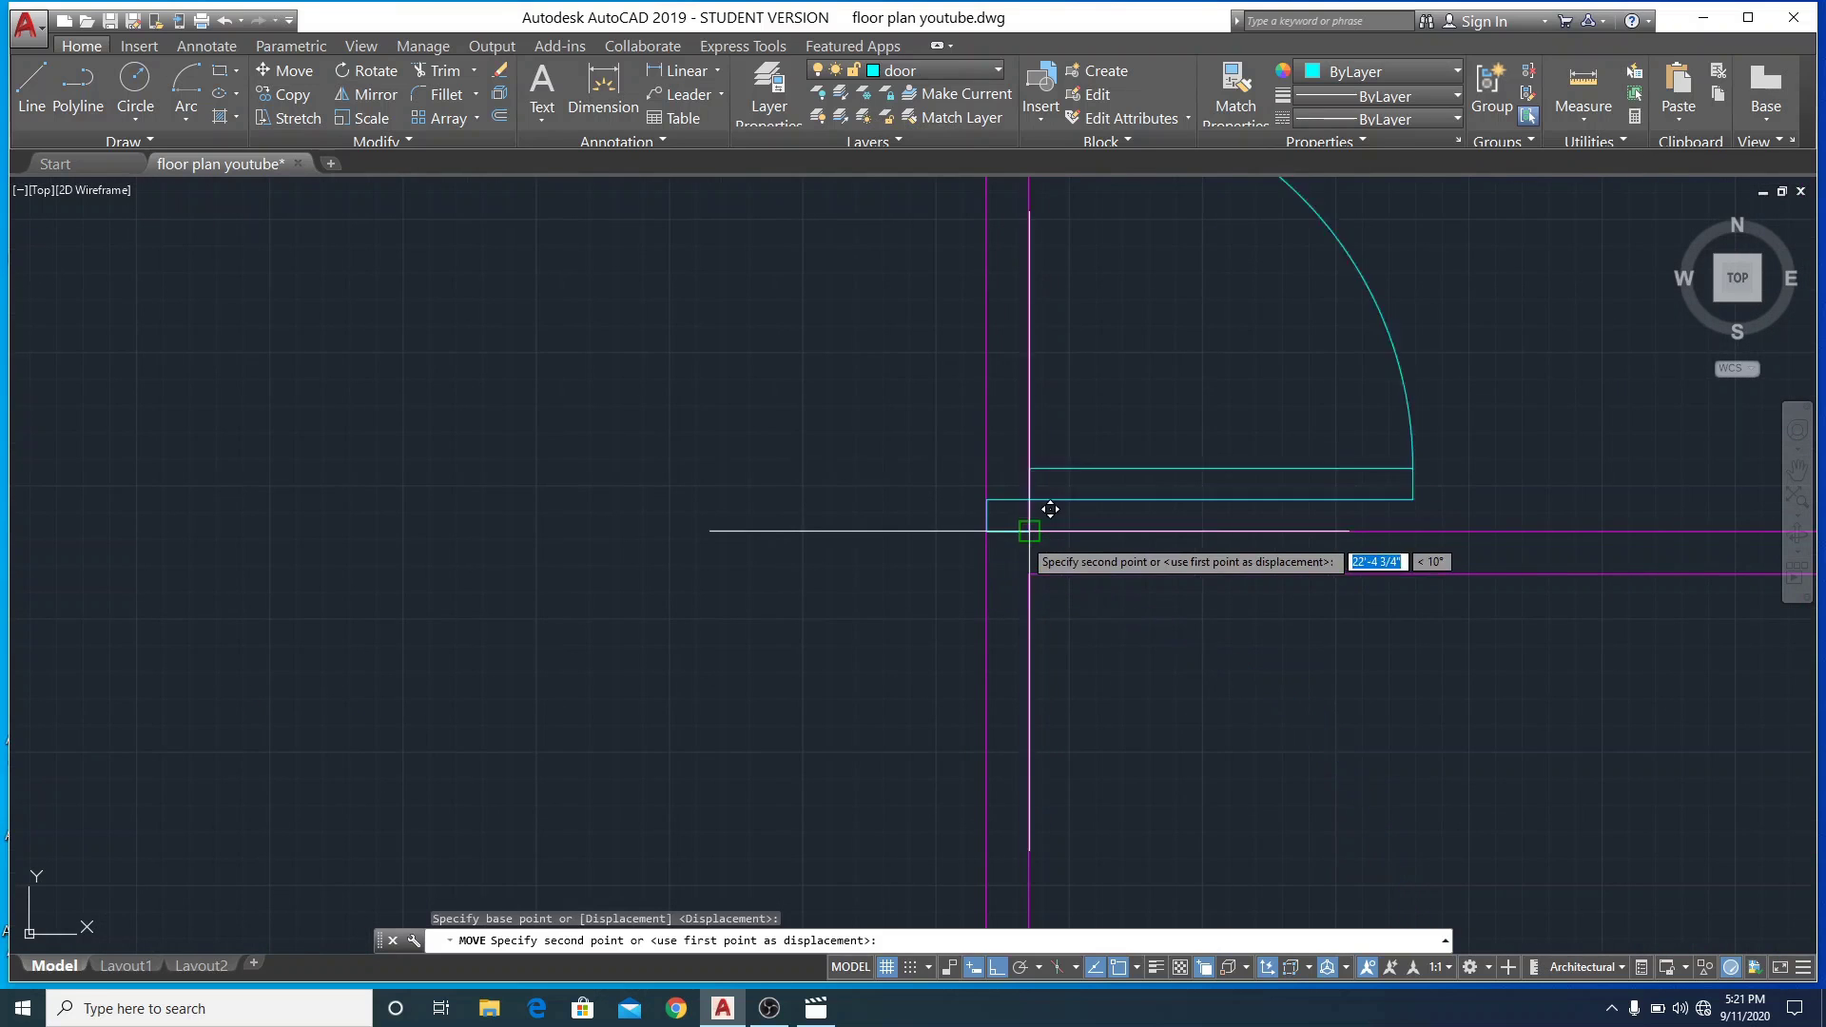
pyautogui.click(1029, 531)
pyautogui.scroll(-3, 1055, 513)
pyautogui.scroll(-2, 1055, 513)
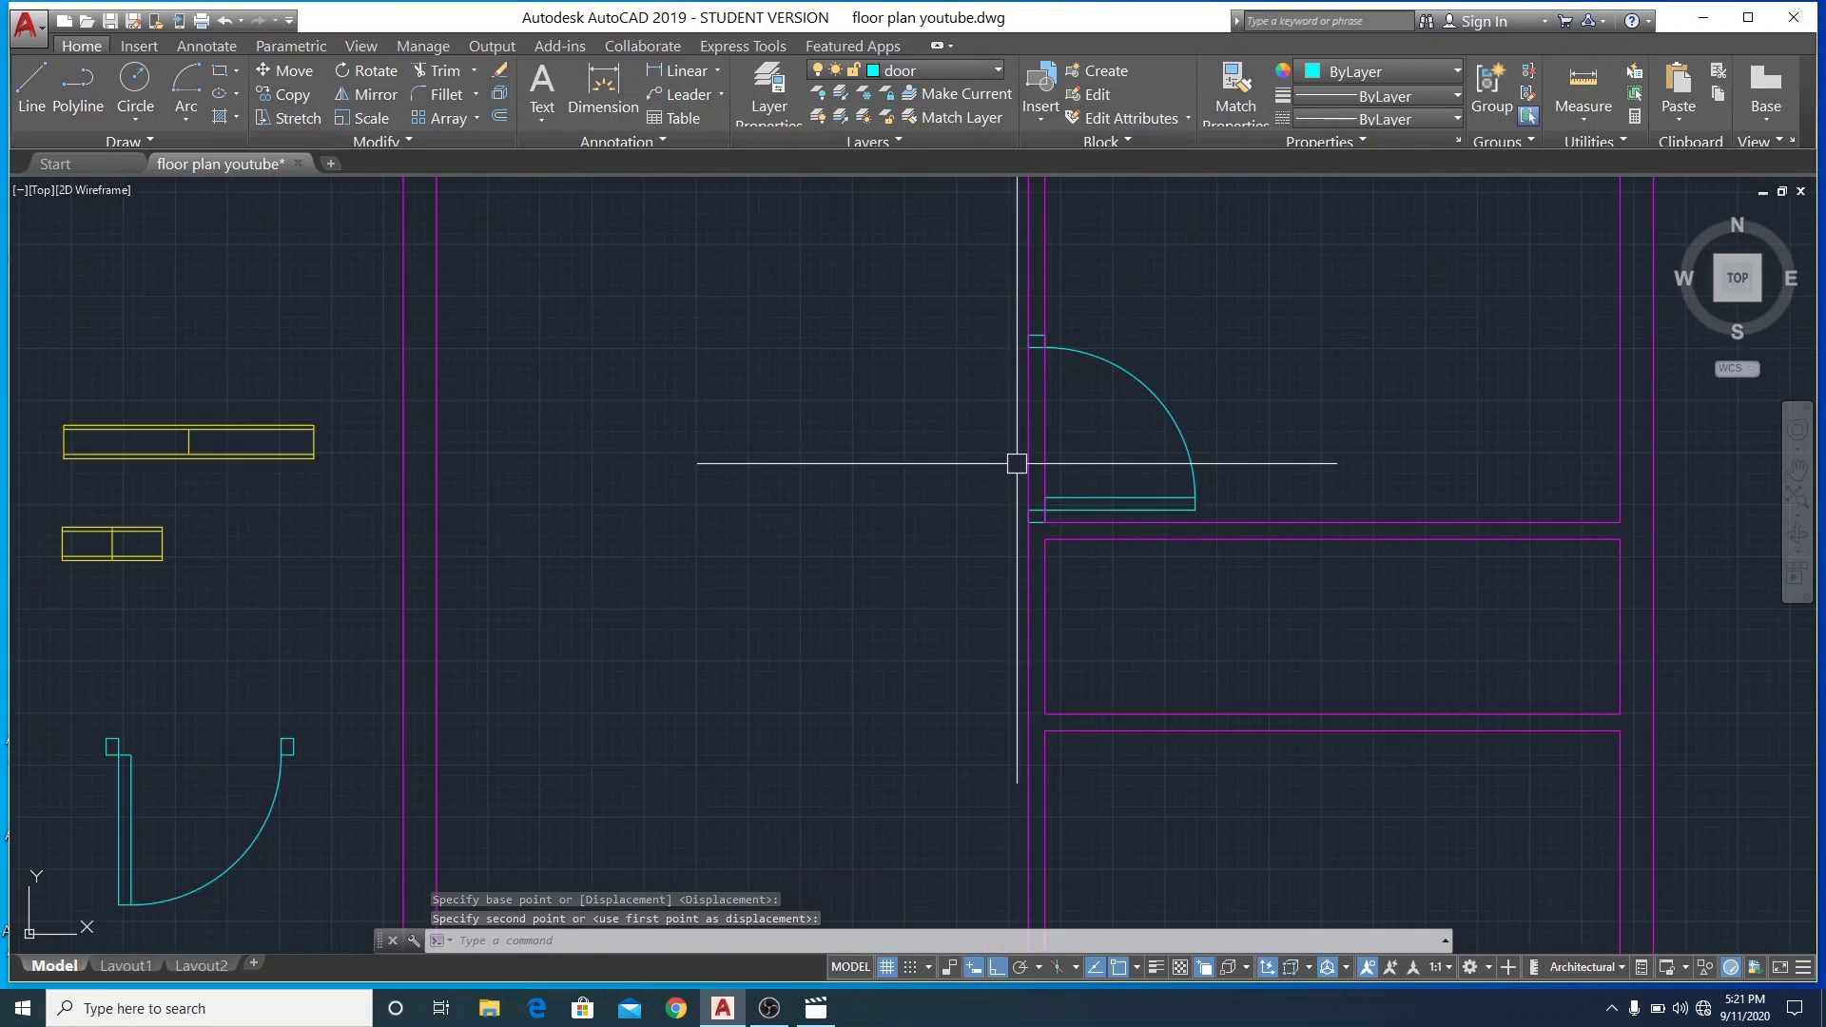
# Mirror the upper-left single door about a vertical line just to its right, keeping the source door
pyautogui.scroll(-6, 967, 560)
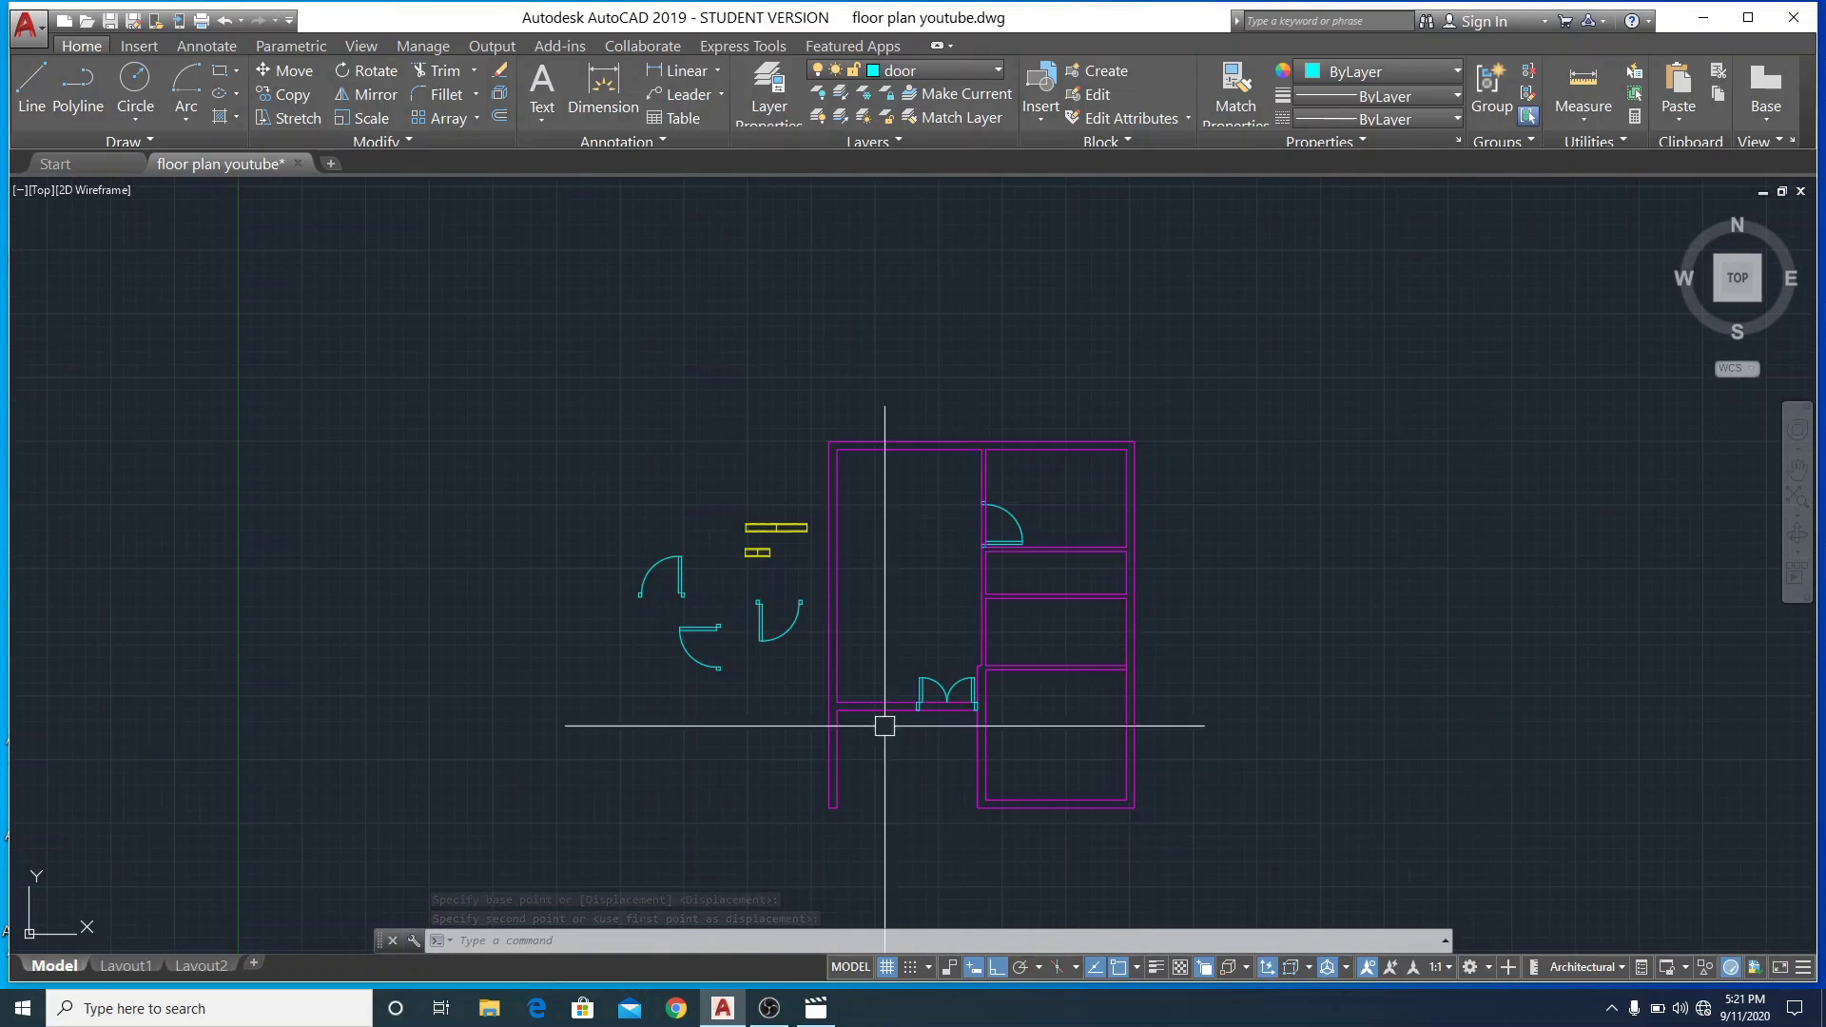
pyautogui.scroll(6, 982, 647)
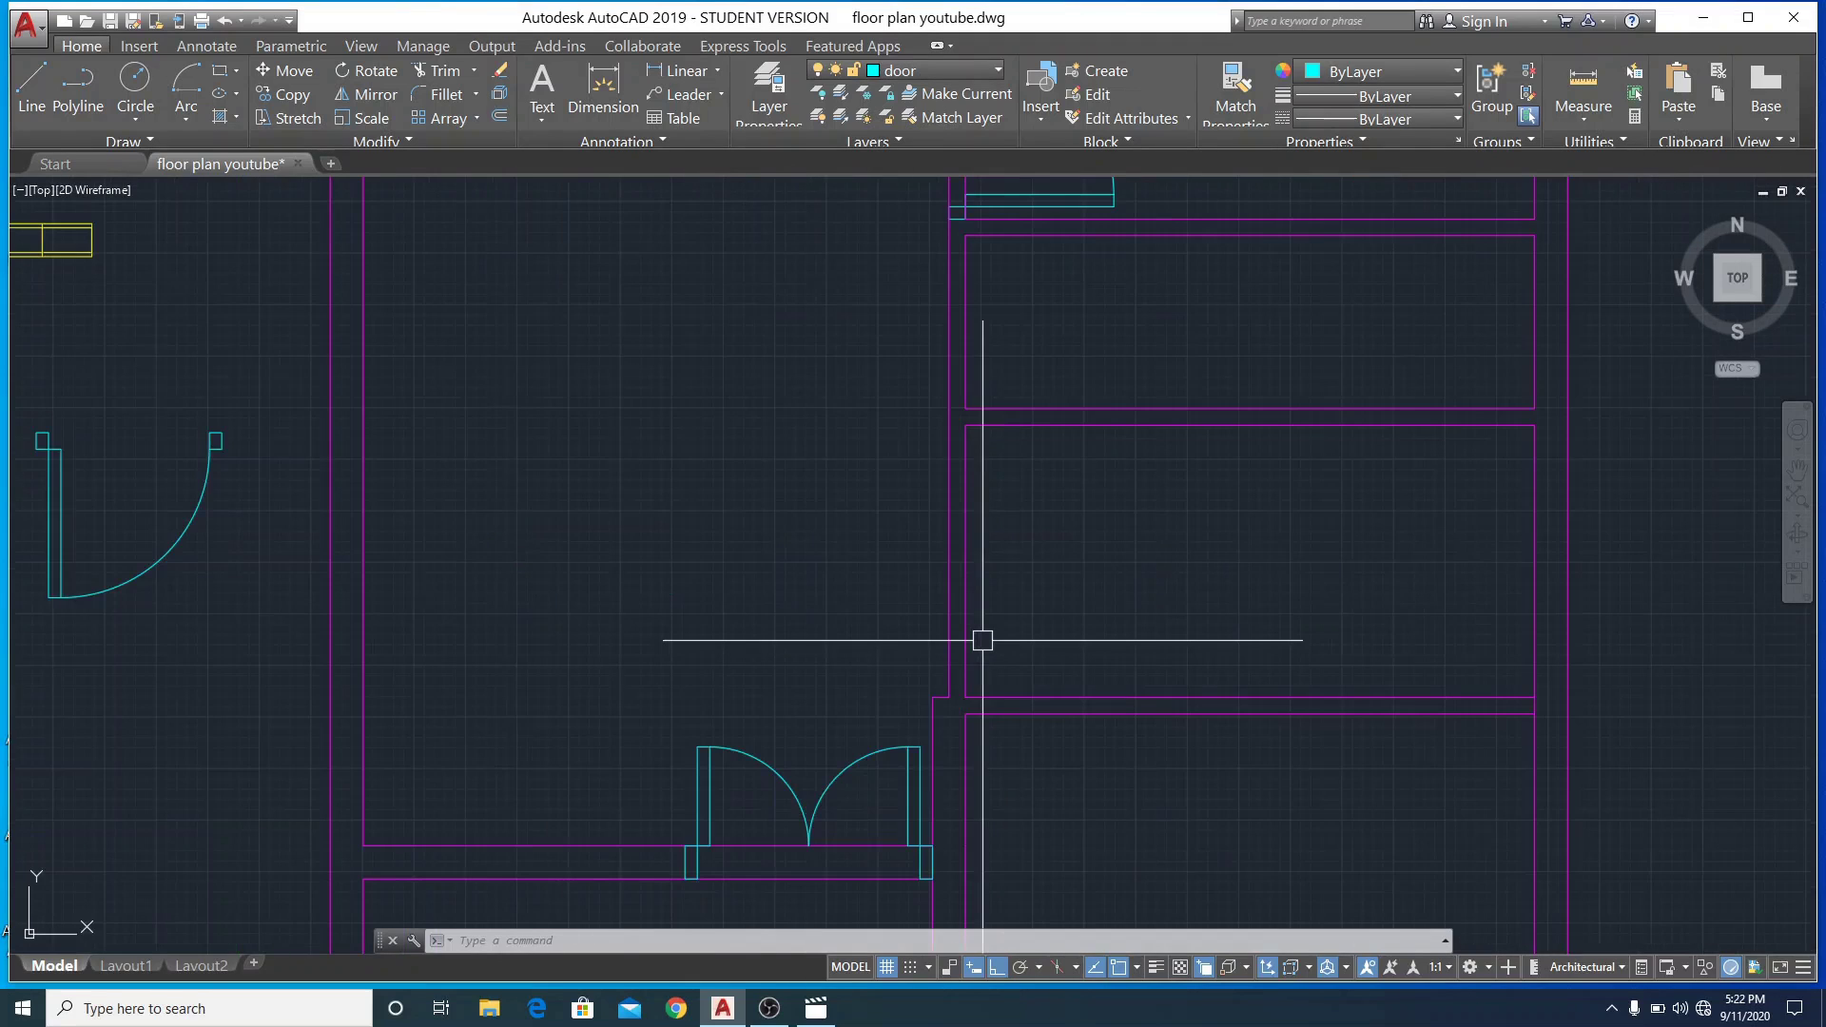
pyautogui.scroll(-4, 983, 643)
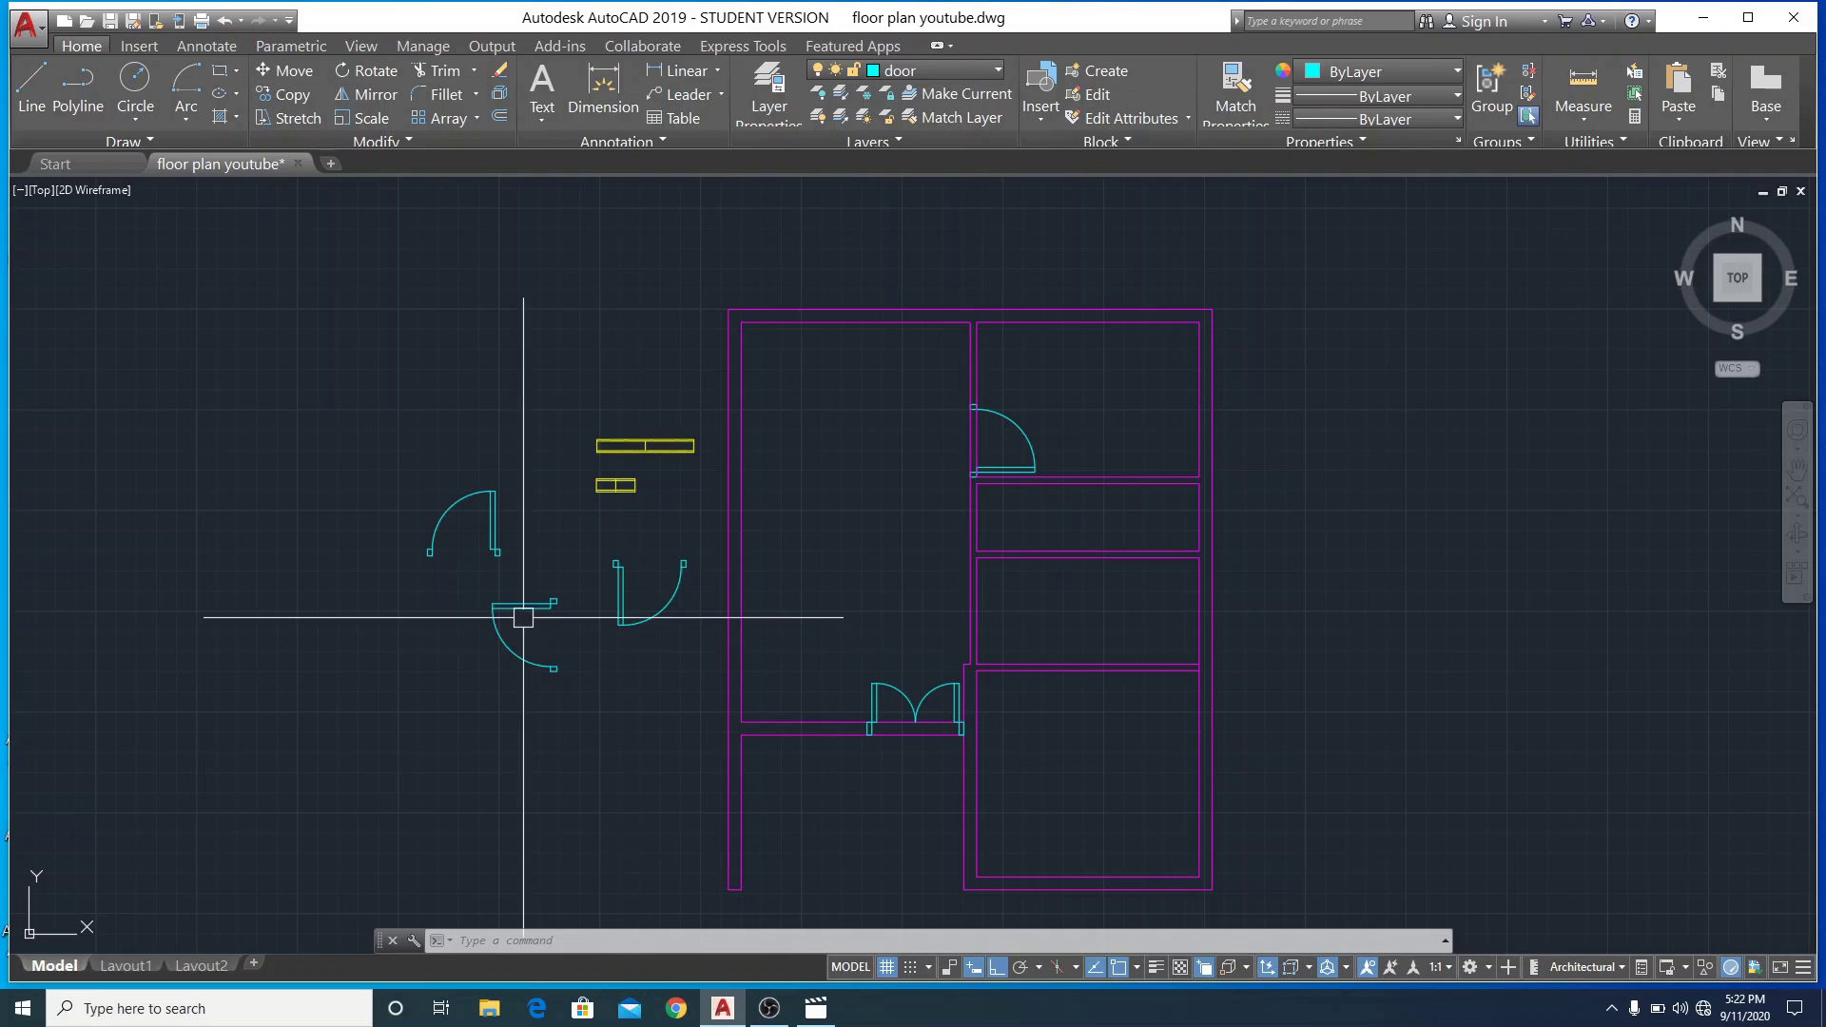
pyautogui.click(495, 553)
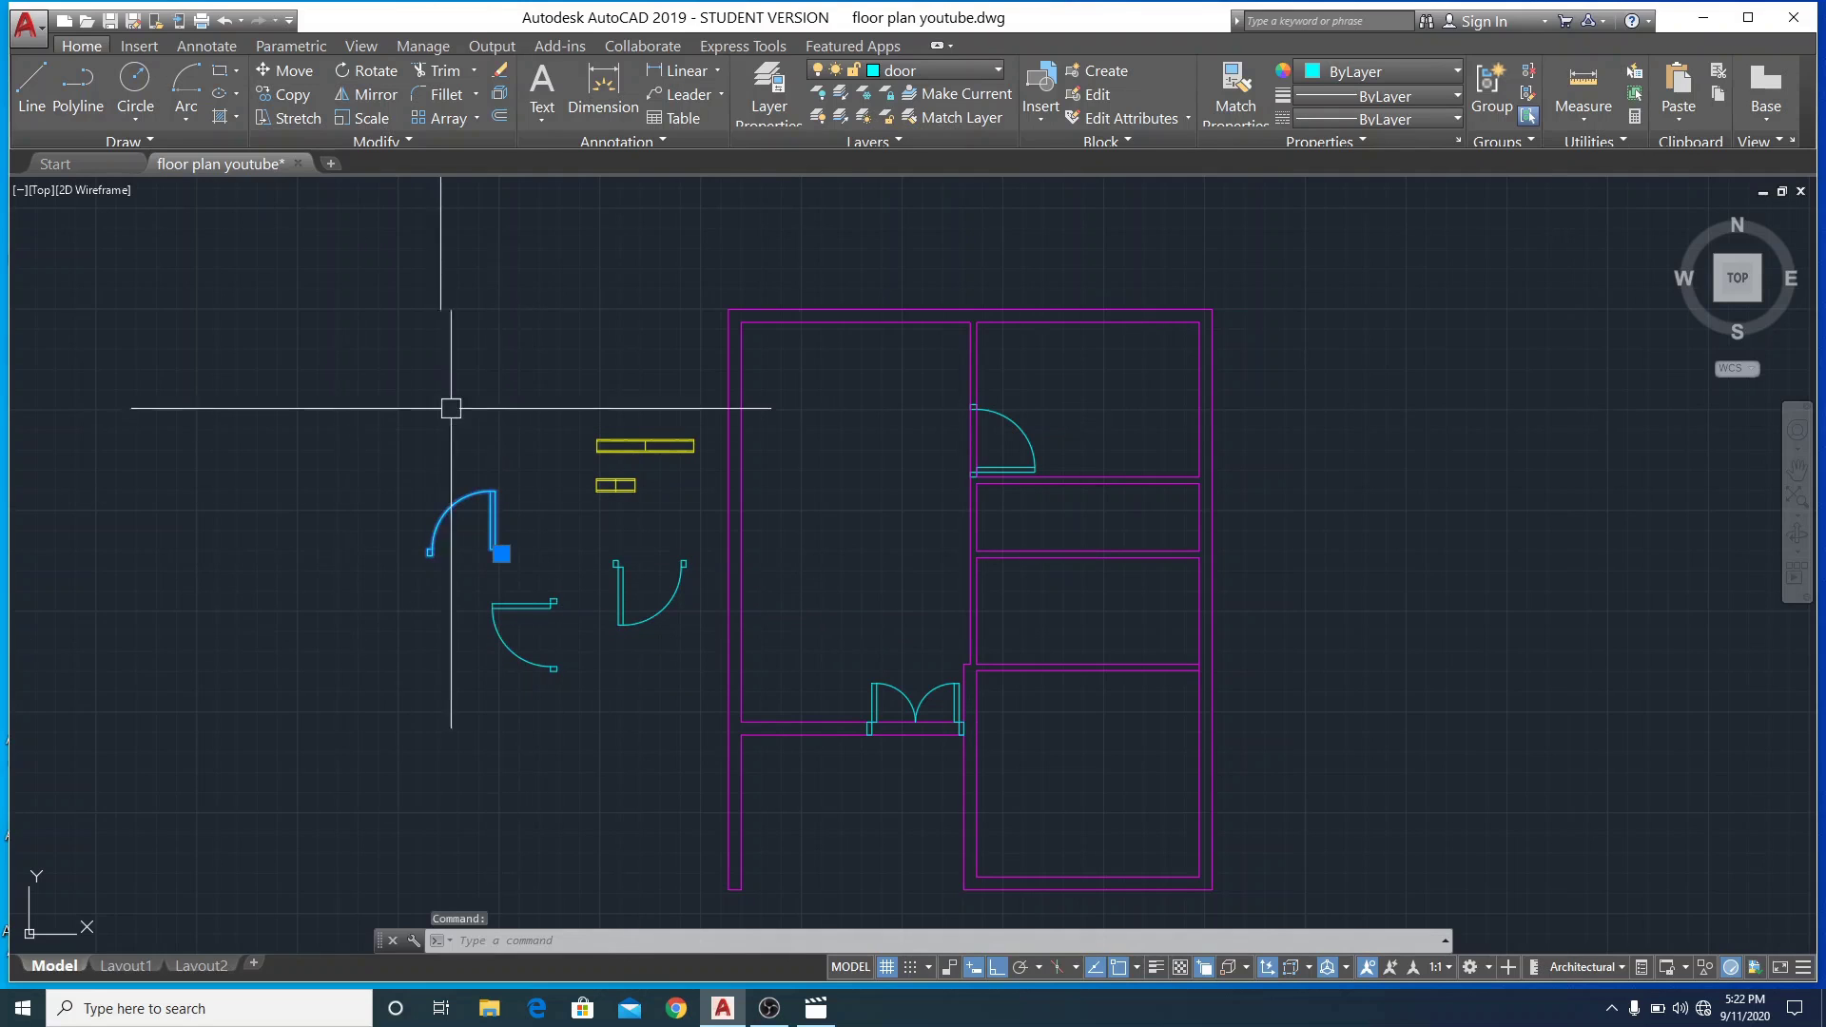
pyautogui.click(364, 94)
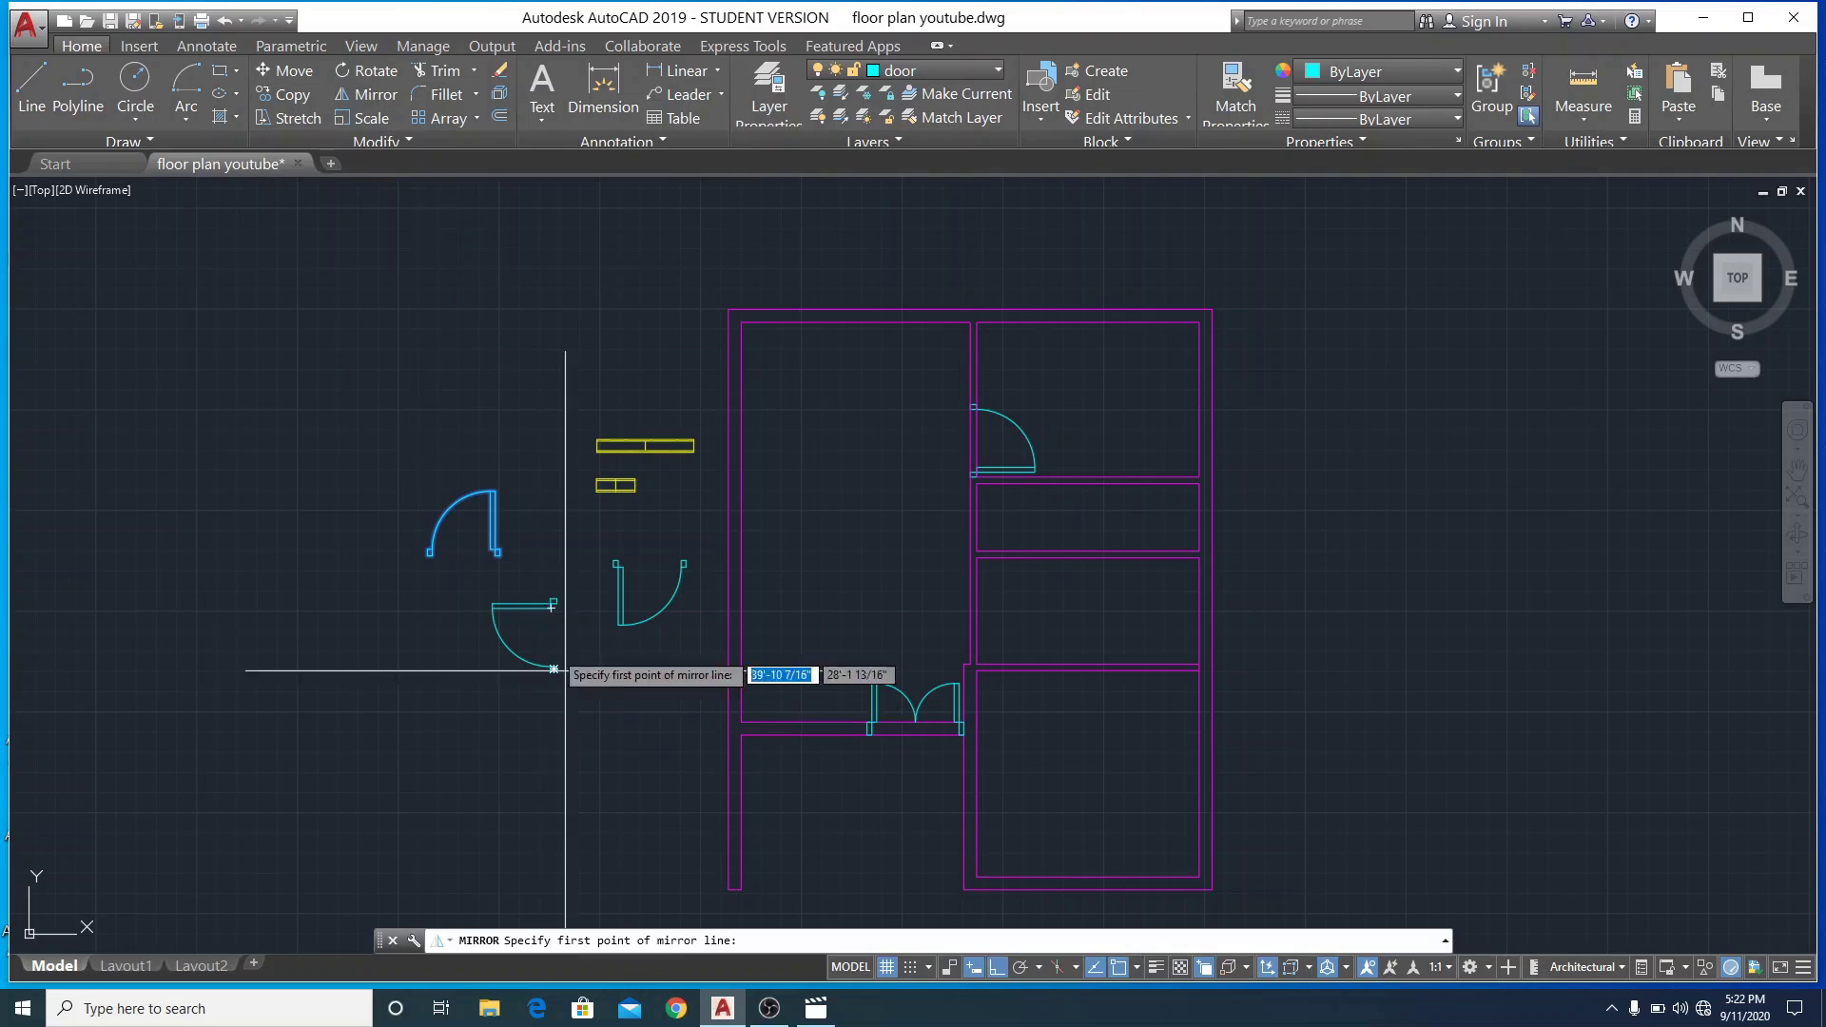
pyautogui.click(517, 474)
pyautogui.click(524, 568)
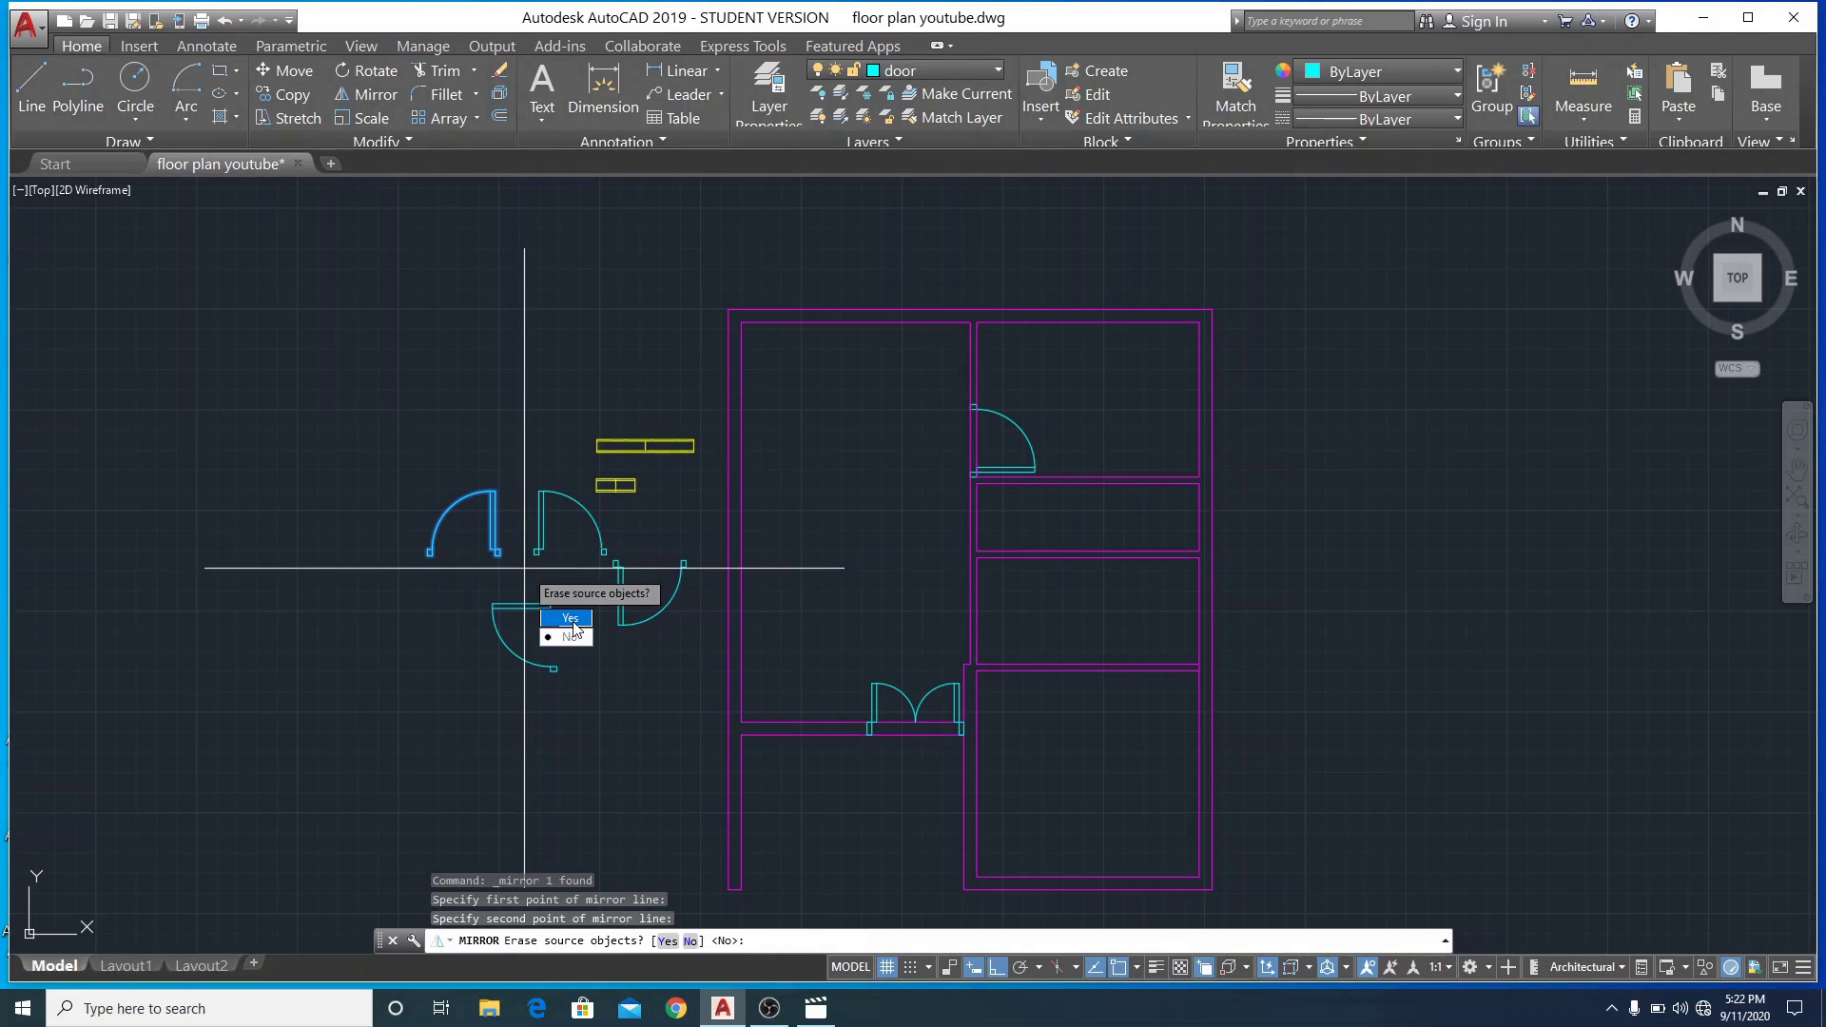
pyautogui.click(574, 639)
# Move the mirrored door by its hinge-side jamb's upper-left corner to the lower-left inner corner of the second right-hand room from the top
pyautogui.click(535, 555)
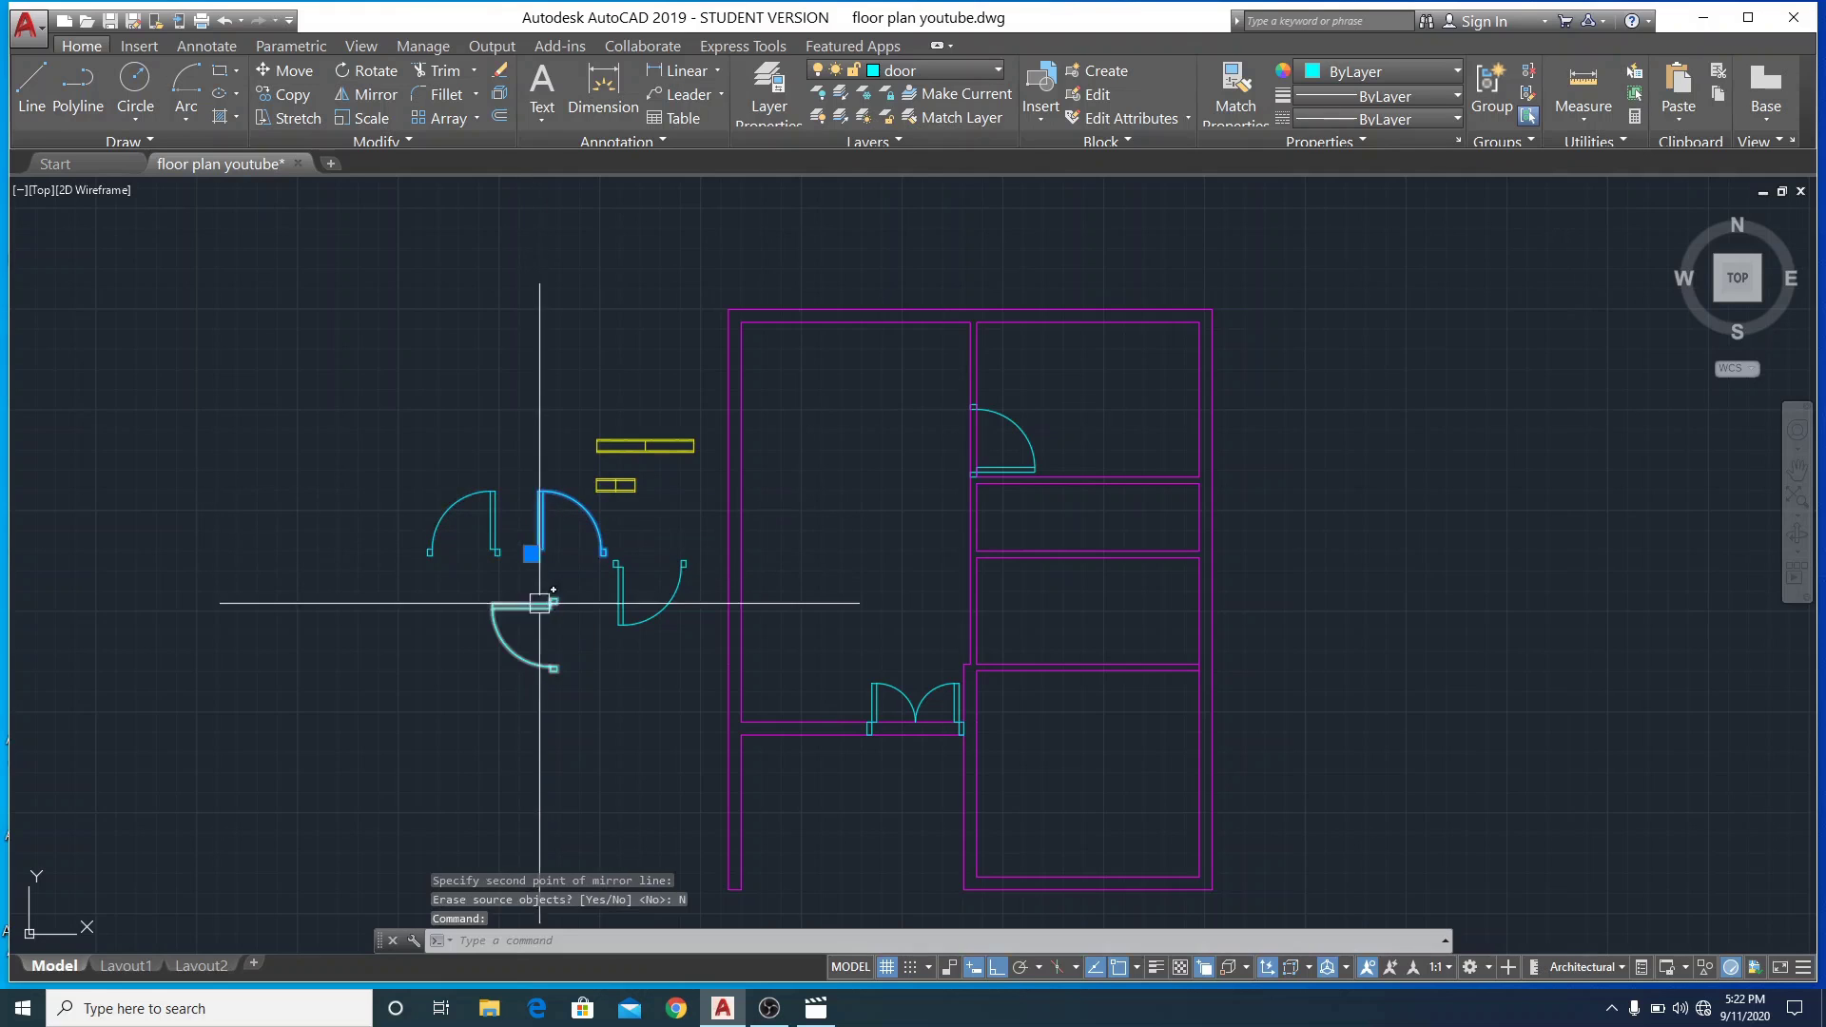
pyautogui.click(295, 70)
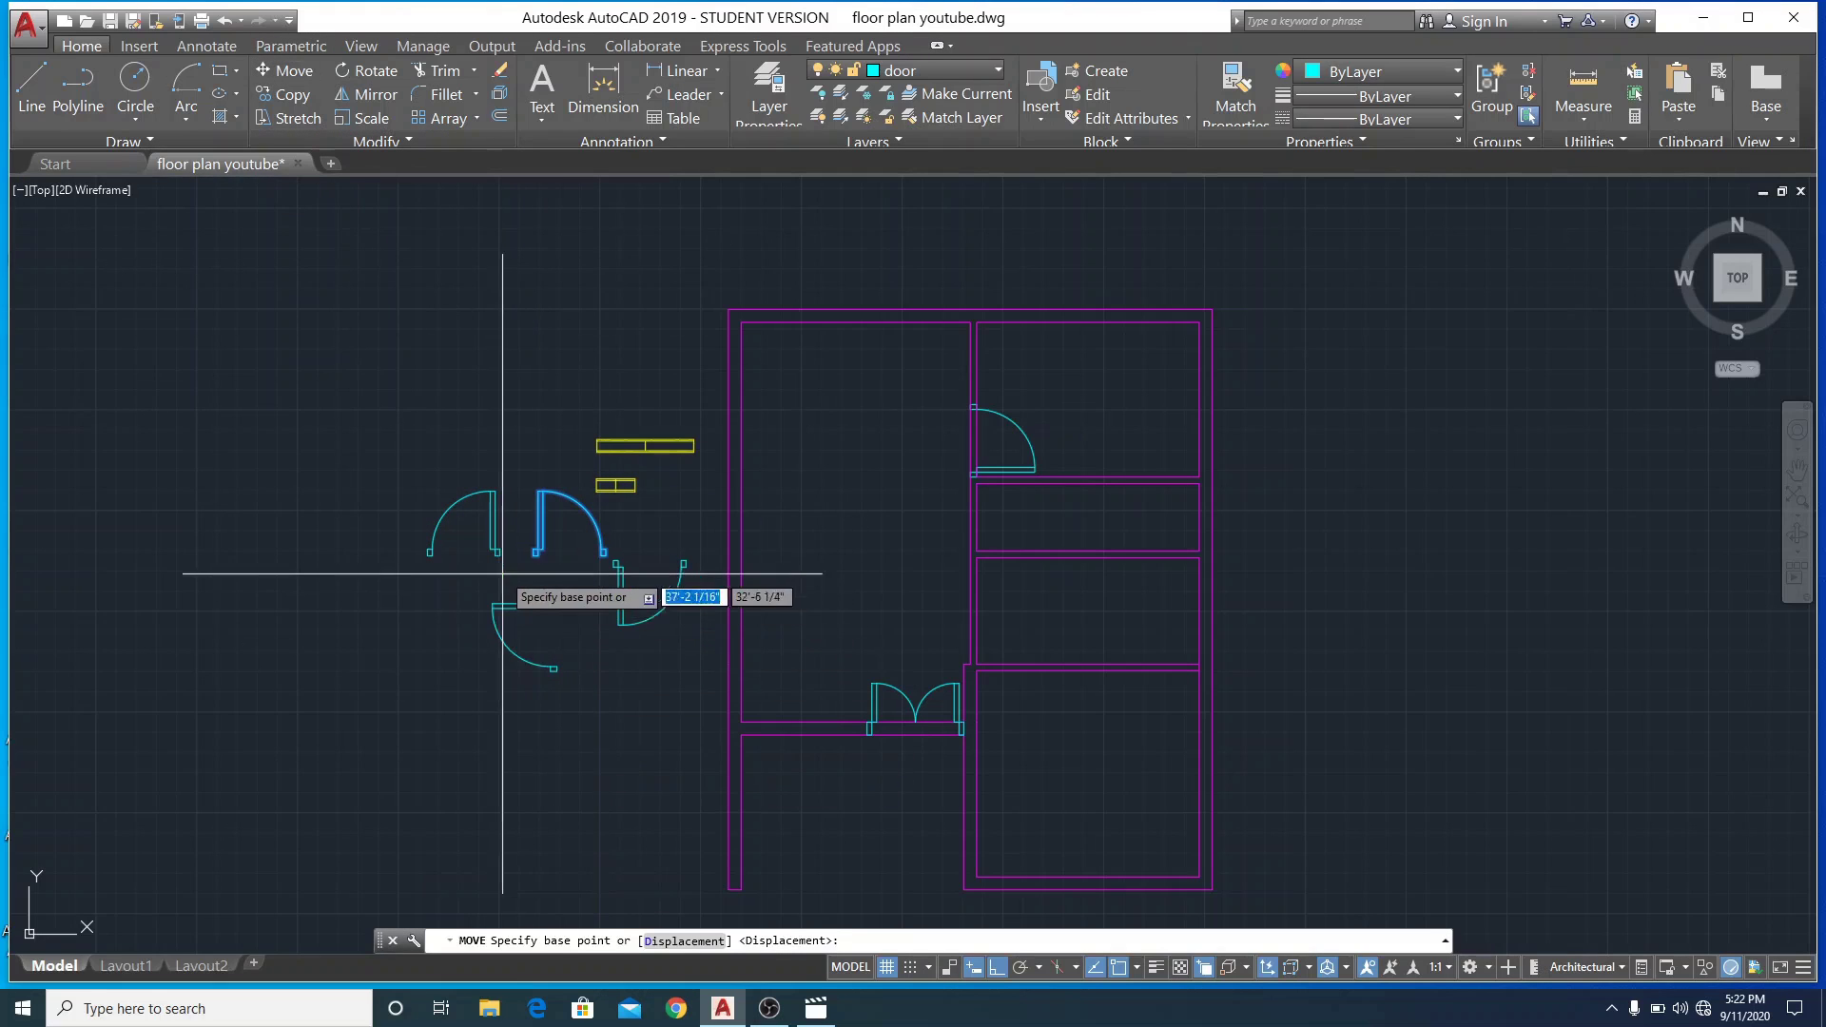
pyautogui.scroll(6, 535, 575)
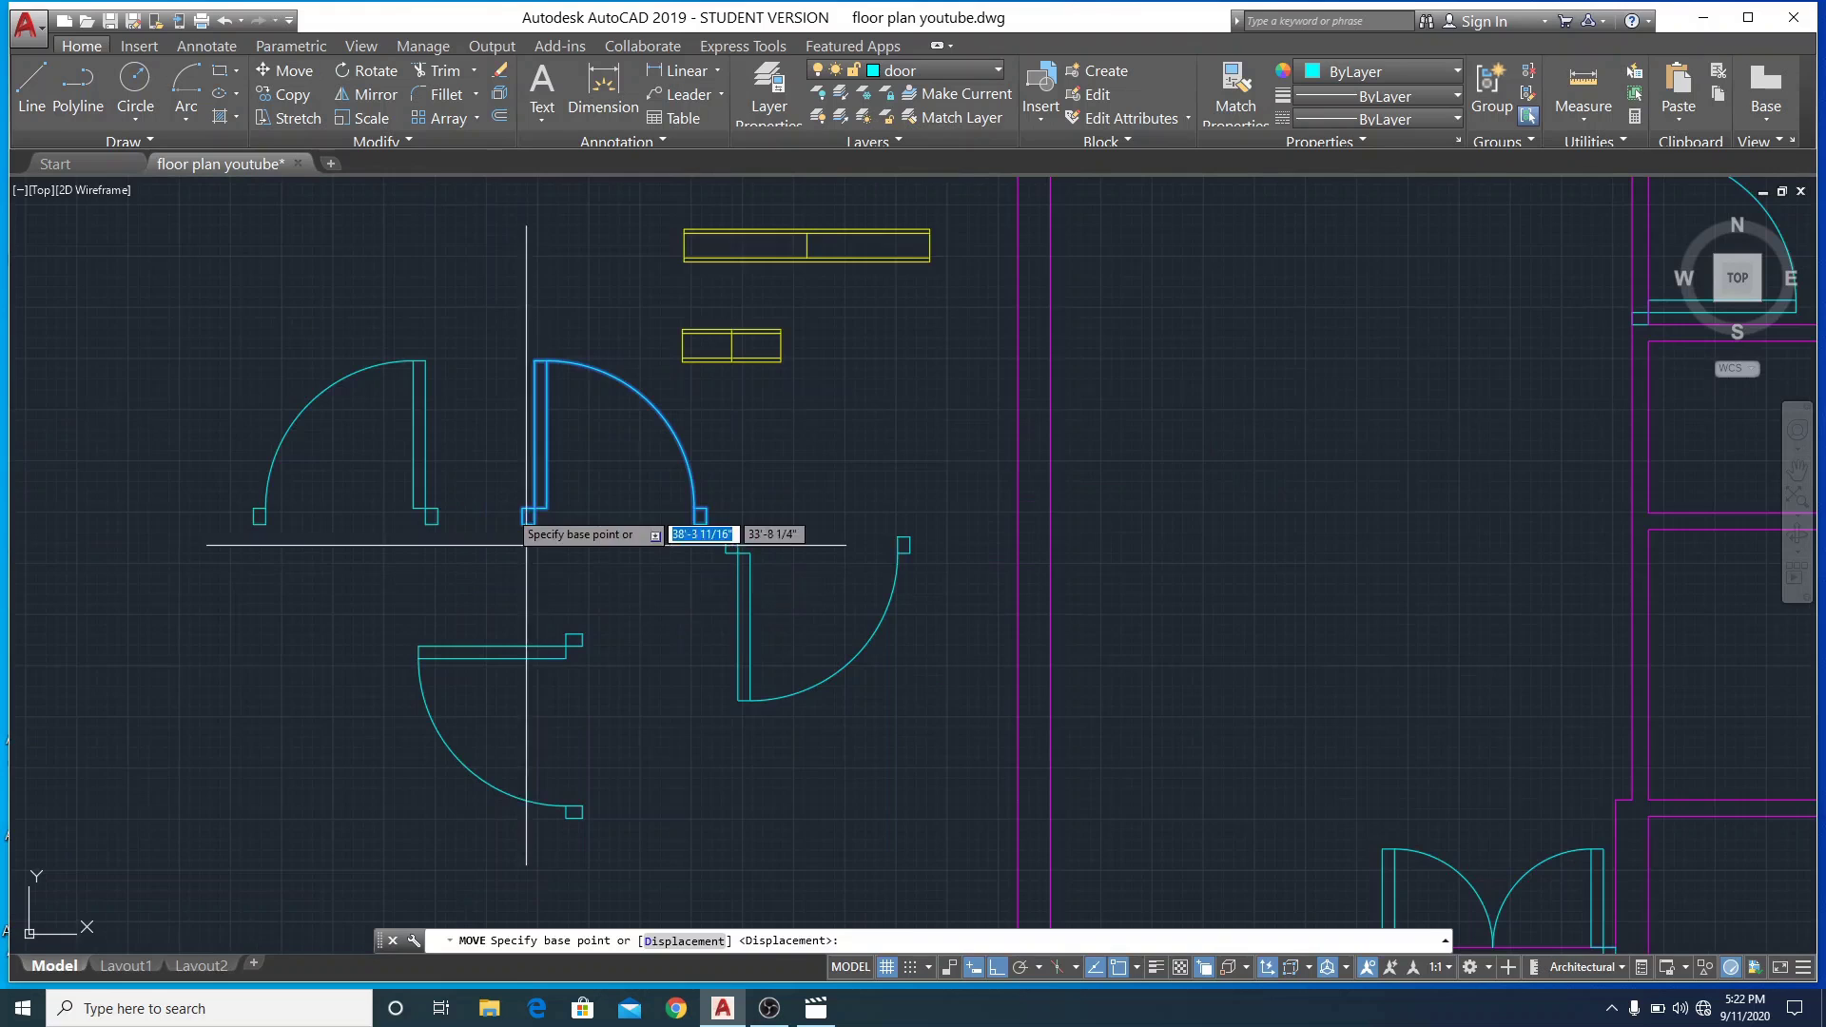
pyautogui.scroll(4, 525, 514)
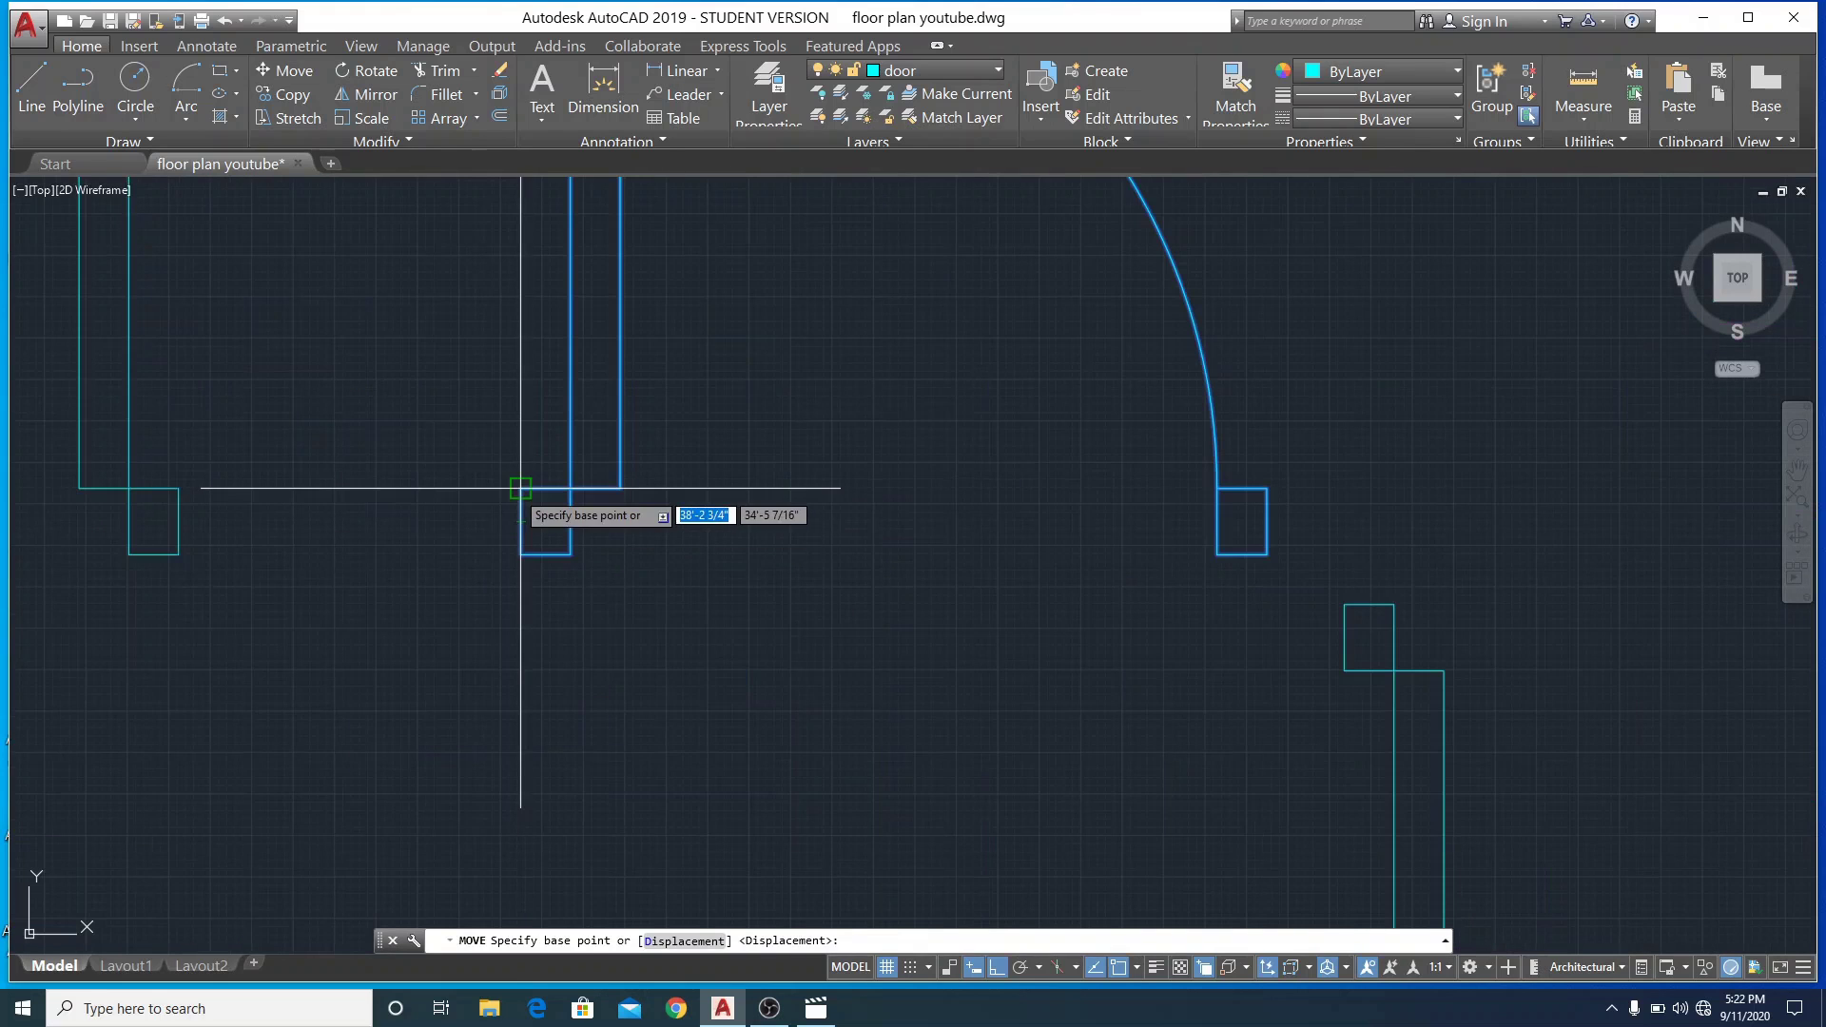
pyautogui.click(520, 488)
pyautogui.scroll(-5, 527, 483)
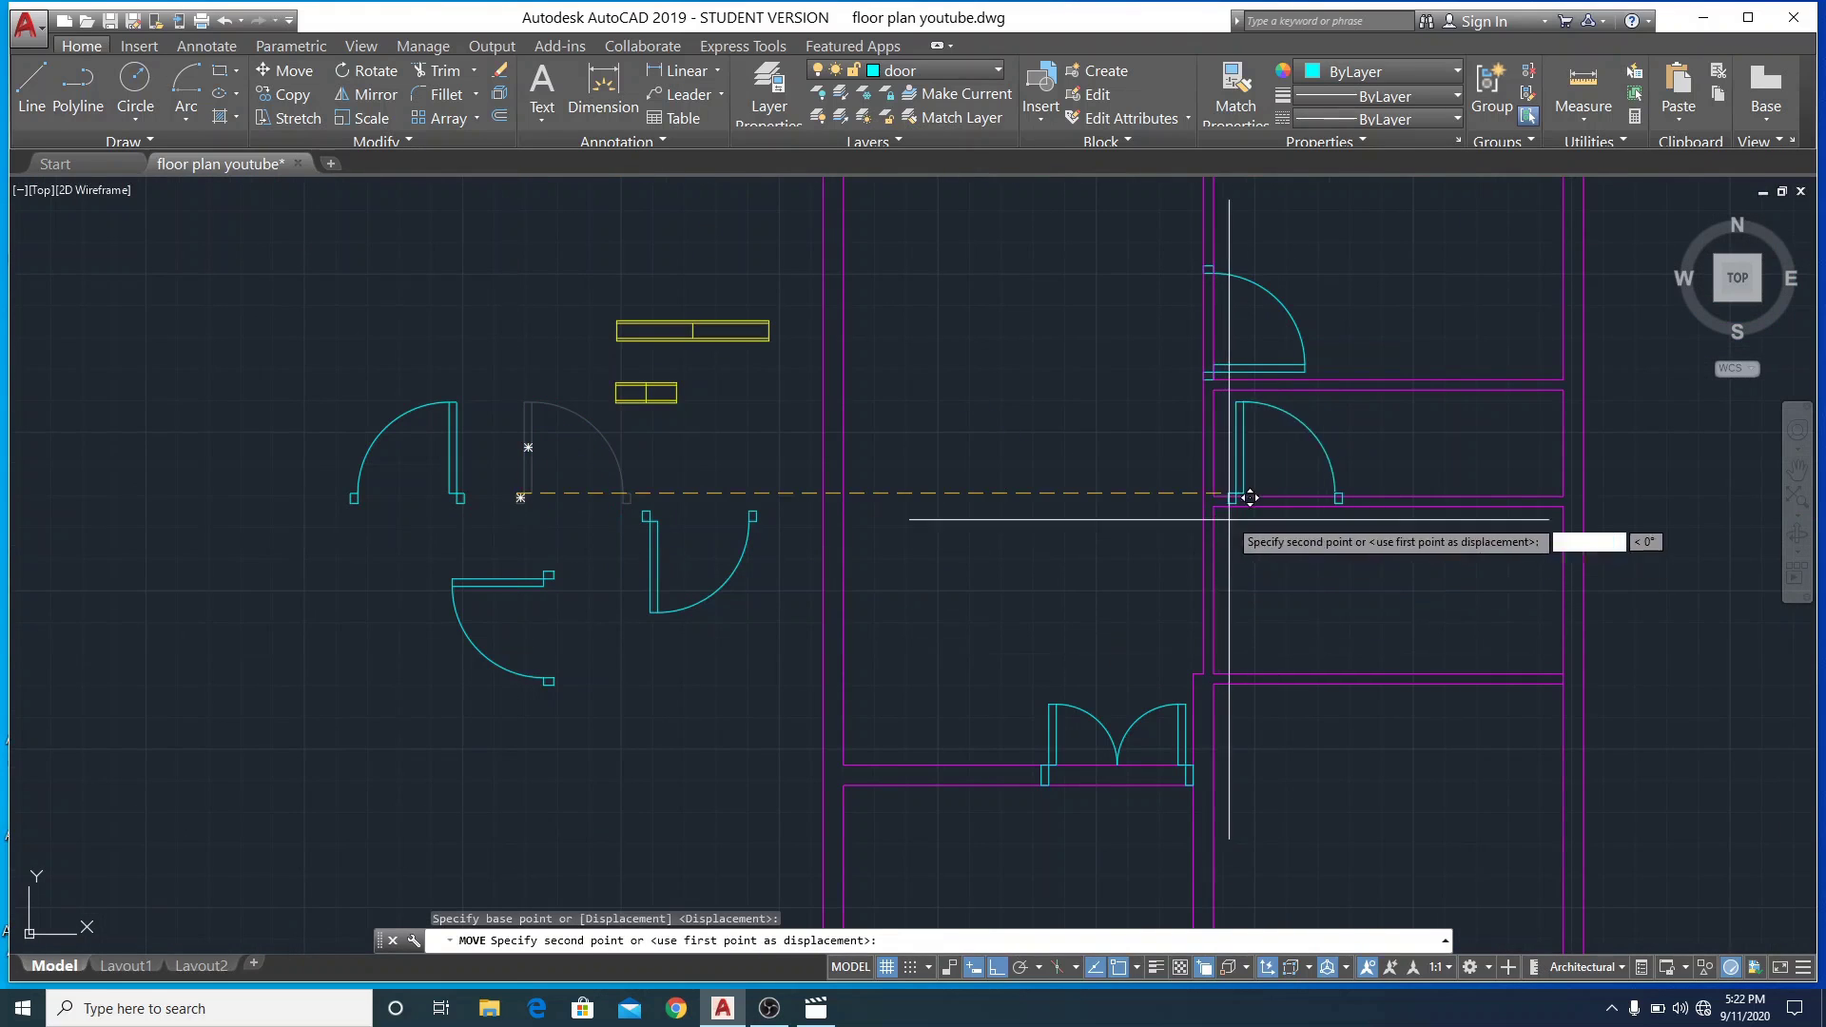
pyautogui.scroll(5, 1236, 504)
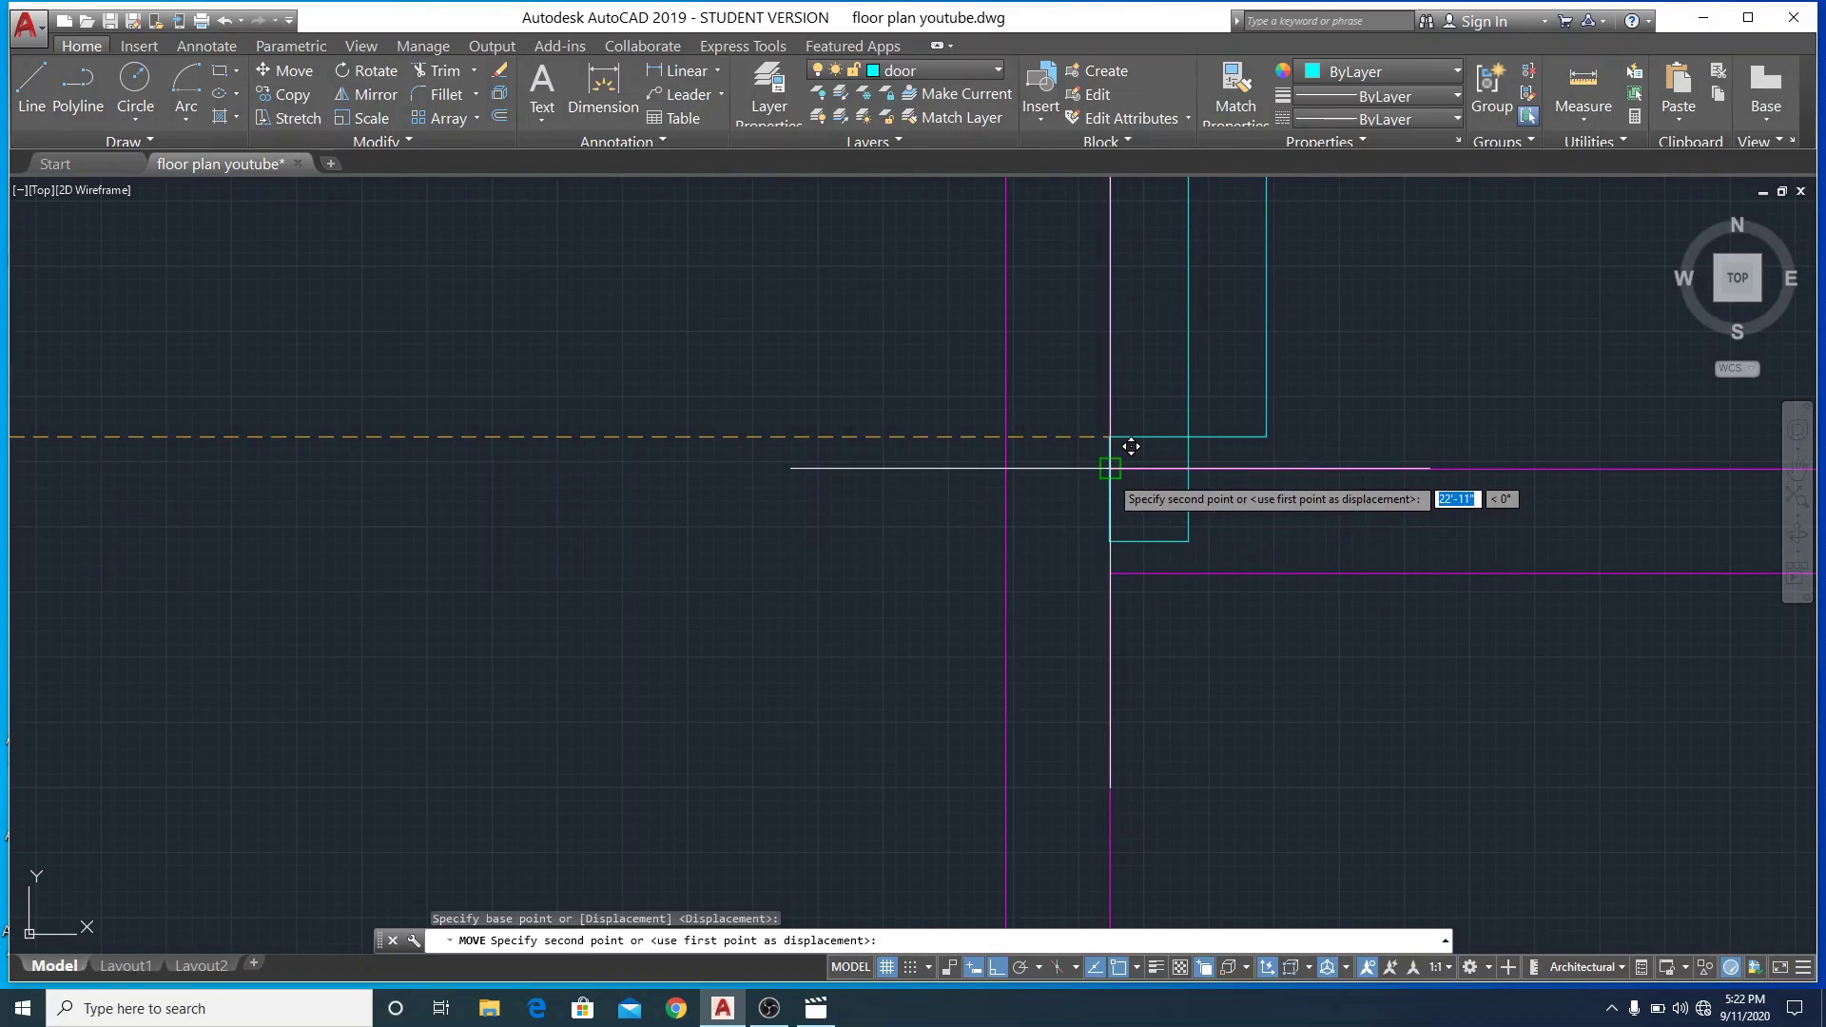
pyautogui.click(1101, 533)
pyautogui.scroll(-5, 789, 637)
pyautogui.scroll(-4, 765, 664)
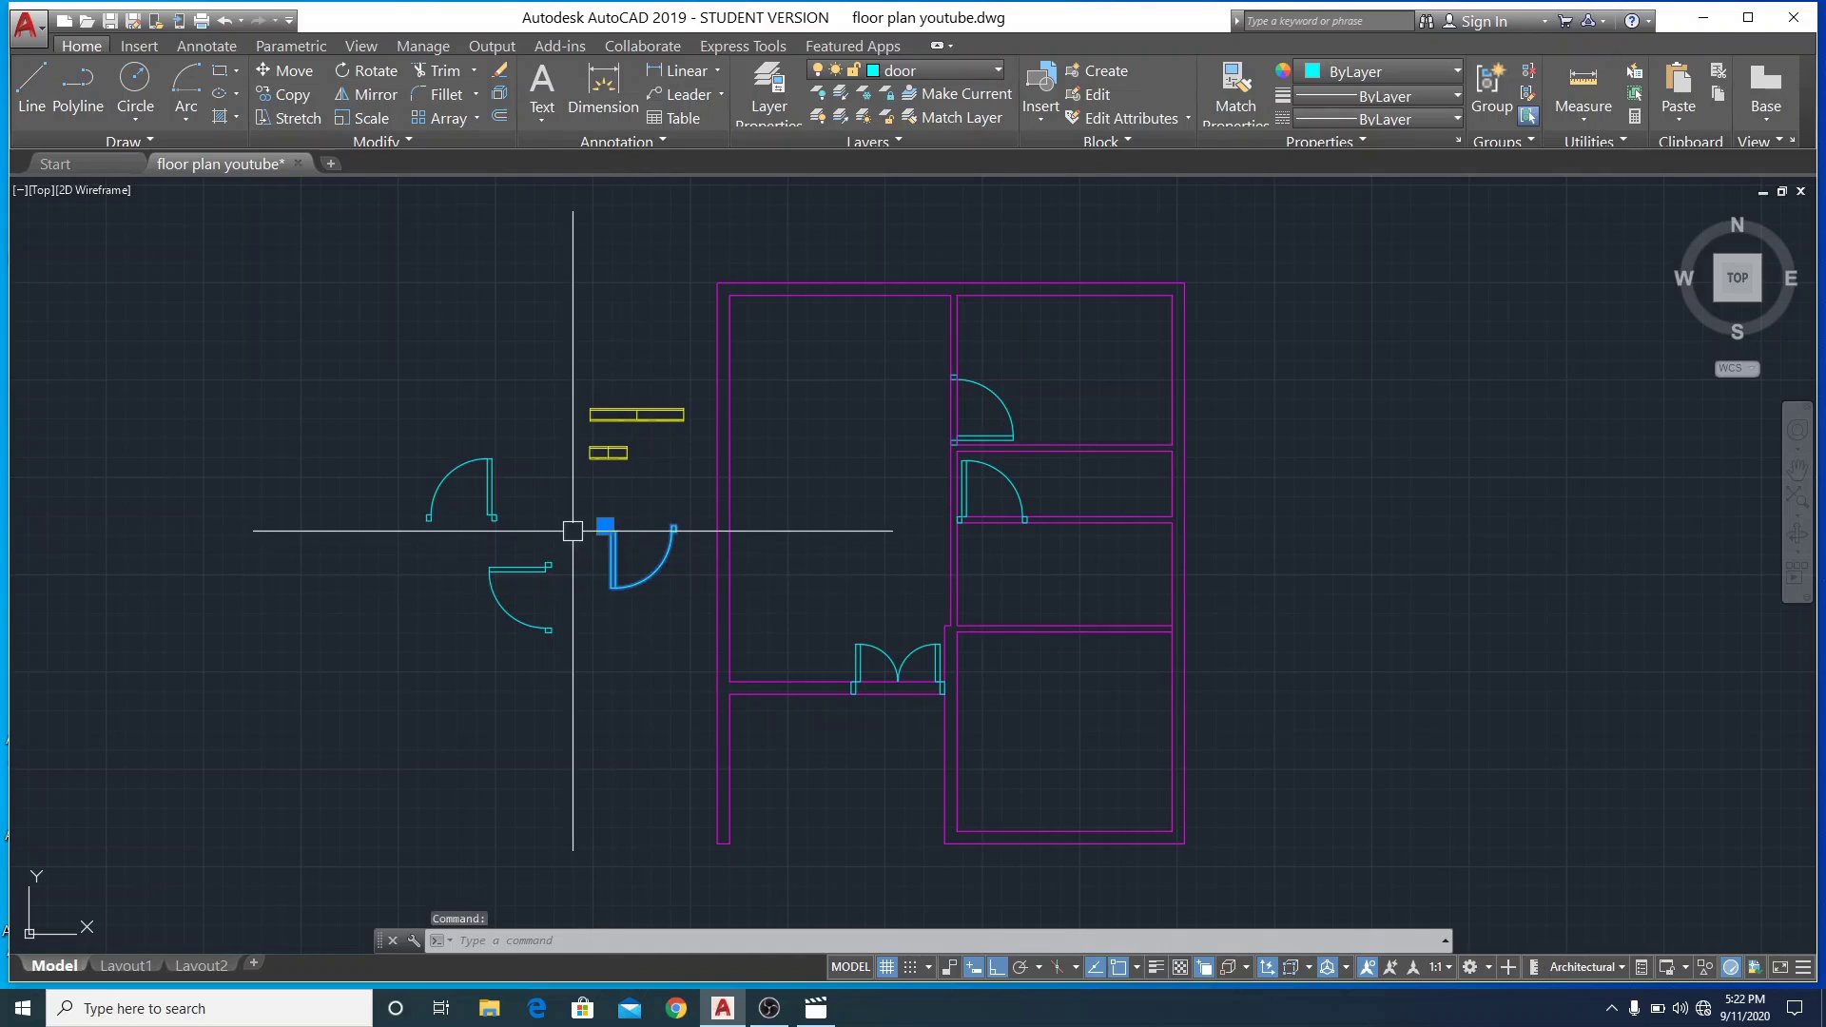
# Move the downward-opening door with the vertical leaf by its hinge-side jamb's lower-left corner to the lower-right room's upper-left inner corner
pyautogui.click(294, 73)
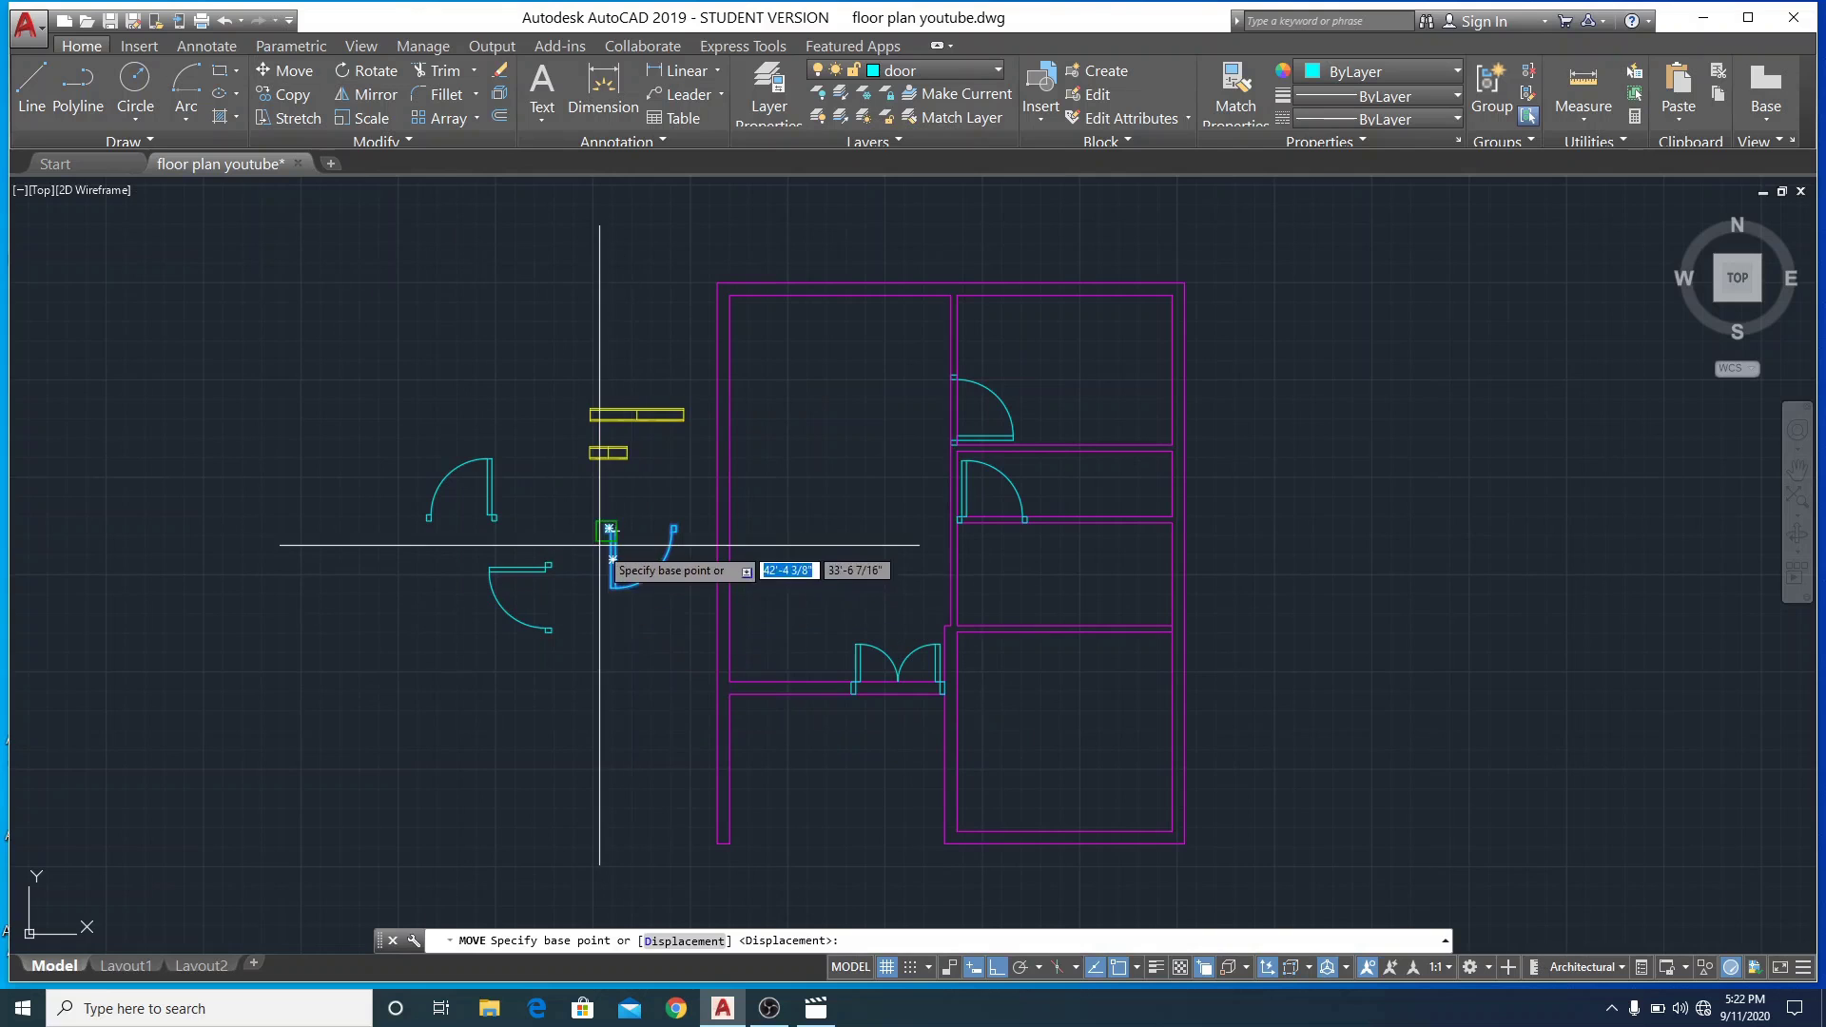
pyautogui.scroll(6, 599, 544)
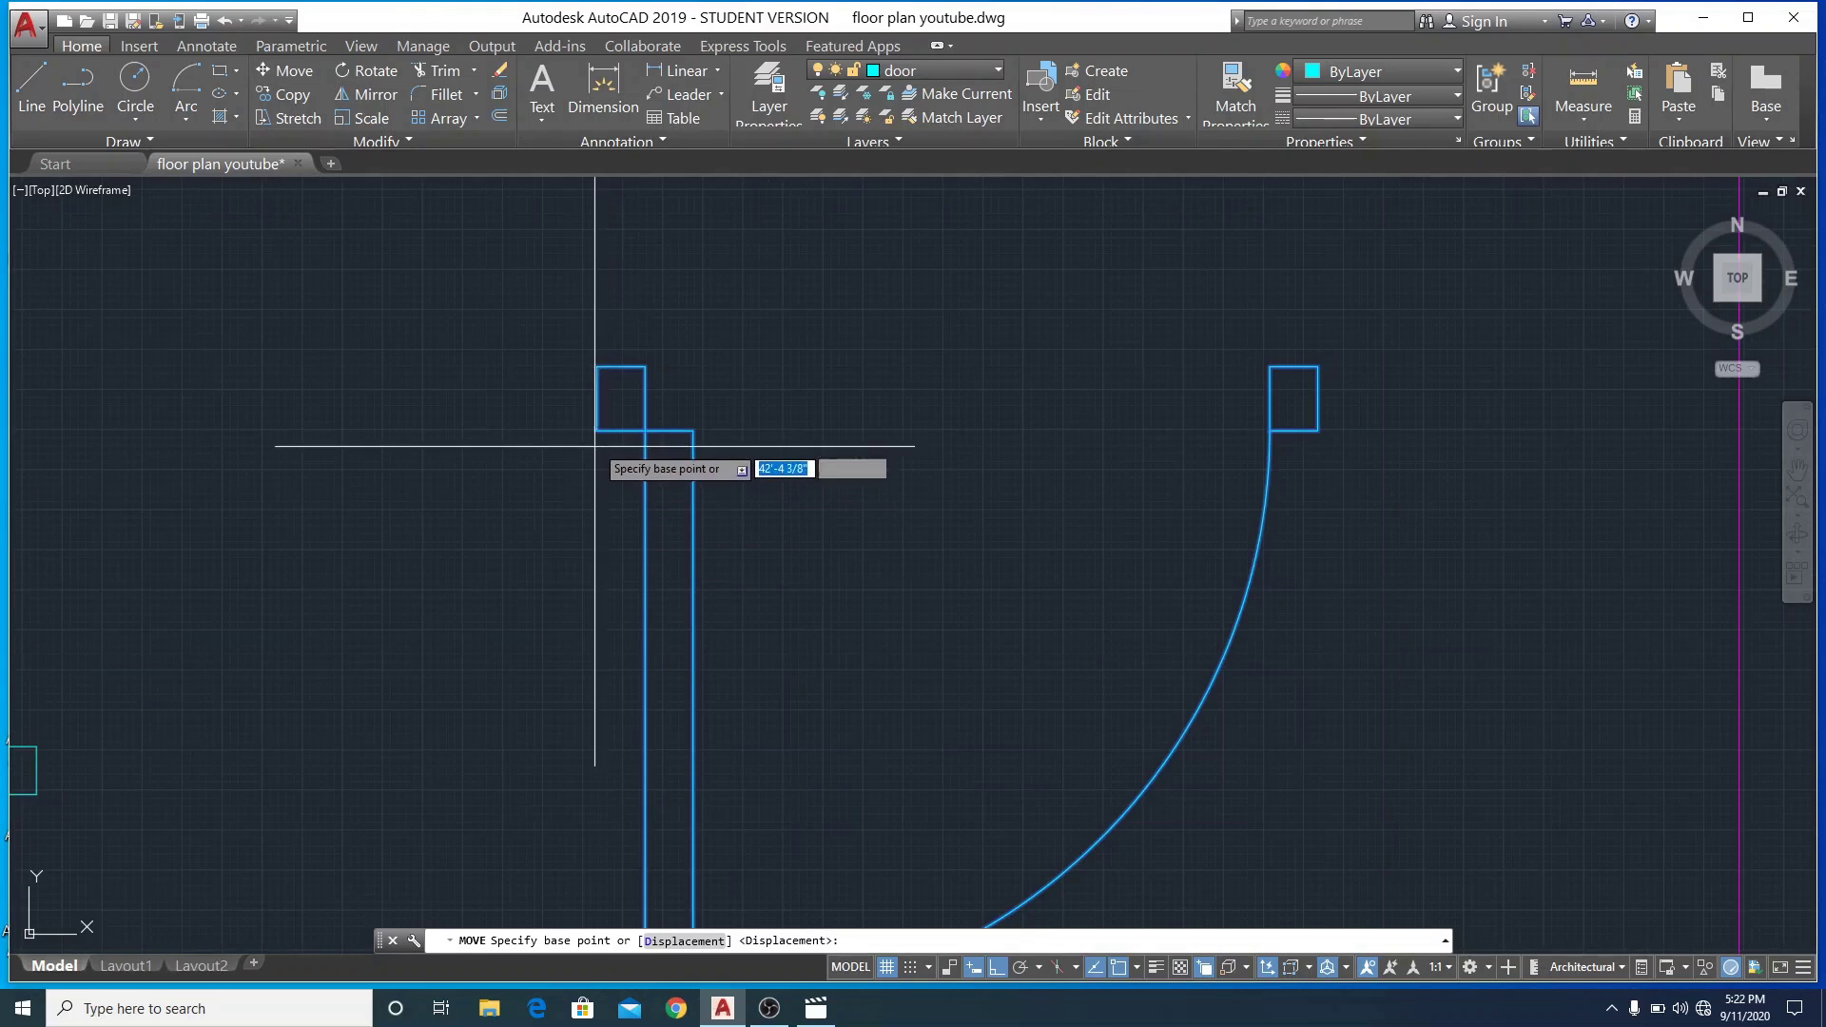
pyautogui.click(599, 399)
pyautogui.scroll(-5, 599, 447)
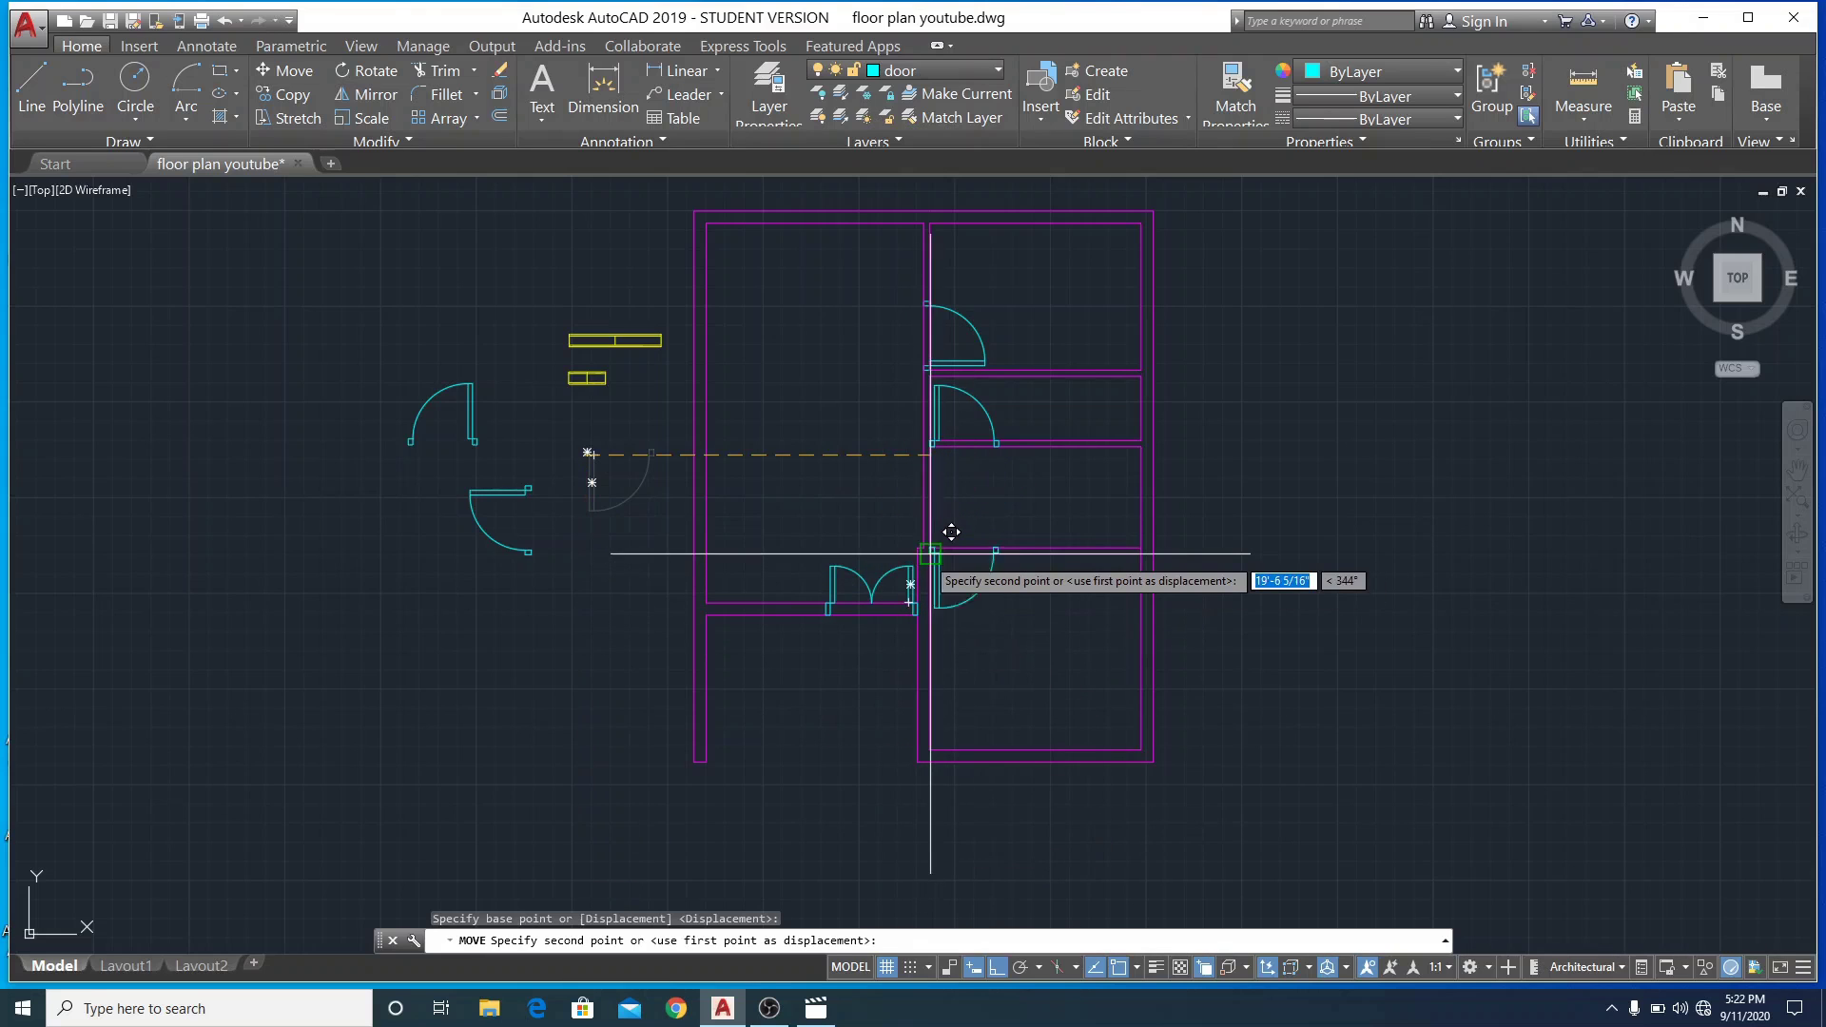
pyautogui.scroll(7, 932, 541)
pyautogui.click(918, 532)
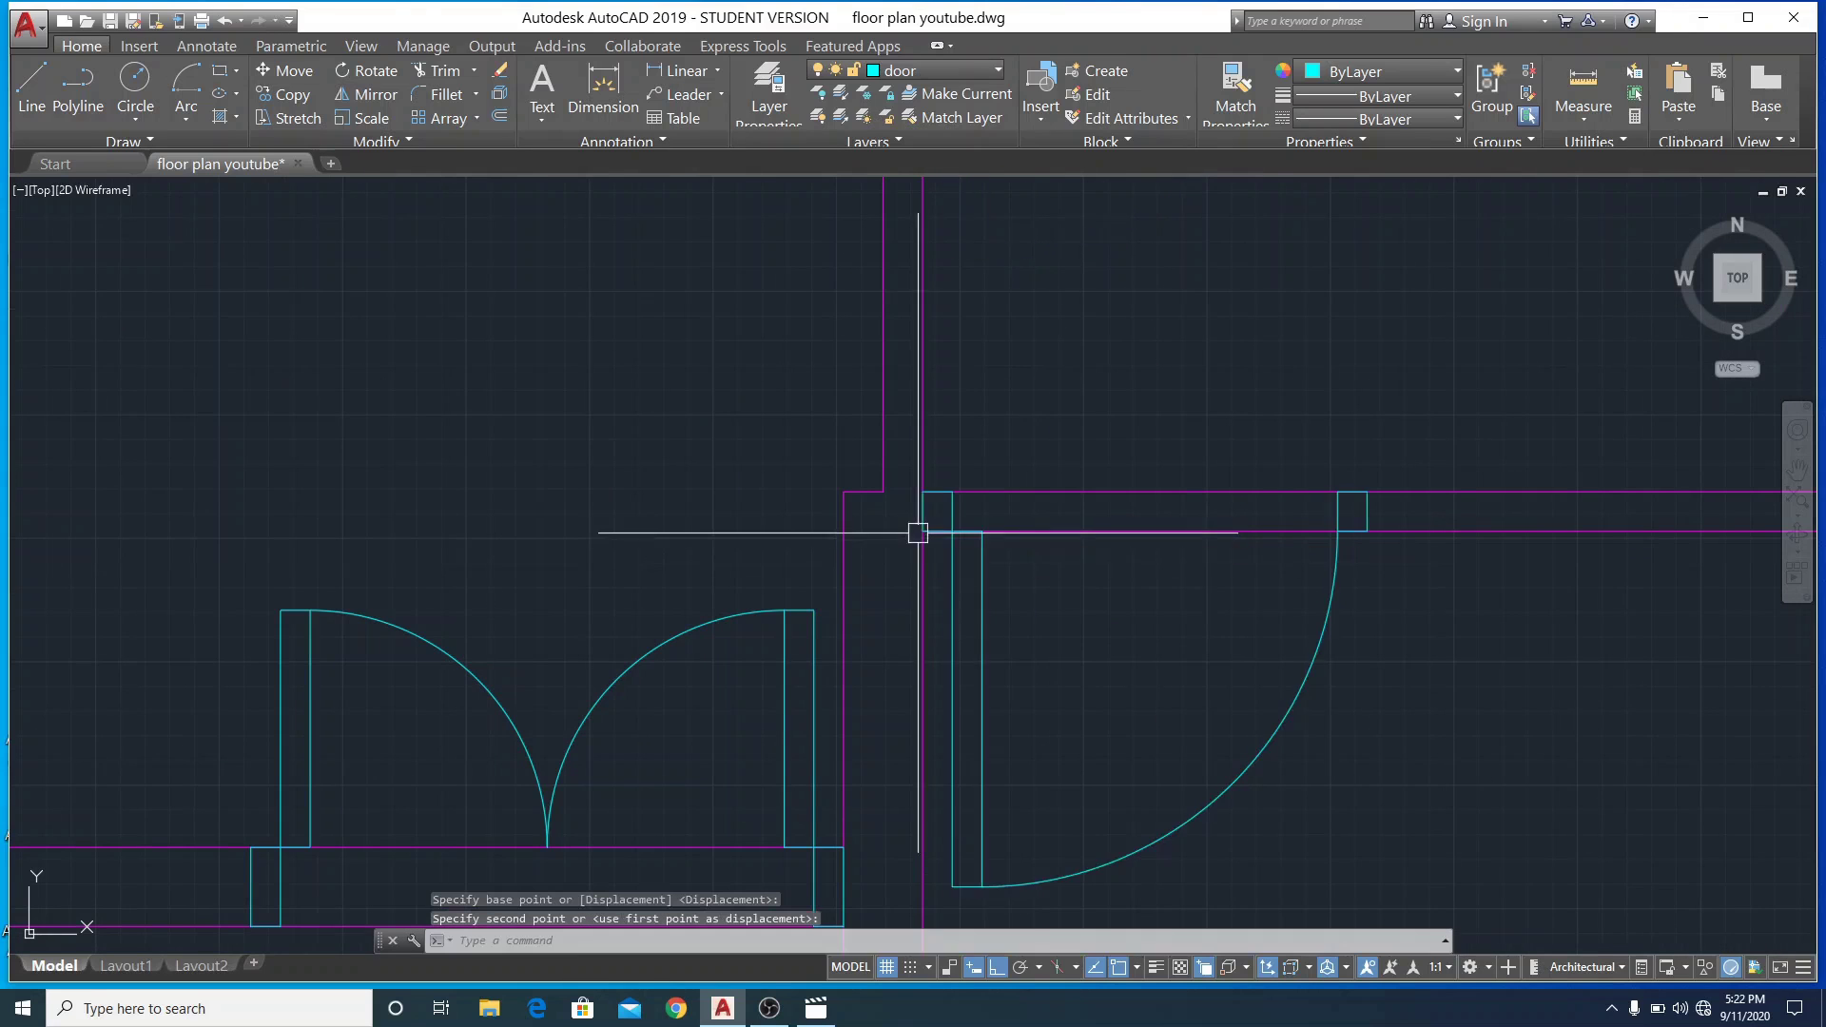
pyautogui.scroll(-6, 1093, 856)
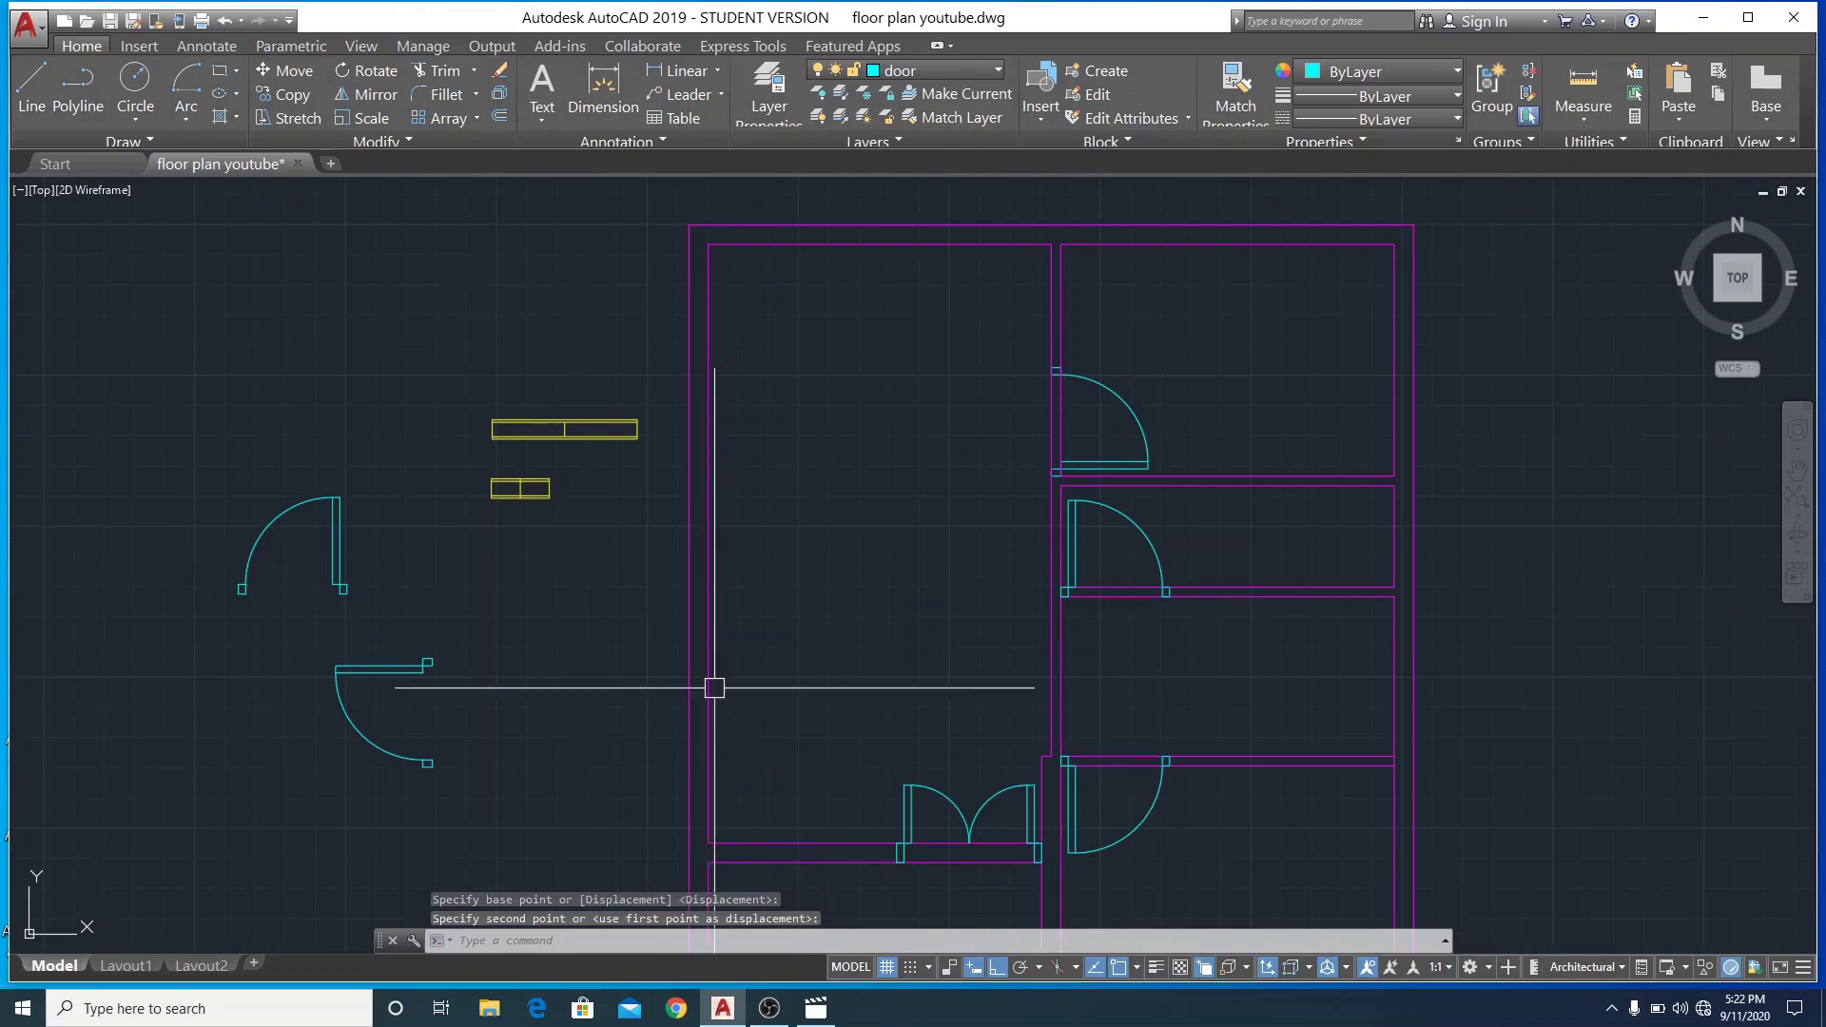
# Copy the long window by its upper edge's midpoint into the top outer wall, once above the large left room and once above the upper-right room
pyautogui.scroll(-4, 626, 632)
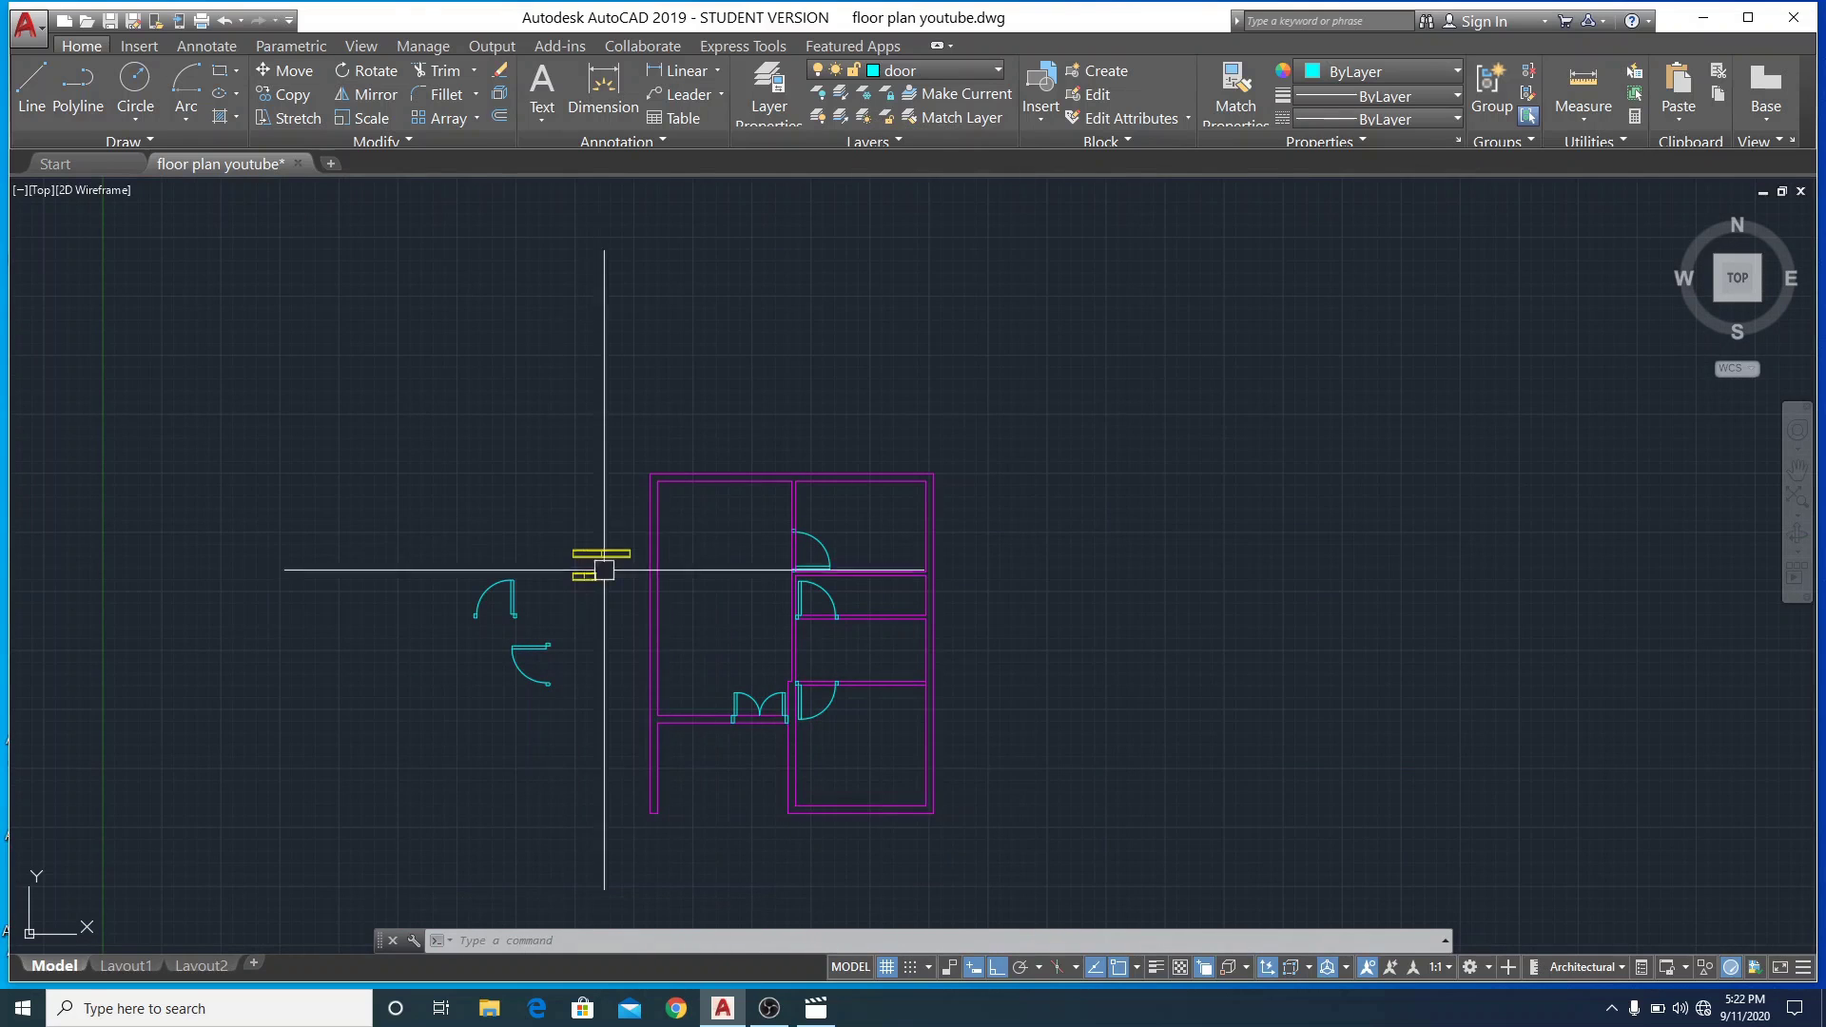
pyautogui.scroll(6, 605, 543)
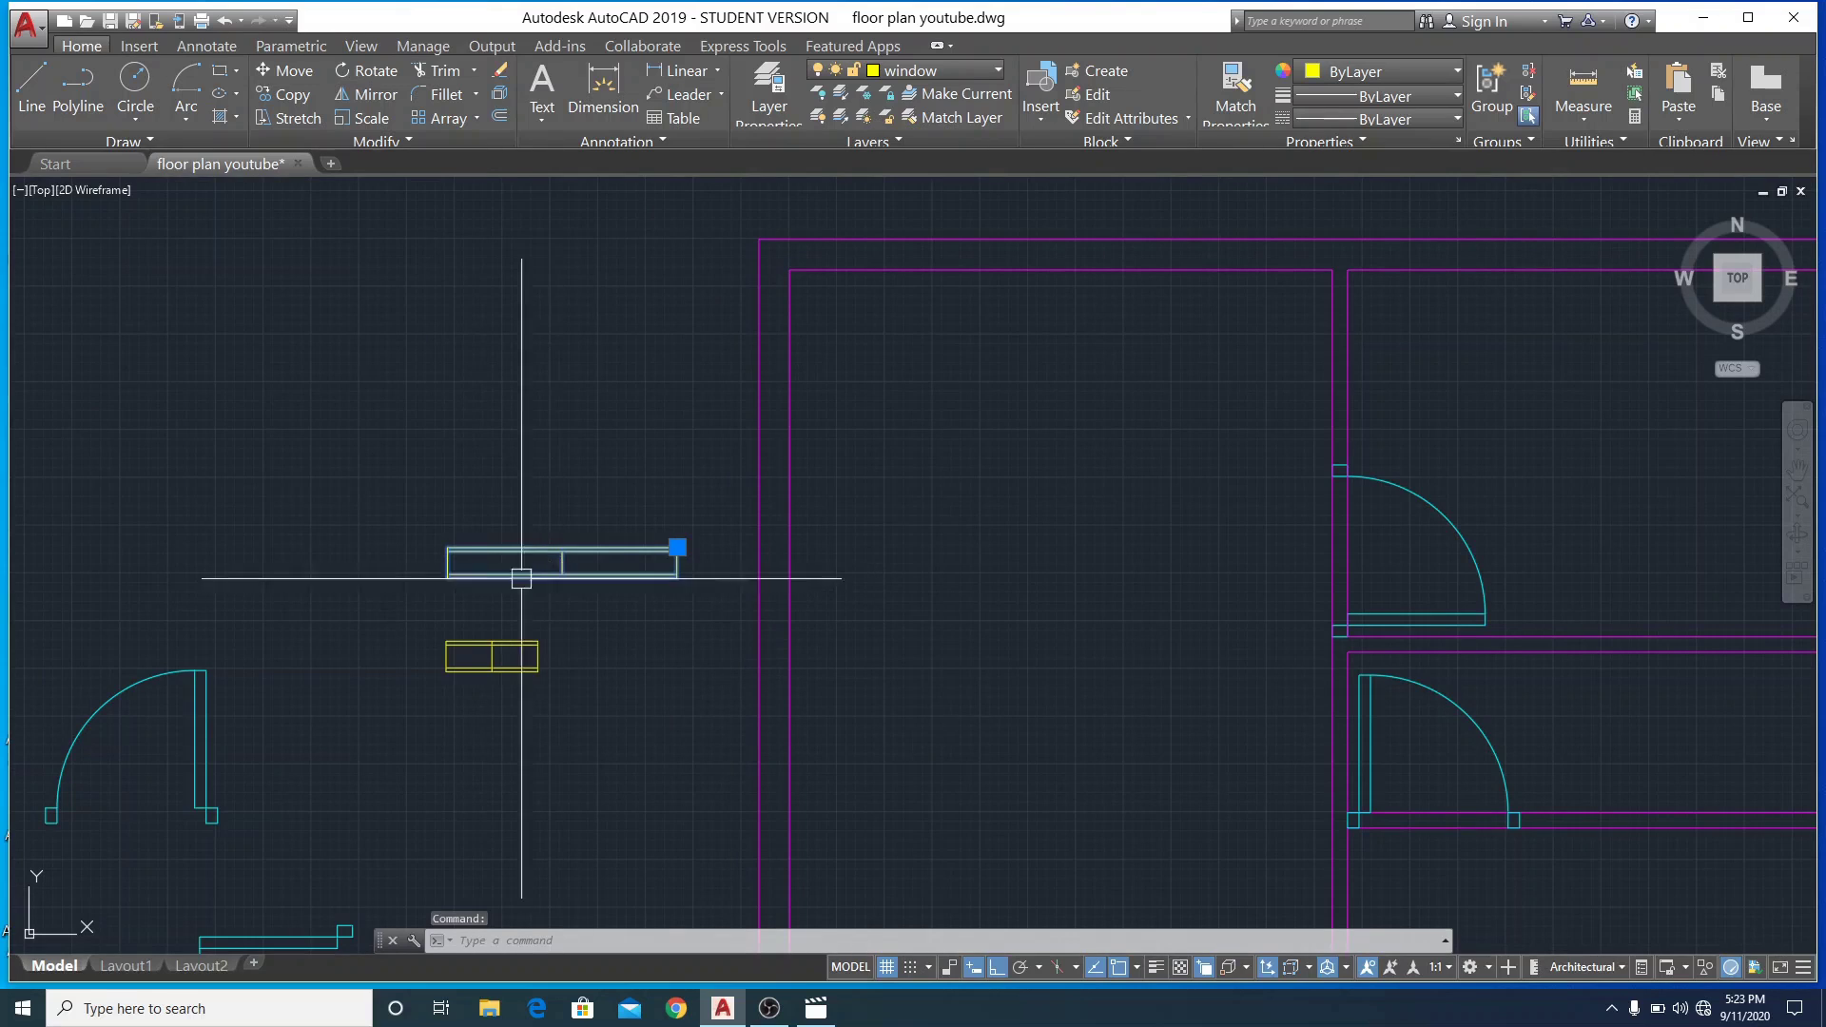
pyautogui.click(271, 93)
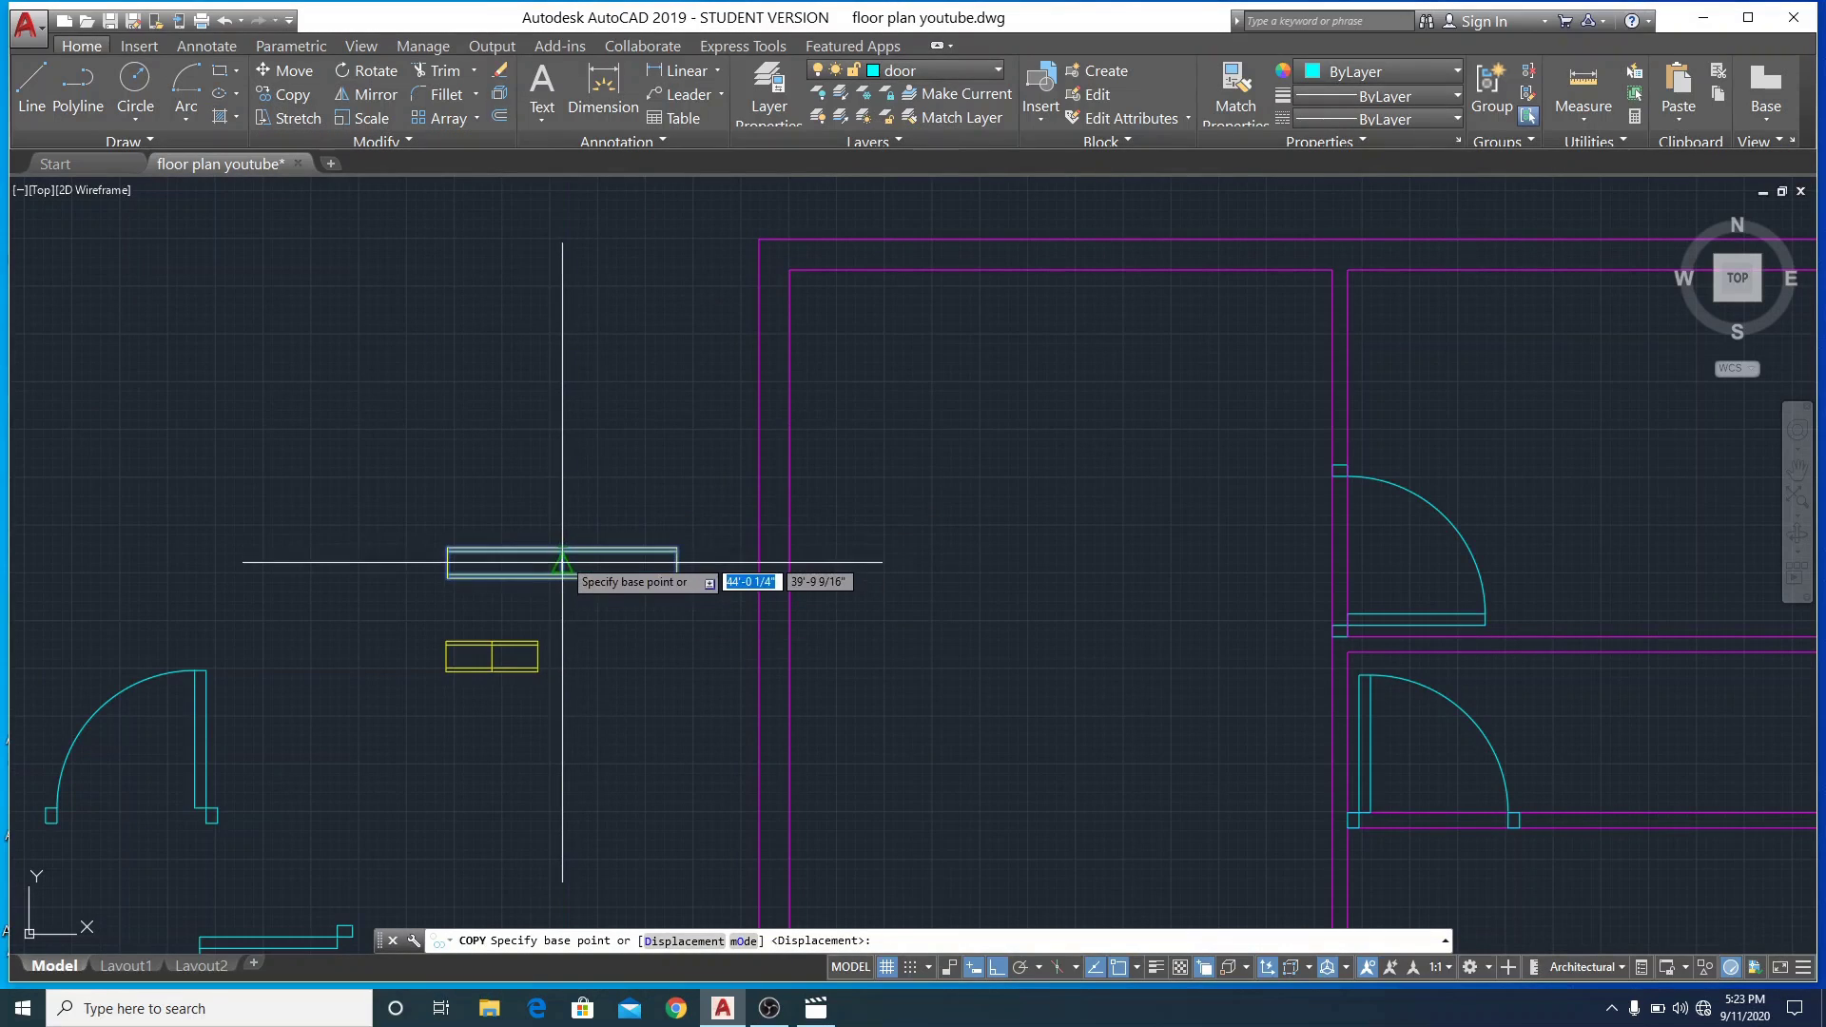
pyautogui.scroll(4, 562, 546)
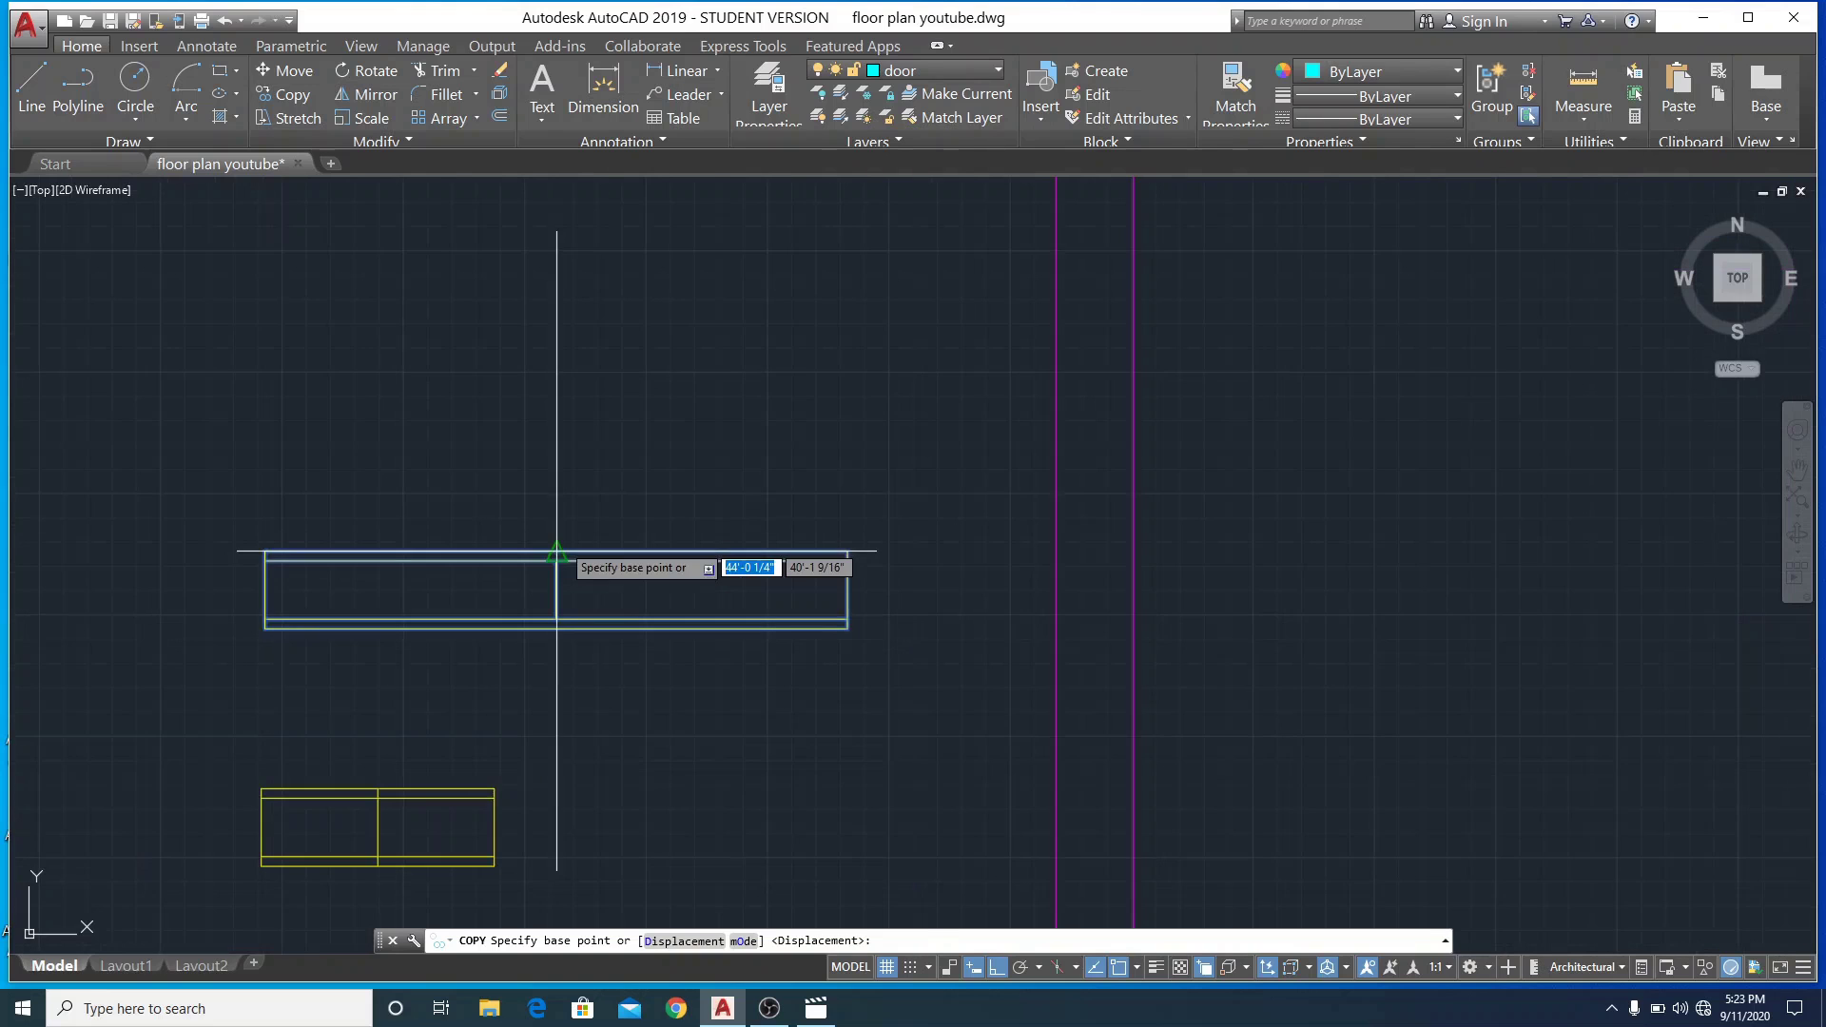
pyautogui.click(559, 550)
pyautogui.scroll(-6, 774, 390)
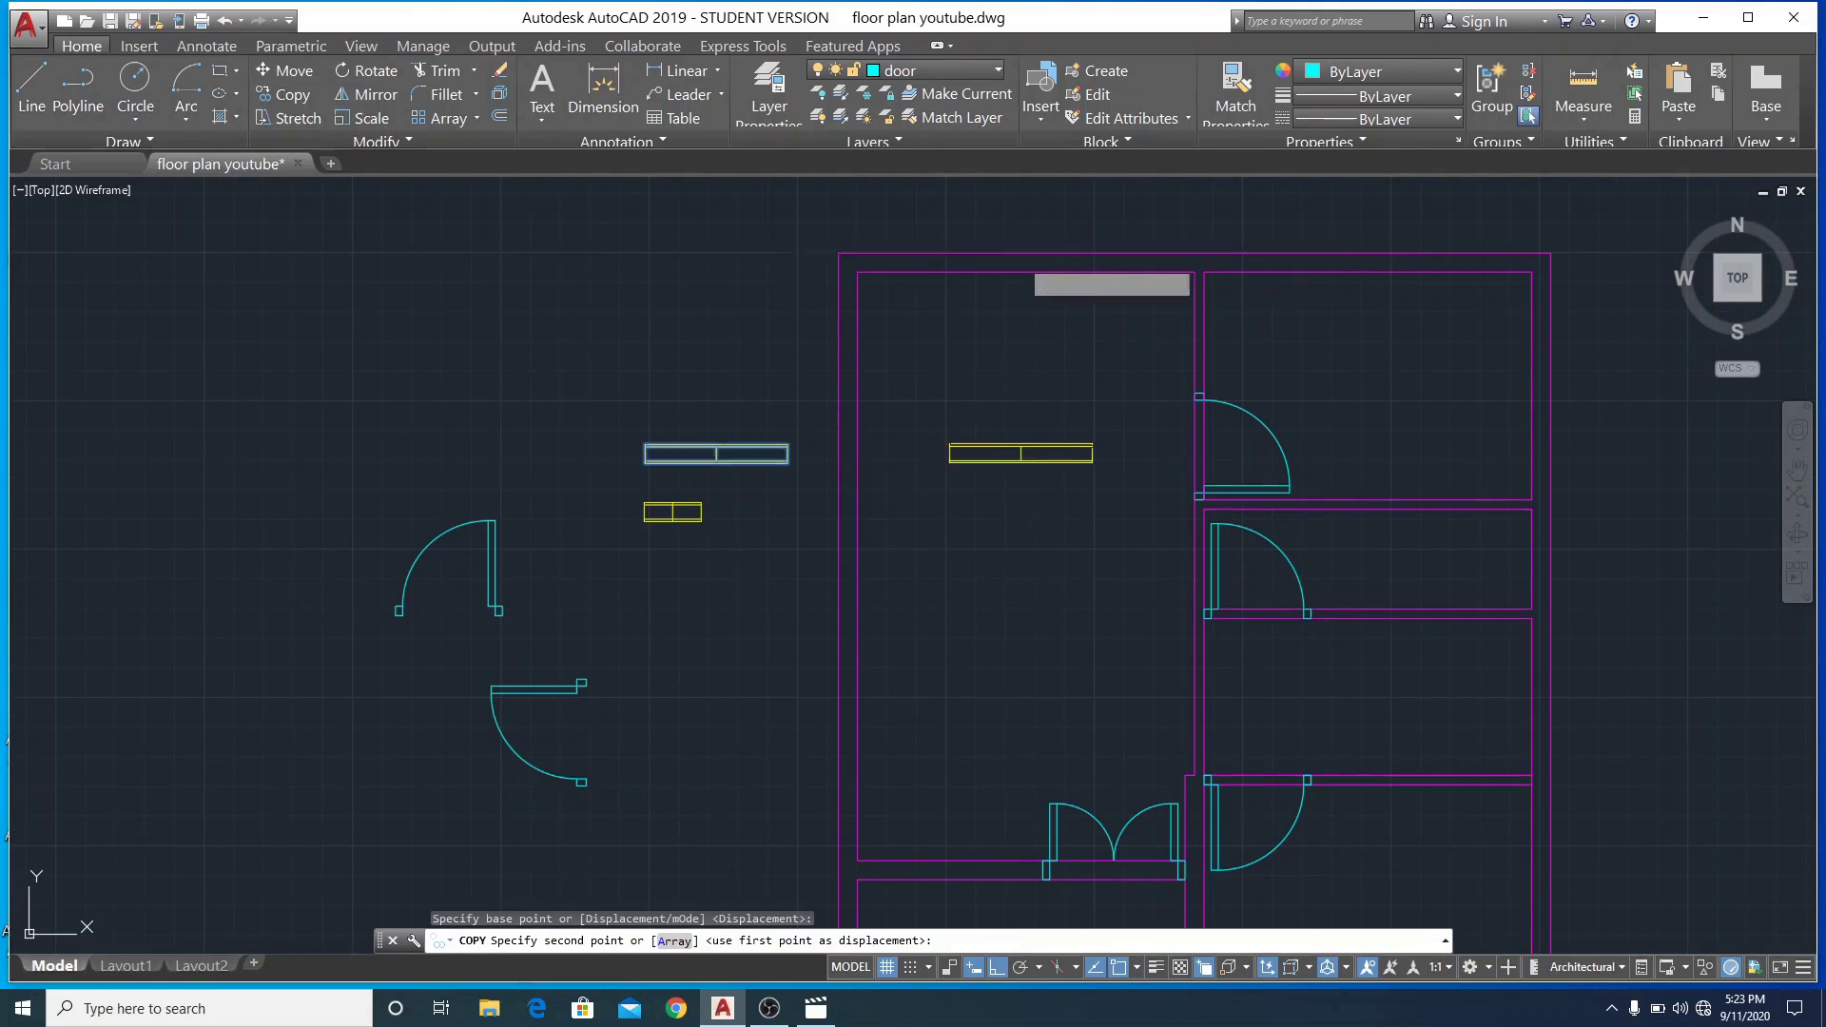
pyautogui.click(1021, 252)
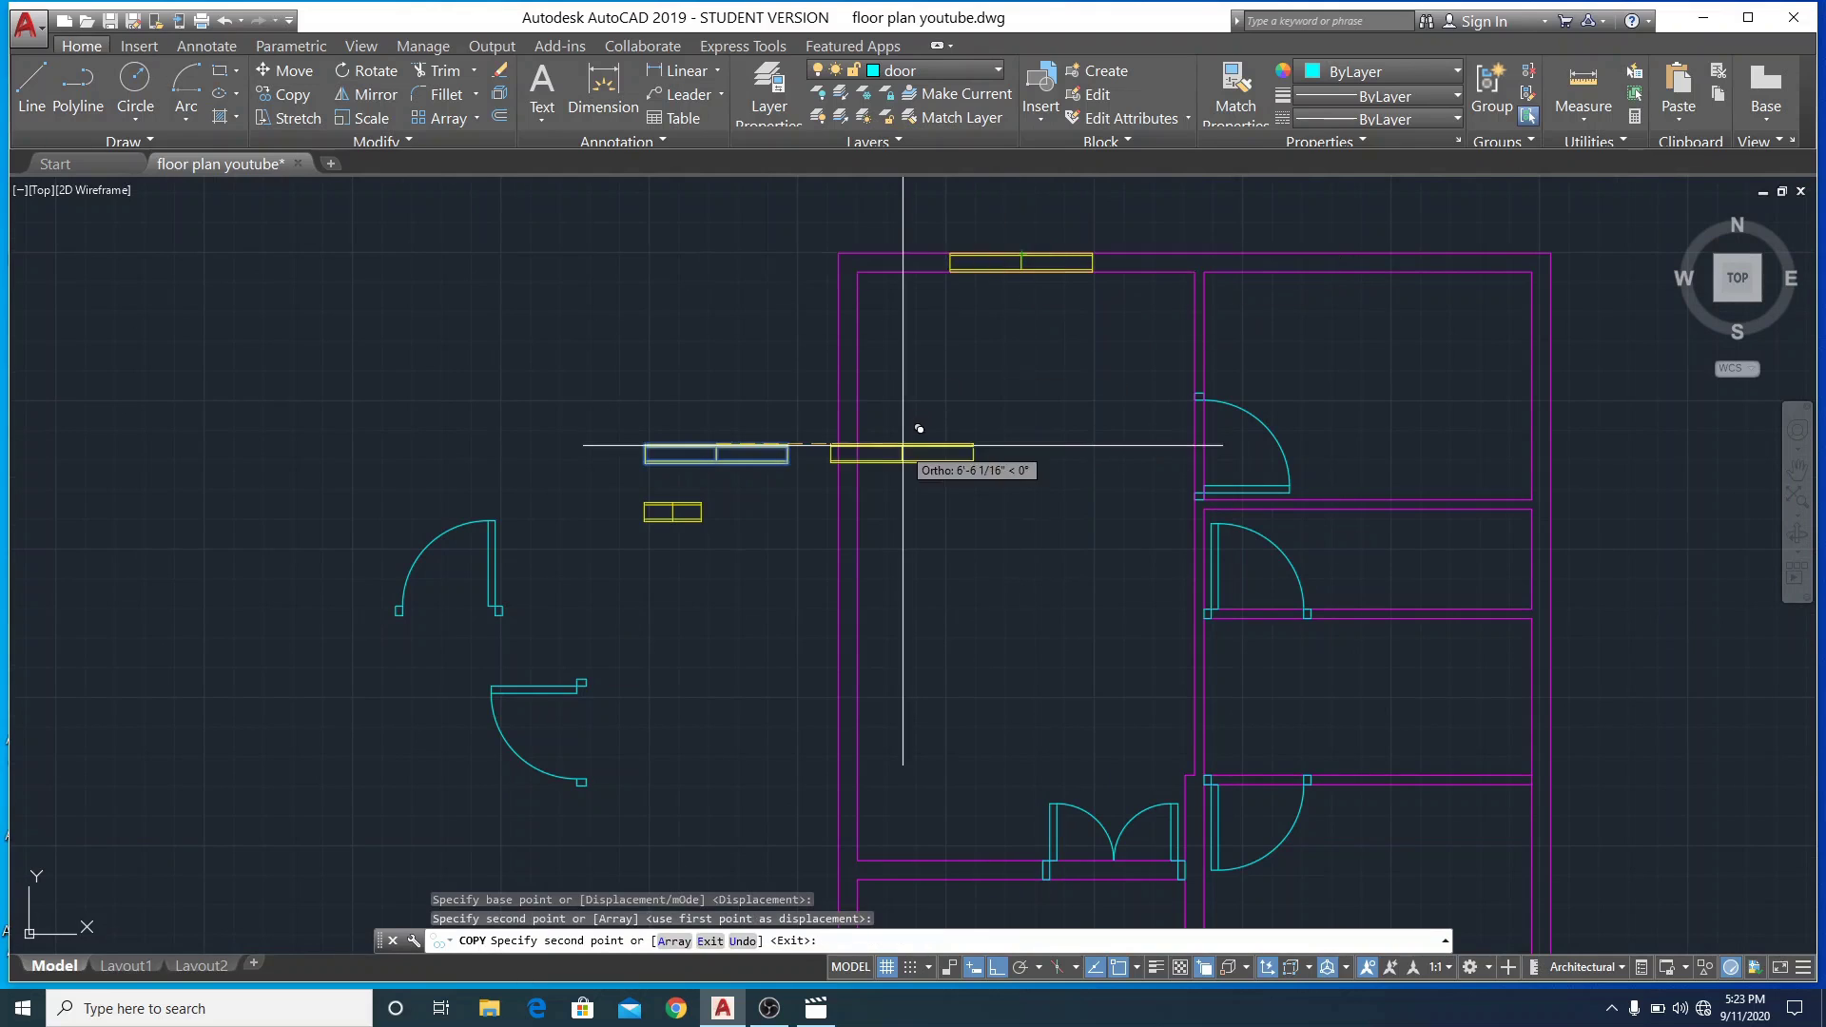
pyautogui.click(1369, 253)
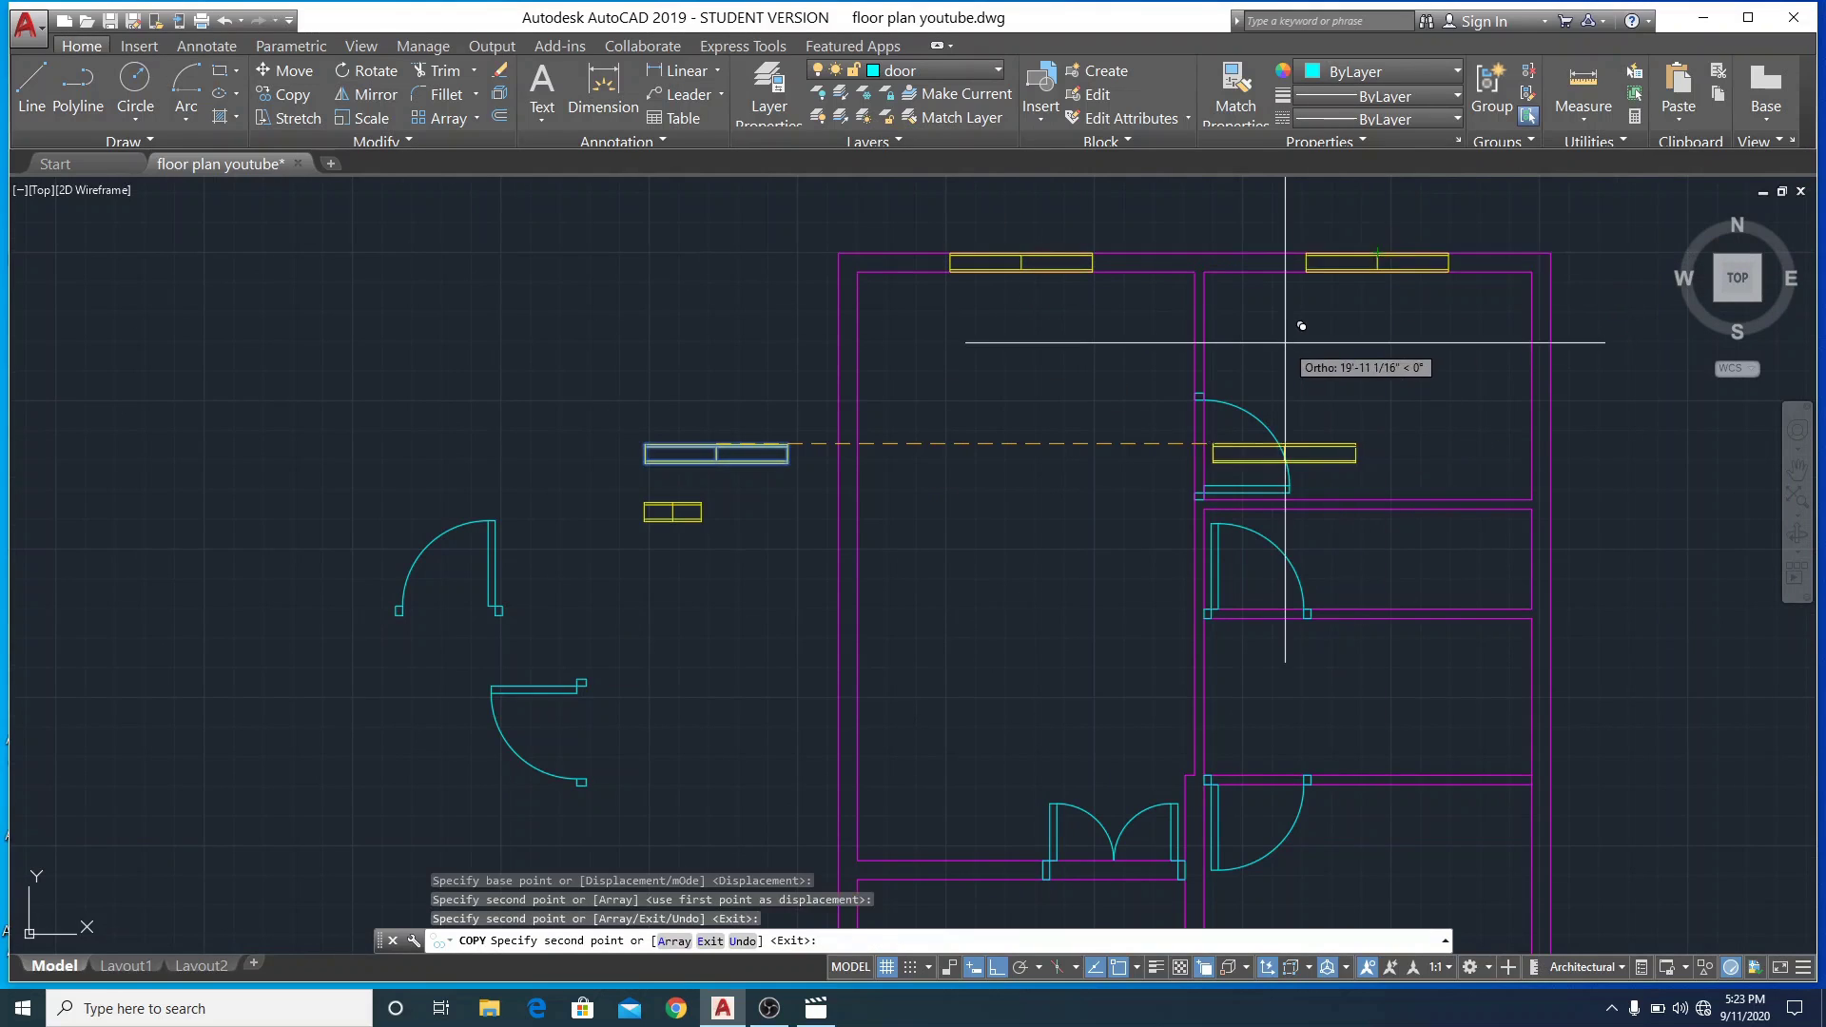
# Place another long window copy at the midpoint of the lower-right room's bottom wall and a spare copy just above the source window
pyautogui.scroll(-5, 1293, 338)
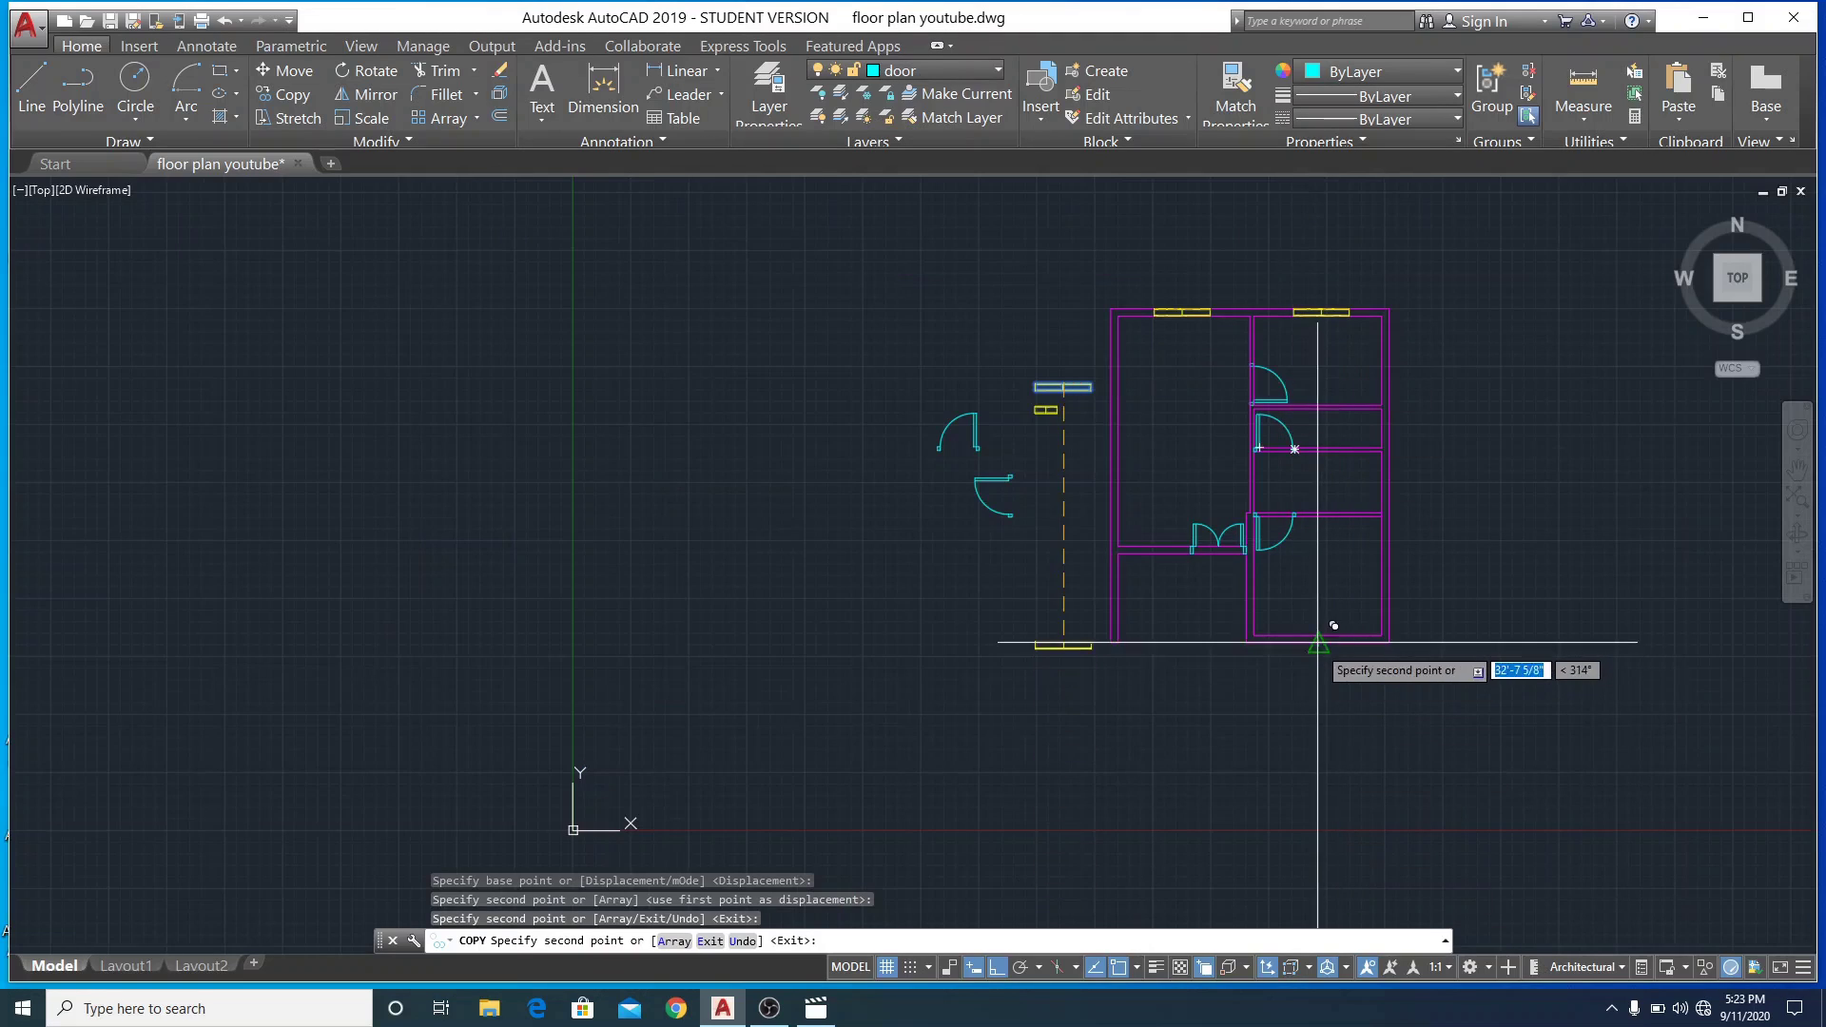
pyautogui.scroll(6, 1336, 639)
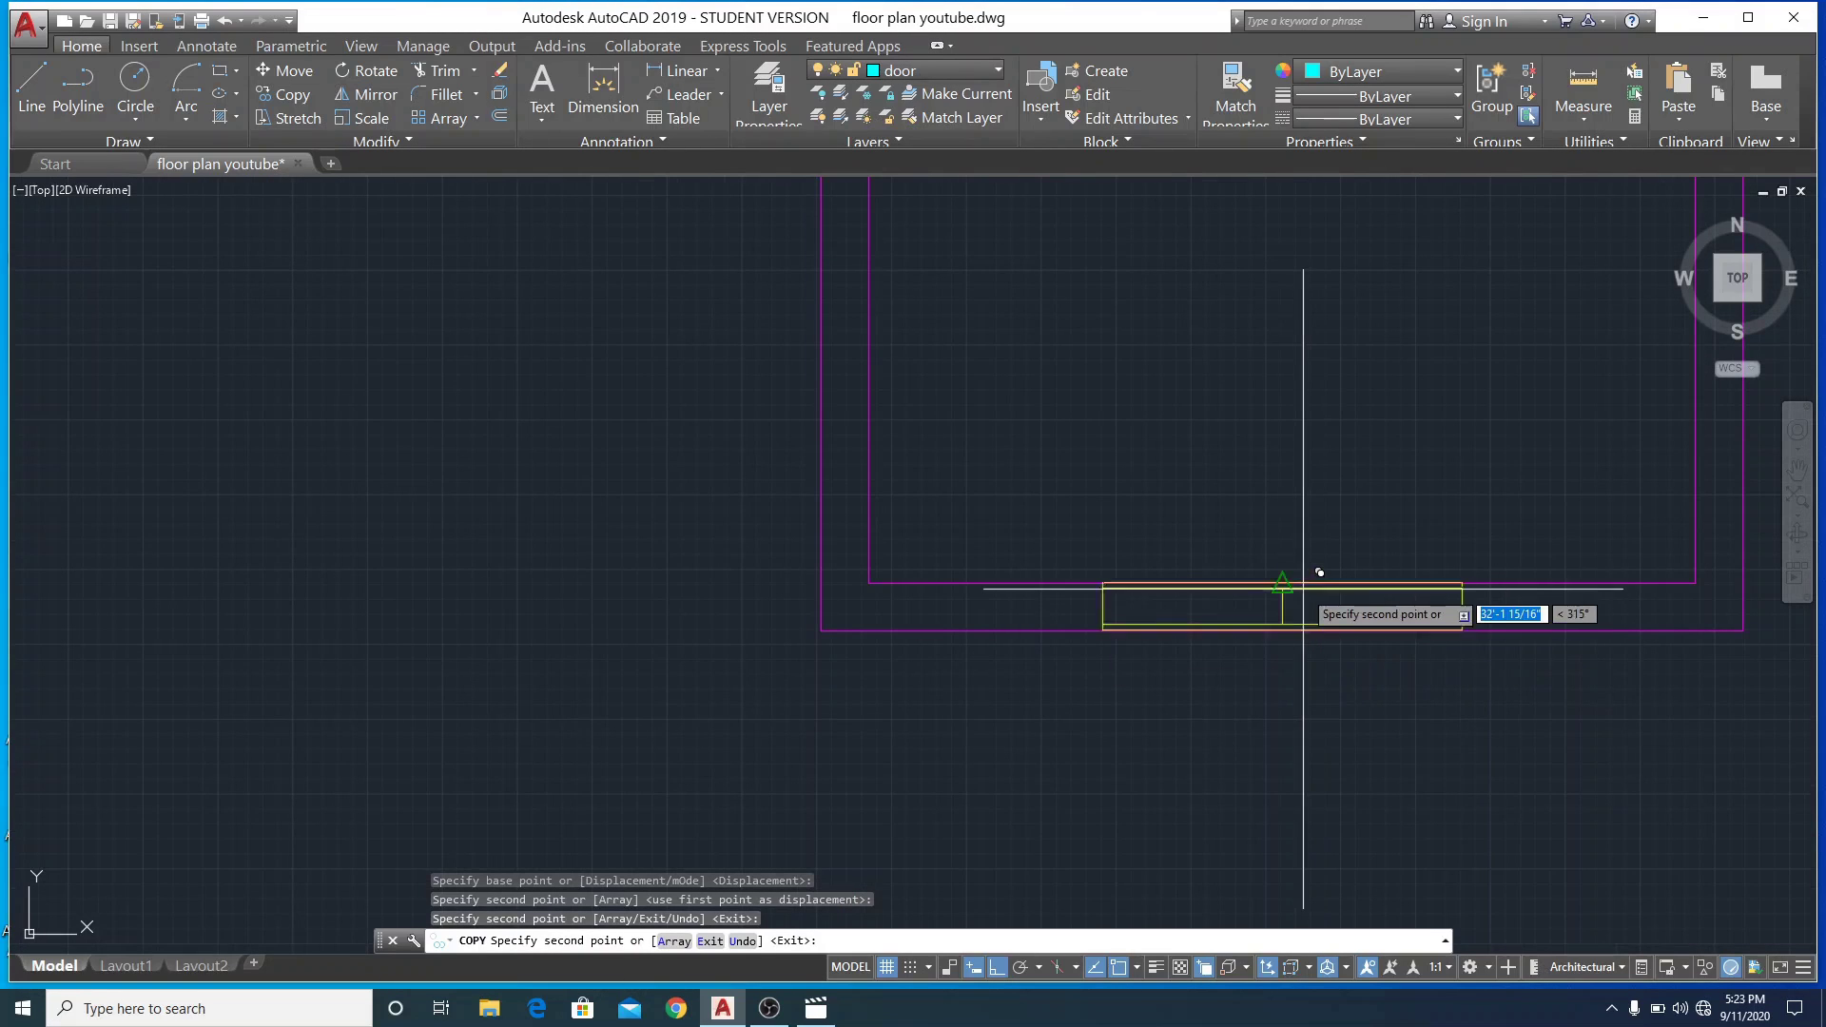
pyautogui.scroll(-6, 1057, 633)
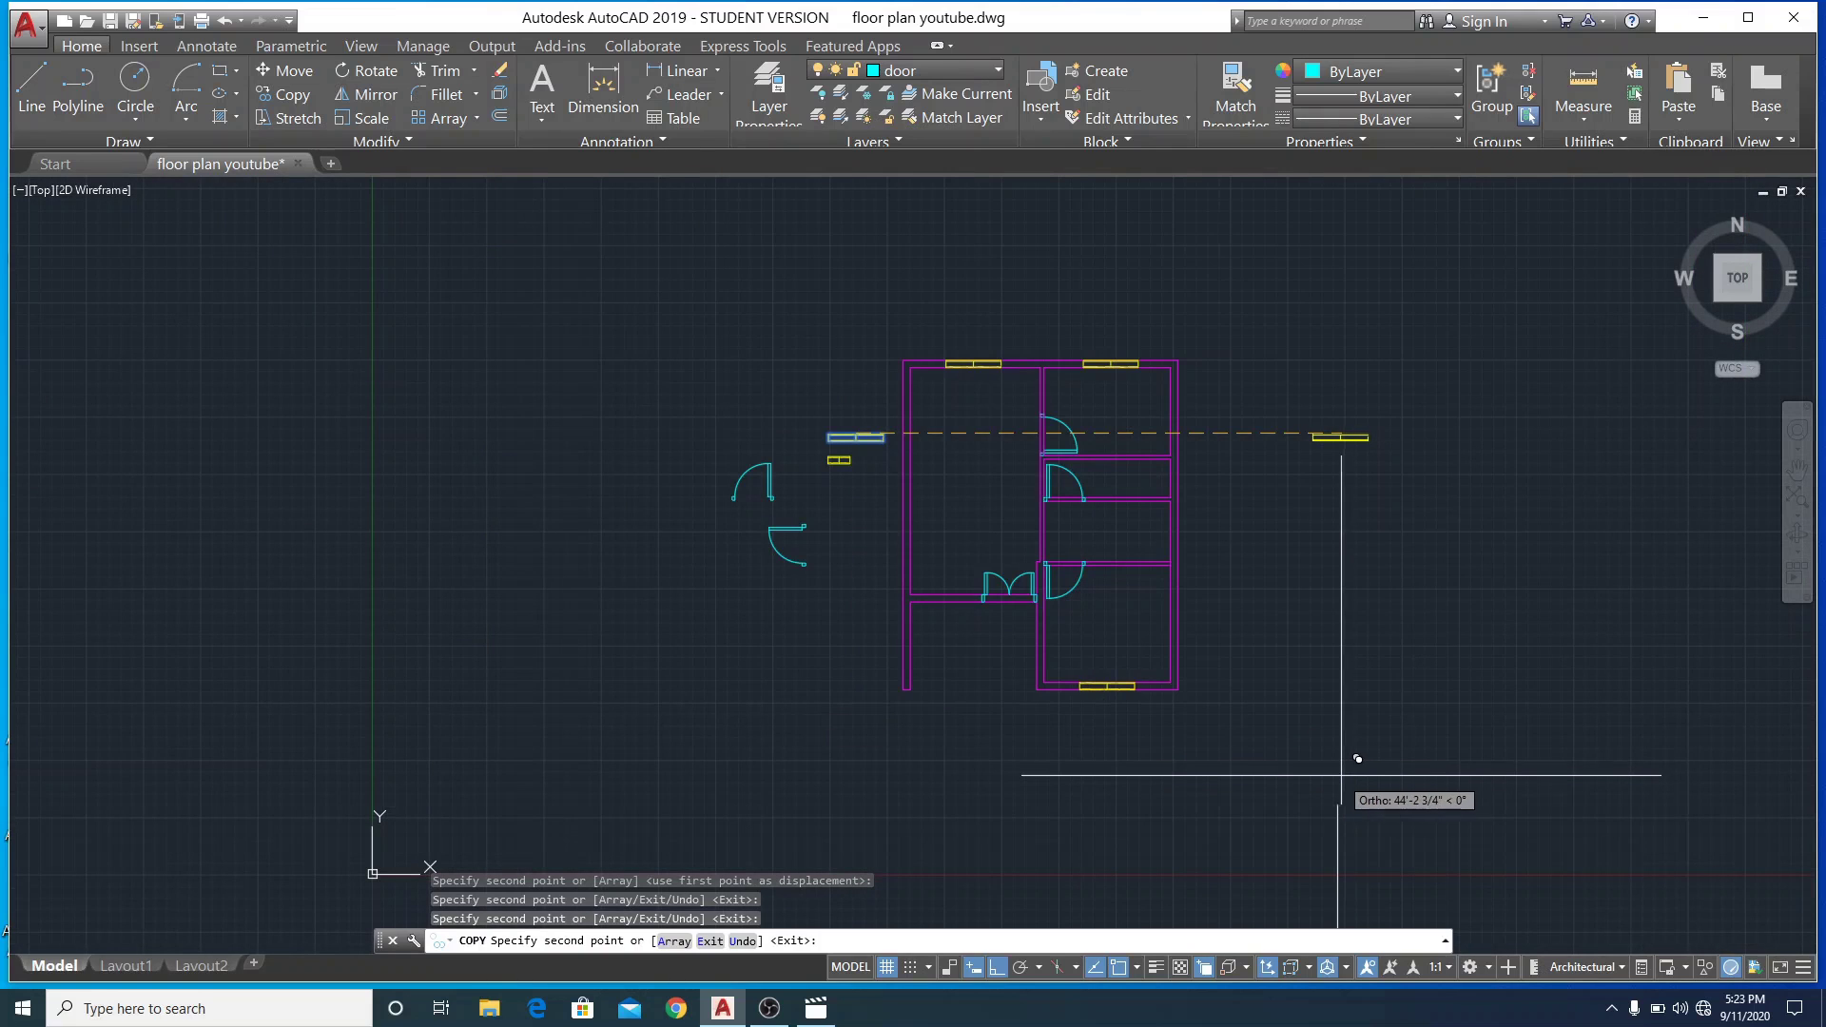
pyautogui.click(851, 343)
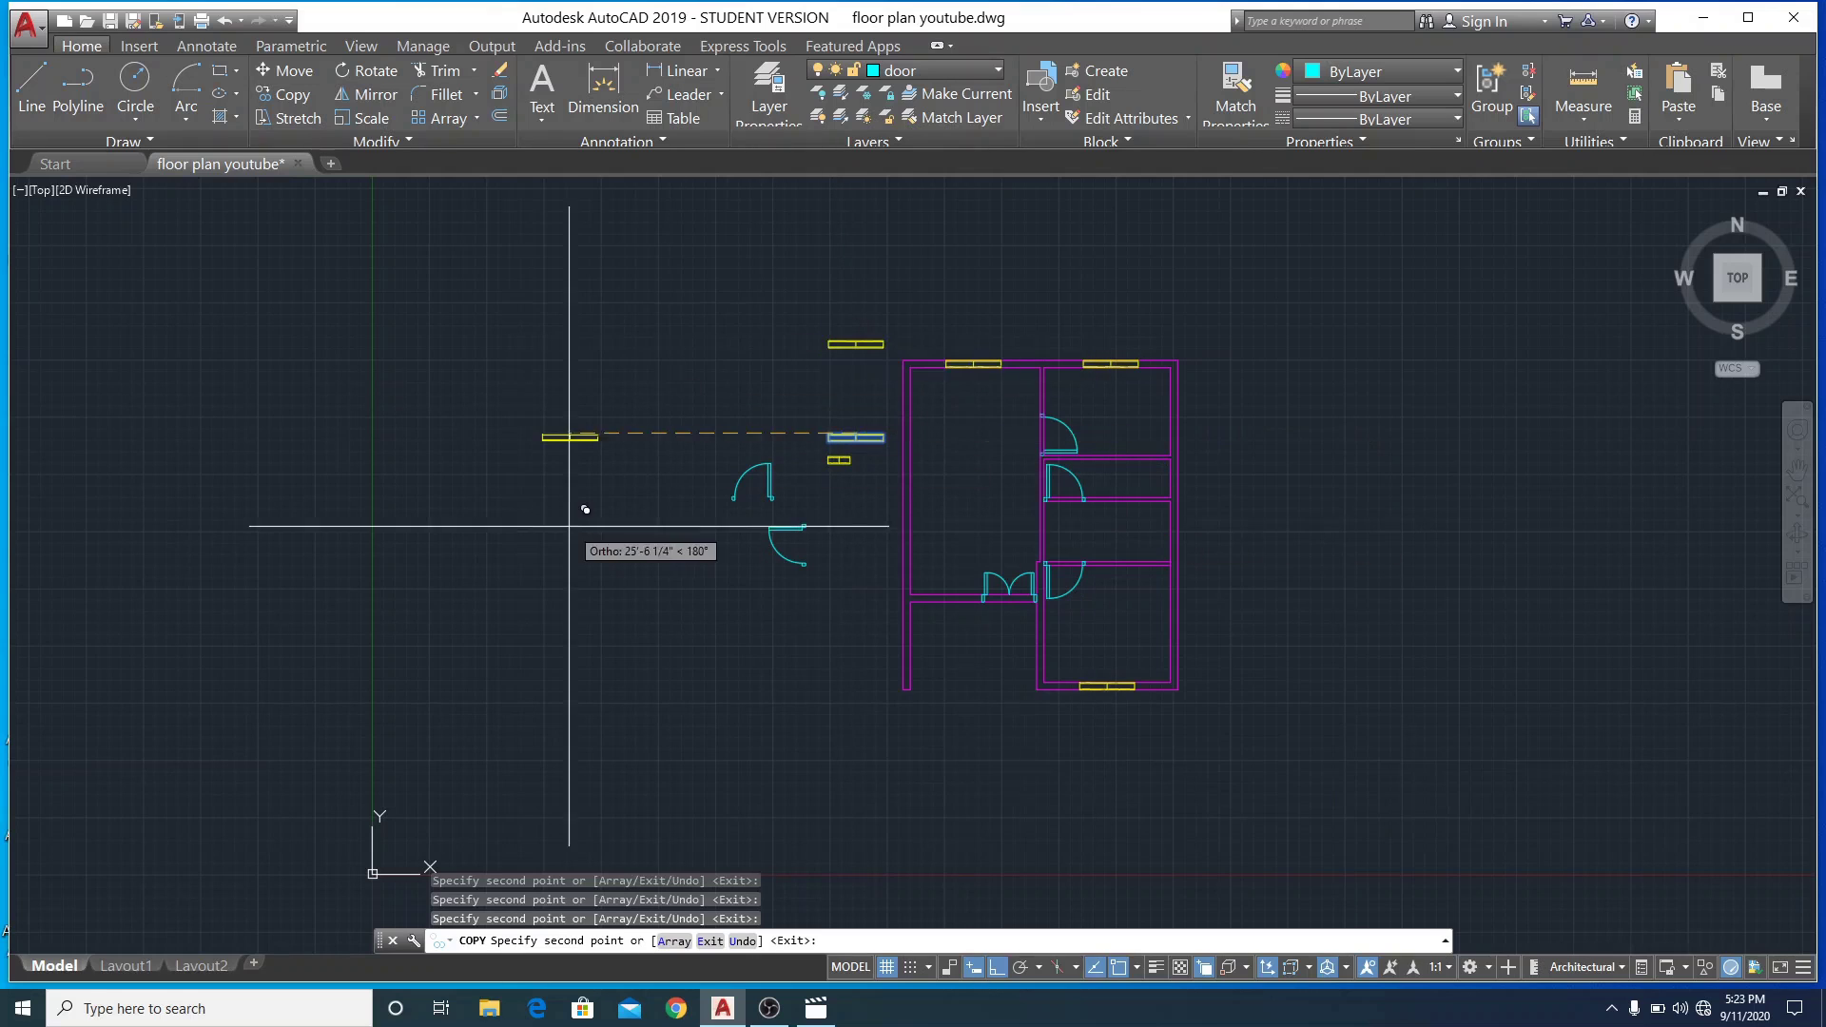
pyautogui.rightClick(569, 525)
pyautogui.click(726, 552)
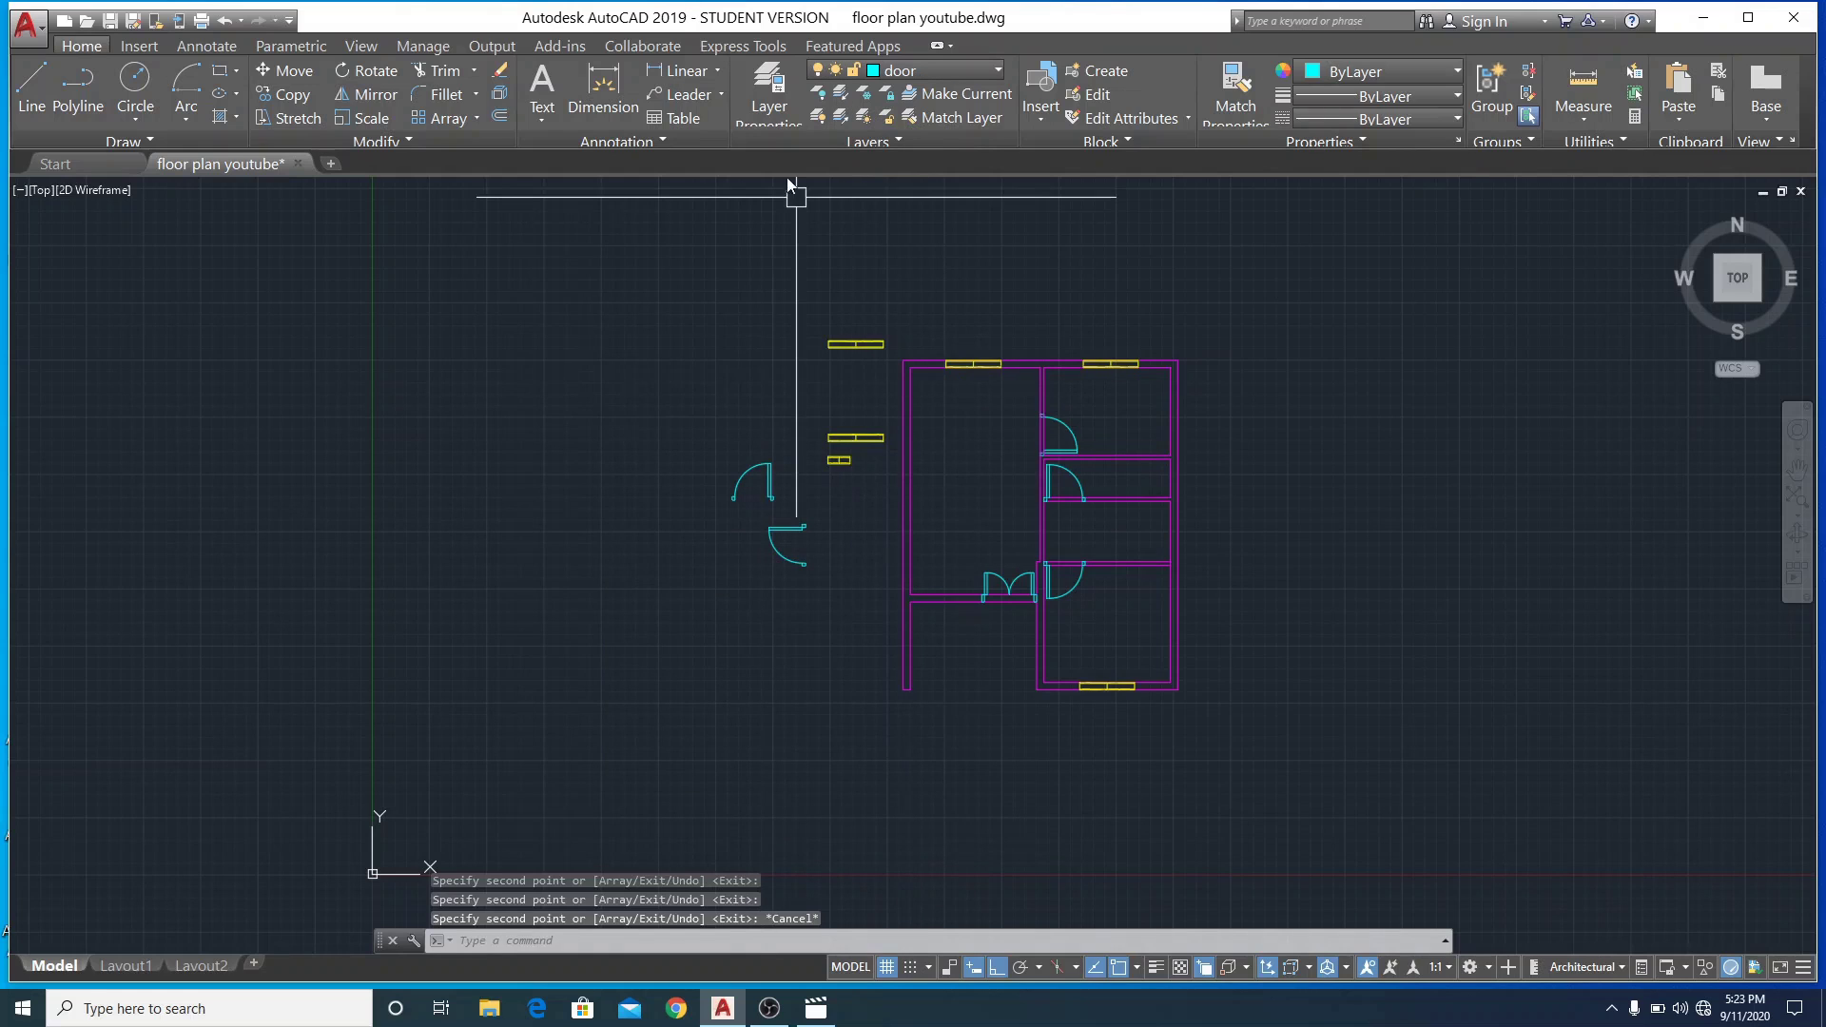
# Rotate the spare long window copy 90 degrees clockwise about a point just above its right end, so it stands vertical
pyautogui.click(851, 345)
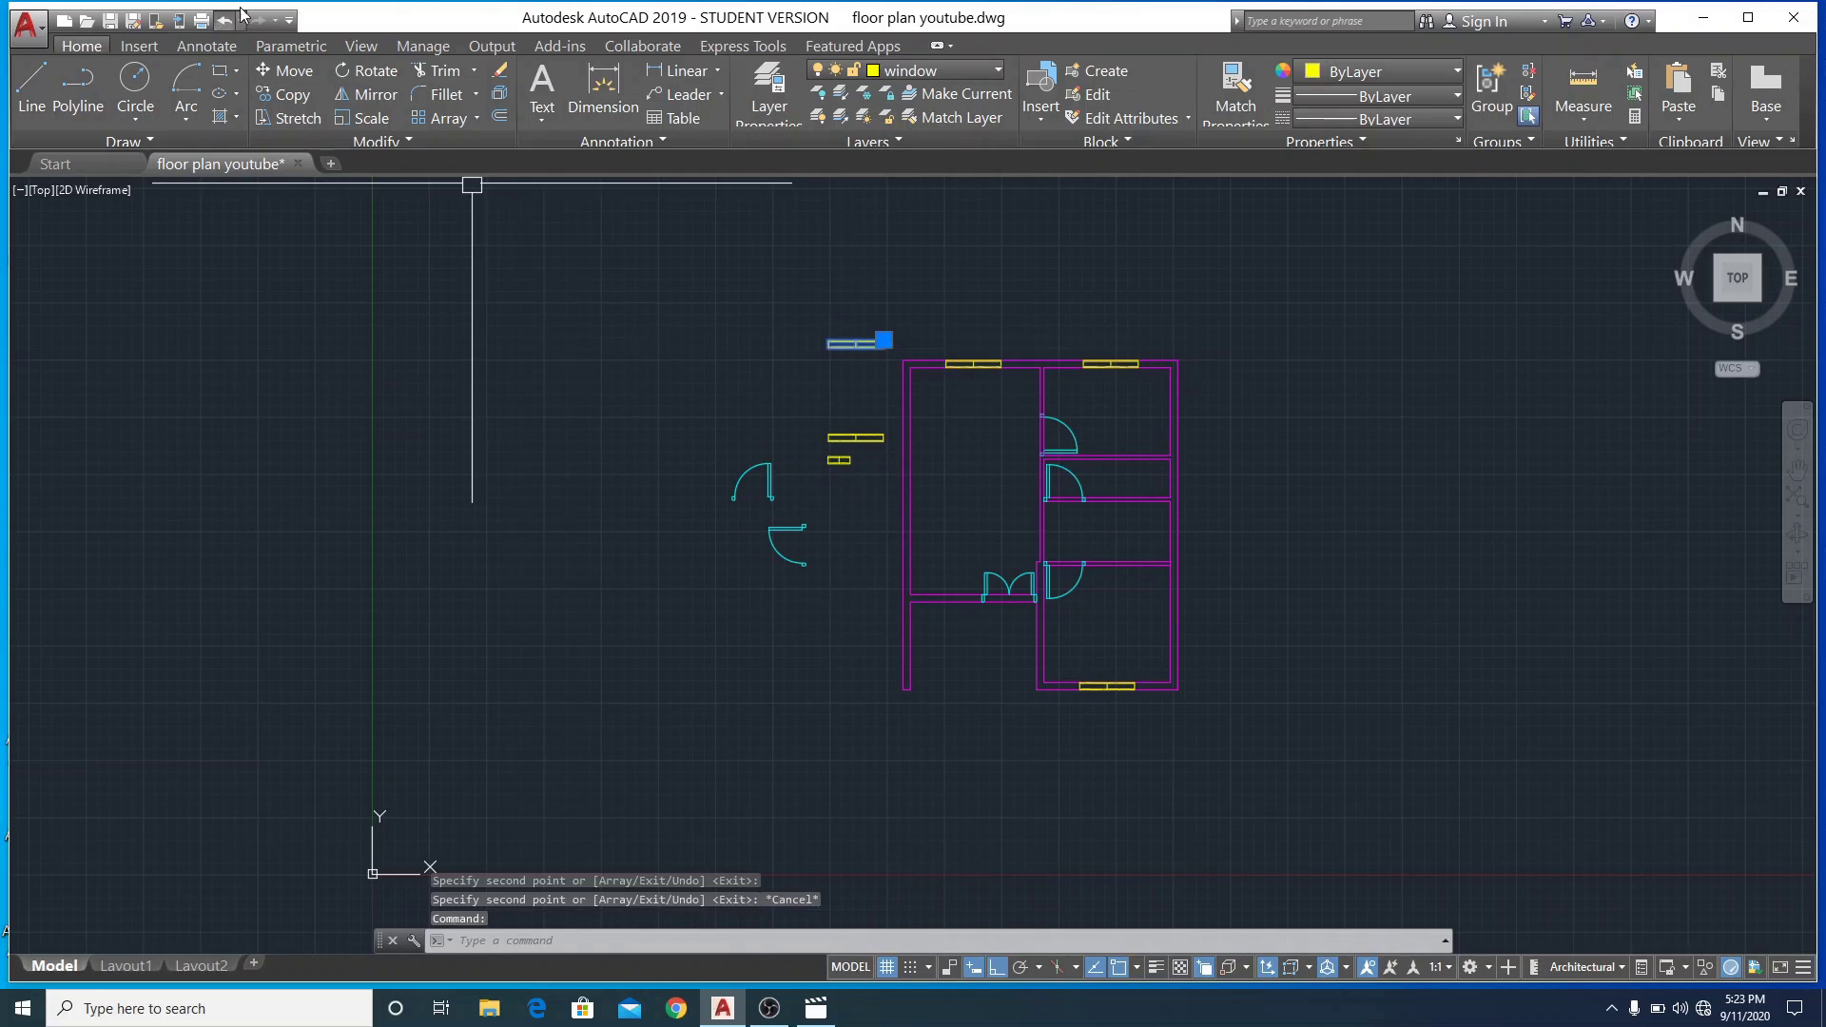
pyautogui.click(371, 73)
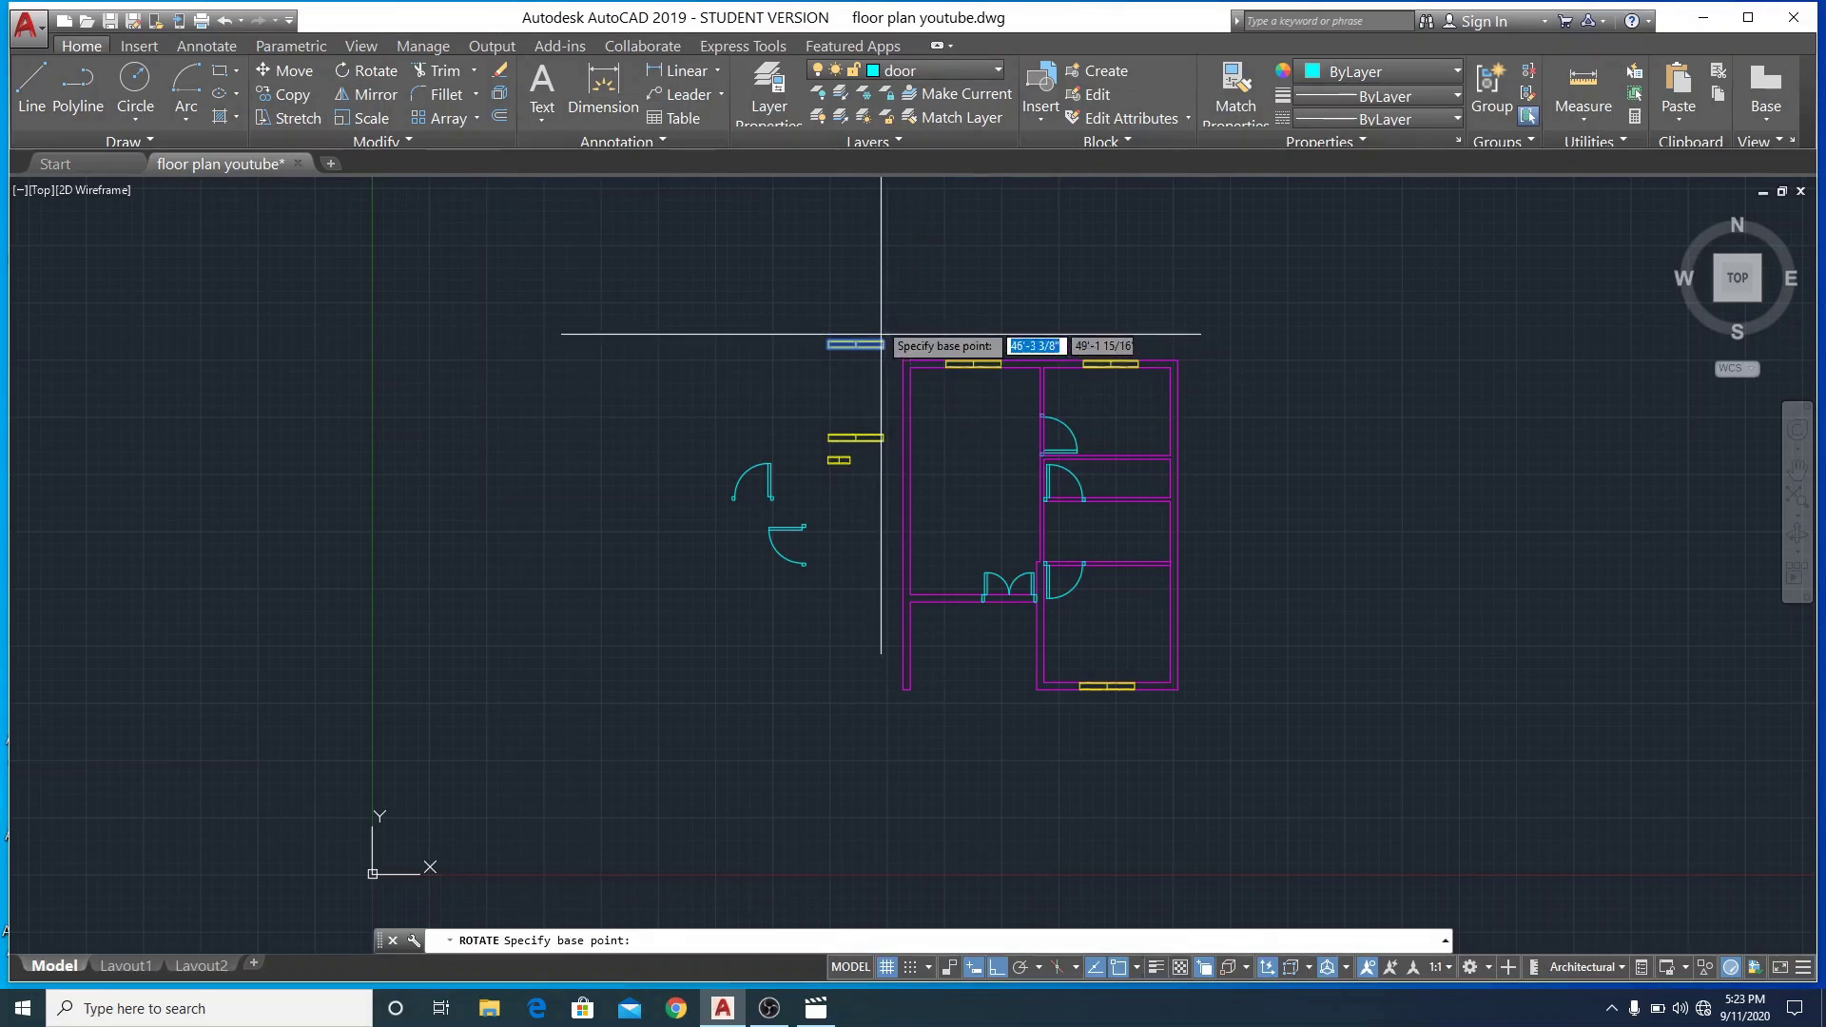
pyautogui.click(892, 304)
pyautogui.click(901, 359)
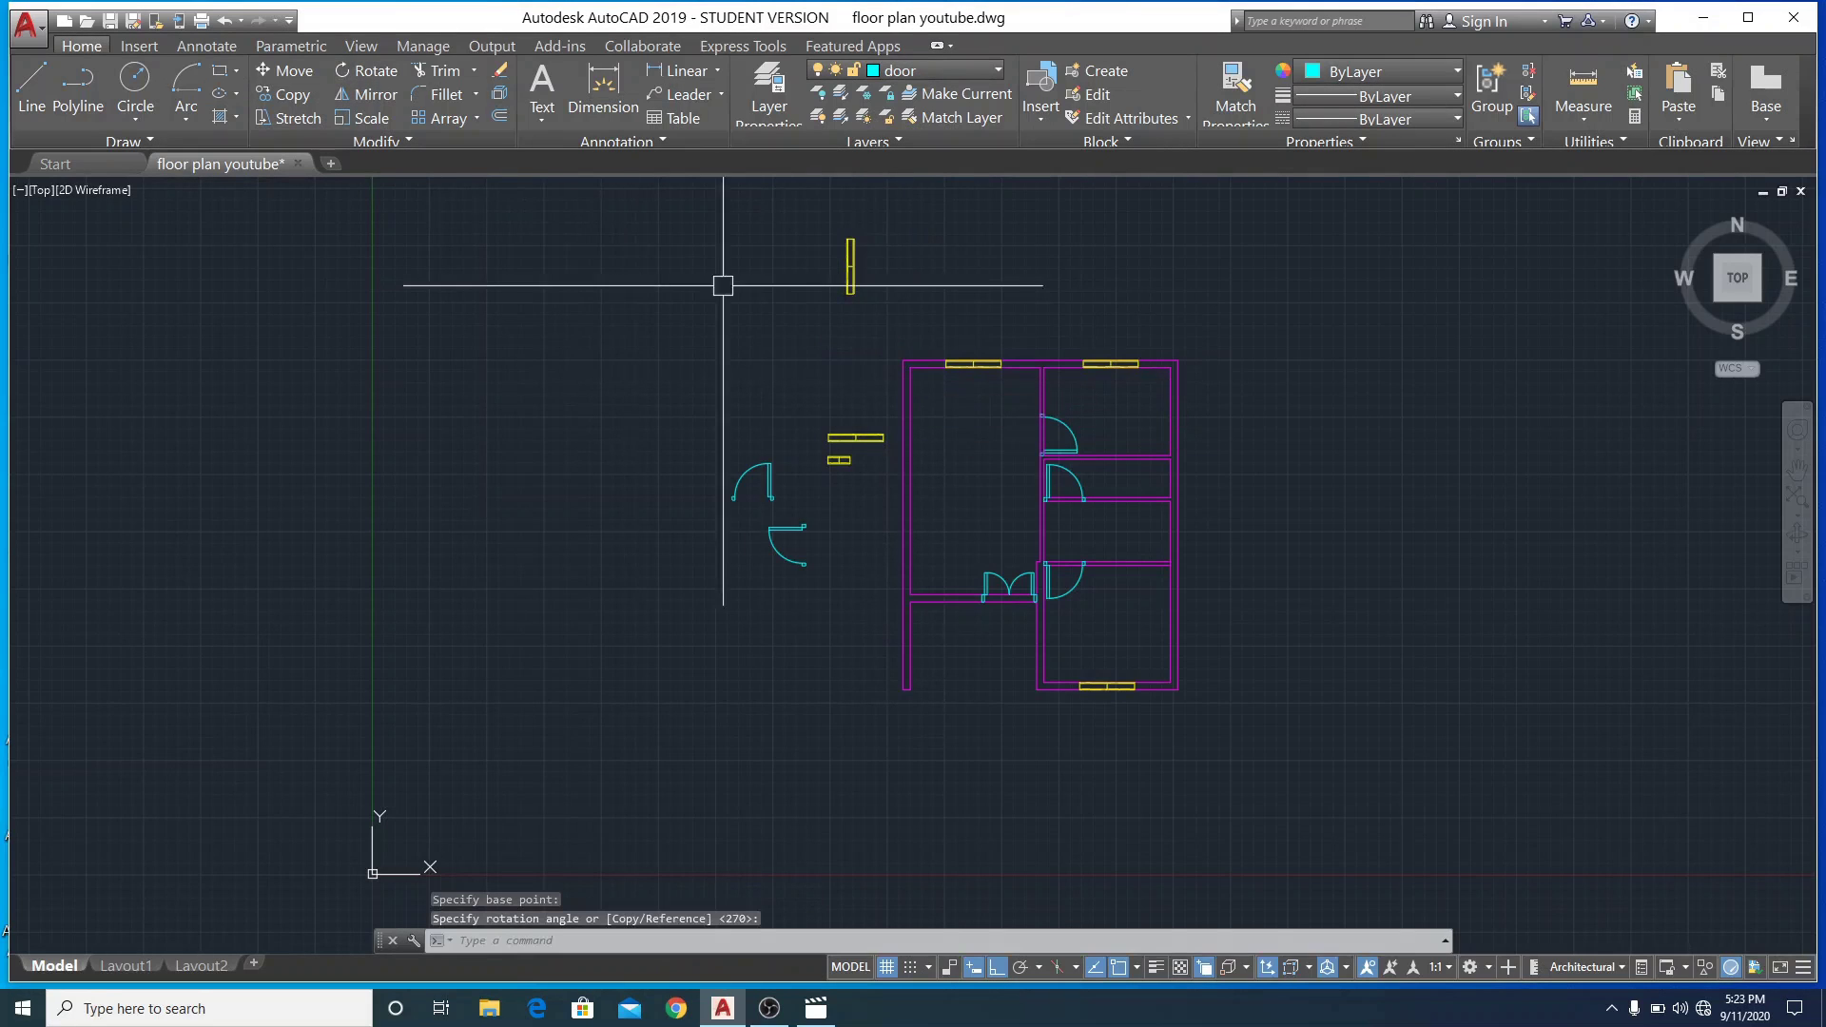
# Move the vertical window by its left edge's midpoint onto the outer line of the large left room's left wall
pyautogui.click(840, 268)
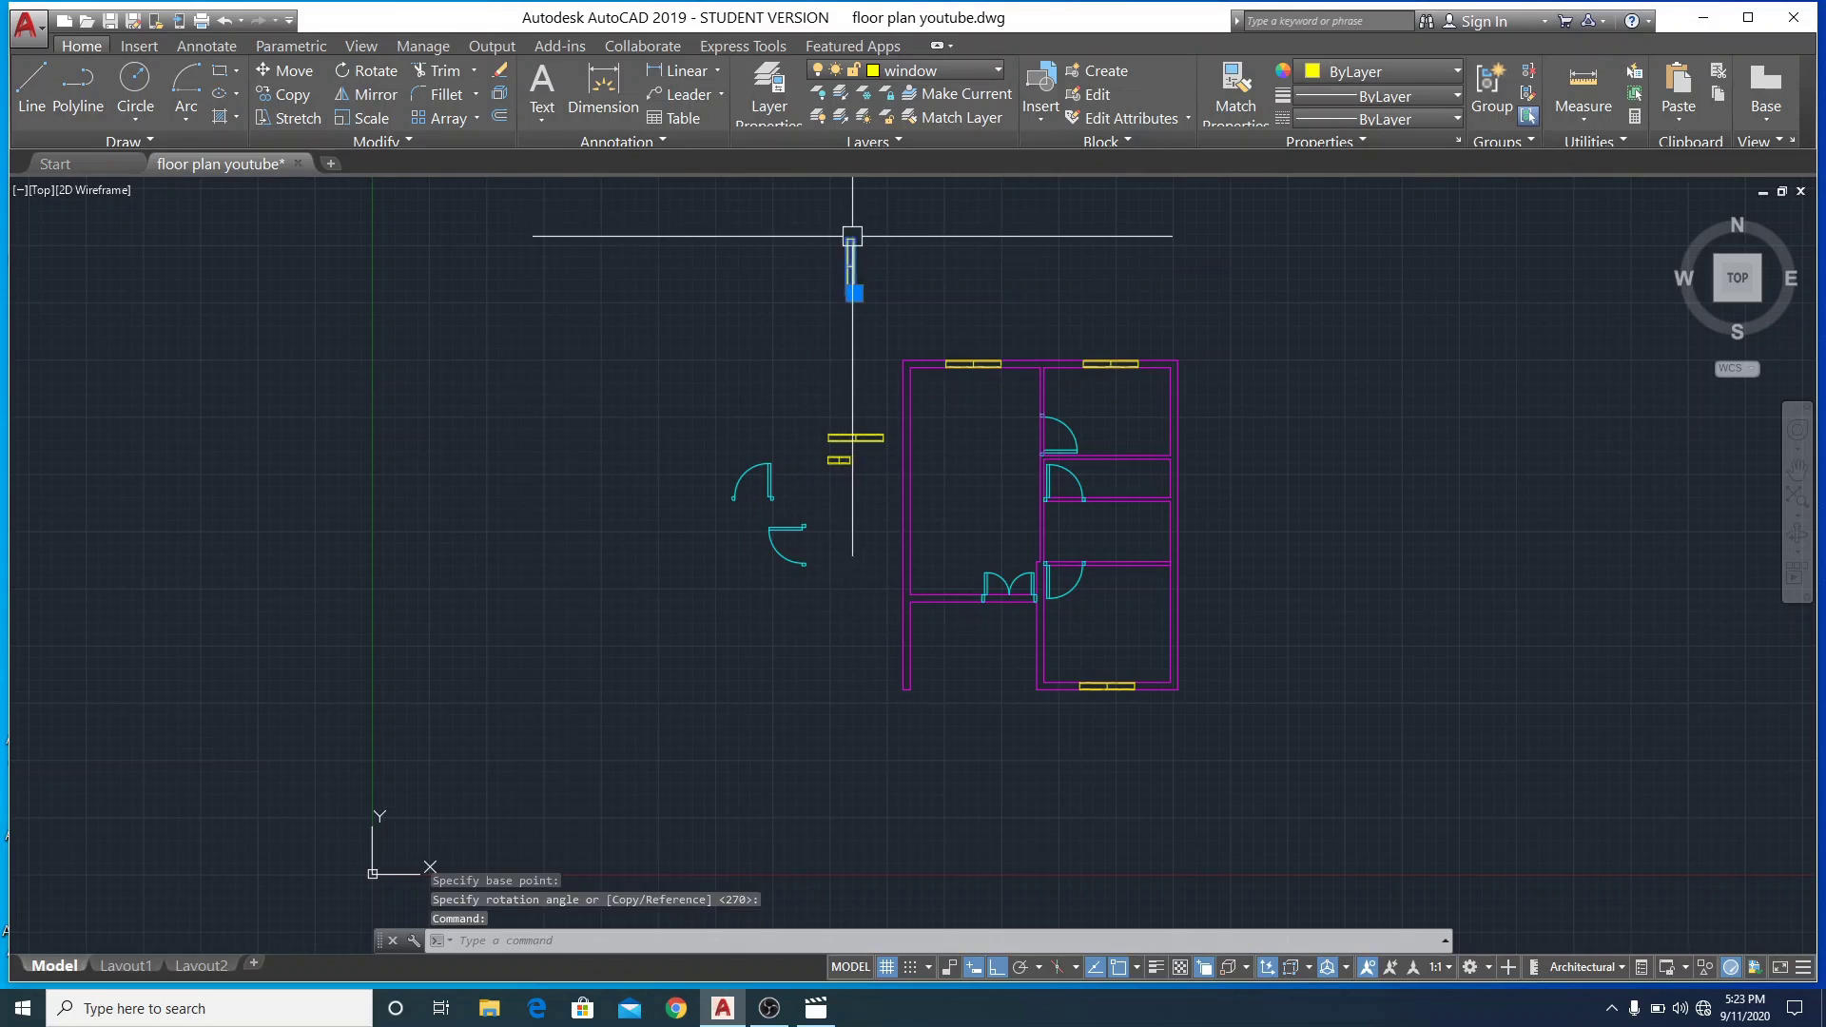
pyautogui.scroll(3, 852, 236)
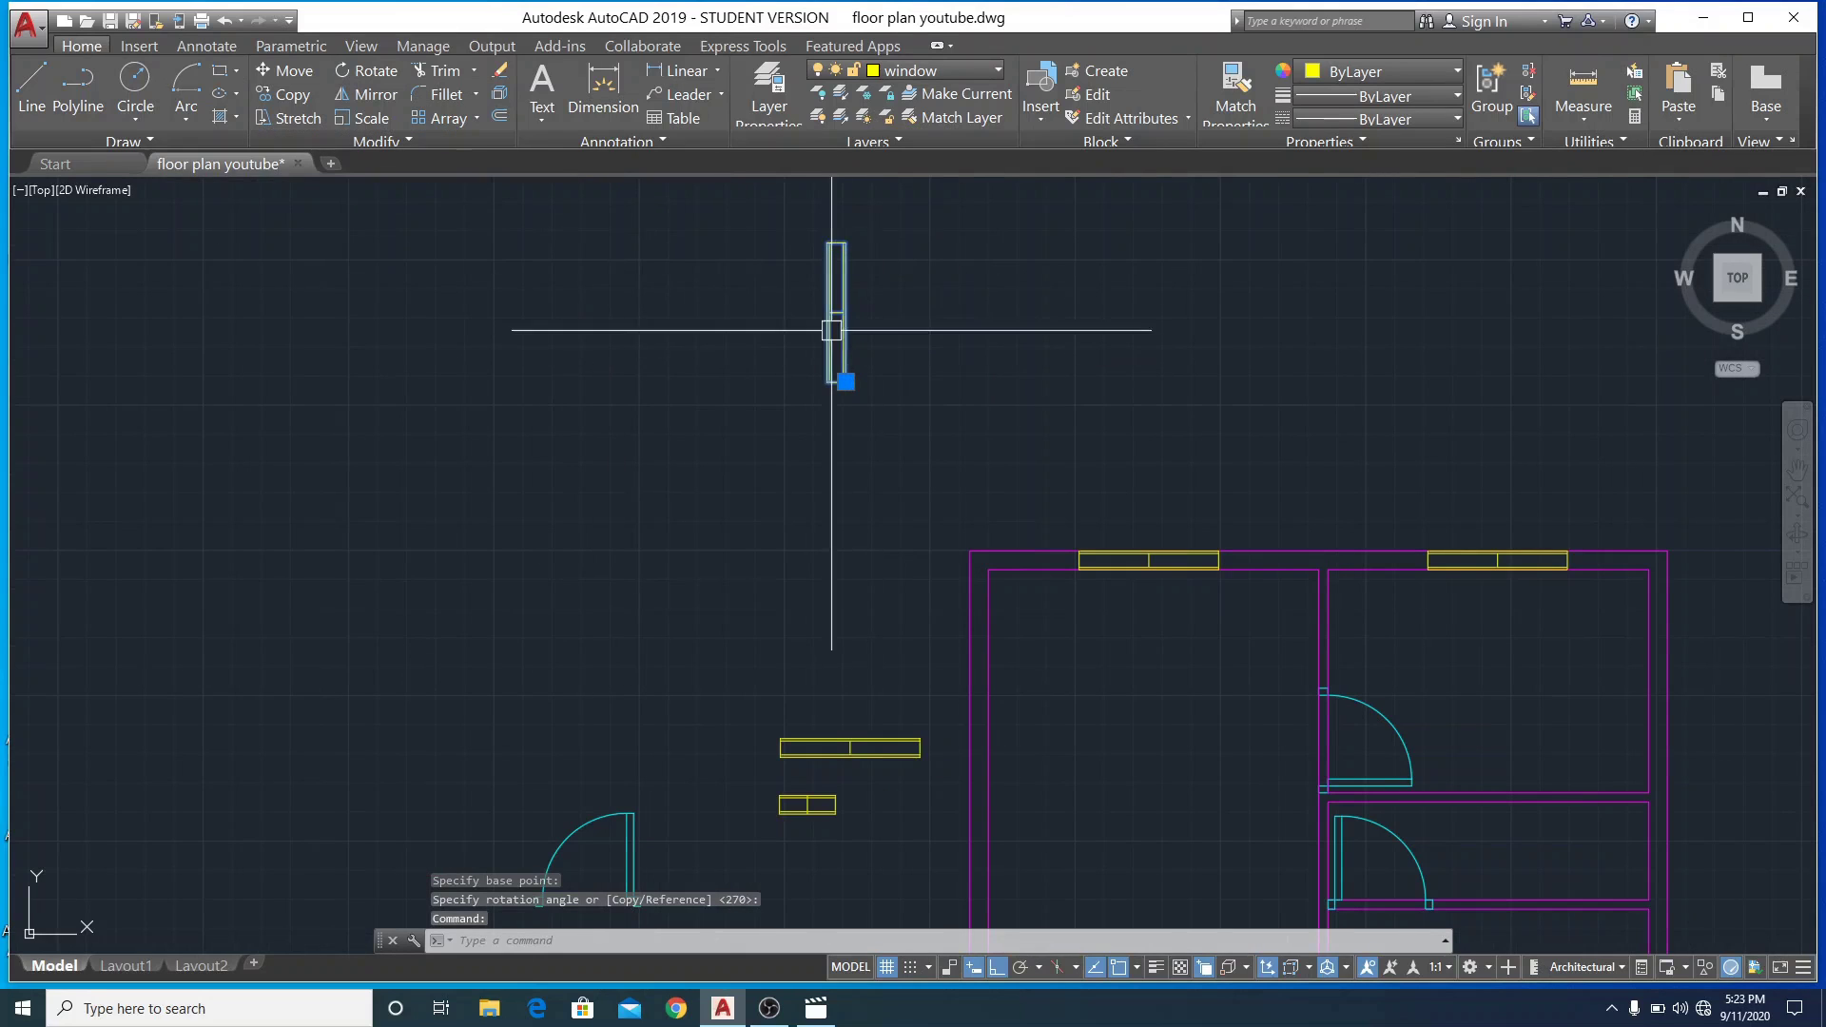
pyautogui.click(270, 75)
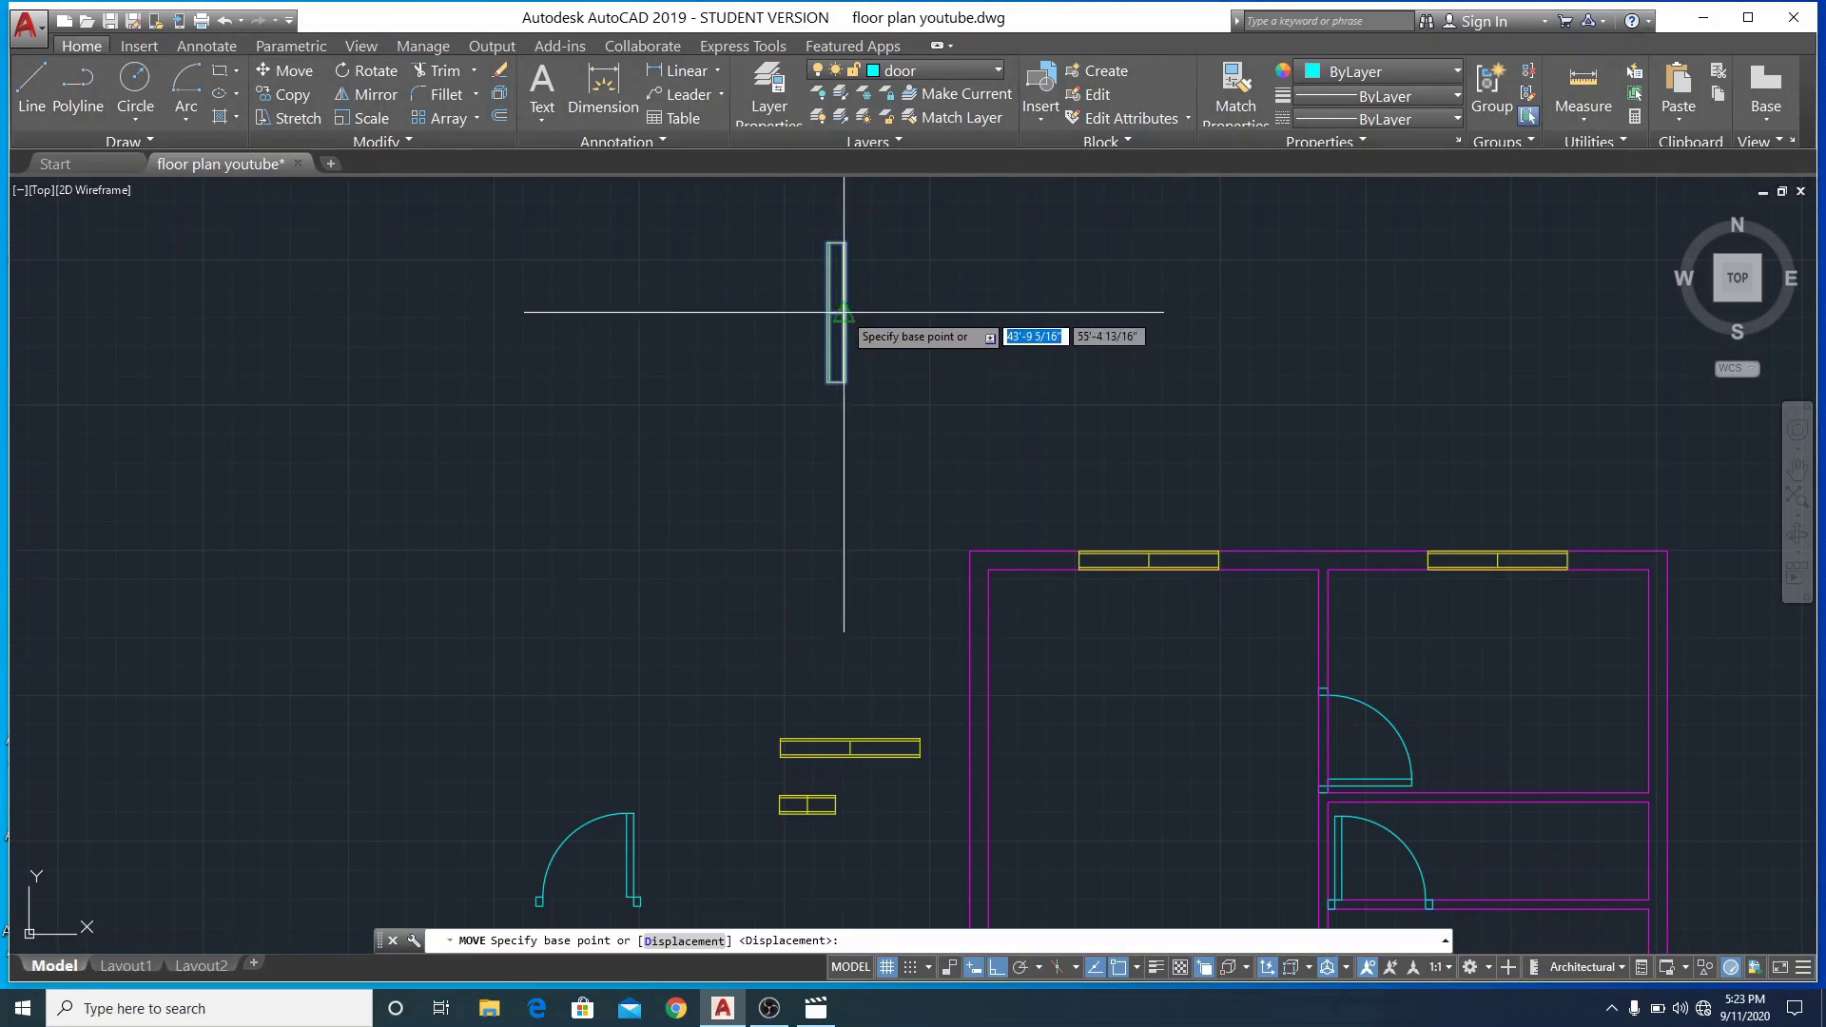
pyautogui.scroll(4, 814, 311)
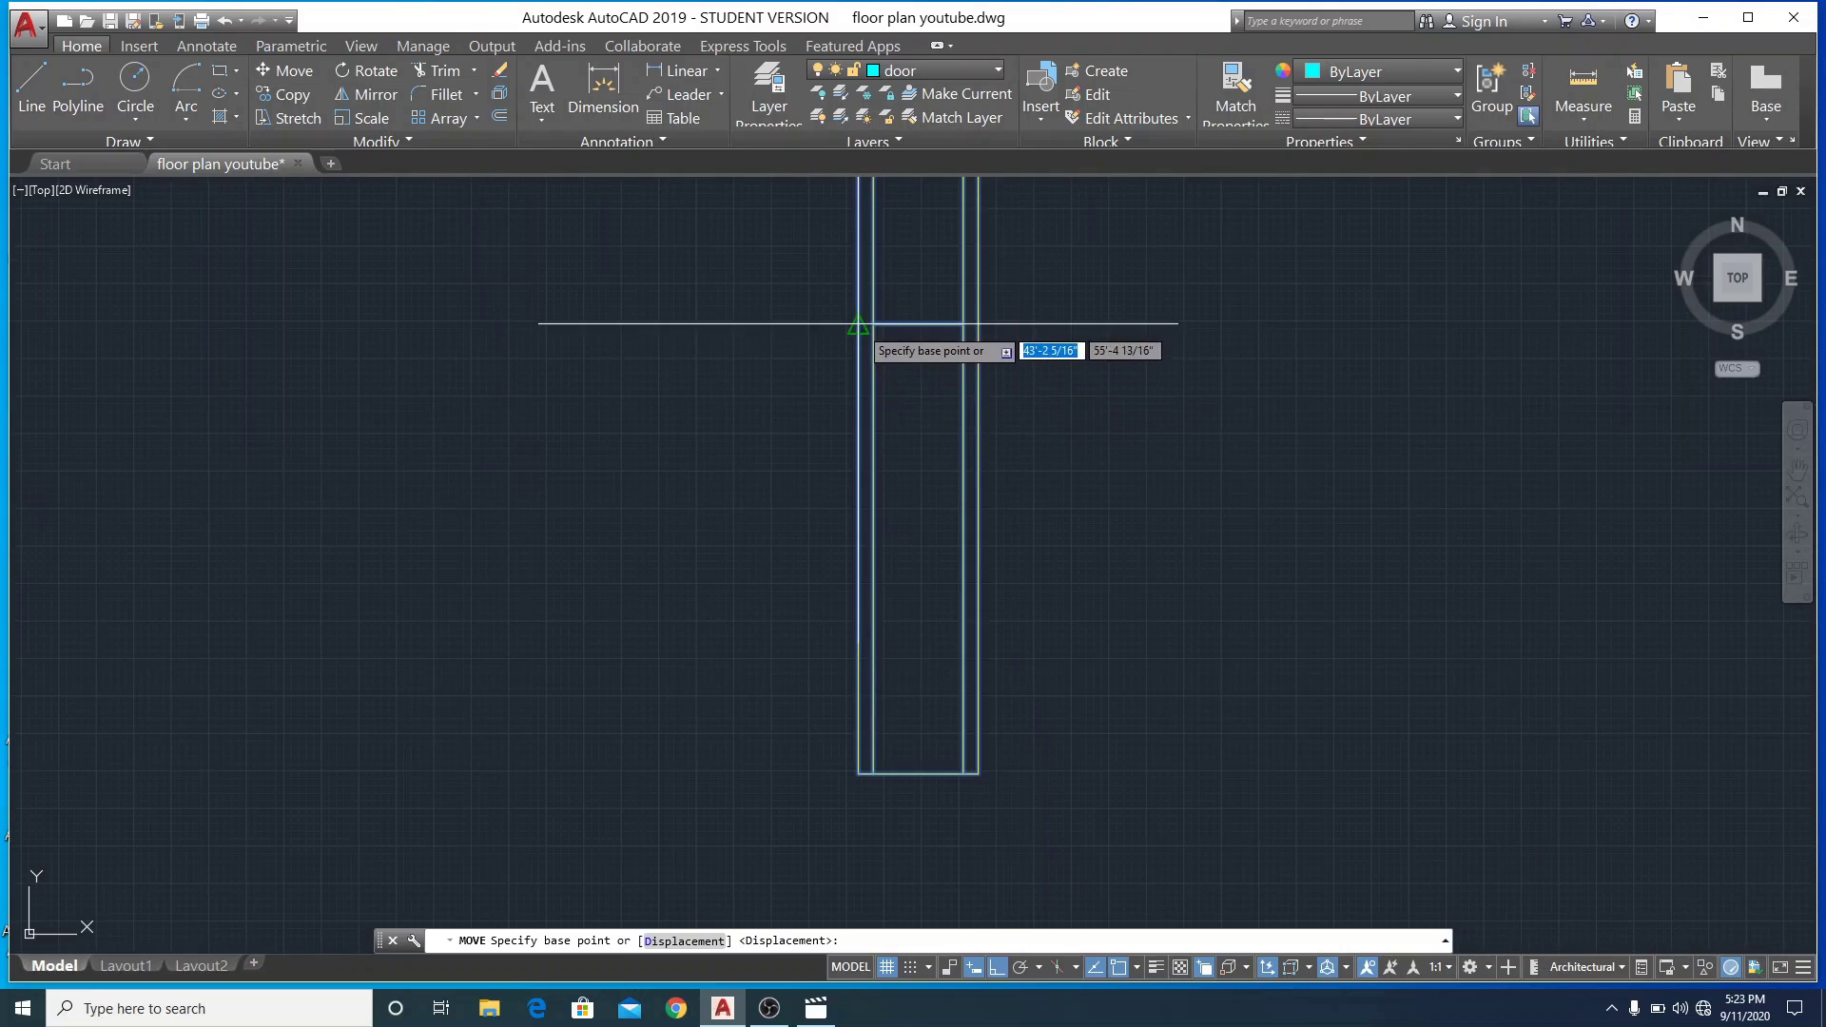
pyautogui.click(857, 324)
pyautogui.scroll(-4, 884, 399)
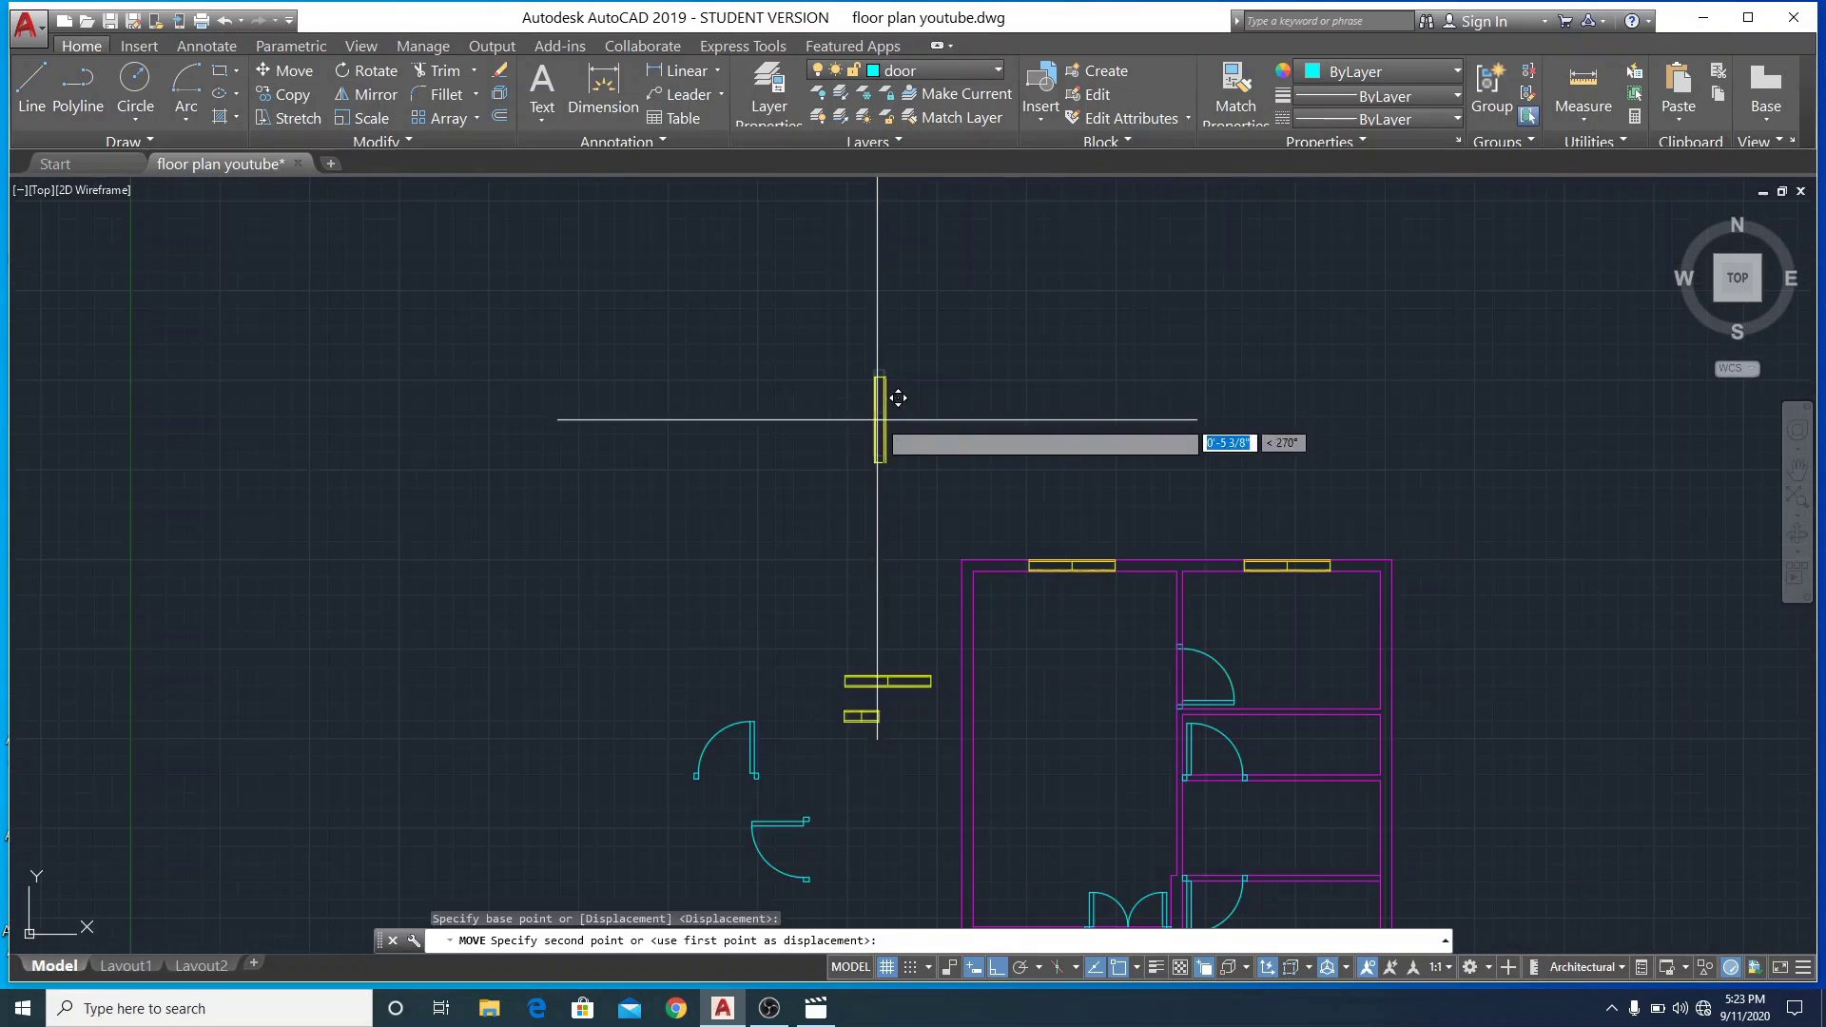
pyautogui.scroll(3, 945, 513)
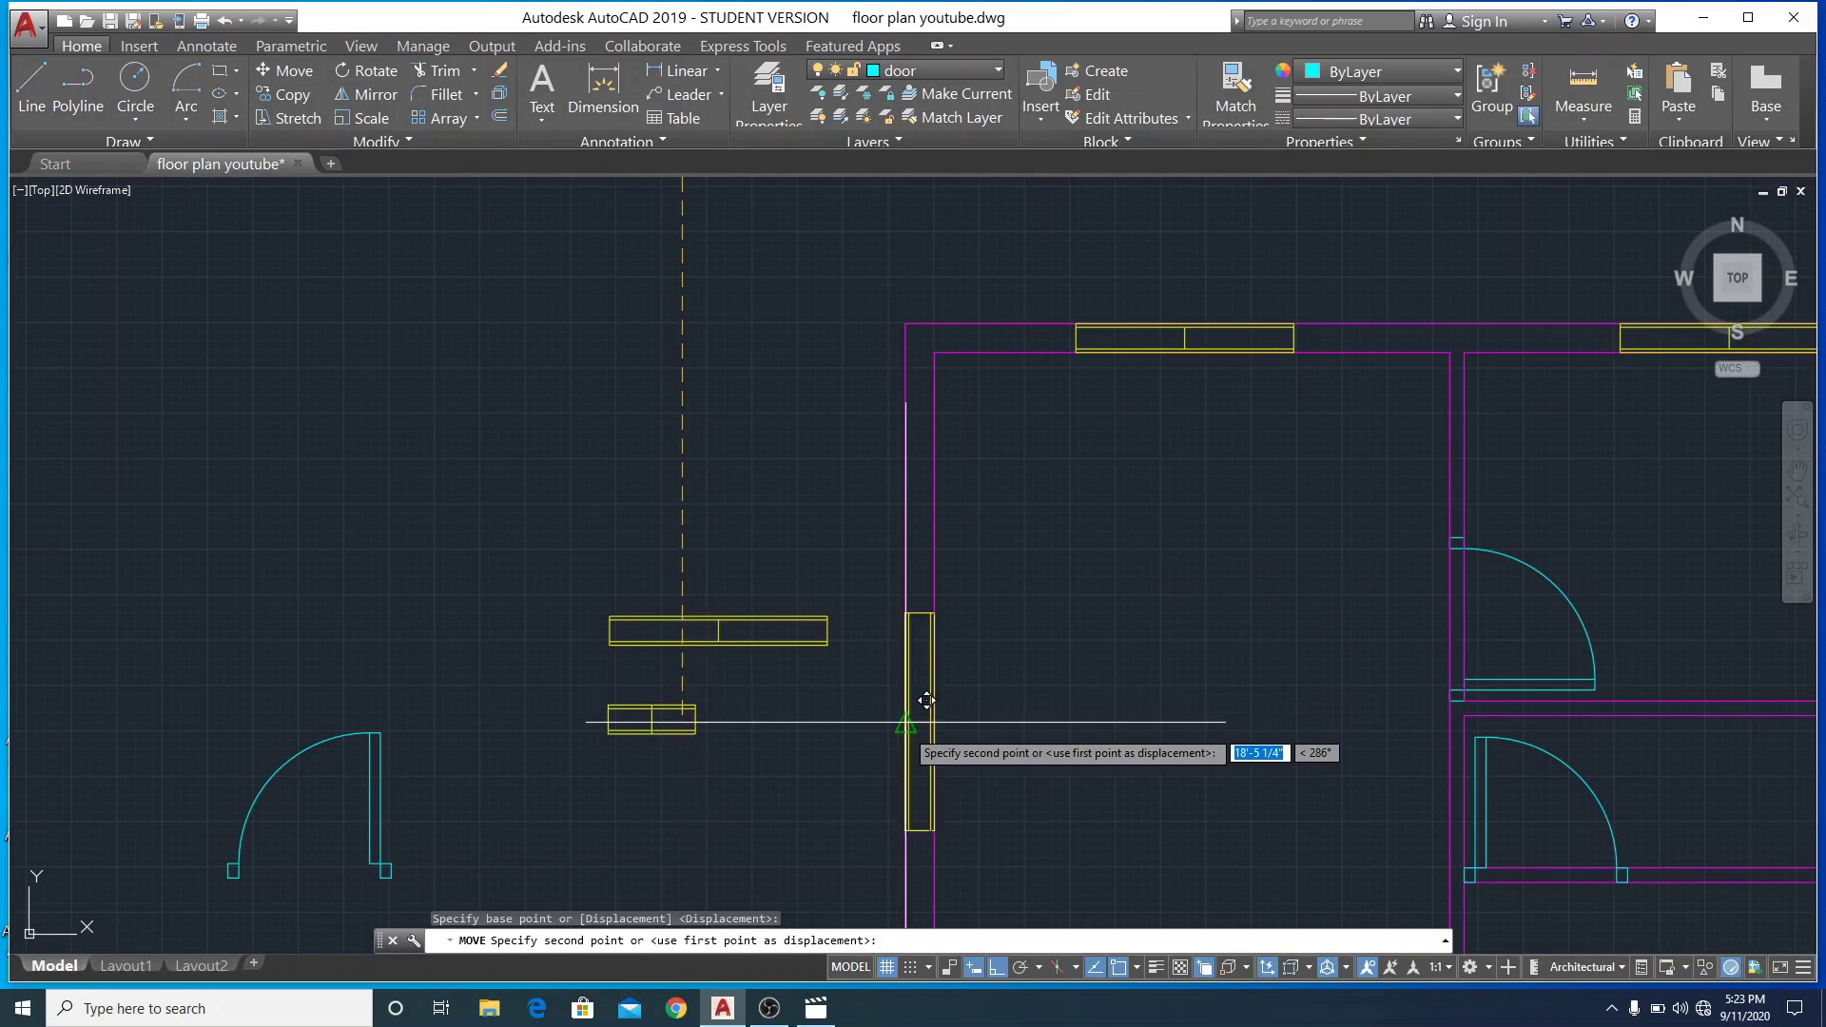
pyautogui.scroll(-2, 908, 718)
pyautogui.click(899, 729)
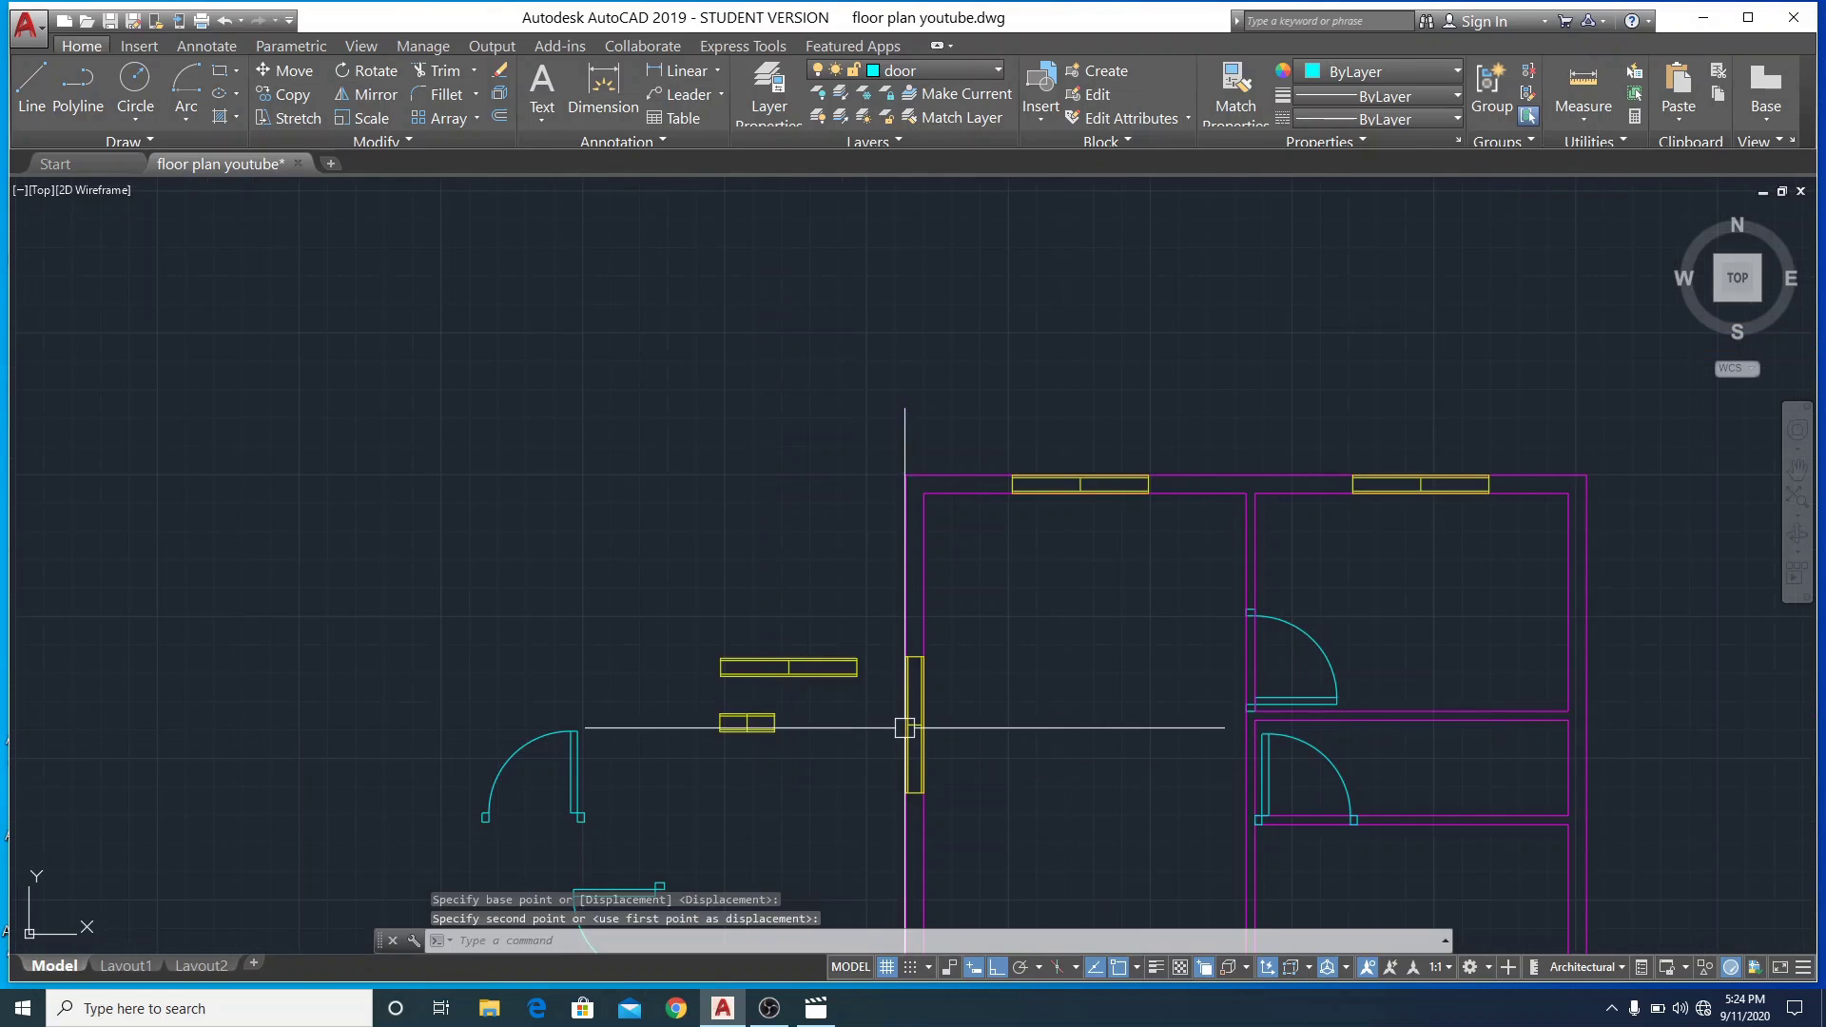
pyautogui.scroll(-4, 842, 522)
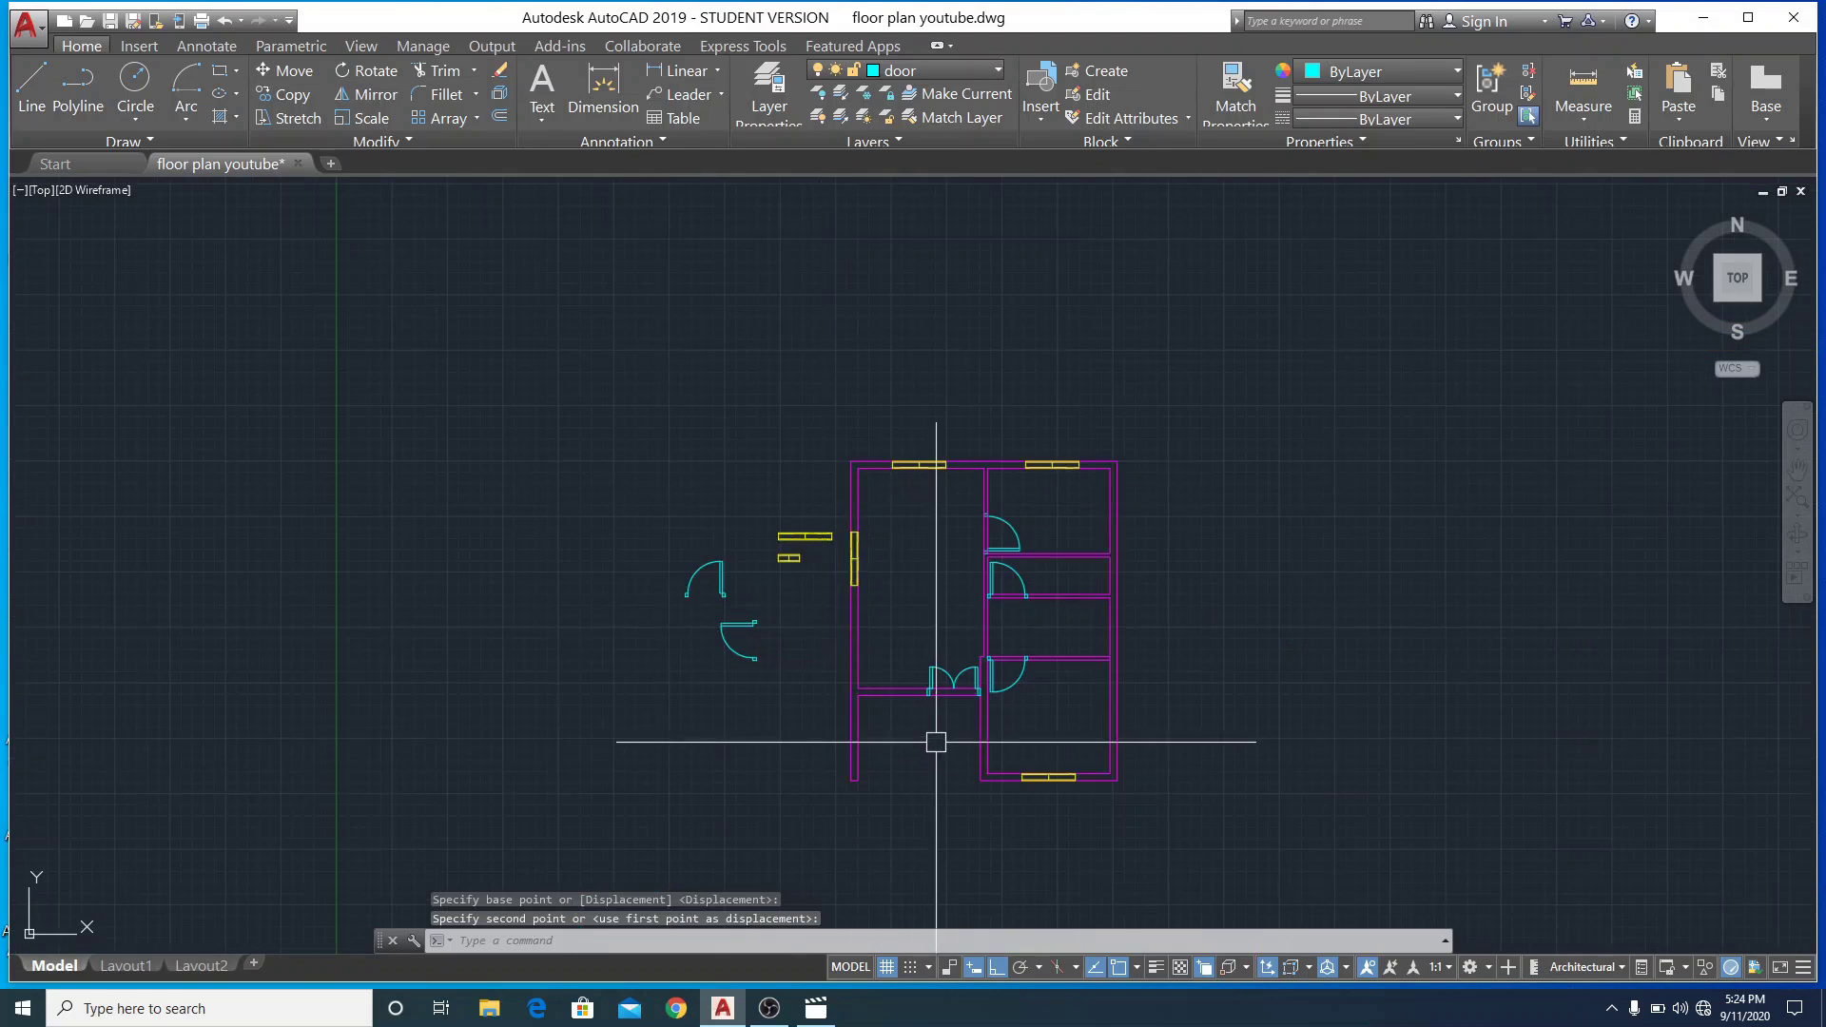
# Rotate the short source window 90 degrees clockwise about a point just beyond its upper-right corner, so it stands vertical
pyautogui.scroll(2, 933, 737)
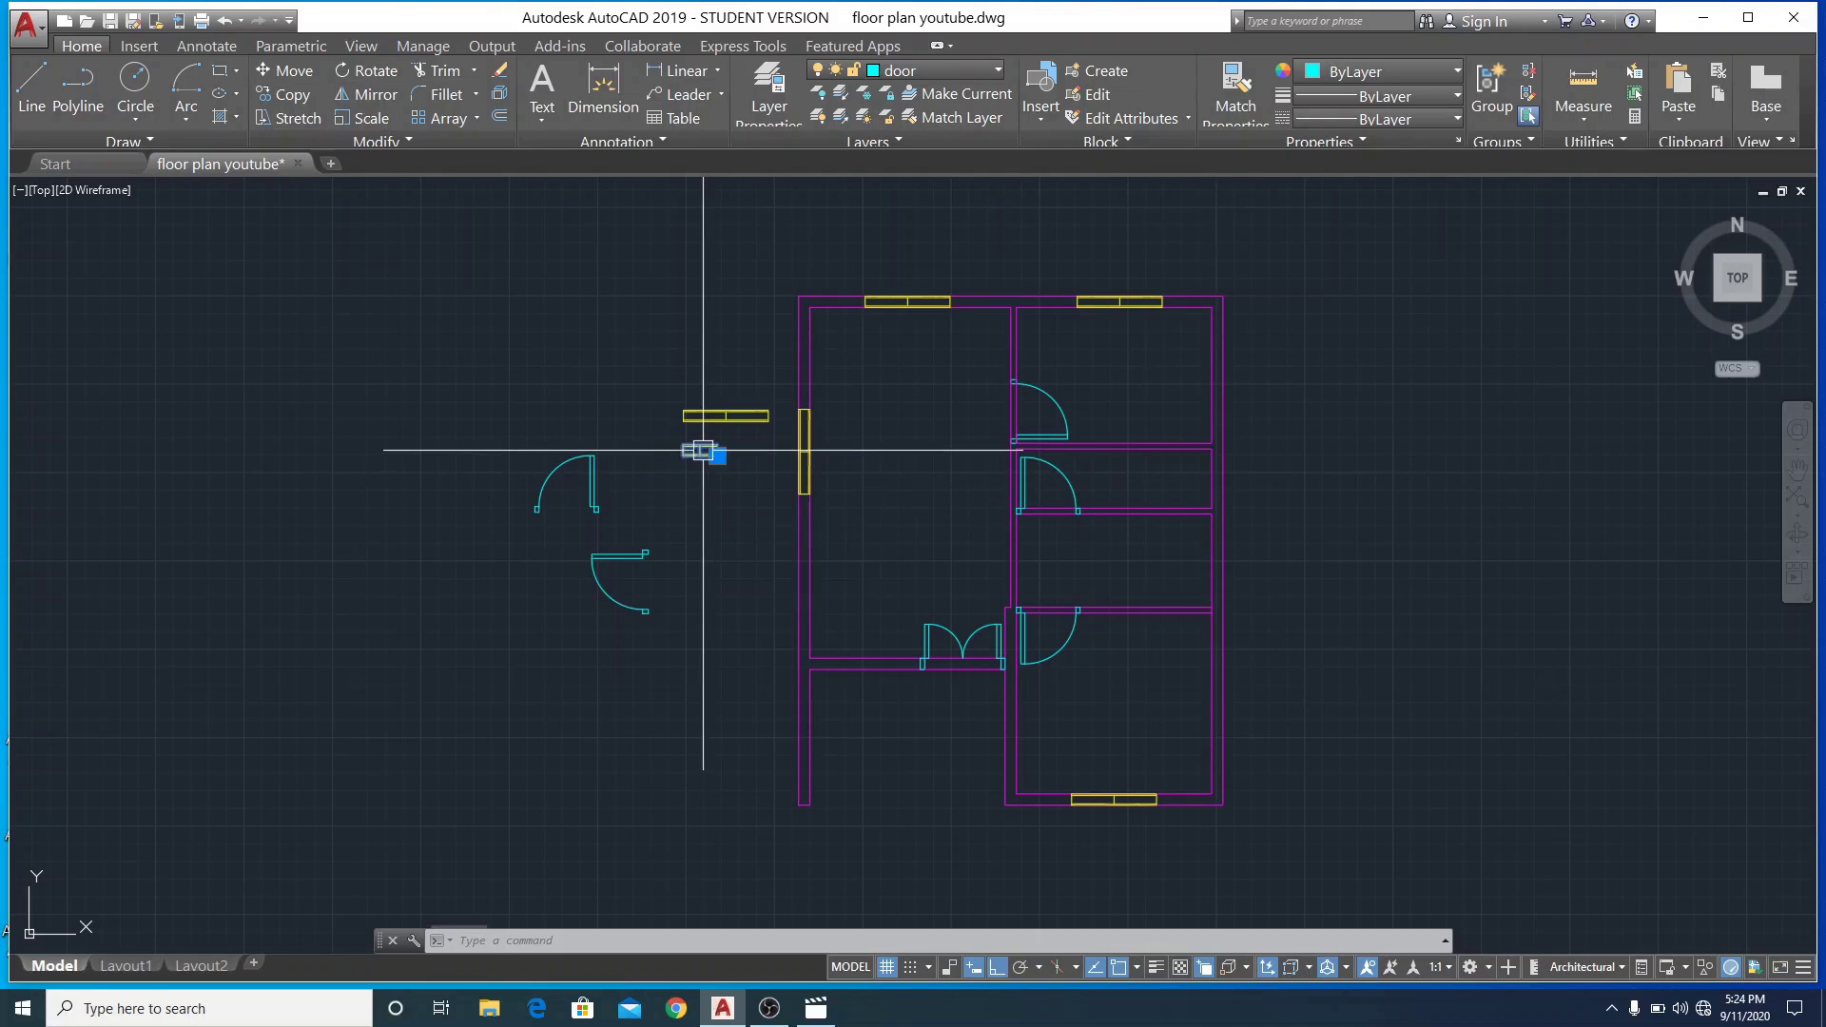
pyautogui.scroll(5, 704, 449)
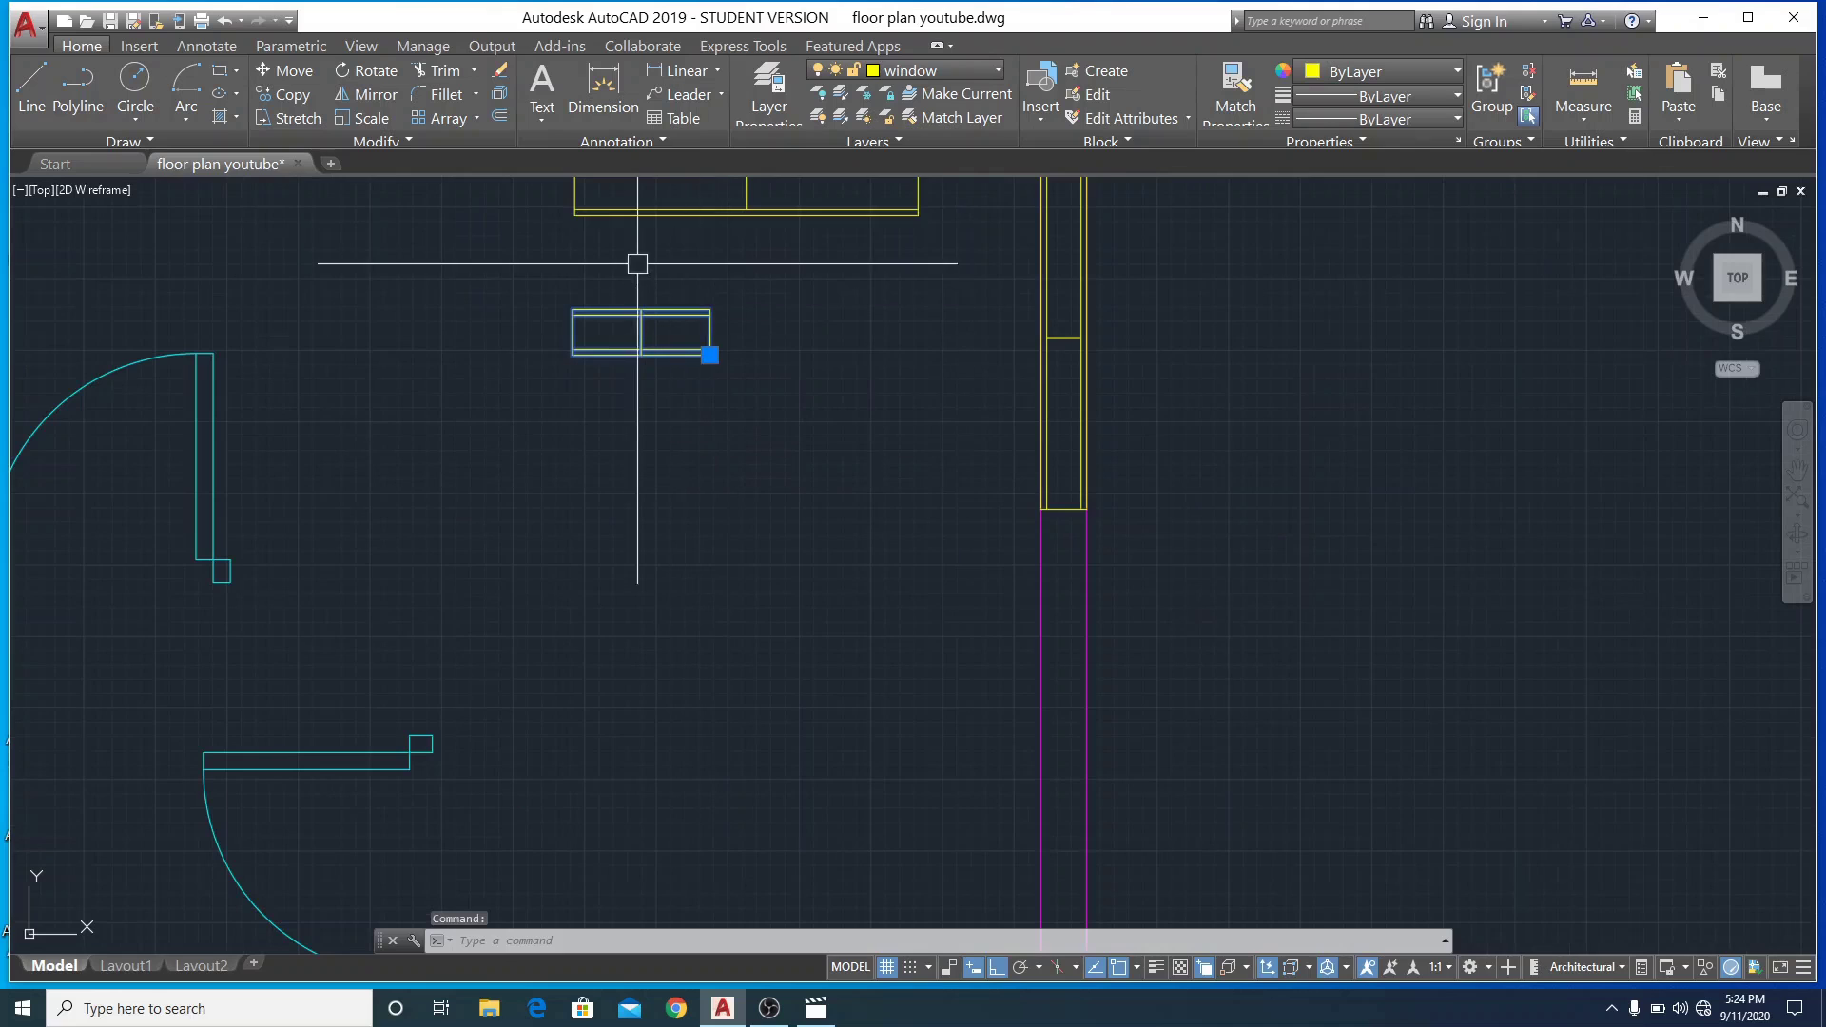
pyautogui.click(352, 72)
pyautogui.click(772, 308)
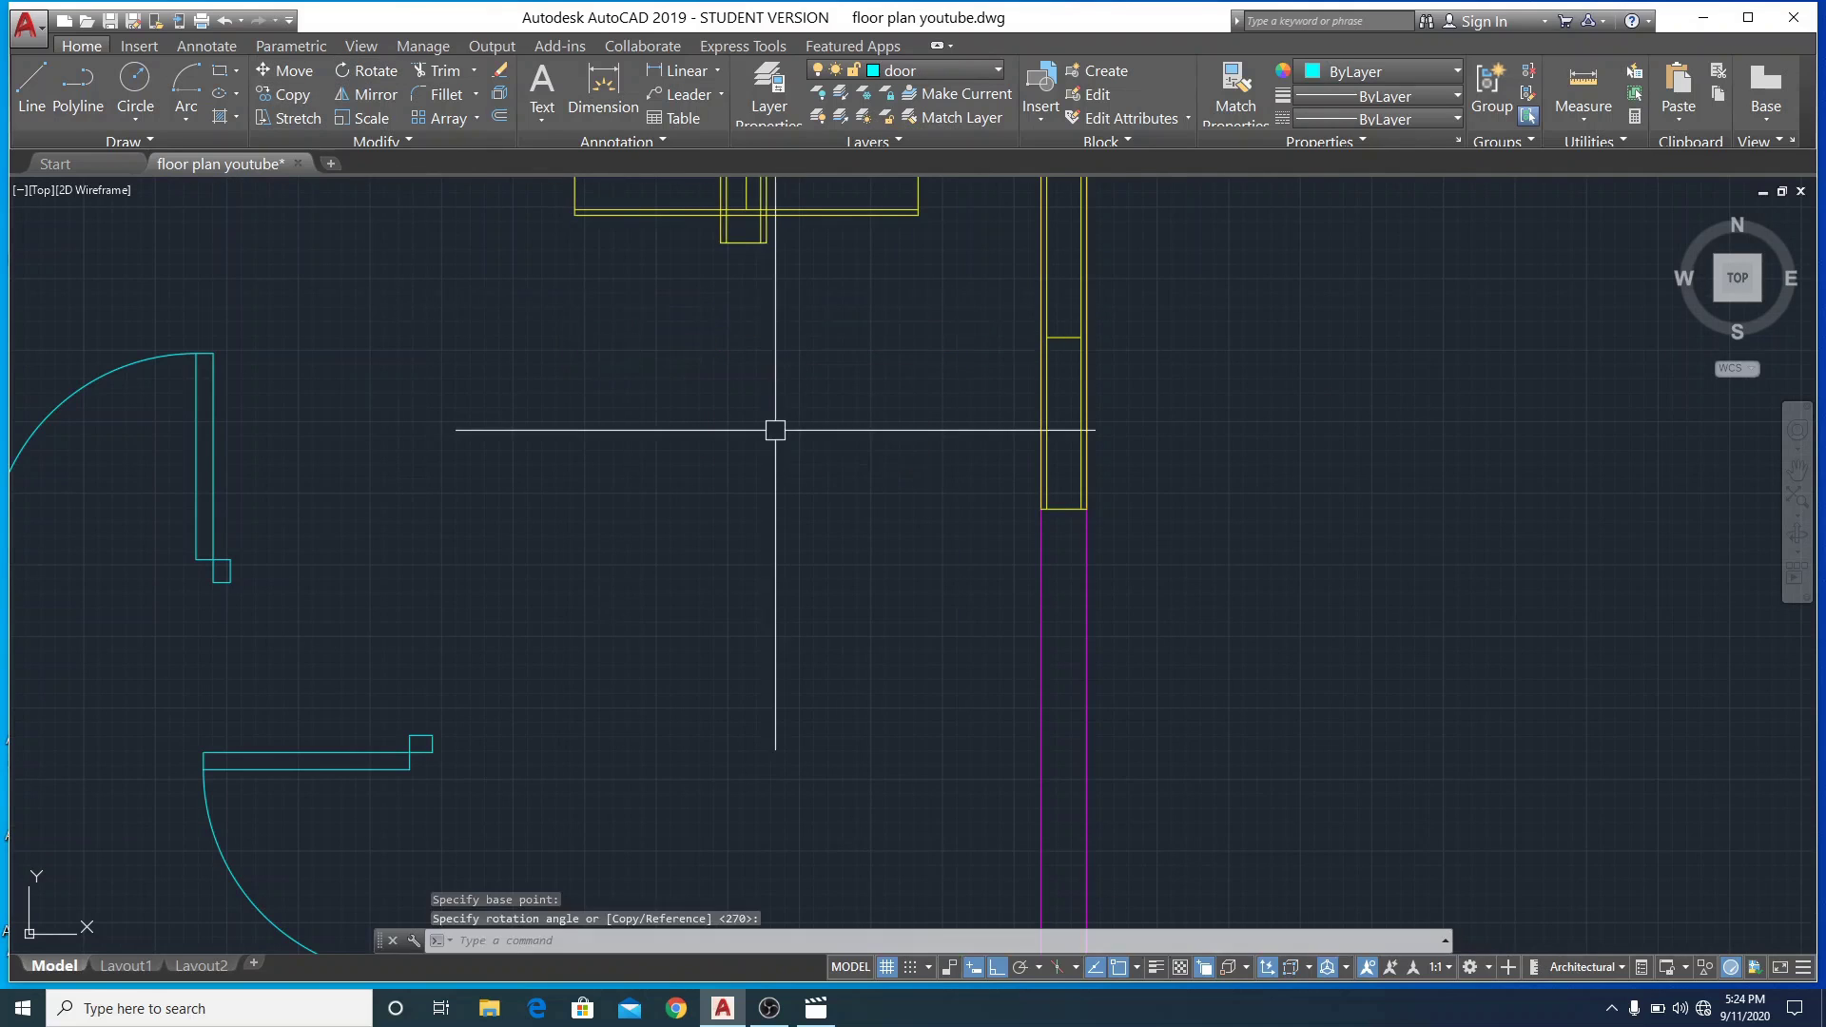
# Move the vertical short window by its insertion grip to a clear spot above the long source window
pyautogui.click(751, 233)
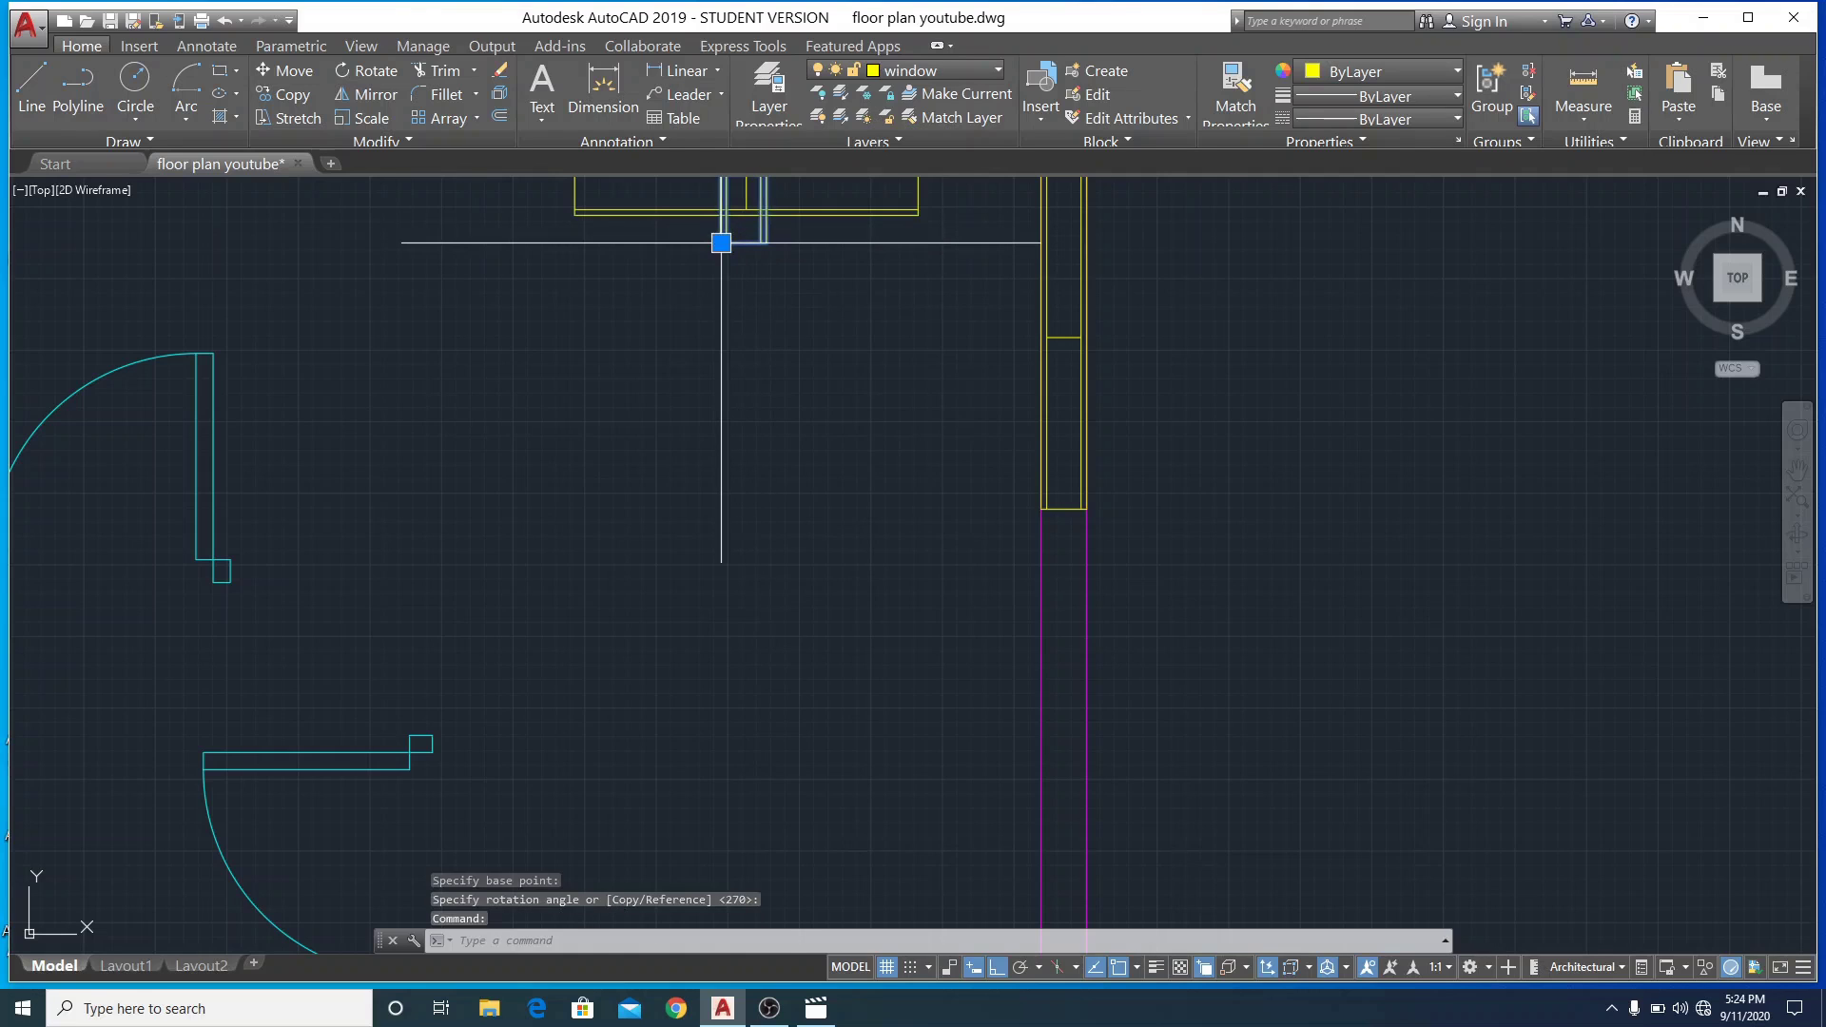
pyautogui.click(721, 242)
pyautogui.click(722, 437)
pyautogui.press('Escape')
# Copy the vertical short window by its left edge's midpoint onto the right outer wall's inner line, once in the upper-right room and once in the small room below
pyautogui.scroll(5, 761, 433)
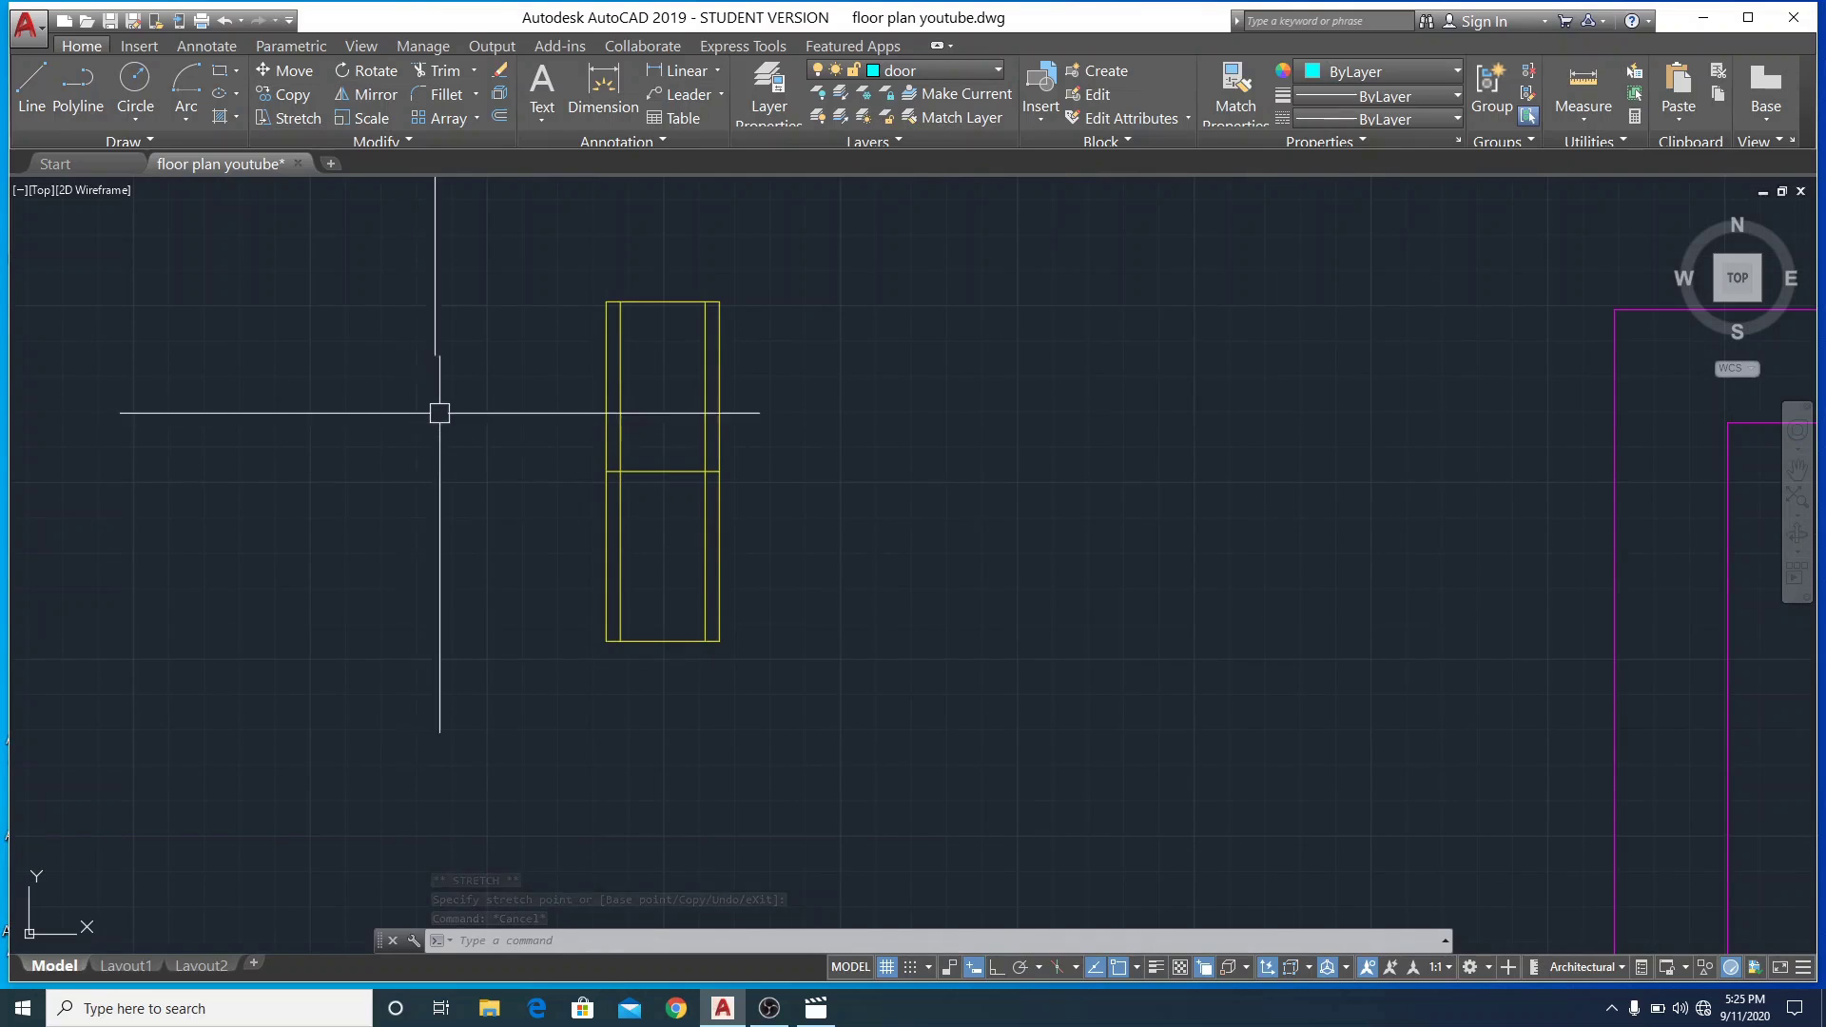
pyautogui.click(606, 483)
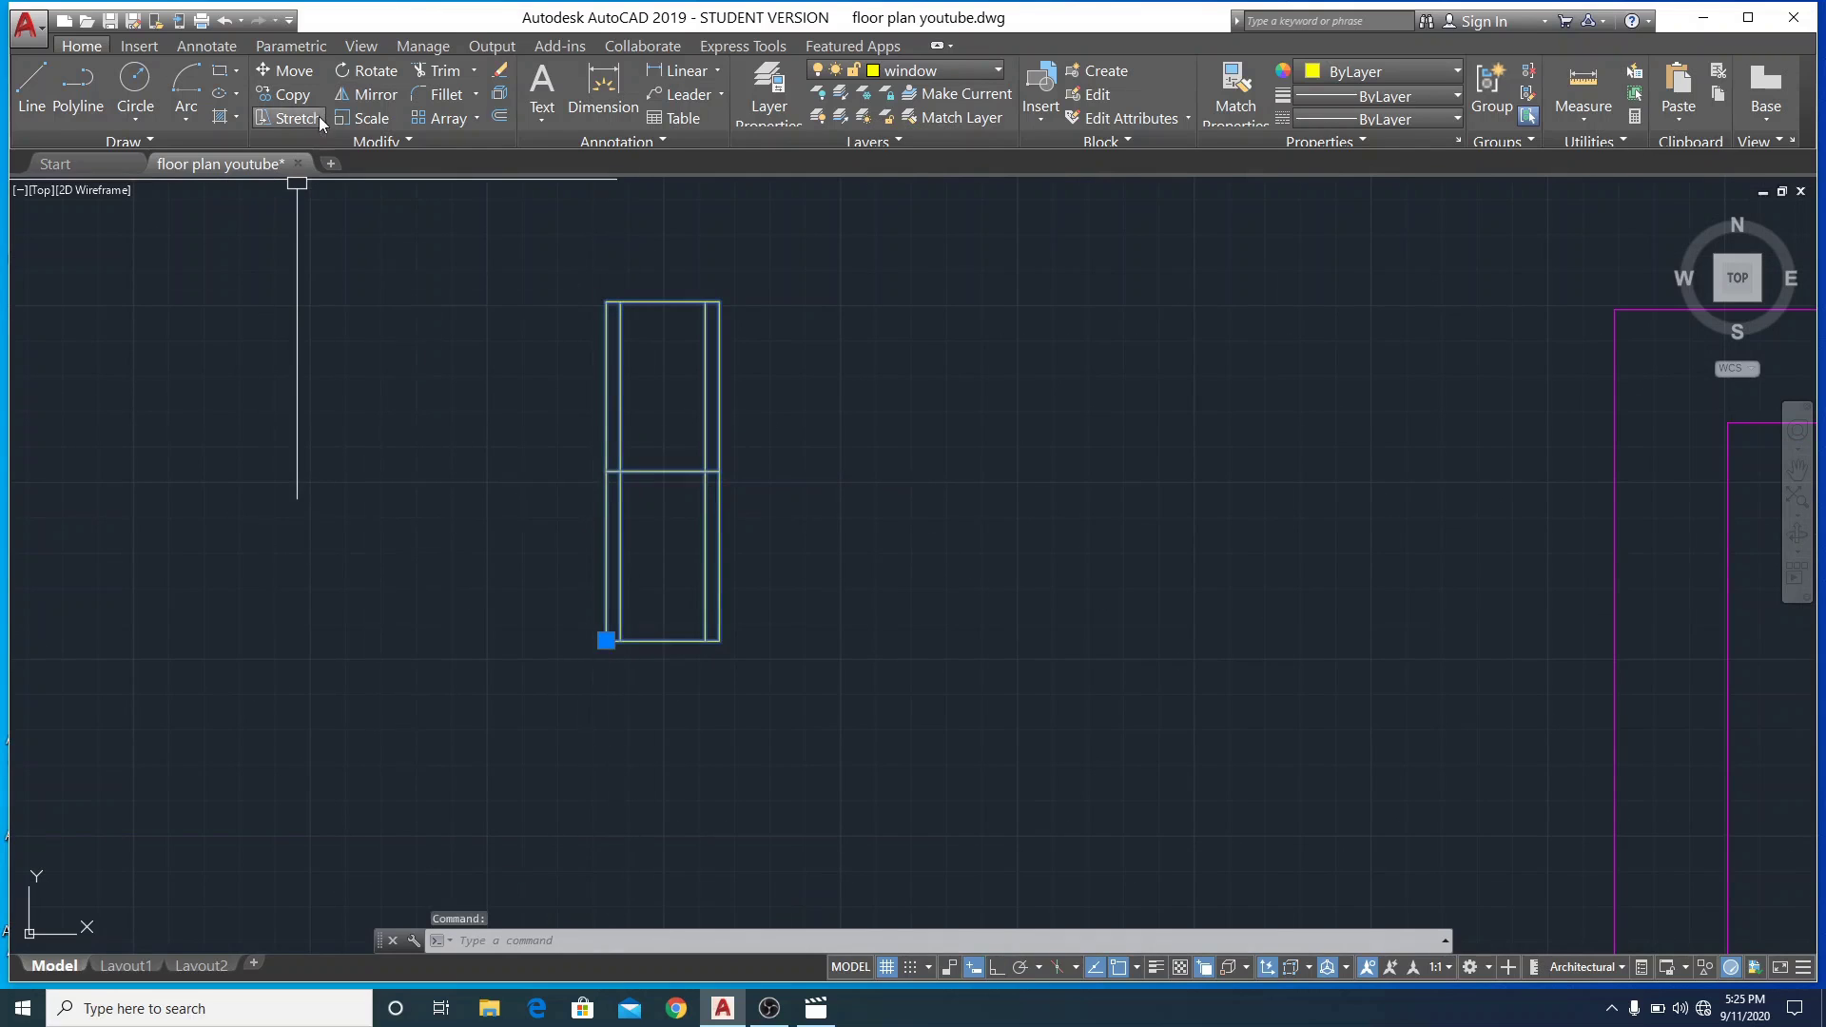
pyautogui.click(298, 95)
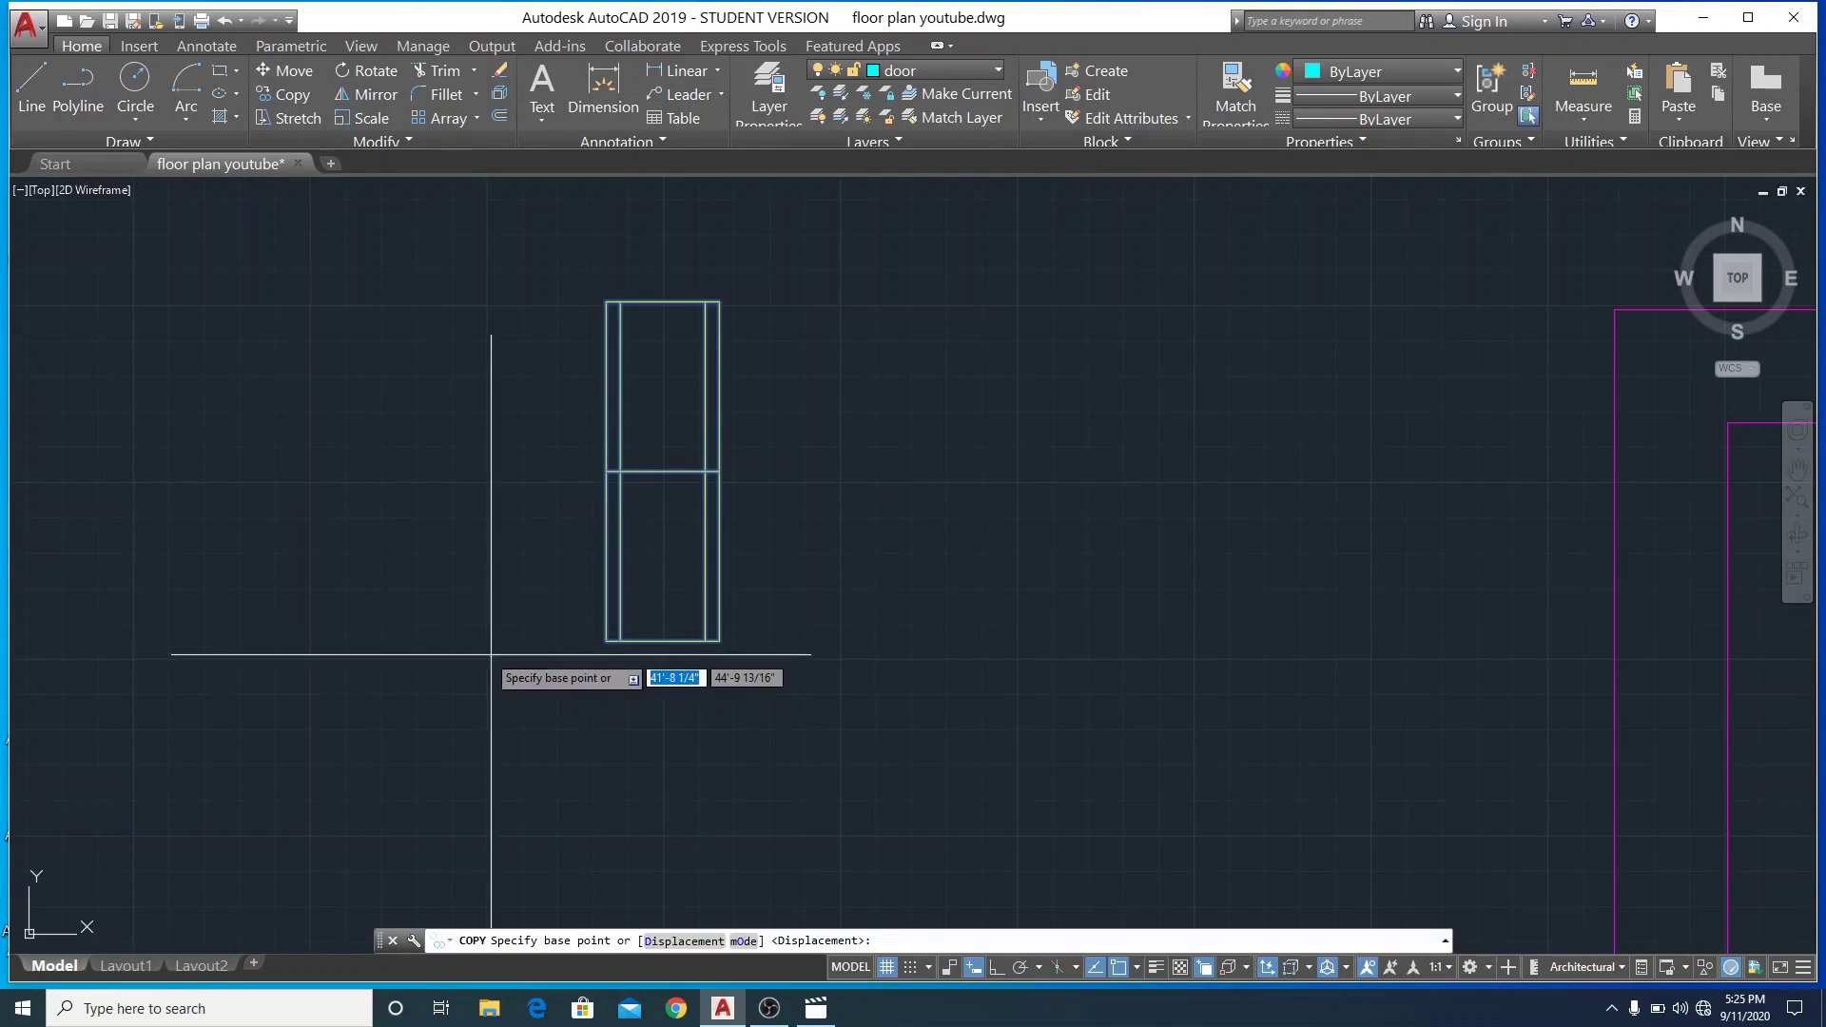
pyautogui.click(616, 475)
pyautogui.scroll(-8, 623, 471)
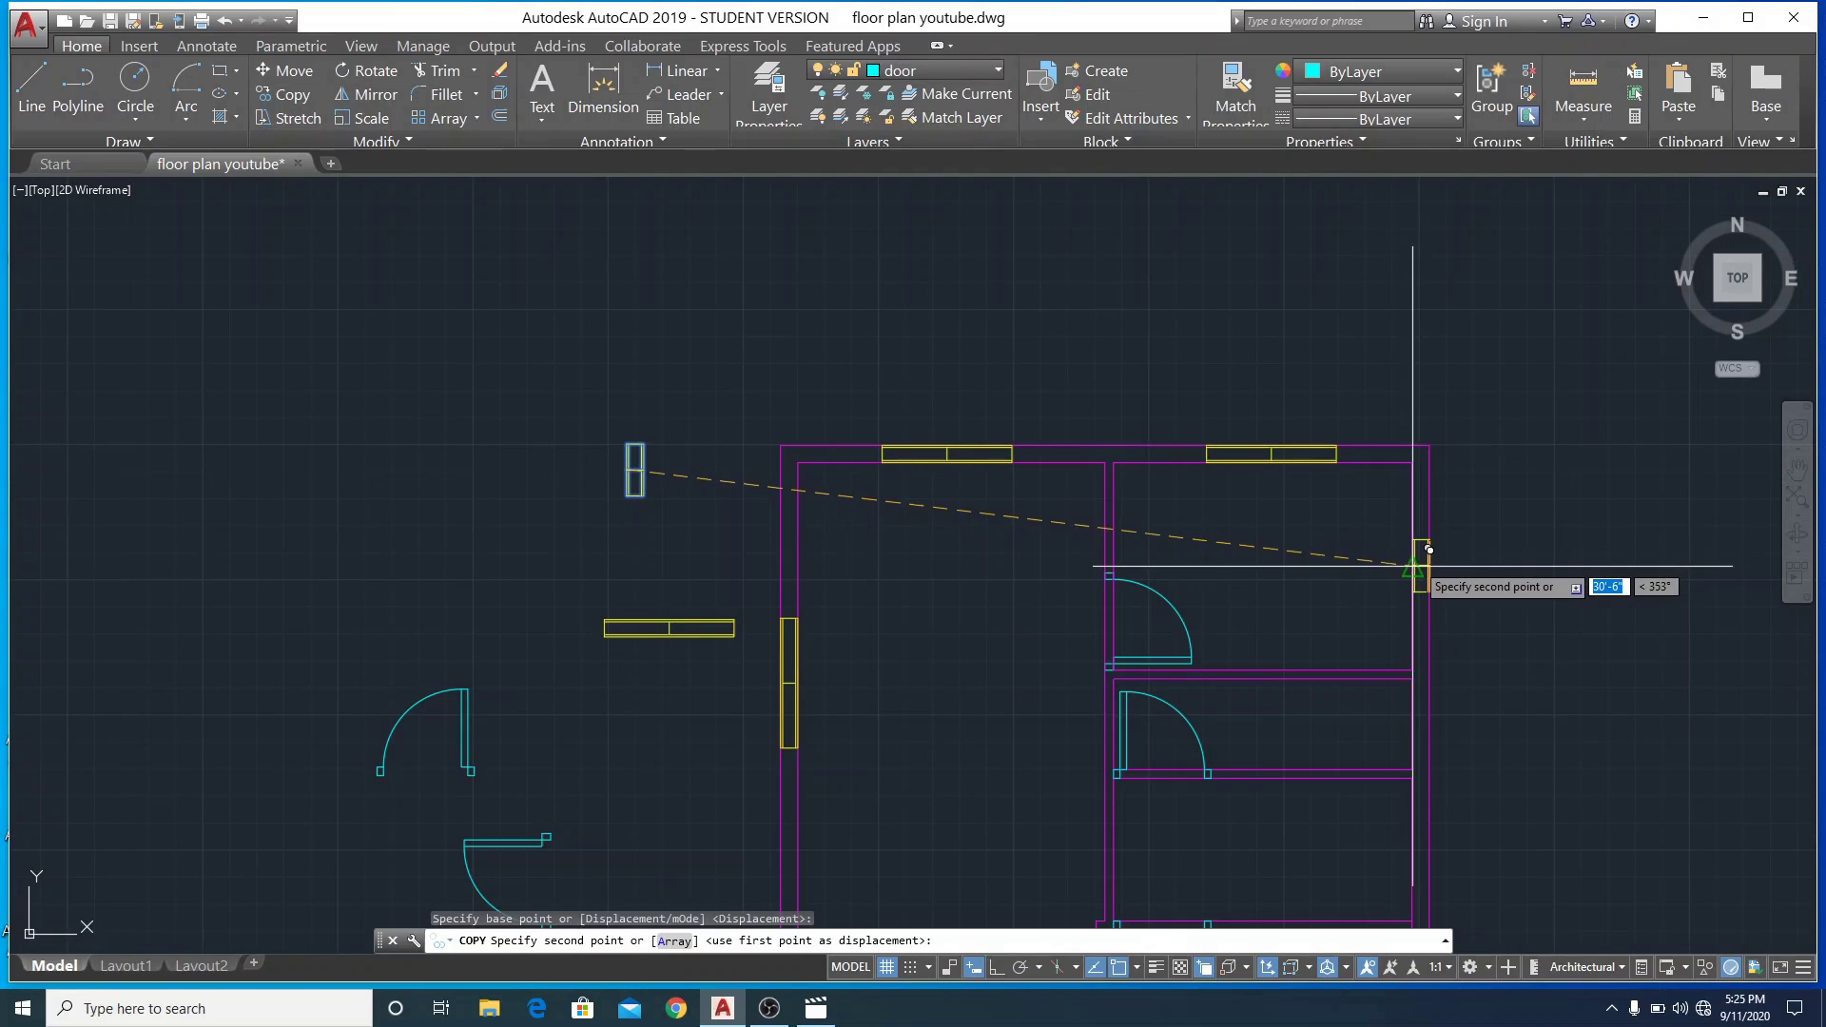
pyautogui.click(1421, 567)
pyautogui.click(1412, 725)
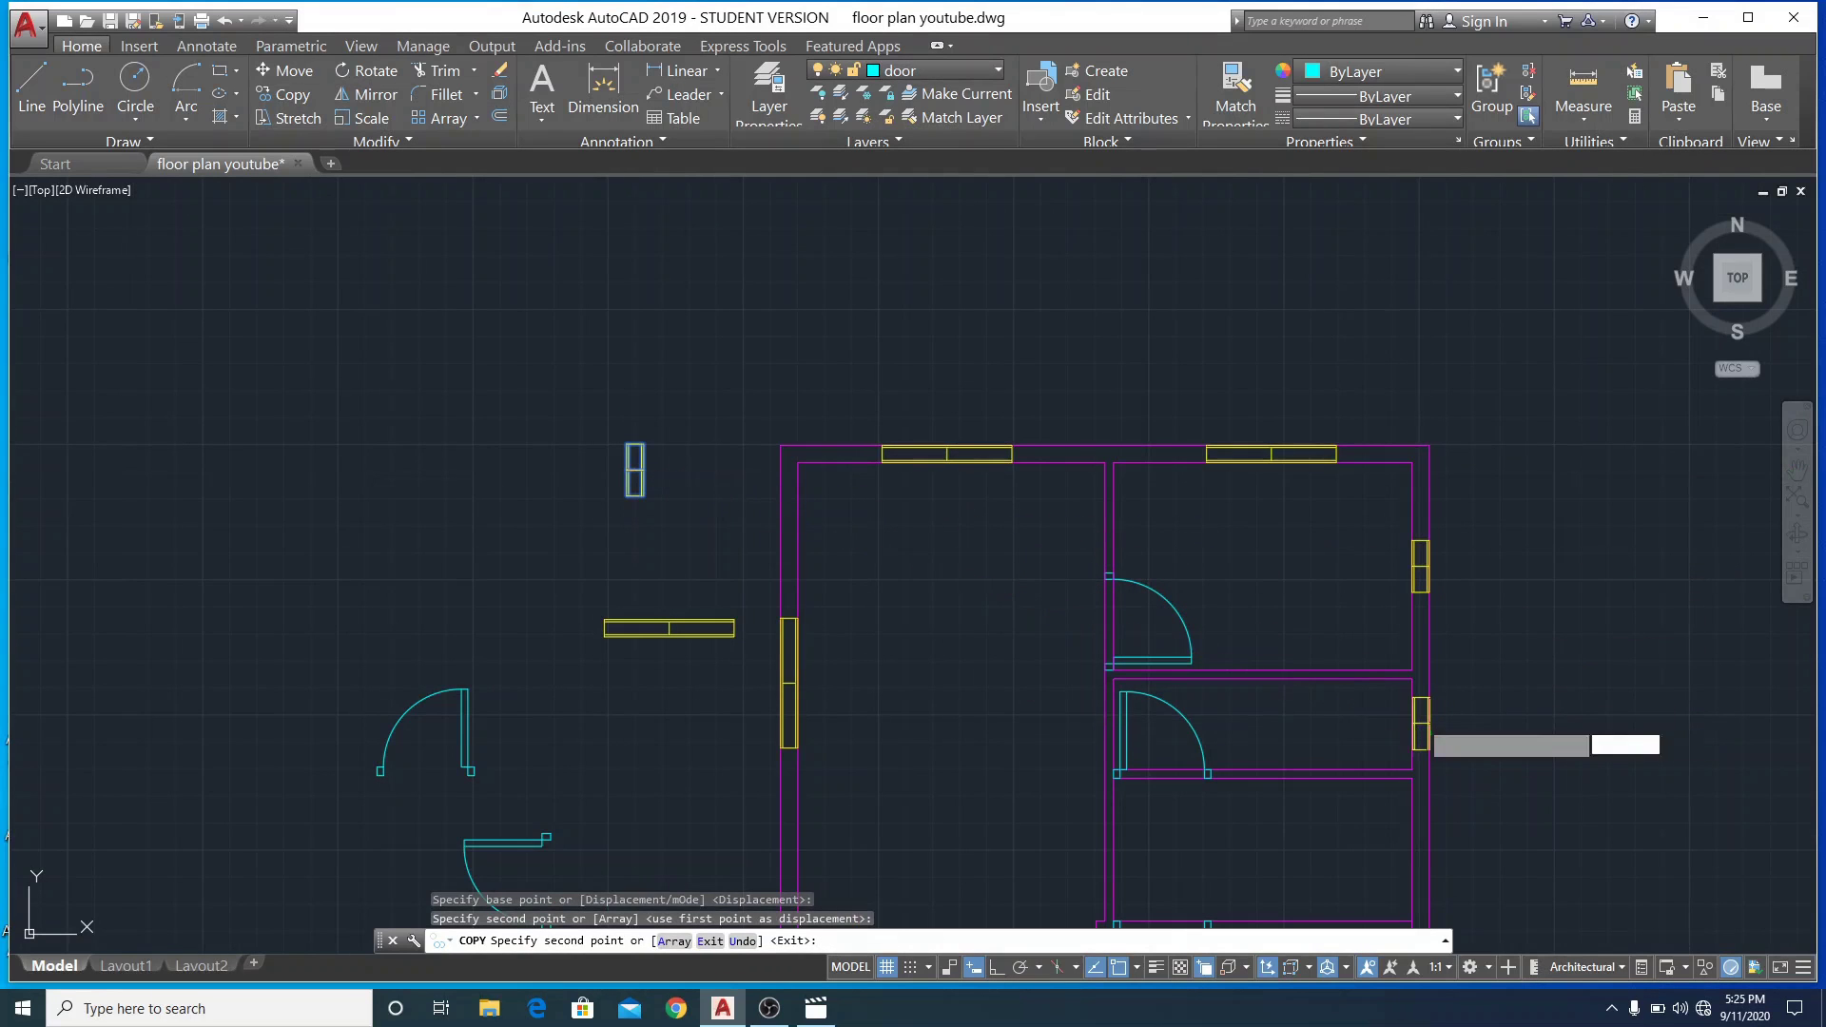
pyautogui.scroll(-2, 1019, 671)
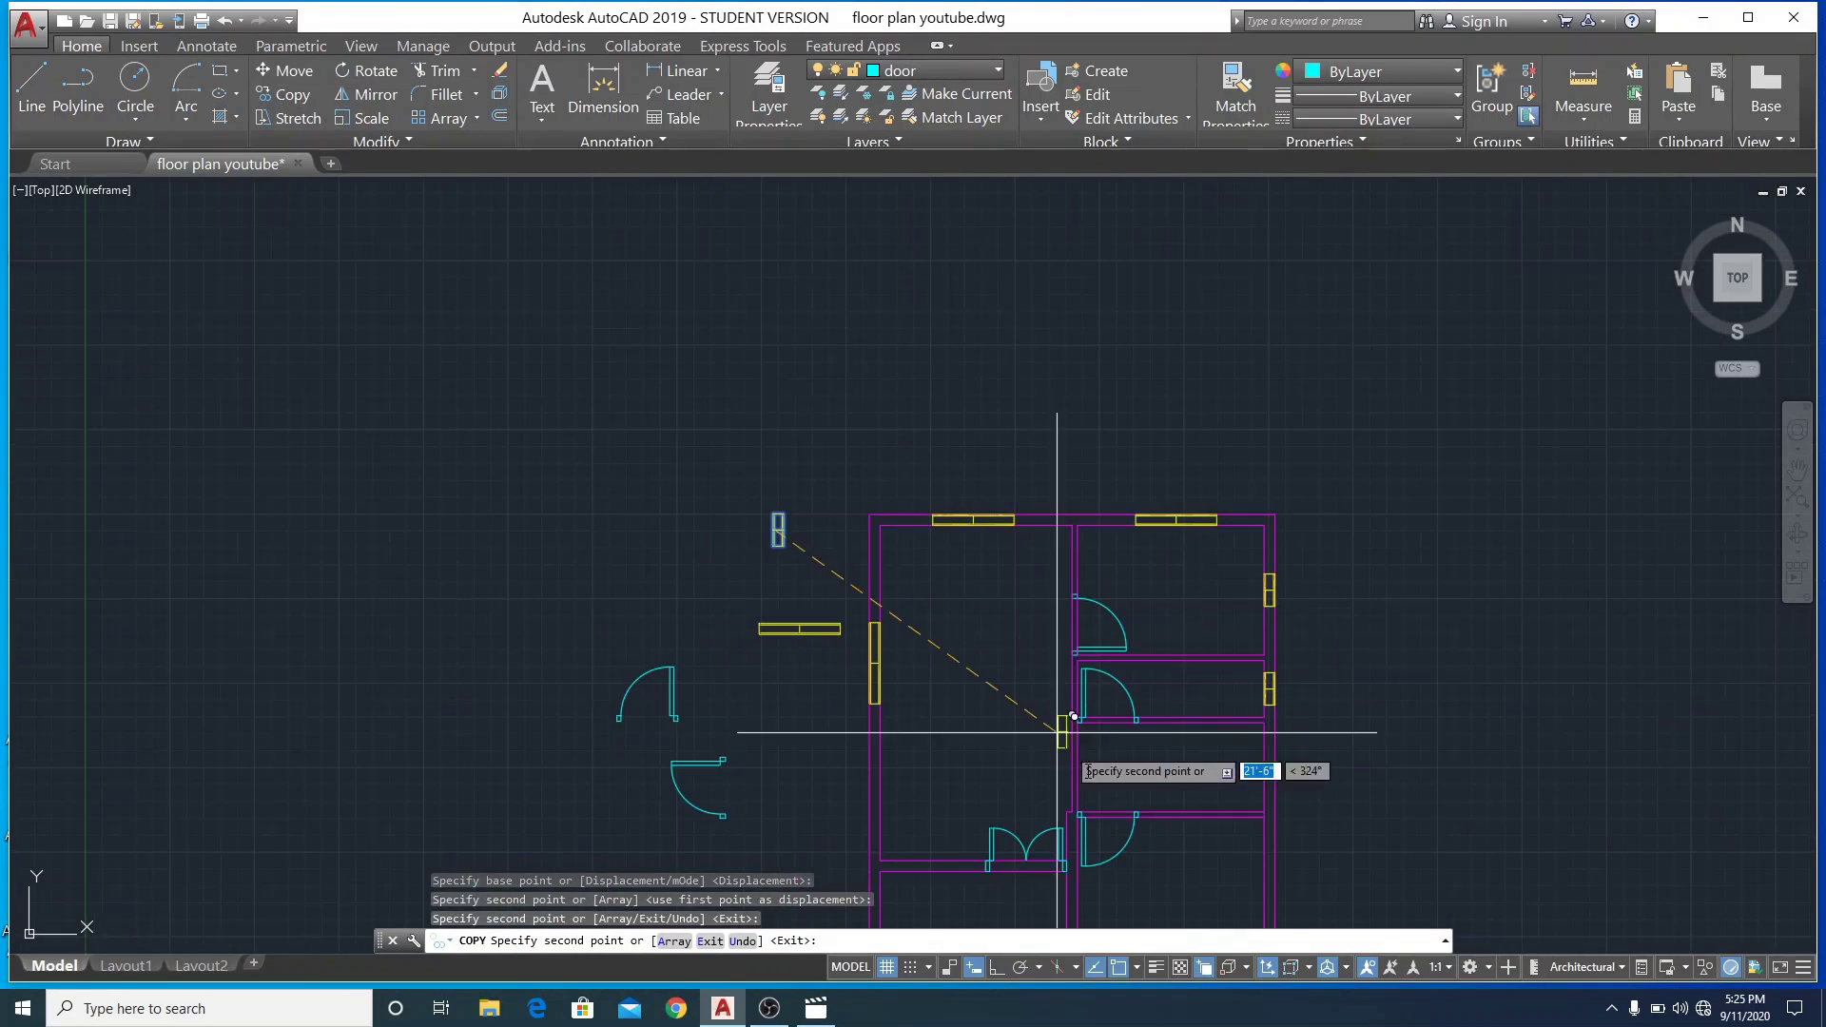
pyautogui.rightClick(453, 367)
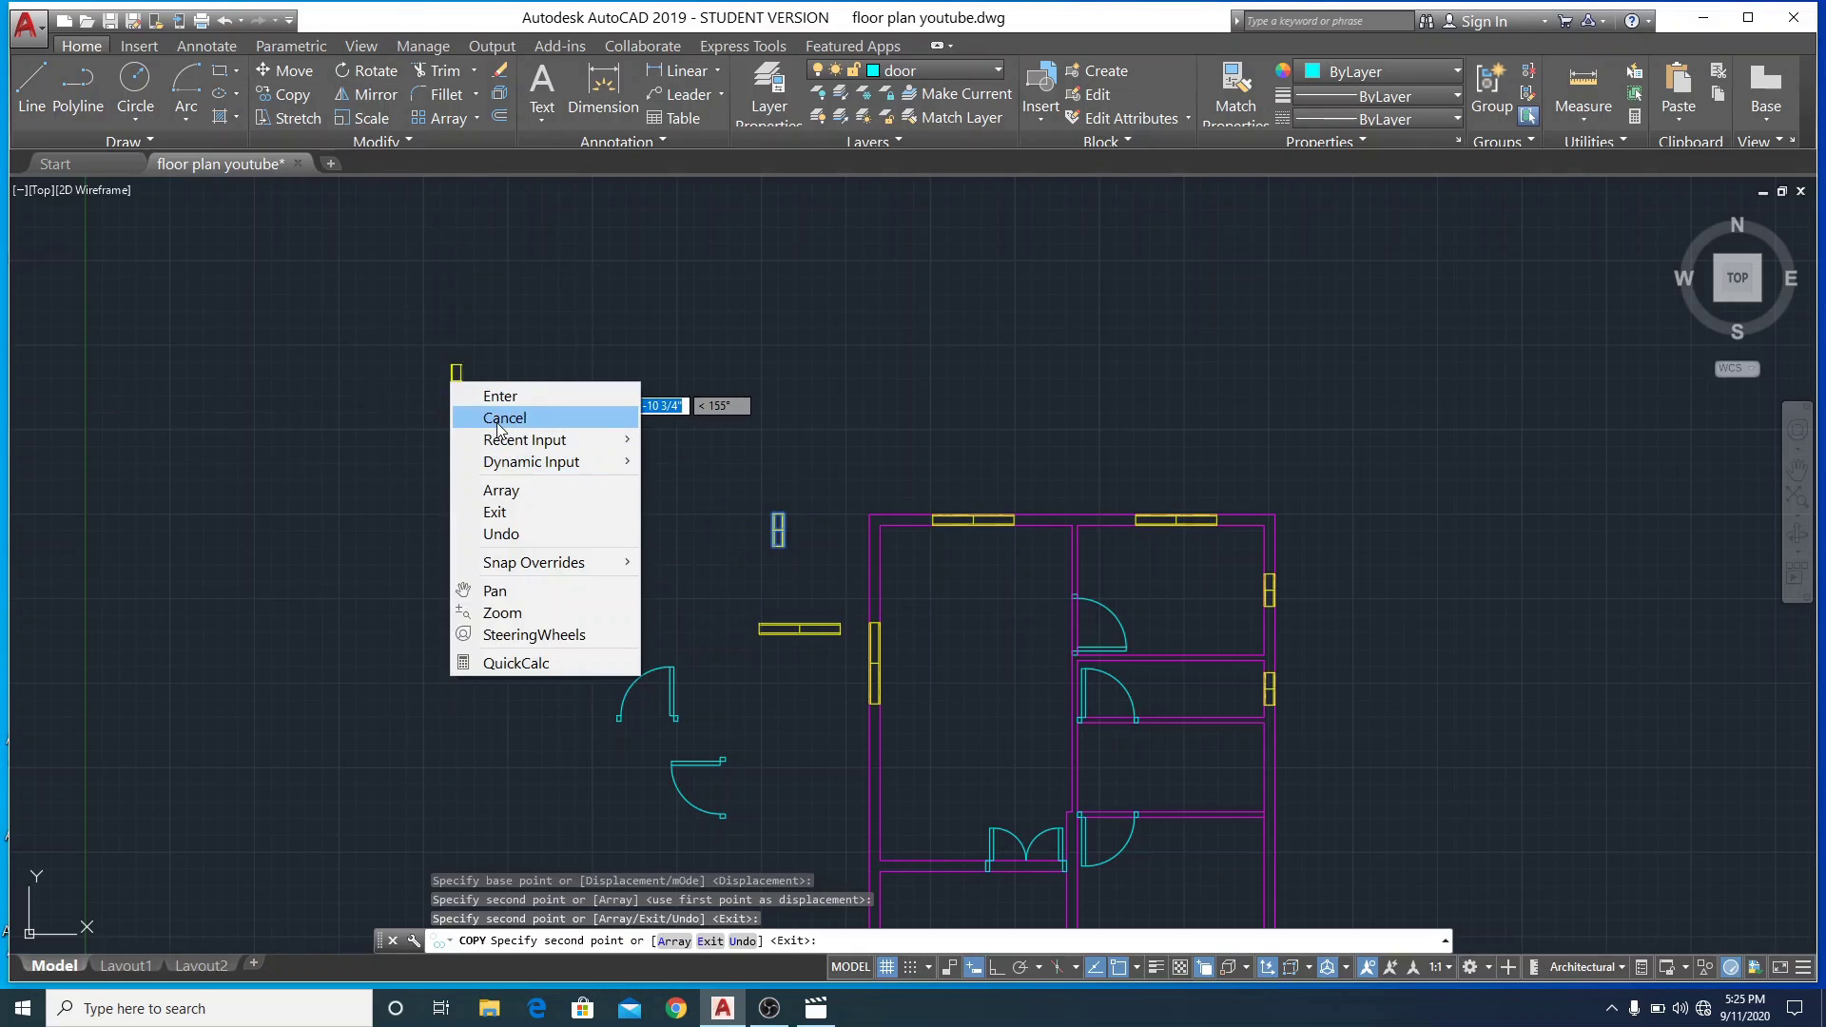
pyautogui.click(497, 412)
# Trim the wall line across the double door opening in the large left room's bottom wall, using all objects as cutting edges
pyautogui.scroll(-2, 926, 580)
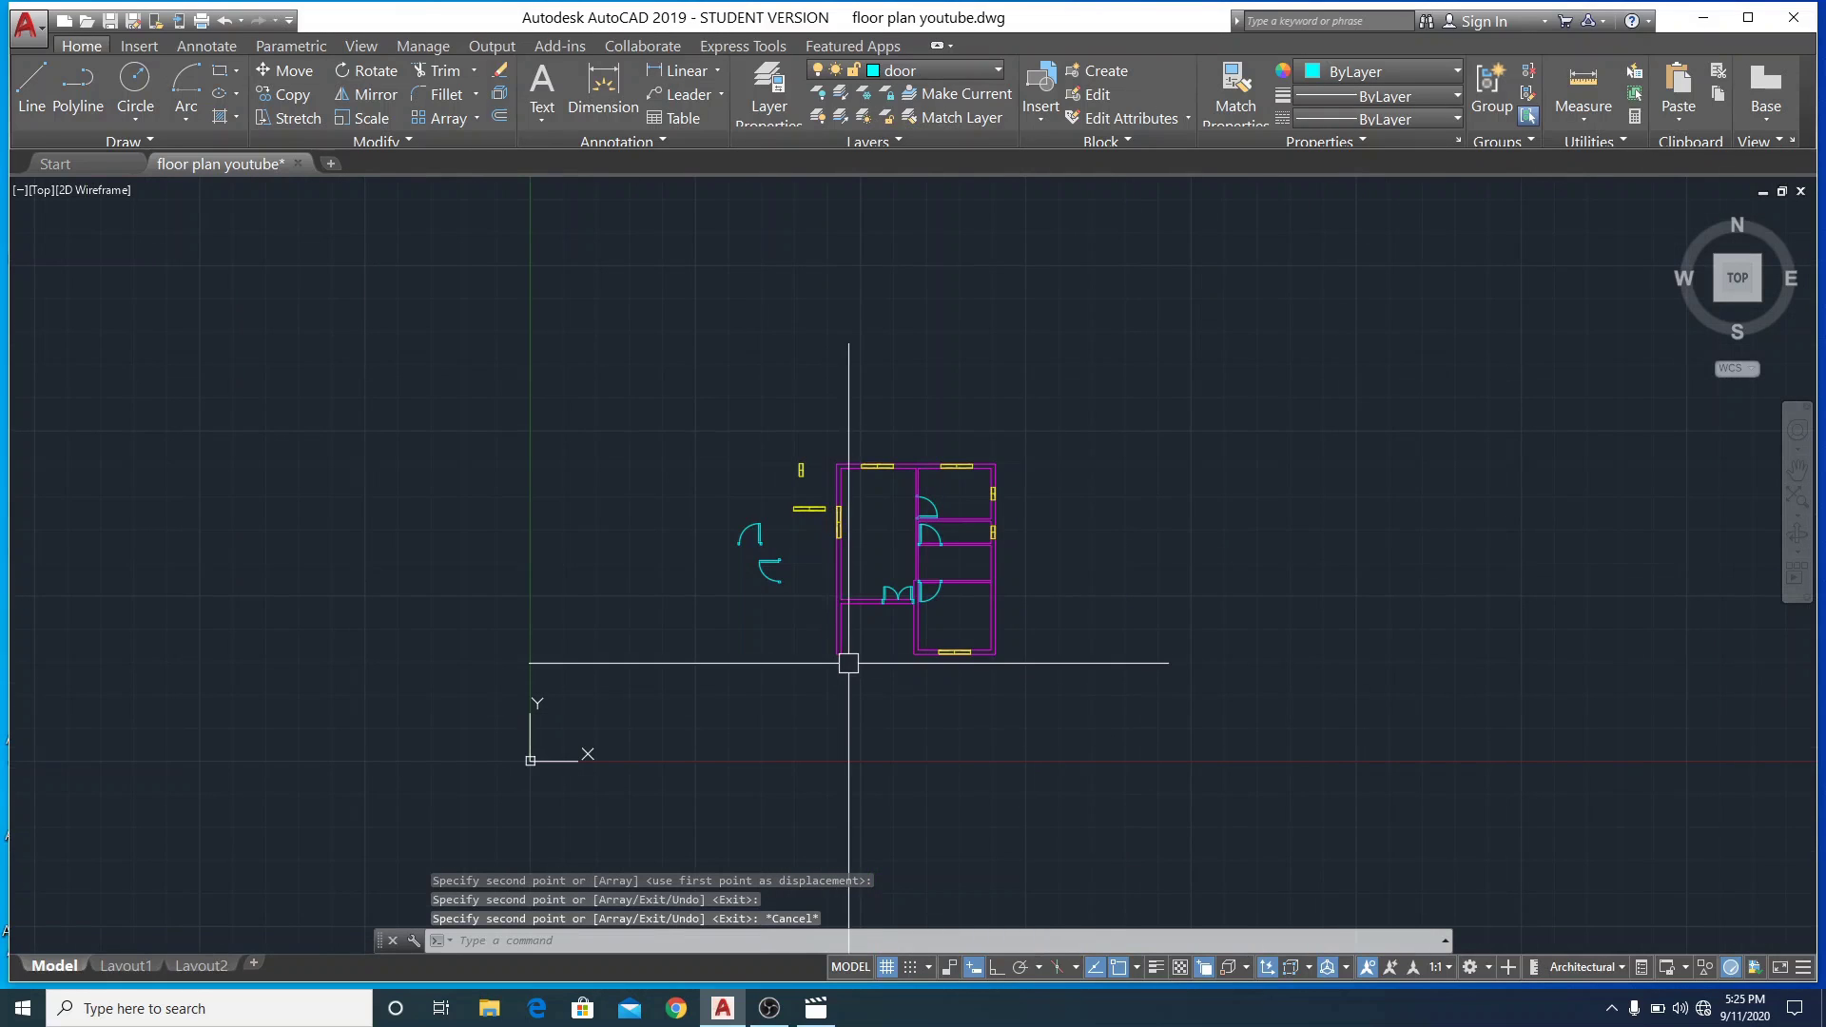
pyautogui.scroll(4, 848, 663)
pyautogui.scroll(-2, 884, 725)
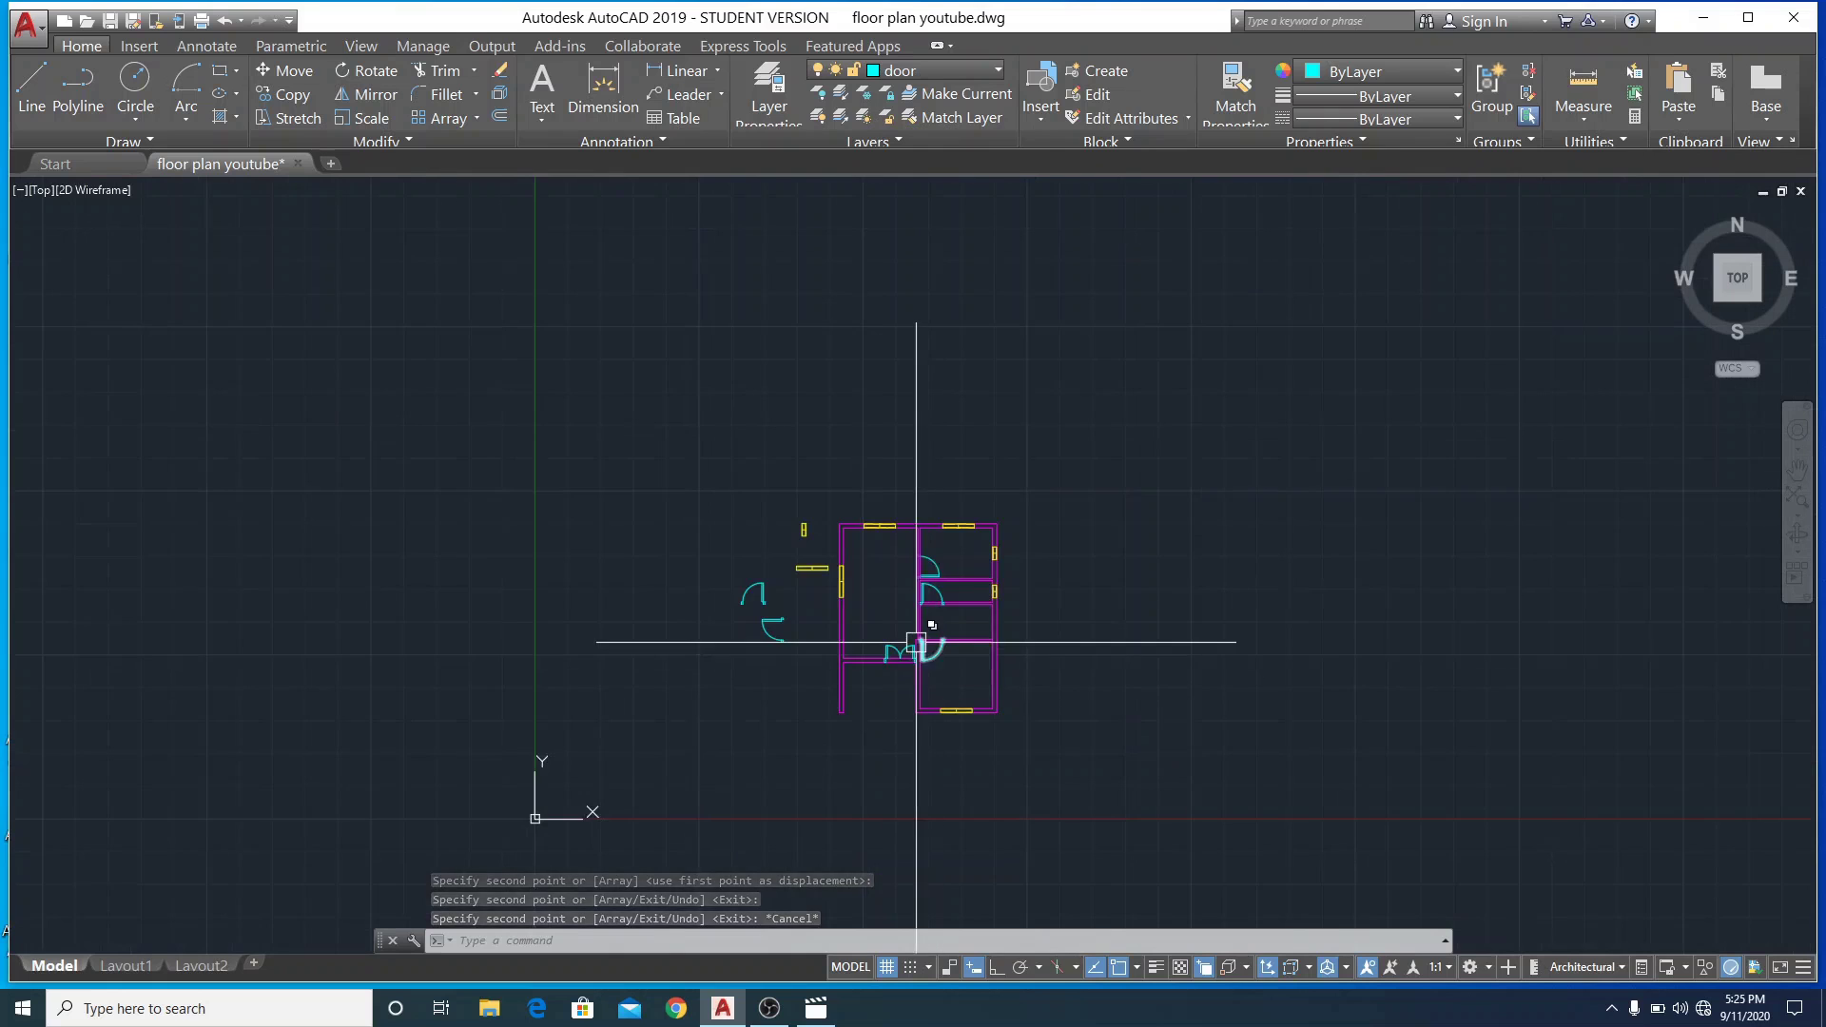
pyautogui.scroll(3, 916, 640)
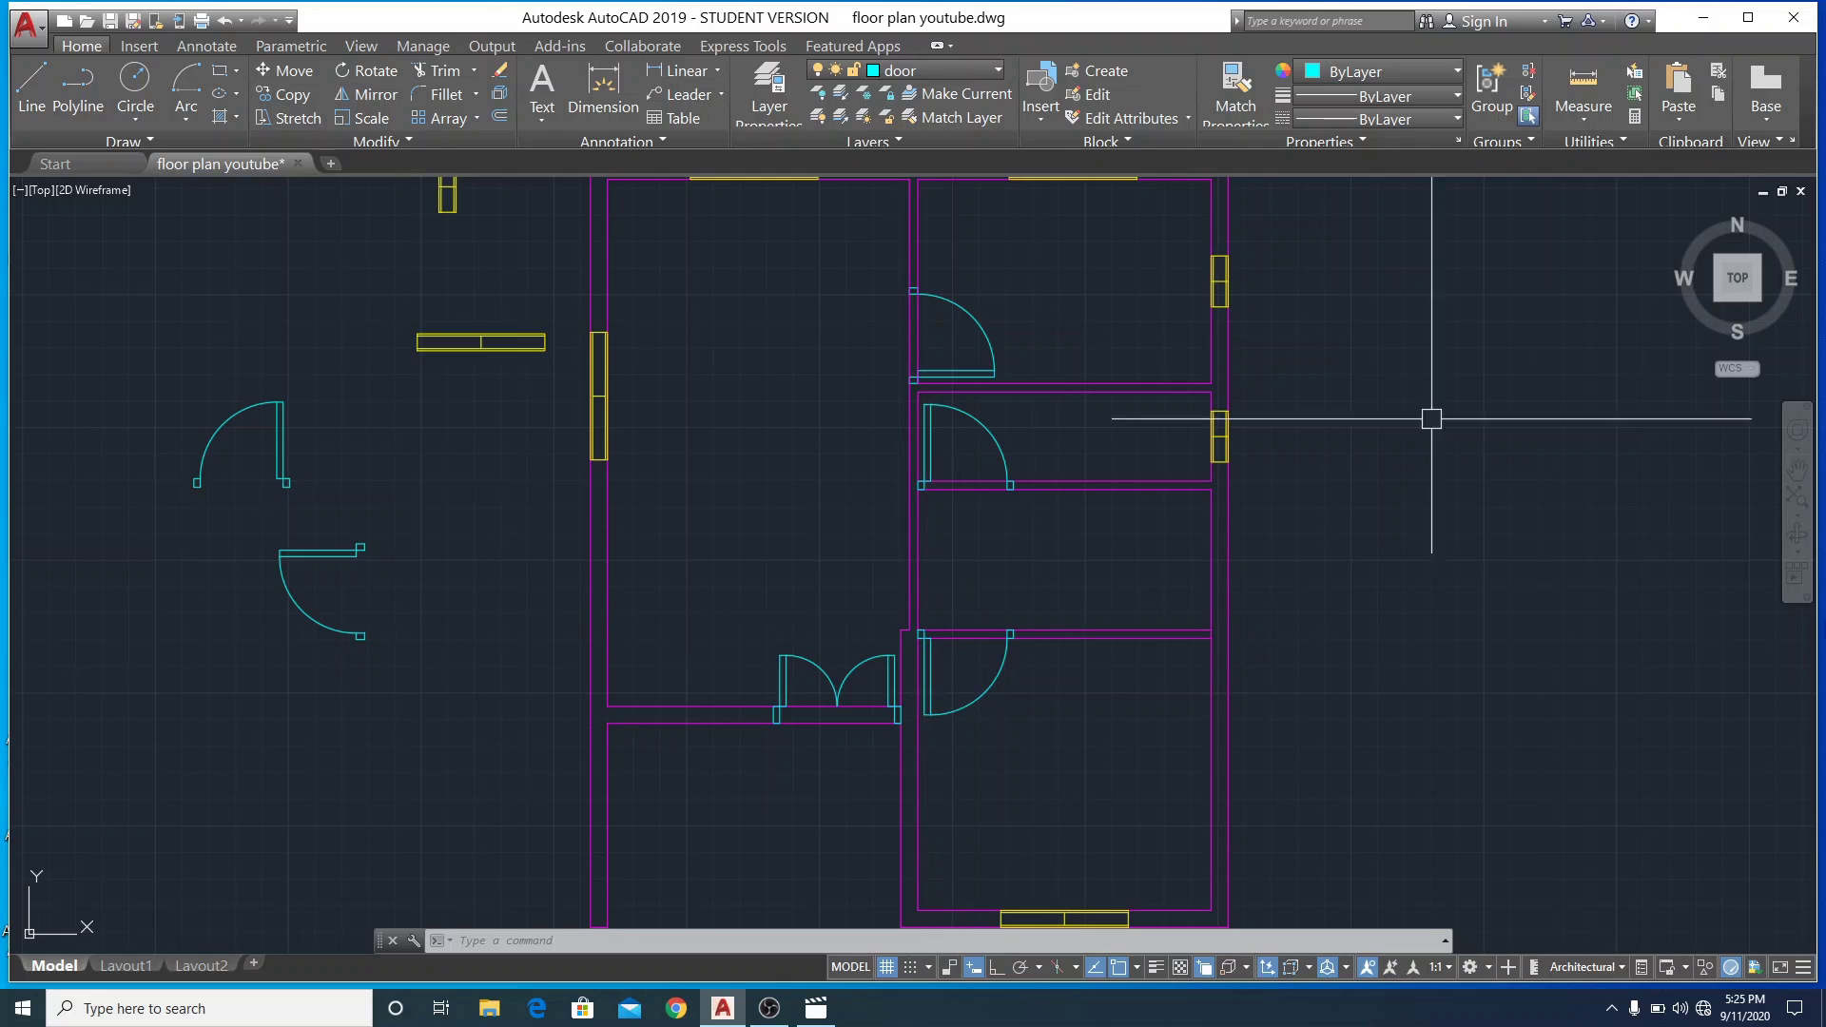
pyautogui.click(439, 72)
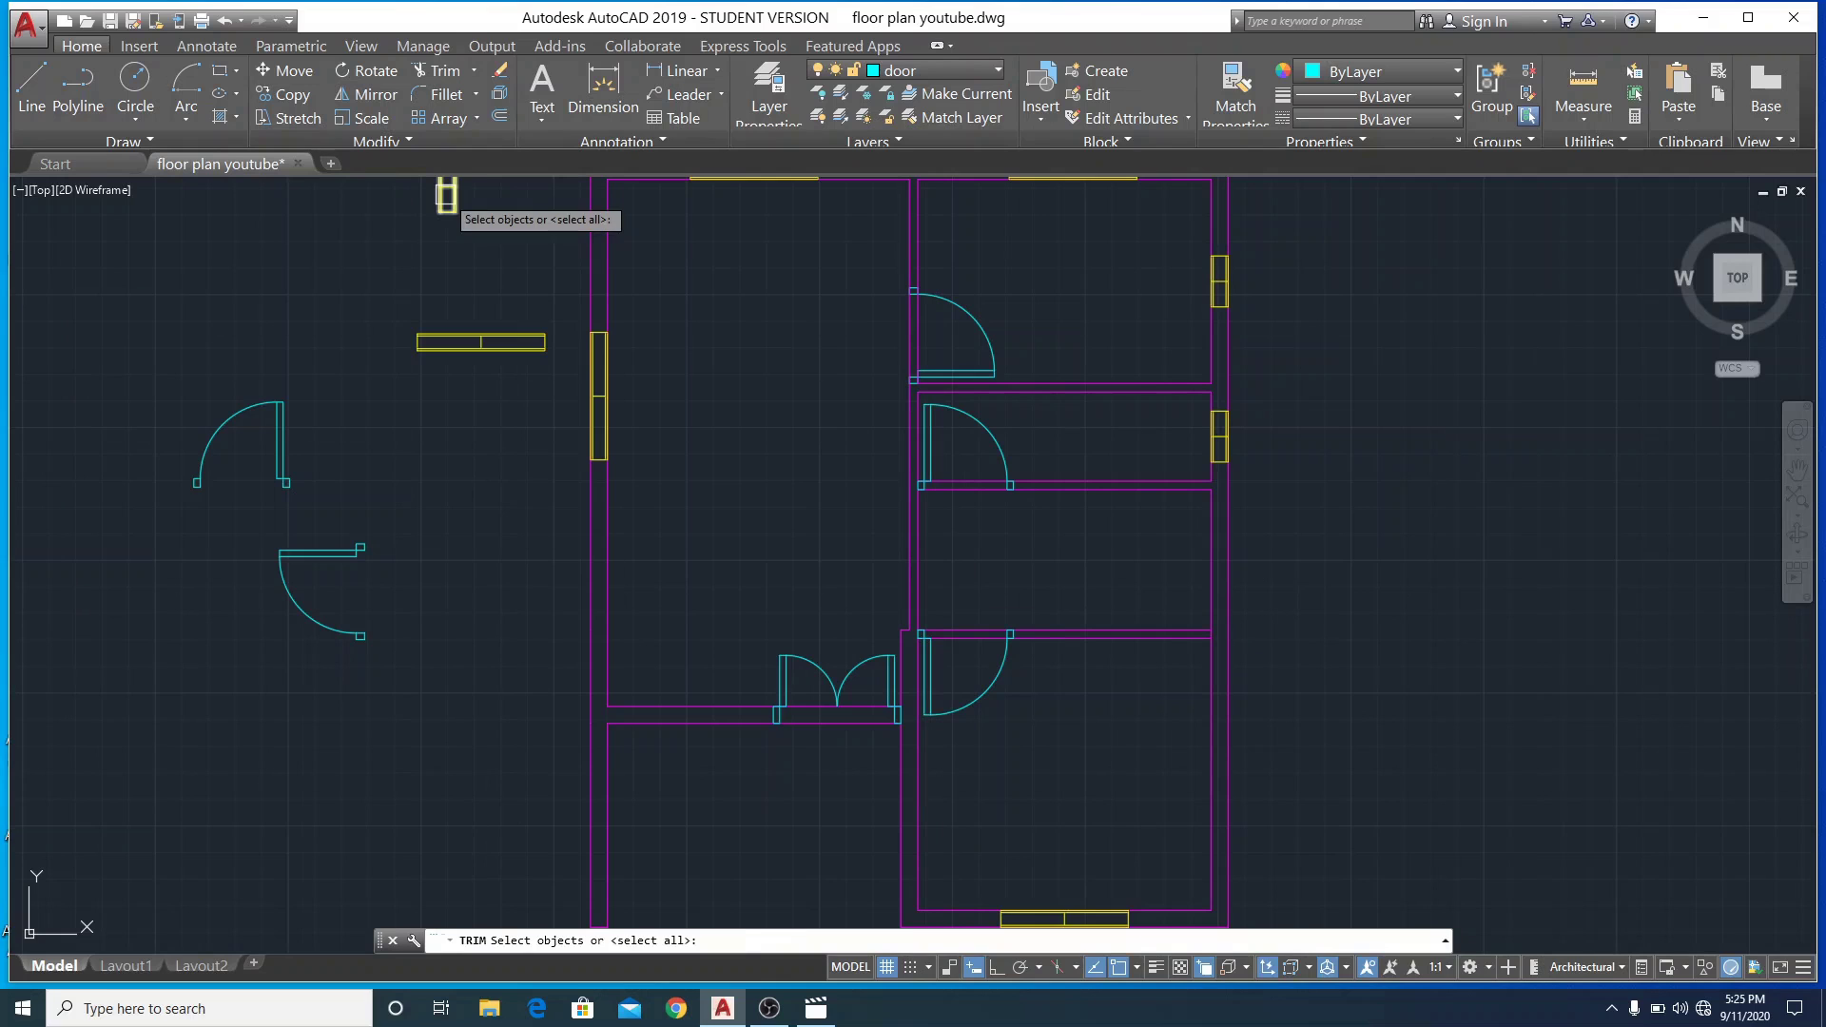
pyautogui.press('Return')
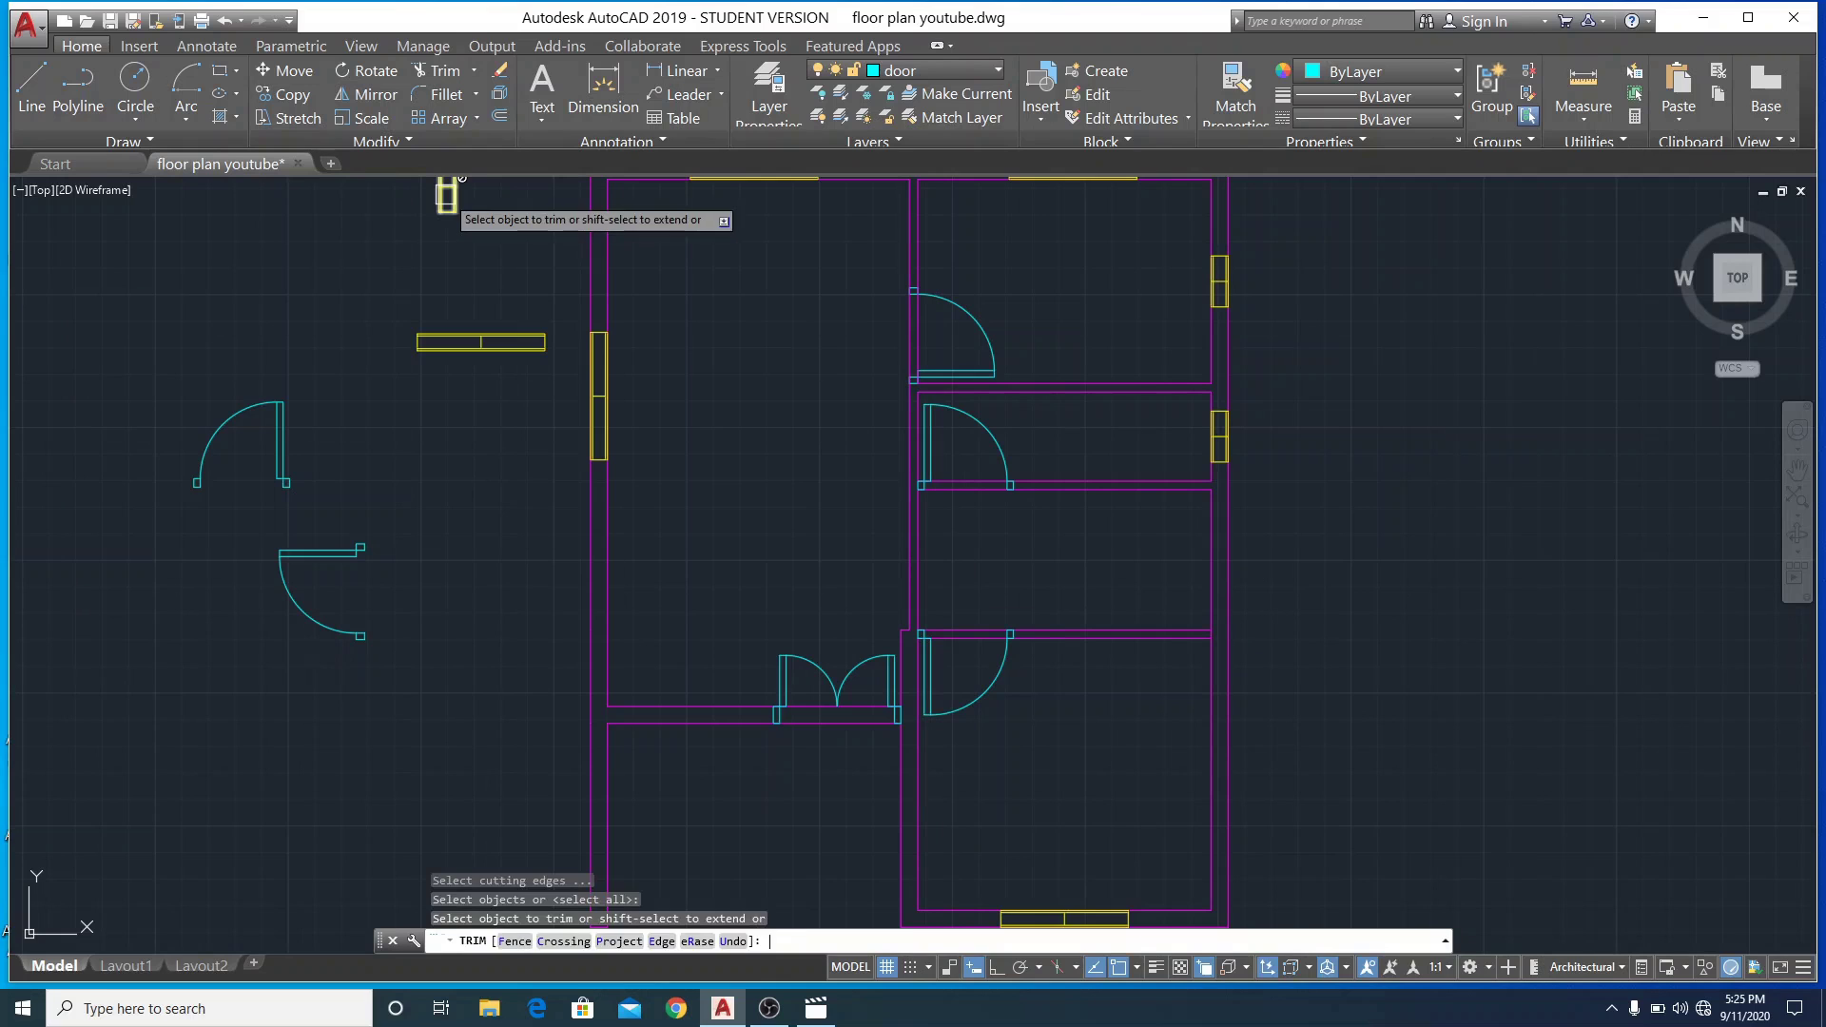
pyautogui.click(831, 723)
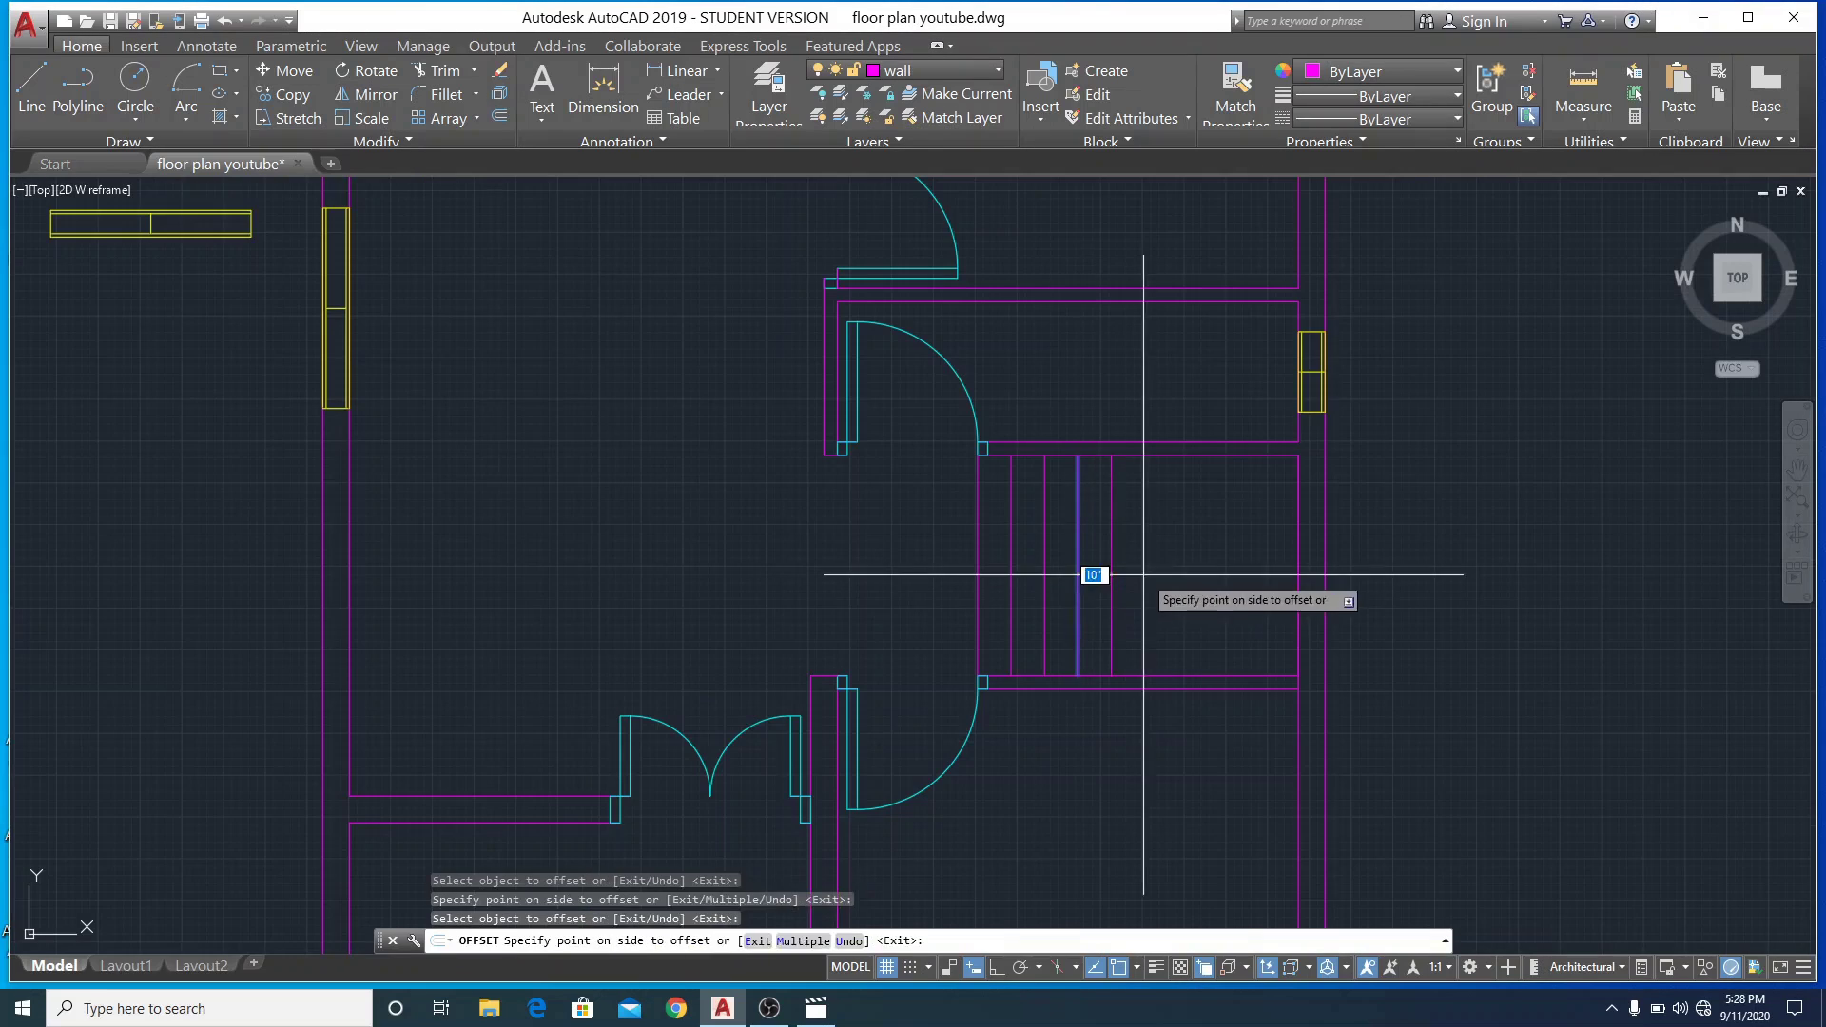
# Offset three more stair tread lines, each 10" from the previous one, towards the right outer wall
pyautogui.click(1093, 570)
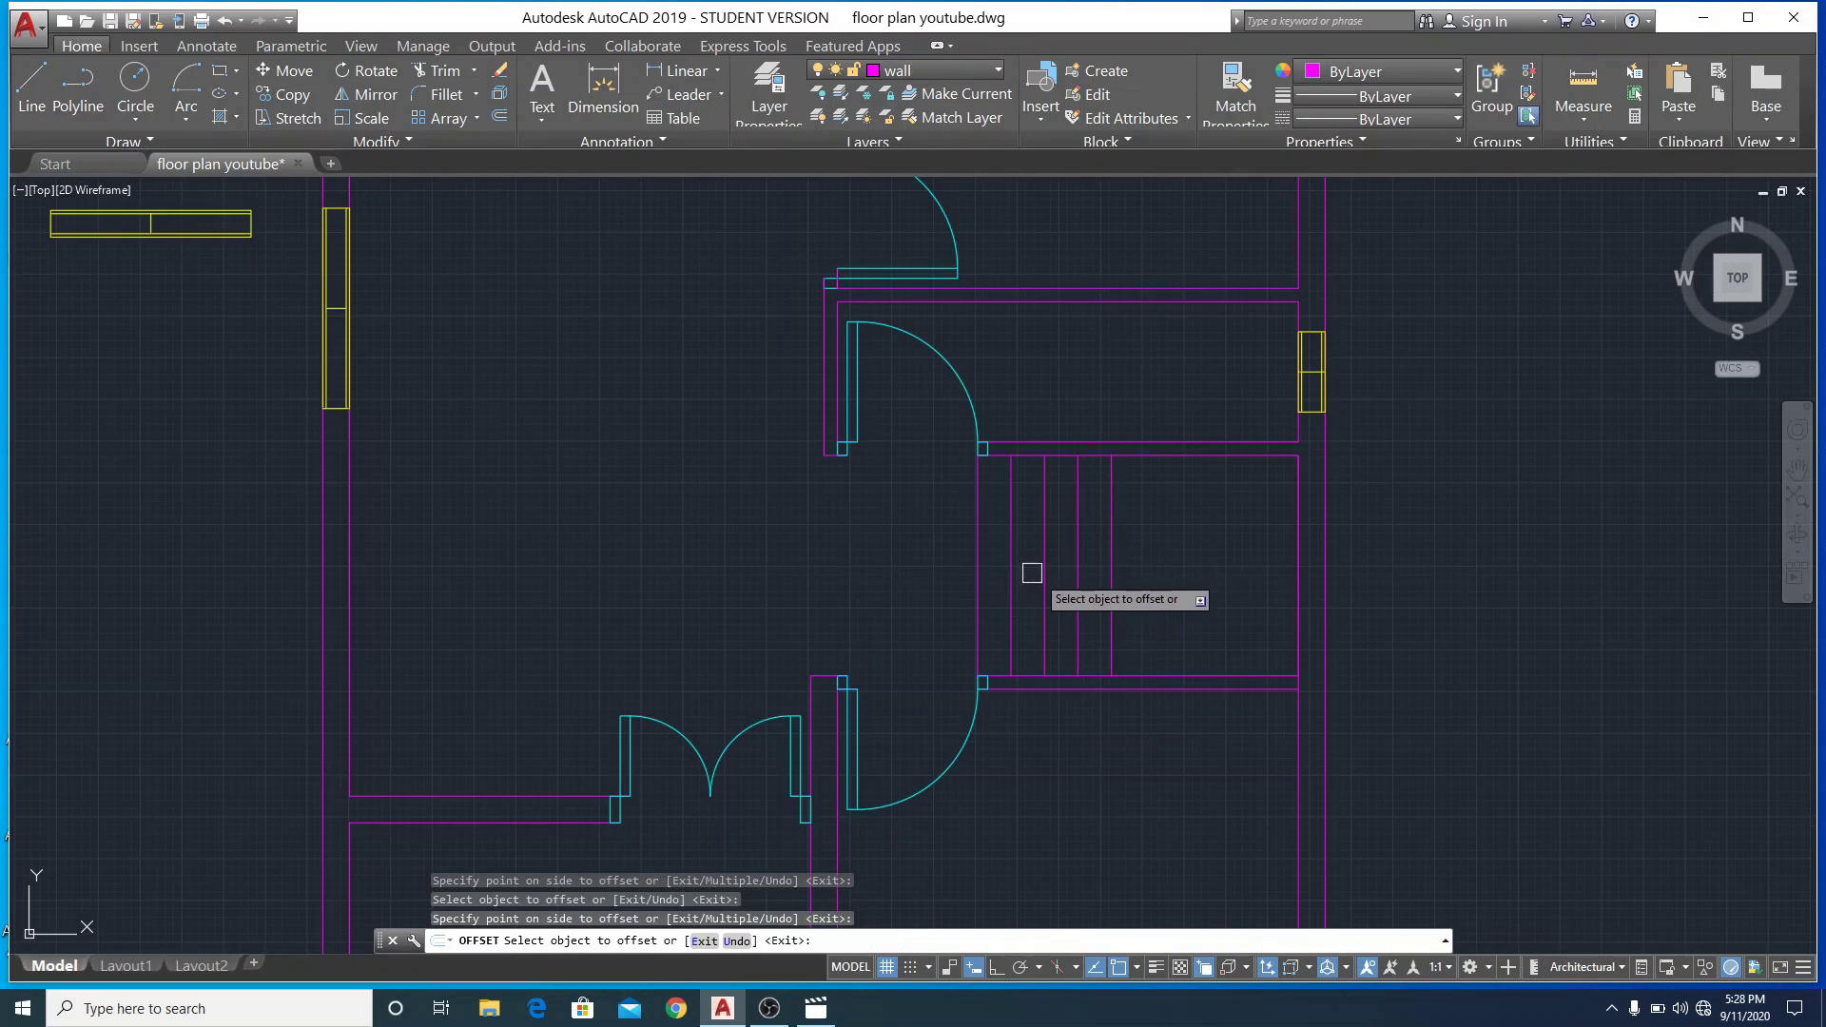
pyautogui.click(1110, 579)
pyautogui.click(1269, 591)
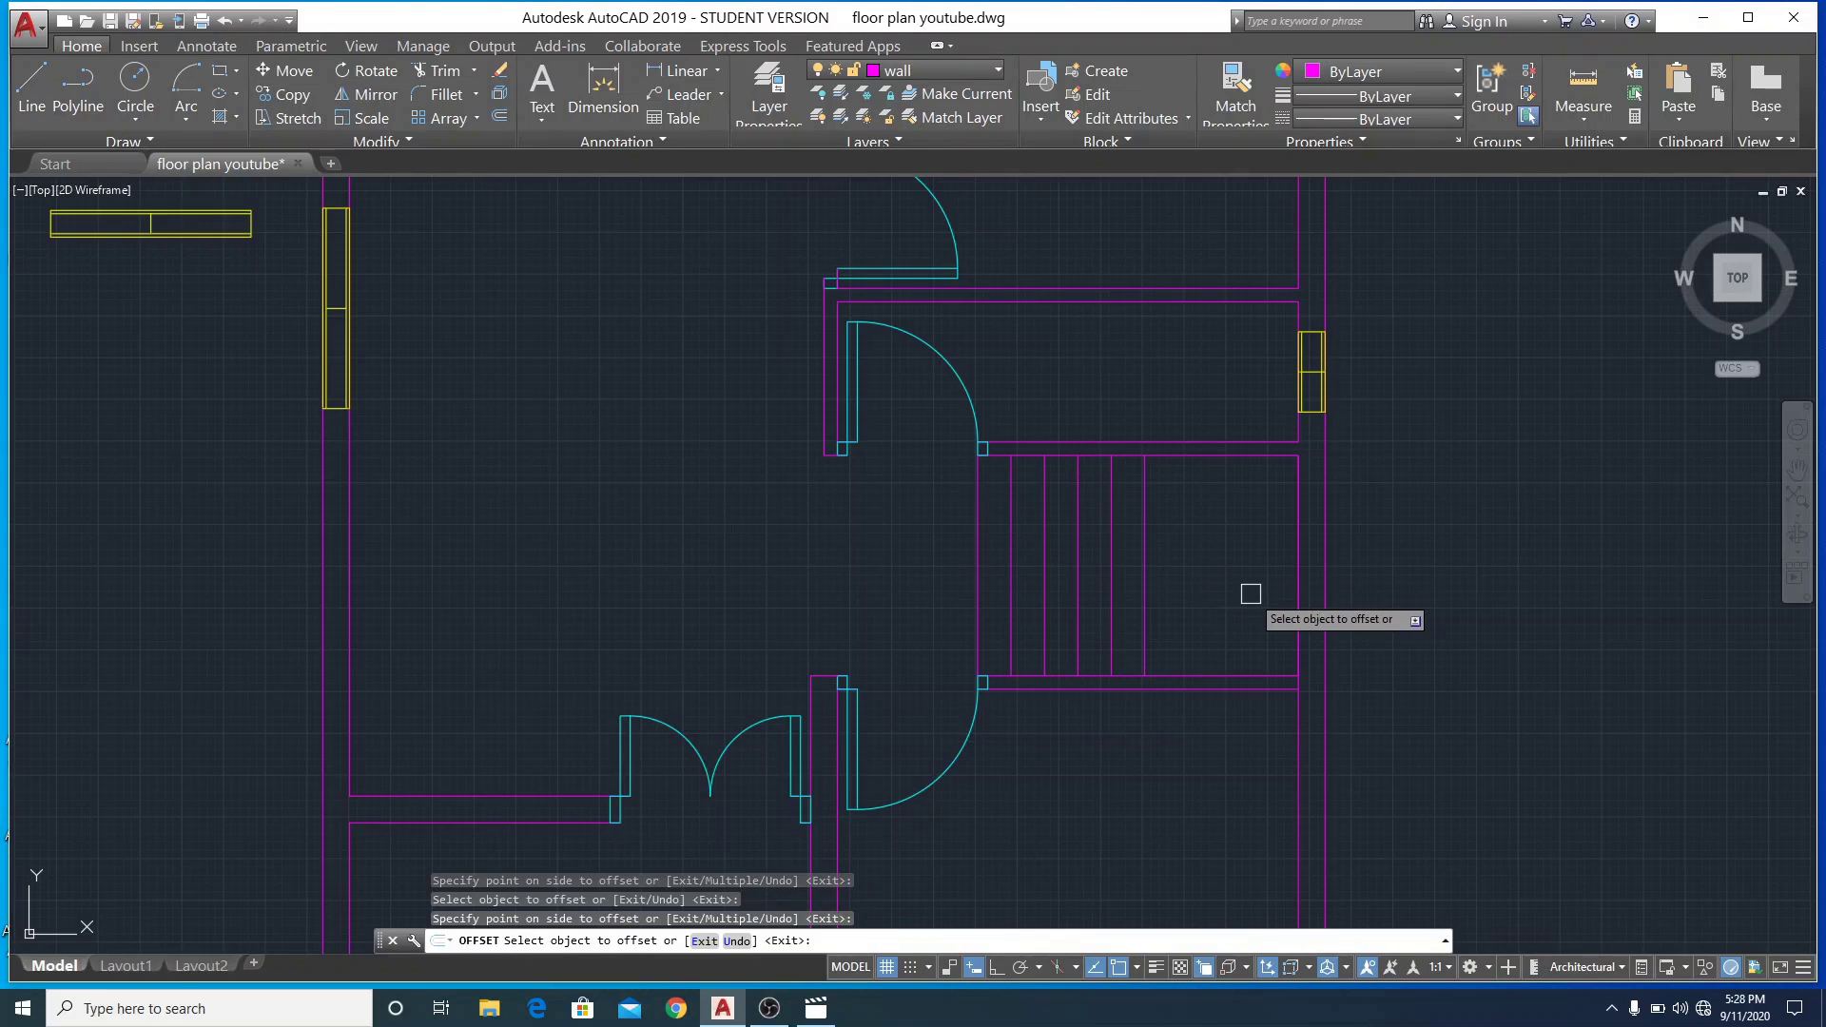
pyautogui.click(1143, 599)
pyautogui.click(1162, 603)
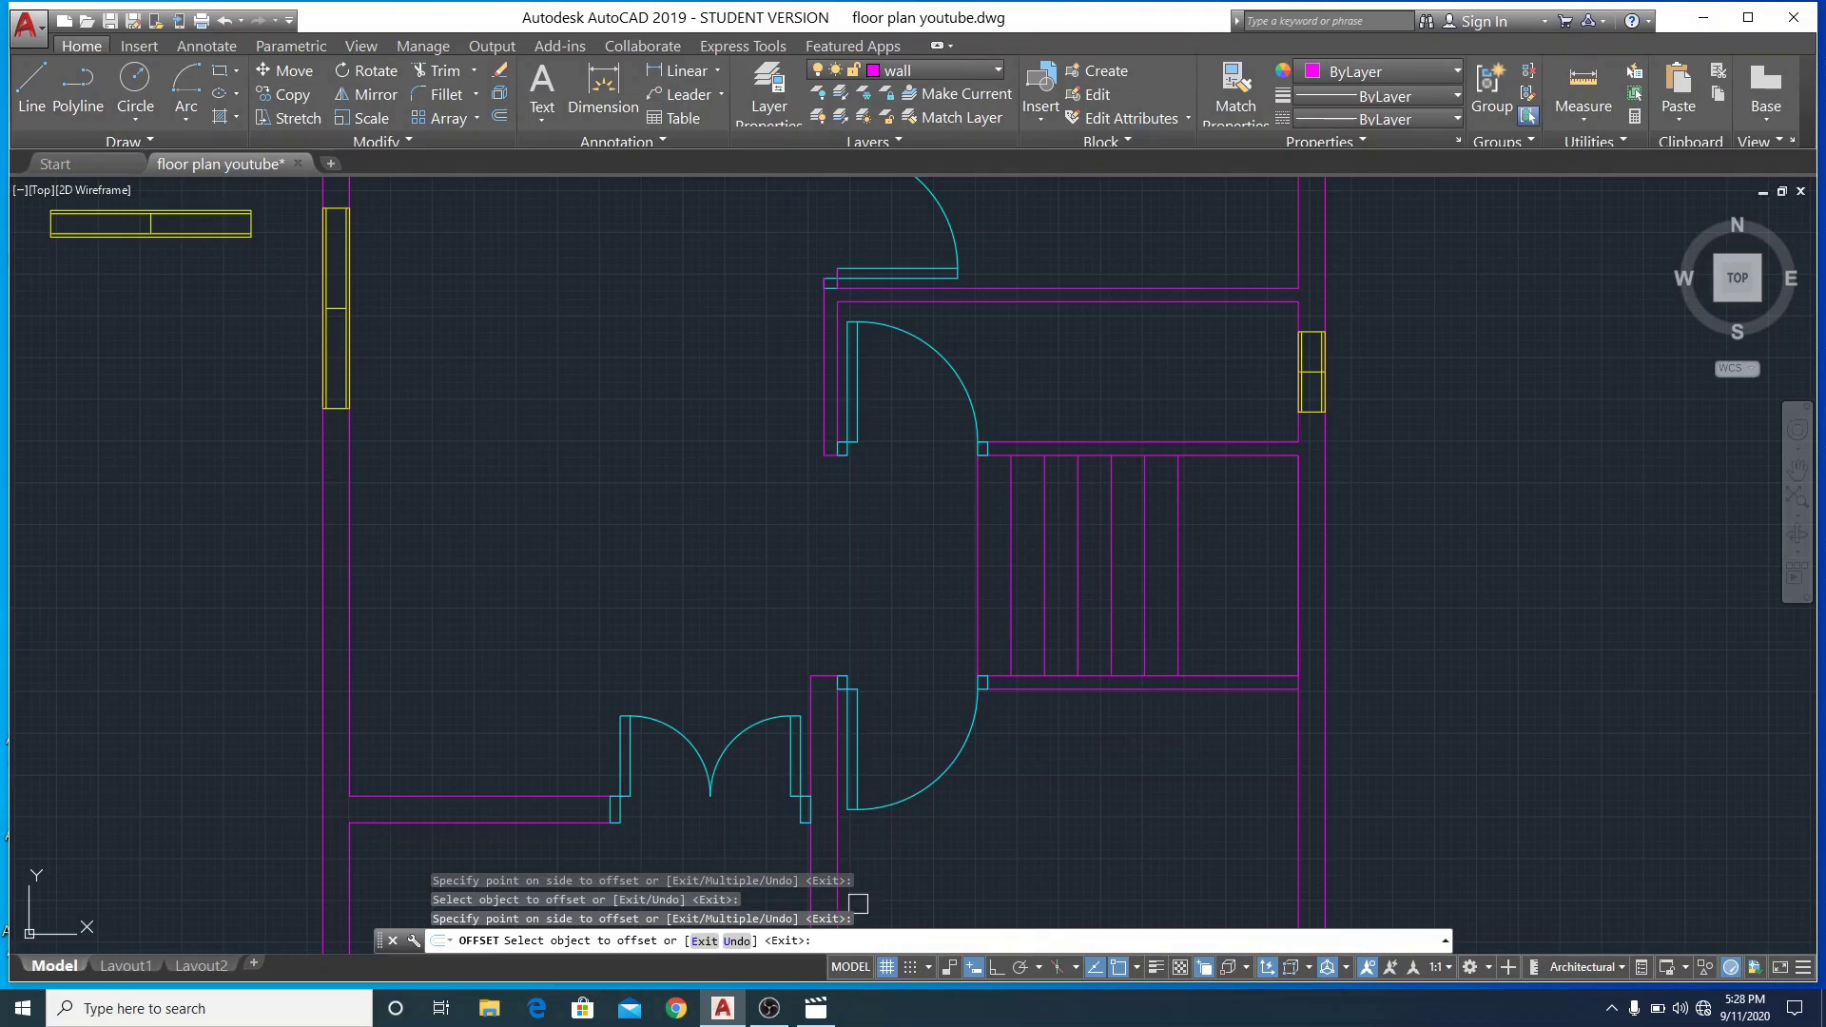
pyautogui.click(35, 105)
pyautogui.click(1227, 789)
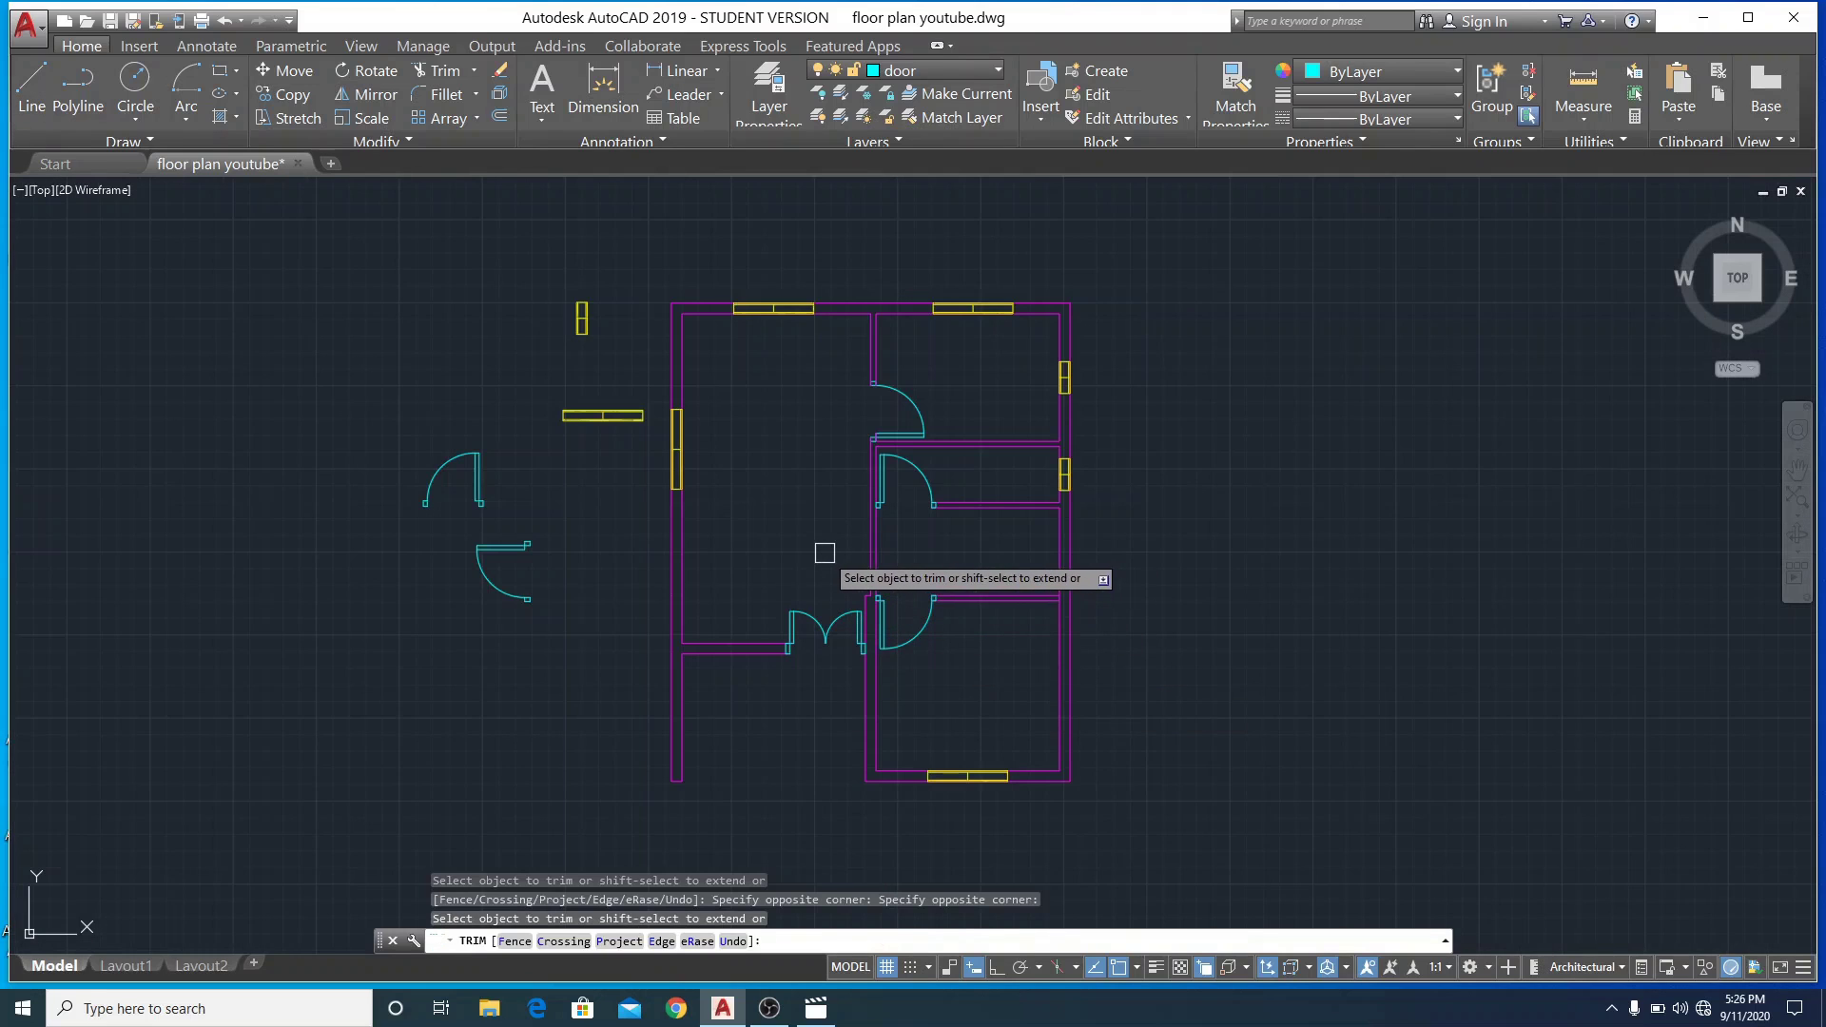
# Make the wall layer current and draw a short line across the vertical partition wall, level with the upper door jamb's lower edge
pyautogui.scroll(5, 824, 553)
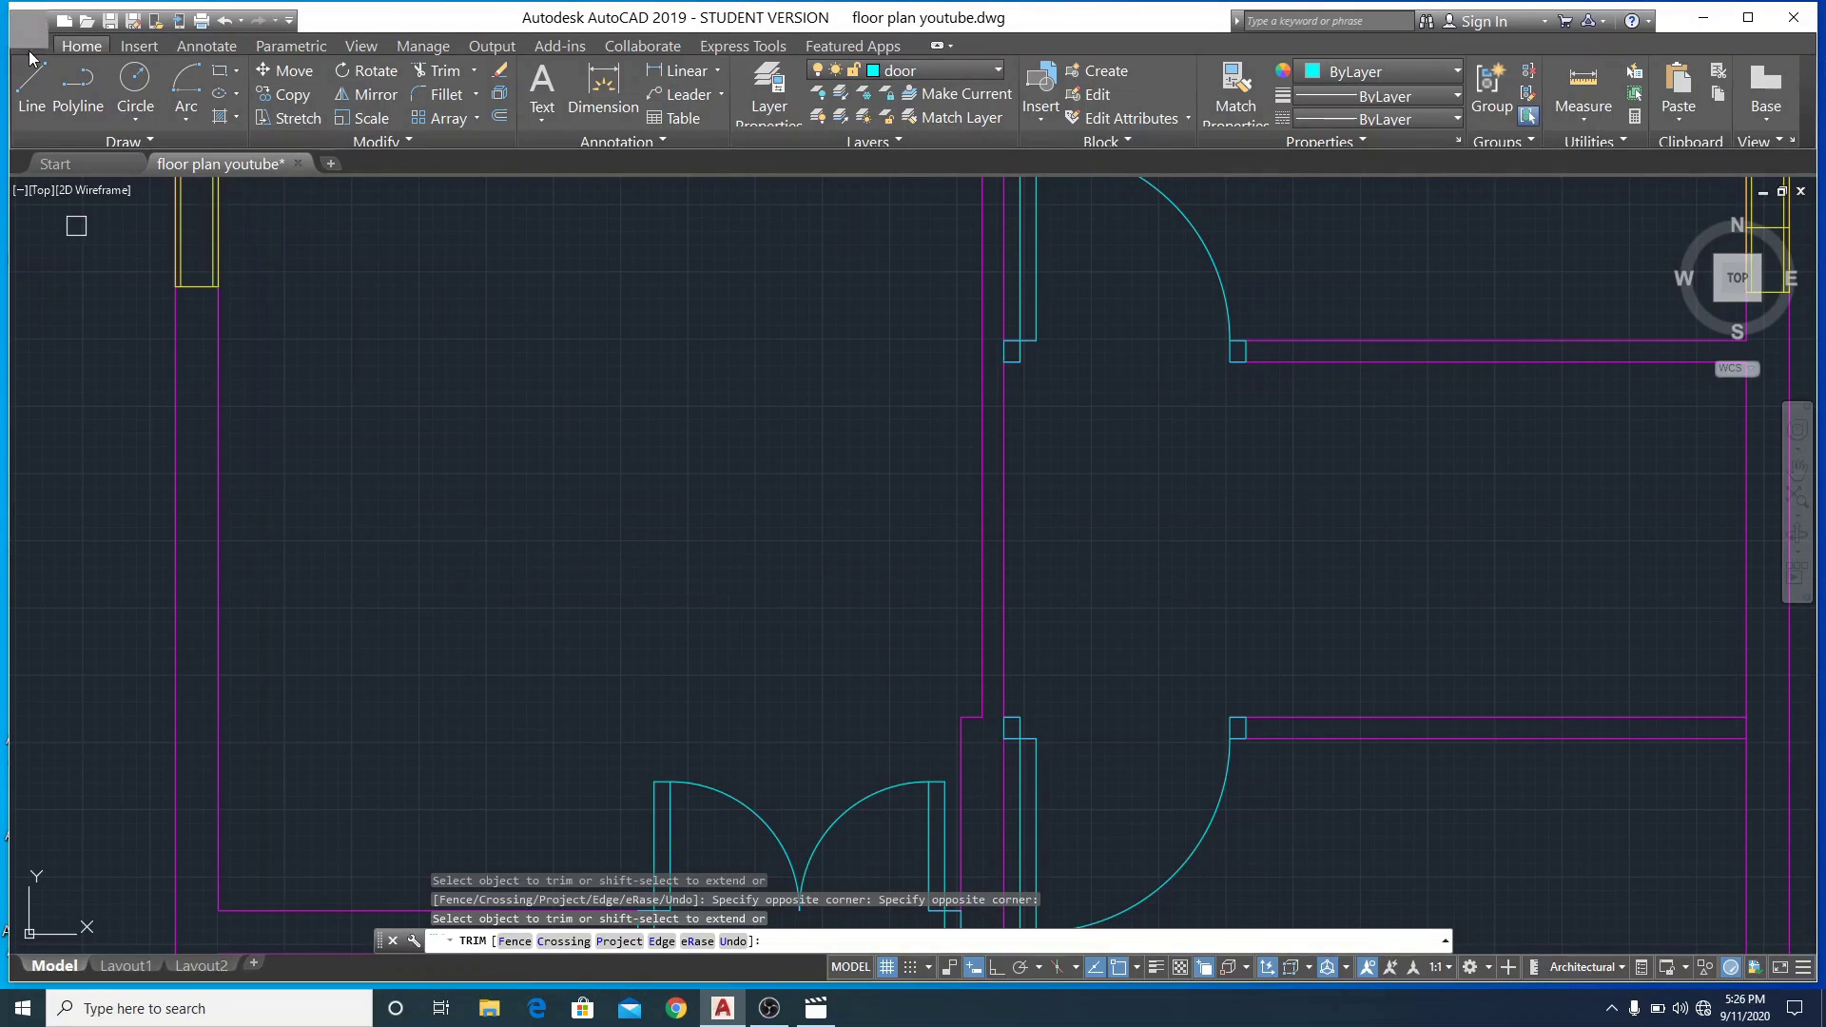
pyautogui.click(38, 87)
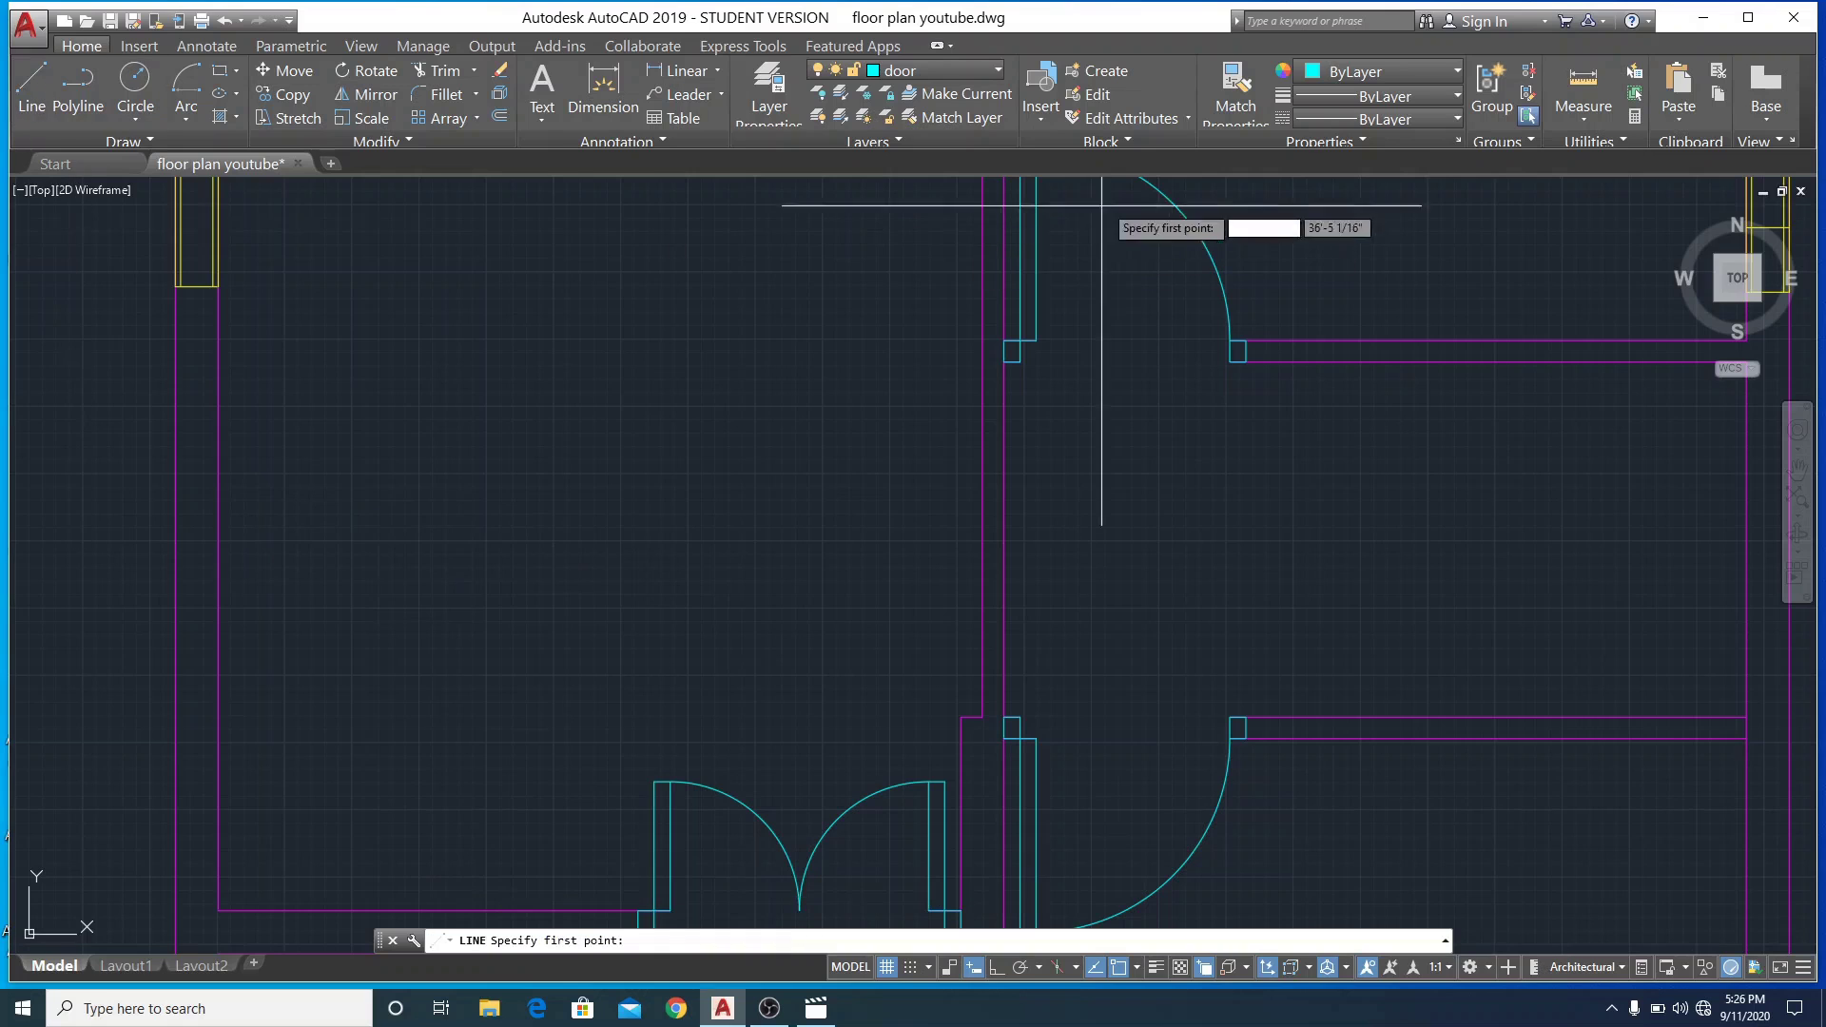
pyautogui.click(995, 72)
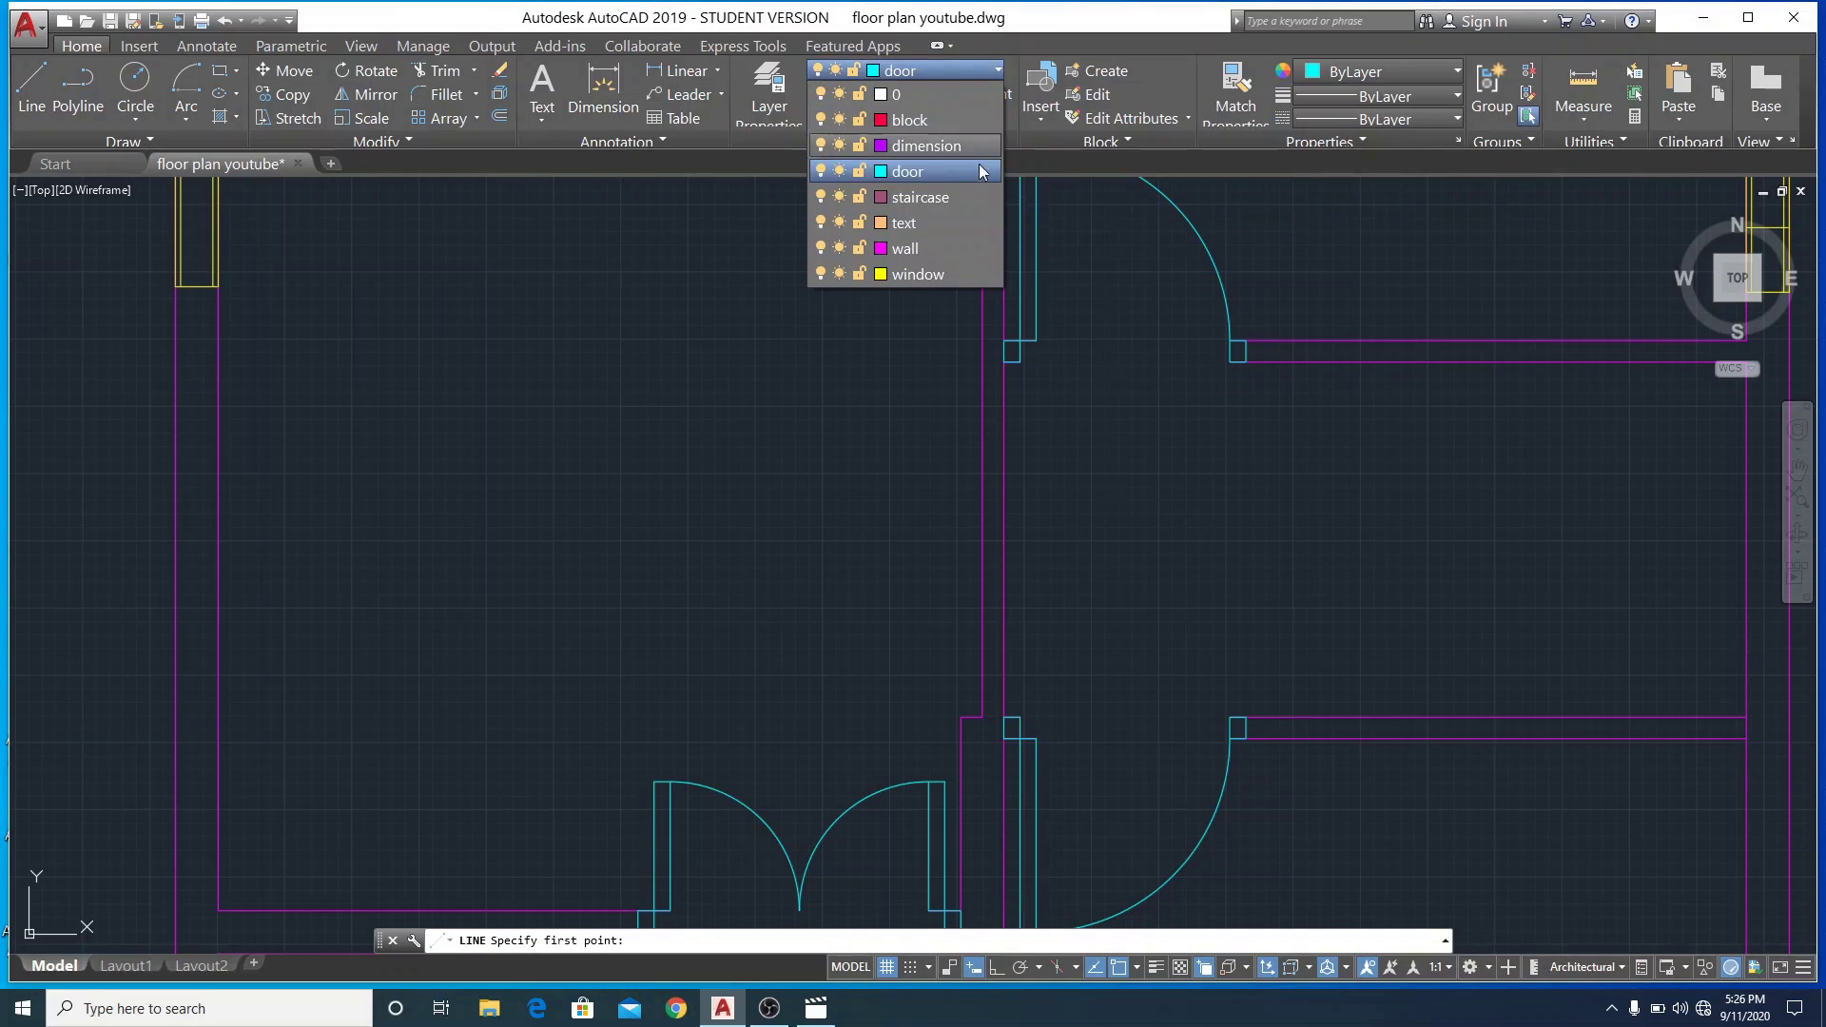
pyautogui.click(938, 253)
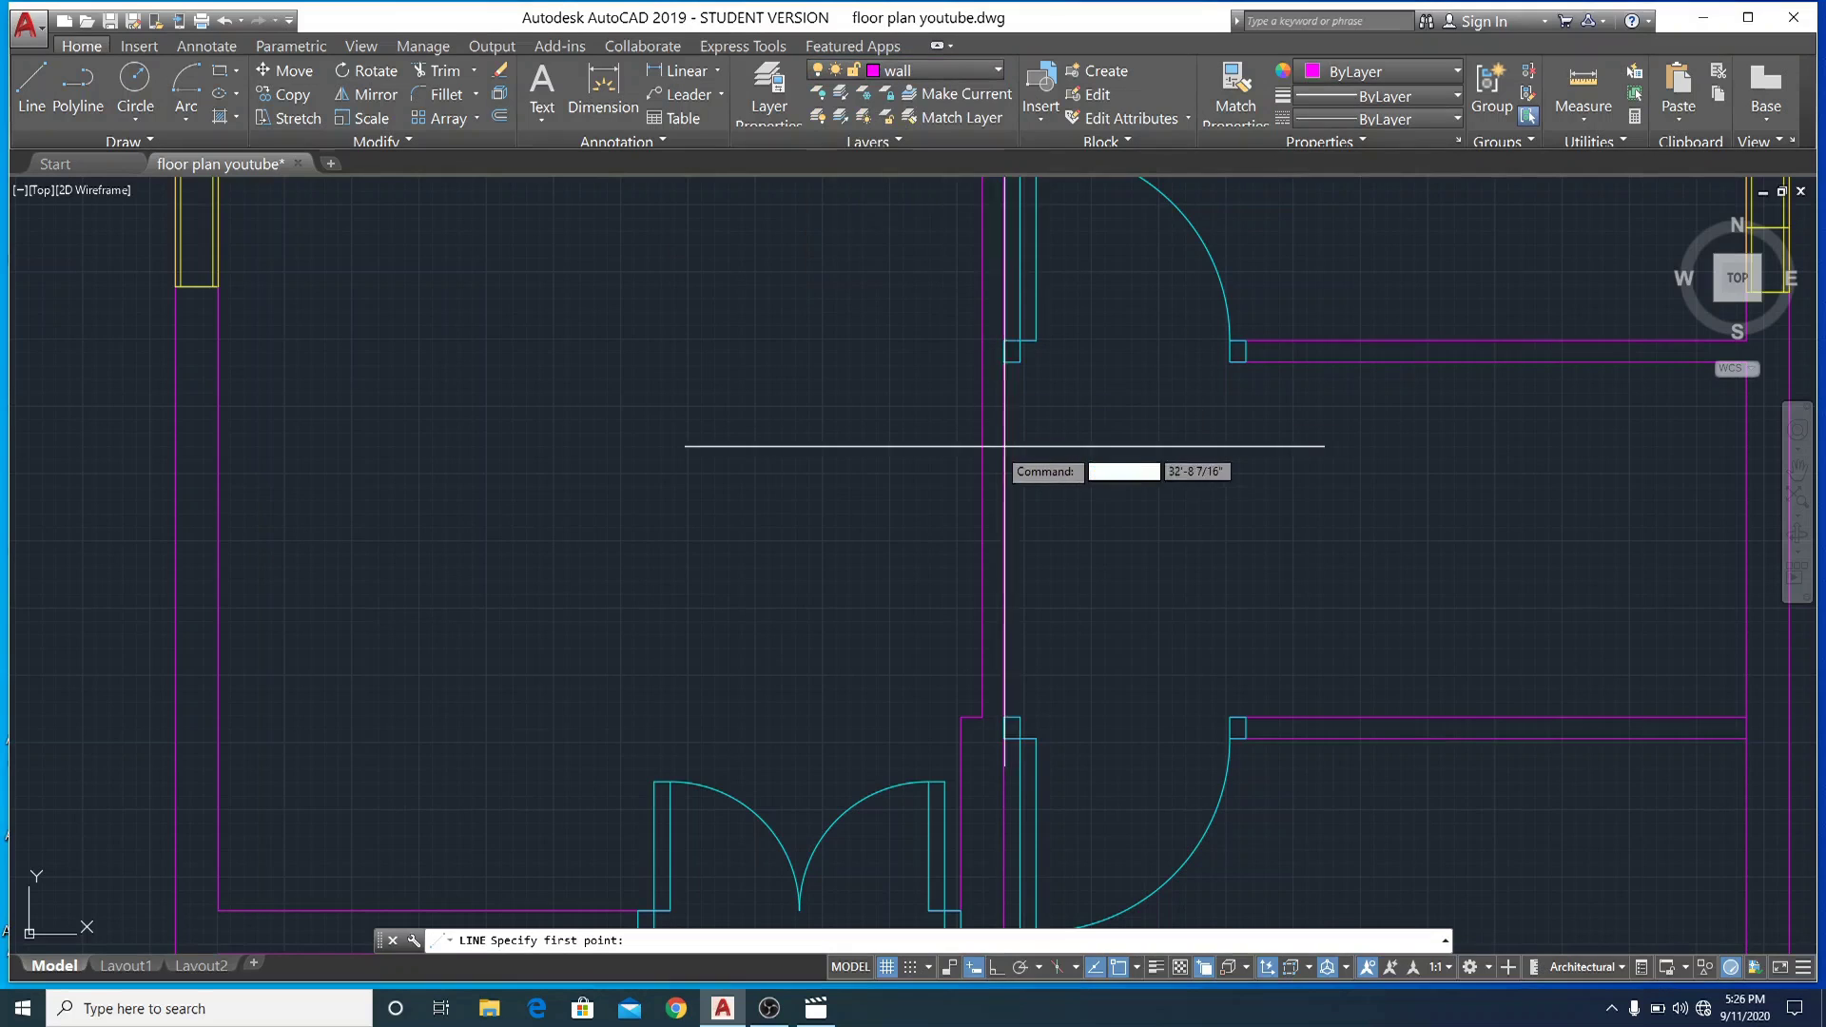
pyautogui.click(1005, 361)
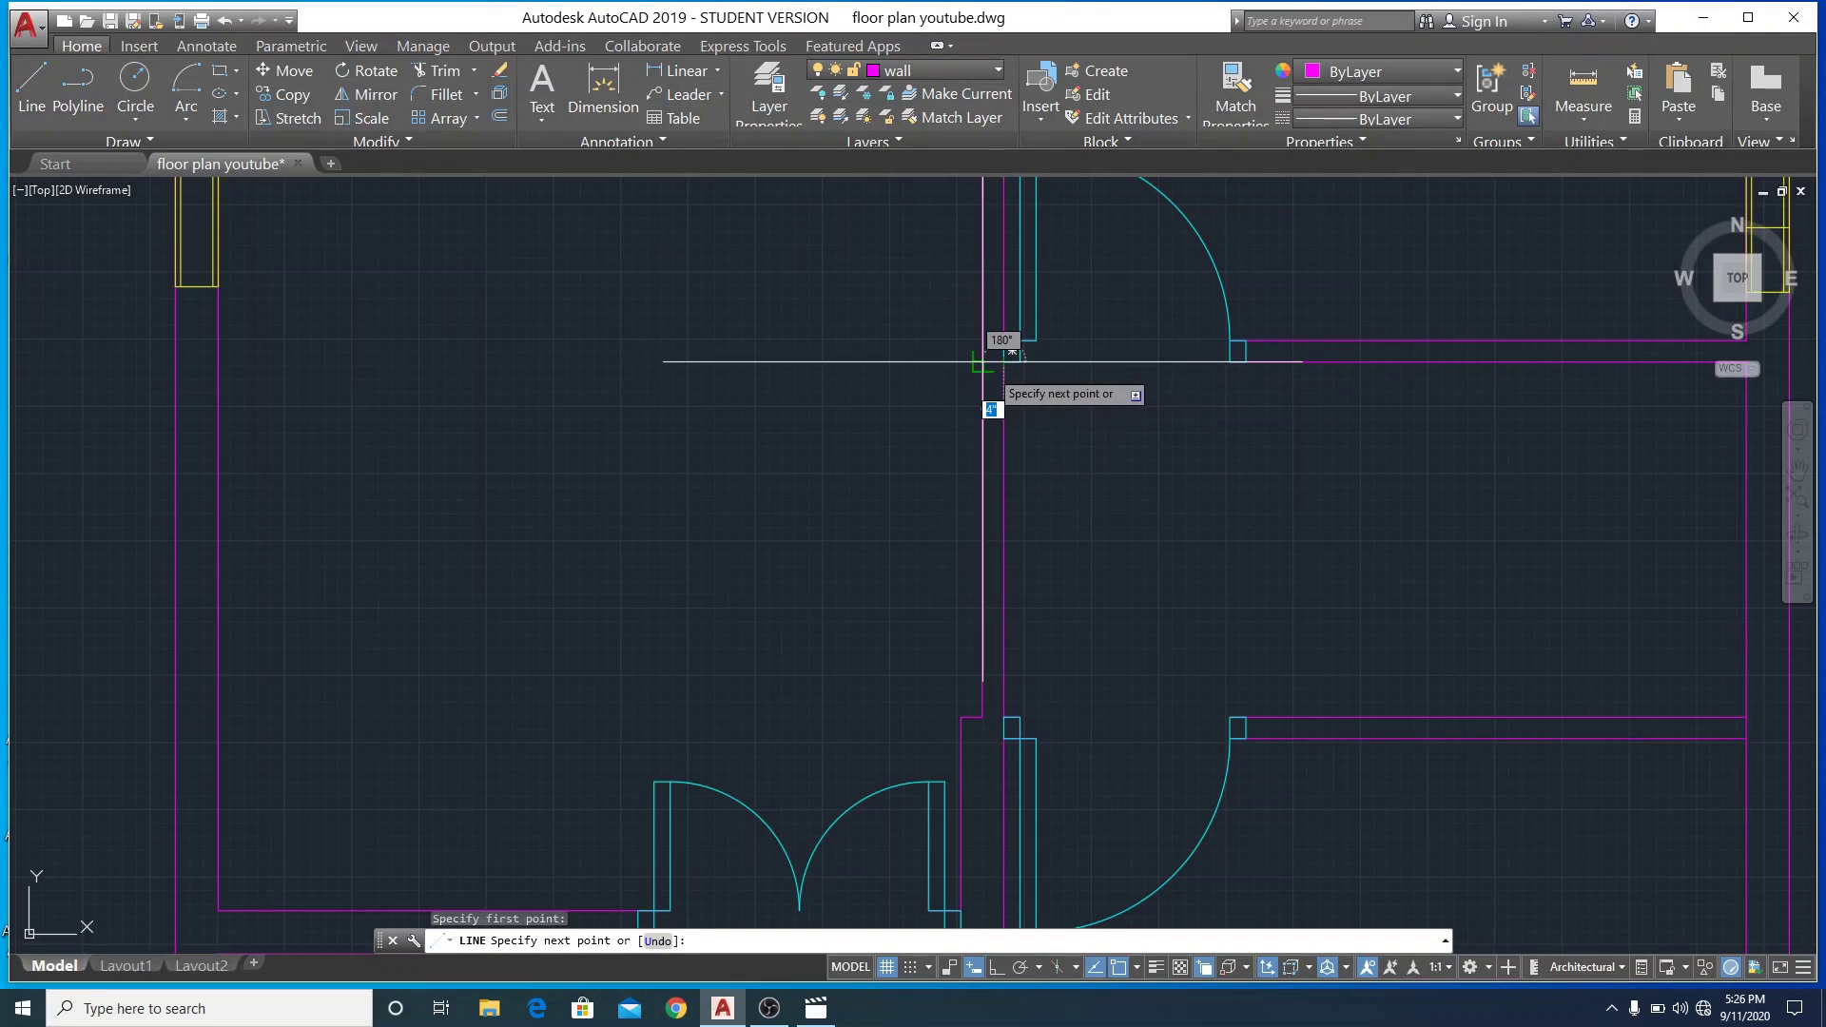
pyautogui.rightClick(673, 424)
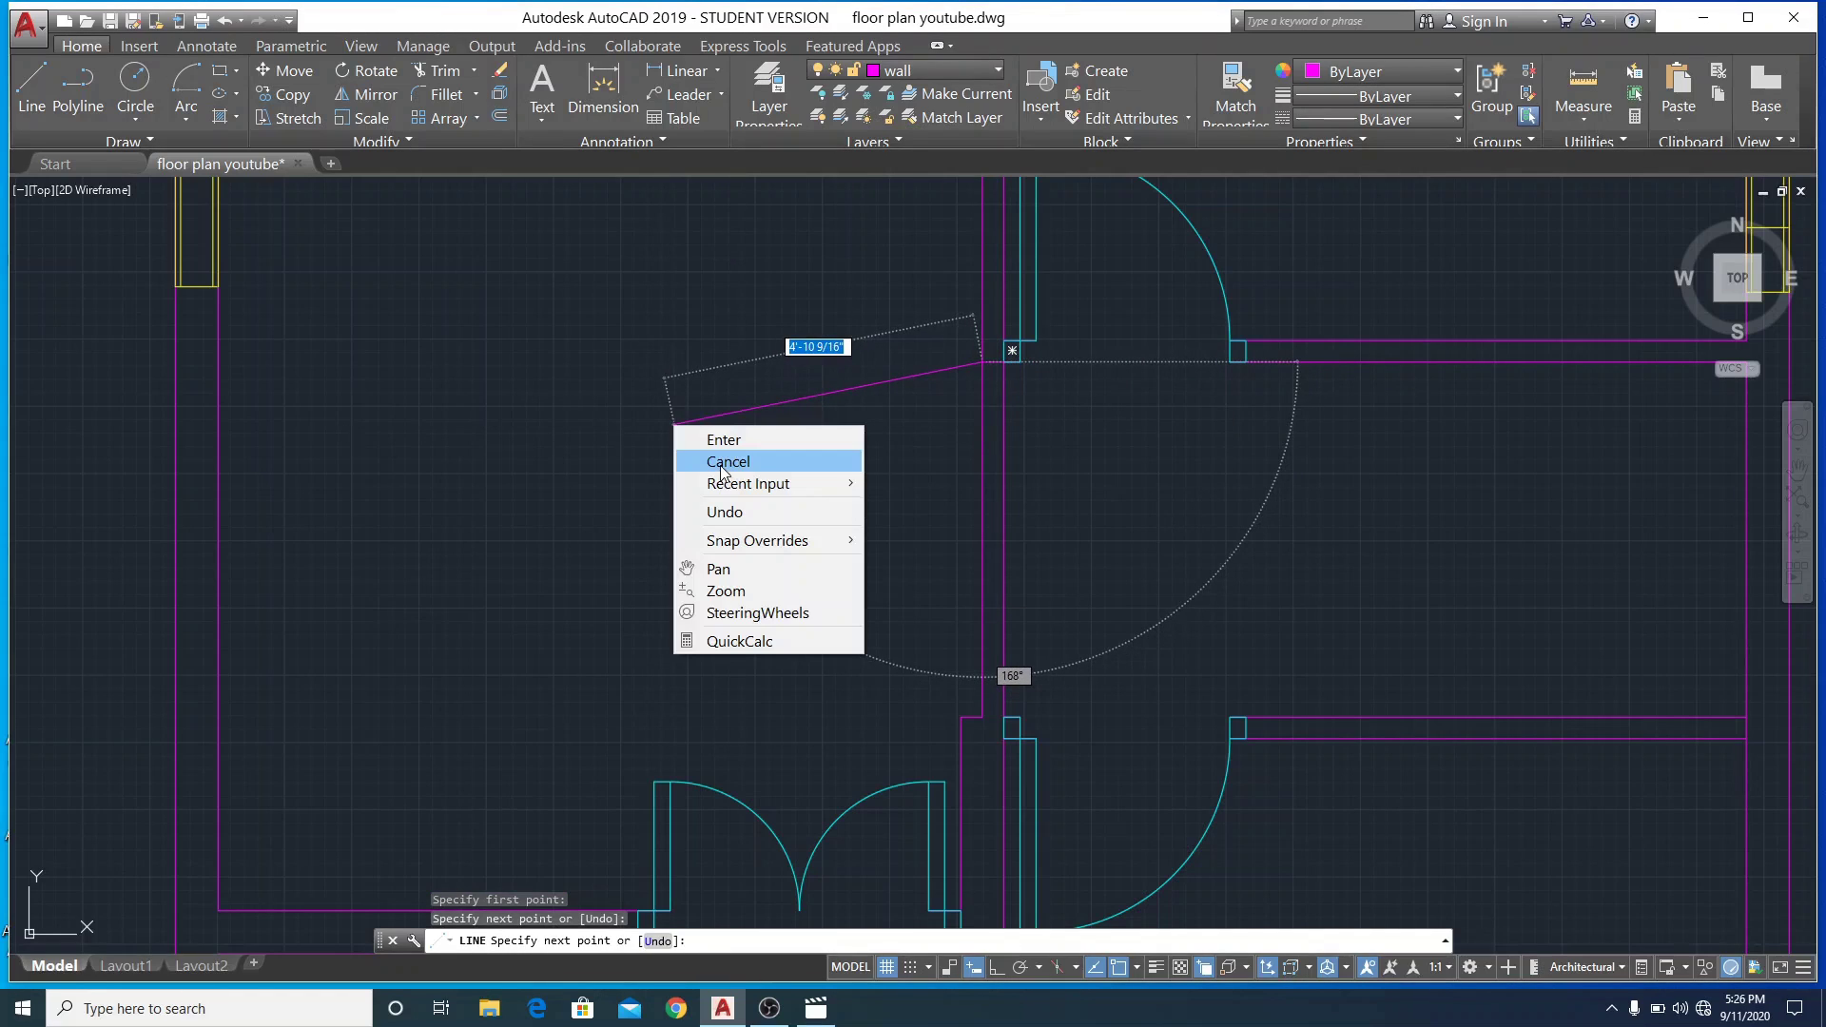
pyautogui.click(728, 462)
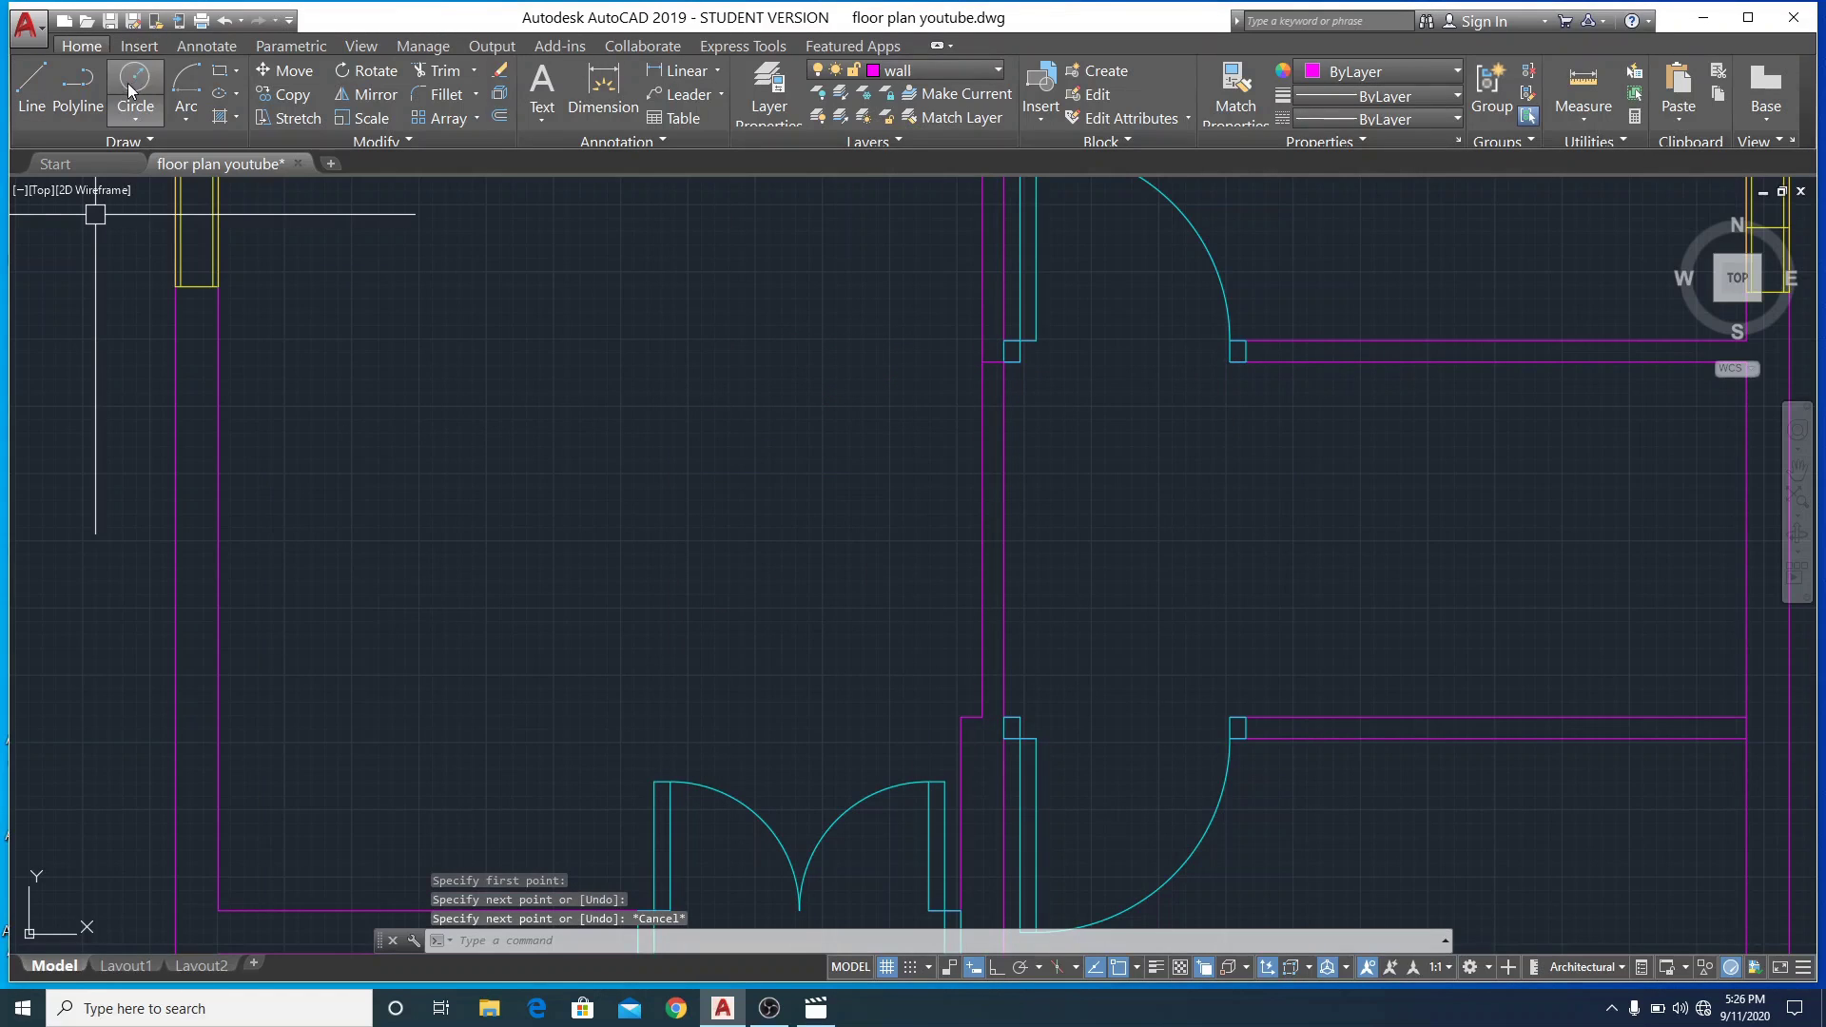
# Draw a second short line across the partition wall, from its left line's lower end to the lower door's jamb
pyautogui.press('Return')
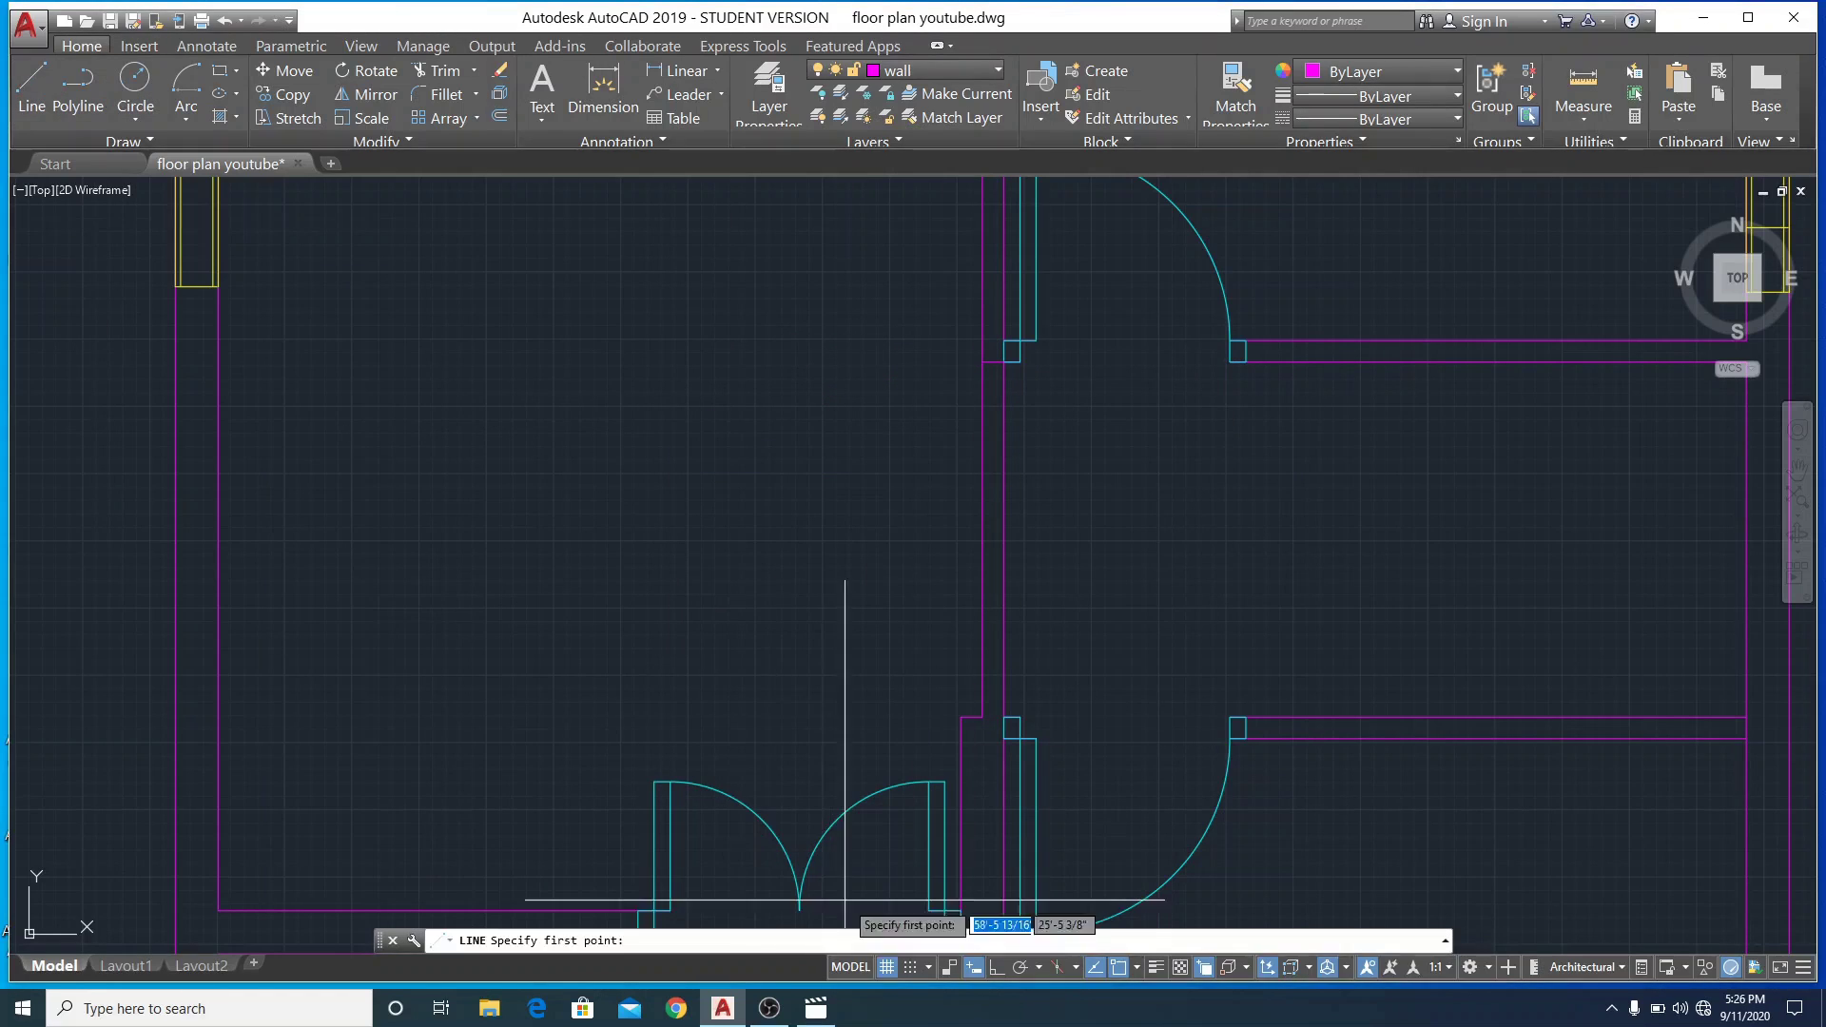
pyautogui.click(981, 720)
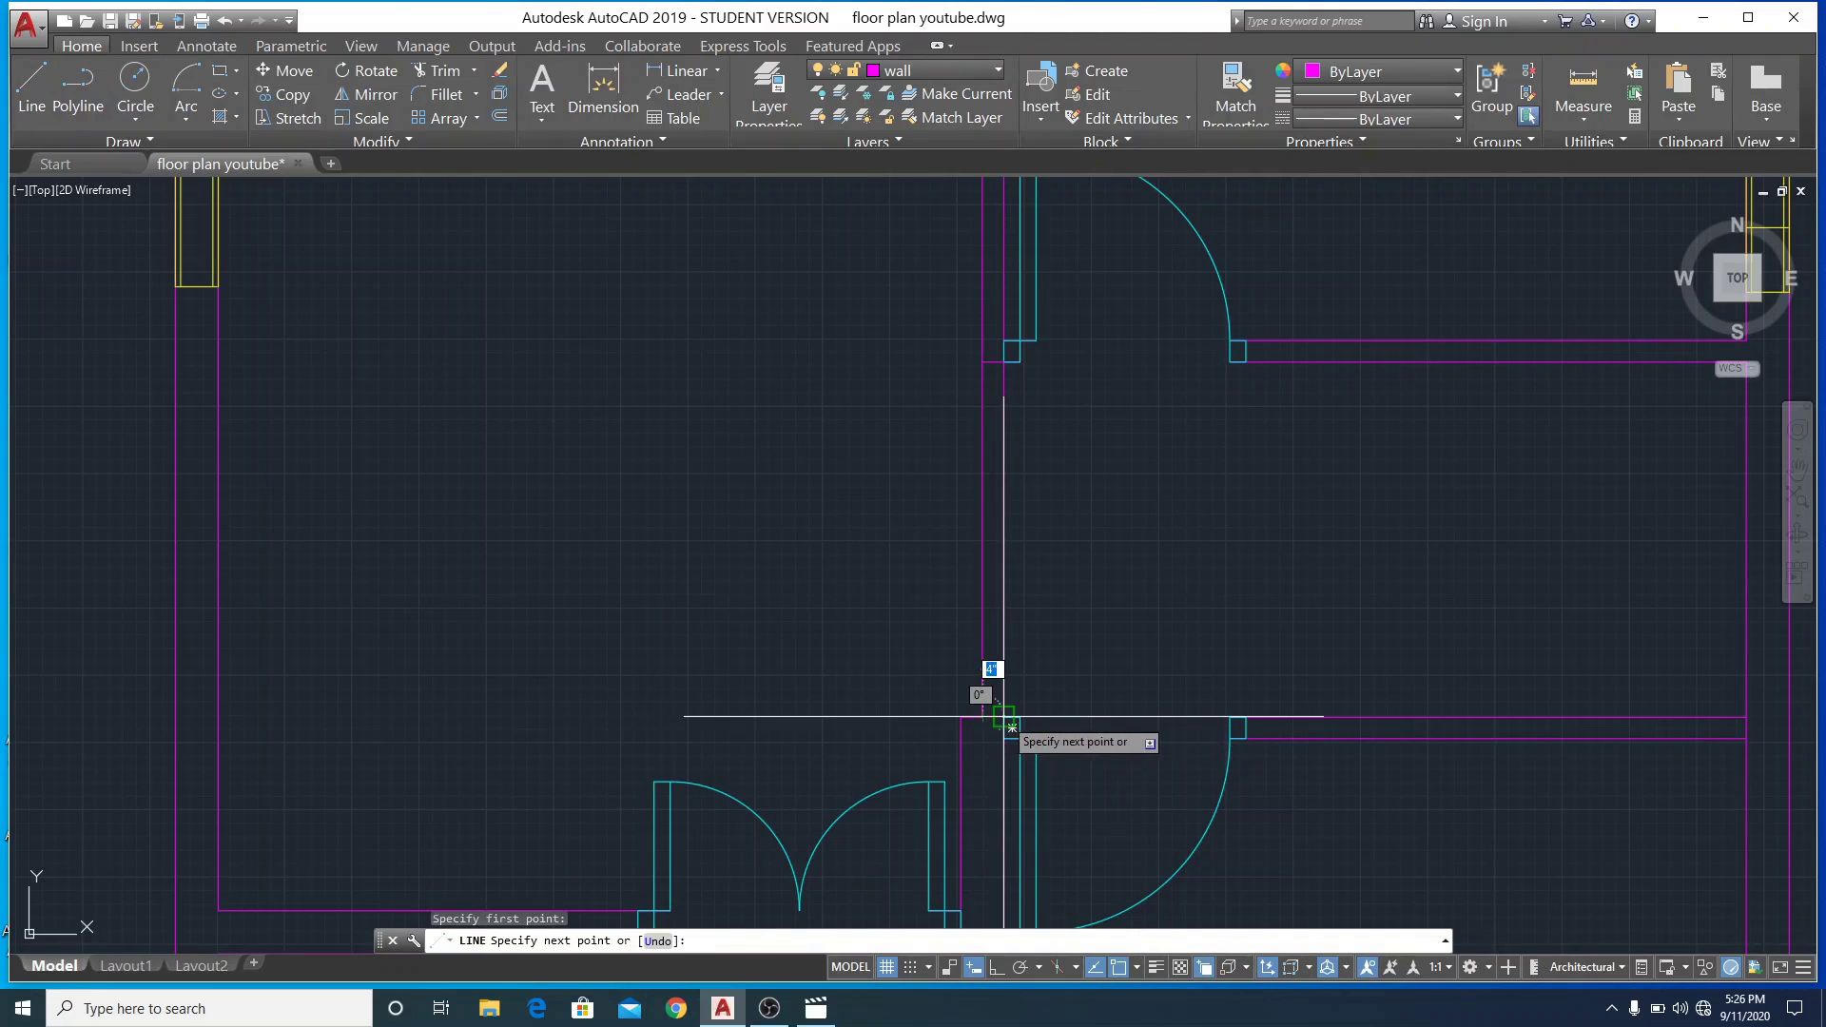
pyautogui.rightClick(808, 634)
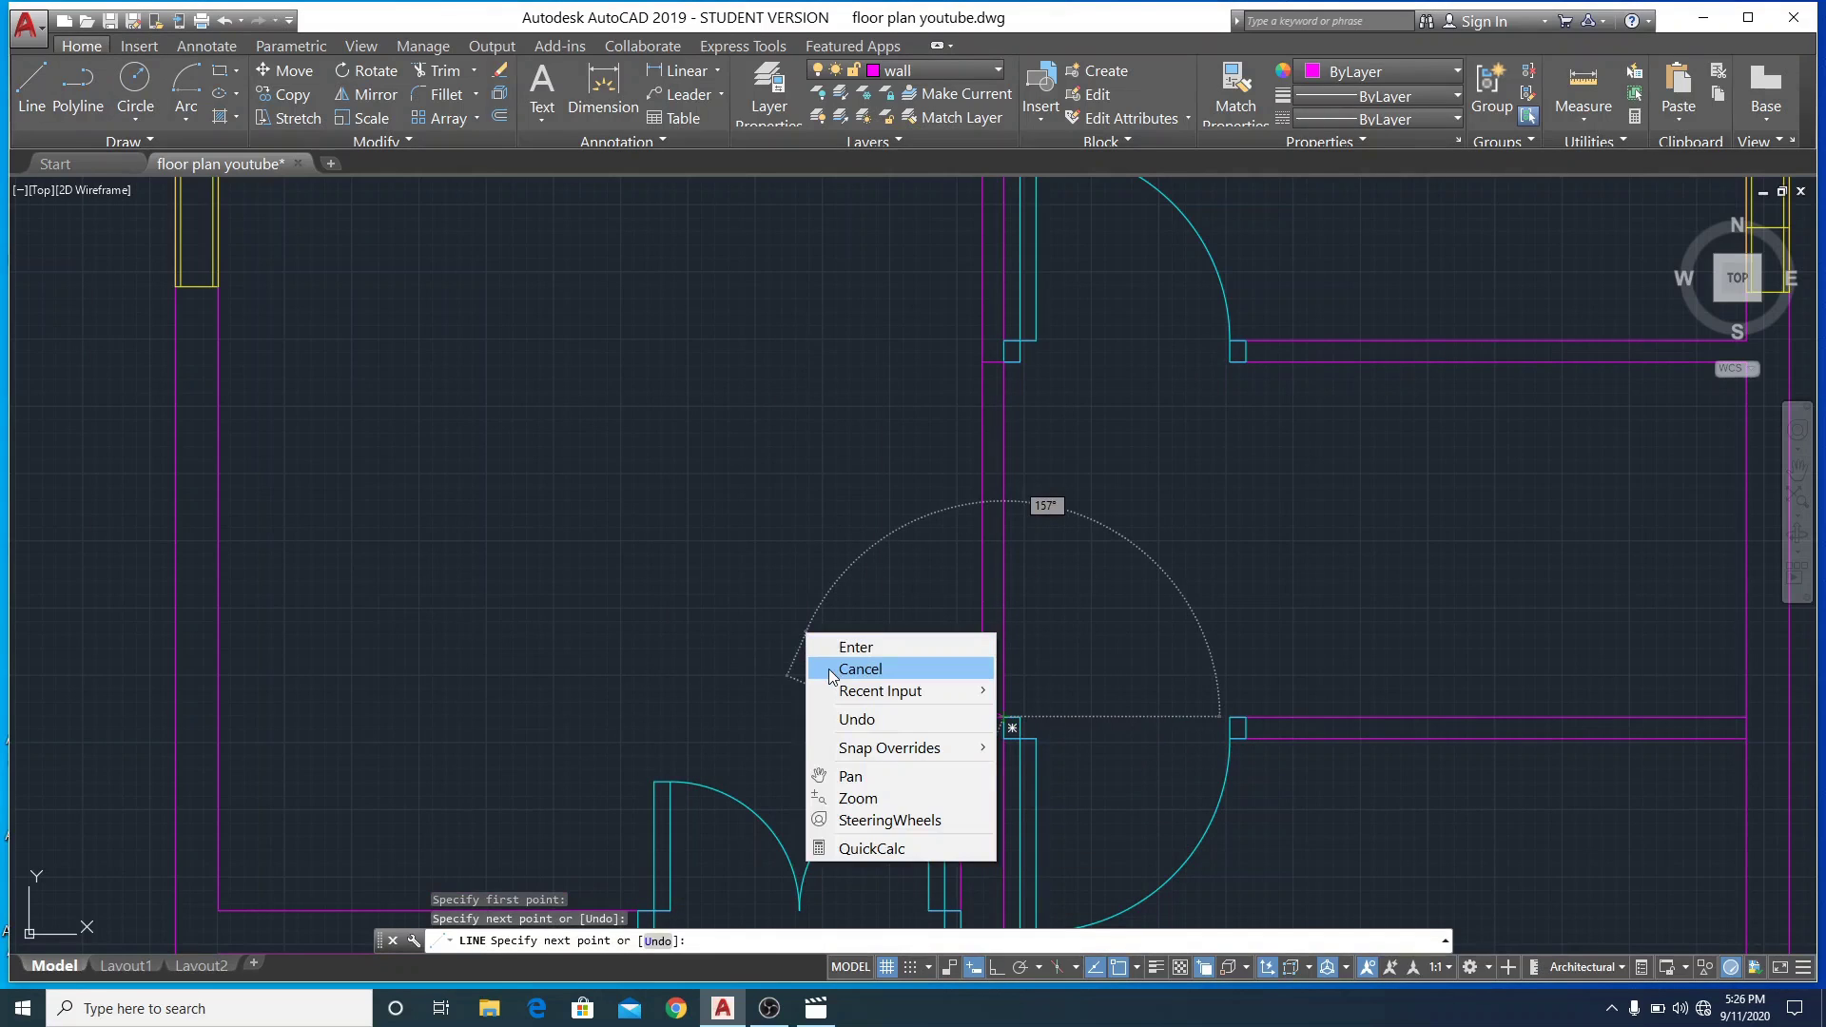
pyautogui.click(830, 671)
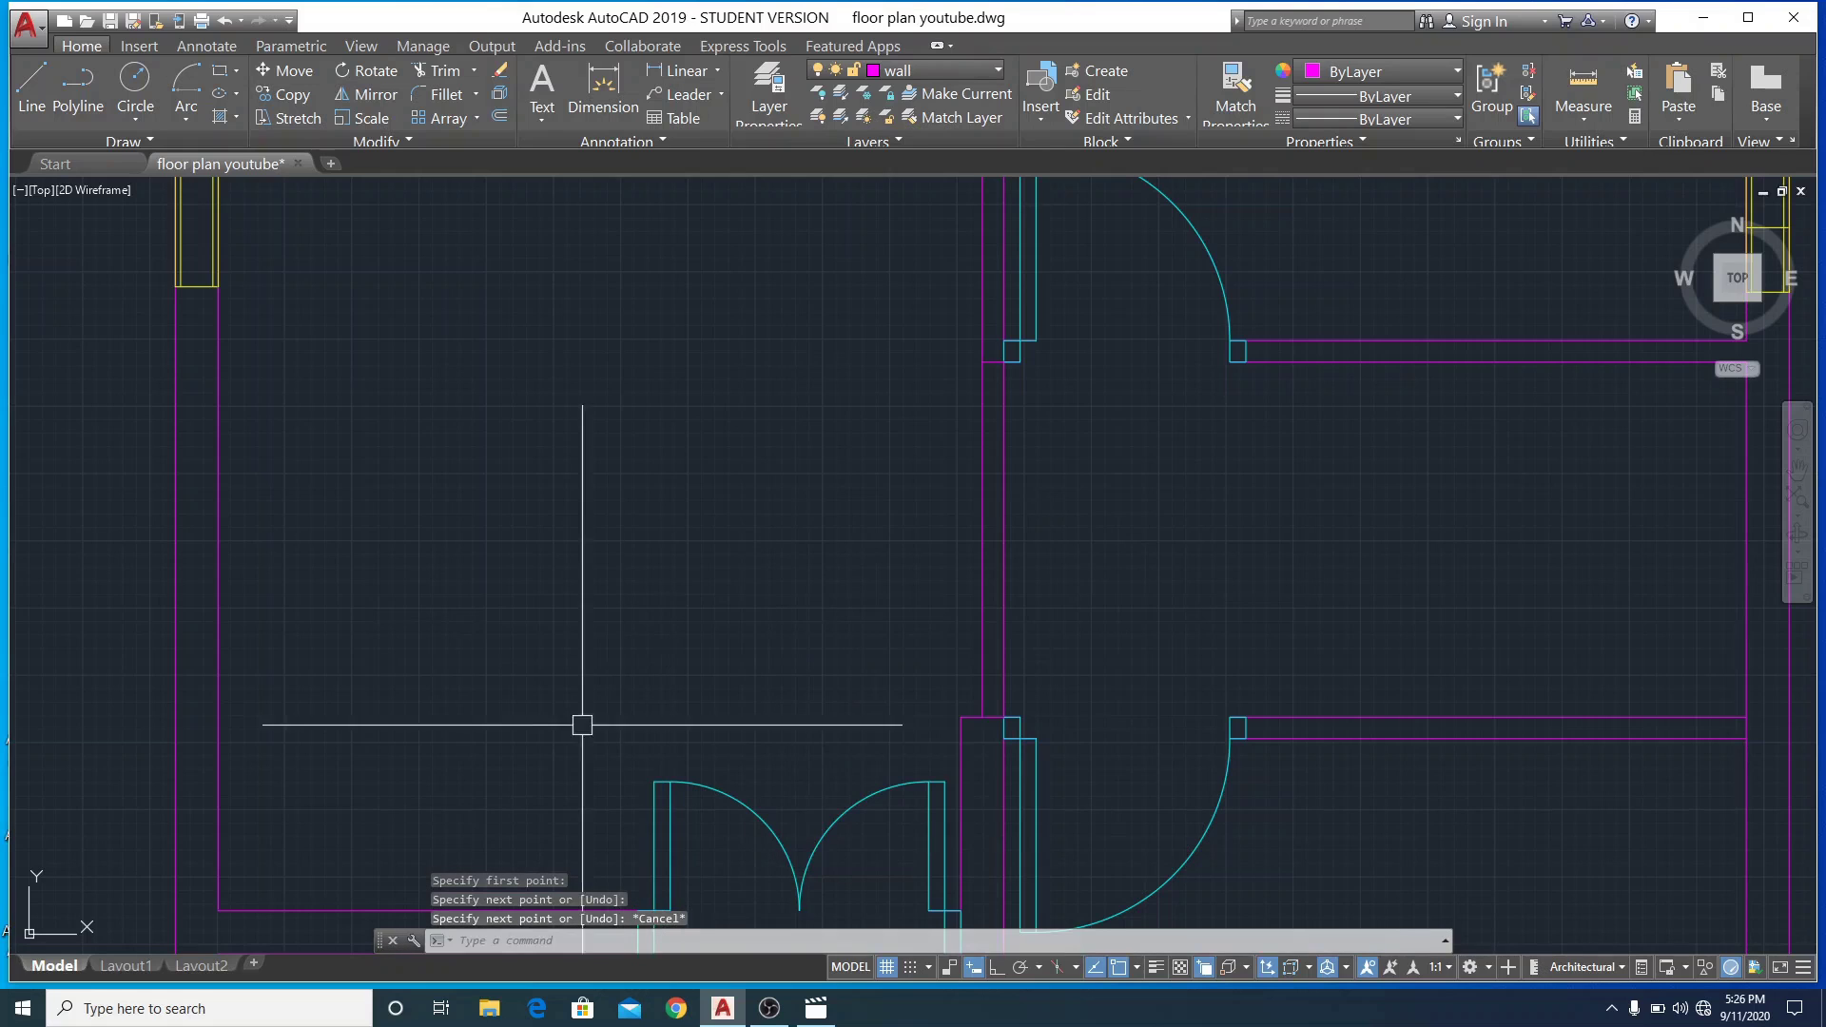
# Open the passage in the vertical partition wall by trimming its left line between the short cross lines and erasing the remaining right line
pyautogui.click(444, 70)
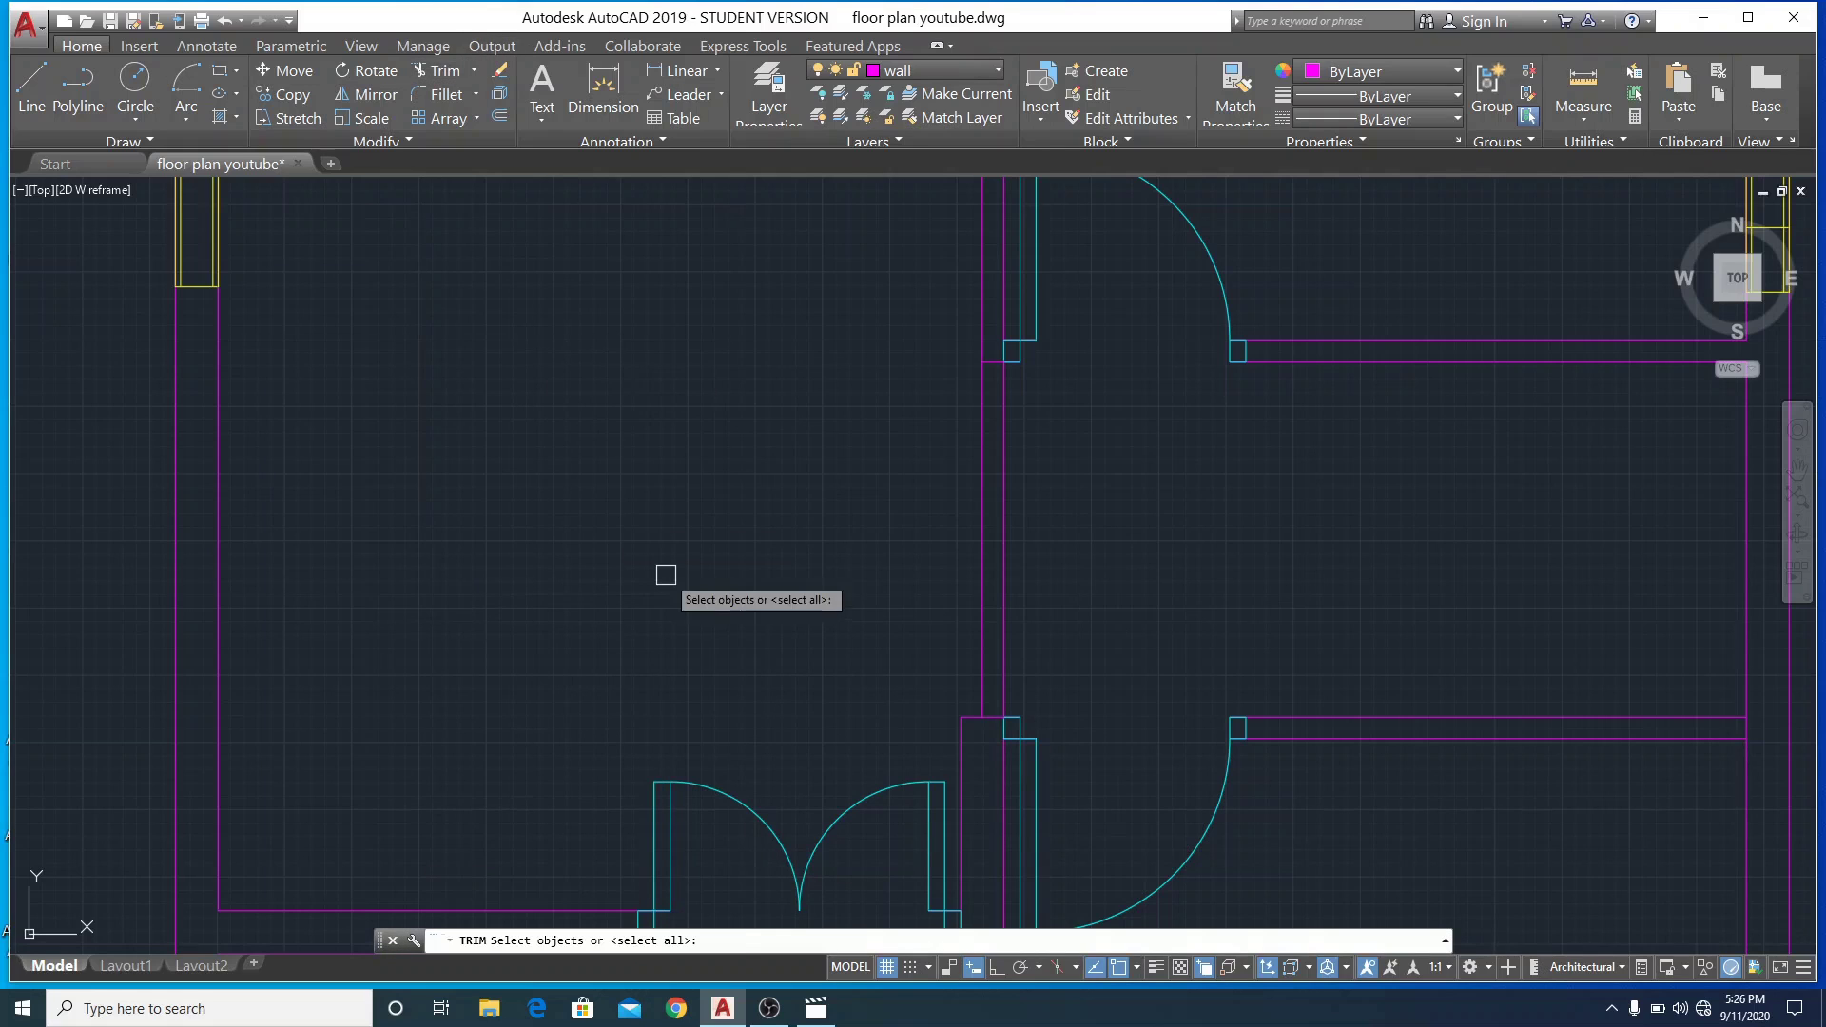
pyautogui.press('Return')
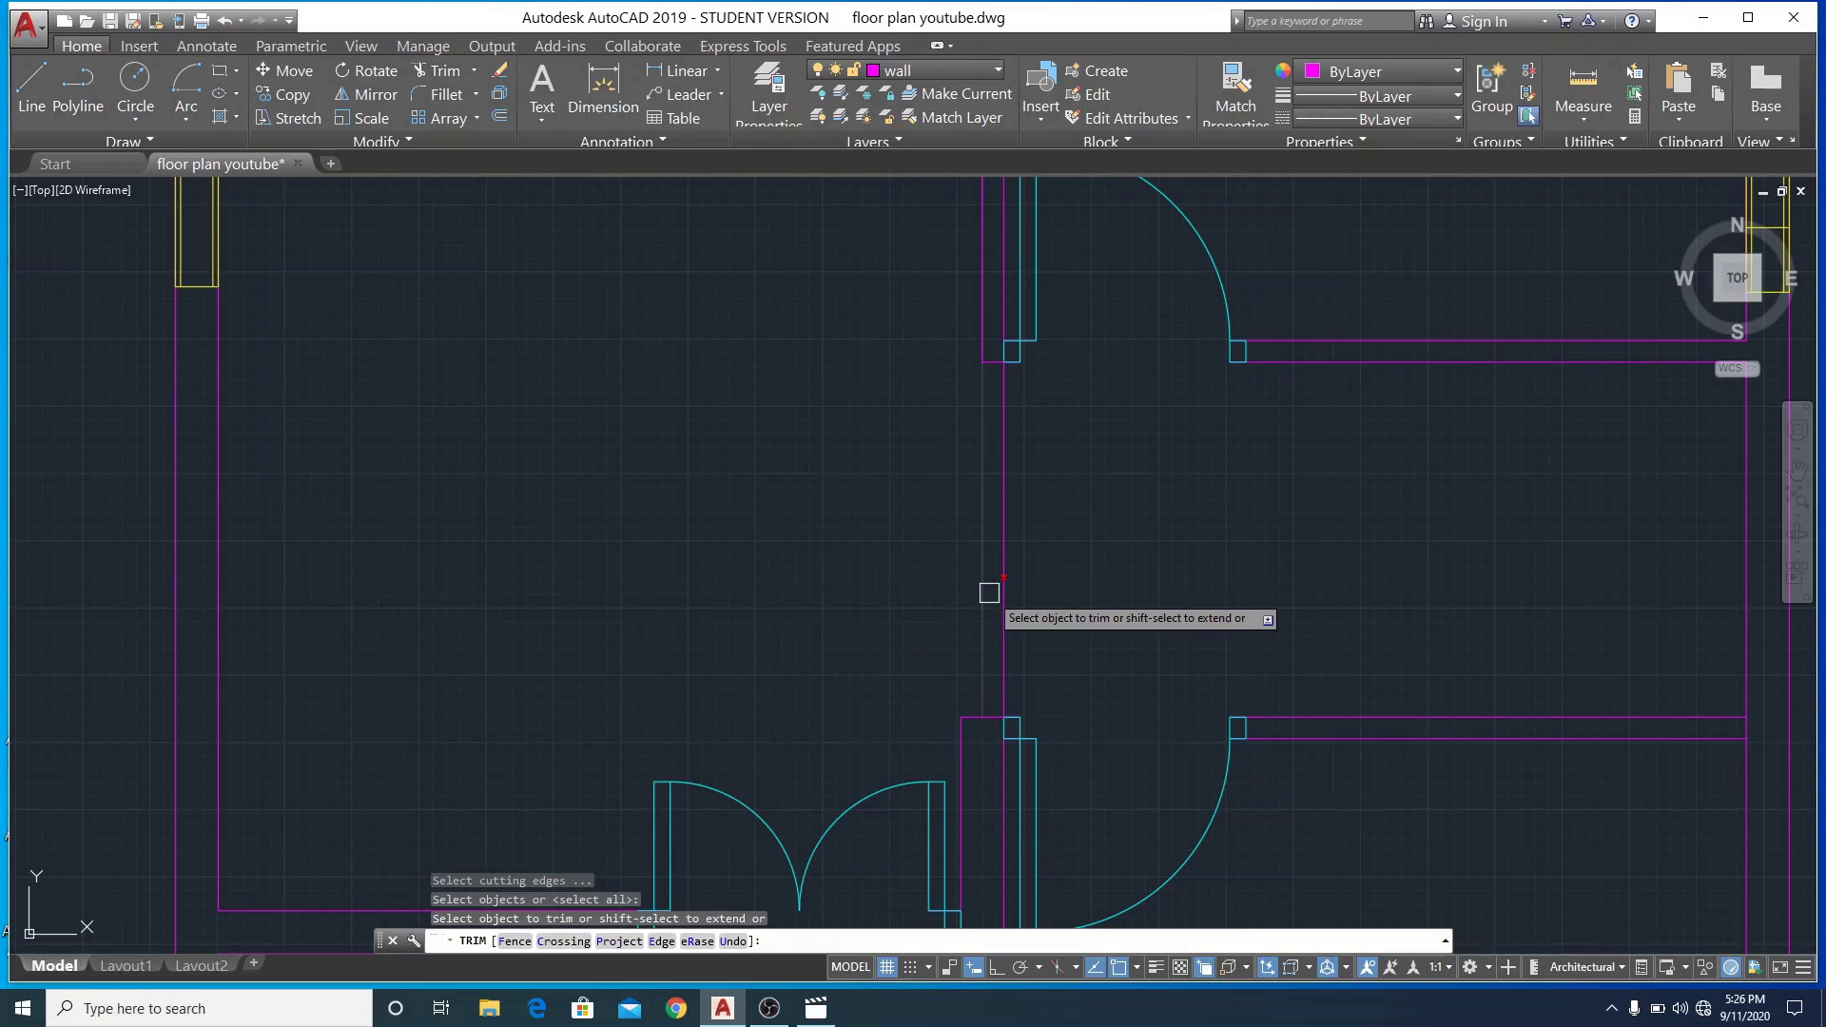
pyautogui.click(988, 587)
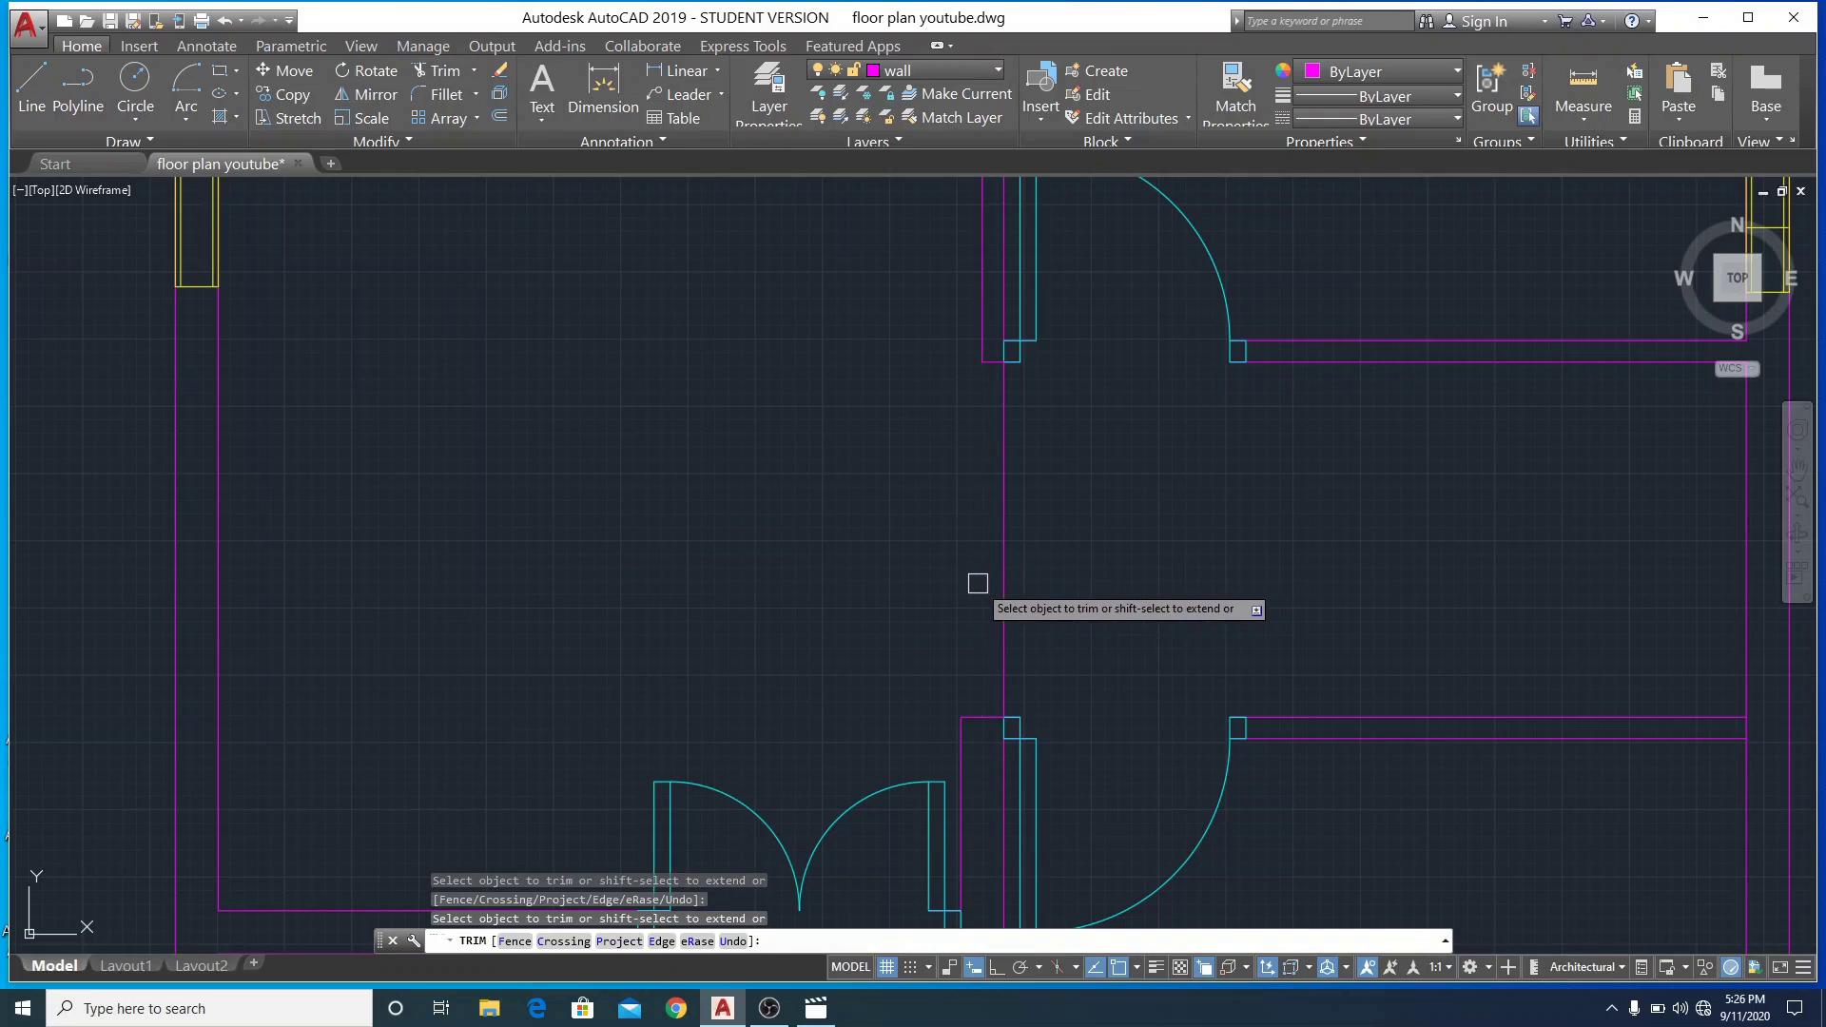
pyautogui.press('Escape')
pyautogui.click(1001, 572)
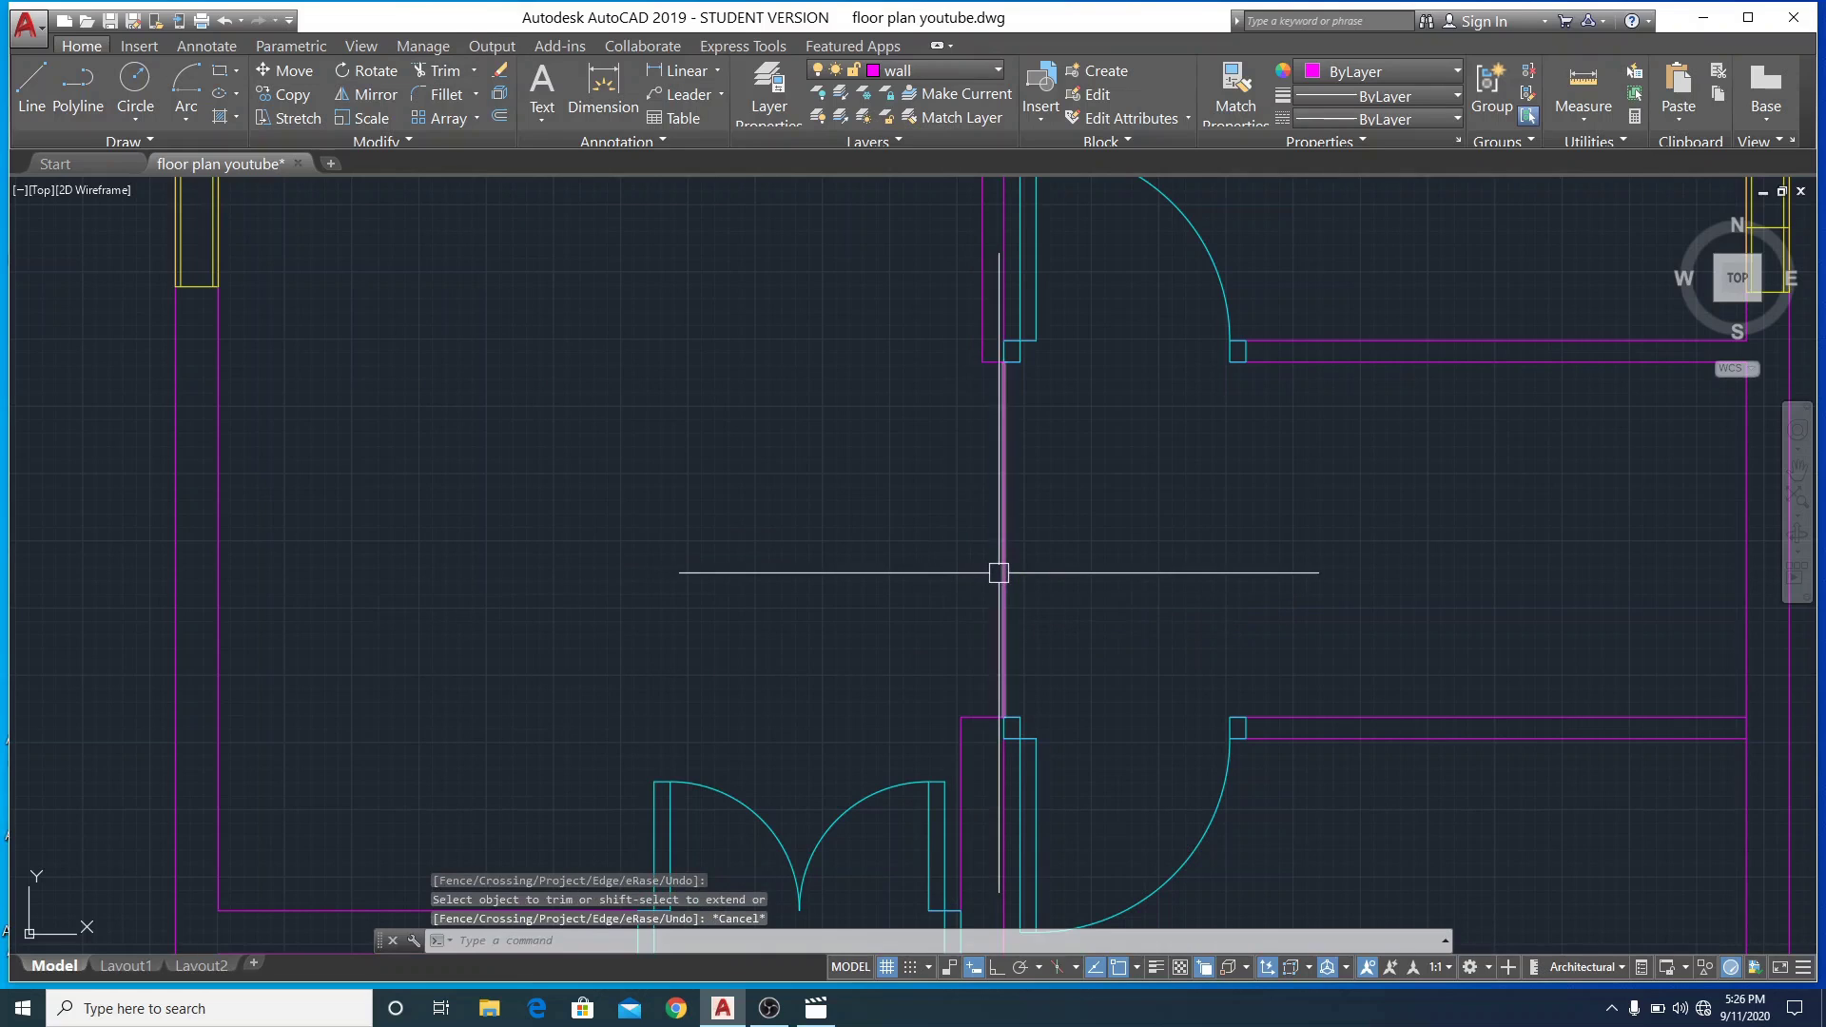
pyautogui.press('Delete')
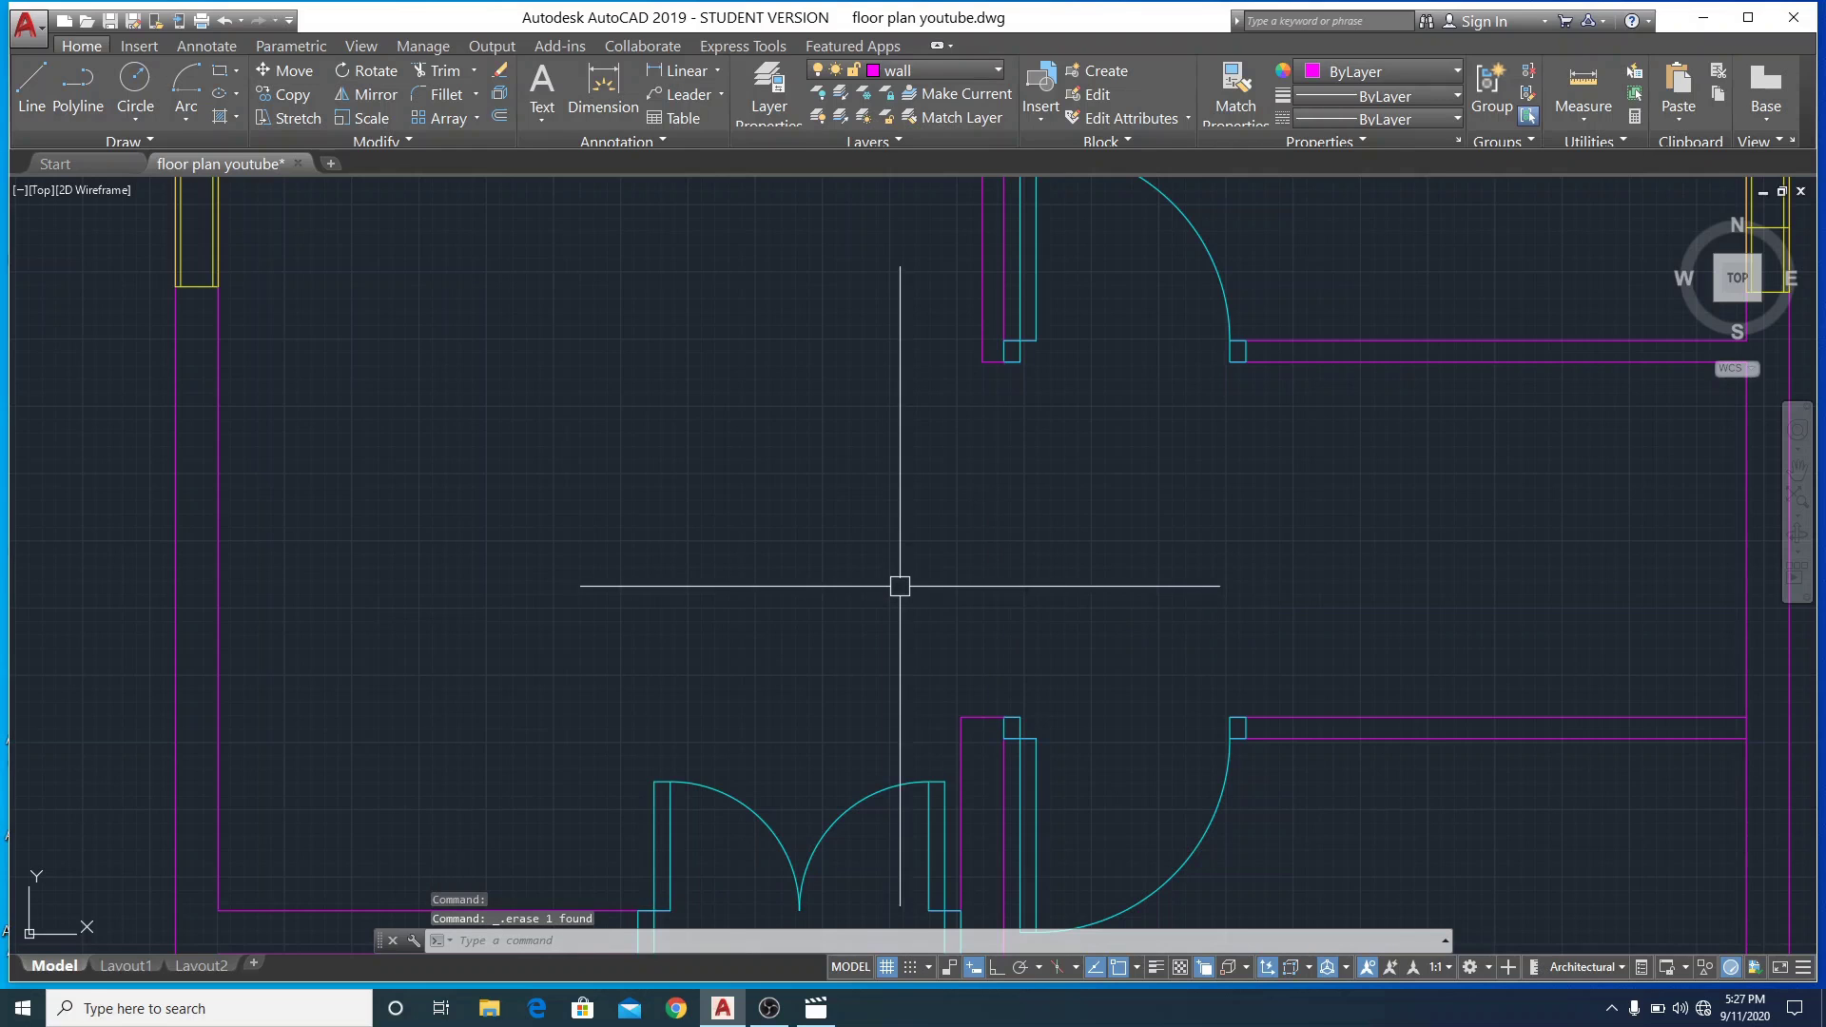
# Draw a line along the right outer wall's inner face, spanning the staircase bay between the two horizontal partition walls
pyautogui.scroll(-2, 900, 586)
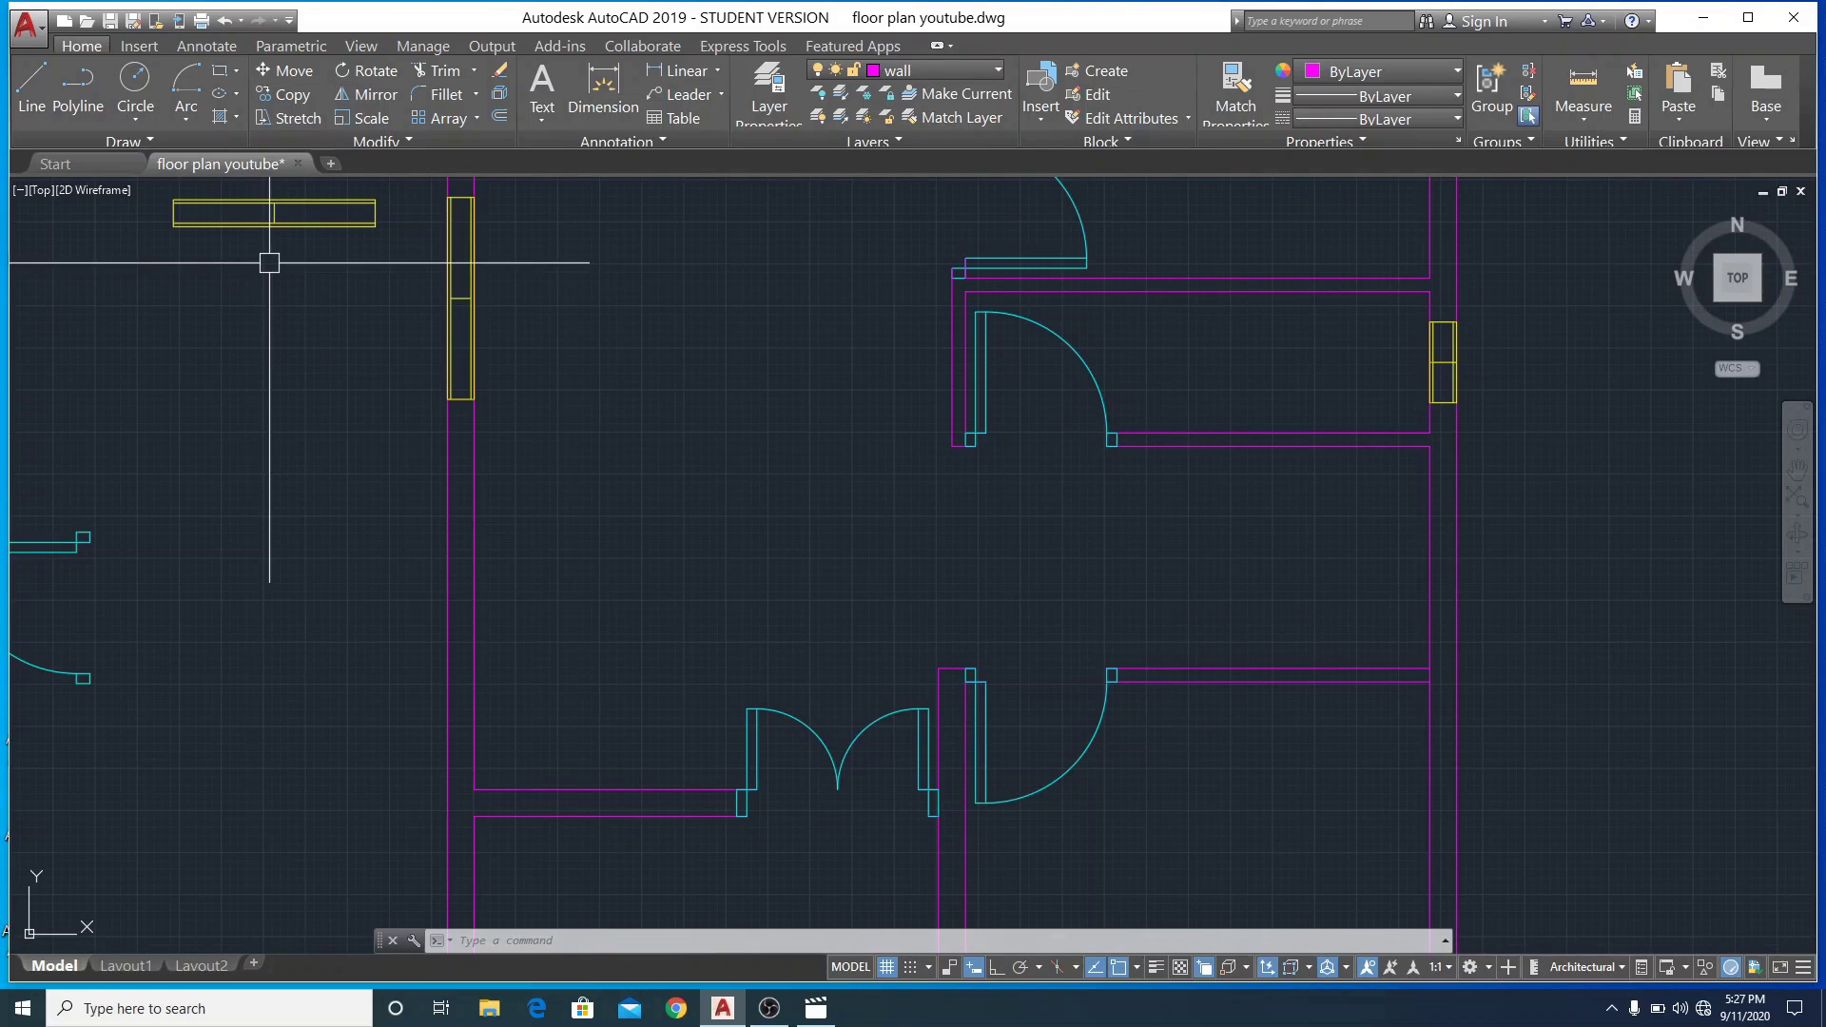
pyautogui.click(1429, 572)
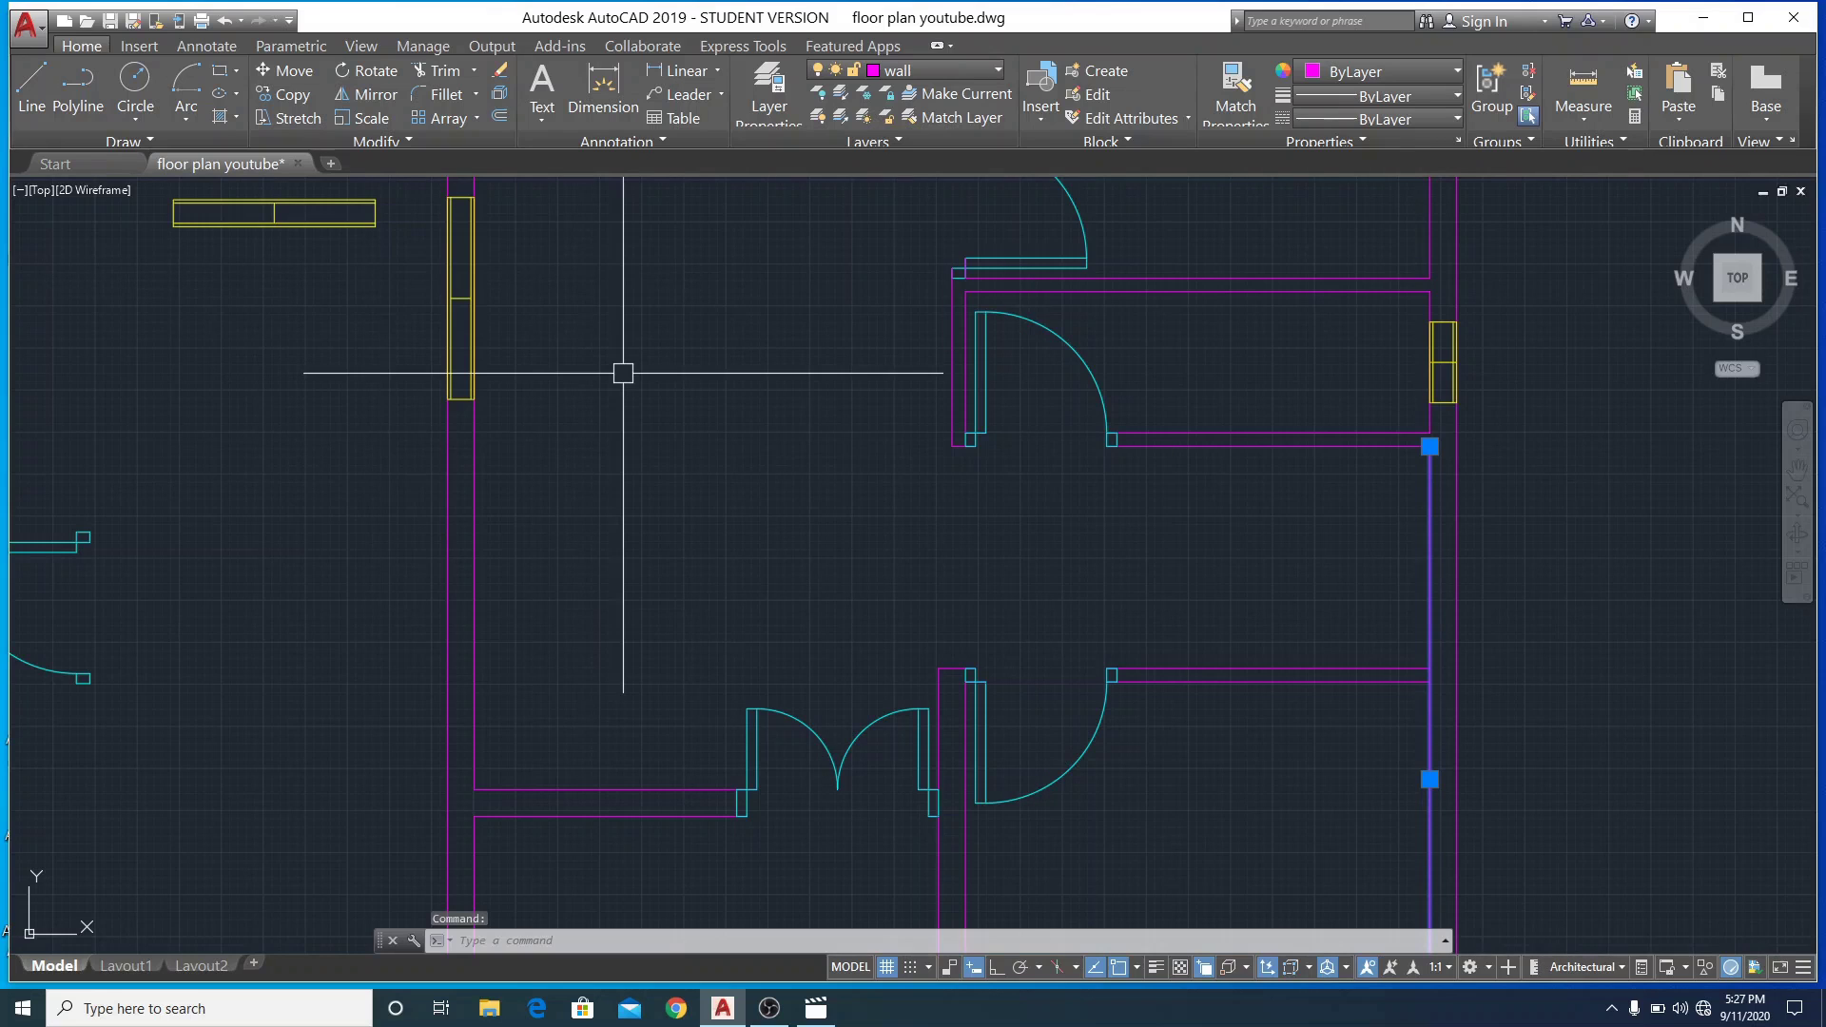
pyautogui.scroll(-4, 1230, 559)
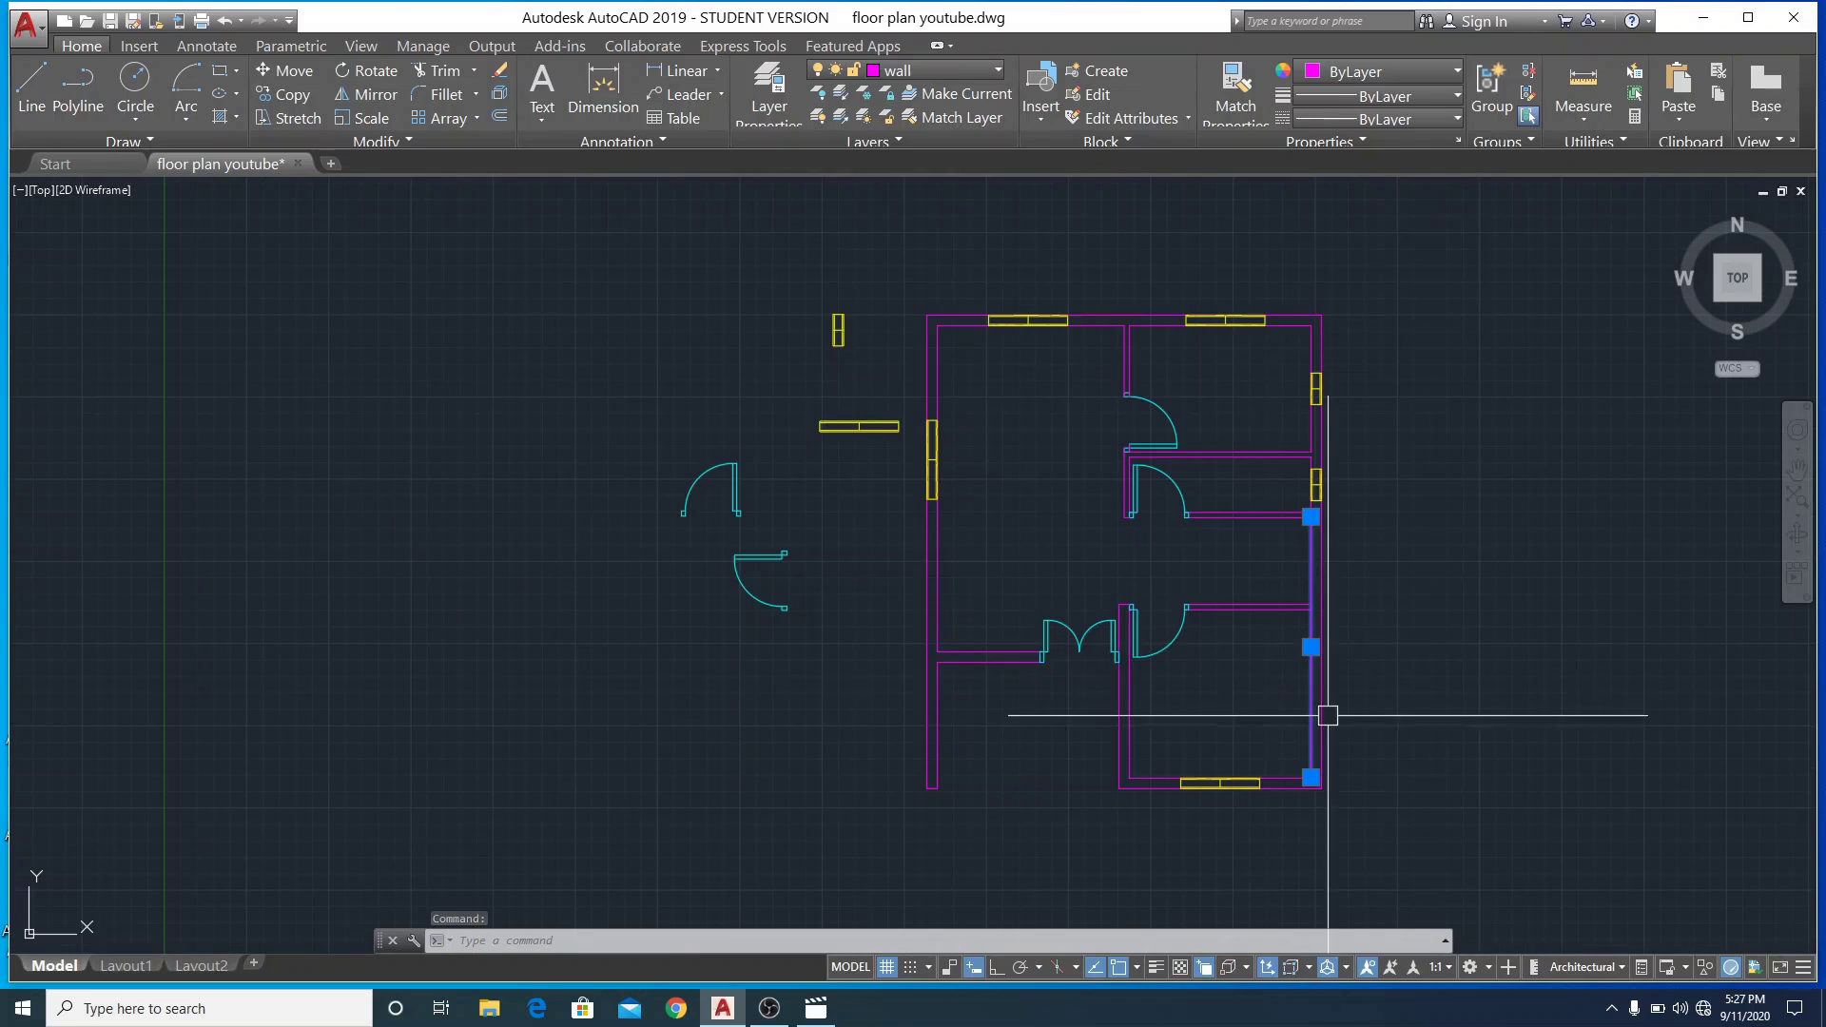
pyautogui.click(32, 106)
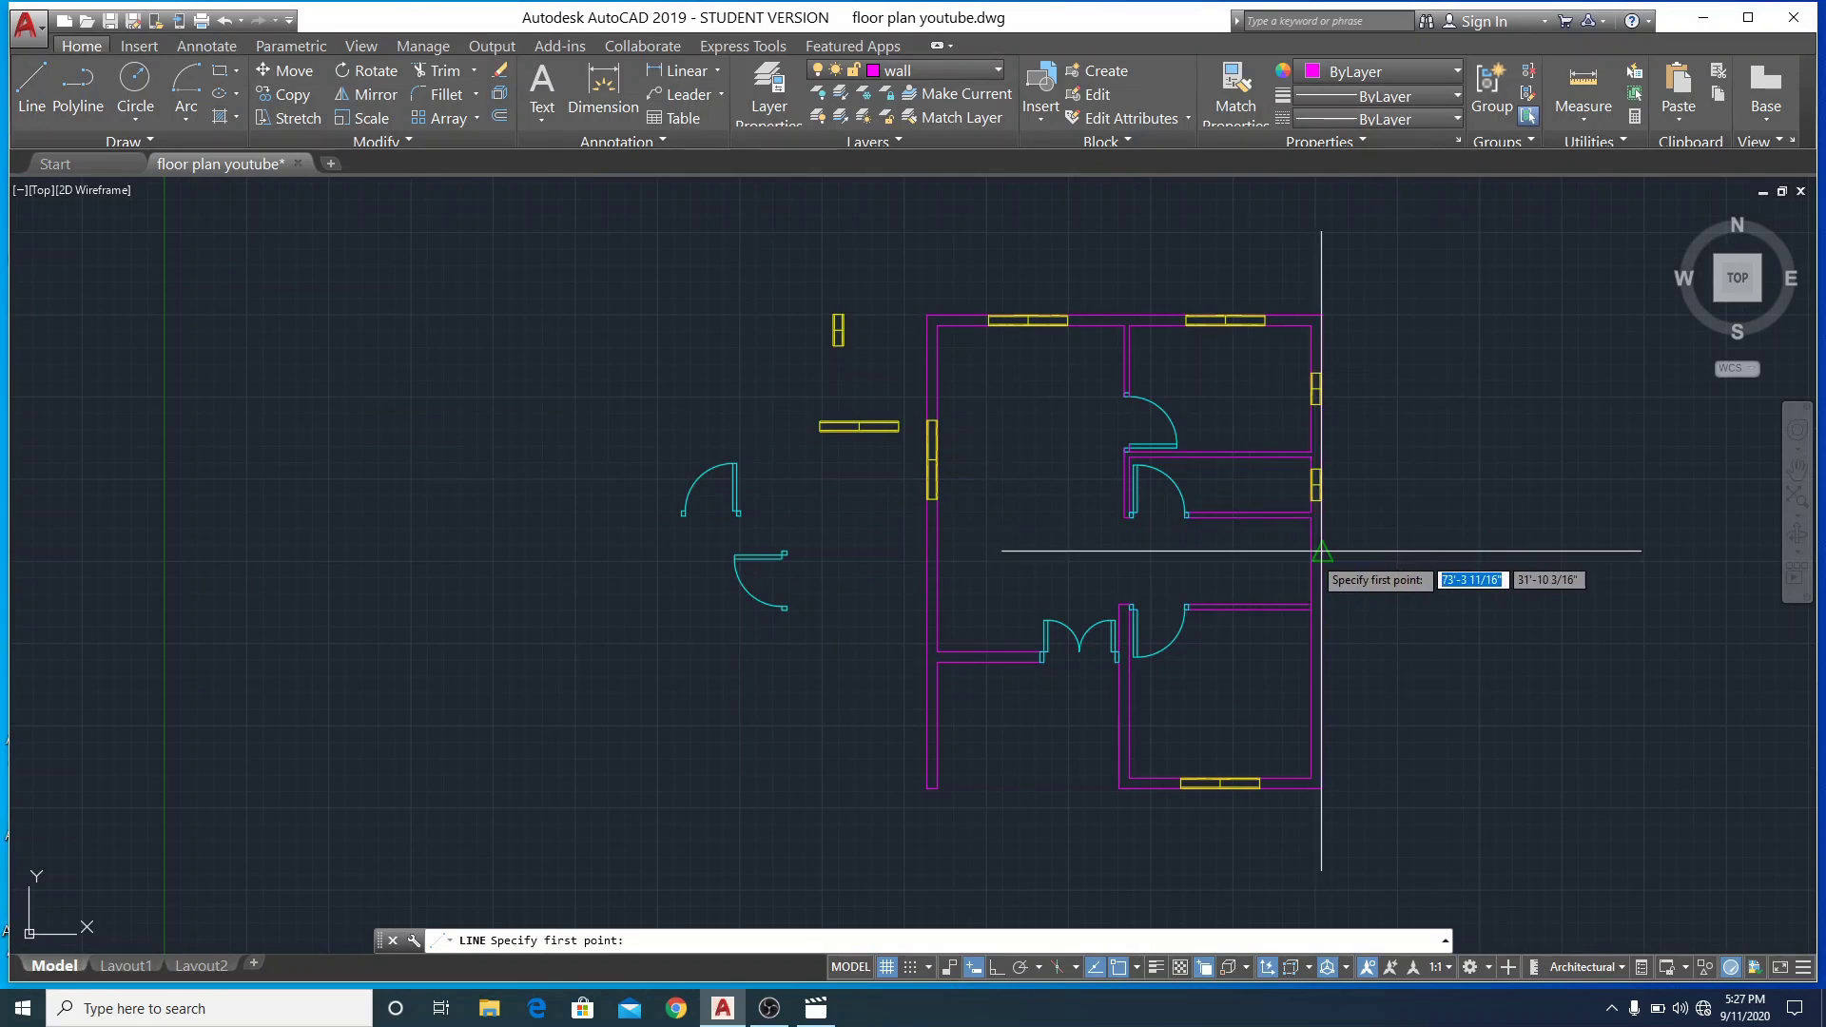
pyautogui.scroll(4, 1305, 554)
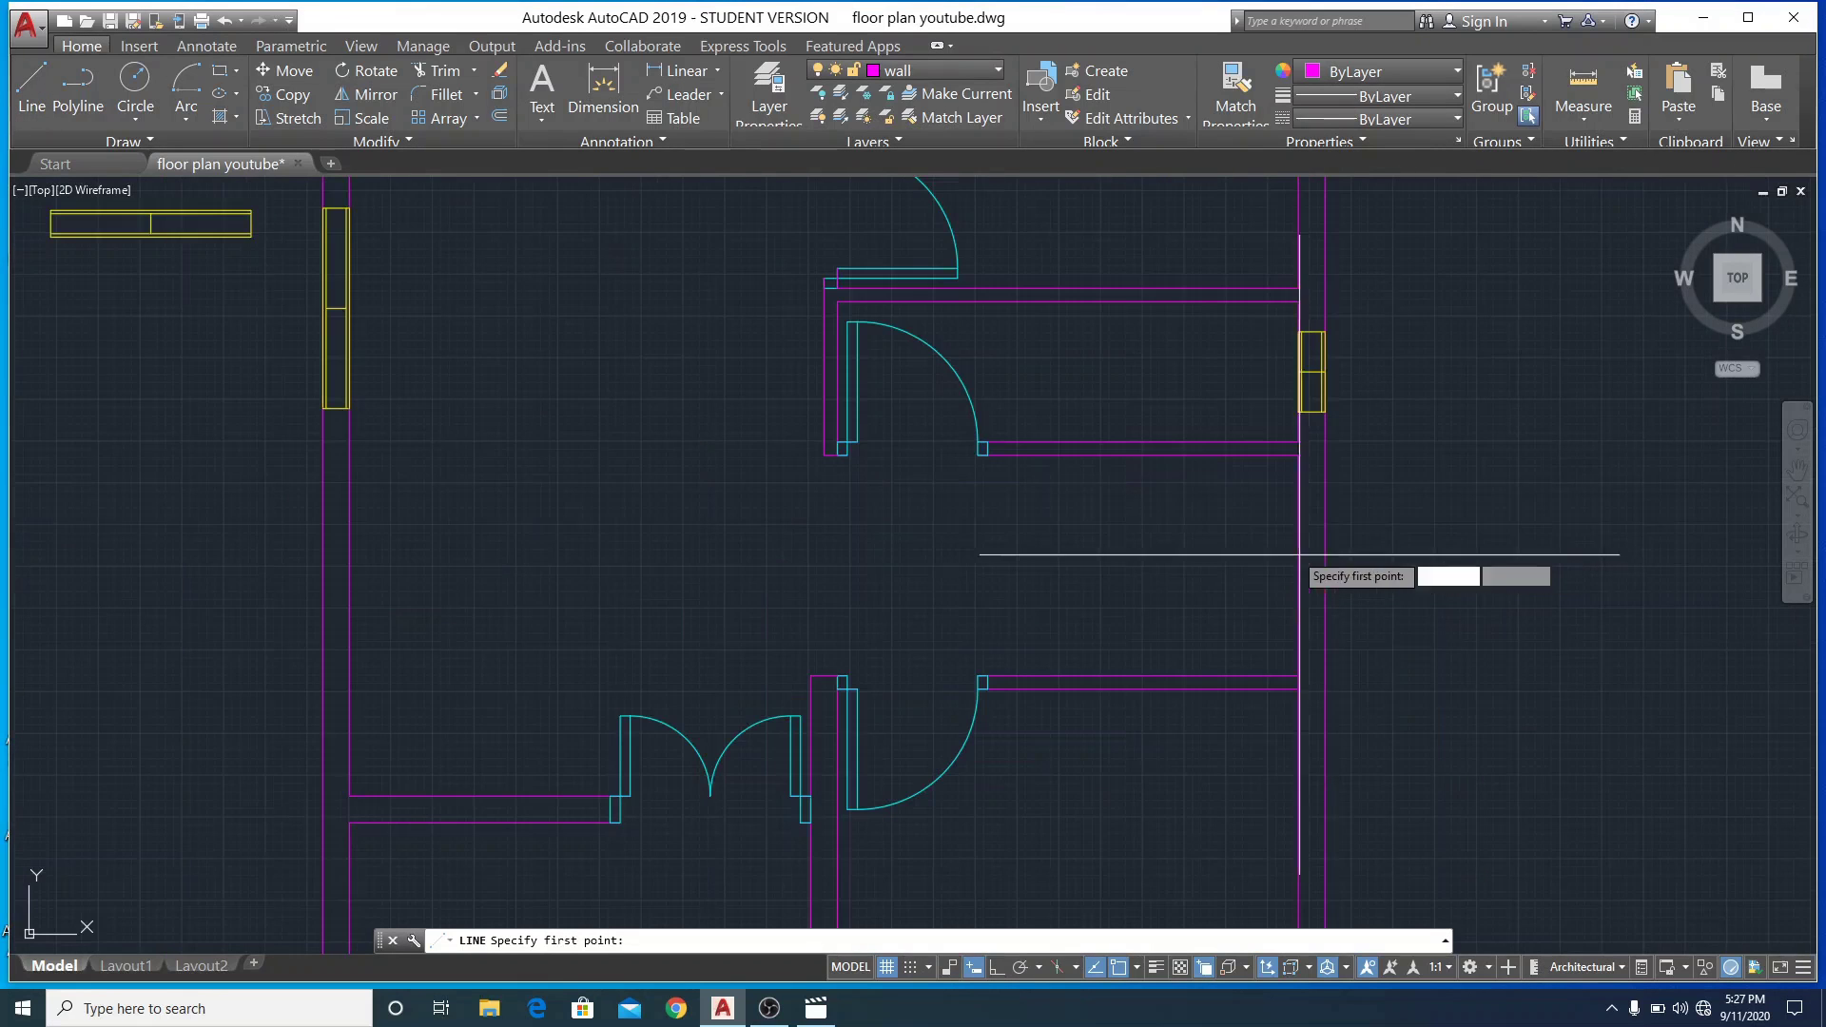
pyautogui.click(1297, 454)
pyautogui.click(1297, 677)
pyautogui.rightClick(1213, 639)
pyautogui.click(1264, 669)
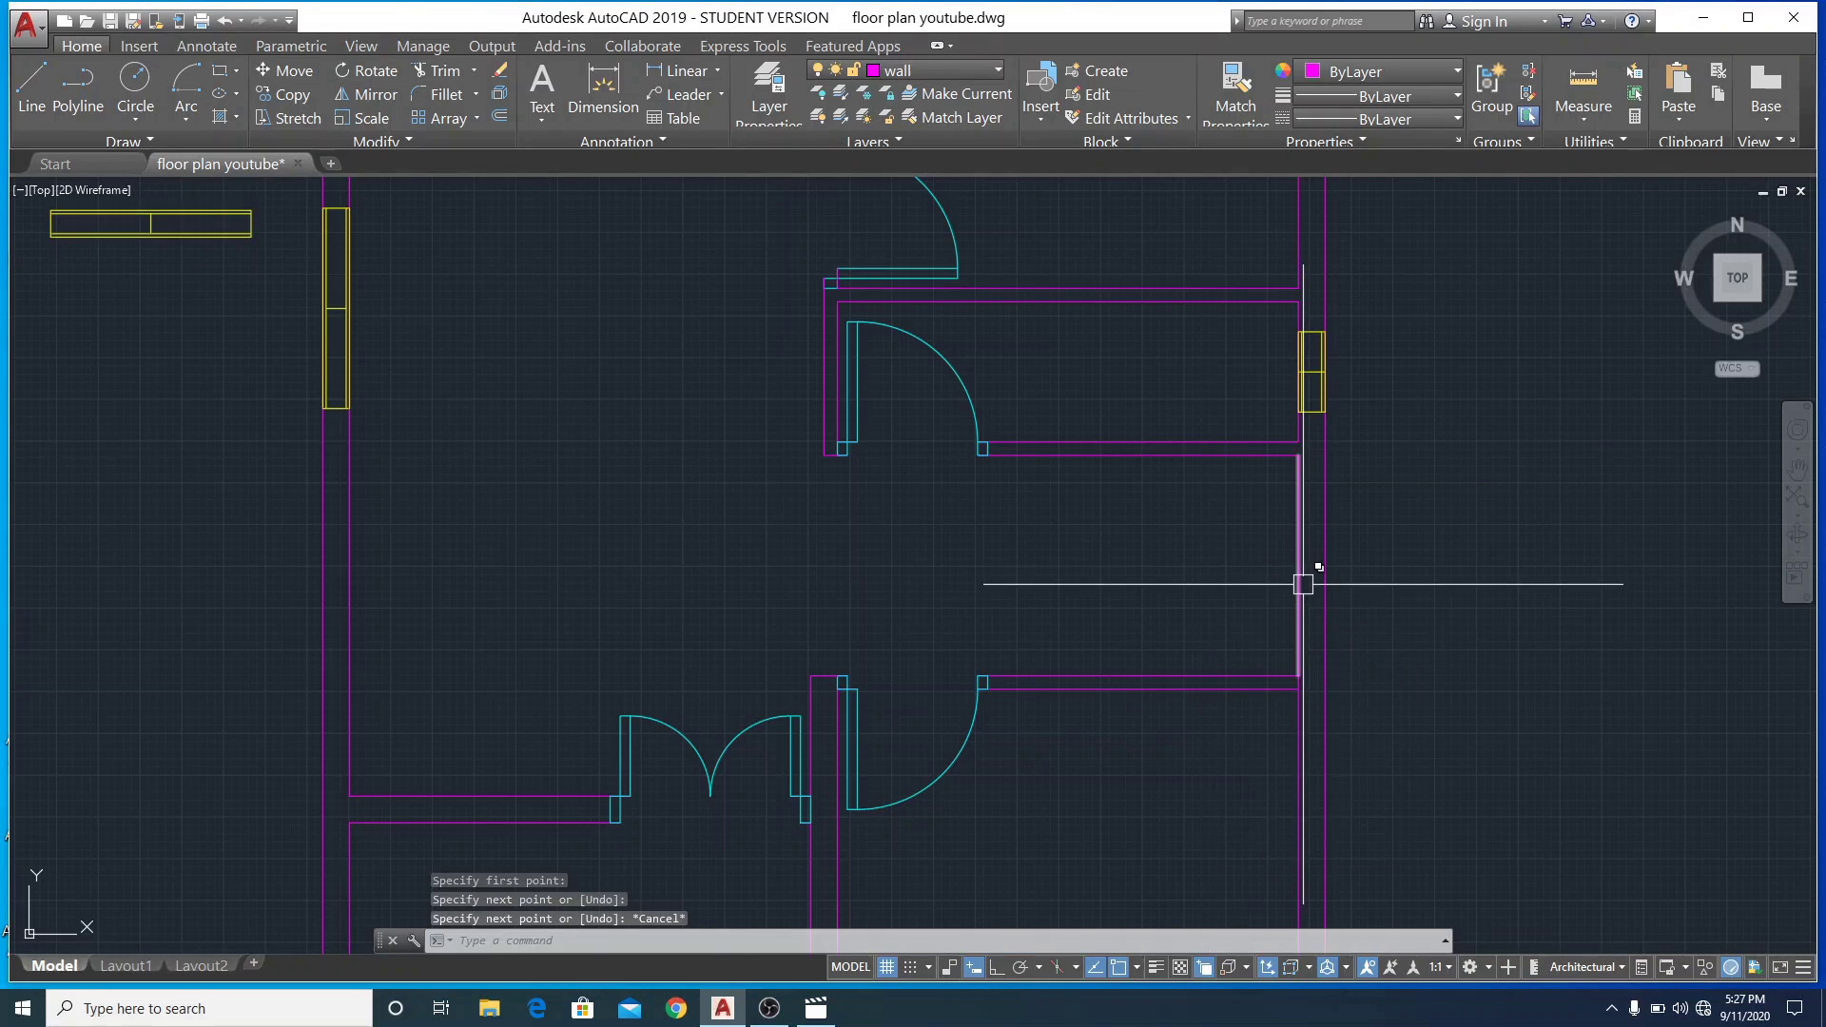
# Select the new short line over the overlapping wall line and offset it 8' to the left across the staircase bay
pyautogui.click(1303, 584)
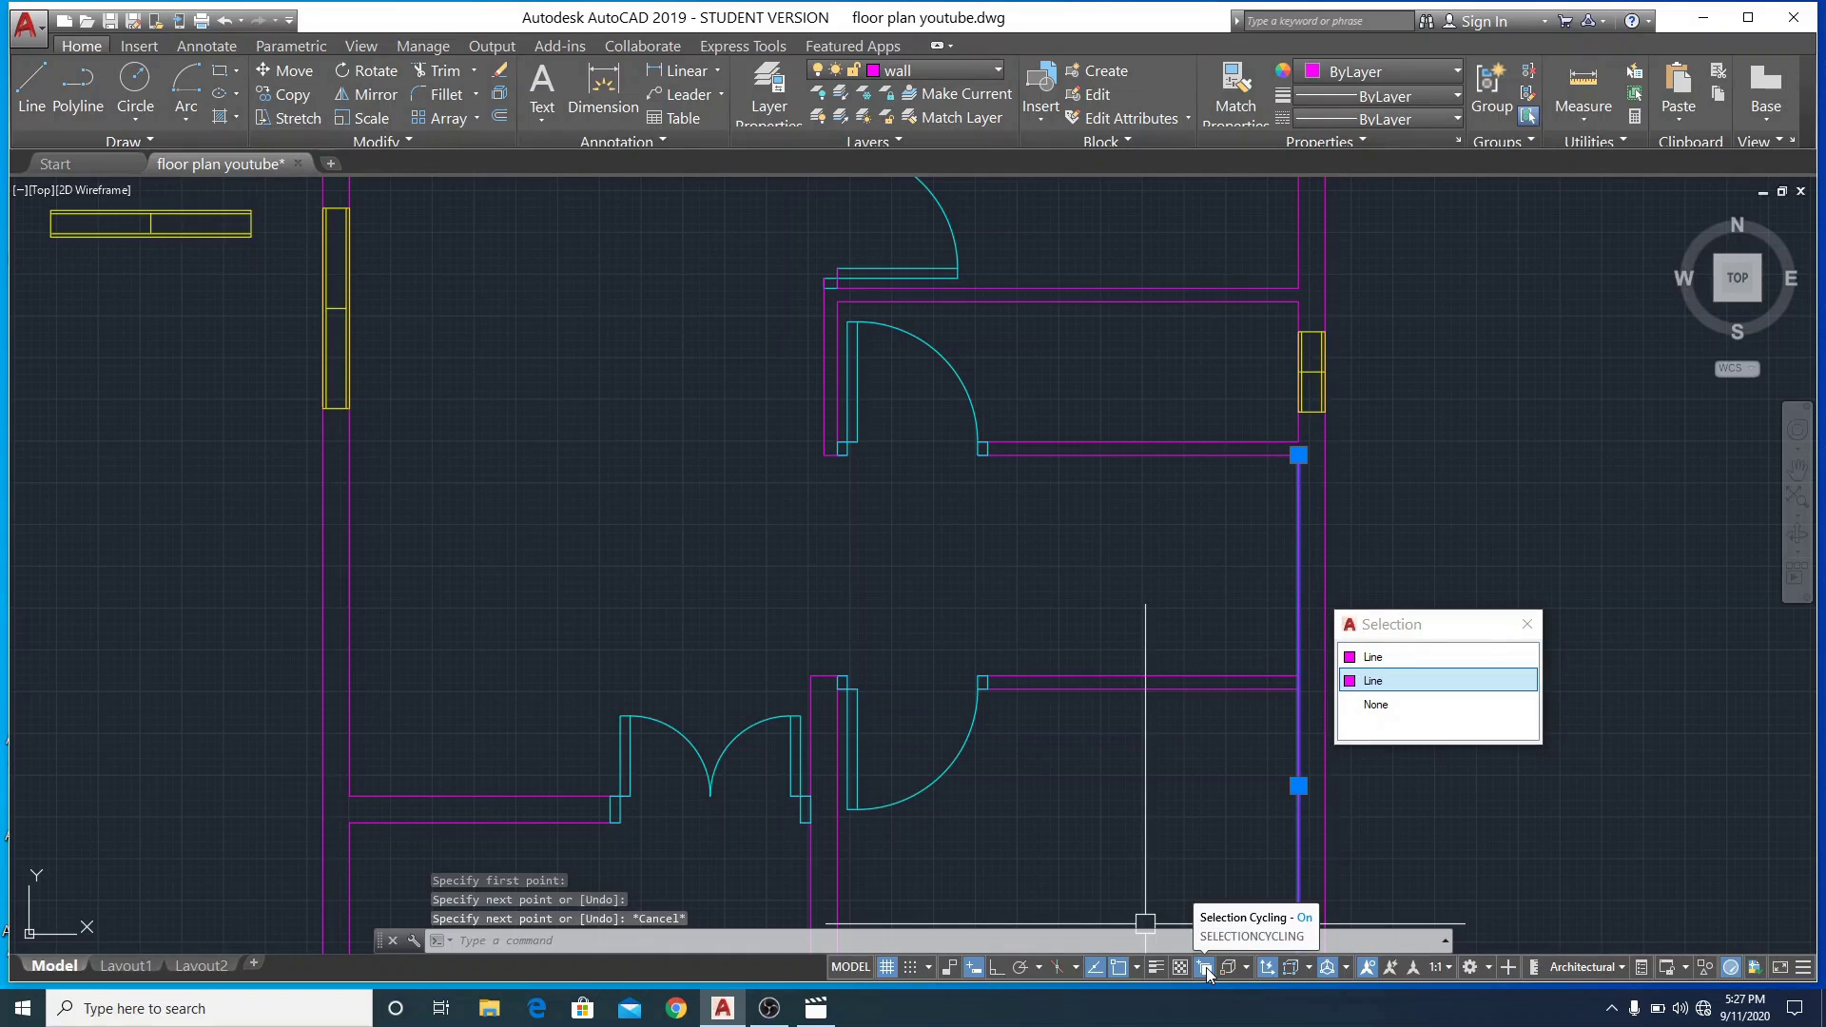
pyautogui.click(1402, 668)
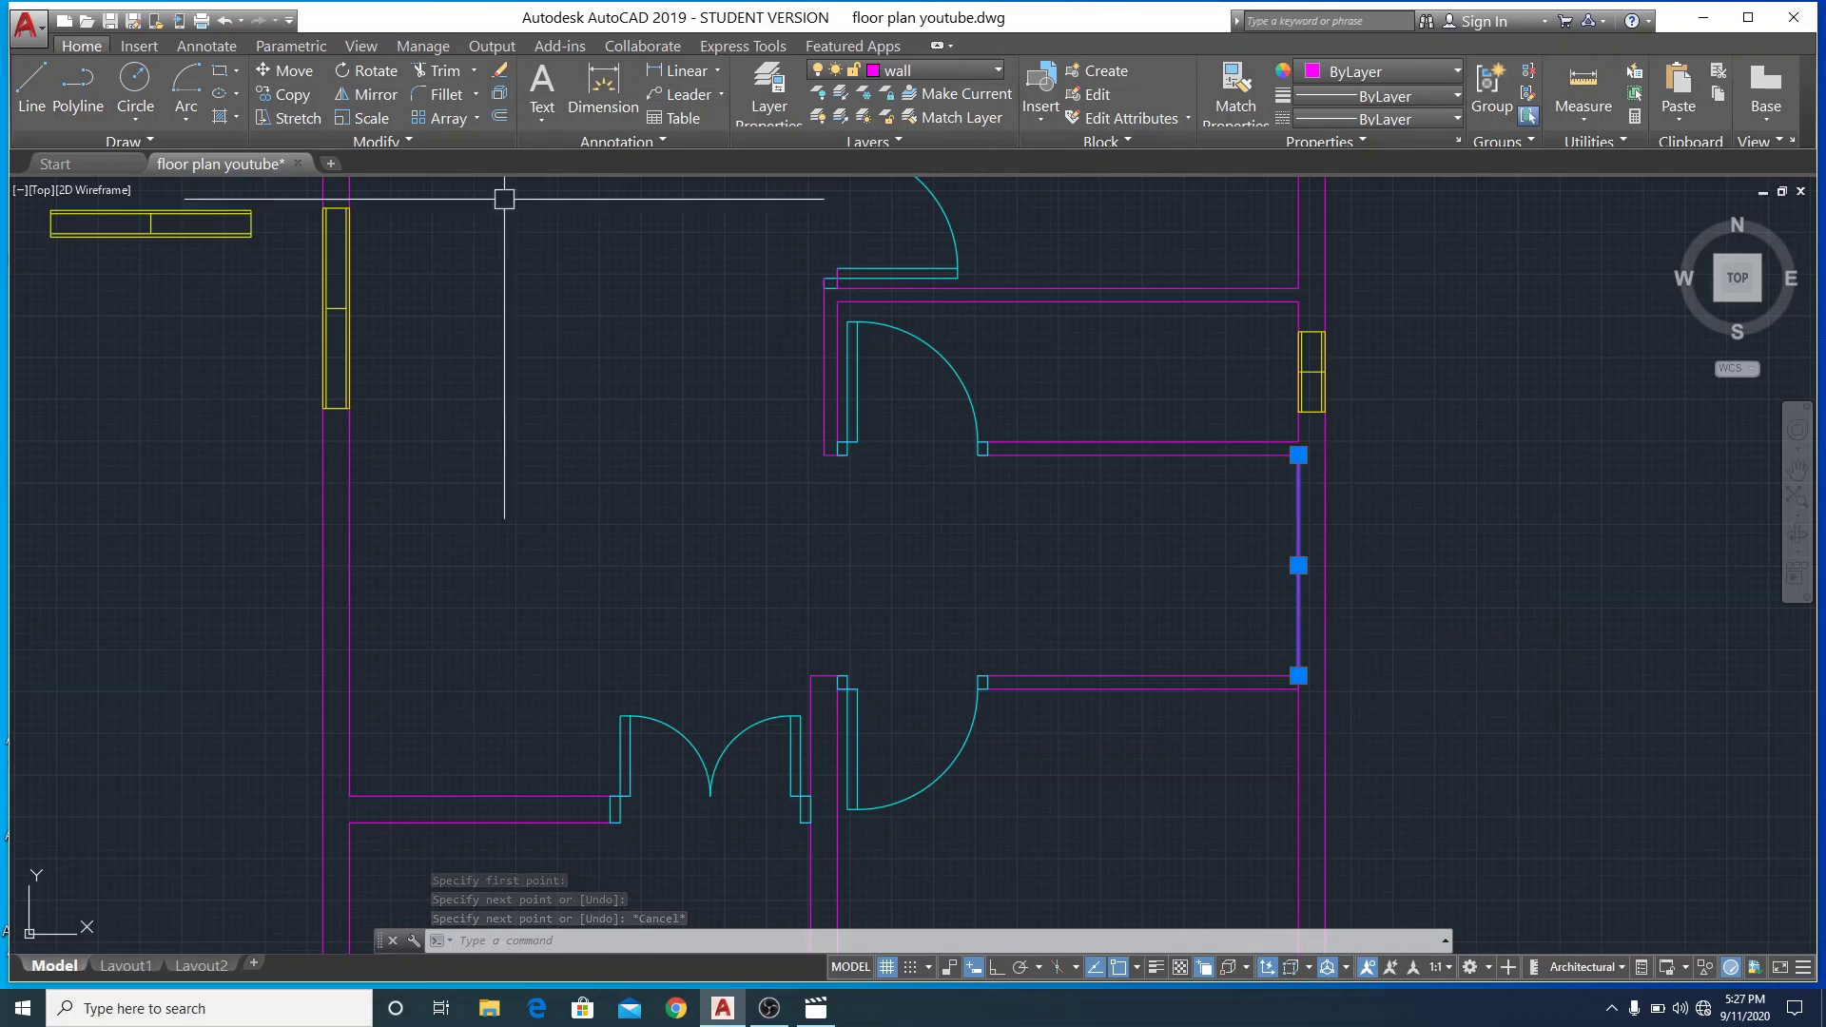
pyautogui.click(500, 116)
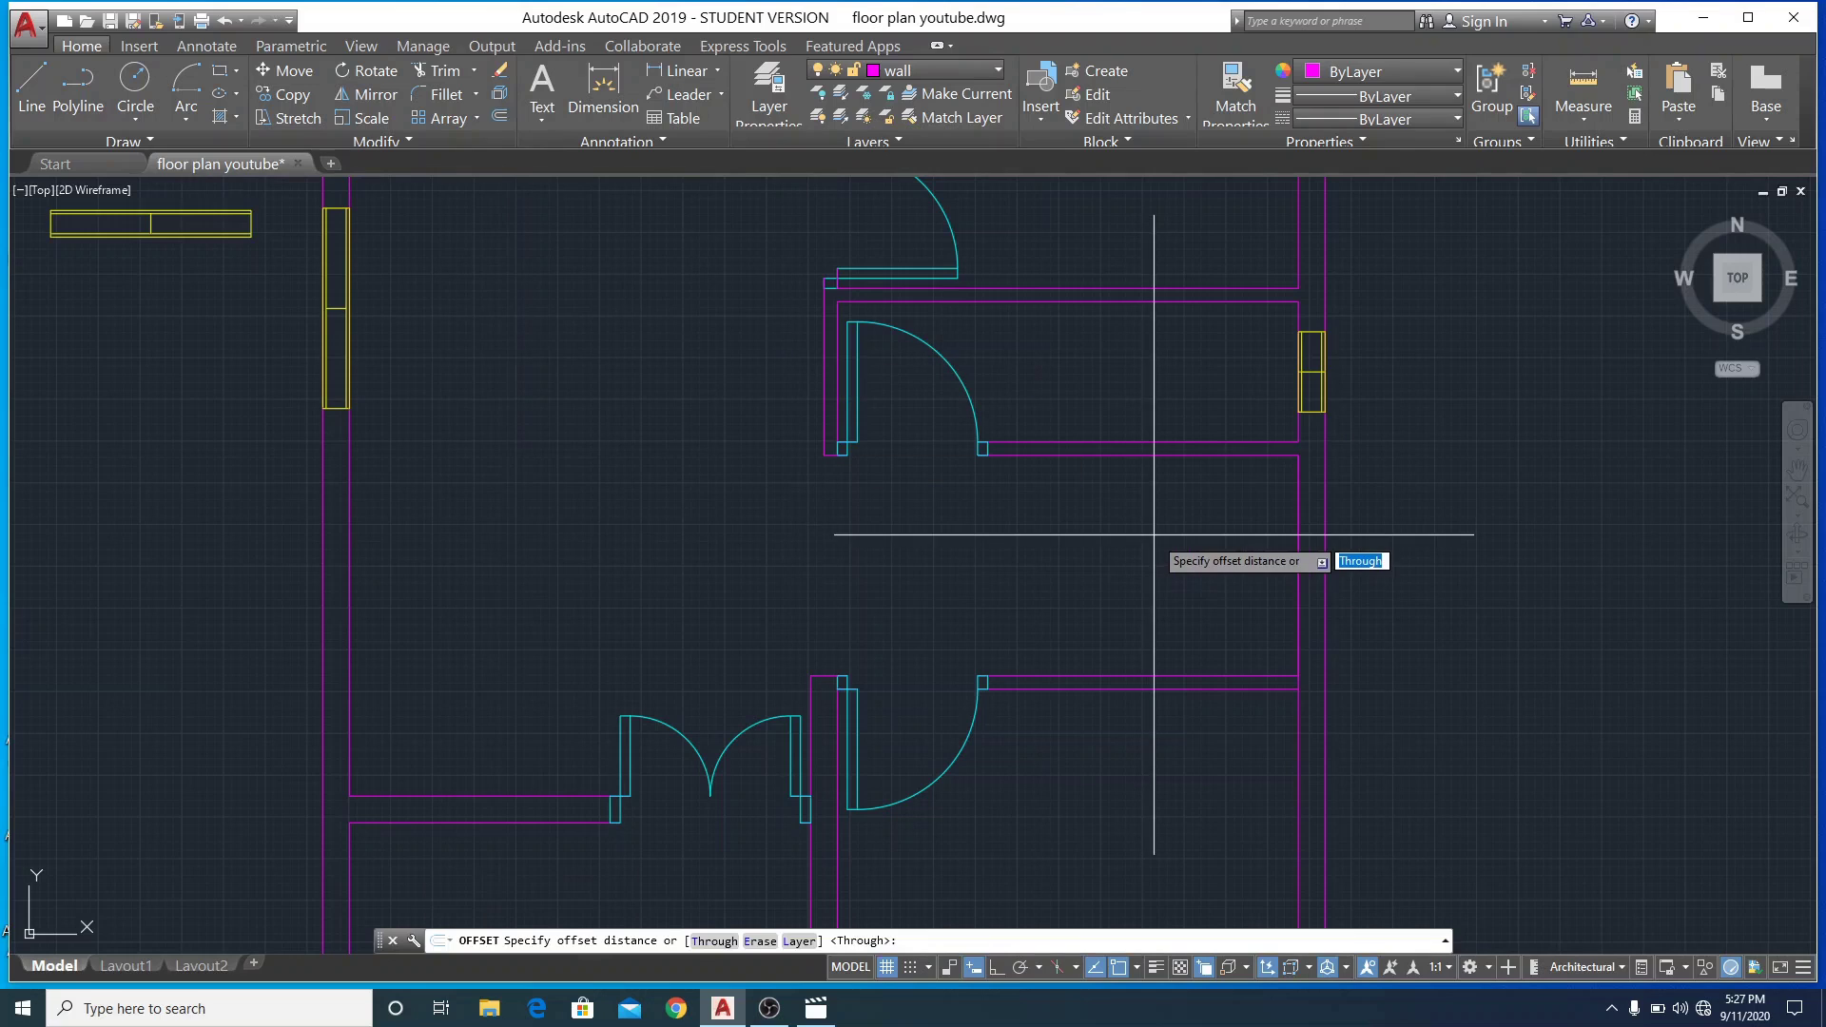
pyautogui.write("8'")
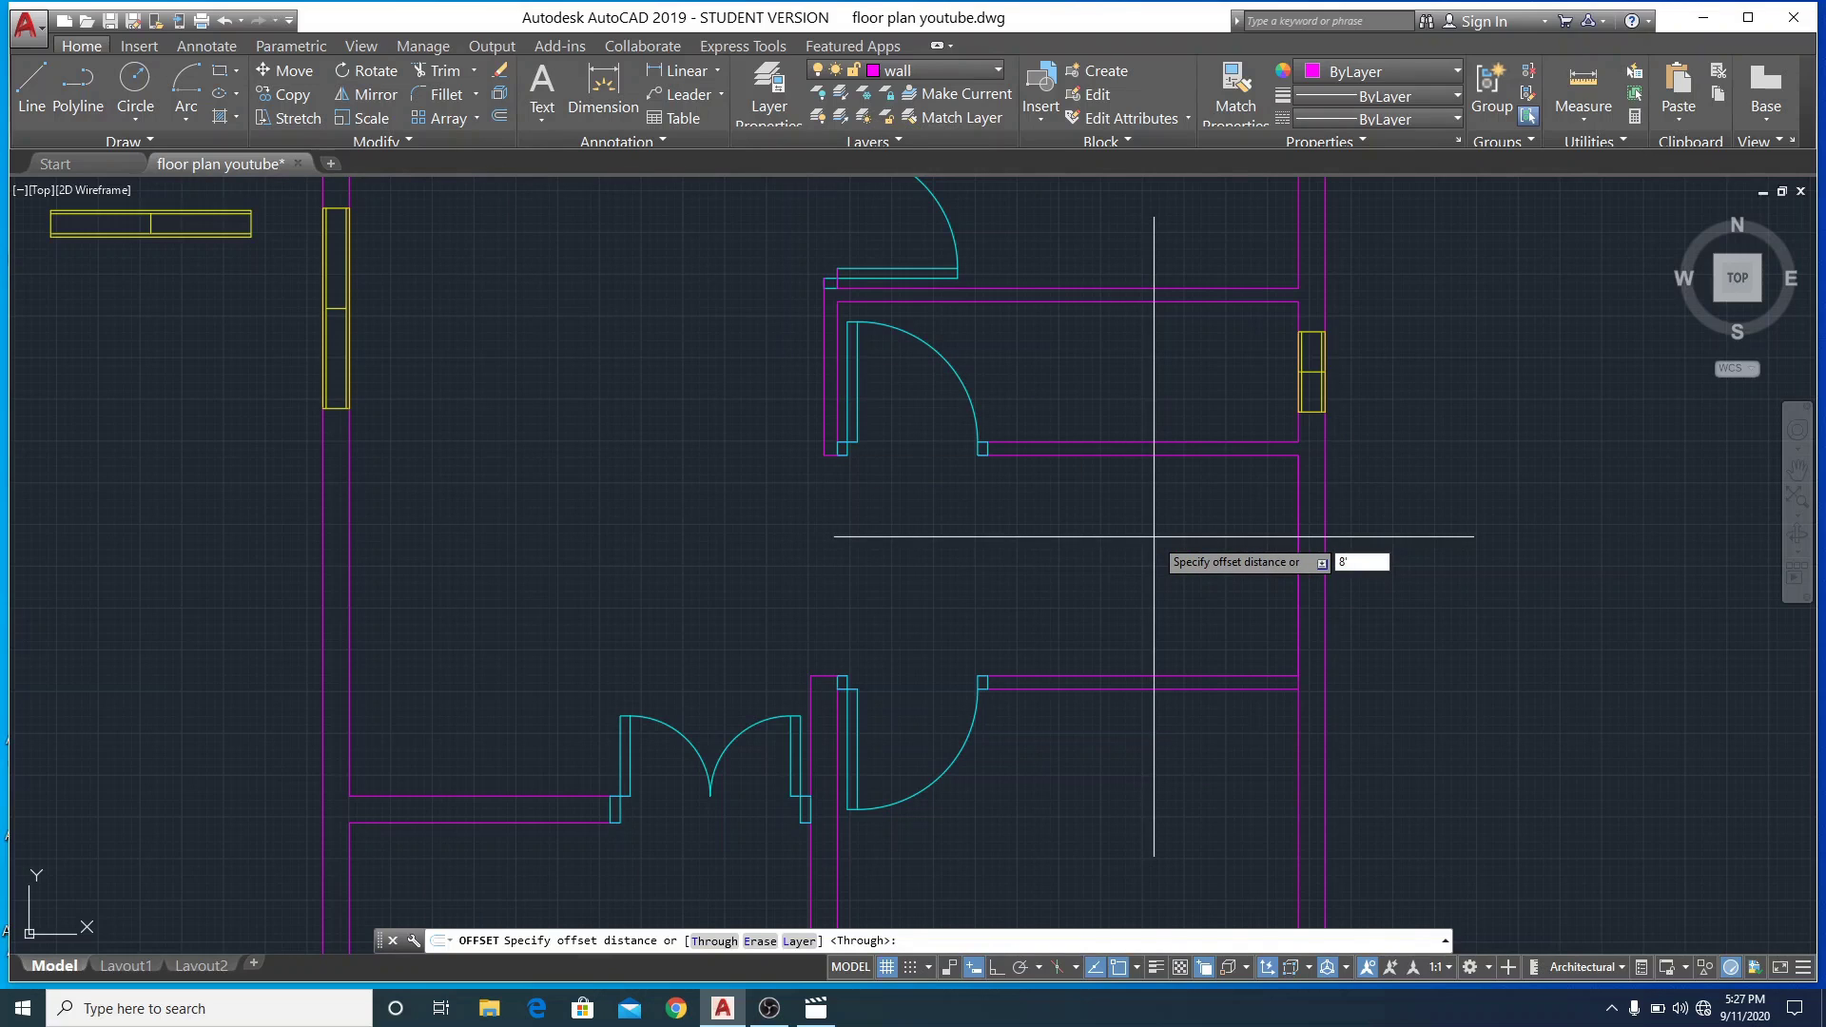
pyautogui.press('Return')
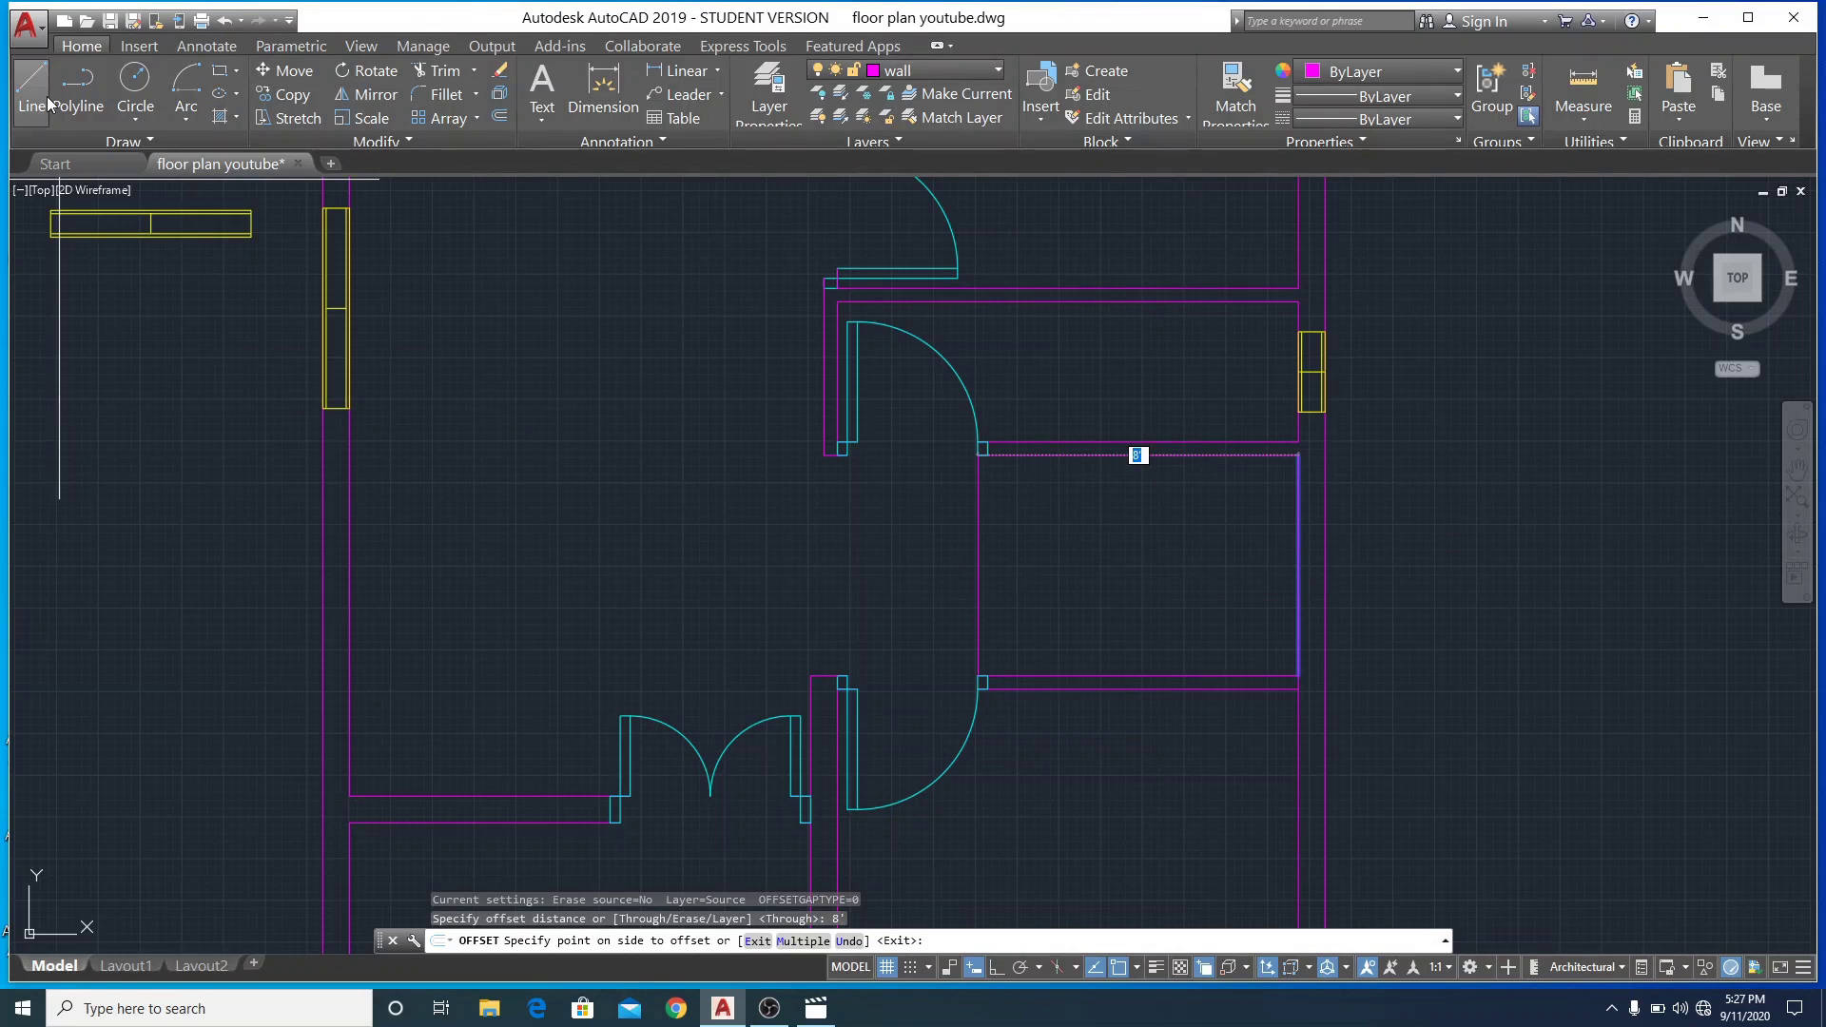
pyautogui.click(970, 509)
pyautogui.rightClick(1208, 590)
pyautogui.click(1229, 624)
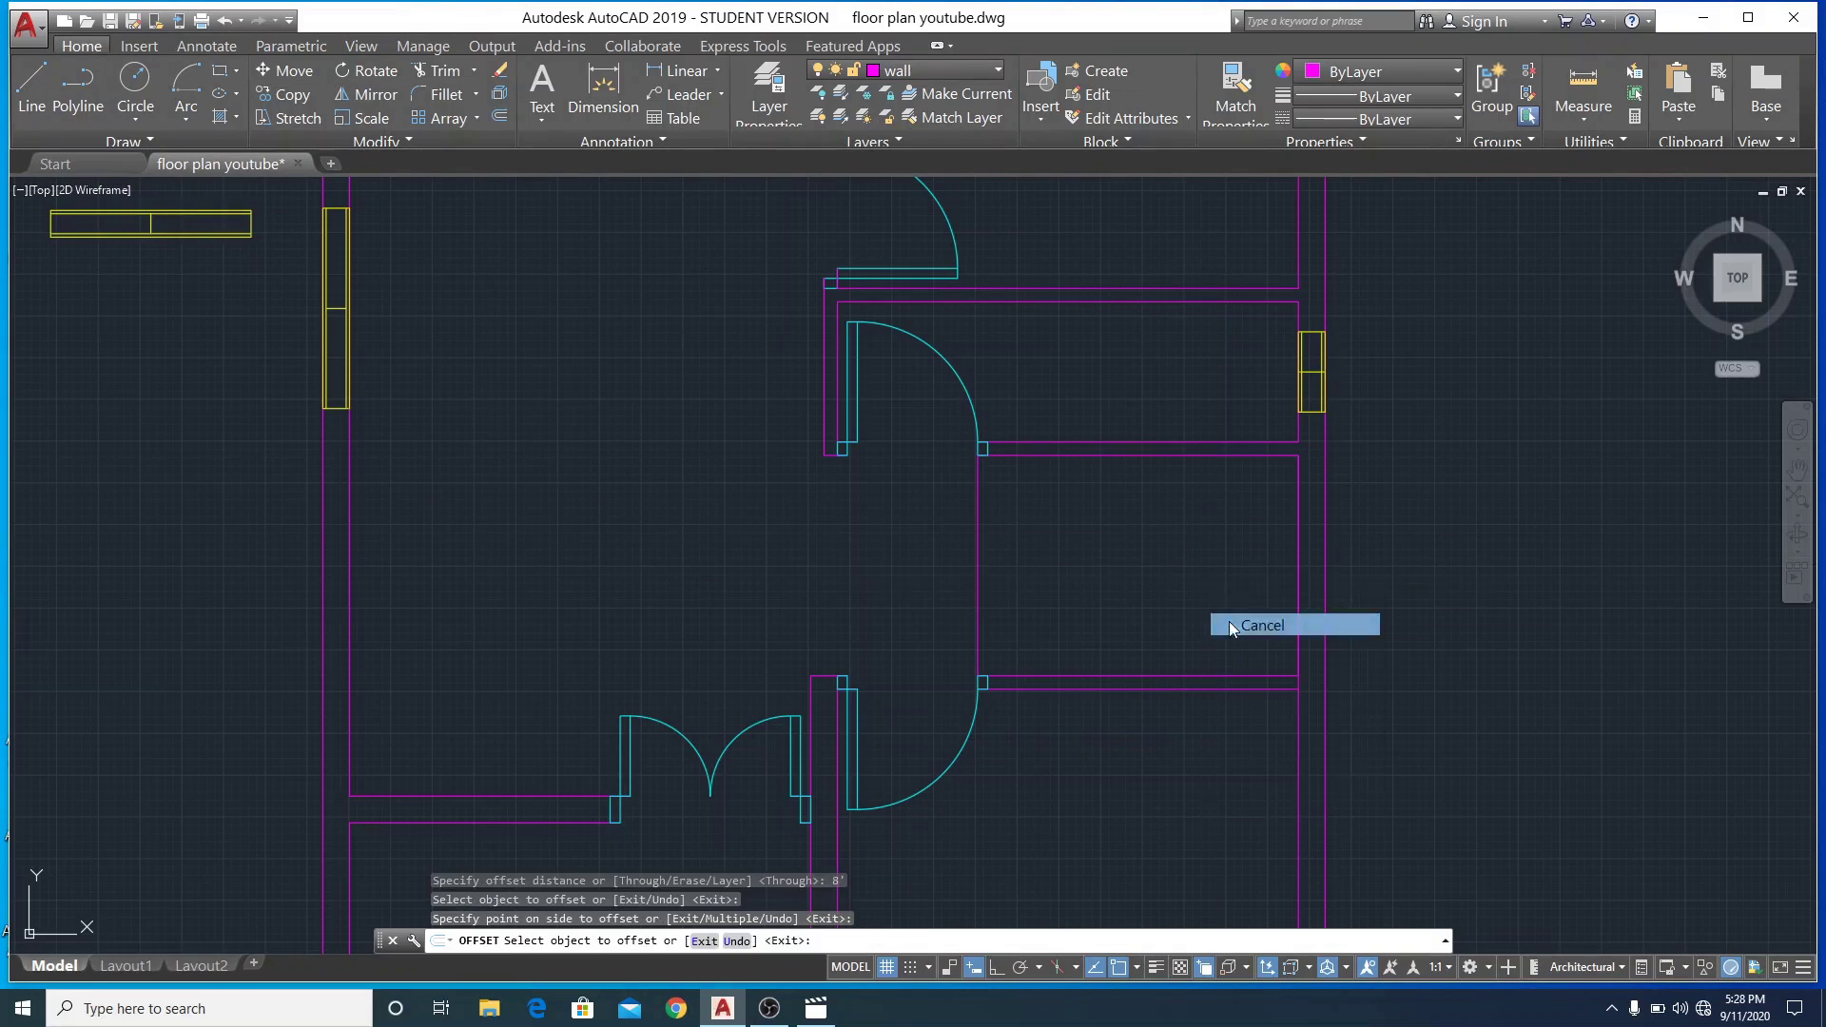
# Offset six stair tread lines towards the right outer wall, starting from the line at the door jambs, each 10" from the previous one
pyautogui.click(496, 122)
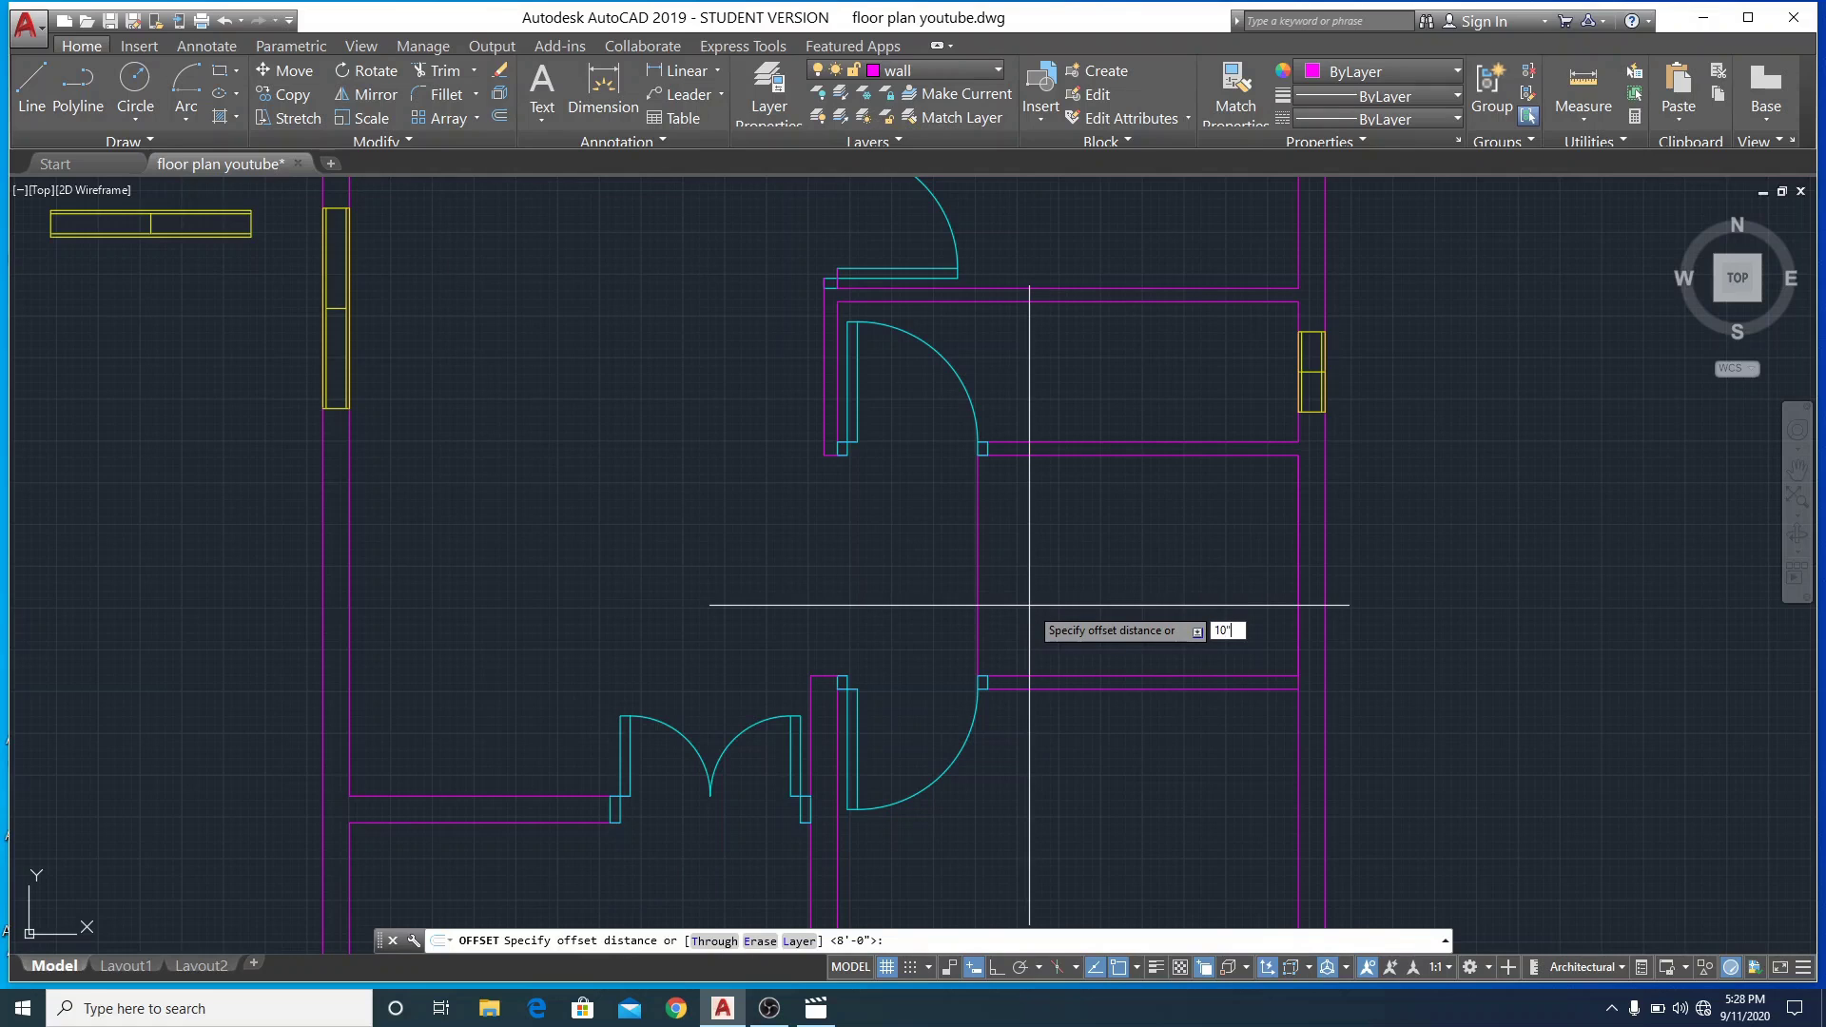
pyautogui.press('Return')
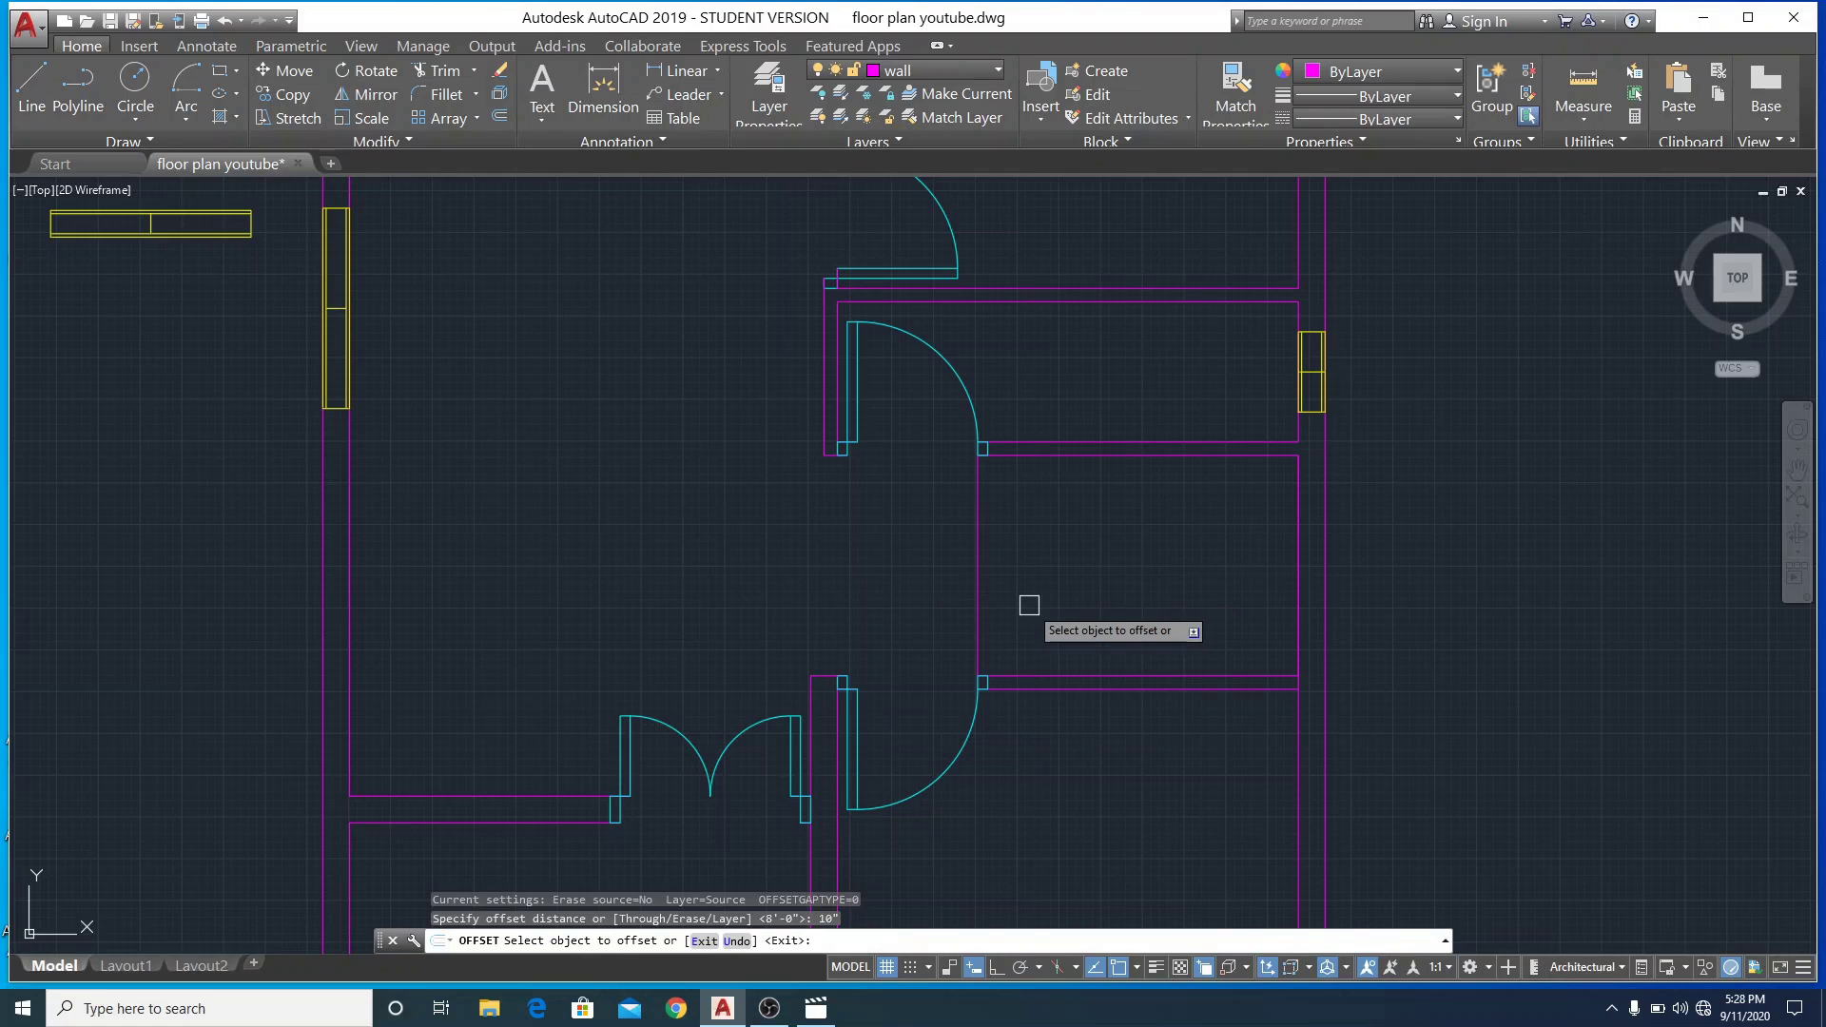
pyautogui.click(1017, 582)
pyautogui.click(1011, 582)
pyautogui.click(1044, 582)
pyautogui.click(1045, 581)
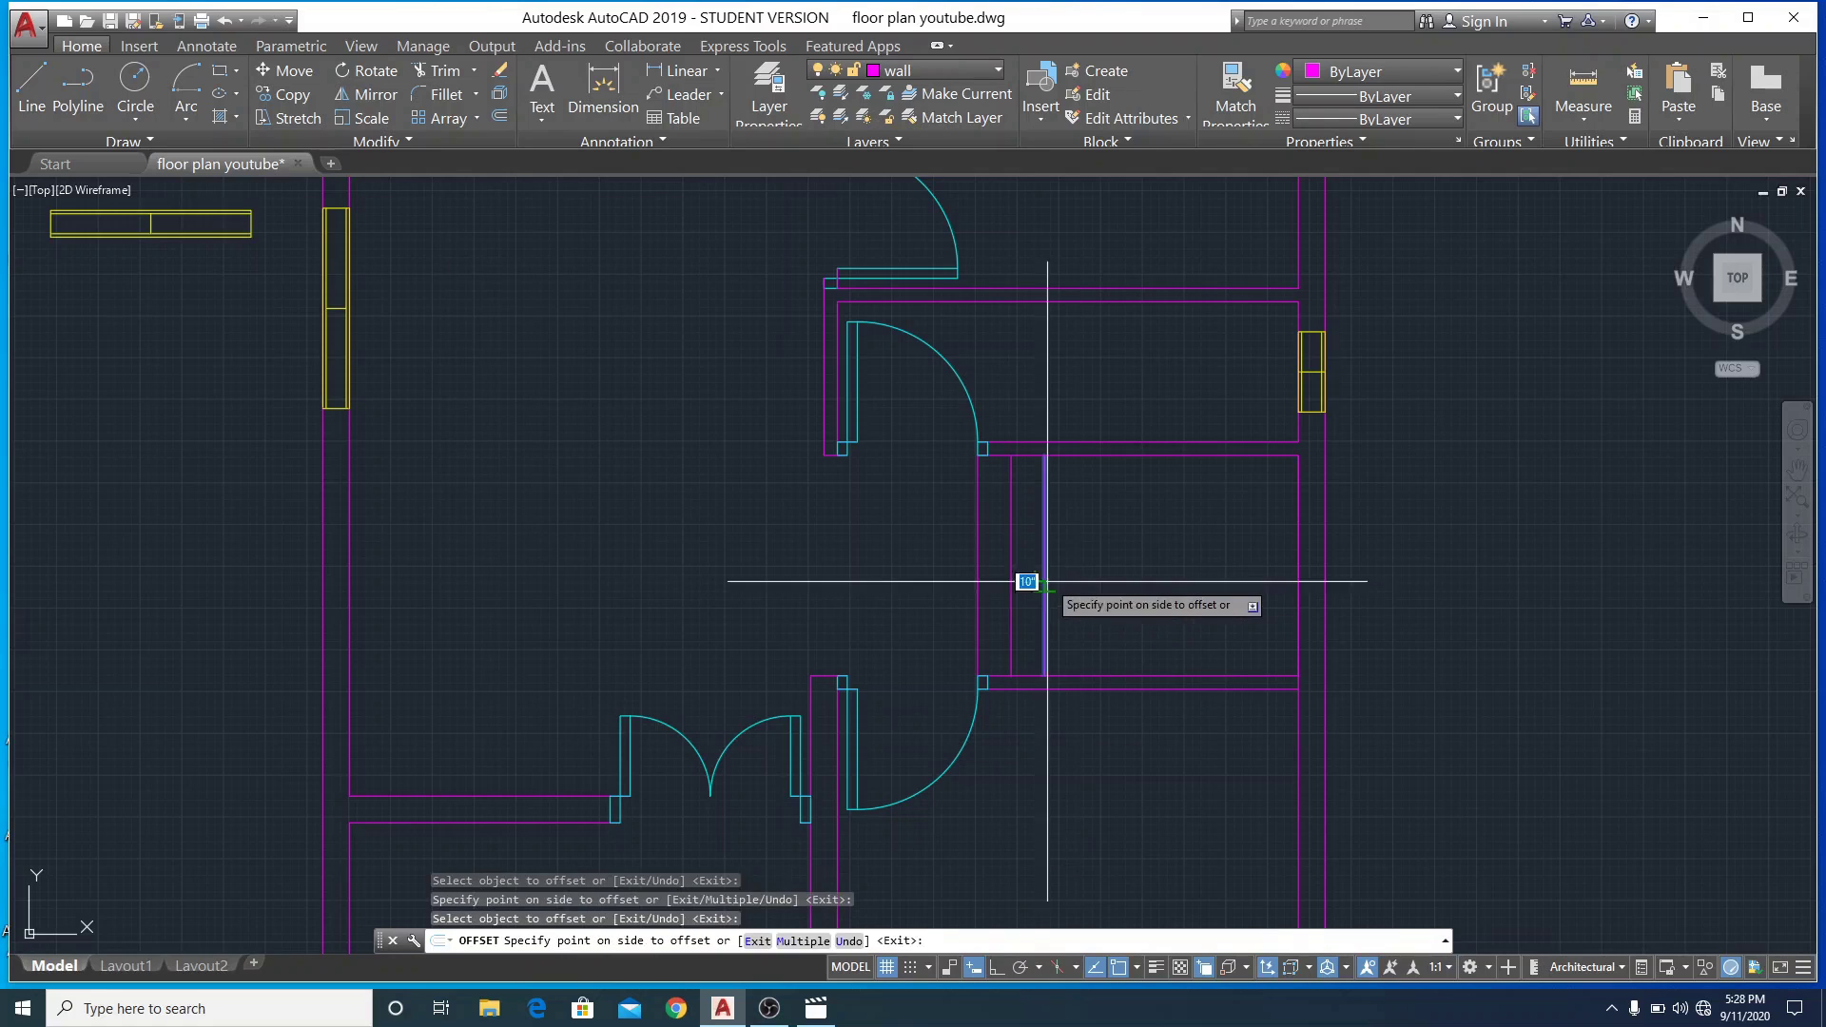
pyautogui.click(1087, 578)
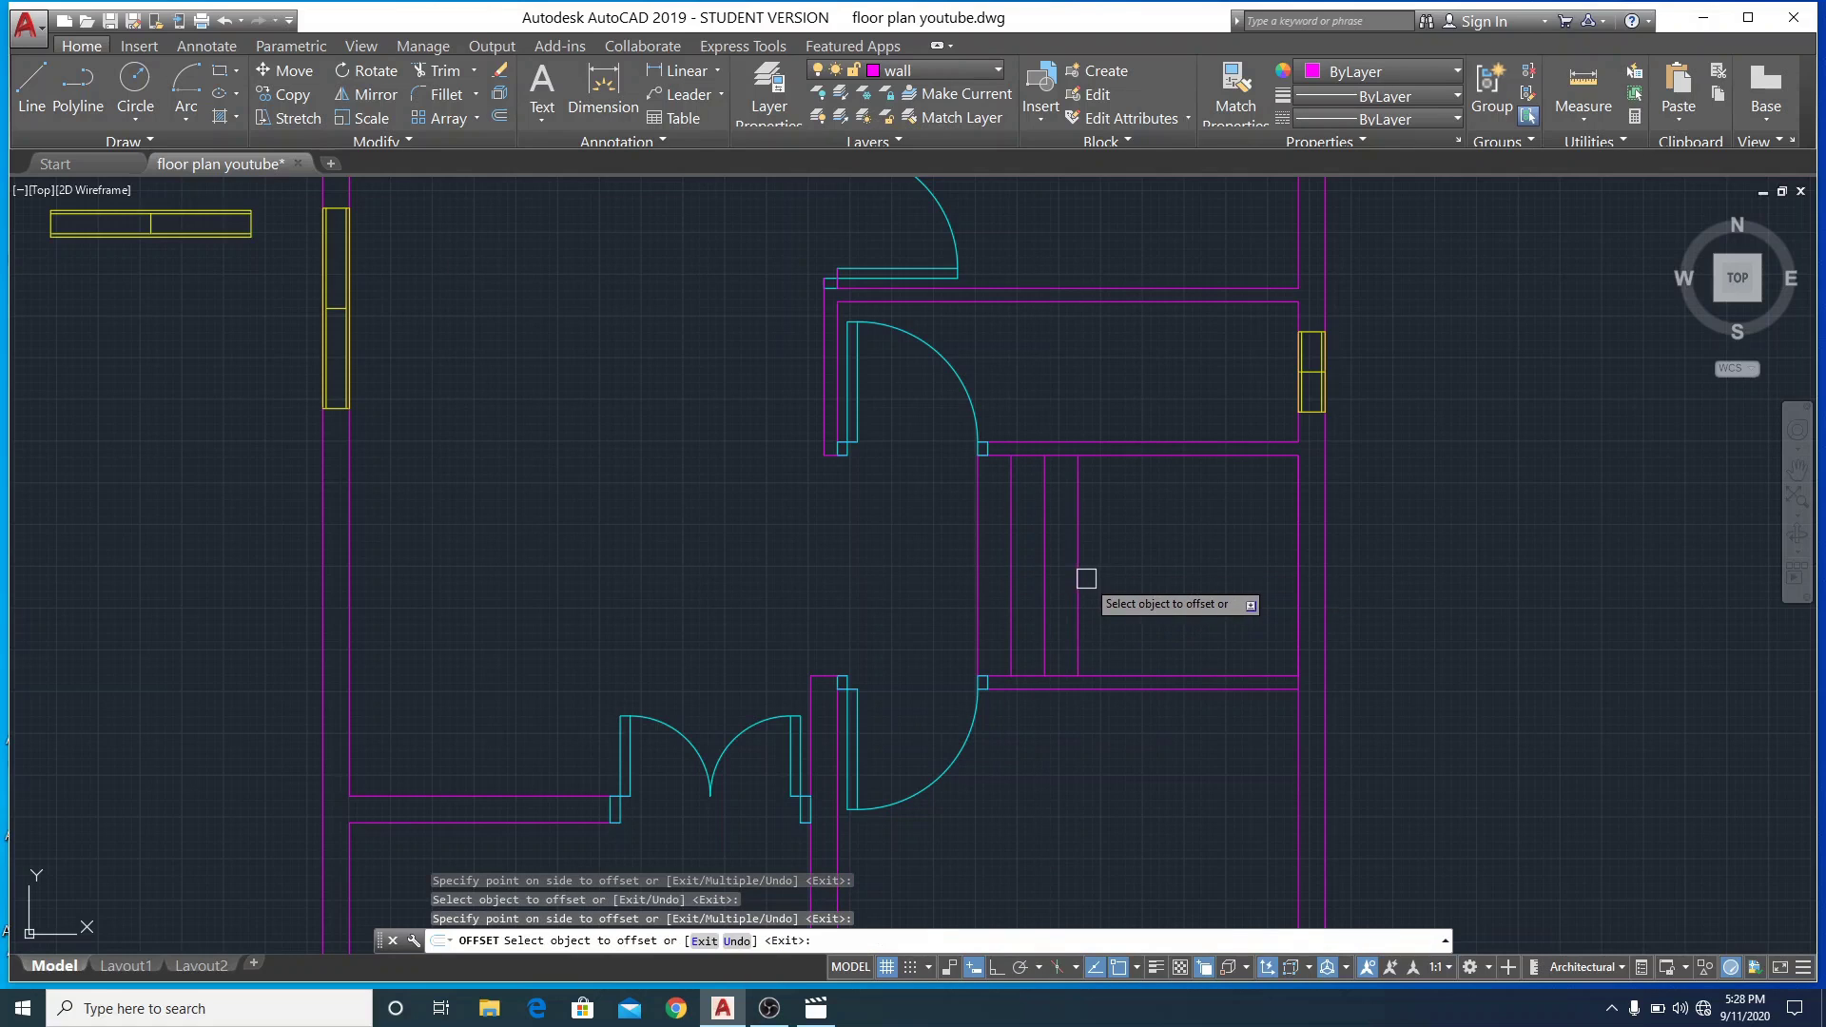
pyautogui.click(1080, 578)
pyautogui.click(1094, 572)
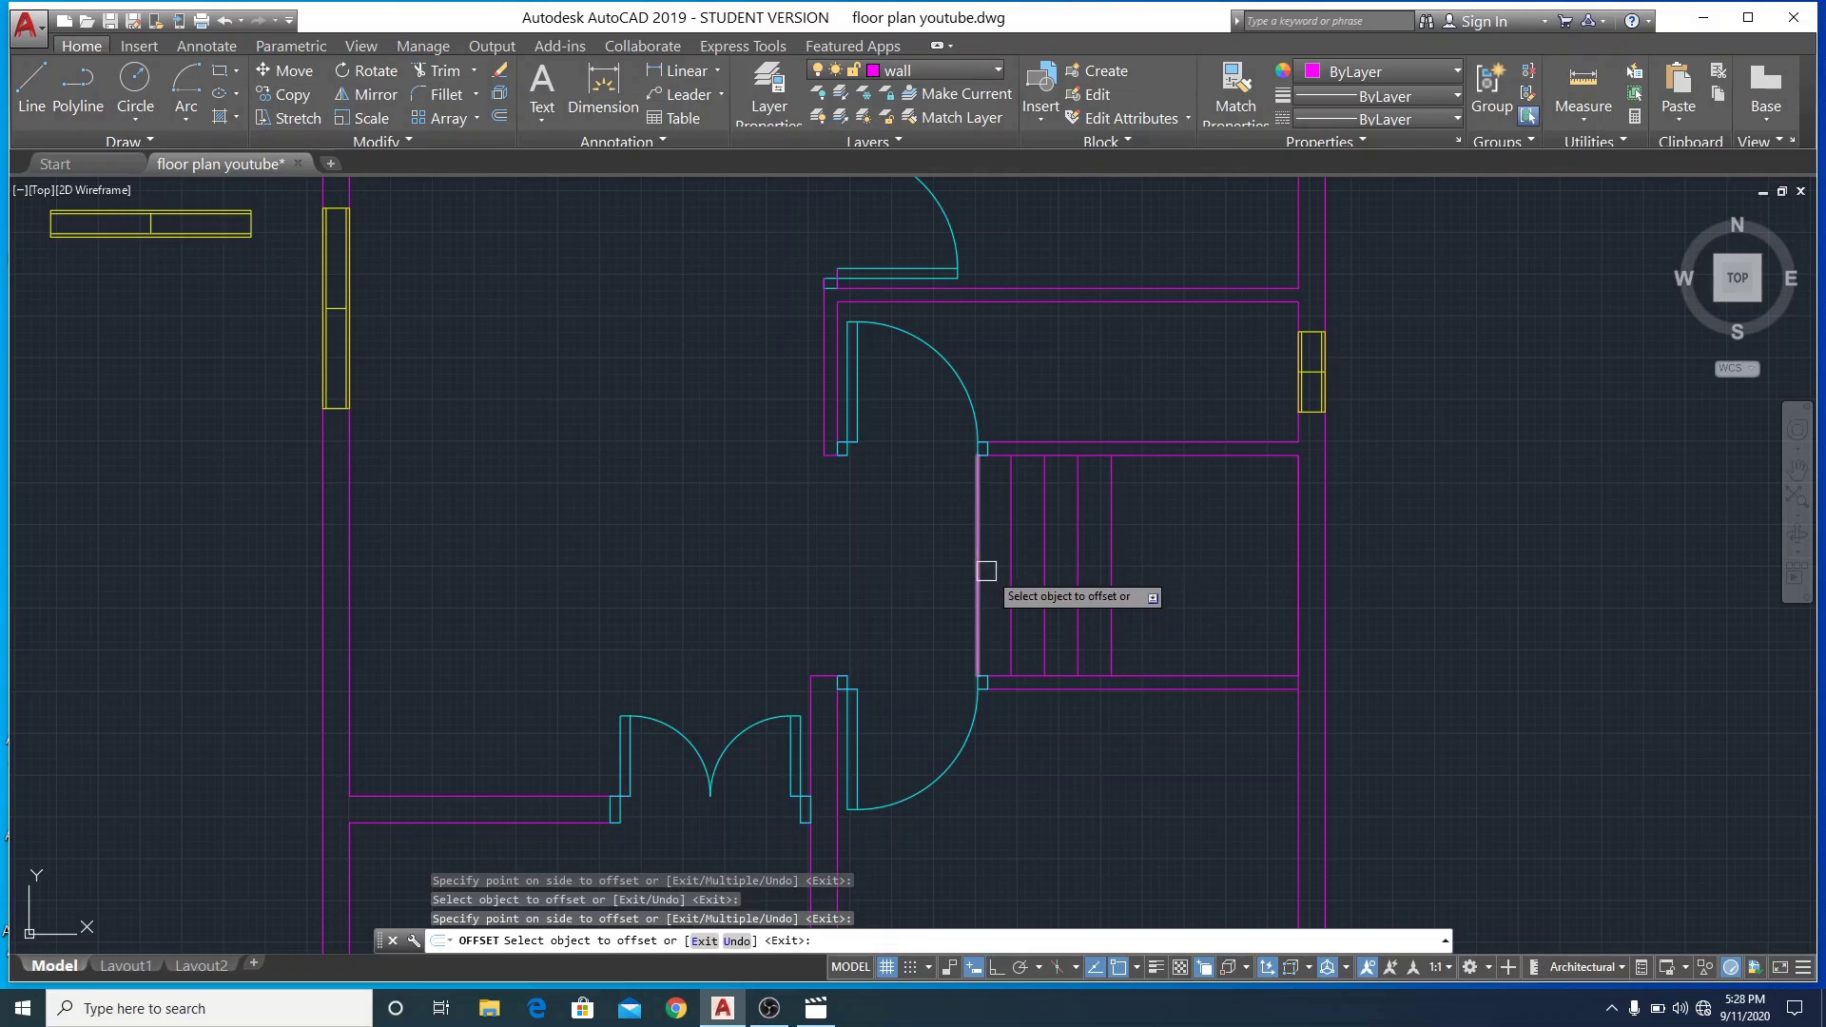
pyautogui.click(1112, 579)
pyautogui.click(1181, 578)
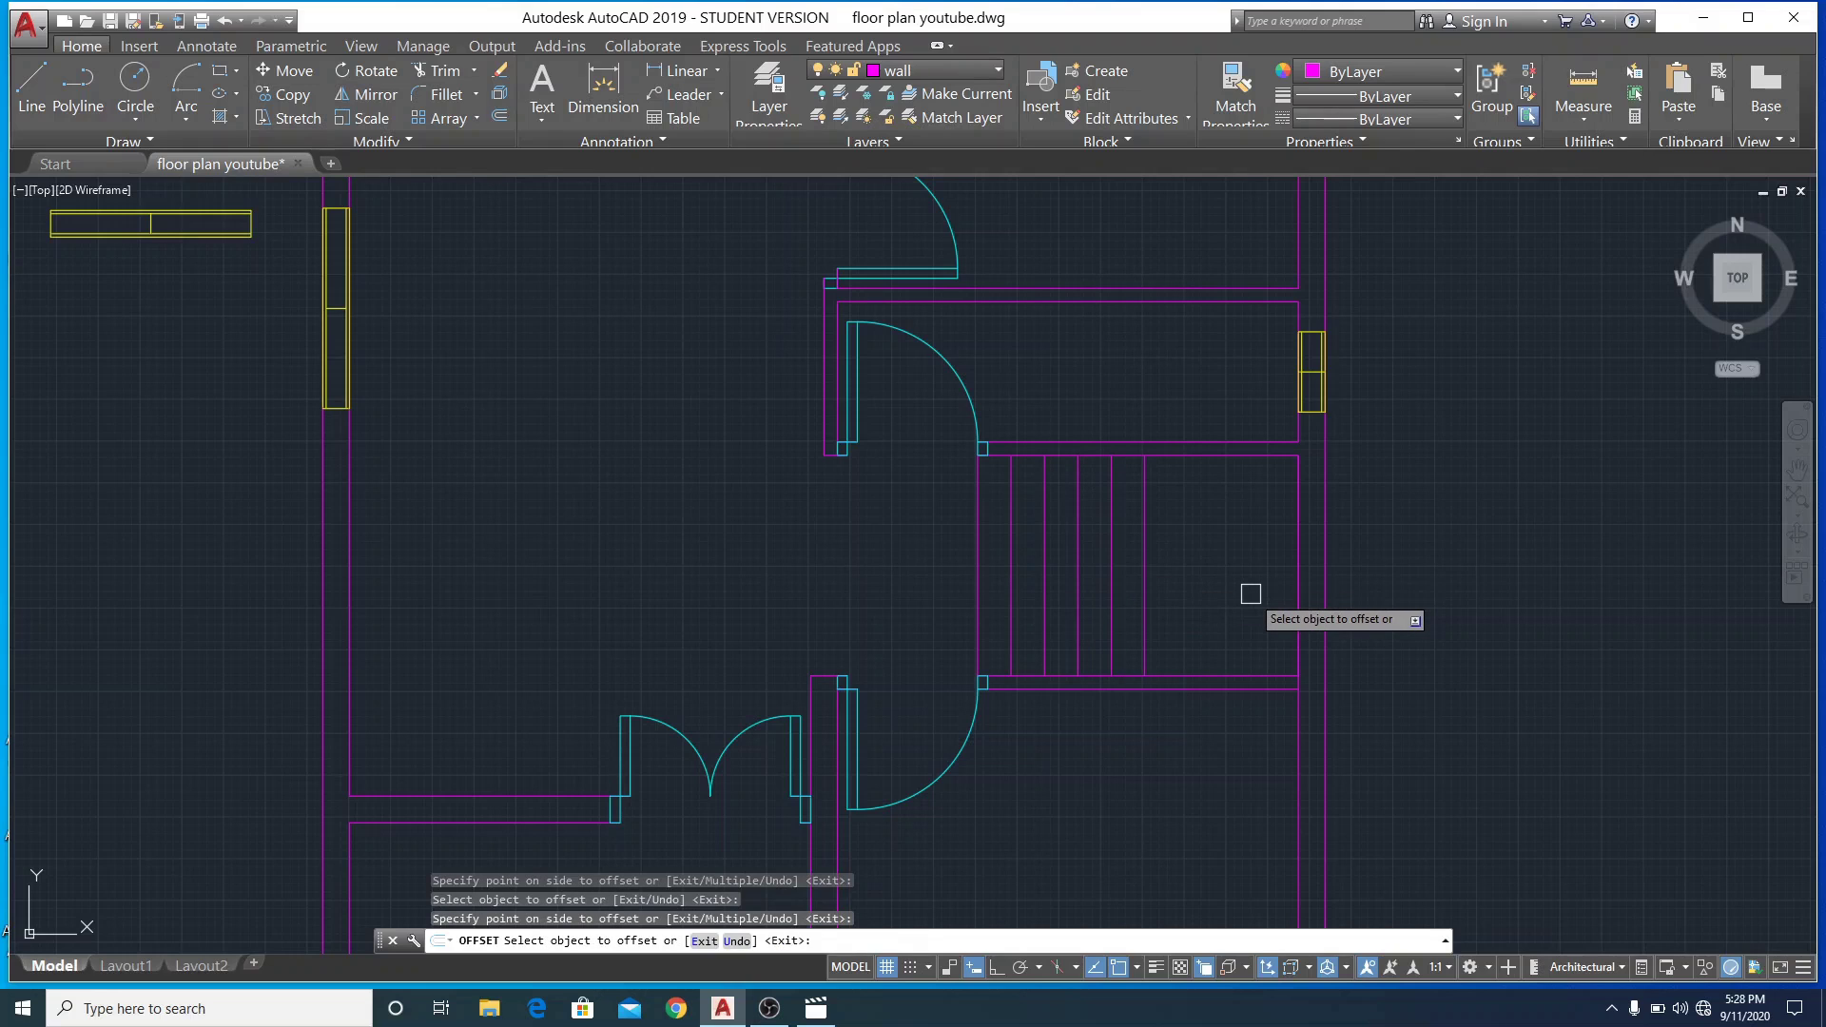
pyautogui.click(1151, 593)
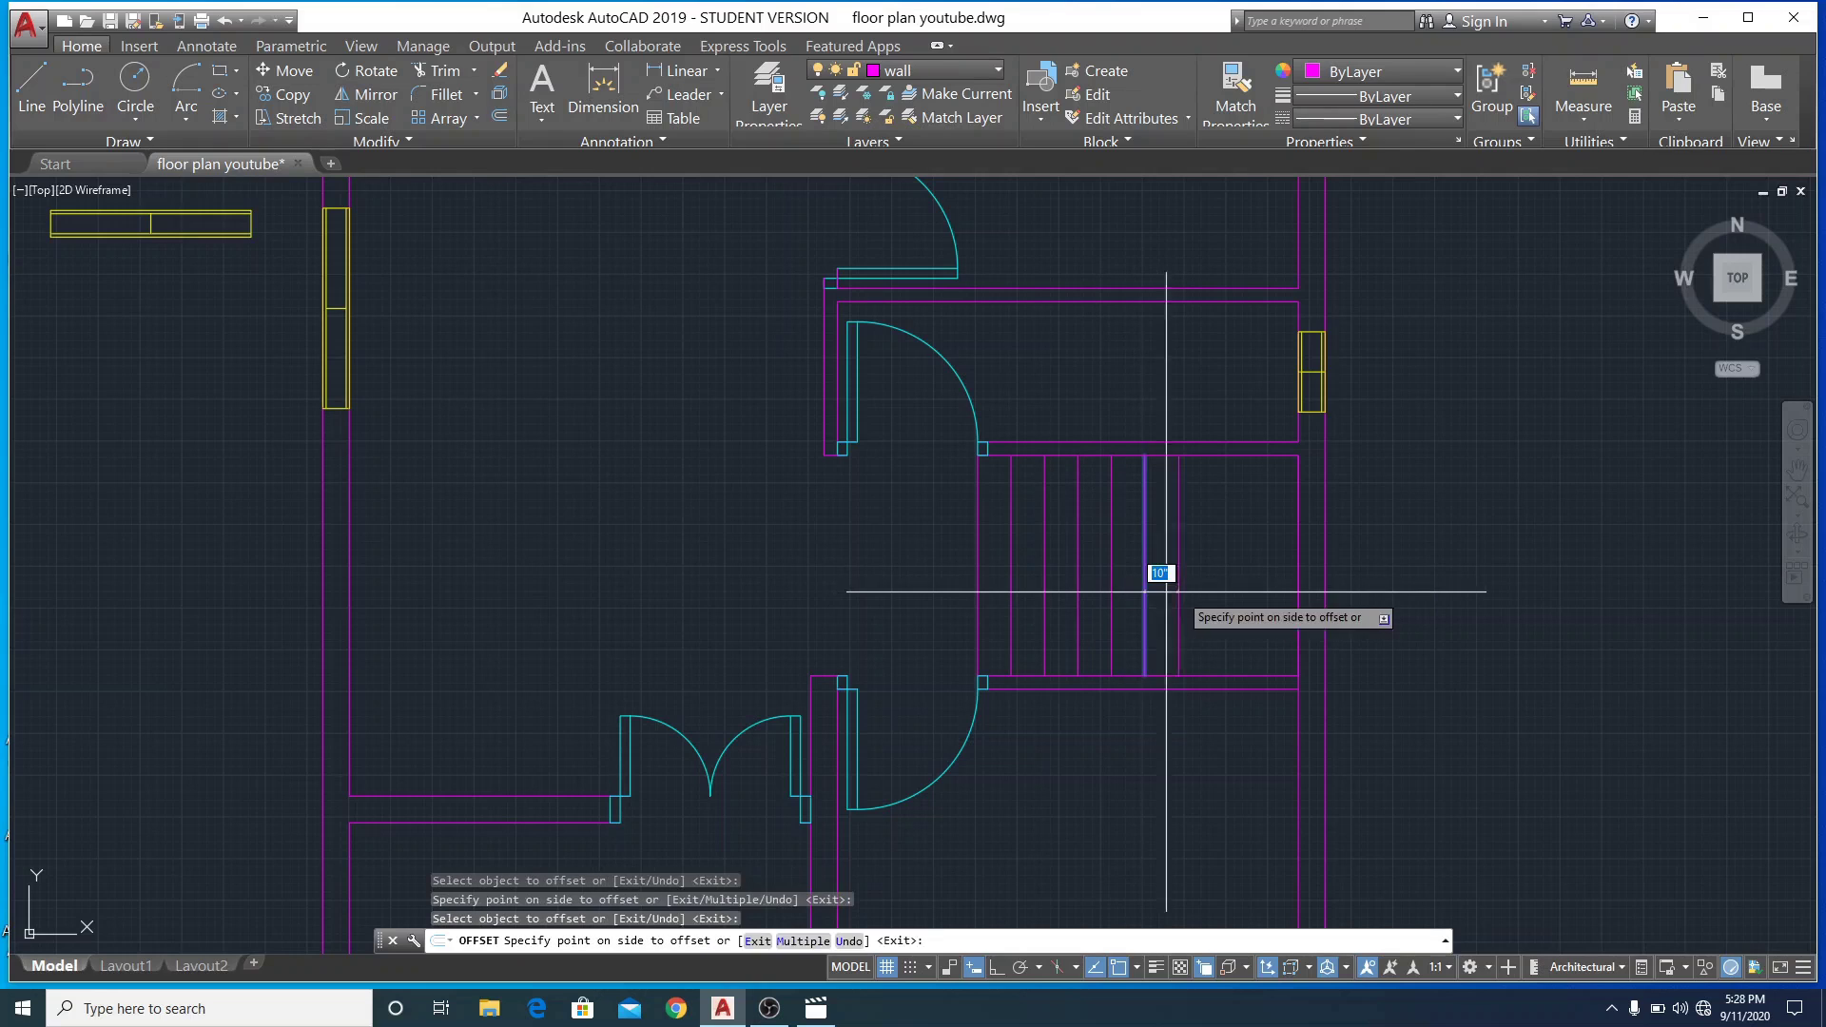
pyautogui.click(1188, 576)
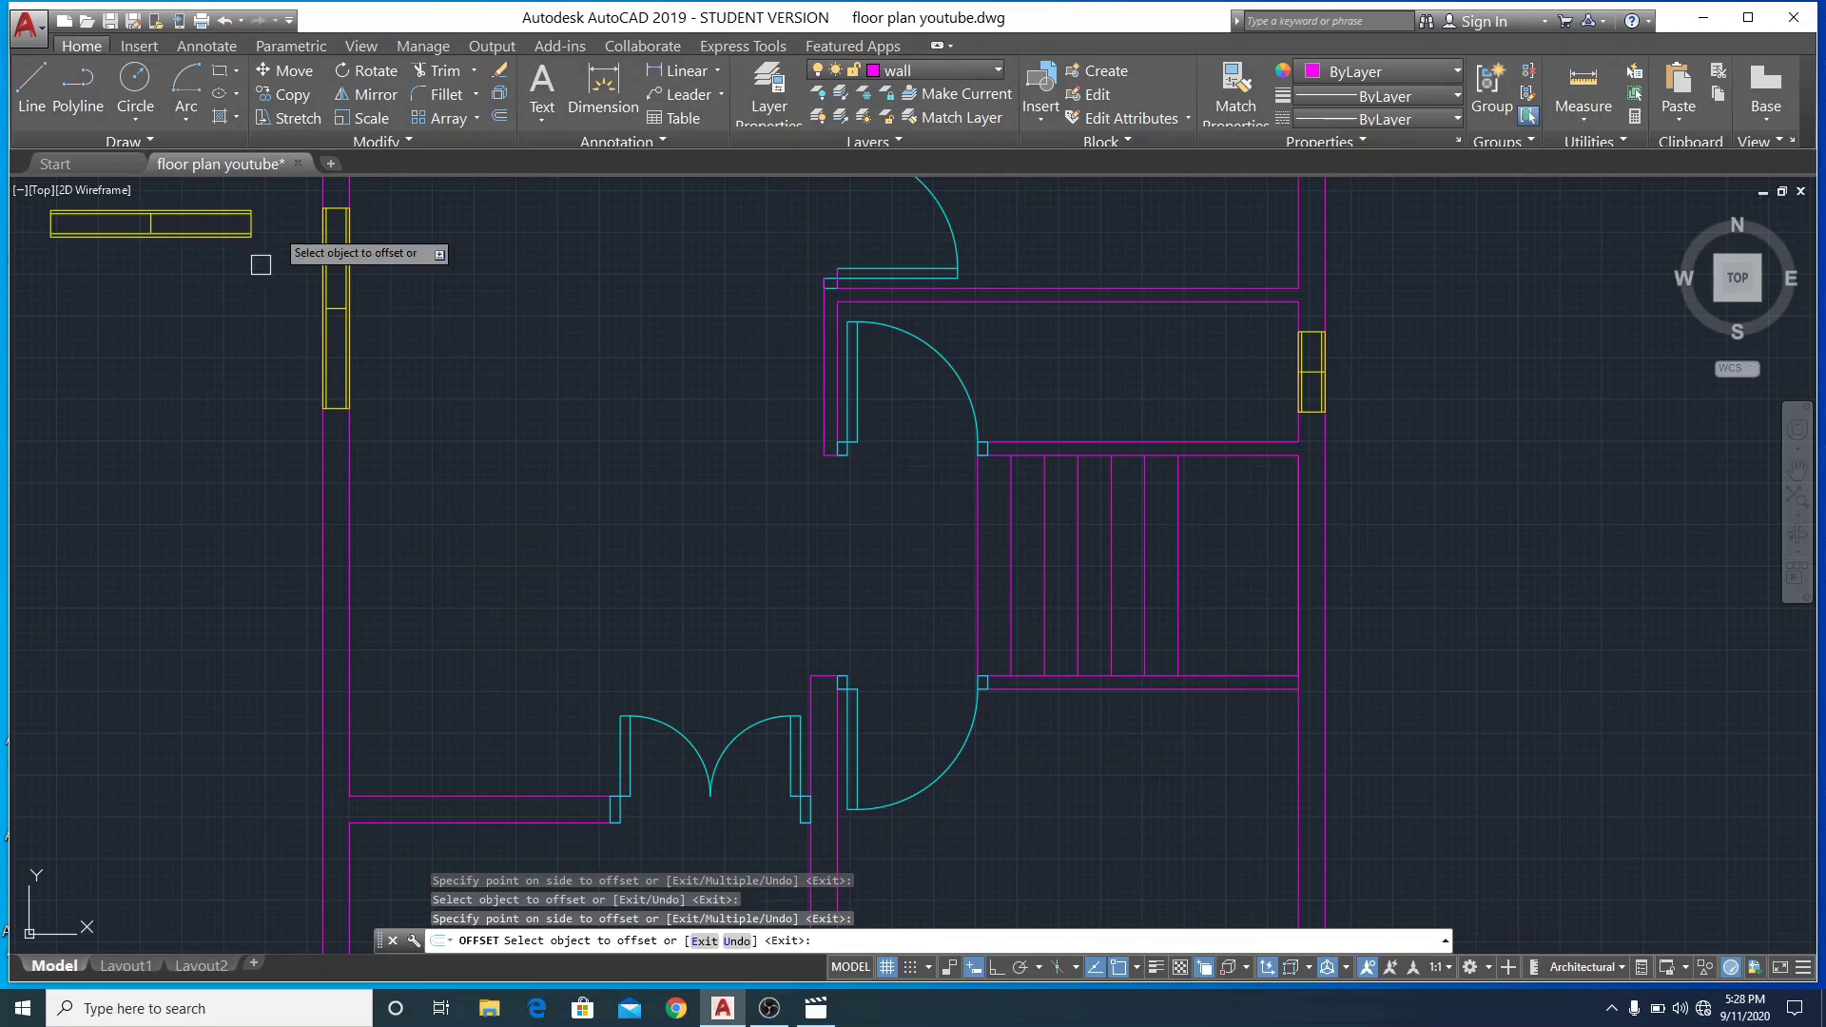
pyautogui.click(31, 90)
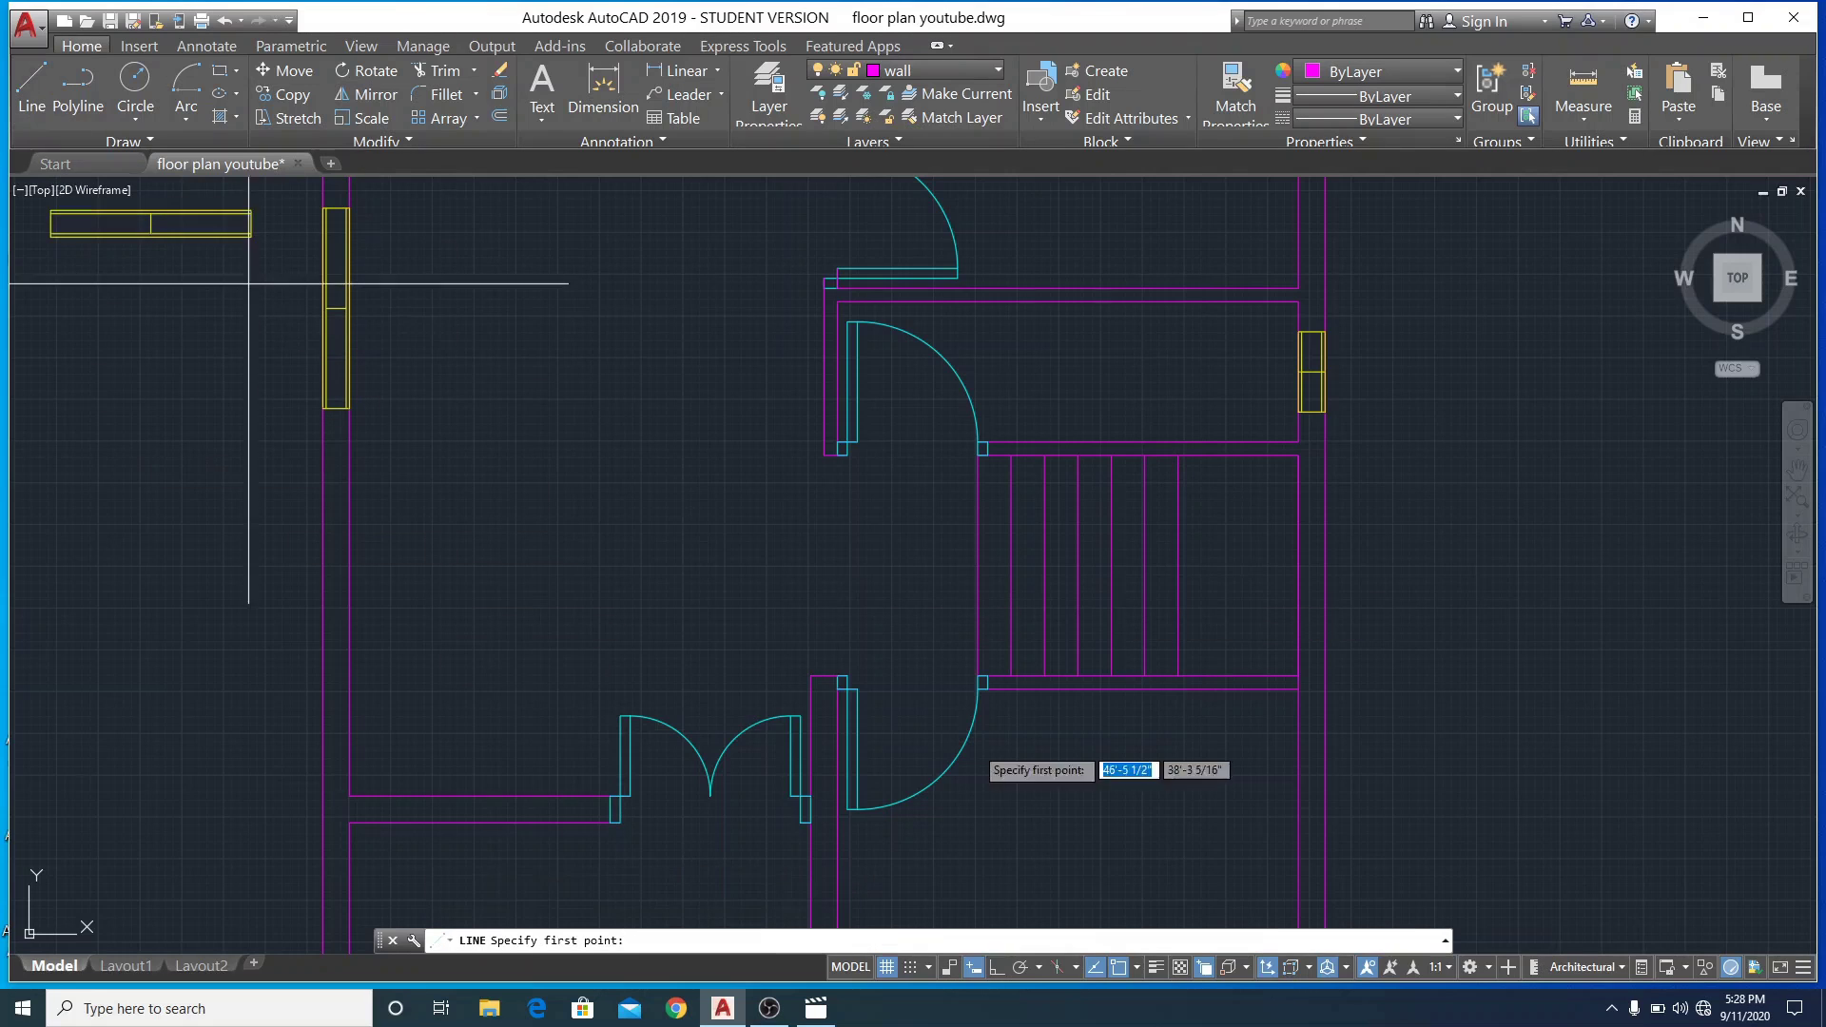
pyautogui.click(1298, 675)
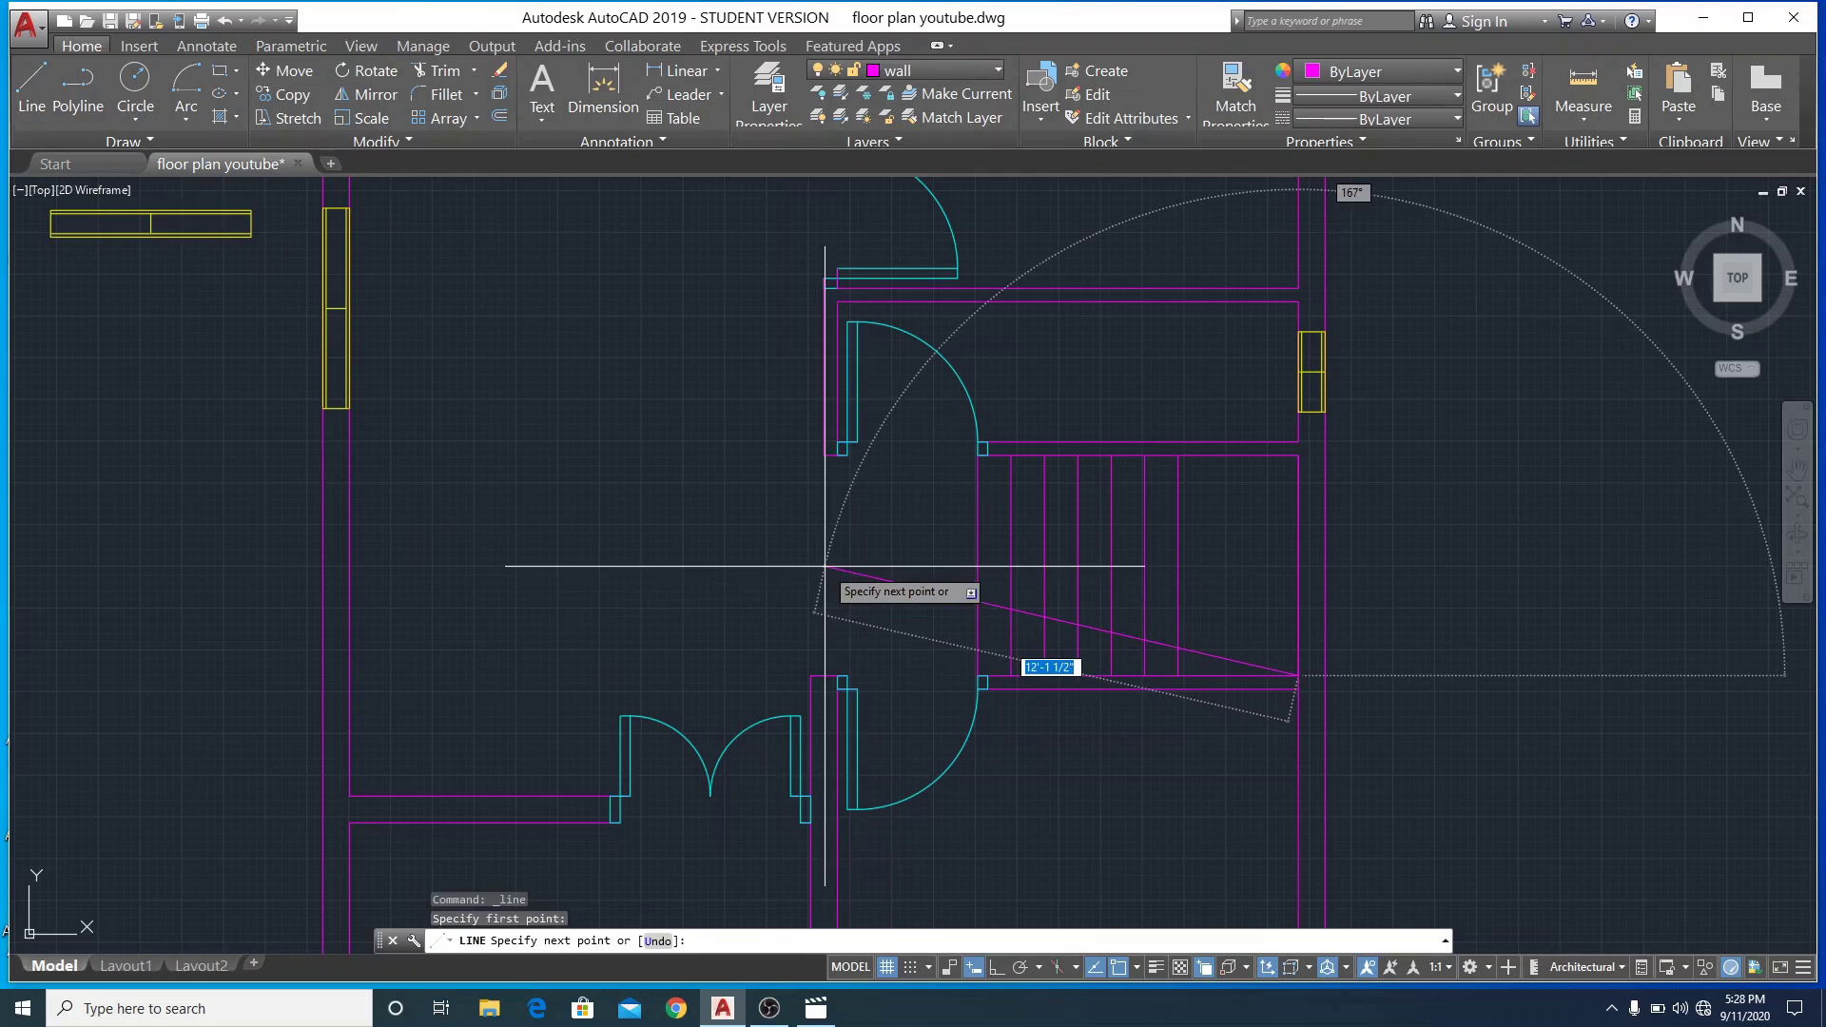
pyautogui.press('Escape')
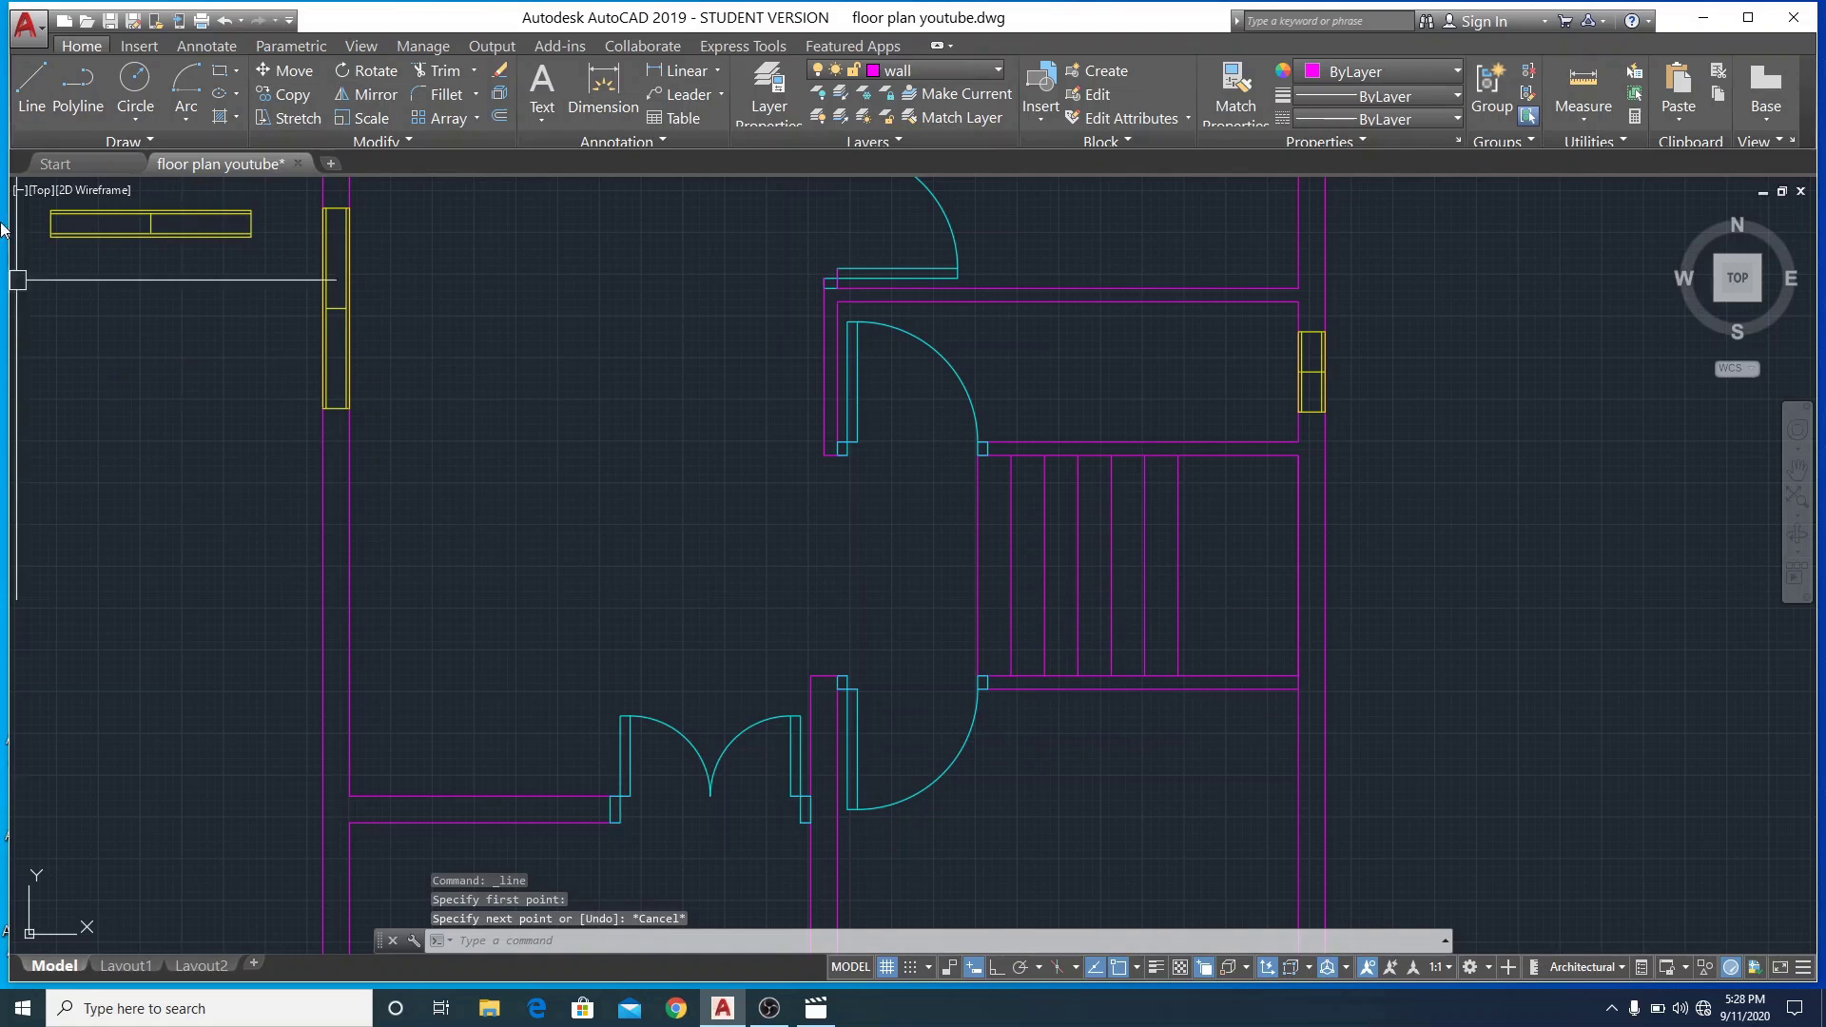
# Erase the staircase start line at the door jambs and draw a horizontal line through the treads' midpoints, from the first tread to the last
pyautogui.click(972, 603)
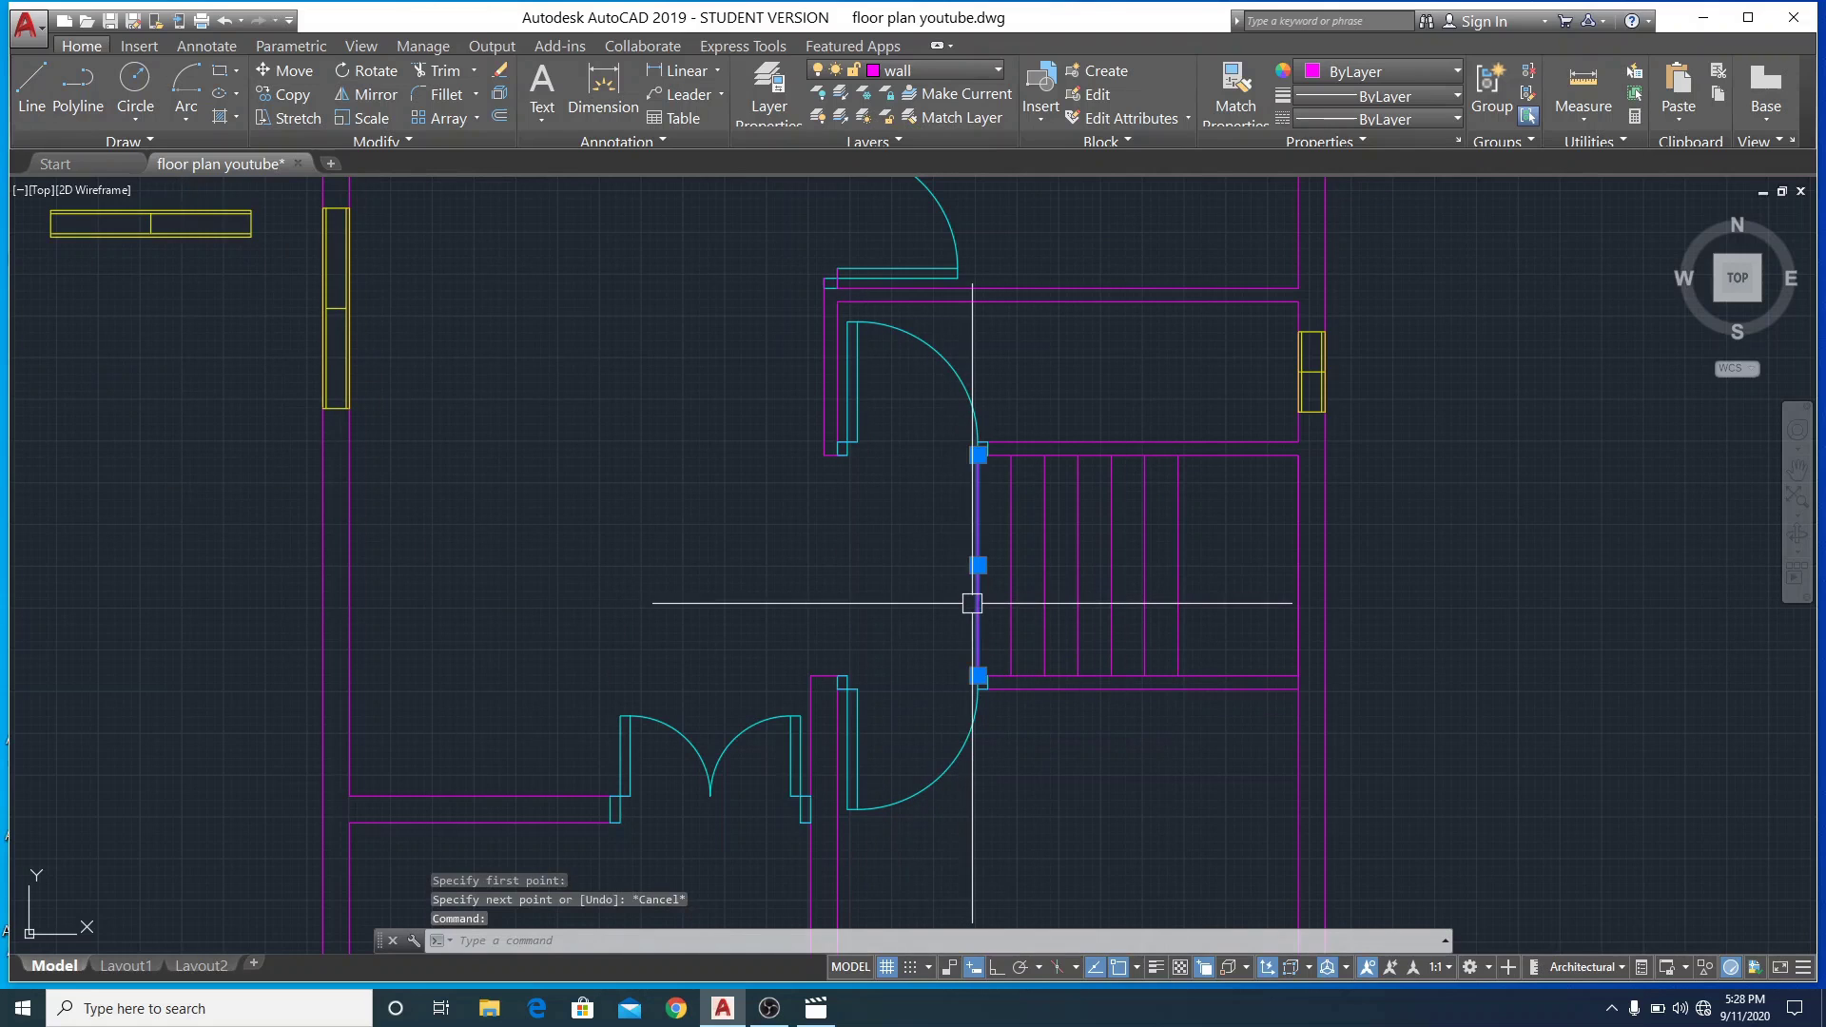
pyautogui.press('Delete')
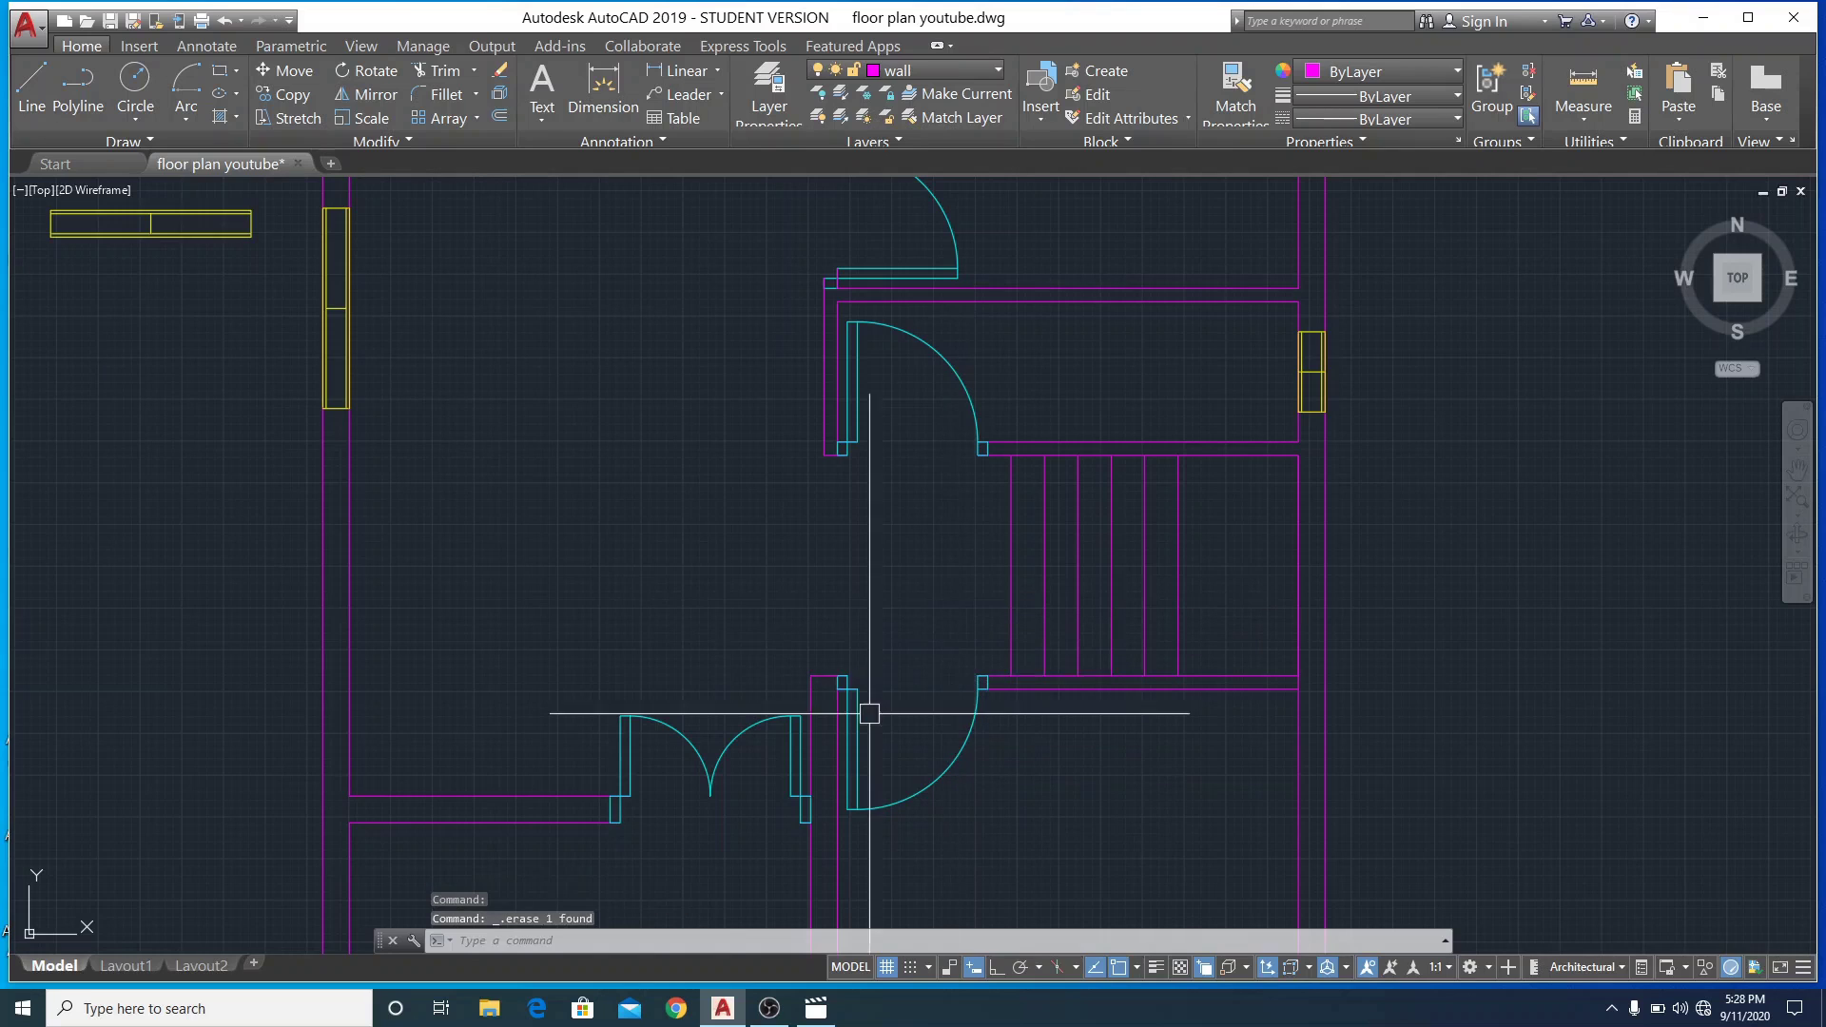
pyautogui.press('l')
pyautogui.press('Return')
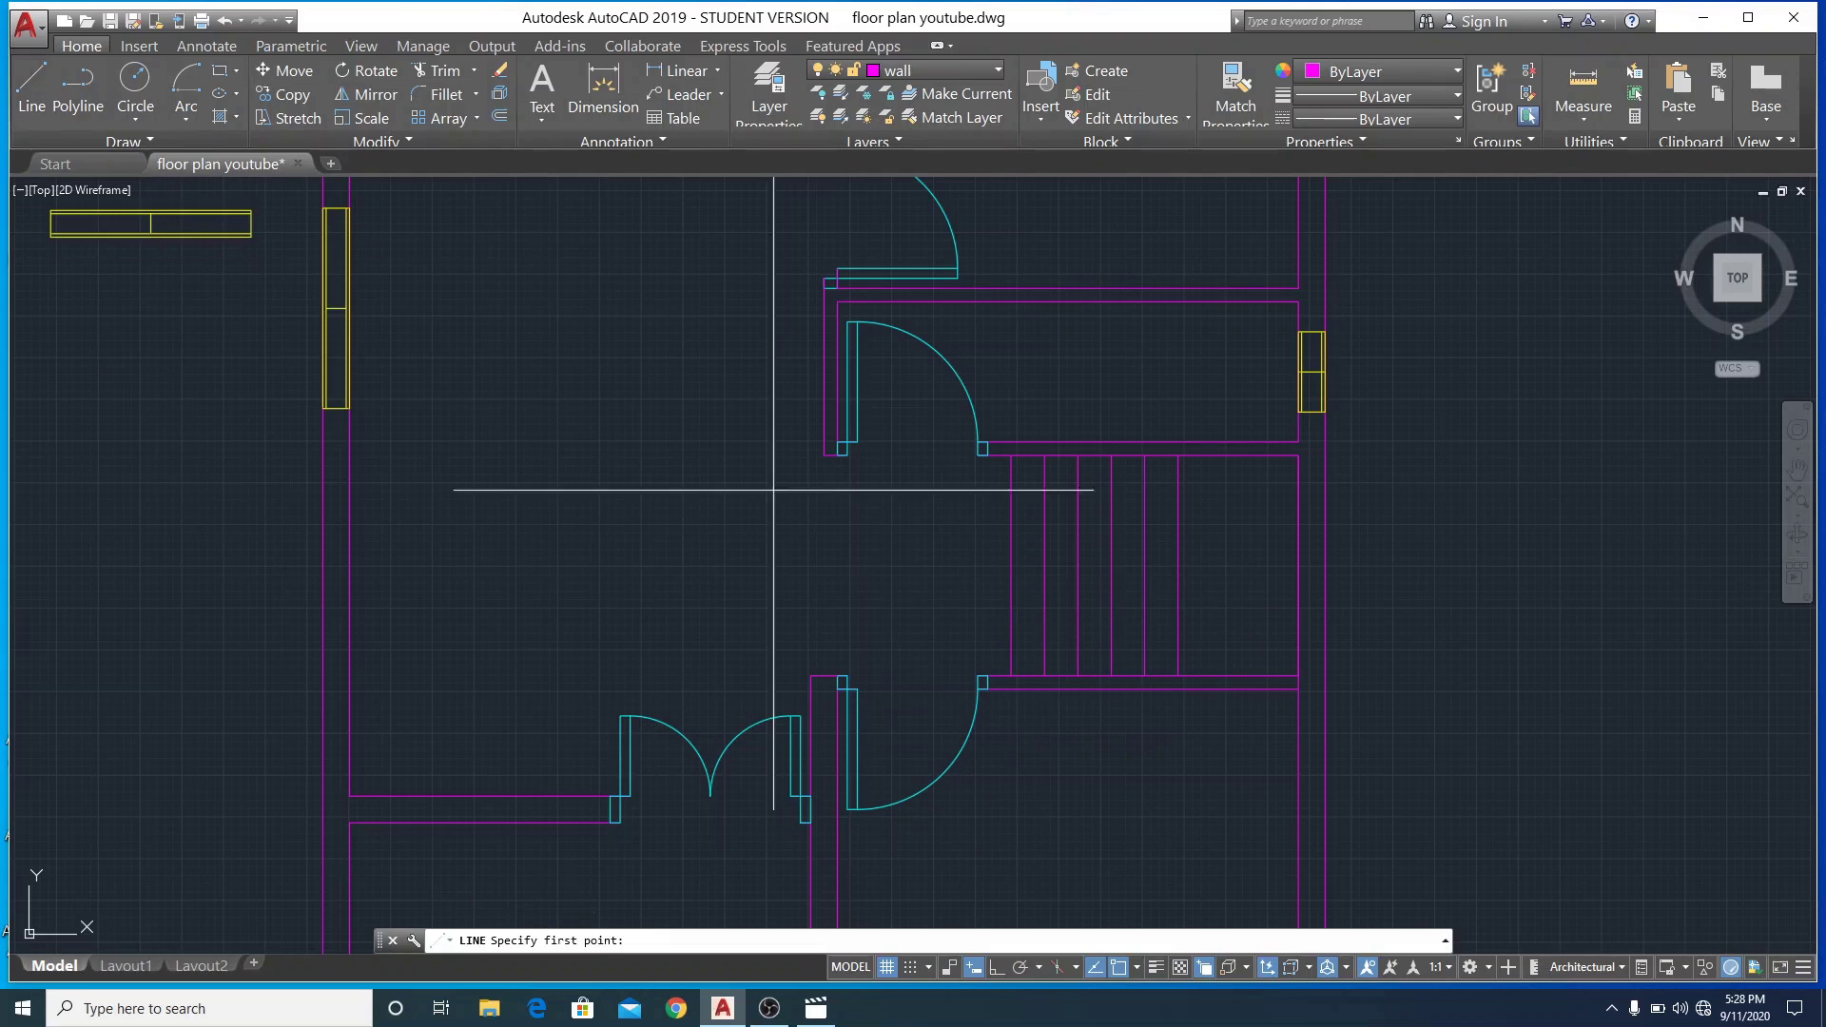
pyautogui.click(1010, 564)
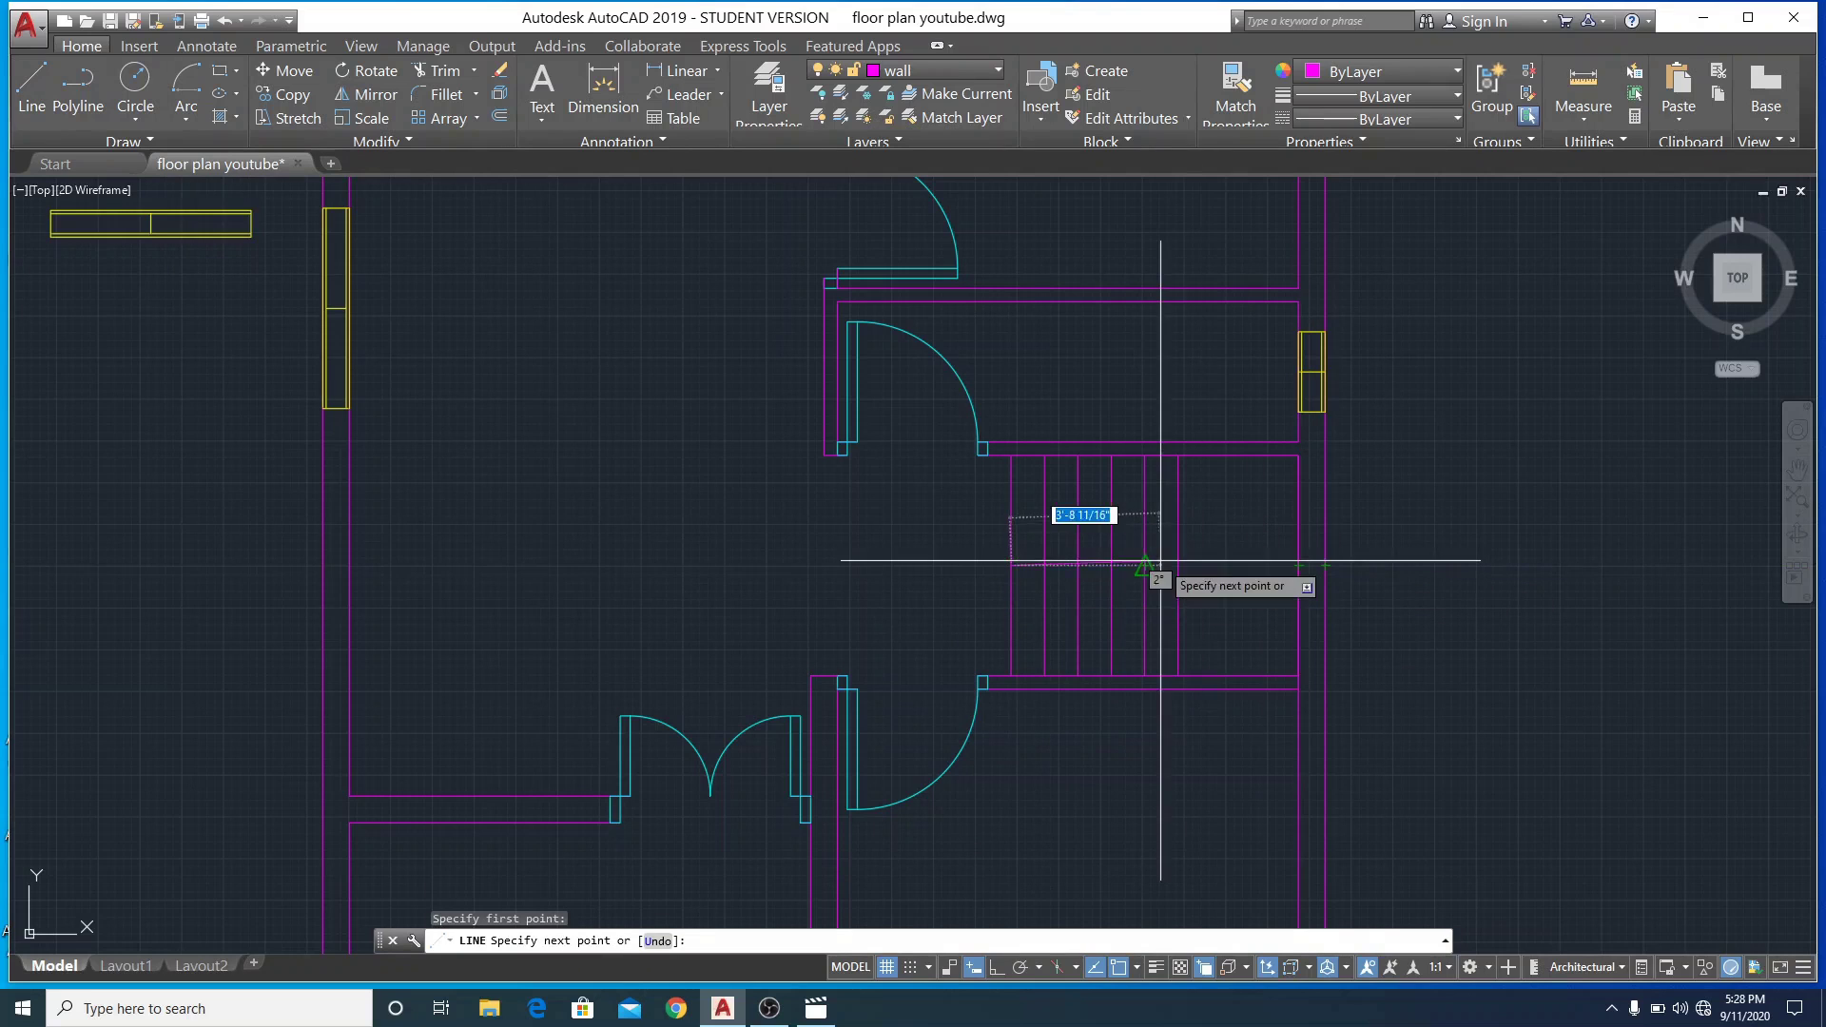
pyautogui.rightClick(1246, 541)
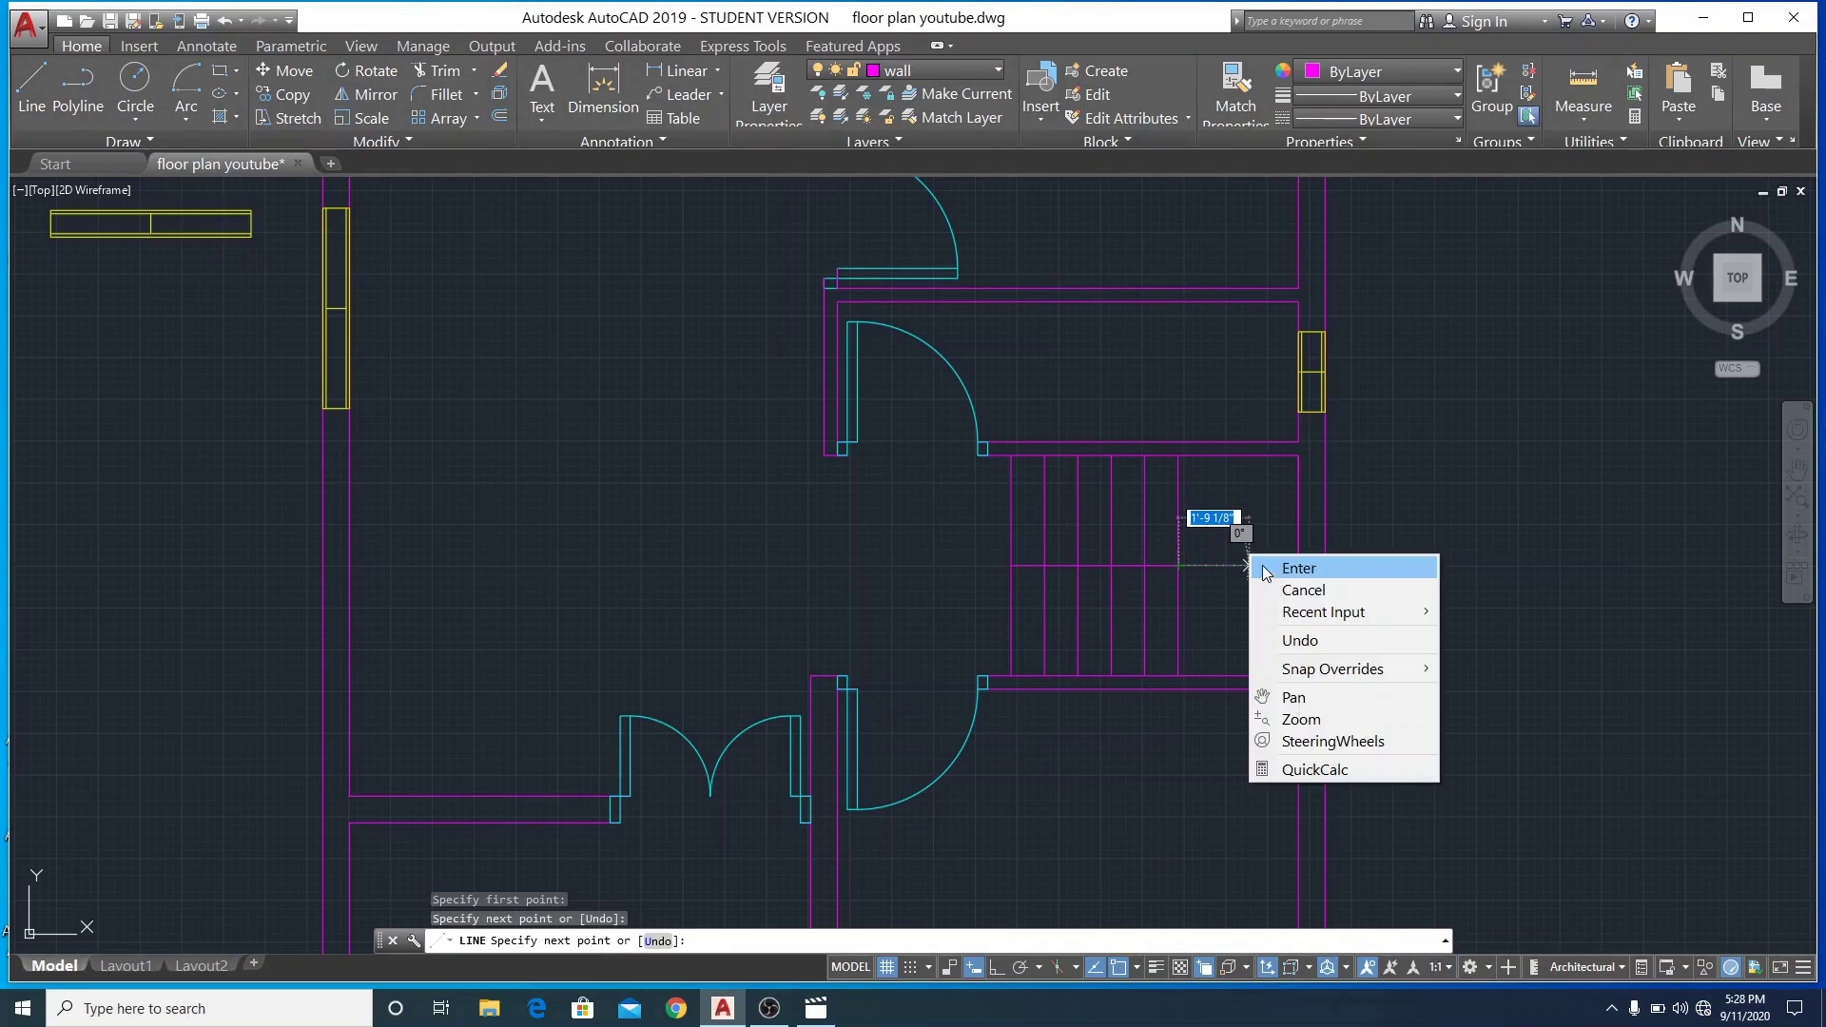
pyautogui.click(1302, 589)
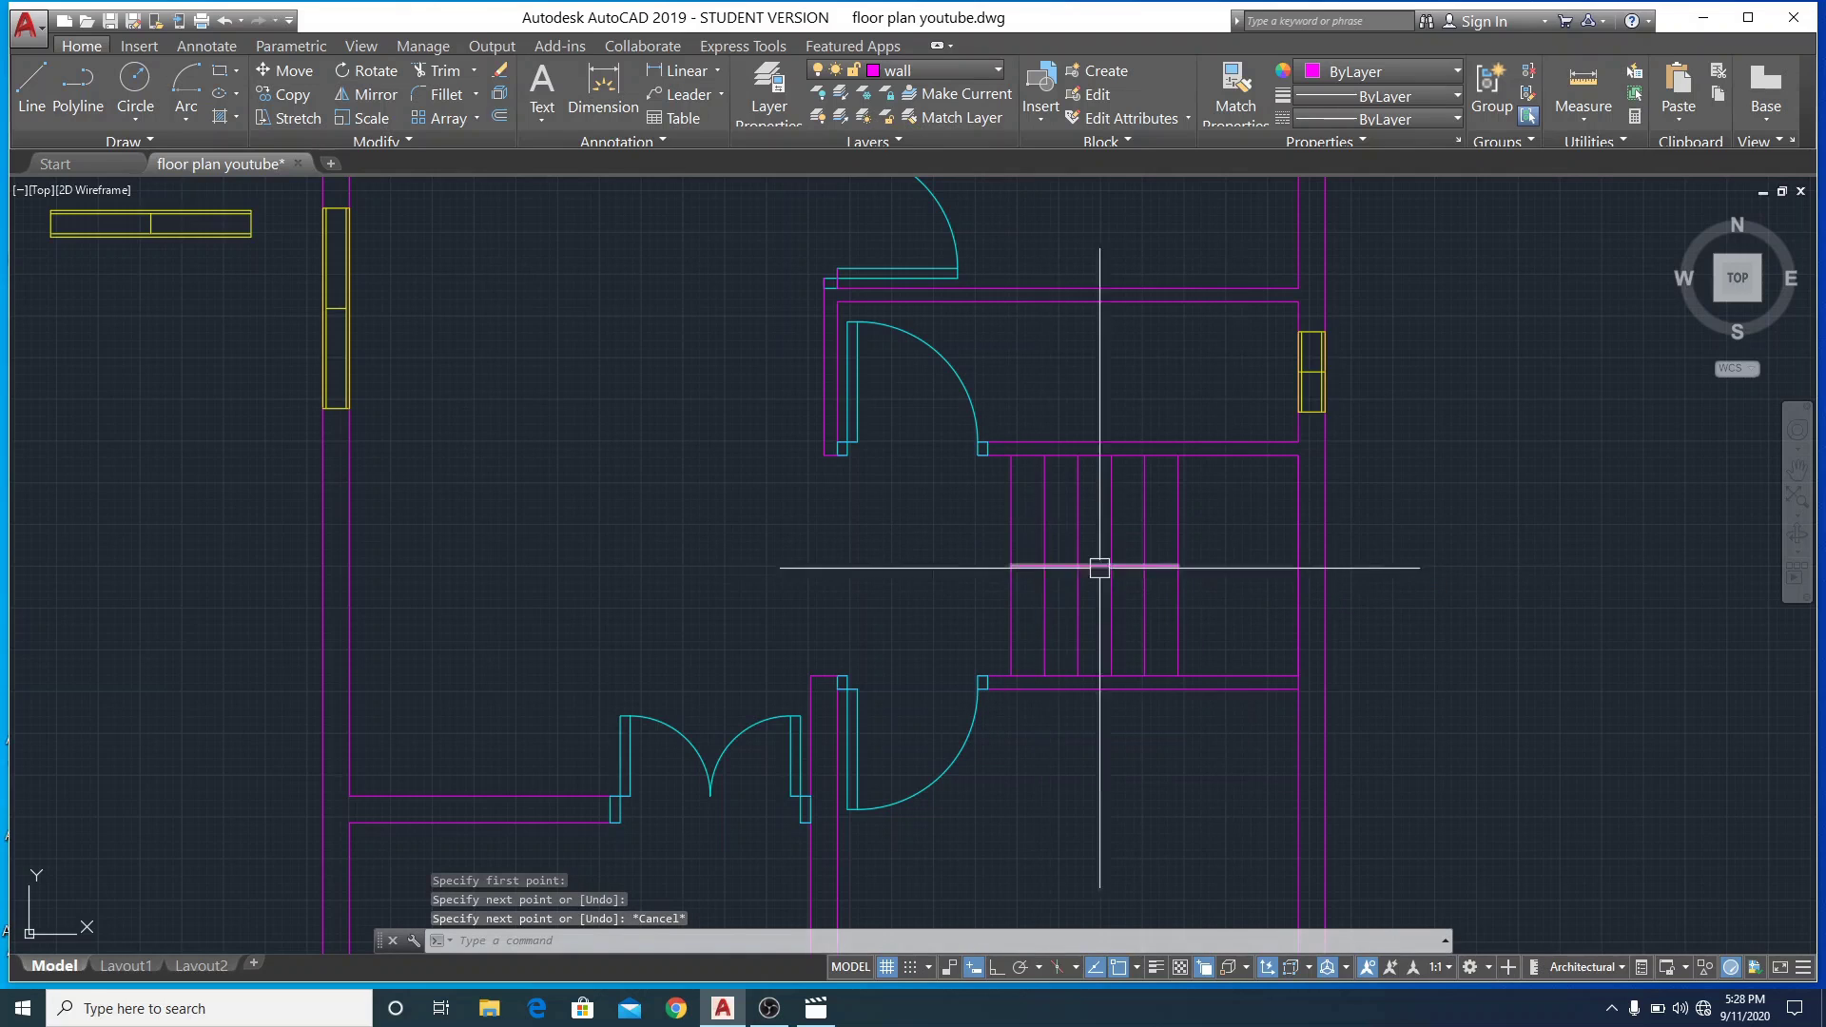
pyautogui.scroll(-2, 1296, 547)
pyautogui.scroll(-2, 1119, 595)
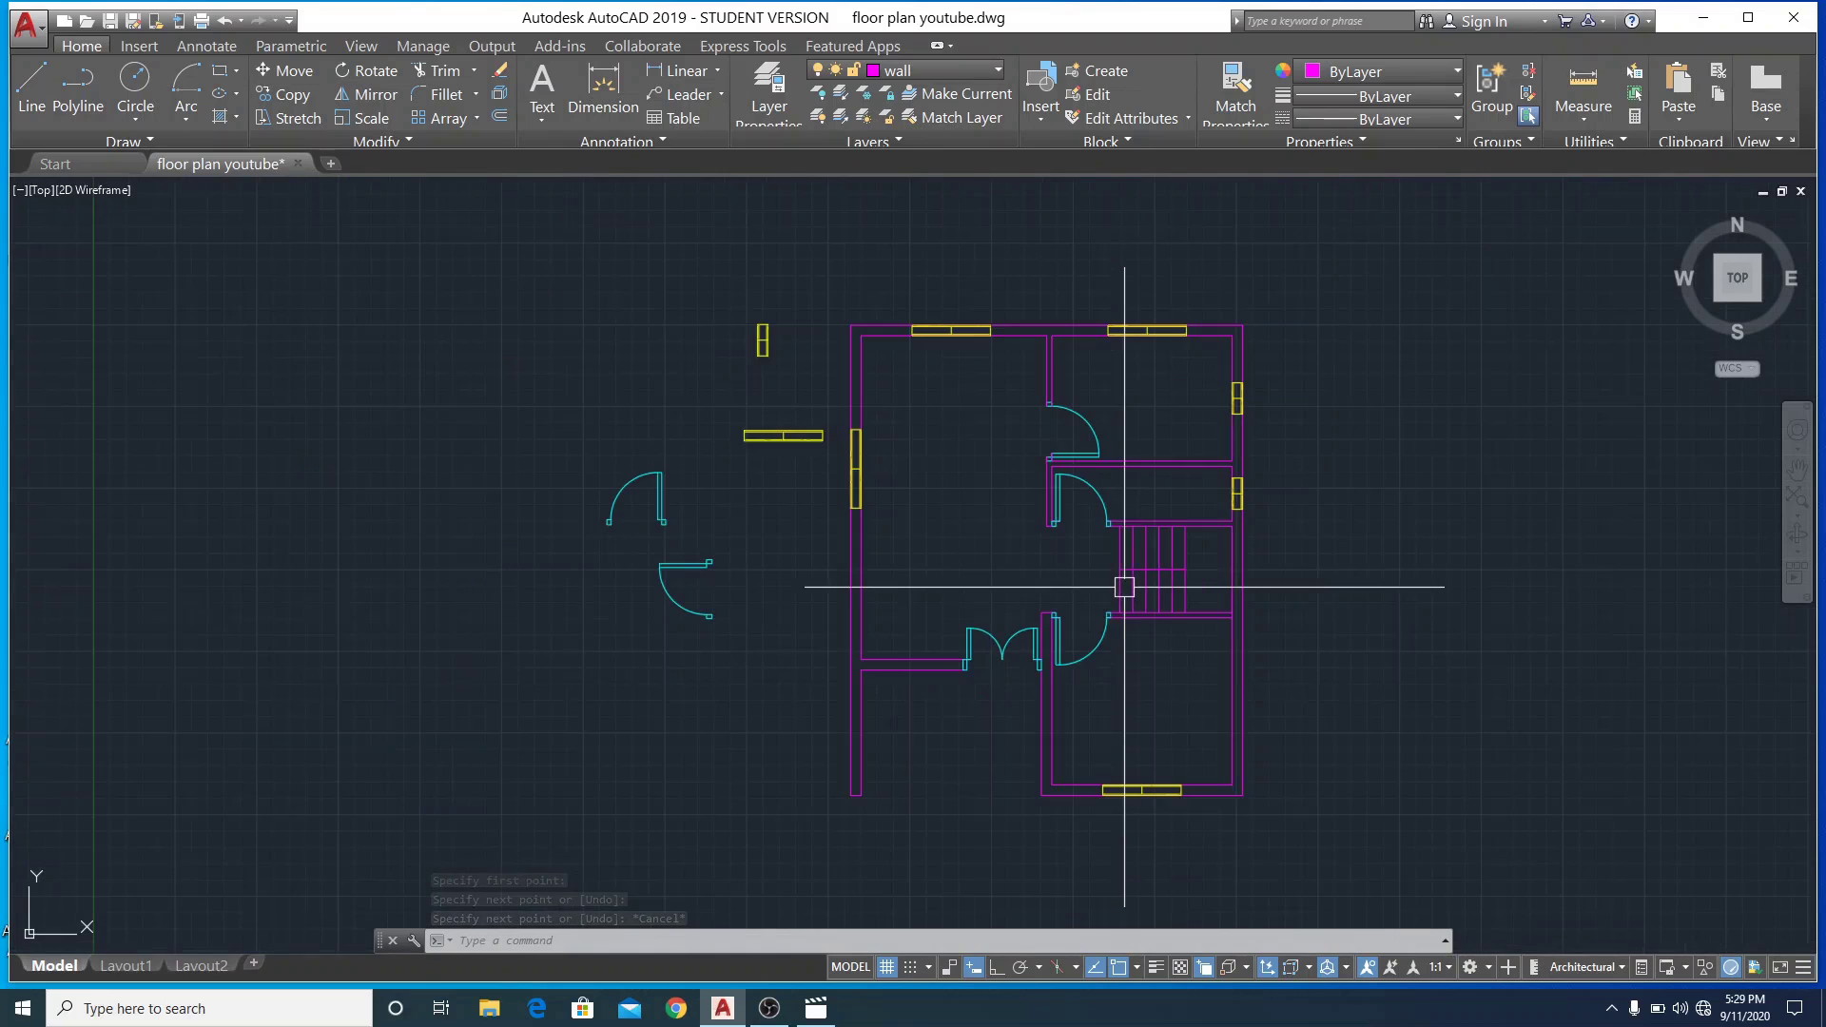
# Make staircase the current layer
pyautogui.scroll(4, 1132, 579)
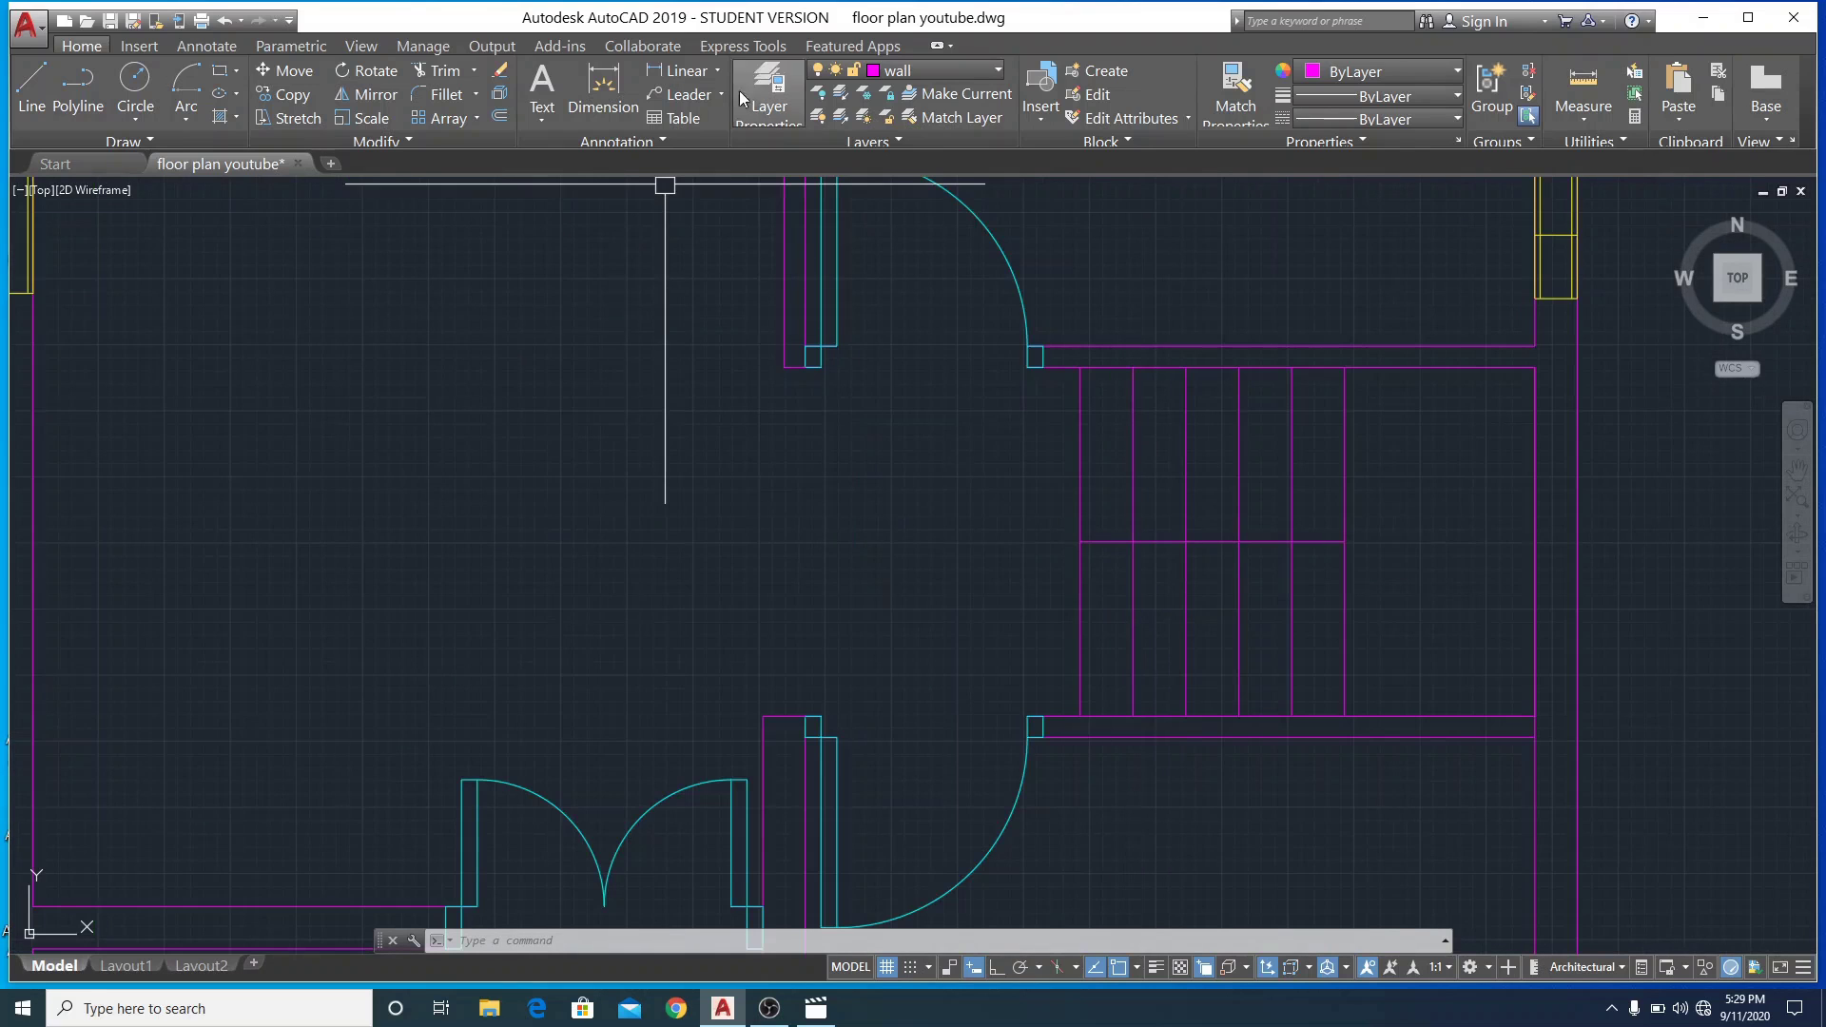
pyautogui.click(998, 68)
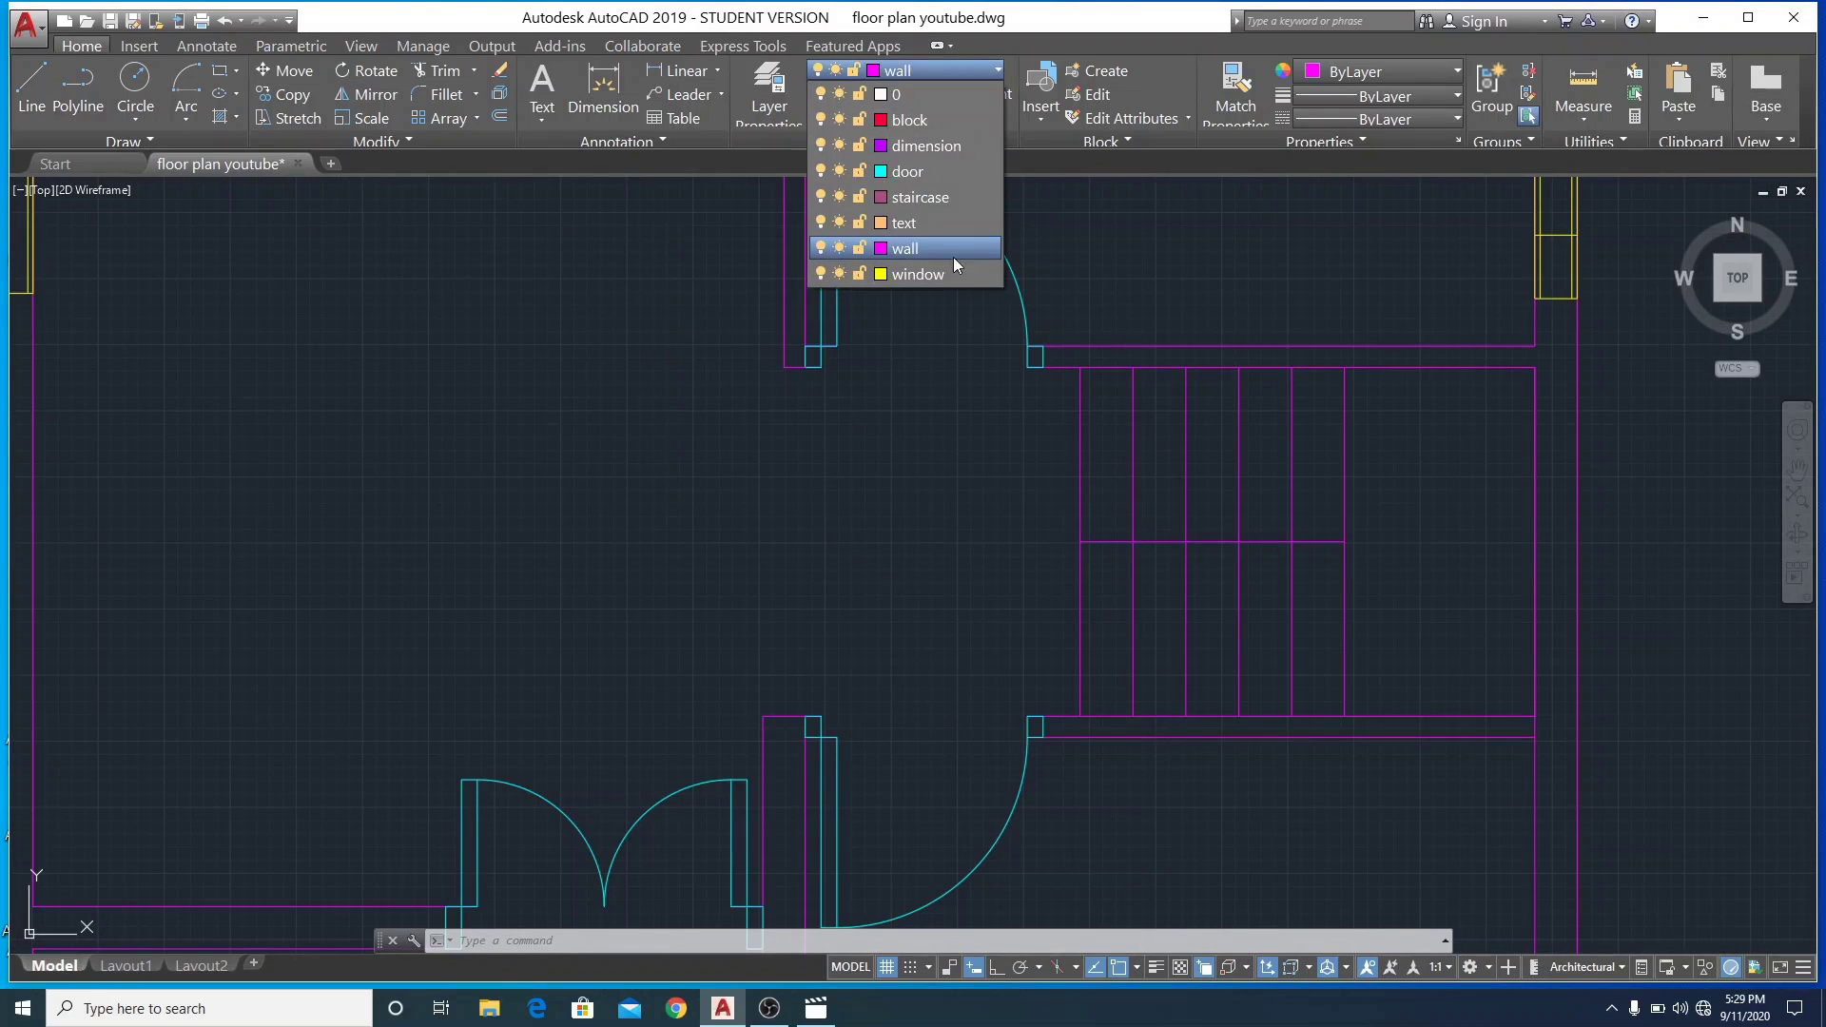
pyautogui.click(938, 197)
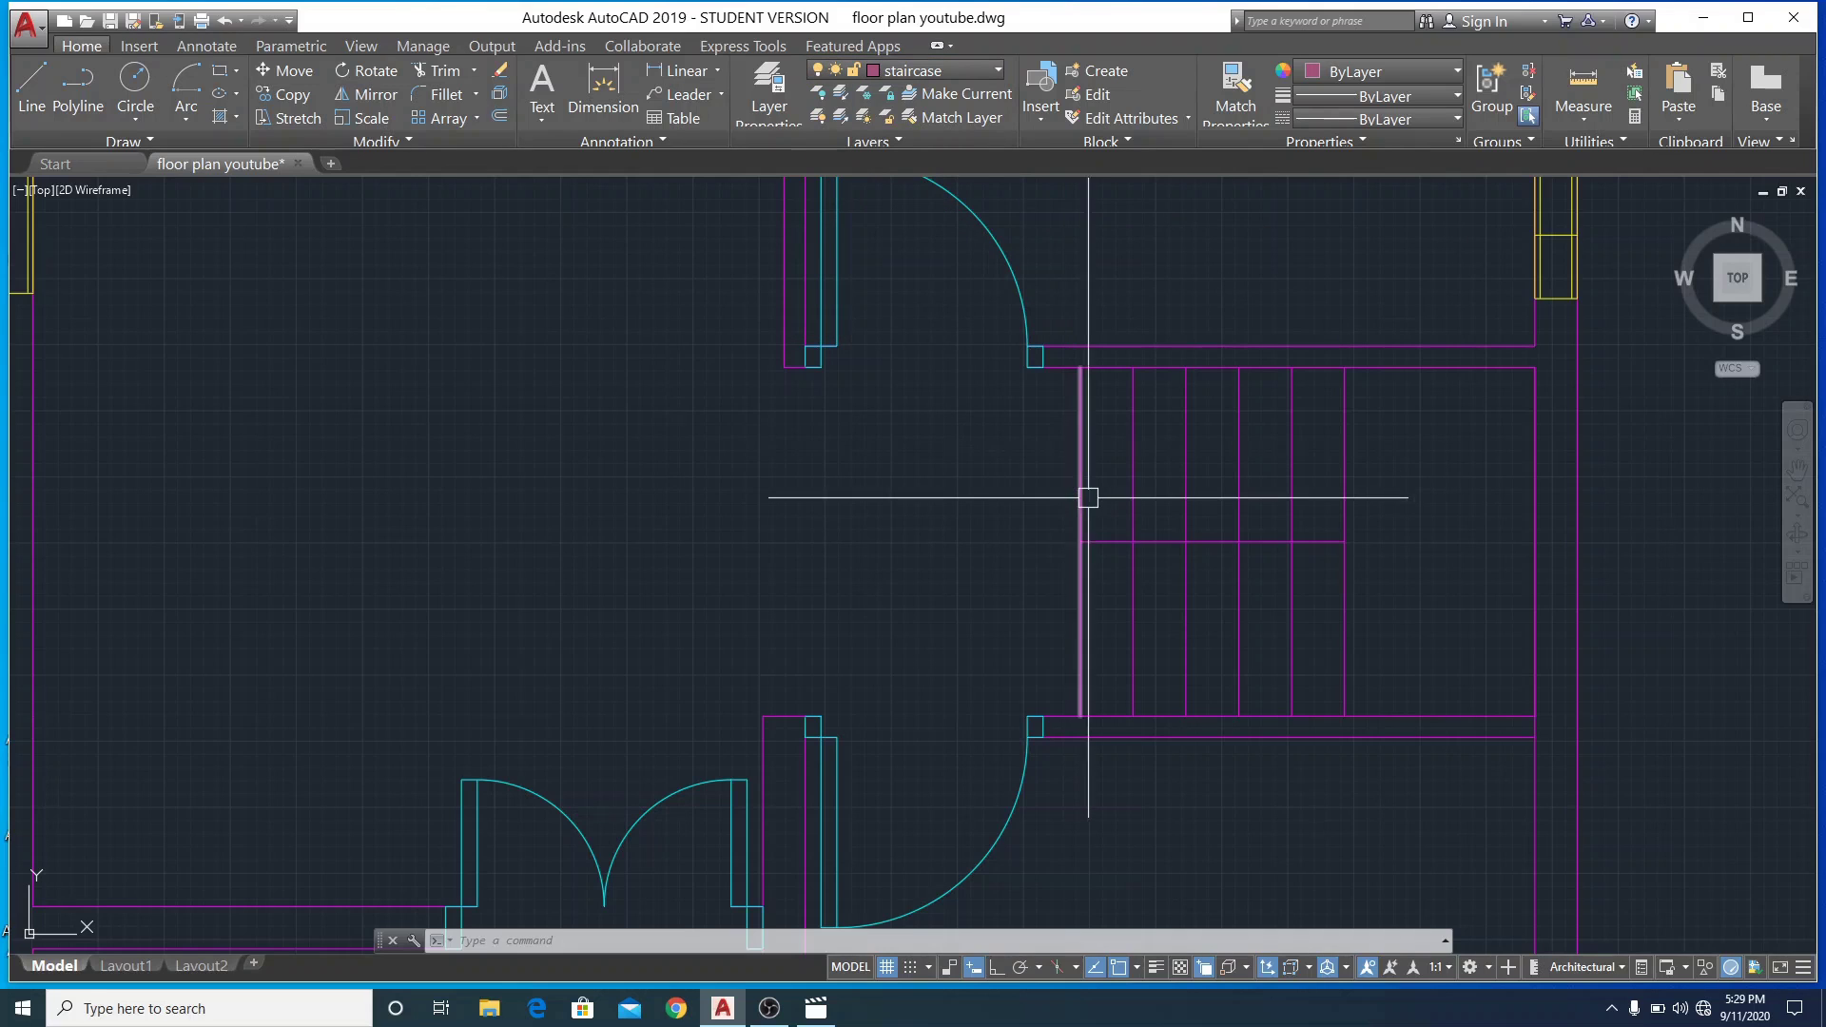
# Select the horizontal dividing line and all six stair tread lines and move them to the staircase layer
pyautogui.click(982, 425)
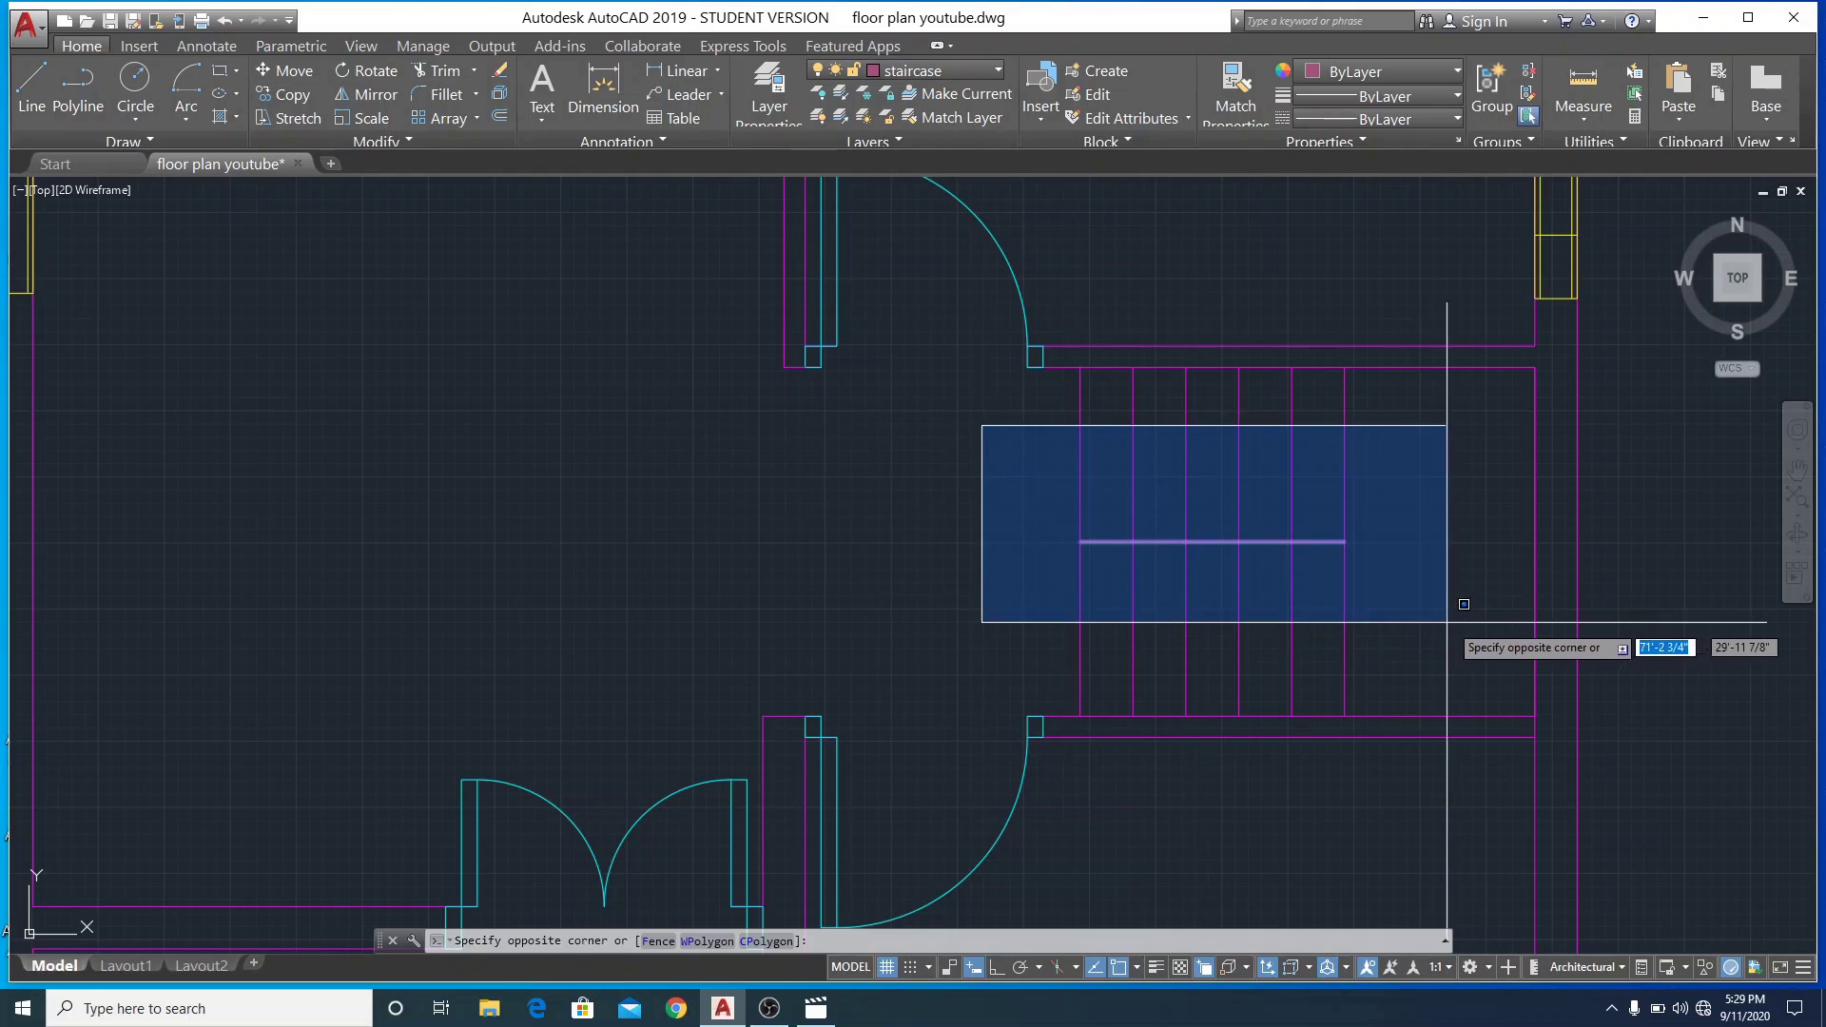
pyautogui.click(1479, 622)
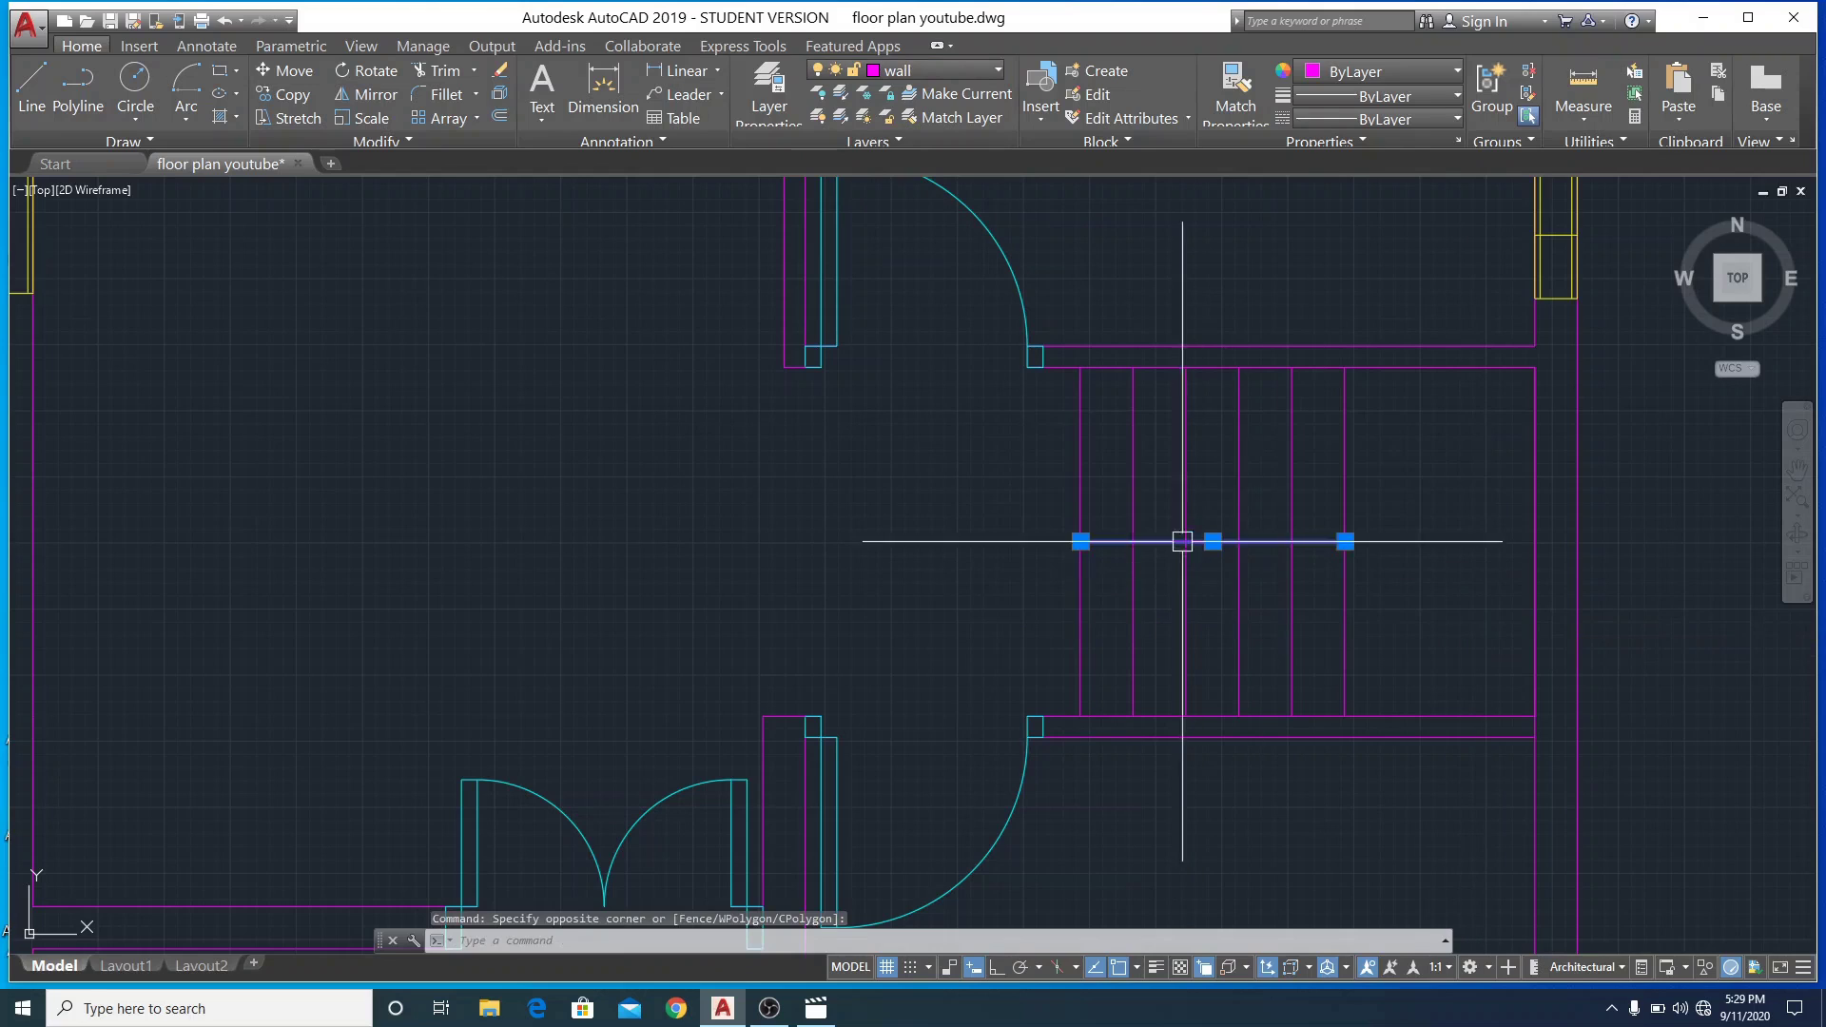
pyautogui.click(1086, 457)
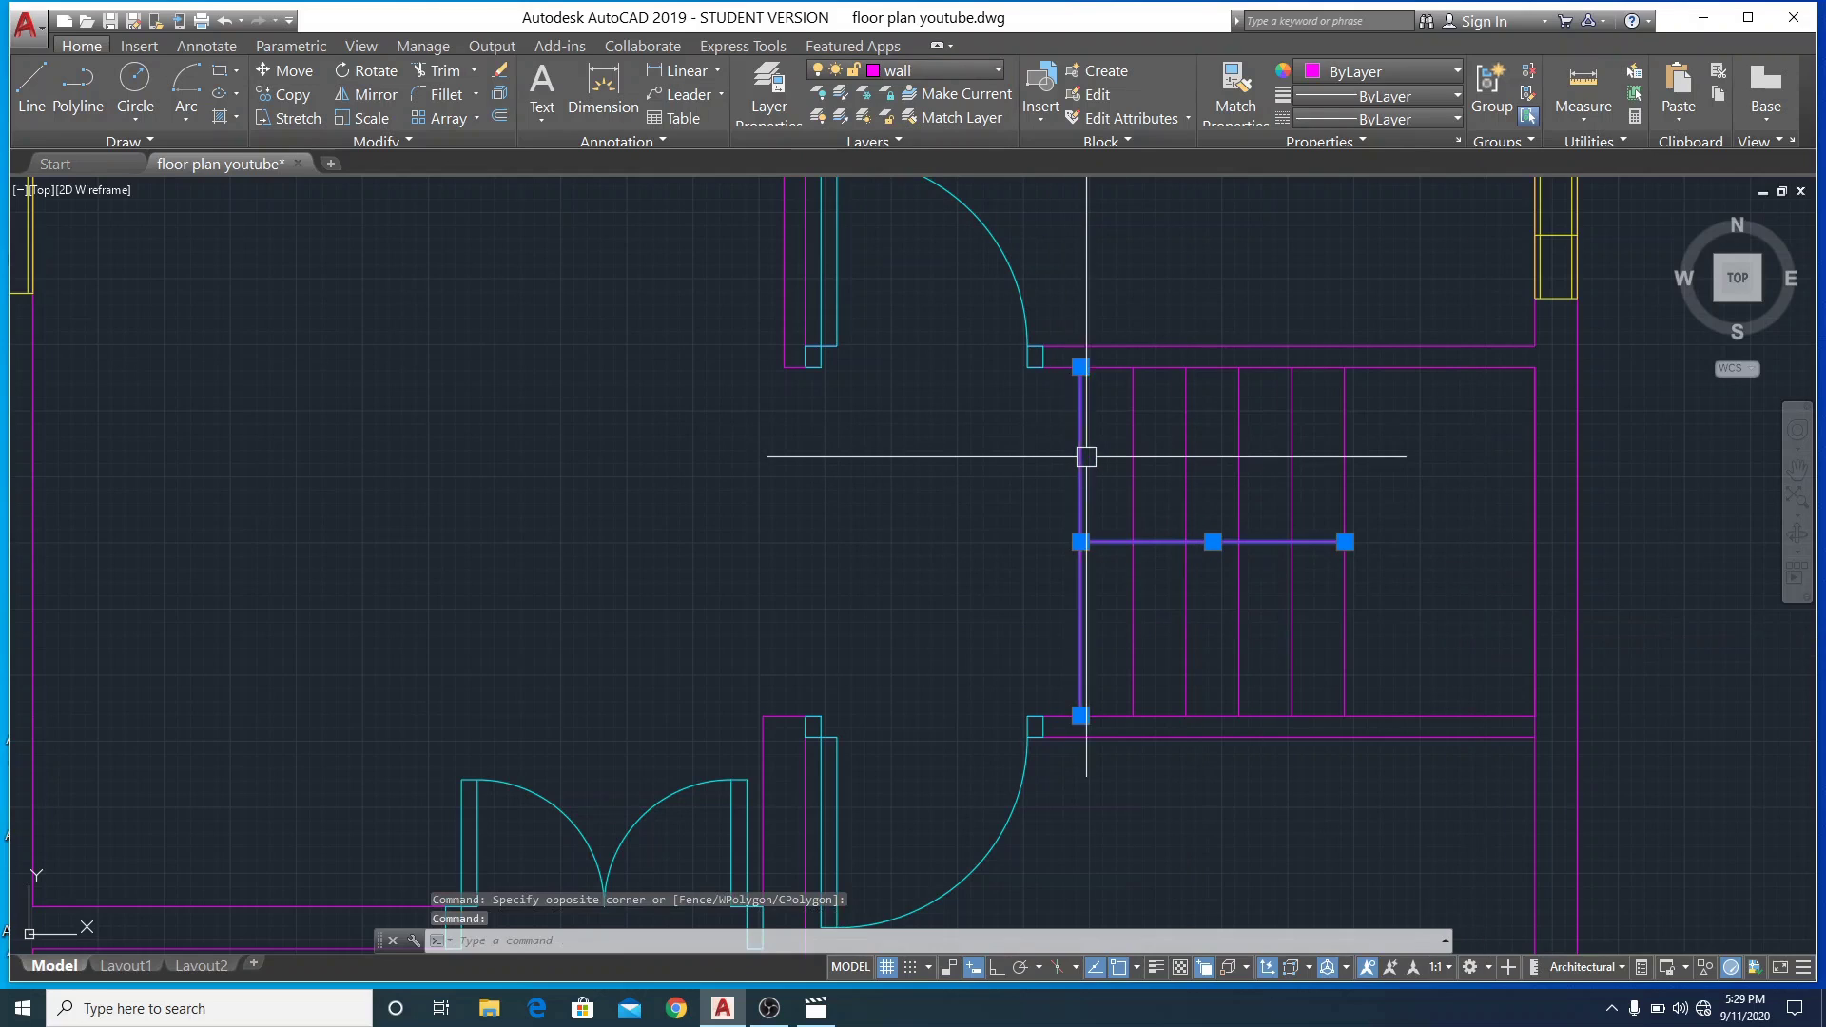
pyautogui.click(1134, 462)
pyautogui.click(1189, 471)
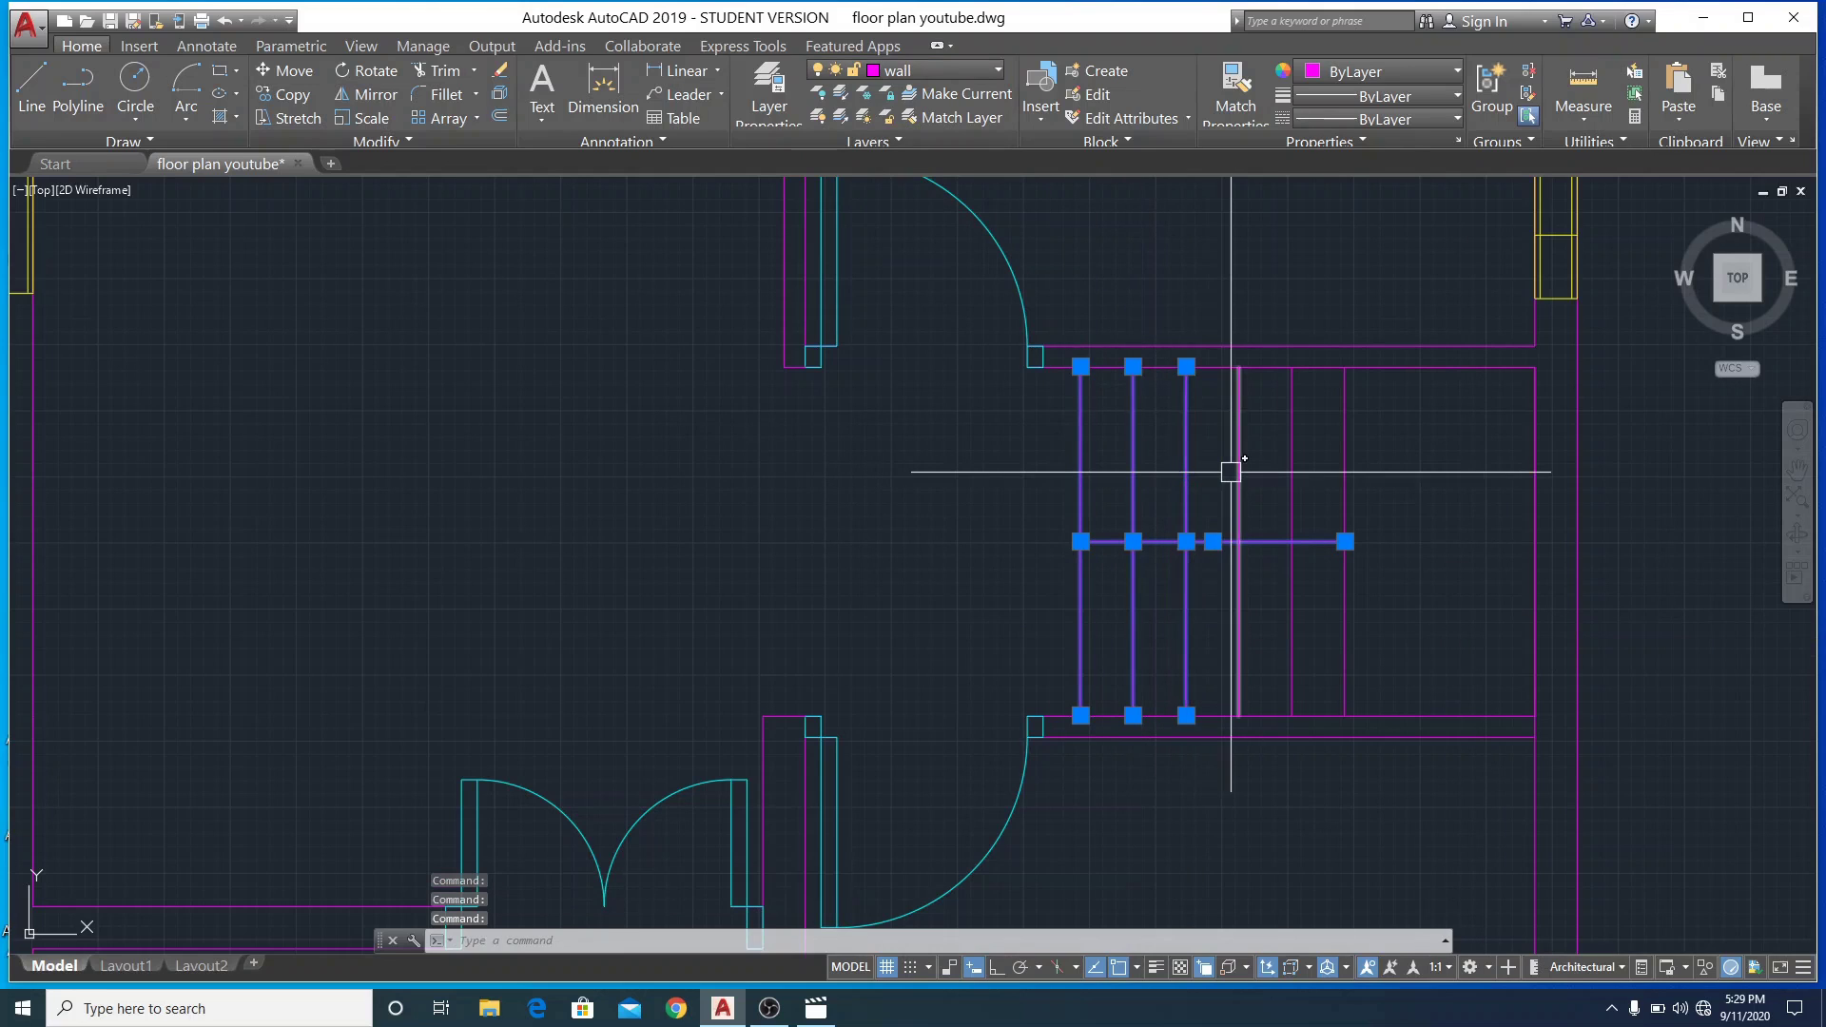
pyautogui.click(1290, 476)
pyautogui.click(1345, 475)
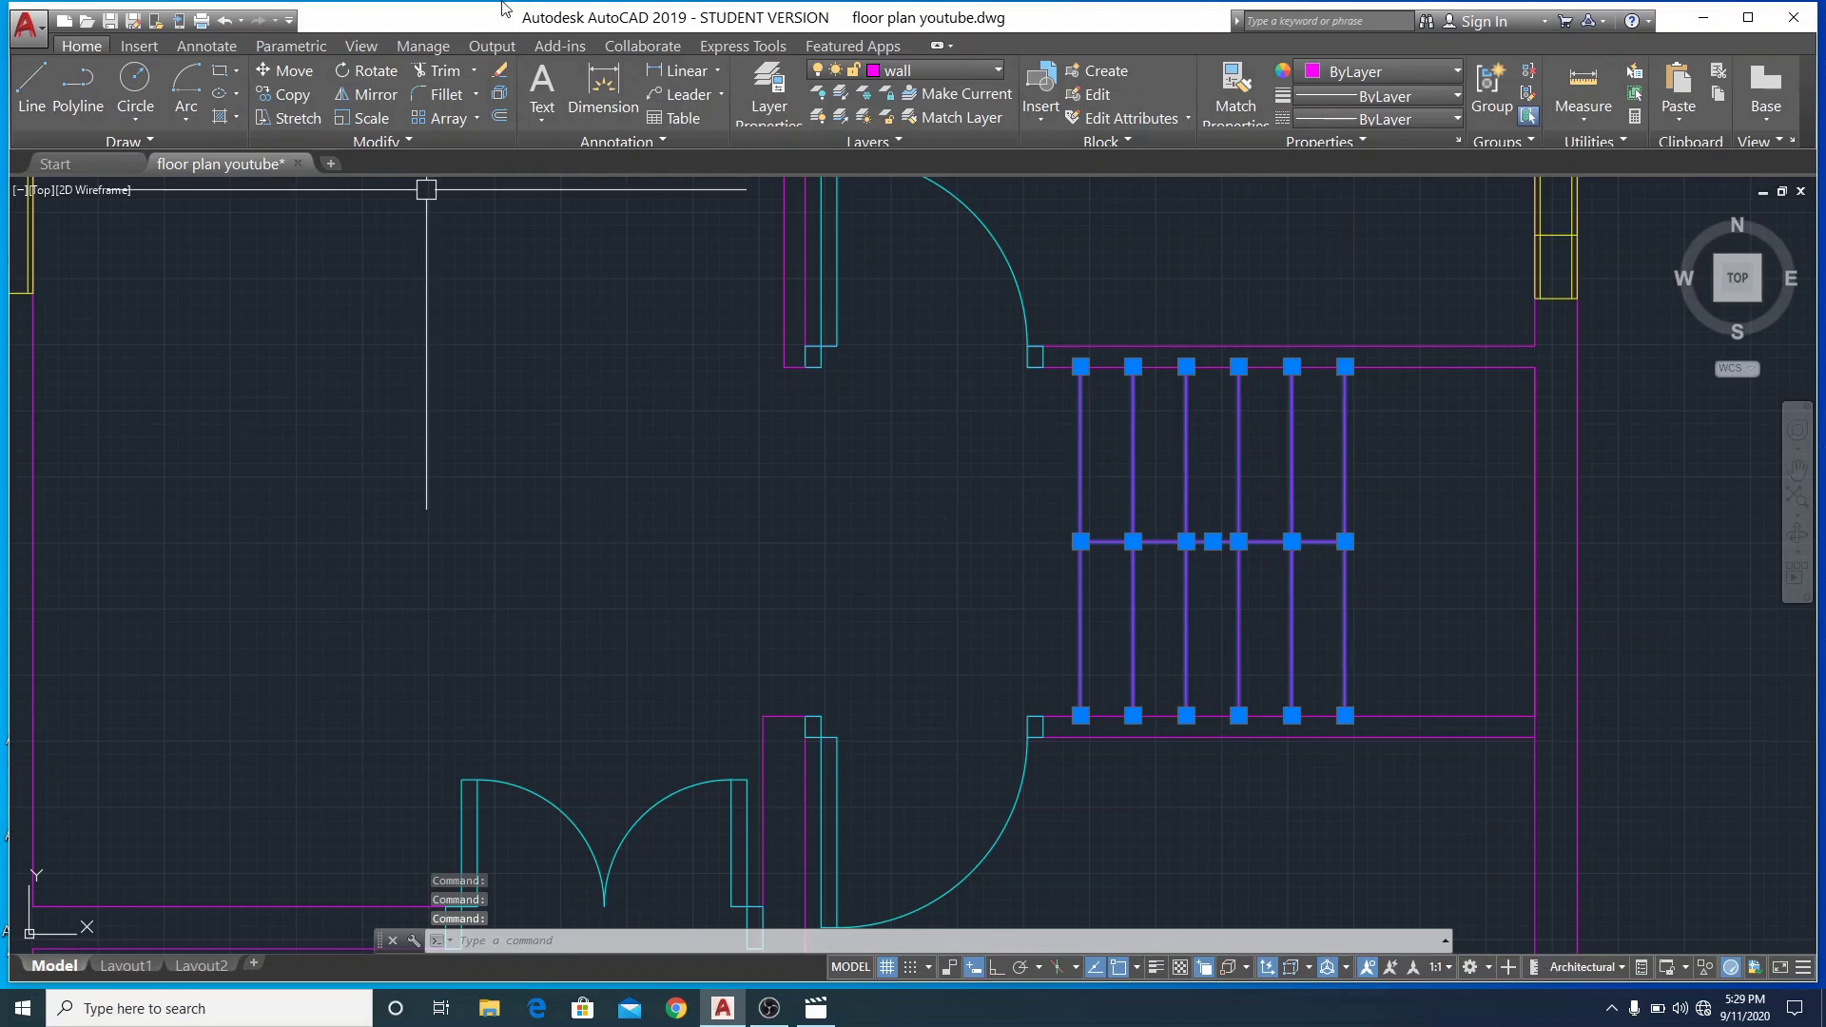
pyautogui.click(997, 71)
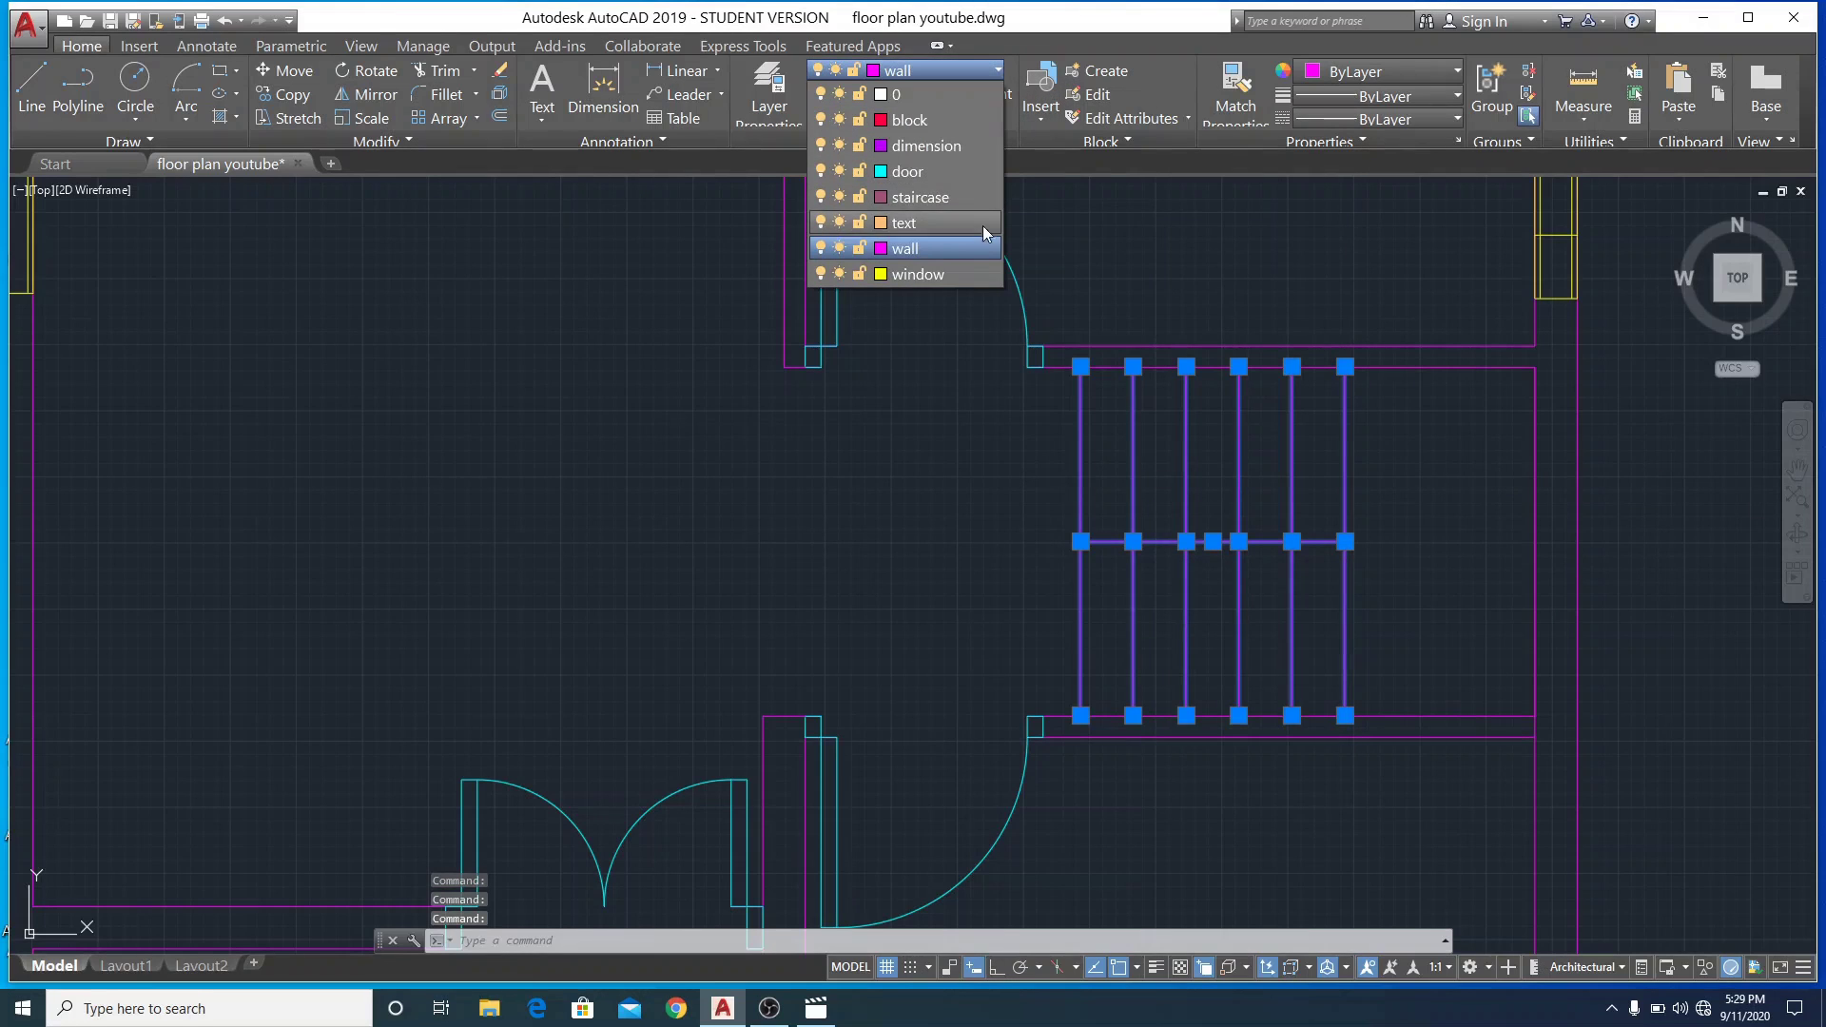
pyautogui.click(943, 198)
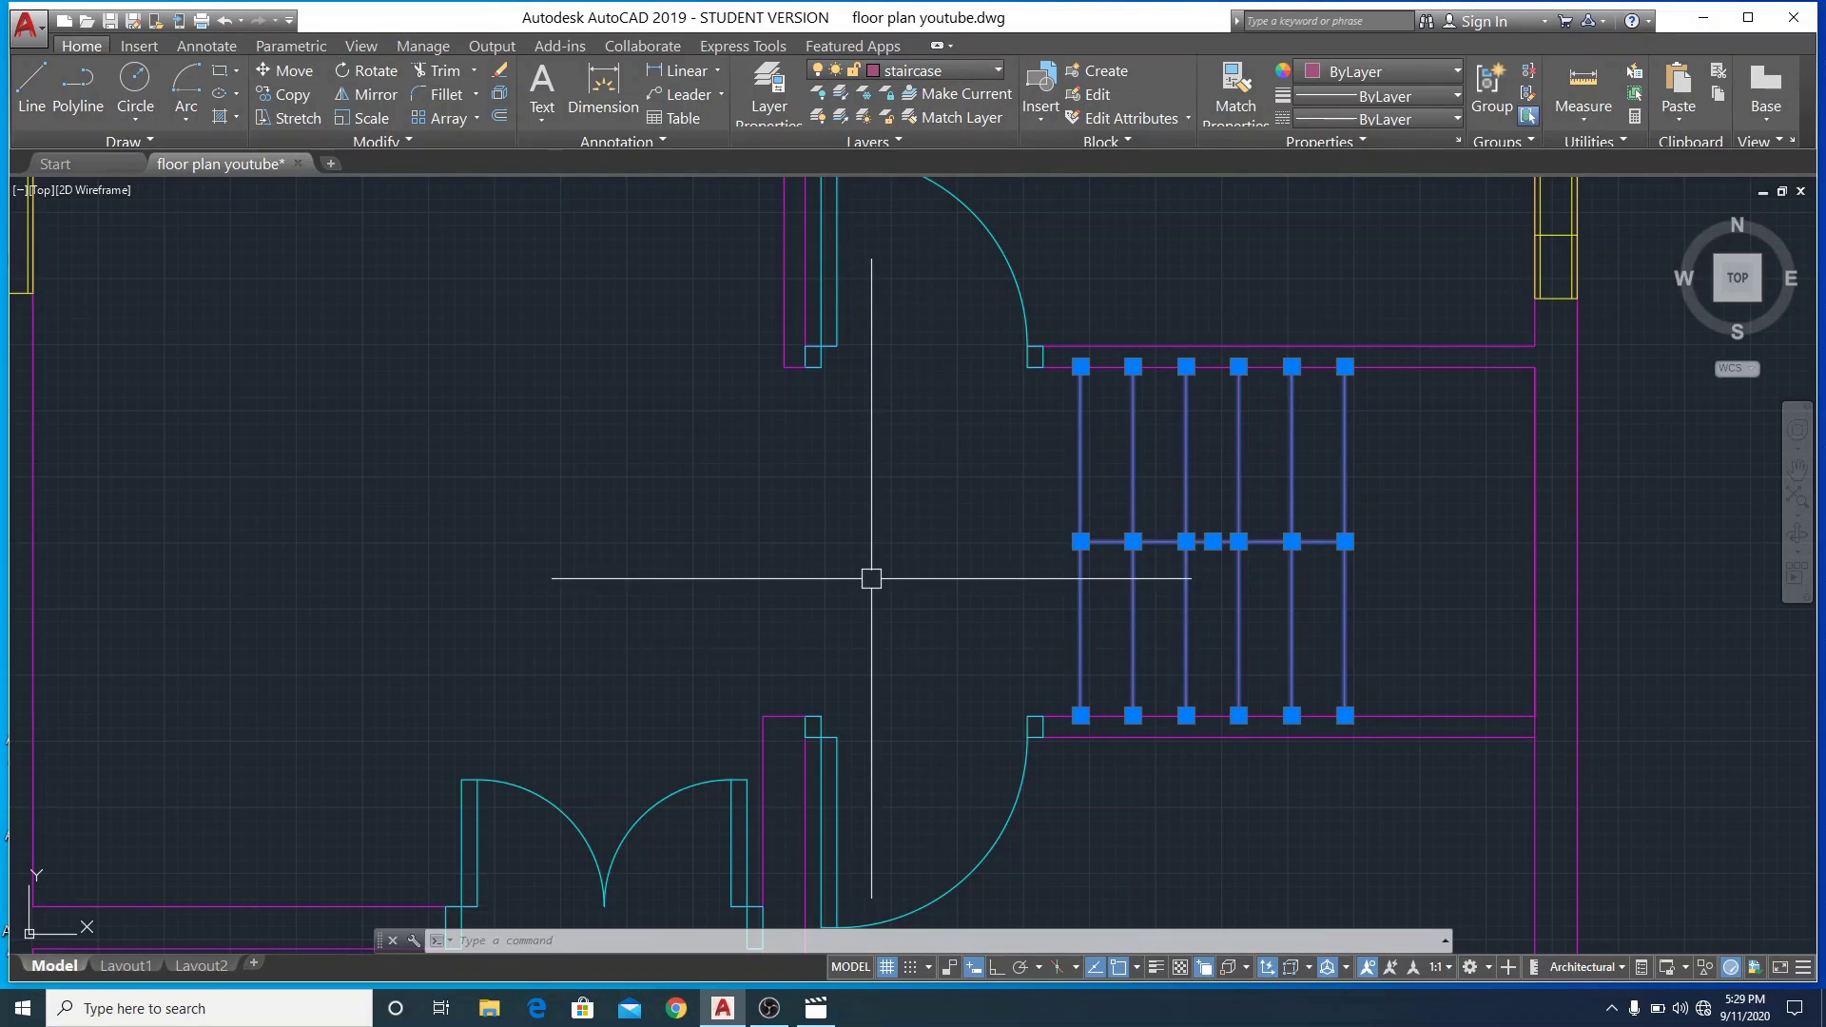
pyautogui.press('Escape')
pyautogui.scroll(-4, 871, 578)
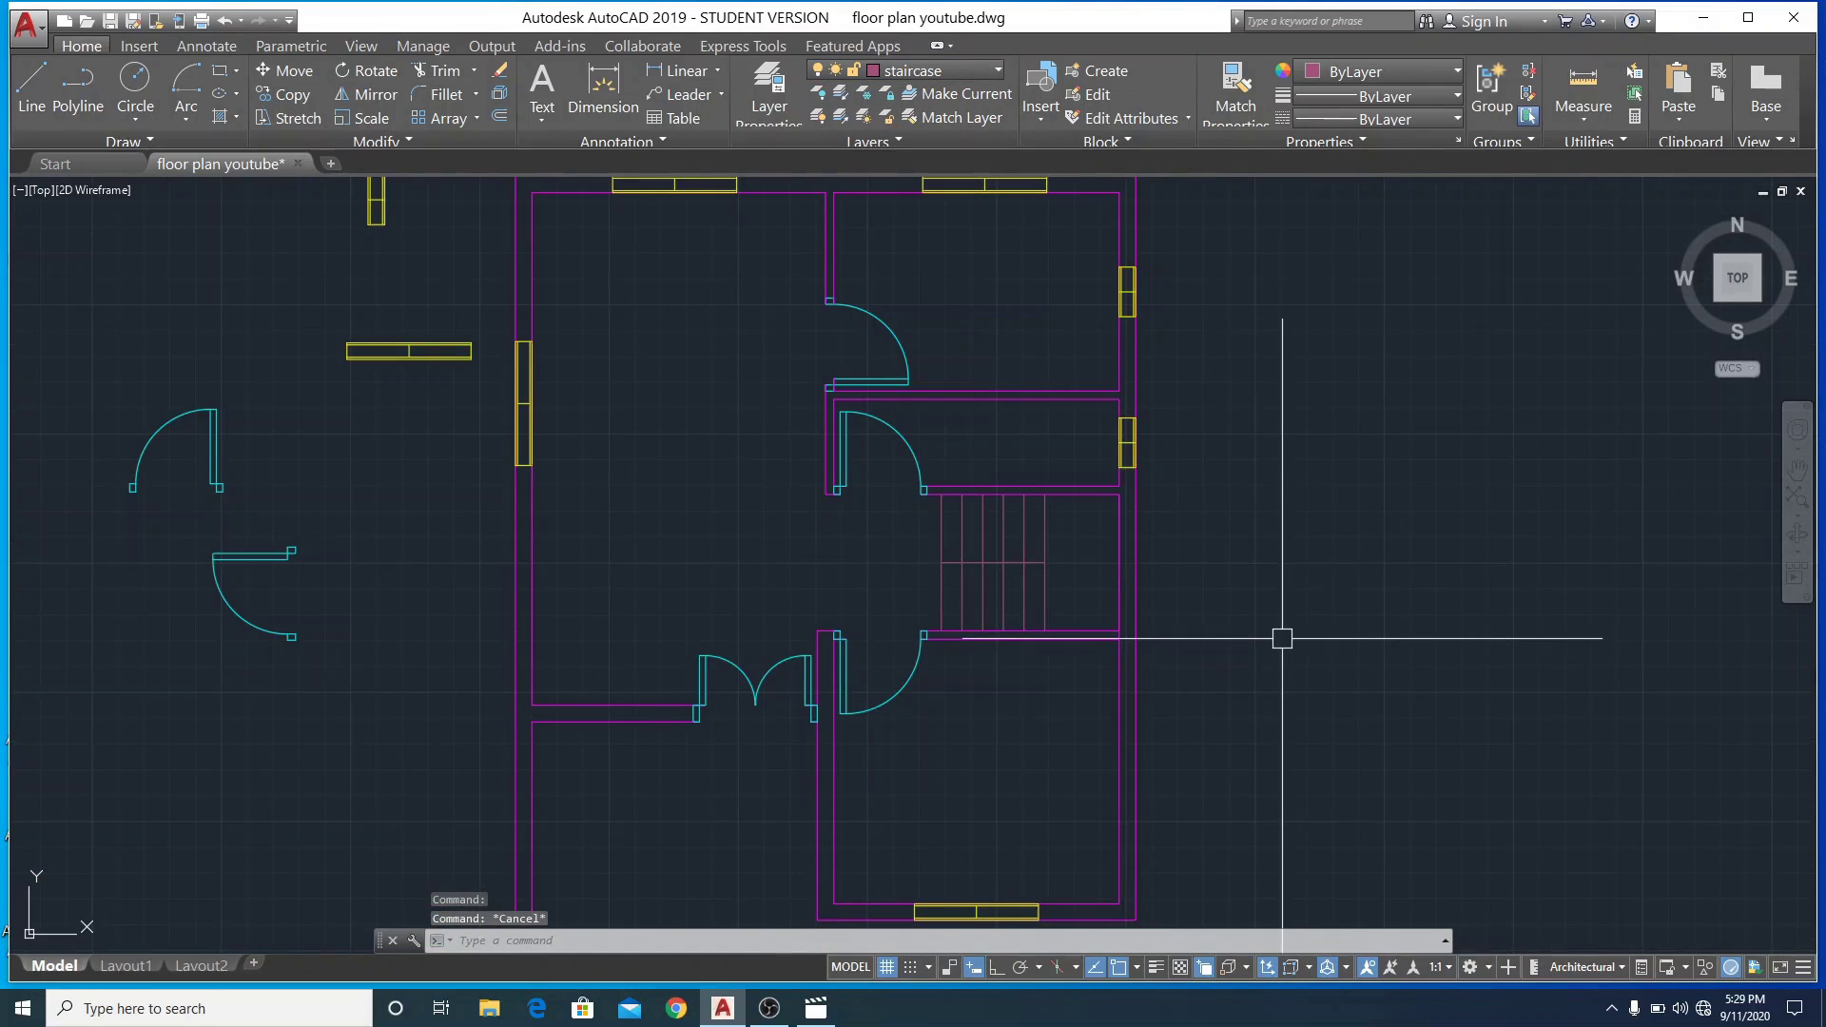
pyautogui.scroll(-2, 1282, 638)
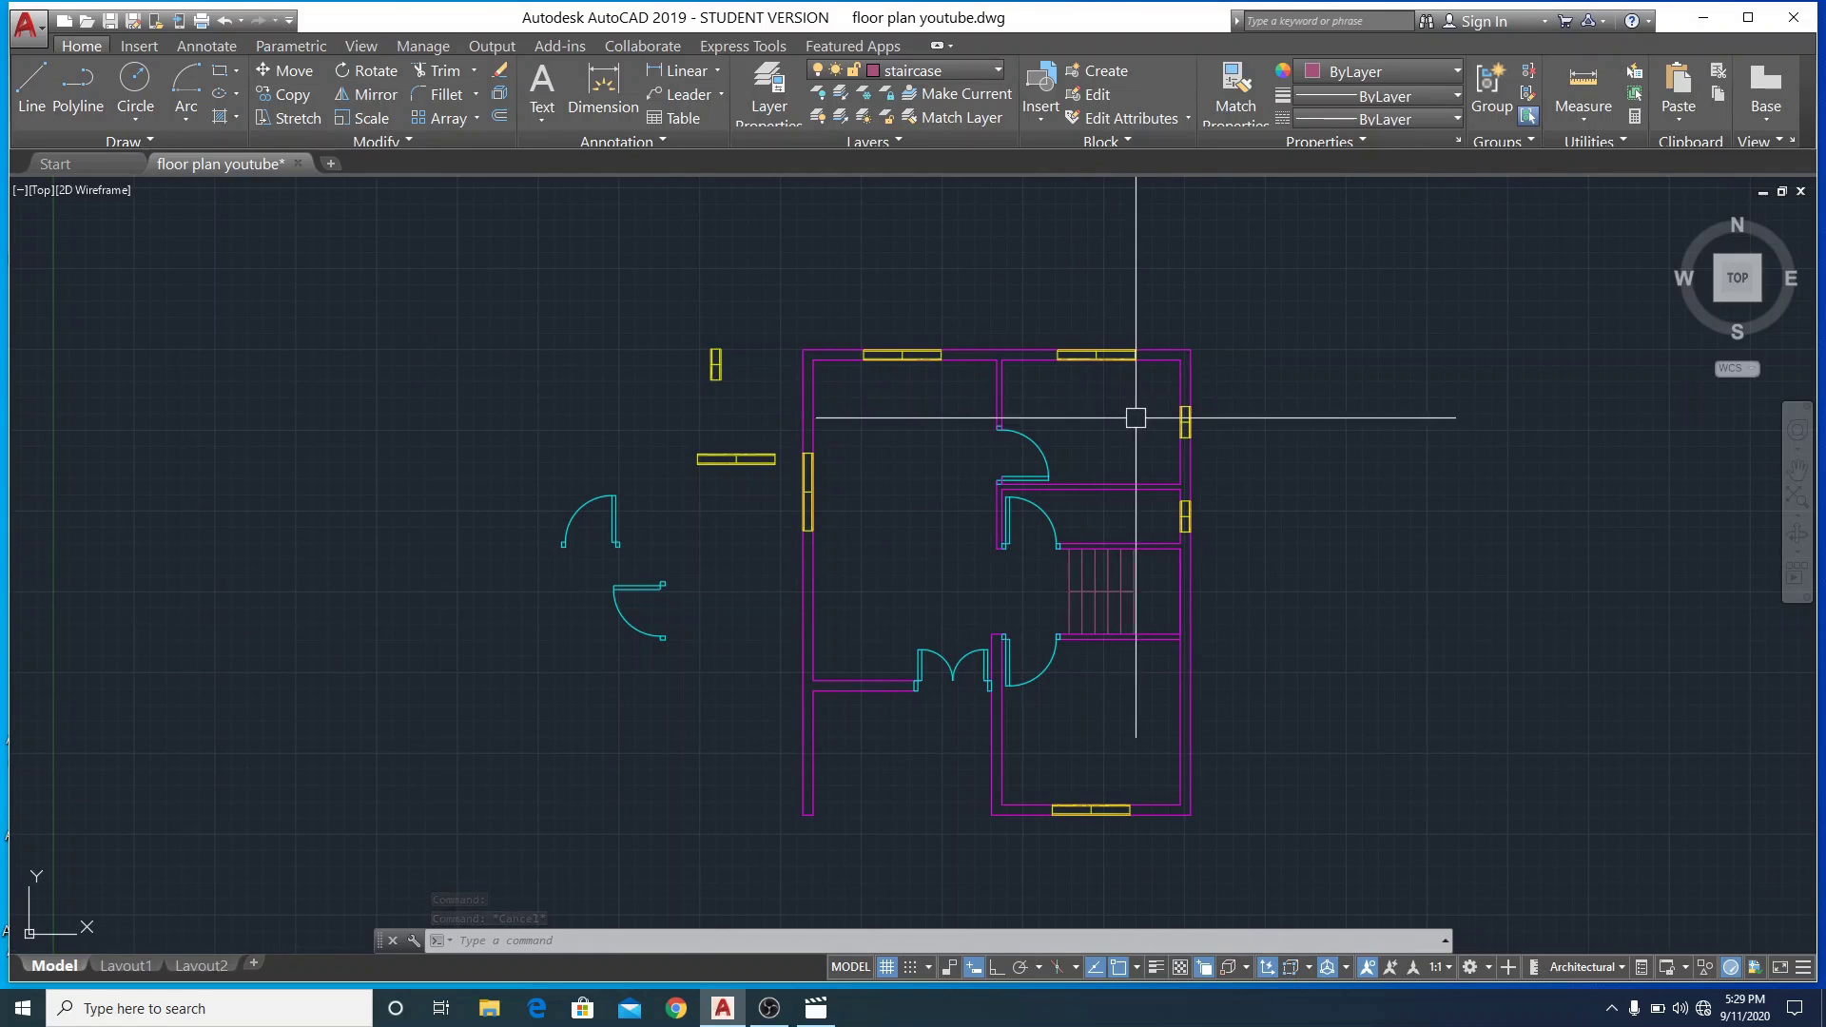
# Offset the right outer wall's inner face 3'6" to the left into the upper-right room
pyautogui.scroll(5, 1184, 426)
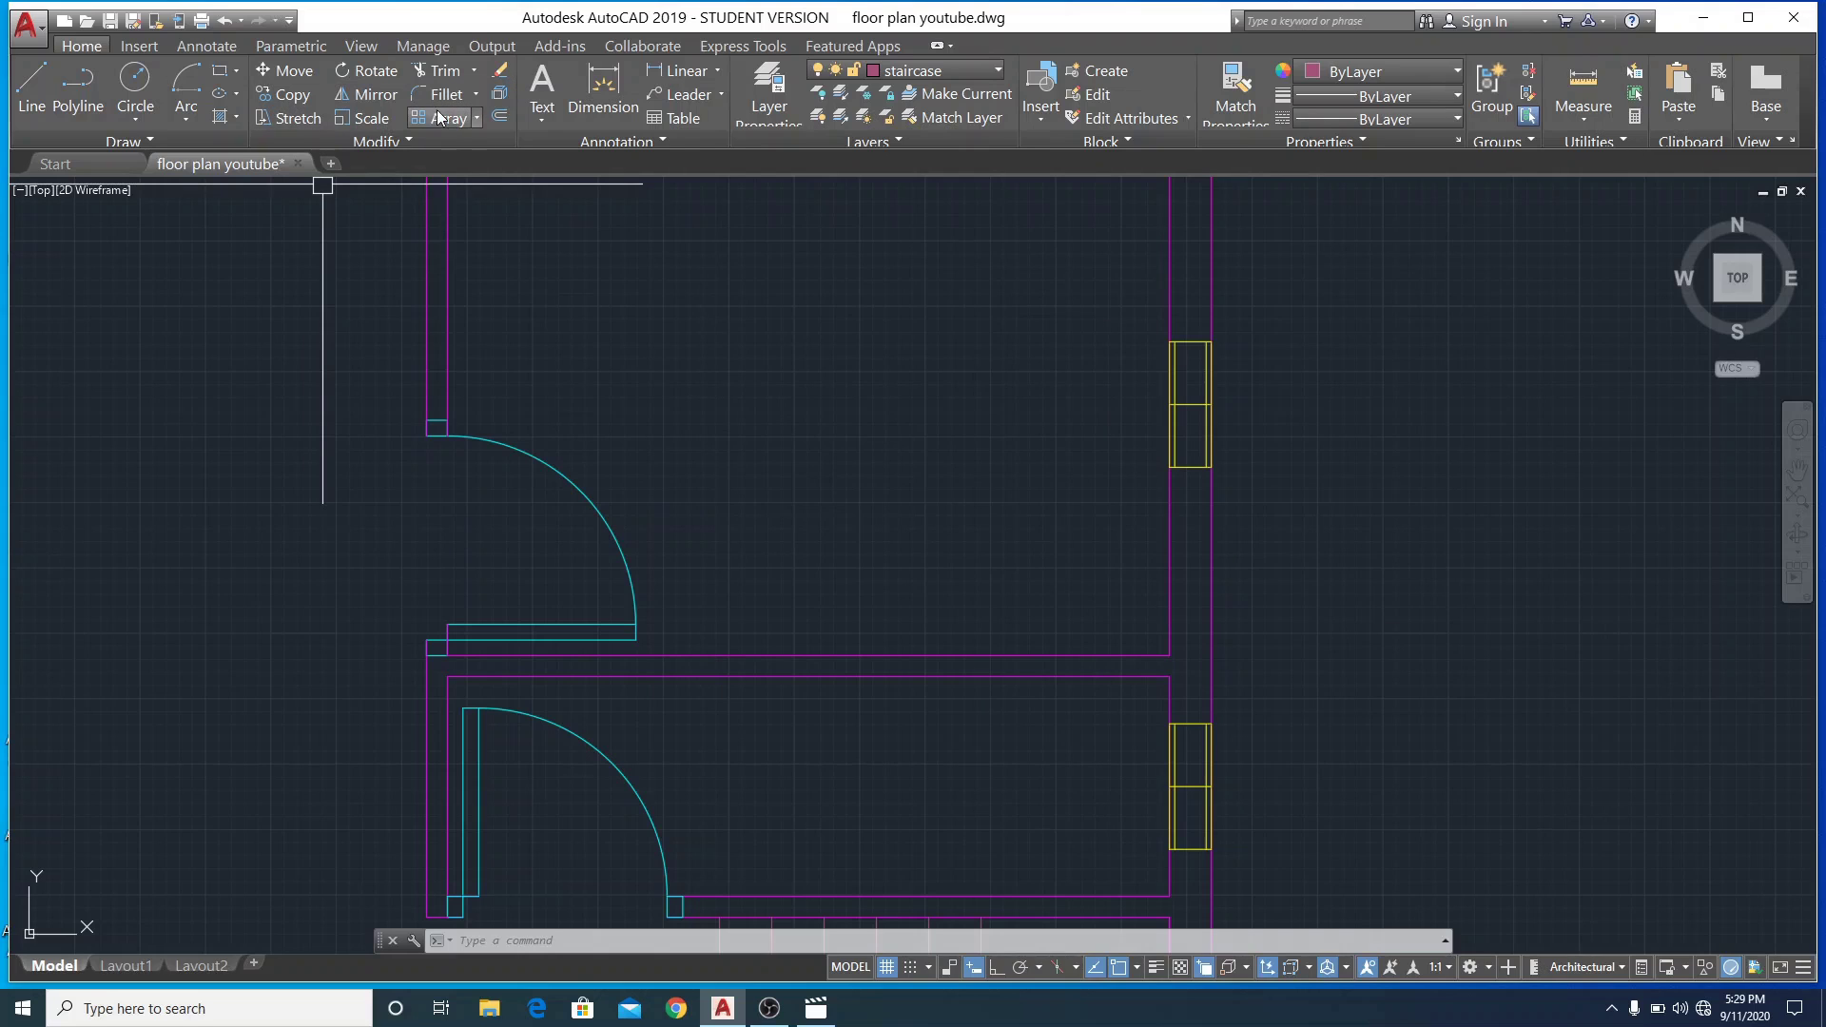
pyautogui.click(497, 117)
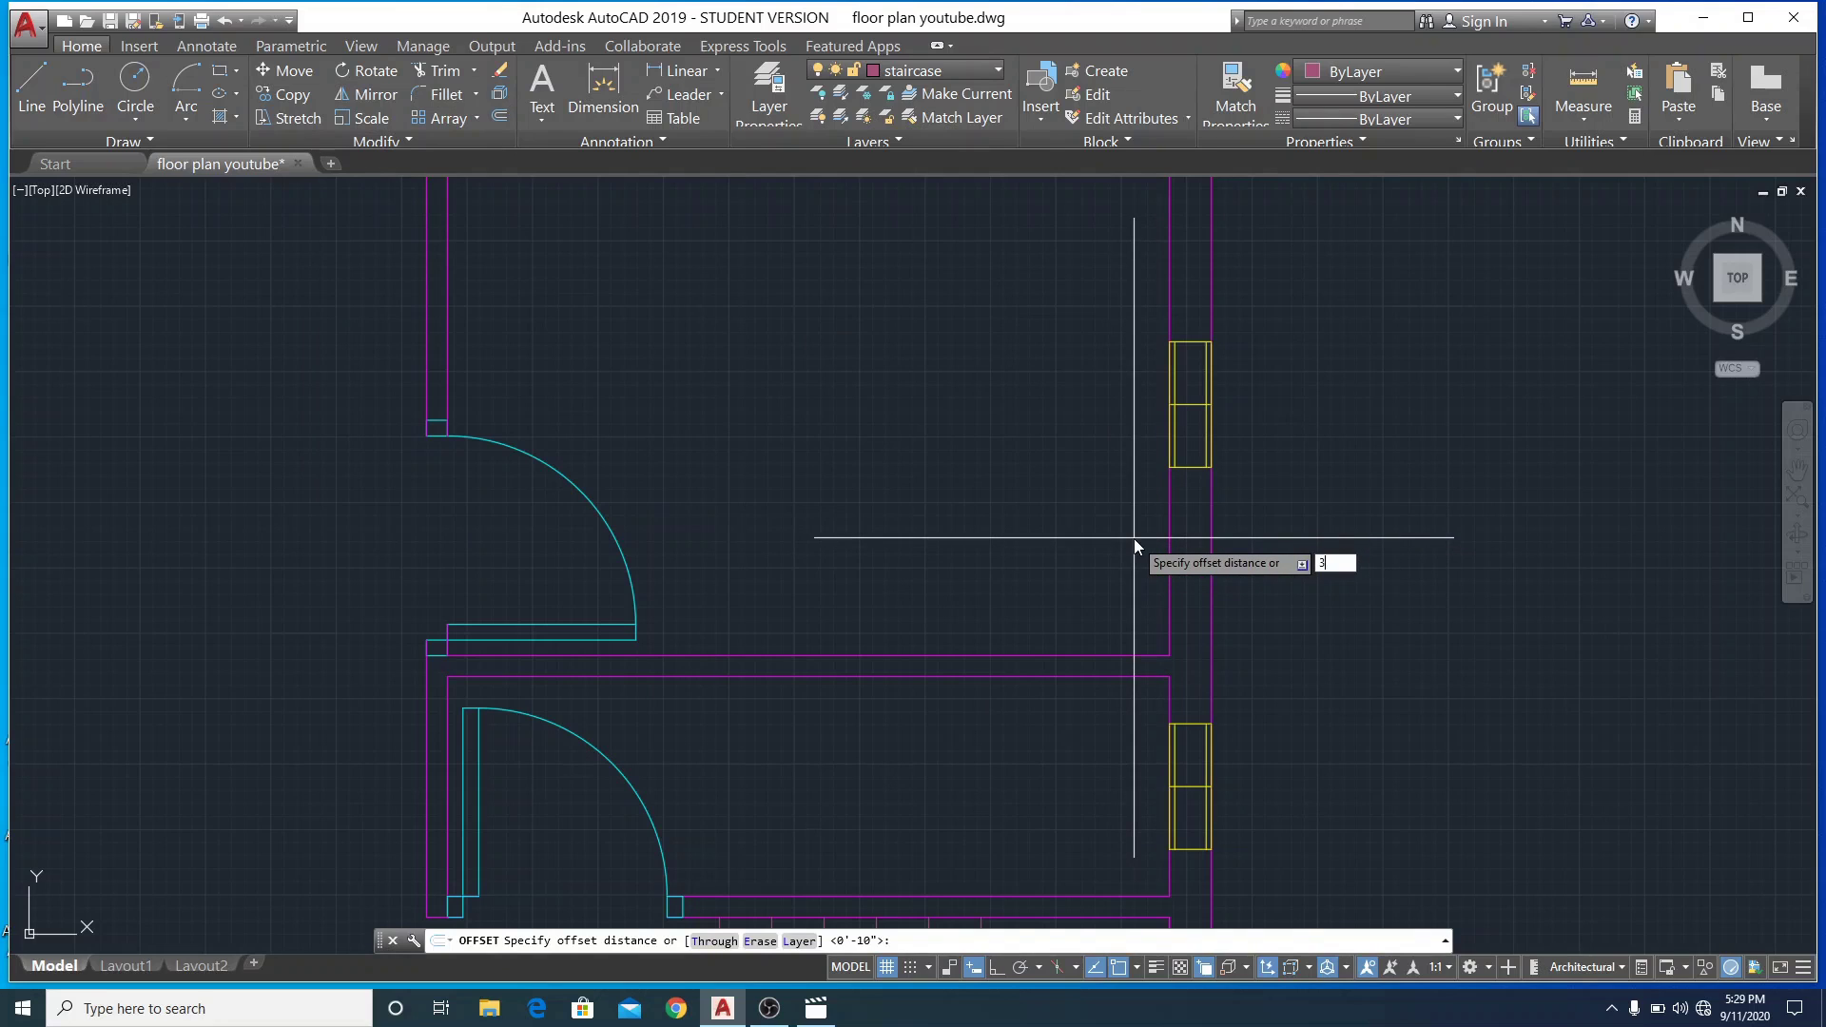
pyautogui.write('3\'6"')
pyautogui.press('Return')
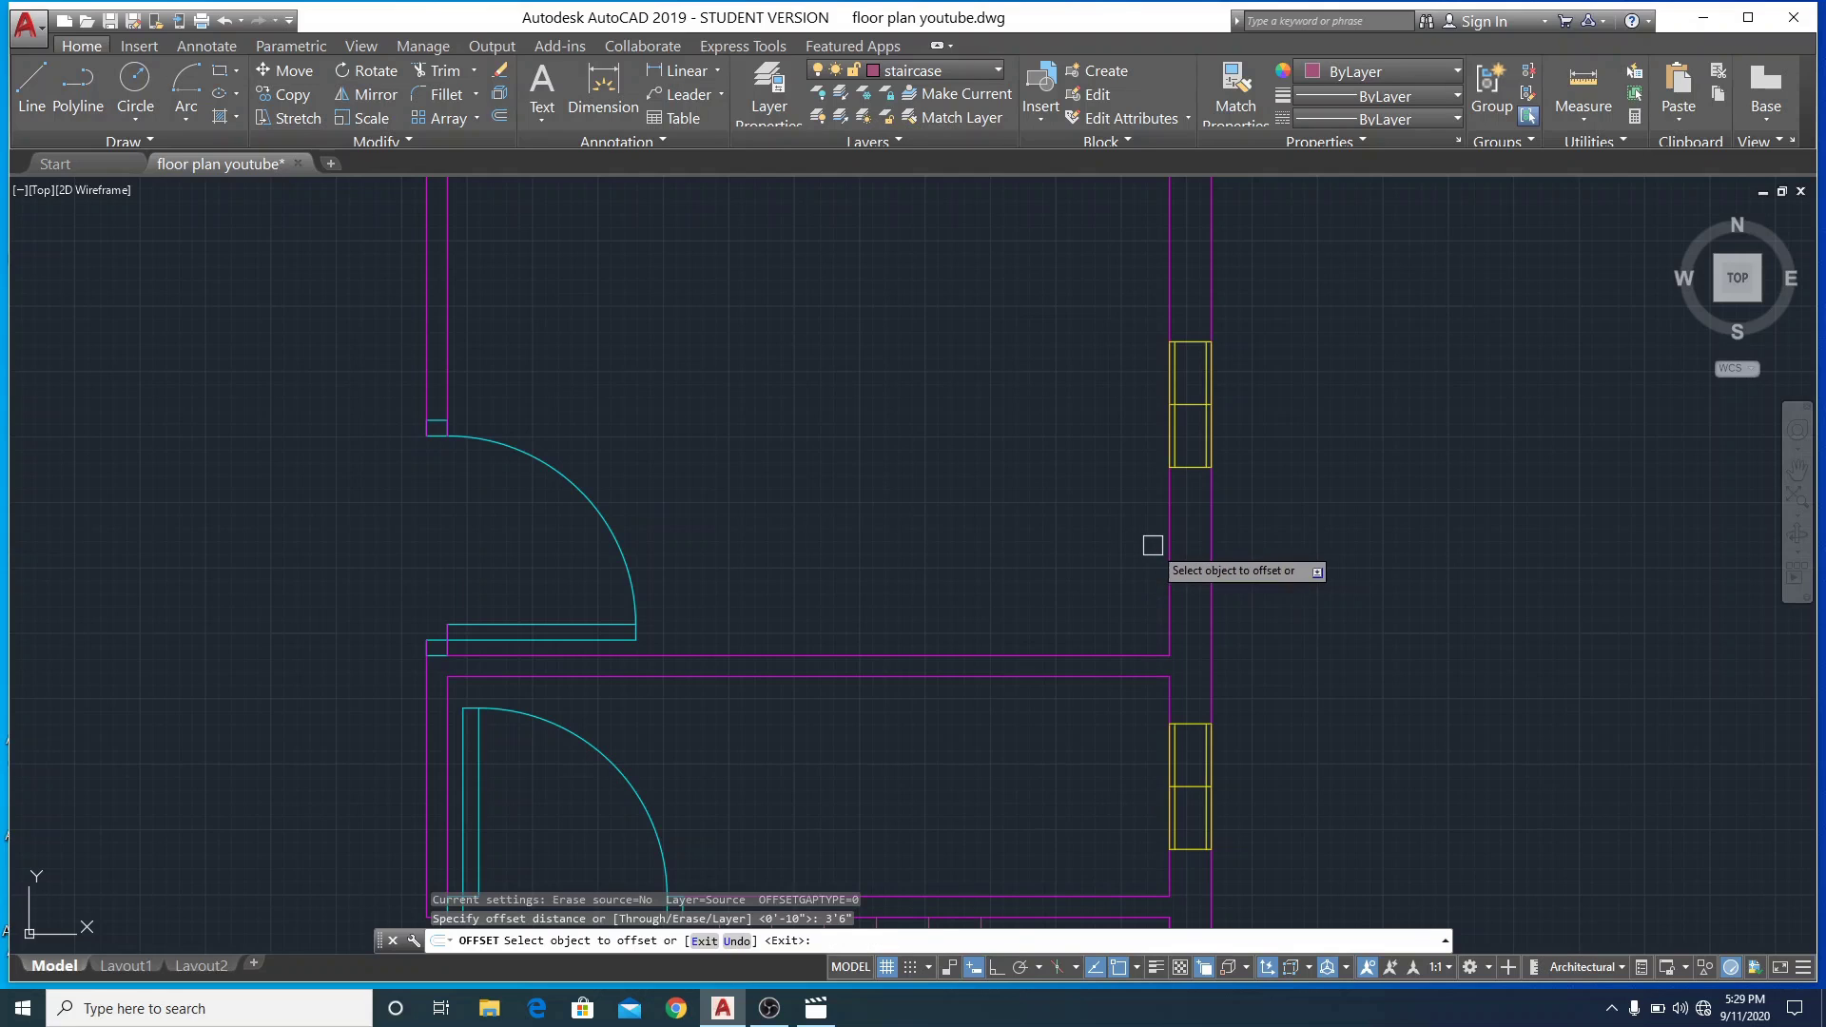
pyautogui.click(1169, 549)
pyautogui.click(1046, 541)
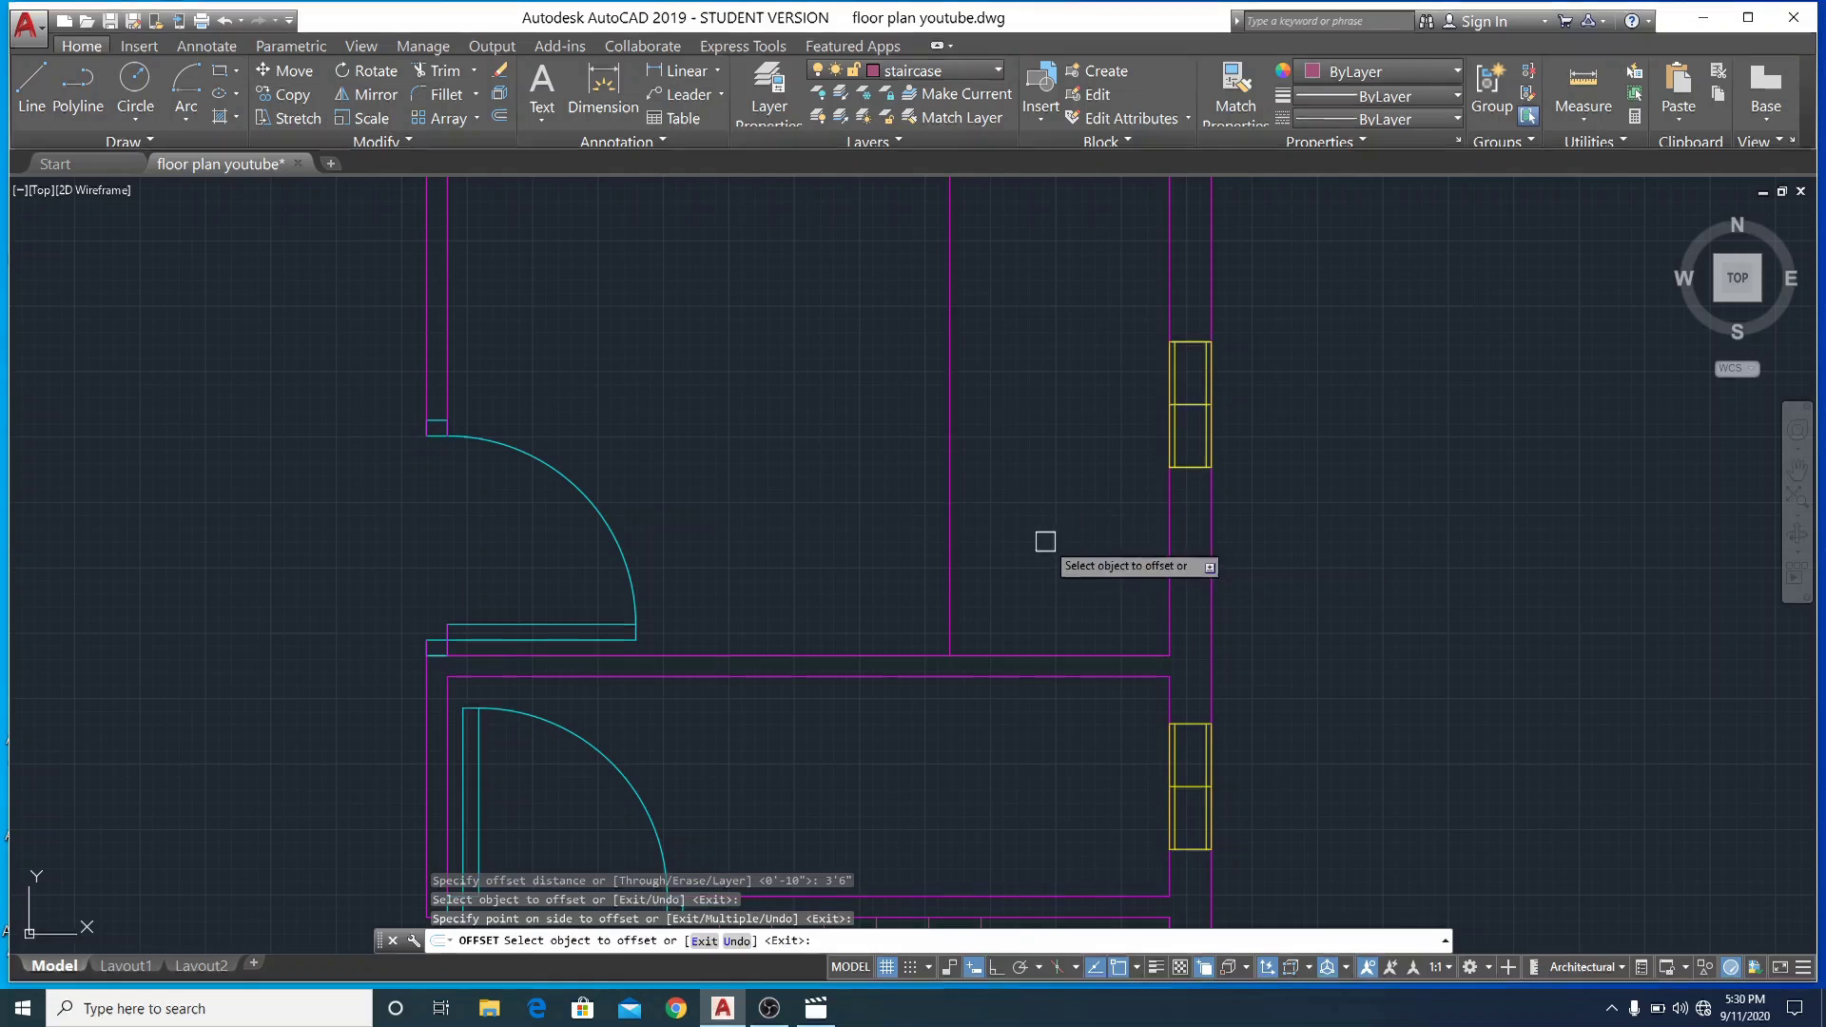
# Offset the new vertical line in the upper-right room 4" to the left to give the partition its thickness
pyautogui.click(945, 505)
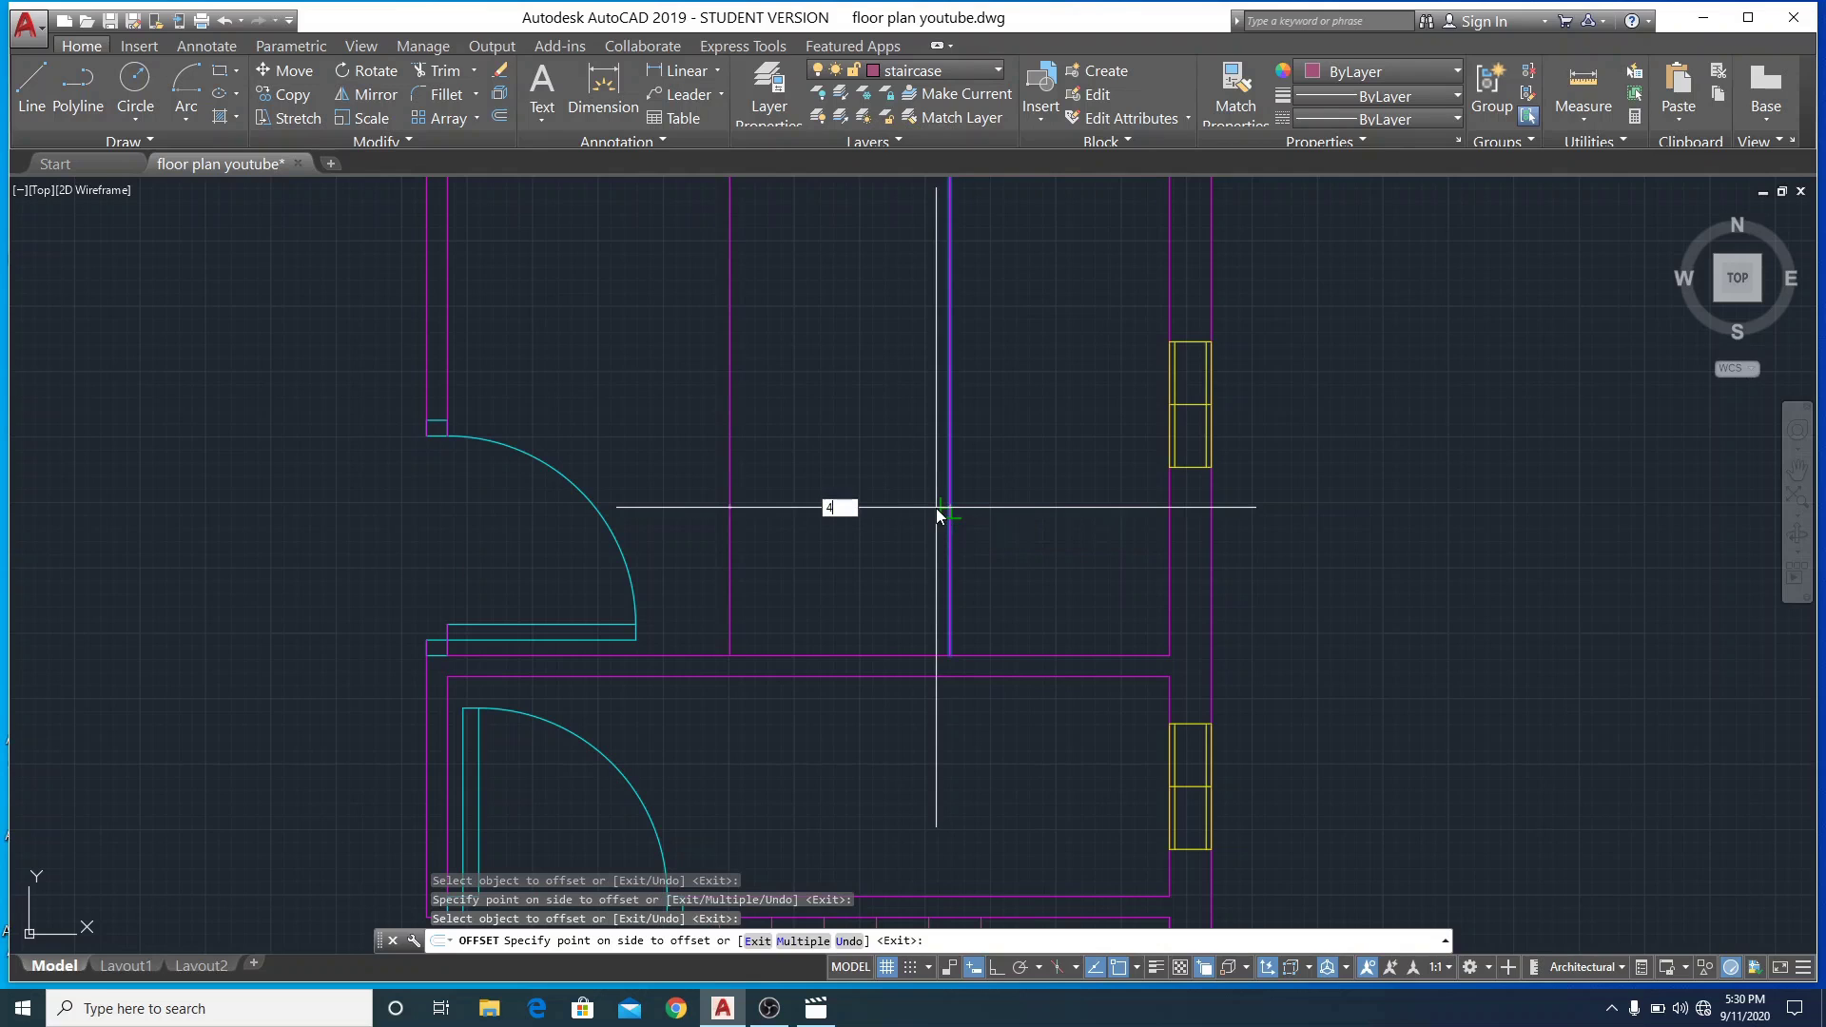
pyautogui.write('4"')
pyautogui.press('Return')
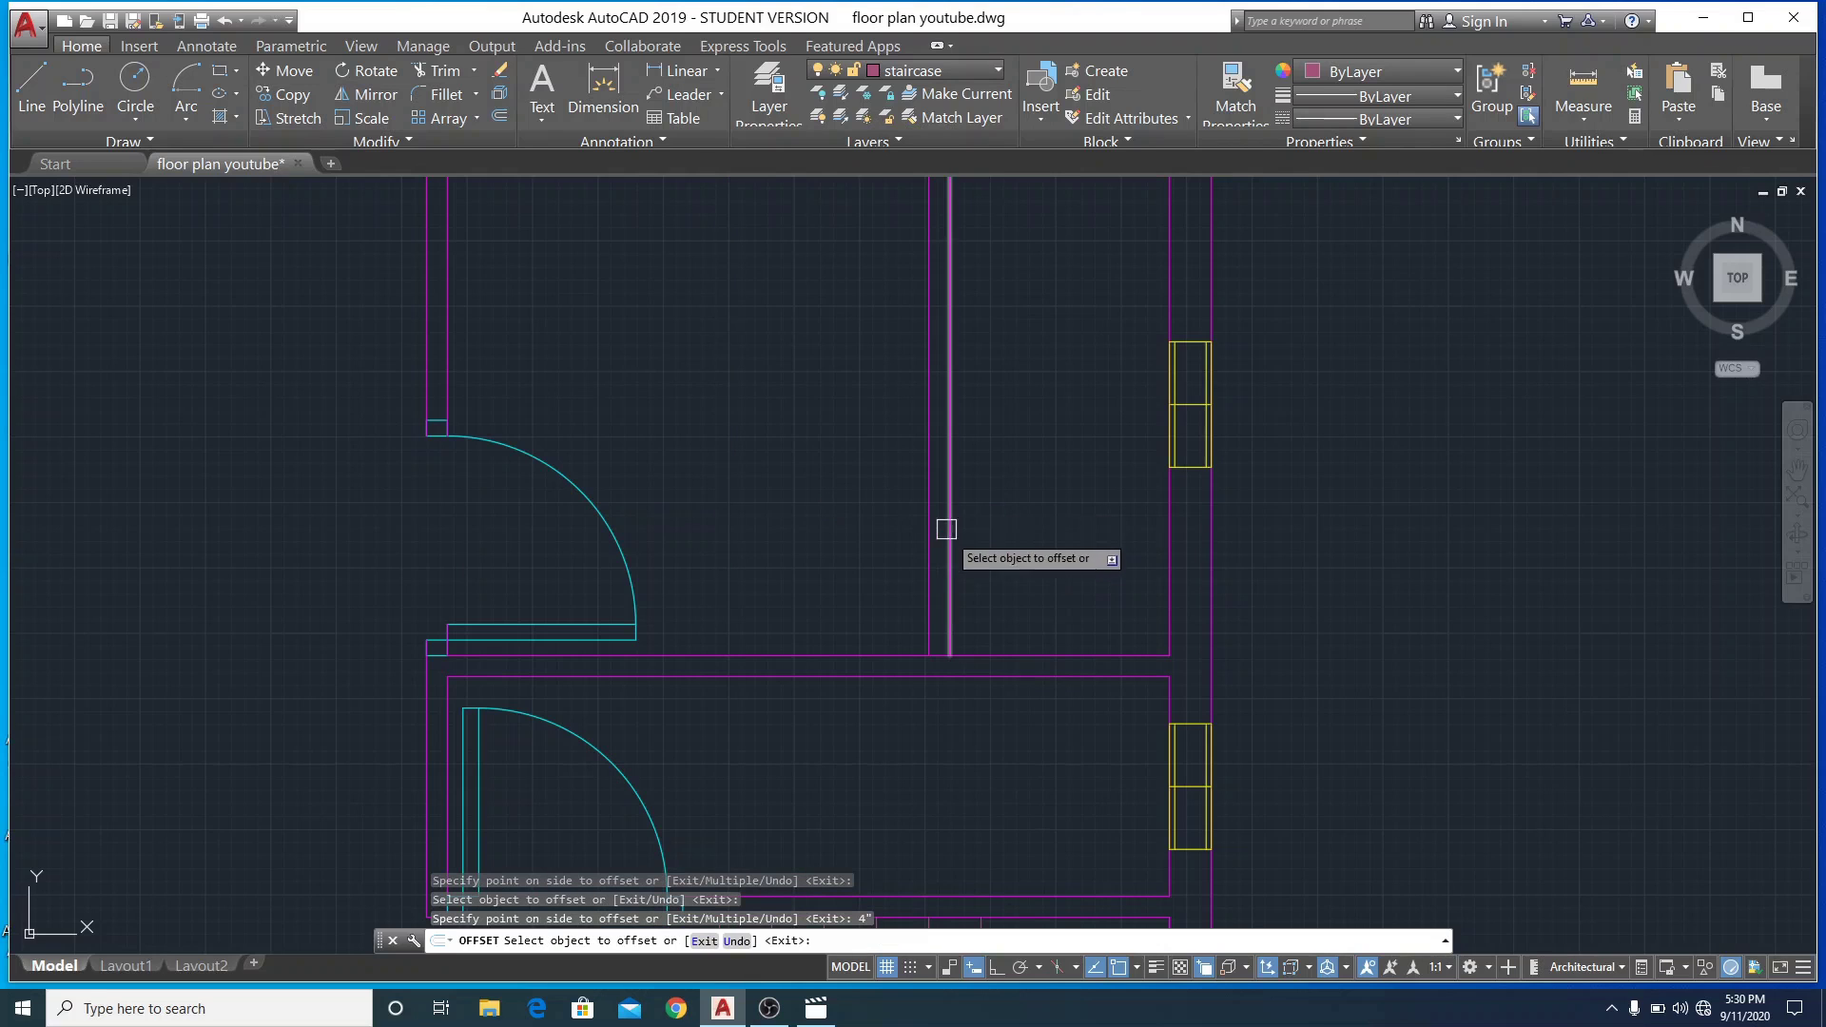
pyautogui.click(453, 70)
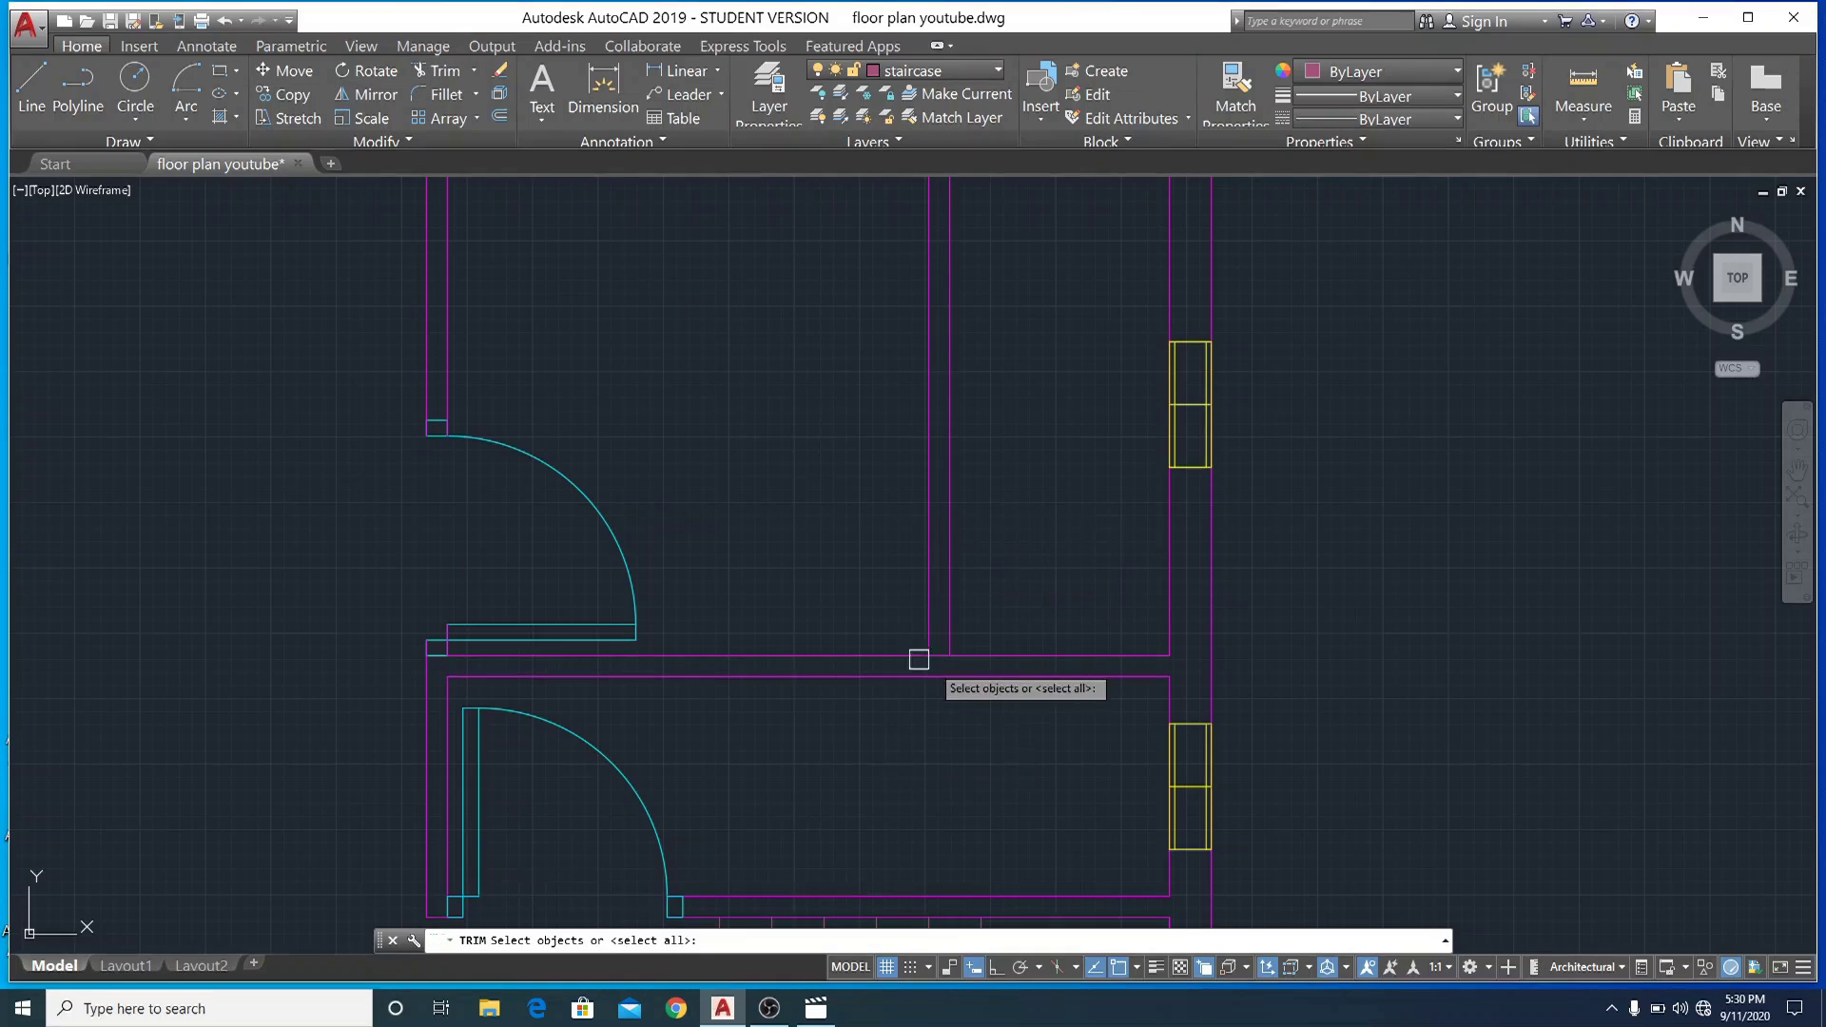
pyautogui.scroll(6, 919, 637)
pyautogui.click(925, 625)
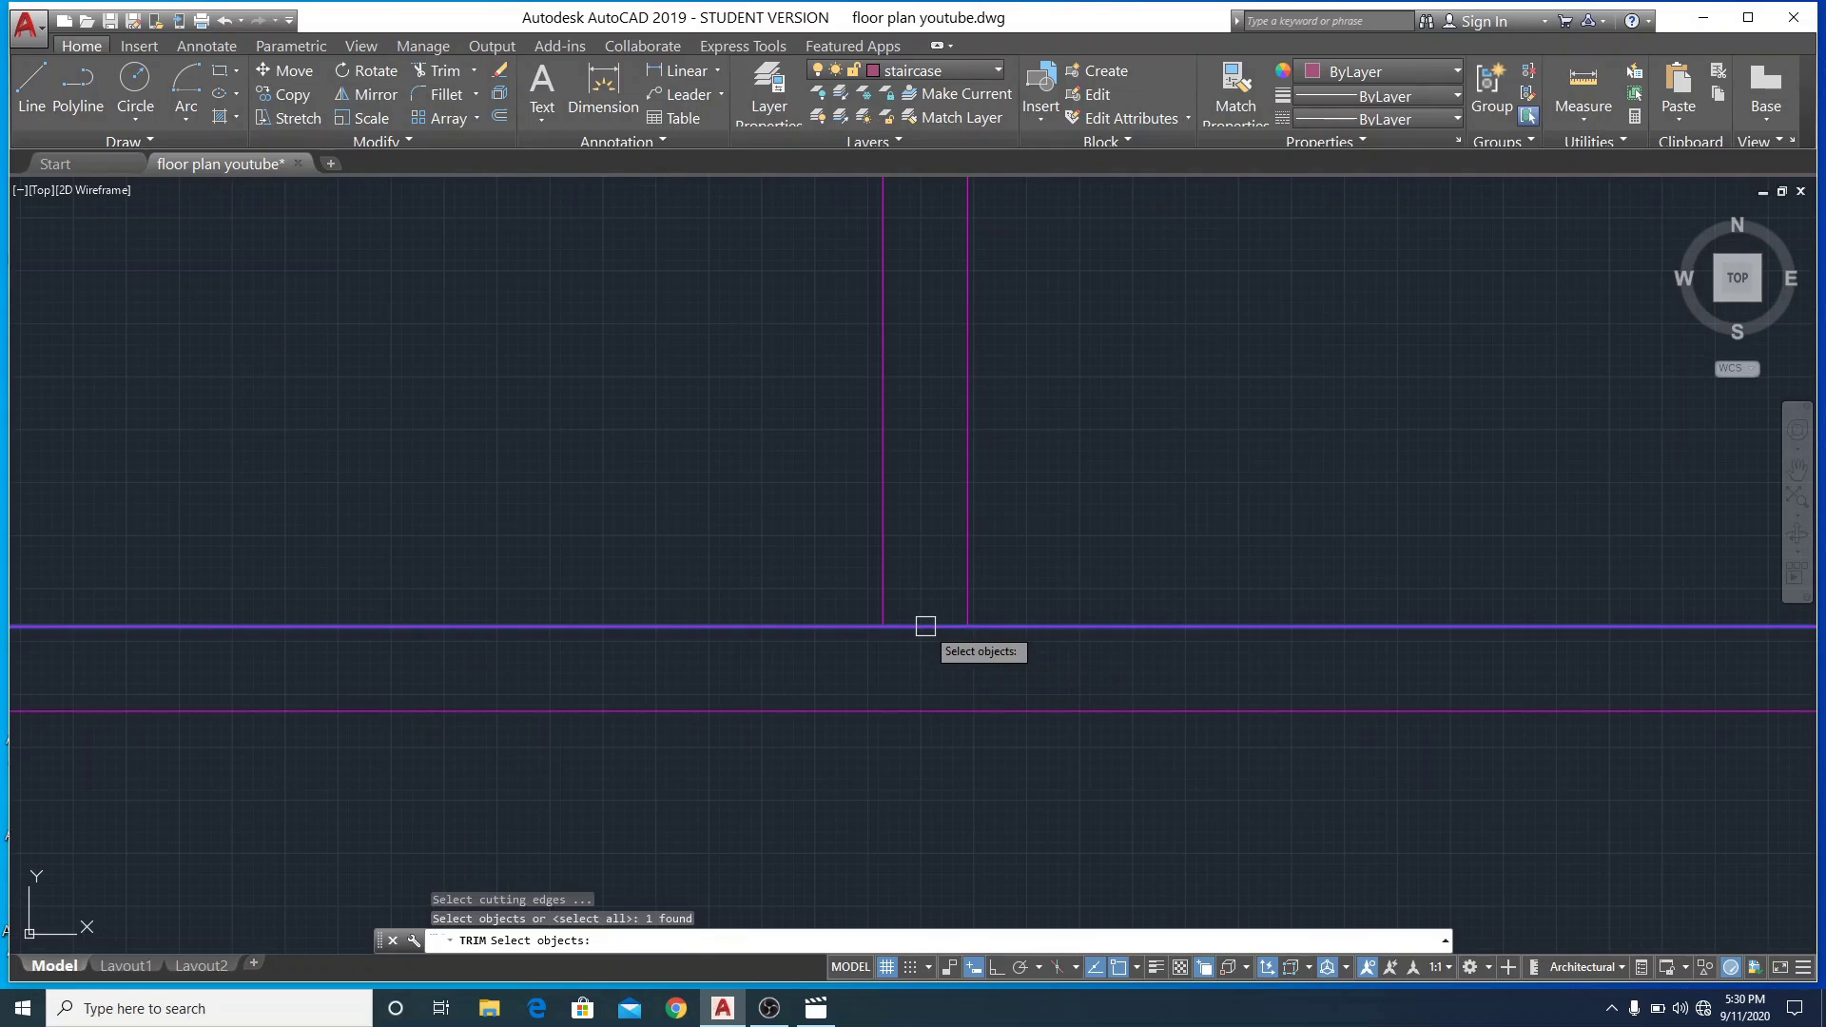
pyautogui.press('Escape')
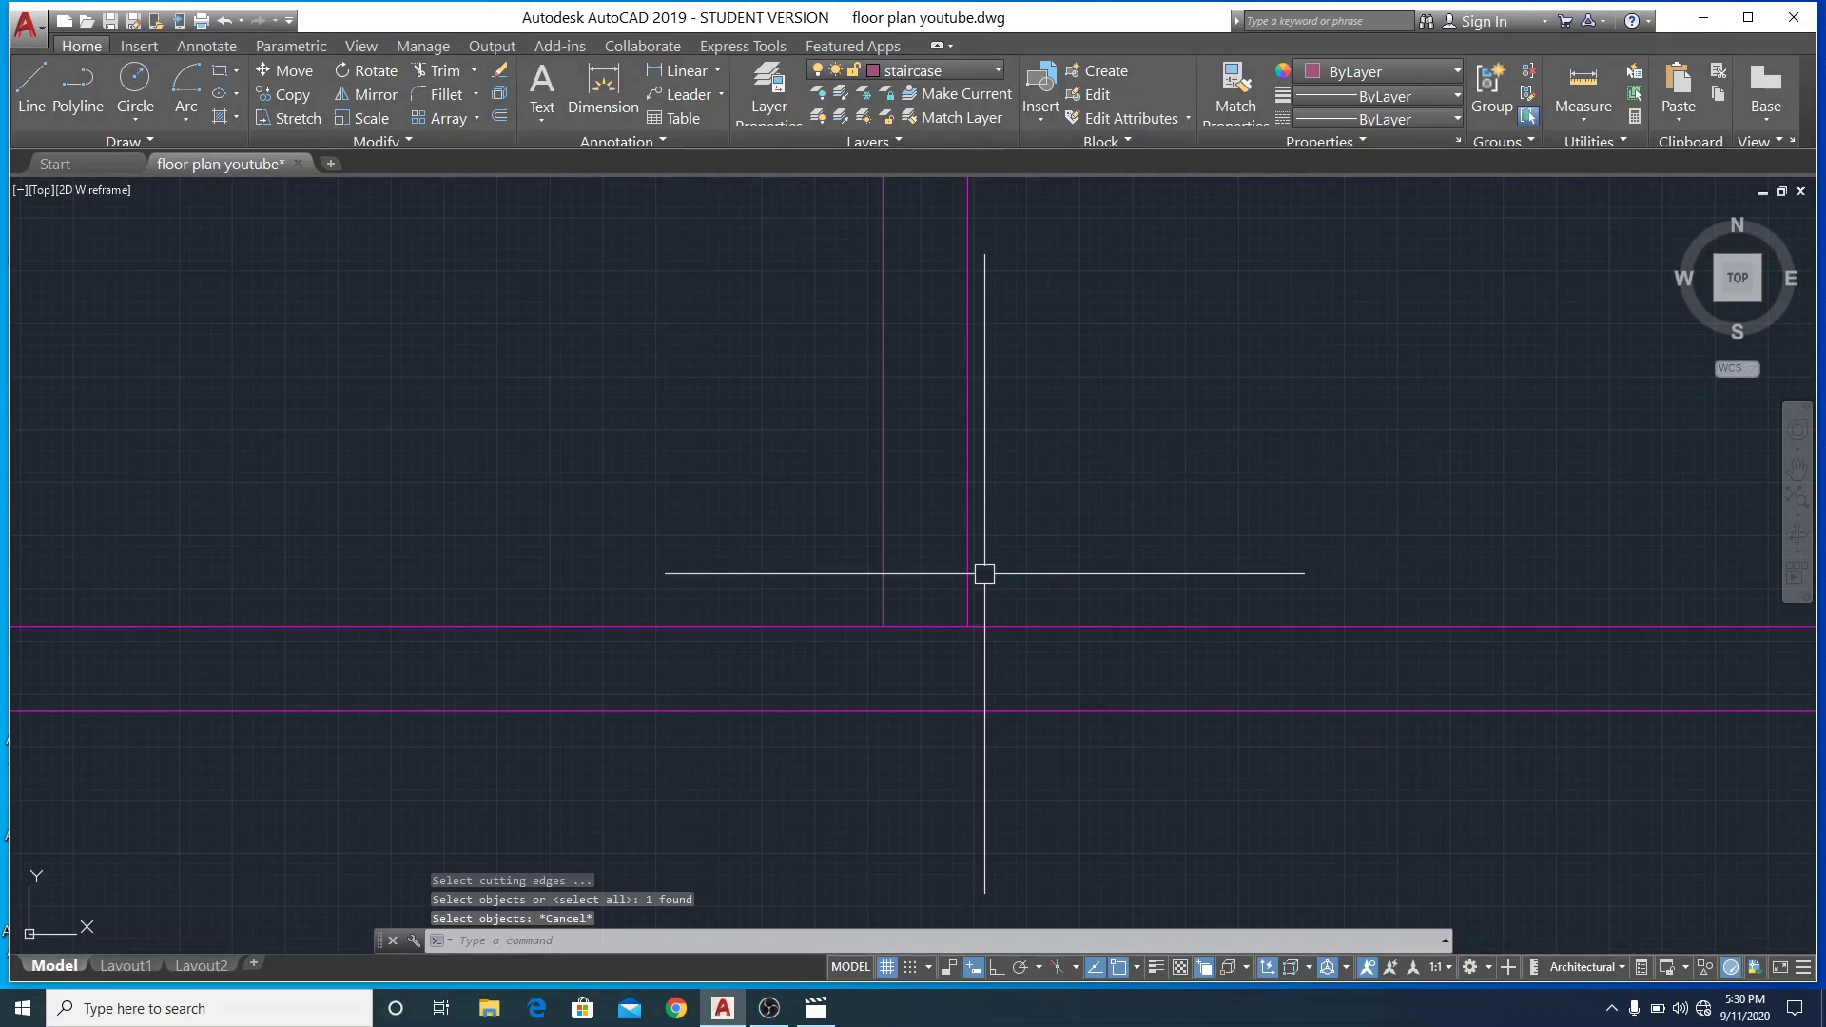
# Trim the wall lines crossing the junctions where the partition between the two upper rooms meets the adjoining walls
pyautogui.write('tr')
pyautogui.press('Return')
pyautogui.press('Return')
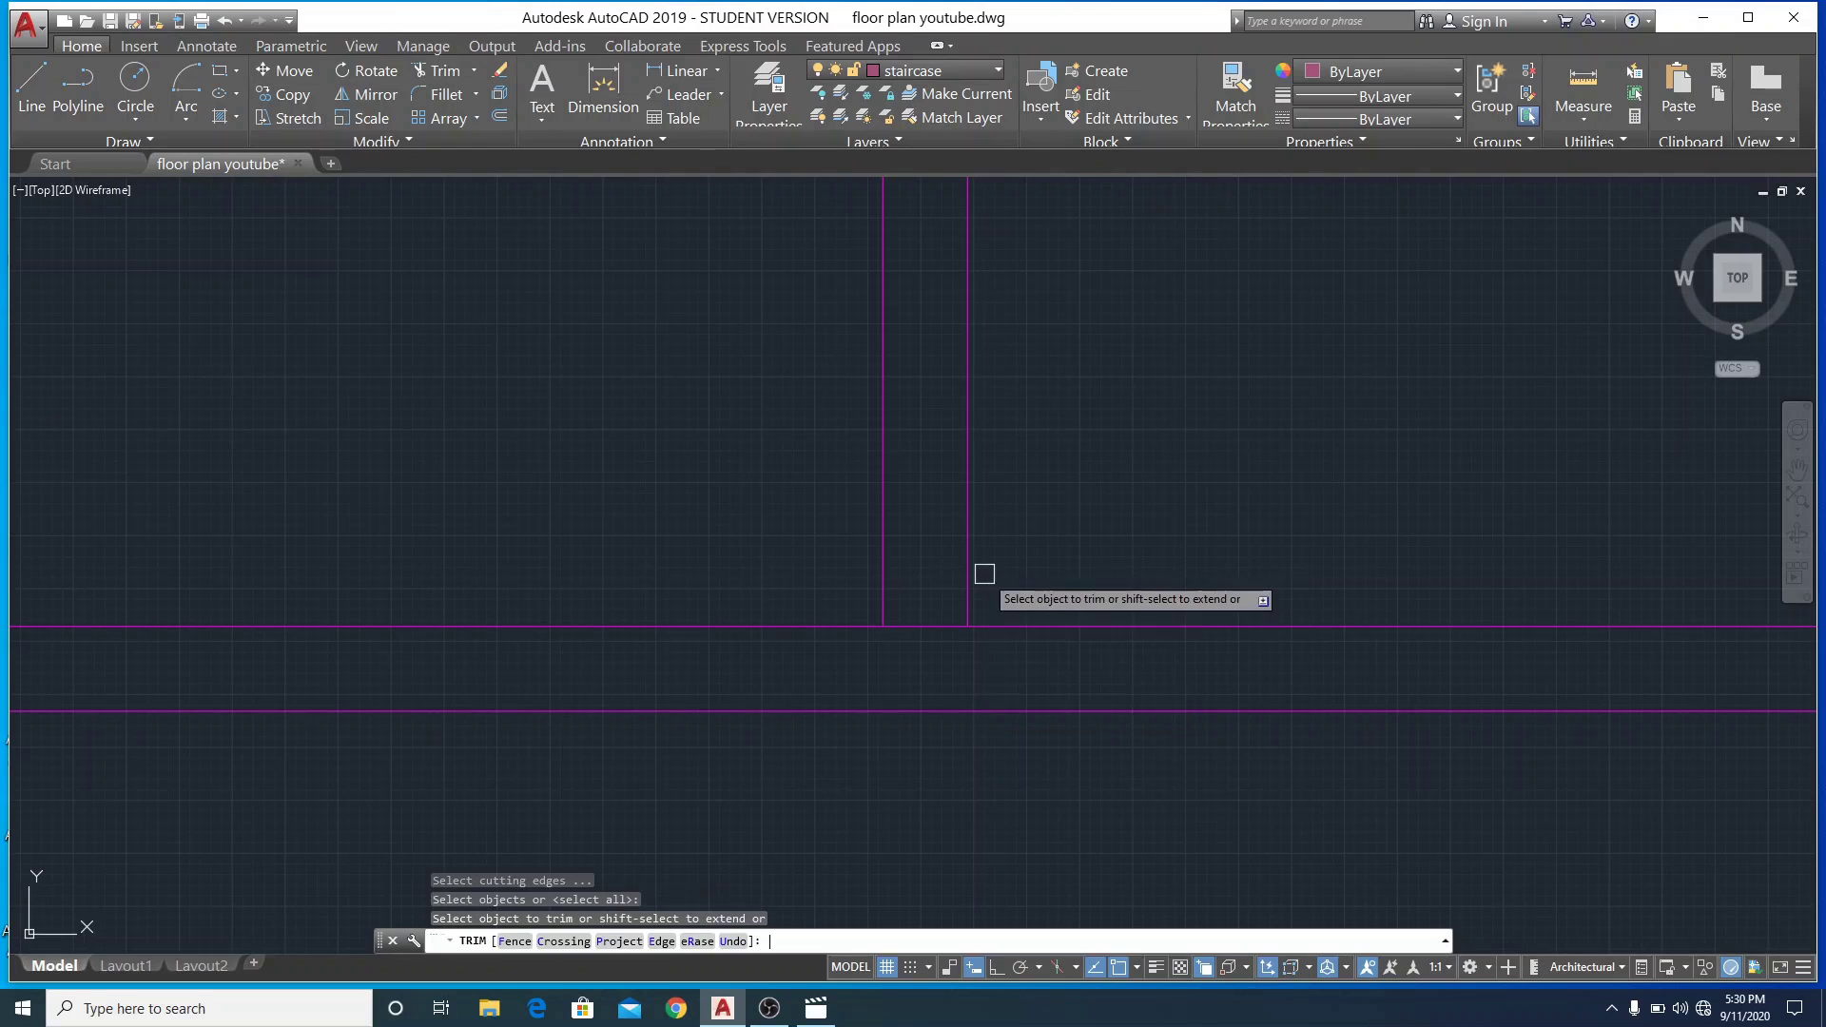
pyautogui.scroll(-8, 933, 626)
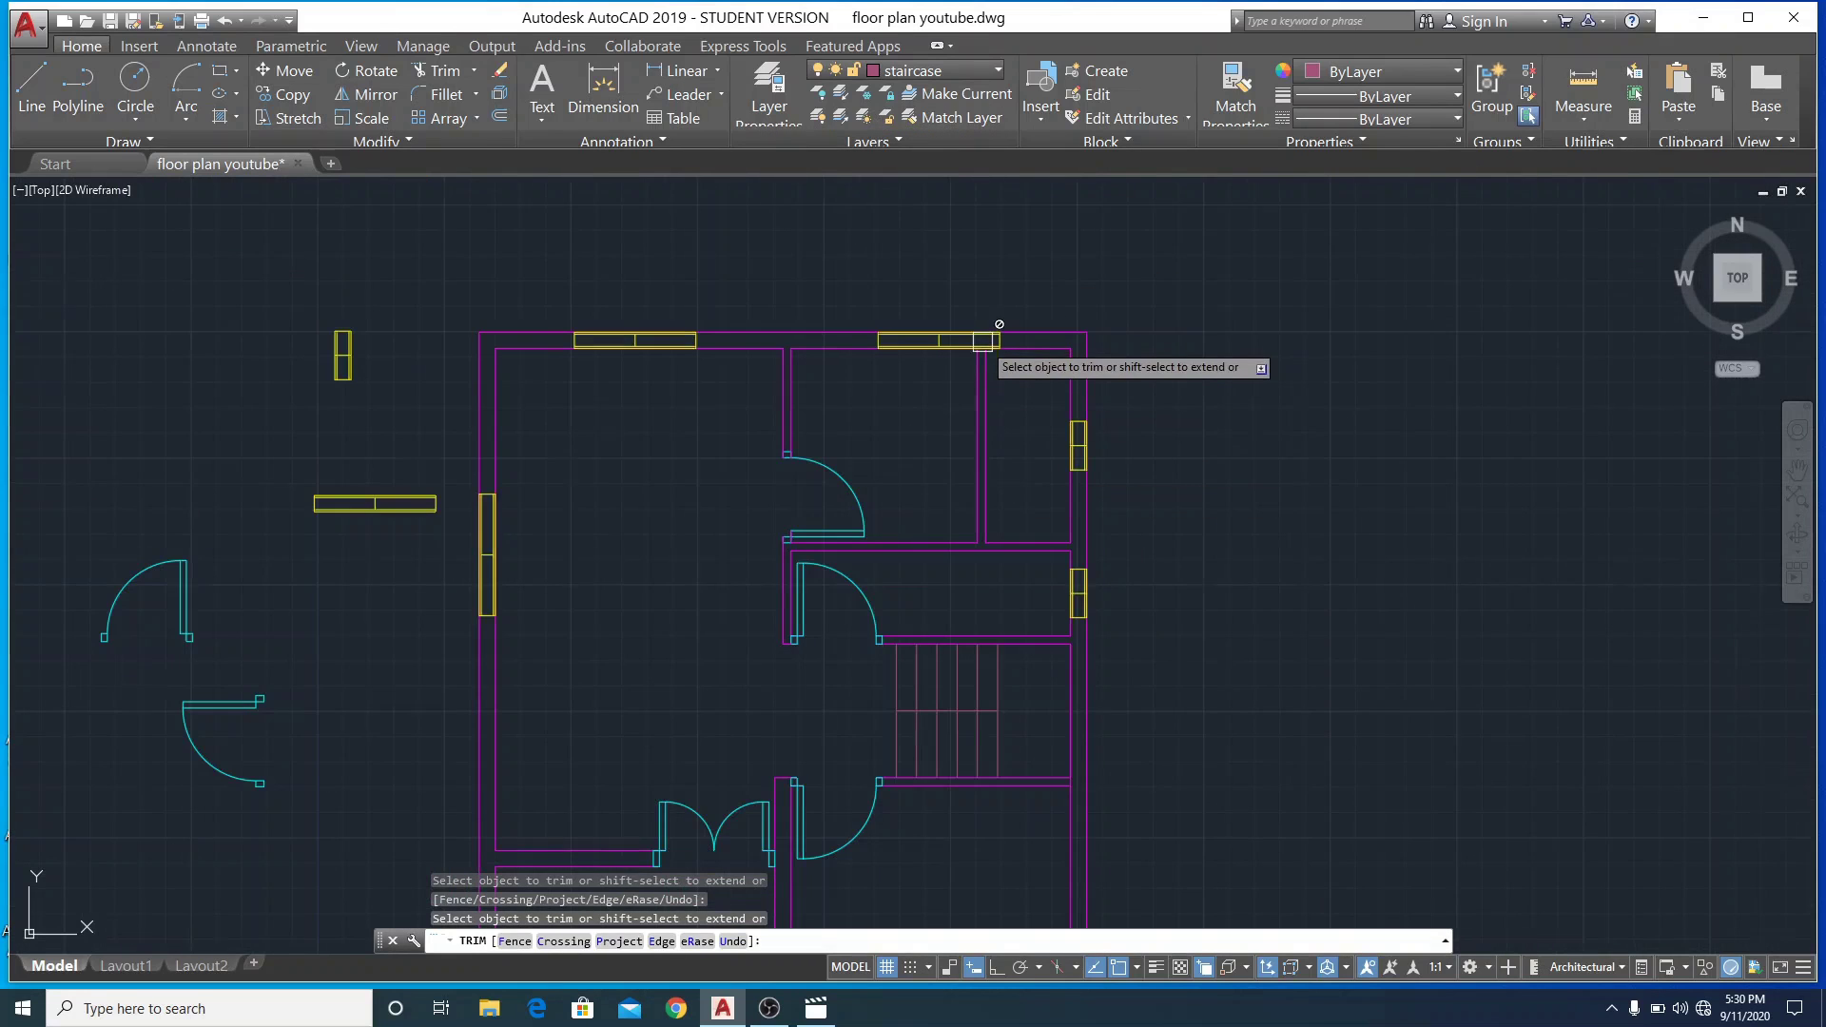
pyautogui.scroll(10, 987, 335)
pyautogui.scroll(-8, 1040, 485)
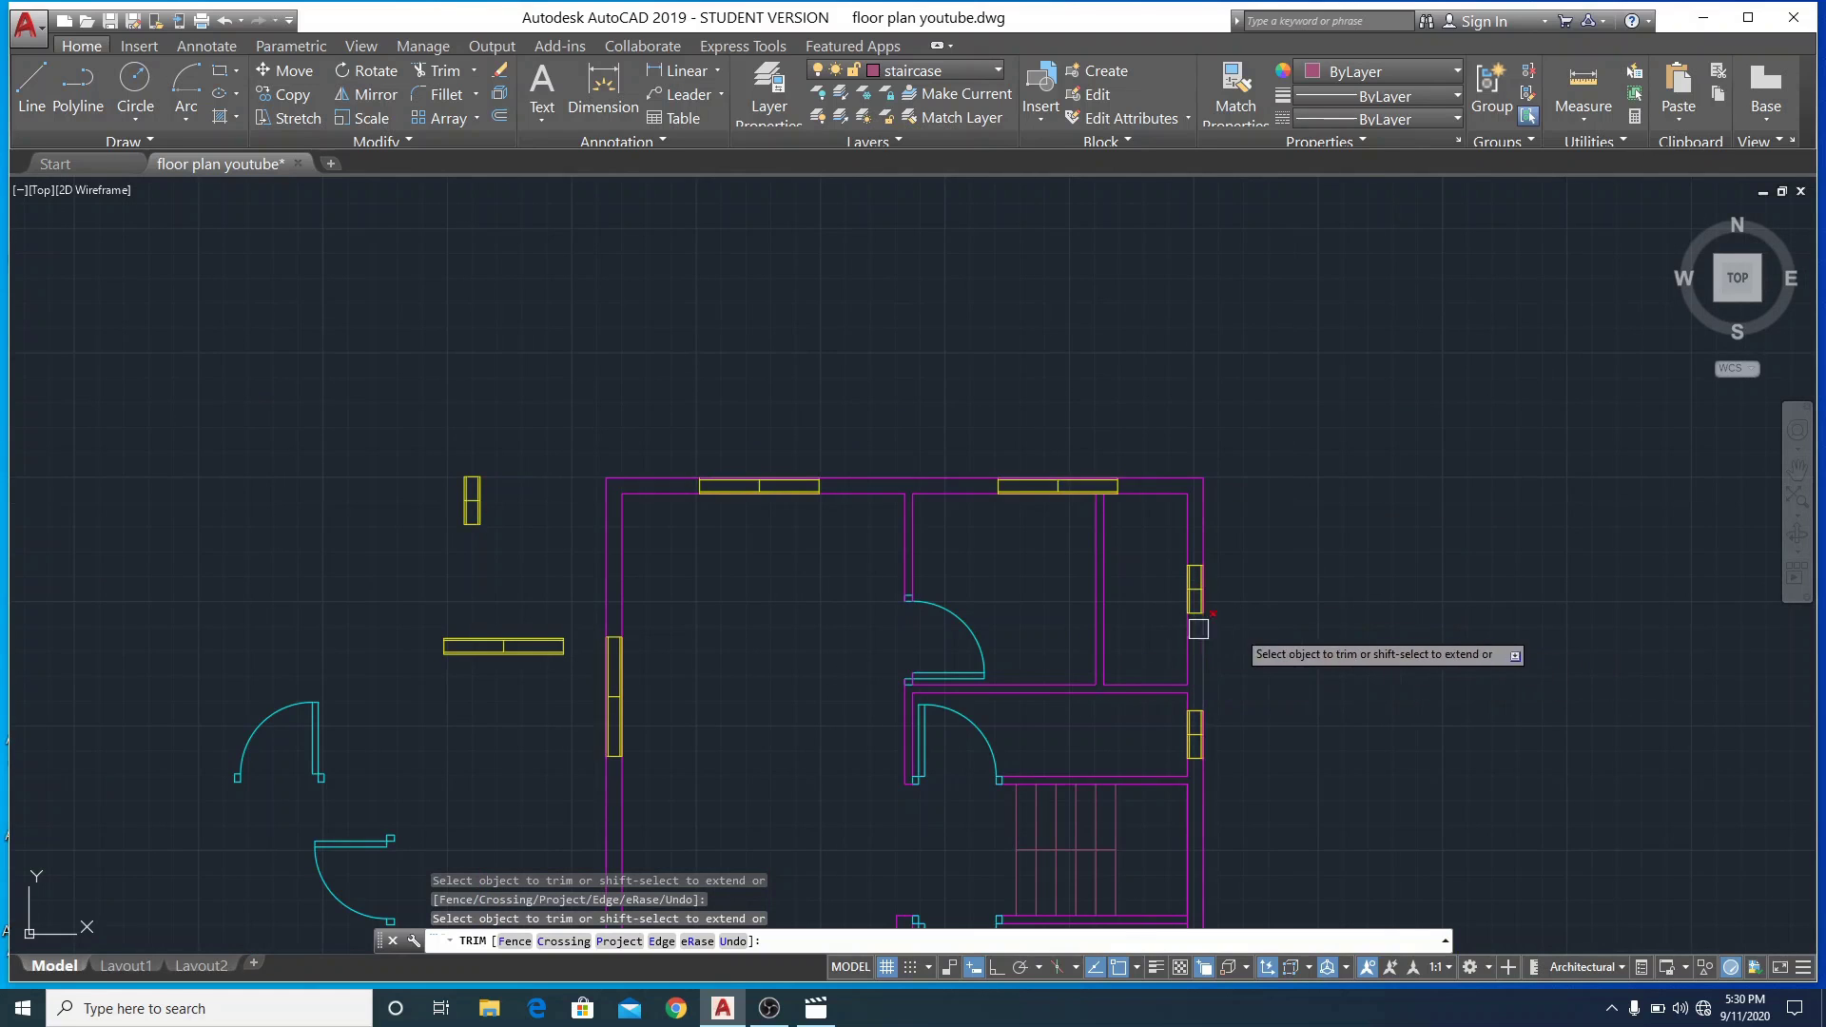
pyautogui.scroll(-2, 1308, 625)
pyautogui.scroll(-3, 1108, 448)
# Rotate the spare single door outside the plan by 270° about the jamb corner beside its door leaf
pyautogui.scroll(5, 936, 574)
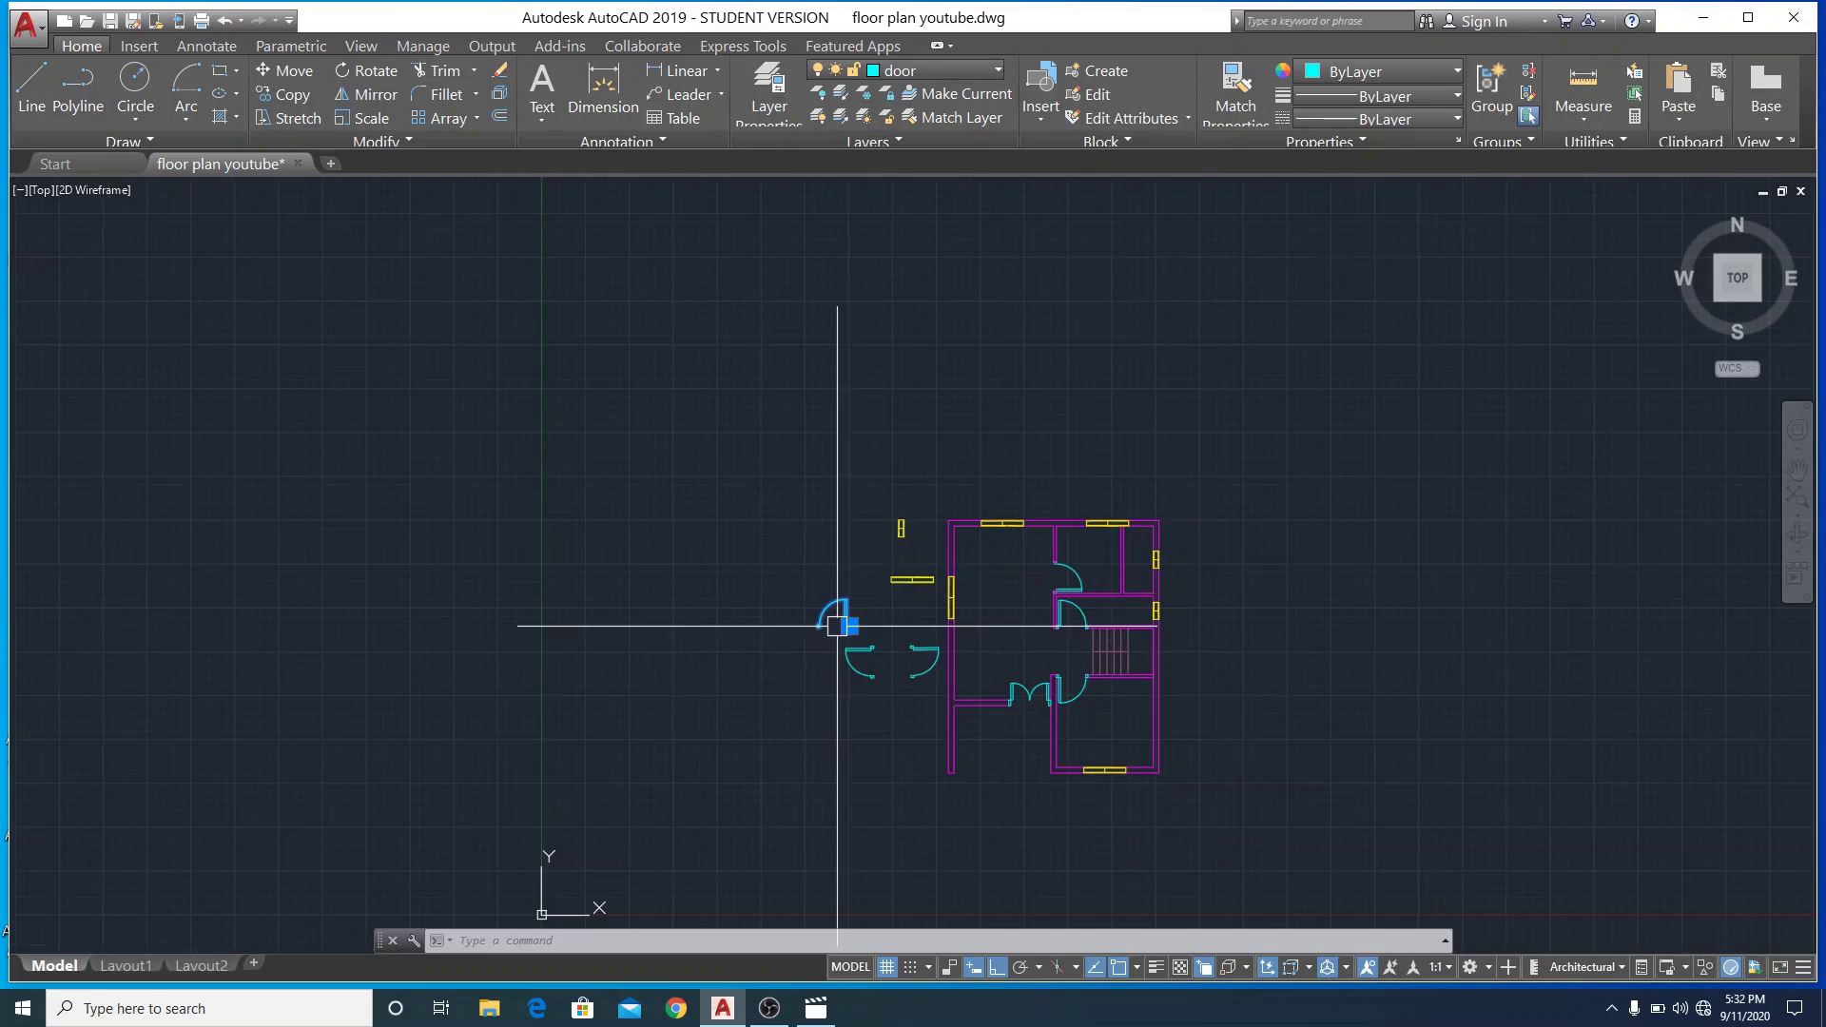
pyautogui.scroll(4, 841, 626)
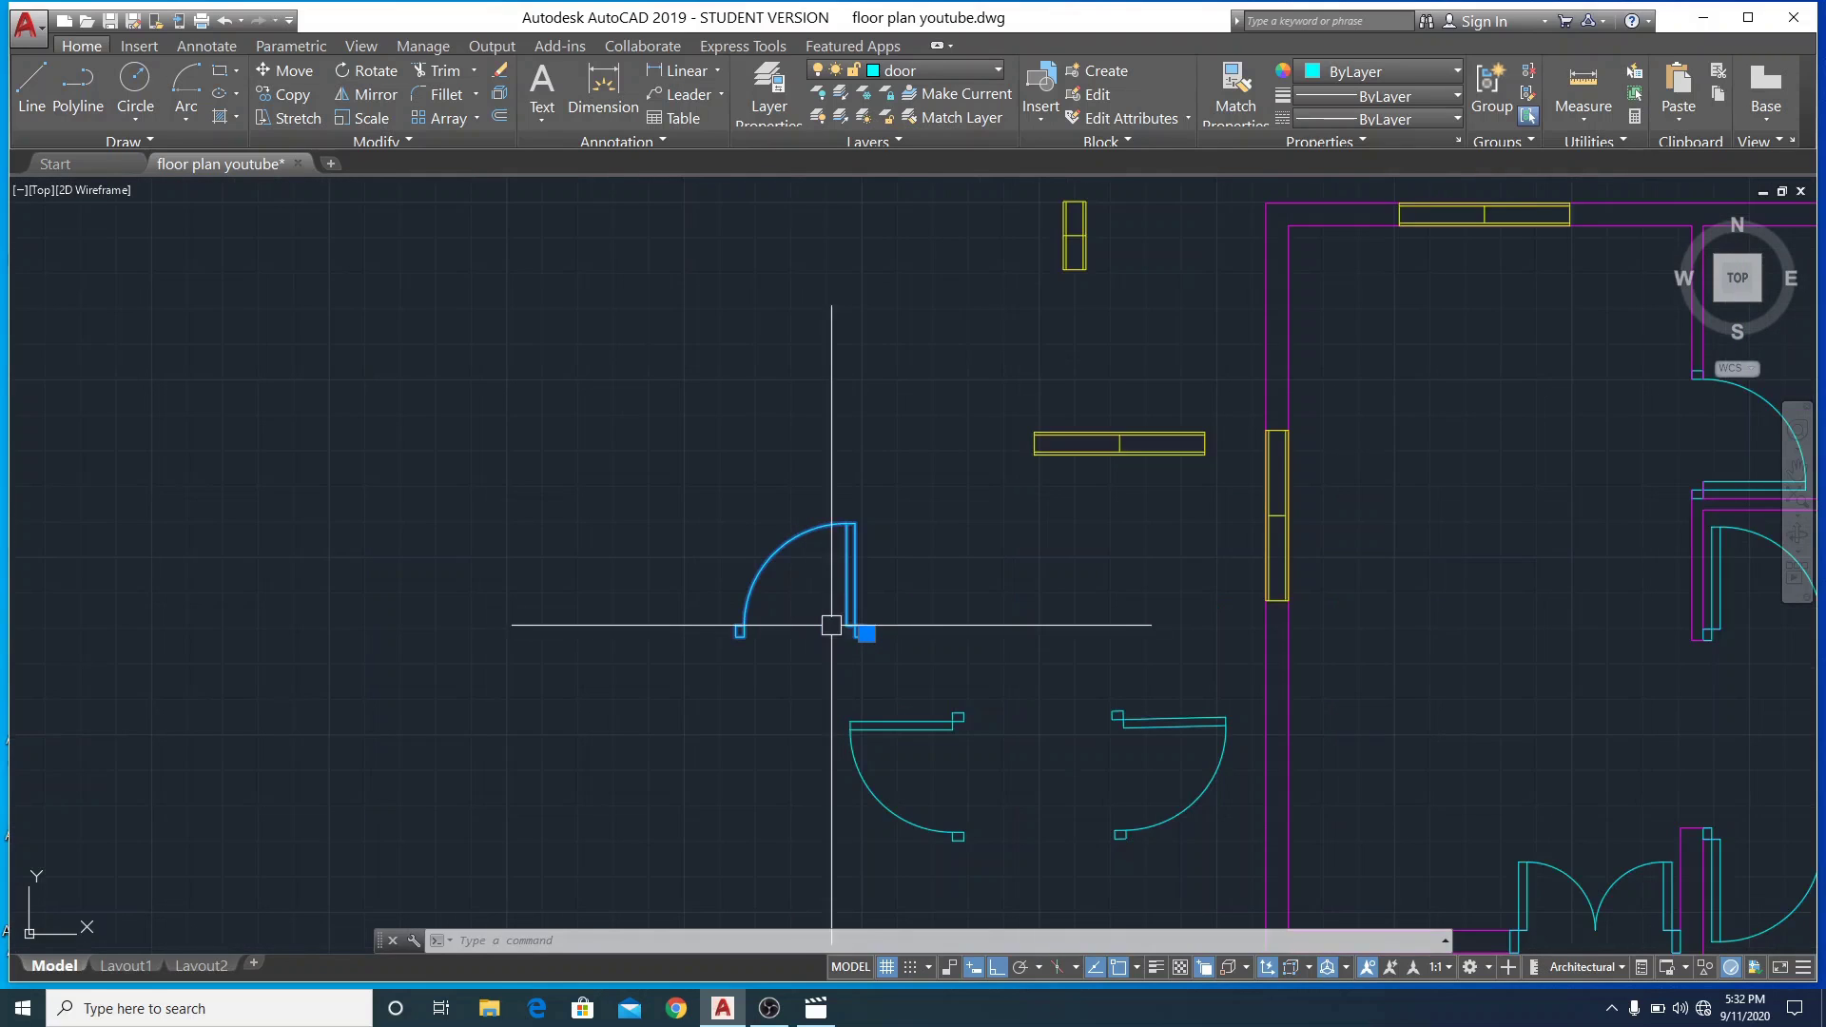
pyautogui.click(378, 72)
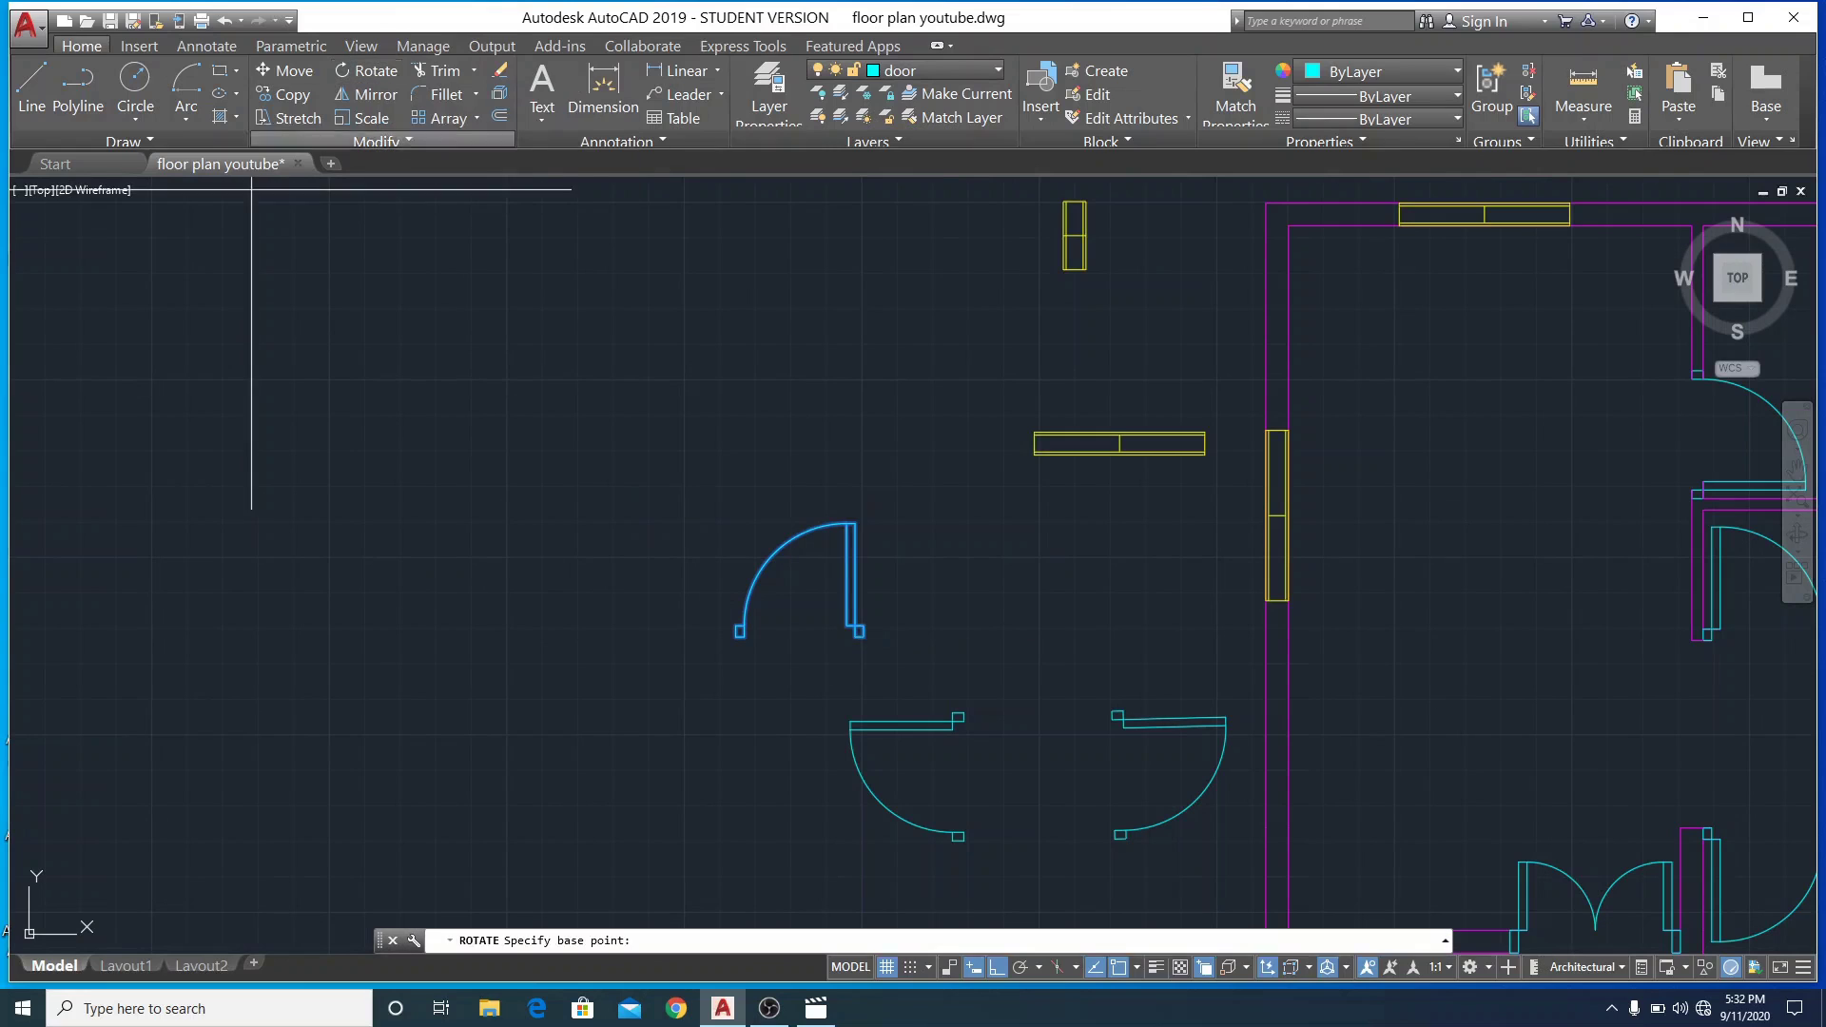
pyautogui.click(862, 634)
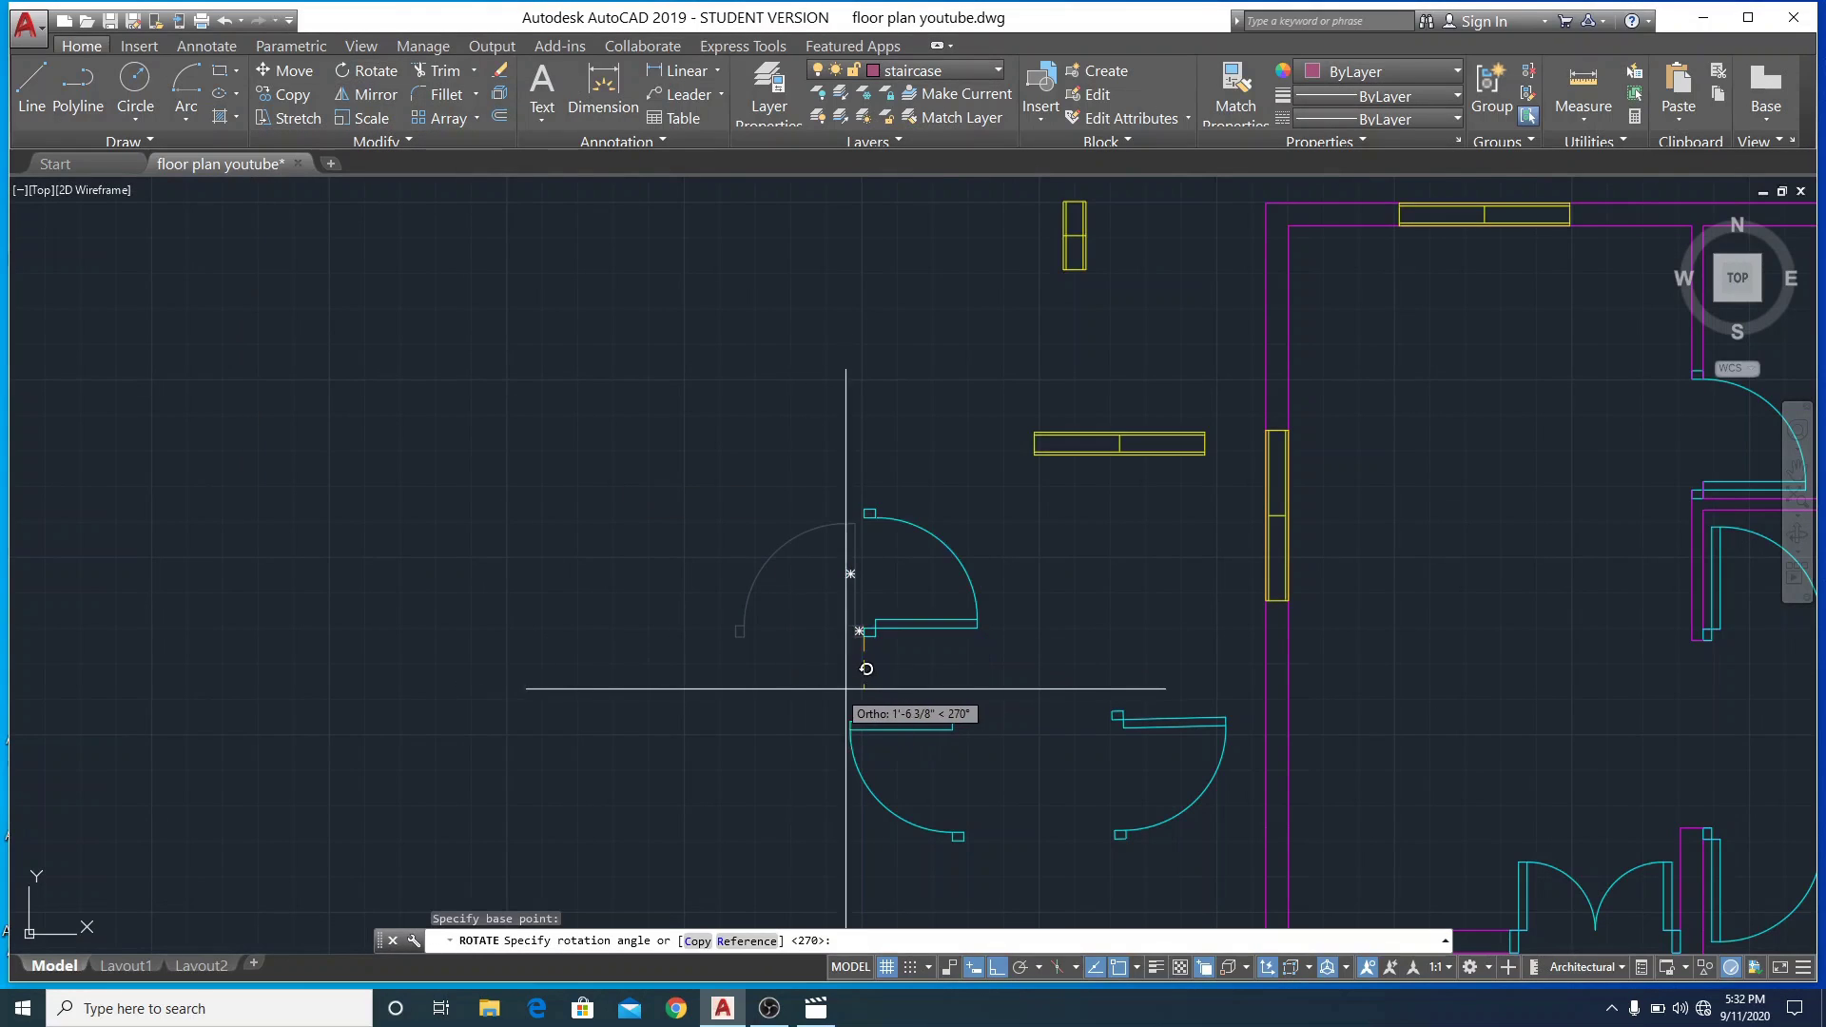
pyautogui.click(865, 688)
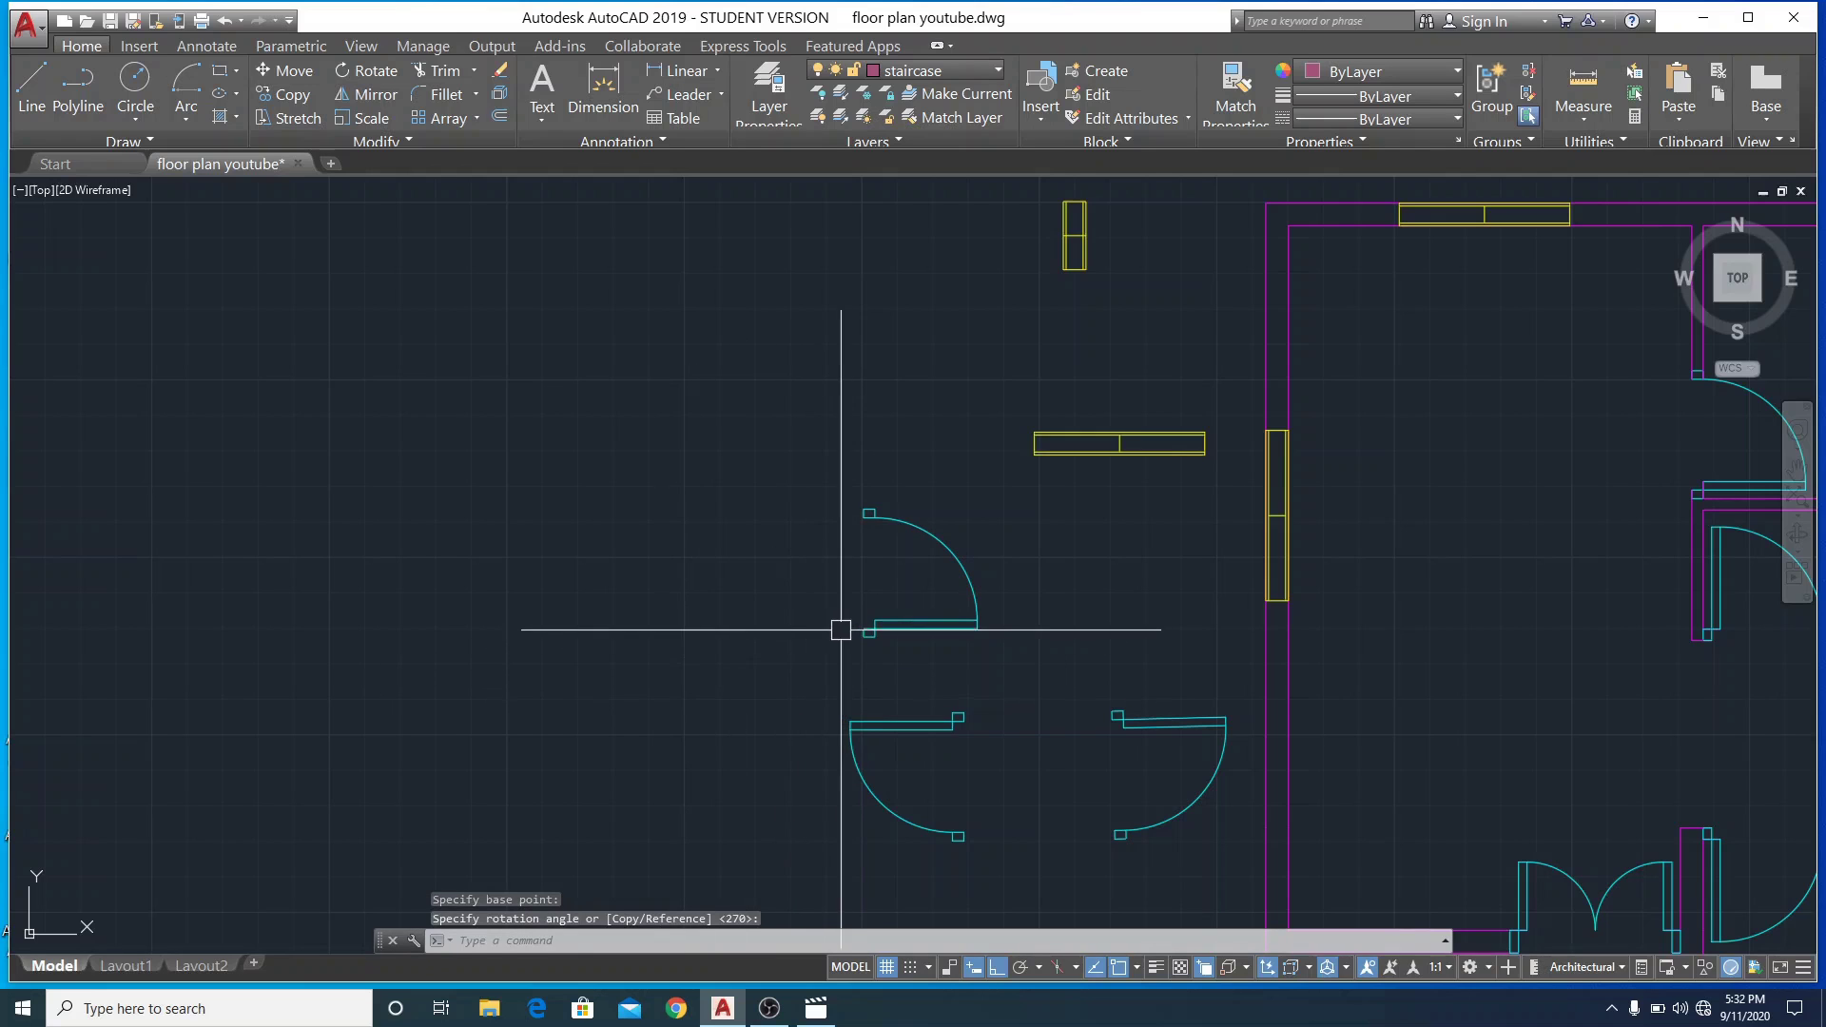
# Move the rotated door by its lower jamb corner to the lower endpoint of the partition beside the small upper room
pyautogui.click(894, 623)
pyautogui.write('m')
pyautogui.press('Return')
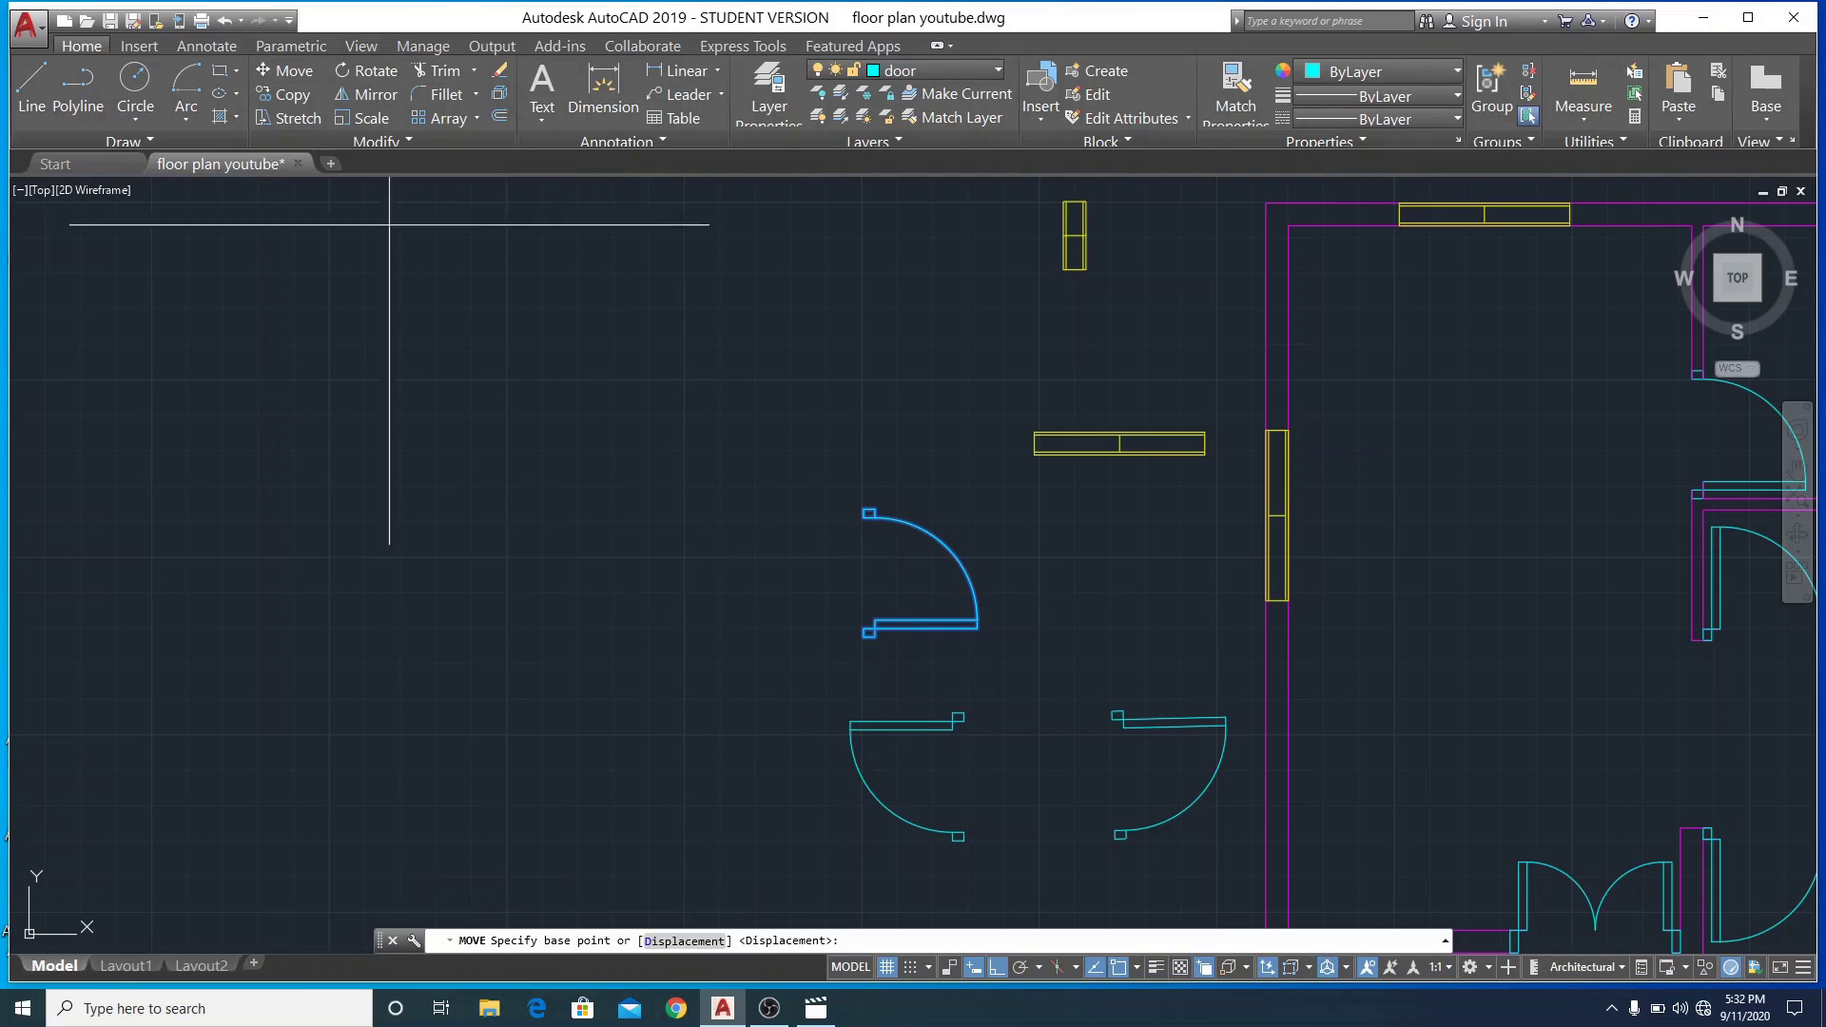
pyautogui.scroll(5, 844, 654)
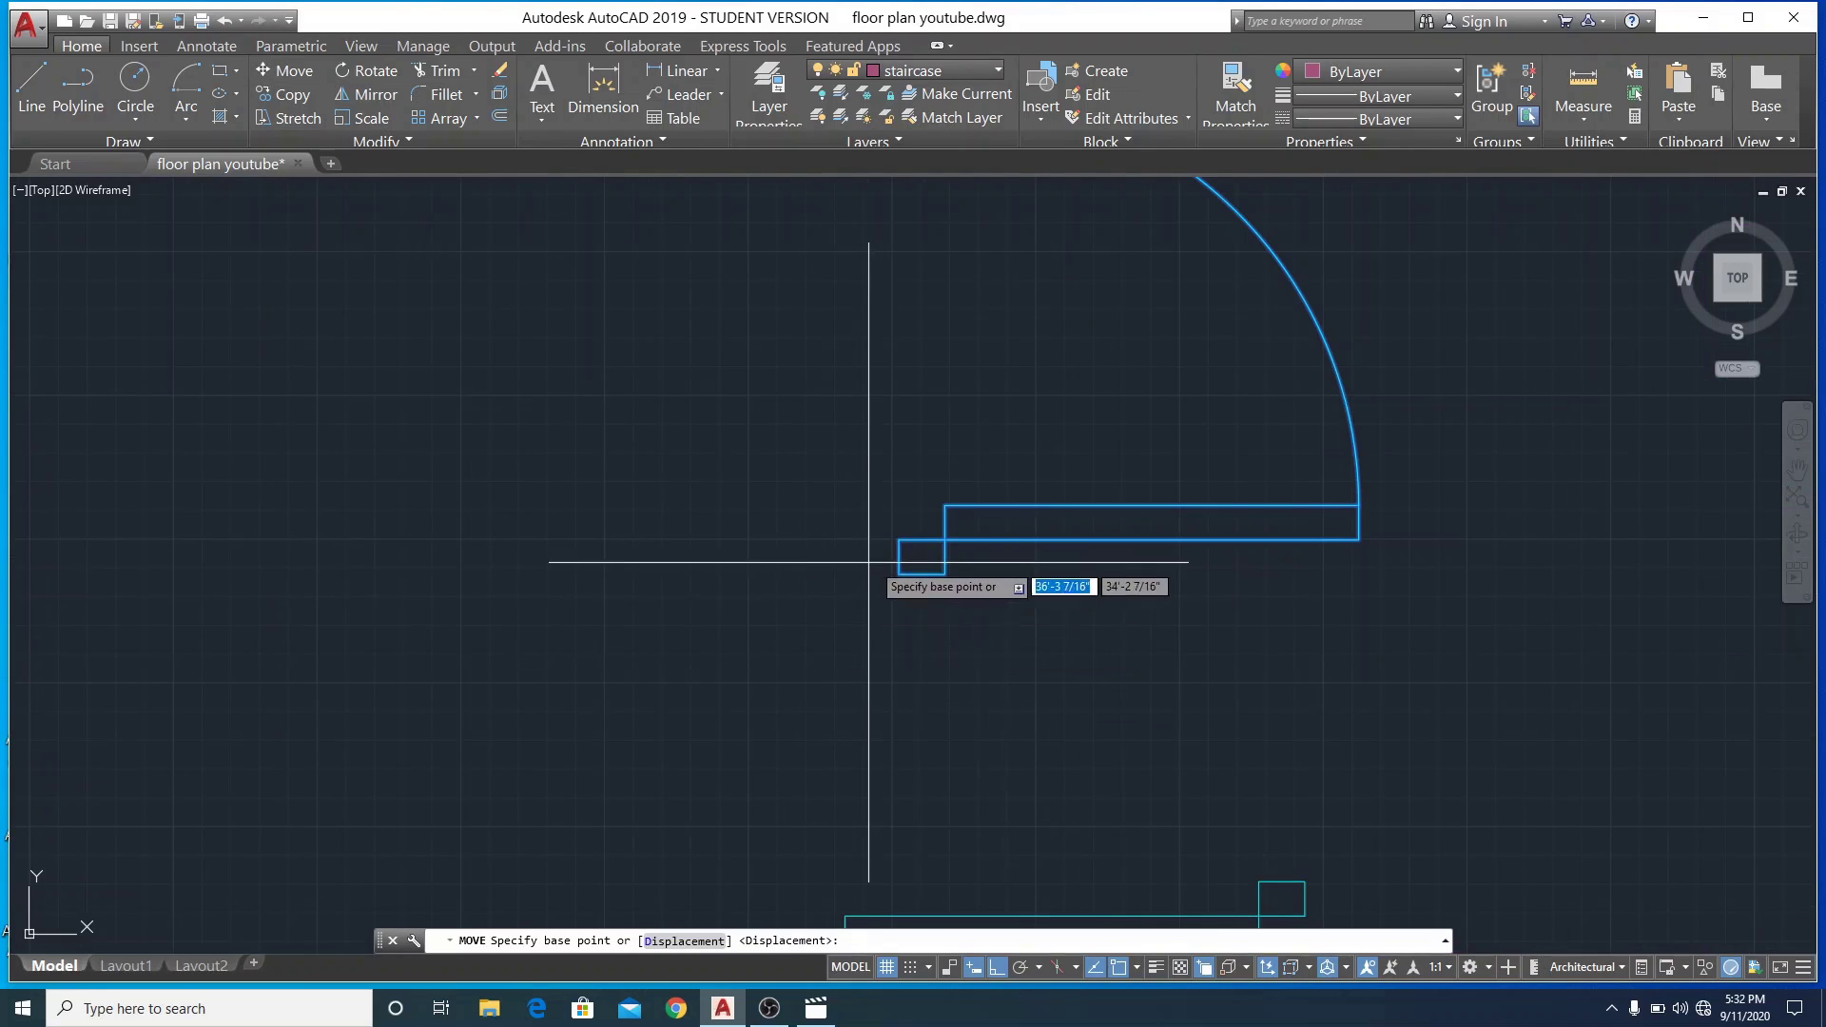
pyautogui.click(900, 573)
pyautogui.scroll(-5, 900, 573)
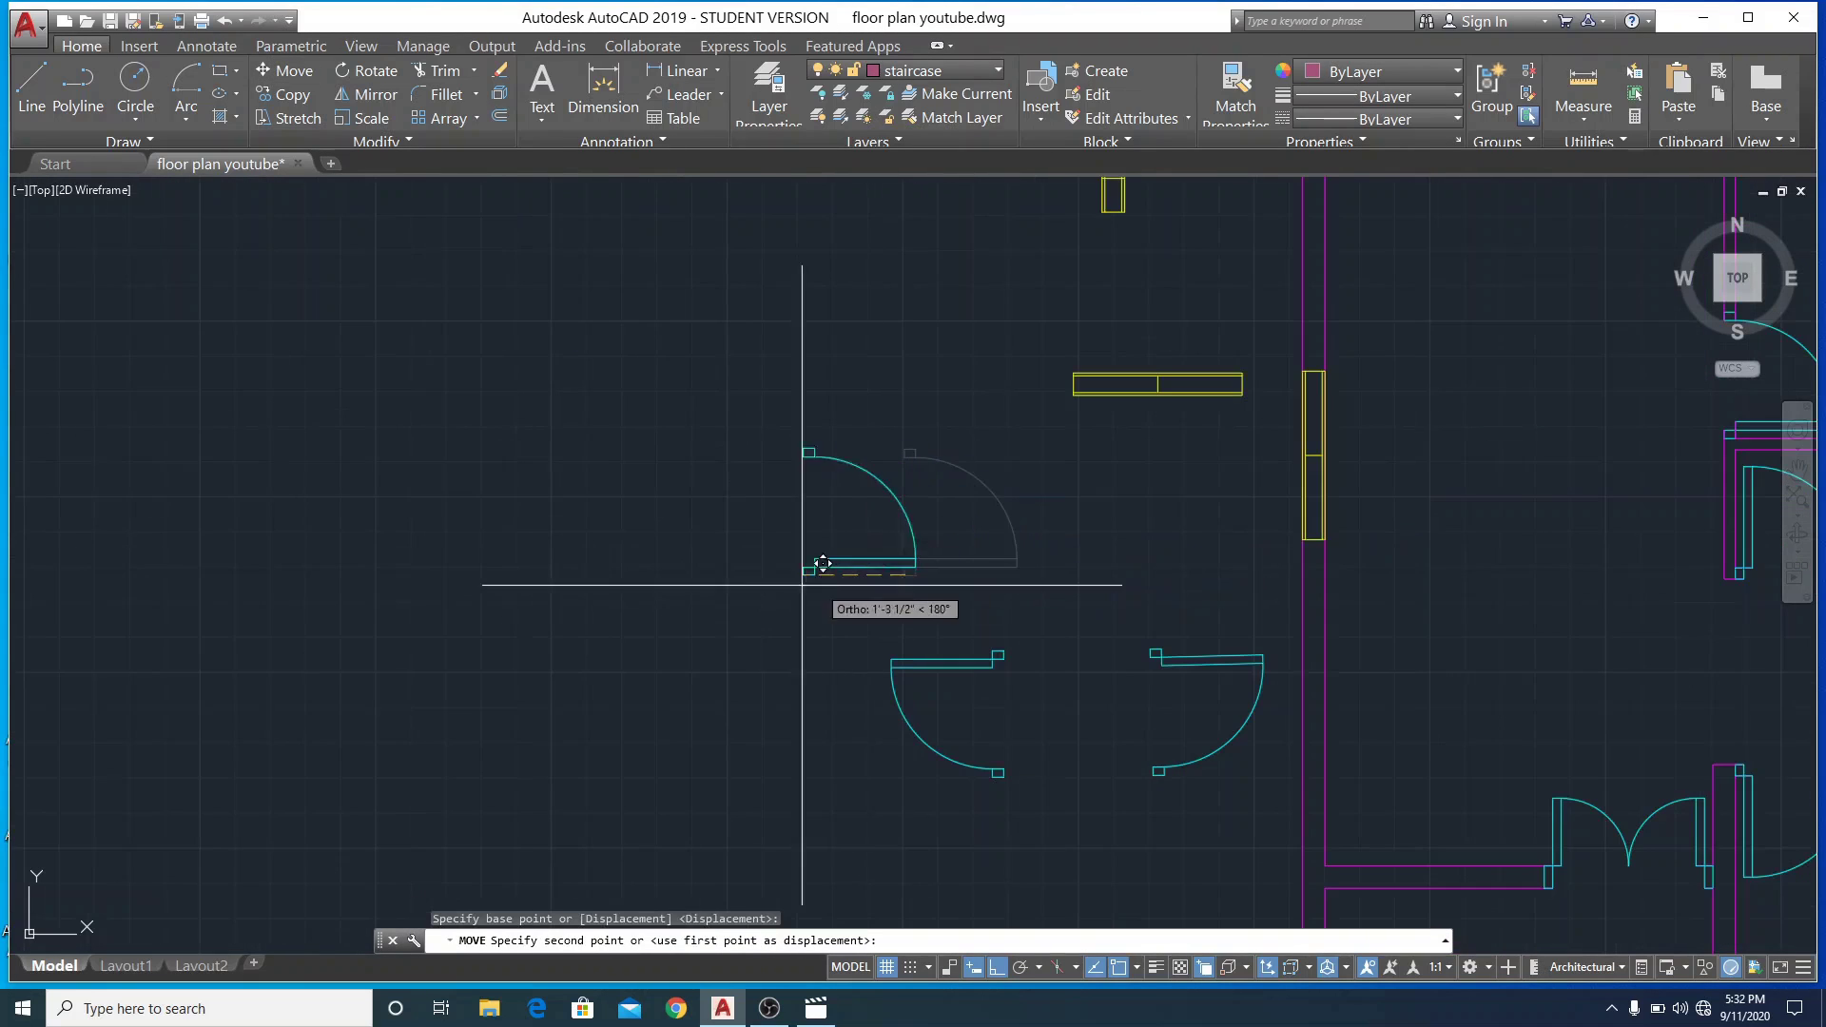
pyautogui.scroll(-5, 855, 561)
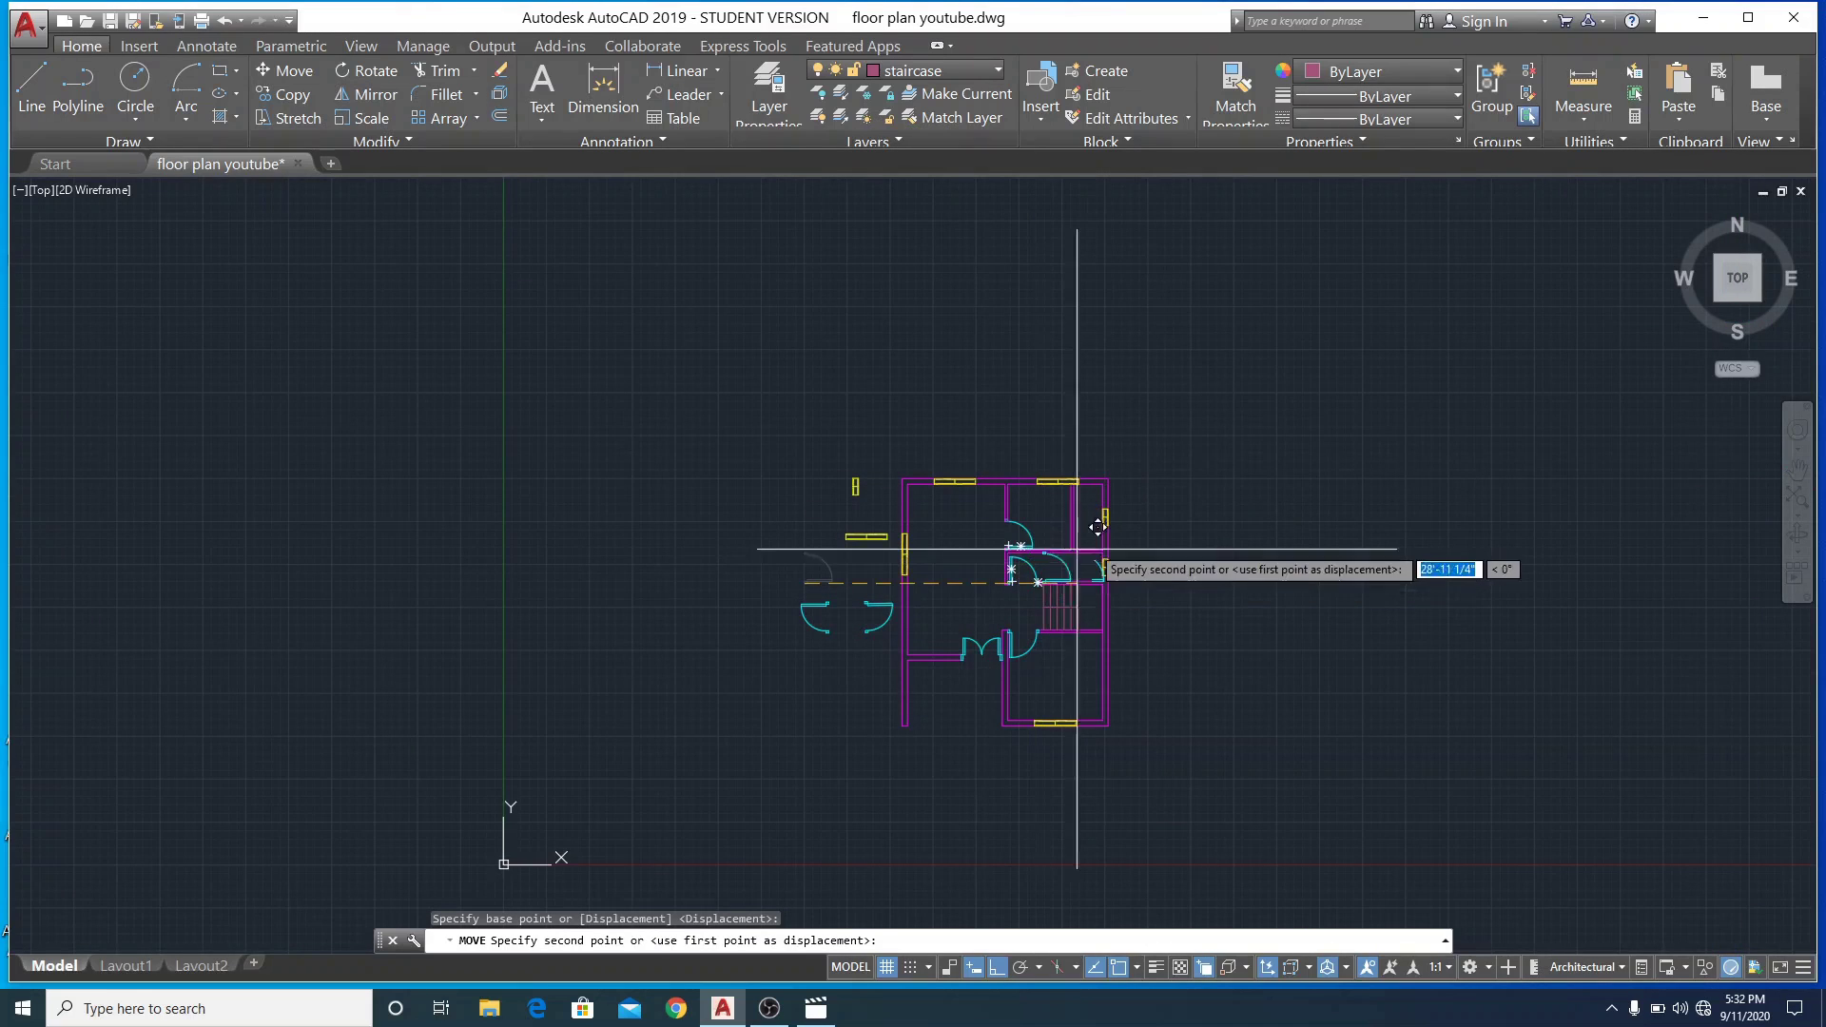
pyautogui.scroll(6, 1094, 528)
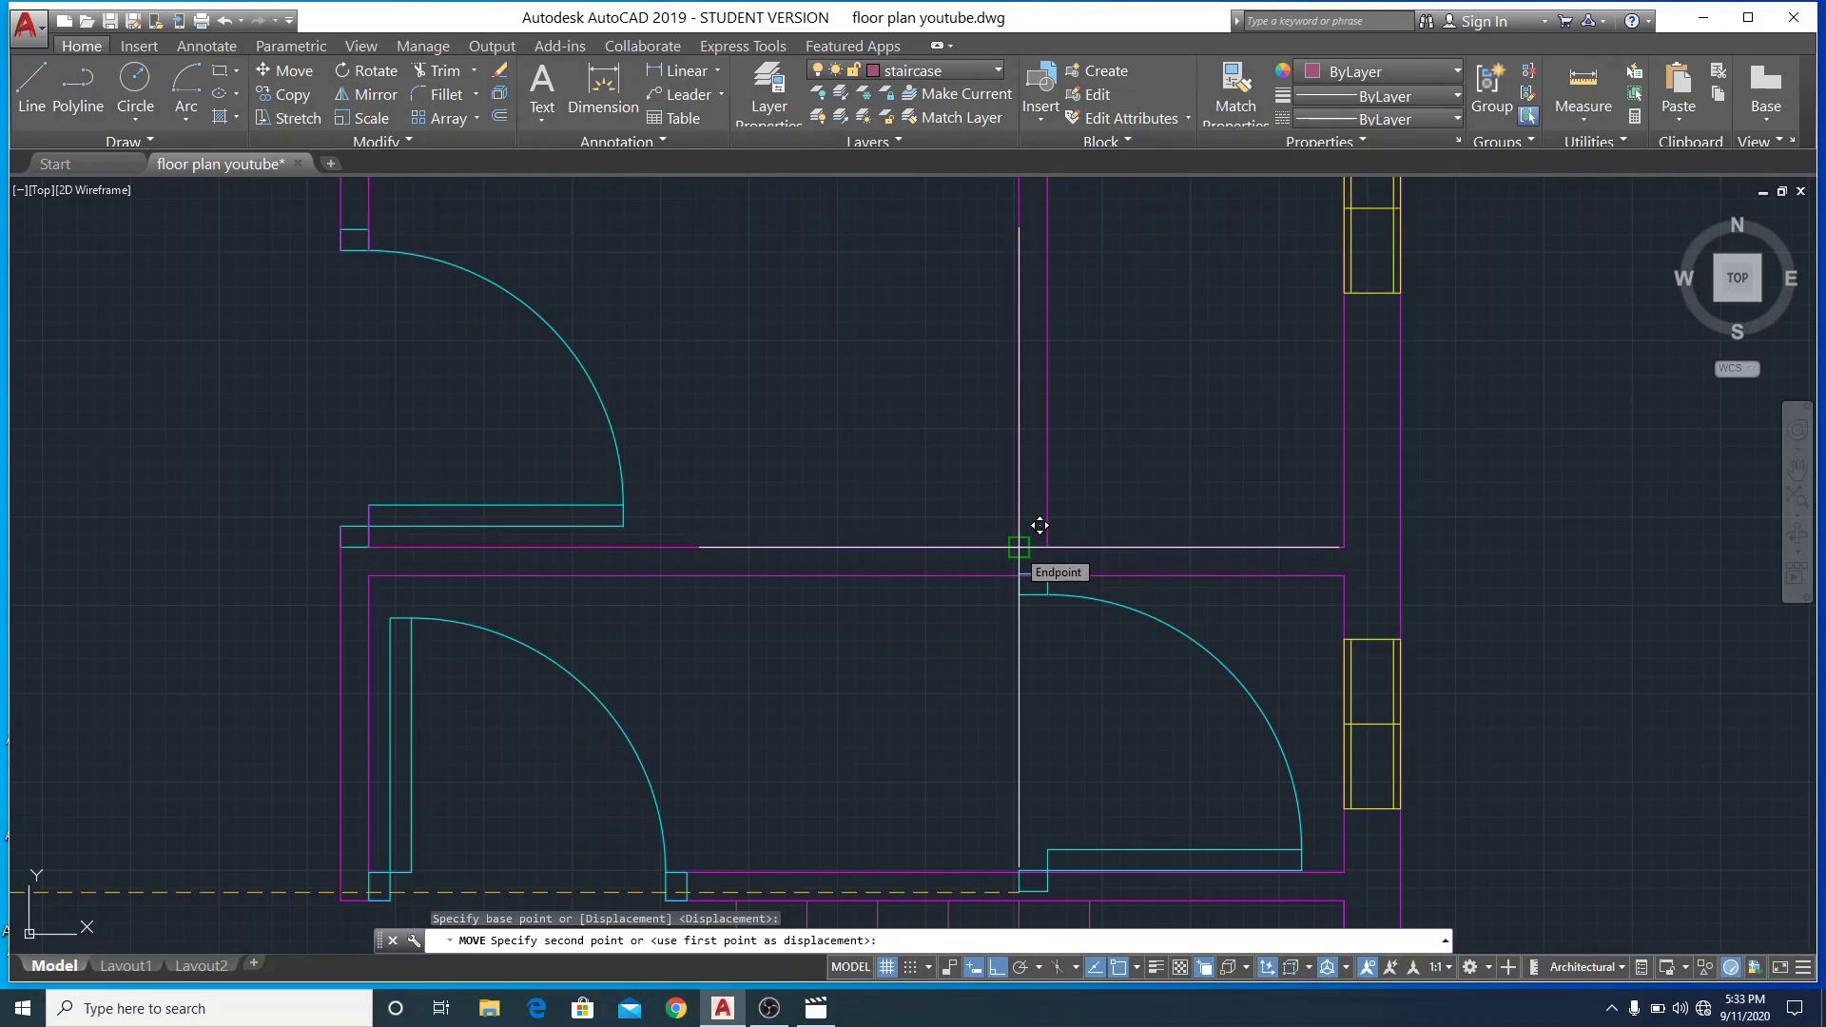
pyautogui.click(1016, 547)
pyautogui.scroll(-3, 884, 551)
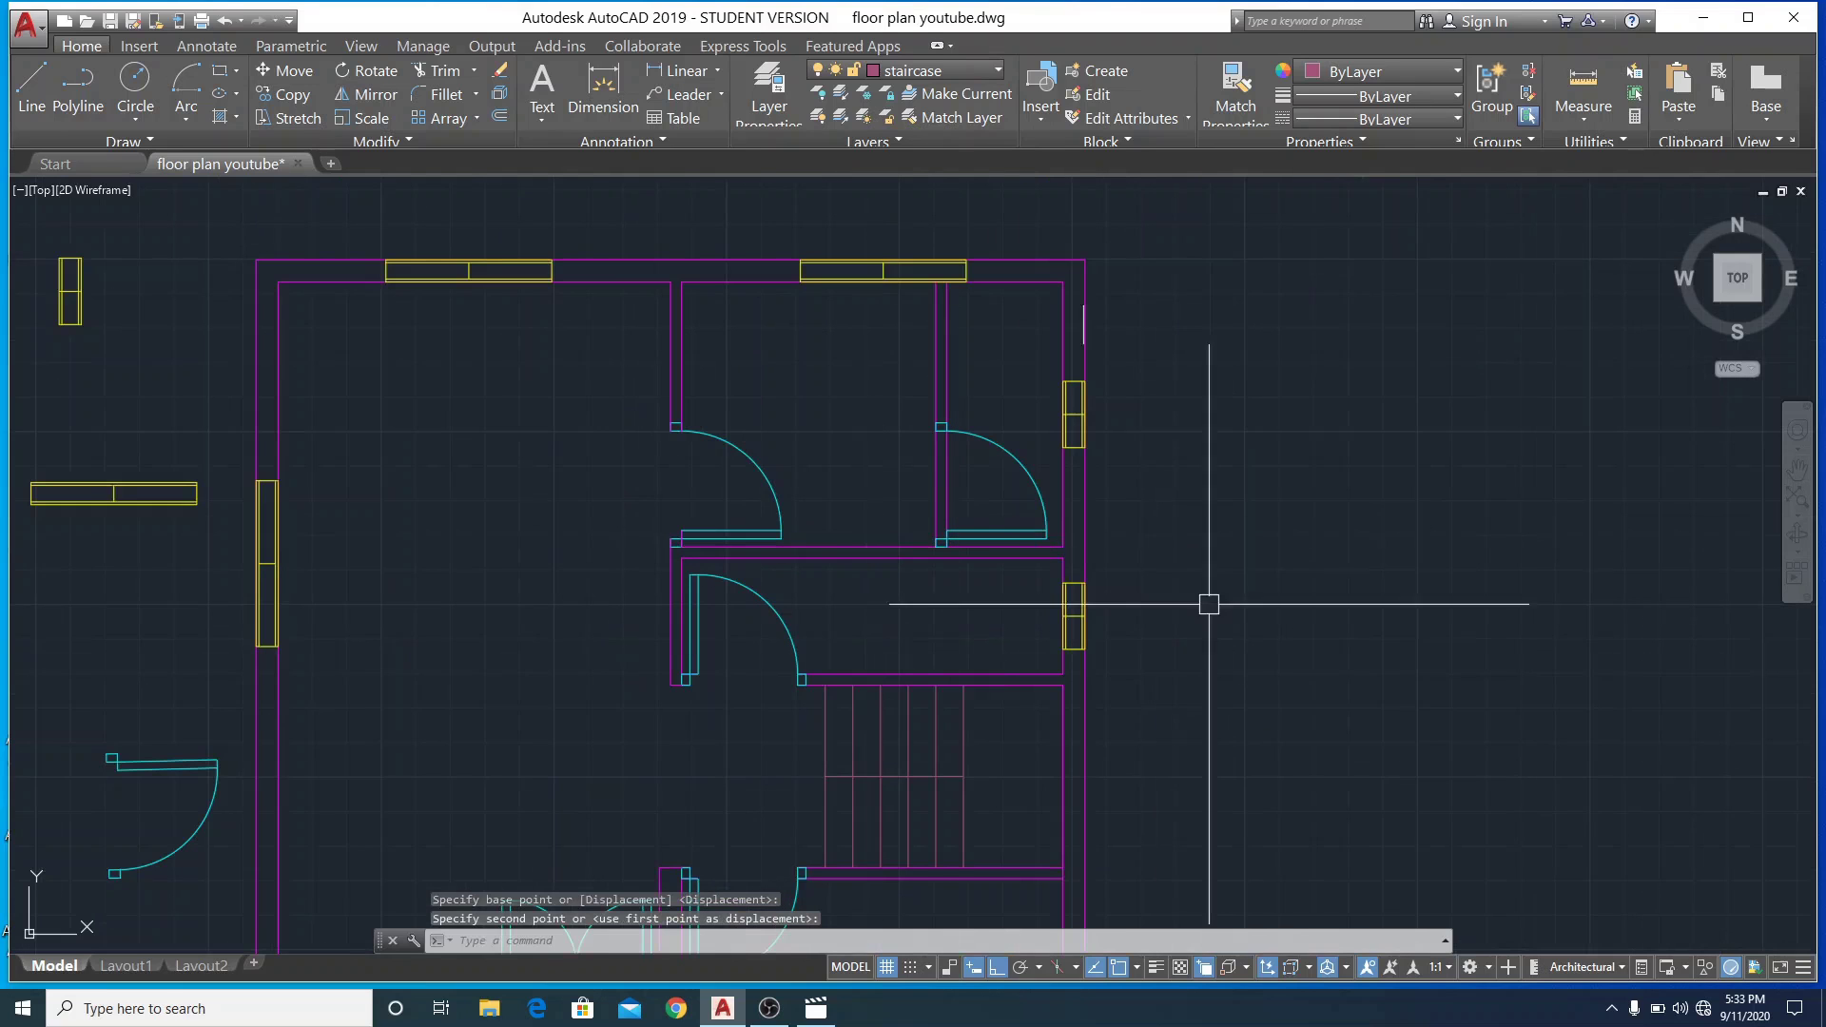
# Trim the partition lines between the new door's jambs to open the doorway into the small upper room
pyautogui.scroll(4, 950, 534)
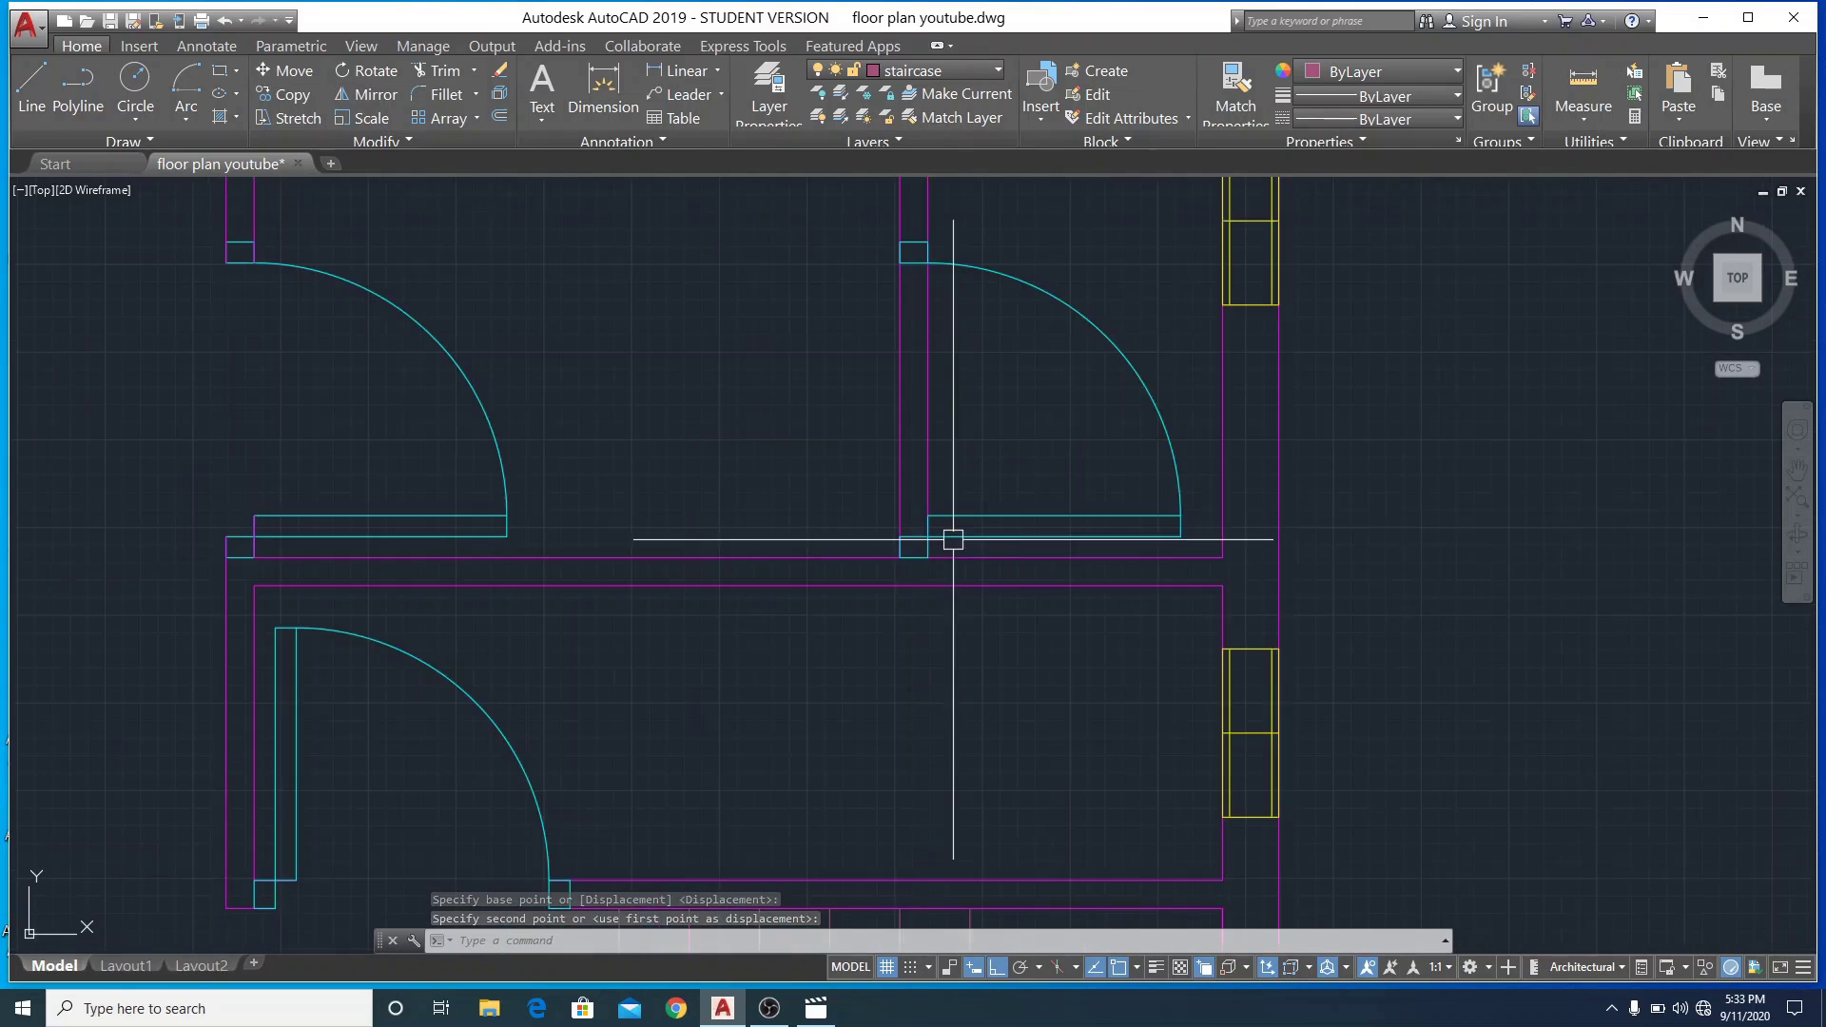
pyautogui.scroll(-2, 1175, 576)
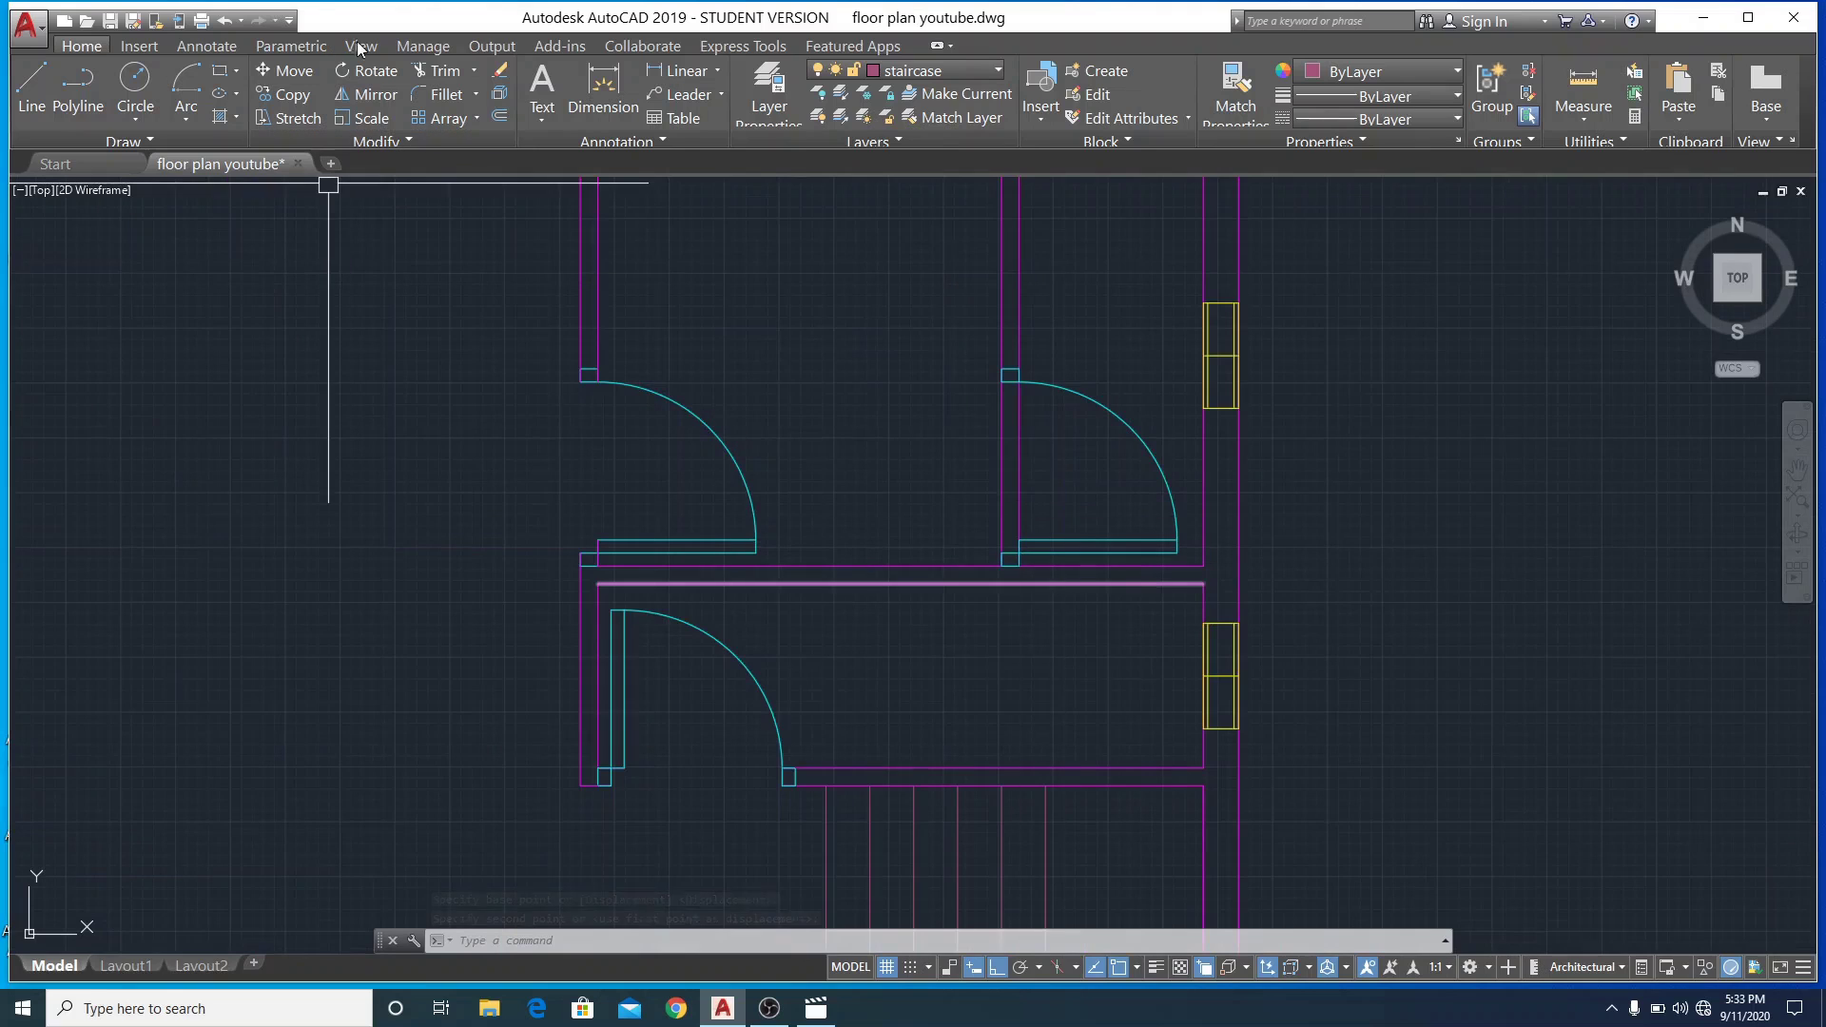
pyautogui.click(435, 74)
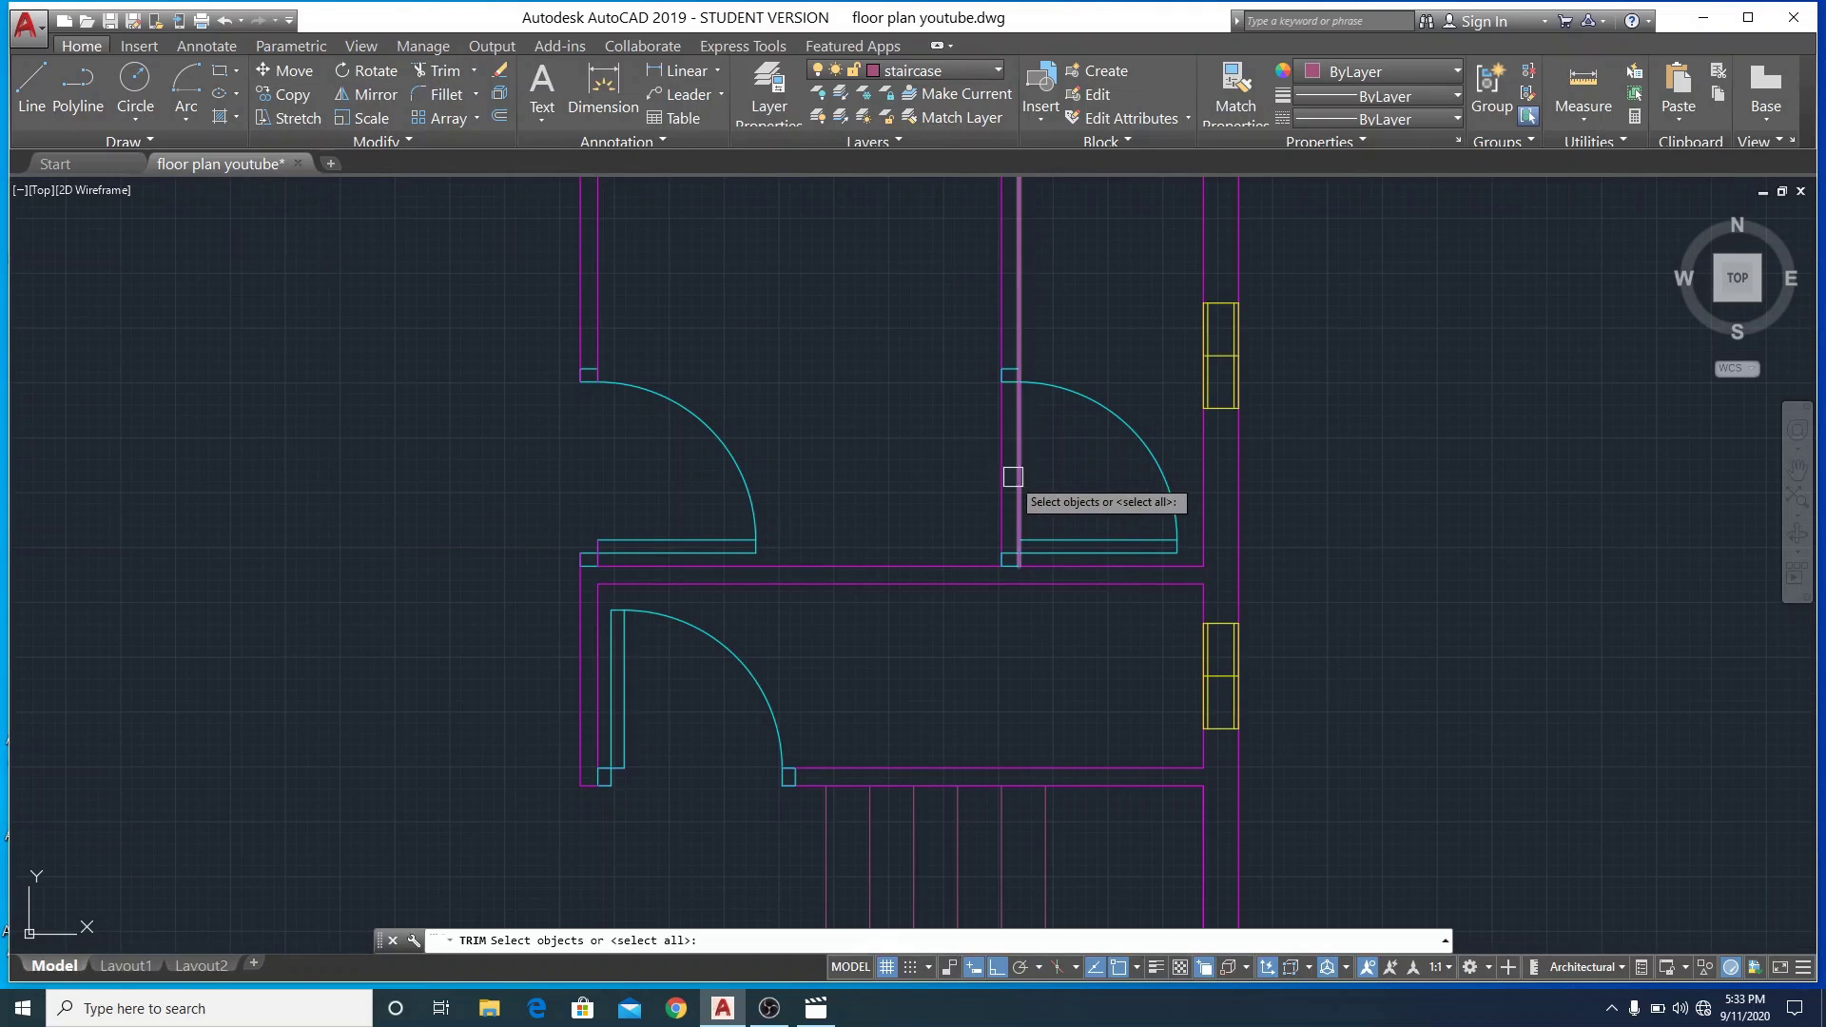
pyautogui.press('Return')
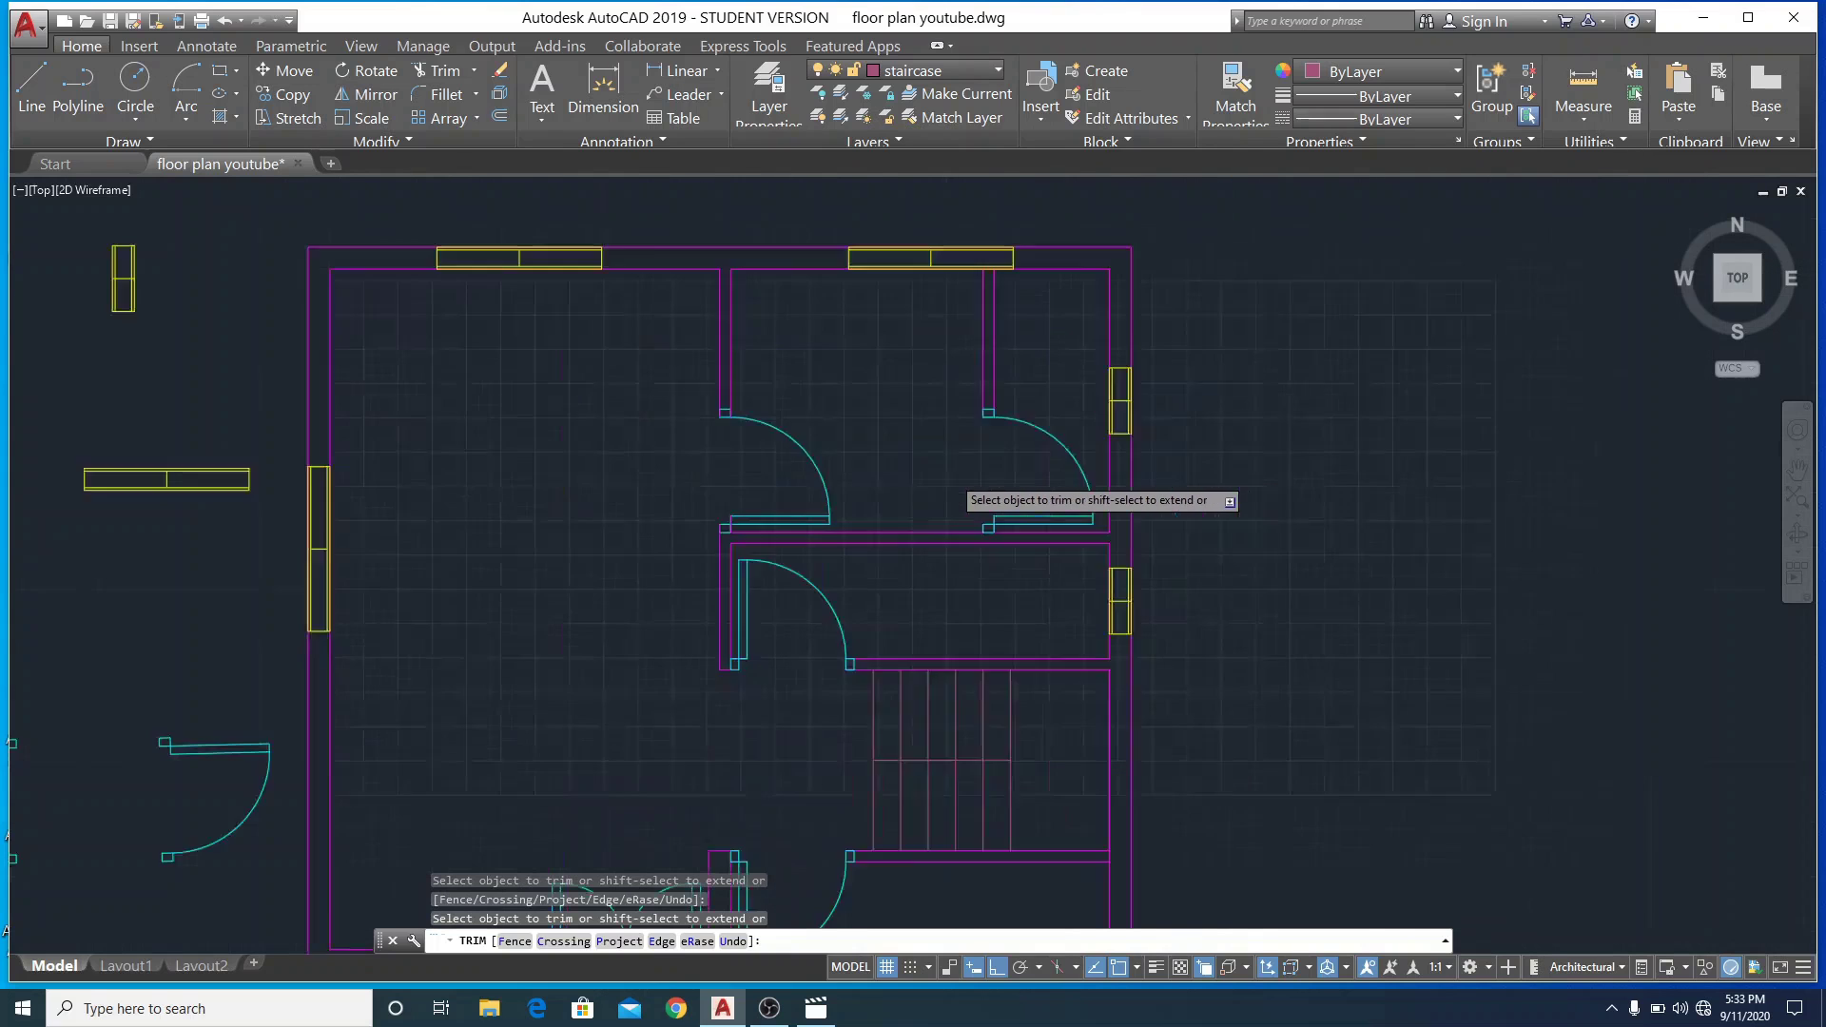
pyautogui.scroll(-2, 950, 475)
pyautogui.scroll(-2, 1099, 448)
pyautogui.scroll(-1, 1100, 619)
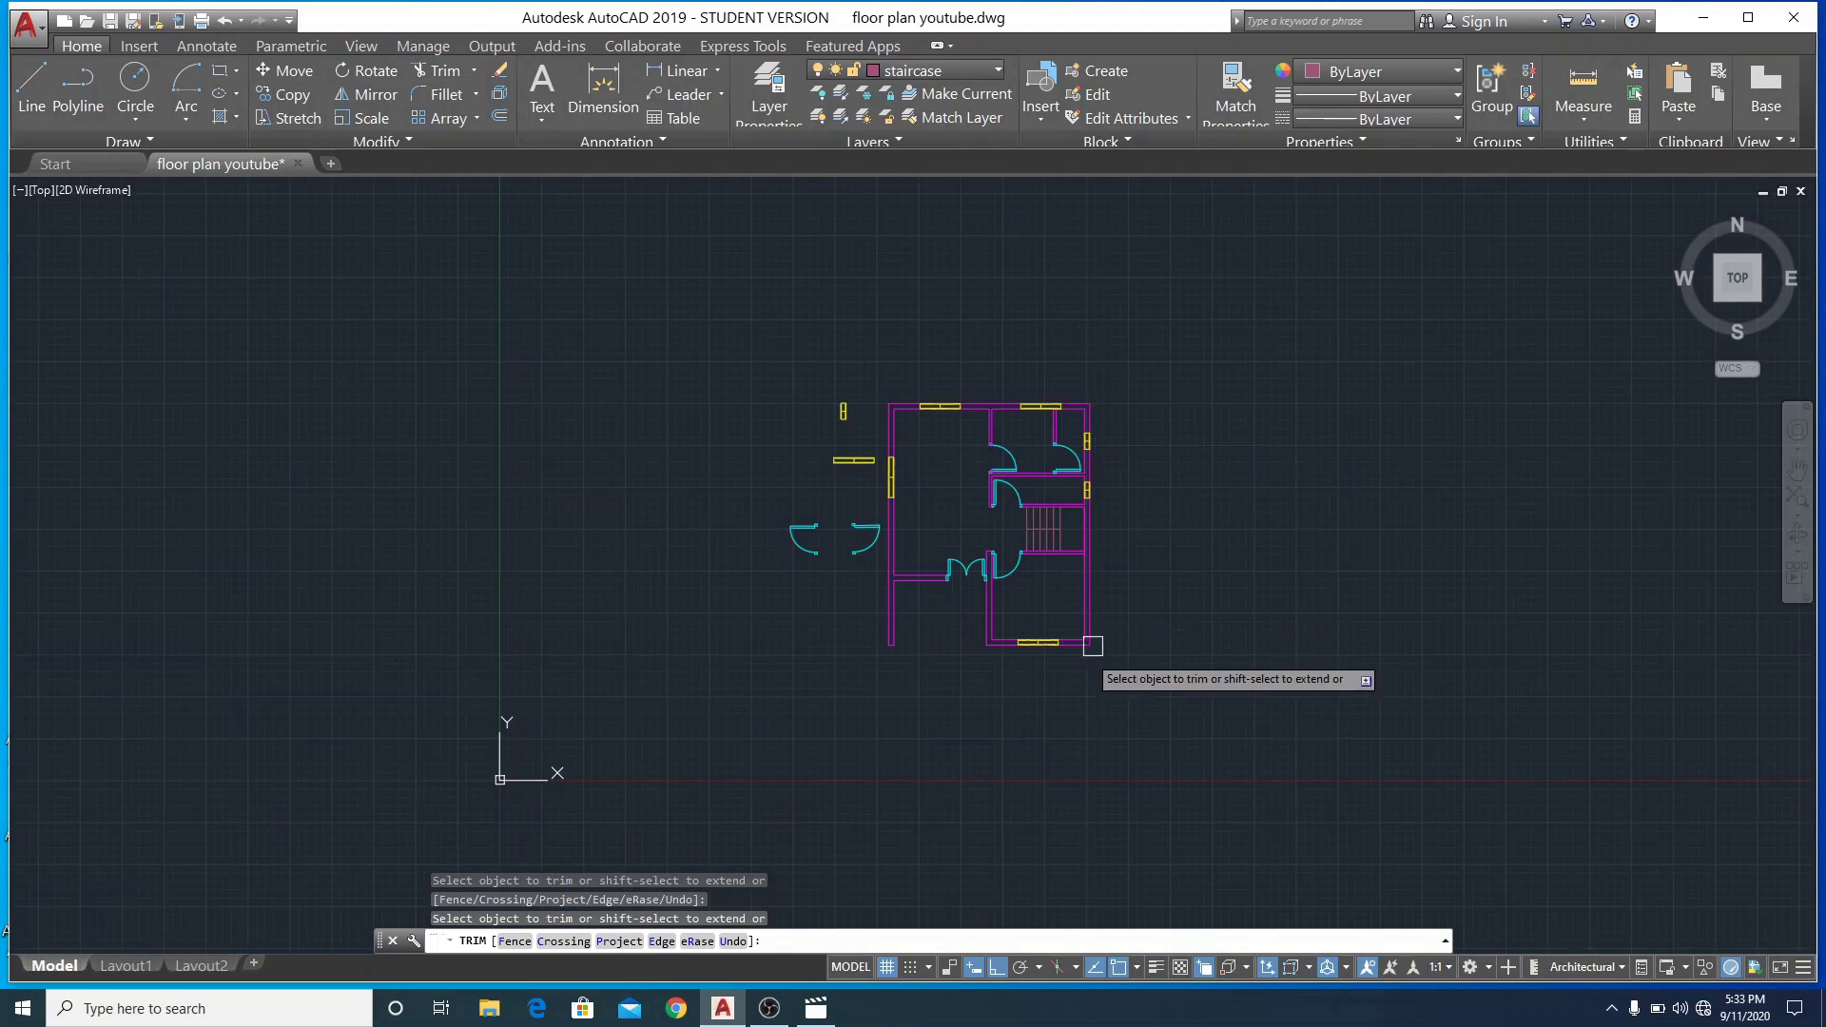
pyautogui.scroll(1, 1055, 629)
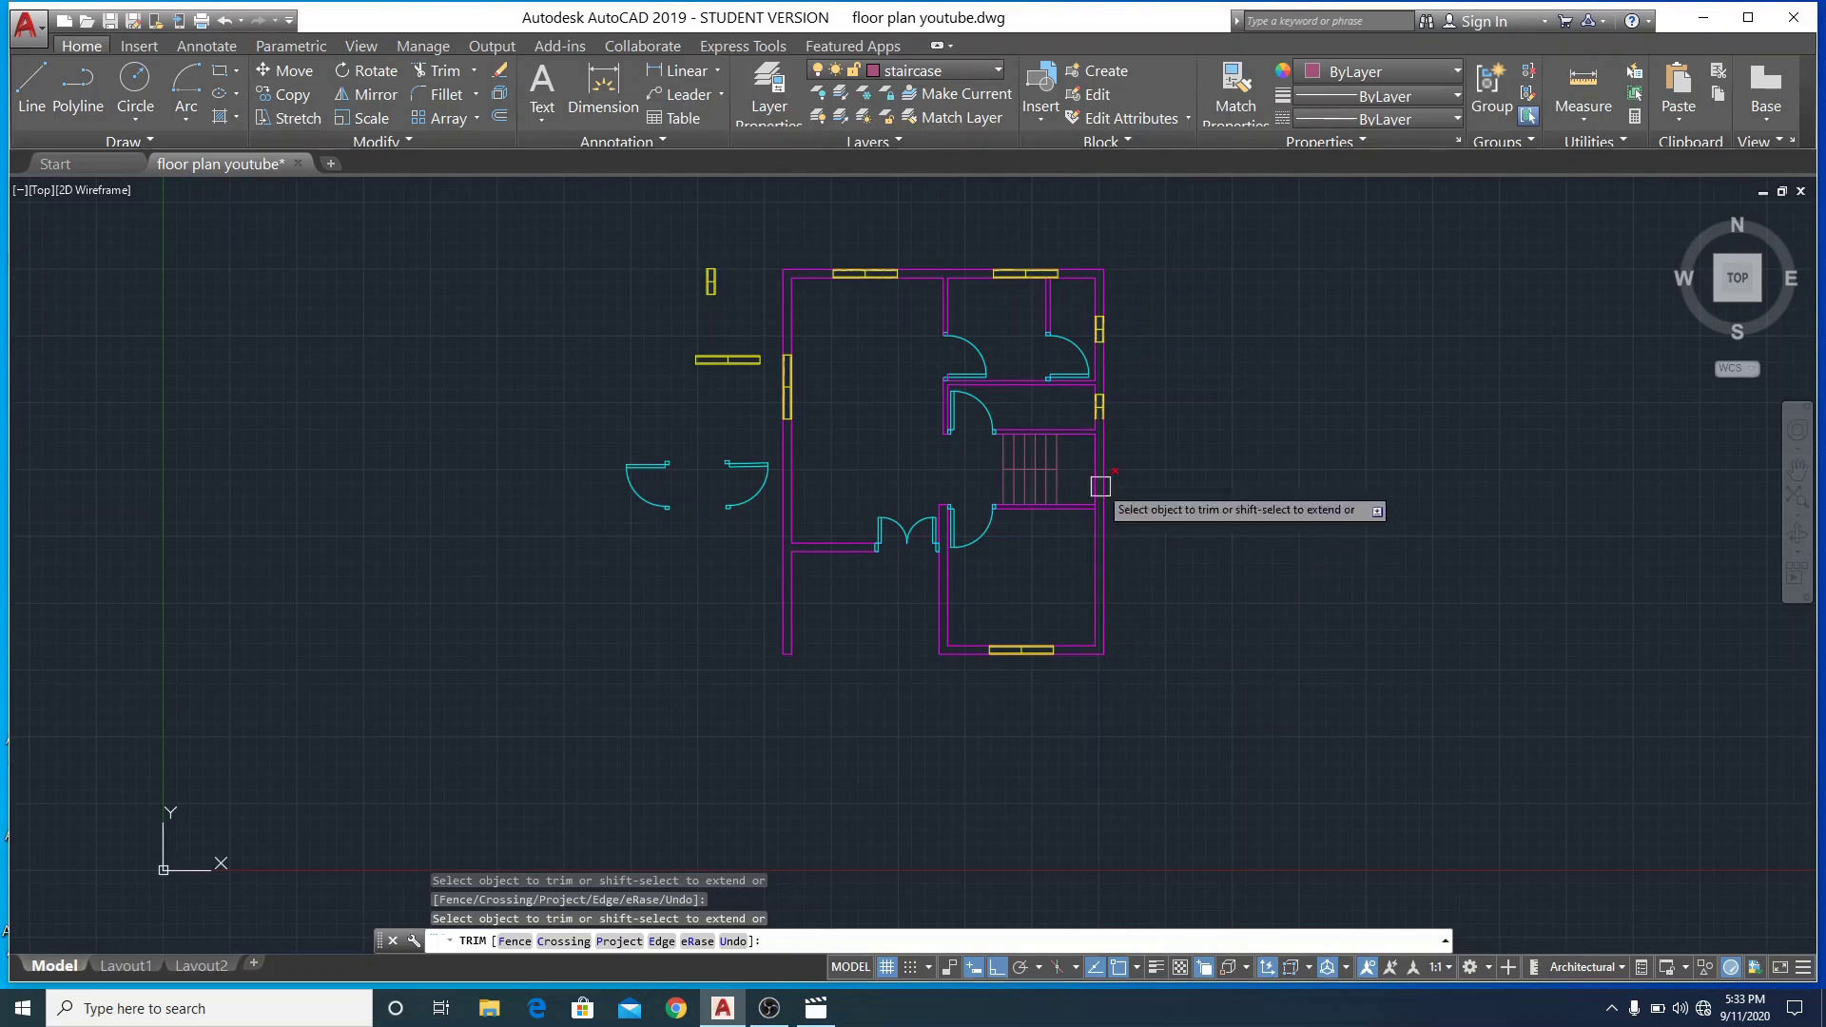
pyautogui.scroll(3, 1067, 462)
pyautogui.scroll(-3, 1067, 463)
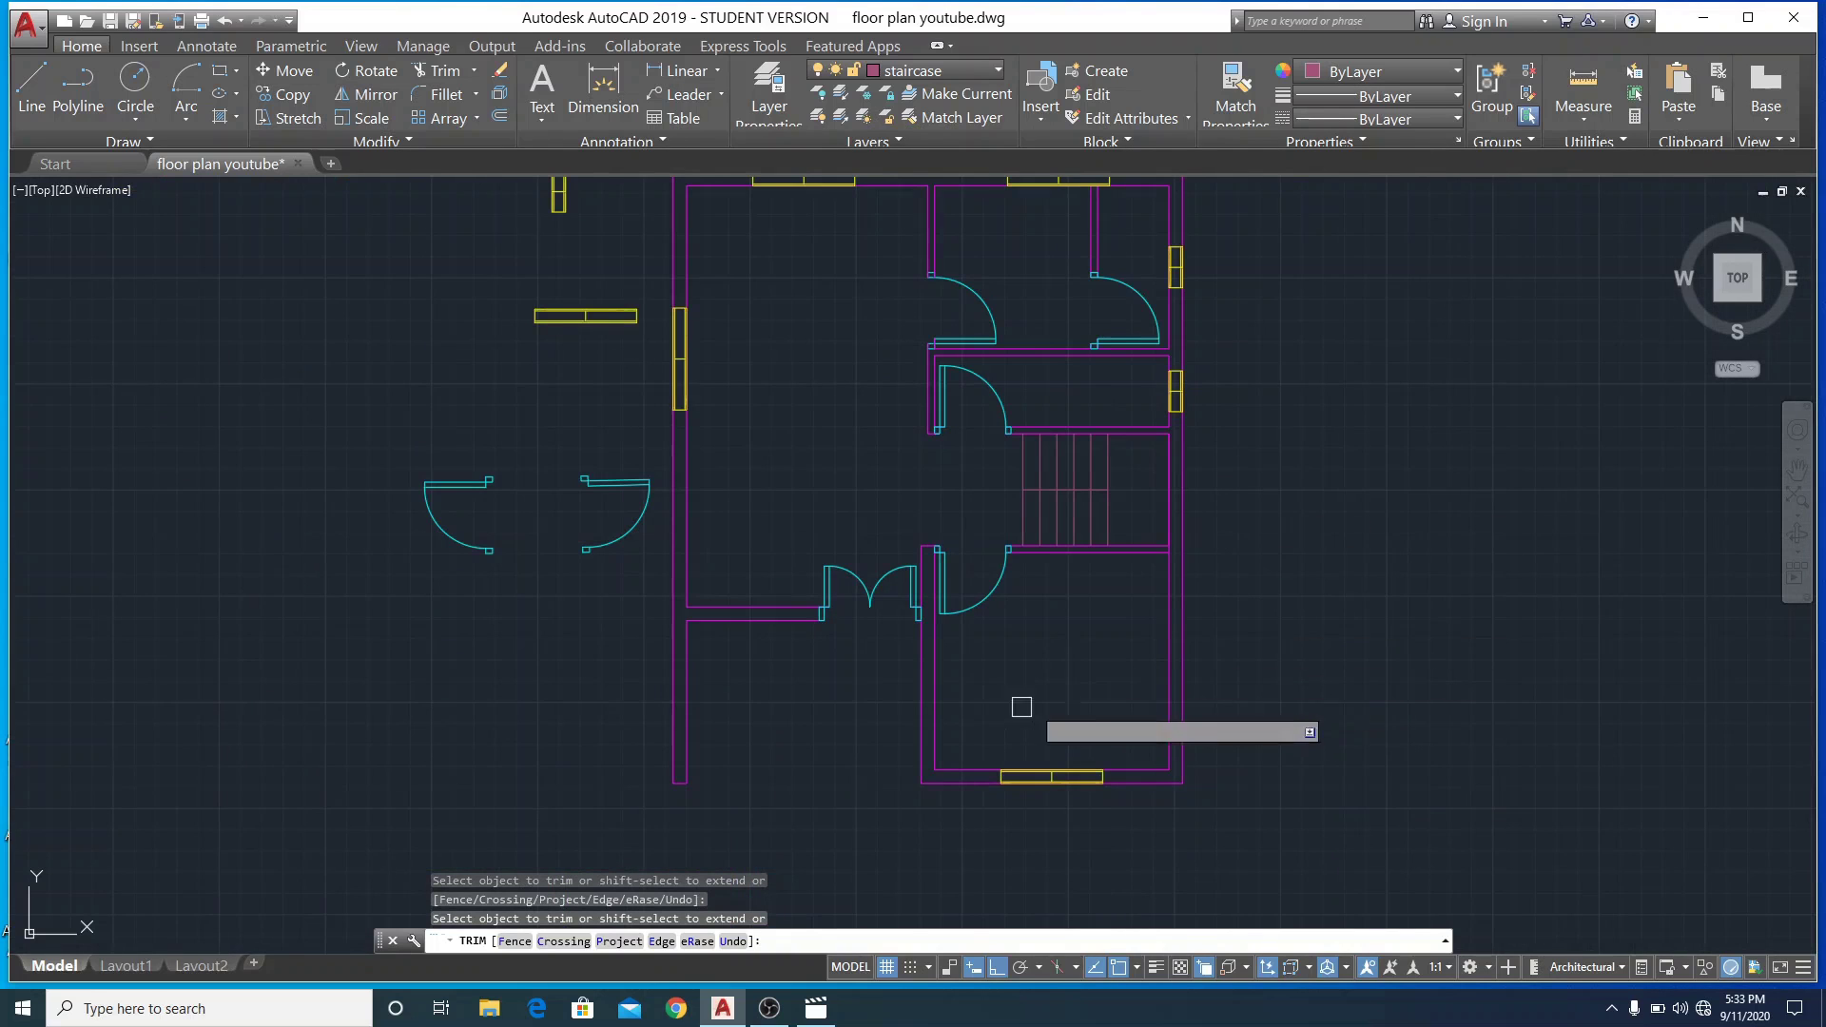
pyautogui.scroll(-2, 1052, 656)
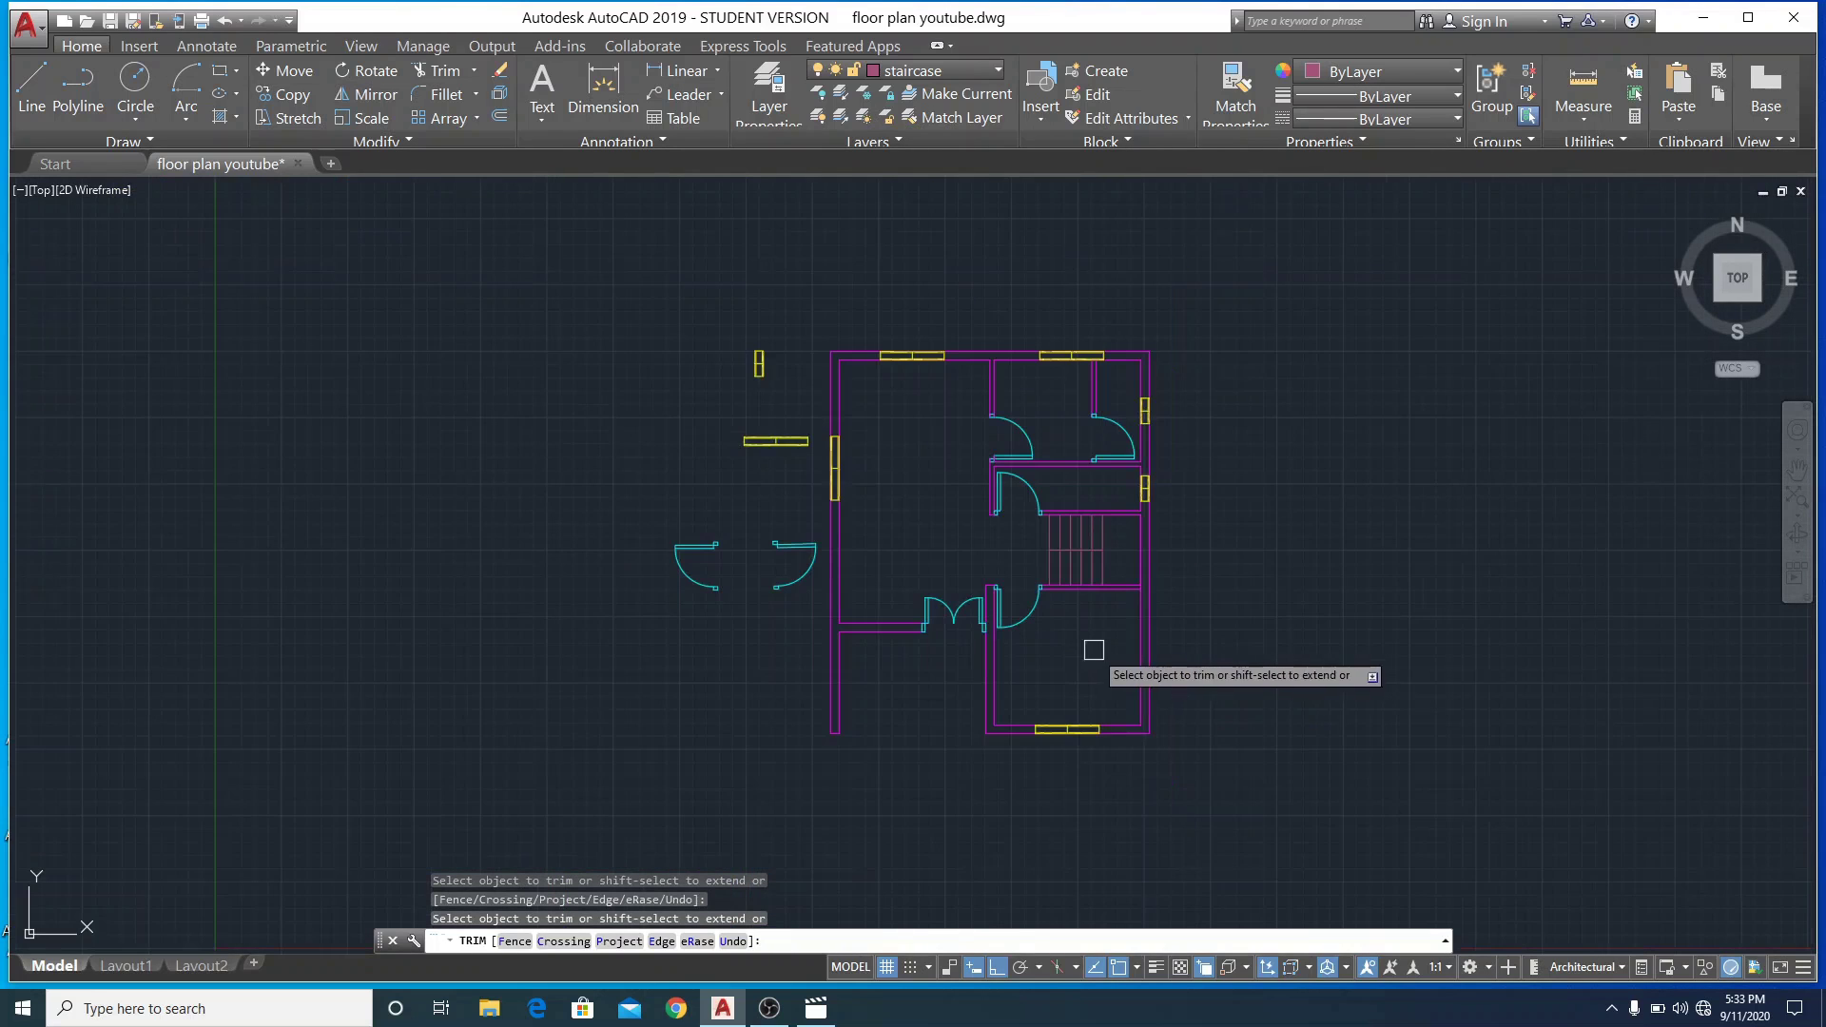
pyautogui.rightClick(616, 380)
pyautogui.click(654, 414)
# Delete the spare doors and windows lying outside the floor plan
pyautogui.click(588, 292)
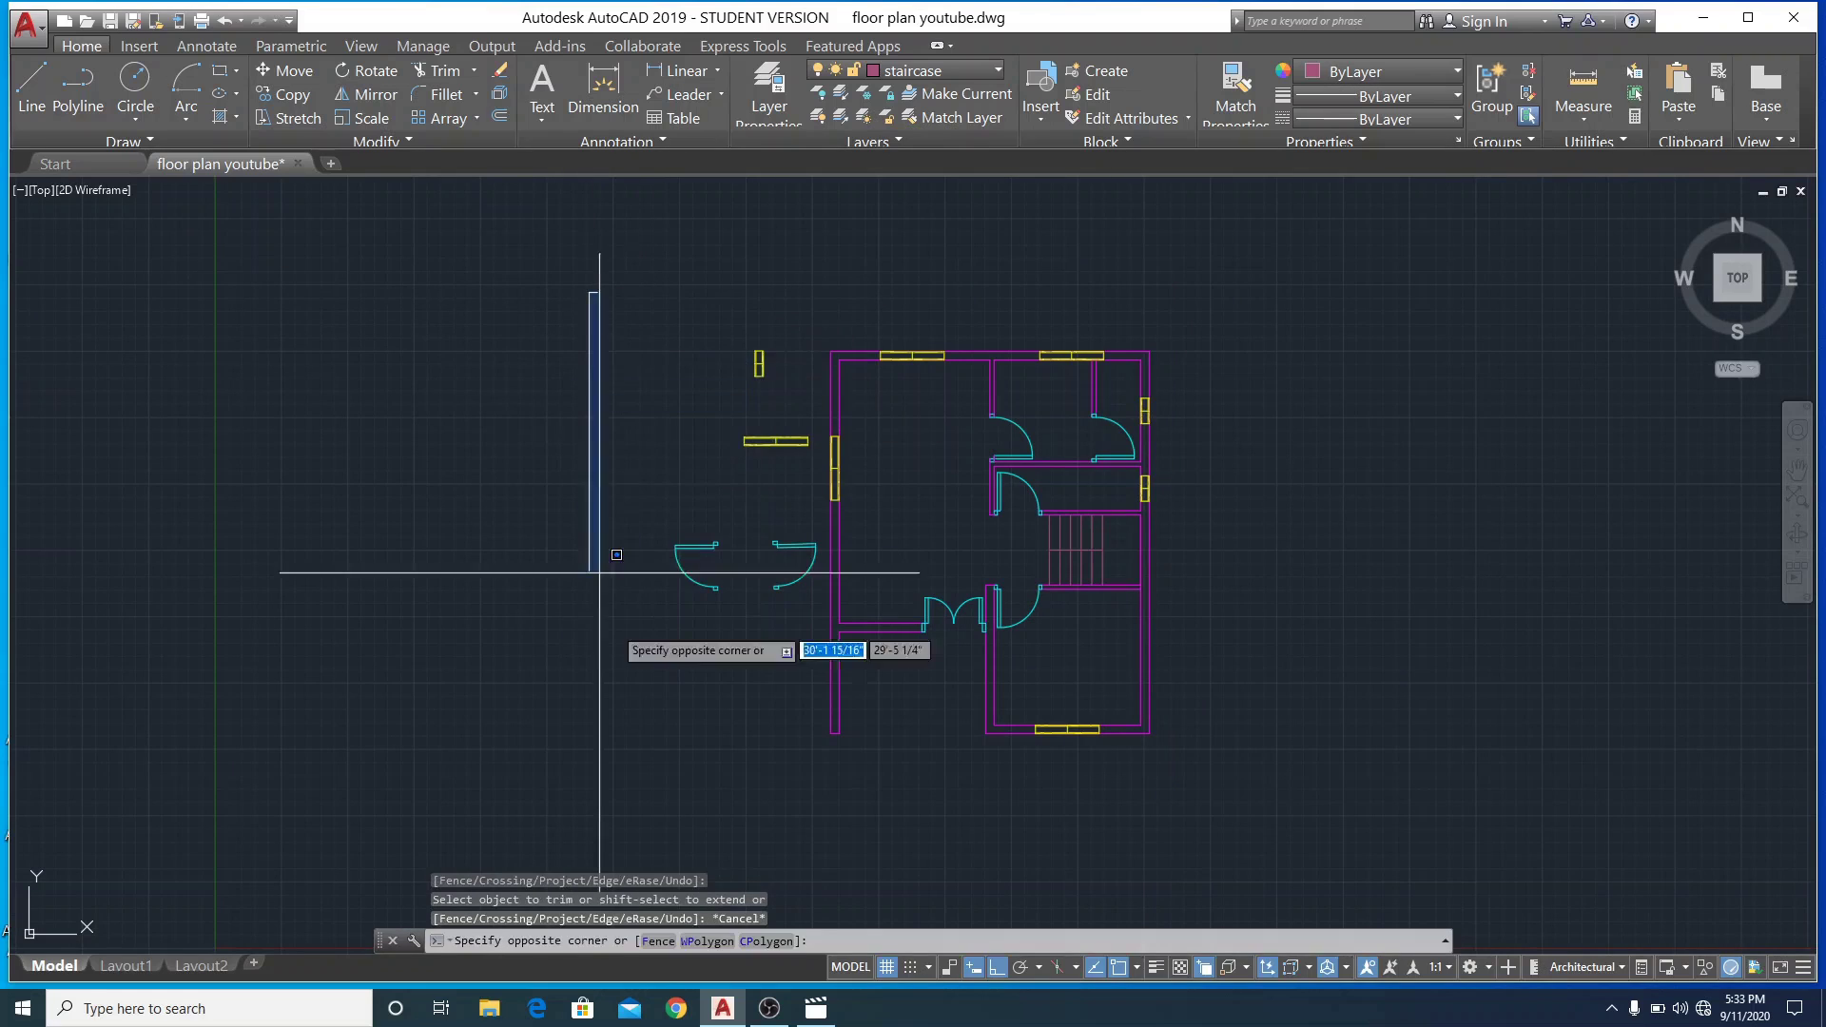
pyautogui.click(817, 710)
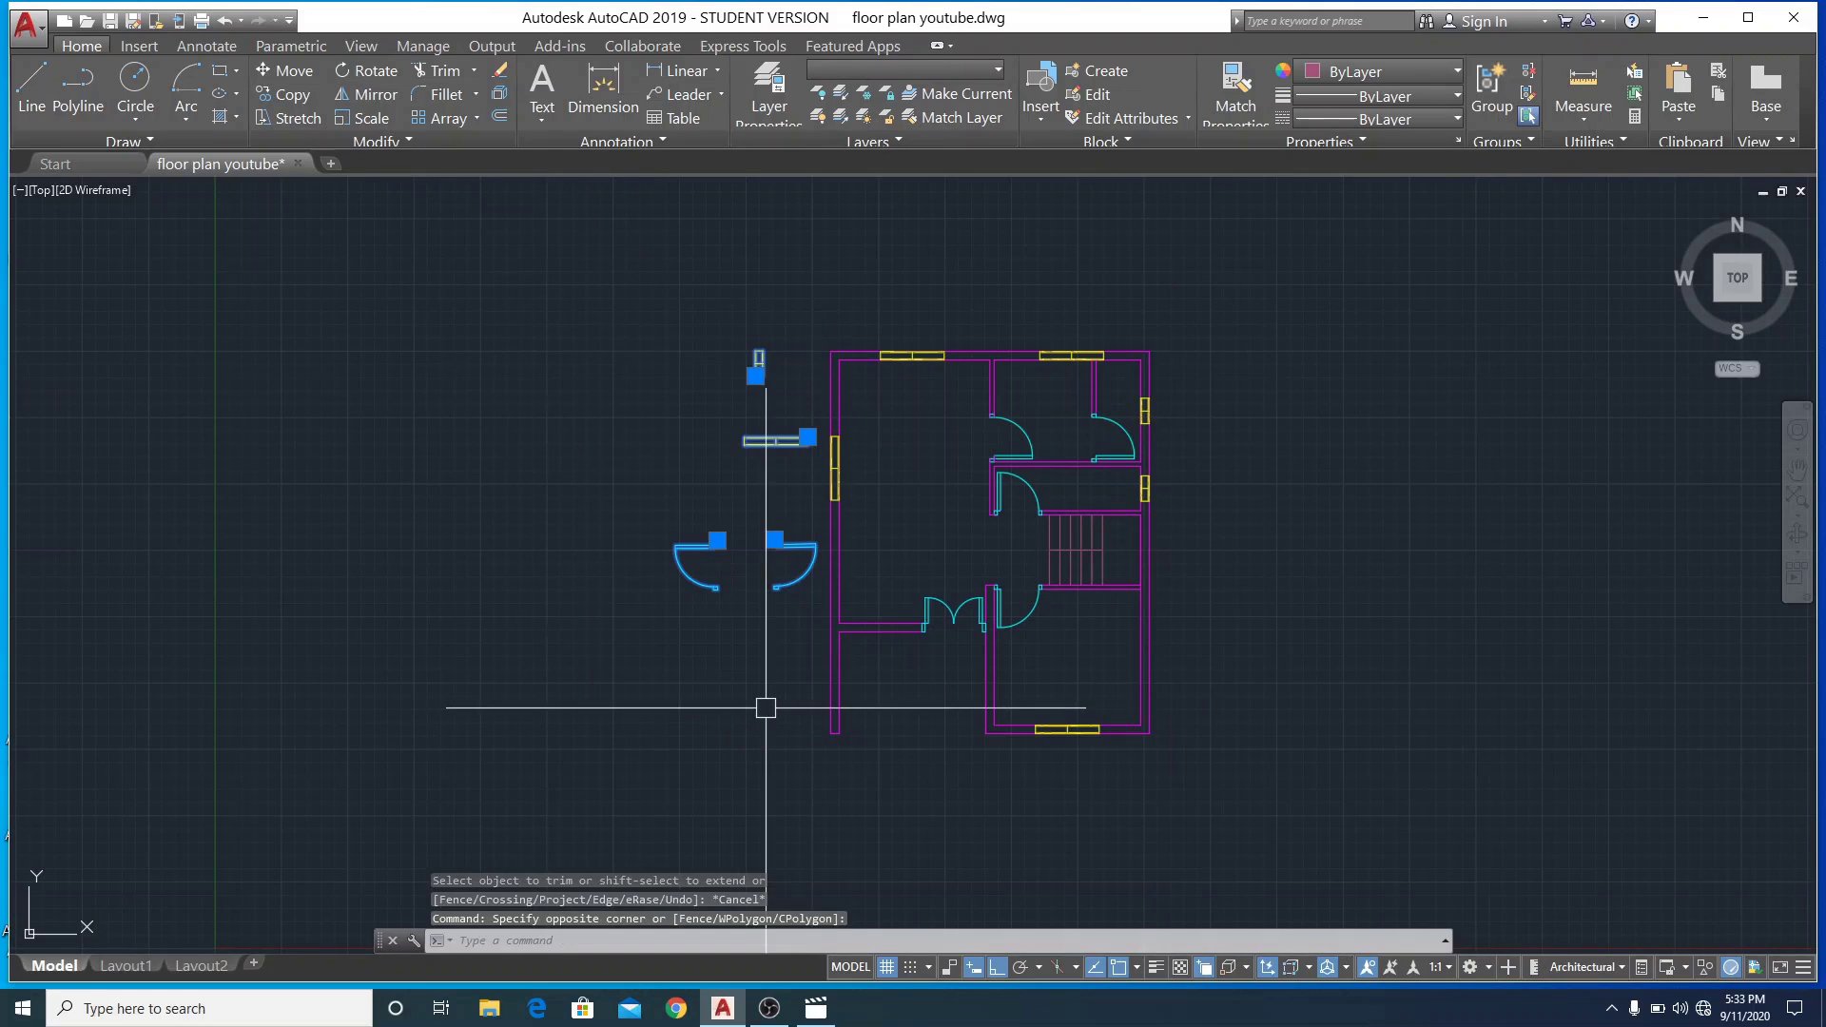
pyautogui.press('Delete')
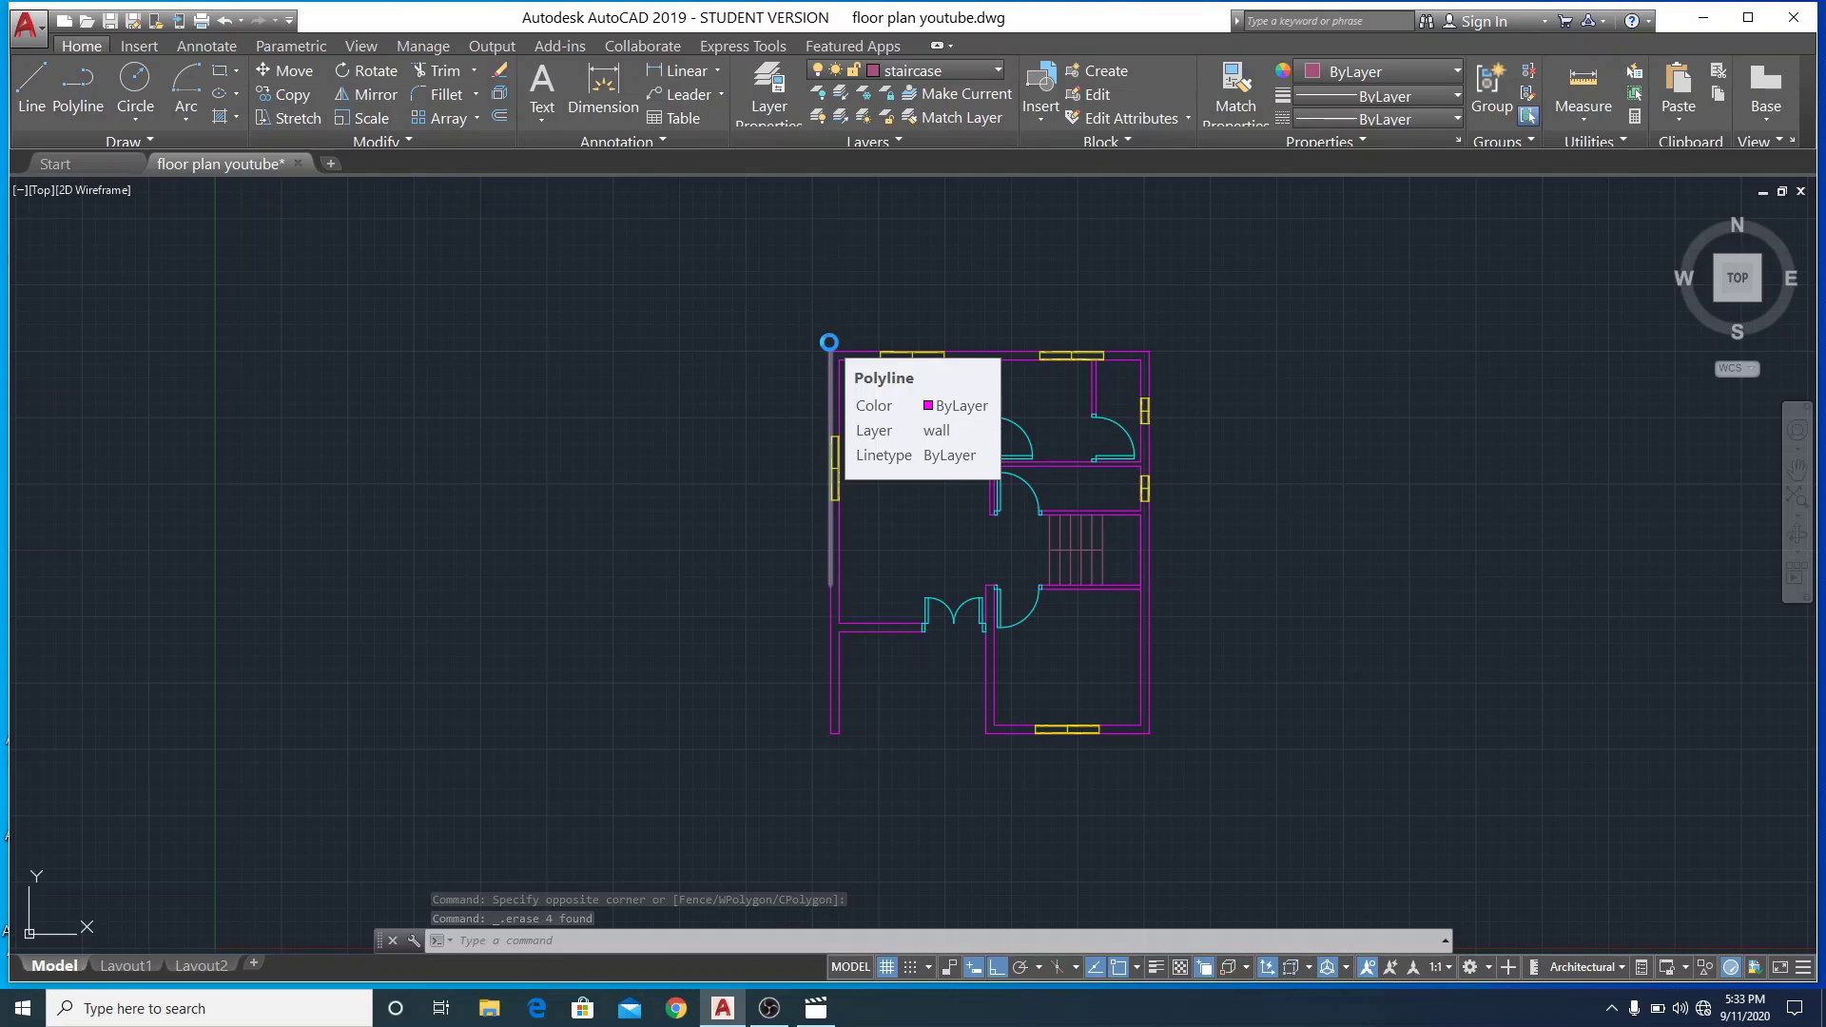
# Open DesignCenter and browse from Sample through en-us and DesignCenter to the blocks of House Designer.dwg
pyautogui.hotkey('ctrl', '2')
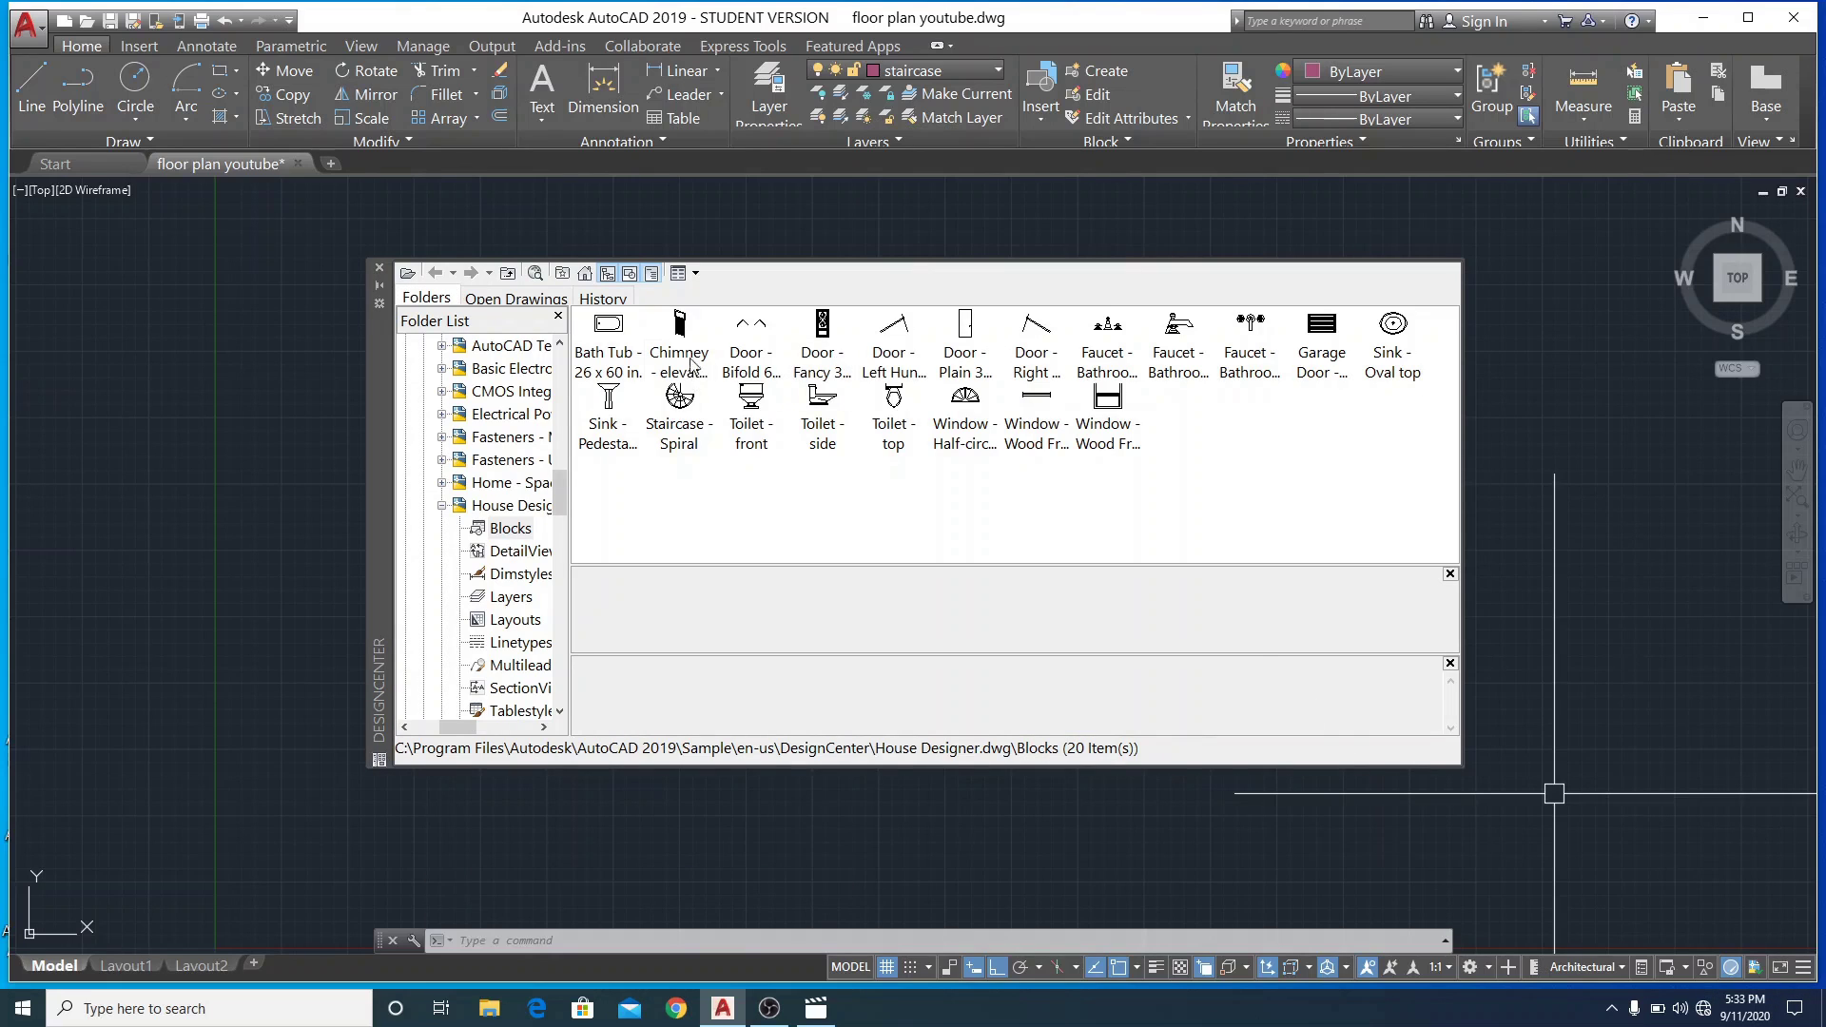
pyautogui.click(585, 274)
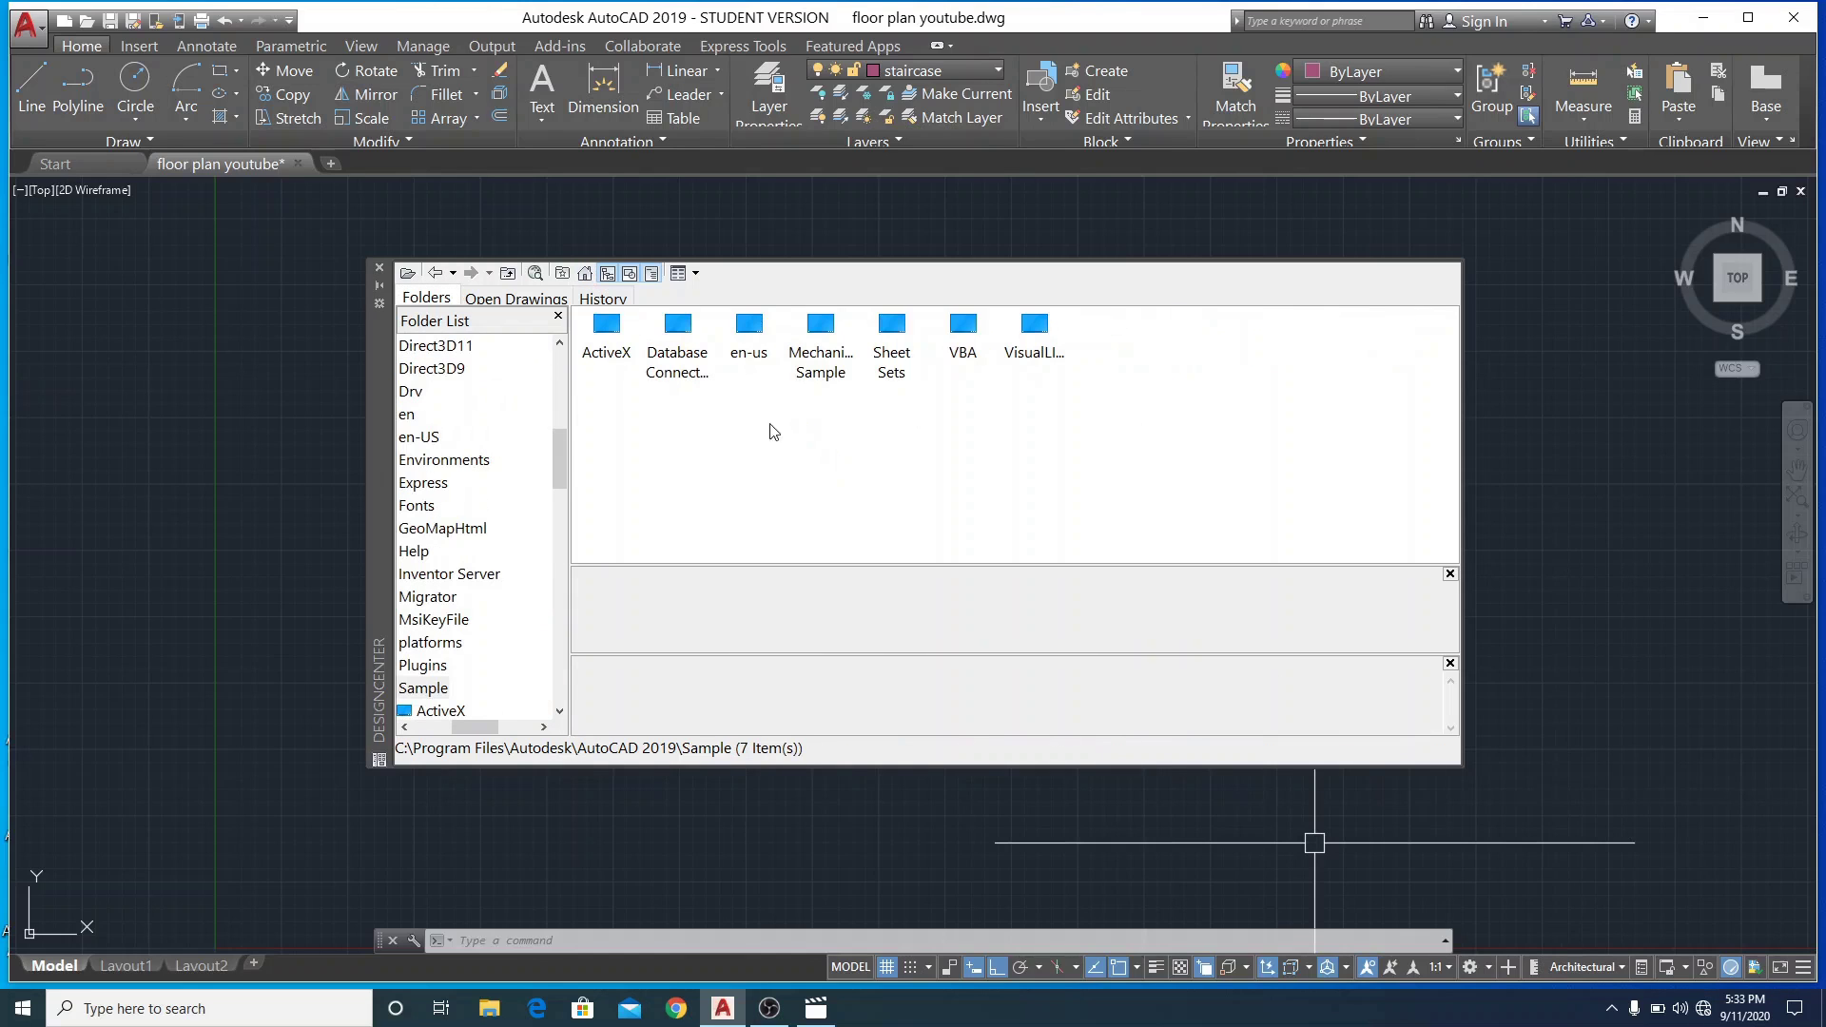
pyautogui.click(744, 341)
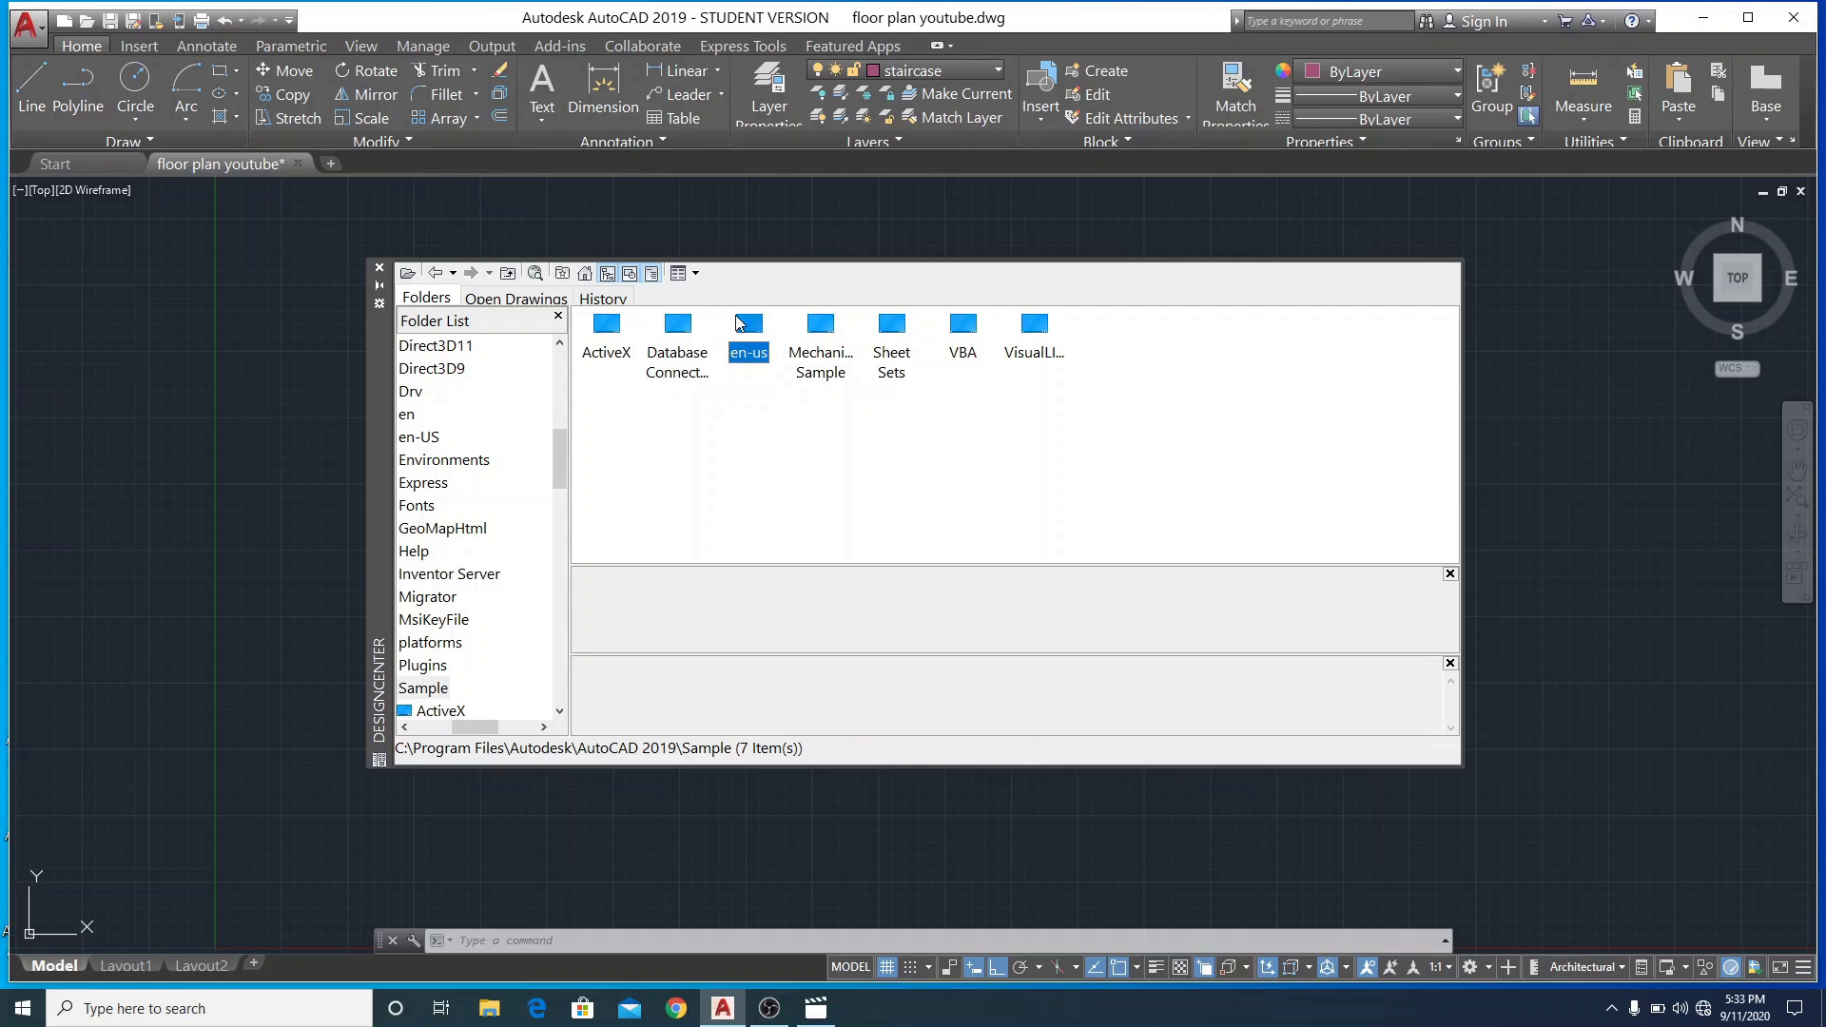
pyautogui.doubleClick(745, 330)
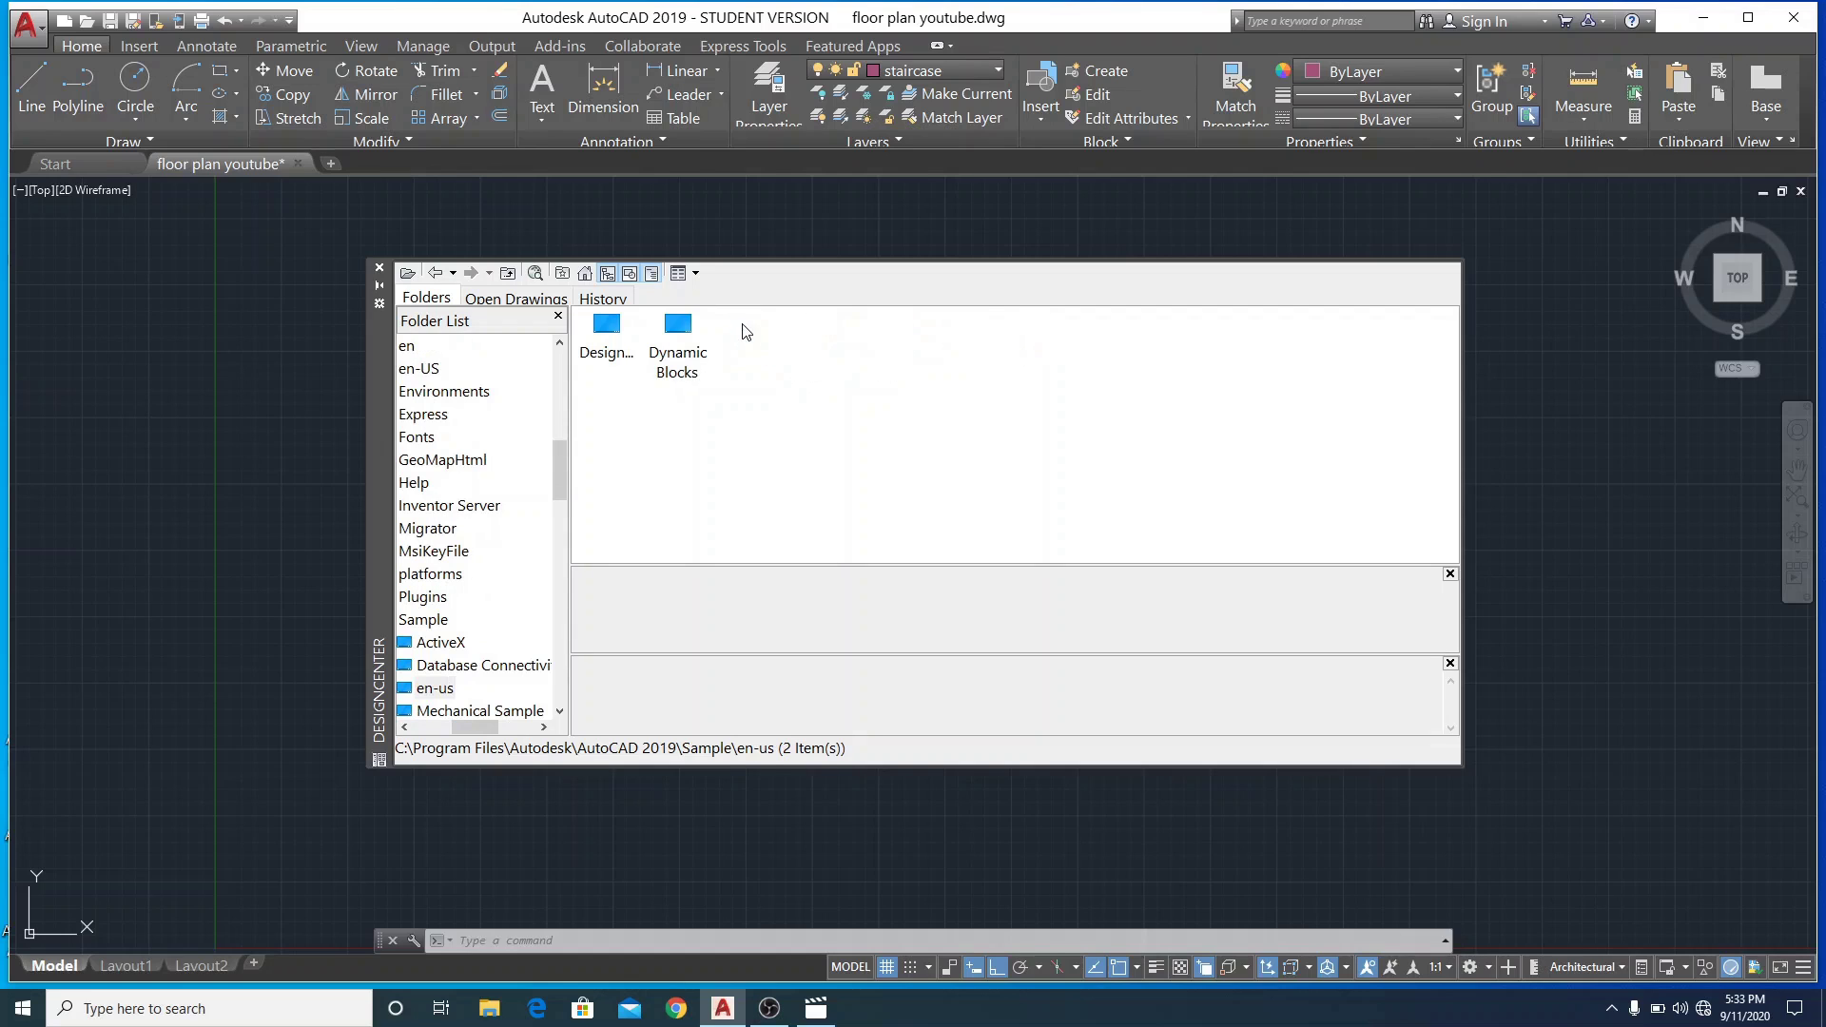
pyautogui.doubleClick(616, 334)
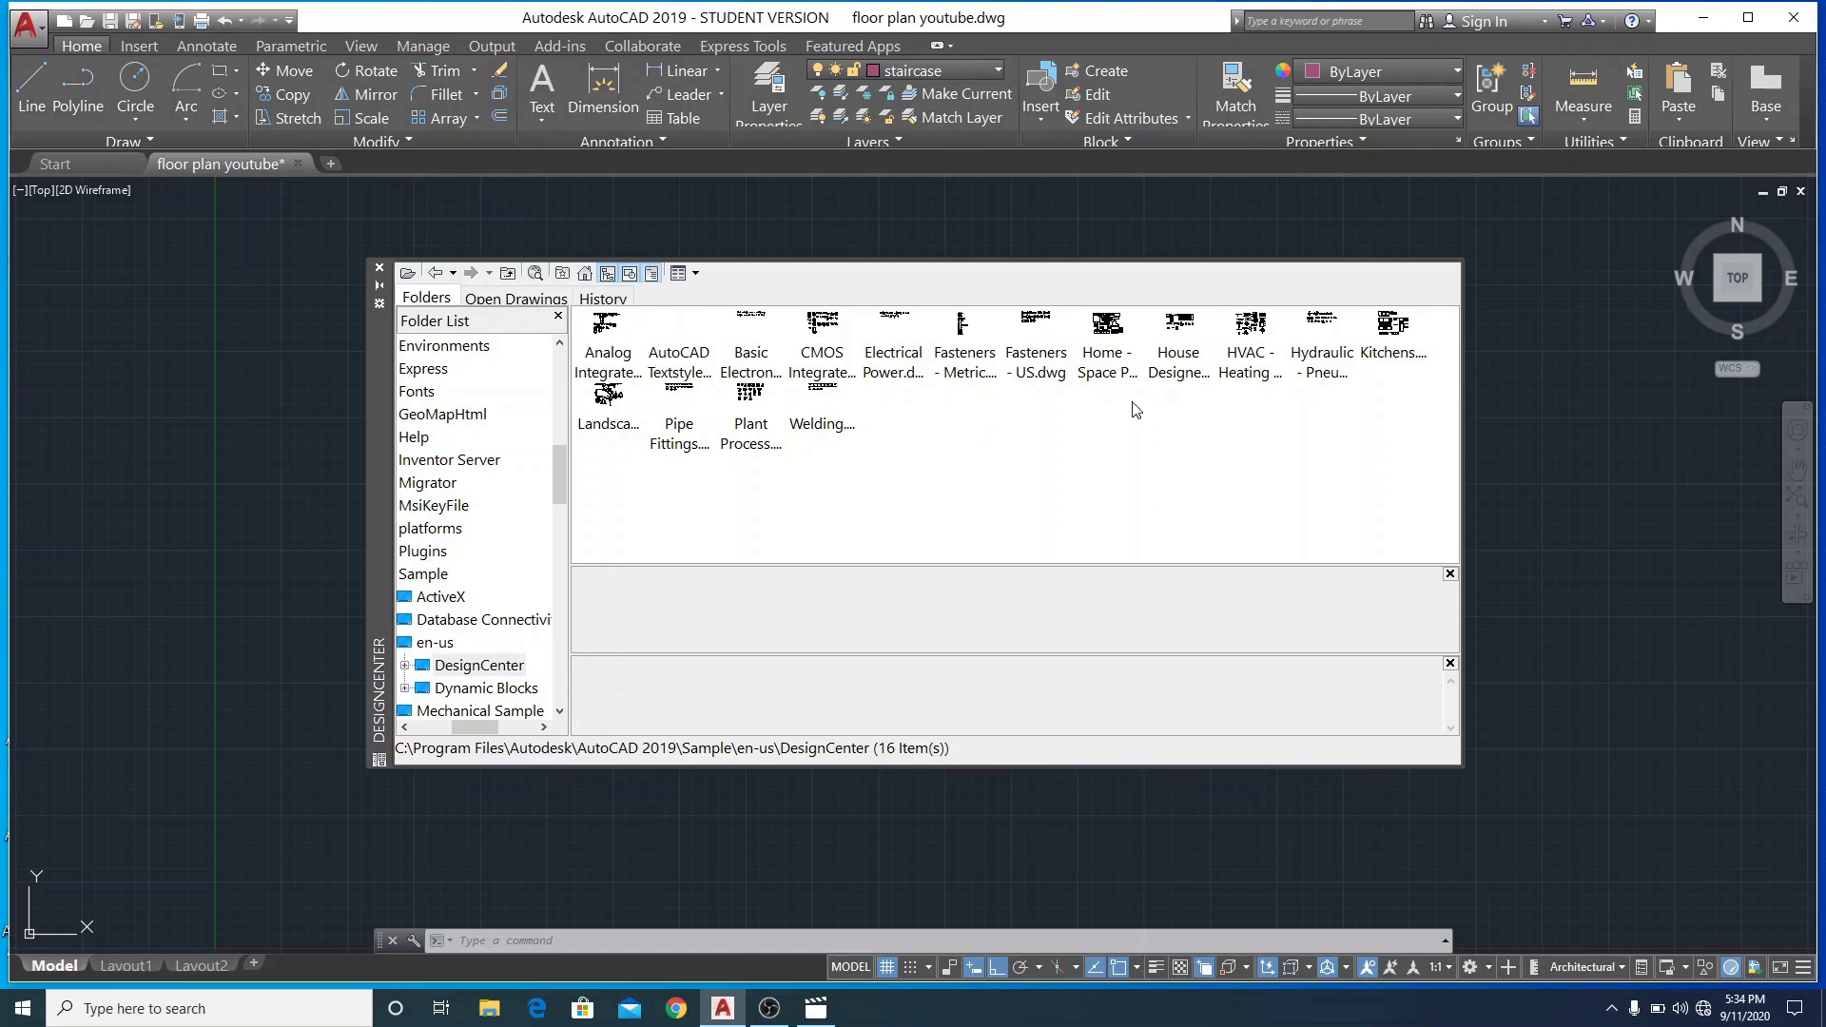
pyautogui.doubleClick(1179, 333)
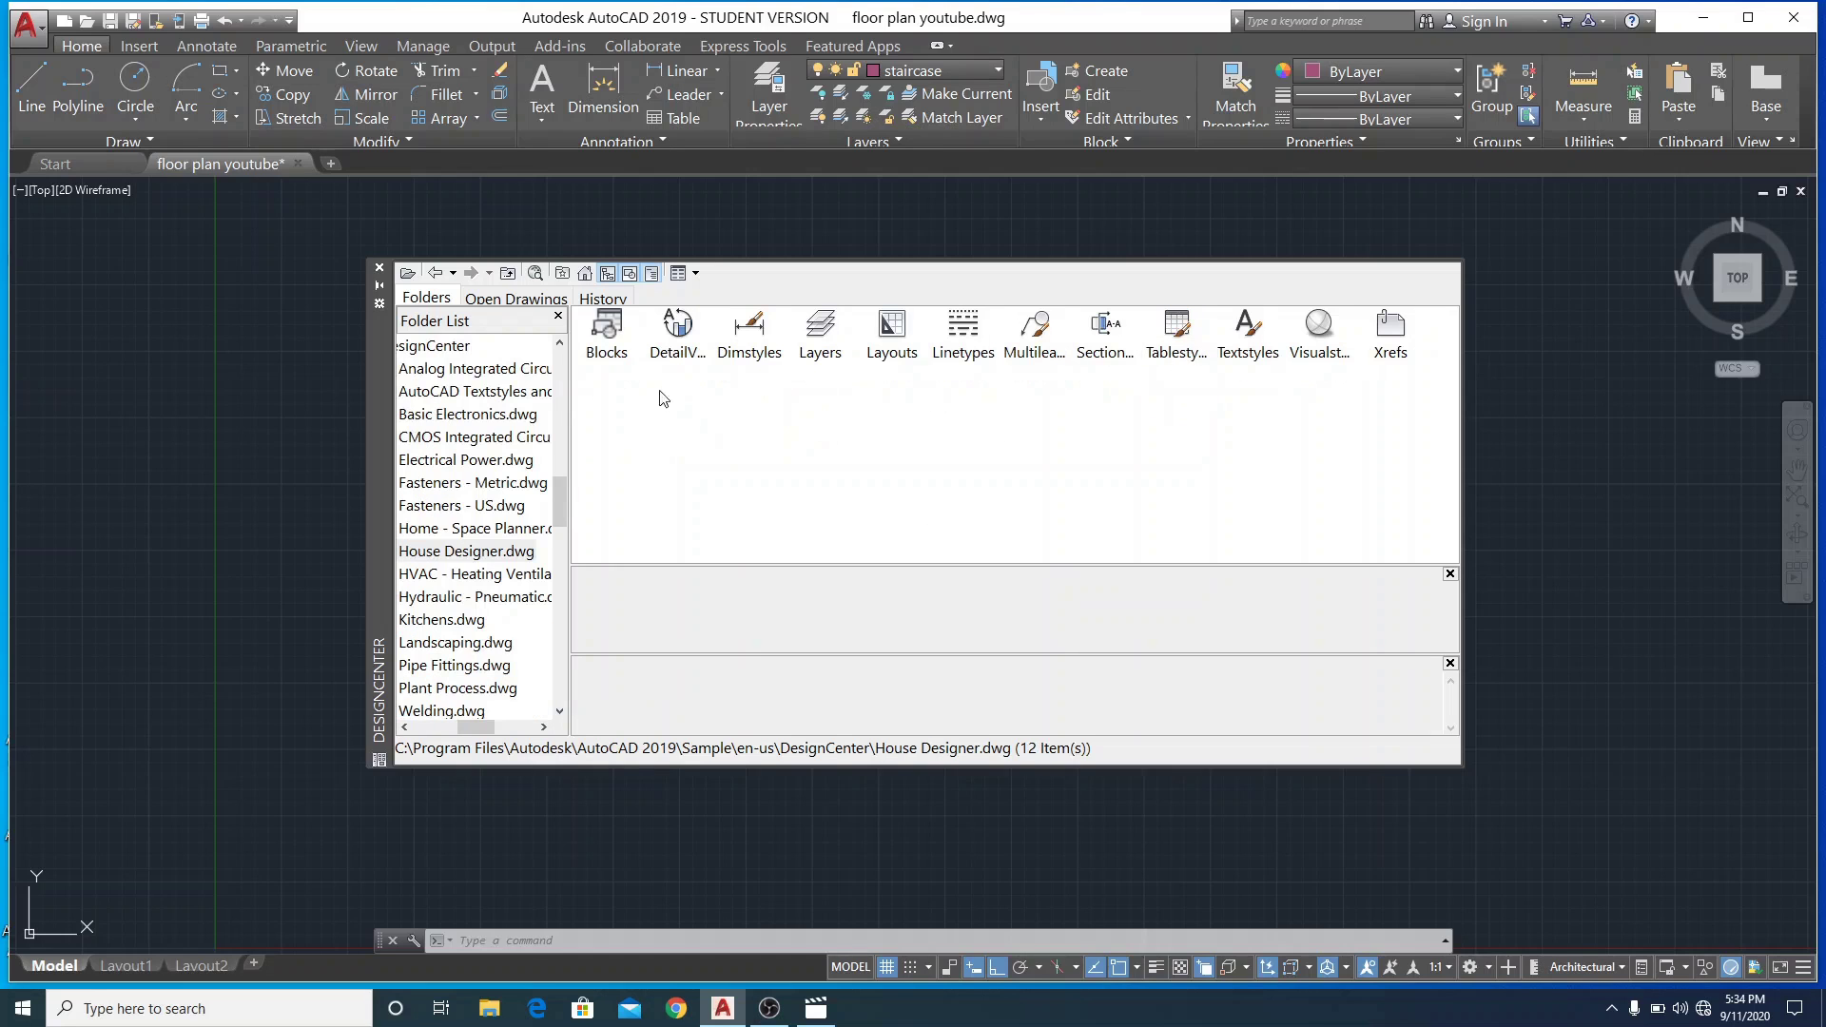
pyautogui.doubleClick(618, 346)
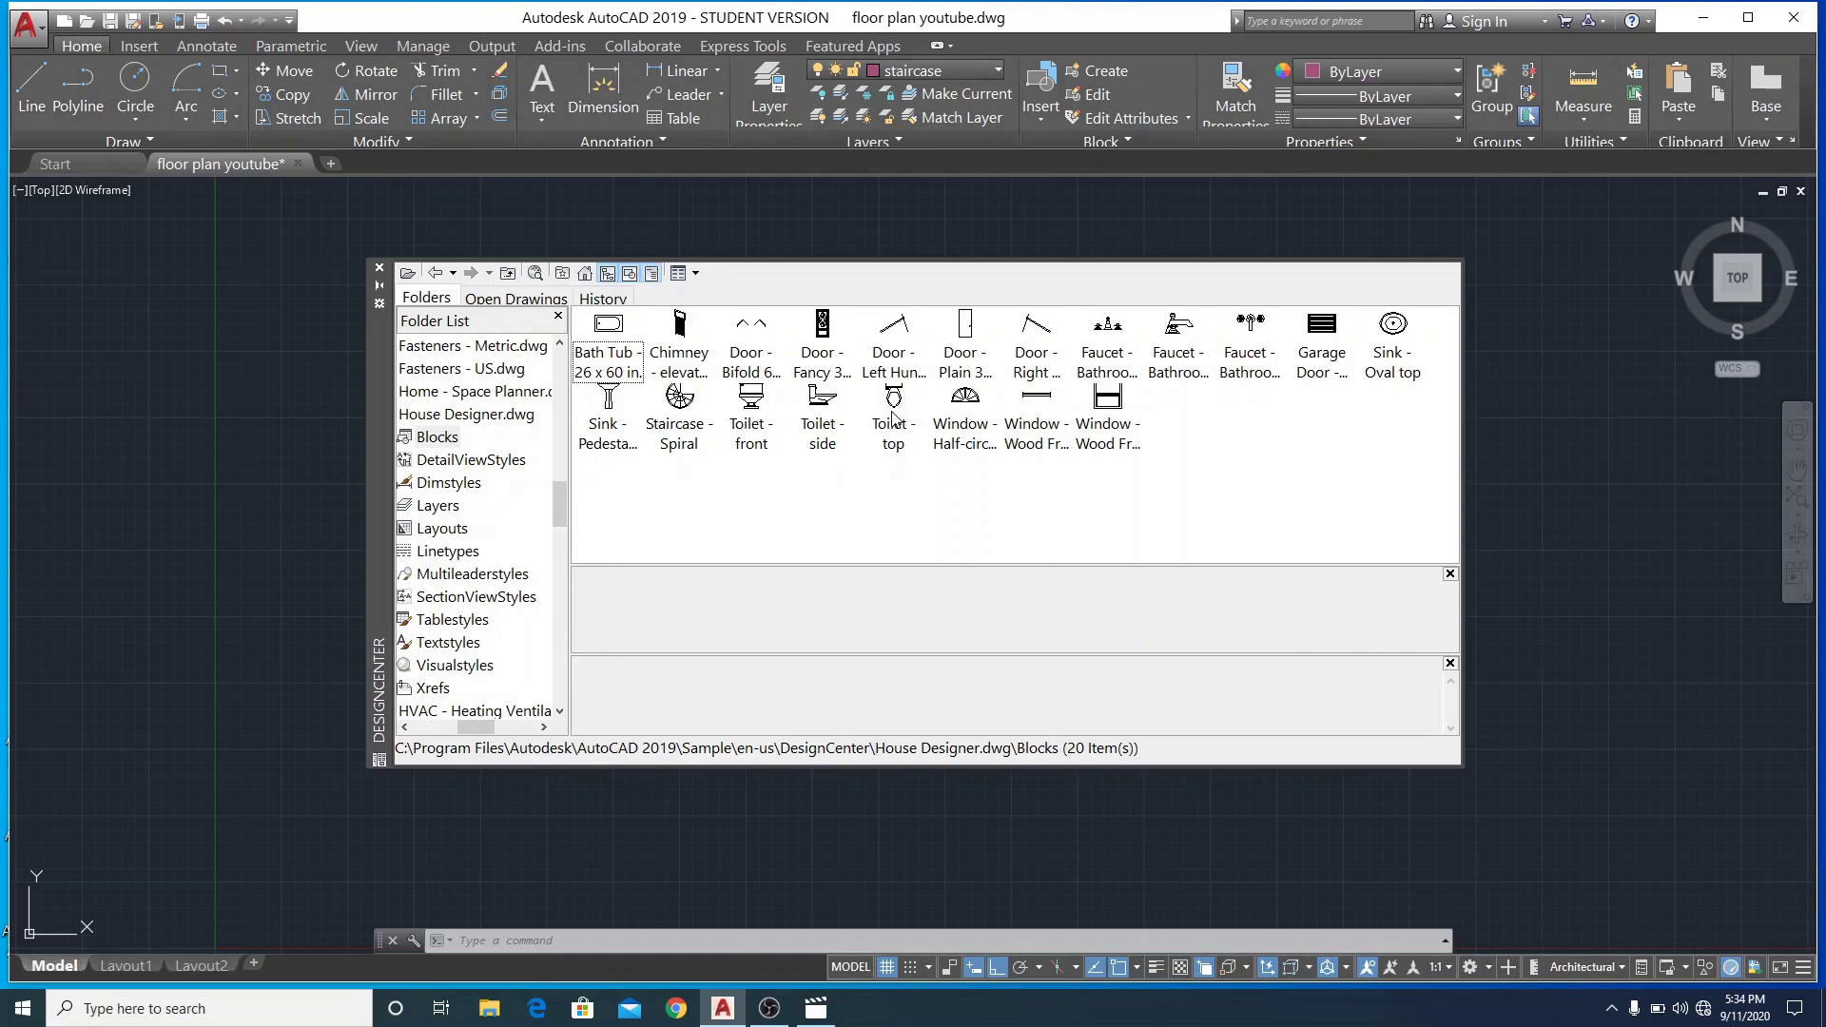
# Insert the Toilet - top, Bath Tub - 26 x 60 in. and Sink - Oval top blocks into the empty area beside the plan
pyautogui.moveTo(894, 411)
pyautogui.mouseDown()
pyautogui.moveTo(1312, 517)
pyautogui.moveTo(1568, 499)
pyautogui.mouseUp()
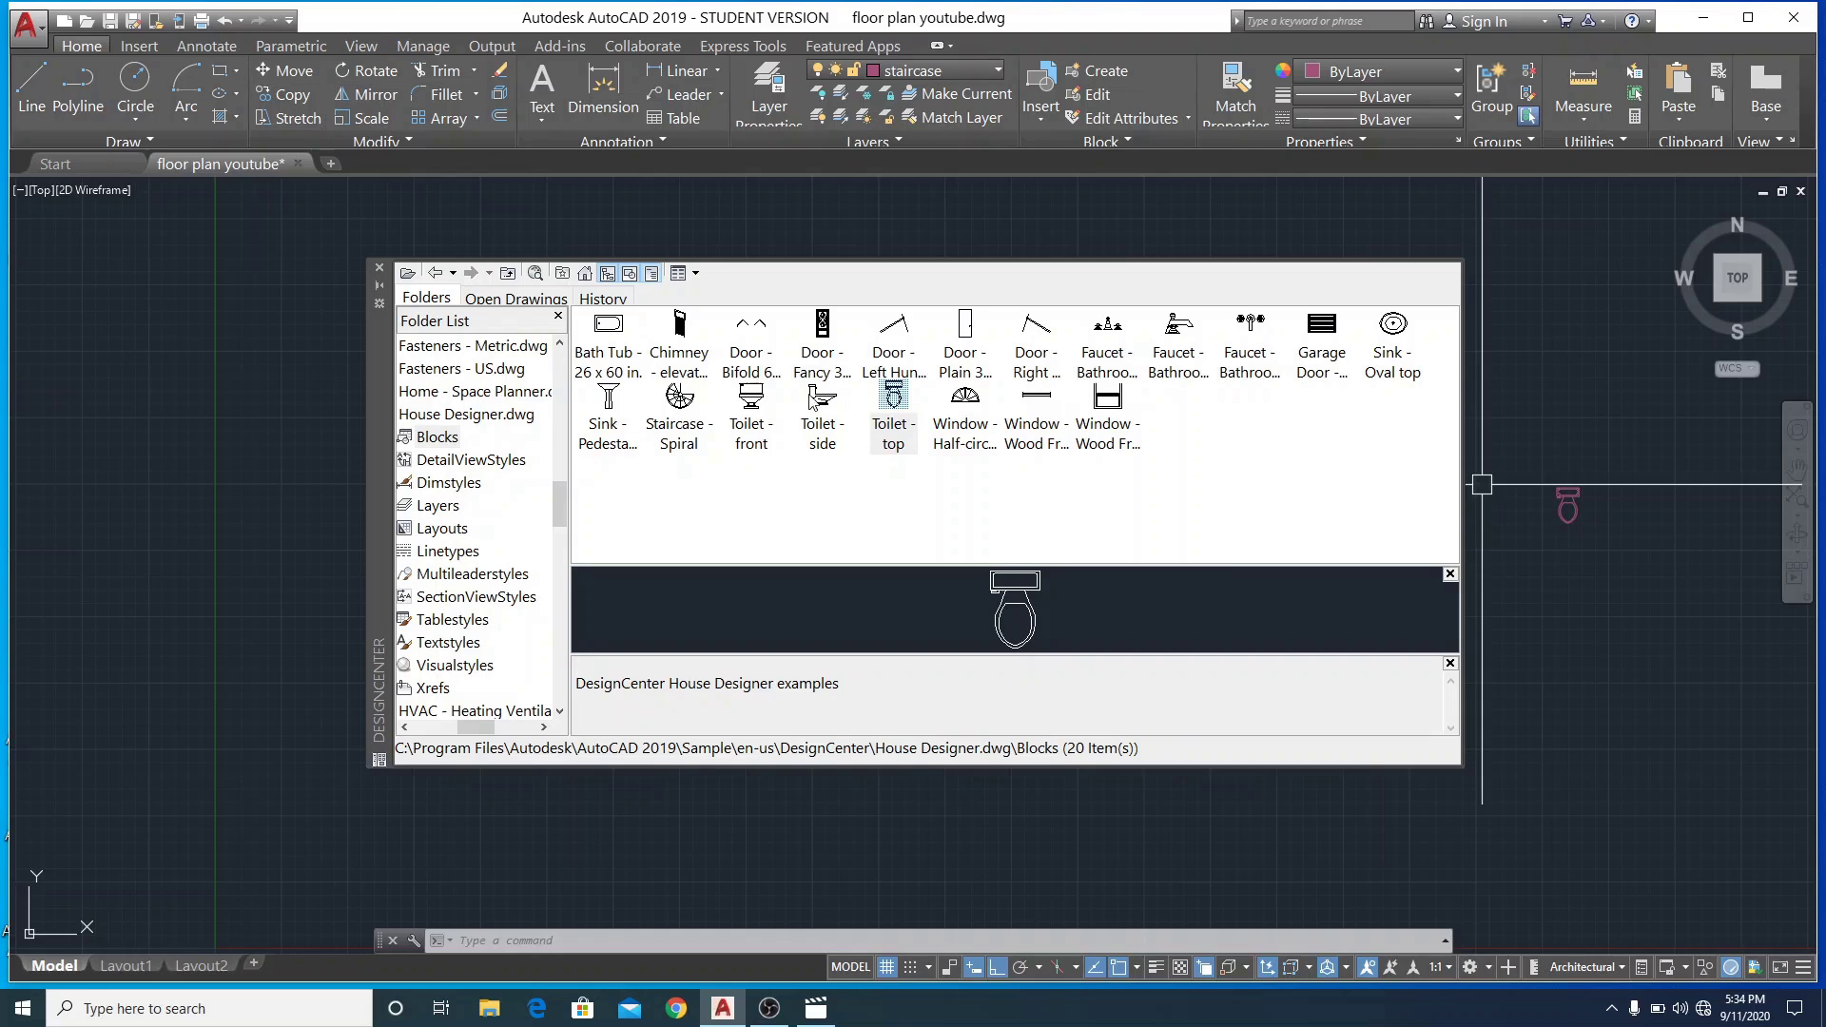
pyautogui.moveTo(608, 328)
pyautogui.mouseDown()
pyautogui.moveTo(1203, 485)
pyautogui.moveTo(1559, 547)
pyautogui.moveTo(1567, 598)
pyautogui.mouseUp()
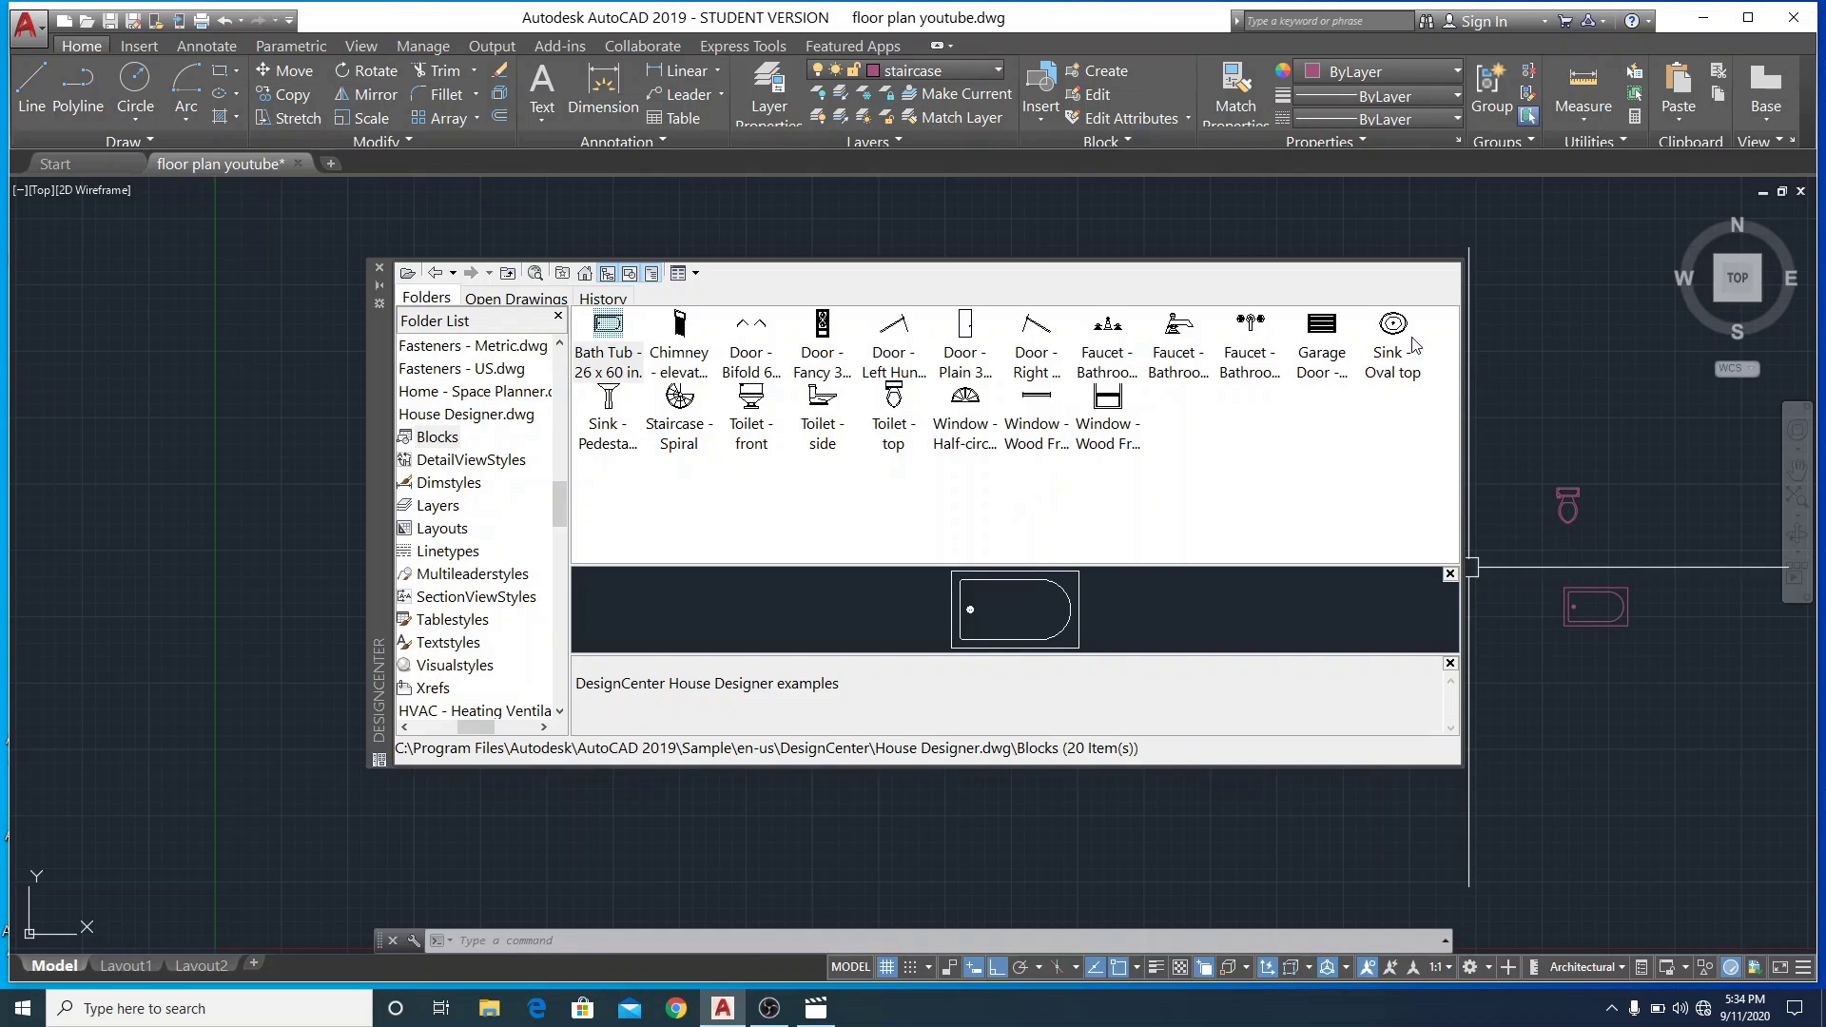
pyautogui.moveTo(1408, 325); pyautogui.dragTo(1536, 596)
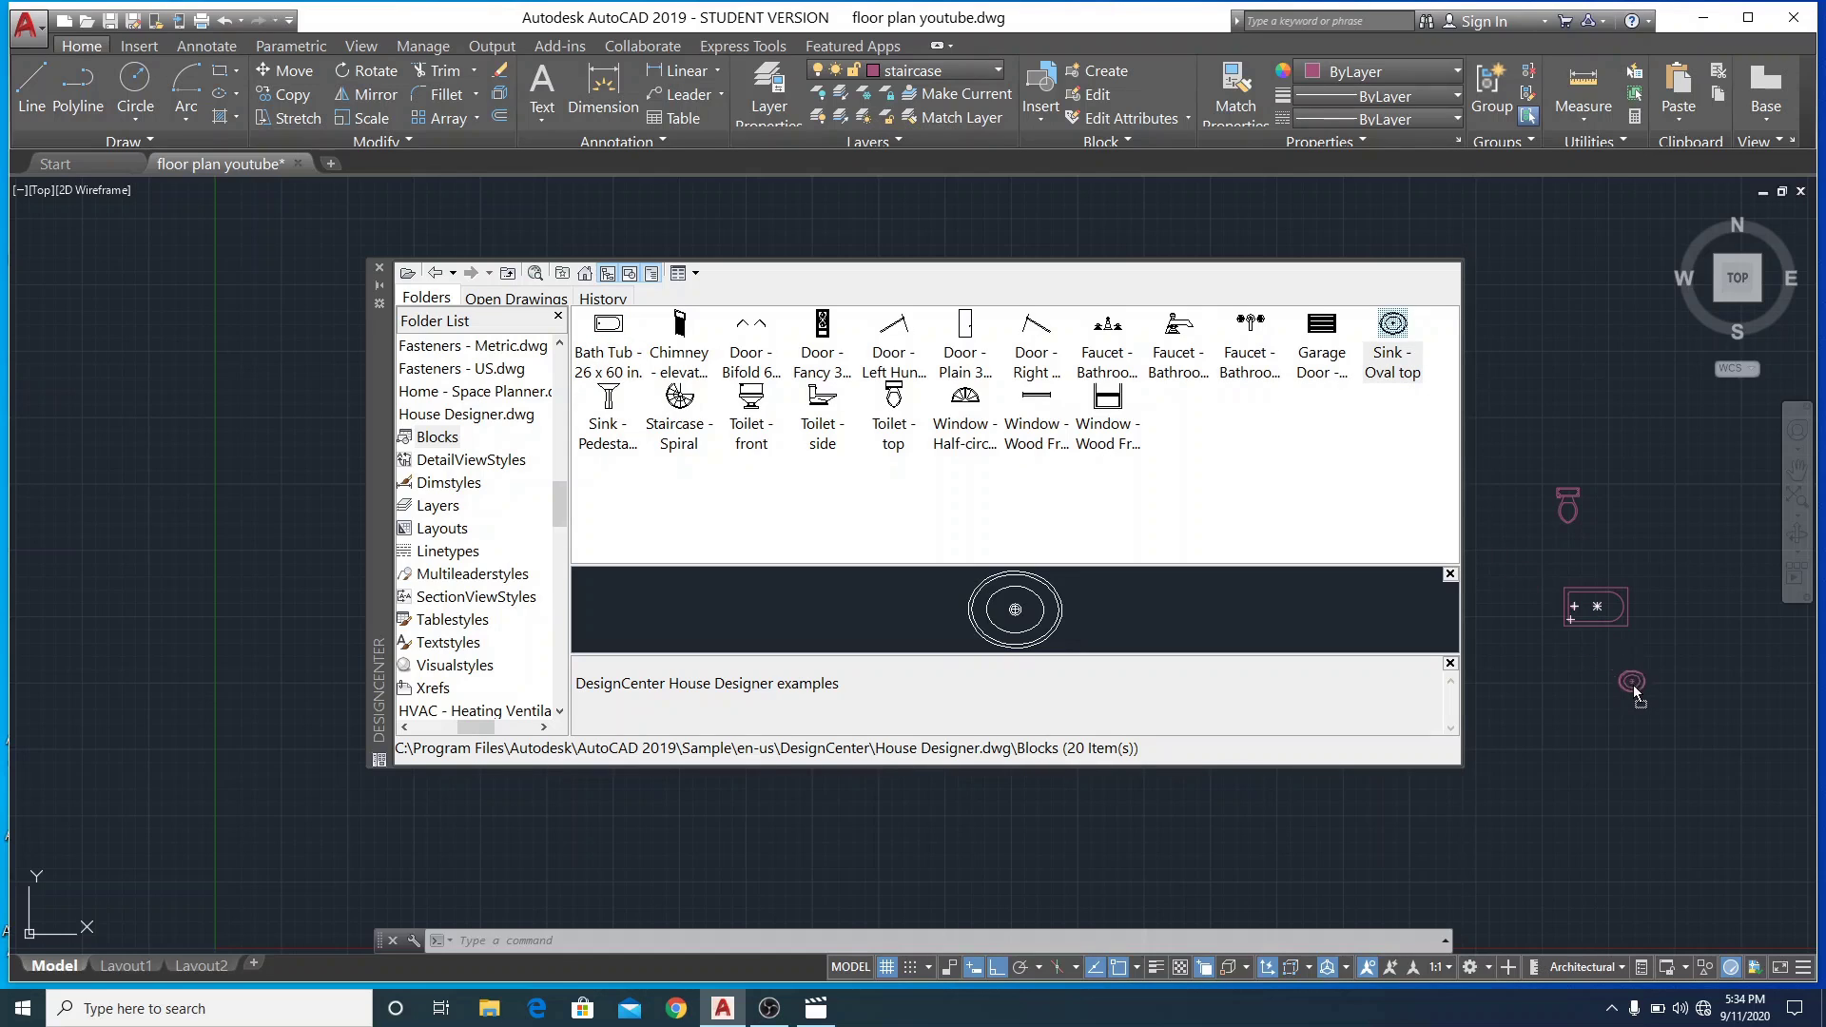
# Place the oval sink below the bathtub and browse from Sample through en-us and DesignCenter to the blocks of Home - Space Planner.dwg
pyautogui.moveTo(1635, 689); pyautogui.dragTo(1635, 688)
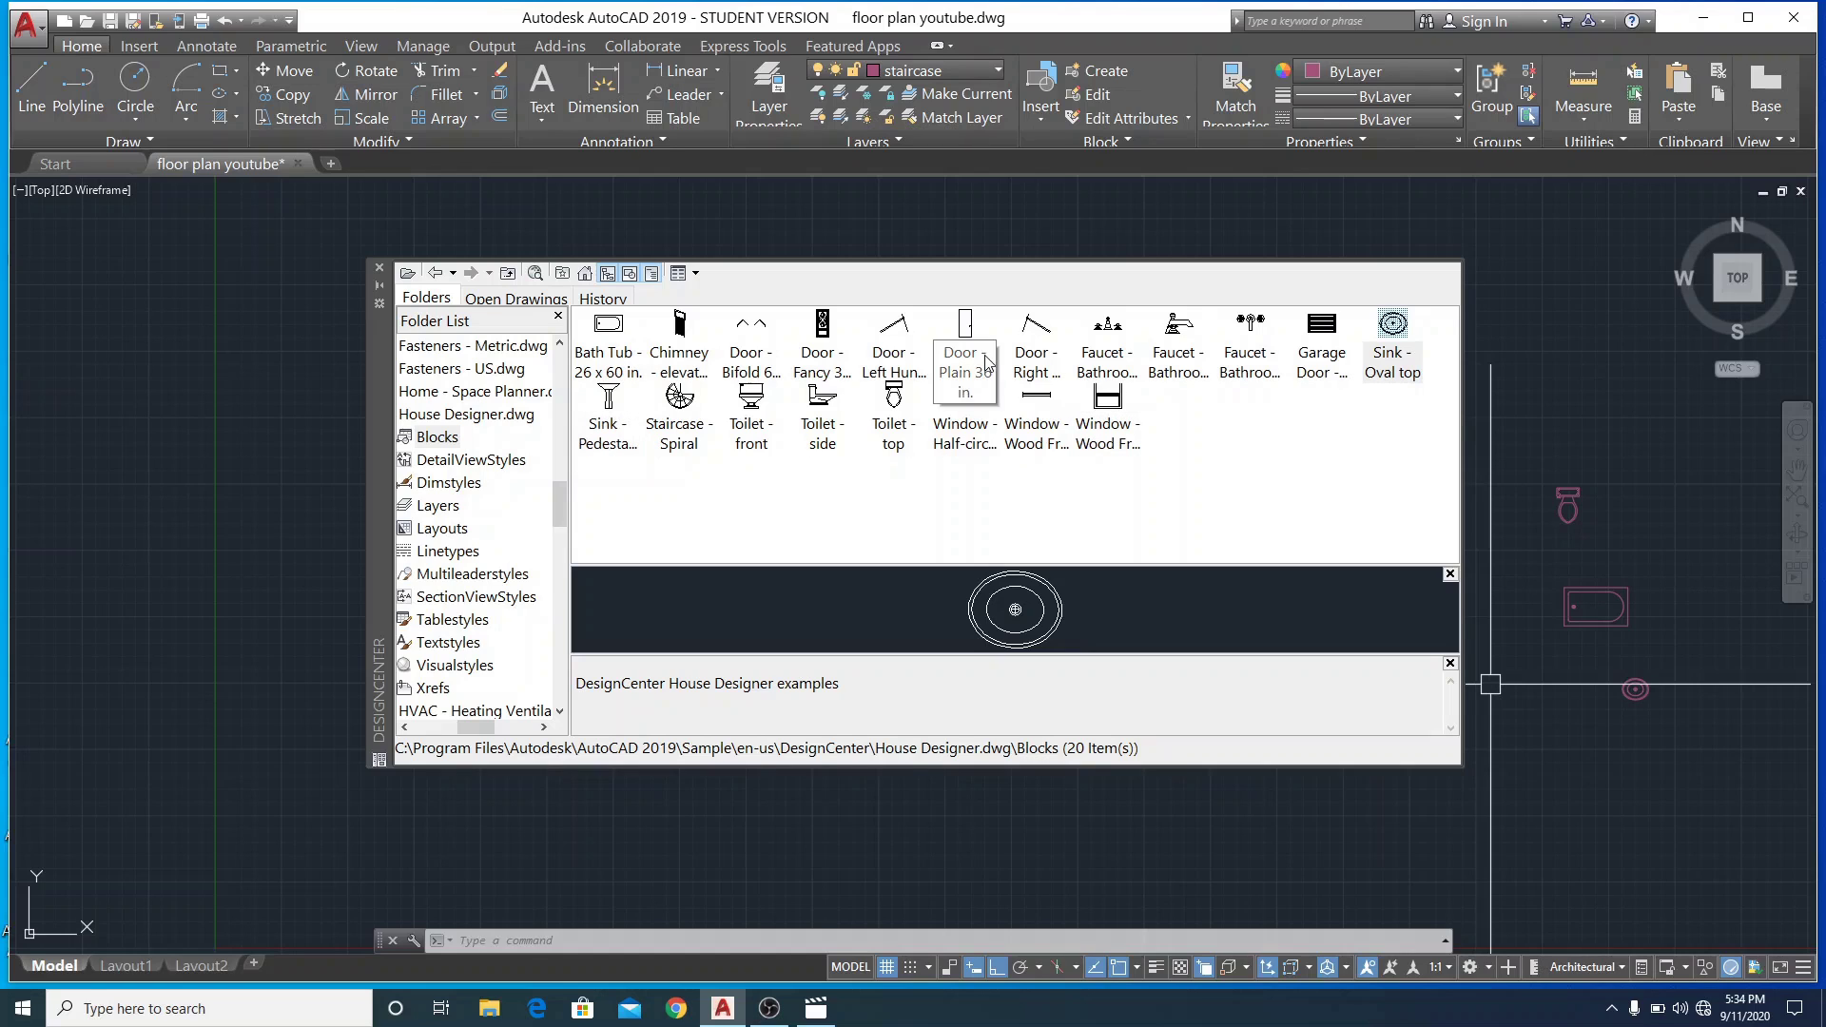
pyautogui.click(585, 275)
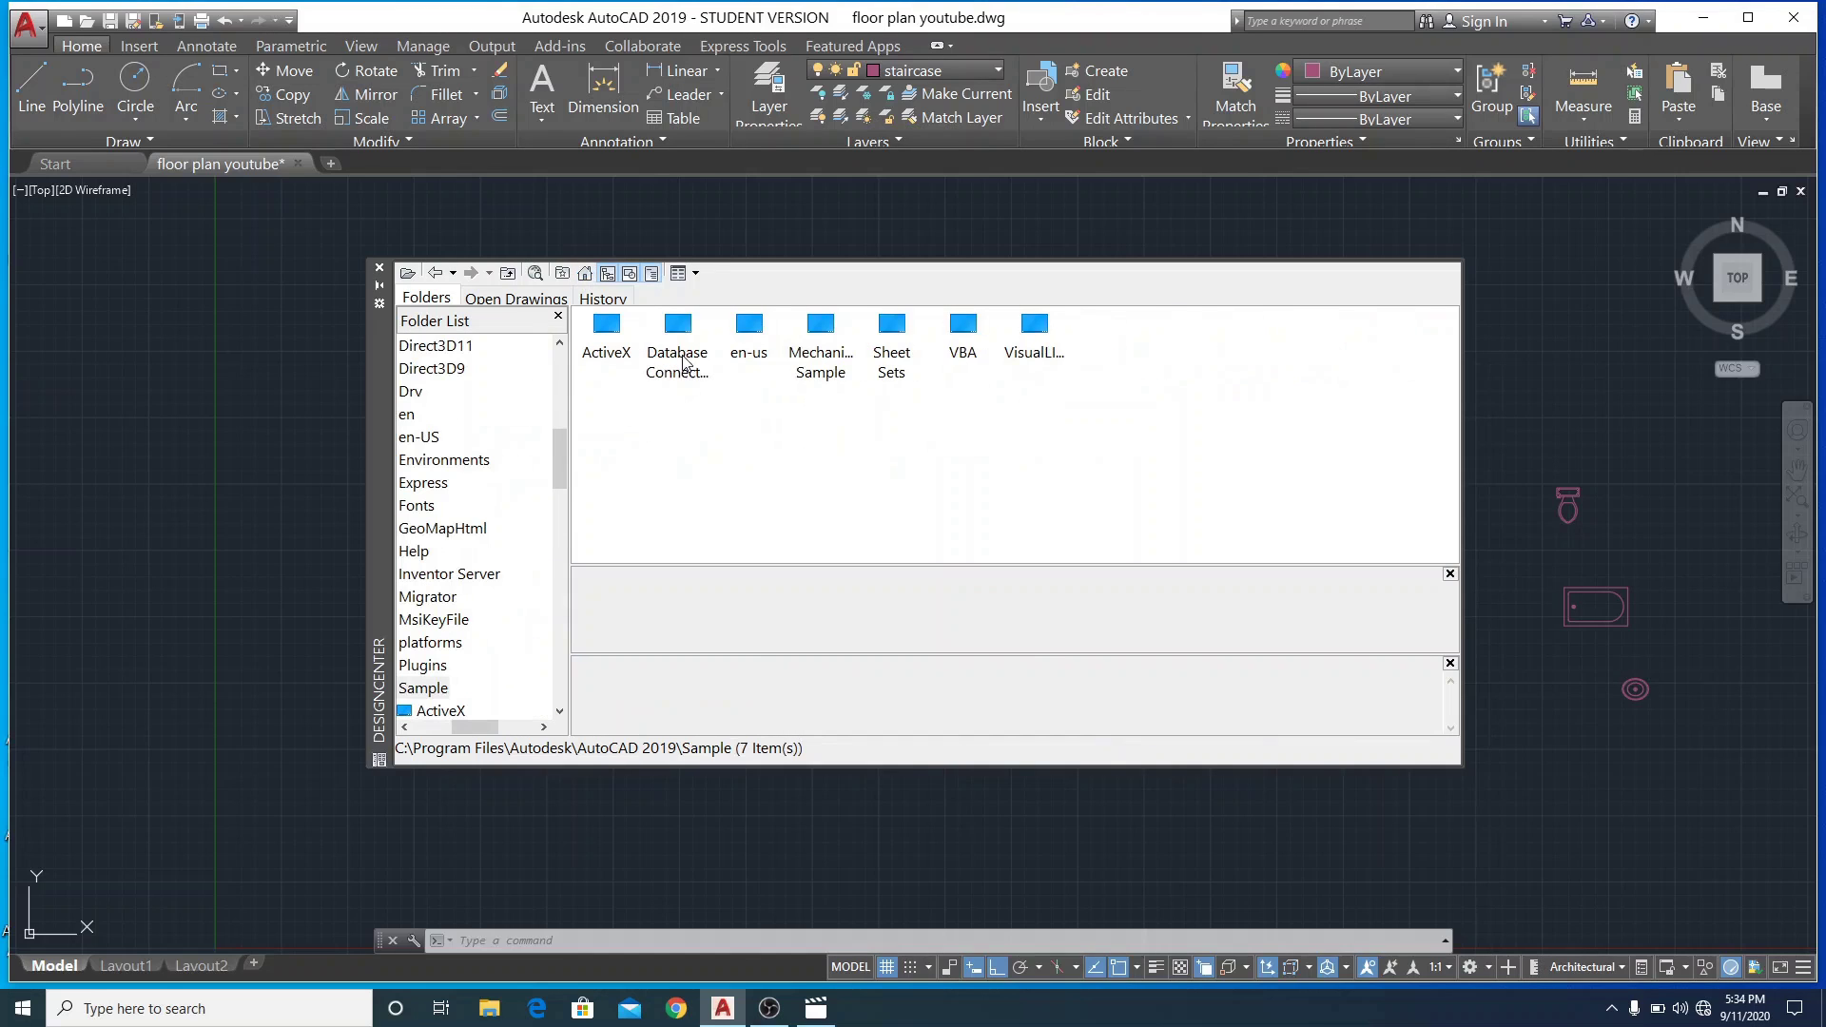
pyautogui.doubleClick(750, 328)
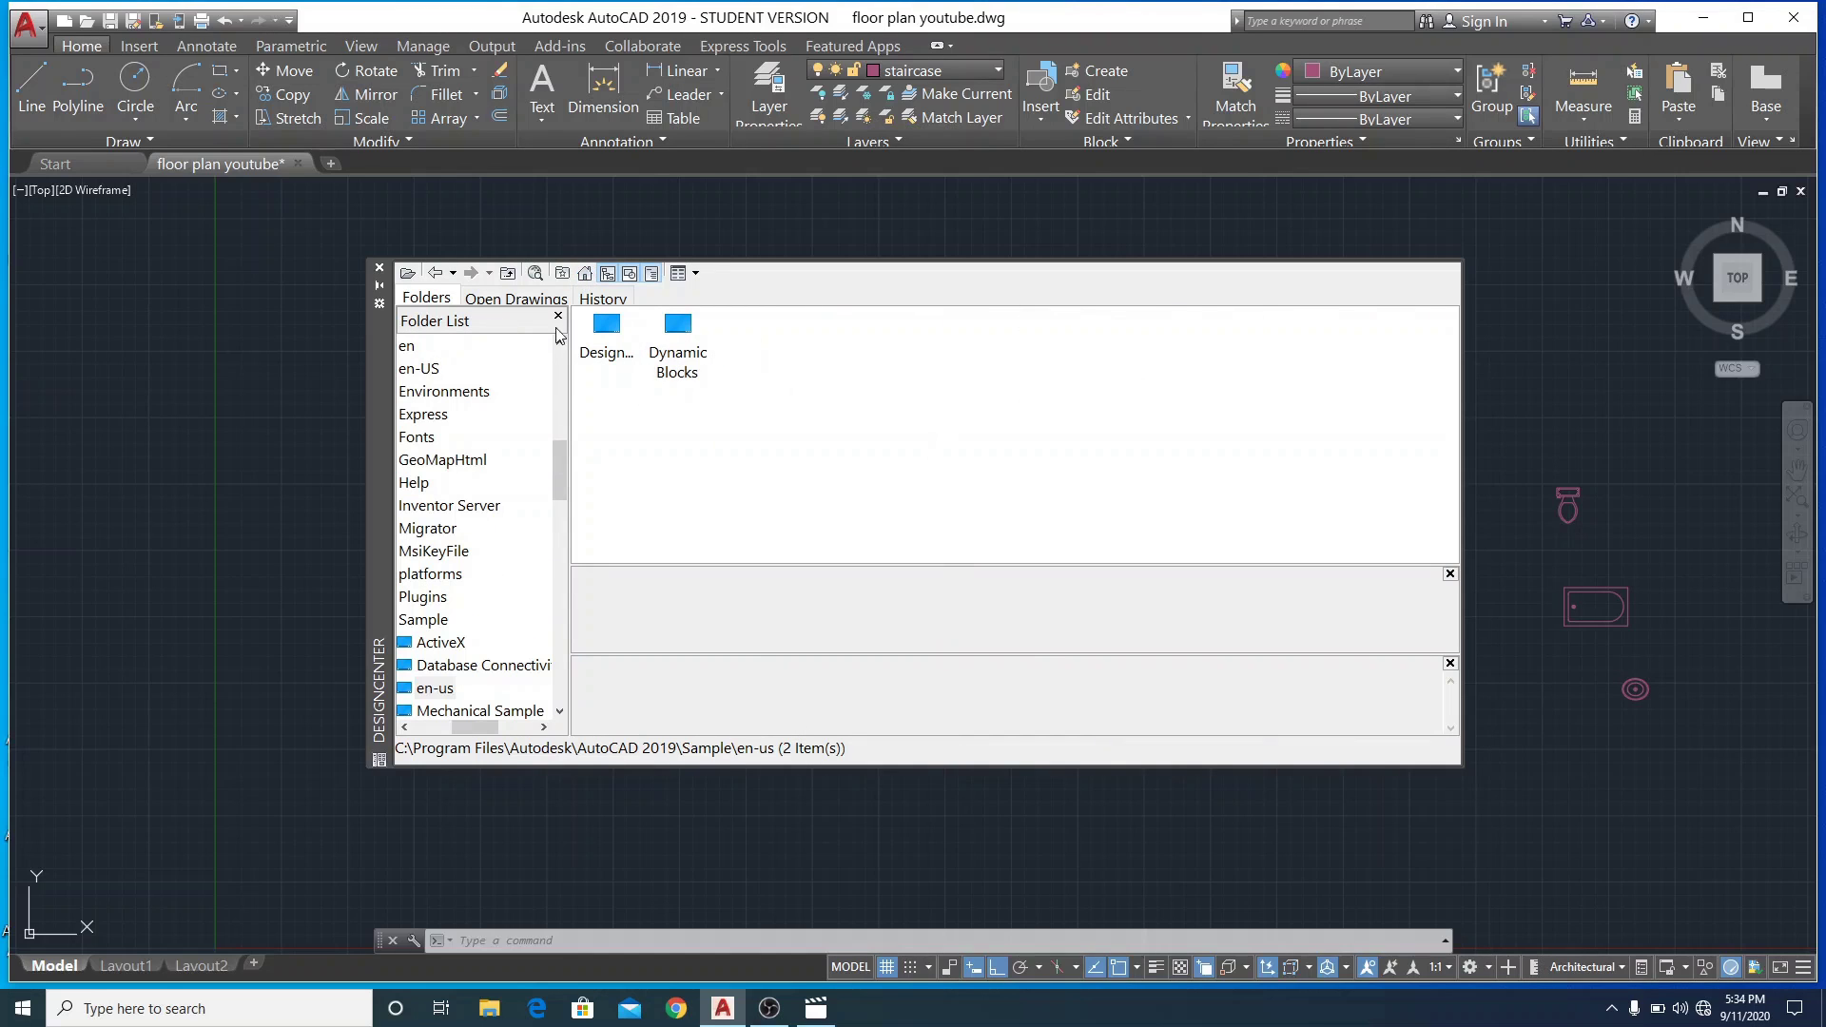
pyautogui.doubleClick(608, 340)
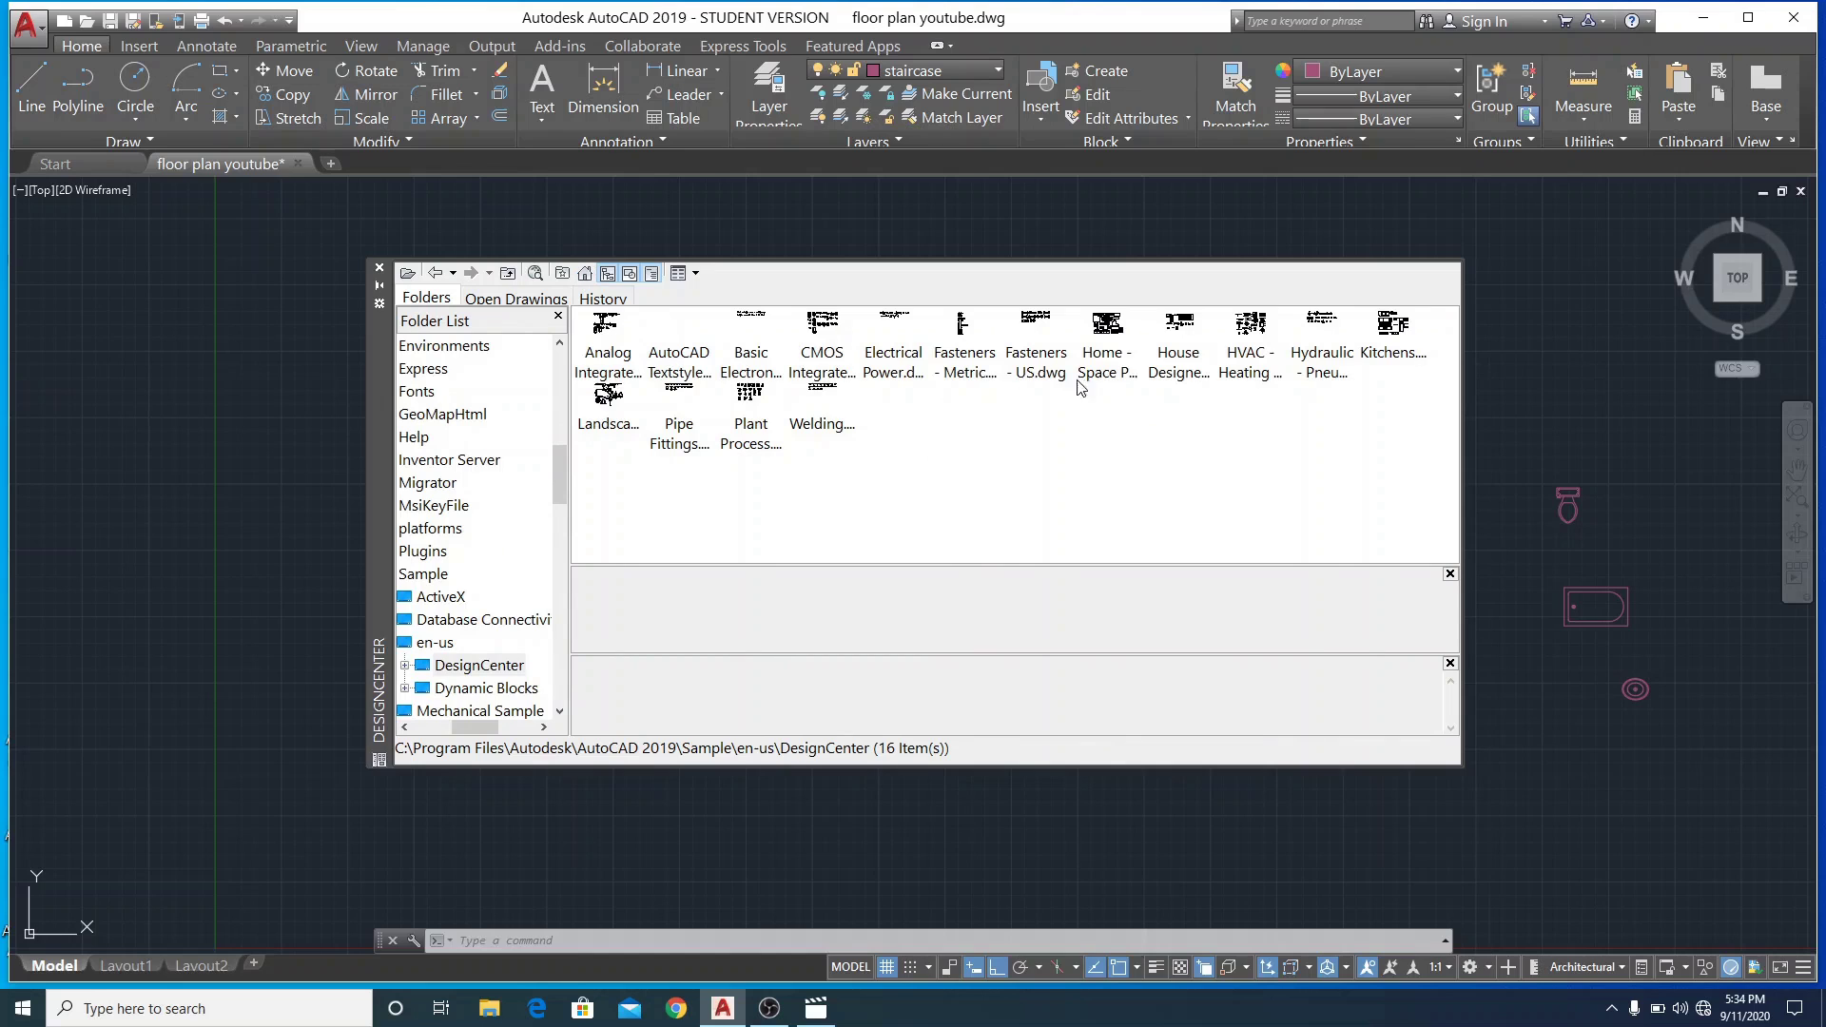
pyautogui.doubleClick(1106, 348)
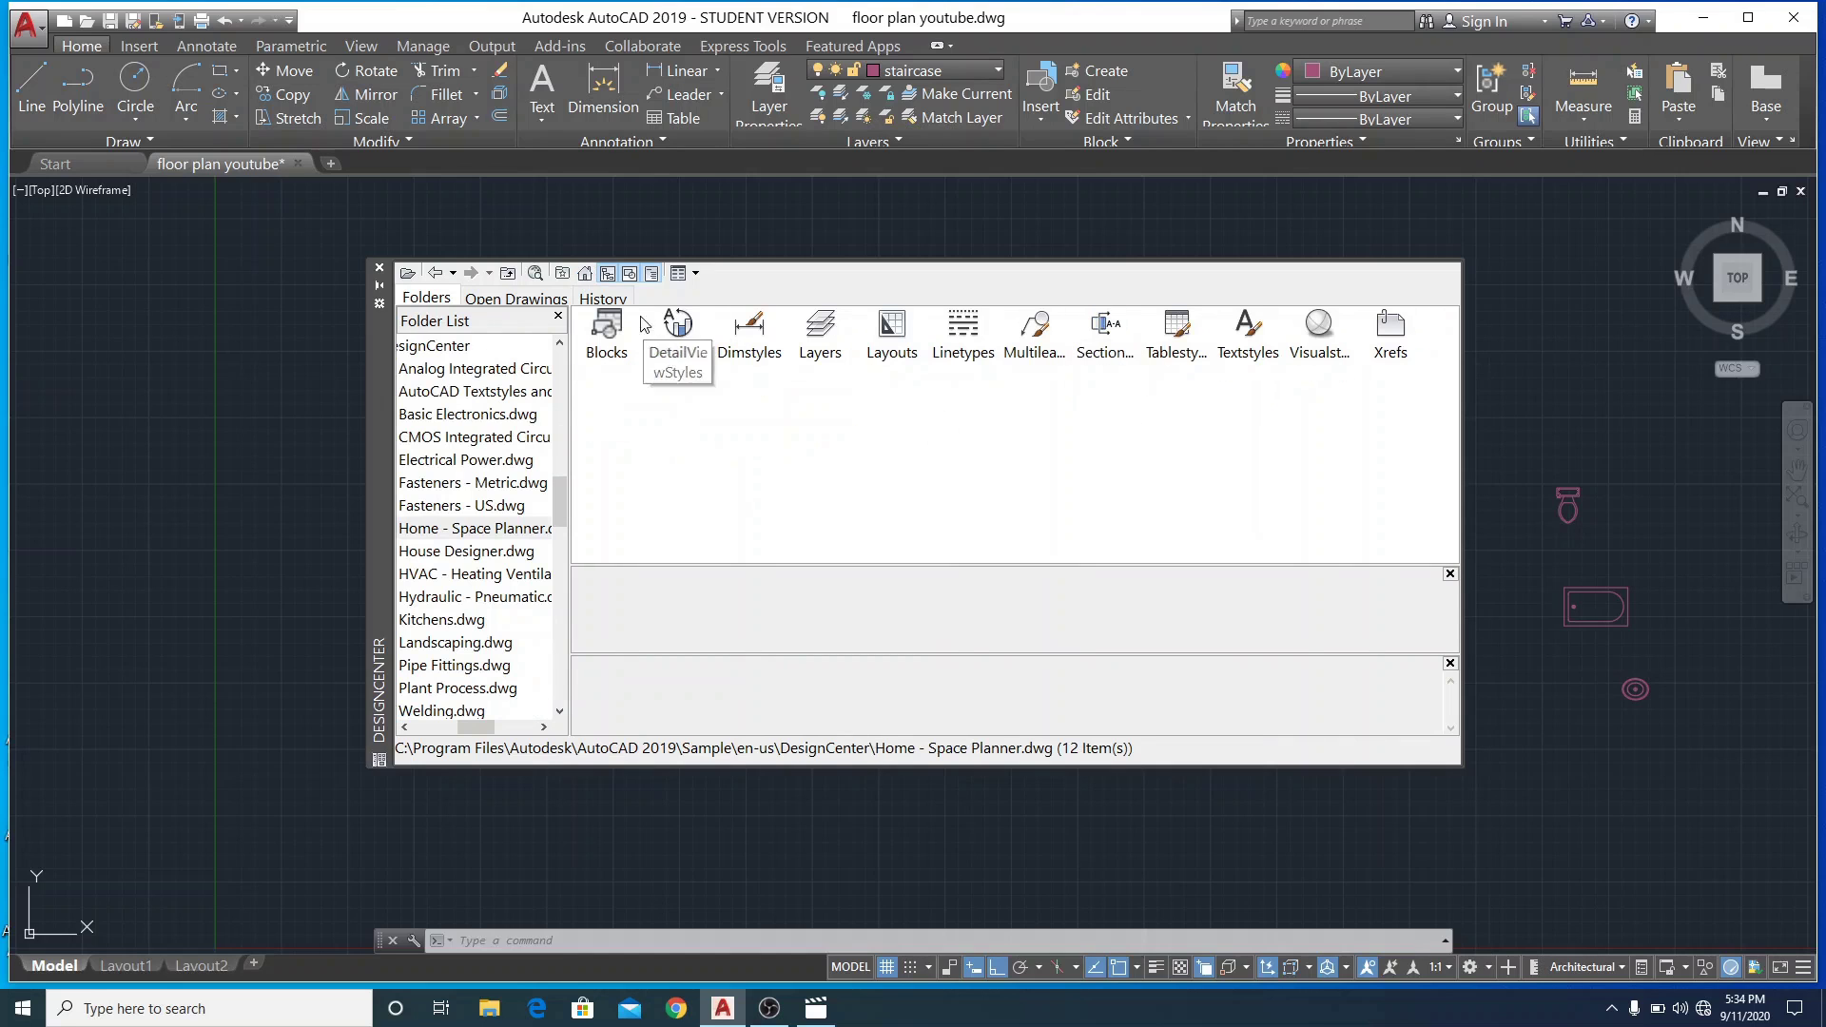
pyautogui.doubleClick(607, 328)
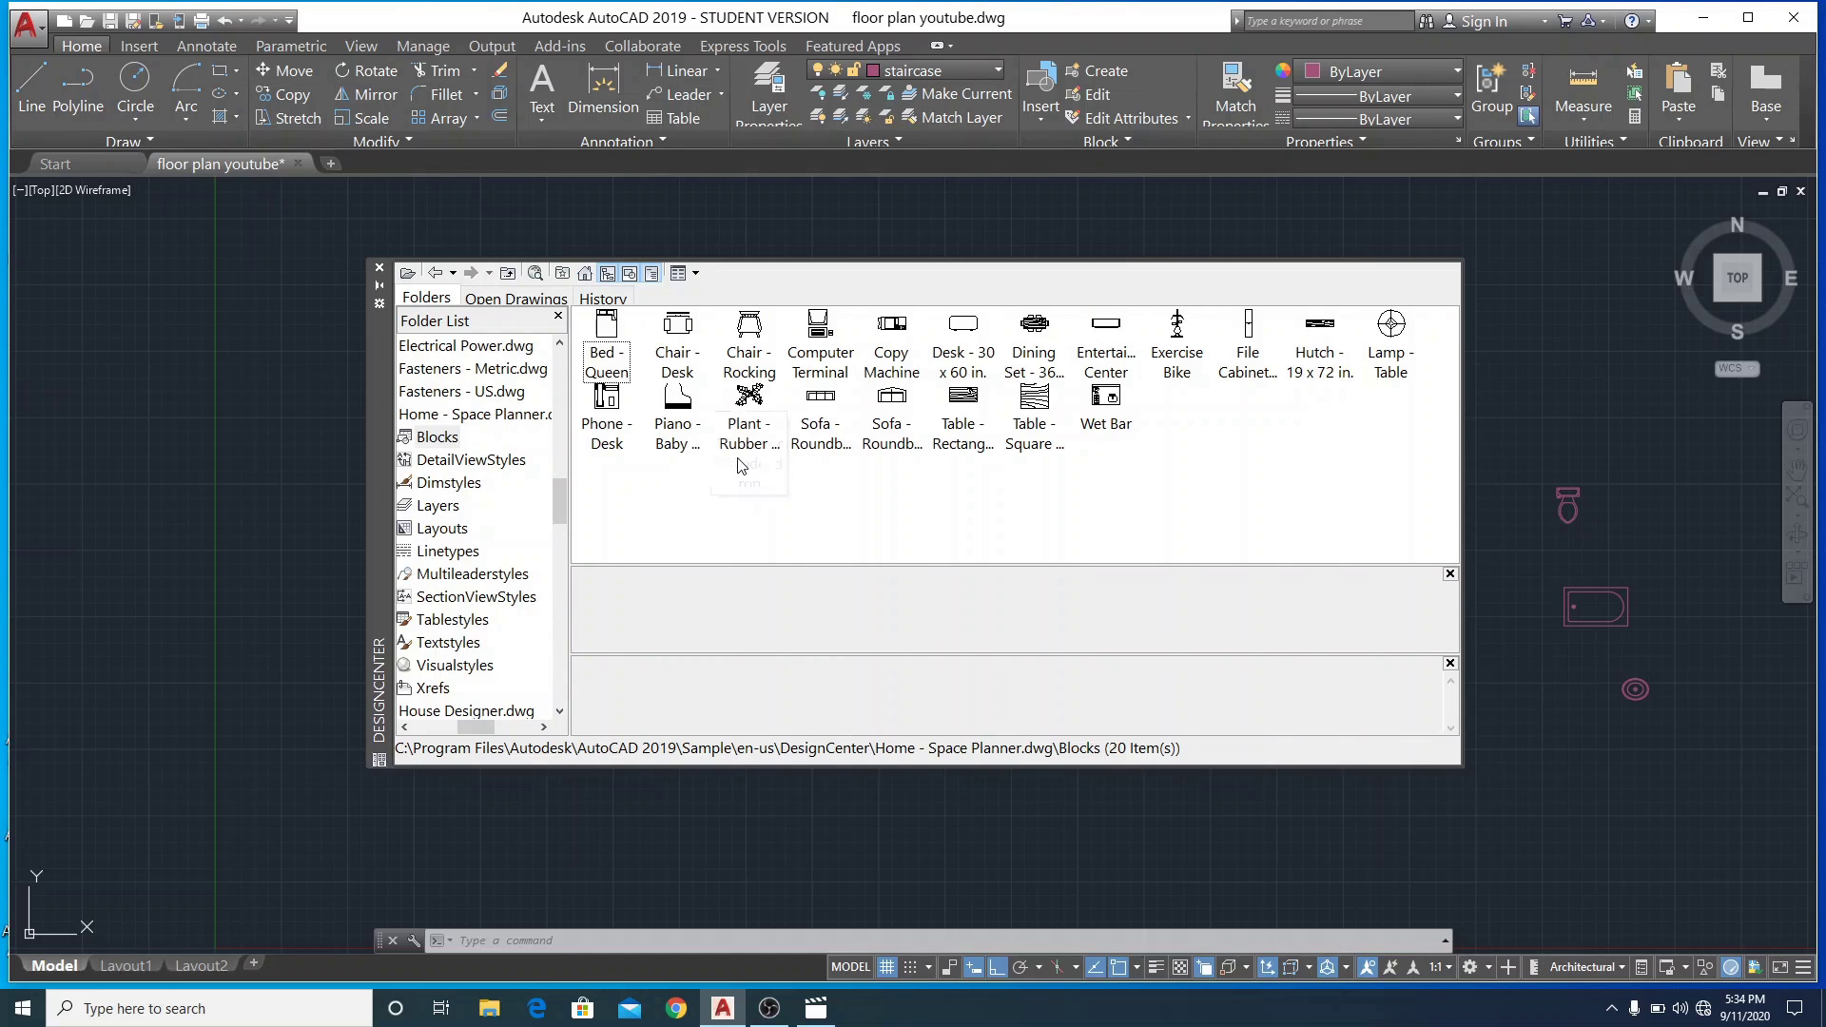
# Insert the two-seat round-back sofa, Table - Rectangular Woodgrain 60 x 30 in., Chair - Desk and Lamp - Table blocks beside the bathroom fixtures
pyautogui.moveTo(894, 430)
pyautogui.mouseDown()
pyautogui.moveTo(1430, 732)
pyautogui.moveTo(1576, 778)
pyautogui.mouseUp()
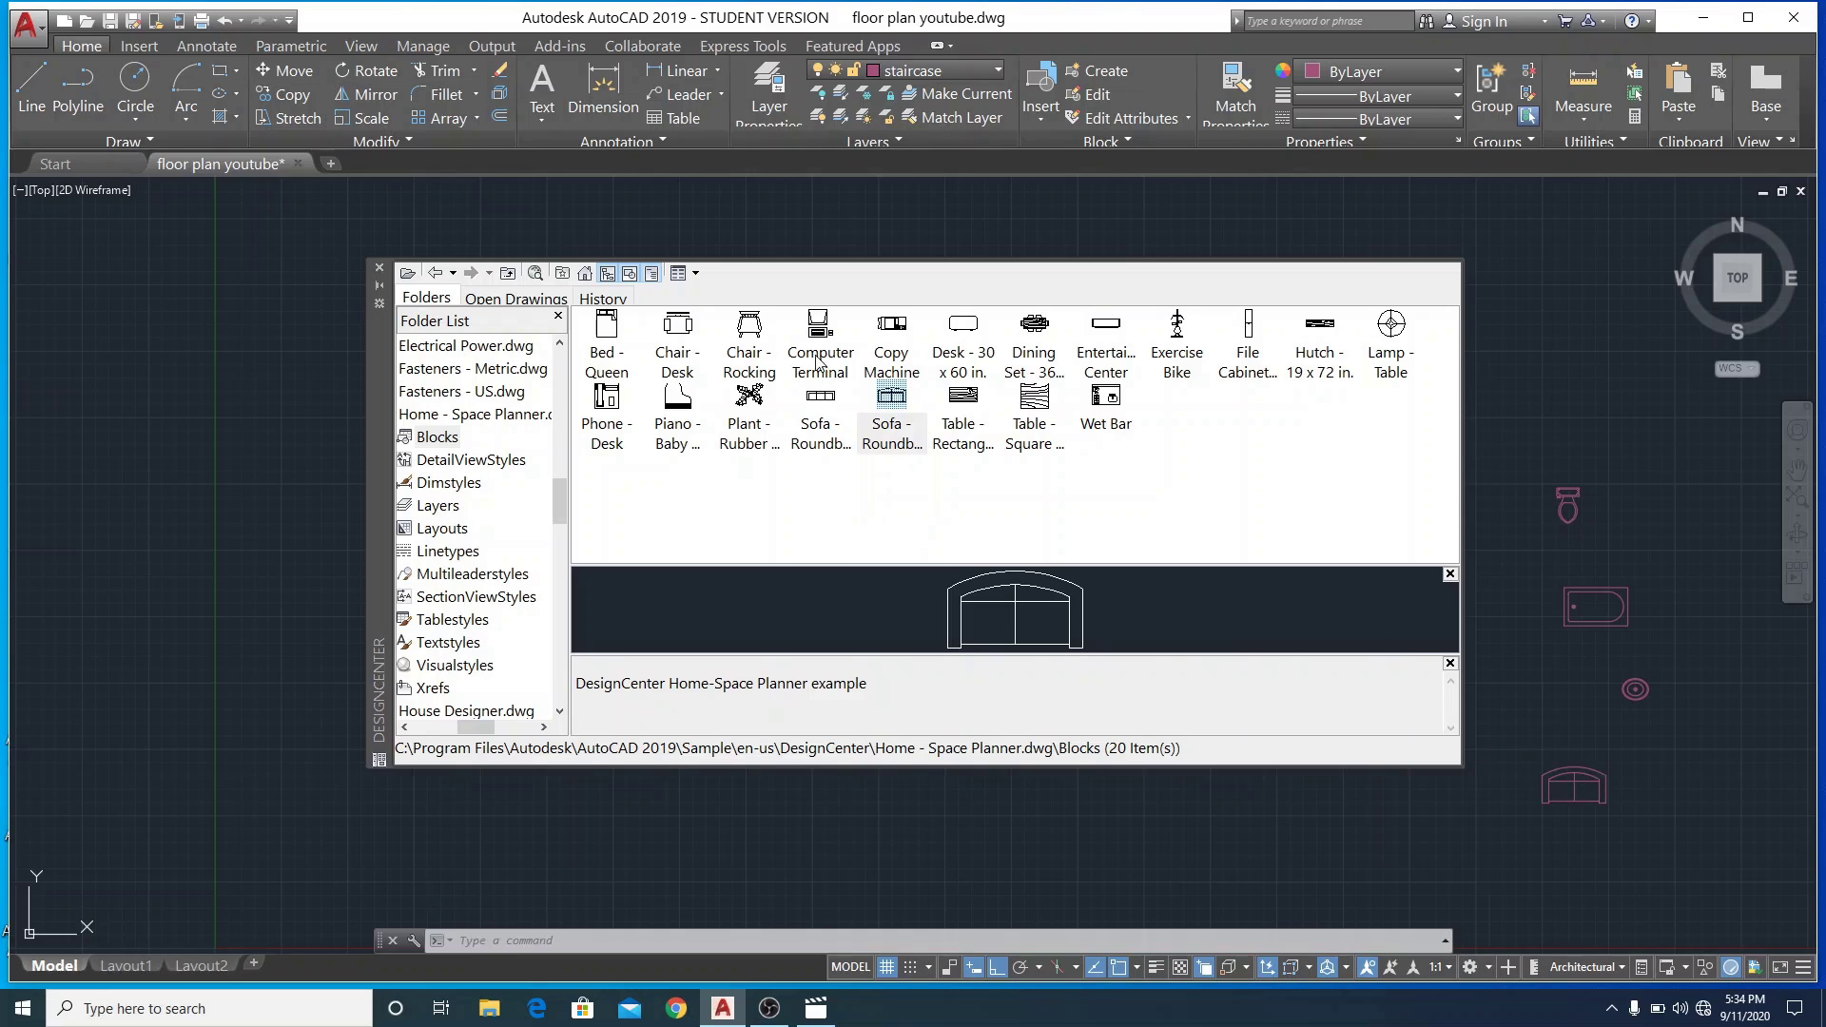
pyautogui.moveTo(960, 400)
pyautogui.mouseDown()
pyautogui.moveTo(1404, 634)
pyautogui.moveTo(1667, 800)
pyautogui.moveTo(1676, 787)
pyautogui.mouseUp()
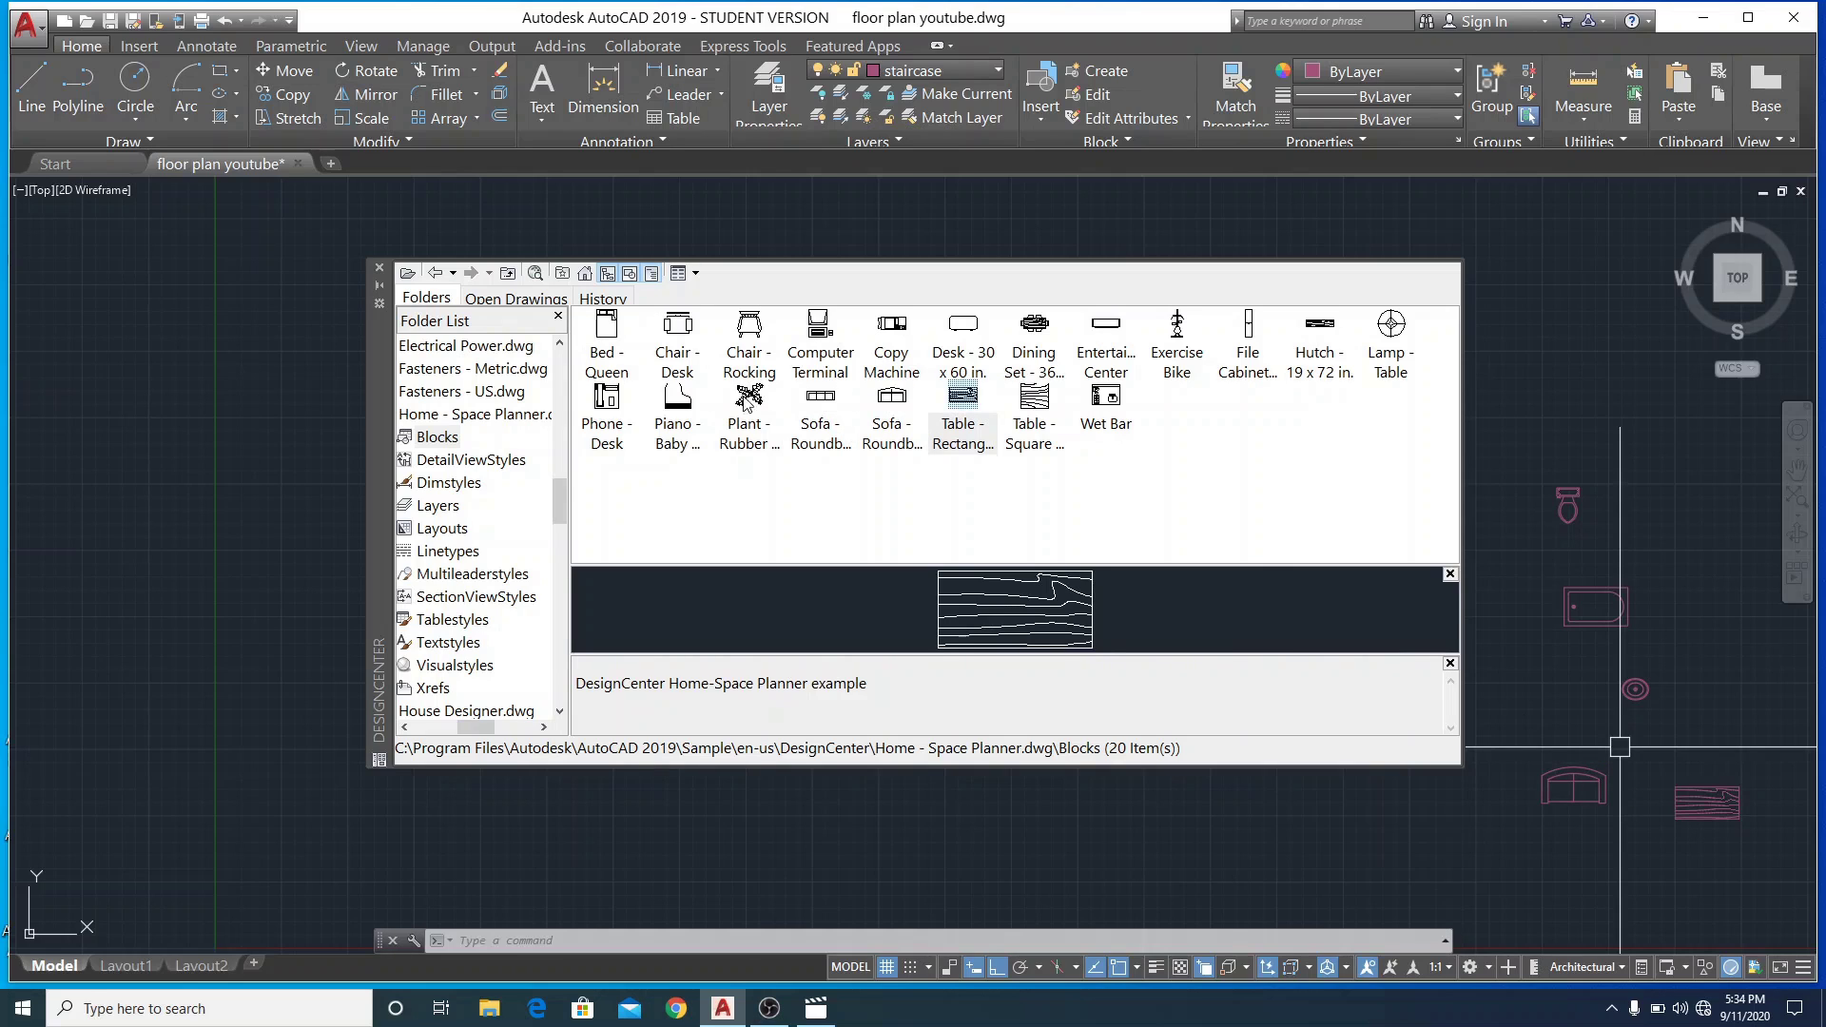
pyautogui.moveTo(677, 326)
pyautogui.mouseDown()
pyautogui.moveTo(1570, 815)
pyautogui.moveTo(1580, 873)
pyautogui.mouseUp()
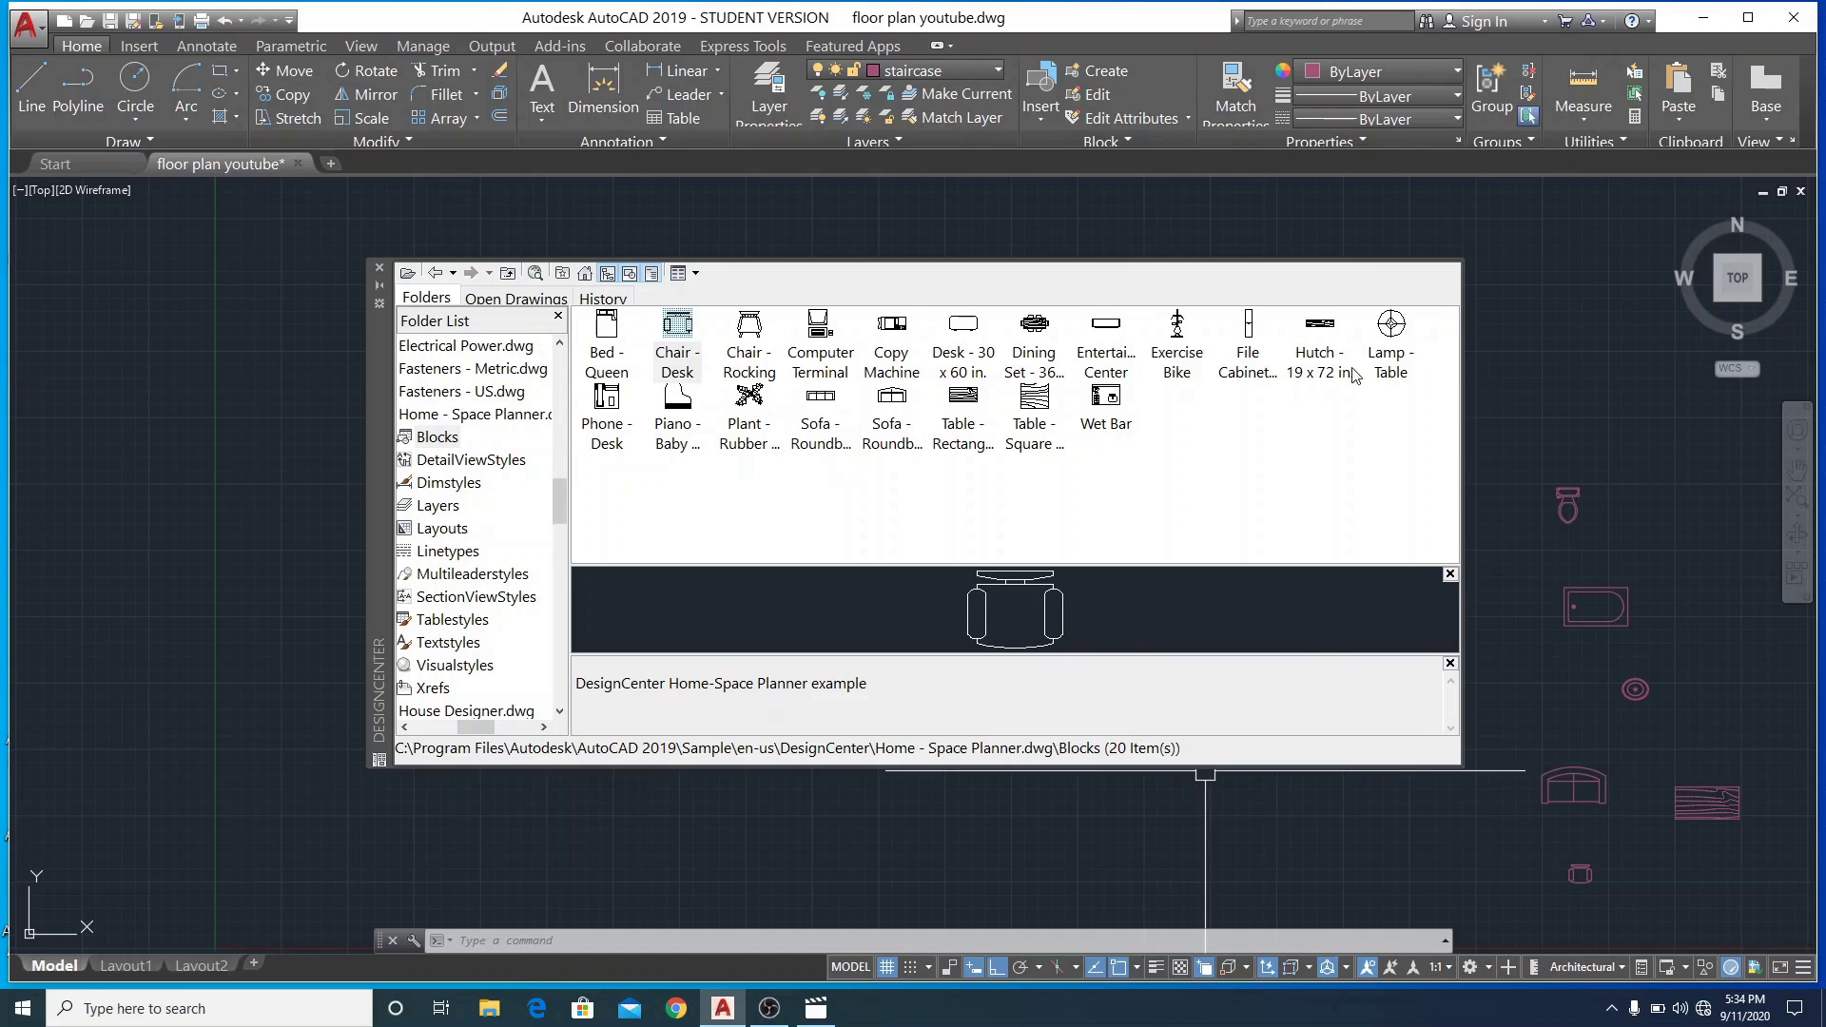
pyautogui.moveTo(1388, 325)
pyautogui.mouseDown()
pyautogui.moveTo(1571, 499)
pyautogui.moveTo(1671, 507)
pyautogui.mouseUp()
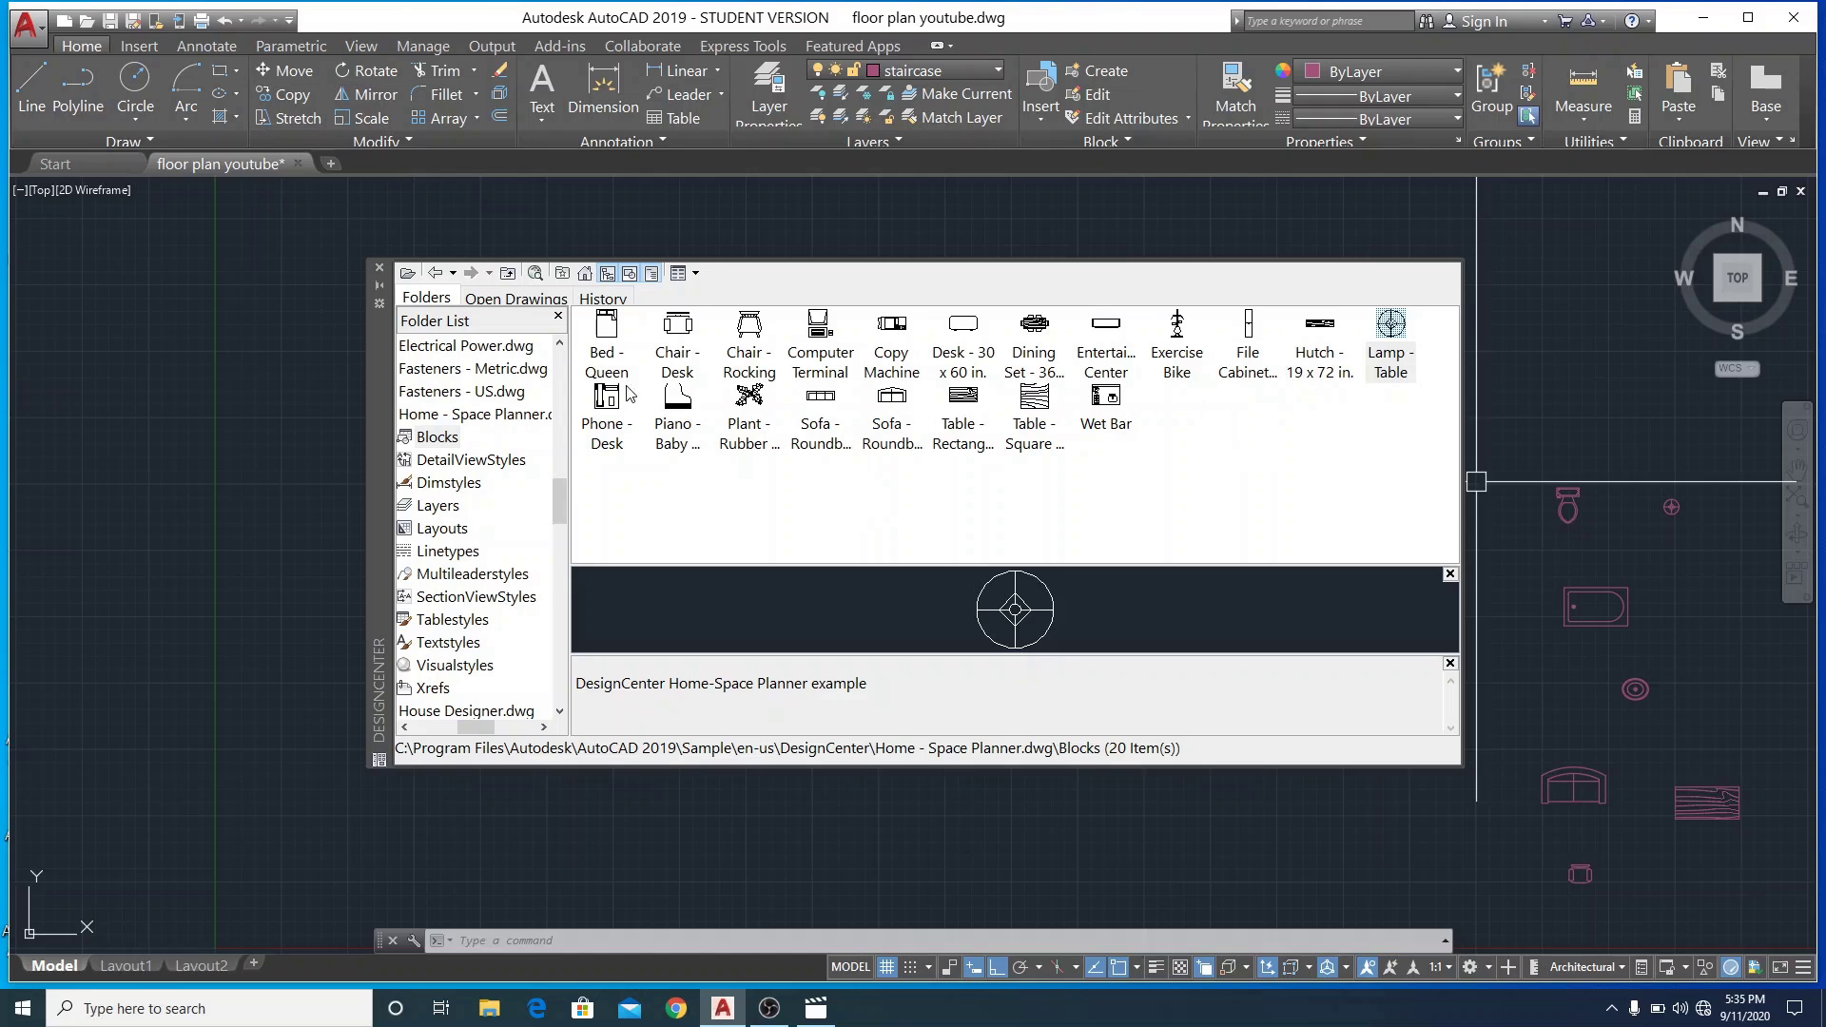
# Insert the Bed - Queen block beside the bathtub, and the rubber plant and six-chair dining set blocks above the toilet
pyautogui.moveTo(607, 343)
pyautogui.mouseDown()
pyautogui.moveTo(1607, 628)
pyautogui.moveTo(1707, 631)
pyautogui.mouseUp()
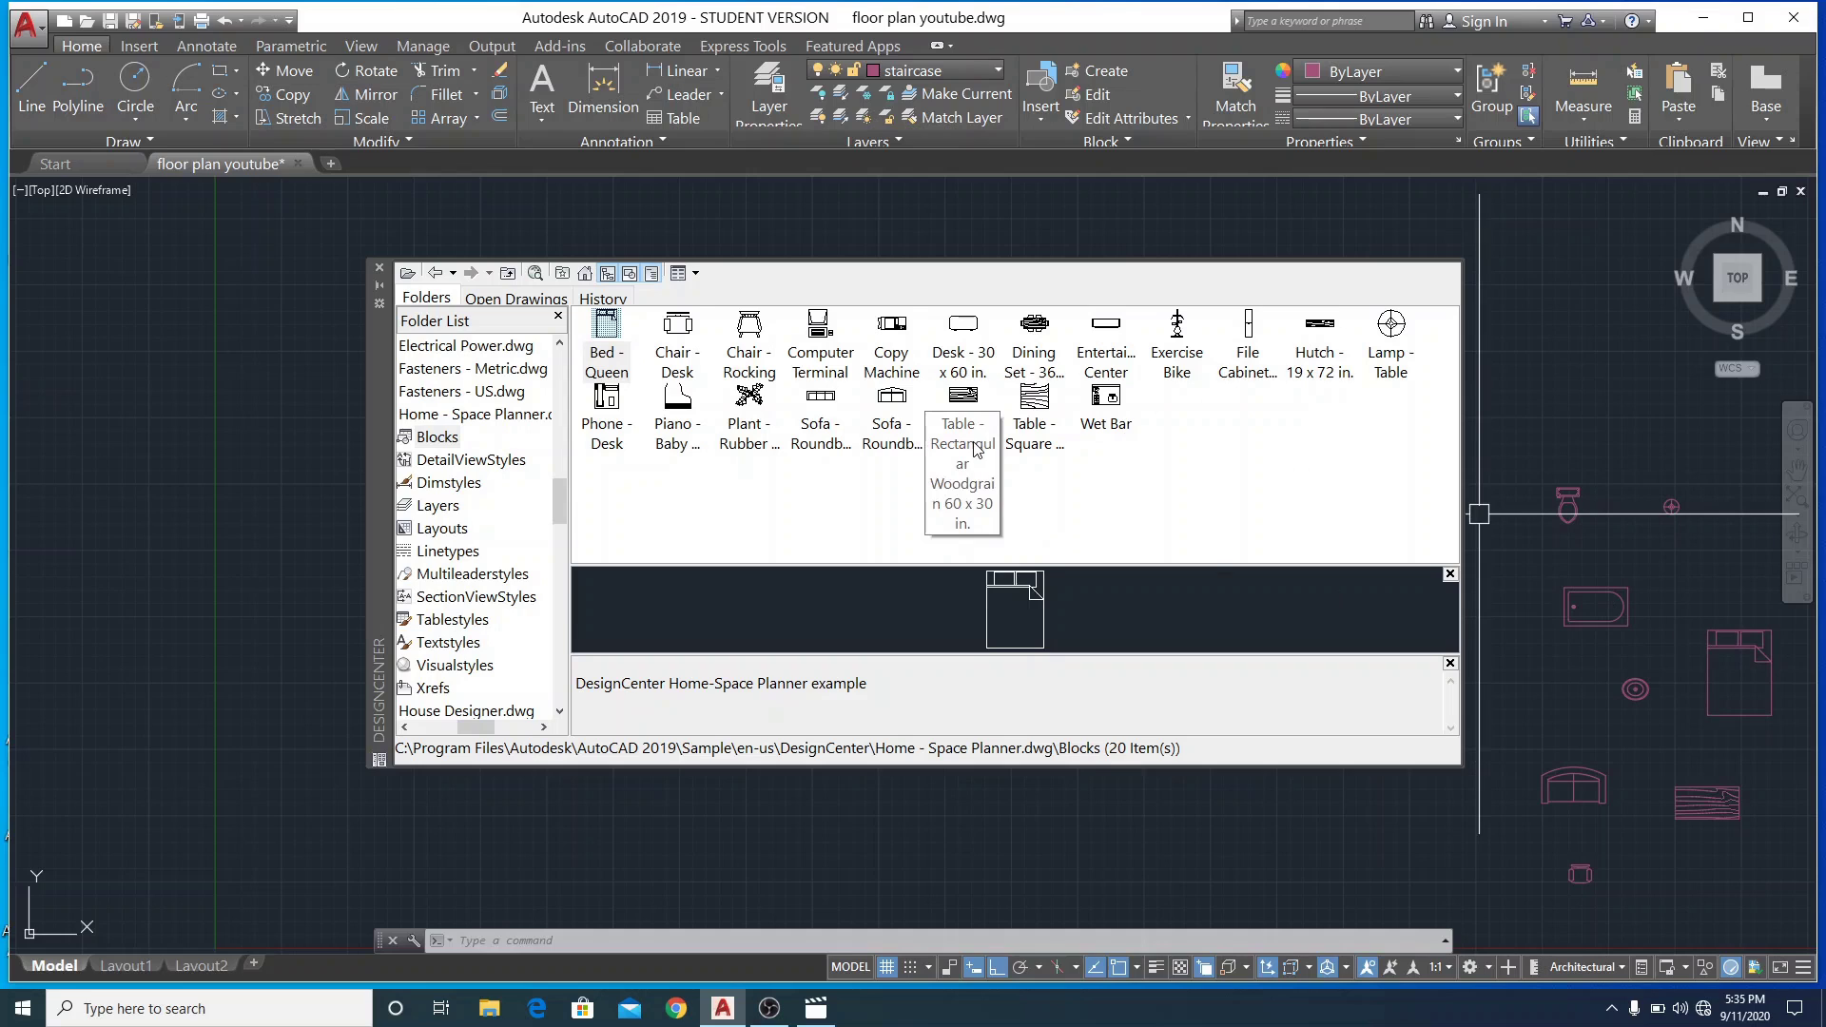
pyautogui.moveTo(749, 398)
pyautogui.mouseDown()
pyautogui.moveTo(1415, 425)
pyautogui.moveTo(1577, 403)
pyautogui.mouseUp()
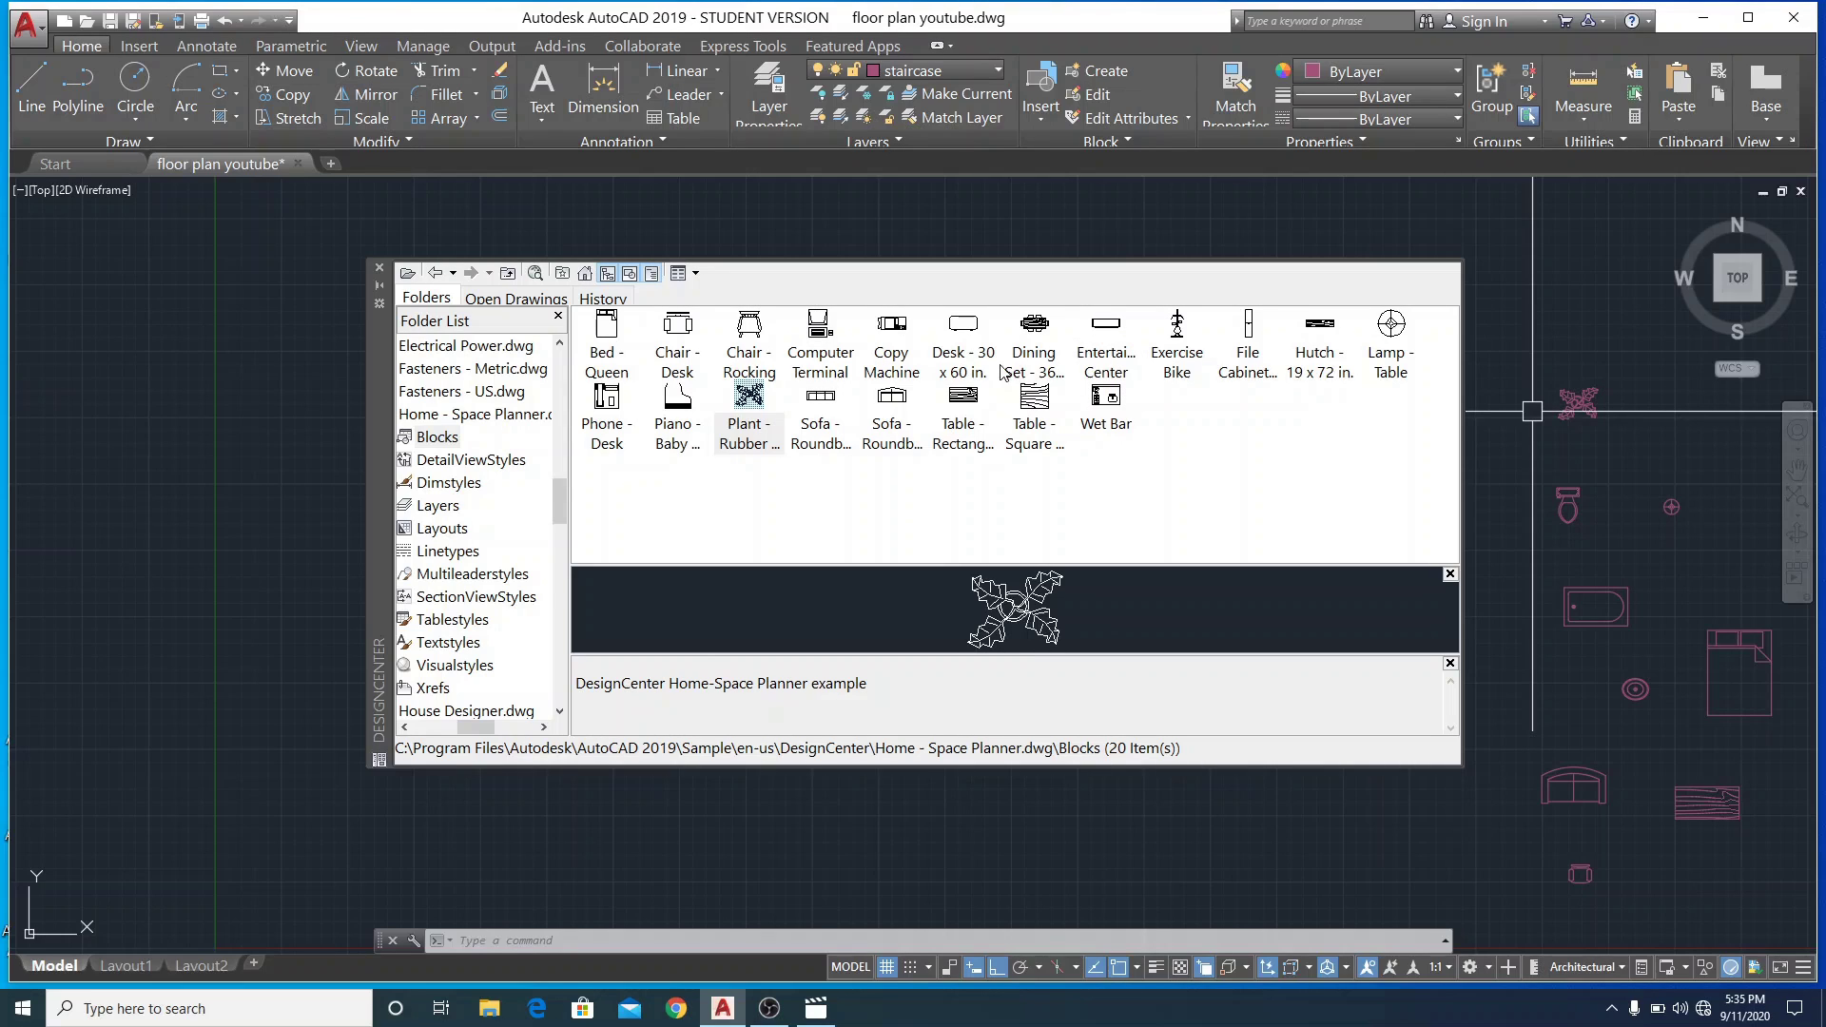
pyautogui.moveTo(1051, 336); pyautogui.dragTo(1548, 320)
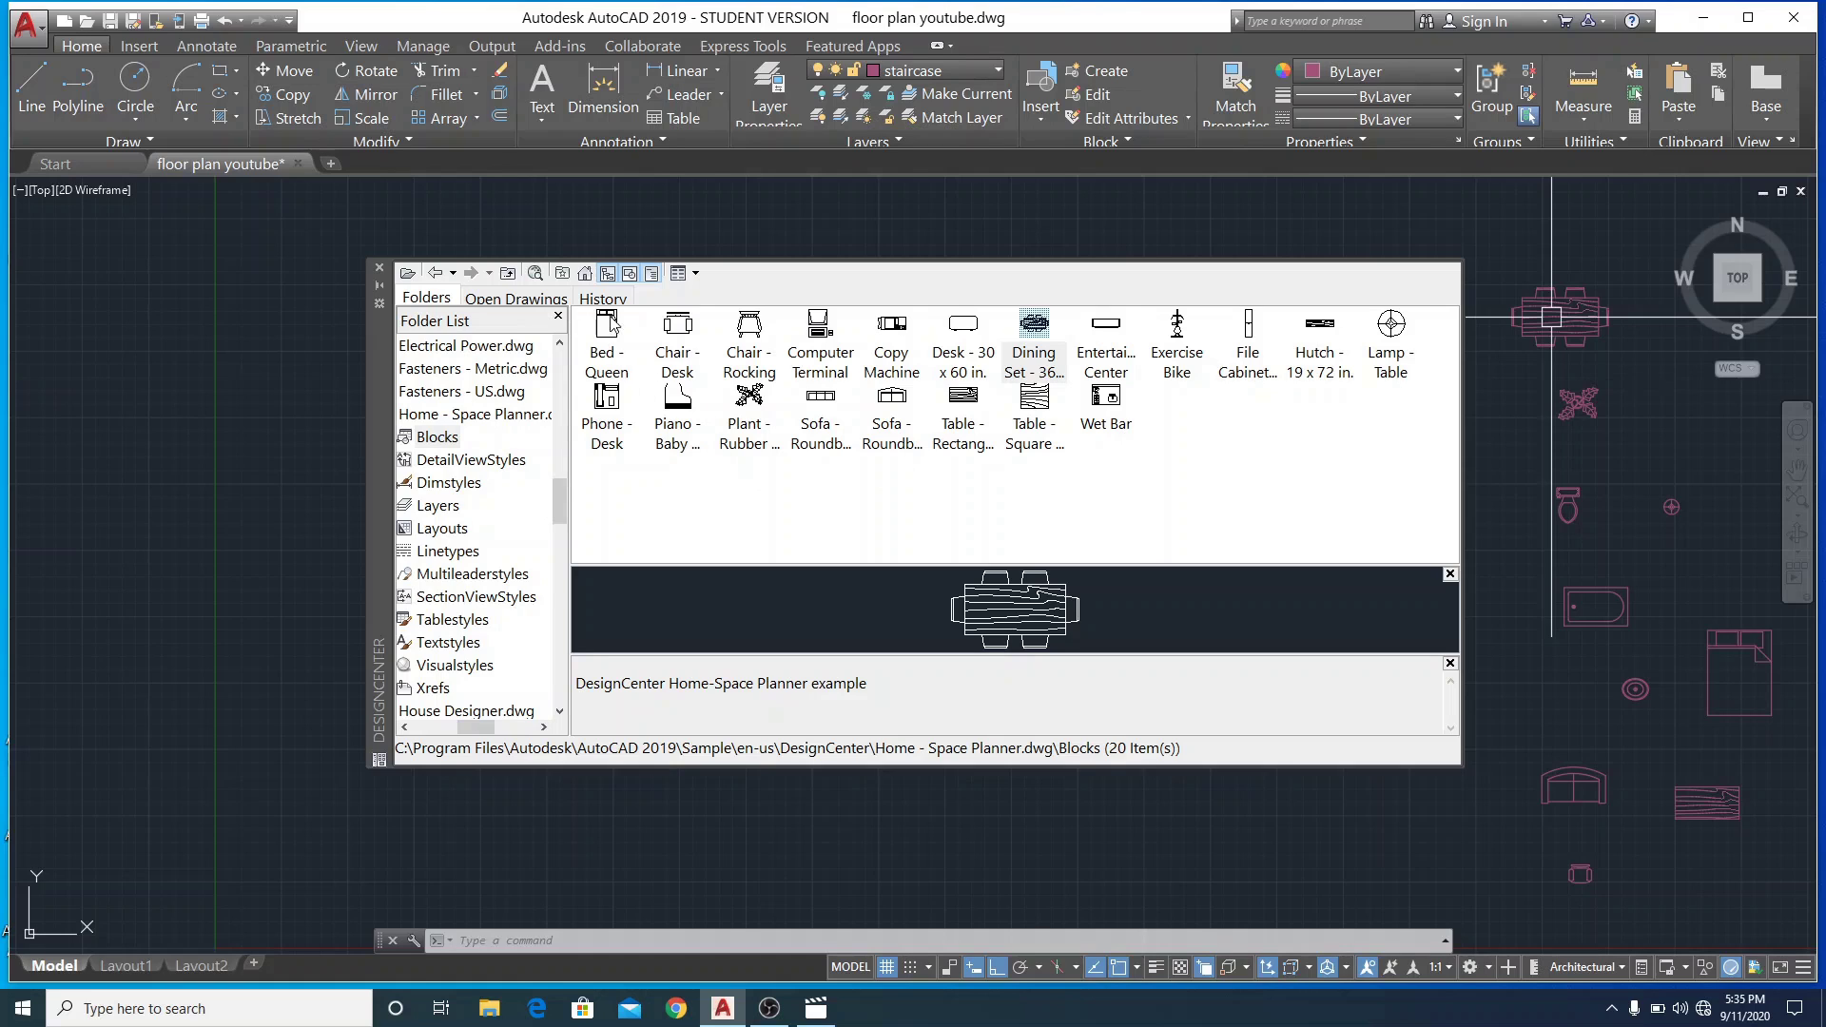
# Browse DesignCenter from Sample through en-us and DesignCenter to the blocks of Kitchens.dwg
pyautogui.click(584, 274)
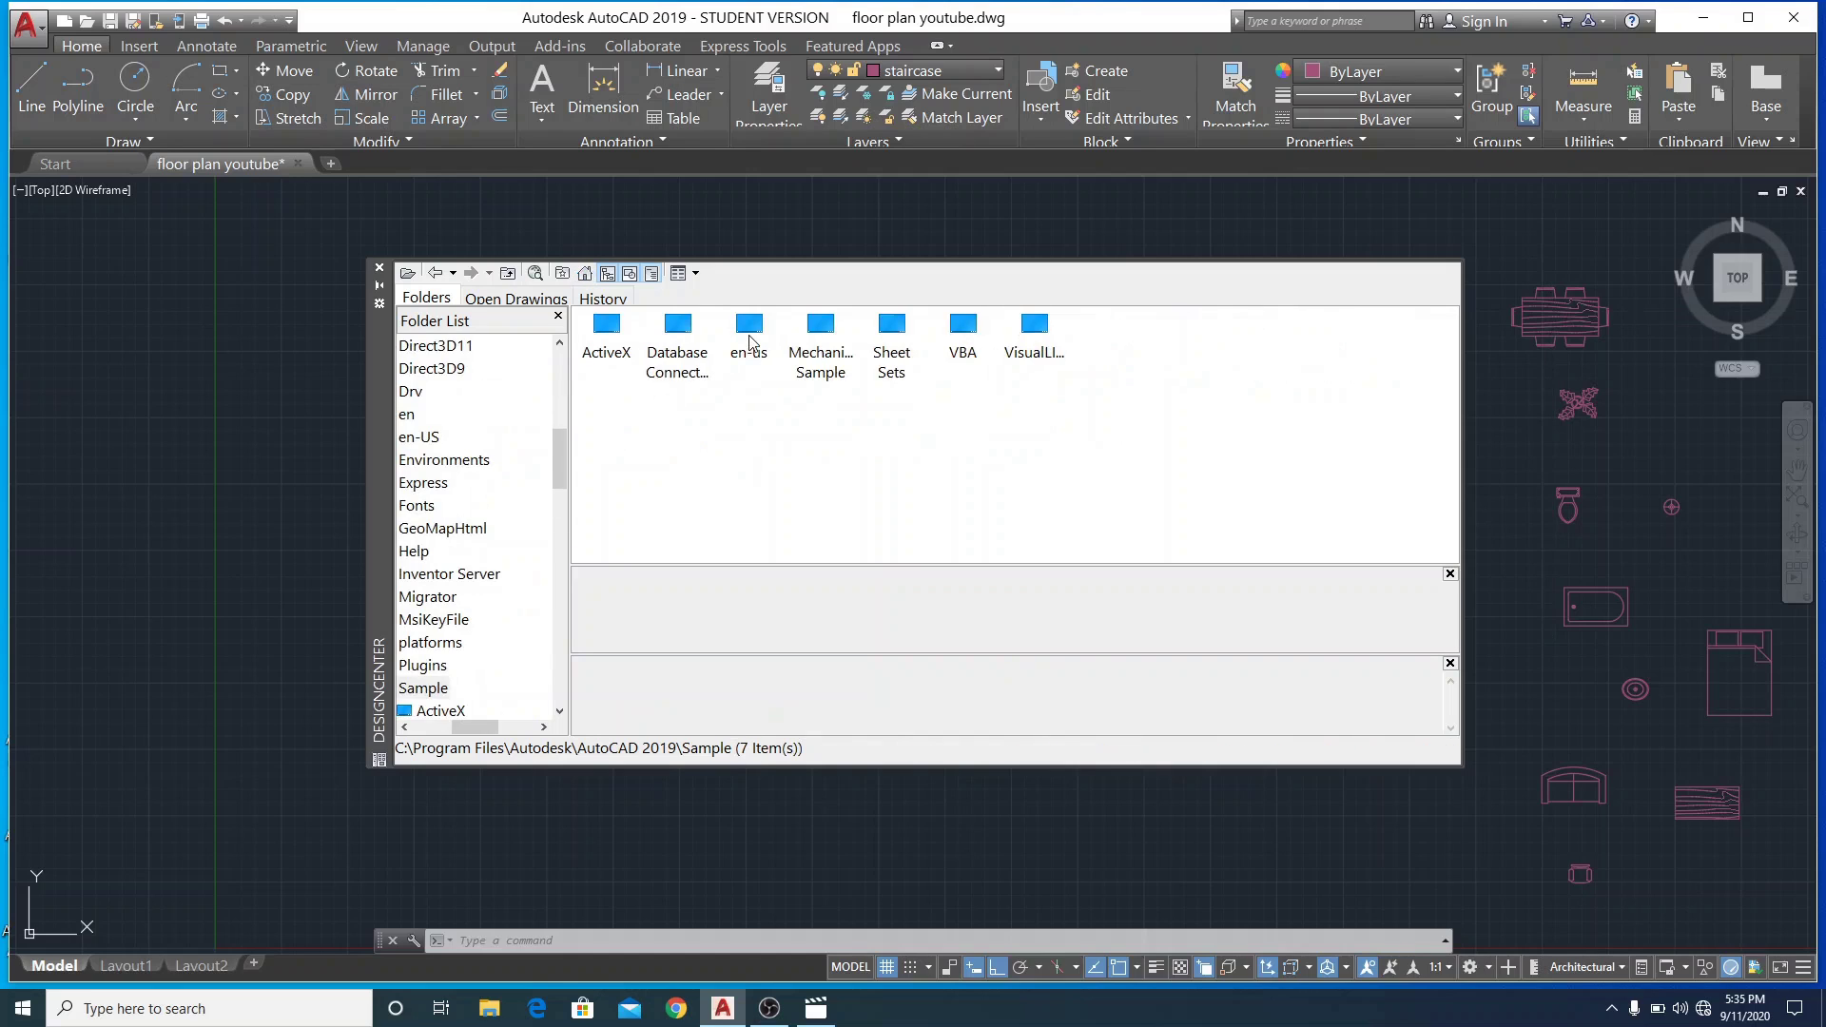
pyautogui.doubleClick(751, 340)
pyautogui.doubleClick(606, 328)
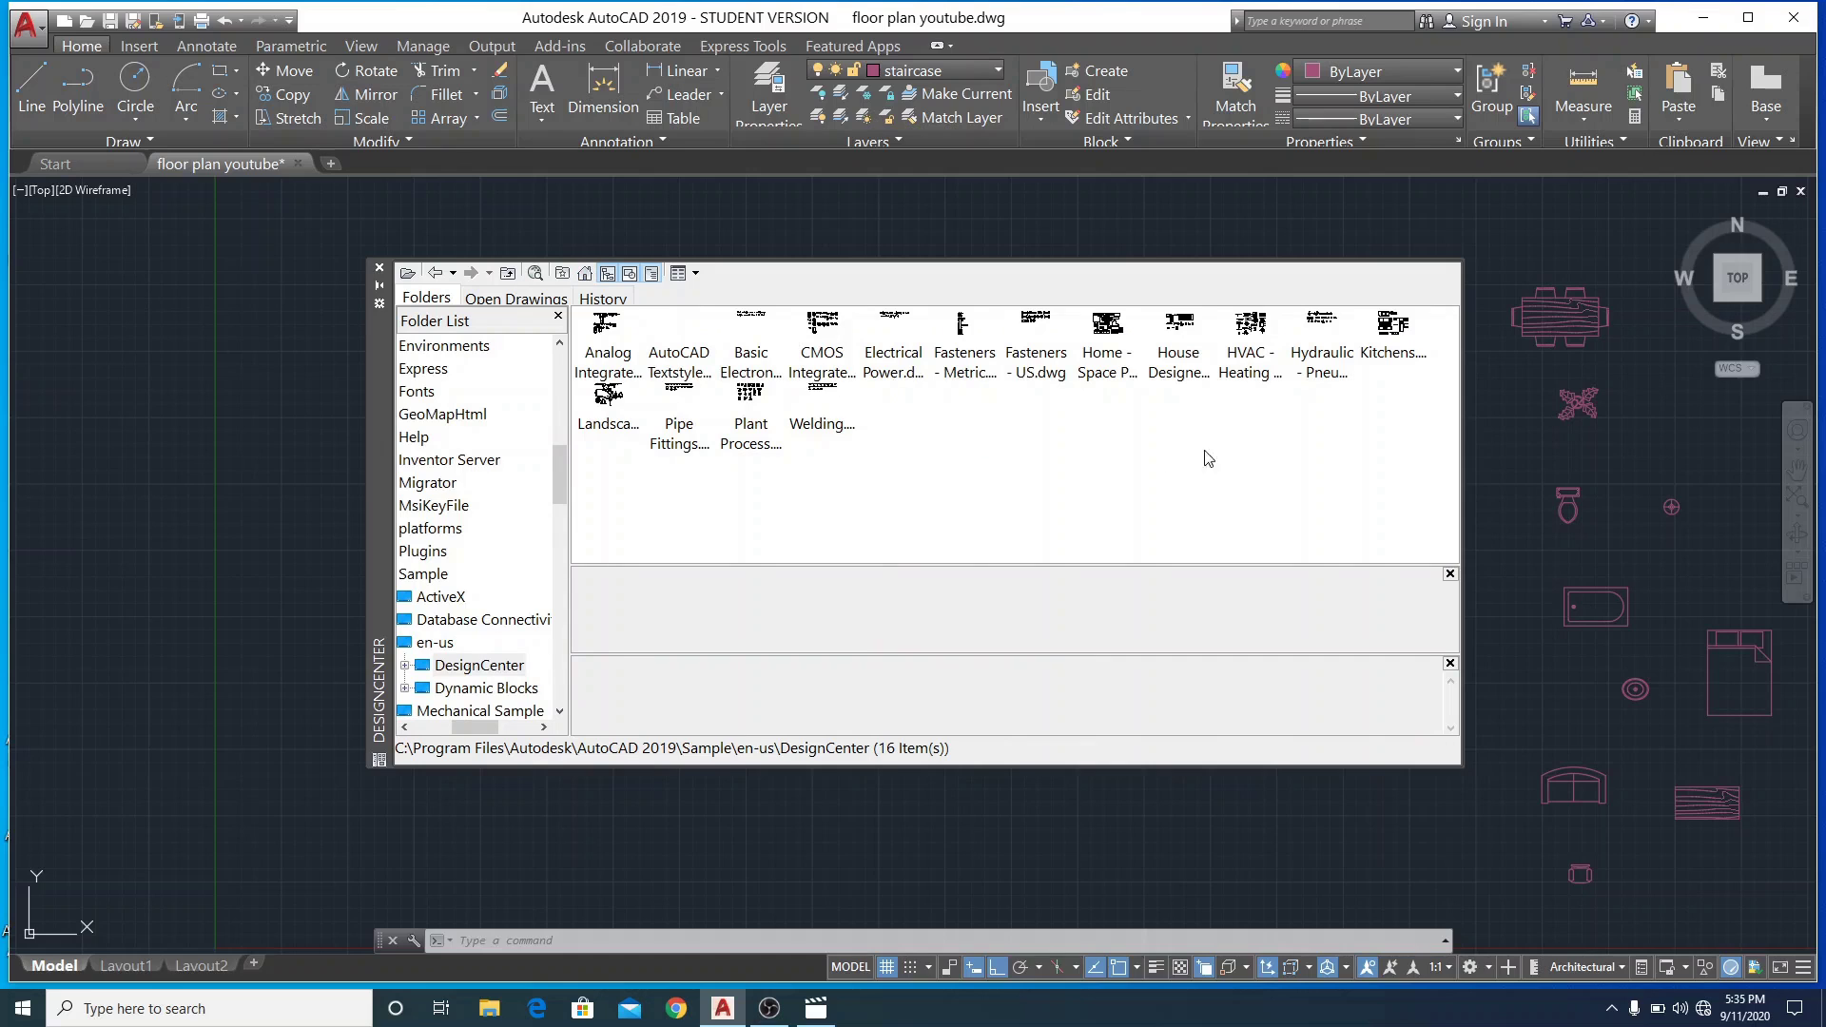
pyautogui.doubleClick(1393, 328)
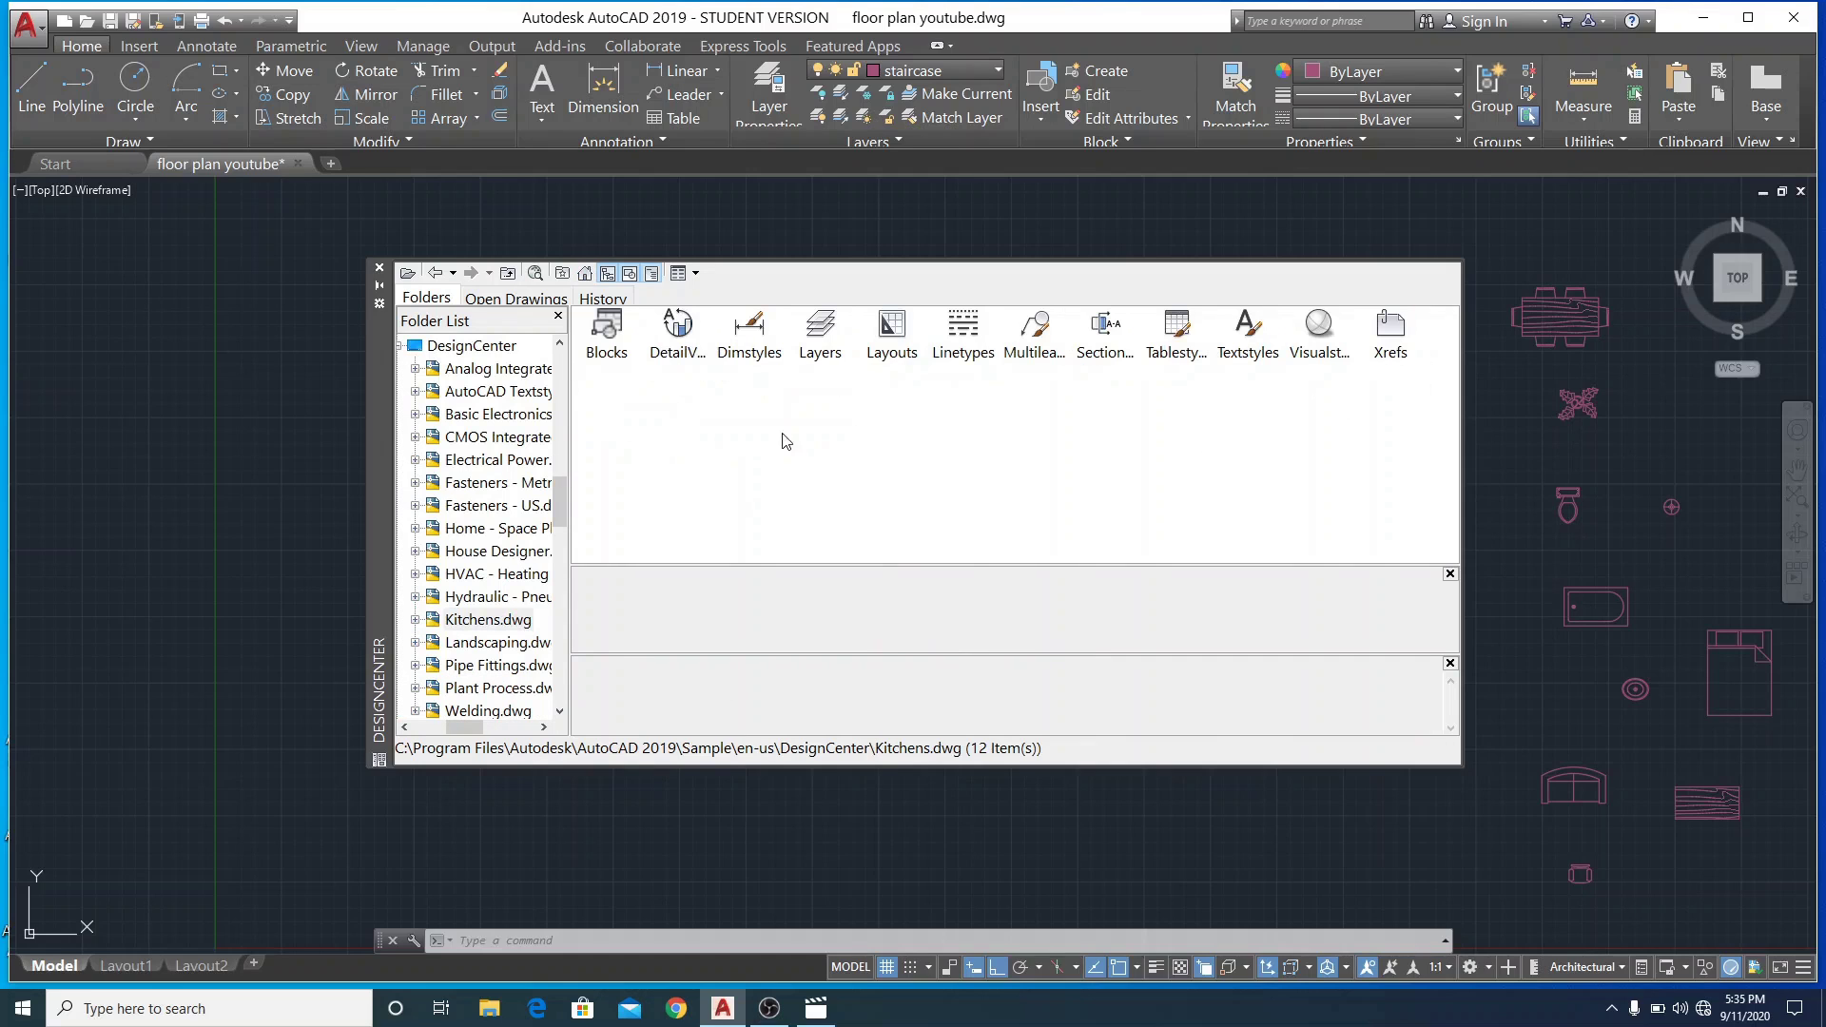
pyautogui.doubleClick(607, 328)
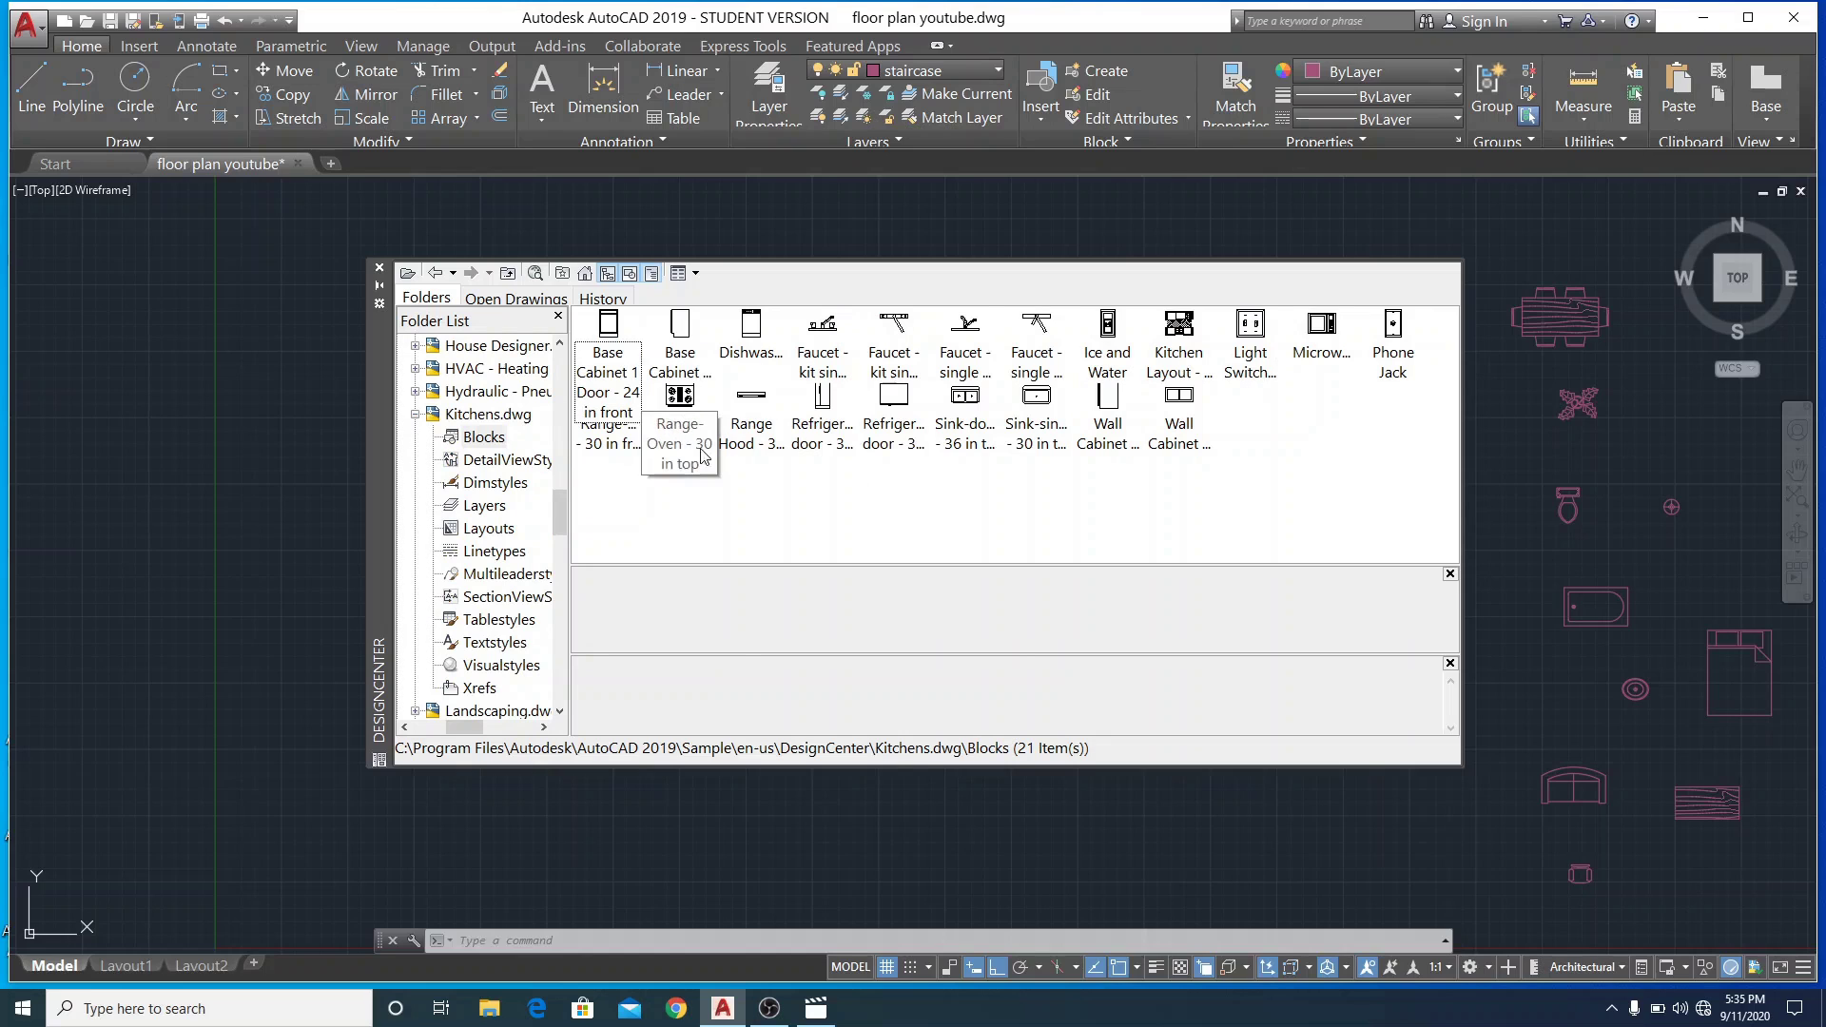
# Insert the 30 in top-view range-oven, 36 in double sink and microwave blocks on the empty side of the plan, and close DesignCenter
pyautogui.moveTo(687, 411); pyautogui.dragTo(255, 480)
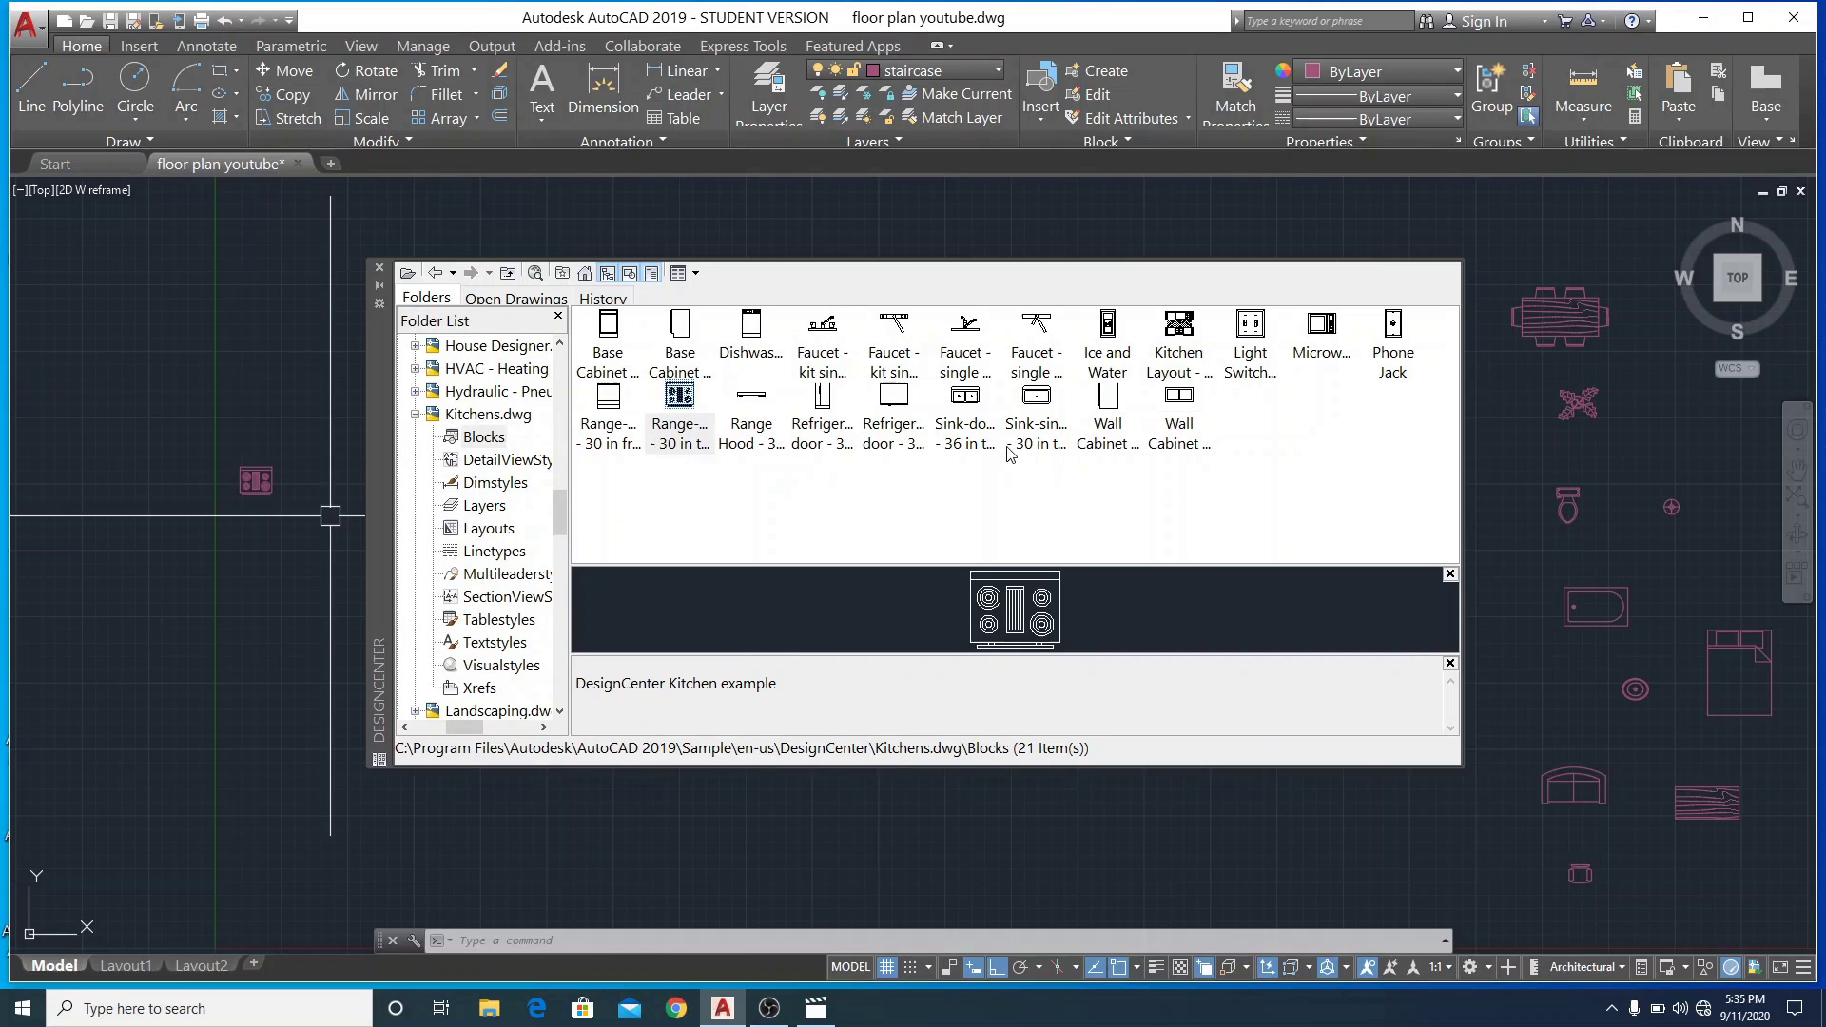
pyautogui.moveTo(970, 404); pyautogui.dragTo(263, 401)
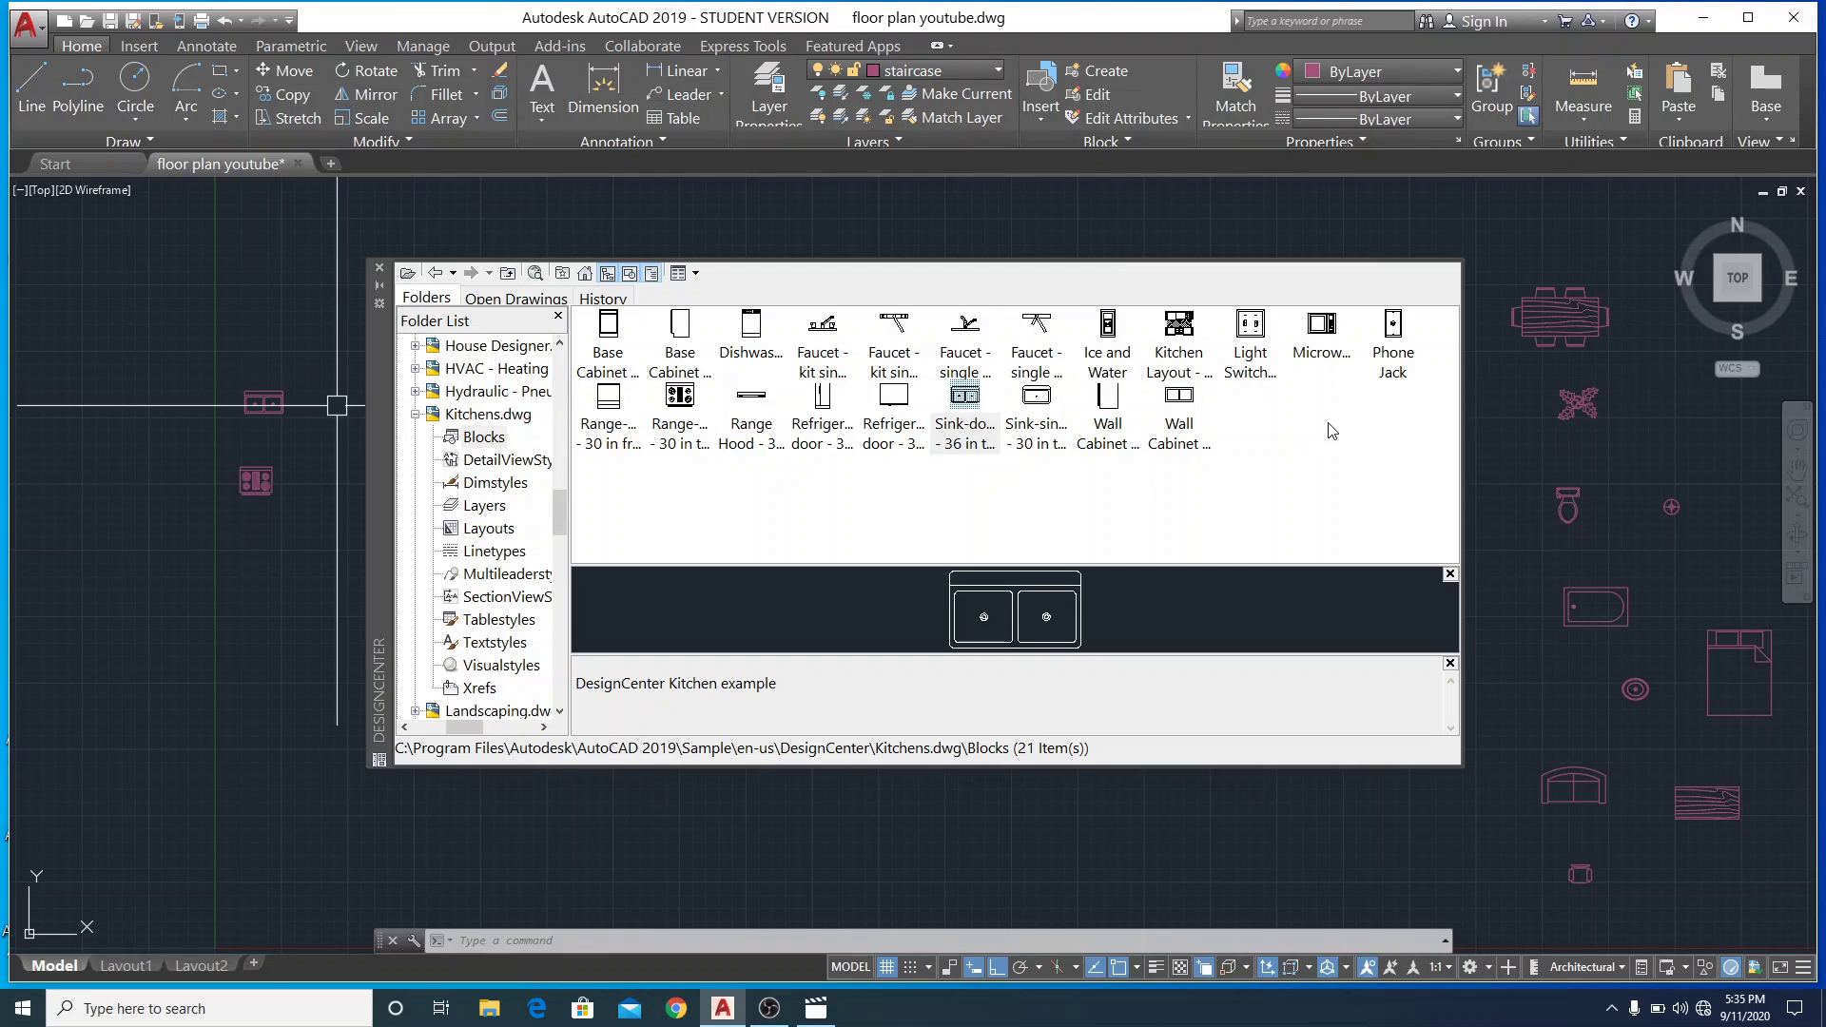
pyautogui.moveTo(1326, 338); pyautogui.dragTo(259, 324)
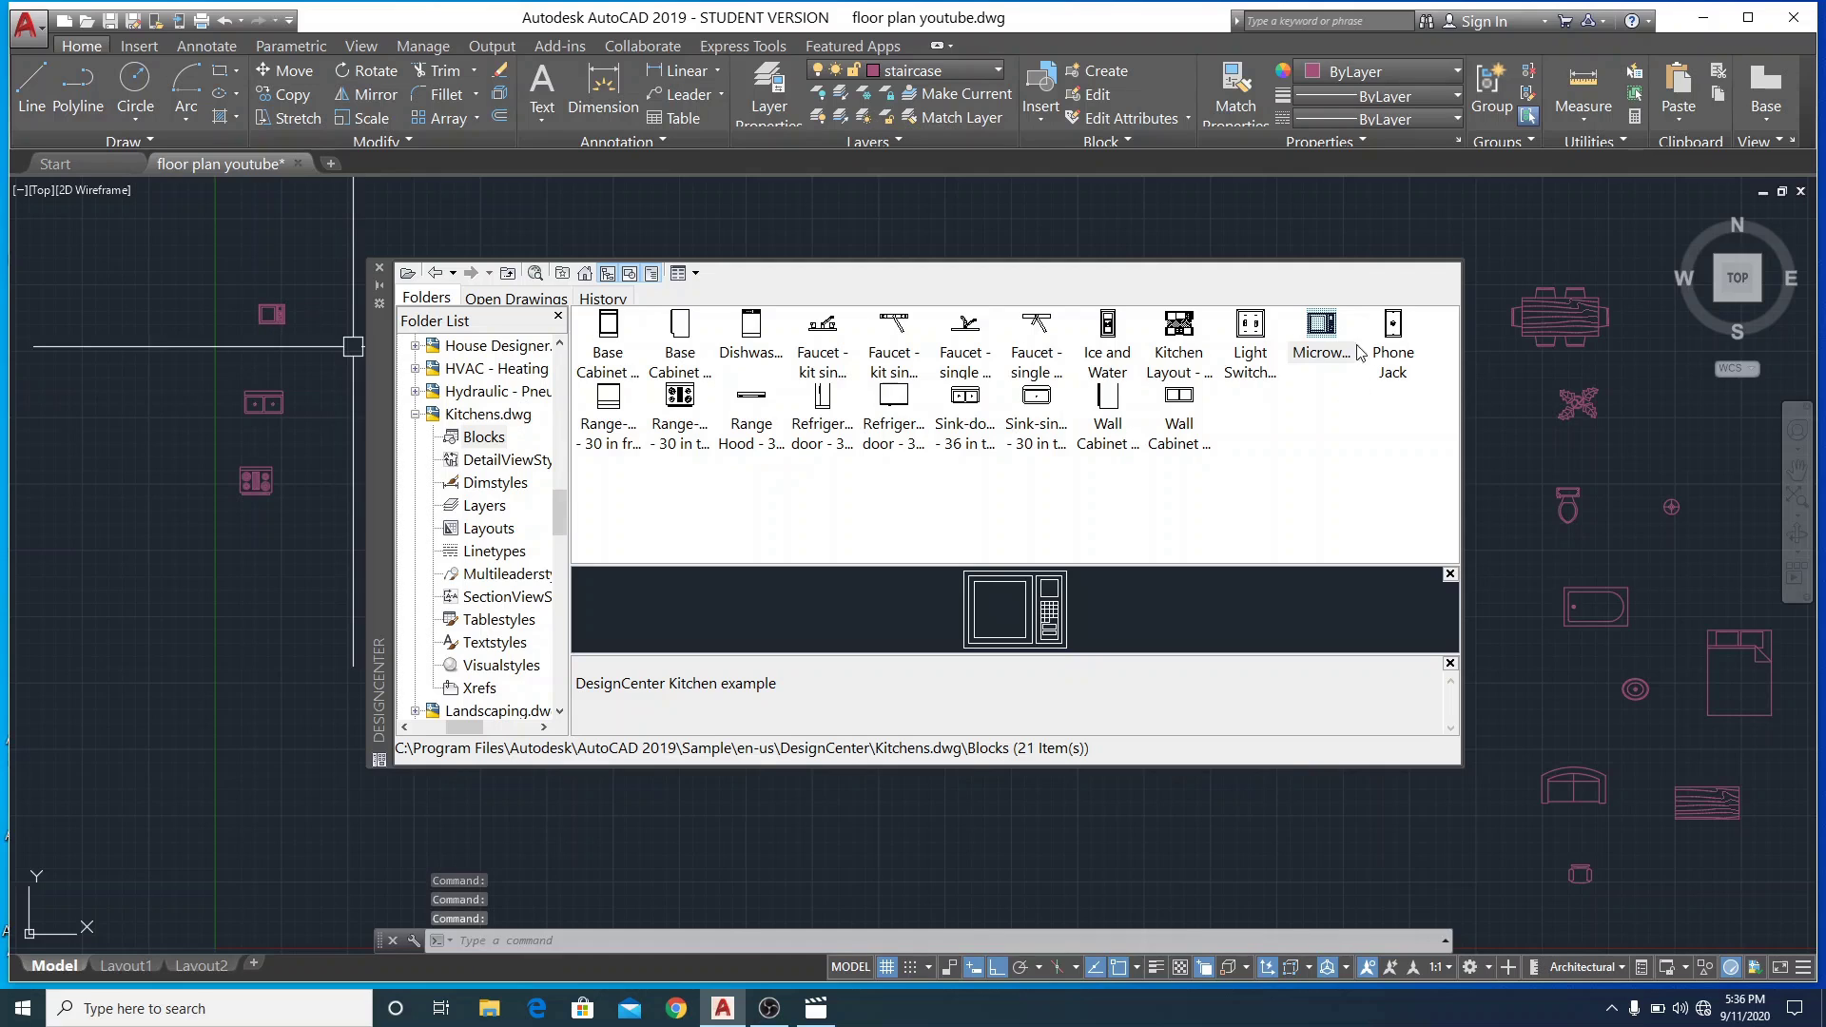
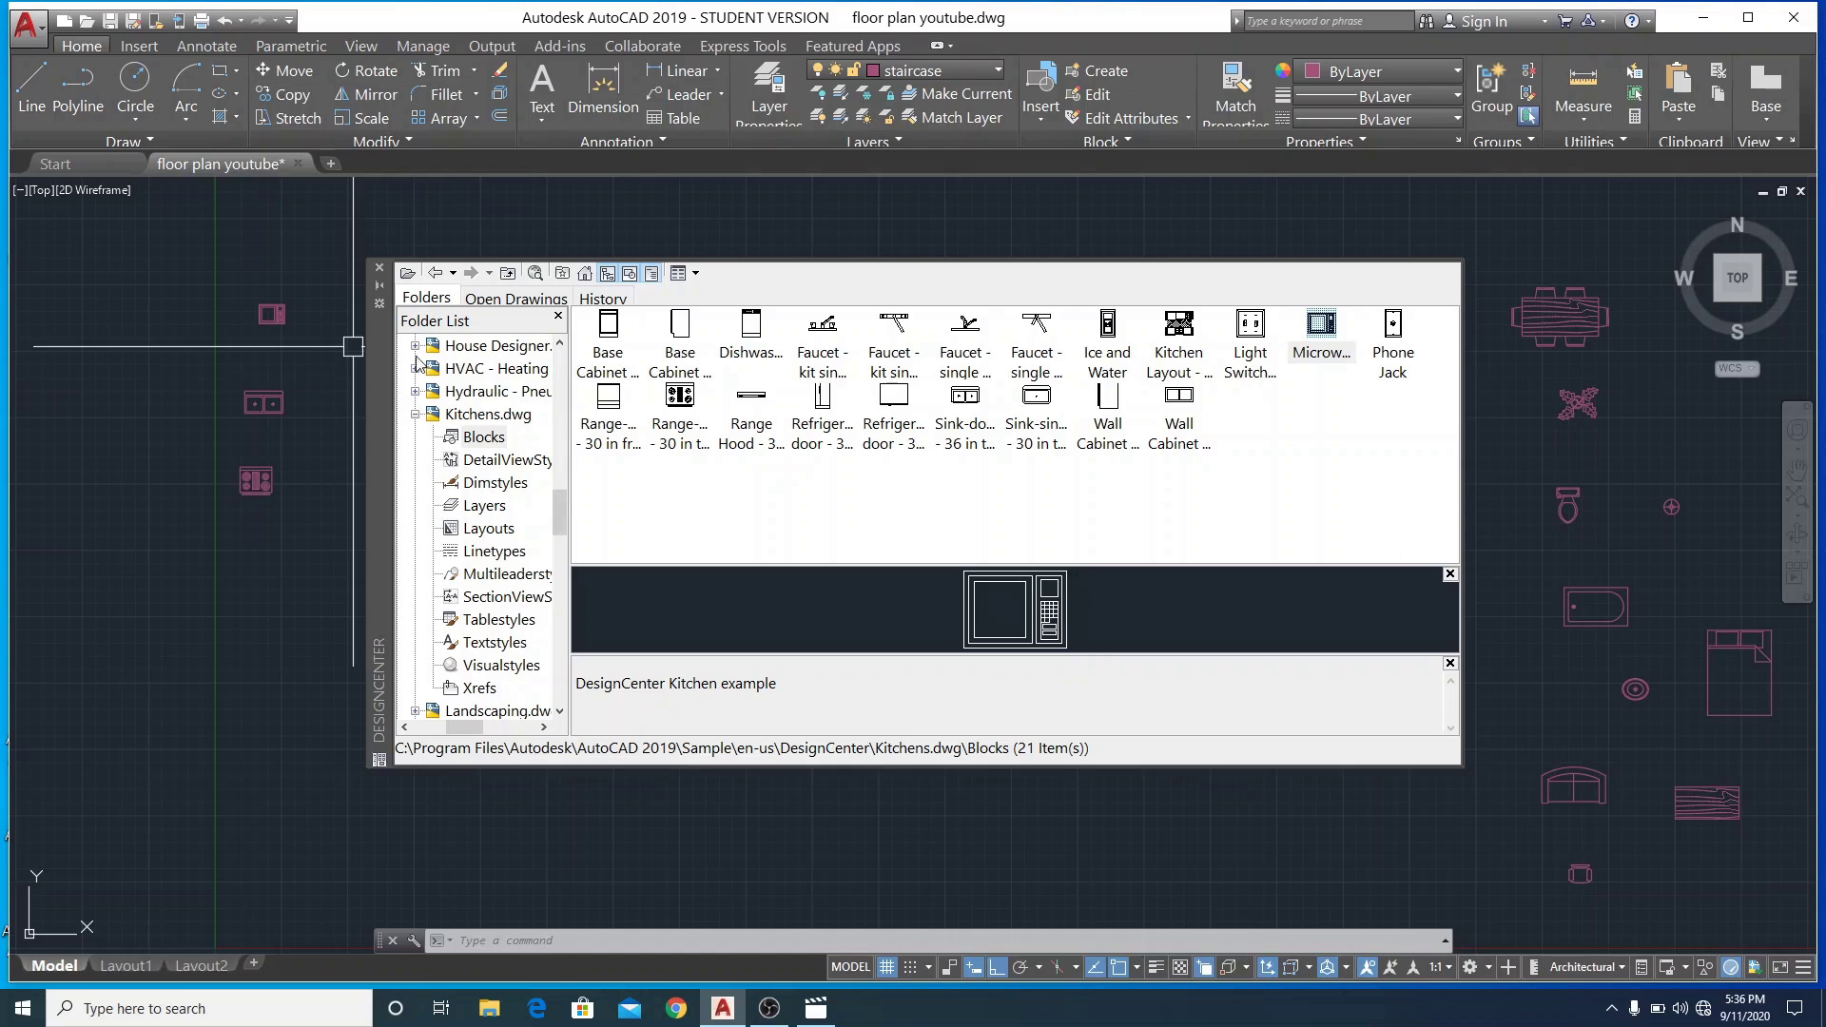
pyautogui.click(379, 268)
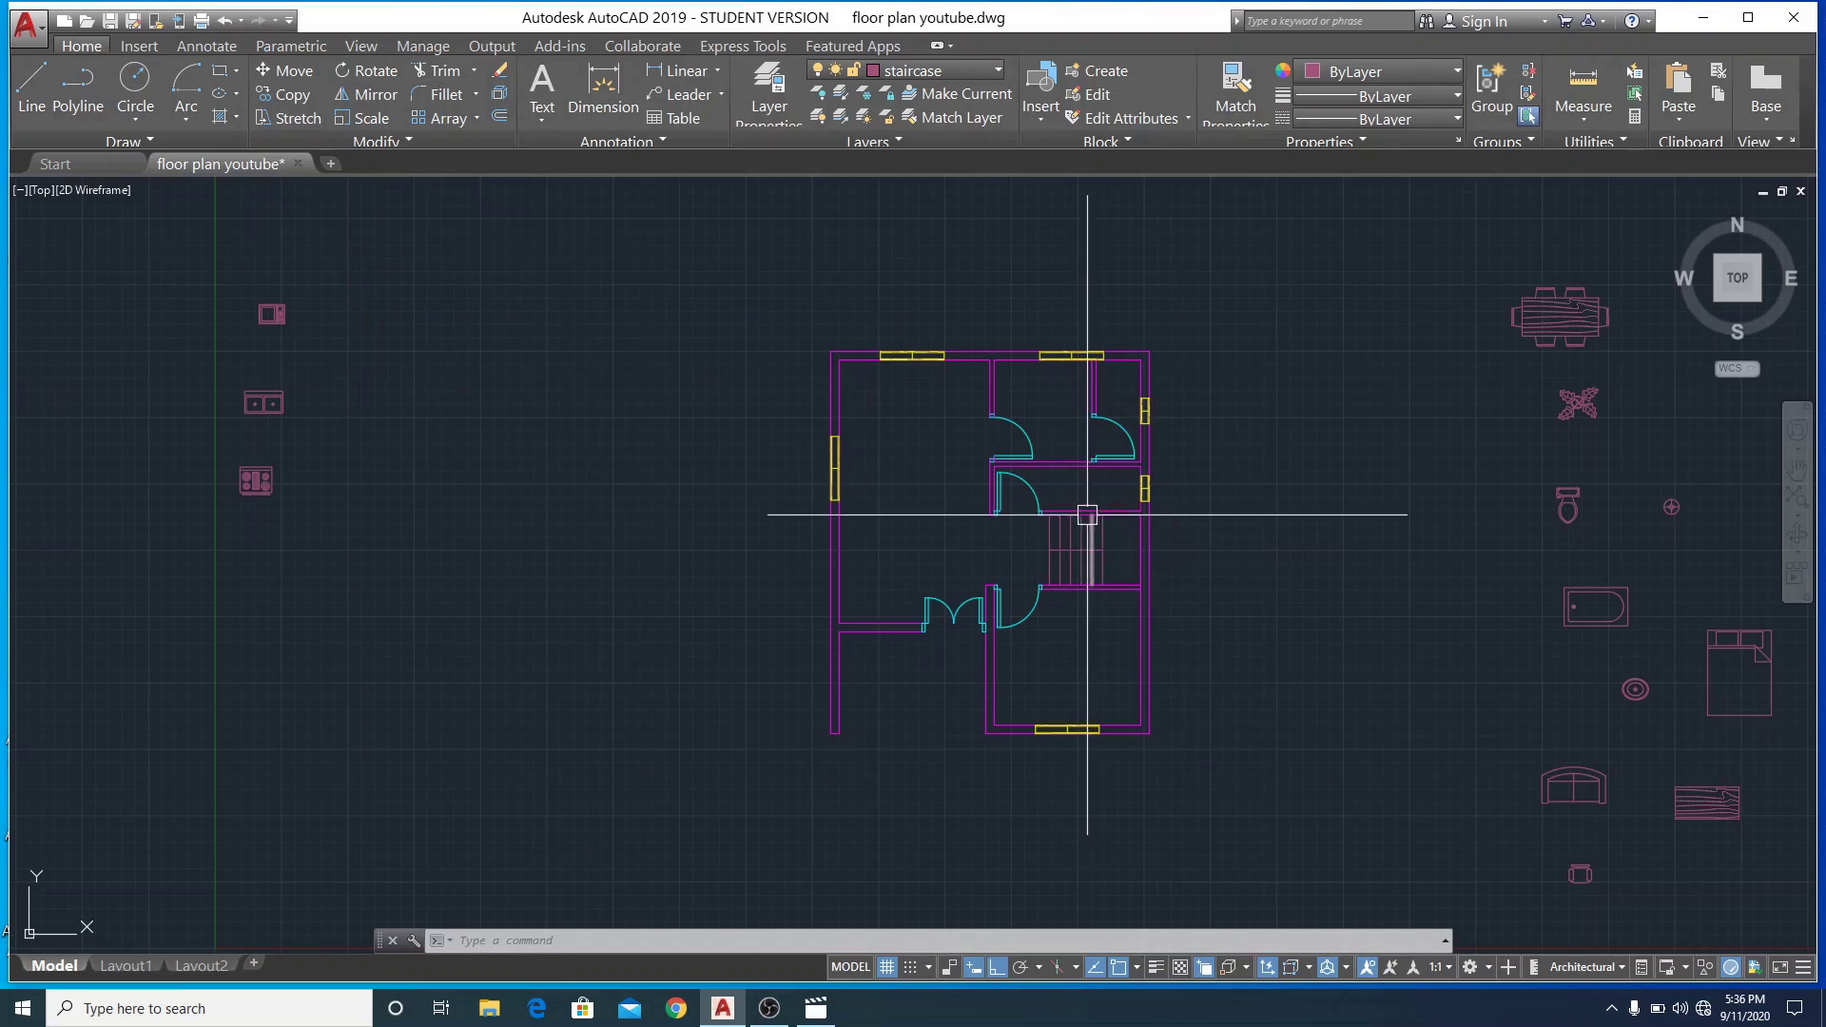
# Turn Ortho off and move the dining set into the upper part of the large room, below its upper window
pyautogui.click(1465, 265)
pyautogui.click(1757, 366)
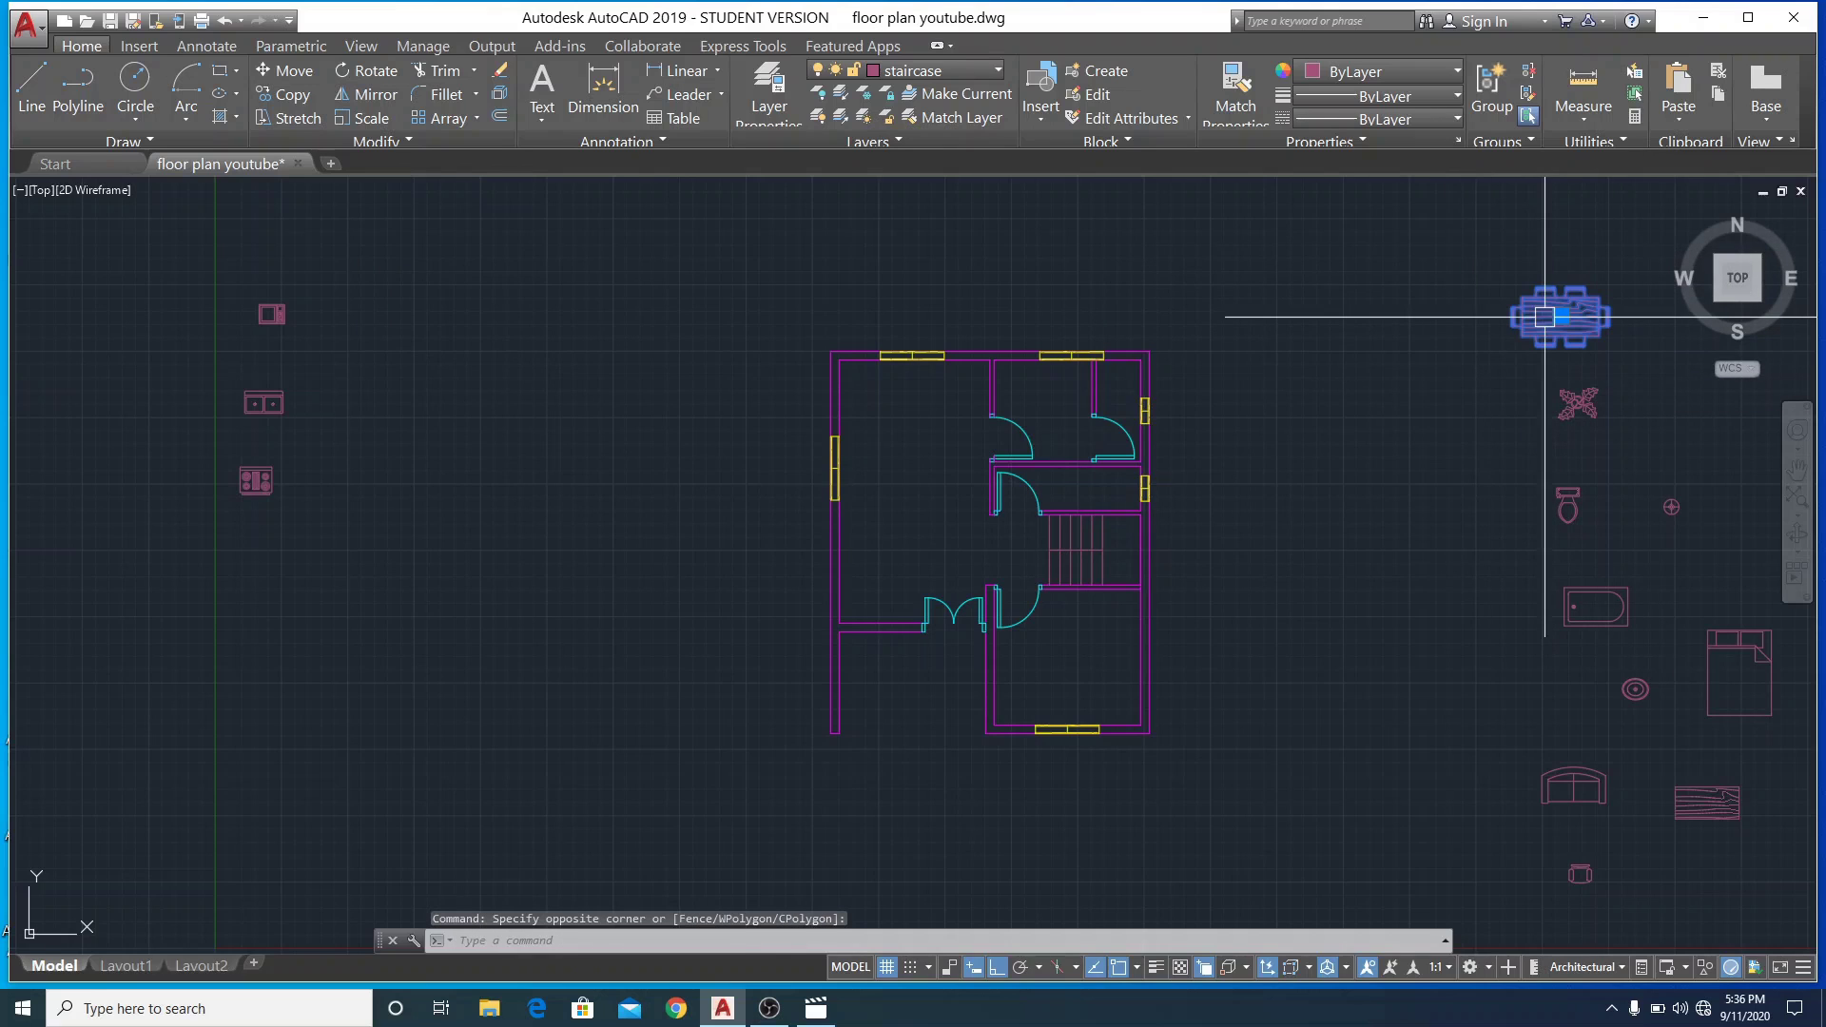
pyautogui.click(997, 967)
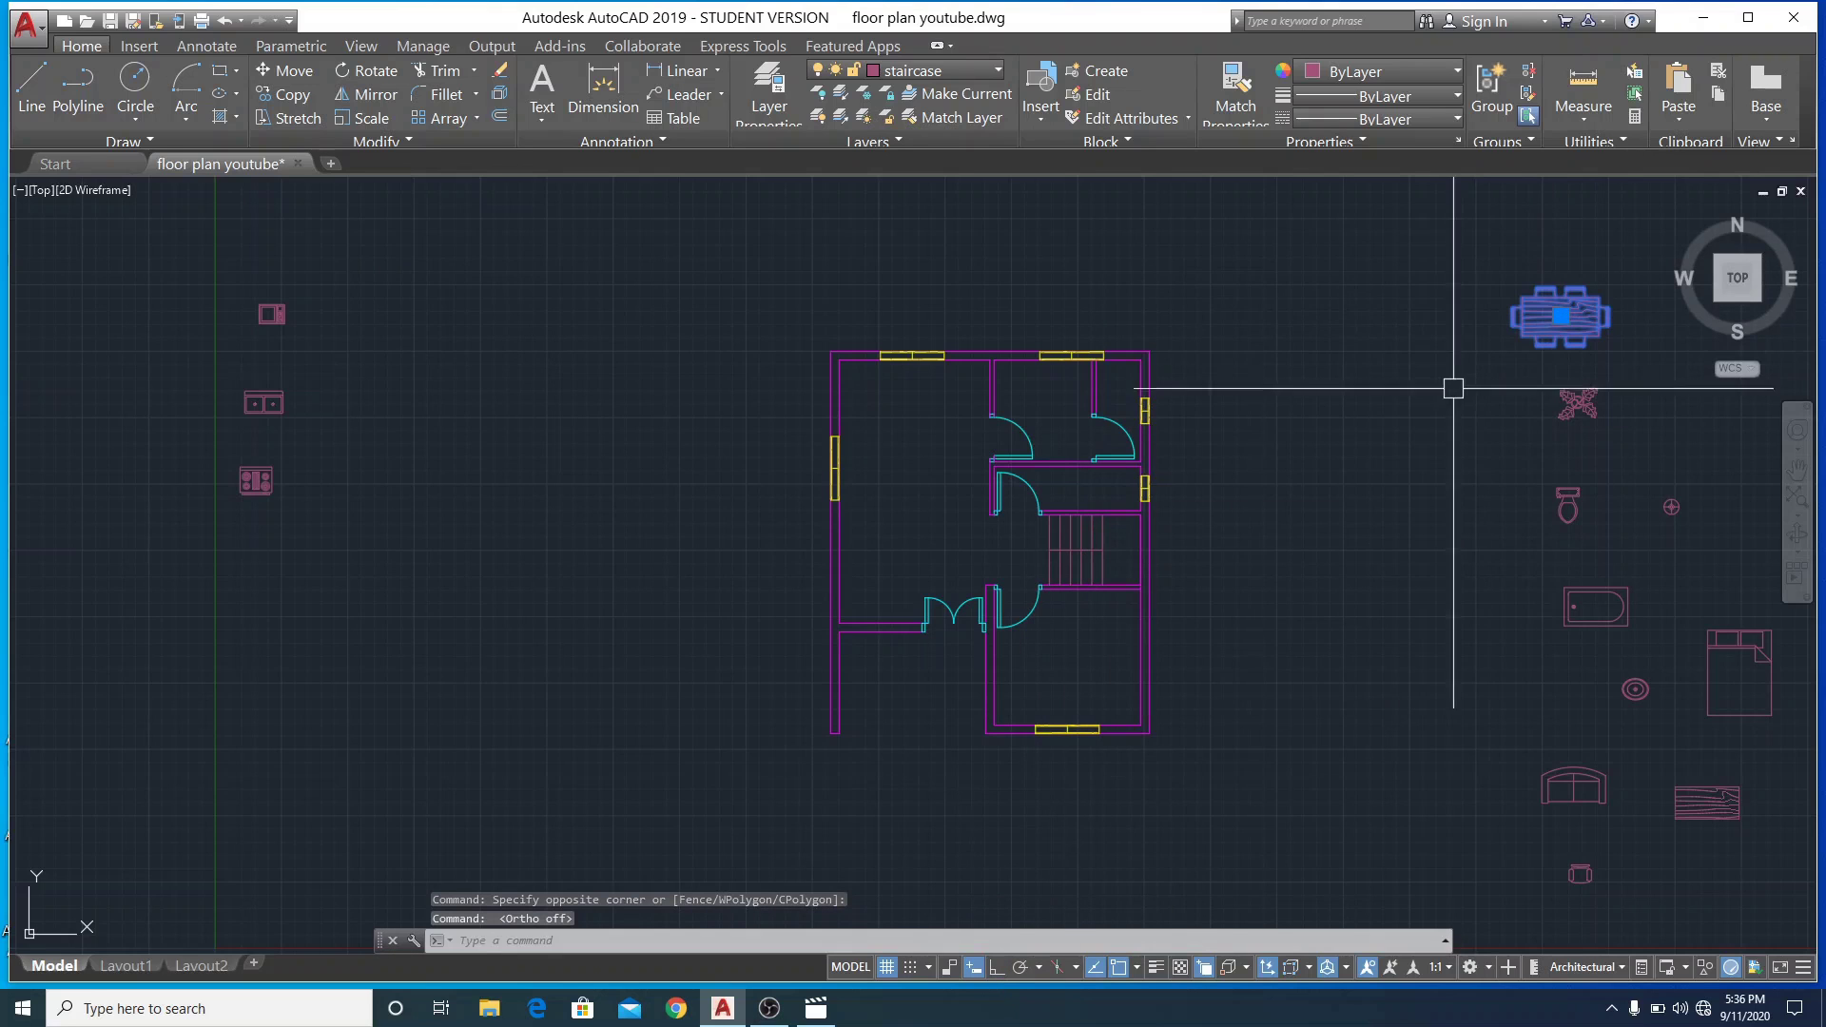
pyautogui.click(1560, 316)
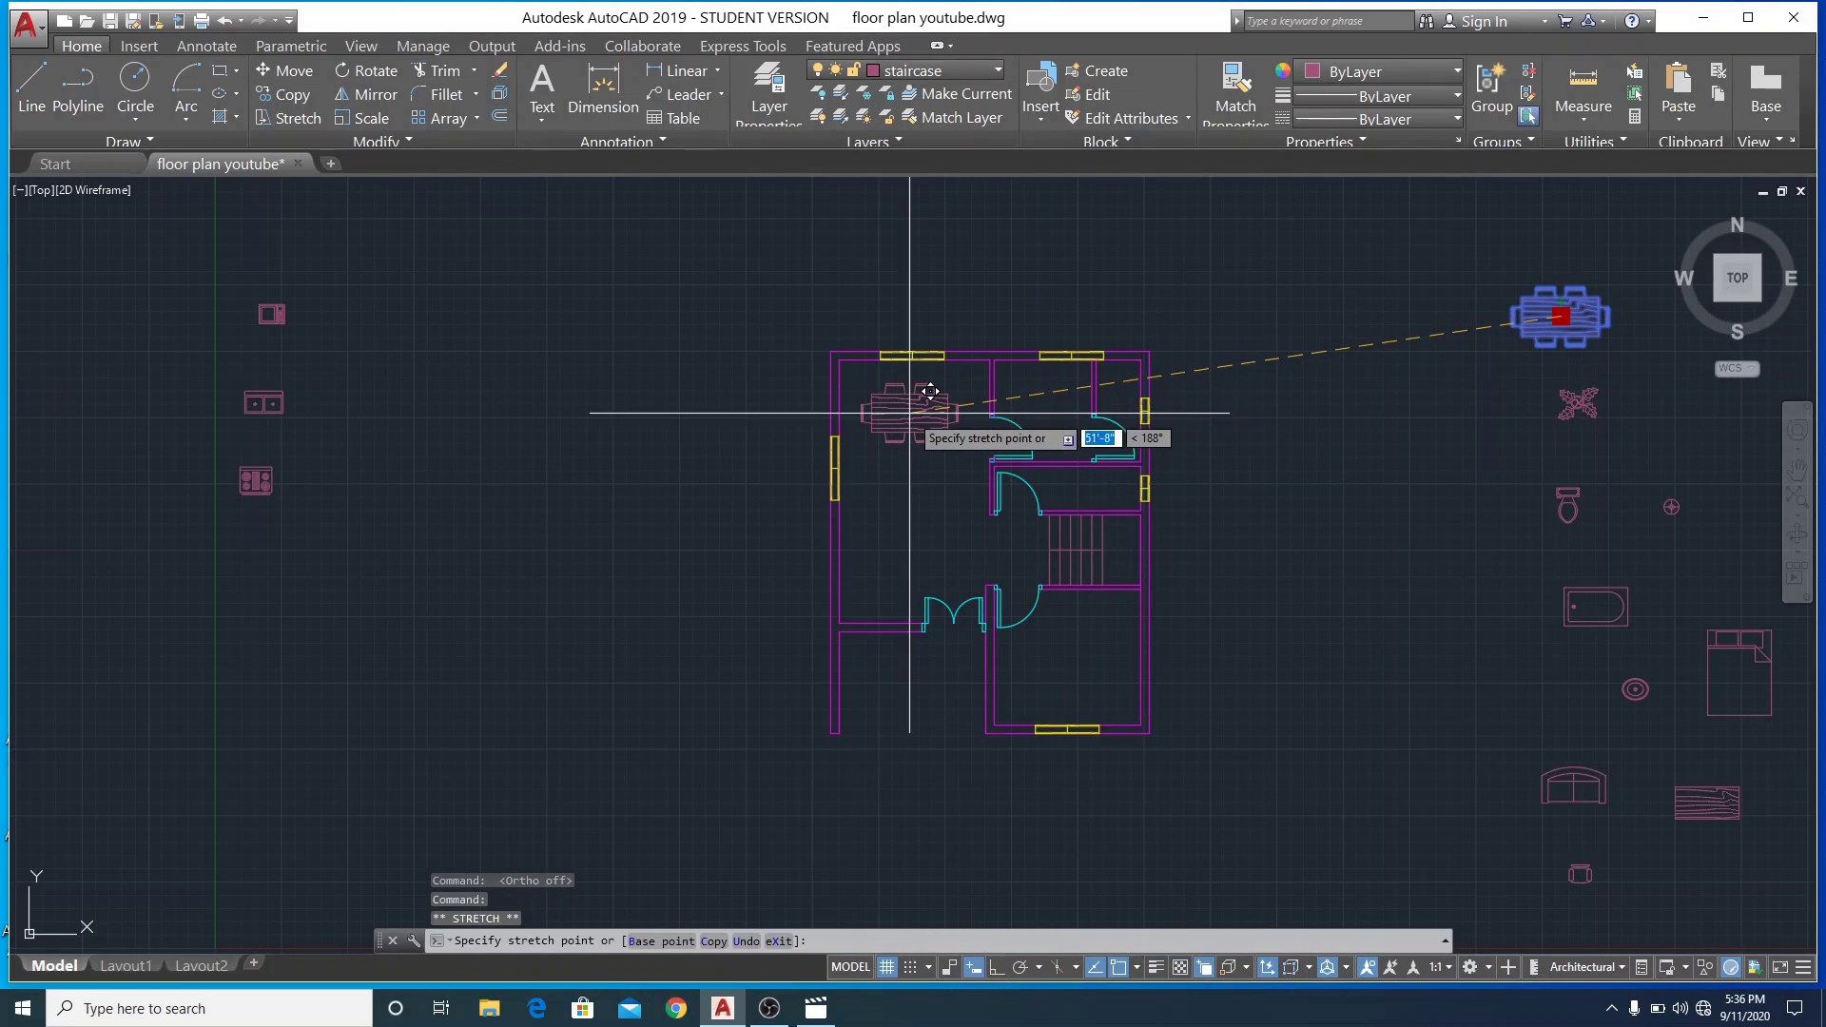
pyautogui.click(908, 404)
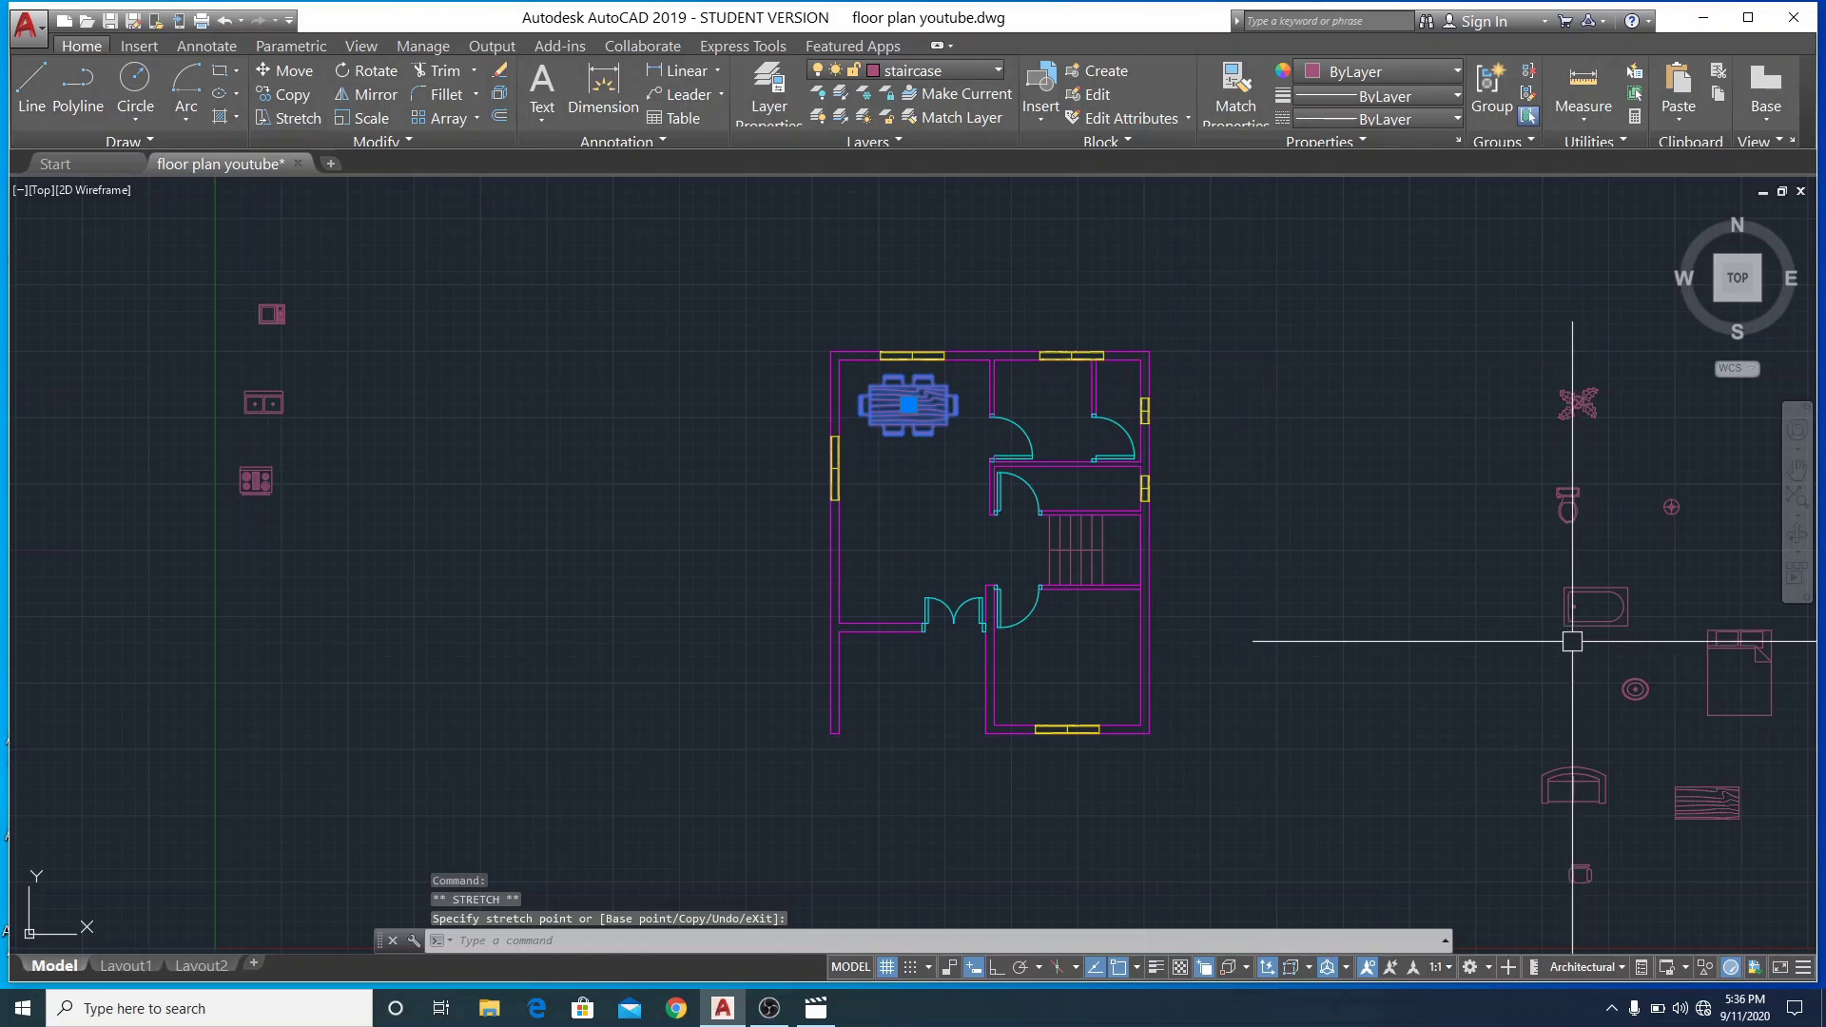
# Move the sofa into the lower corner of the large room, beside the double entrance door
pyautogui.scroll(-3, 1377, 562)
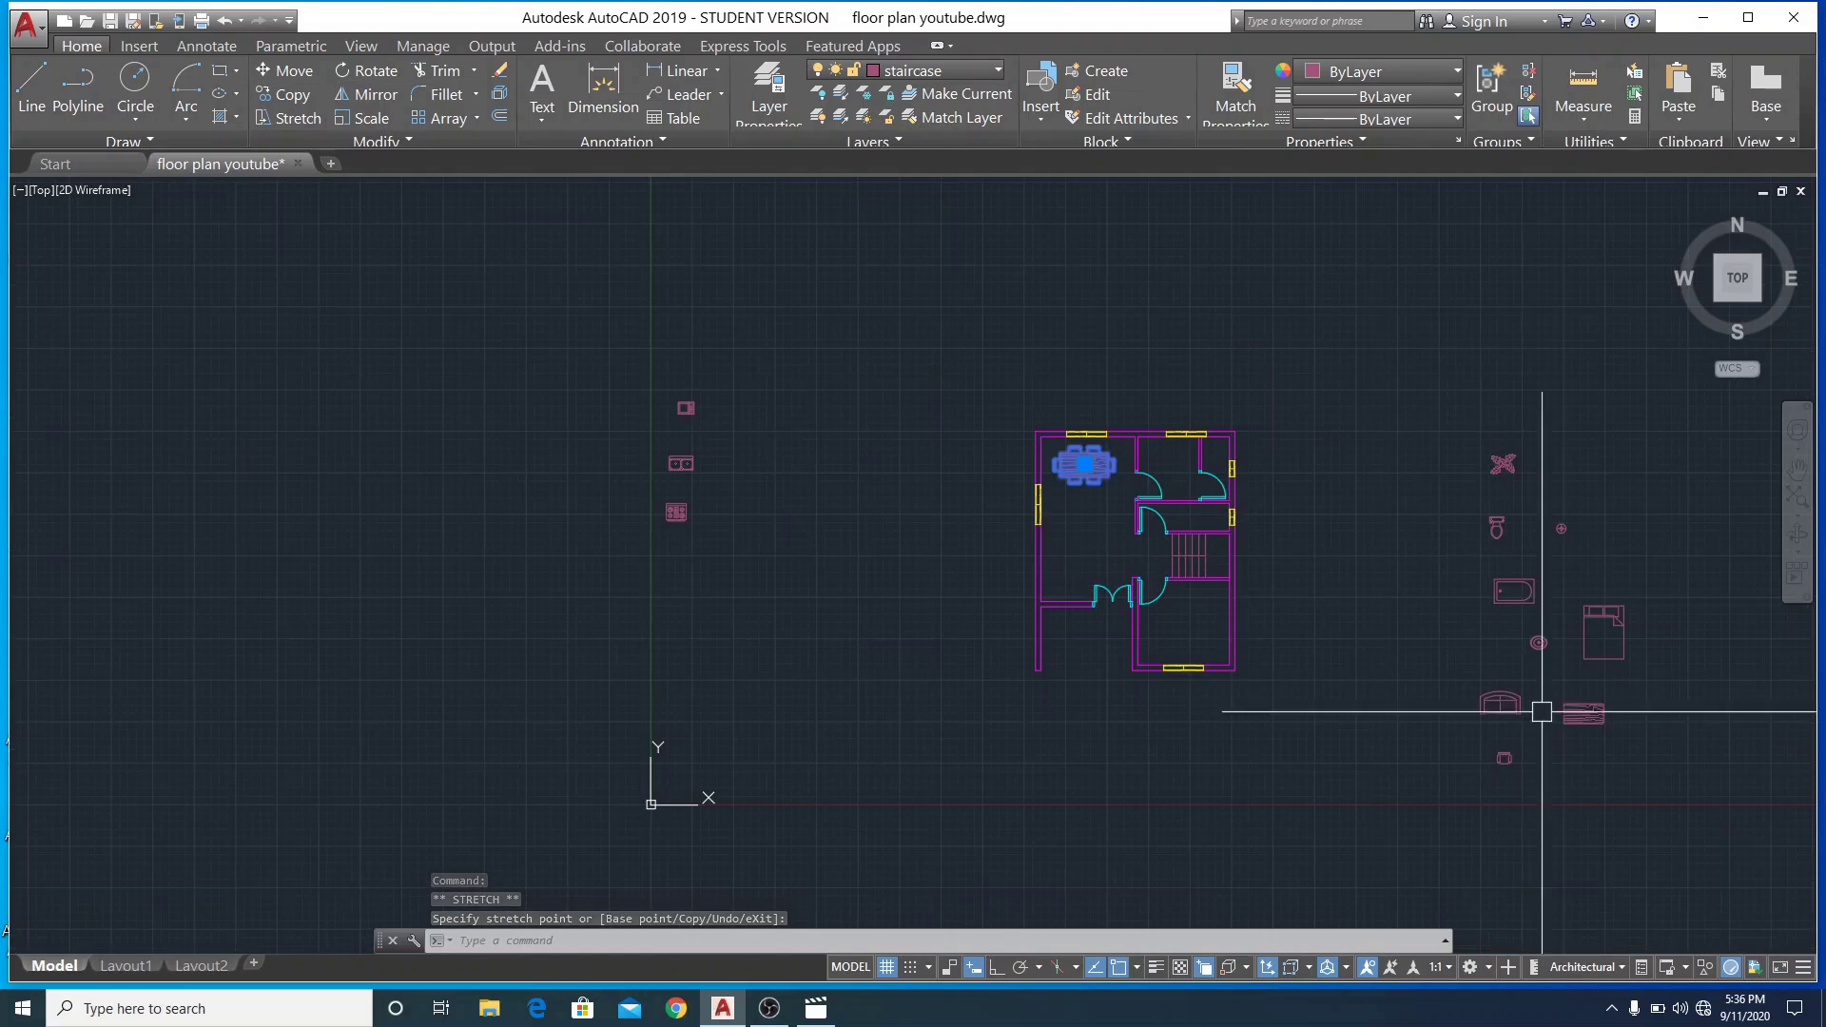
pyautogui.click(1462, 681)
pyautogui.click(1532, 732)
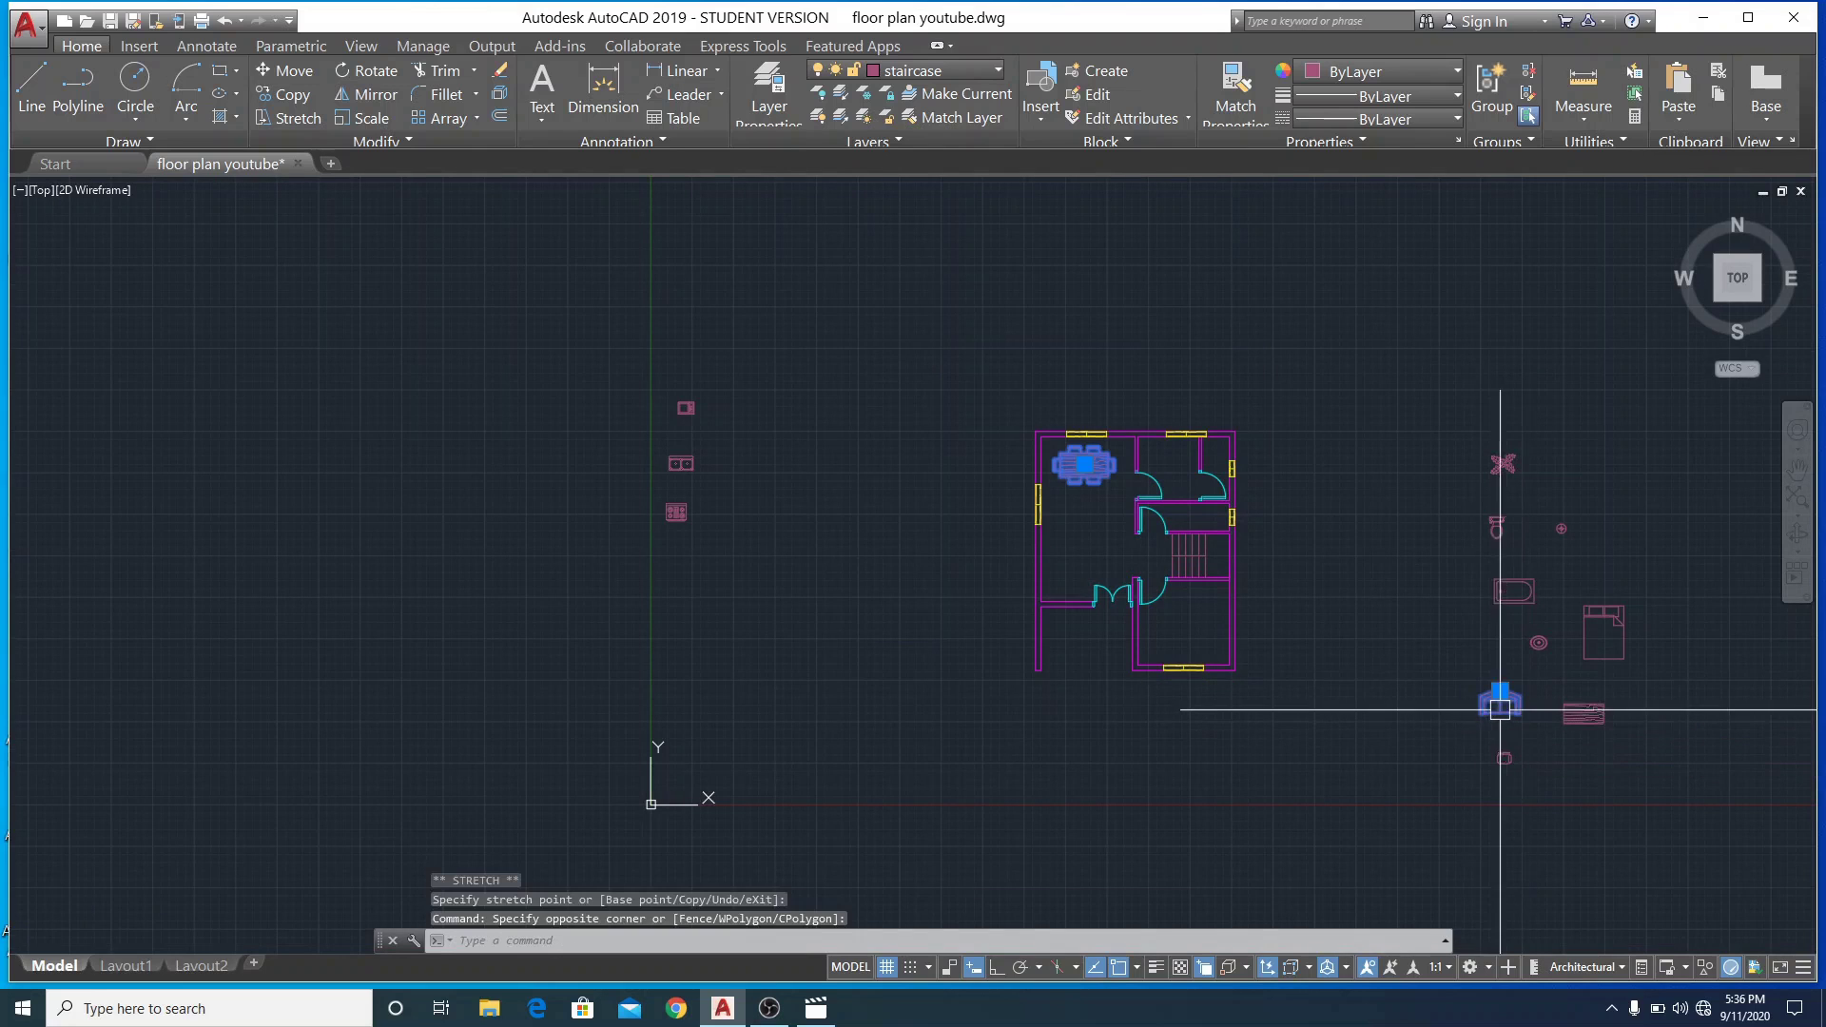
pyautogui.click(1499, 690)
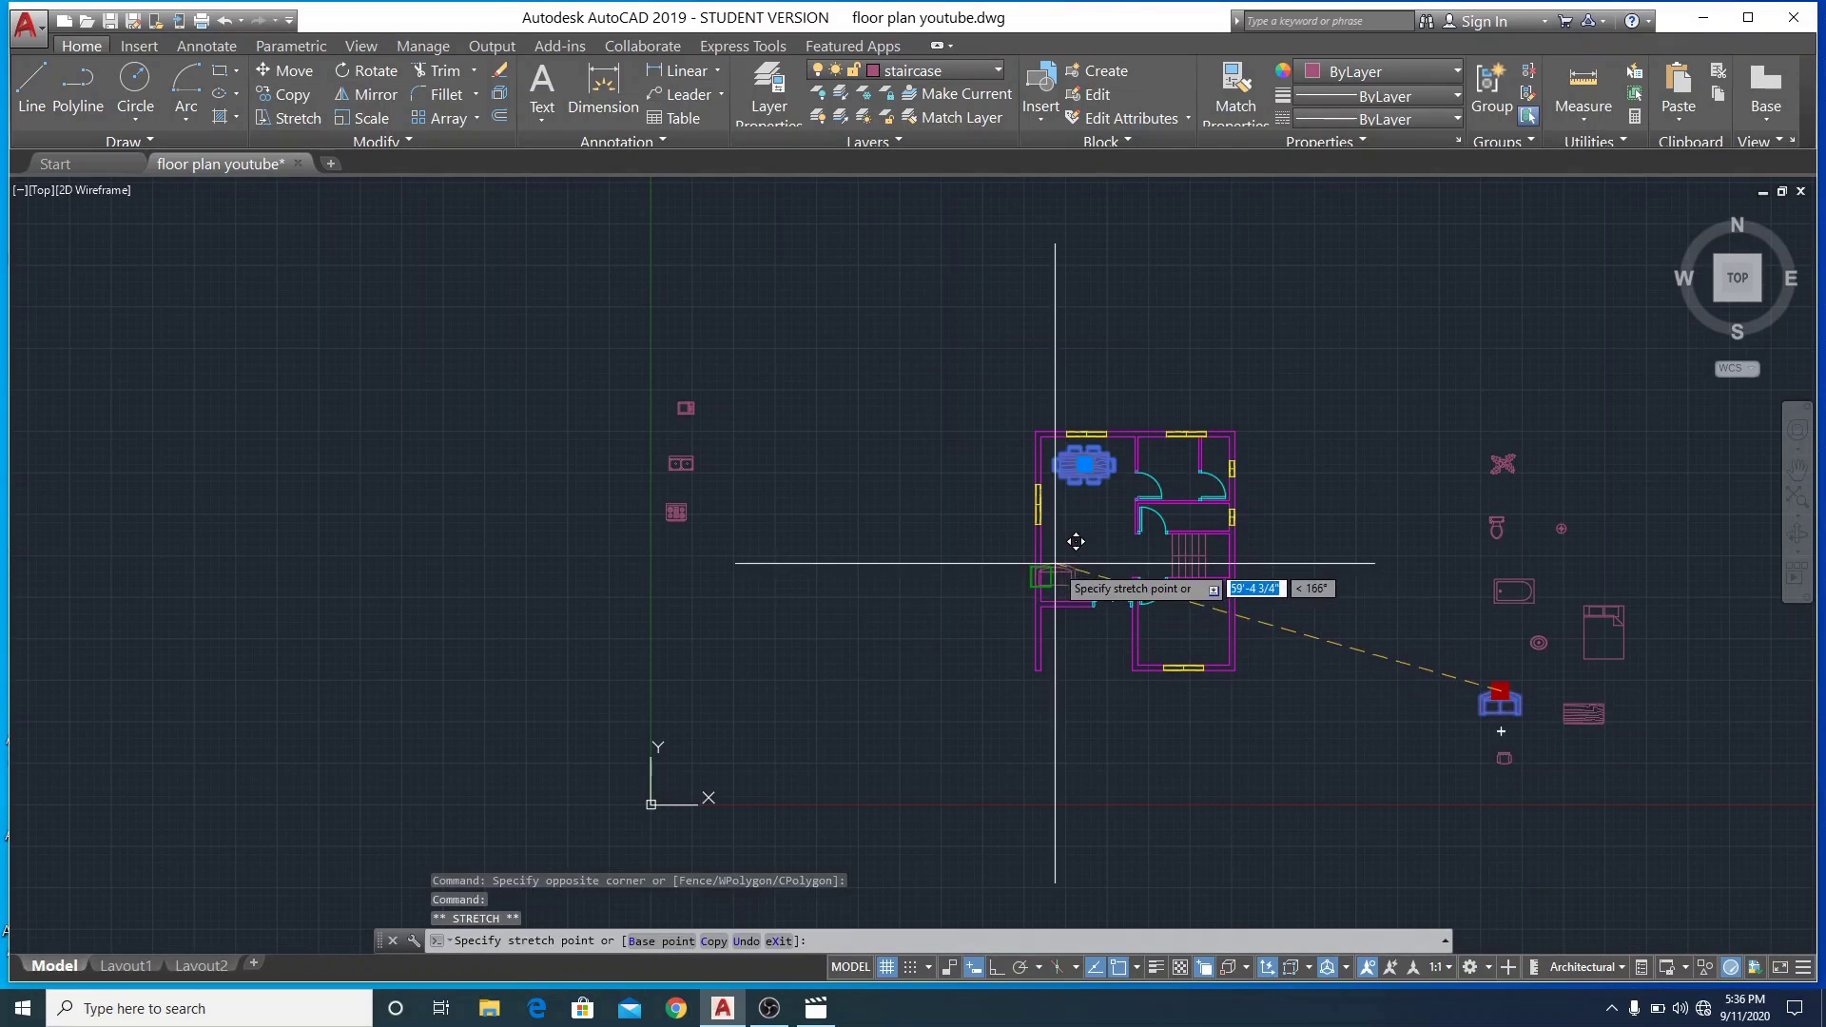
pyautogui.scroll(5, 1088, 549)
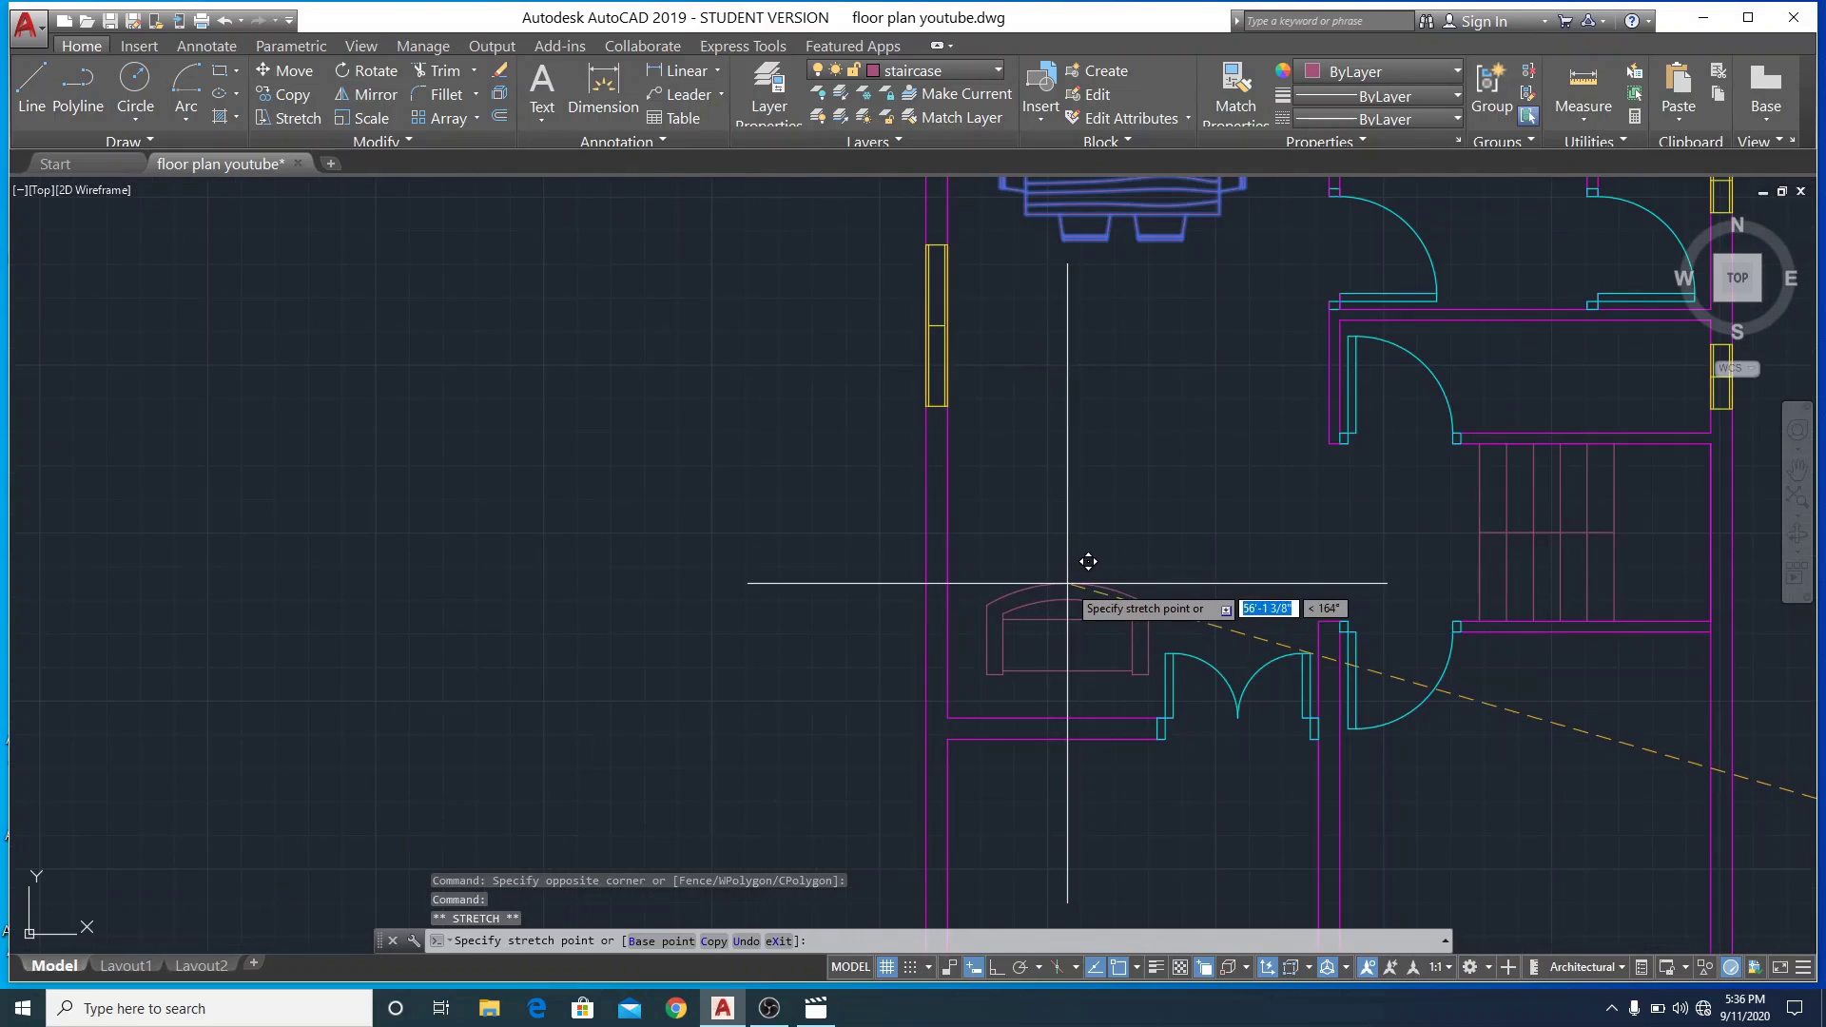
pyautogui.click(1059, 580)
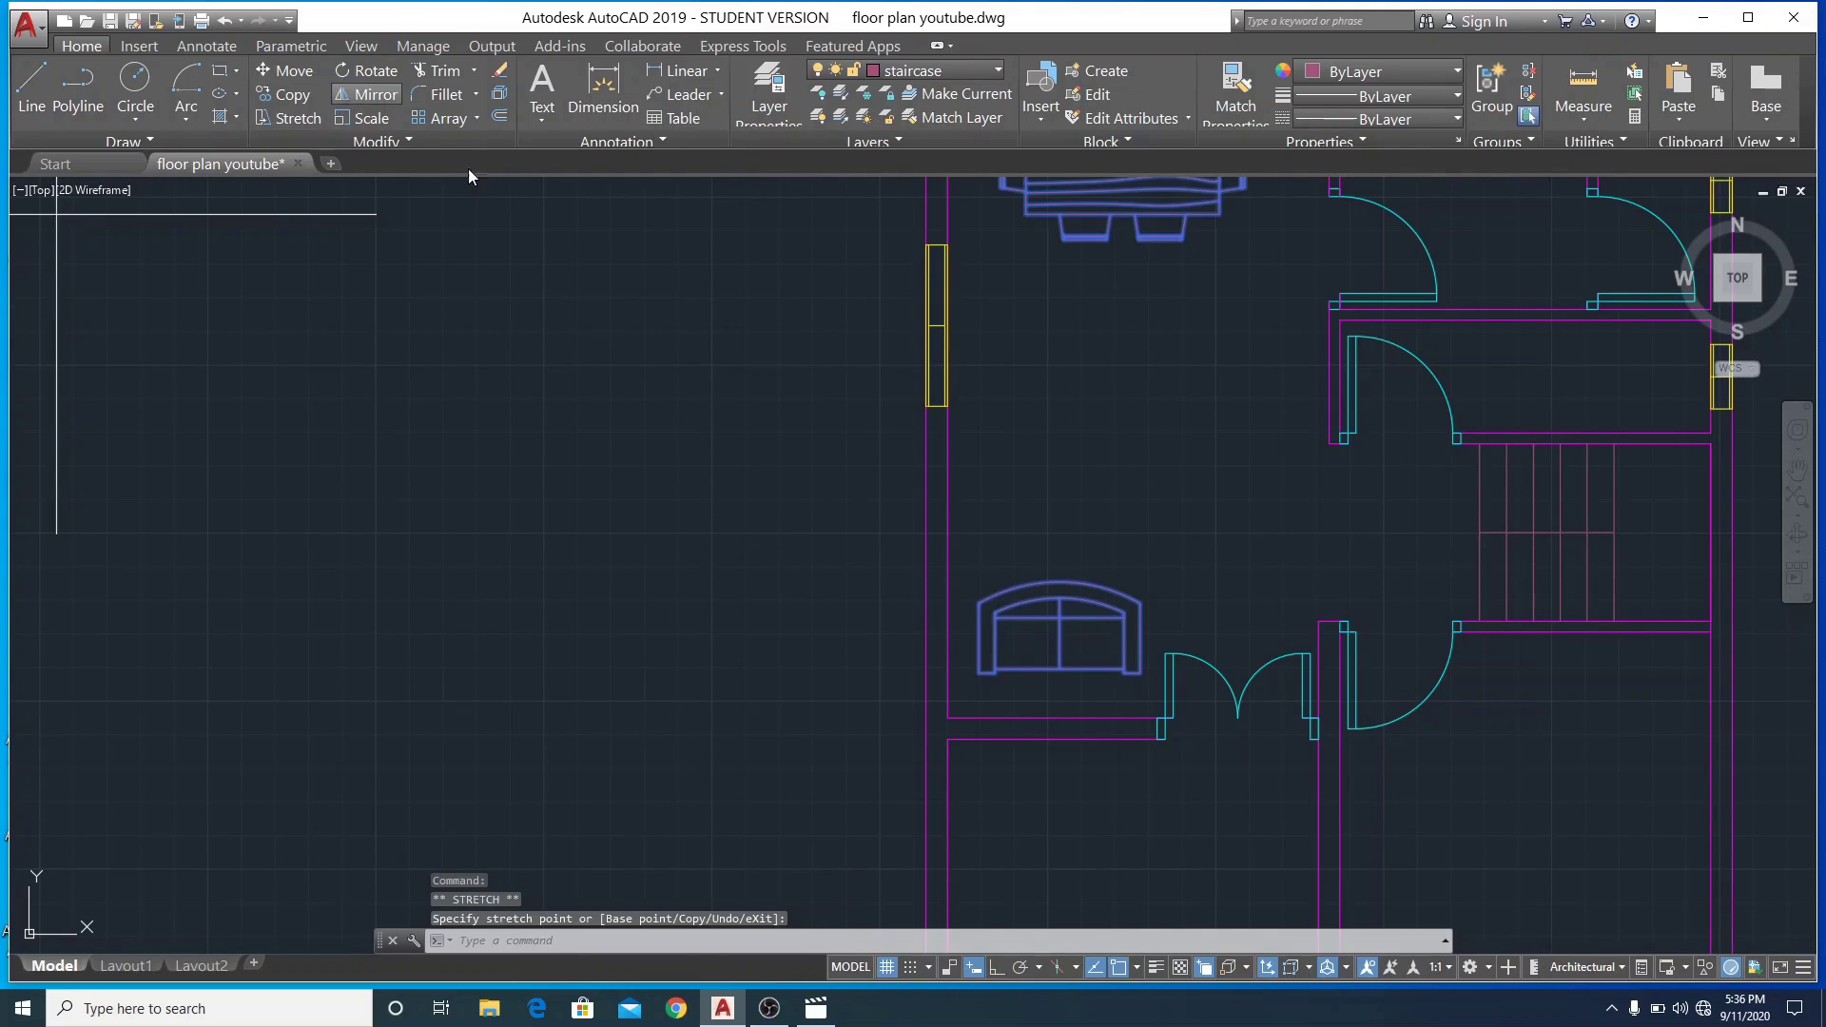
# Mirror the selected sofa and dining set across a horizontal line just above the sofa with Ortho on, erasing the source objects
pyautogui.click(365, 94)
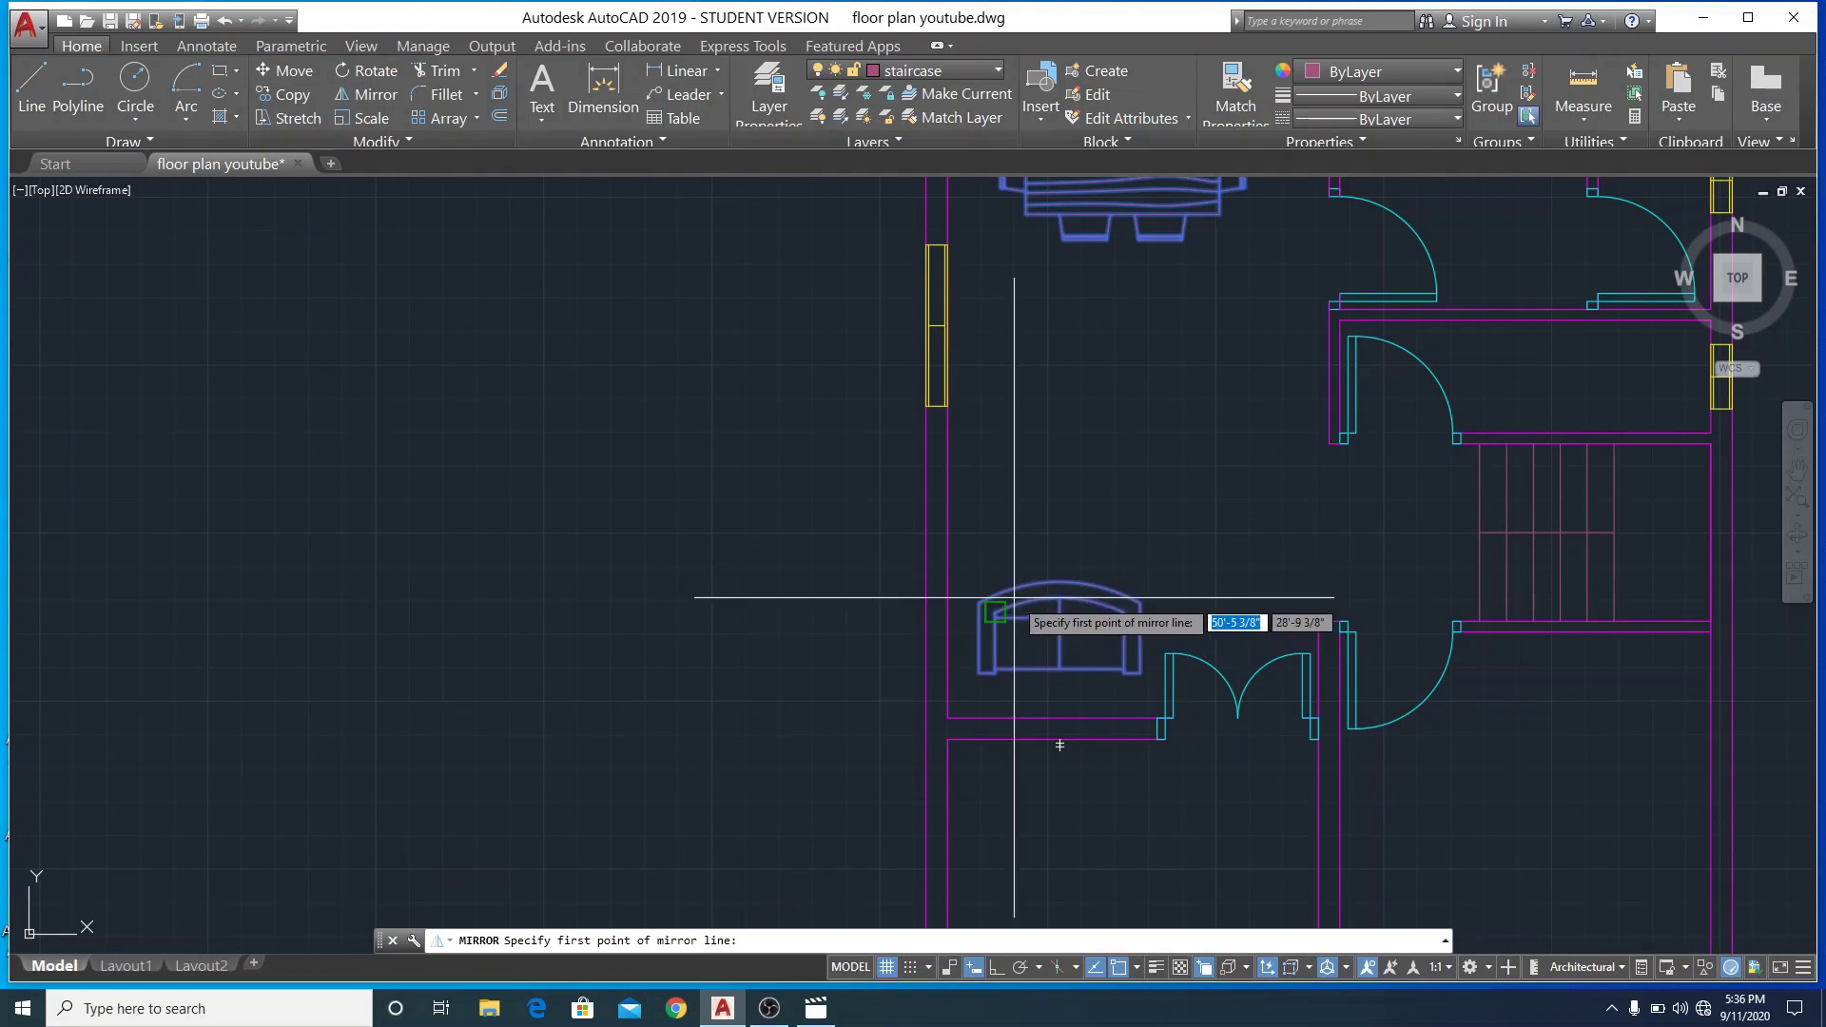
pyautogui.click(968, 569)
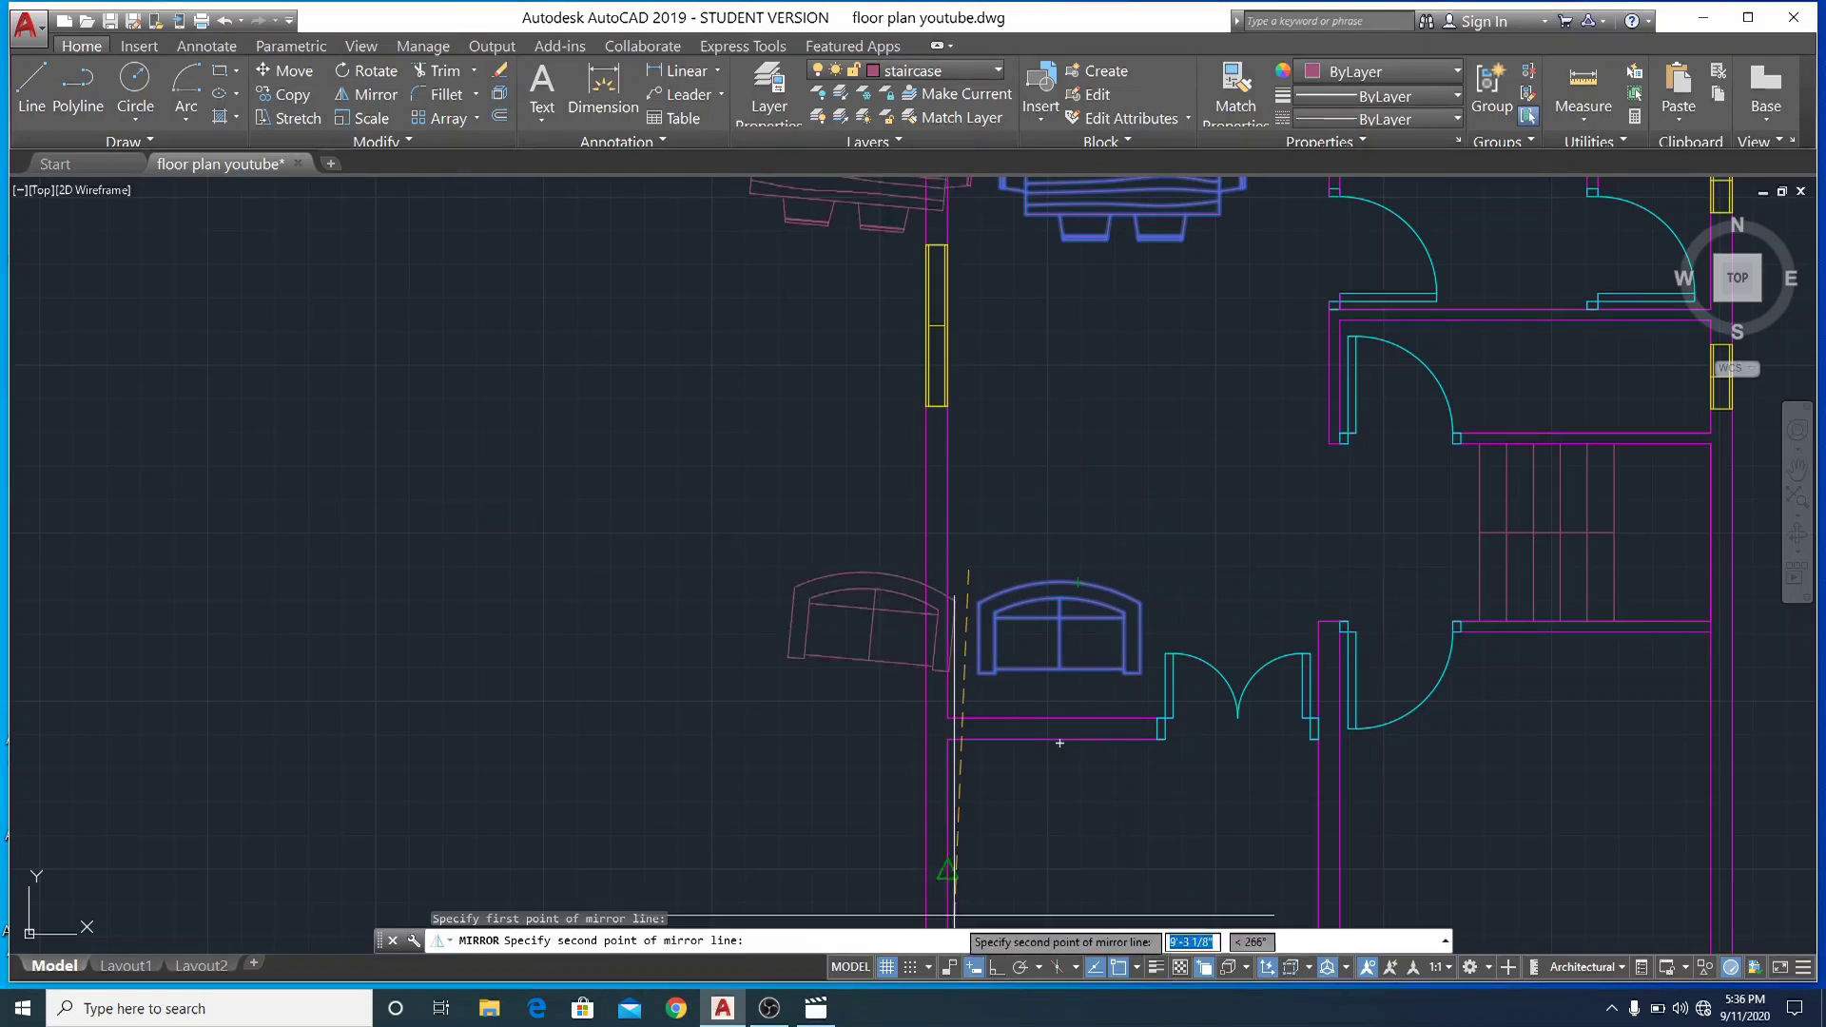
pyautogui.click(995, 967)
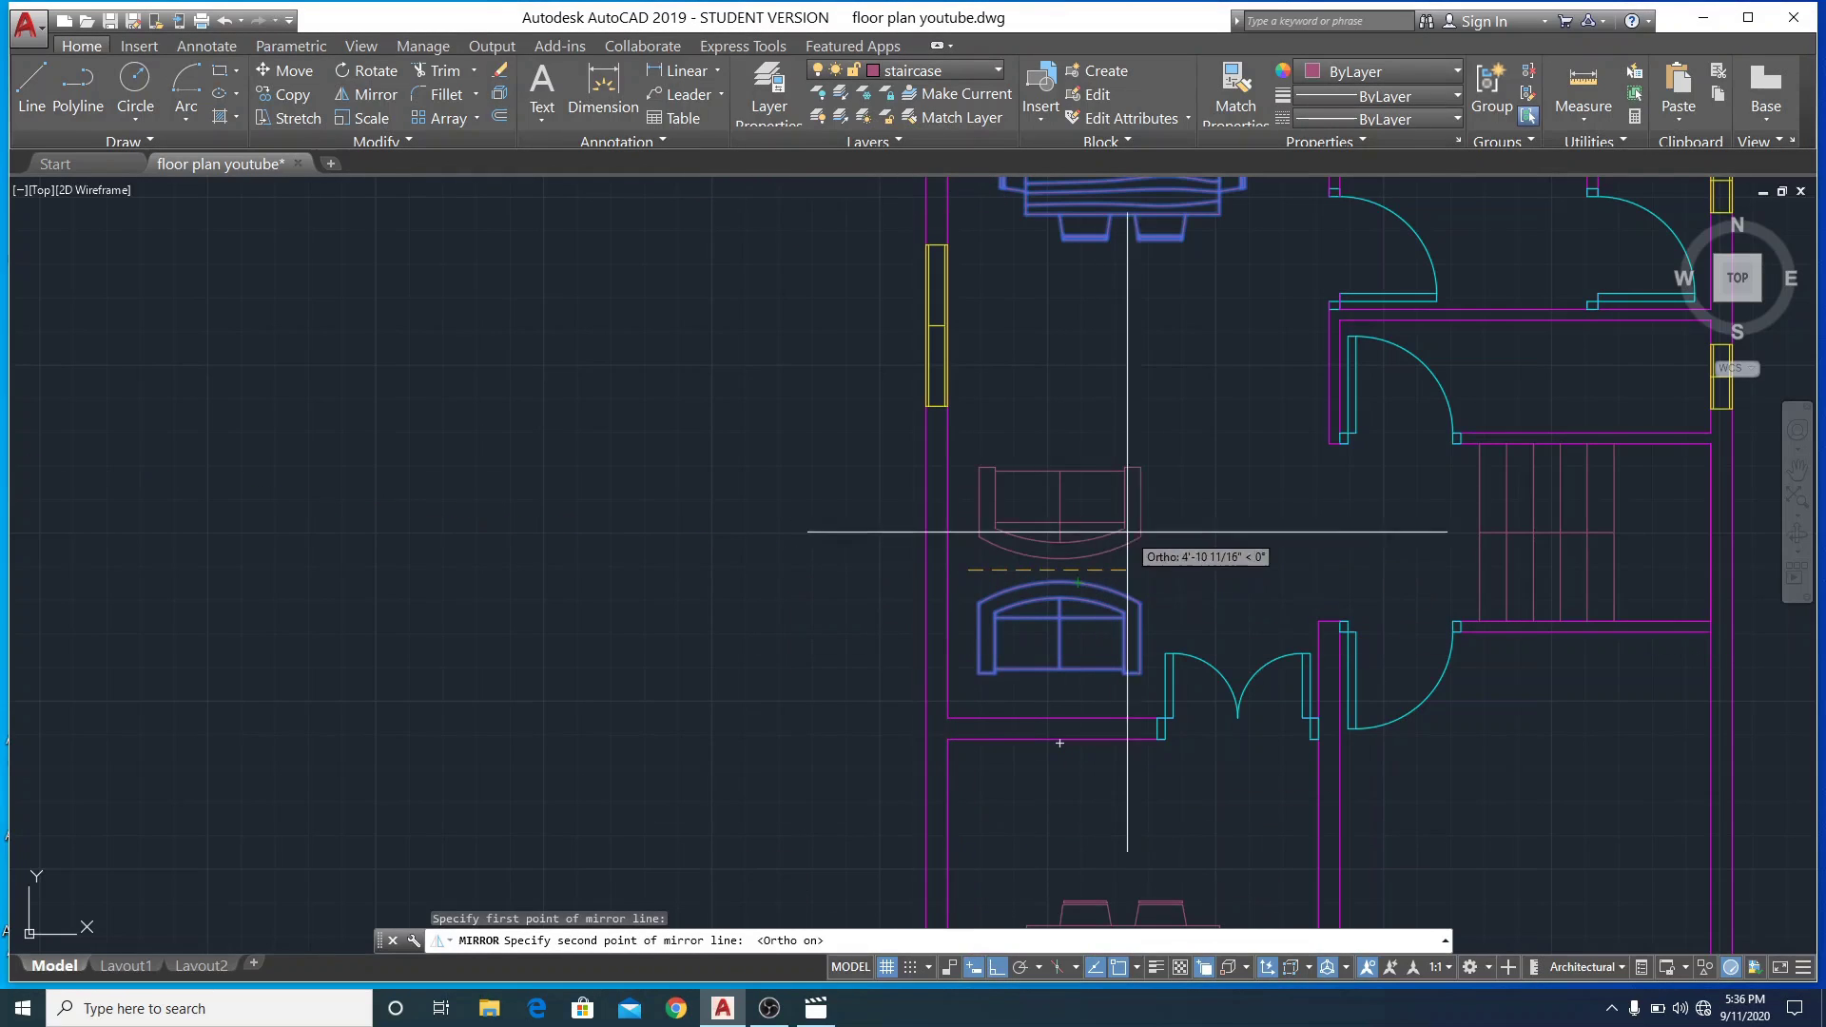
pyautogui.click(1144, 555)
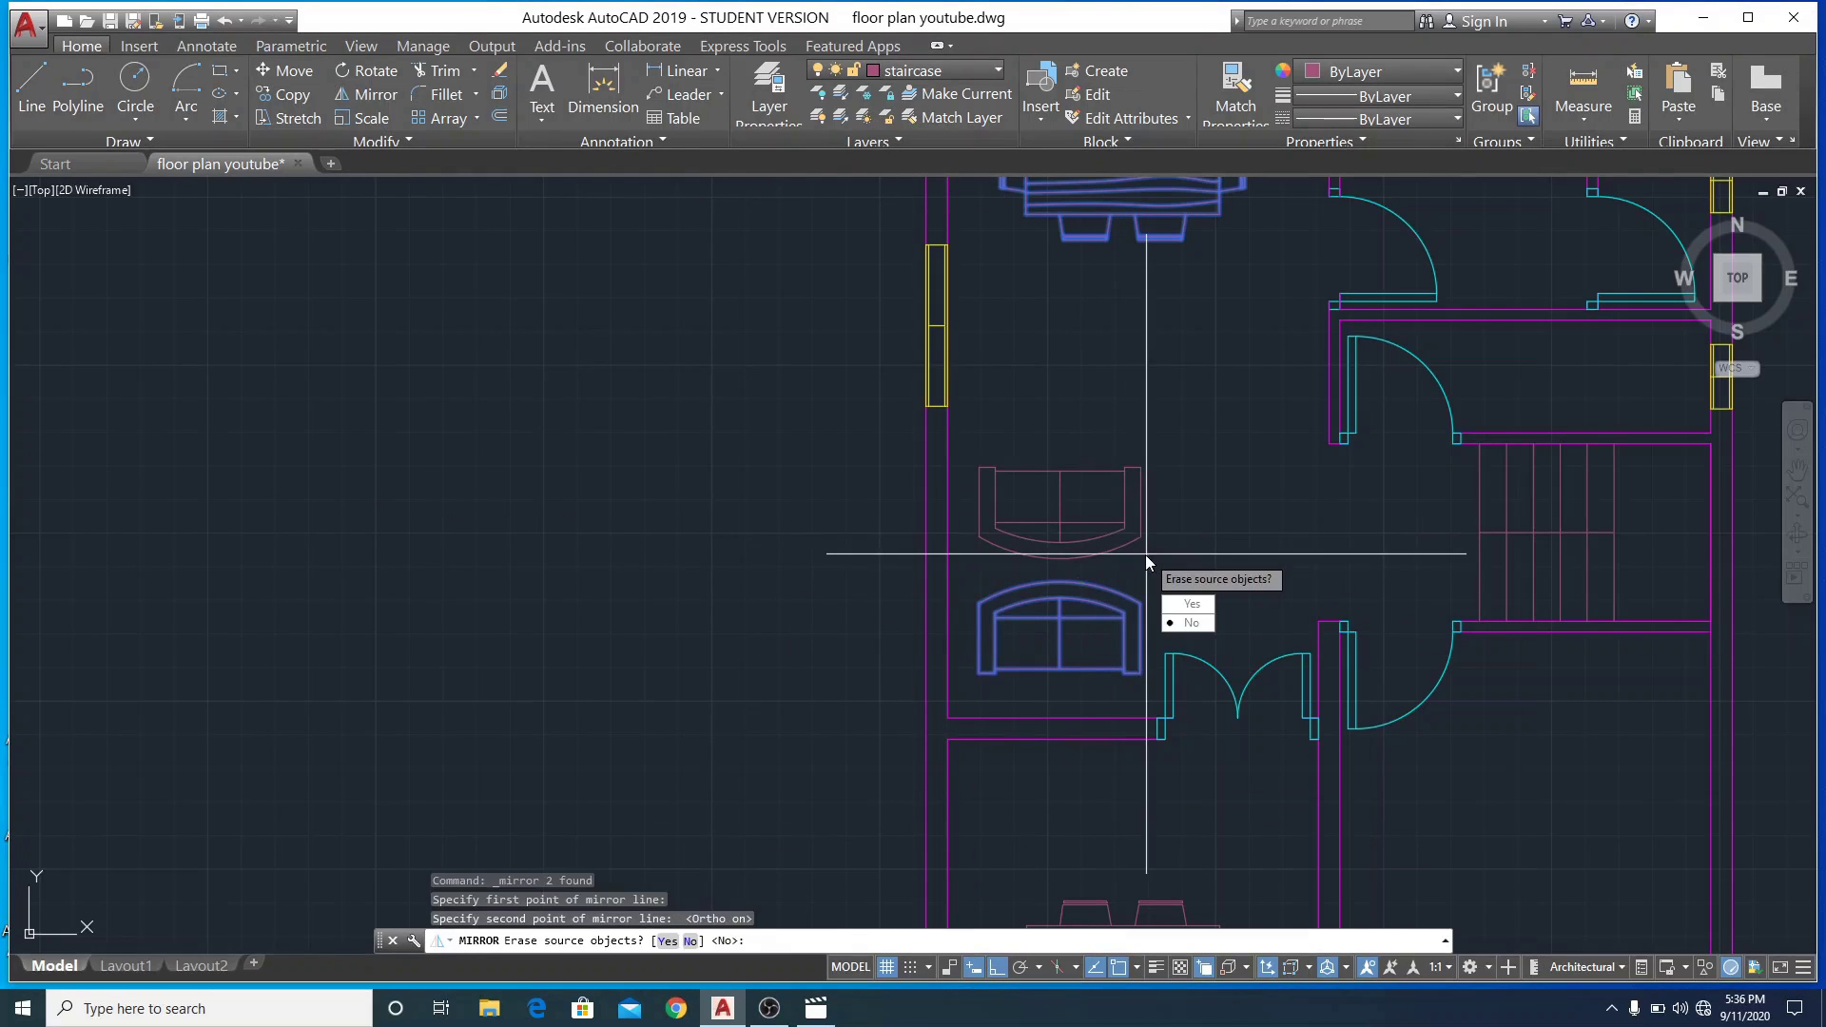
pyautogui.click(1190, 604)
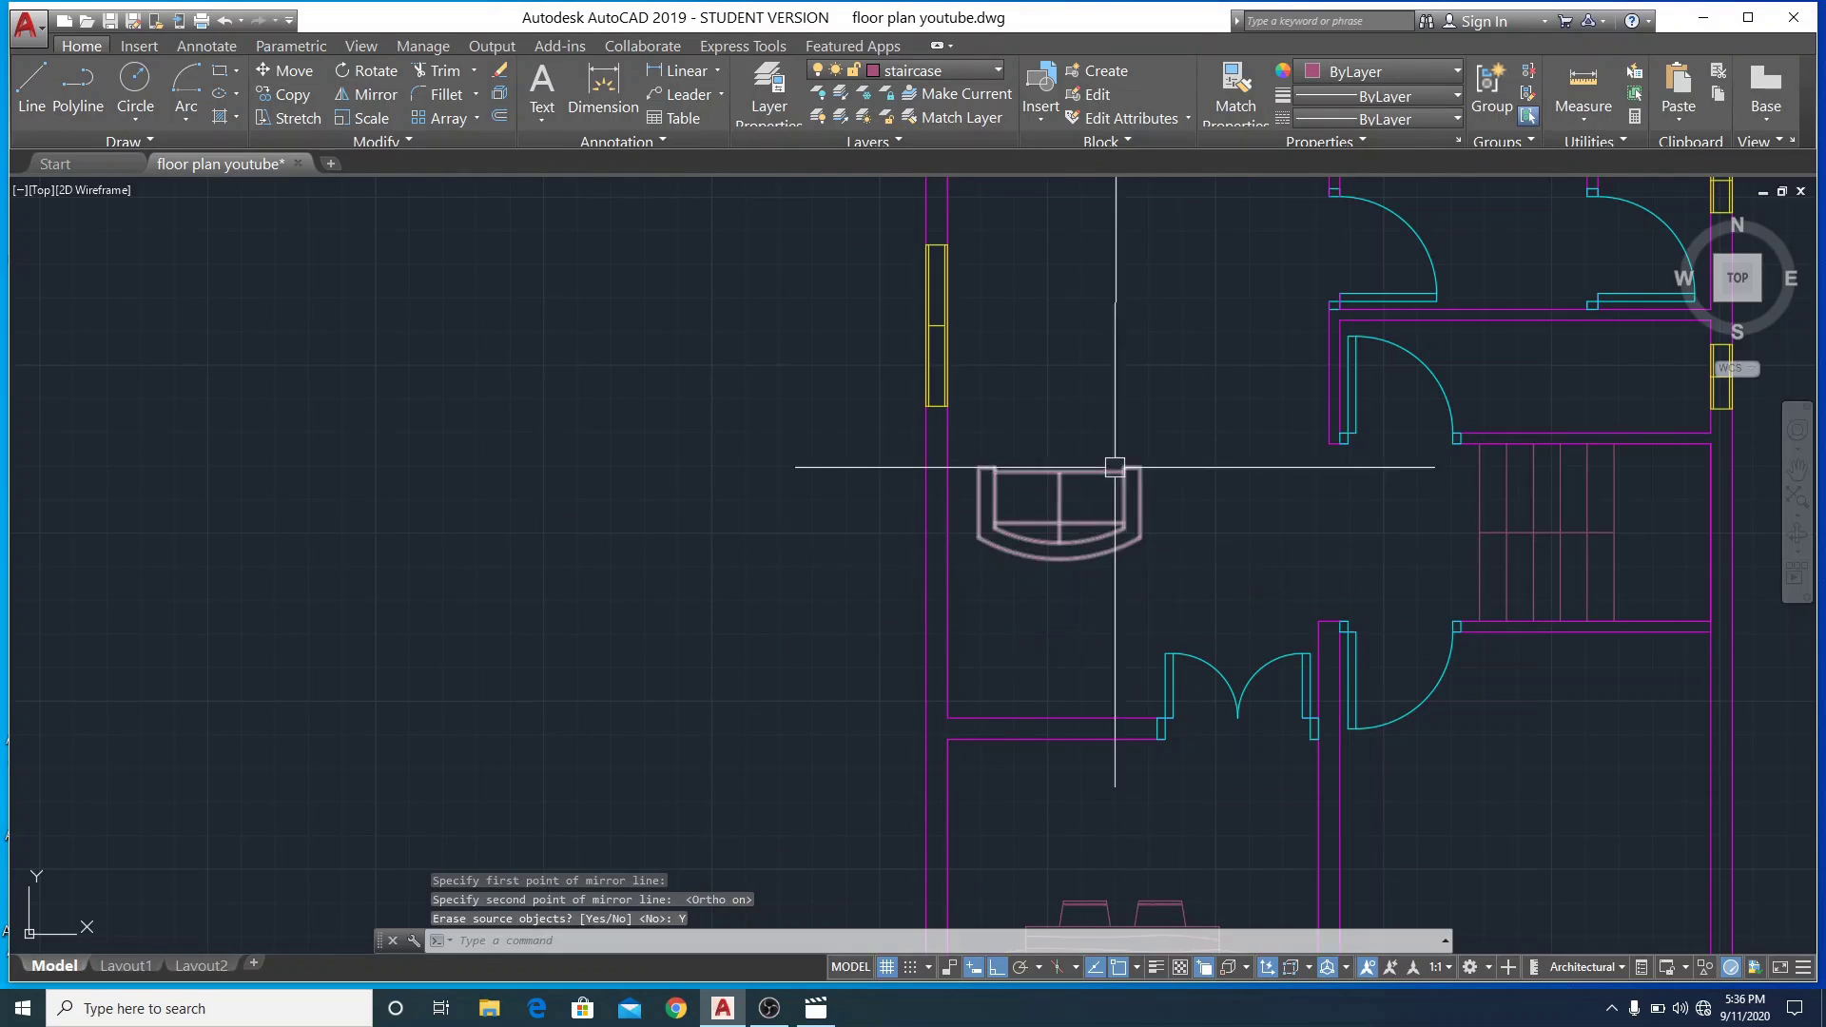
# Move the mirrored sofa straight down toward the lower wall of the large room, beside the double entrance door
pyautogui.click(1073, 538)
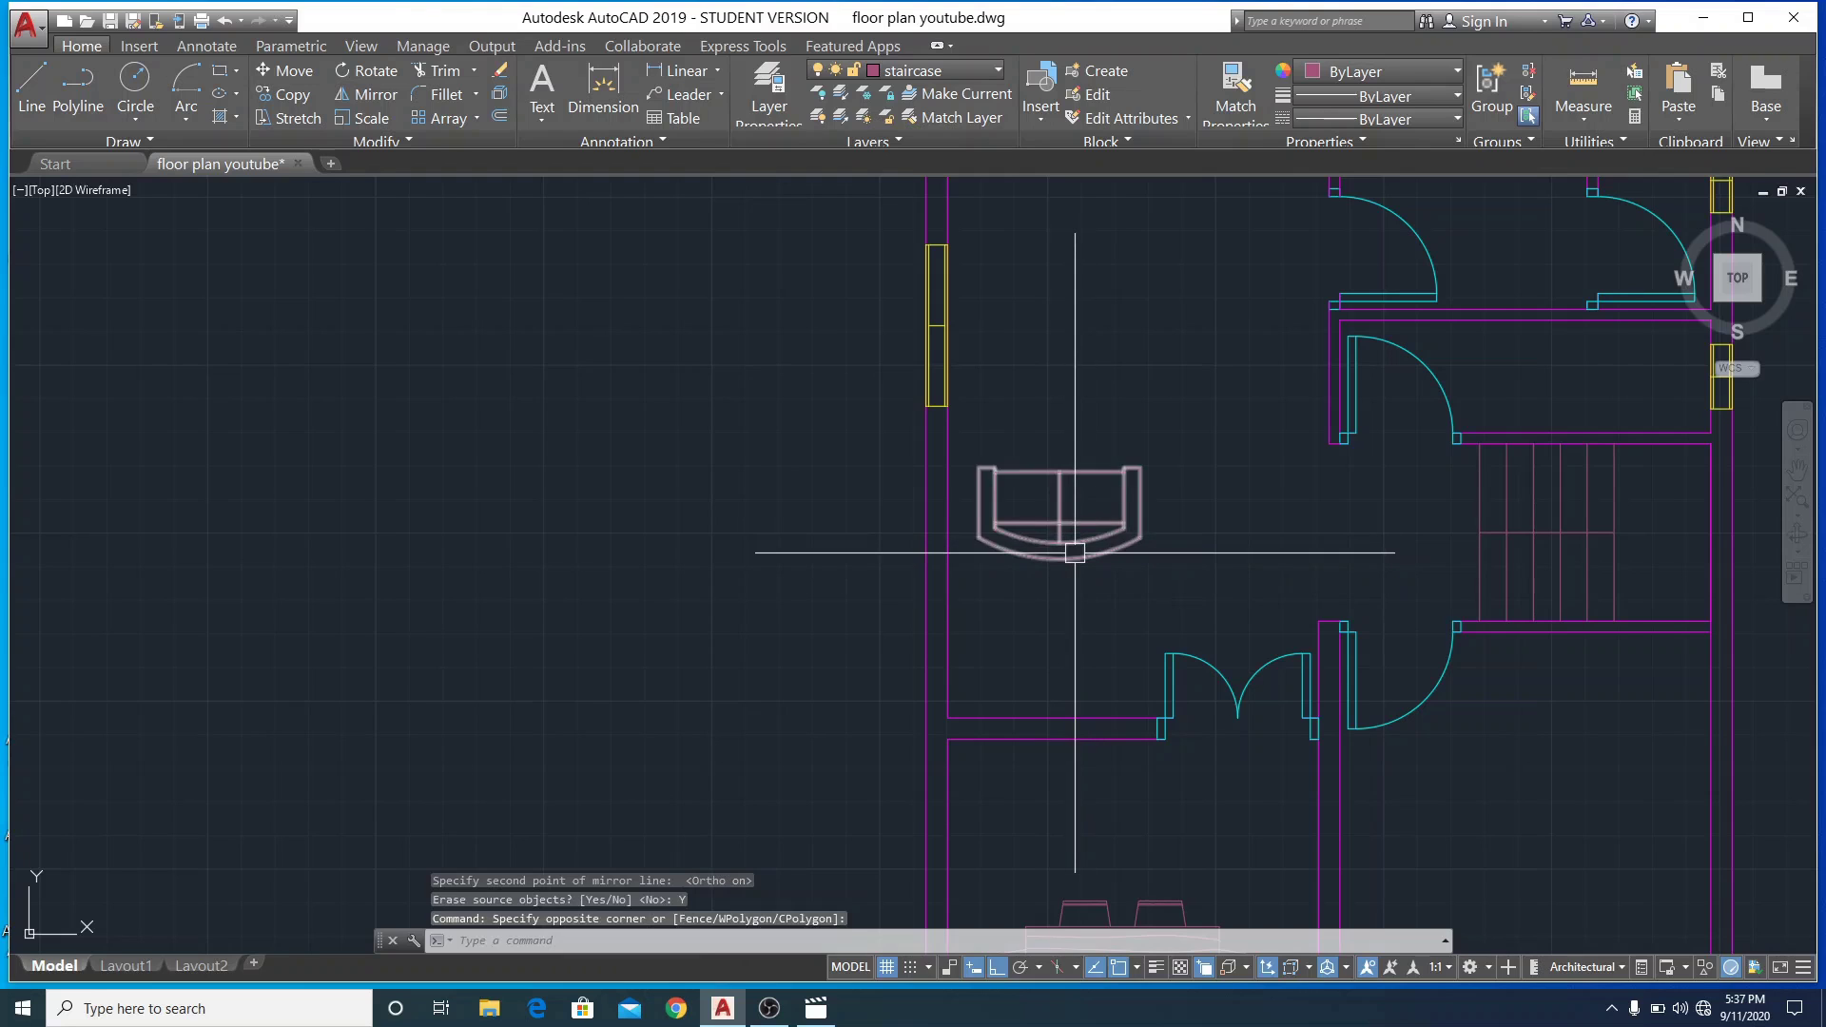
pyautogui.click(1075, 552)
pyautogui.click(1059, 558)
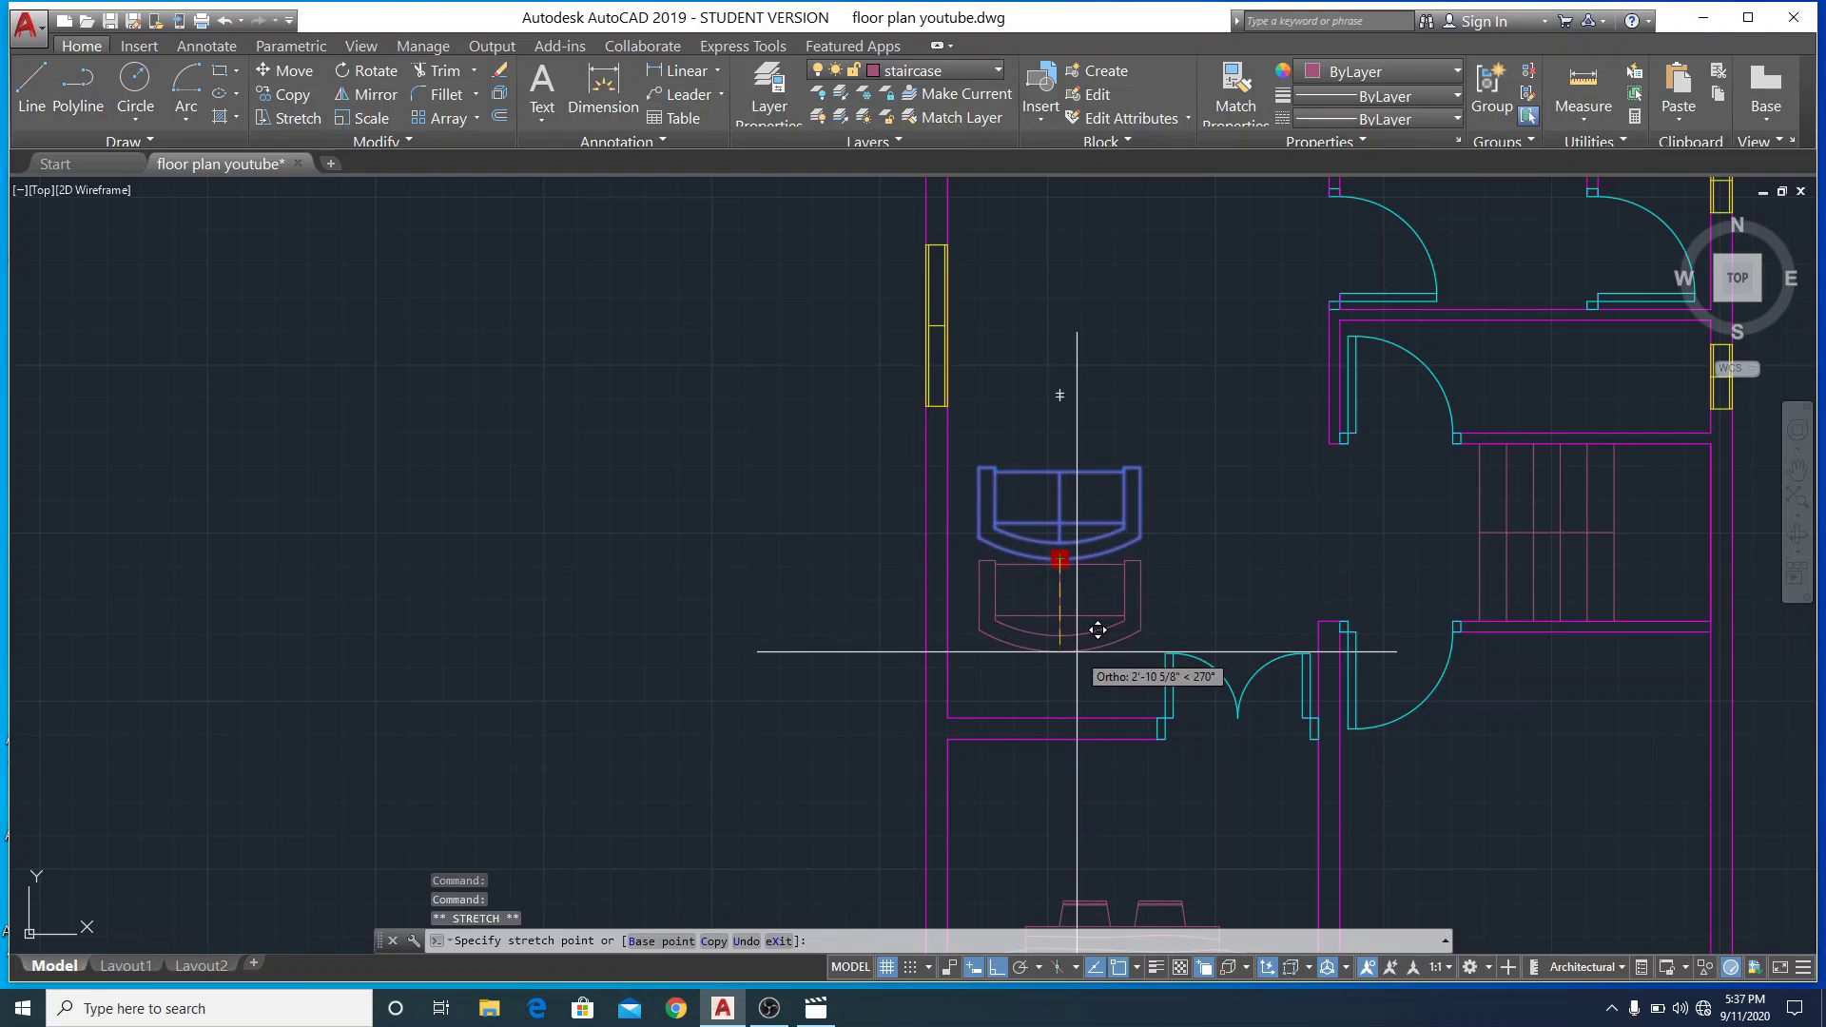
pyautogui.click(1059, 659)
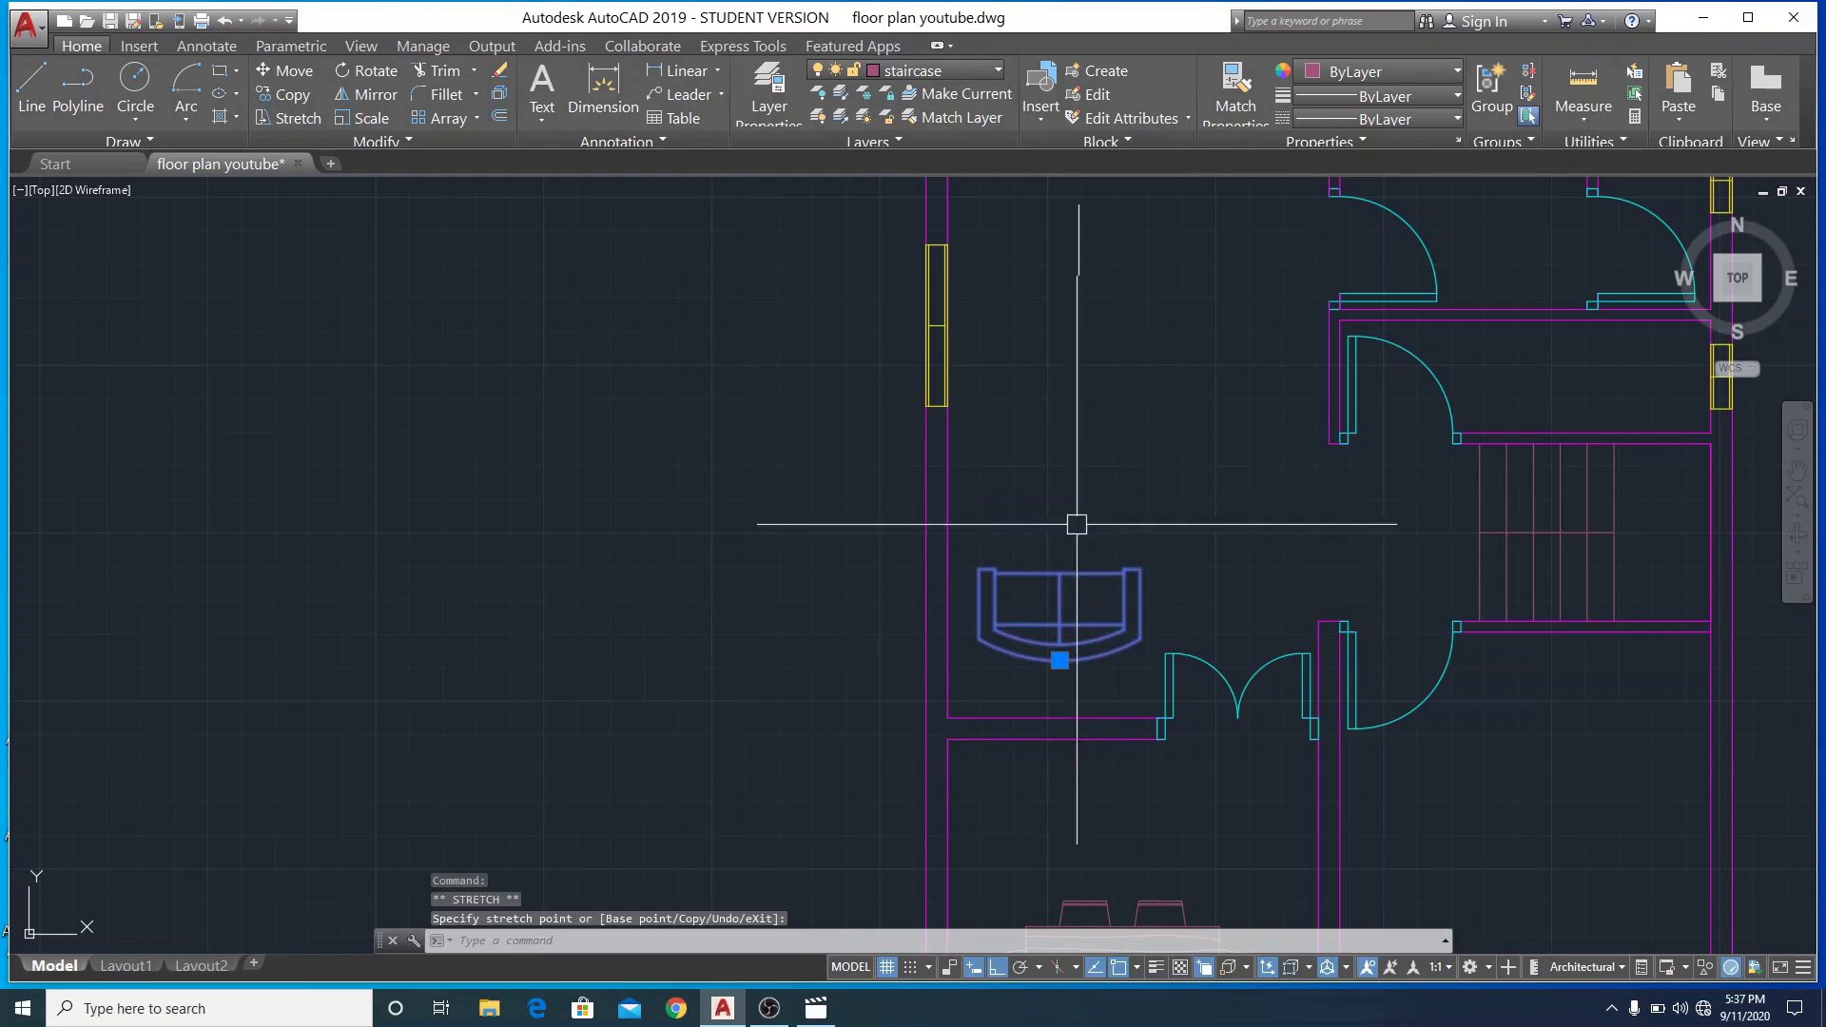
# Move the dining set straight up into the upper part of the large room, below its upper window, and clear the selection
pyautogui.scroll(-3, 827, 494)
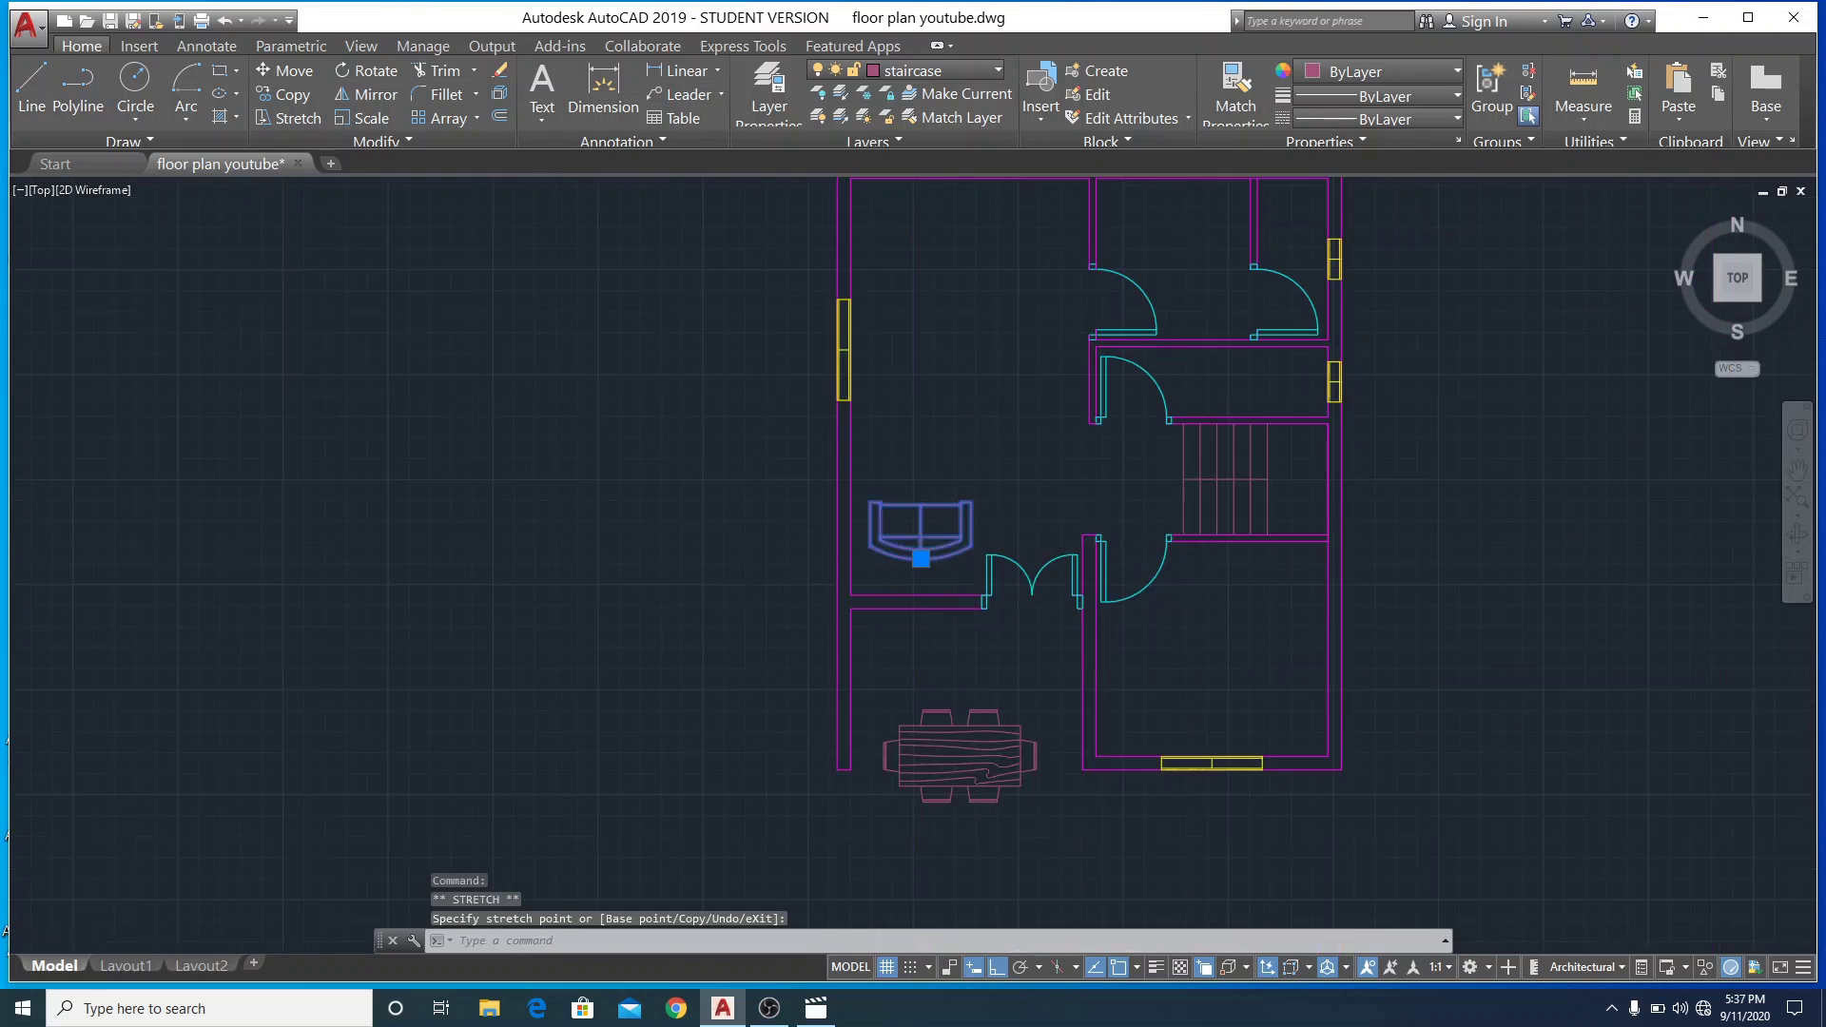
pyautogui.scroll(-3, 870, 530)
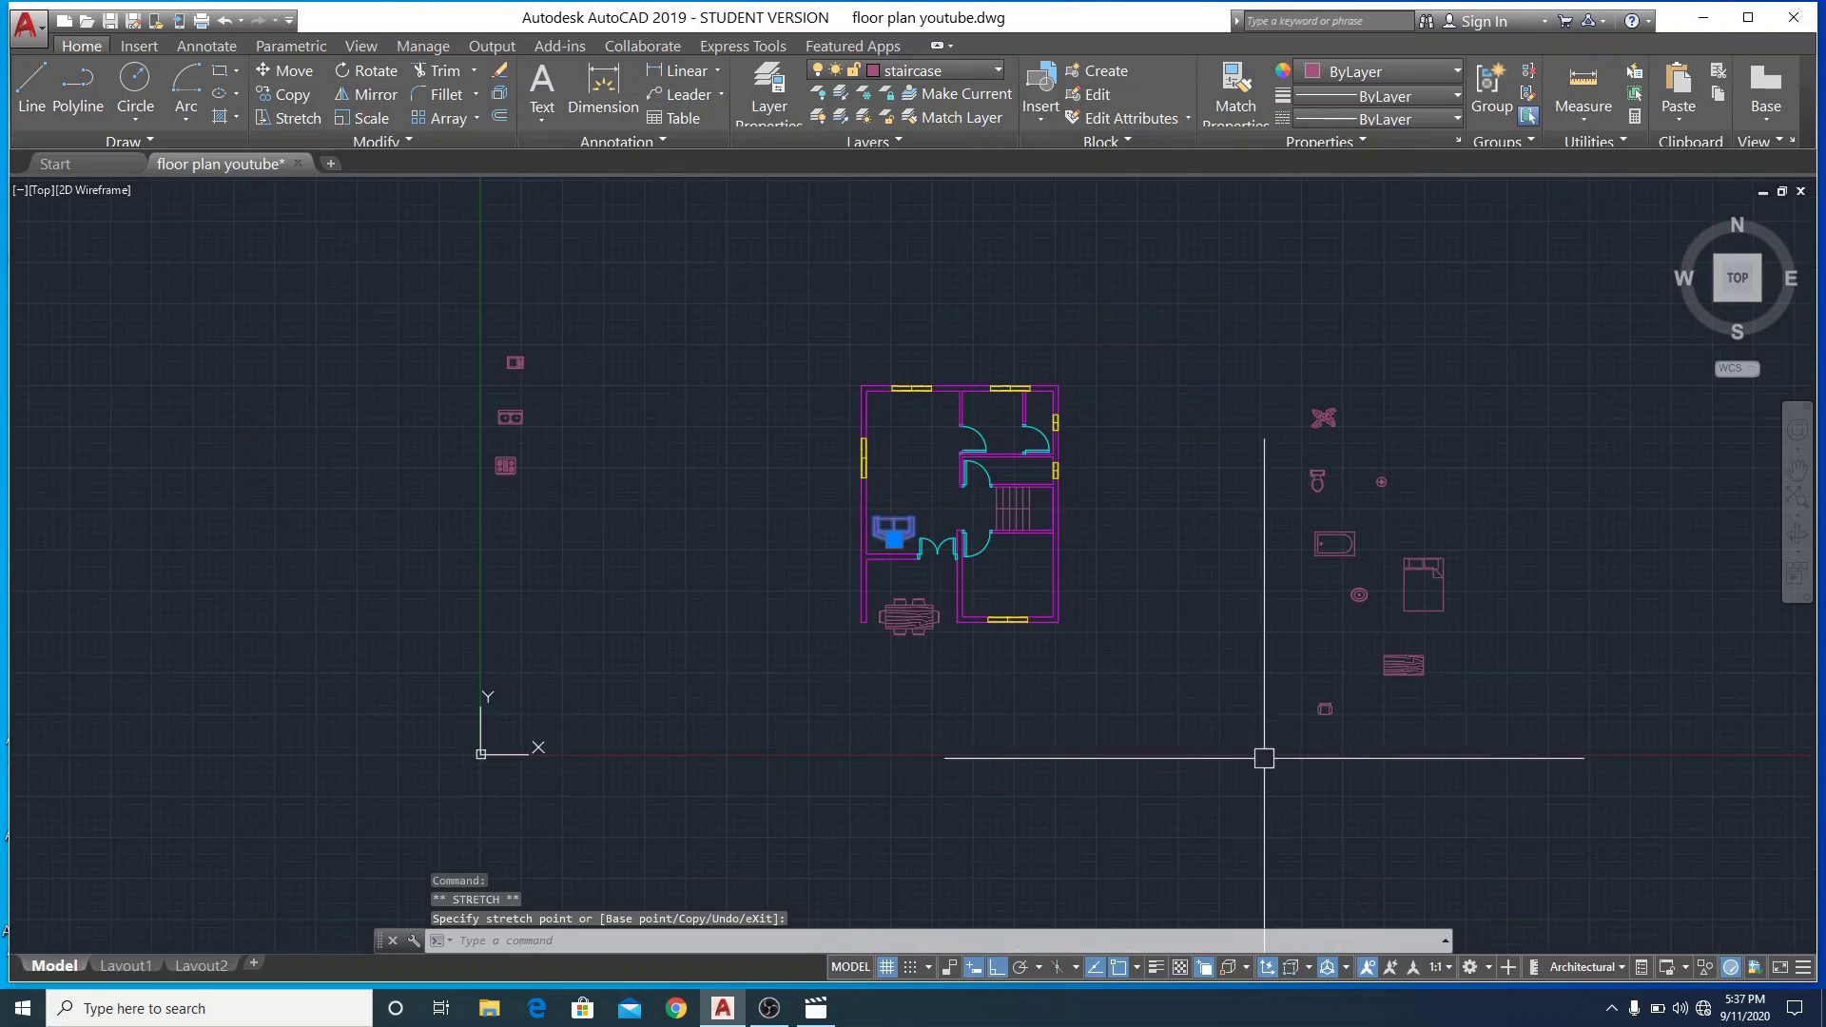
pyautogui.click(910, 616)
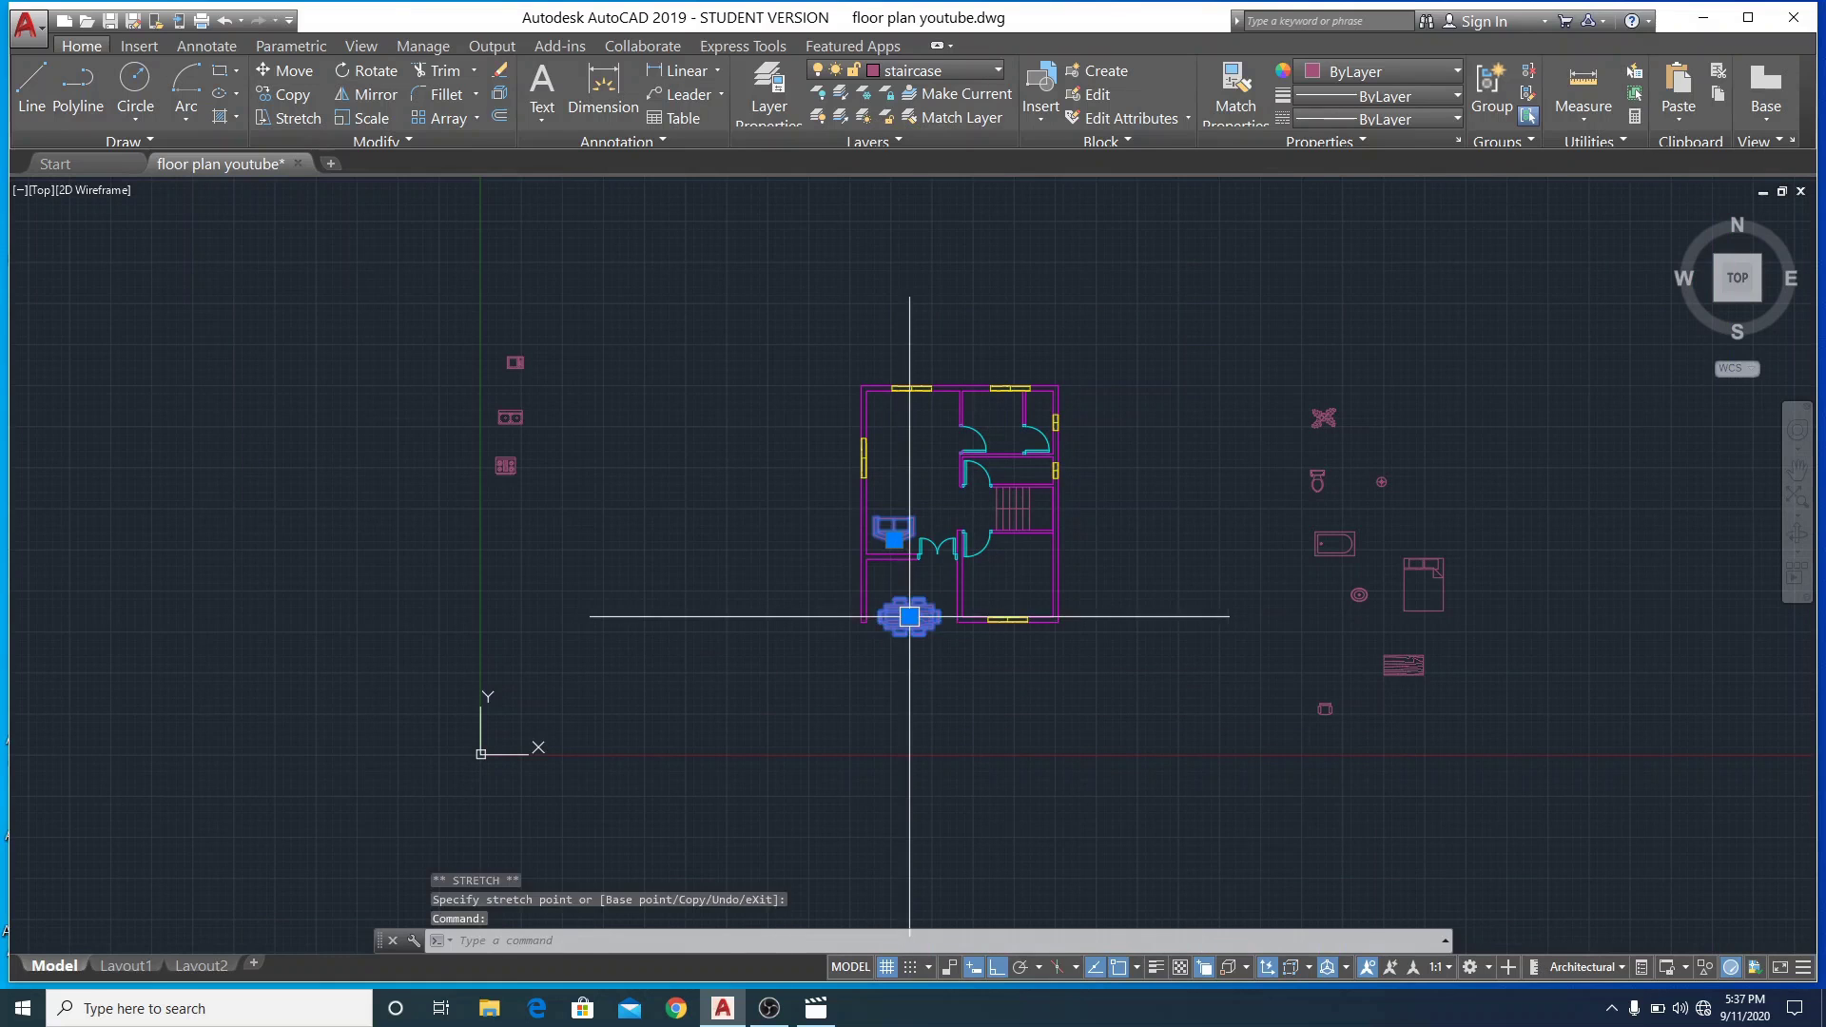
pyautogui.click(909, 429)
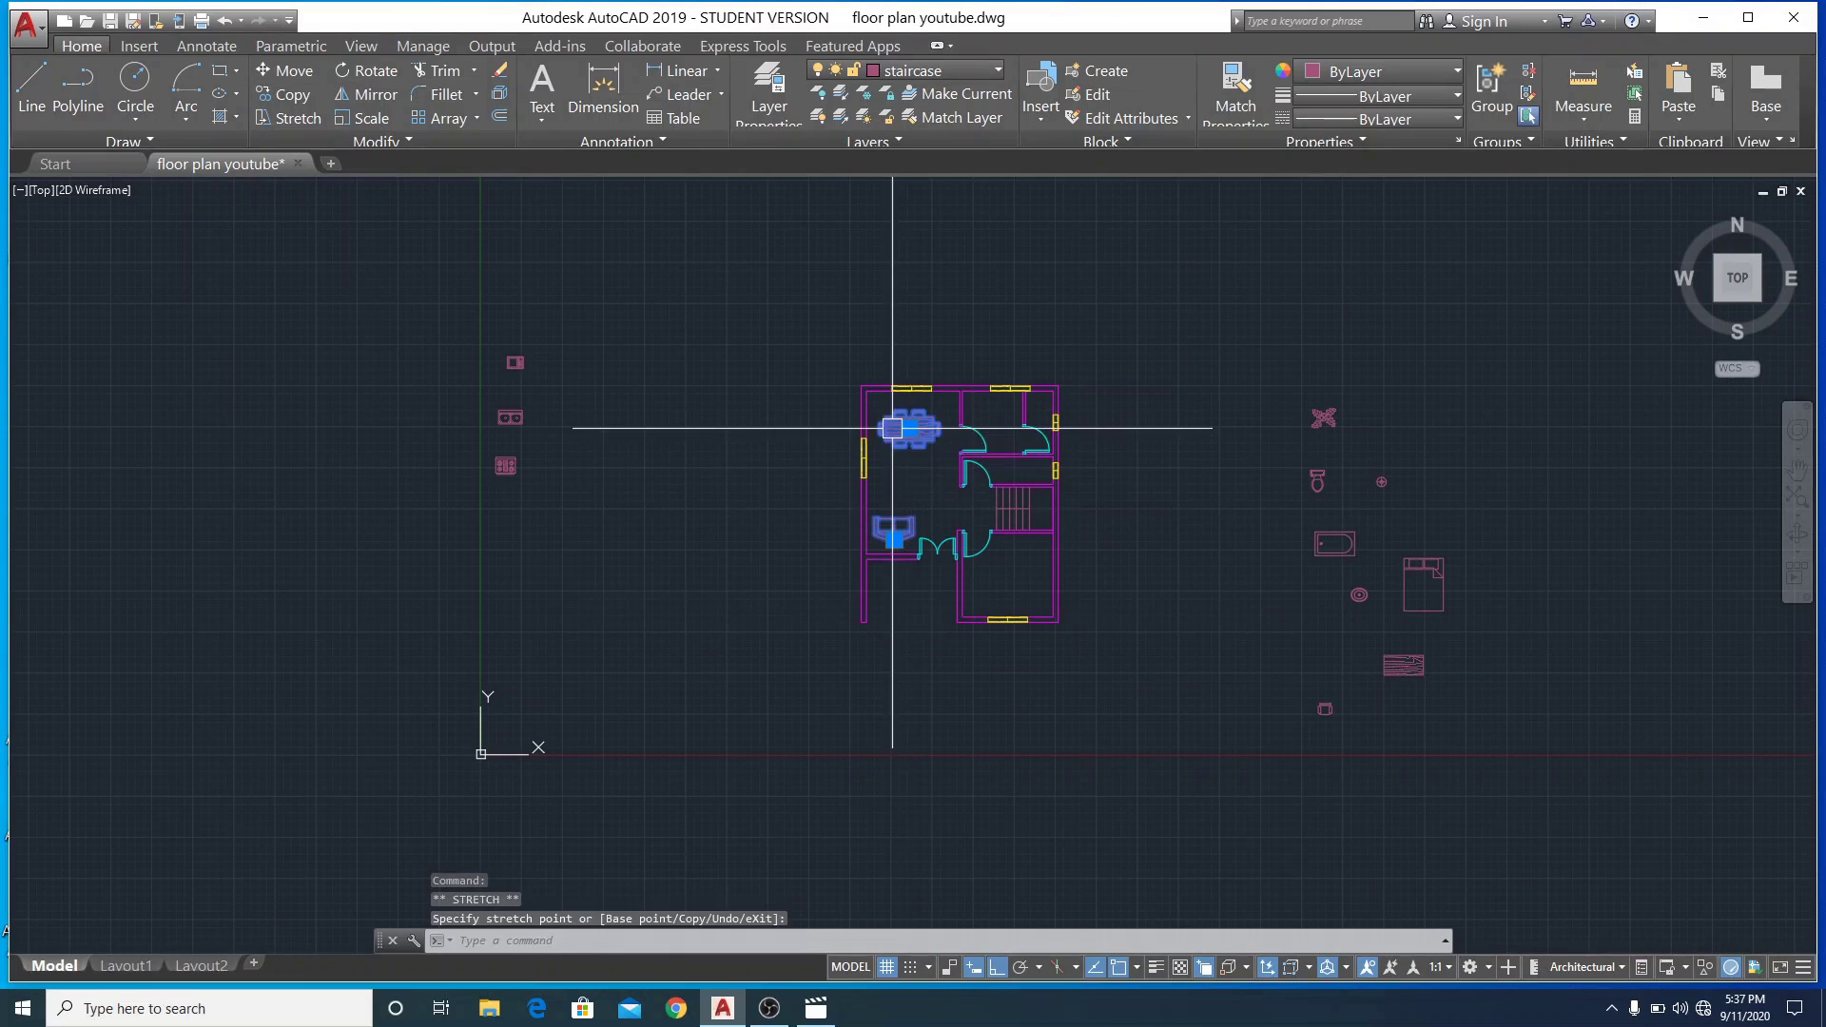
pyautogui.click(769, 474)
pyautogui.press('Escape')
pyautogui.press('Escape')
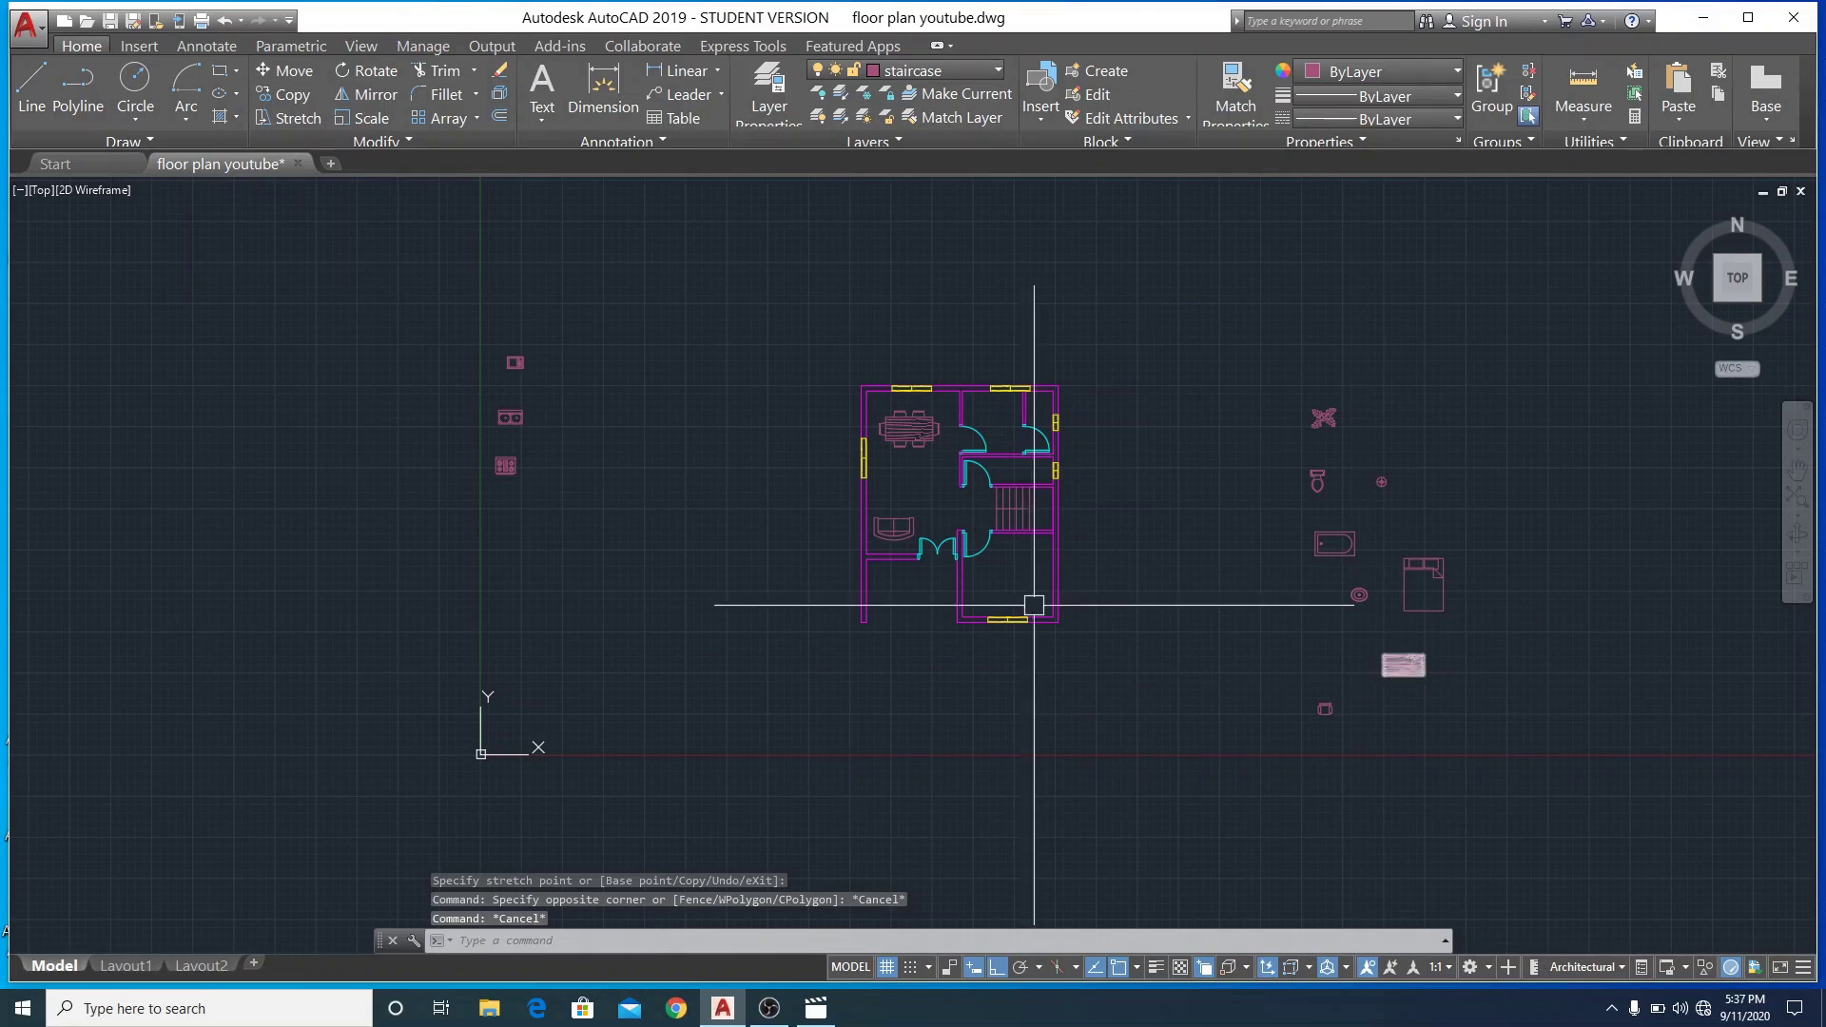
# Copy the sofa horizontally to the empty area outside the plan's left wall and end the copy command
pyautogui.click(894, 540)
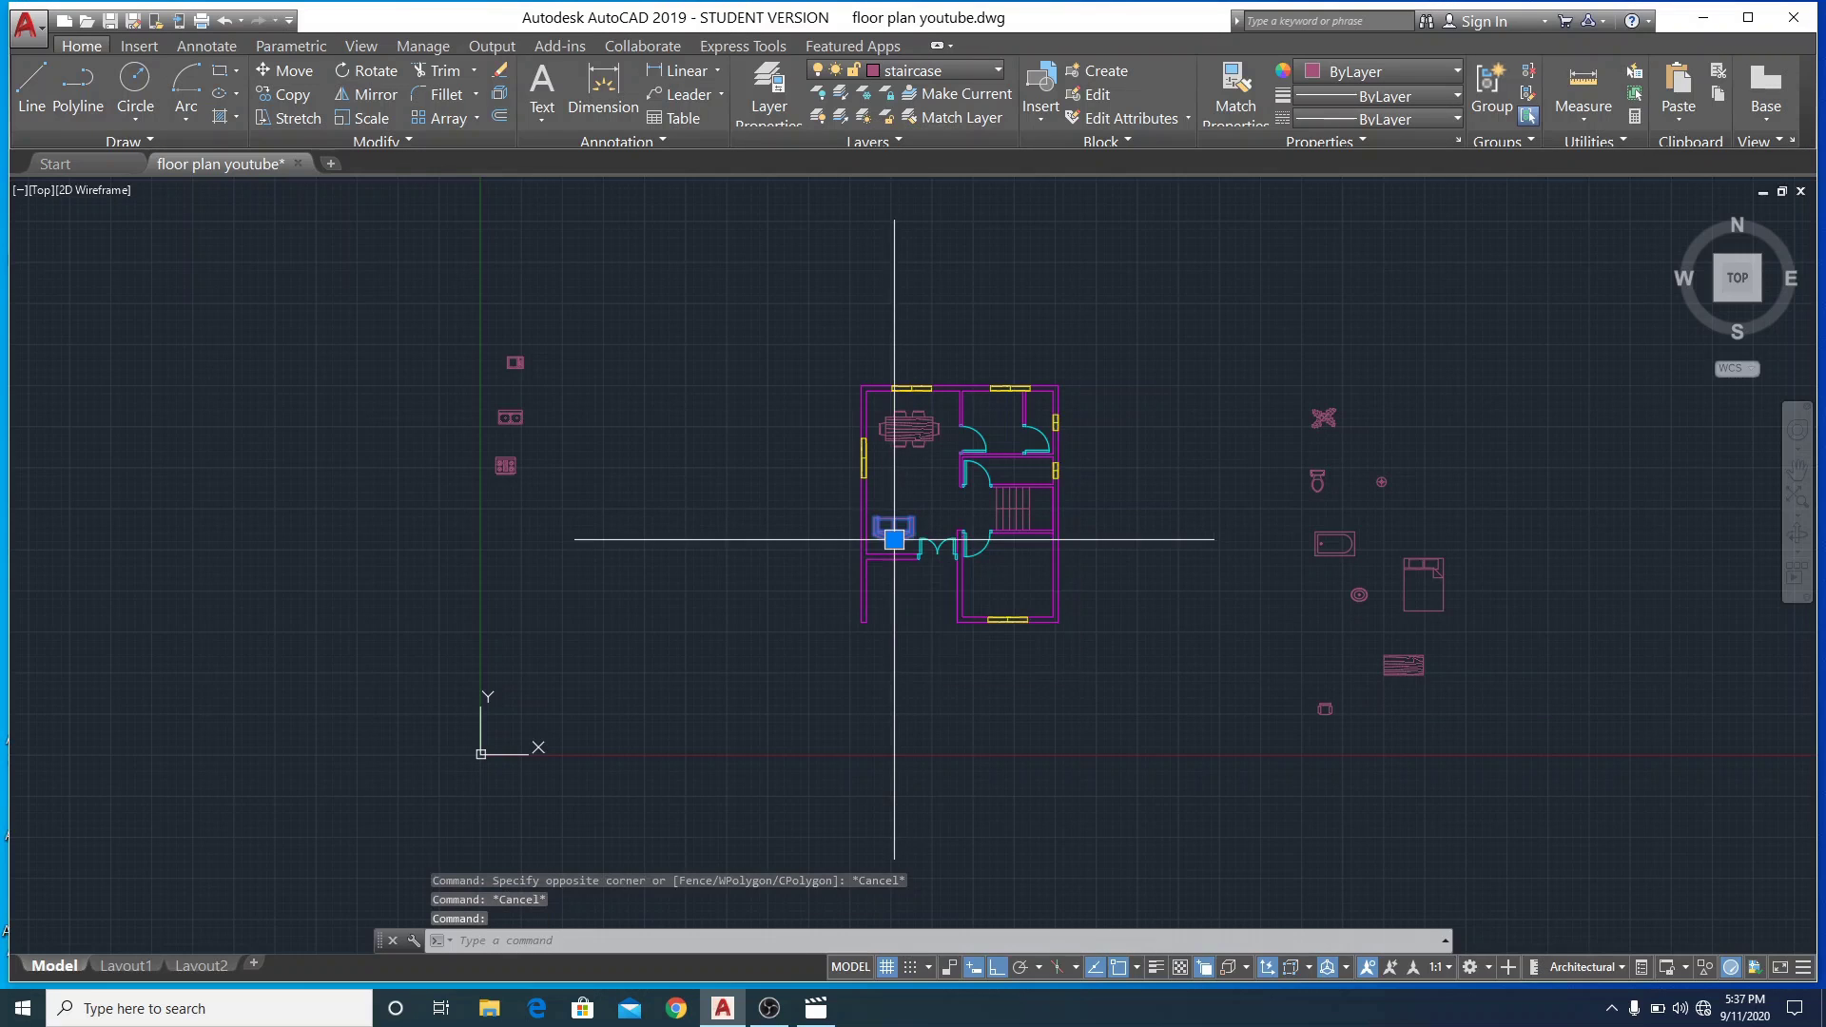
pyautogui.click(287, 93)
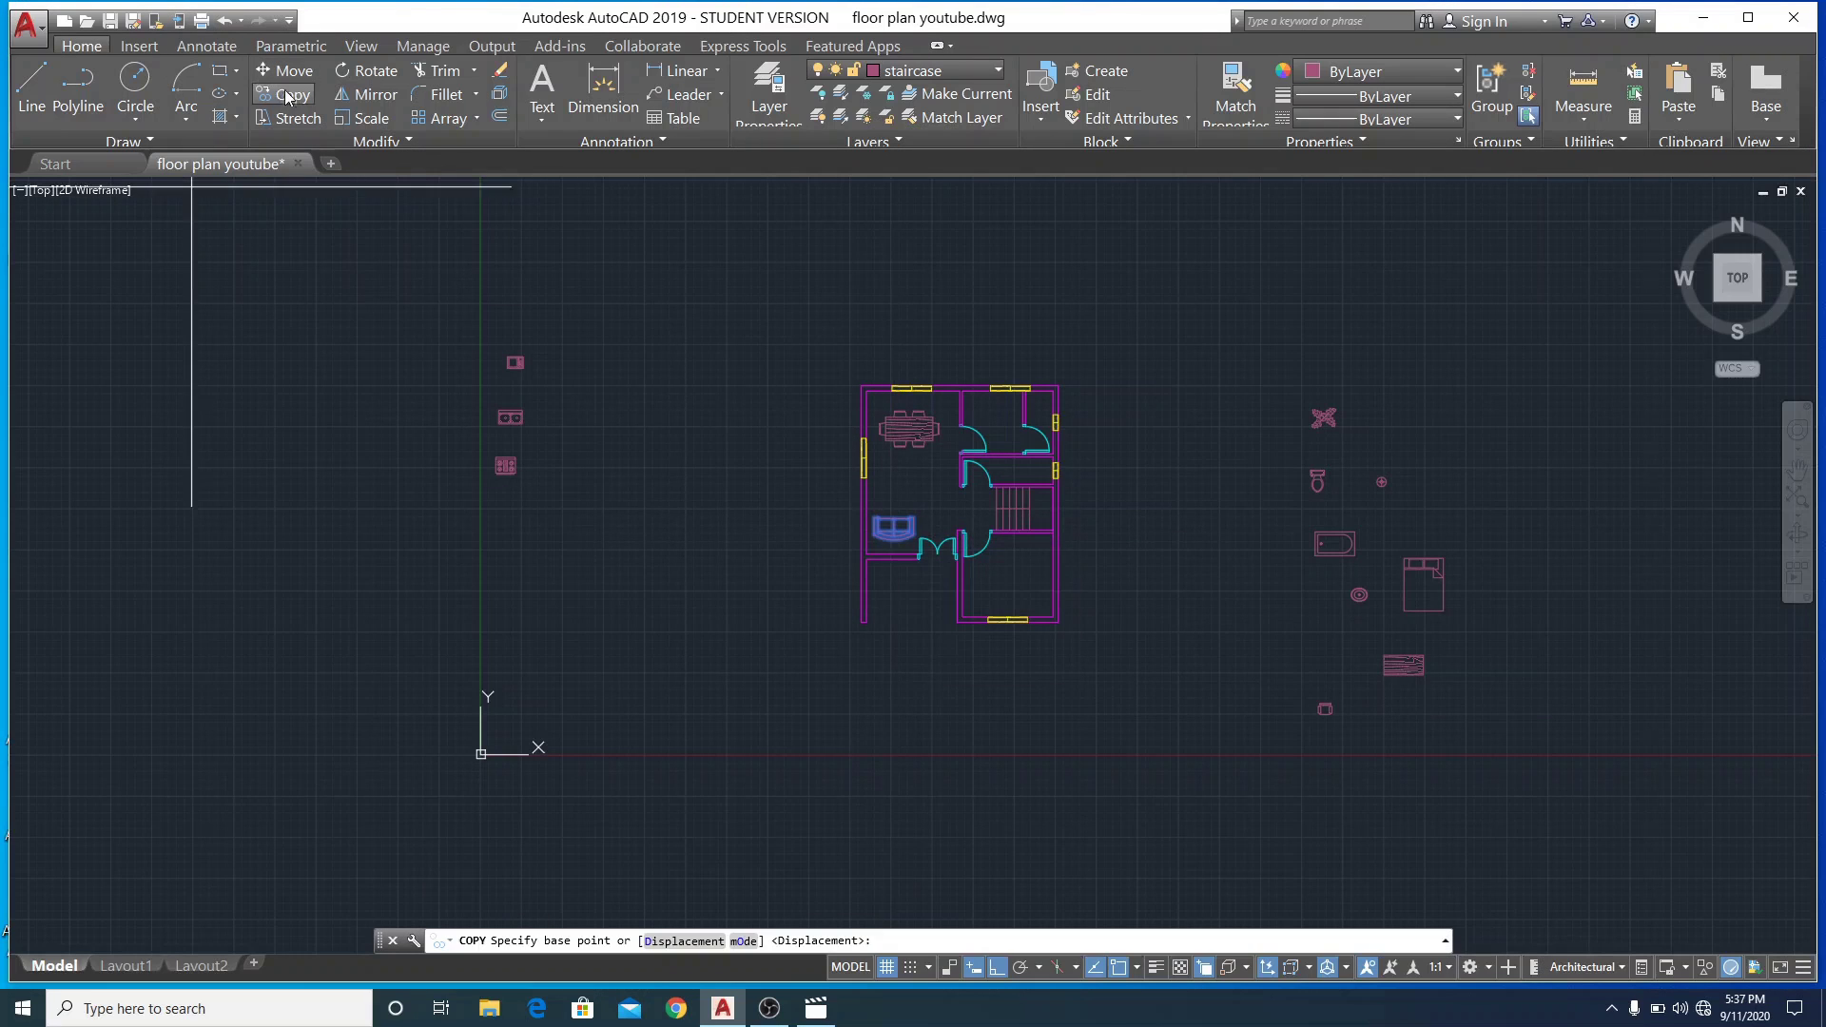
pyautogui.click(894, 522)
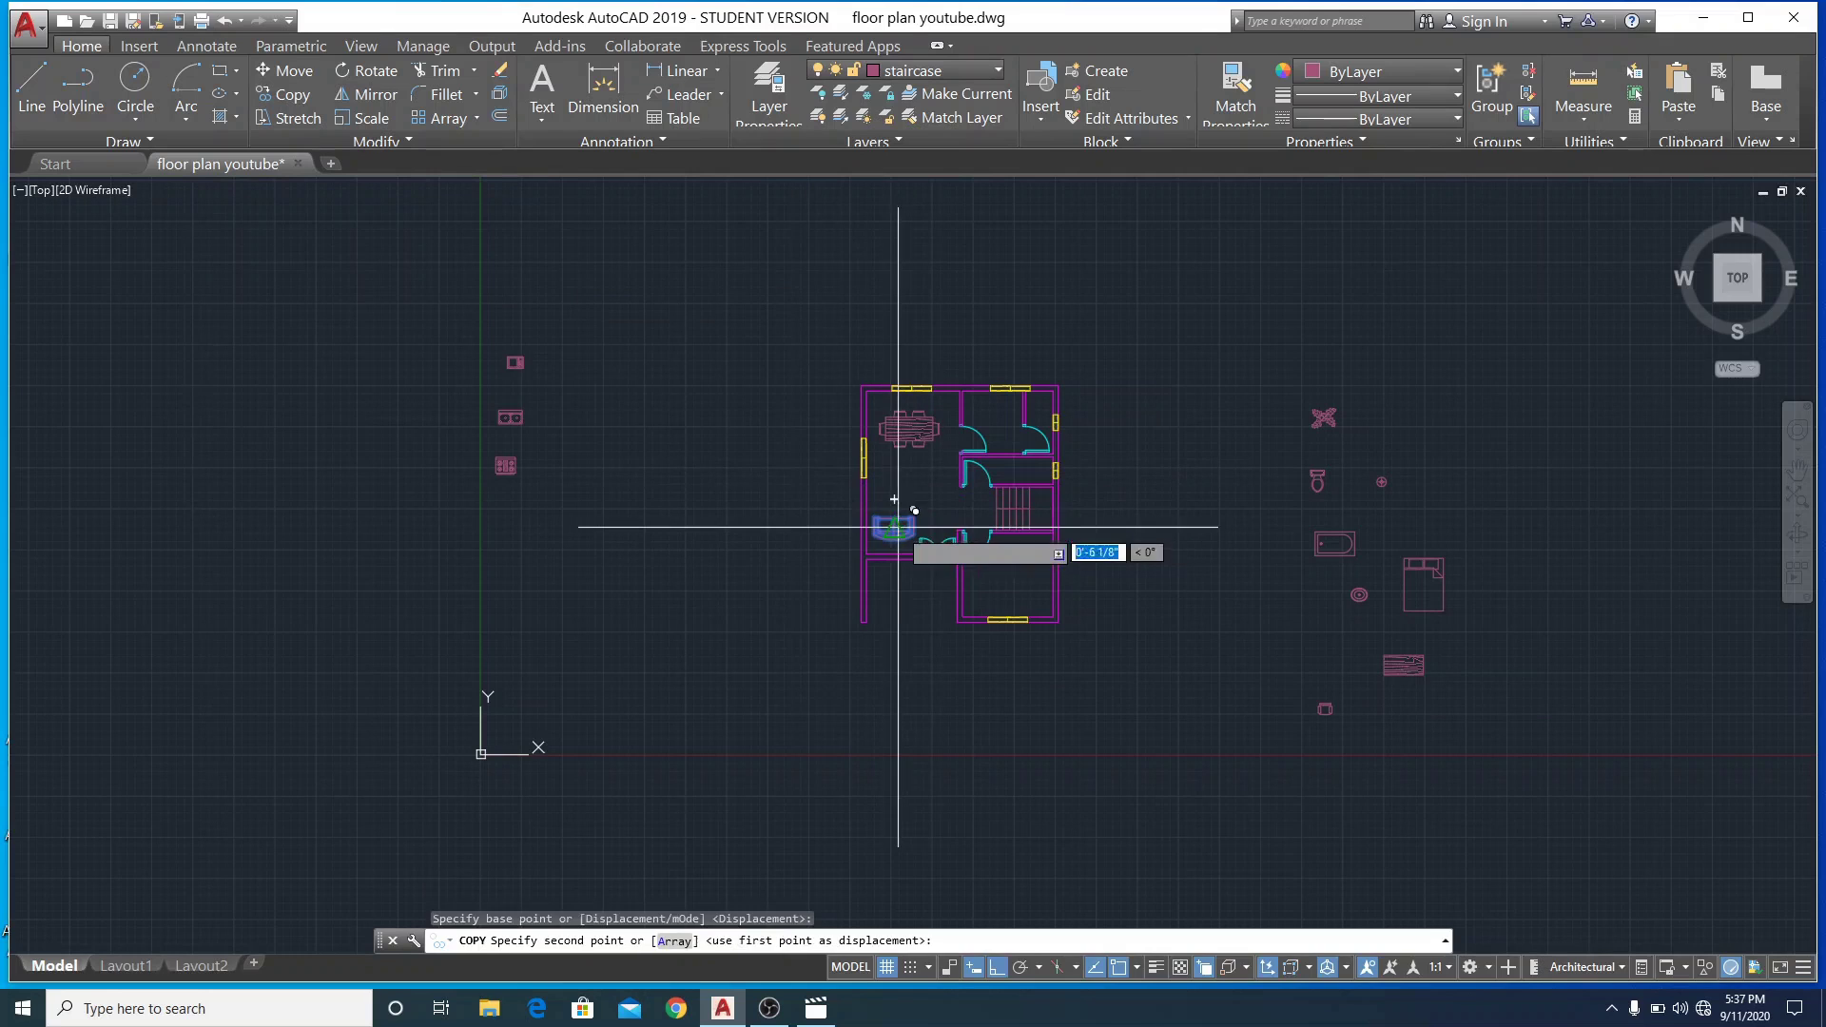
pyautogui.rightClick(734, 523)
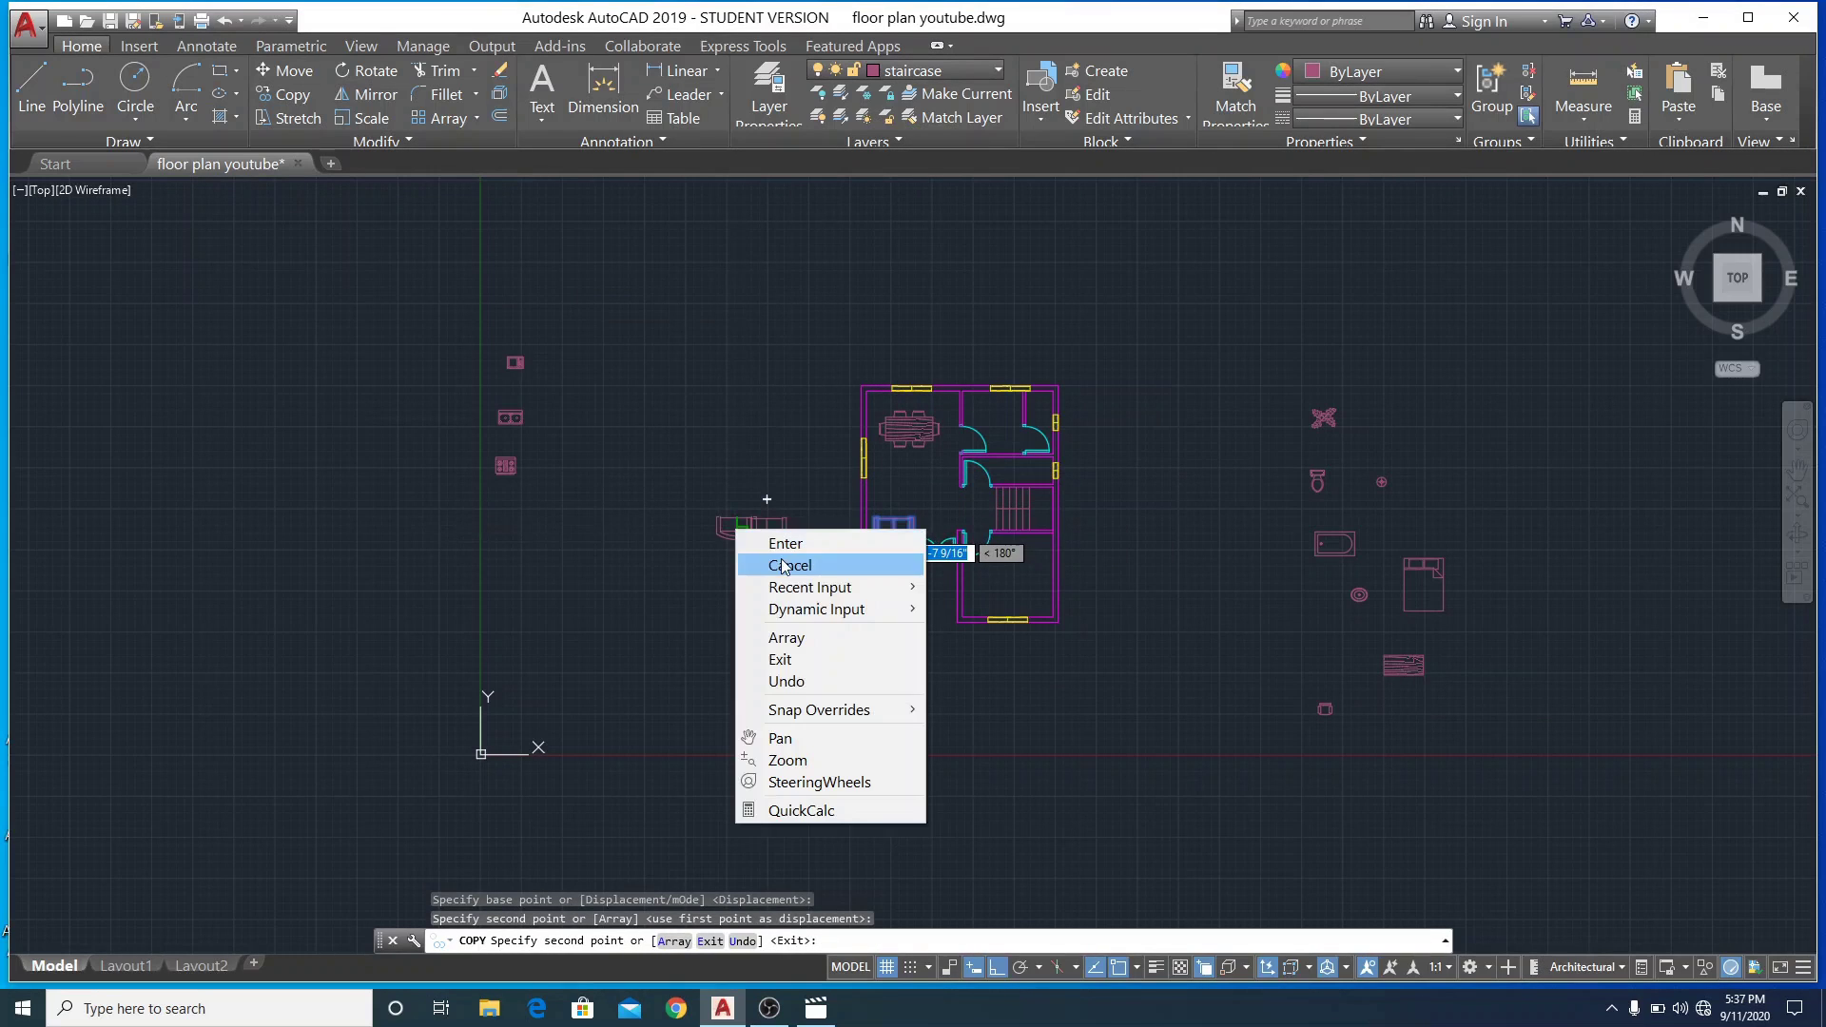
pyautogui.click(784, 565)
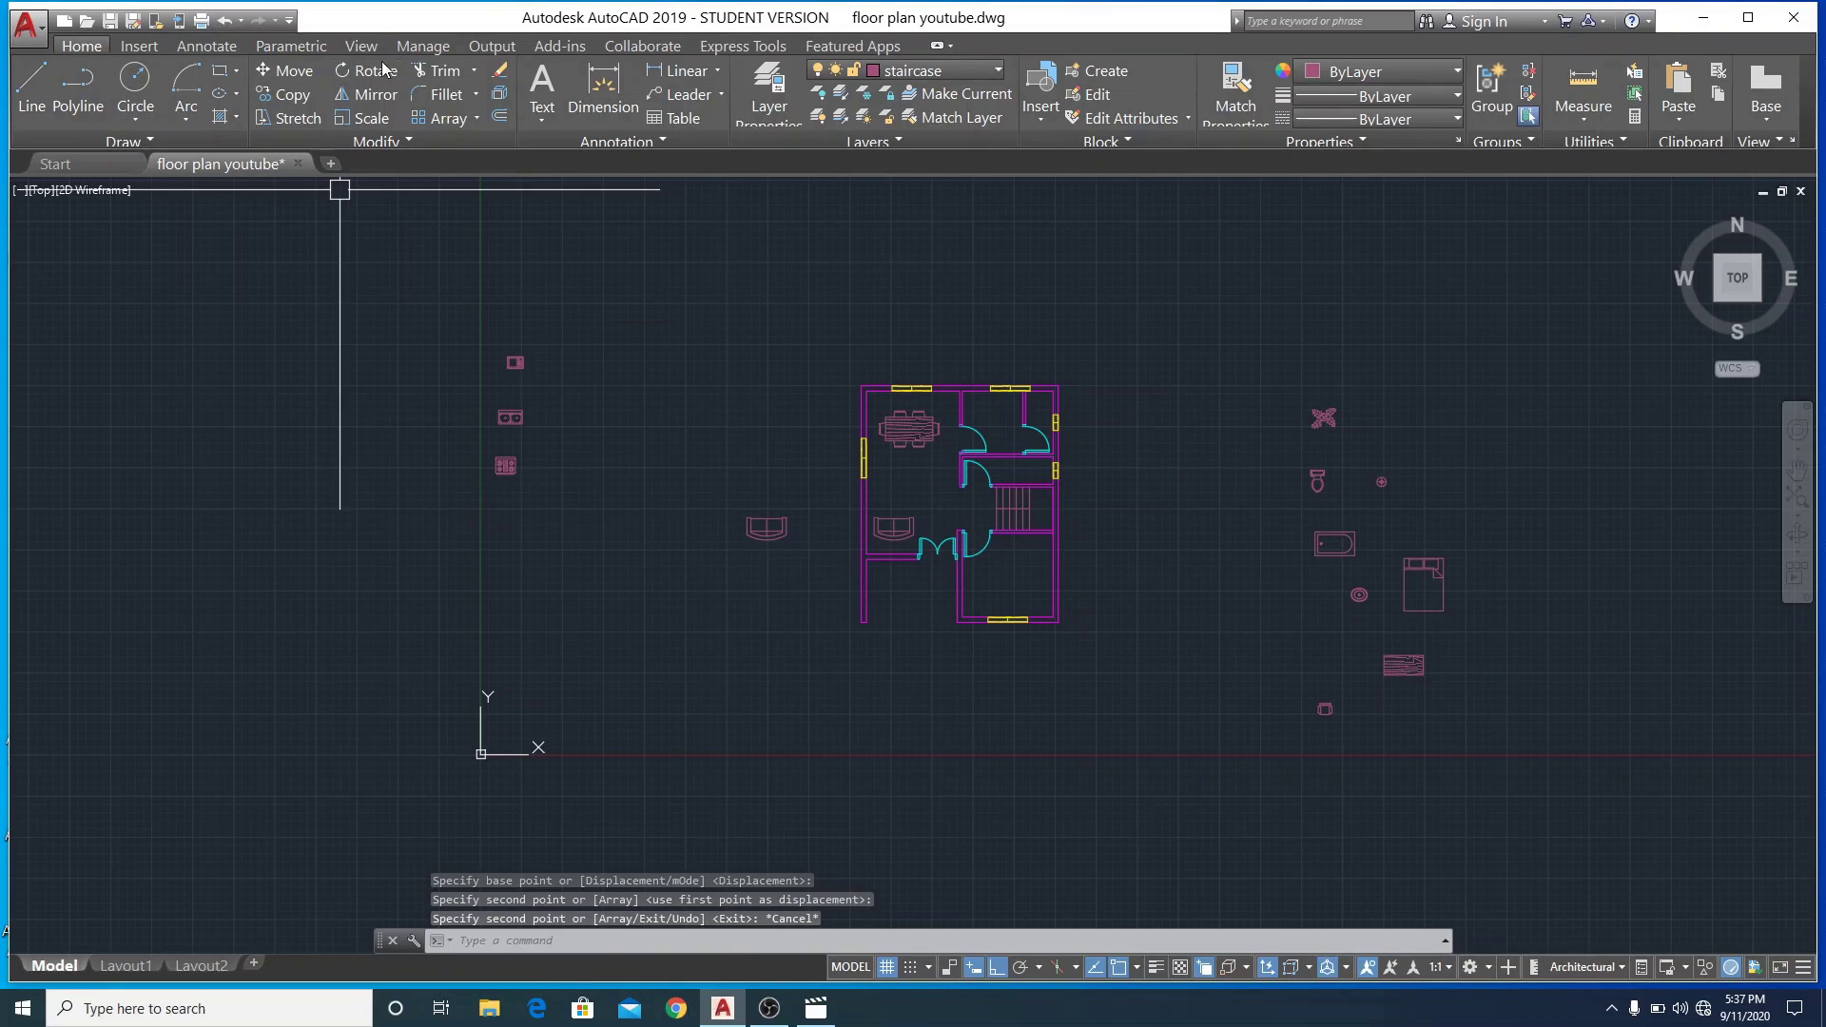
# Rotate the sofa copy outside the plan by 270 degrees so its curved back faces left
pyautogui.click(375, 73)
pyautogui.click(752, 522)
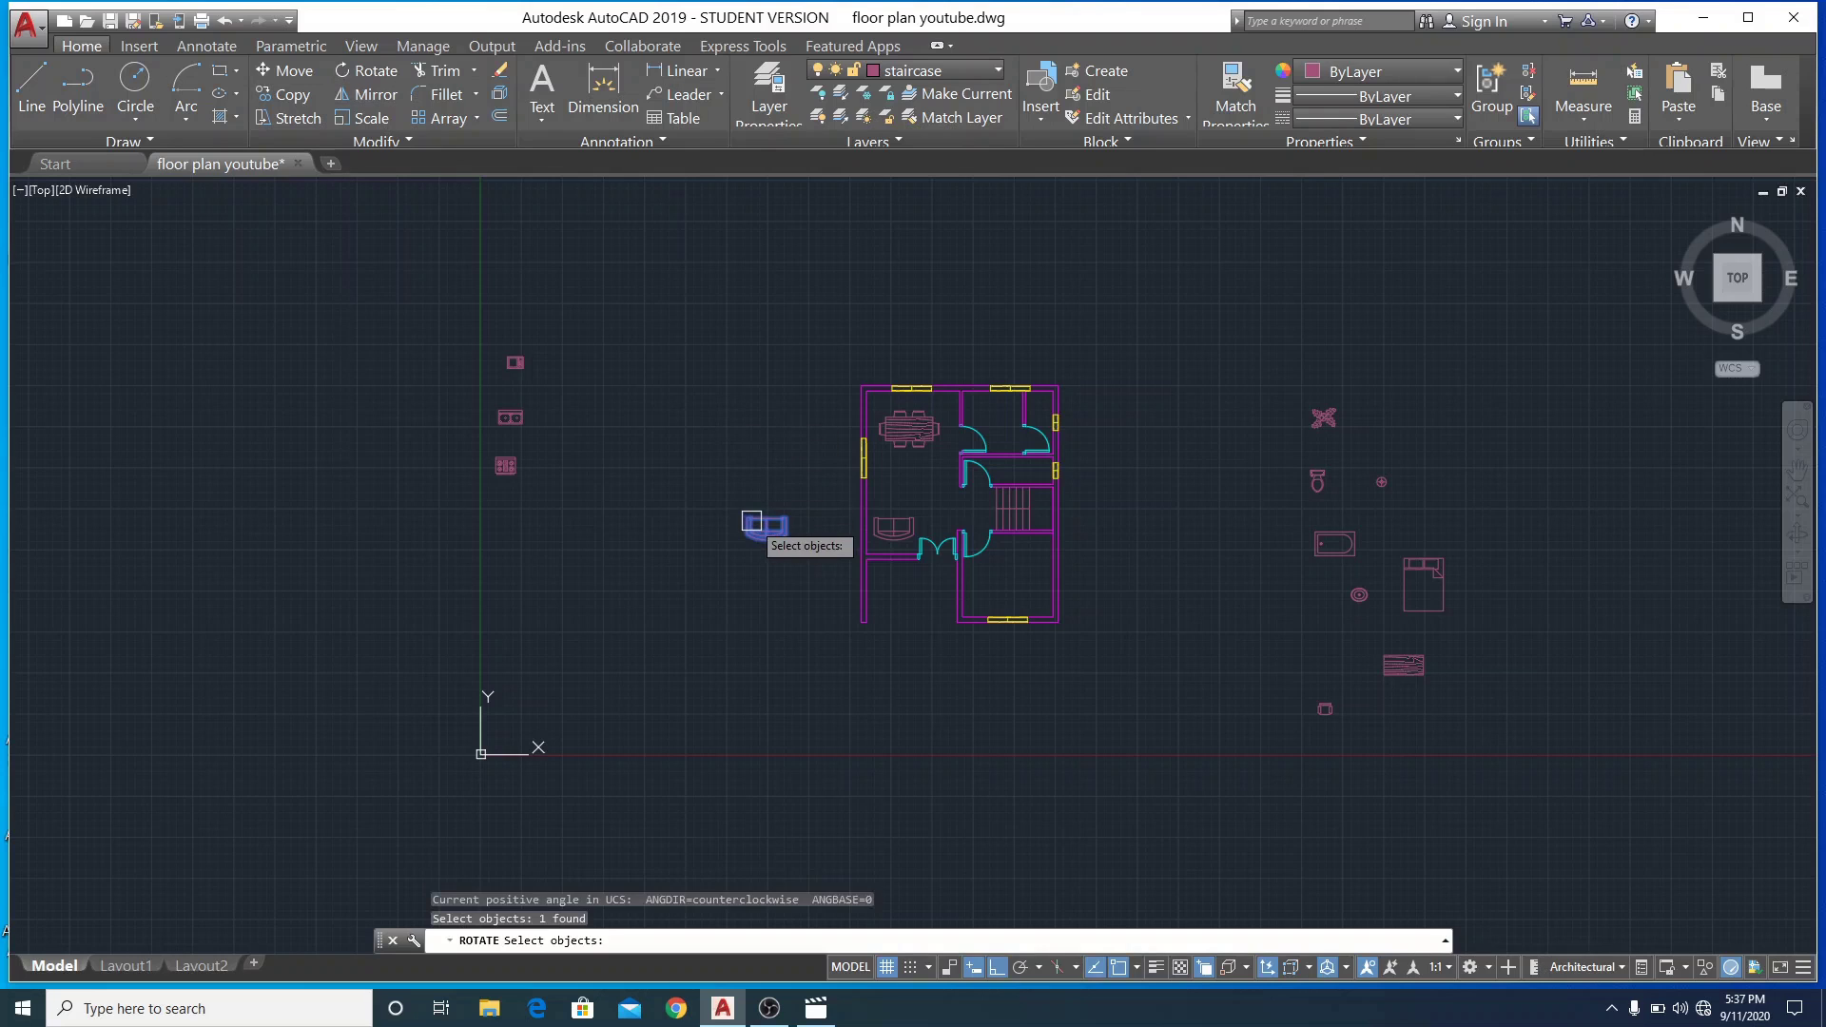
pyautogui.press('Return')
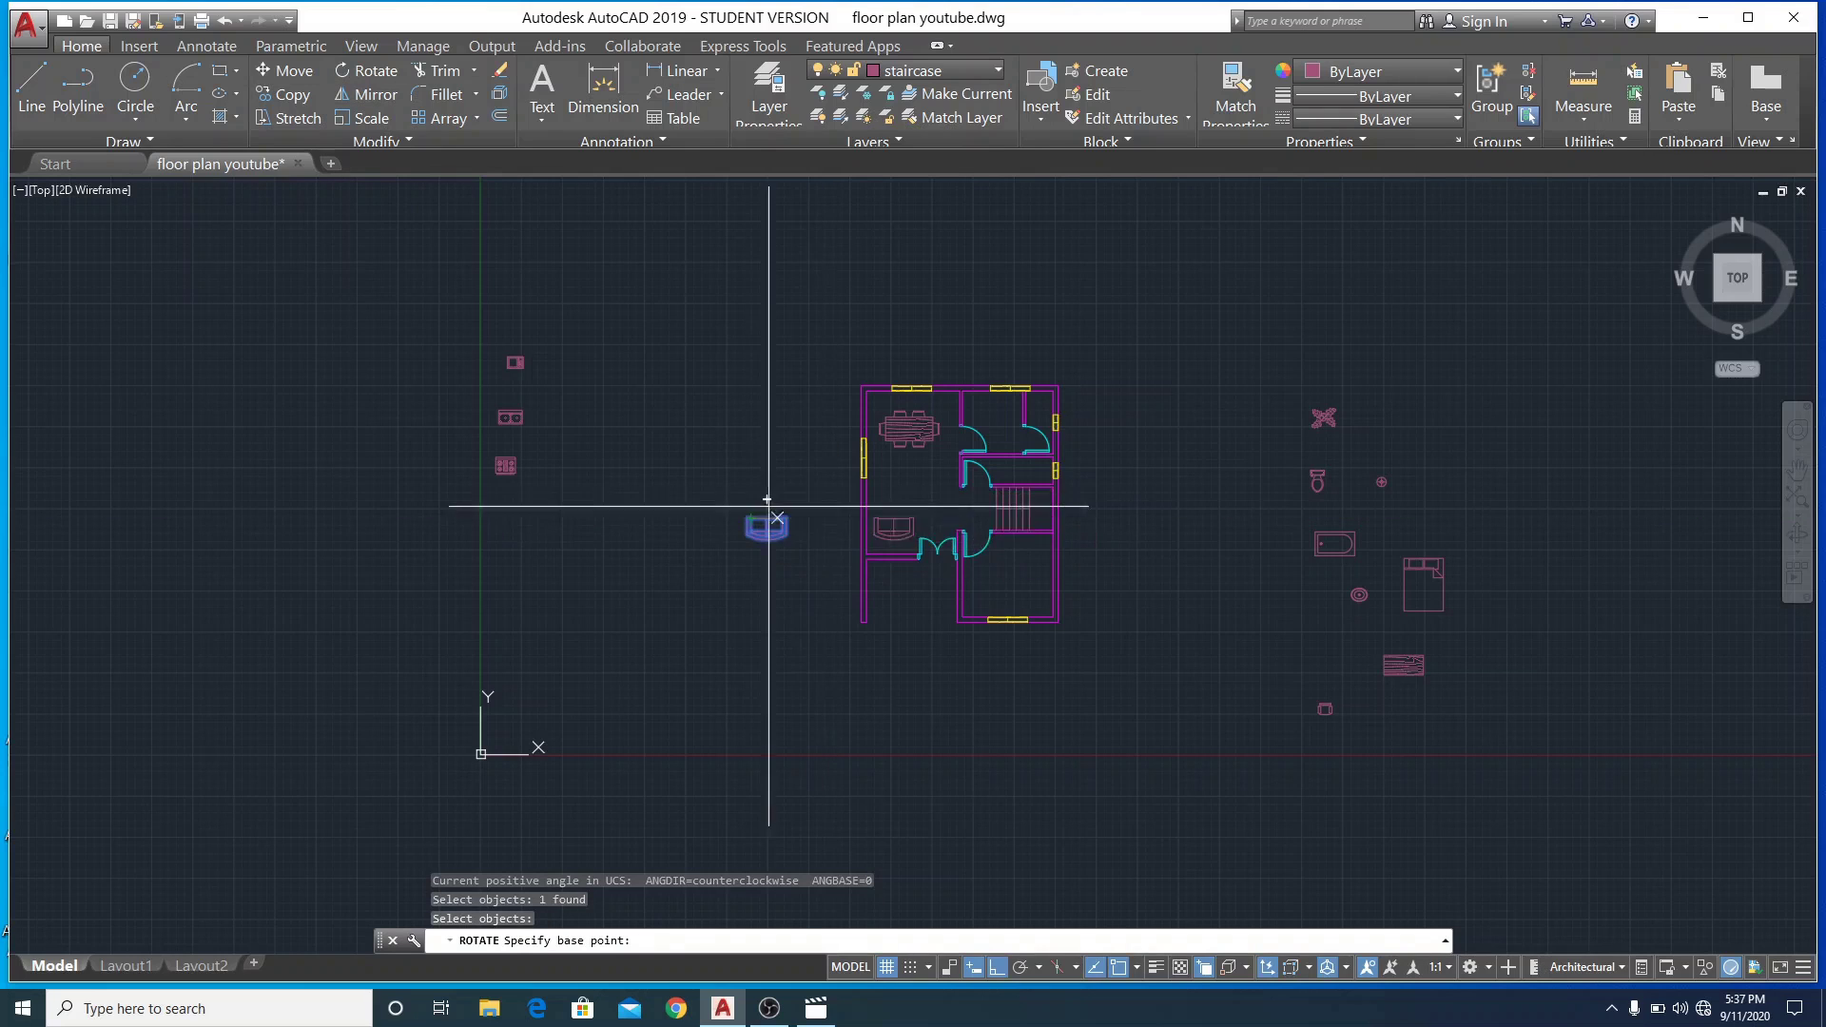
pyautogui.click(758, 521)
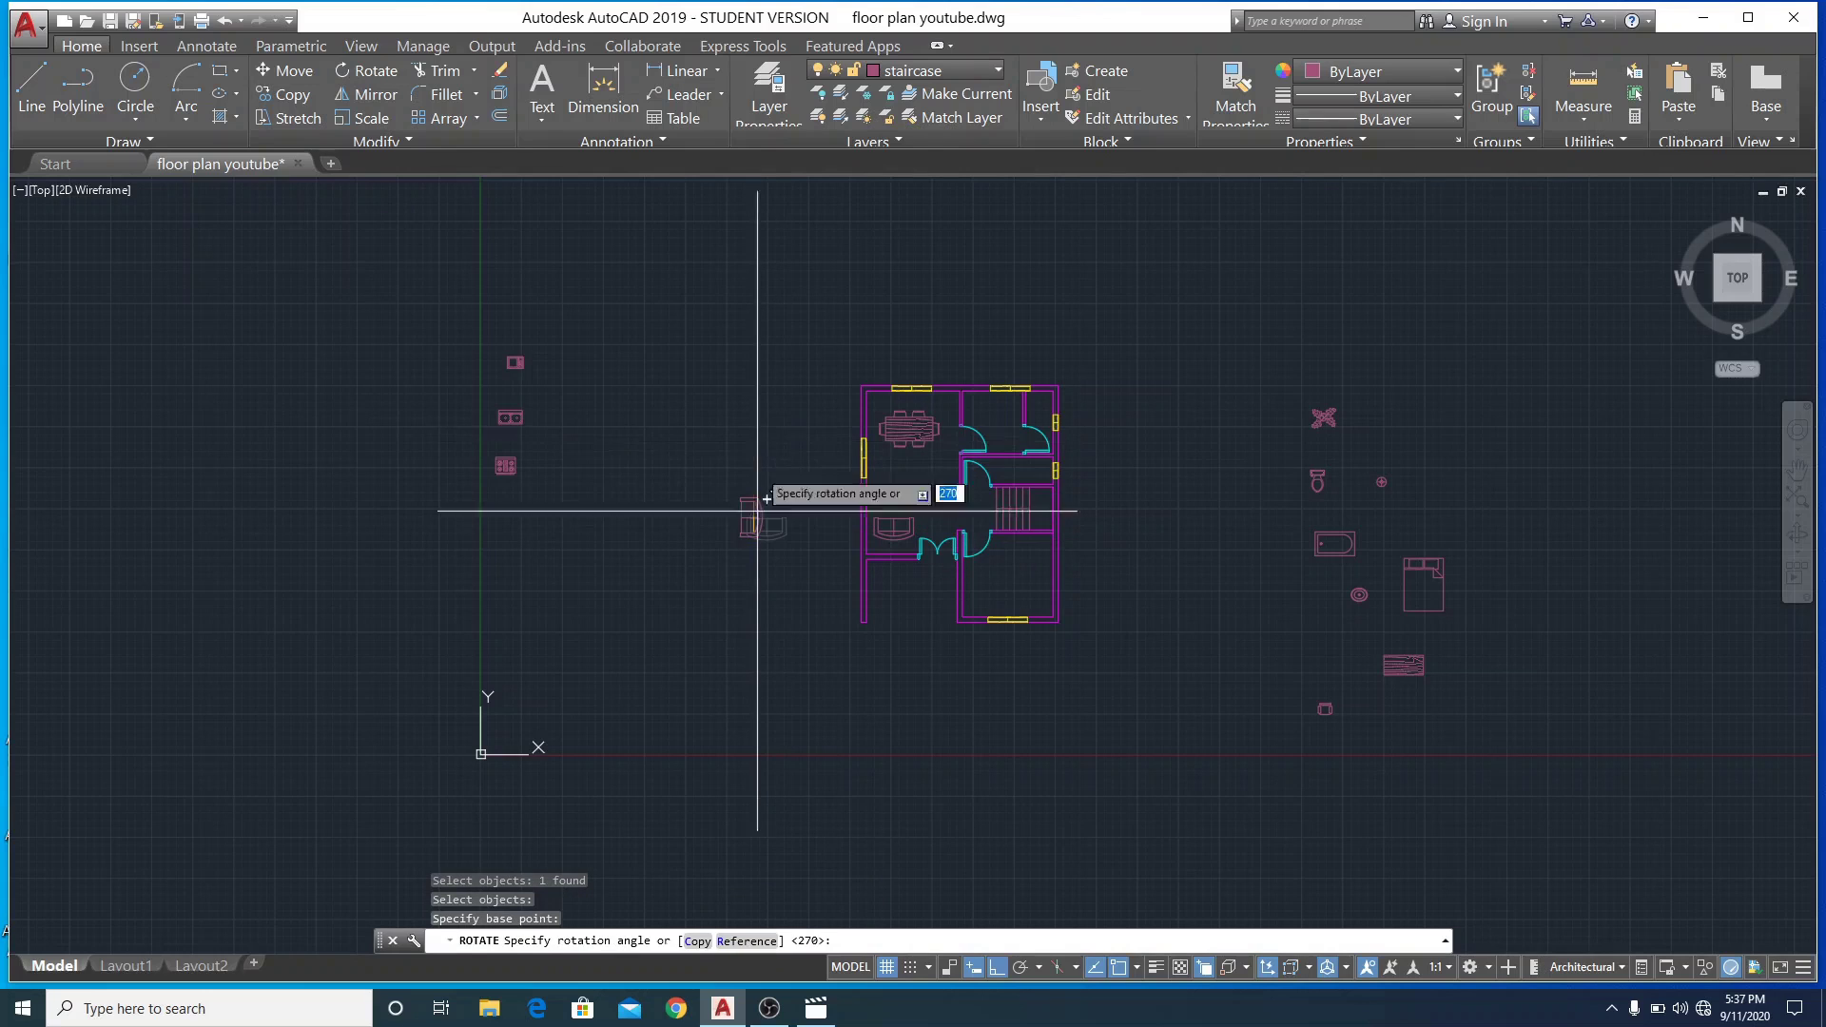
pyautogui.click(711, 656)
# Turn Ortho off and move the rotated sofa into the large room, with its back against the left wall's window
pyautogui.click(753, 550)
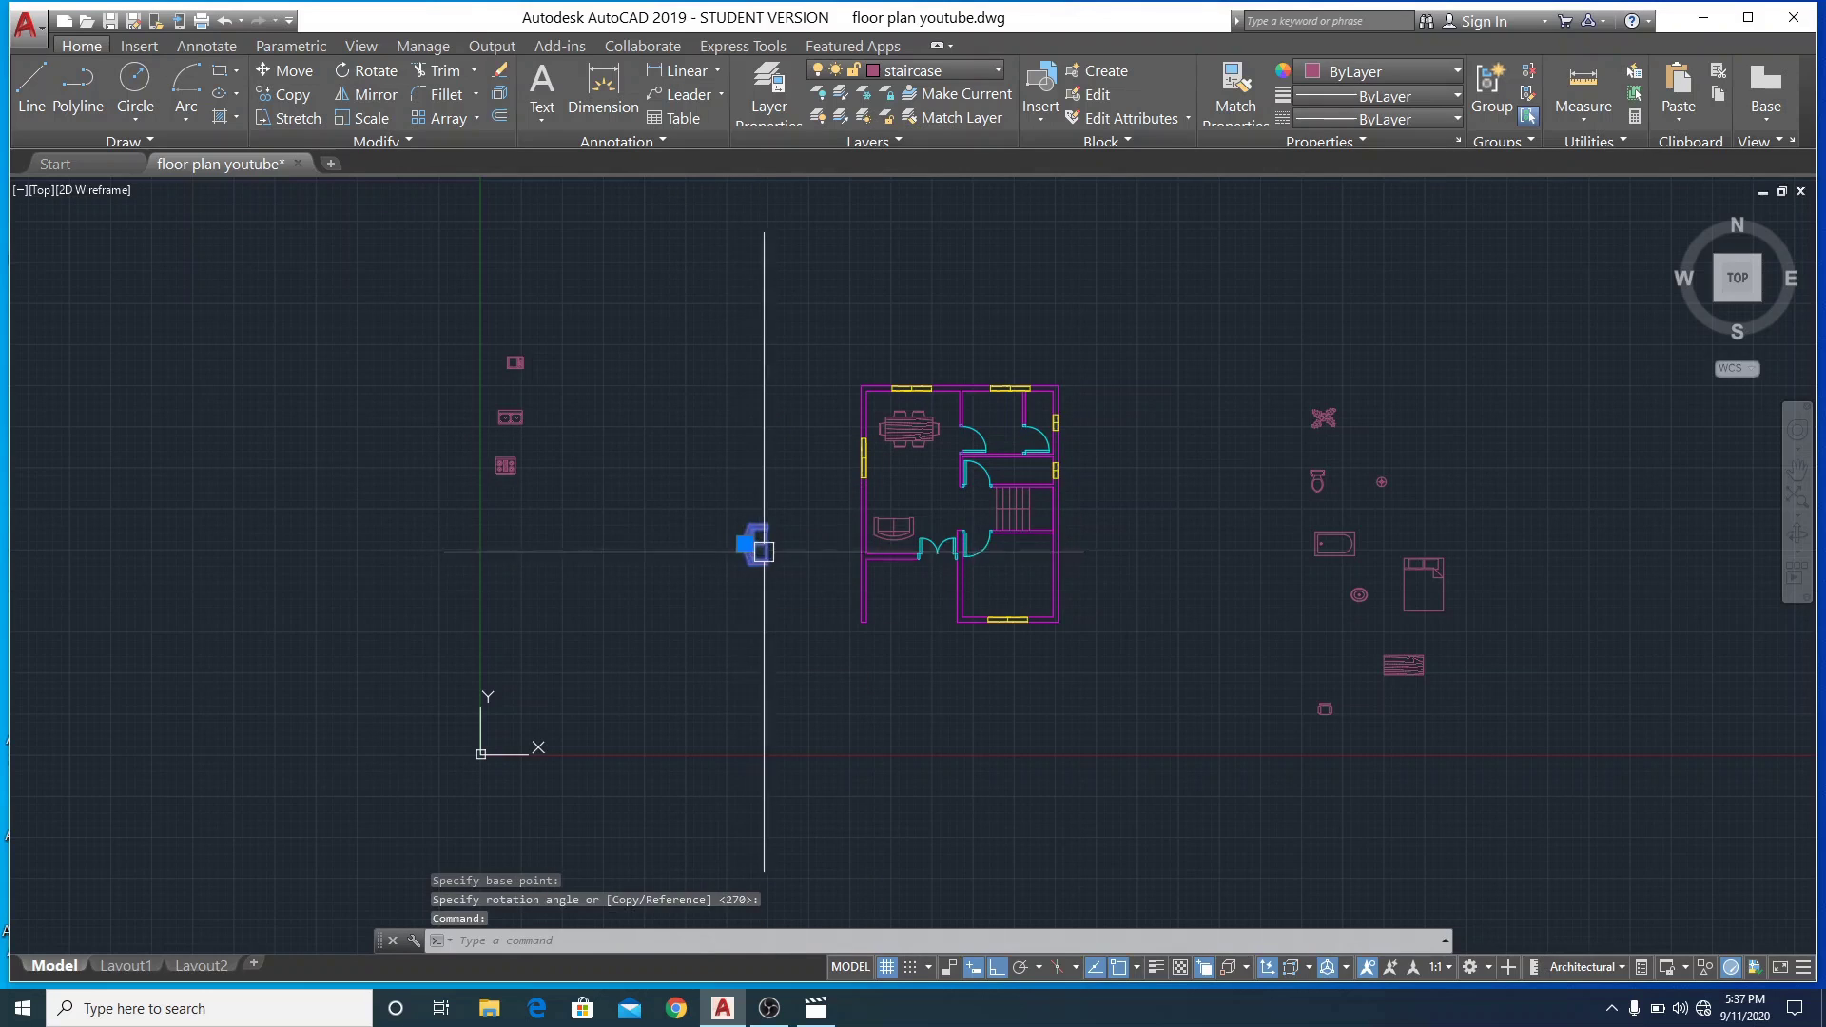
pyautogui.click(746, 544)
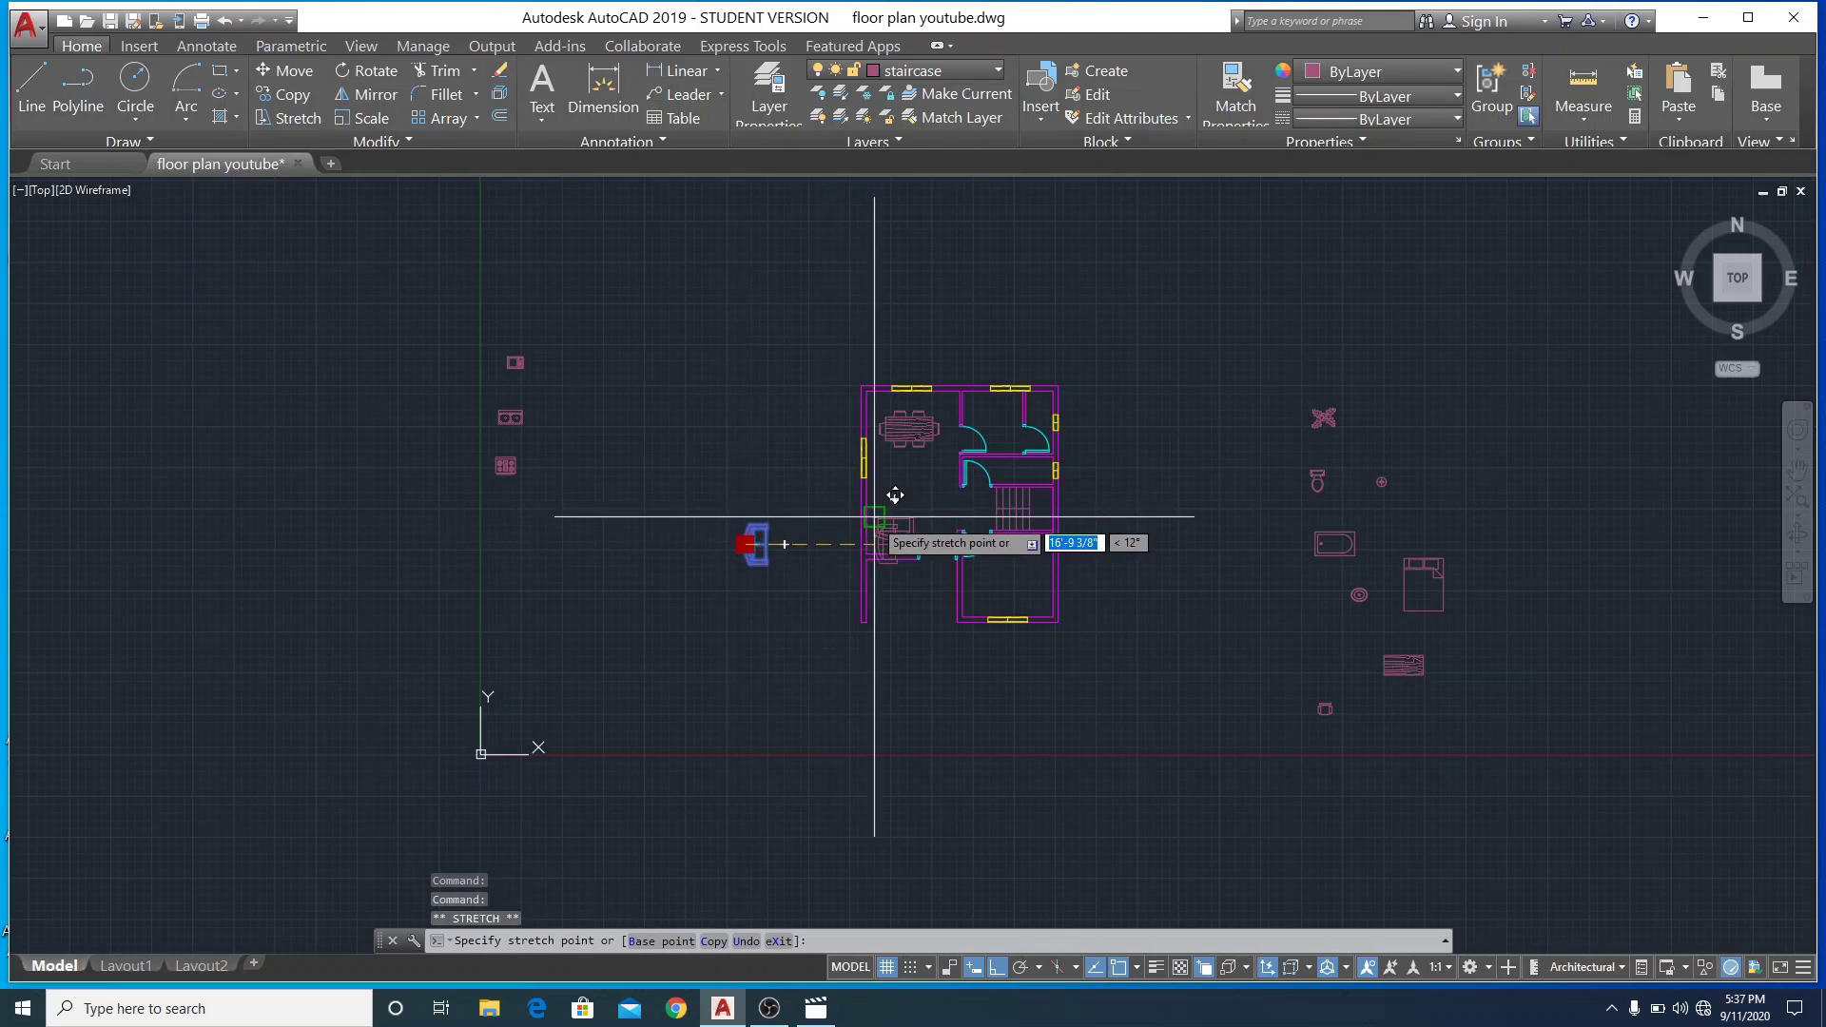
pyautogui.scroll(5, 886, 494)
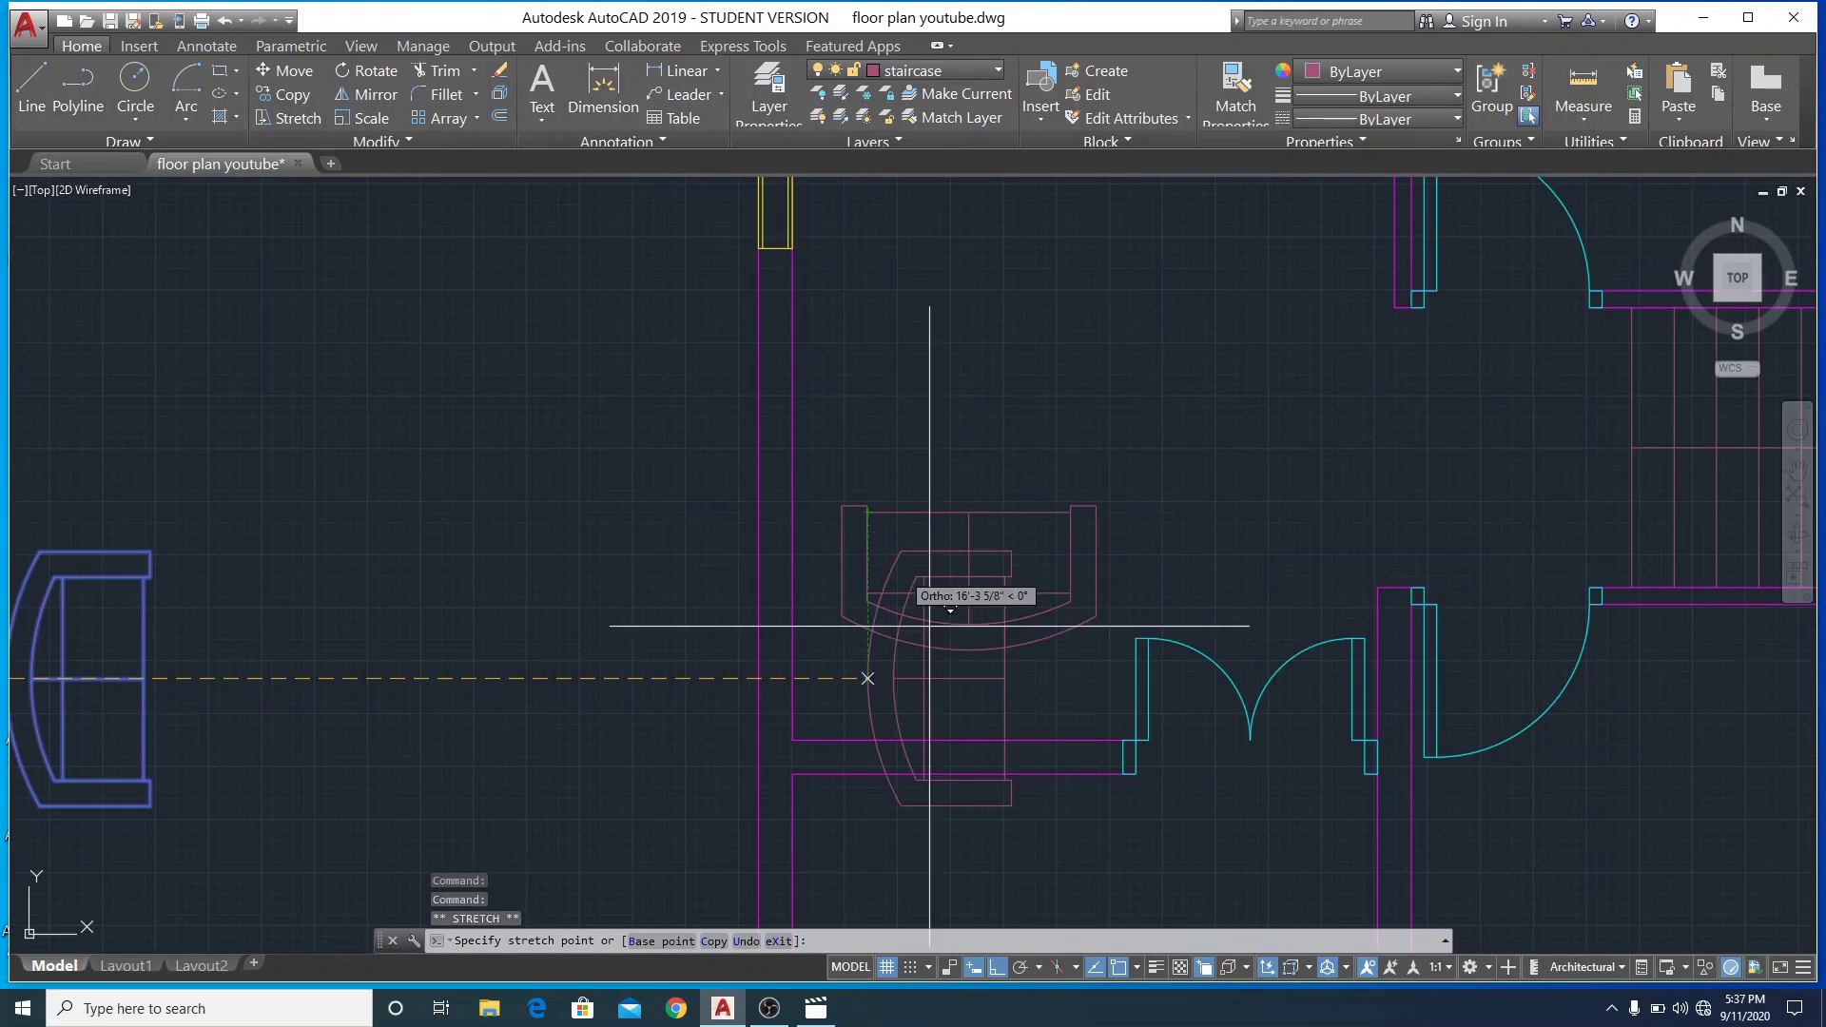
pyautogui.click(994, 967)
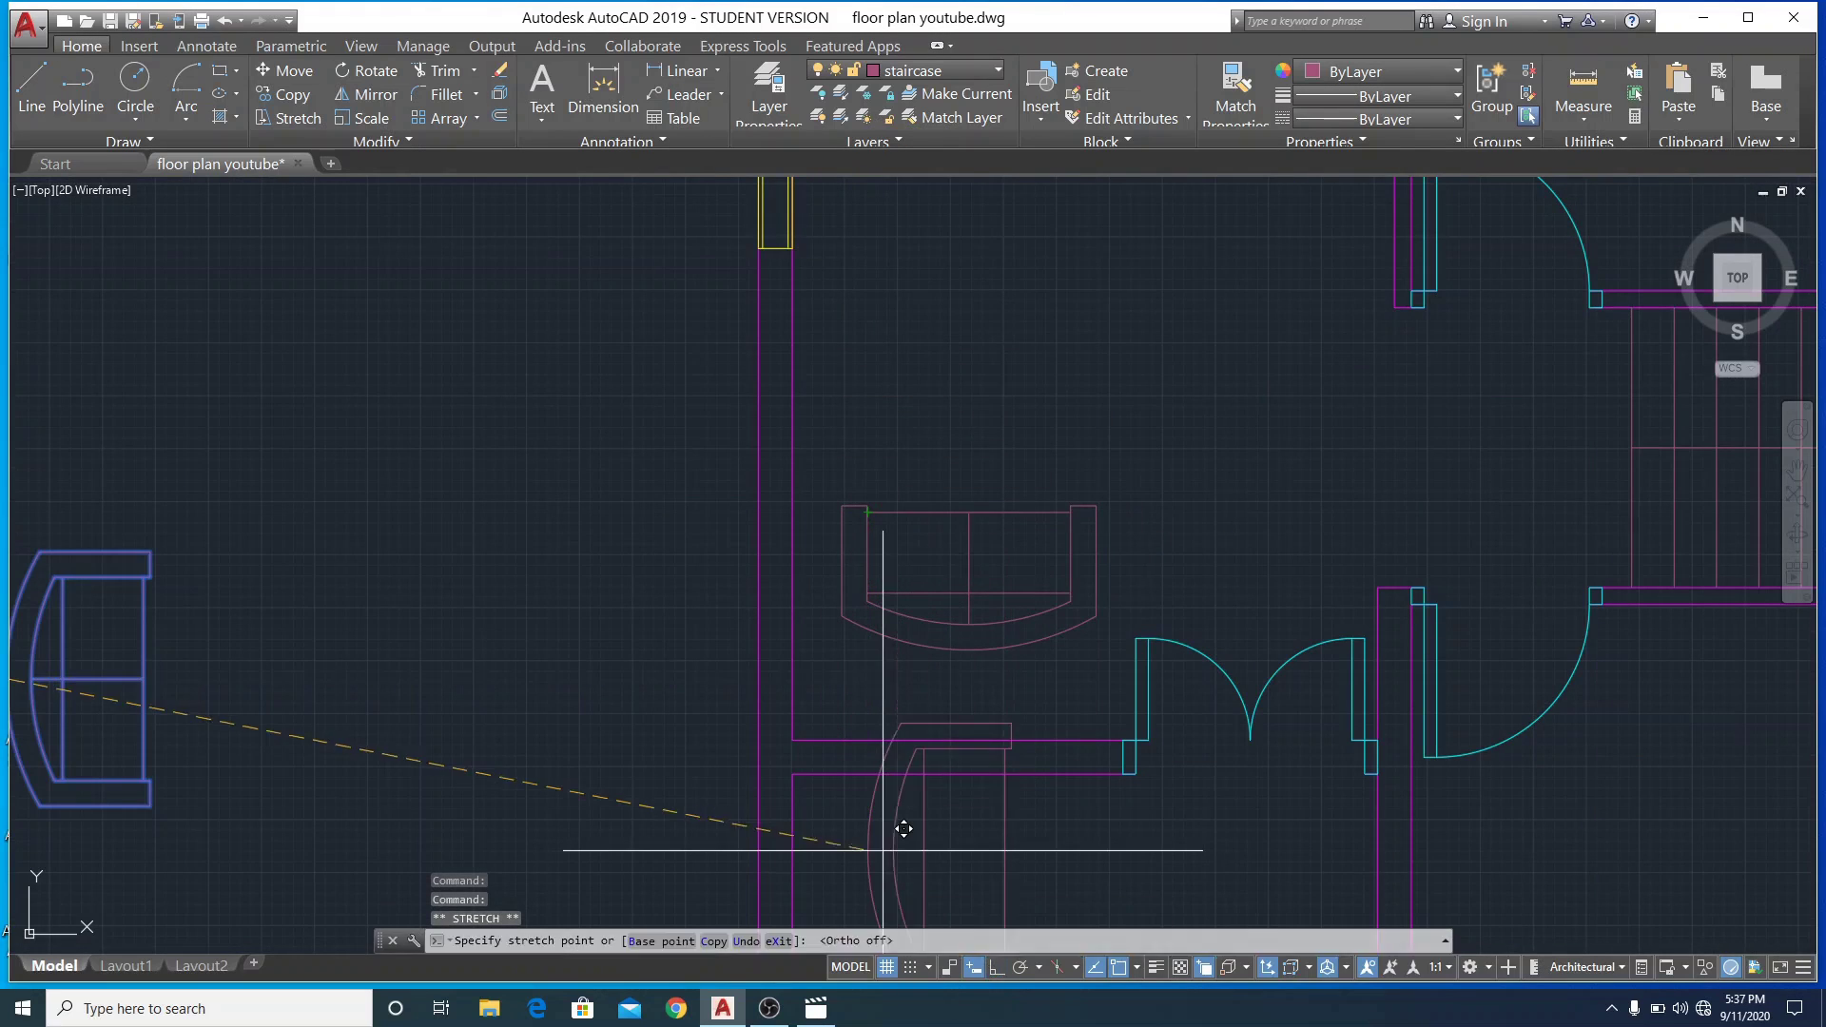
pyautogui.click(798, 334)
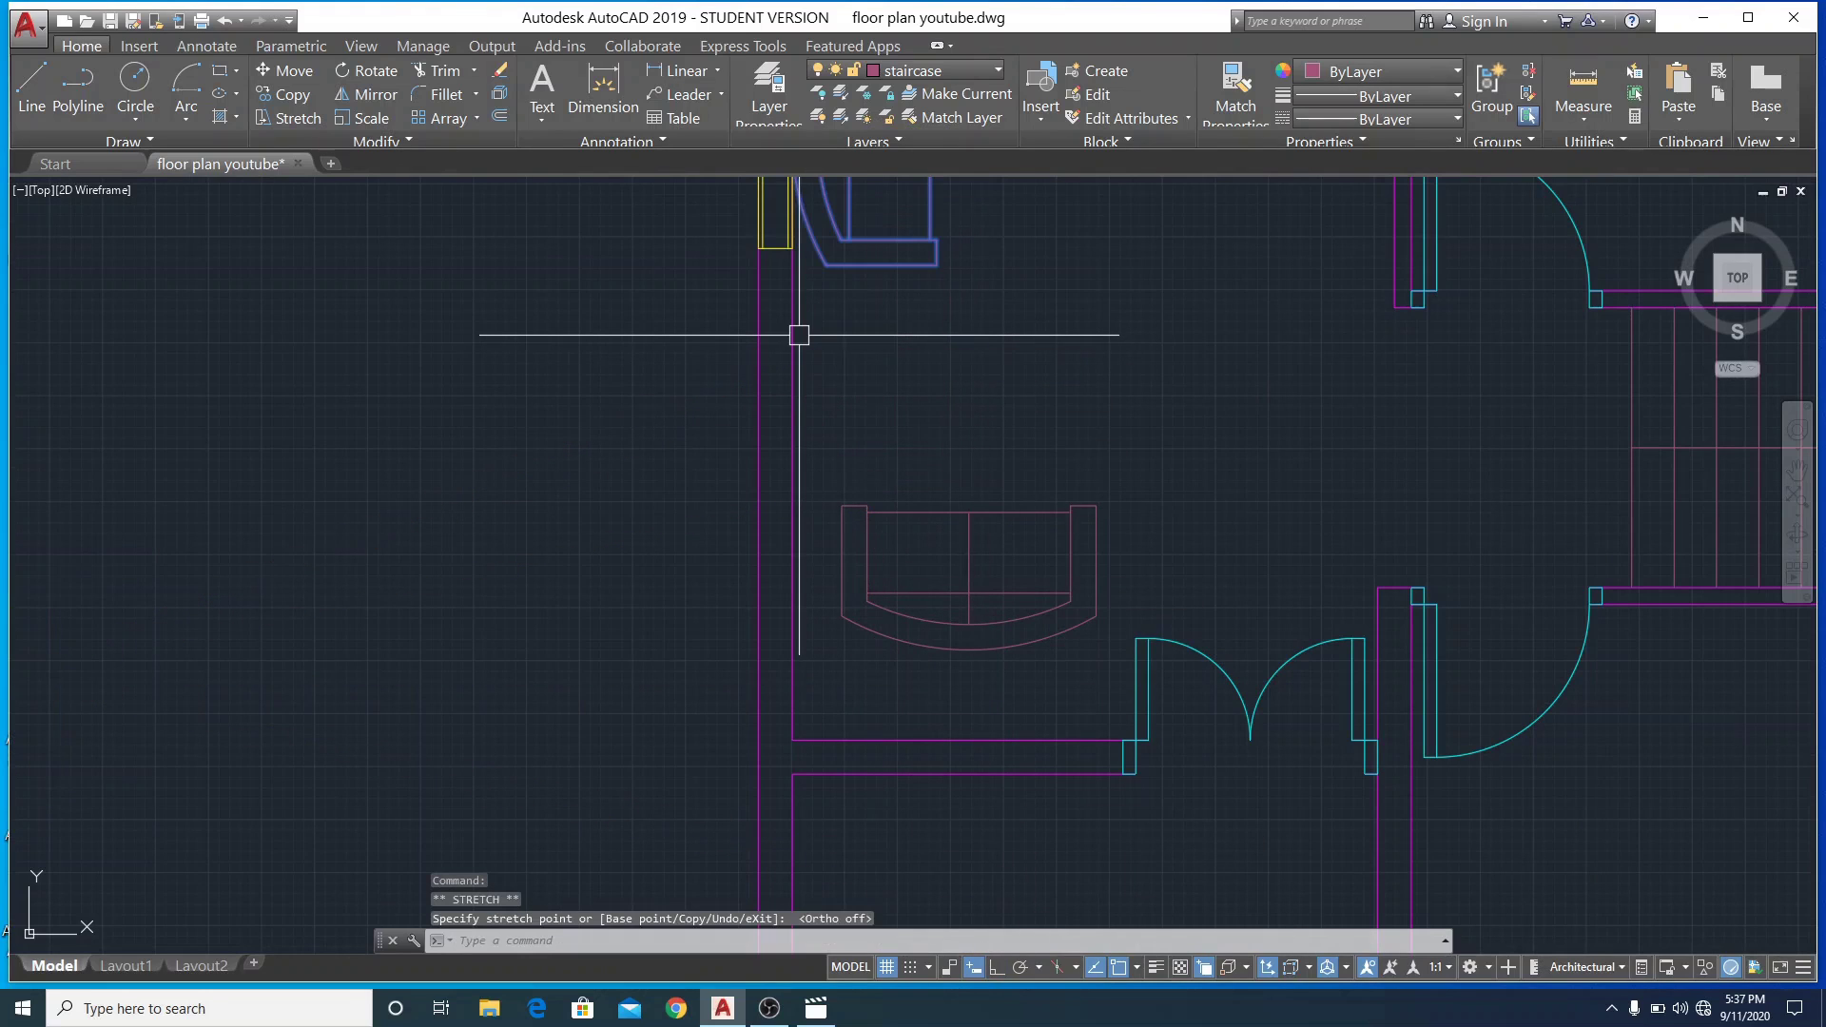
# Reposition the rotated sofa just above the lower sofa, lining up its back with the lower sofa's left edge
pyautogui.scroll(-2, 904, 381)
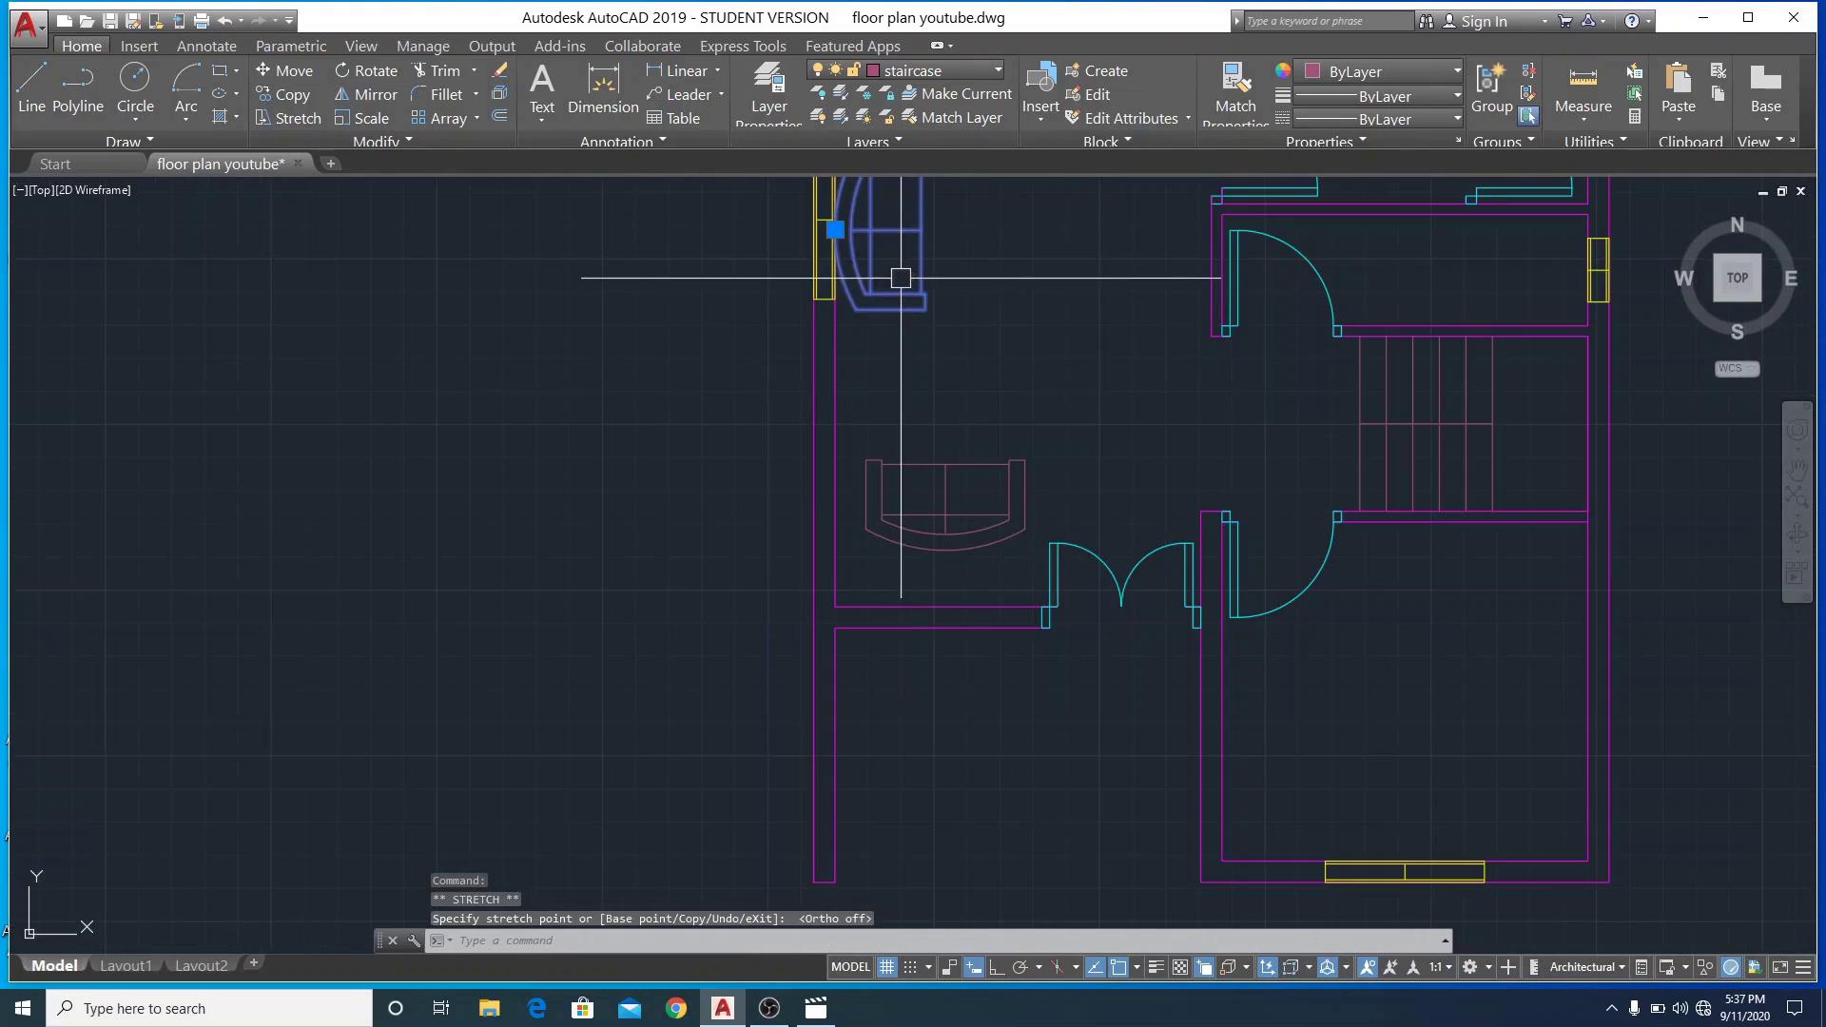
pyautogui.click(835, 230)
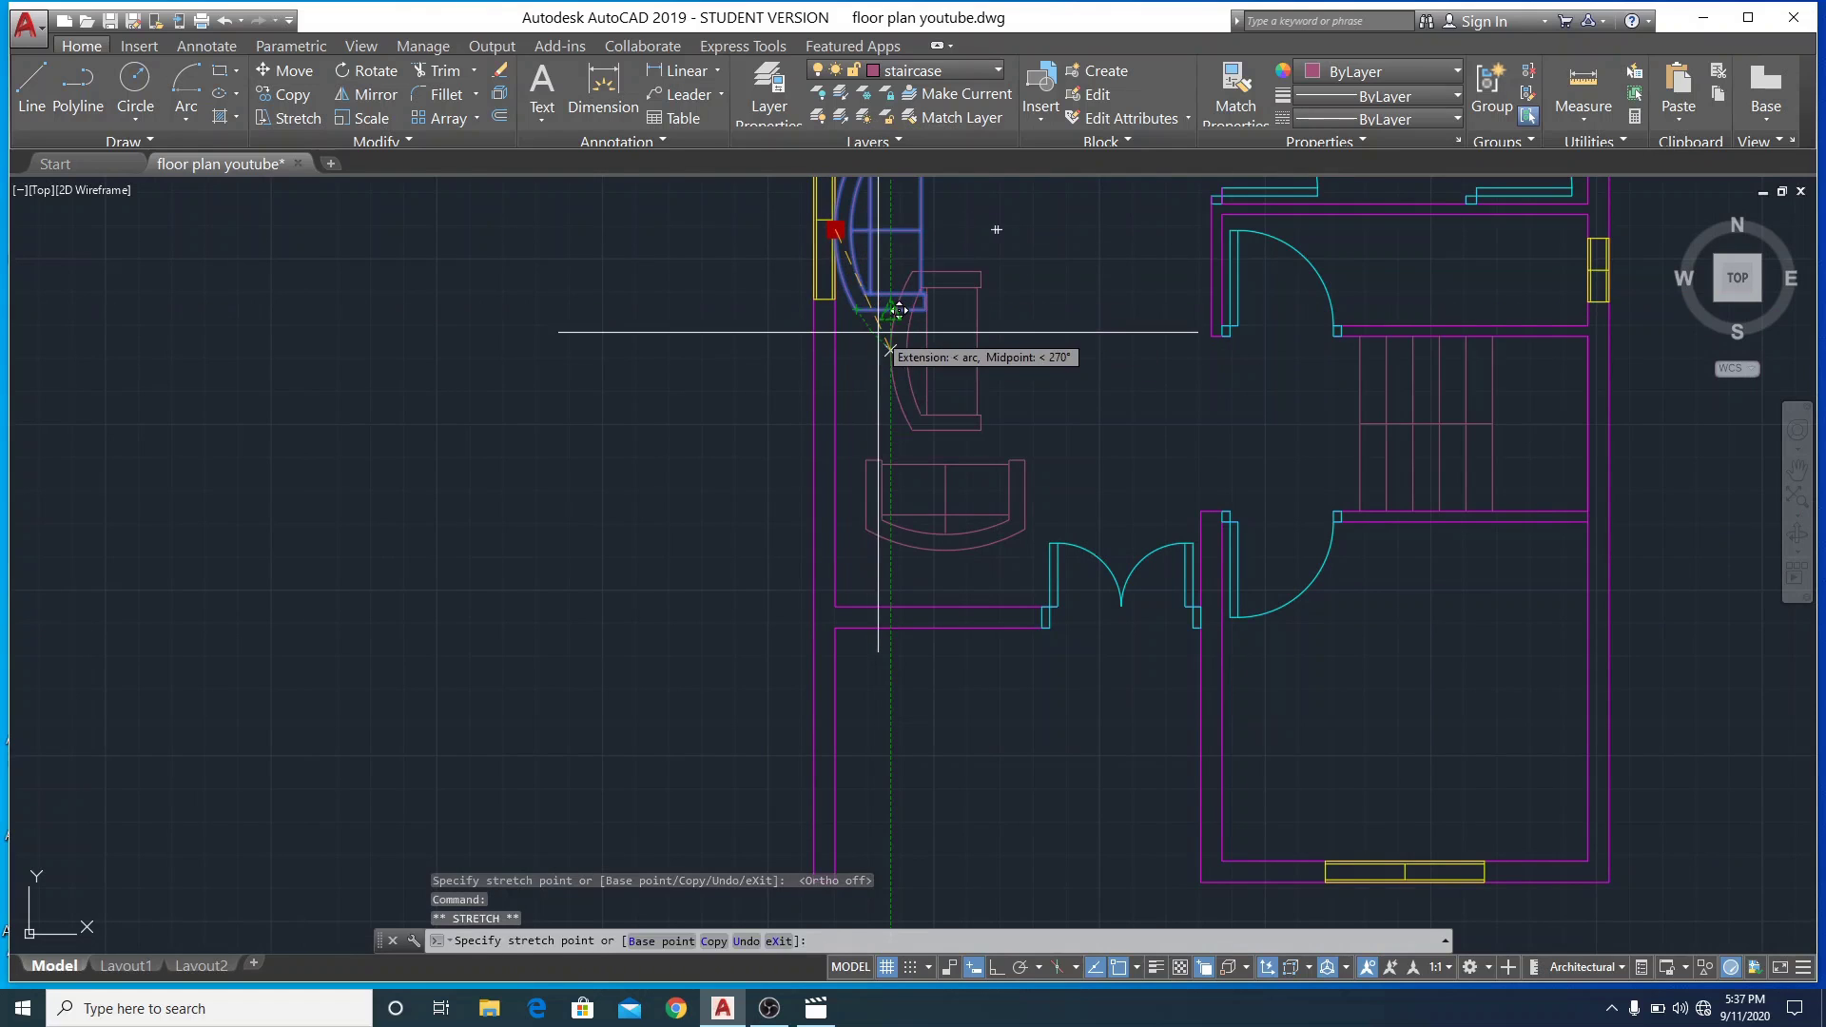
pyautogui.click(889, 350)
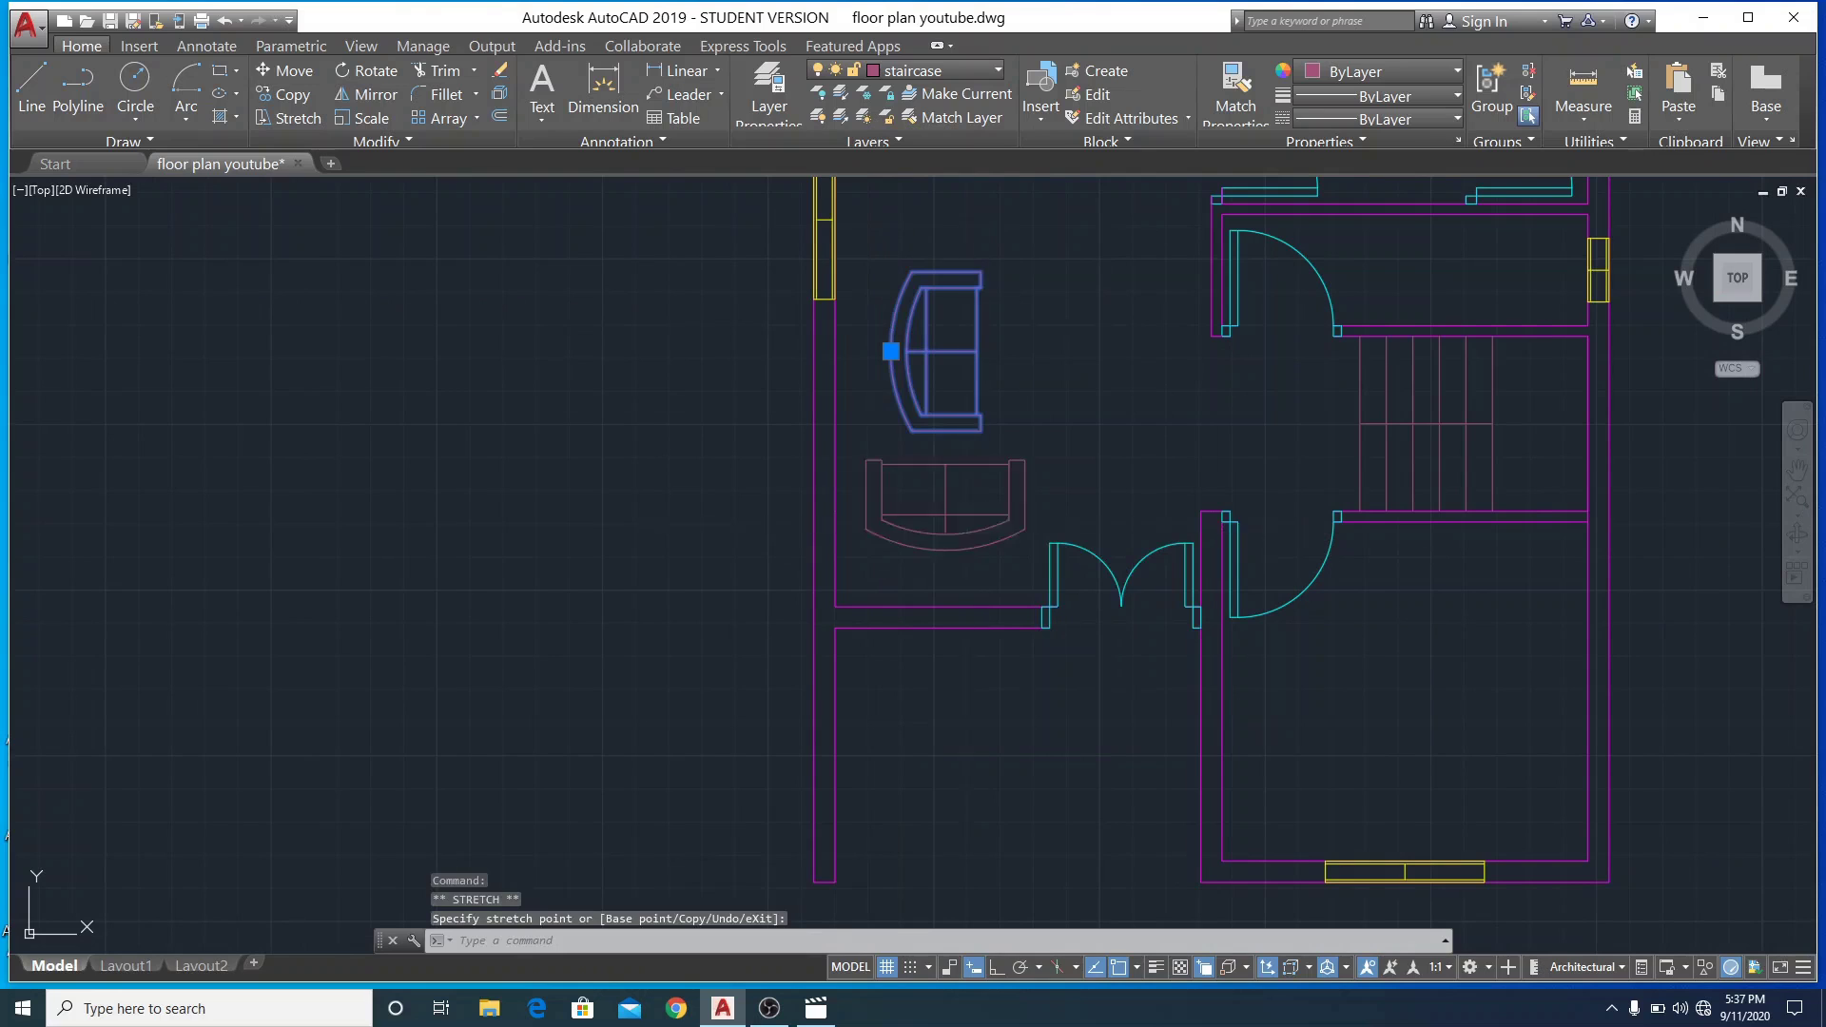
pyautogui.click(945, 549)
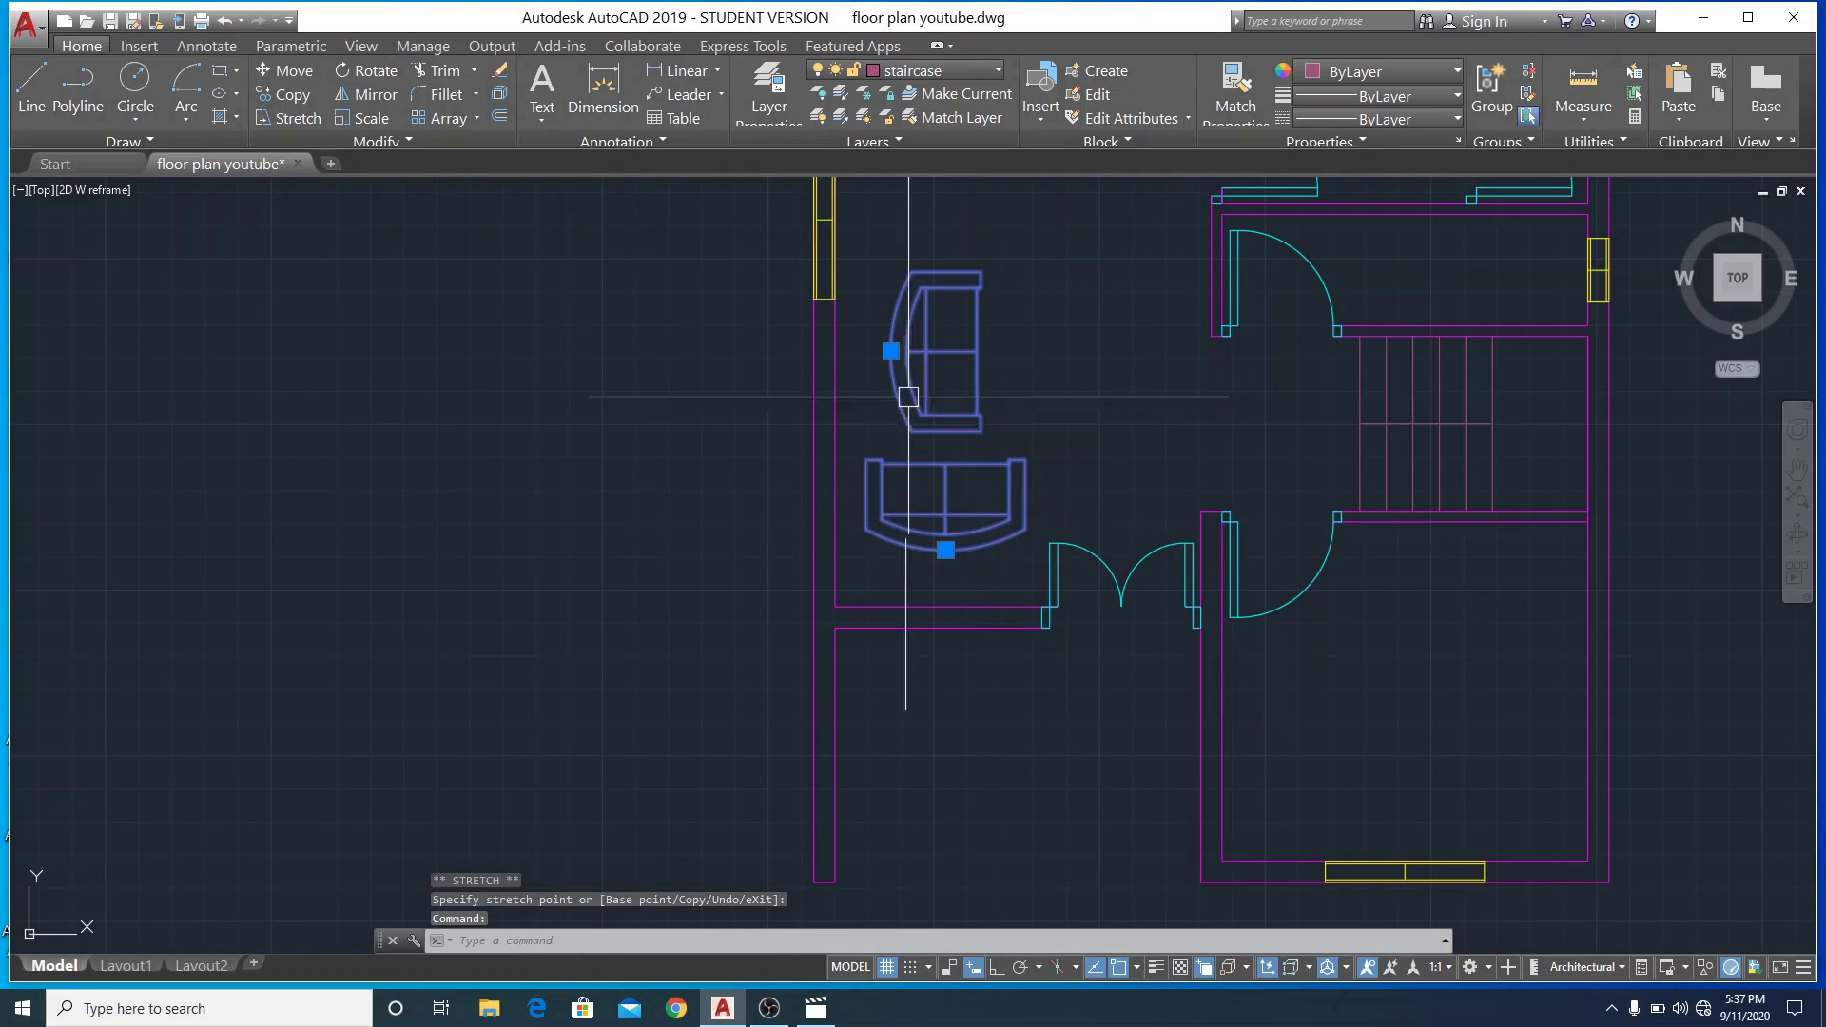
pyautogui.click(889, 350)
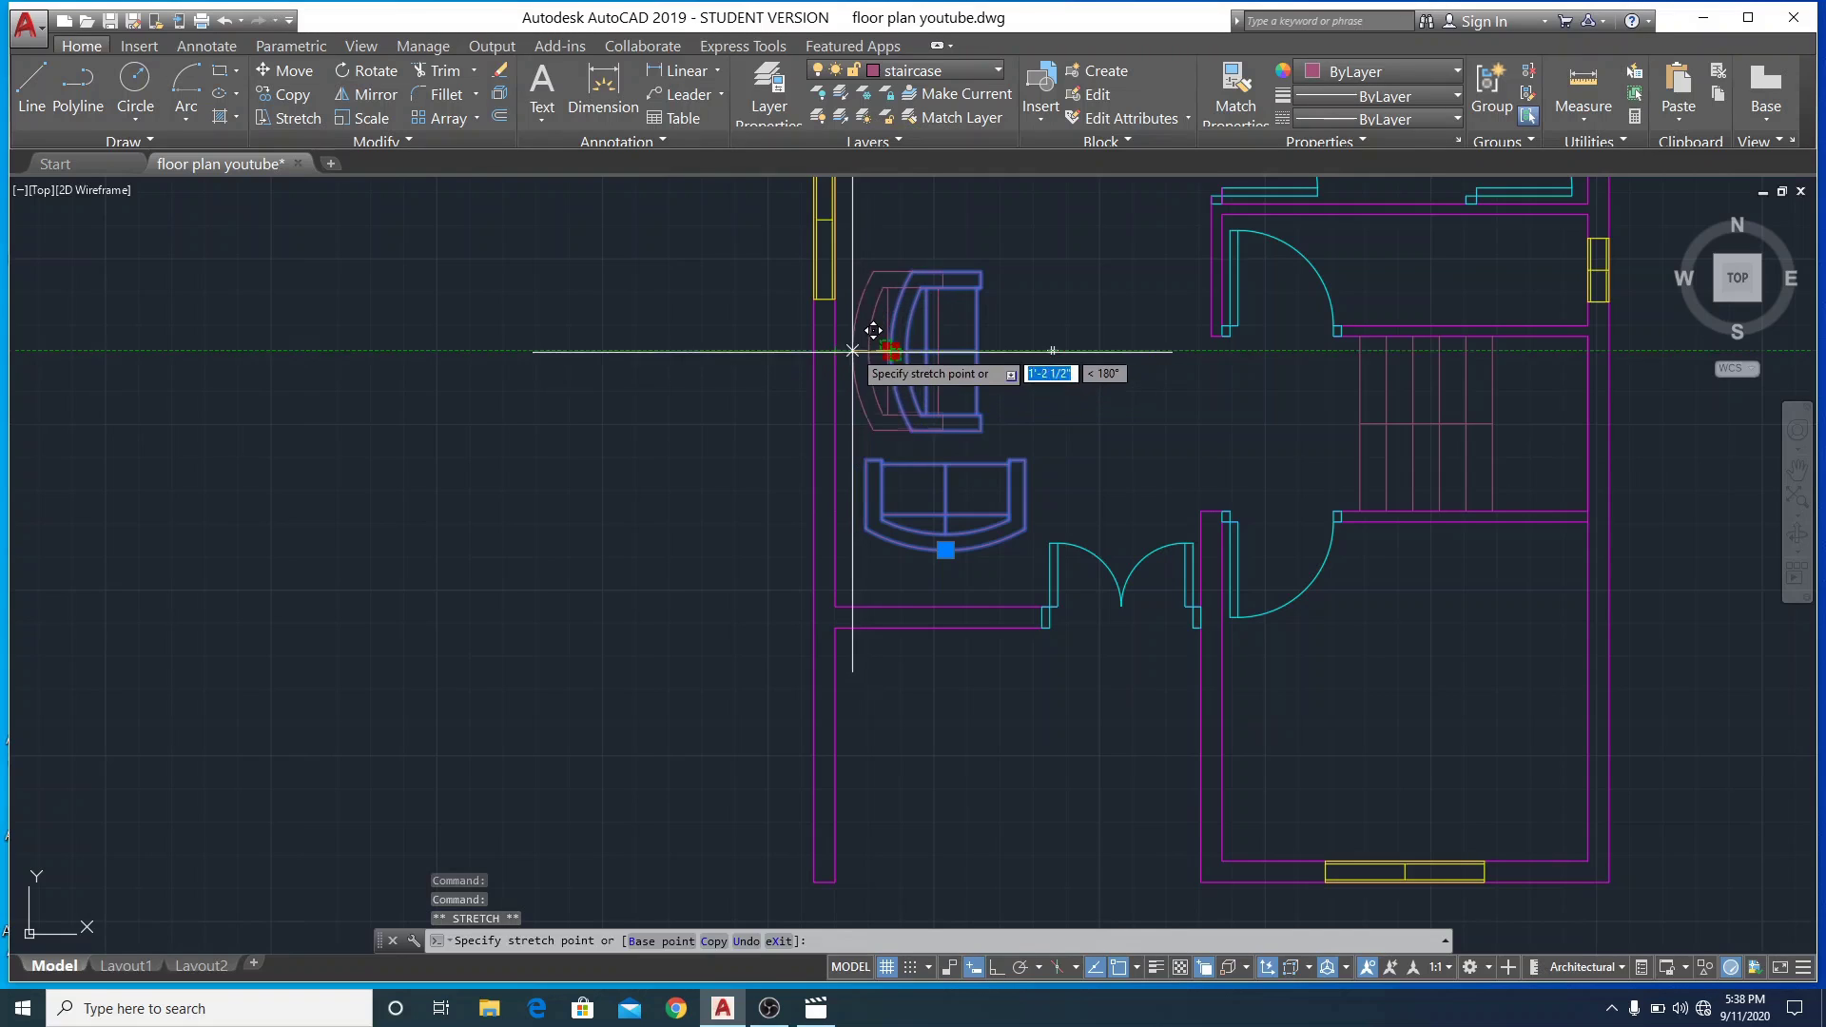
pyautogui.click(864, 350)
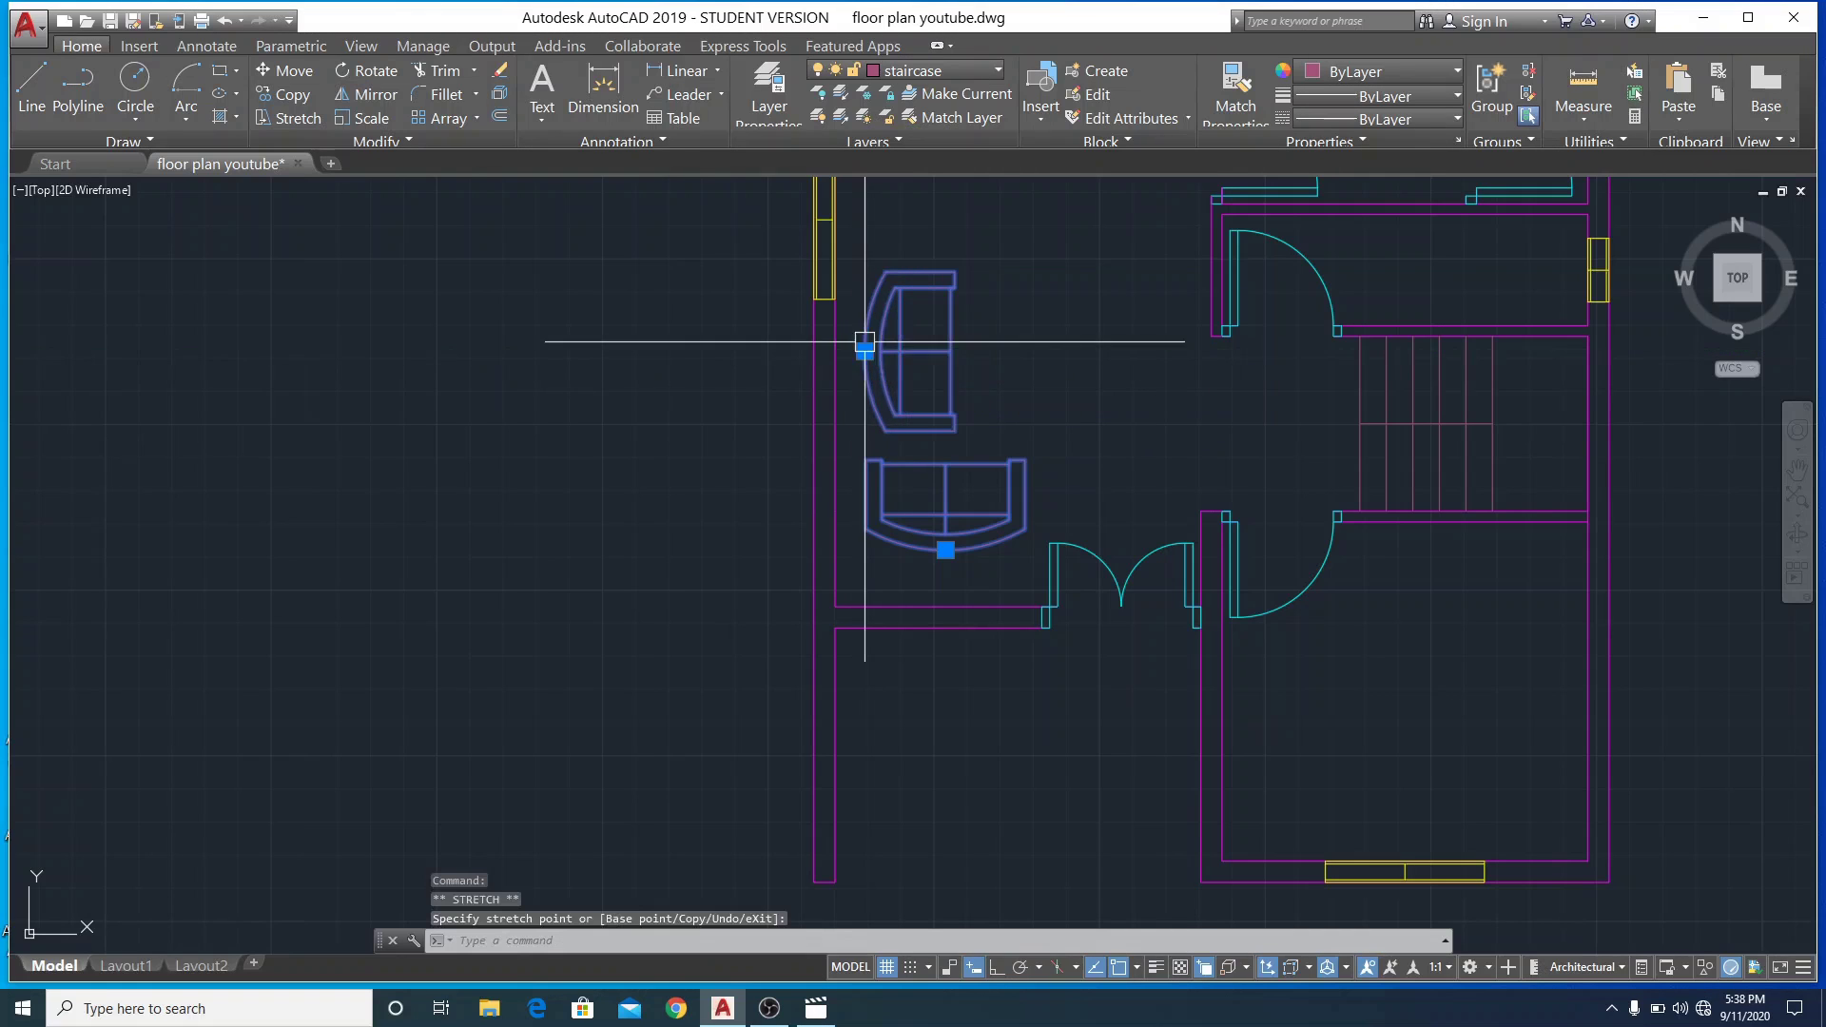
# Move the lower sofa up and right, just below the rotated sofa's corner, and set the rotated sofa's back against the left wall
pyautogui.scroll(-4, 1025, 413)
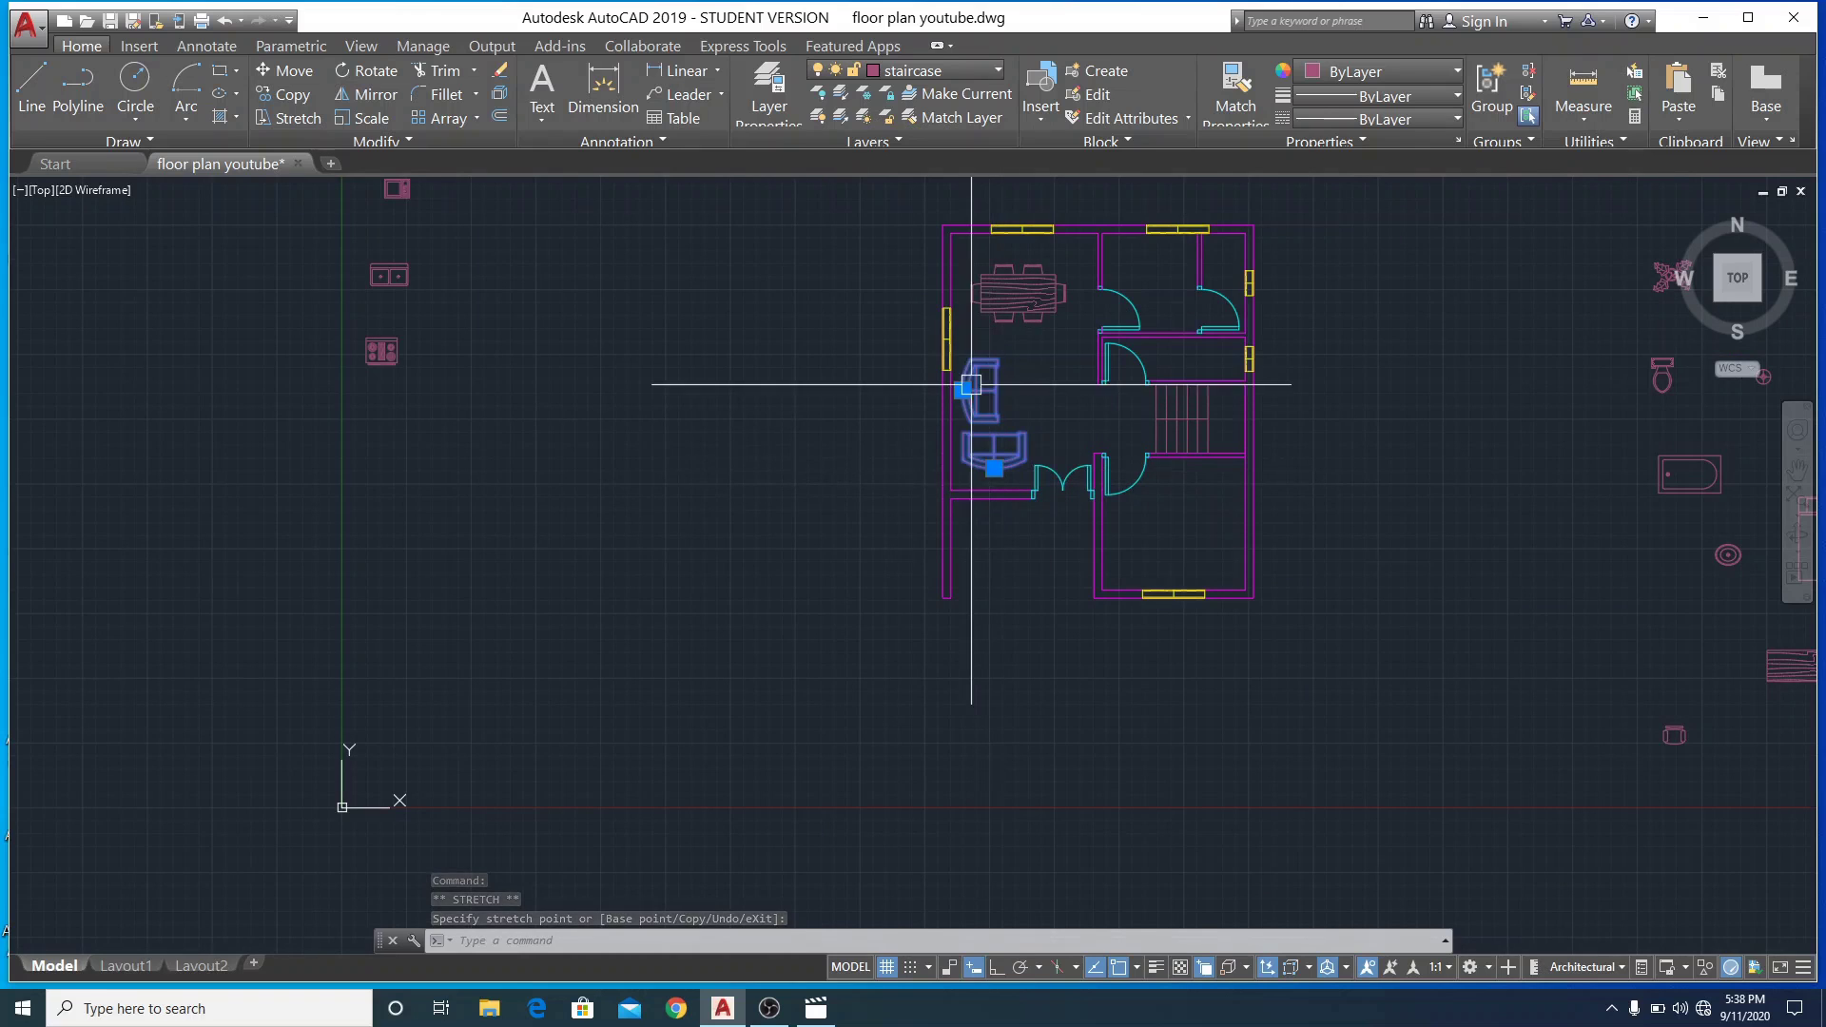
pyautogui.scroll(4, 995, 409)
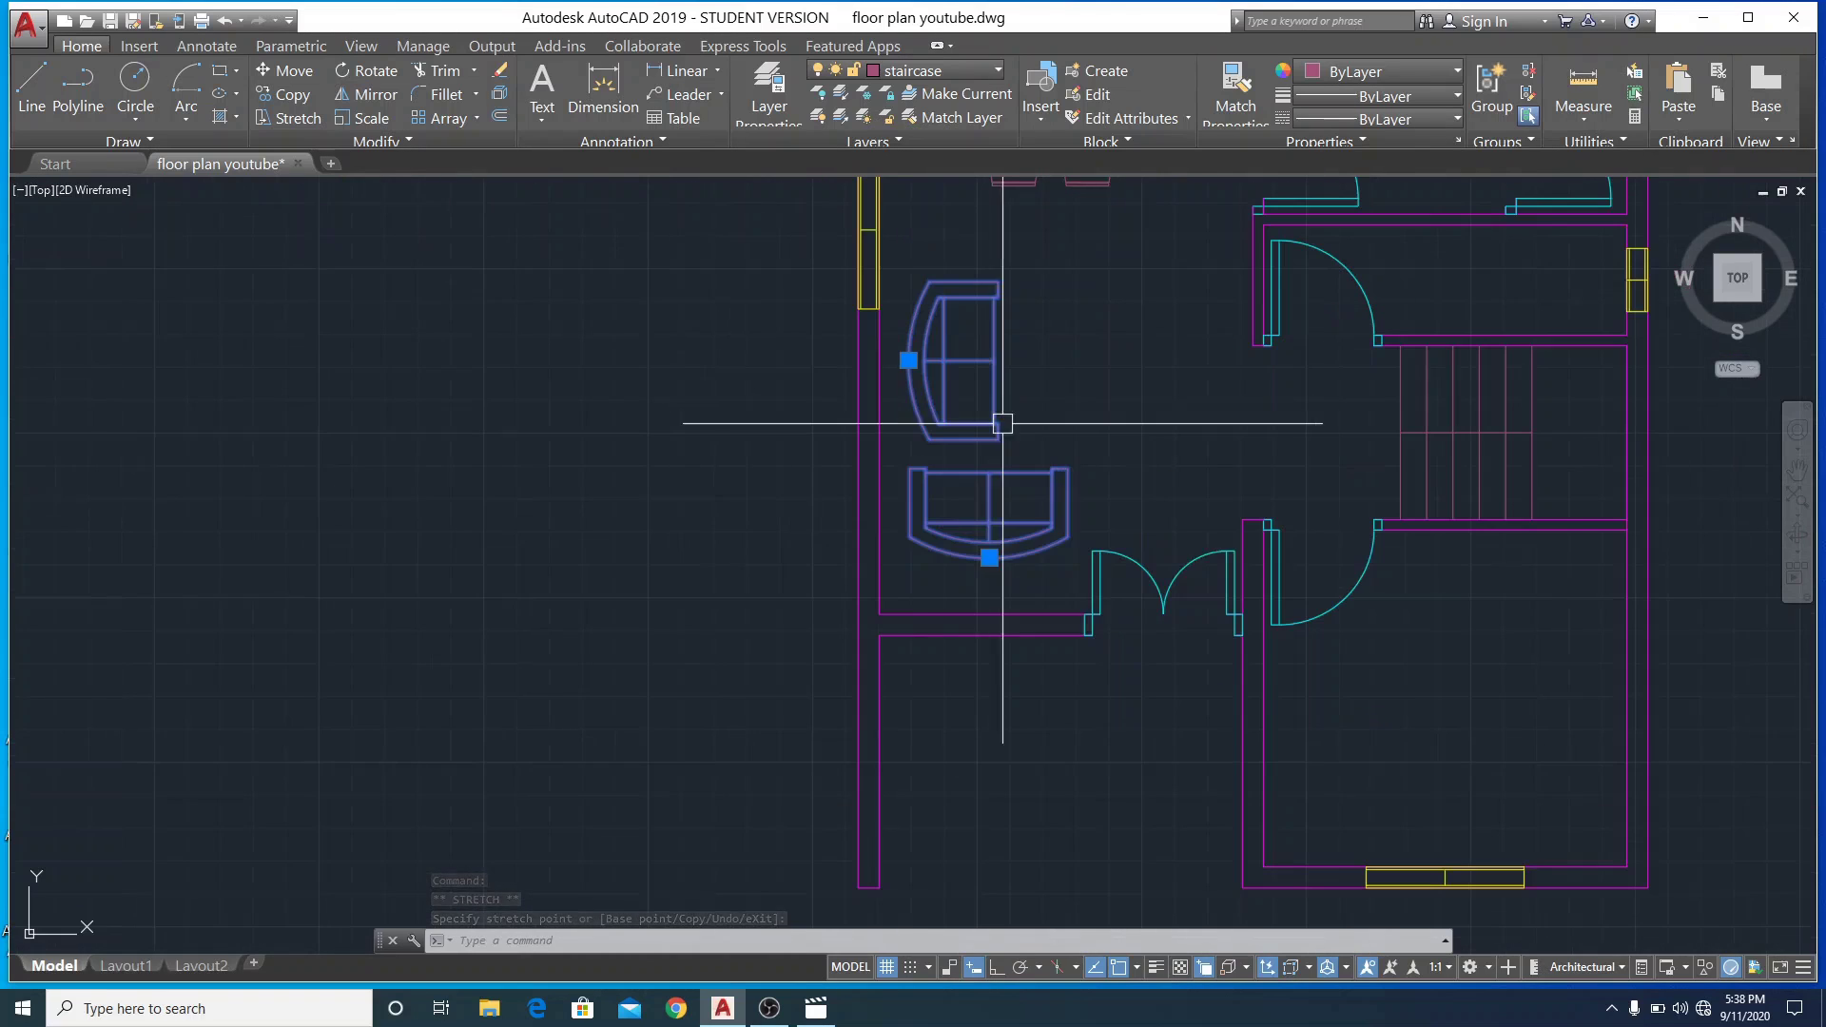
pyautogui.click(989, 557)
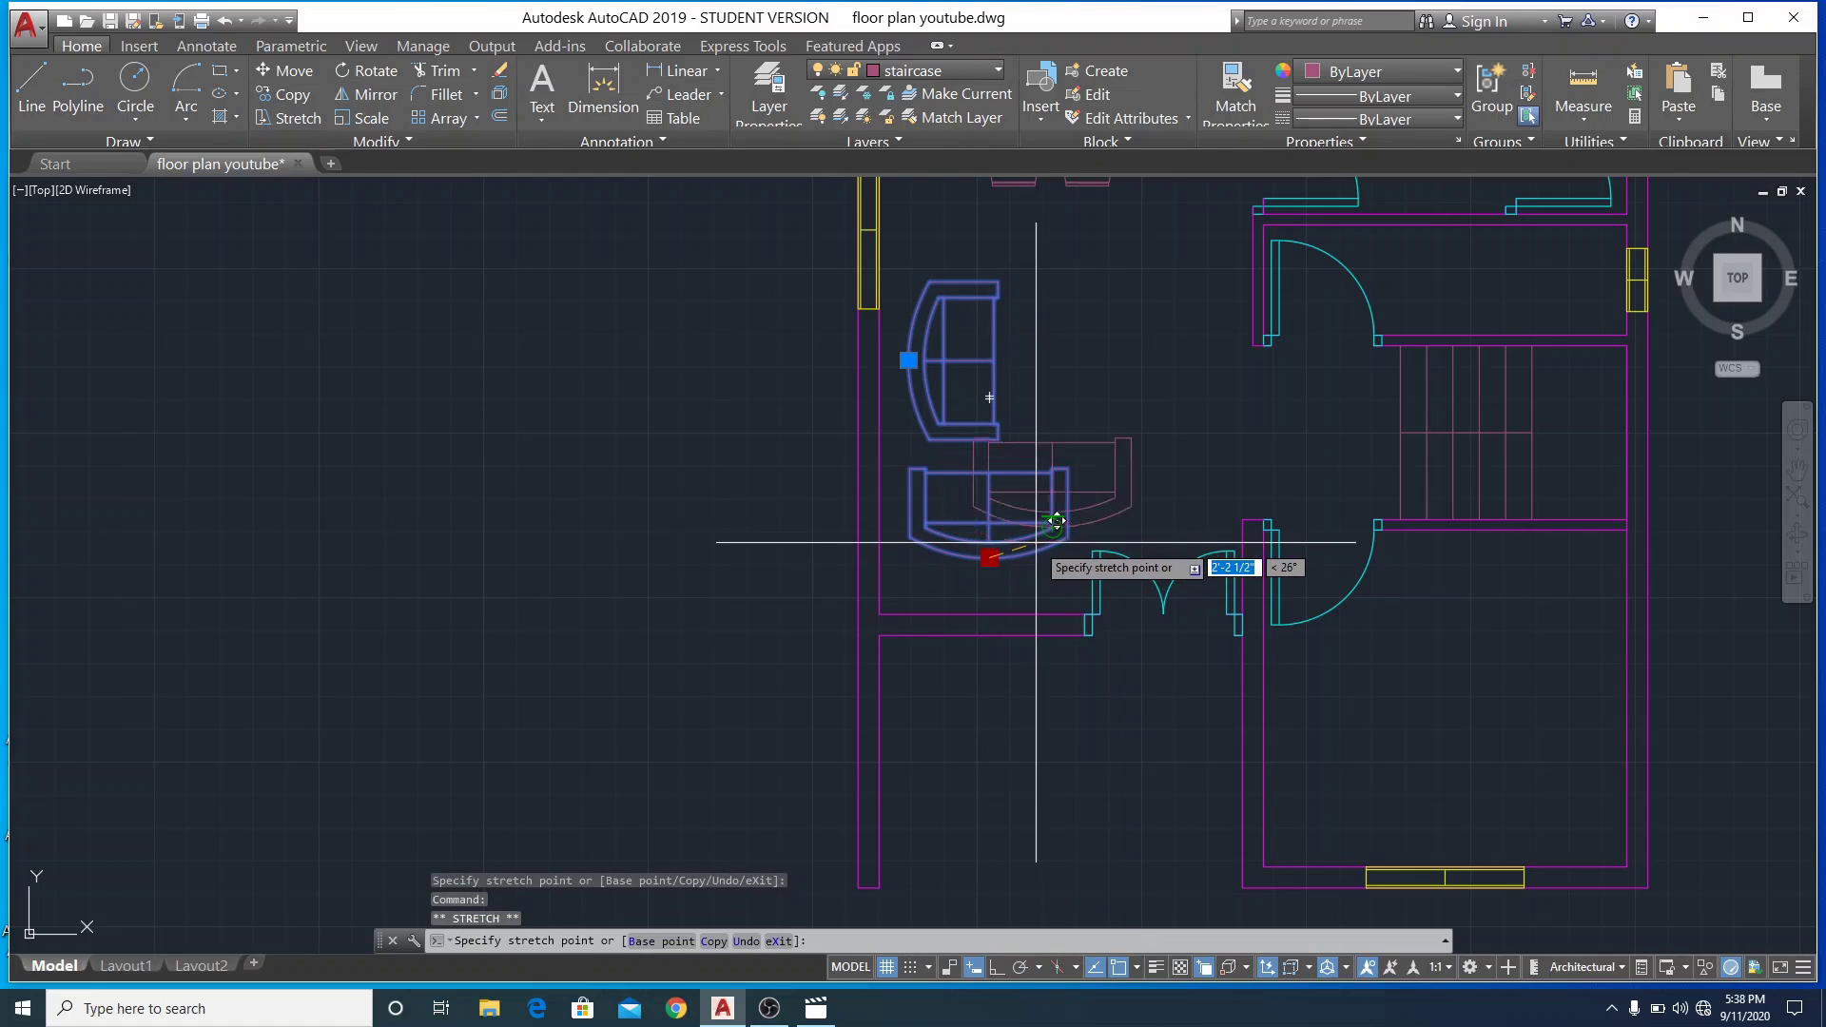
pyautogui.click(1051, 528)
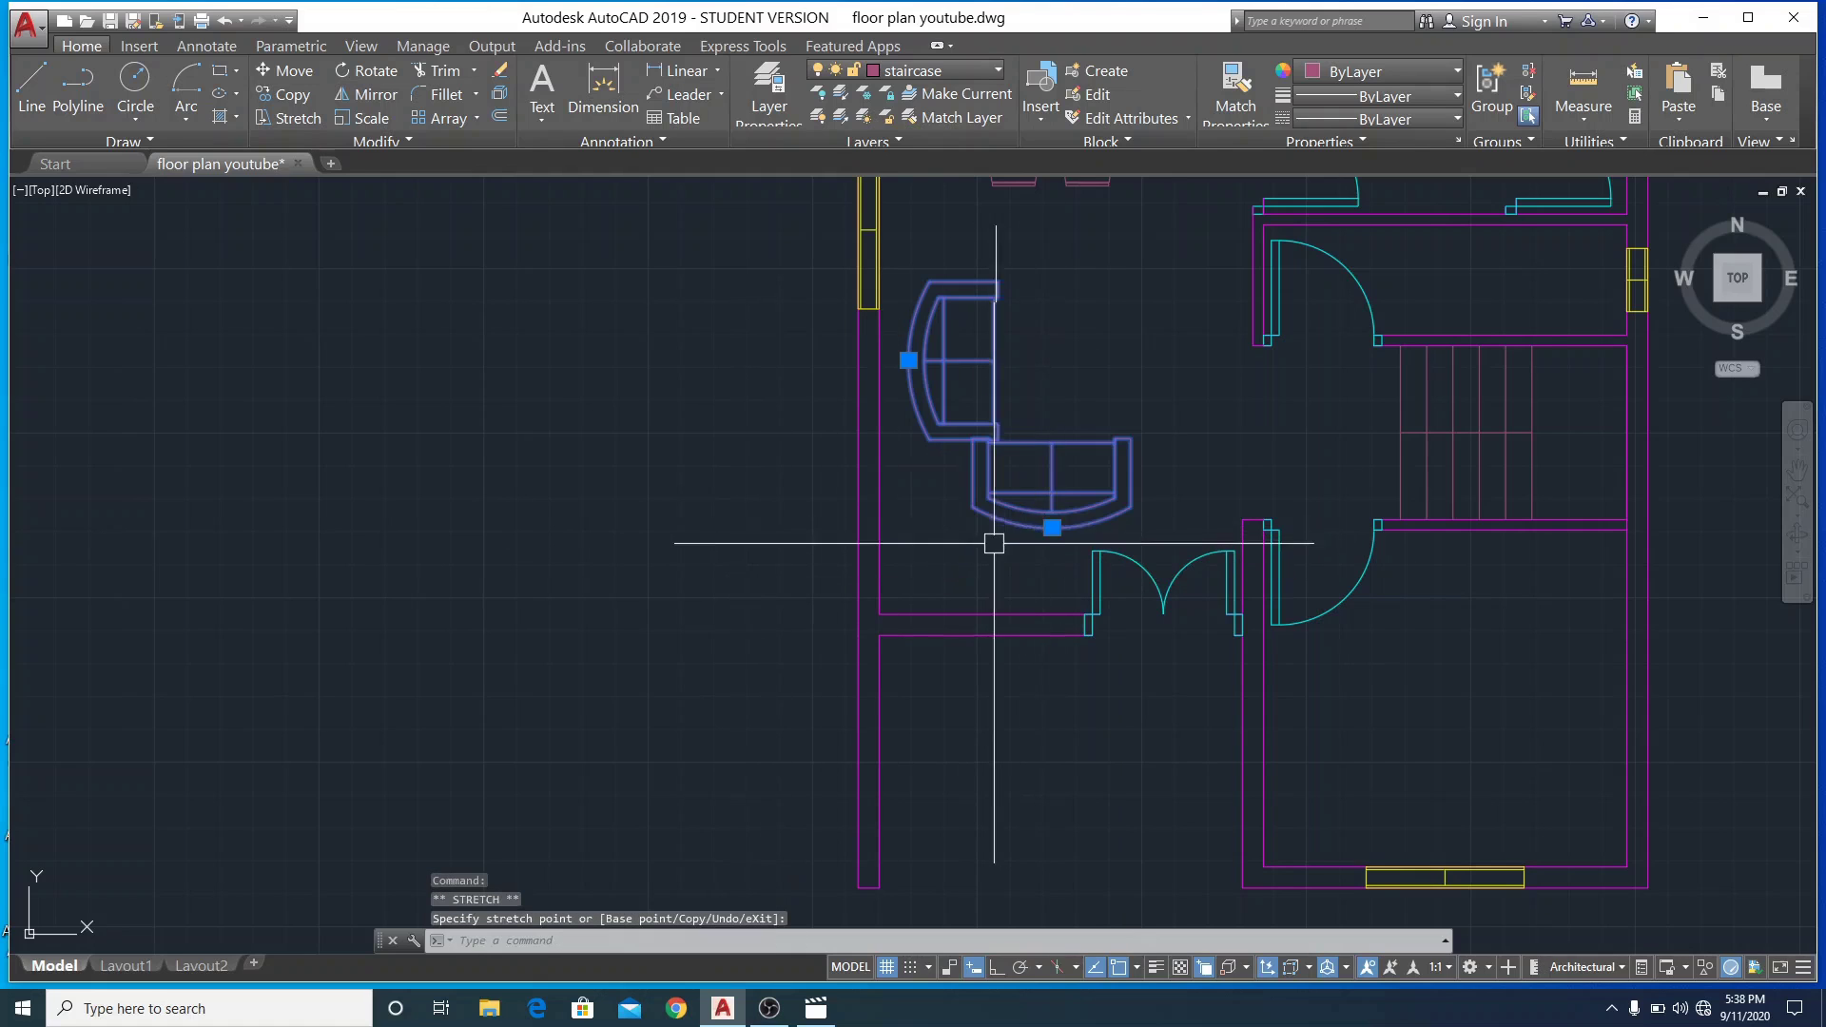
pyautogui.click(908, 360)
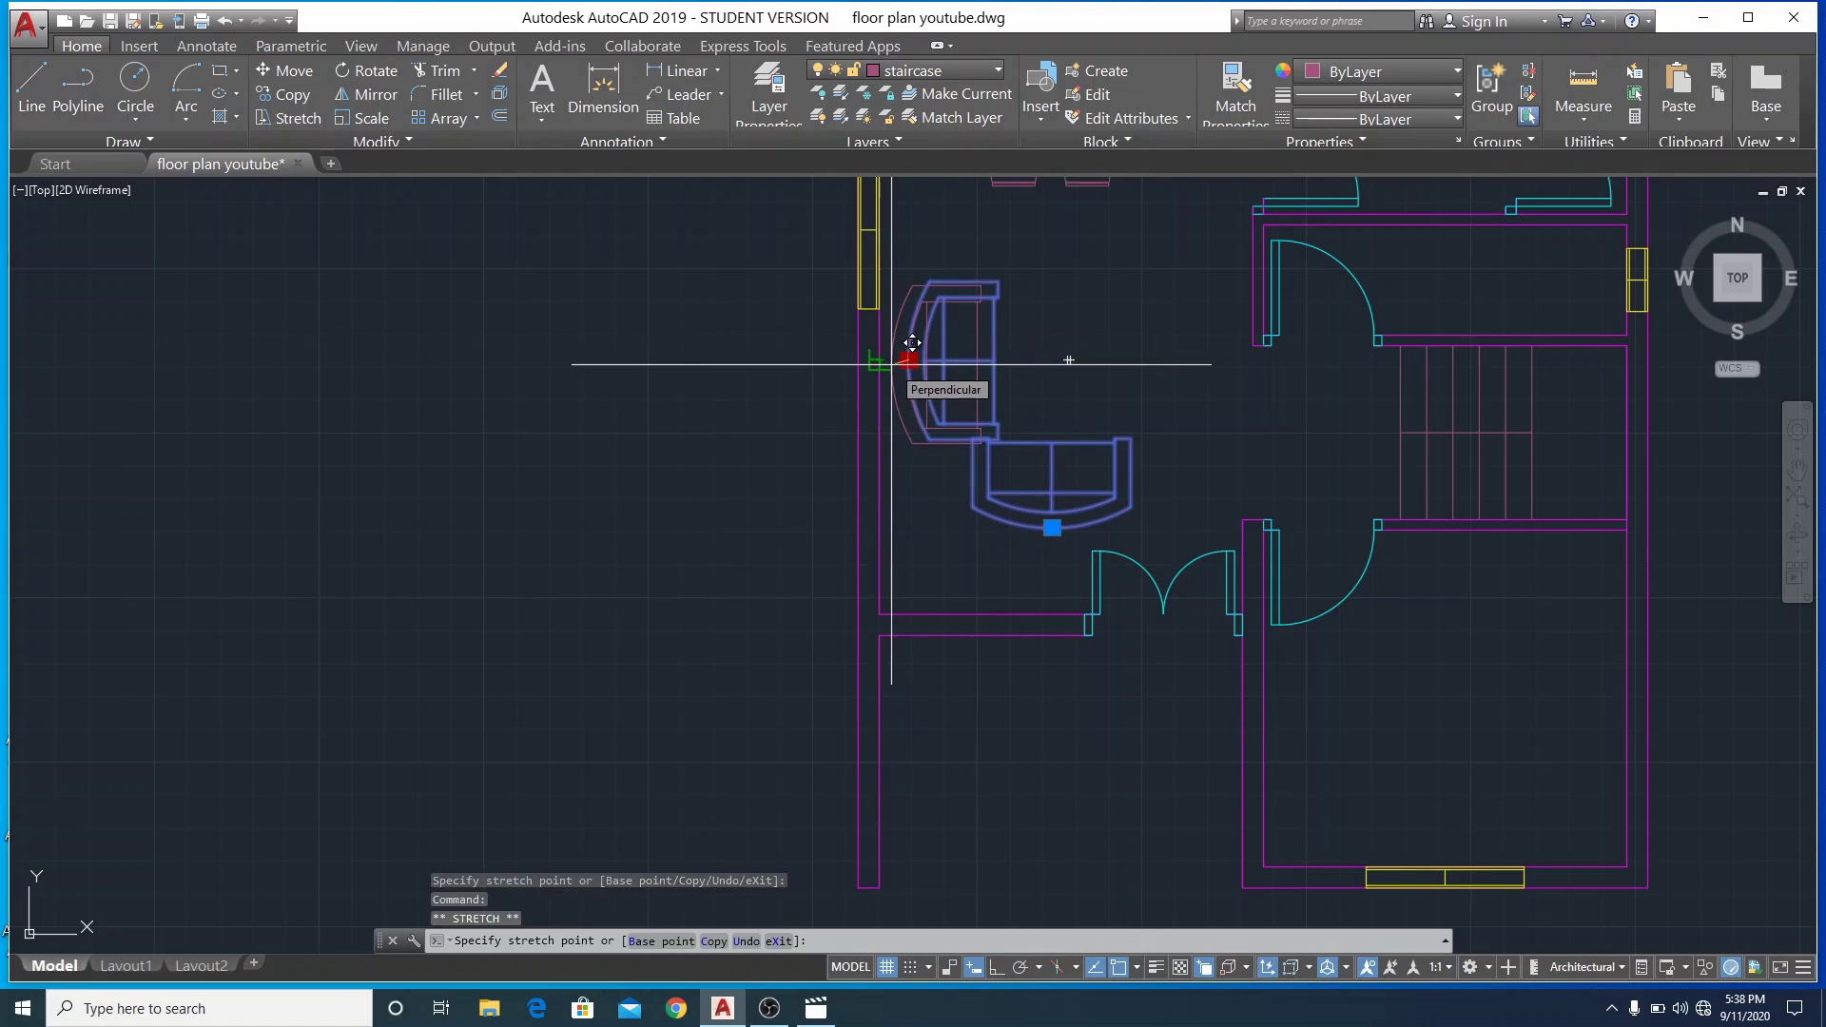
pyautogui.click(891, 363)
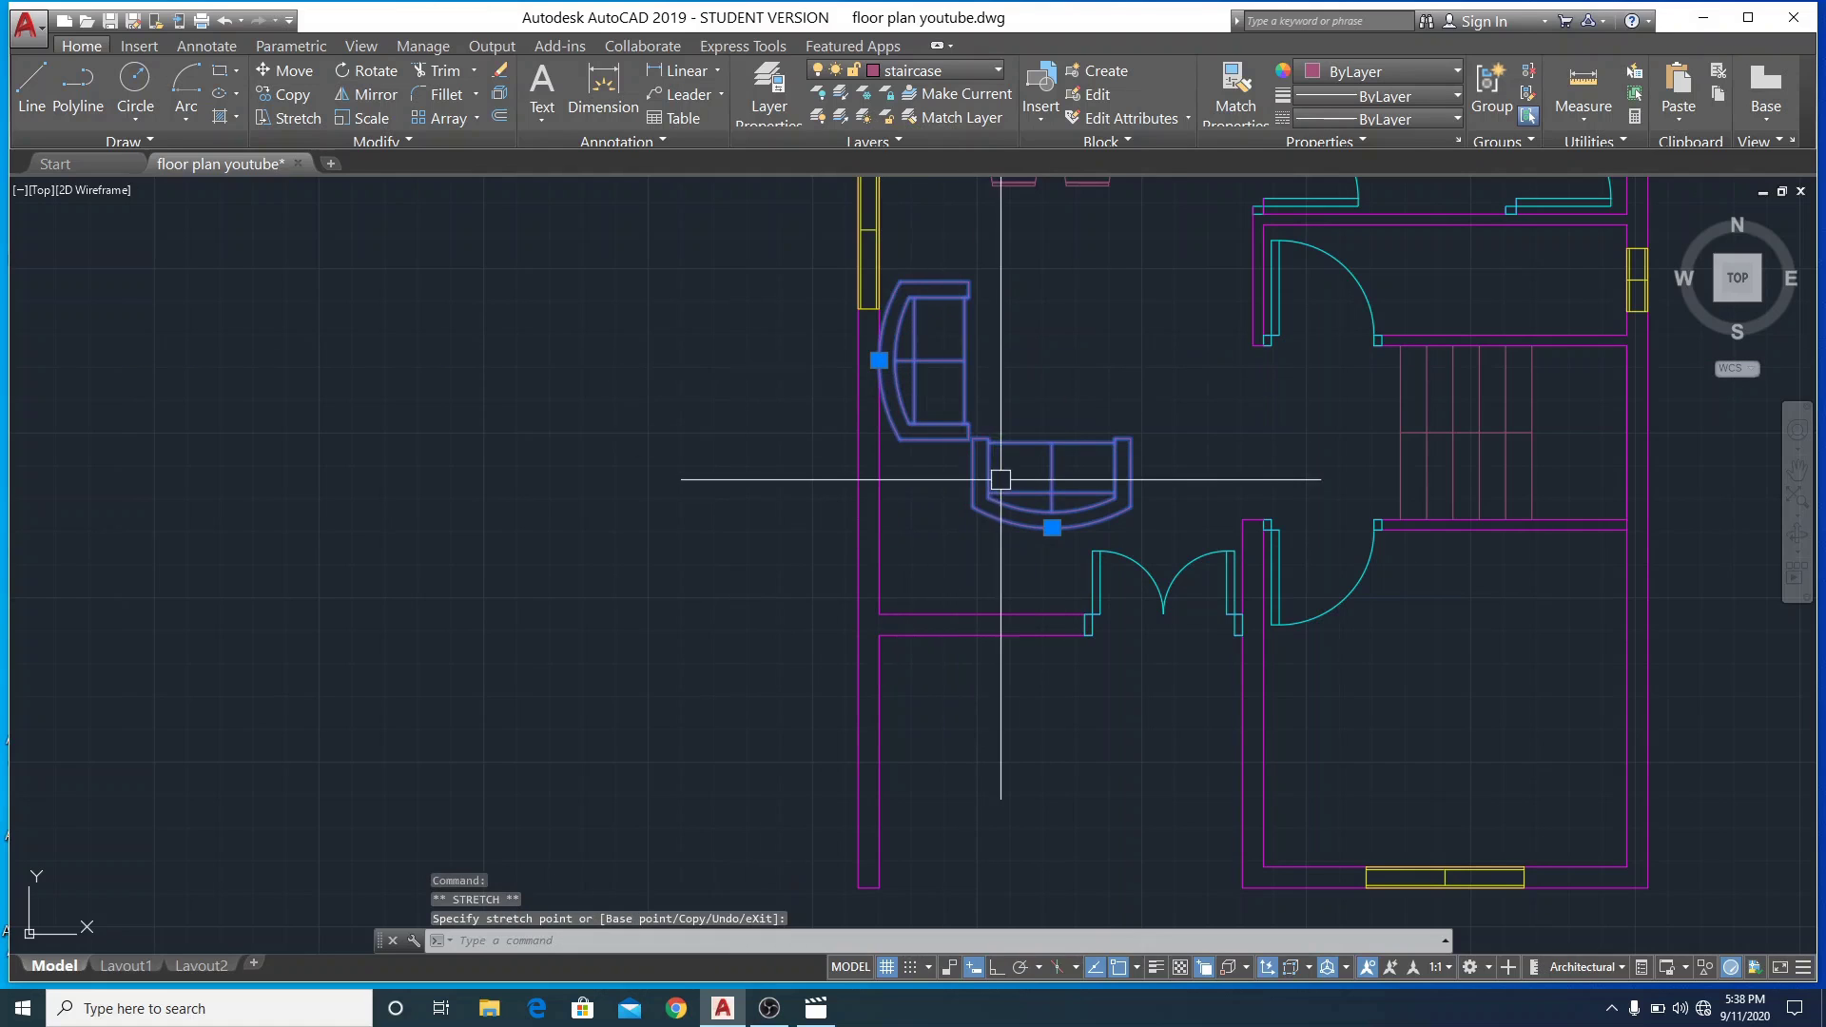
# Move the wooden table from outside the plan into the large room, beside the rotated sofa and above the lower sofa
pyautogui.scroll(-4, 834, 611)
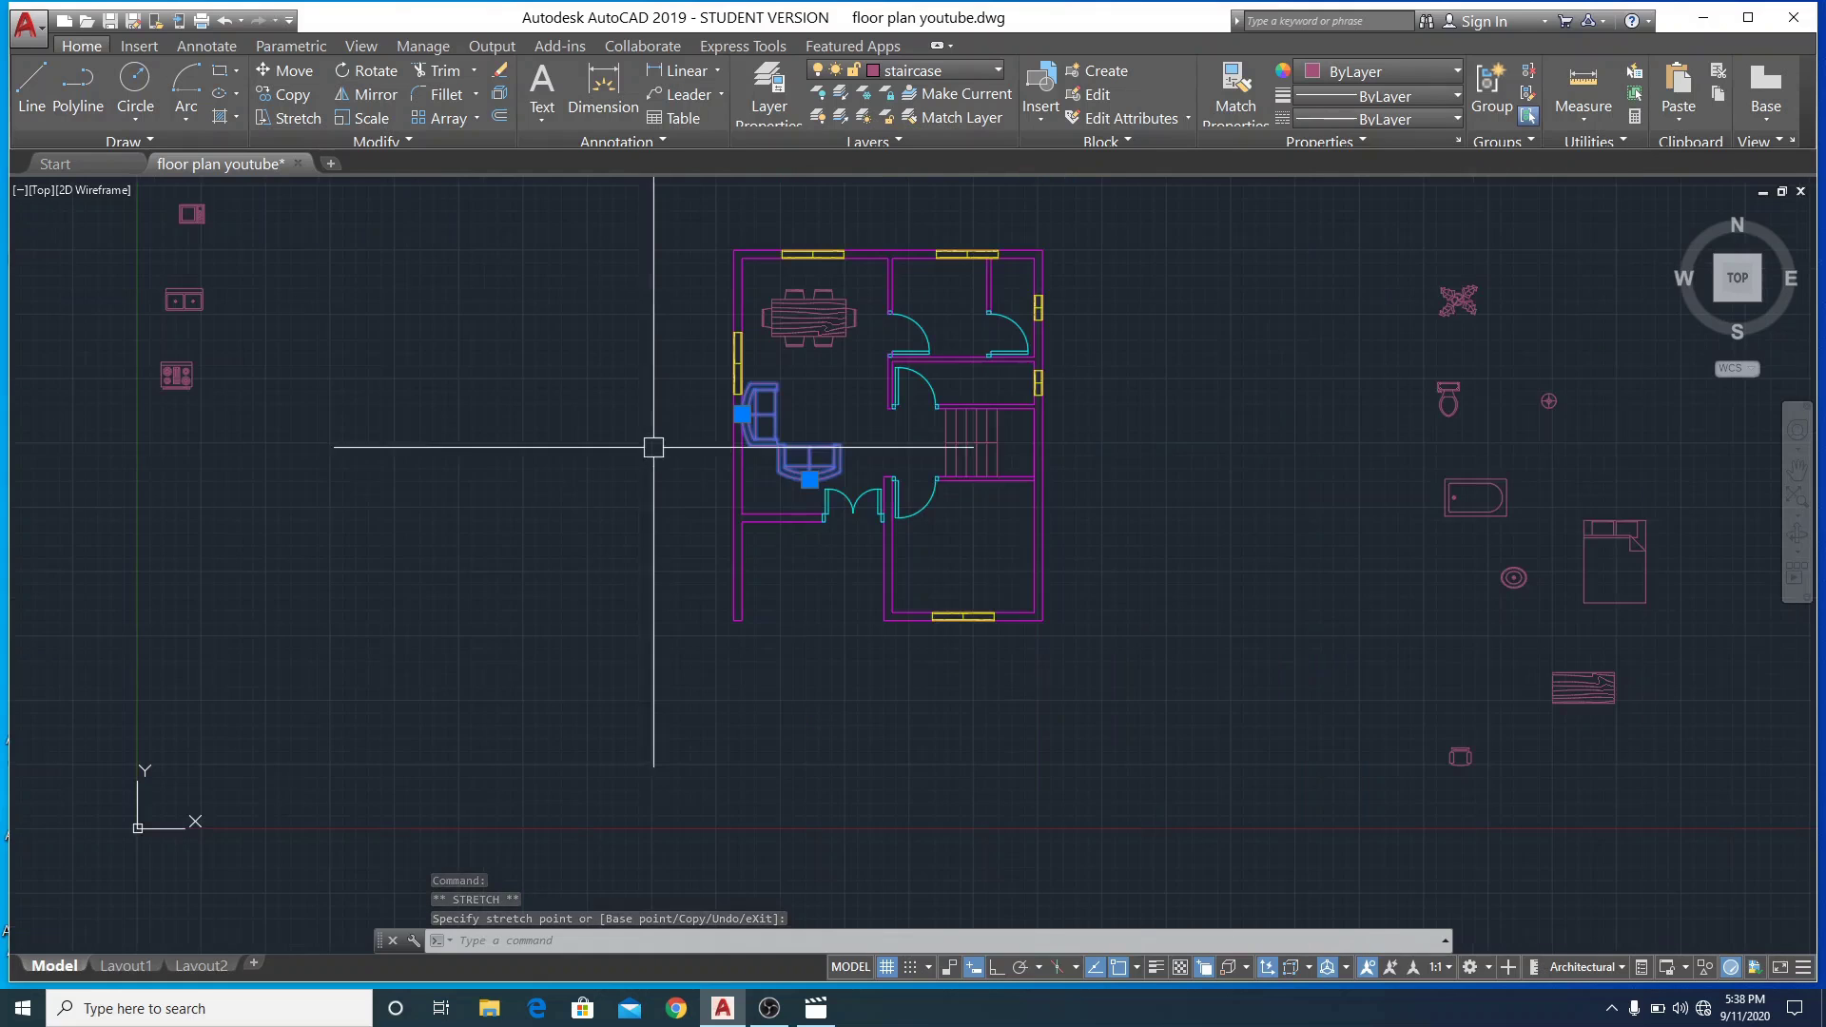
pyautogui.click(1552, 671)
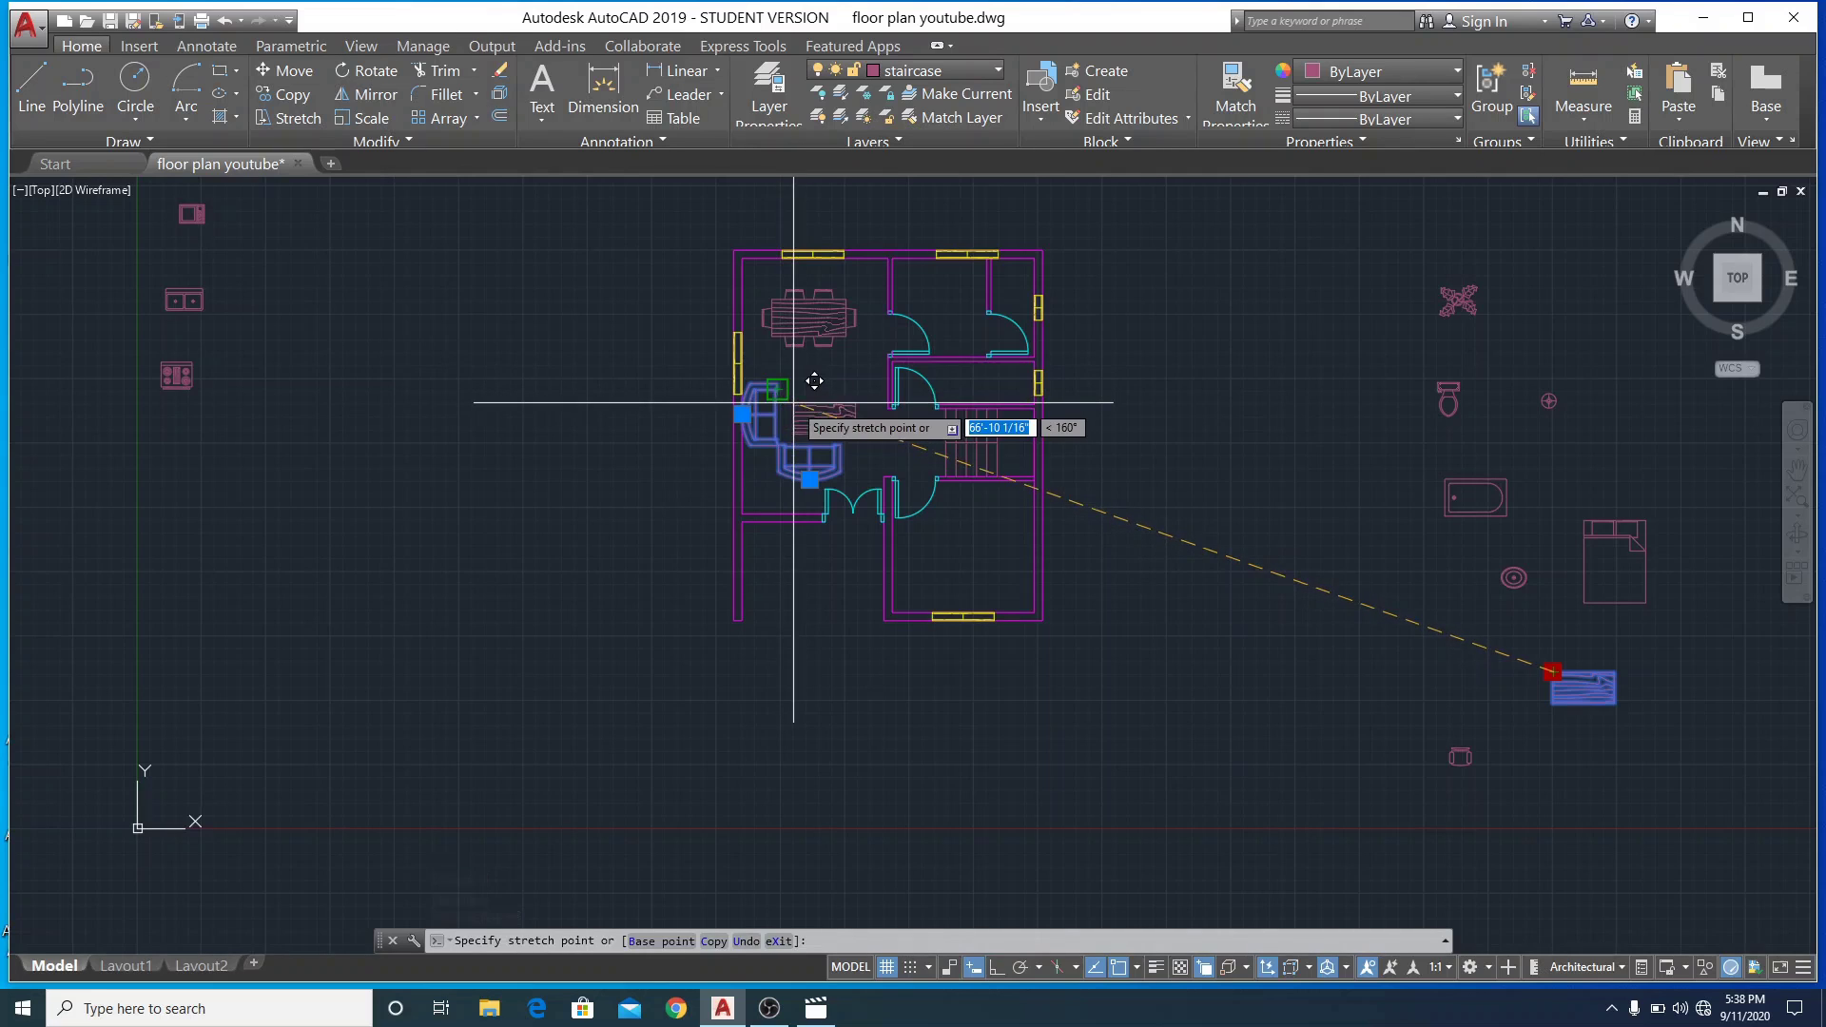
pyautogui.scroll(5, 815, 406)
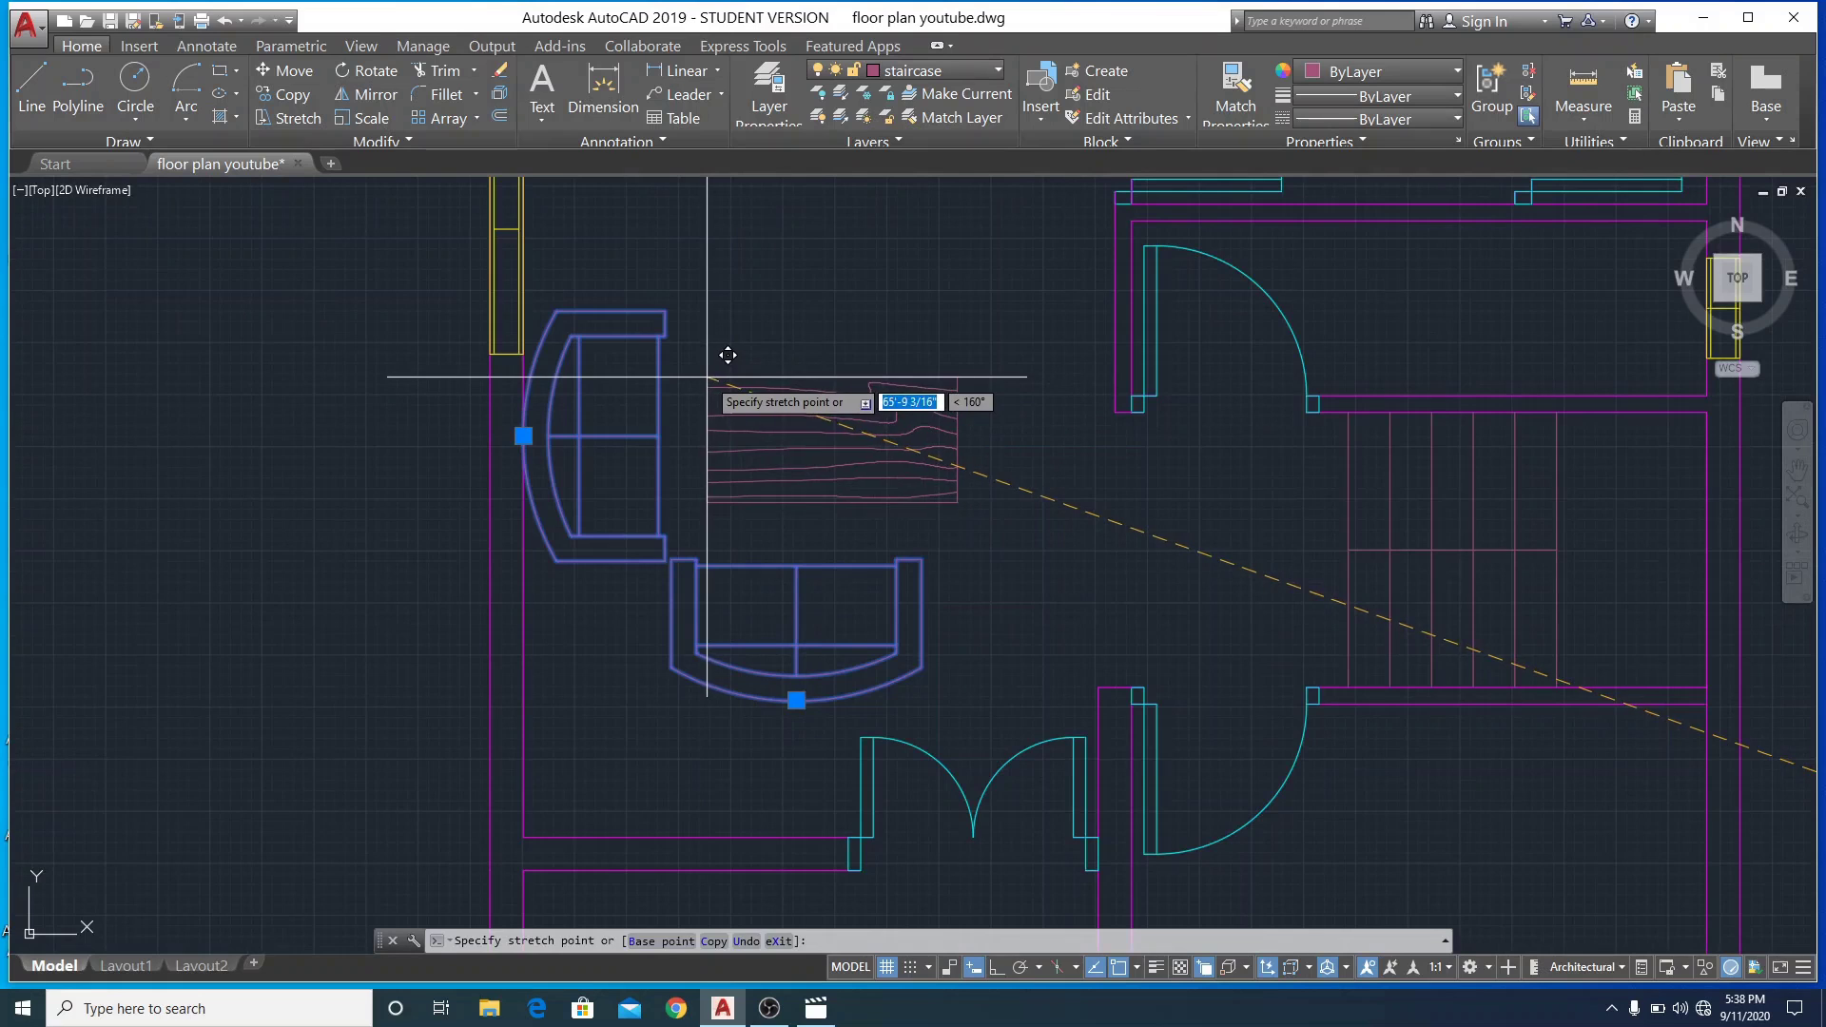
pyautogui.click(707, 377)
pyautogui.scroll(-4, 949, 425)
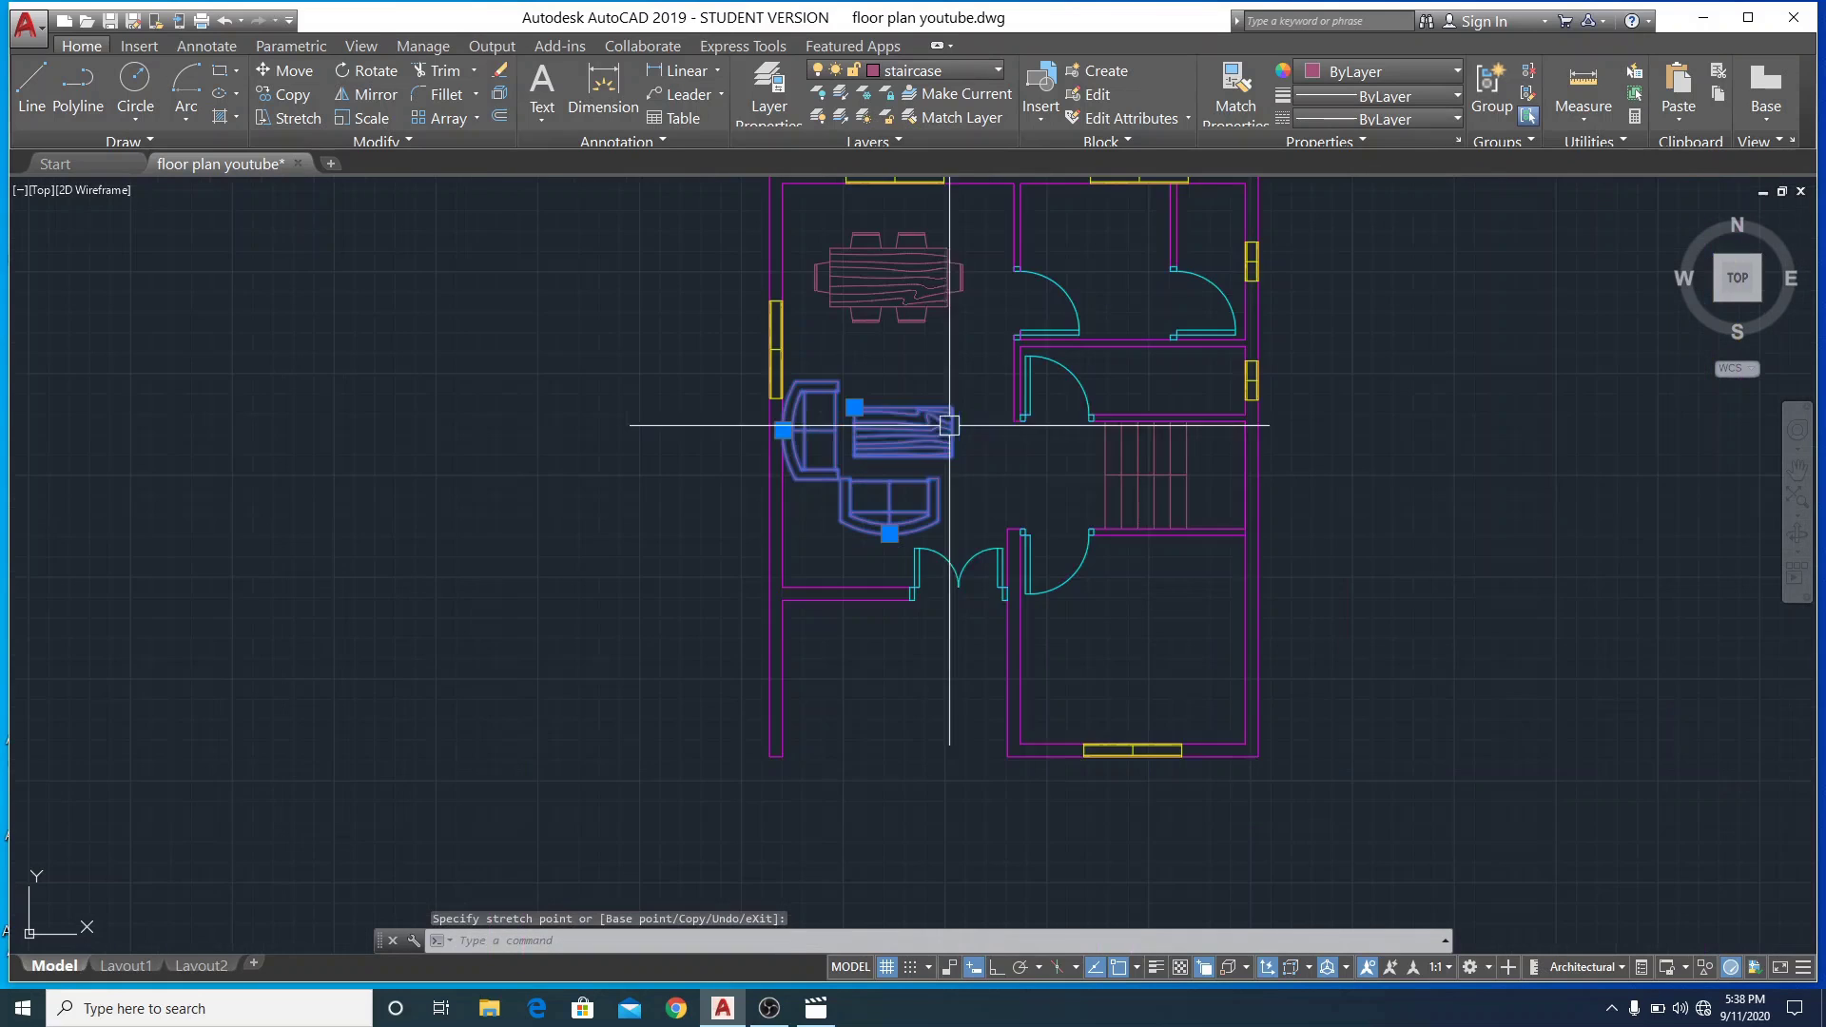
# Shift the window in the upper wall of the top middle room 2'-6" to the left along the wall and clear the selection
pyautogui.scroll(-2, 1072, 476)
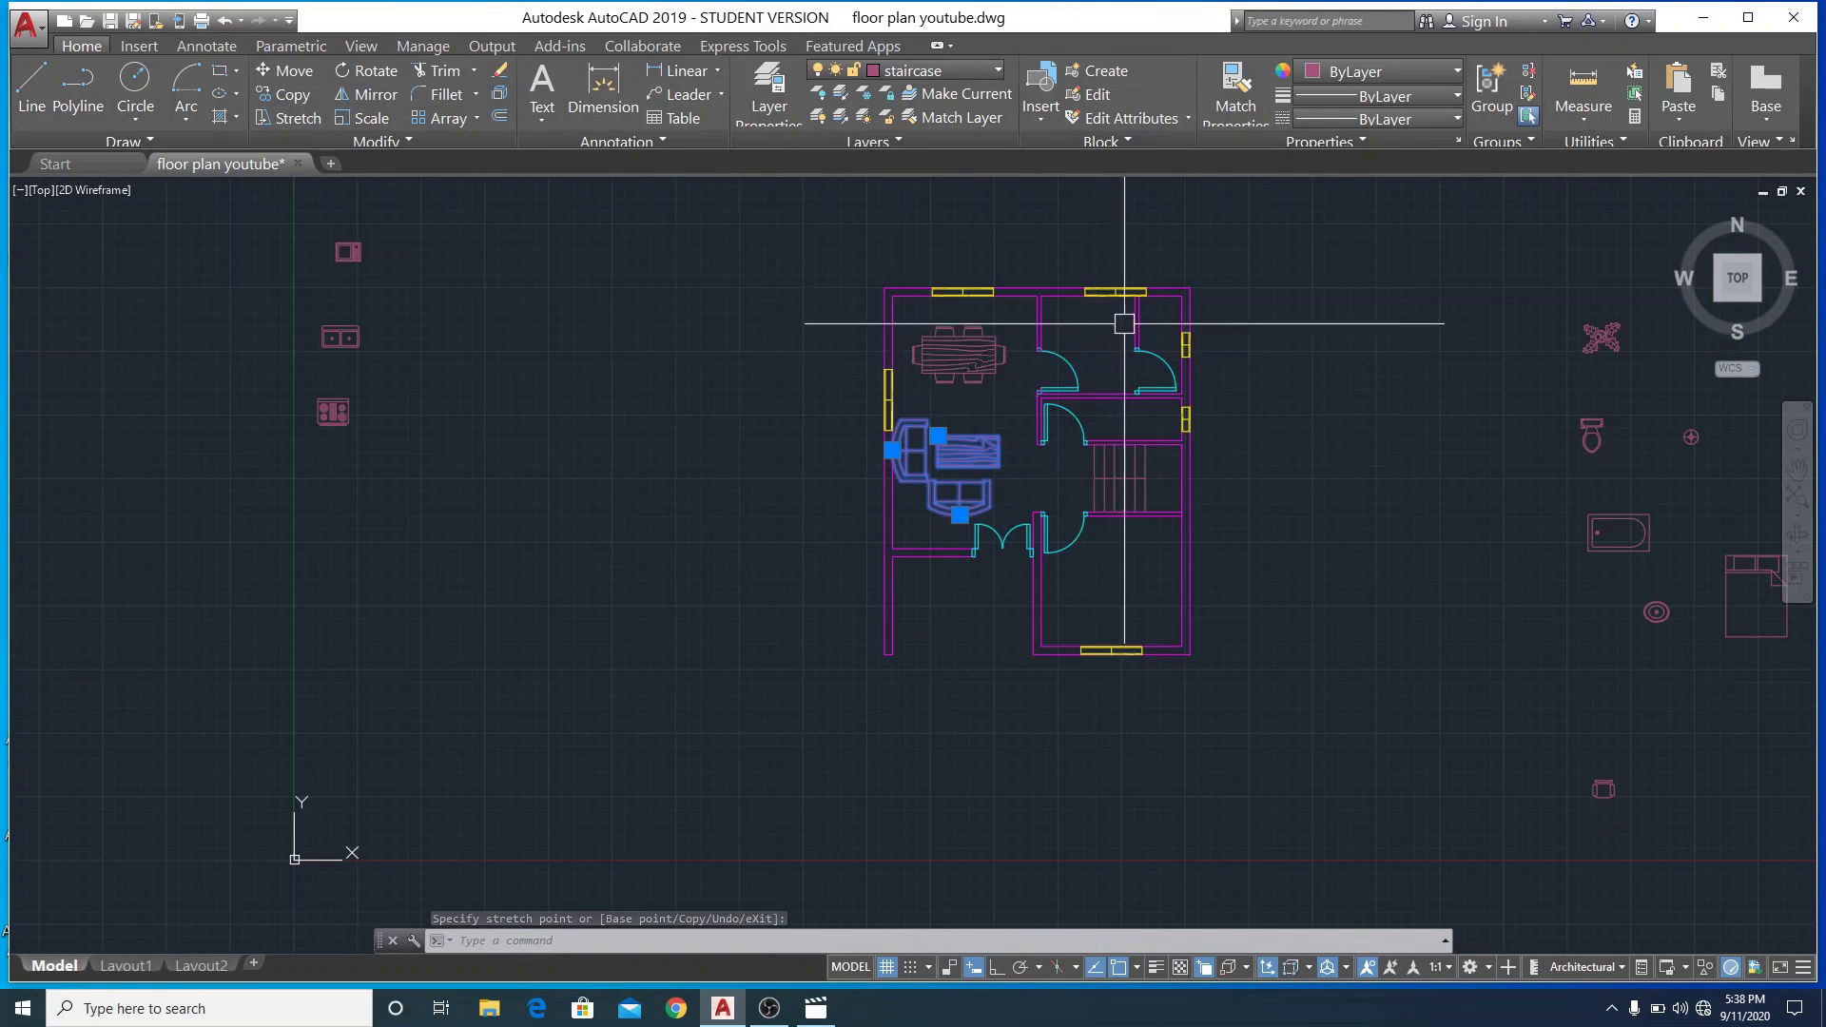
pyautogui.scroll(2, 1125, 322)
pyautogui.click(1115, 272)
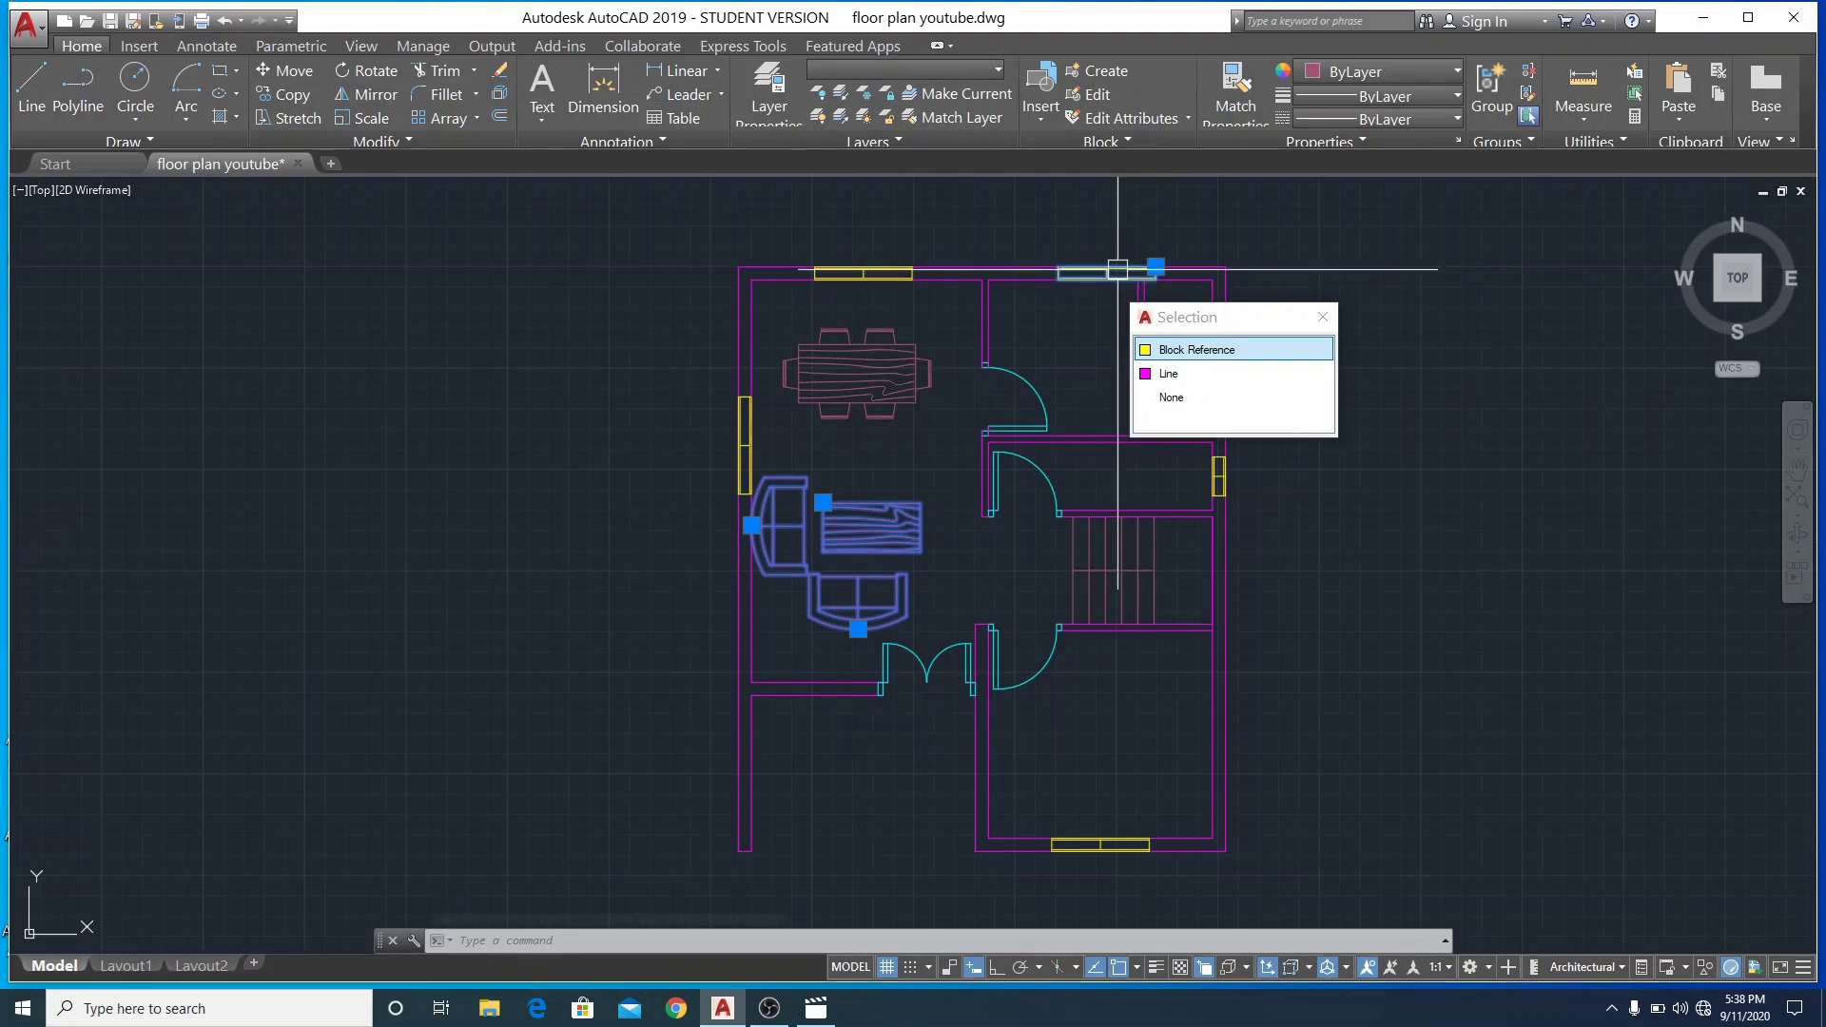
pyautogui.click(1155, 266)
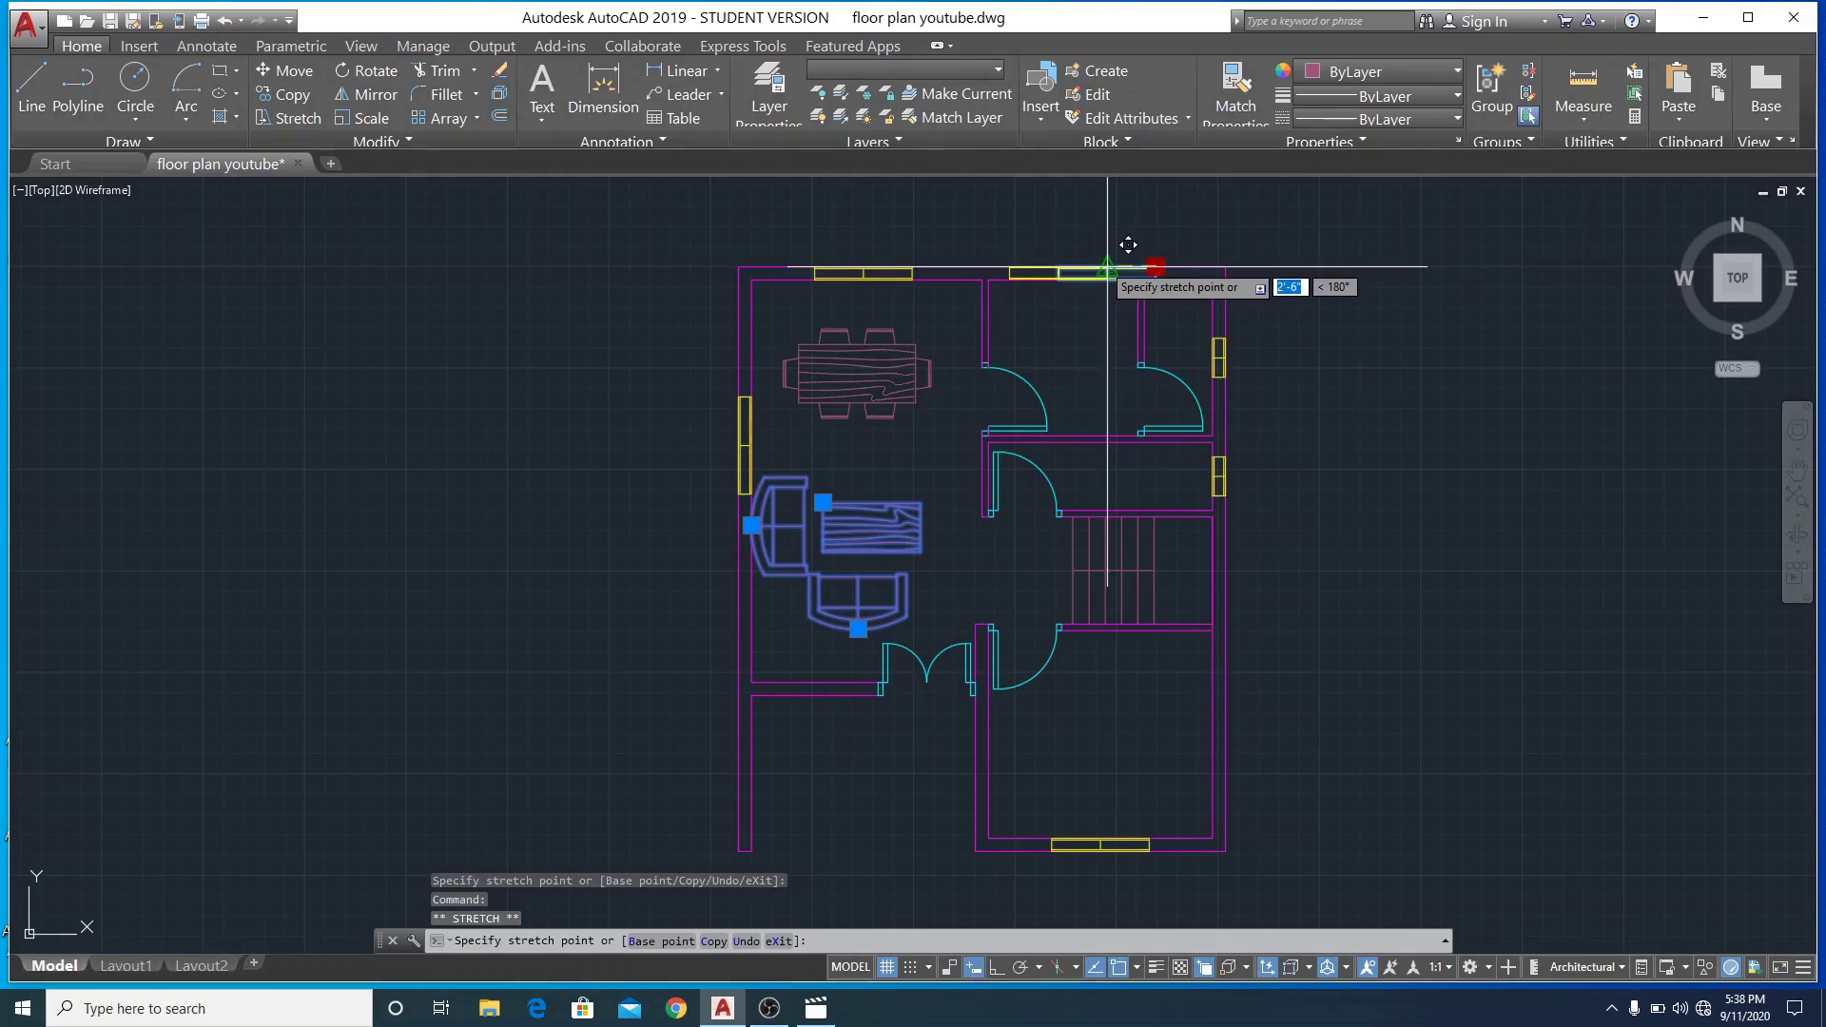
pyautogui.press('Escape')
pyautogui.press('Escape')
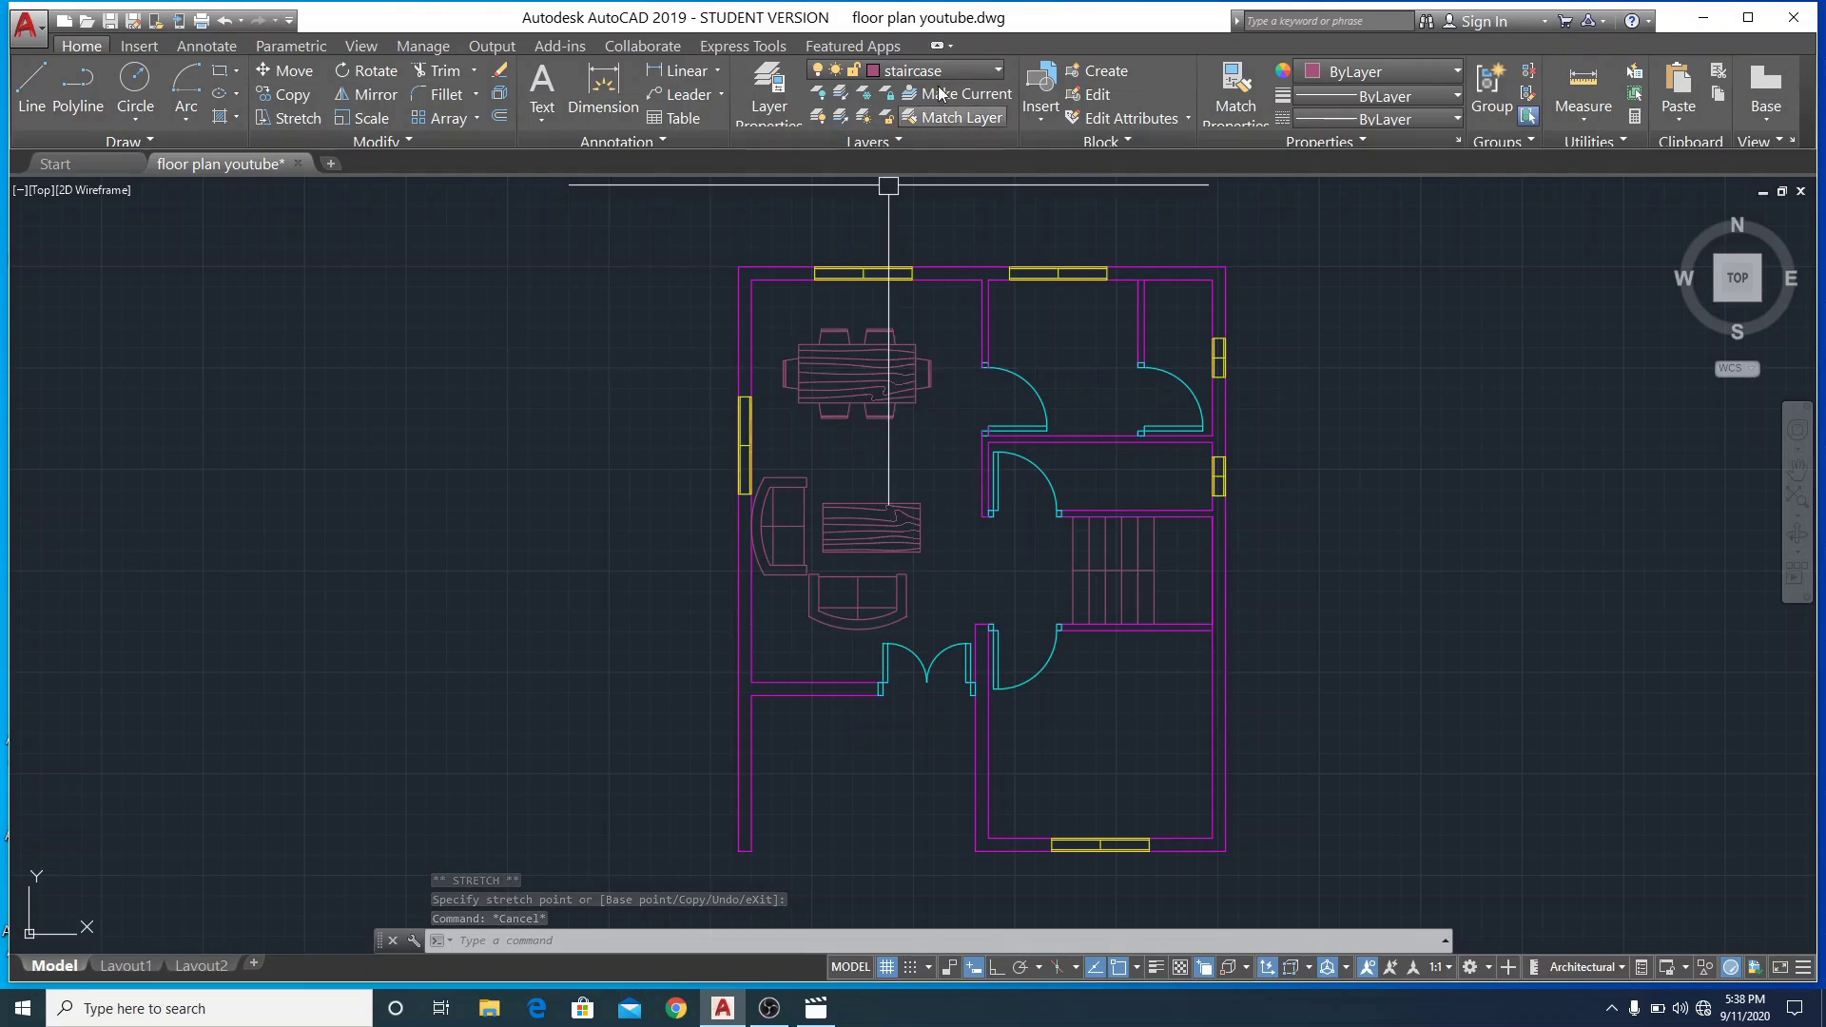
# Make the block layer current and assign all furniture and fixture blocks inside and outside the plan to it
pyautogui.click(991, 70)
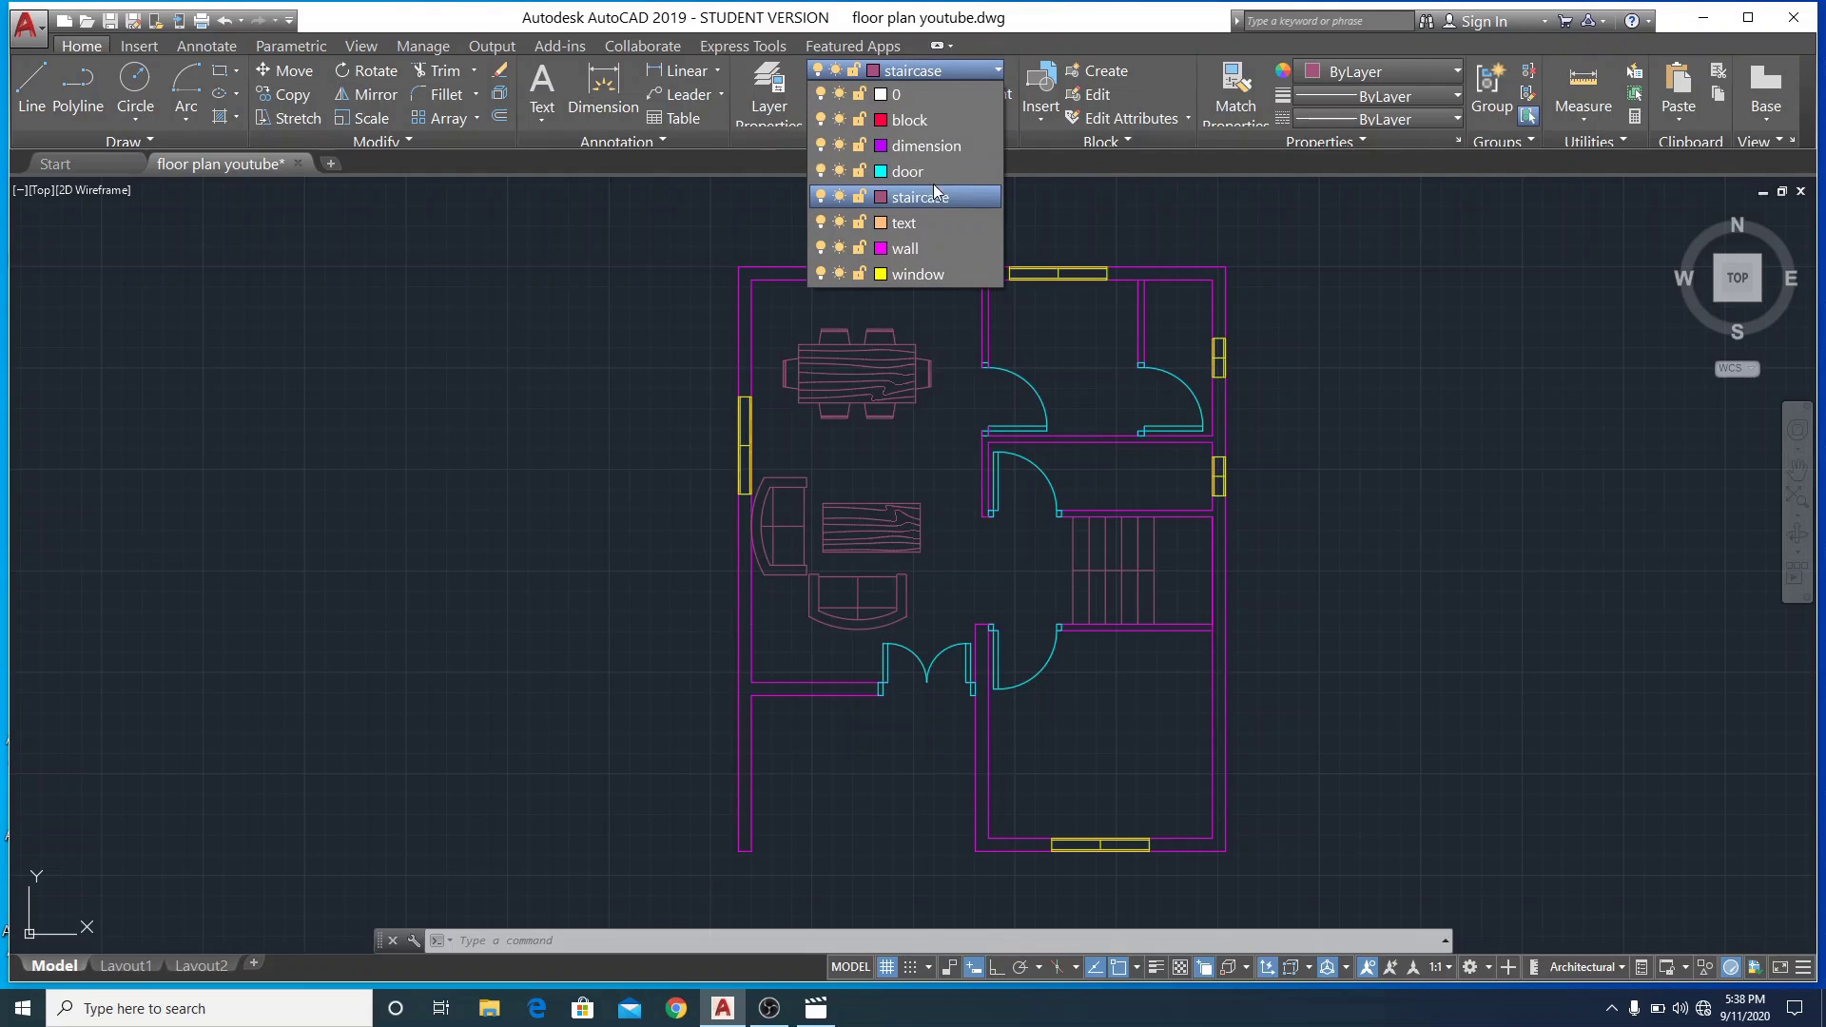
pyautogui.click(934, 118)
pyautogui.click(778, 523)
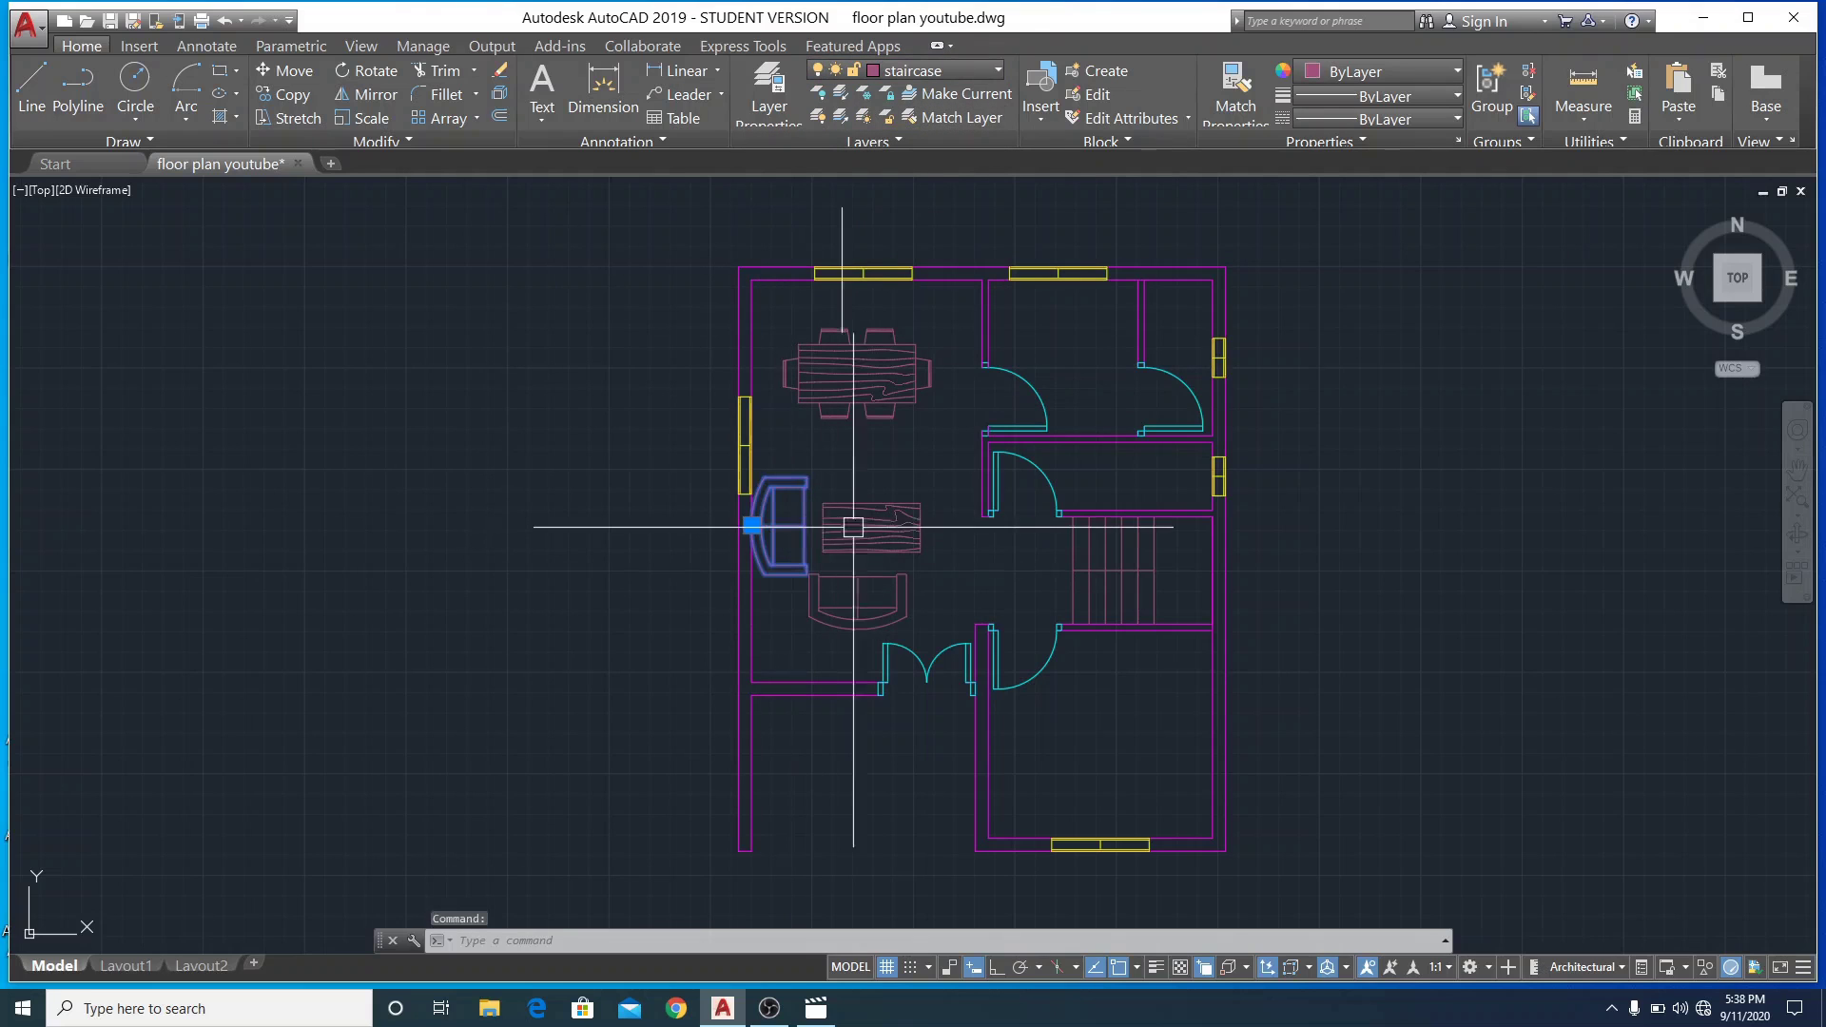
pyautogui.click(837, 521)
pyautogui.click(851, 616)
pyautogui.click(827, 387)
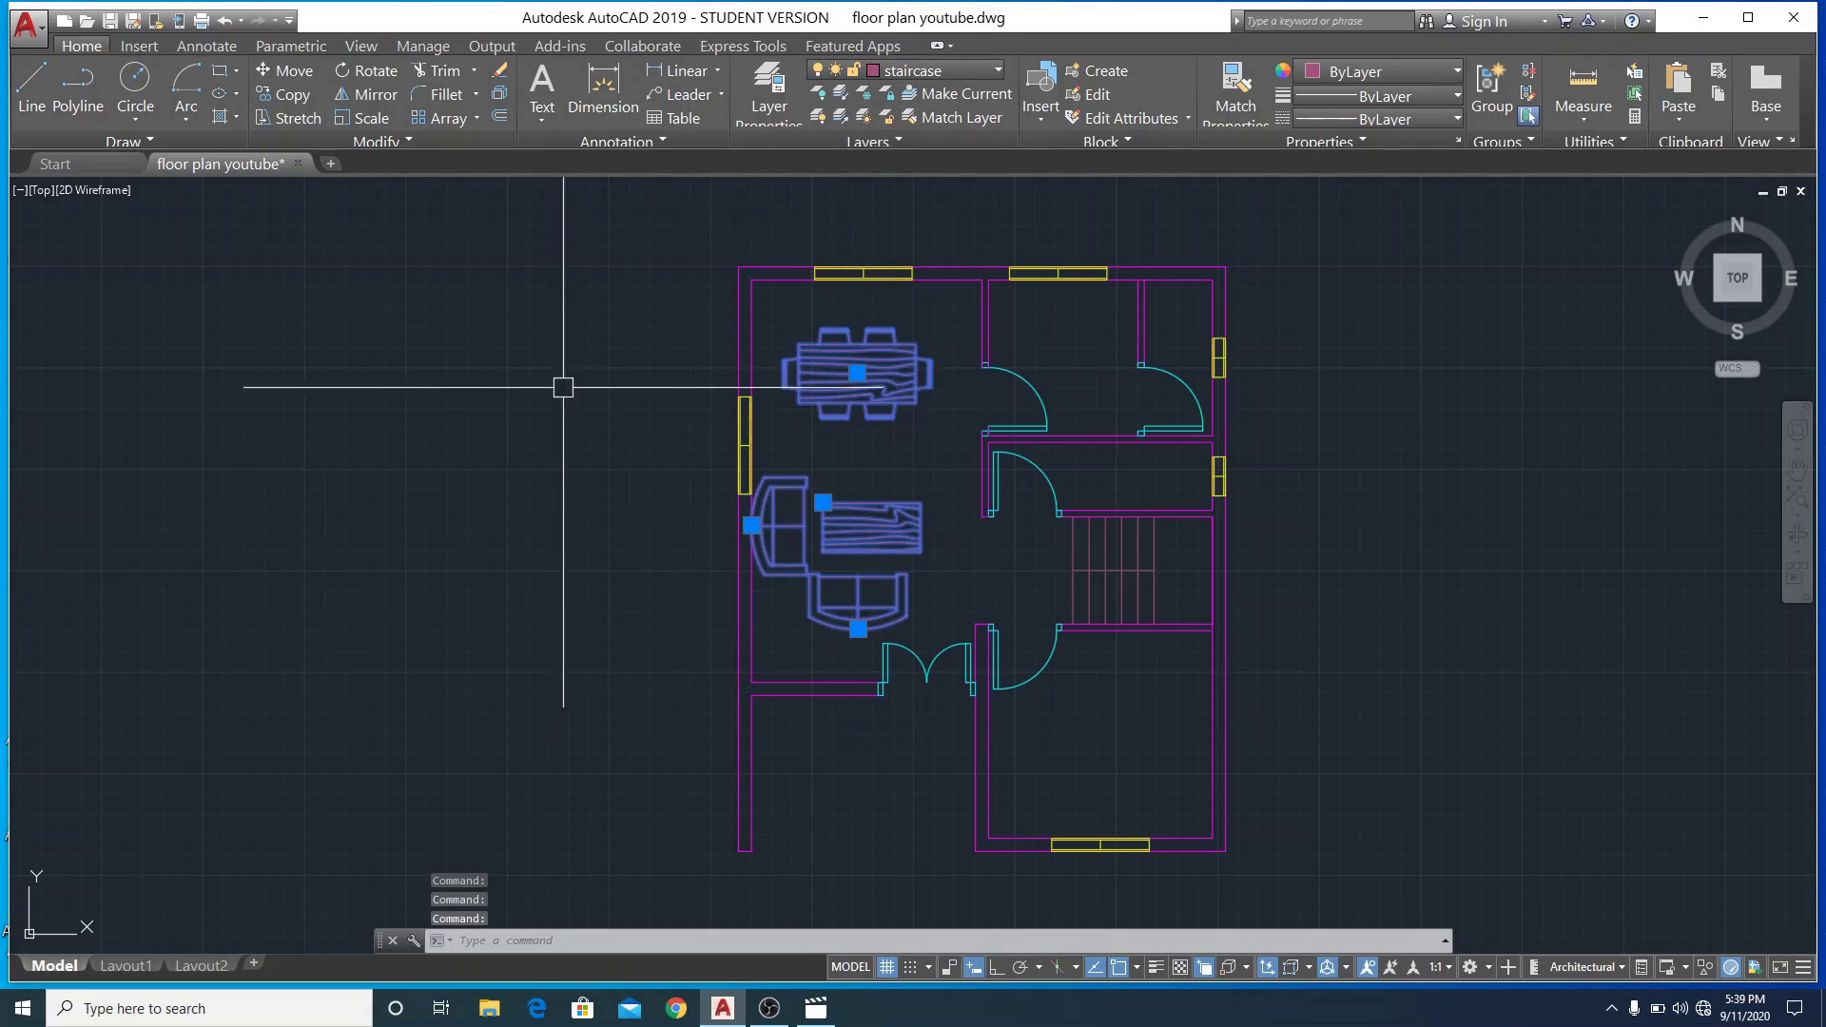
pyautogui.scroll(-4, 552, 391)
pyautogui.click(1019, 346)
pyautogui.click(1223, 799)
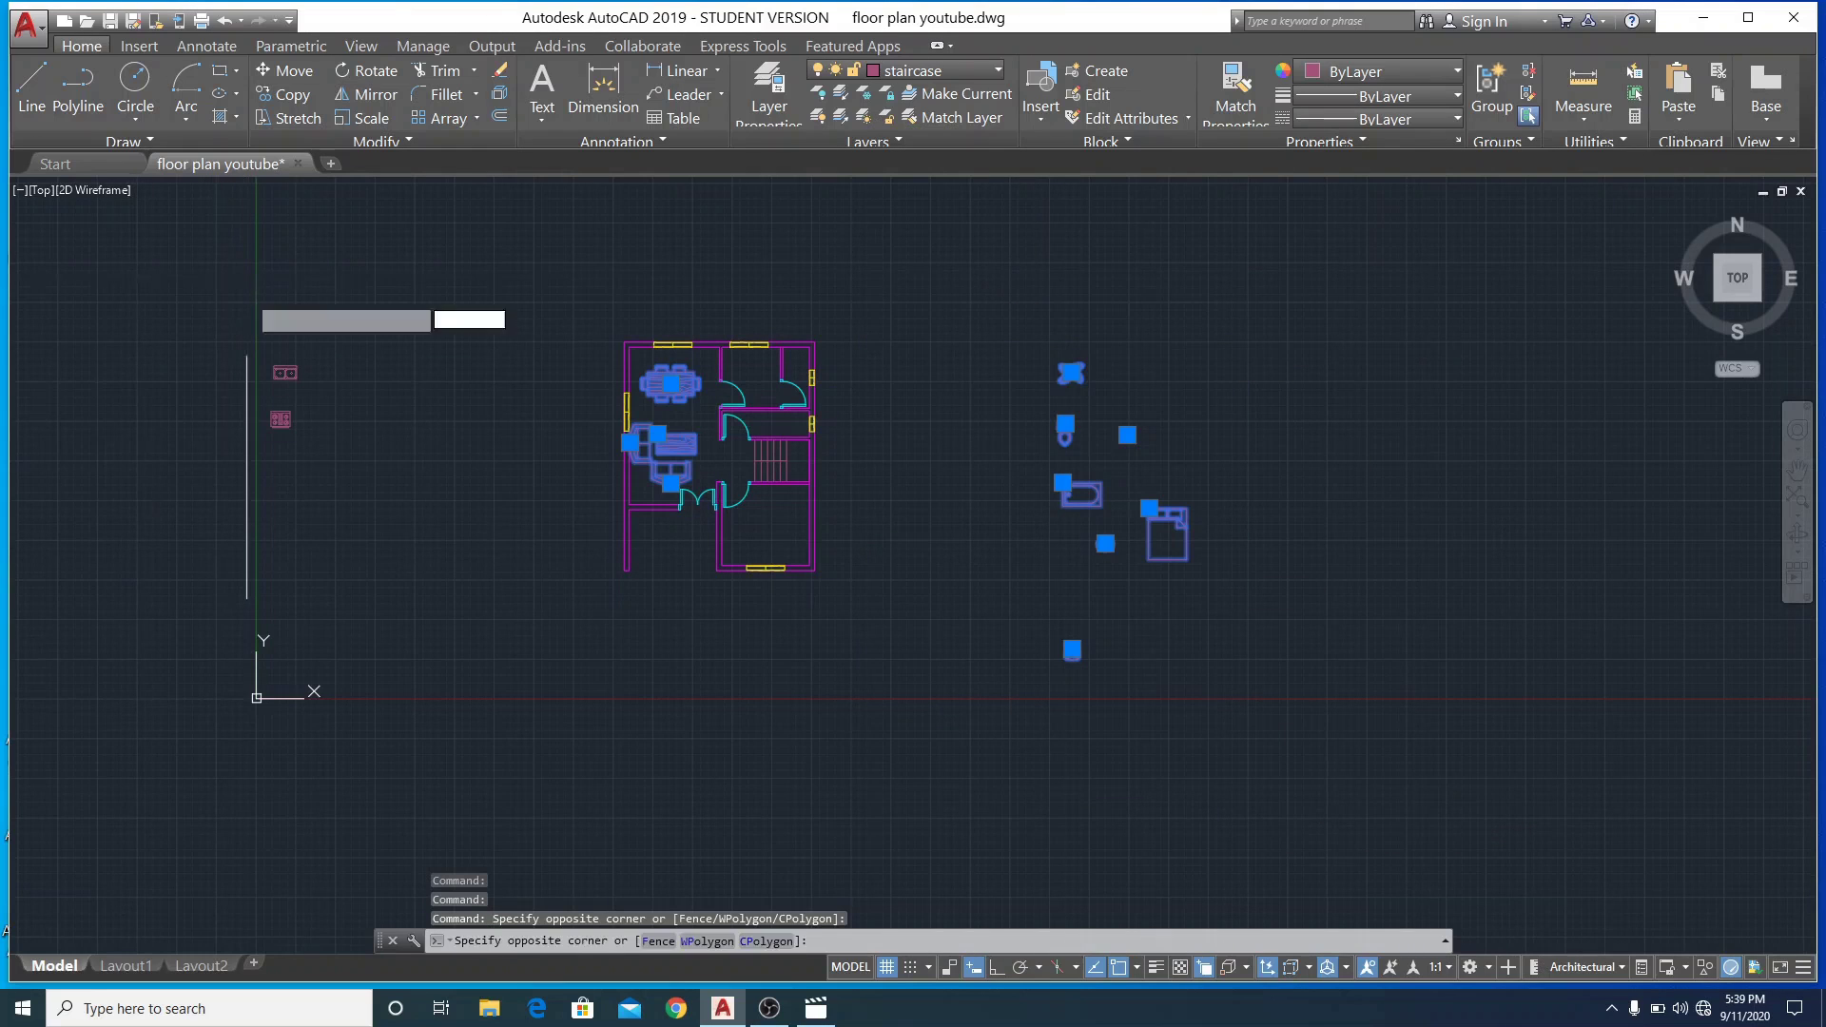
pyautogui.click(390, 501)
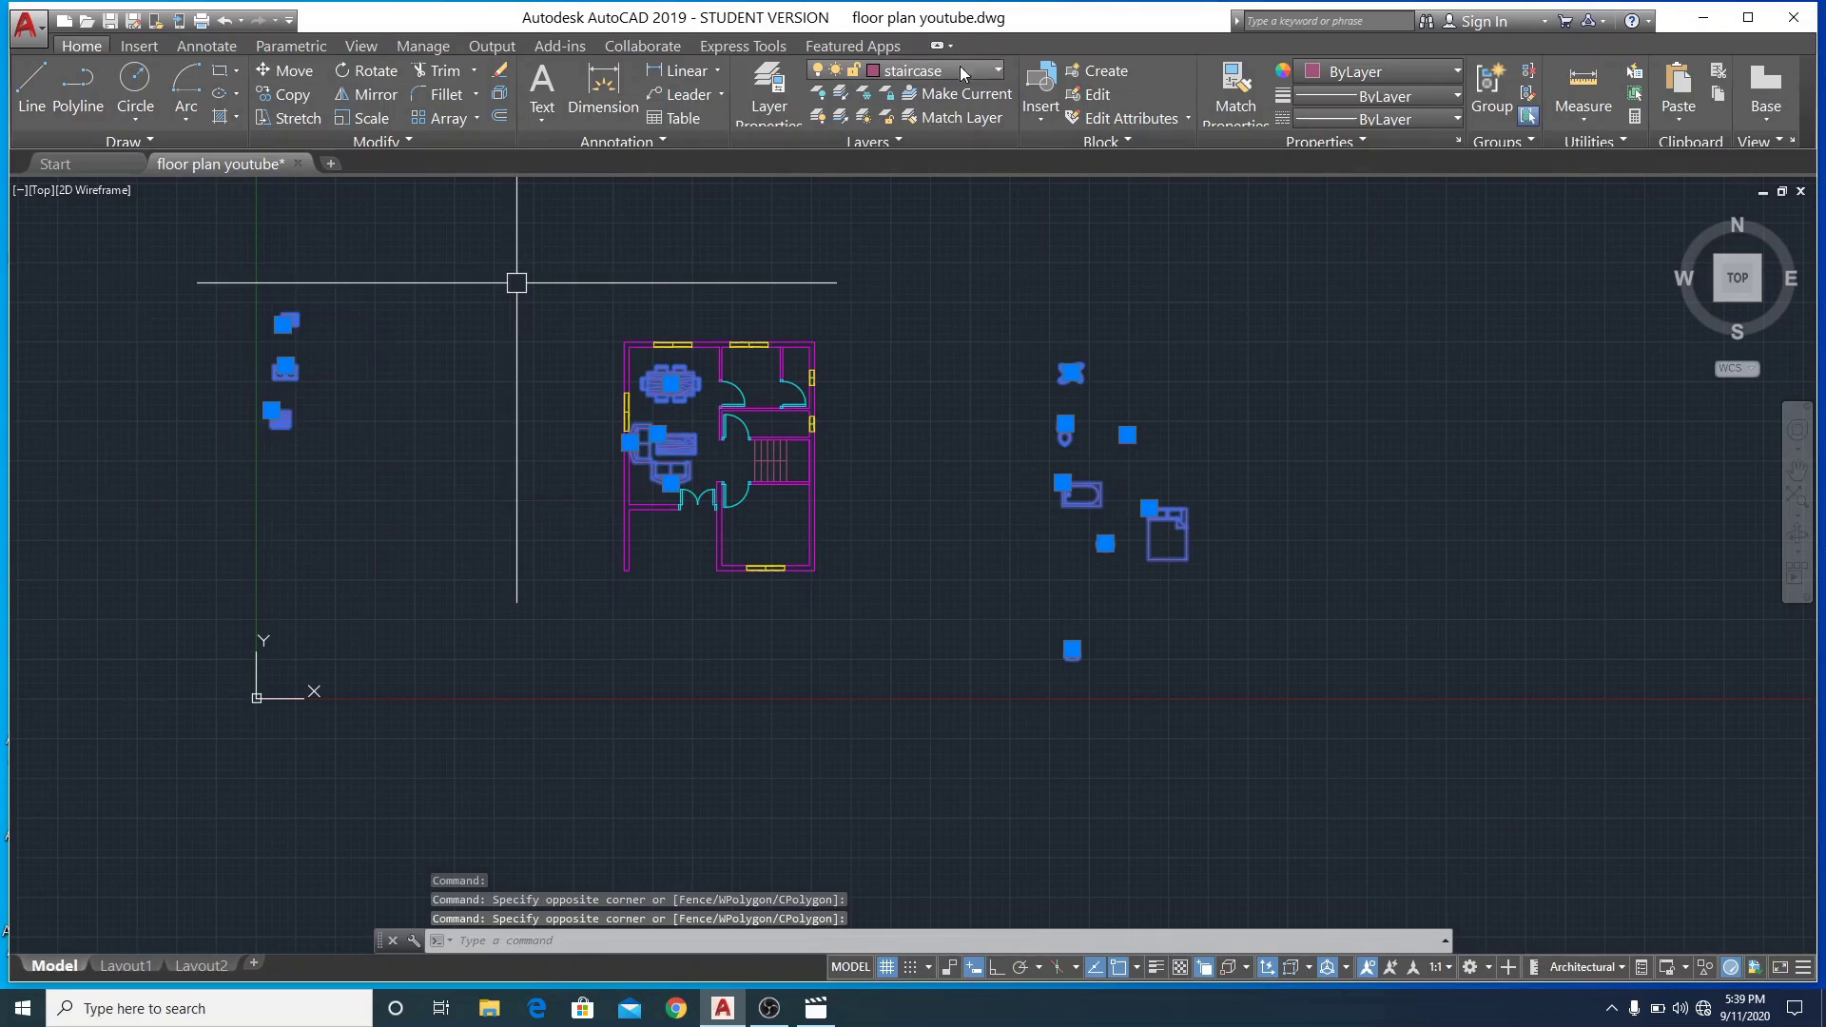
pyautogui.click(998, 71)
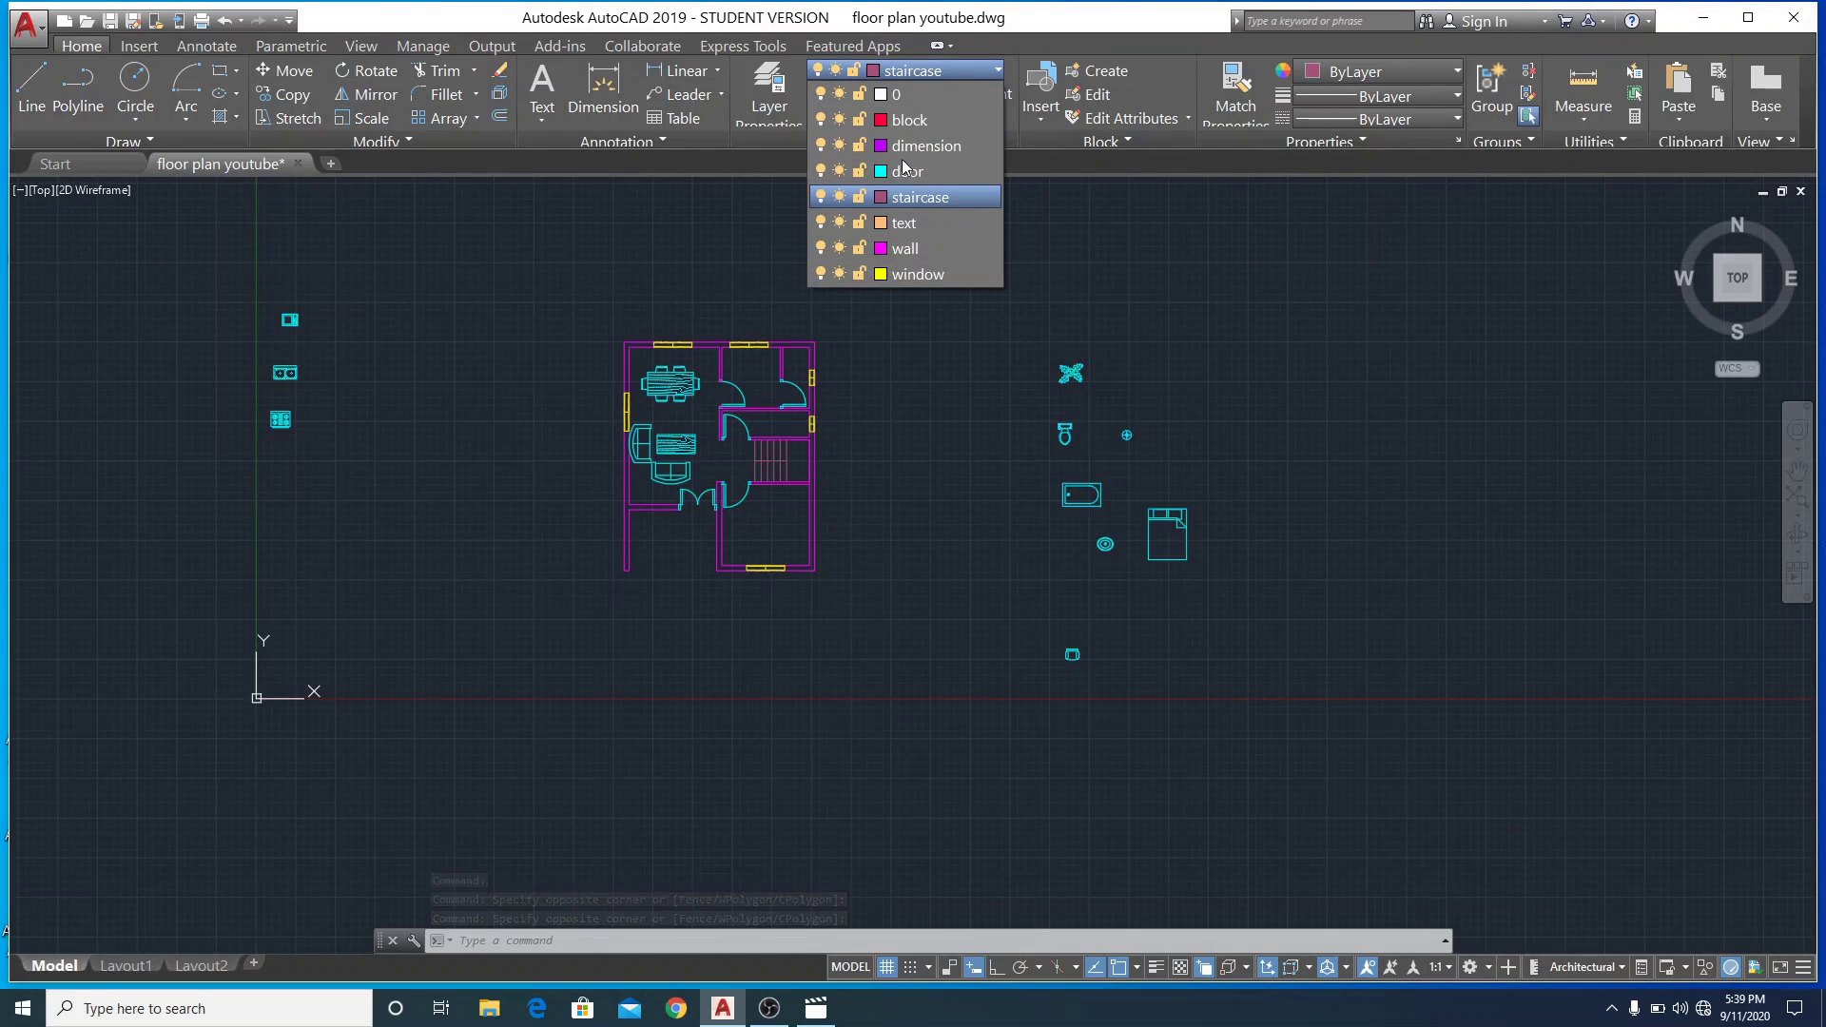
pyautogui.click(905, 118)
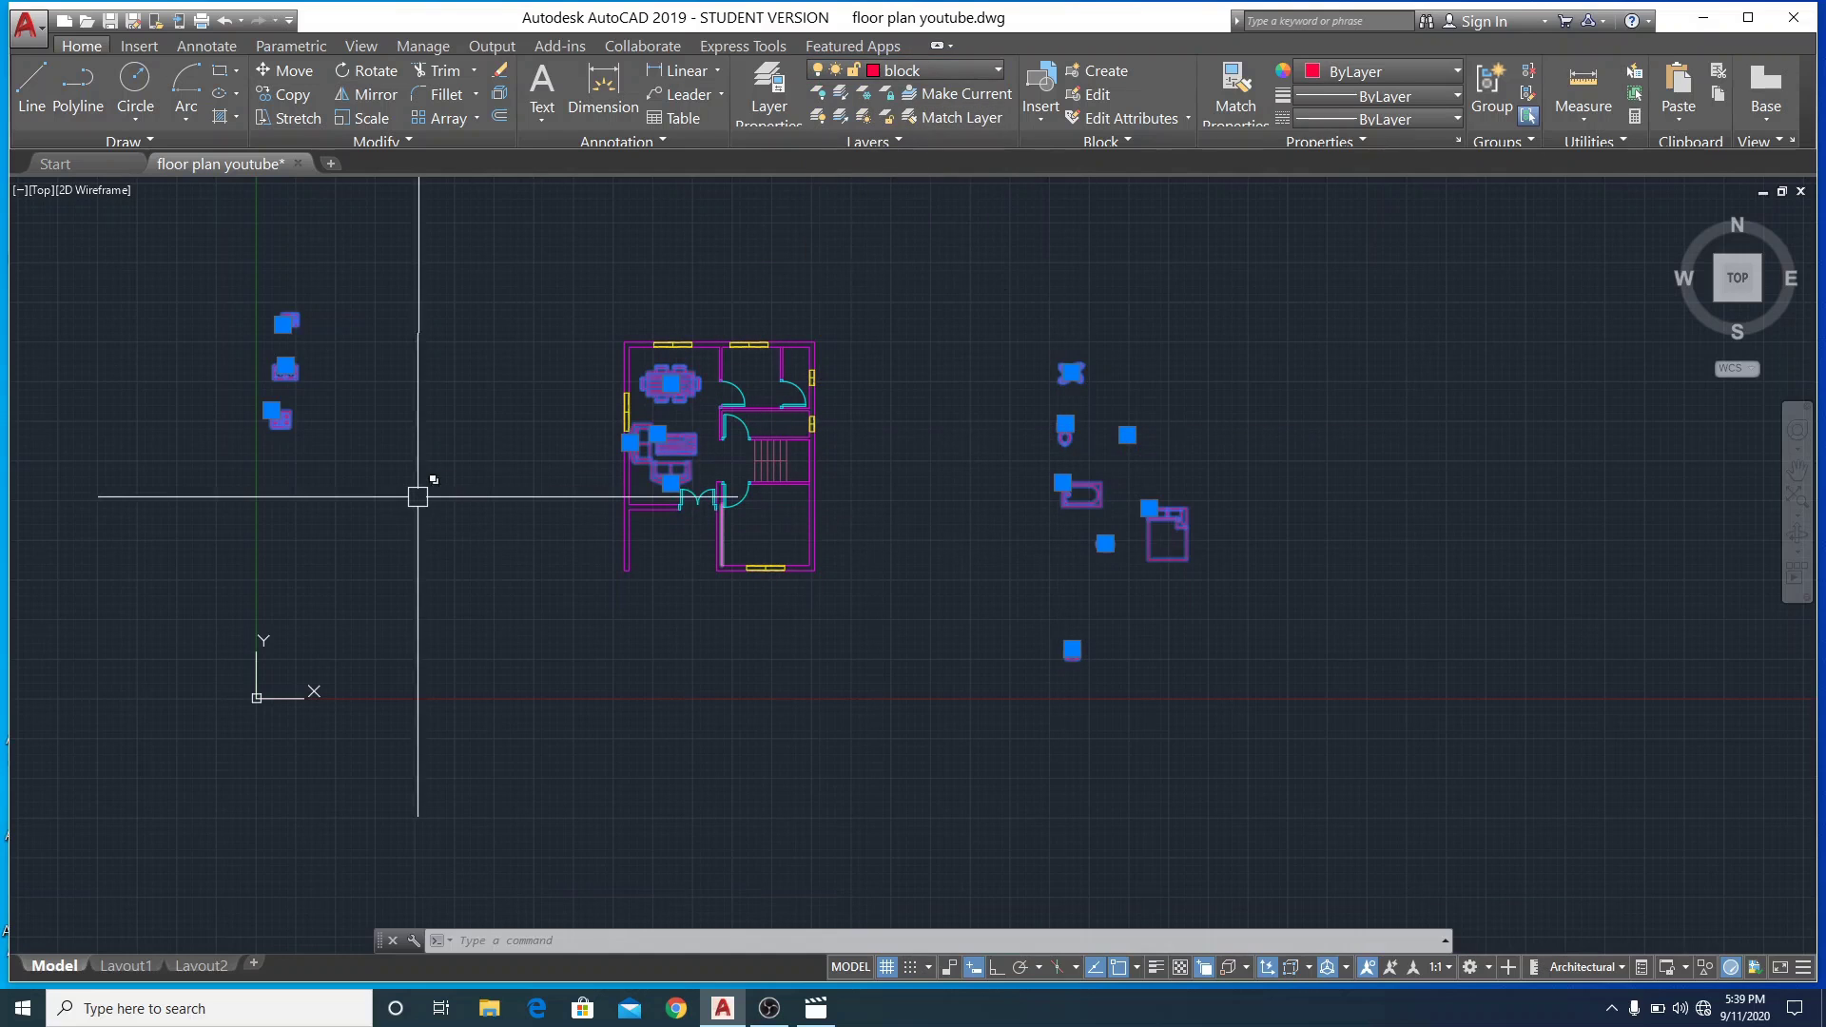
pyautogui.press('Escape')
# Move the stove from left of the plan into the top middle room, with its back against the upper wall
pyautogui.scroll(2, 607, 554)
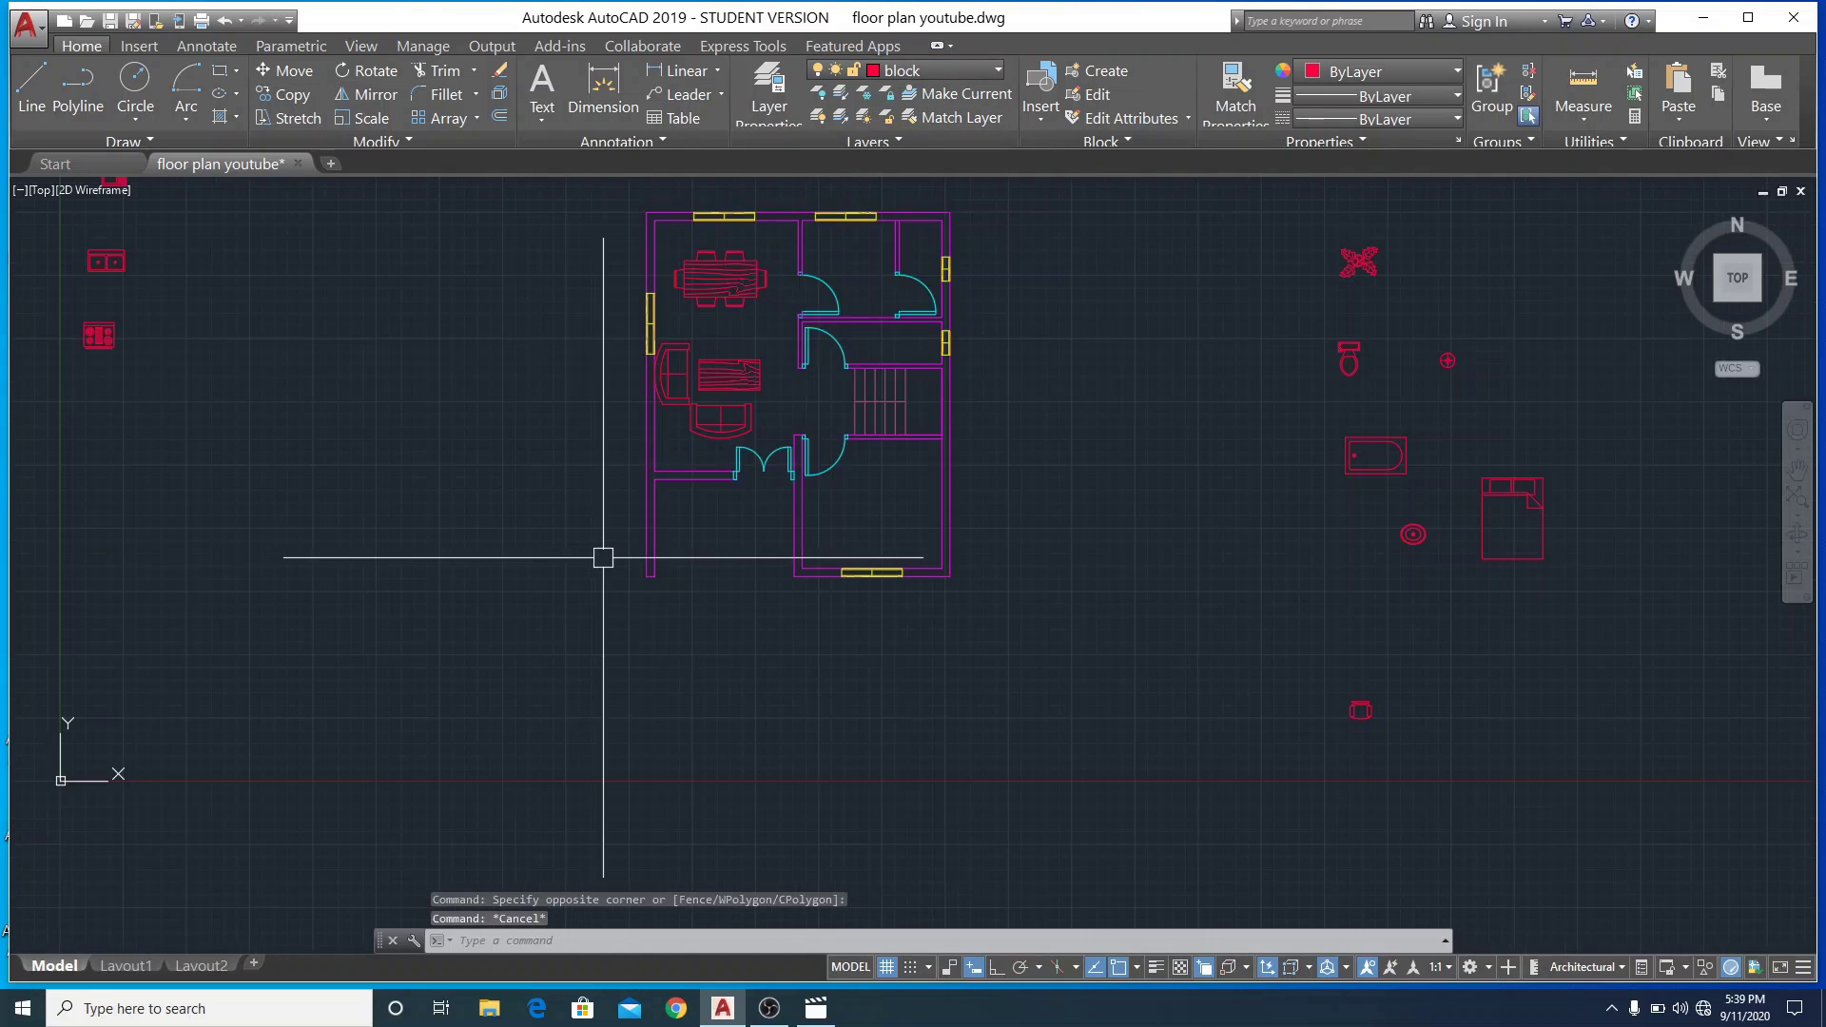
pyautogui.scroll(-4, 754, 285)
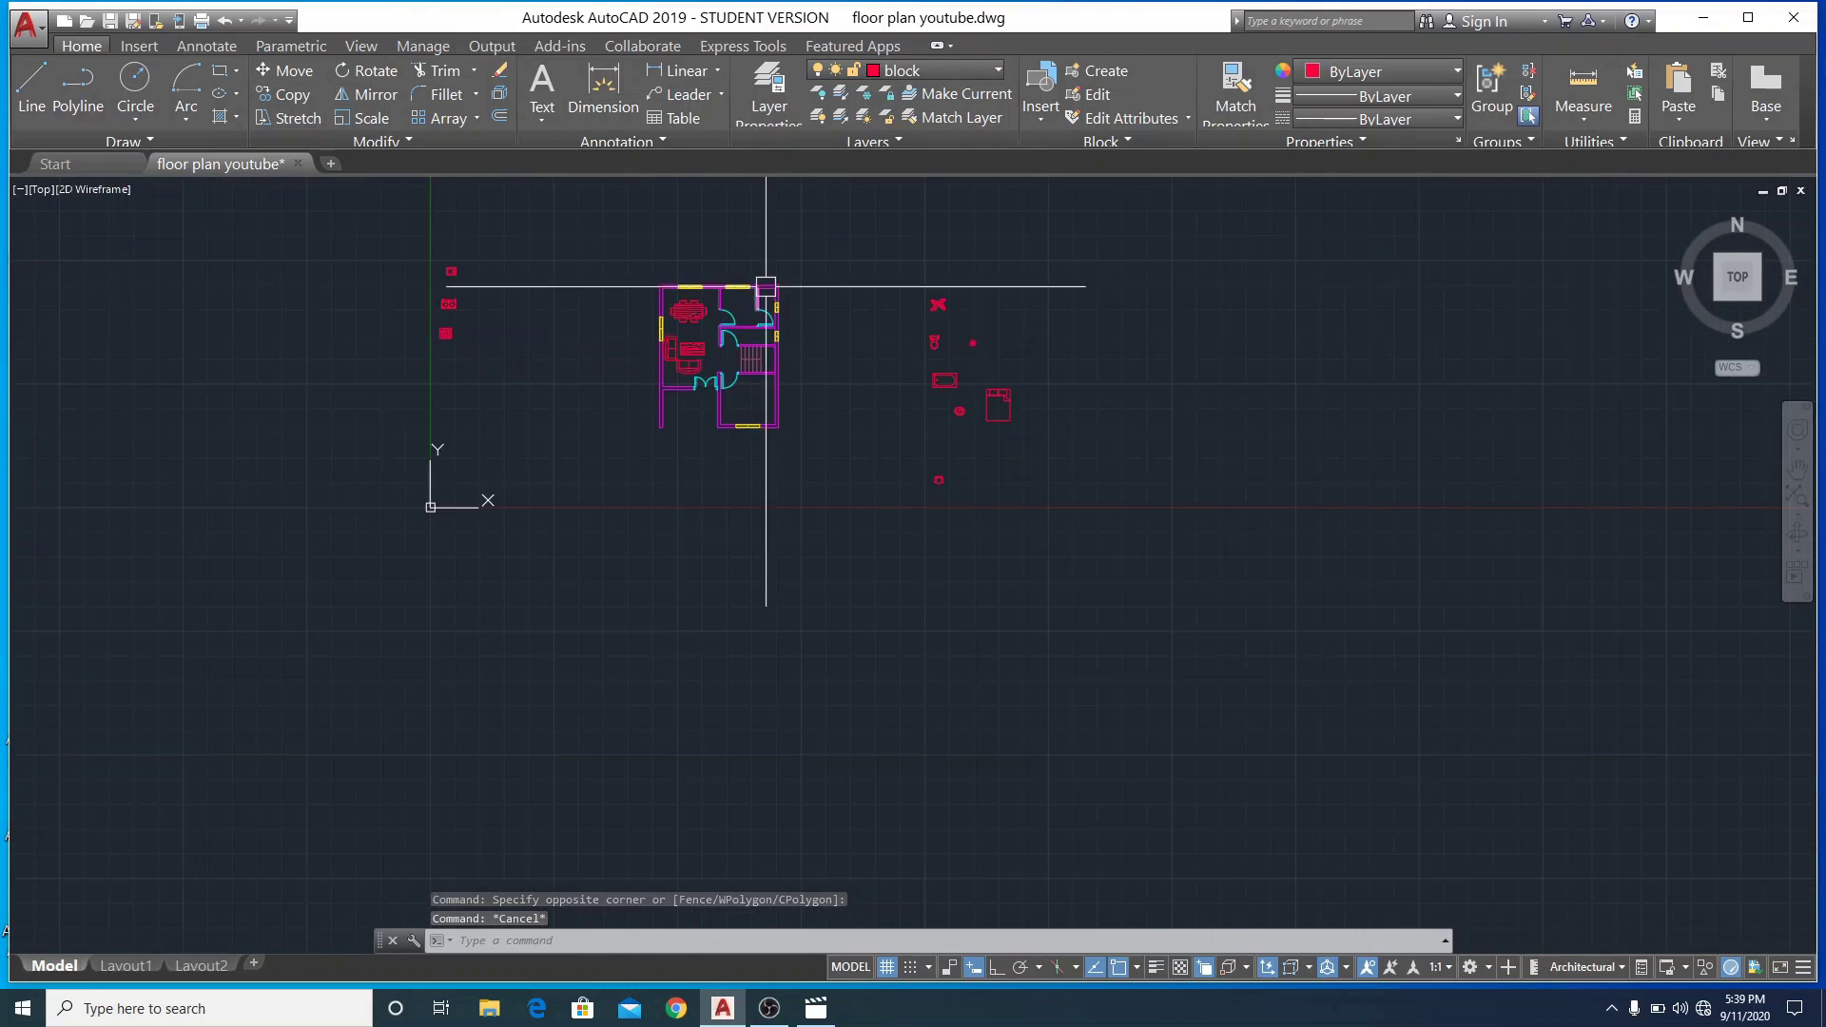
pyautogui.scroll(6, 738, 285)
pyautogui.scroll(-4, 608, 344)
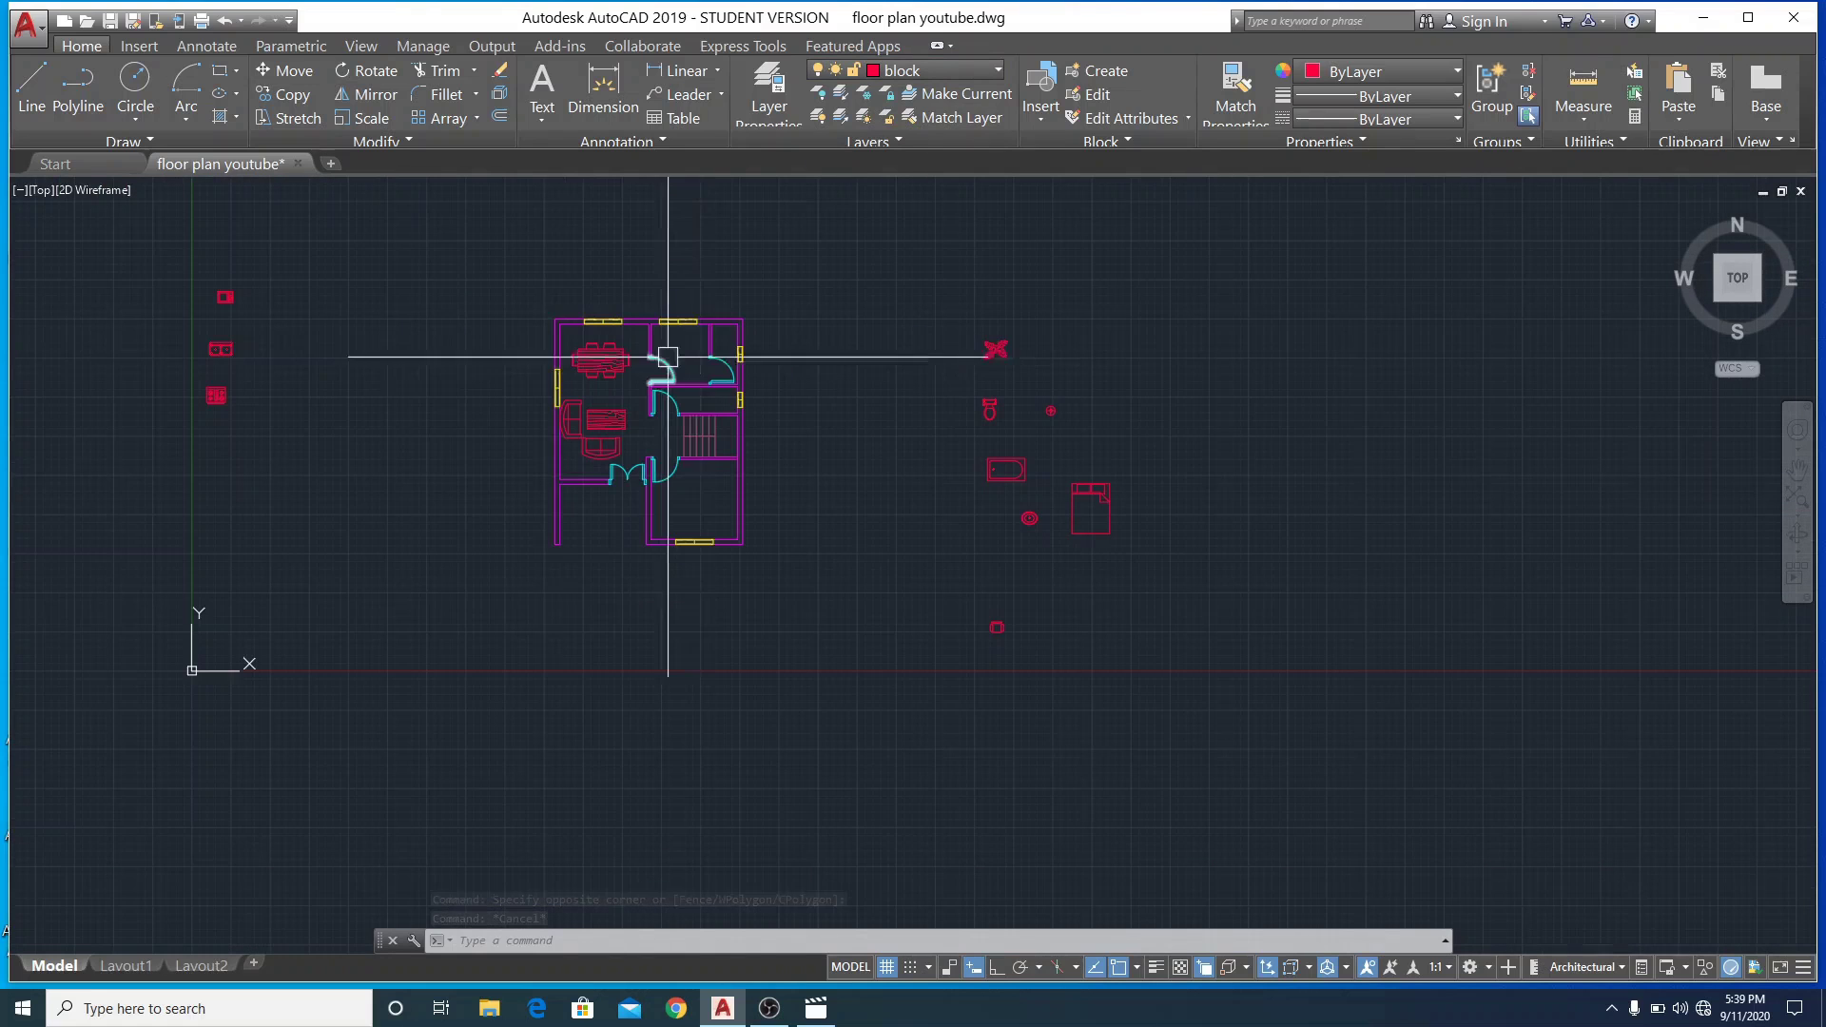
pyautogui.scroll(6, 157, 354)
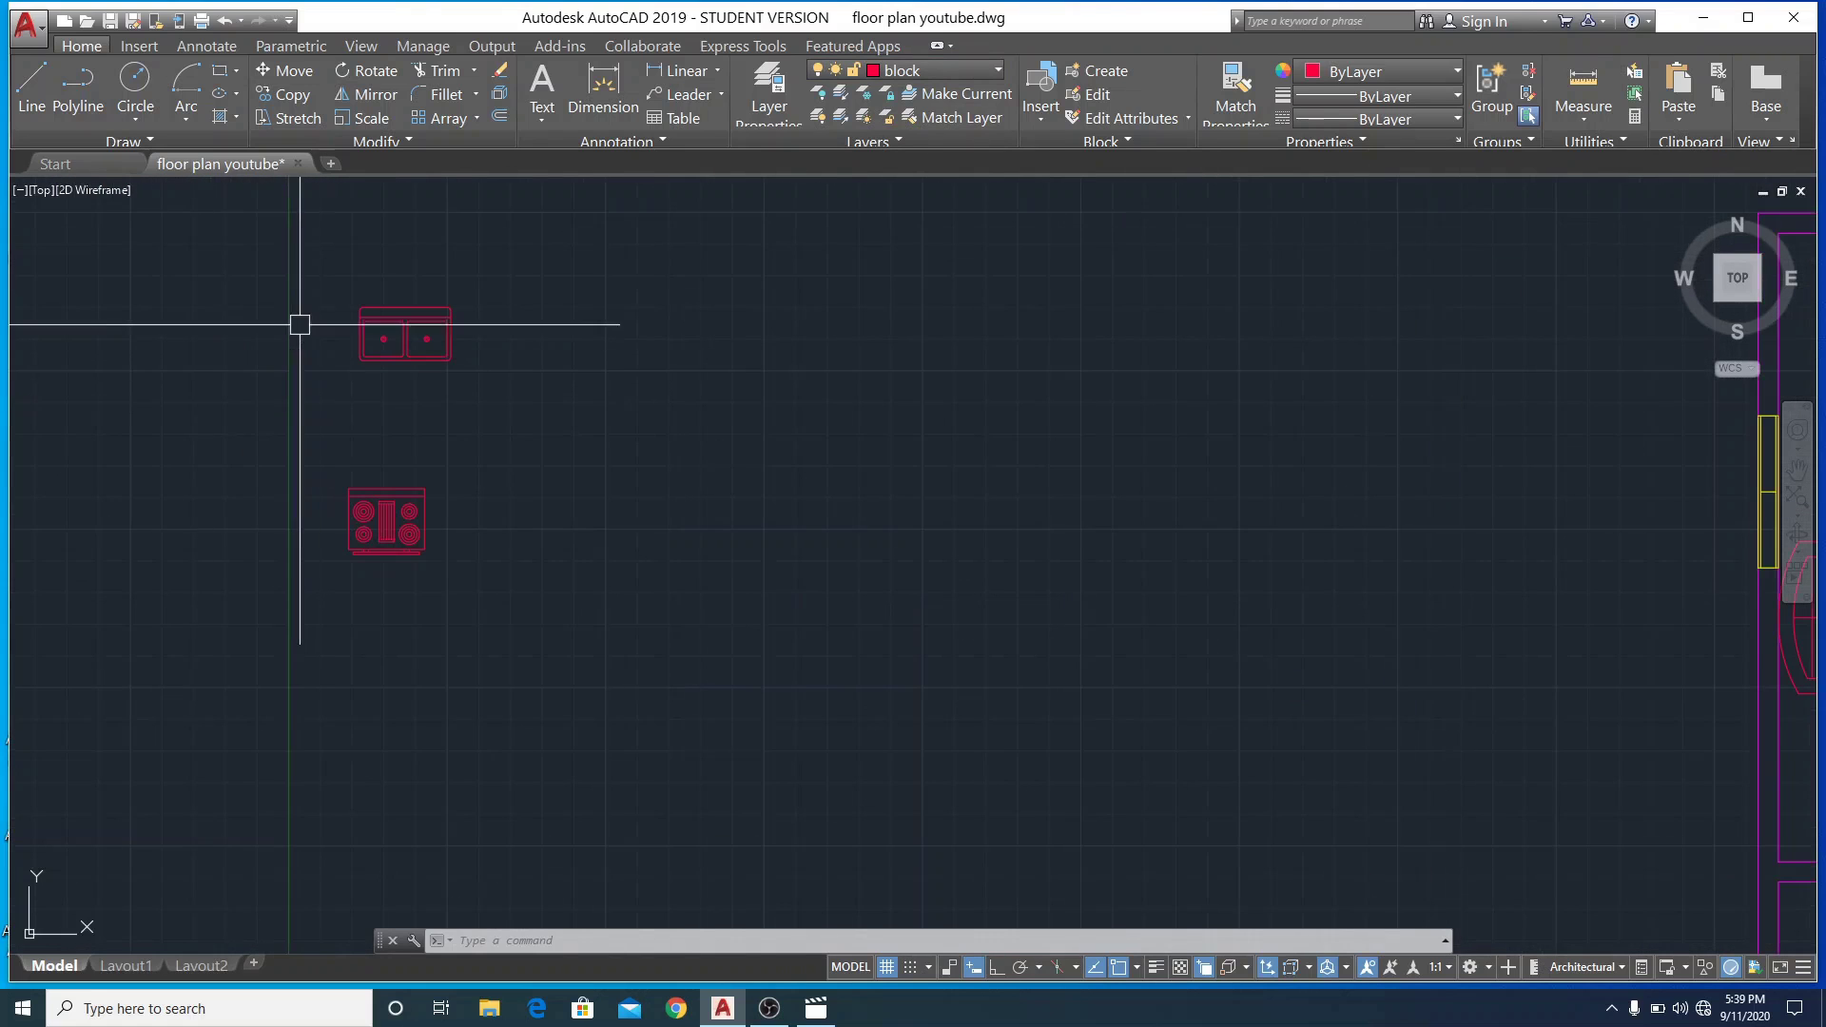
pyautogui.click(326, 450)
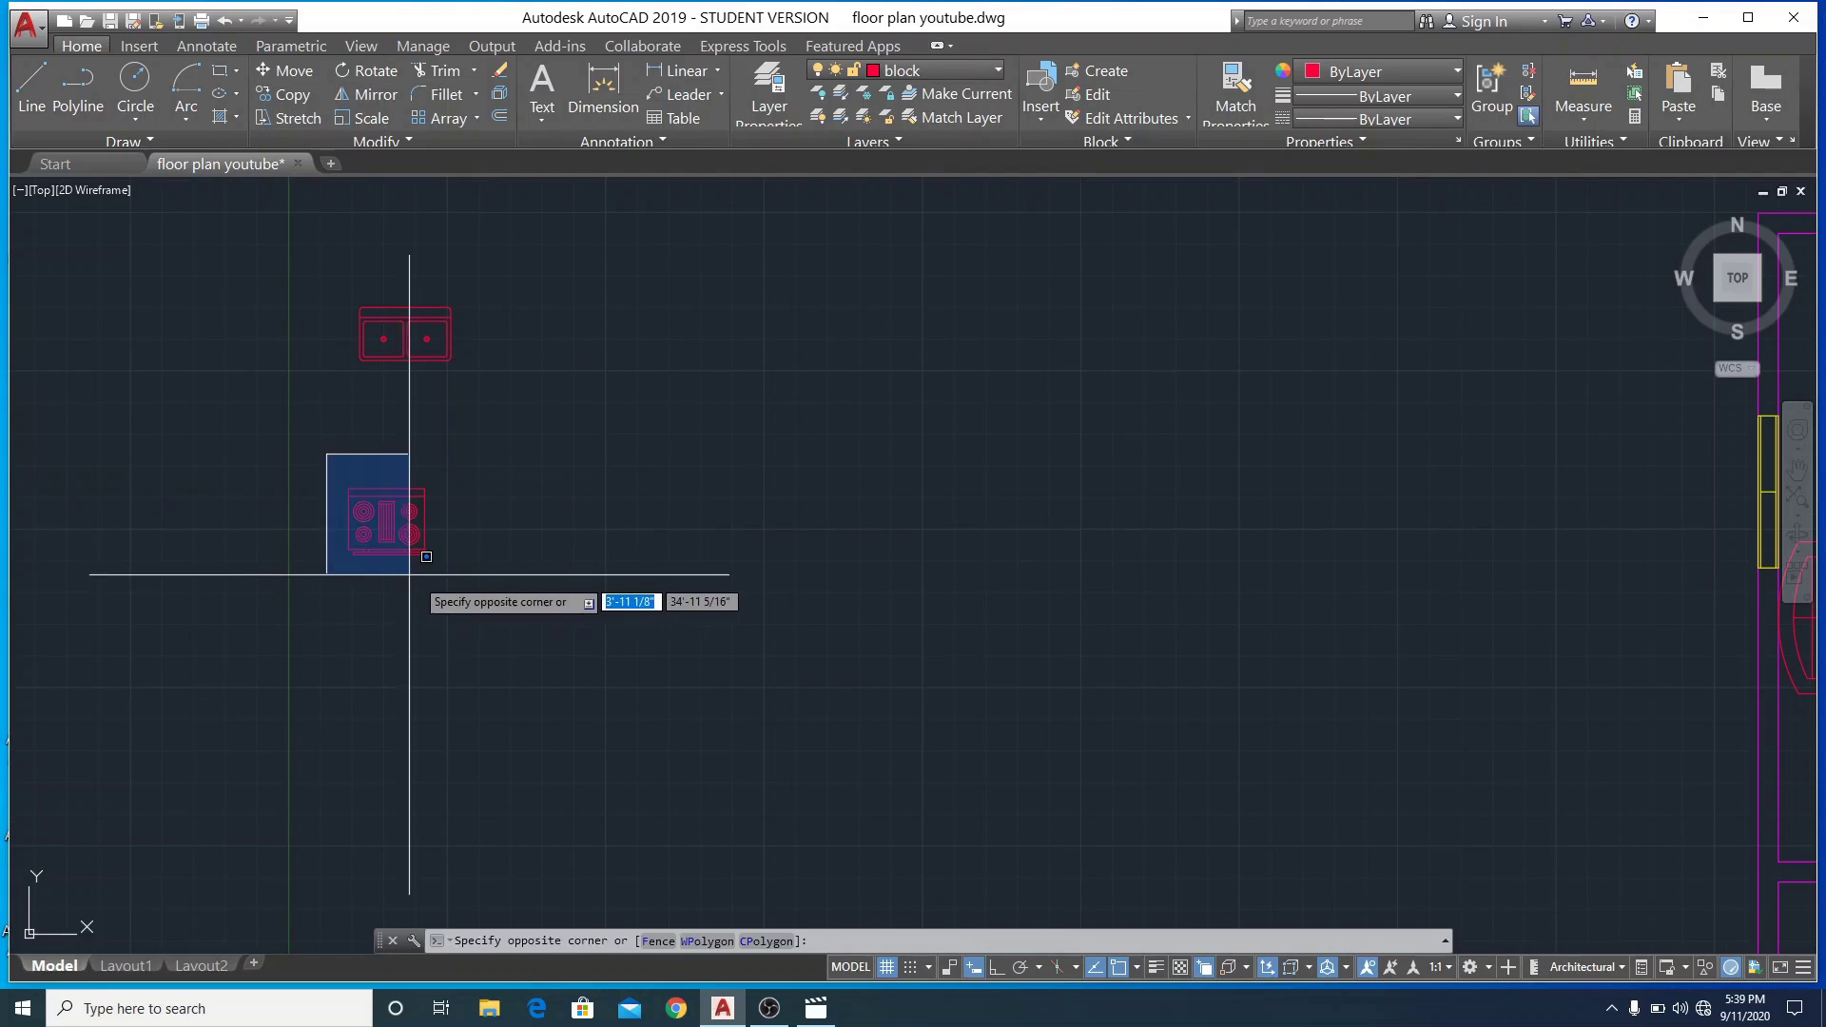
pyautogui.click(413, 561)
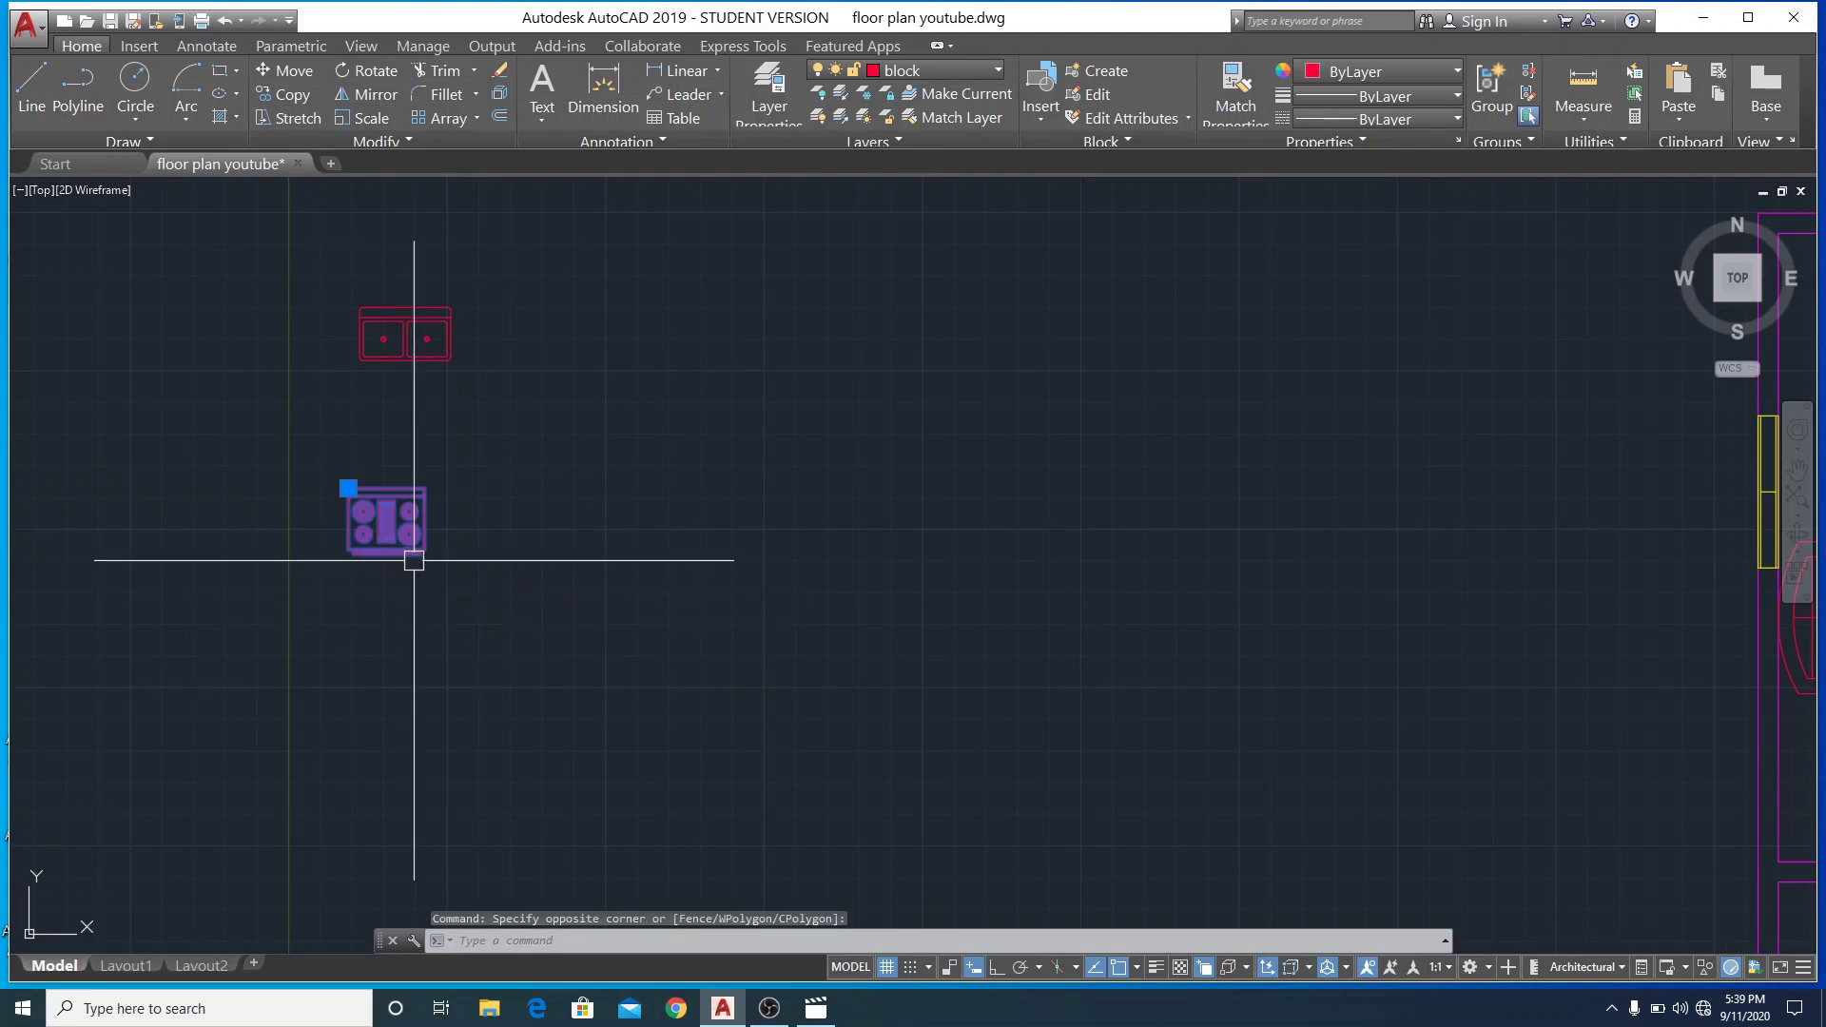
pyautogui.click(348, 488)
pyautogui.scroll(-1, 426, 483)
pyautogui.scroll(-6, 427, 481)
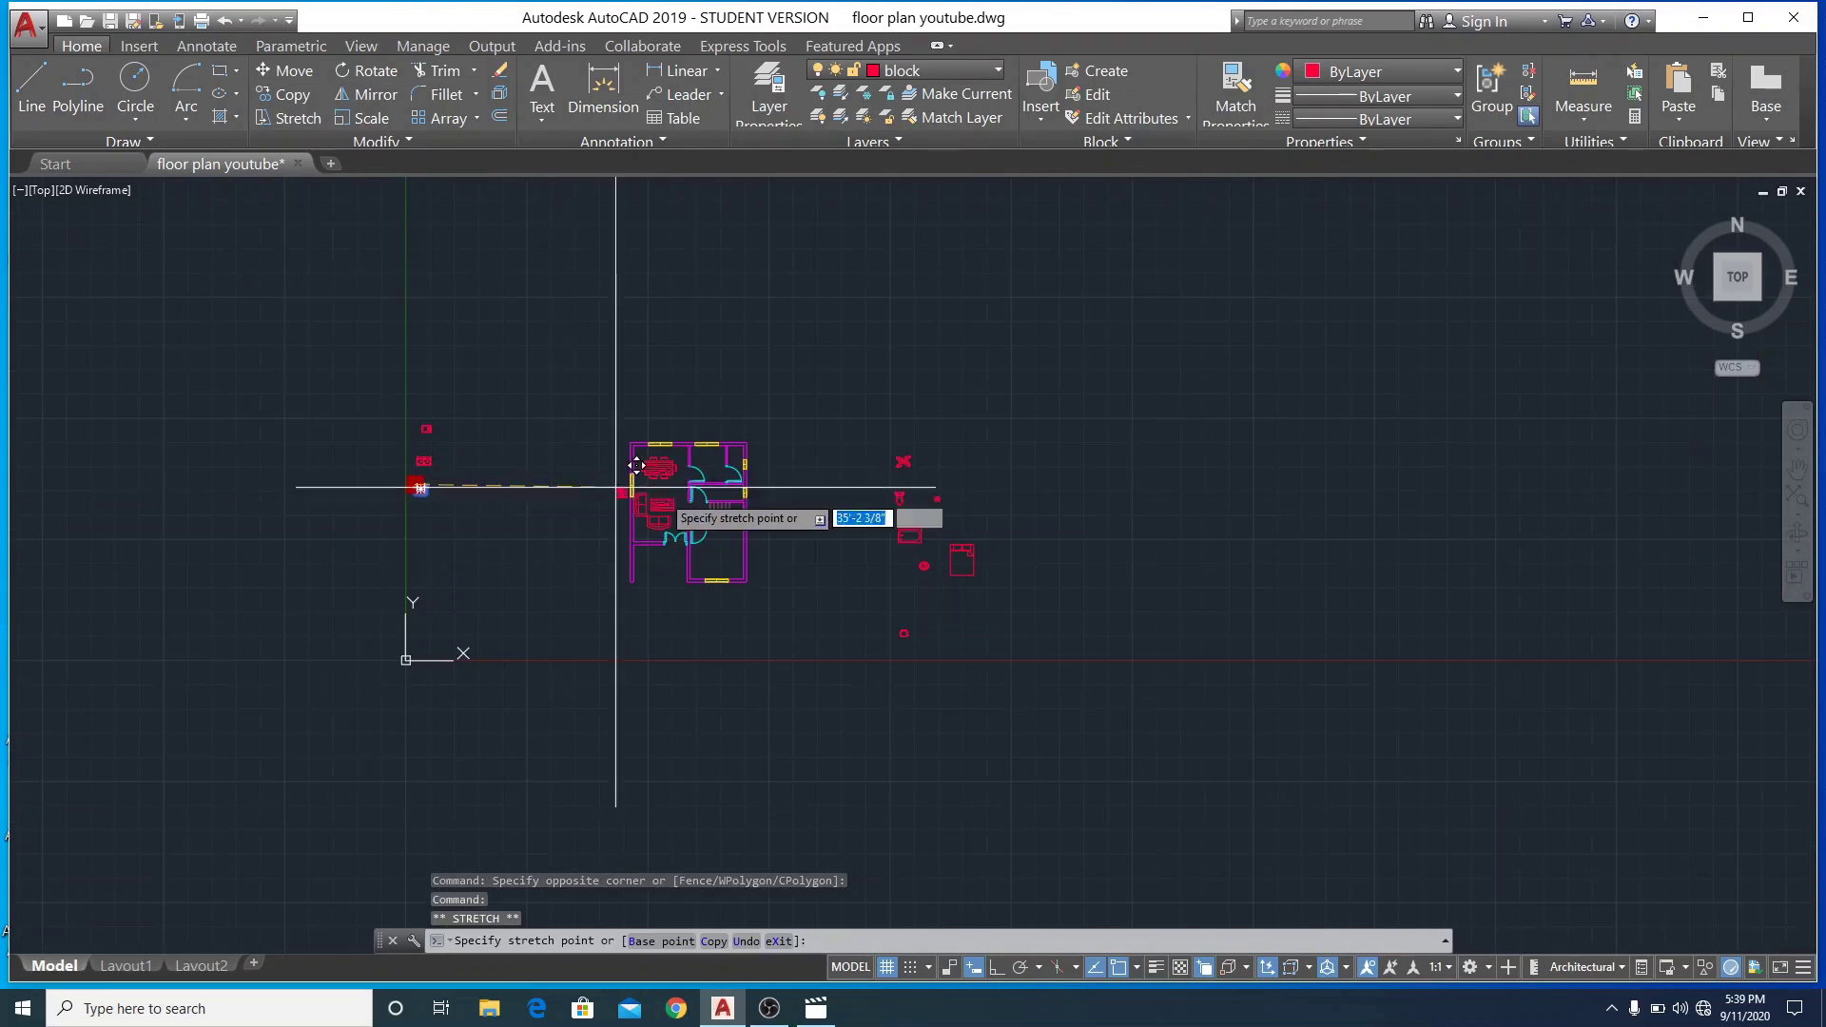
pyautogui.scroll(8, 731, 435)
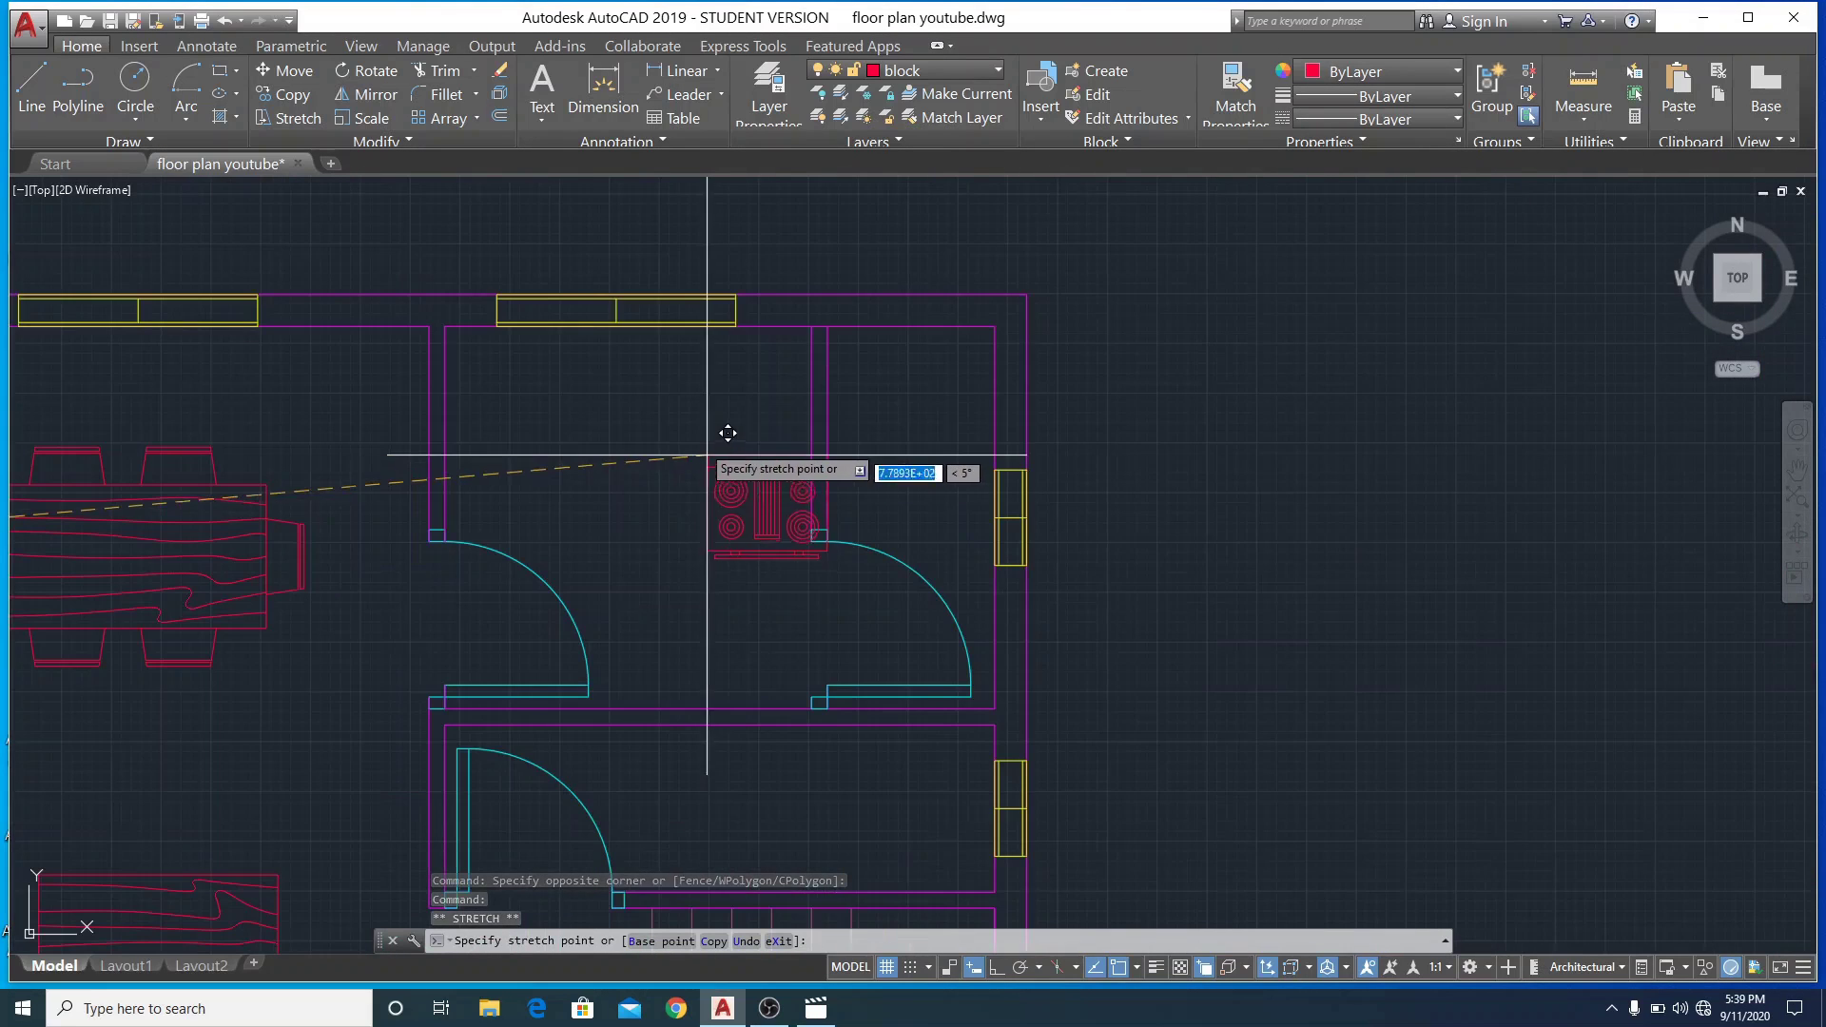
pyautogui.click(702, 305)
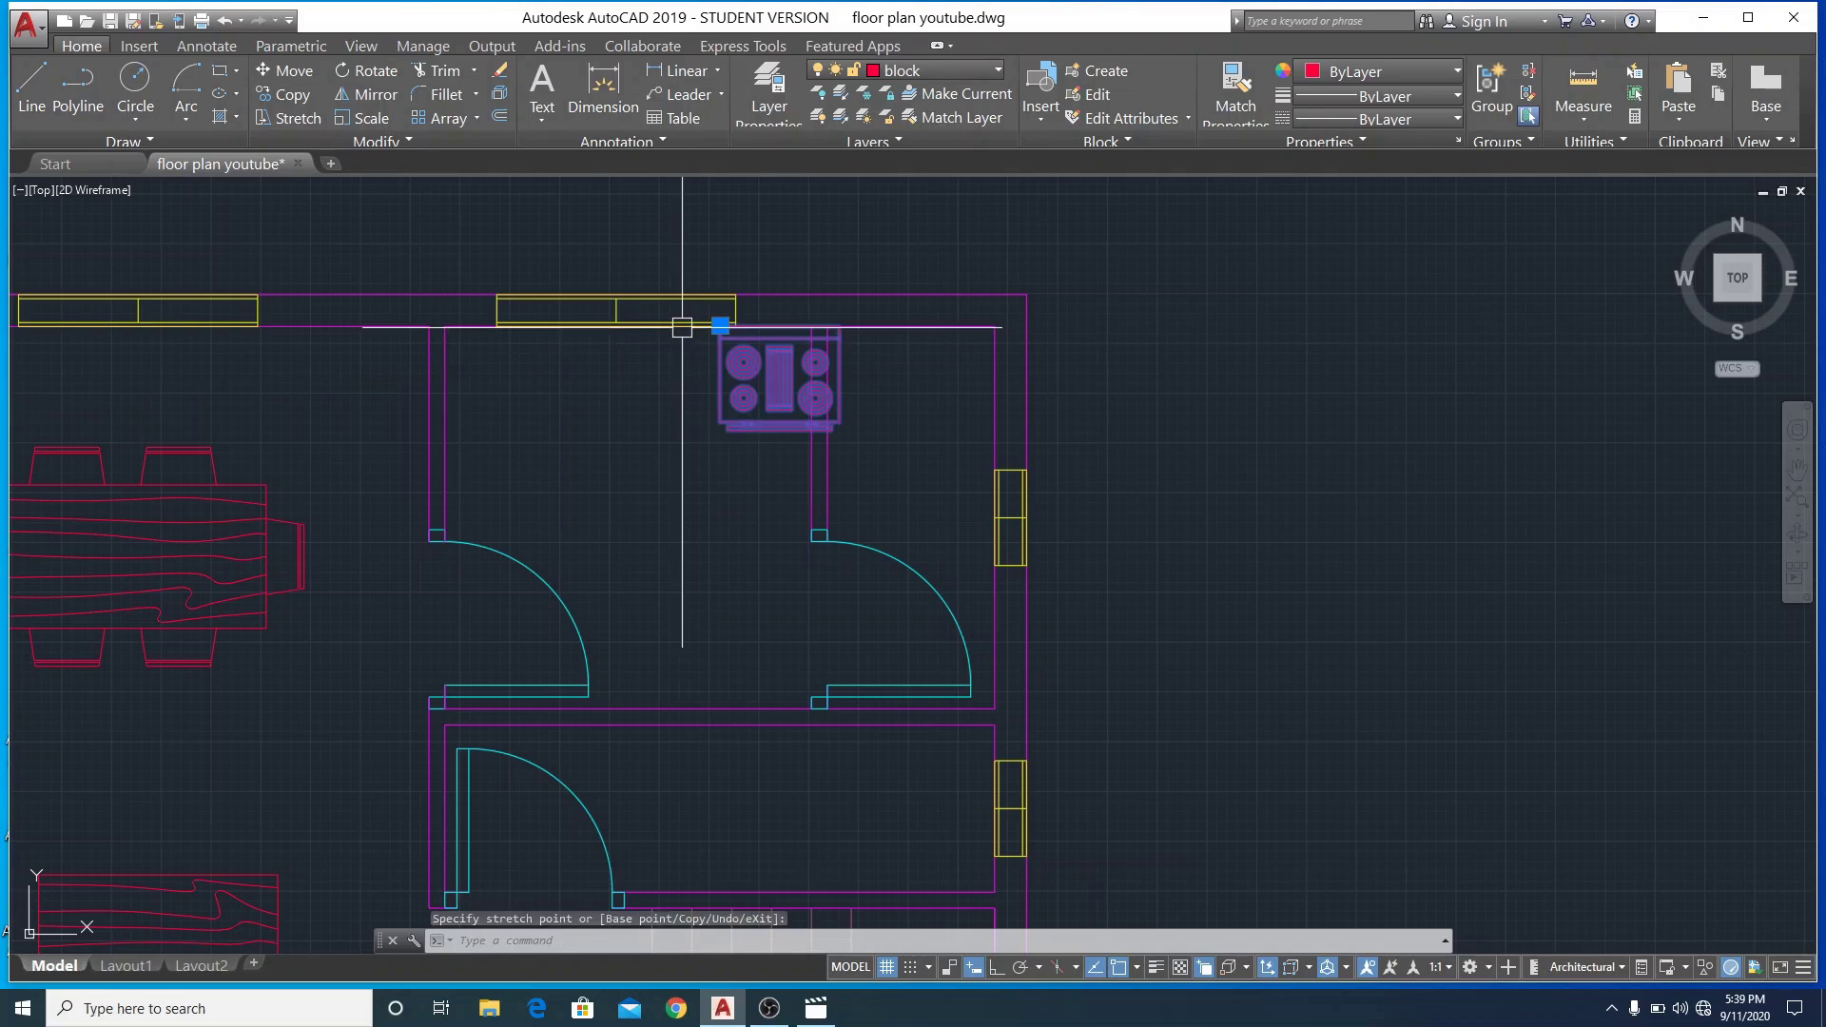
# Reposition the stove left and slightly down so it sits below the window, clear of the upper wall and the right partition
pyautogui.click(719, 325)
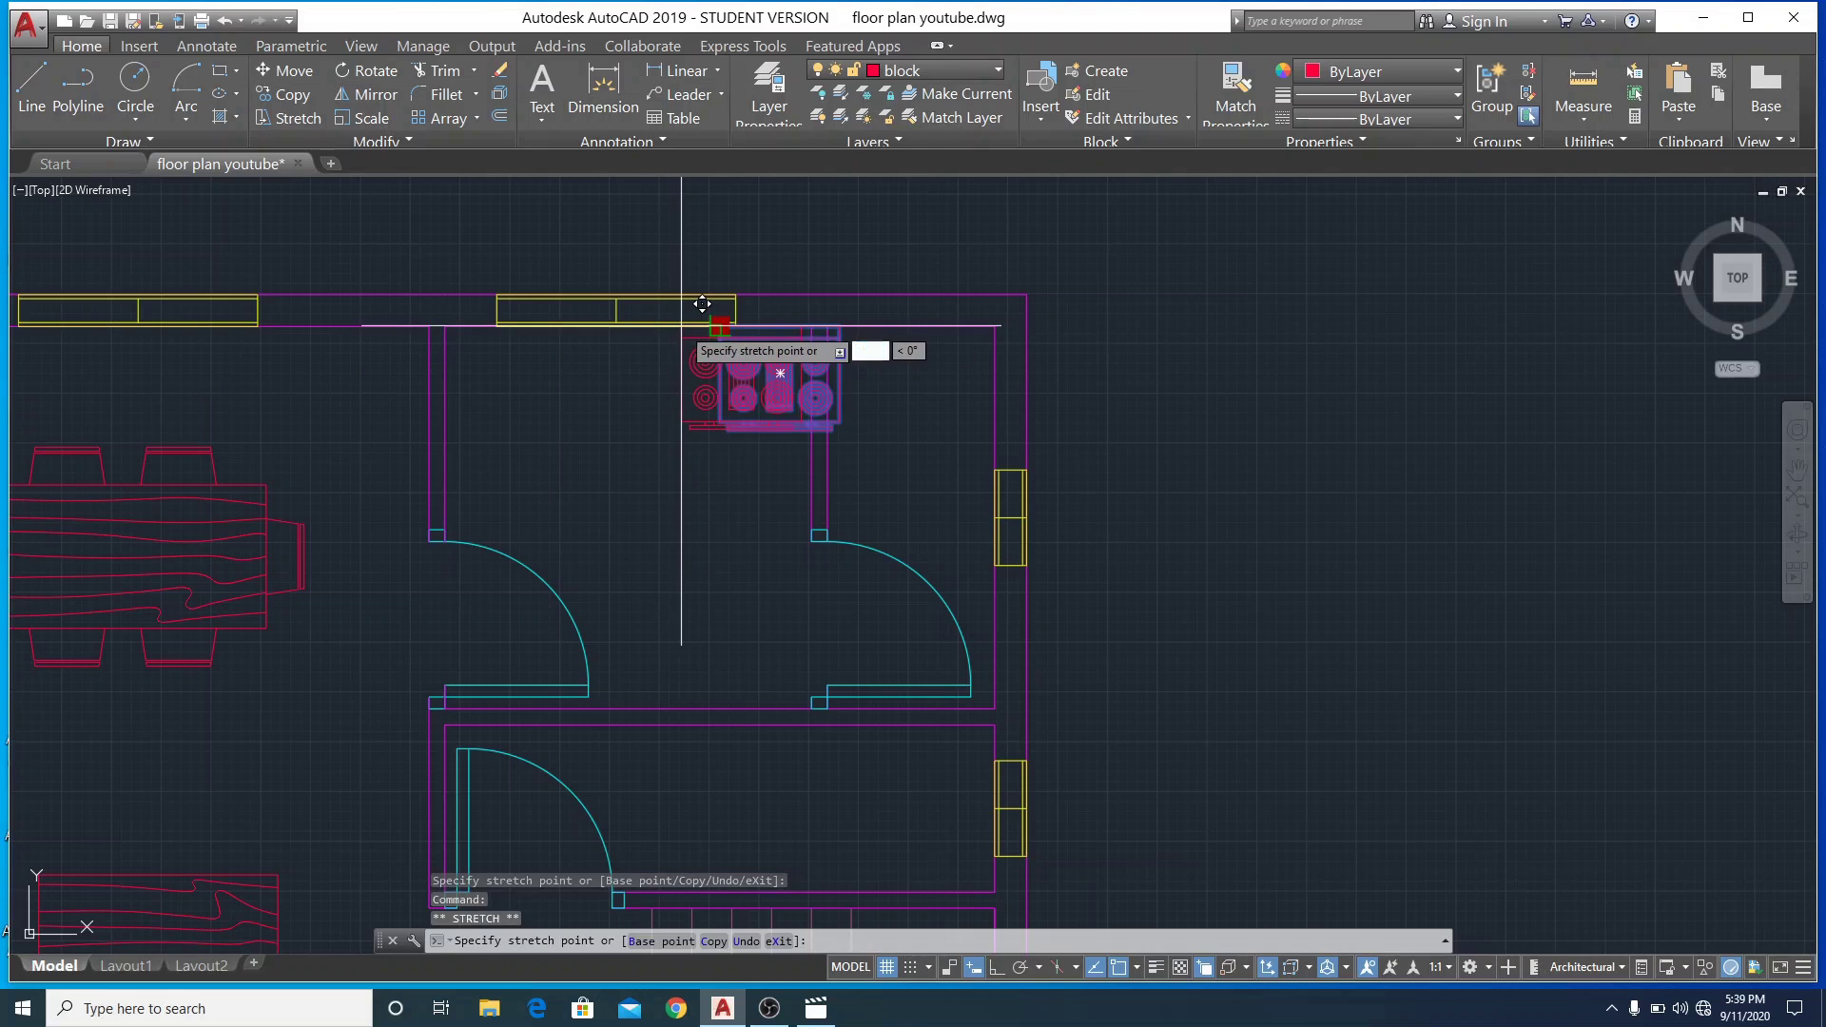
pyautogui.click(681, 325)
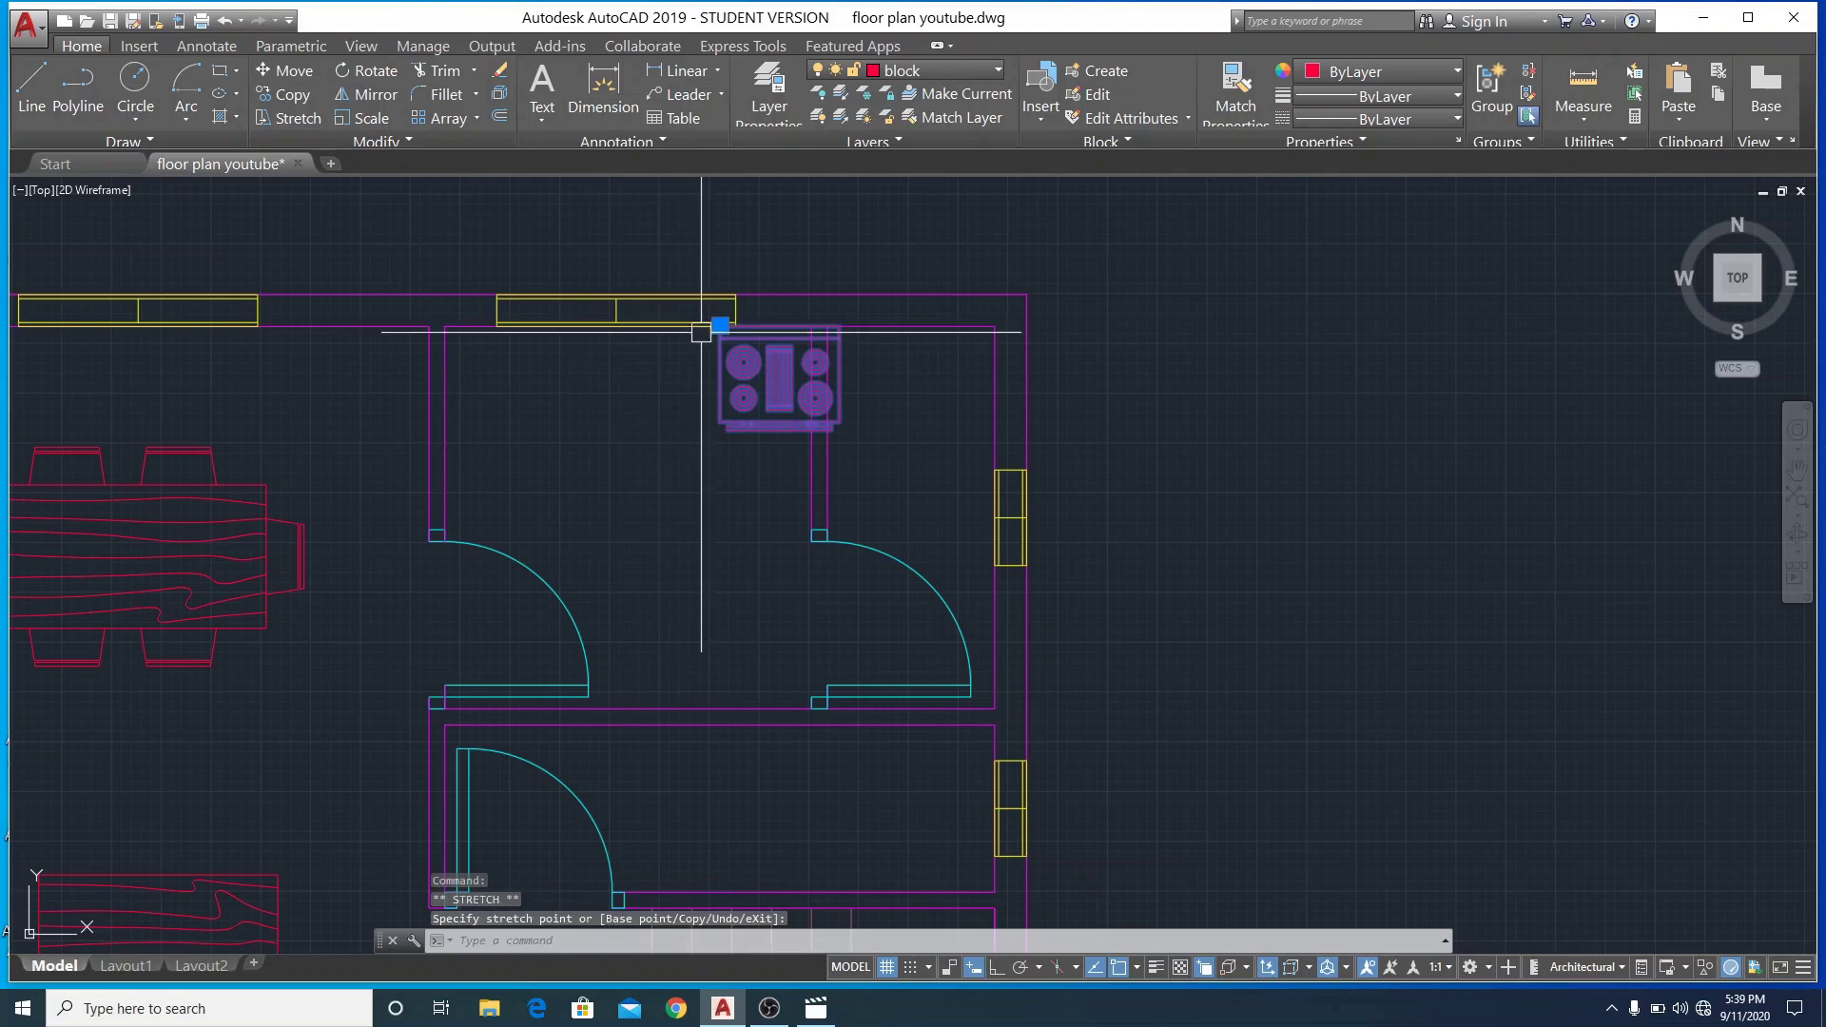
pyautogui.click(720, 325)
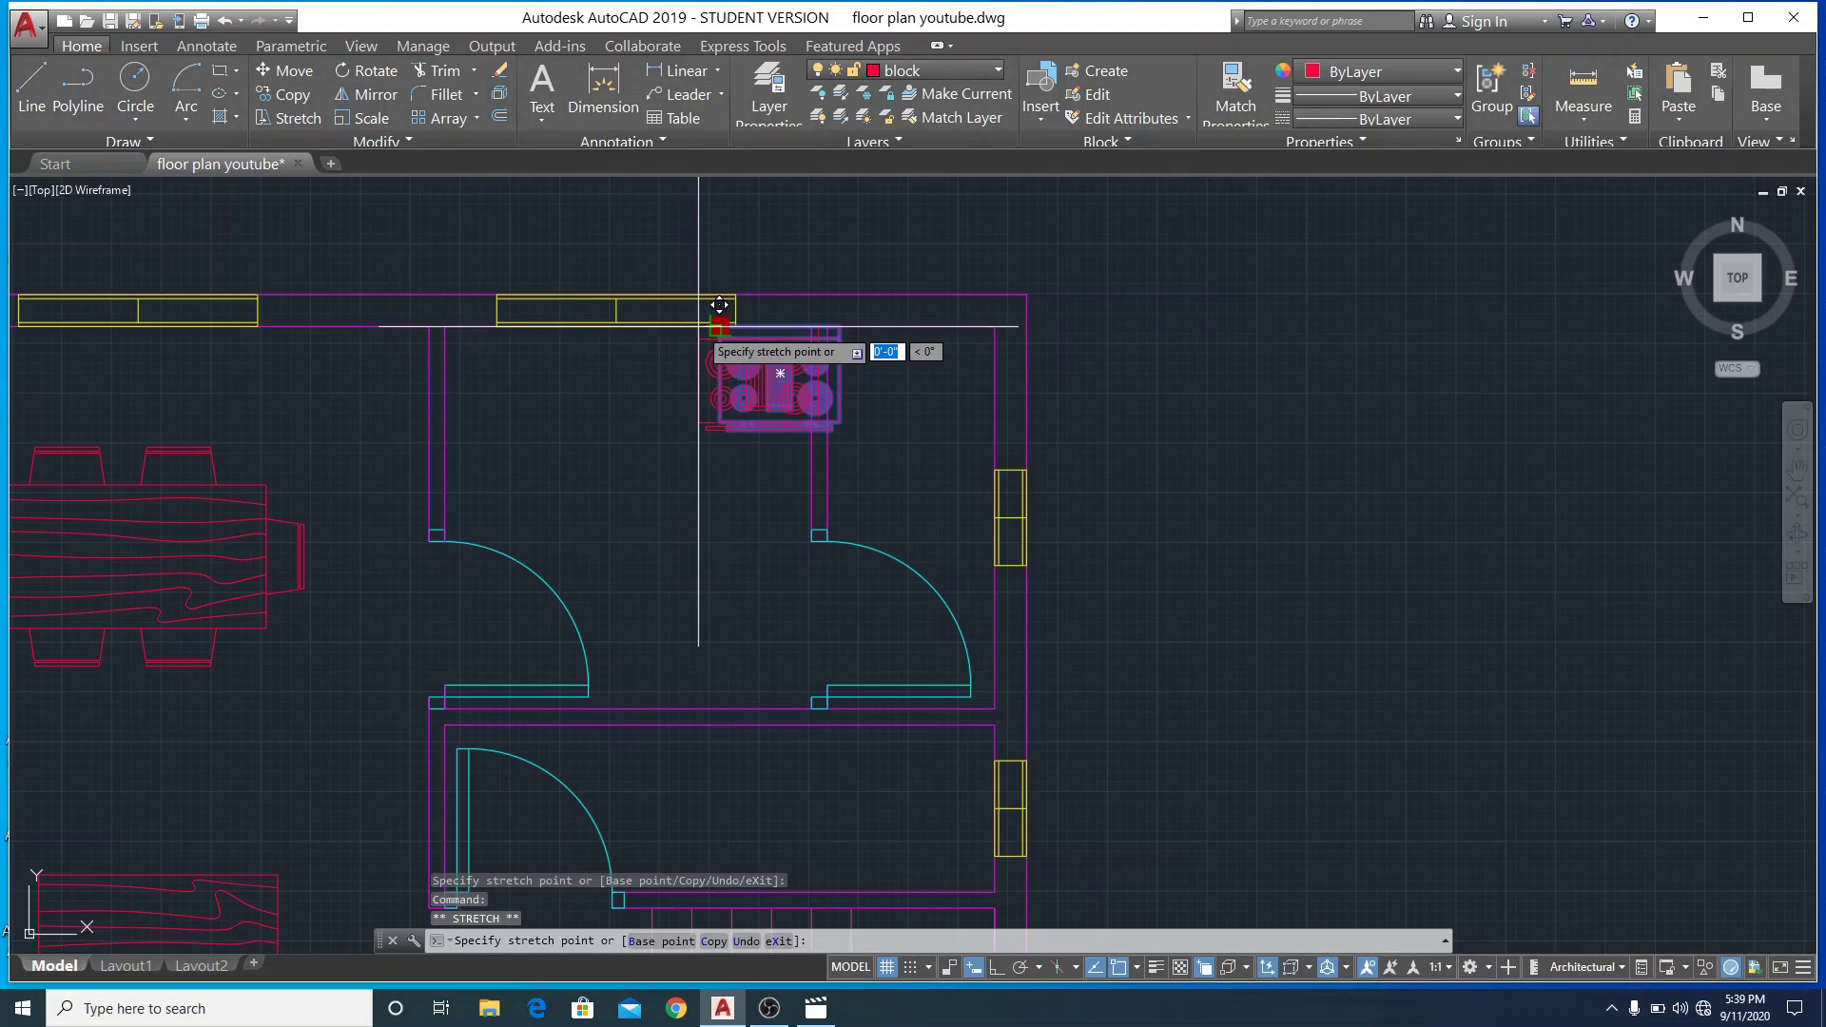
pyautogui.click(667, 351)
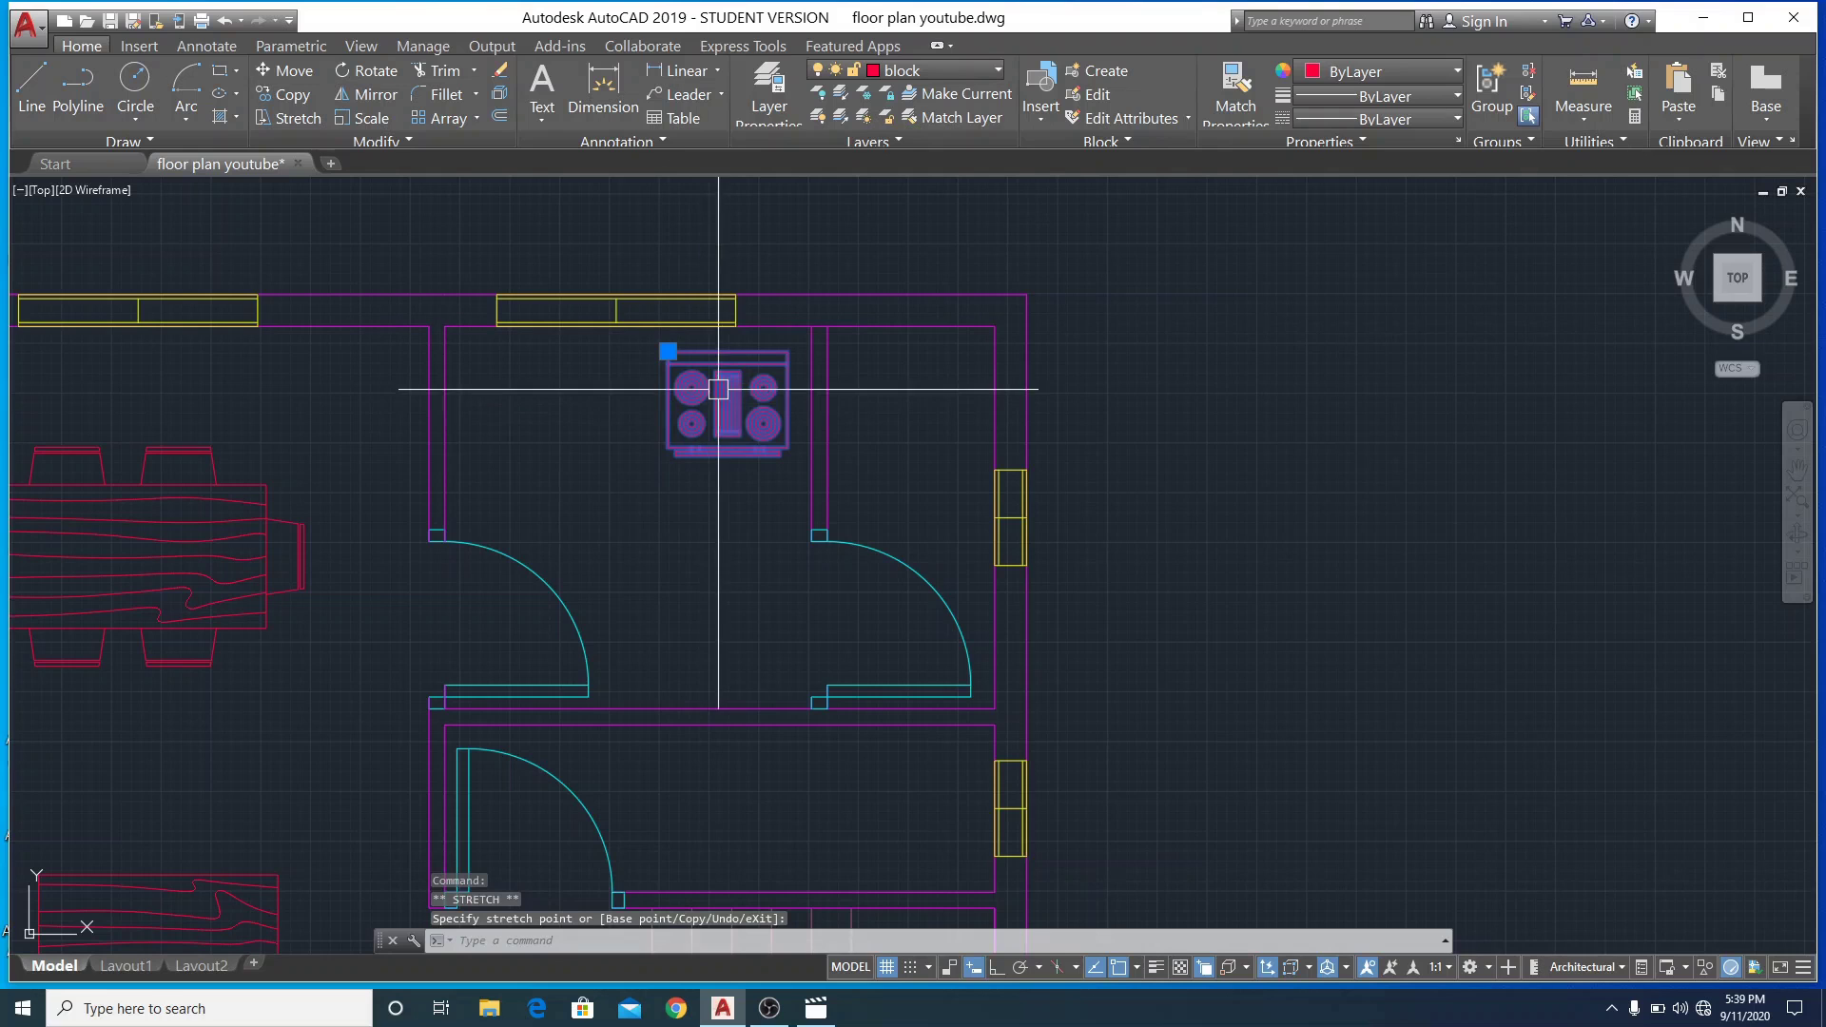
pyautogui.scroll(-5, 489, 448)
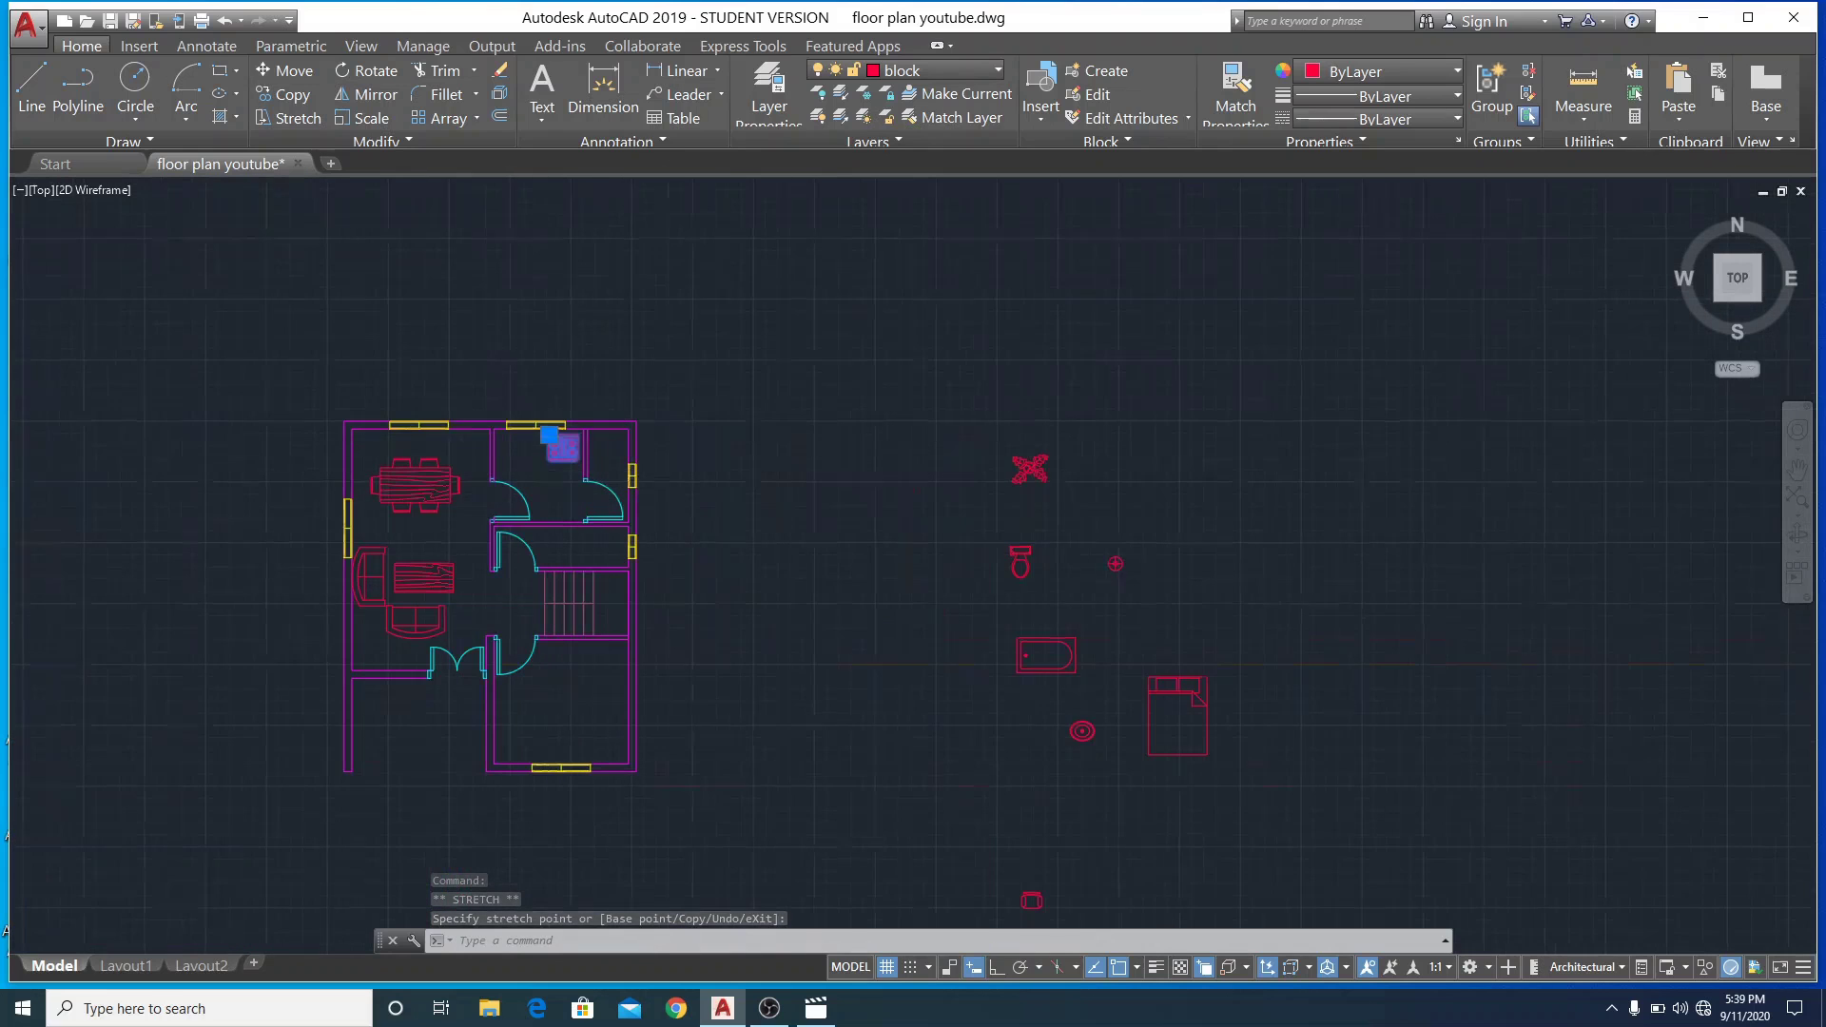
# Move the double sink from left of the plan into the kitchen, beside the left partition above the door
pyautogui.scroll(-3, 84, 532)
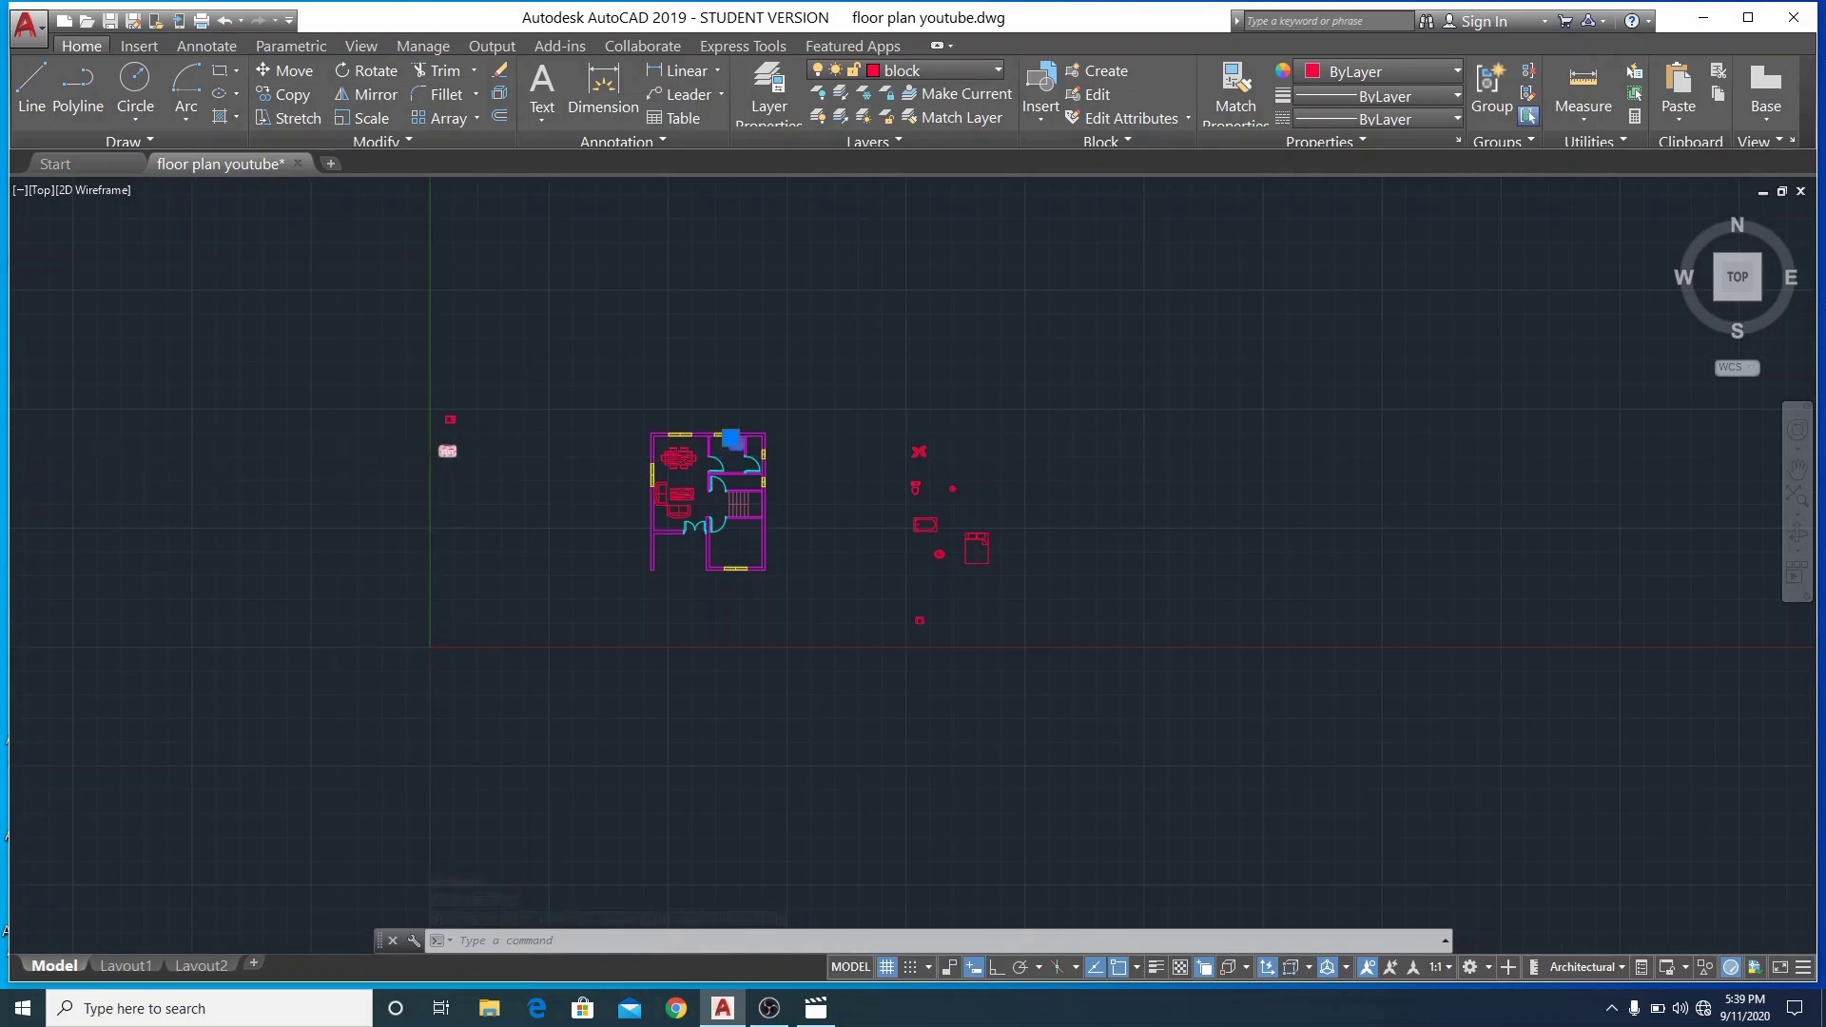
pyautogui.scroll(8, 435, 456)
pyautogui.click(393, 305)
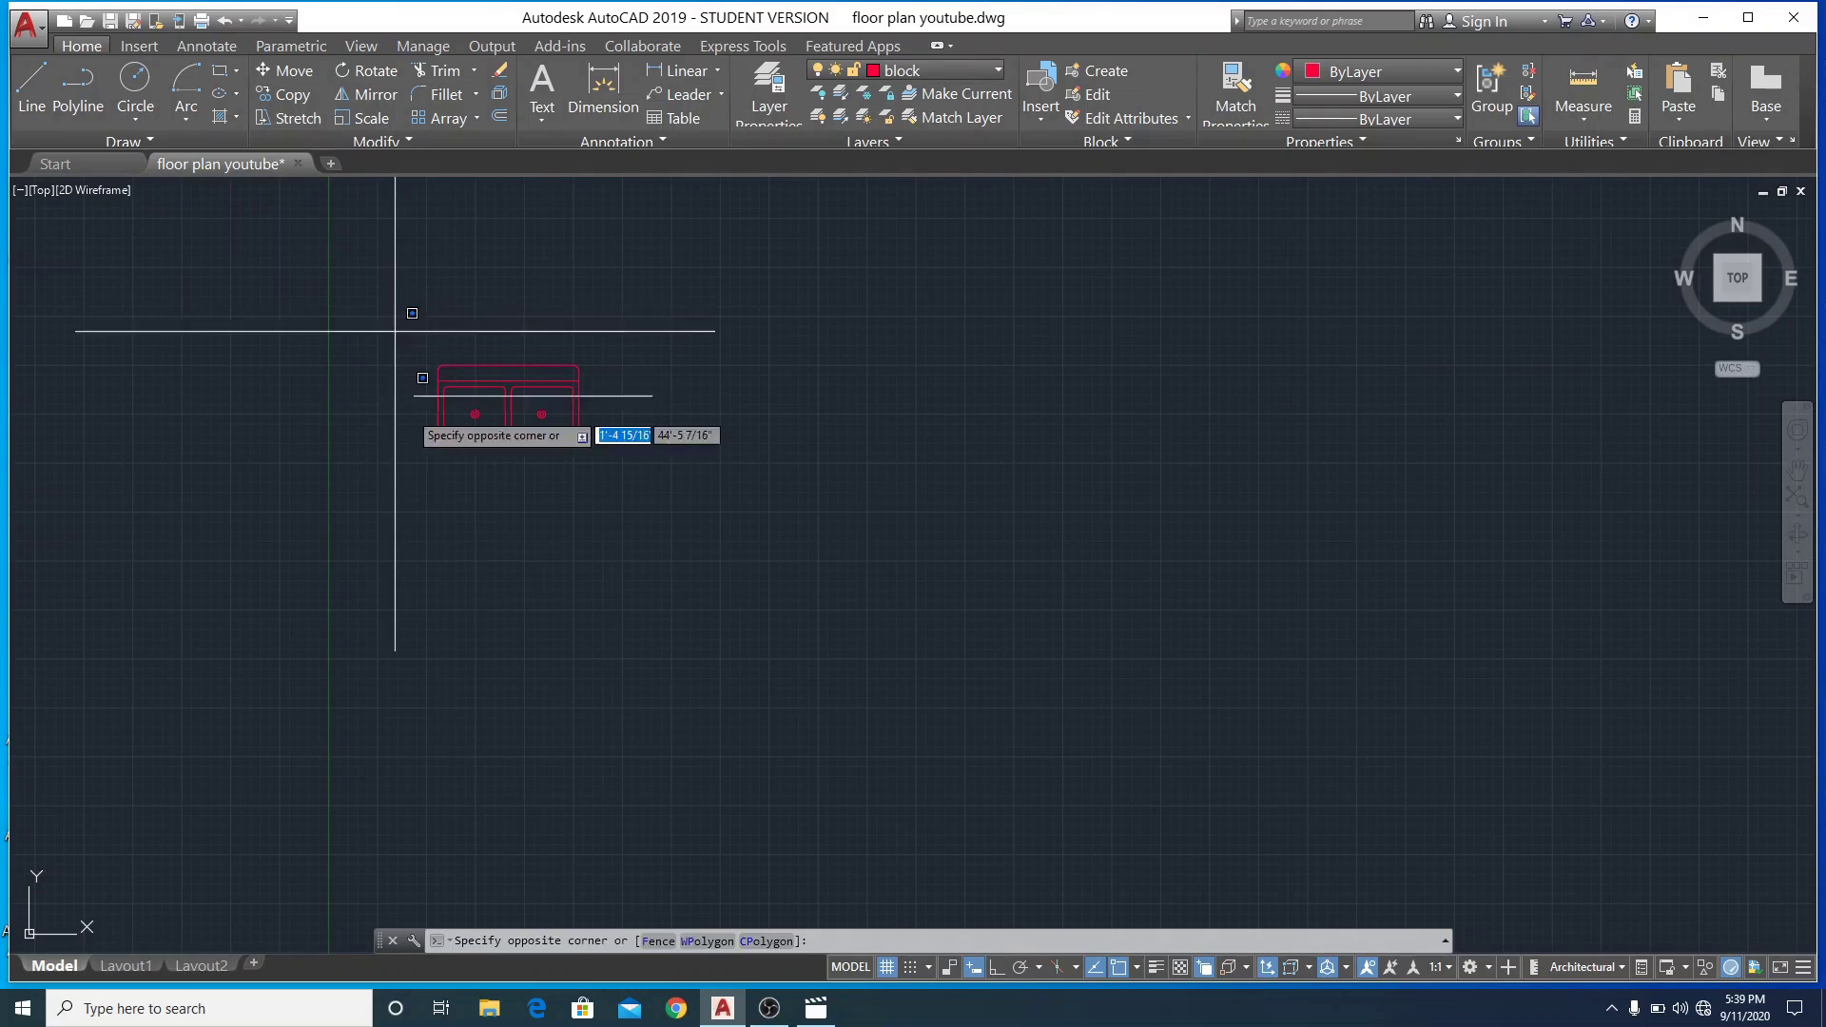
pyautogui.click(677, 518)
pyautogui.click(509, 364)
pyautogui.scroll(-5, 509, 364)
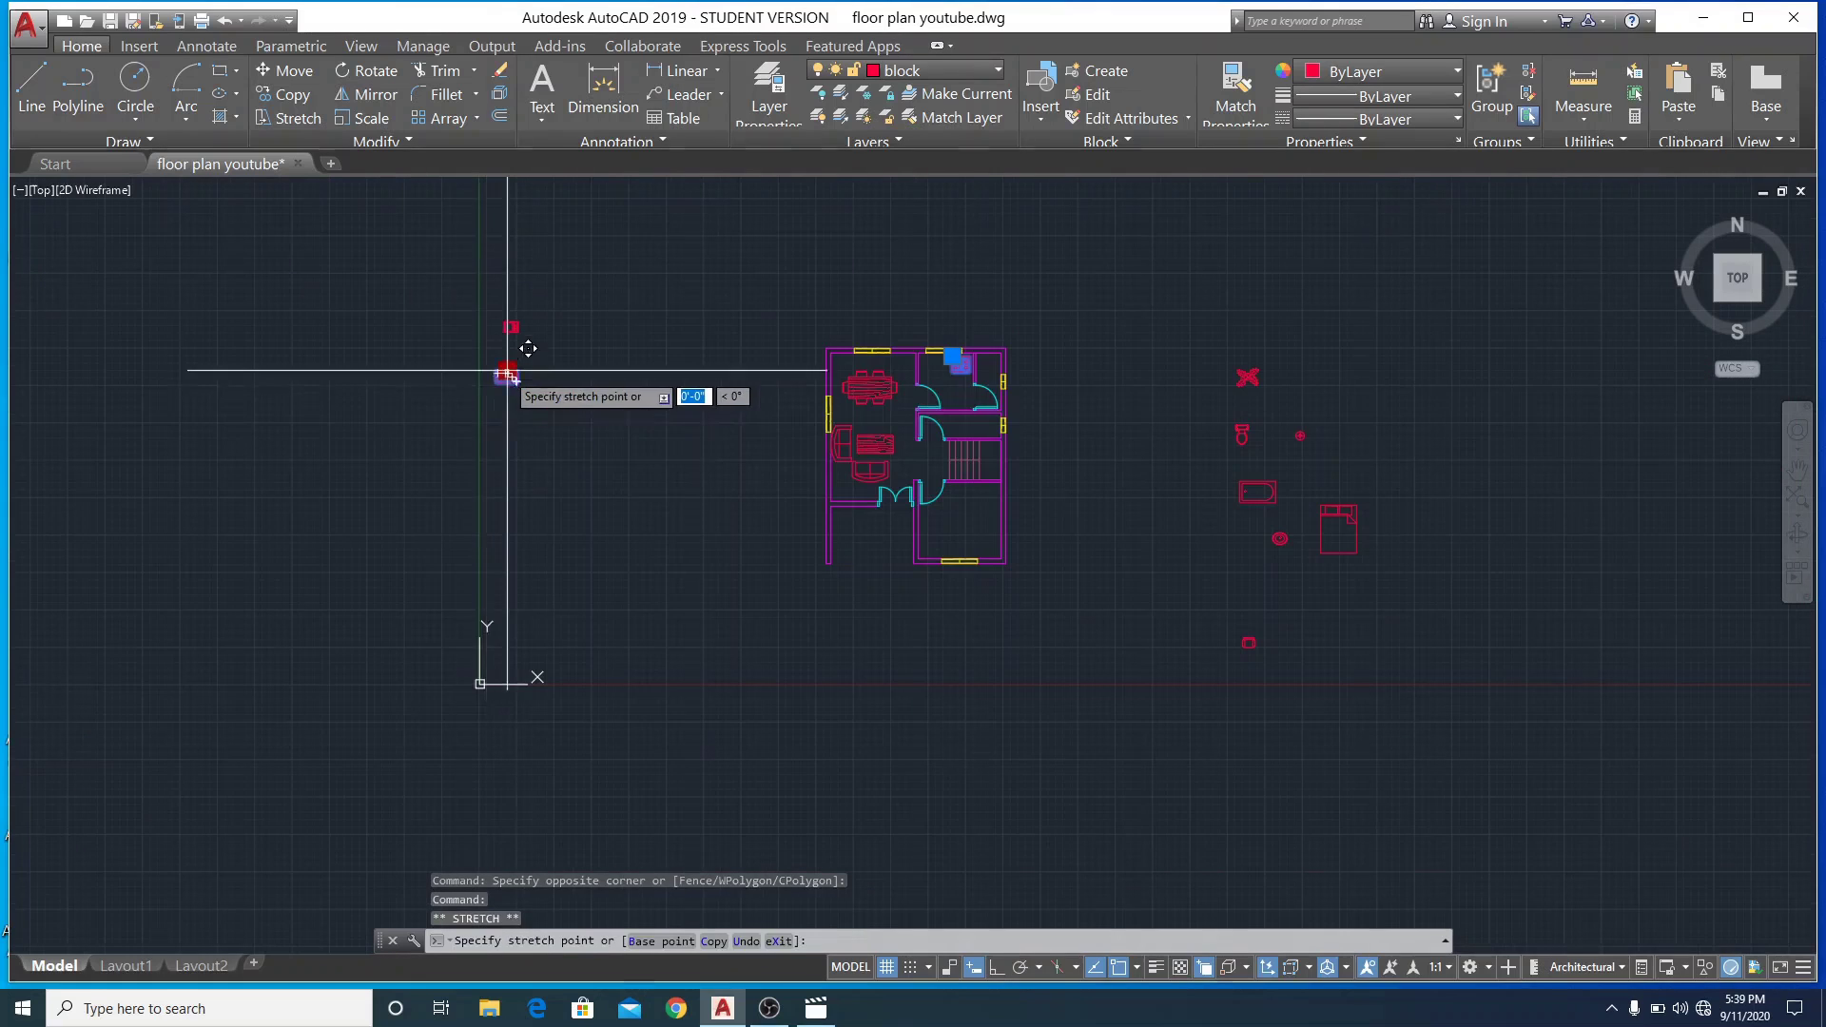
pyautogui.scroll(4, 955, 369)
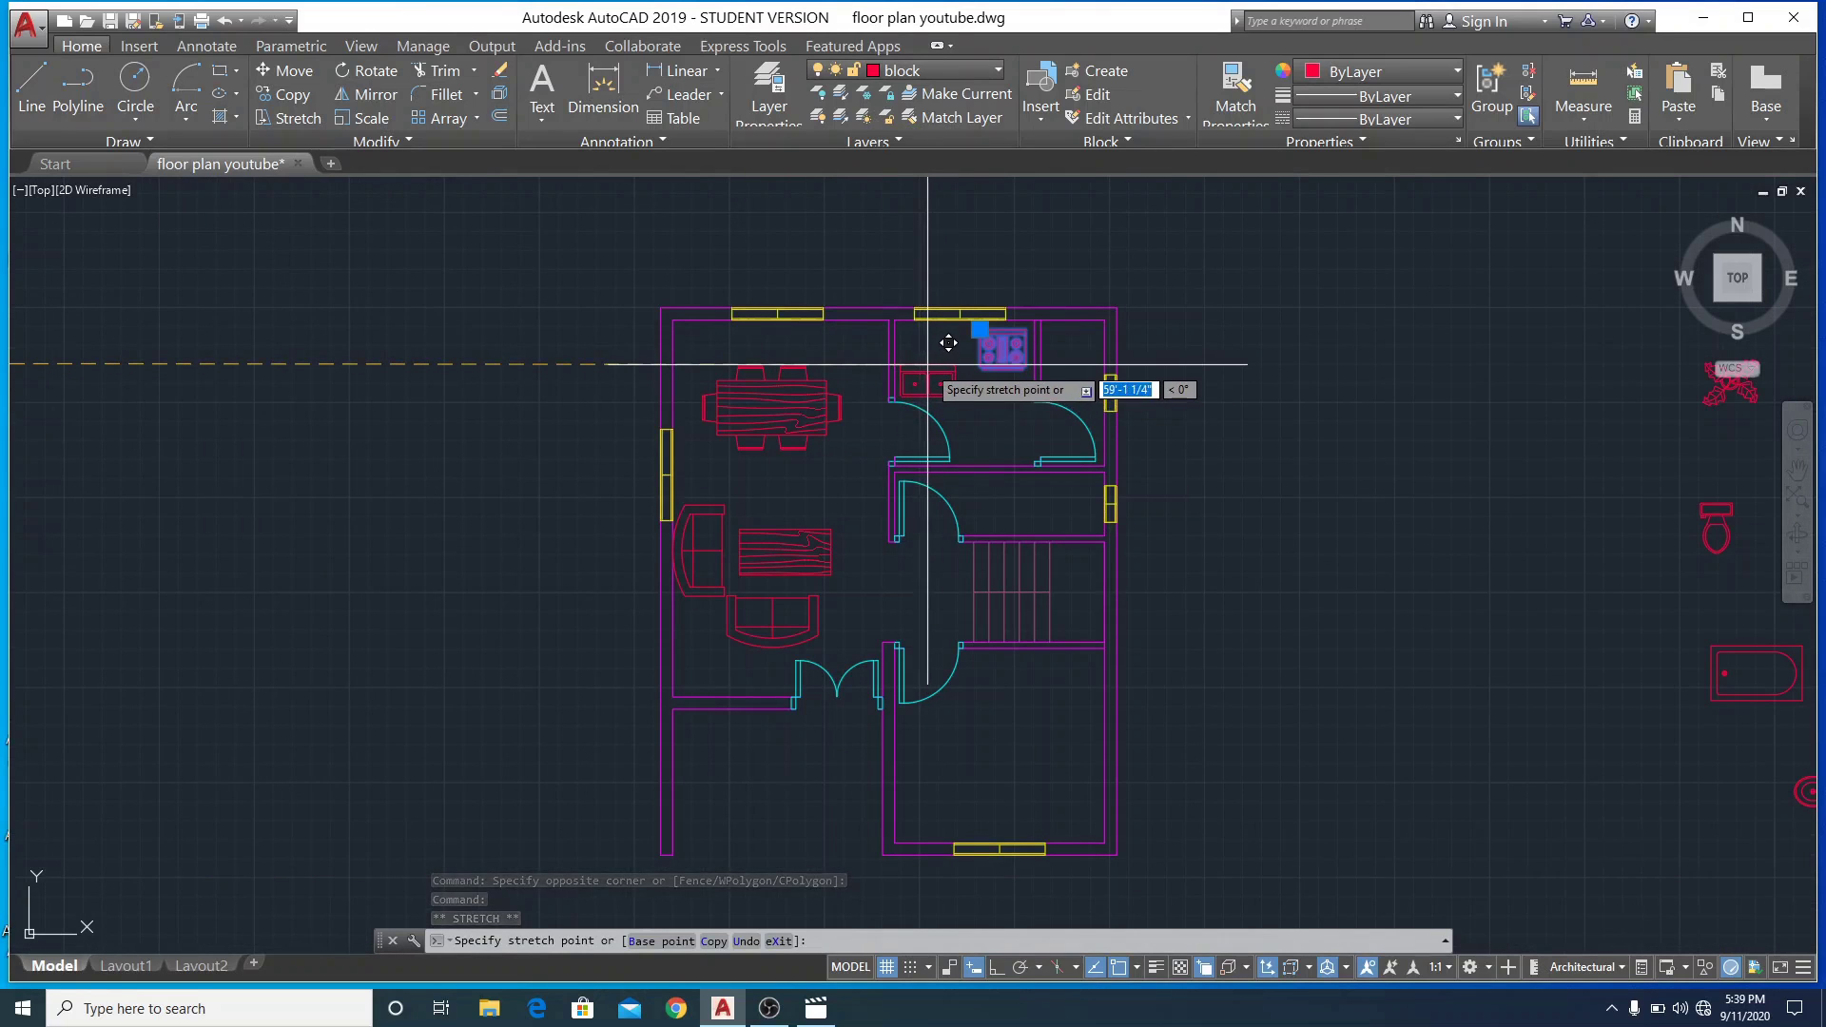
pyautogui.click(937, 378)
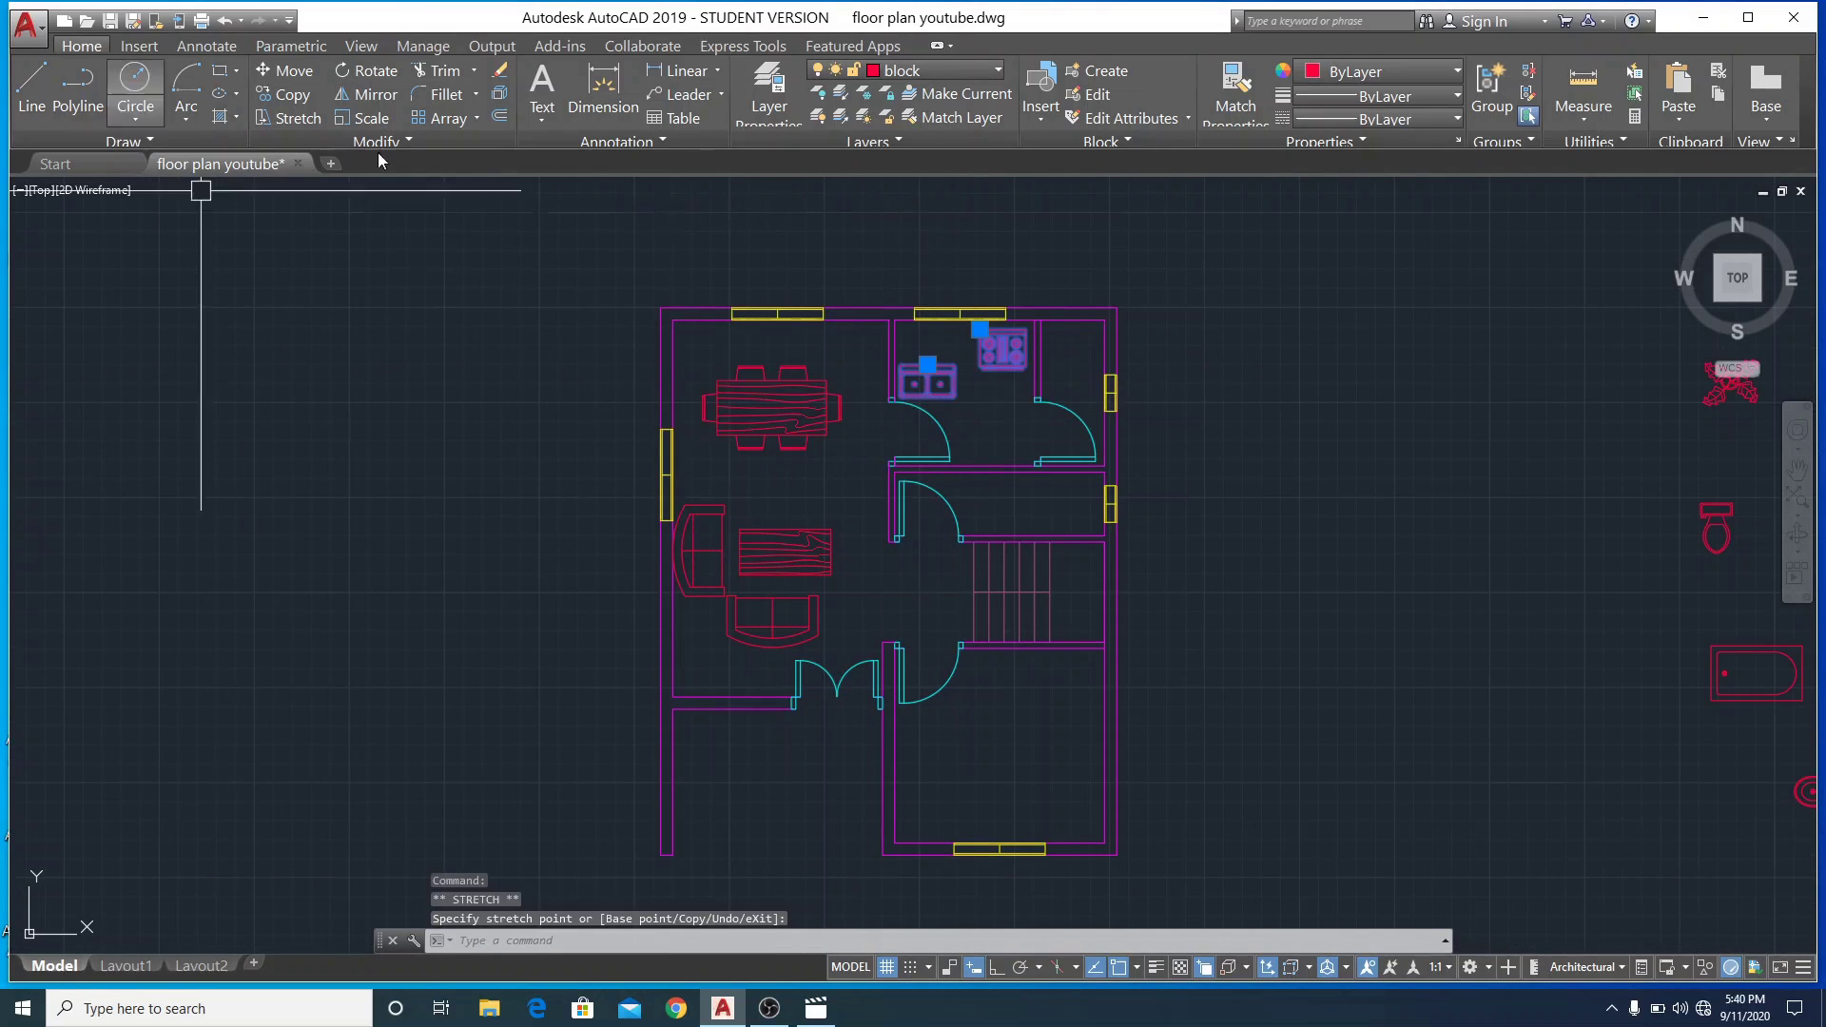
# Rotate the sink and stove together 90 degrees counterclockwise about a point on the kitchen's left partition, with Ortho on
pyautogui.click(366, 71)
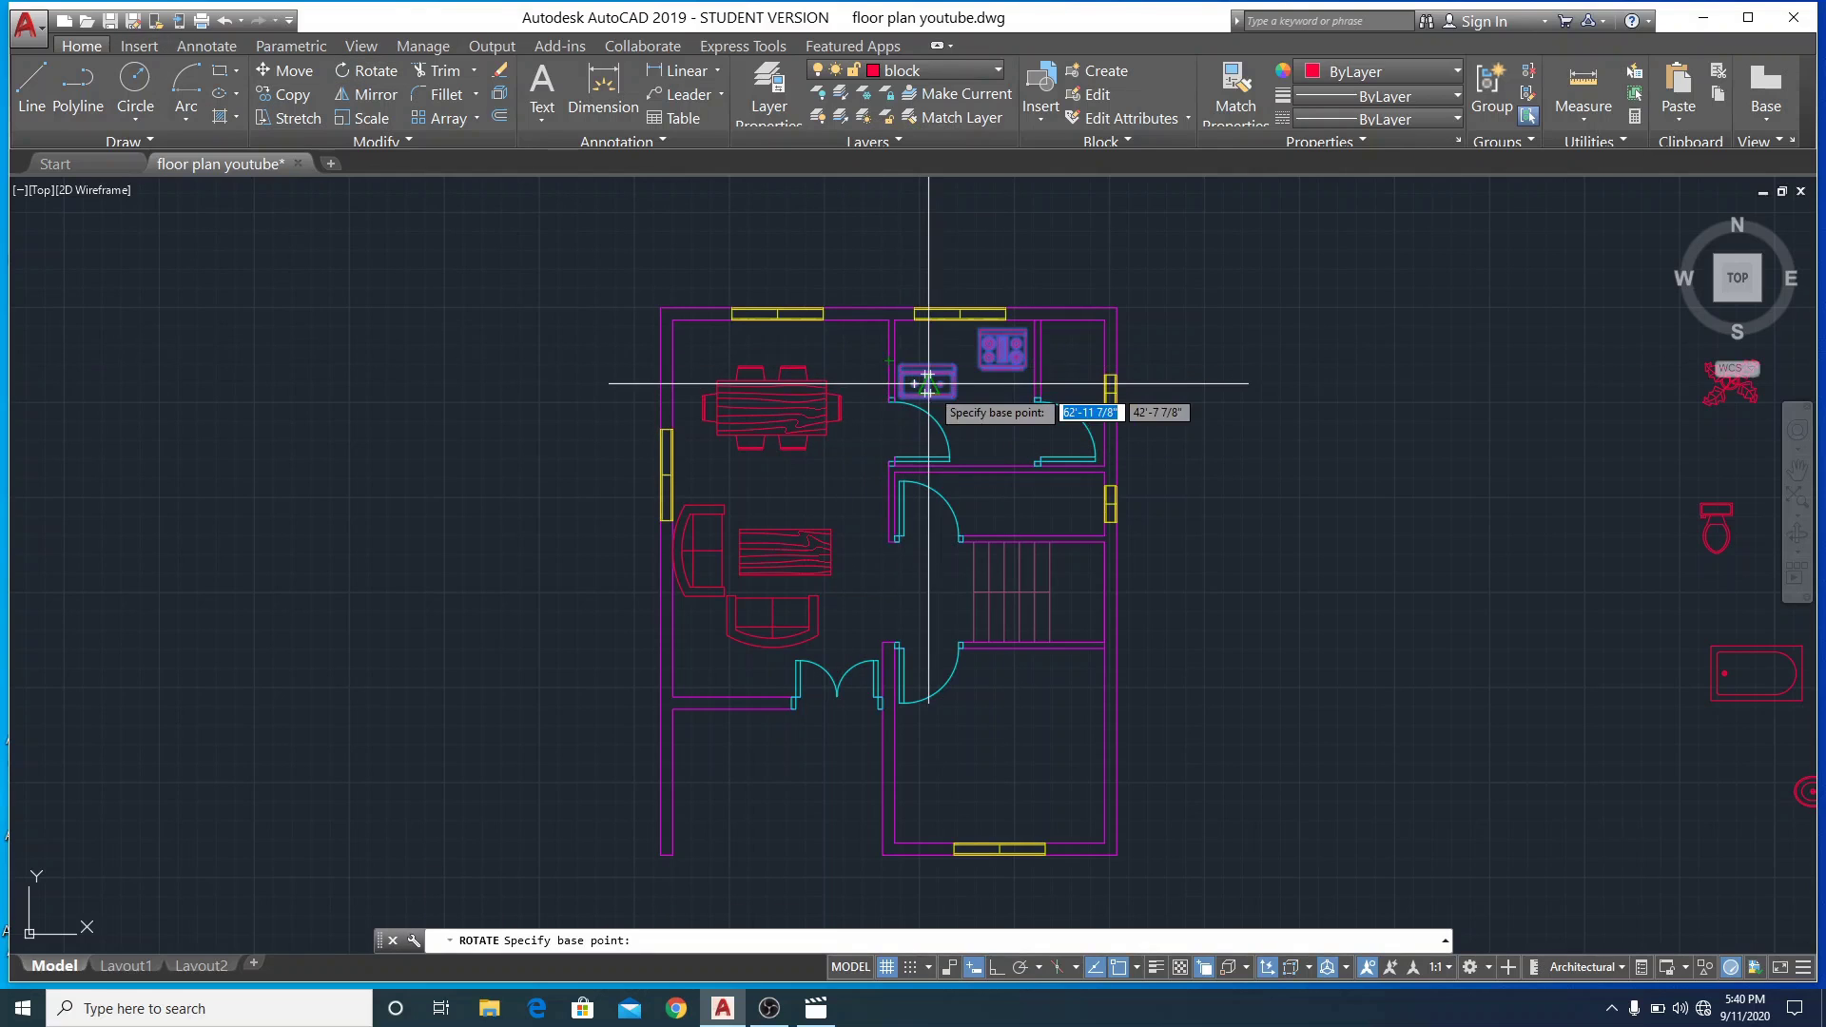
pyautogui.click(891, 400)
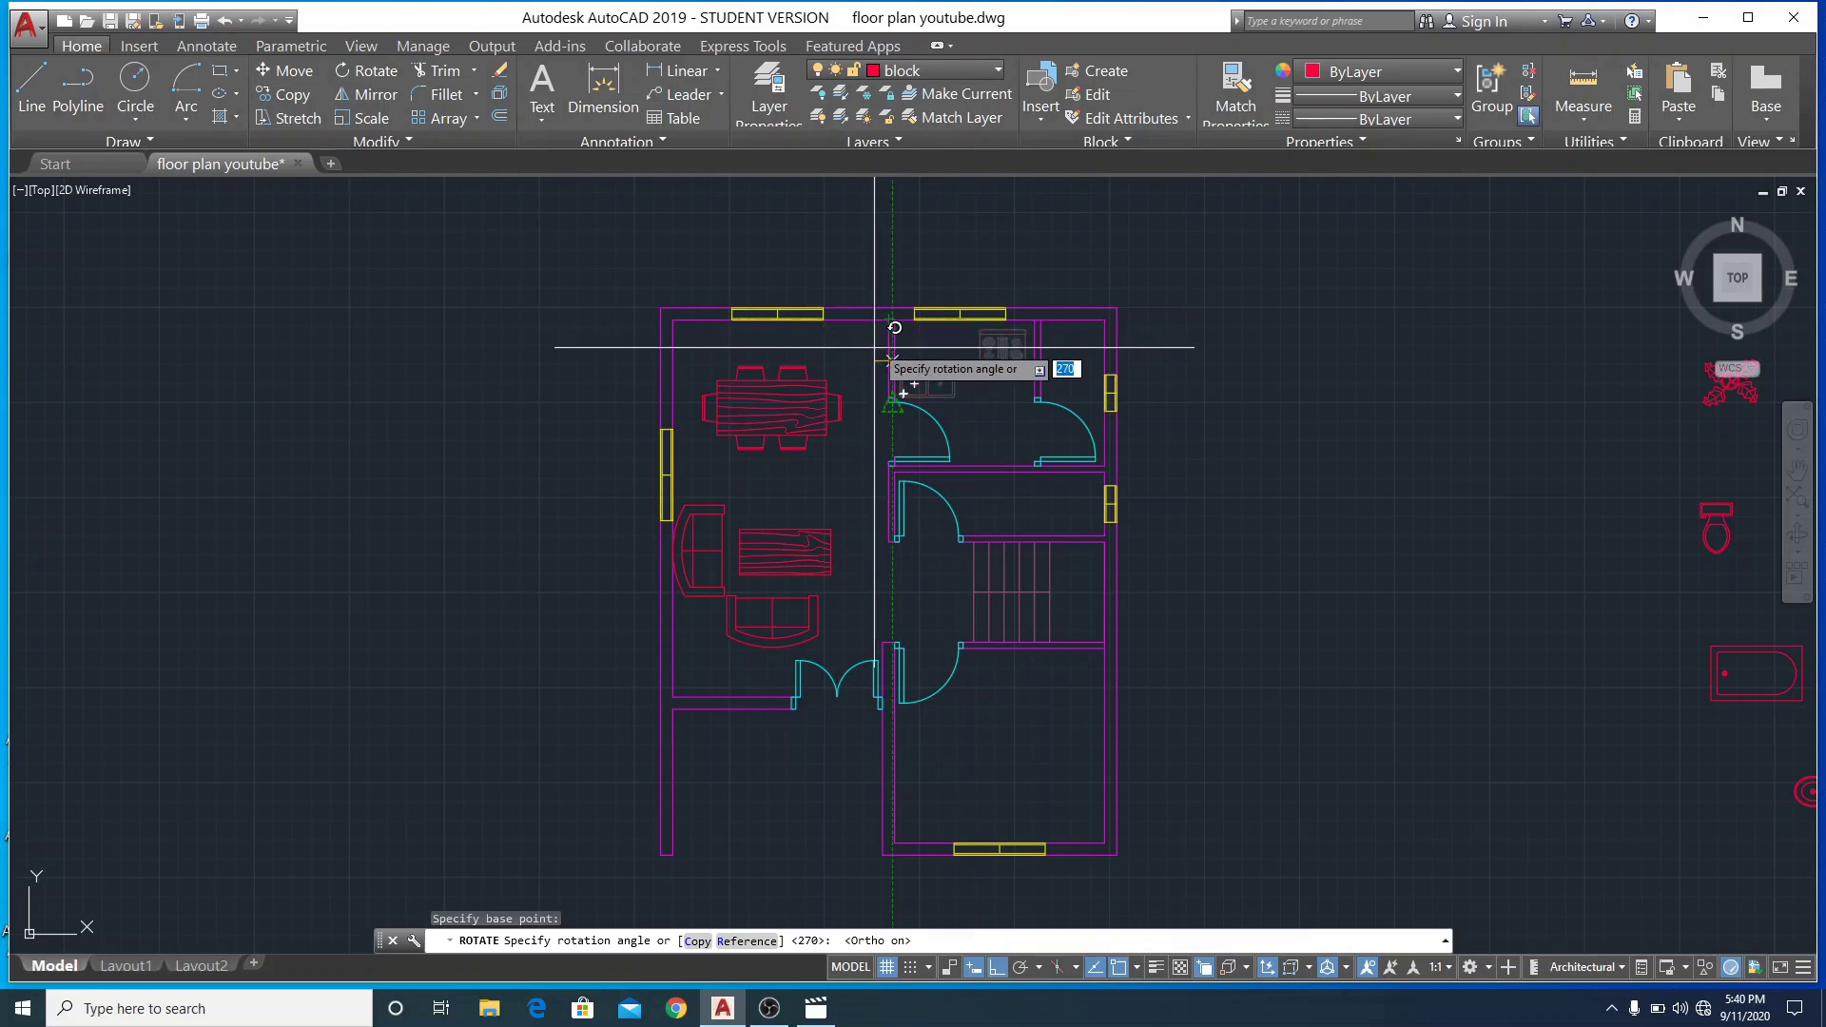
pyautogui.click(869, 313)
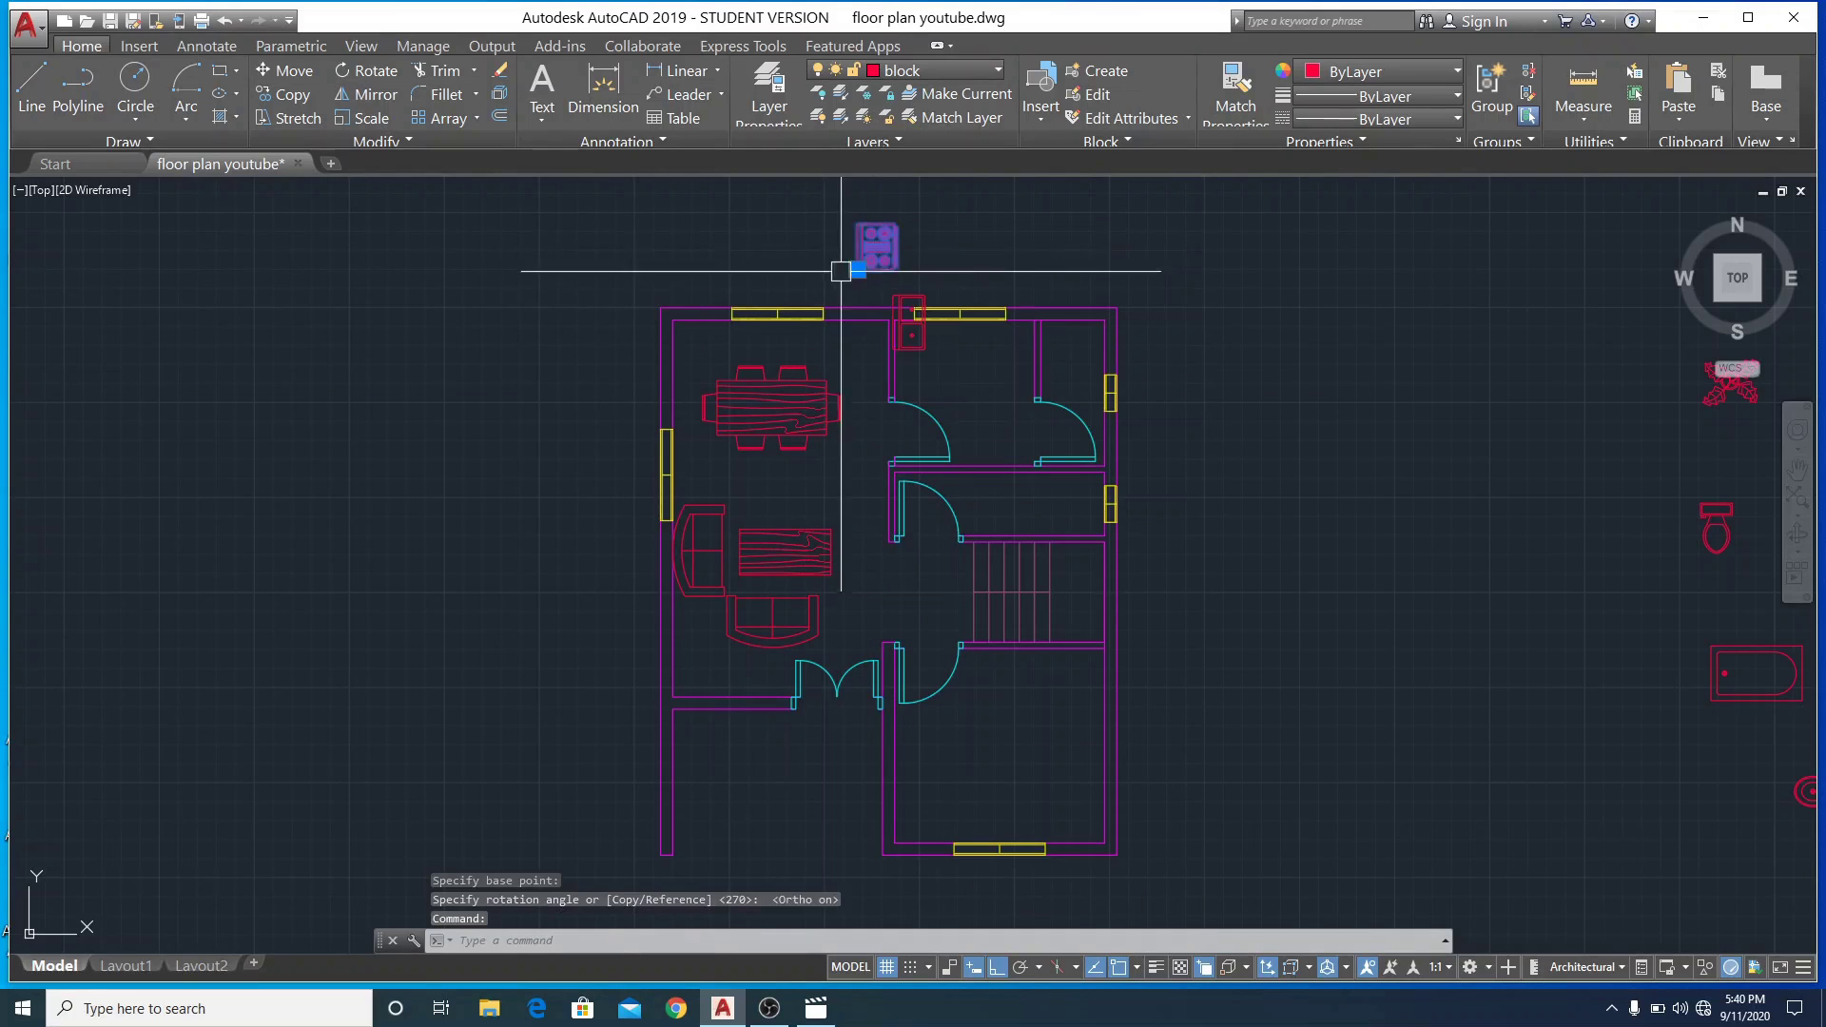
# Turn Ortho off and move the rotated stove back into the kitchen, close to the right partition below the upper wall
pyautogui.click(857, 269)
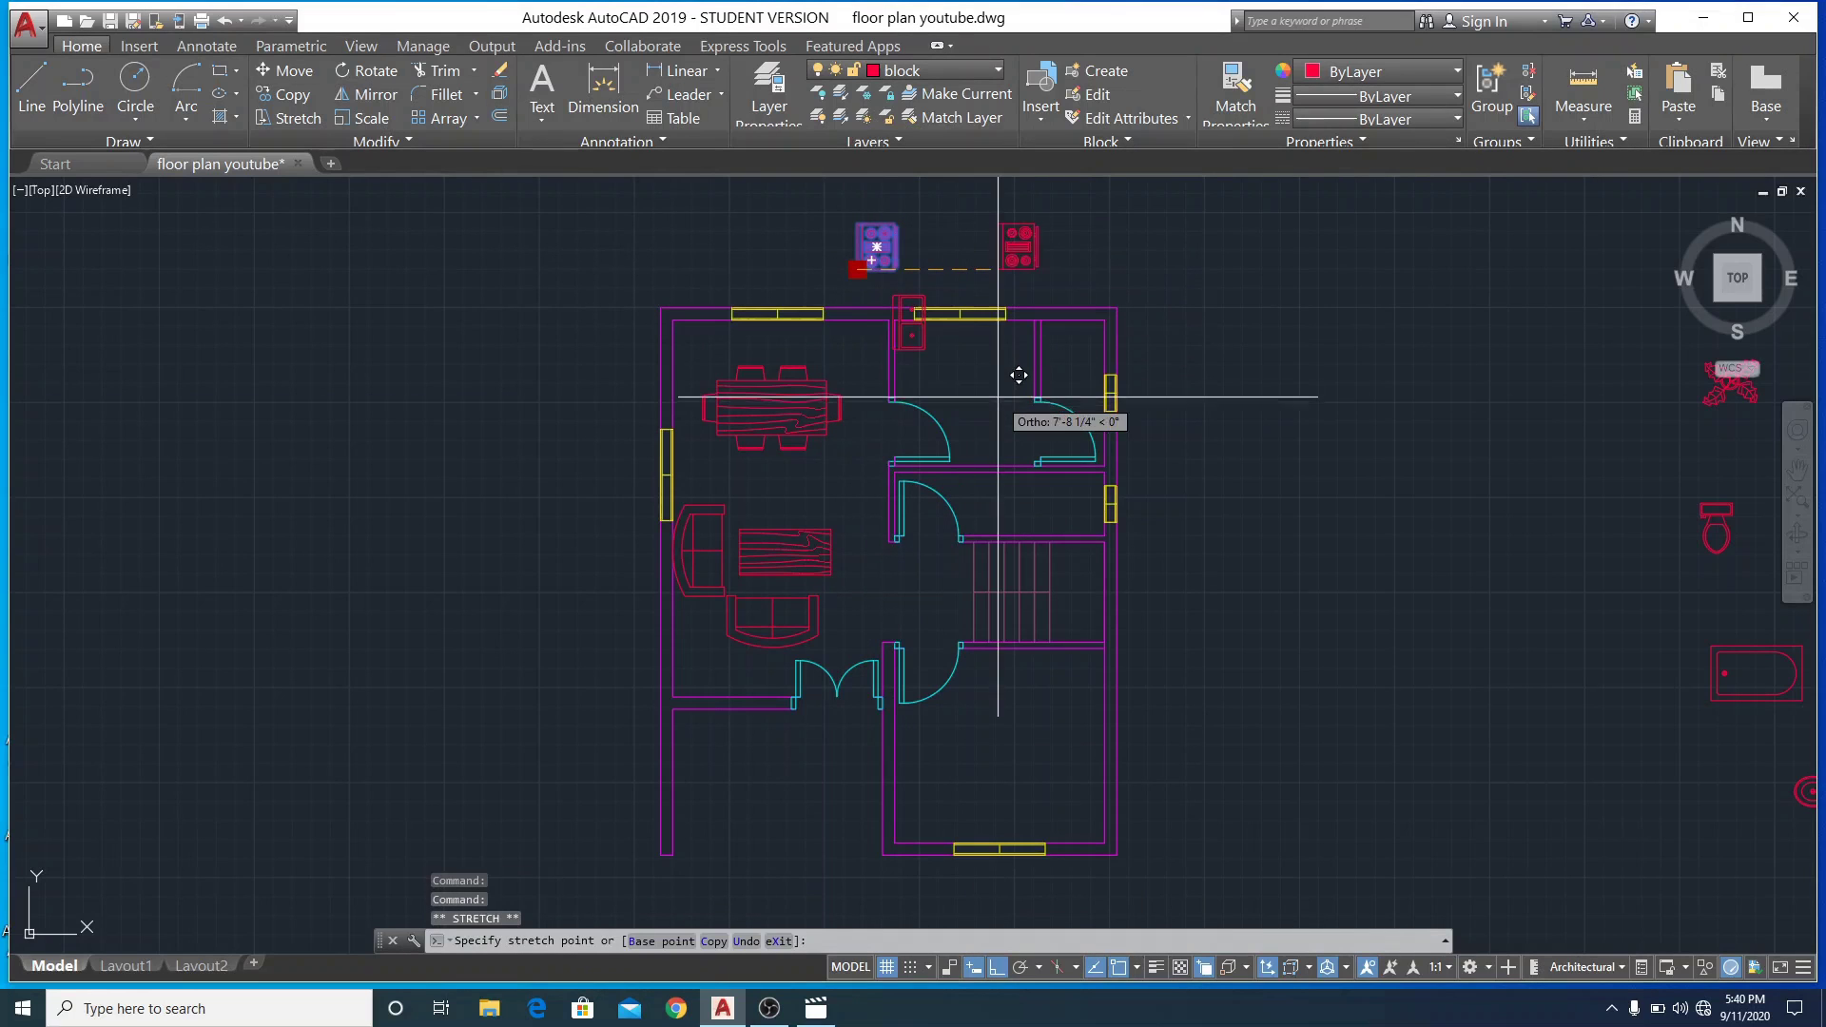
pyautogui.click(996, 967)
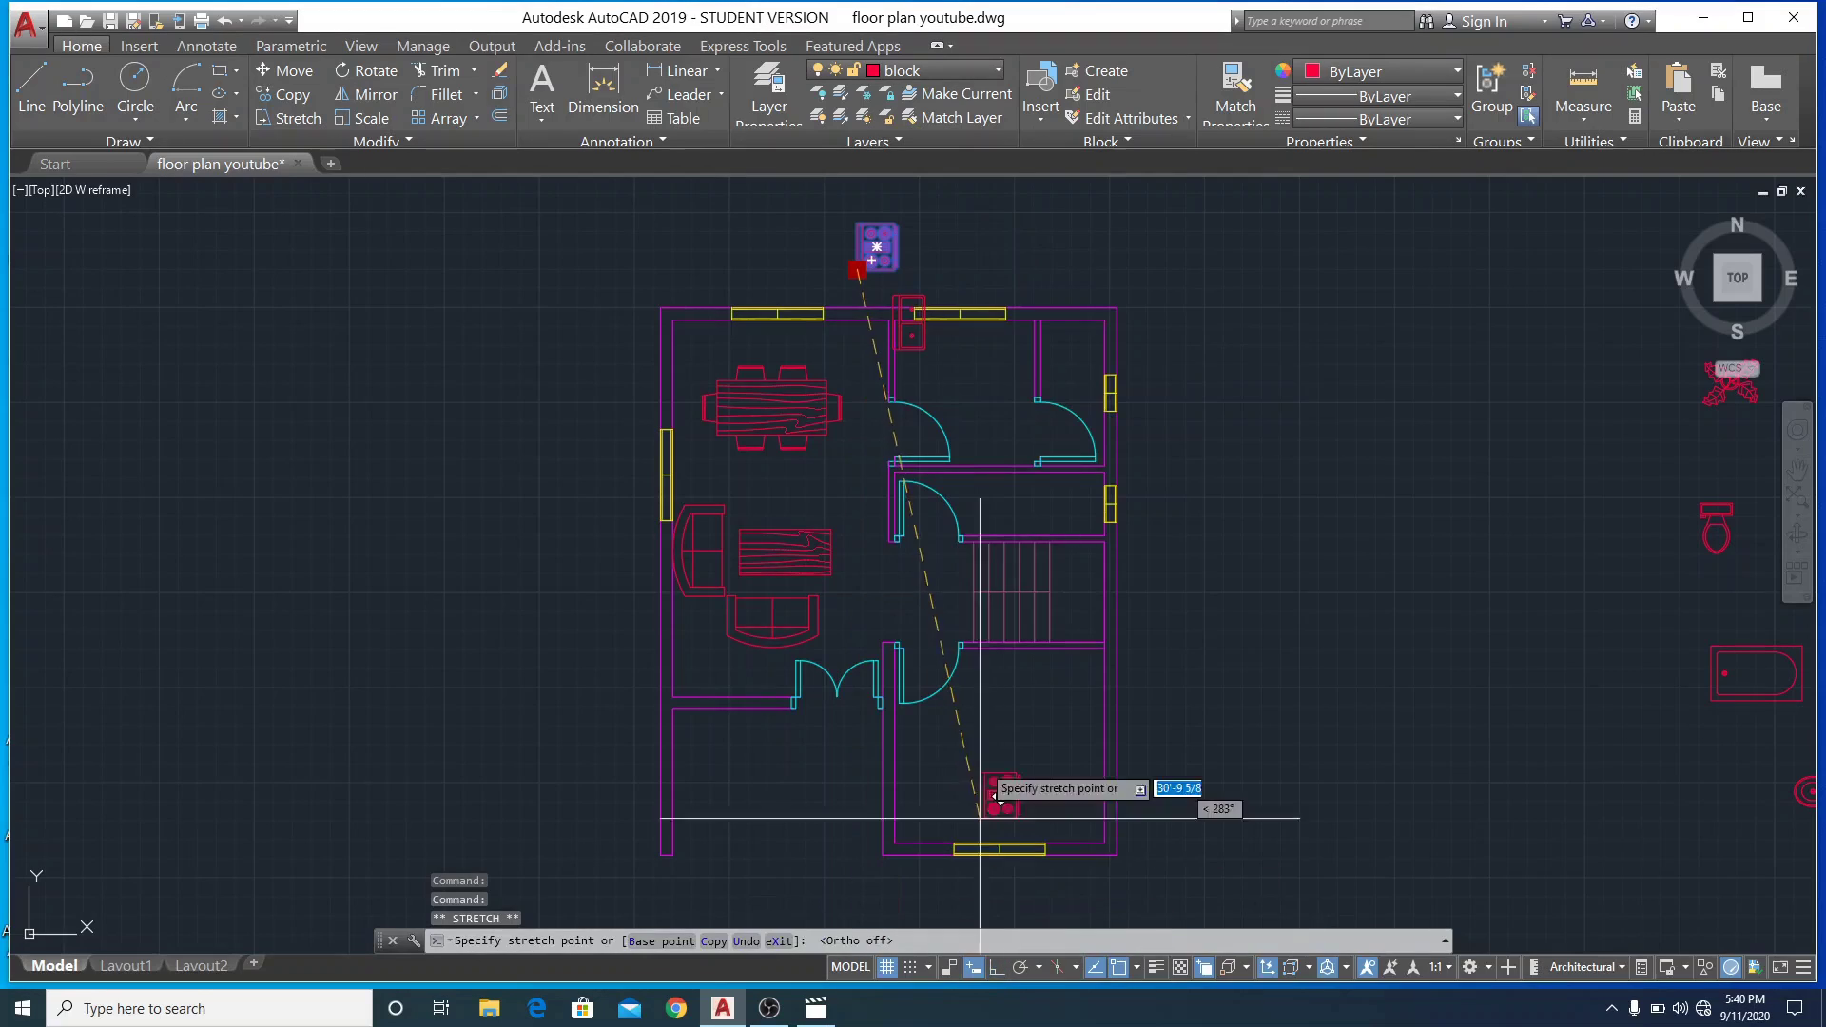
pyautogui.click(989, 372)
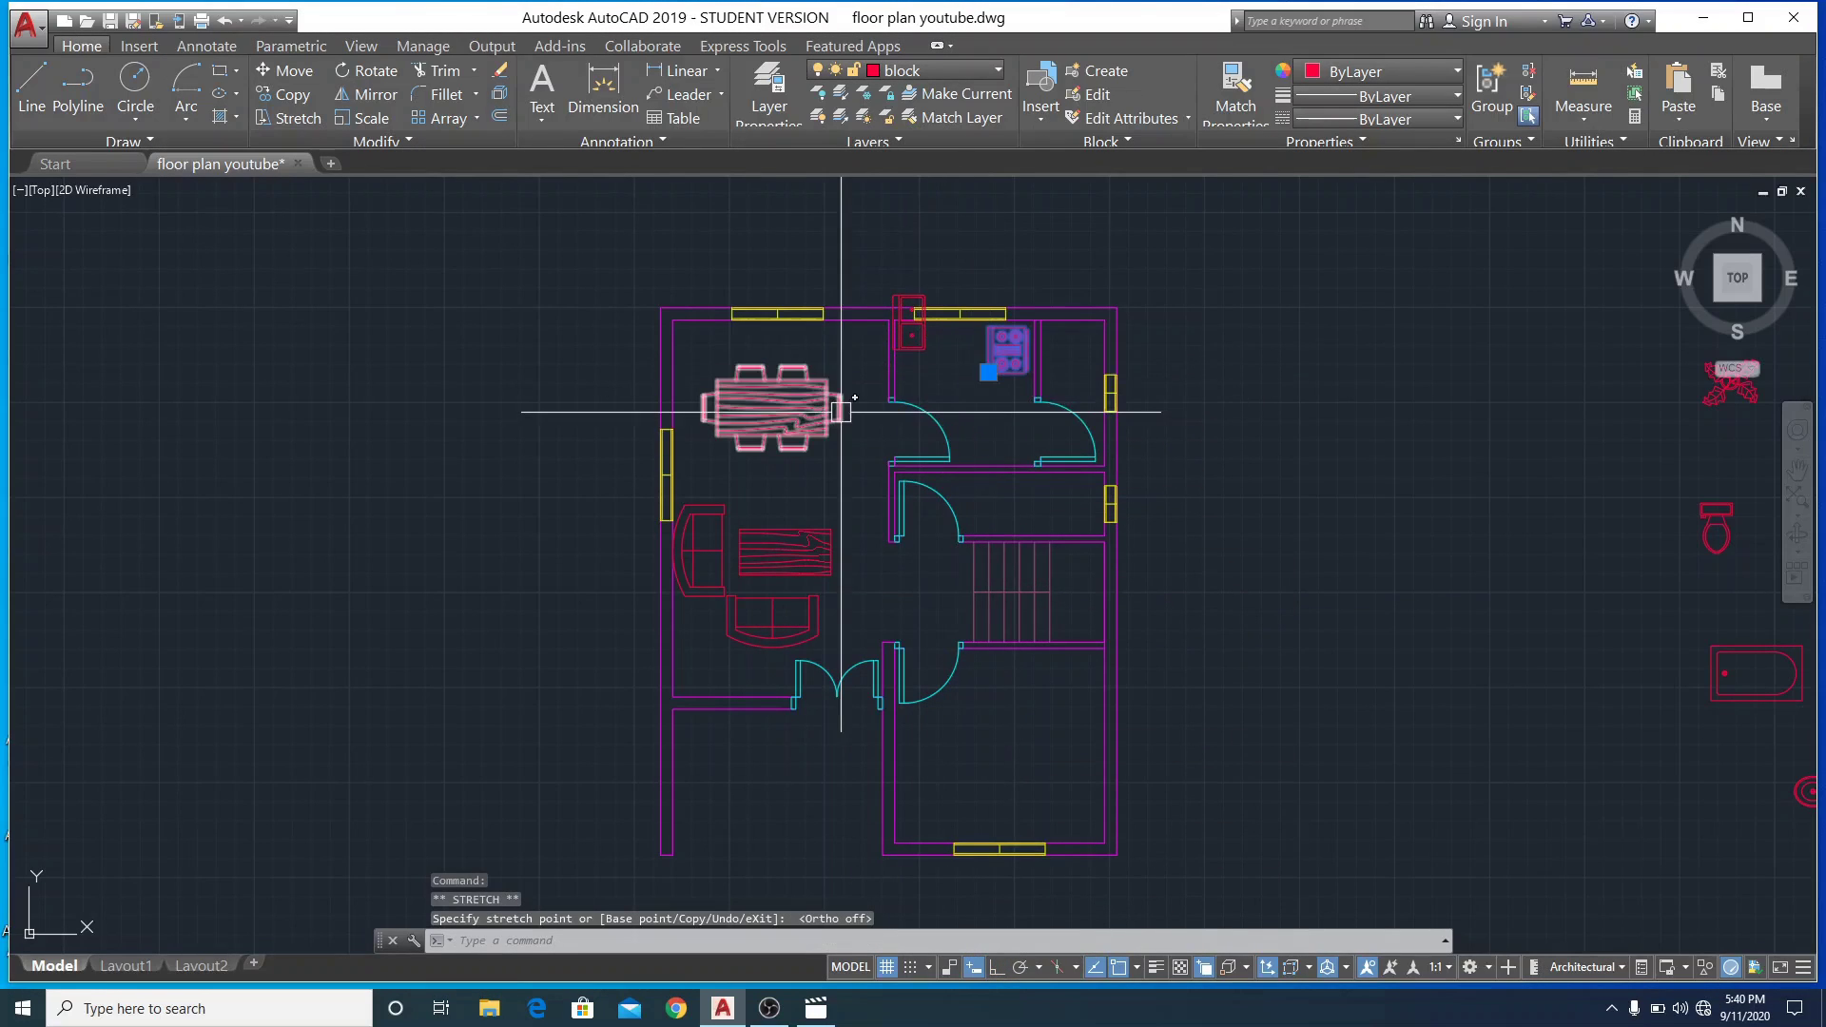
# Move the rotated sink down so its back sits against the kitchen's left partition, and clear the selection
pyautogui.click(905, 334)
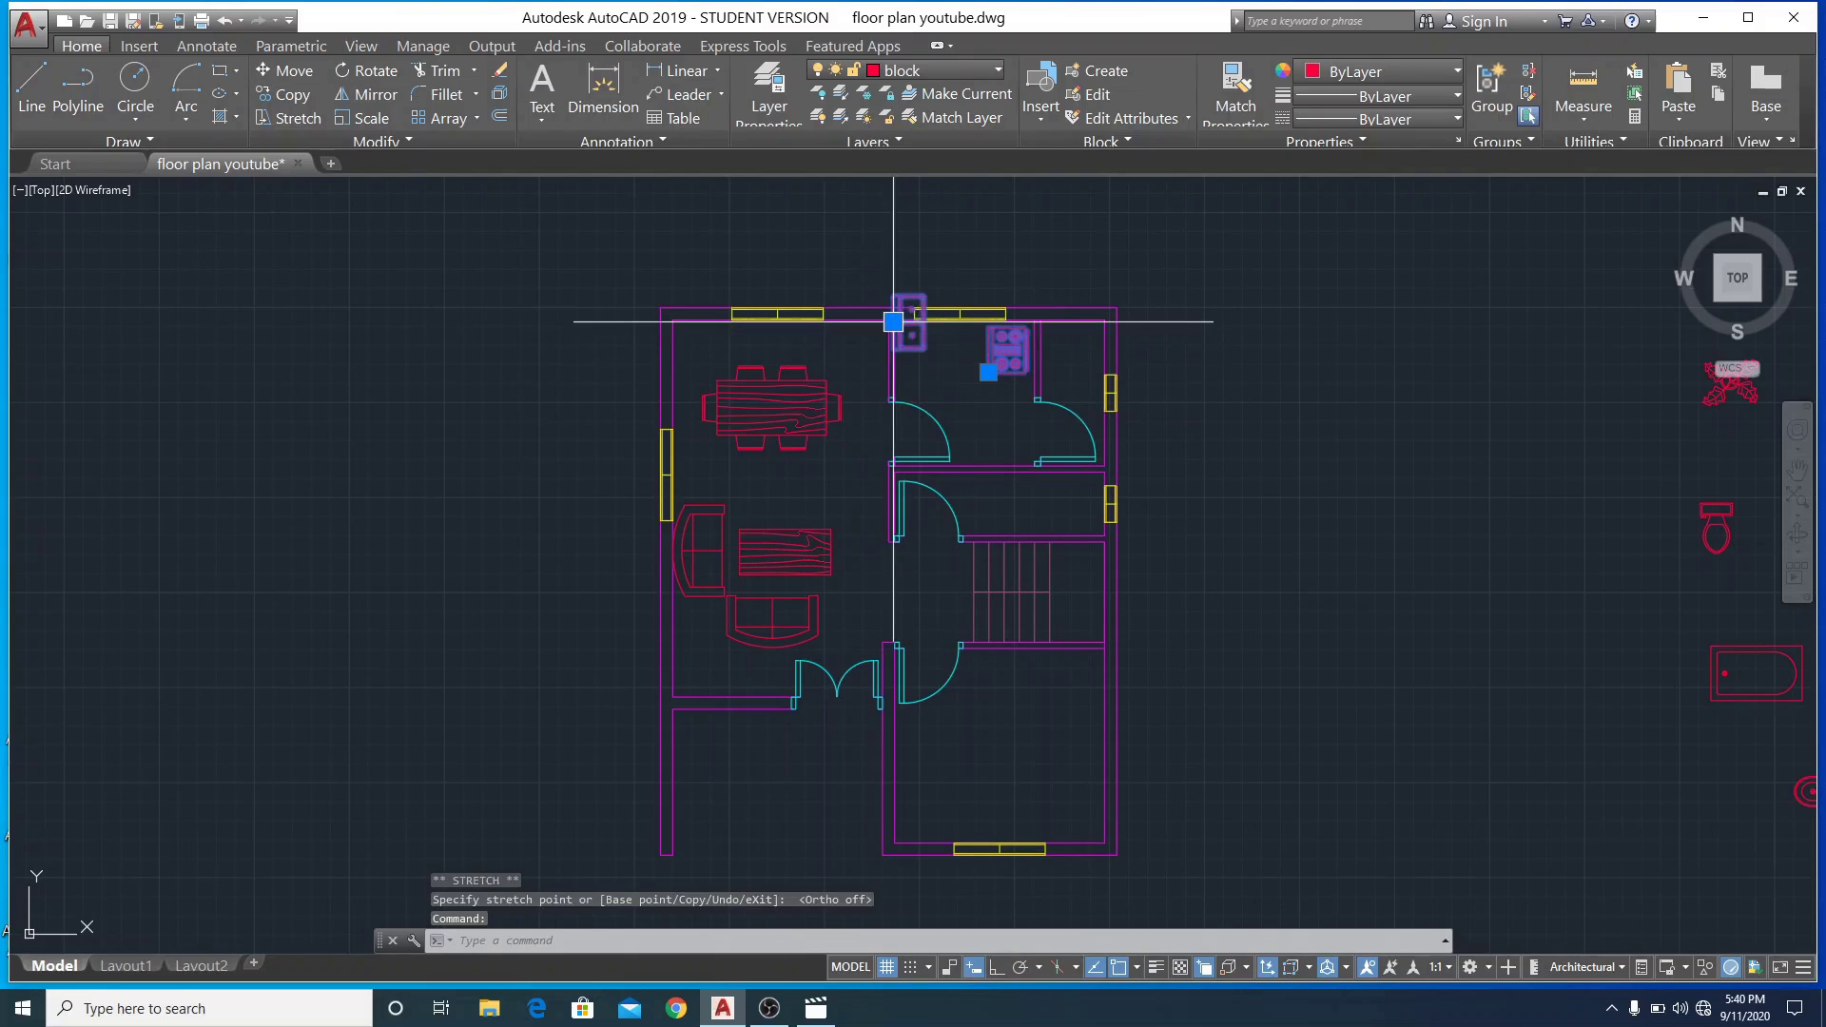
pyautogui.click(893, 322)
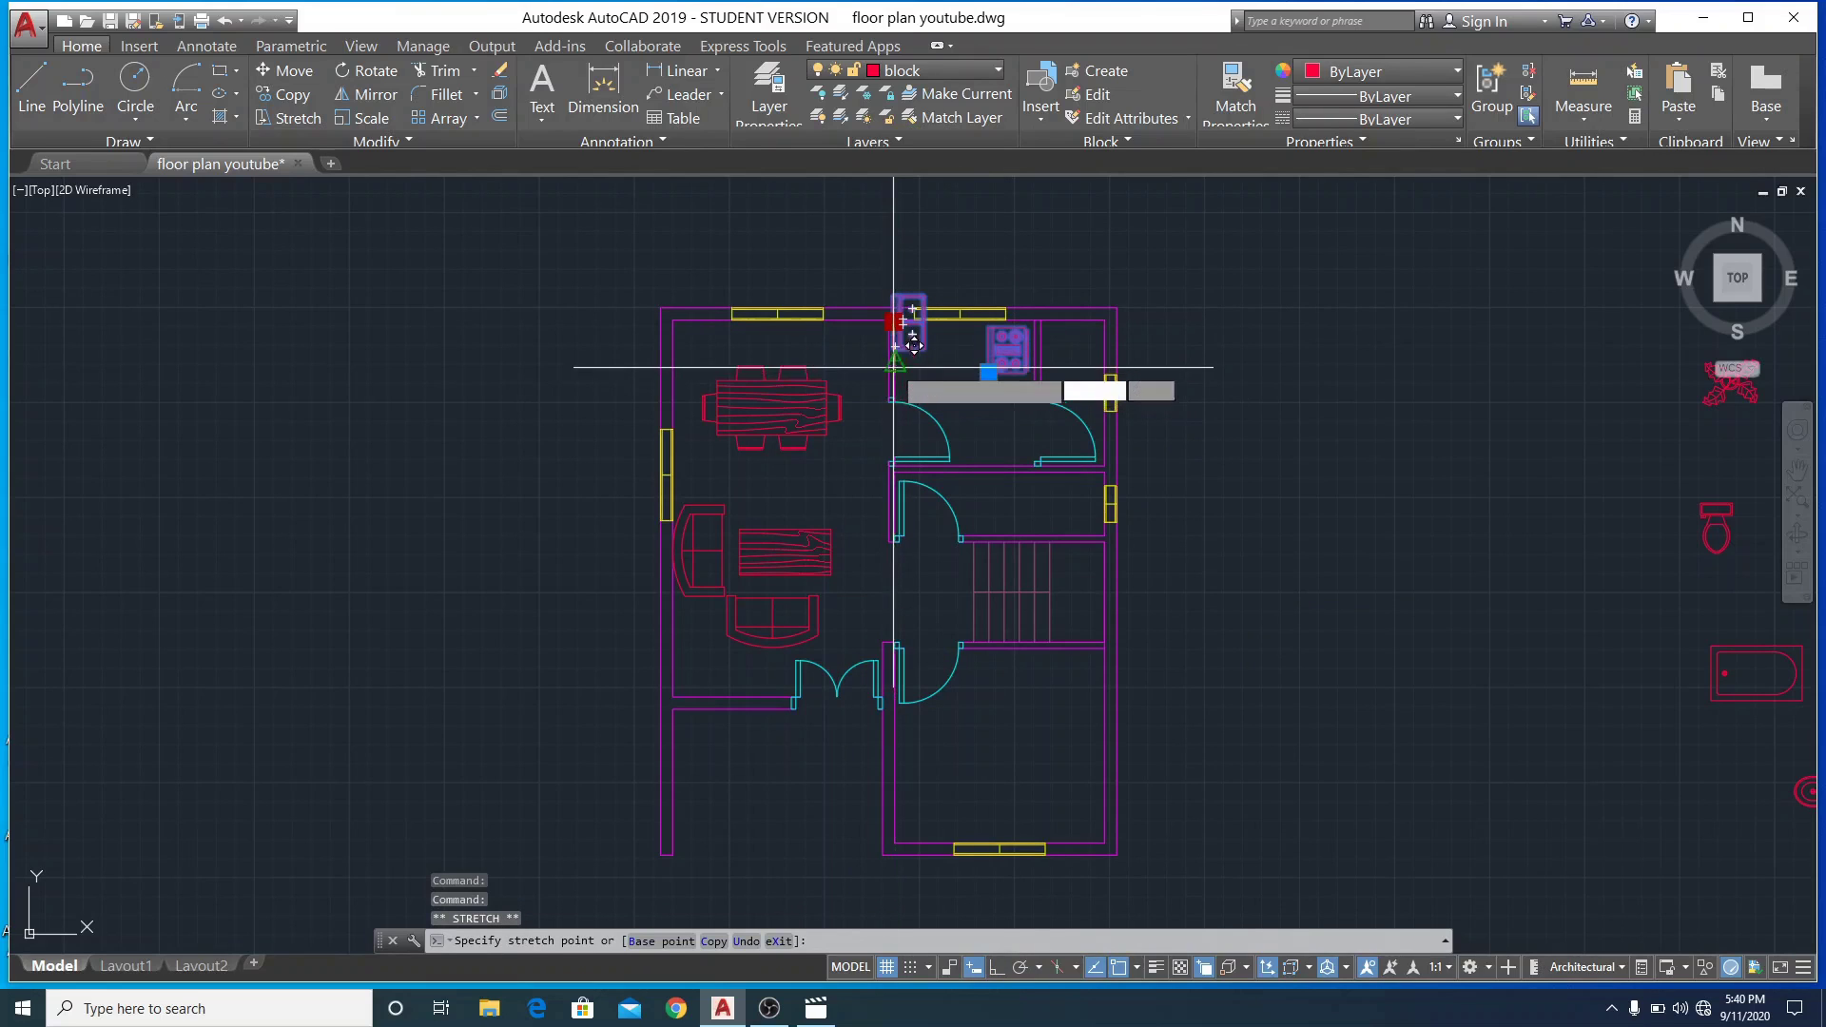
pyautogui.click(895, 361)
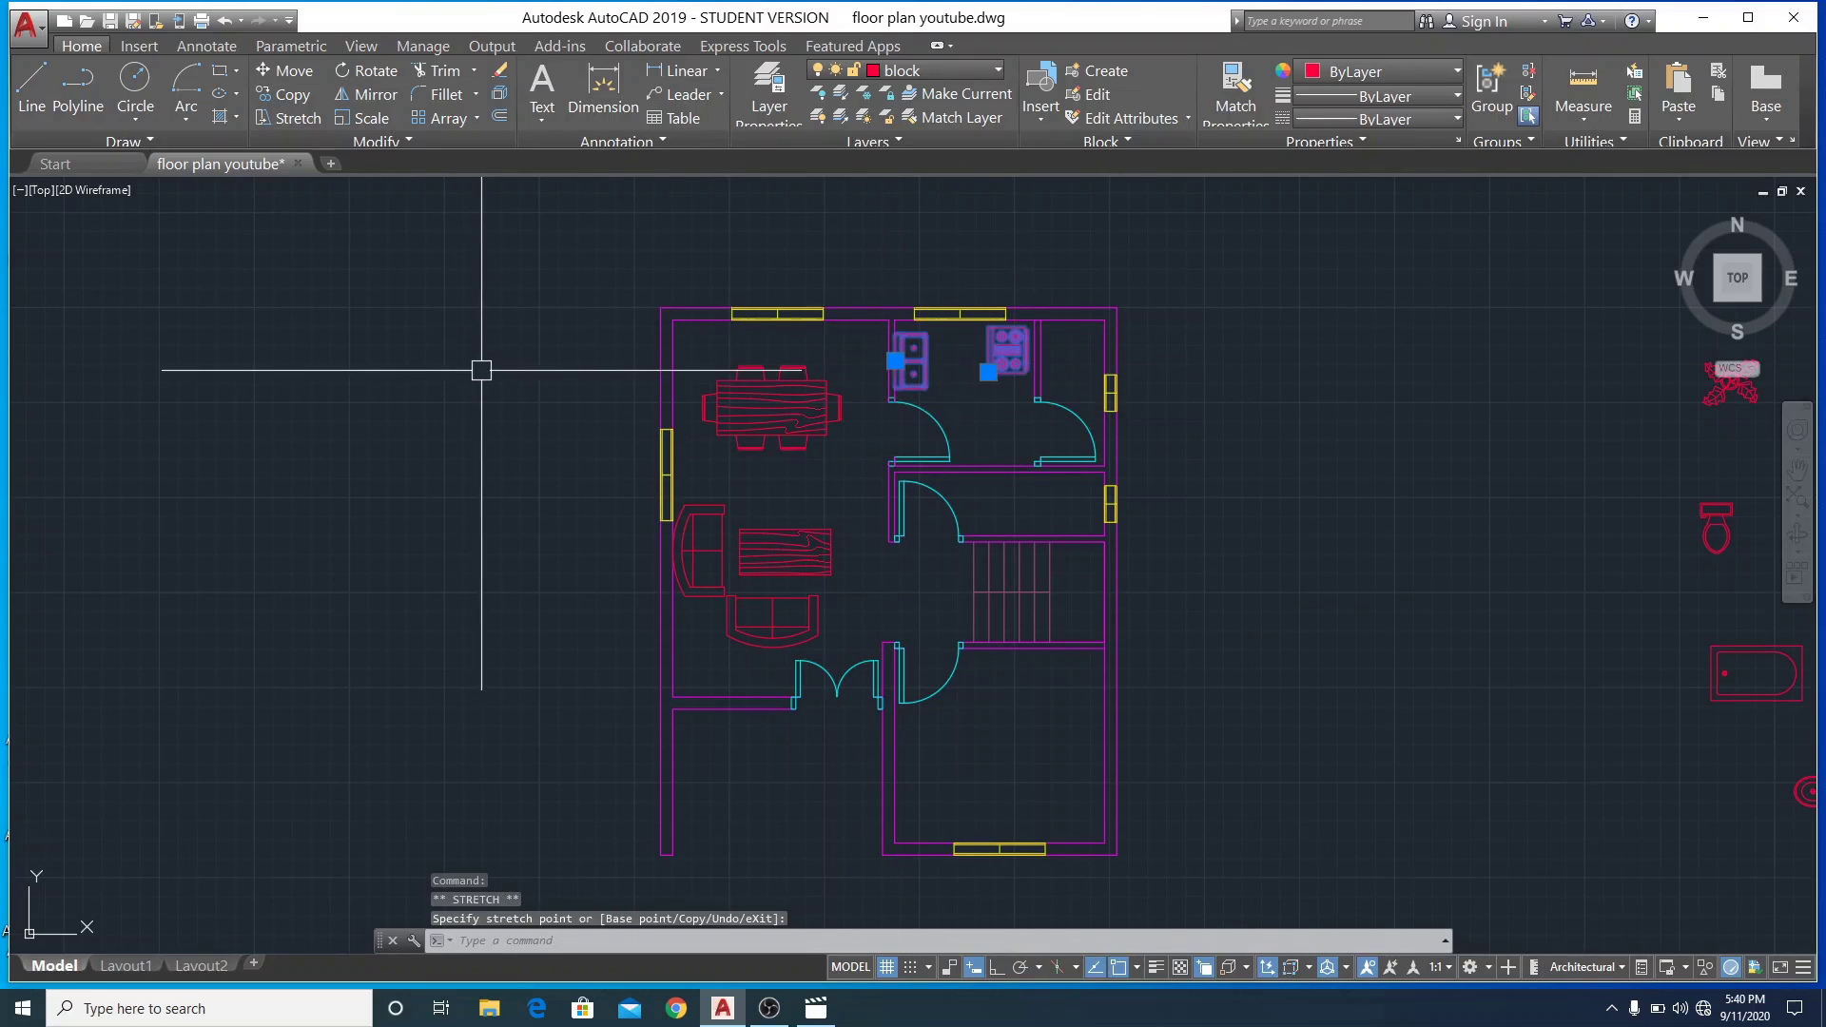
pyautogui.press('Escape')
pyautogui.scroll(4, 966, 462)
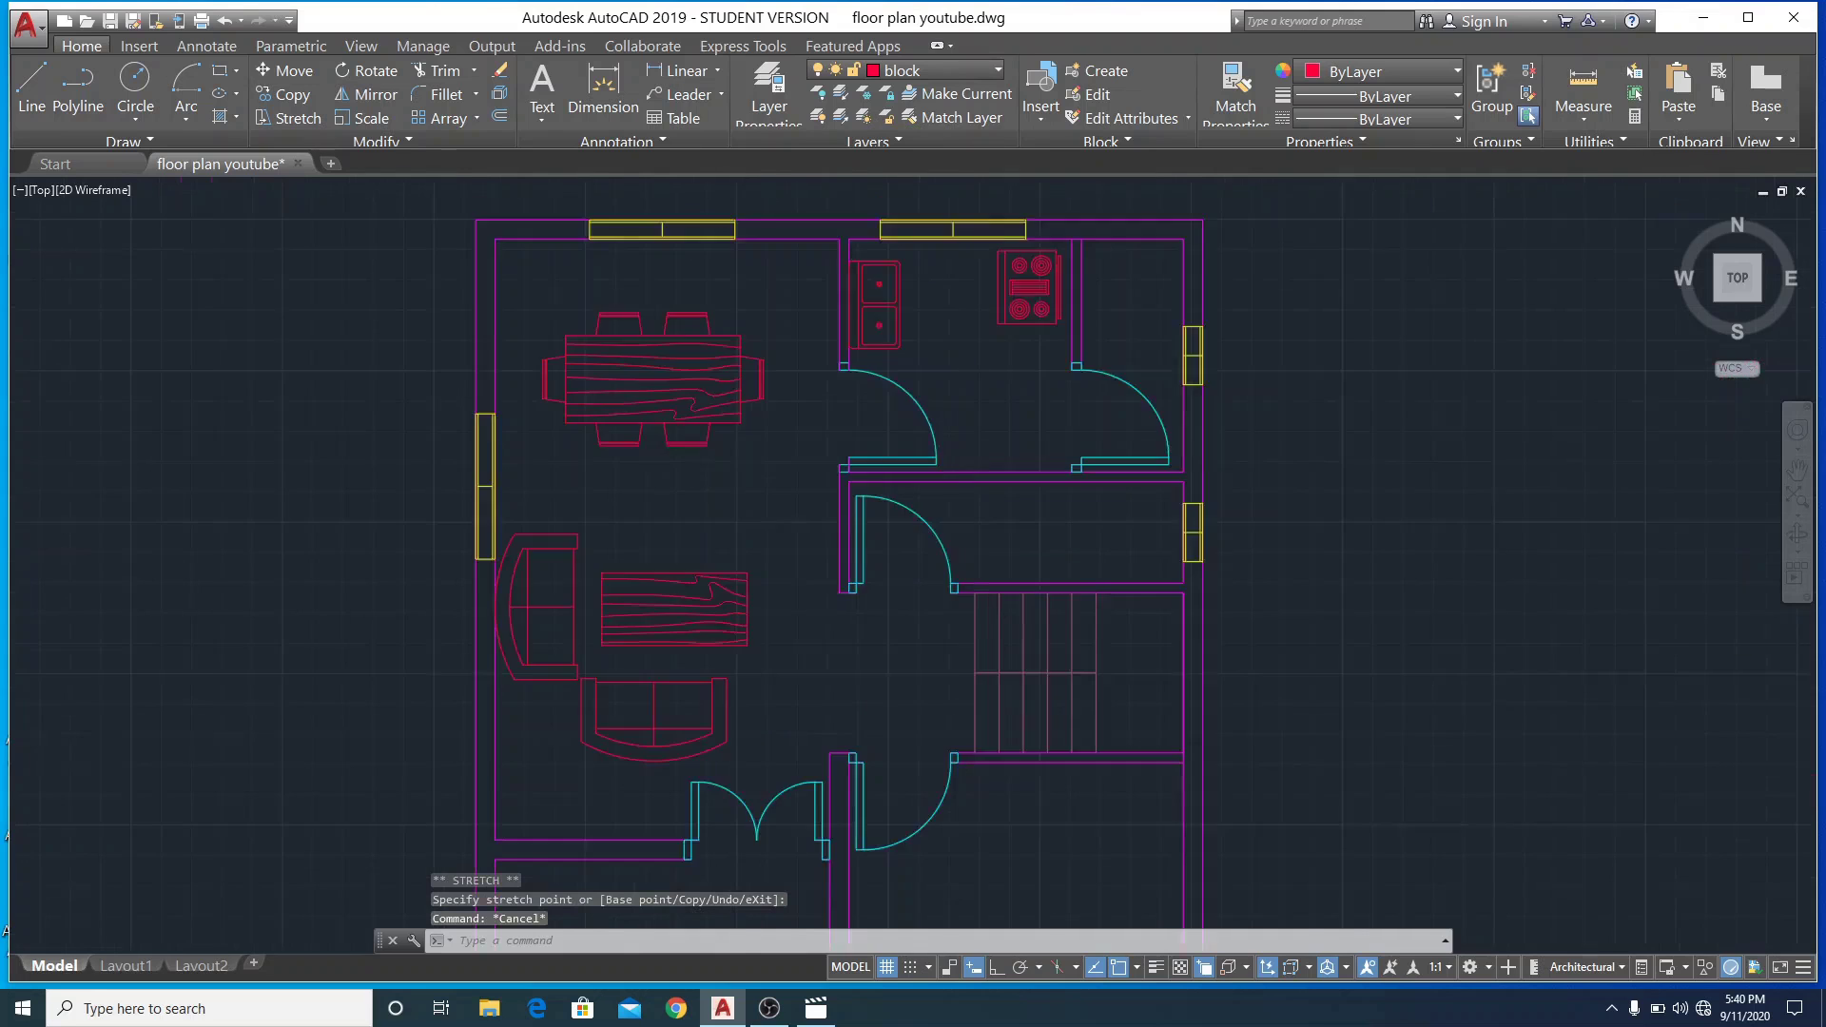
pyautogui.scroll(-2, 966, 458)
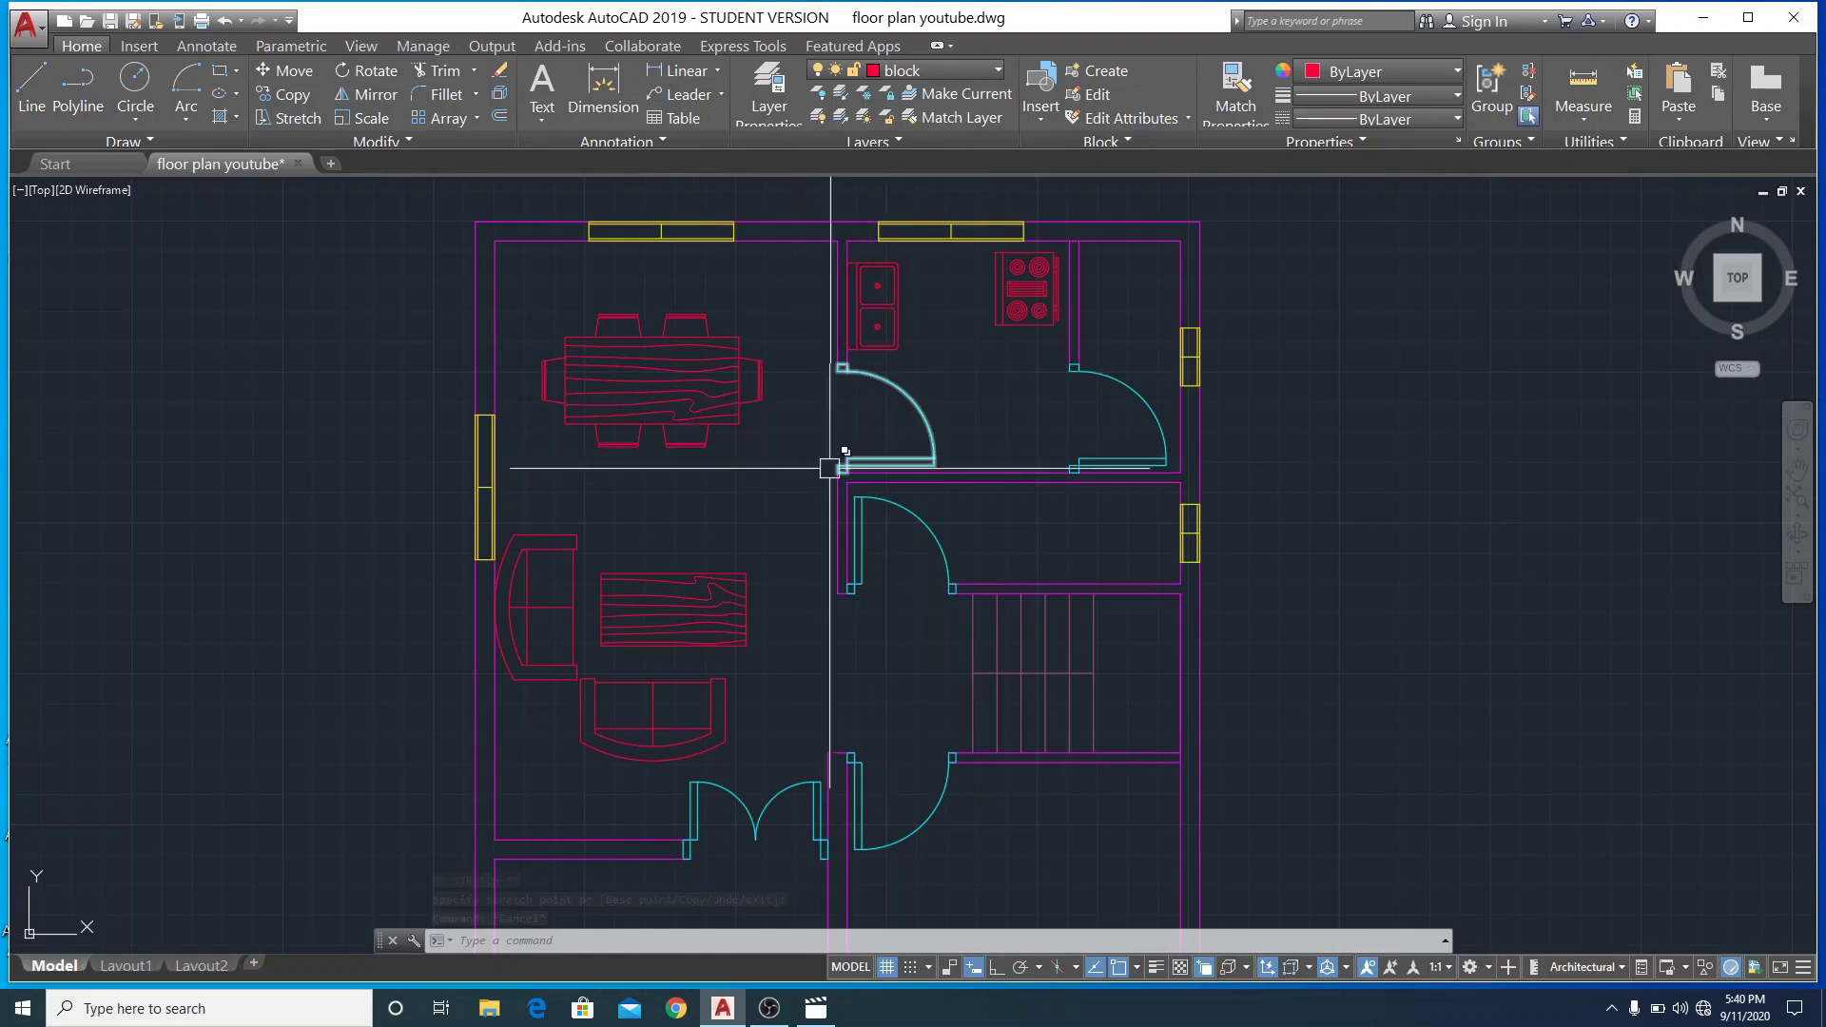
# Move the microwave from left of the plan to the kitchen's upper wall below the window, between sink and stove, and clear the selection
pyautogui.scroll(-6, 867, 453)
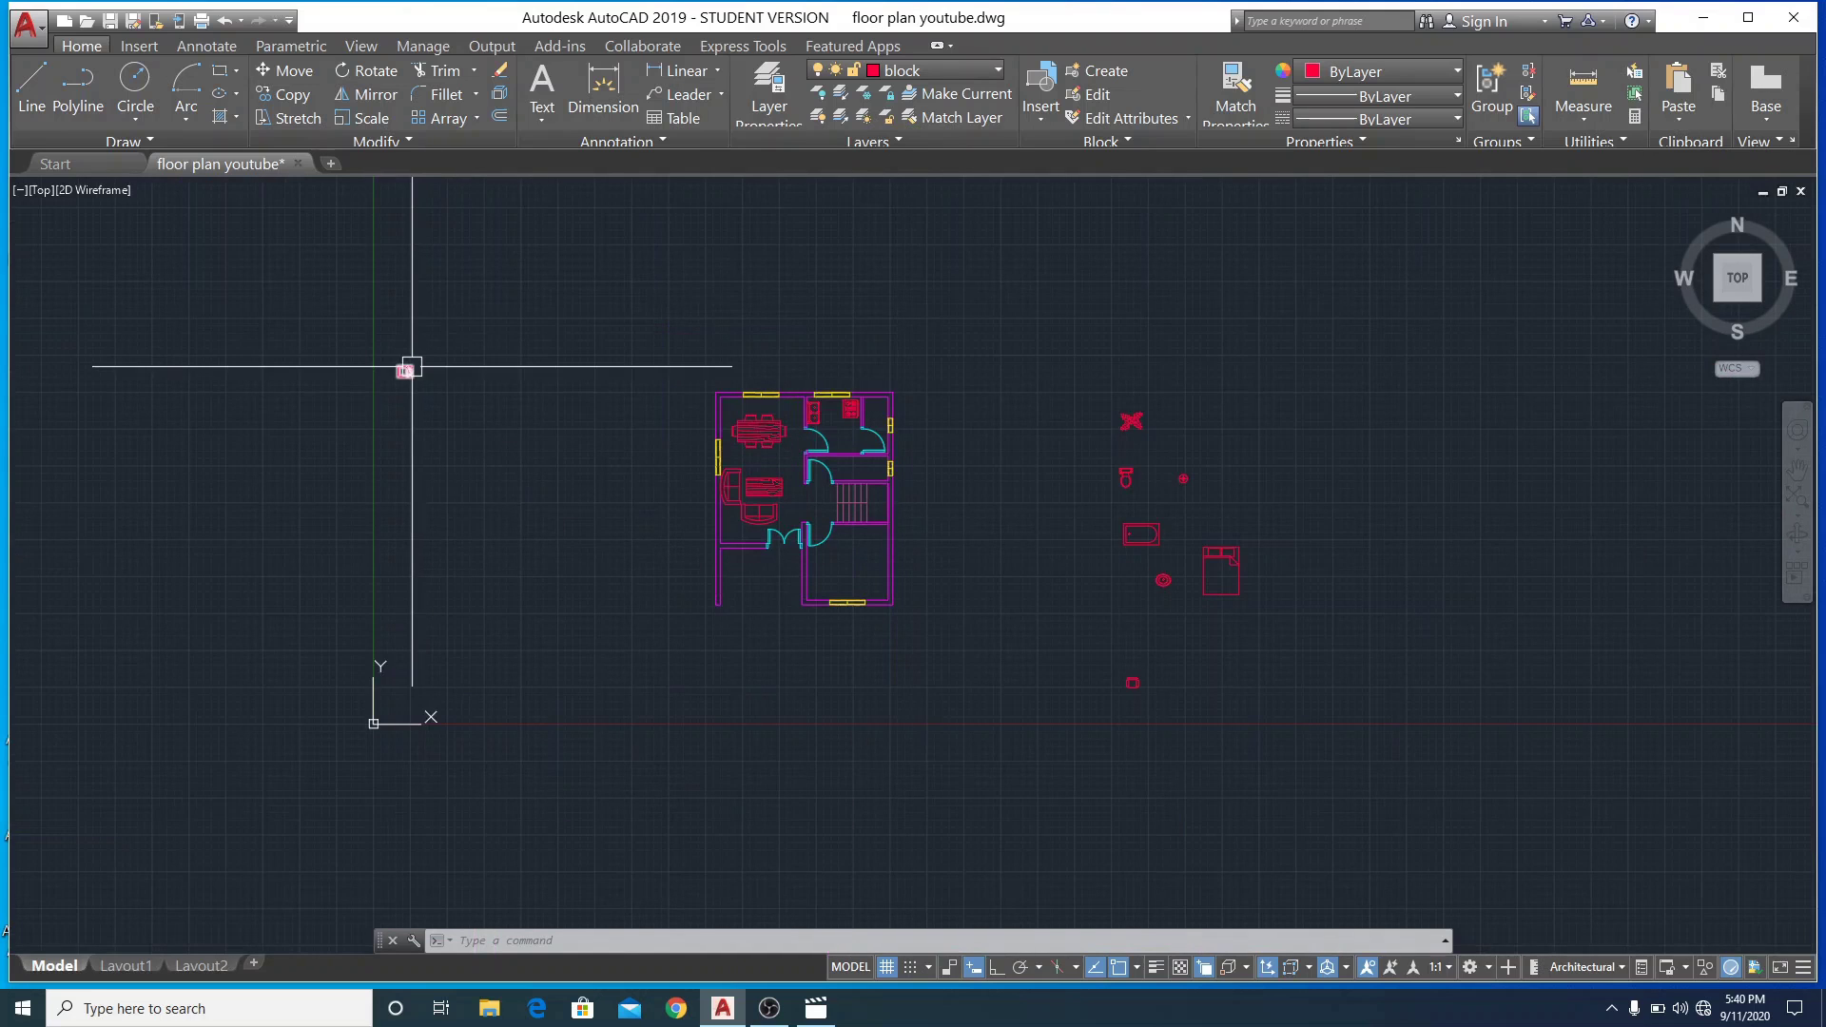
pyautogui.click(369, 327)
pyautogui.click(444, 428)
pyautogui.click(397, 375)
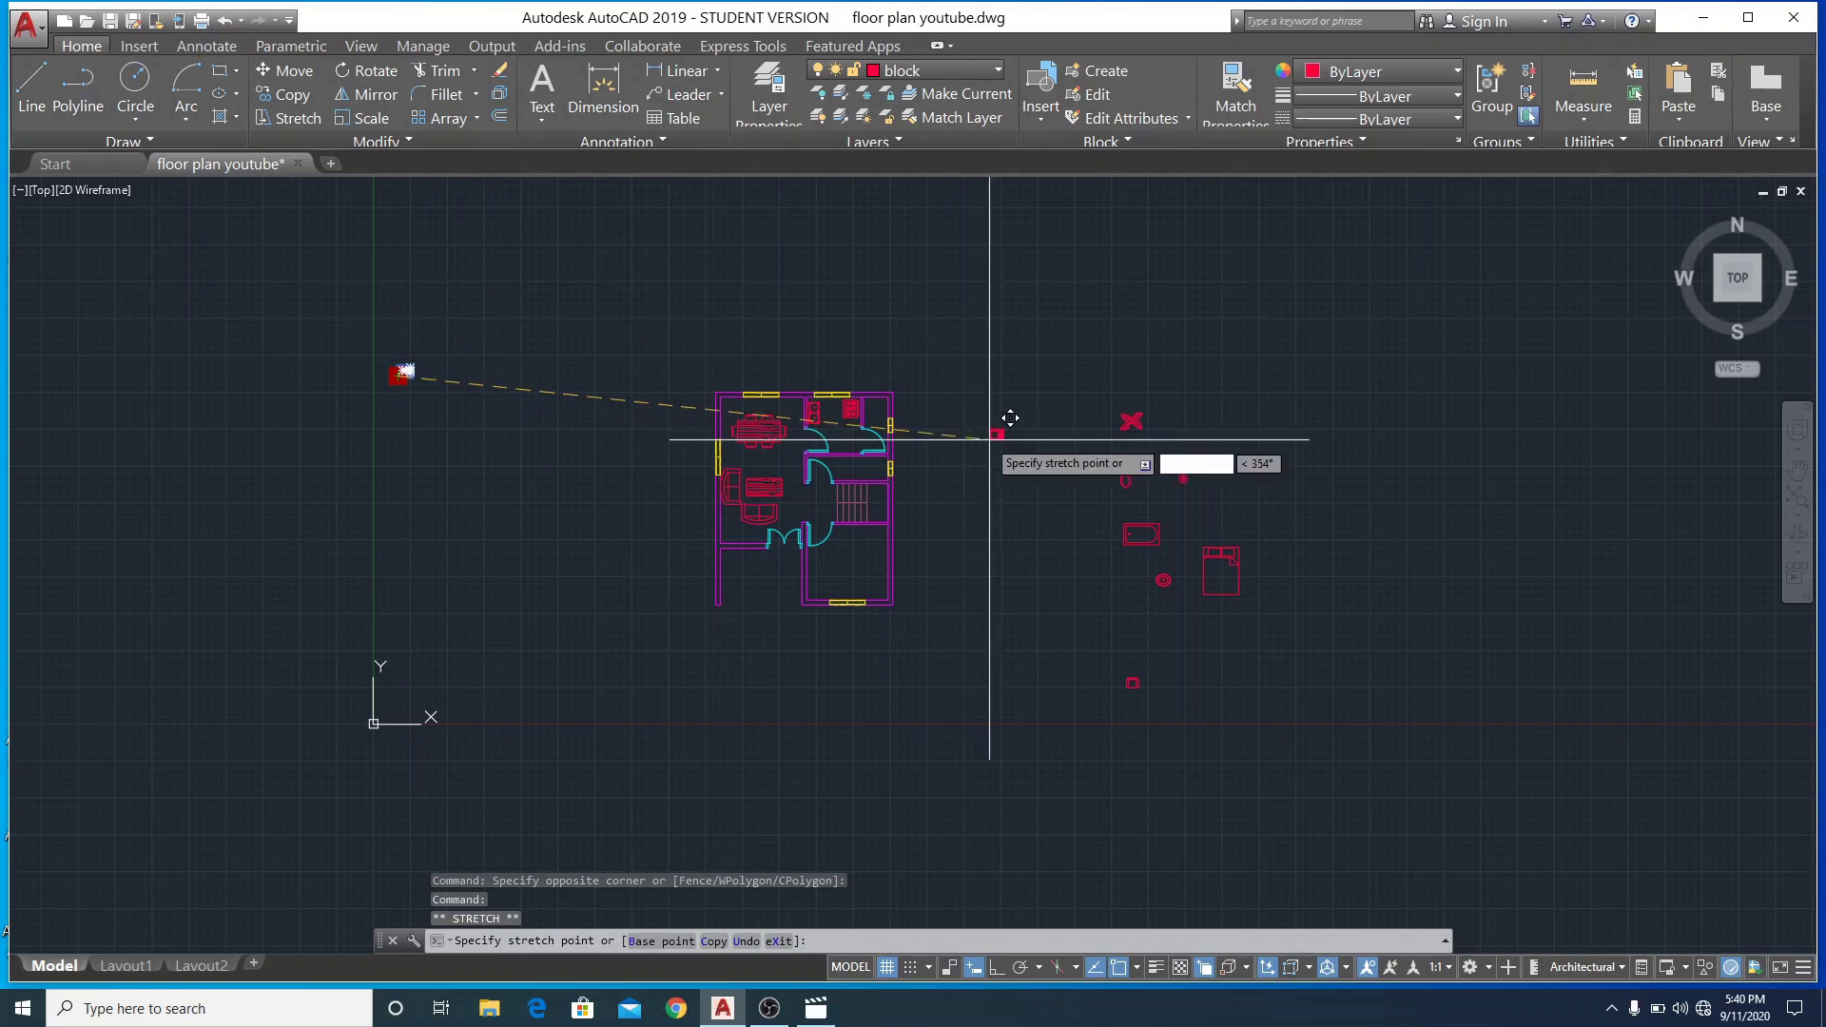
pyautogui.scroll(8, 819, 411)
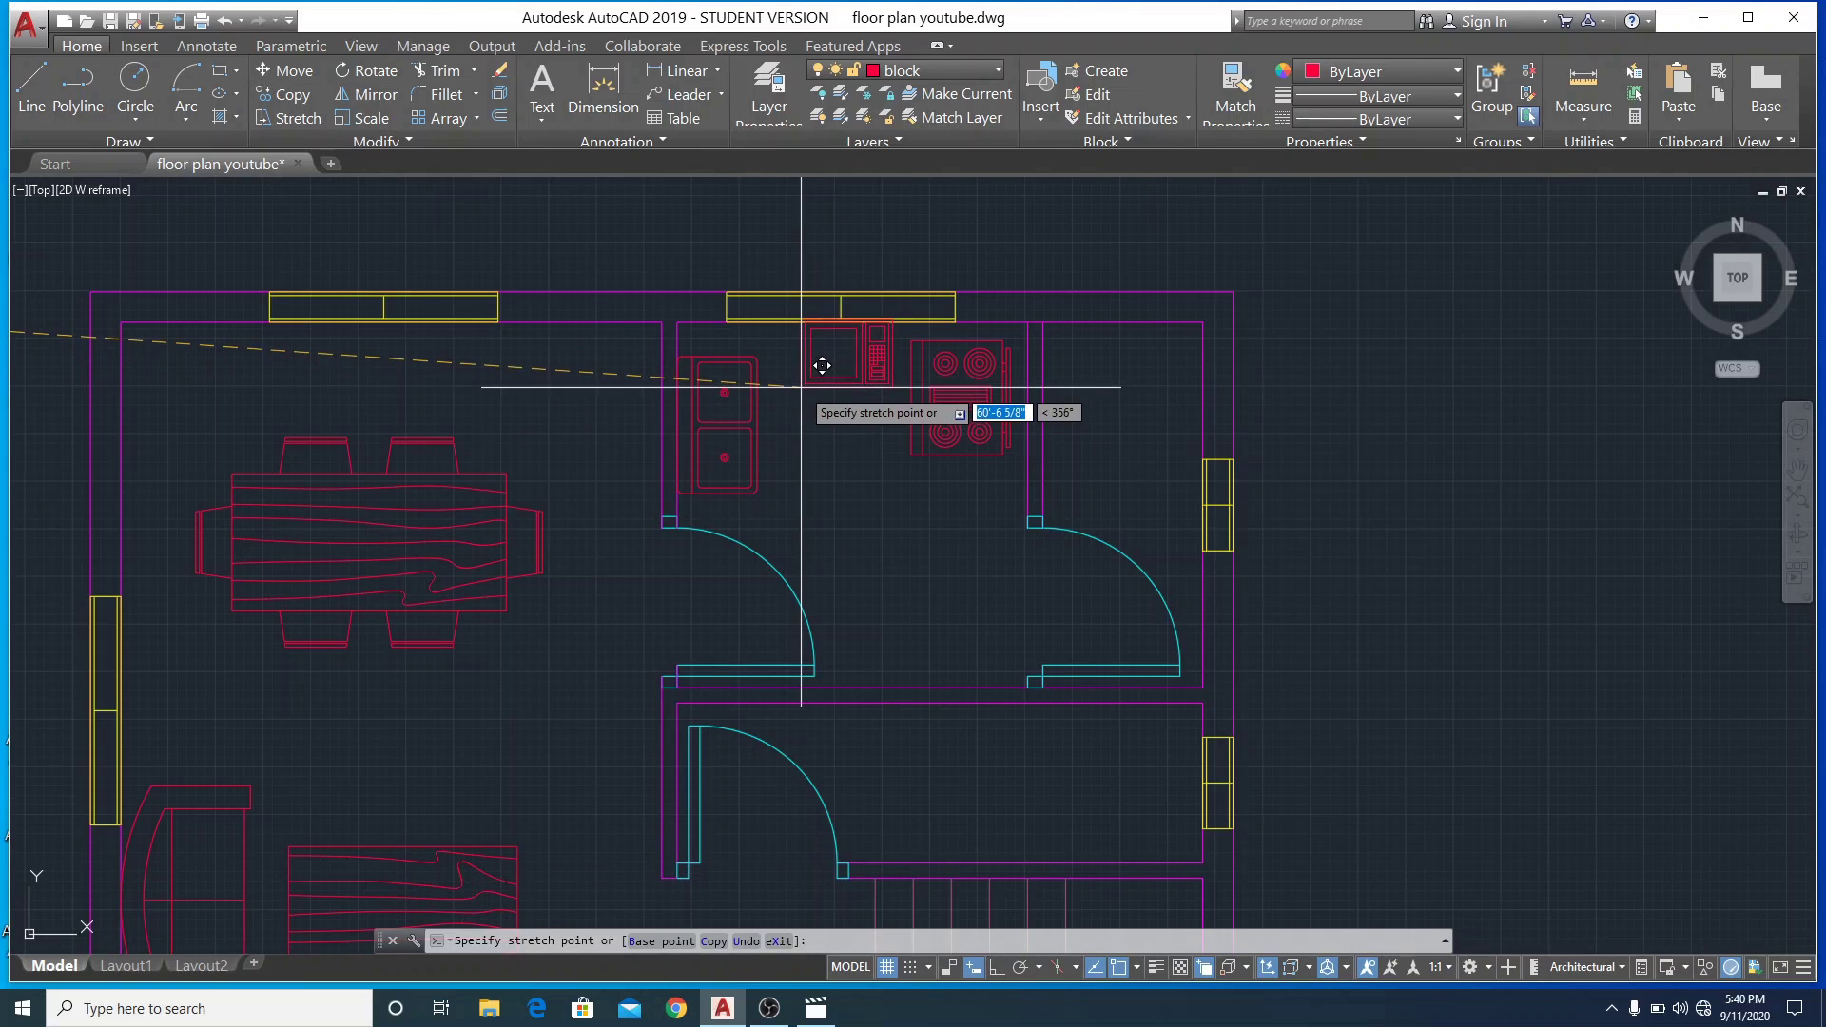
pyautogui.click(801, 389)
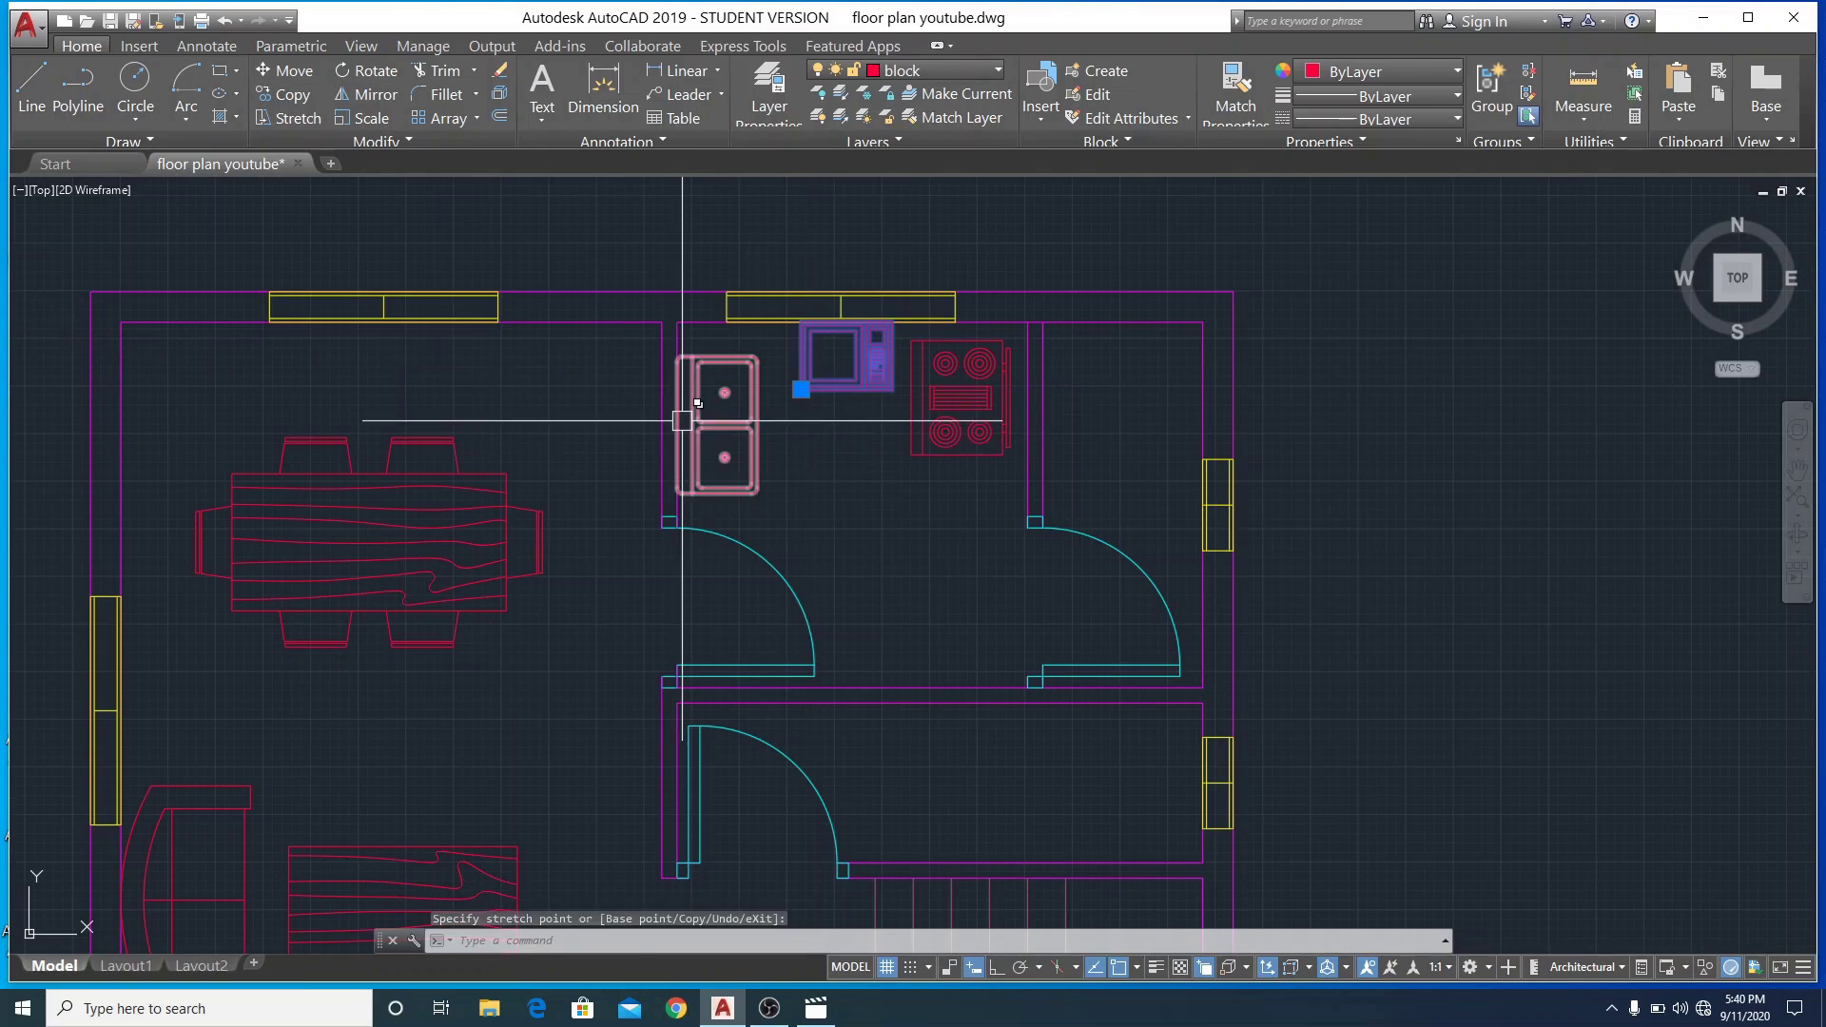
pyautogui.press('Escape')
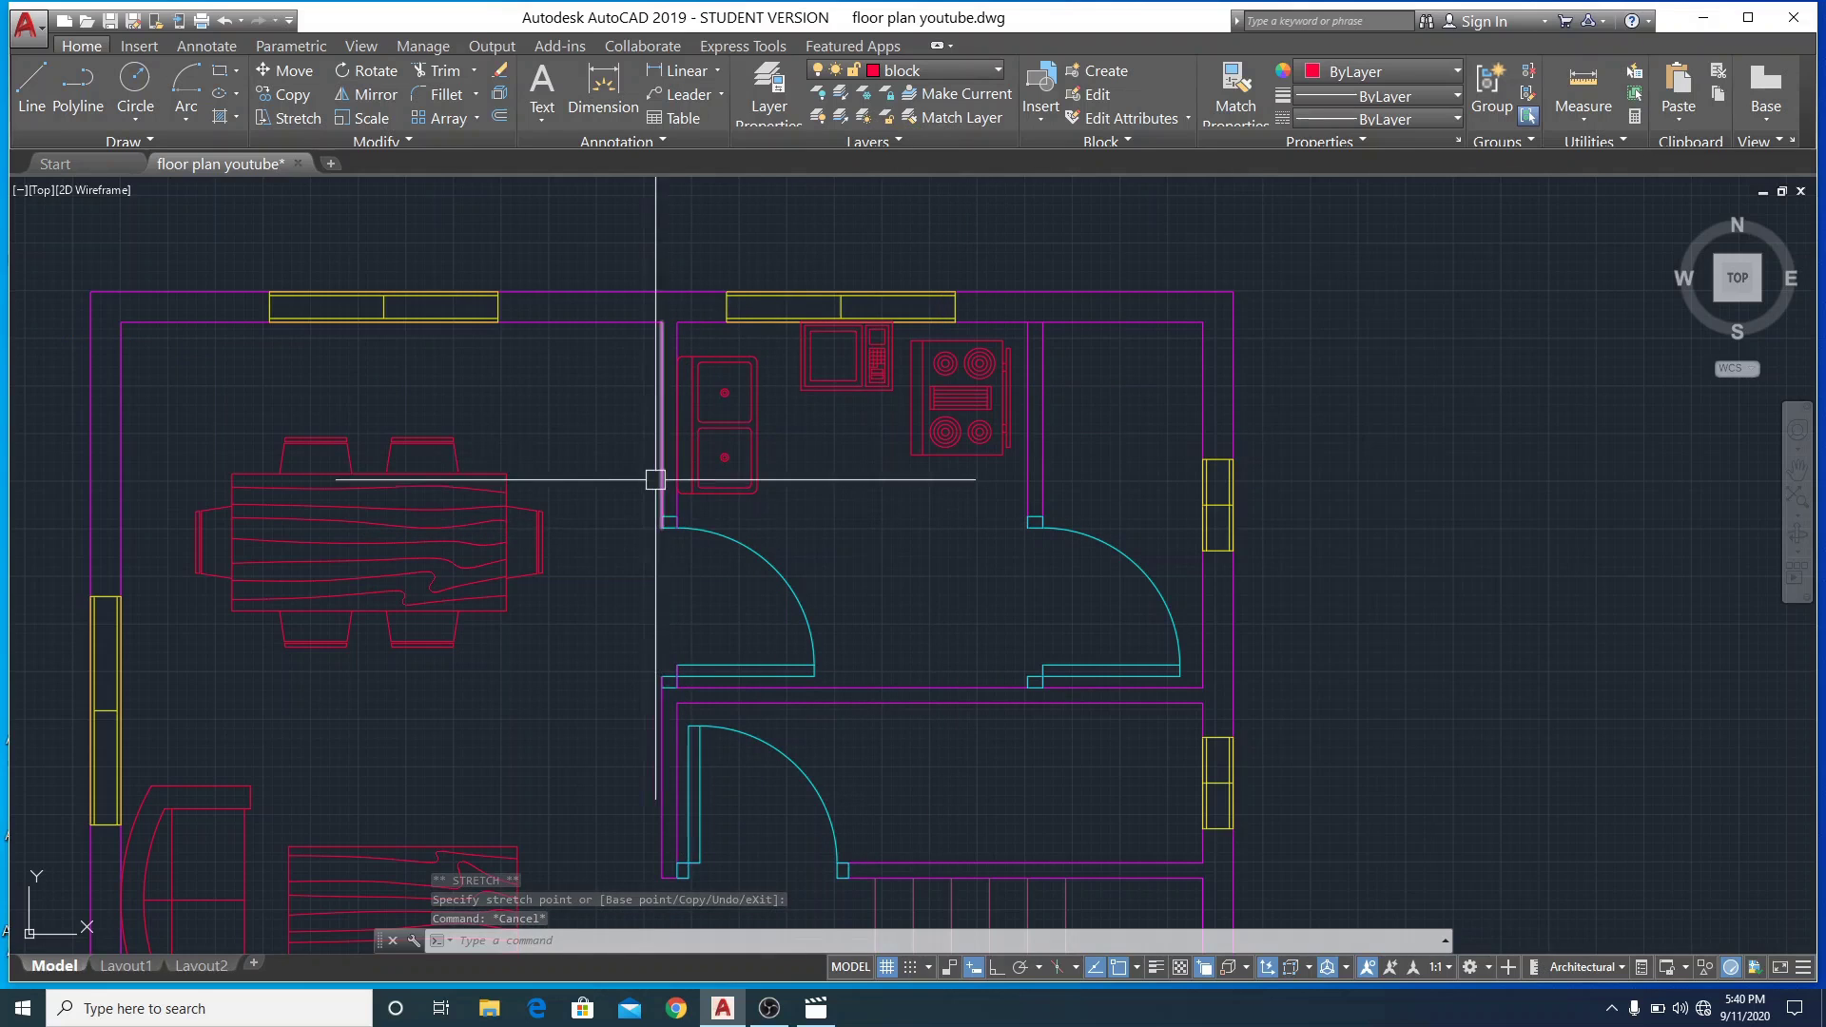
# Draw the kitchen counter outline with Ortho lines from the left partition's lower end, 2' right, stepping around sink, microwave and stove to the right partition
pyautogui.click(38, 86)
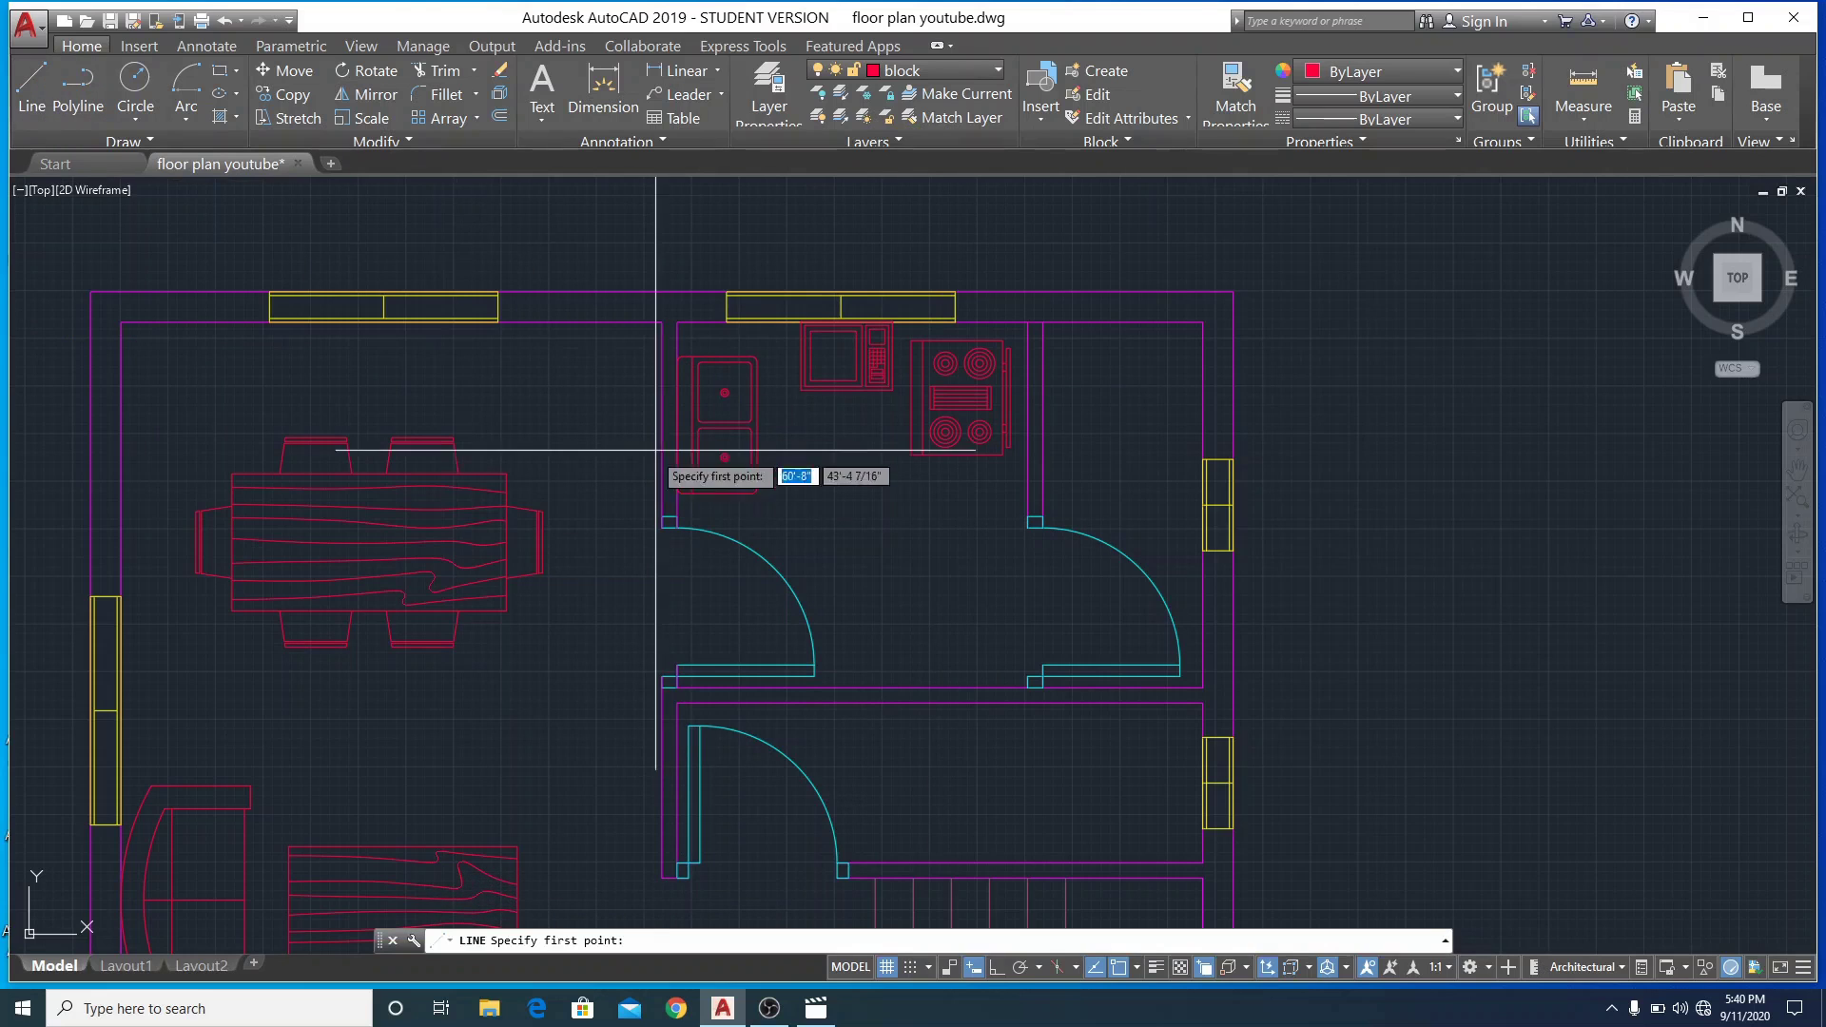
pyautogui.click(677, 517)
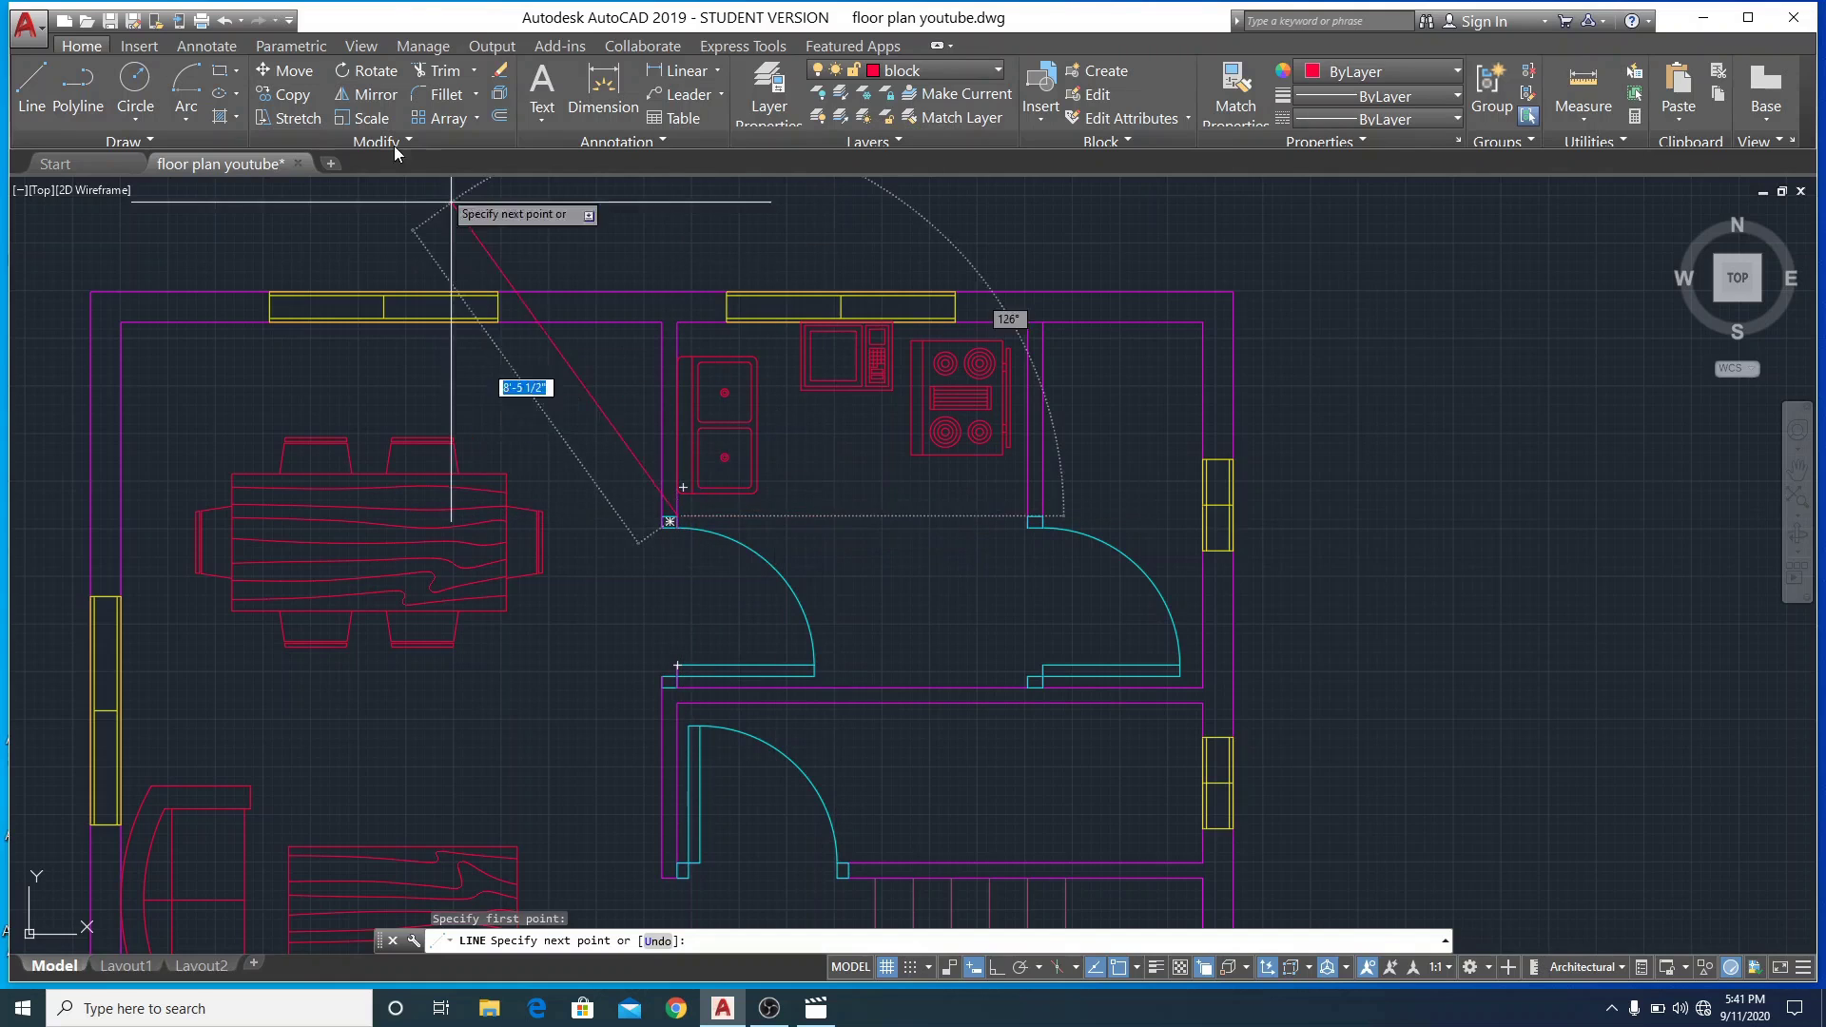
pyautogui.click(997, 968)
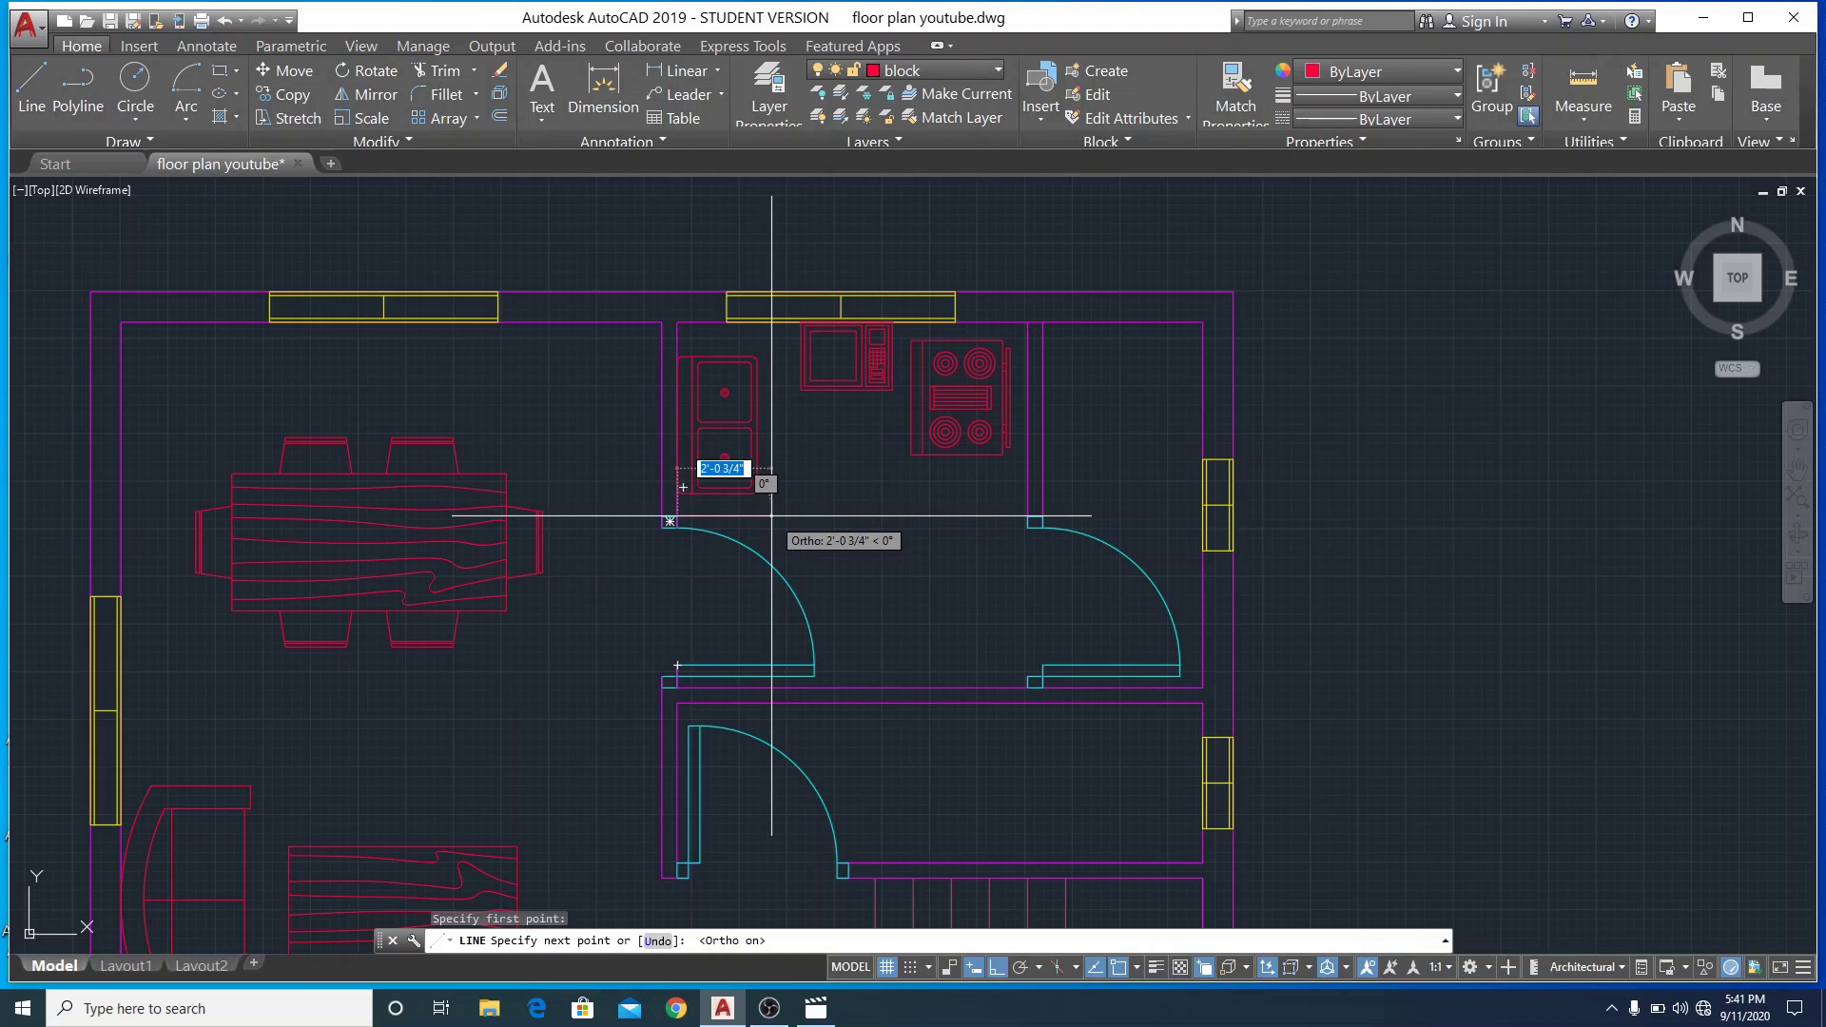
pyautogui.press('Return')
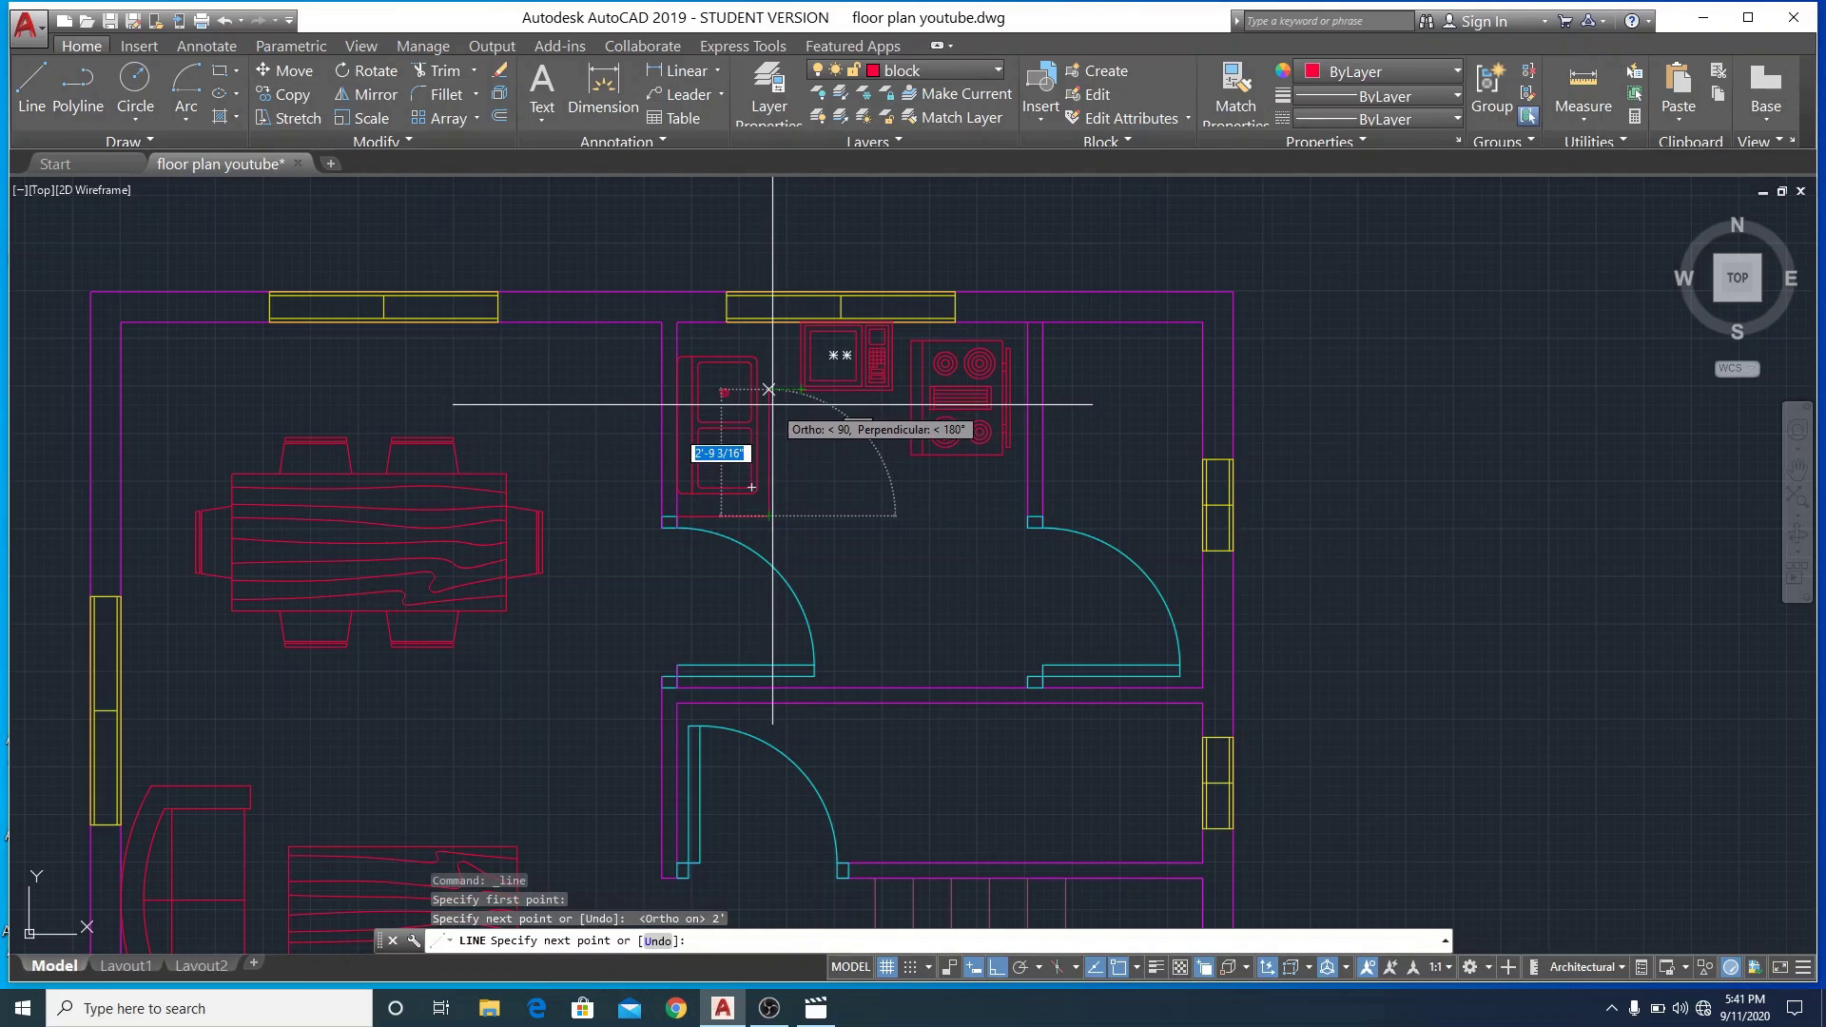
pyautogui.click(766, 397)
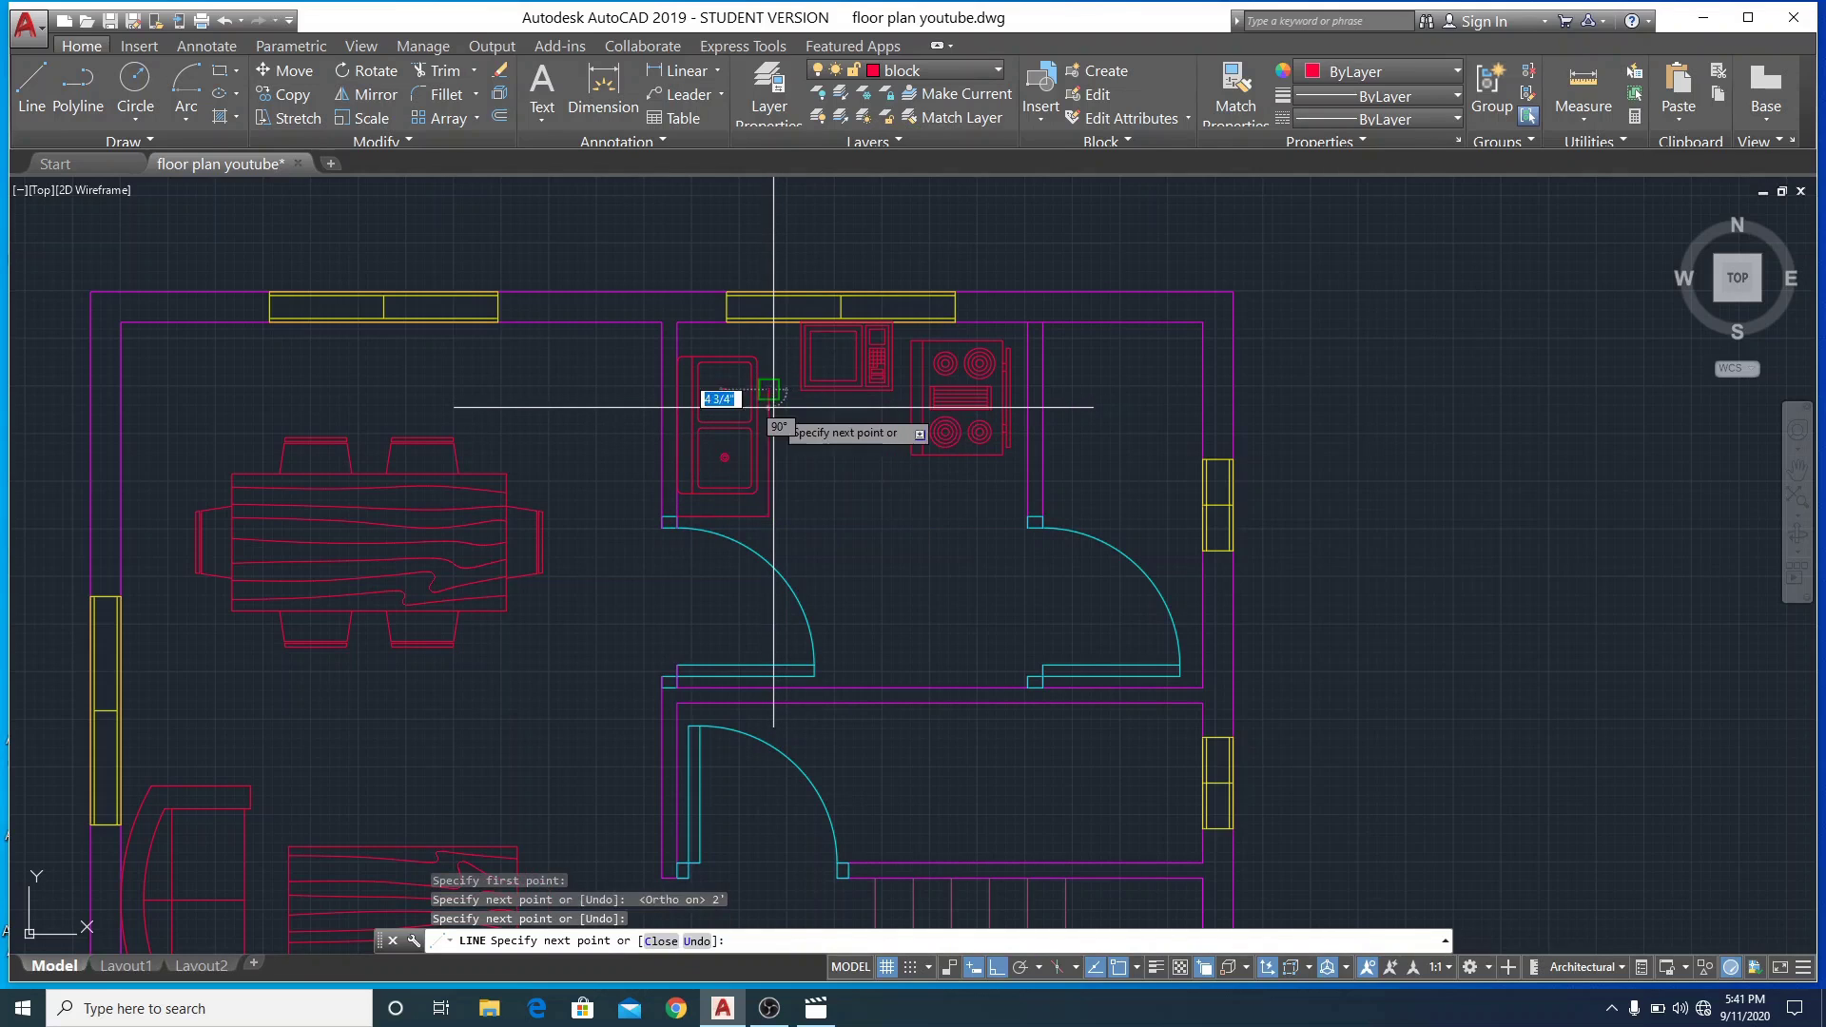
pyautogui.click(892, 388)
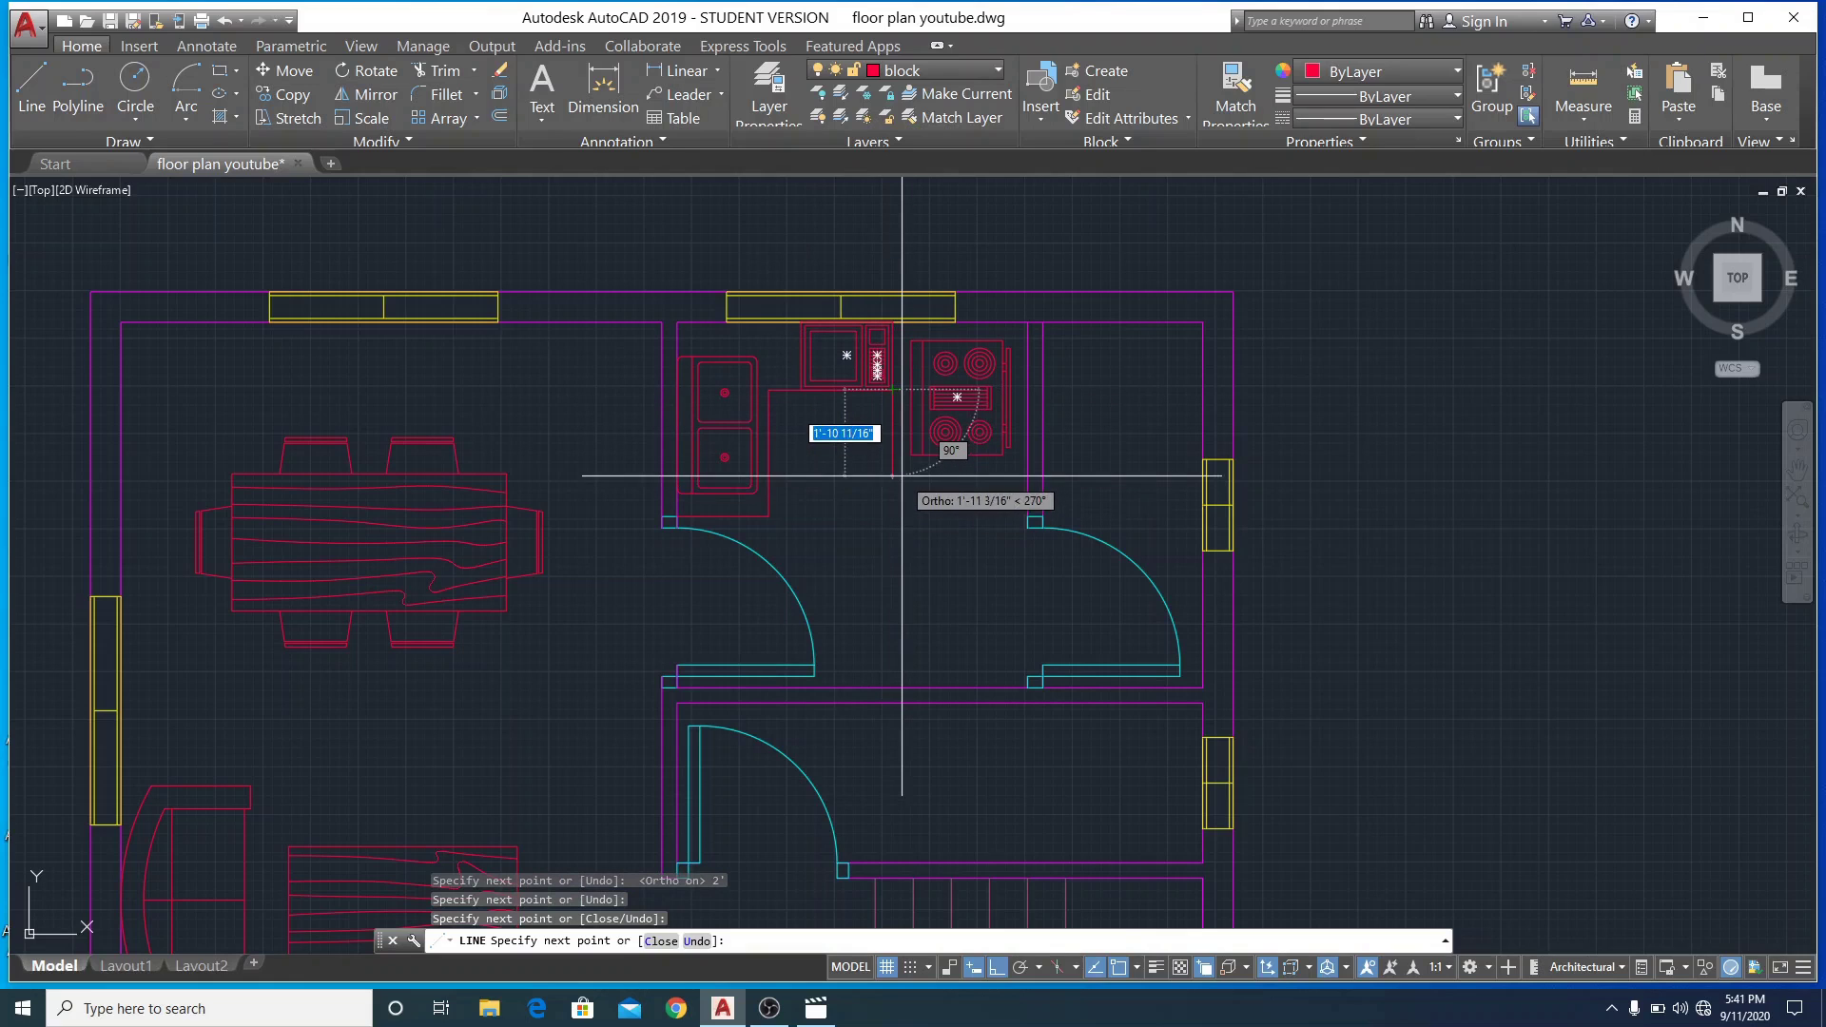
pyautogui.click(894, 474)
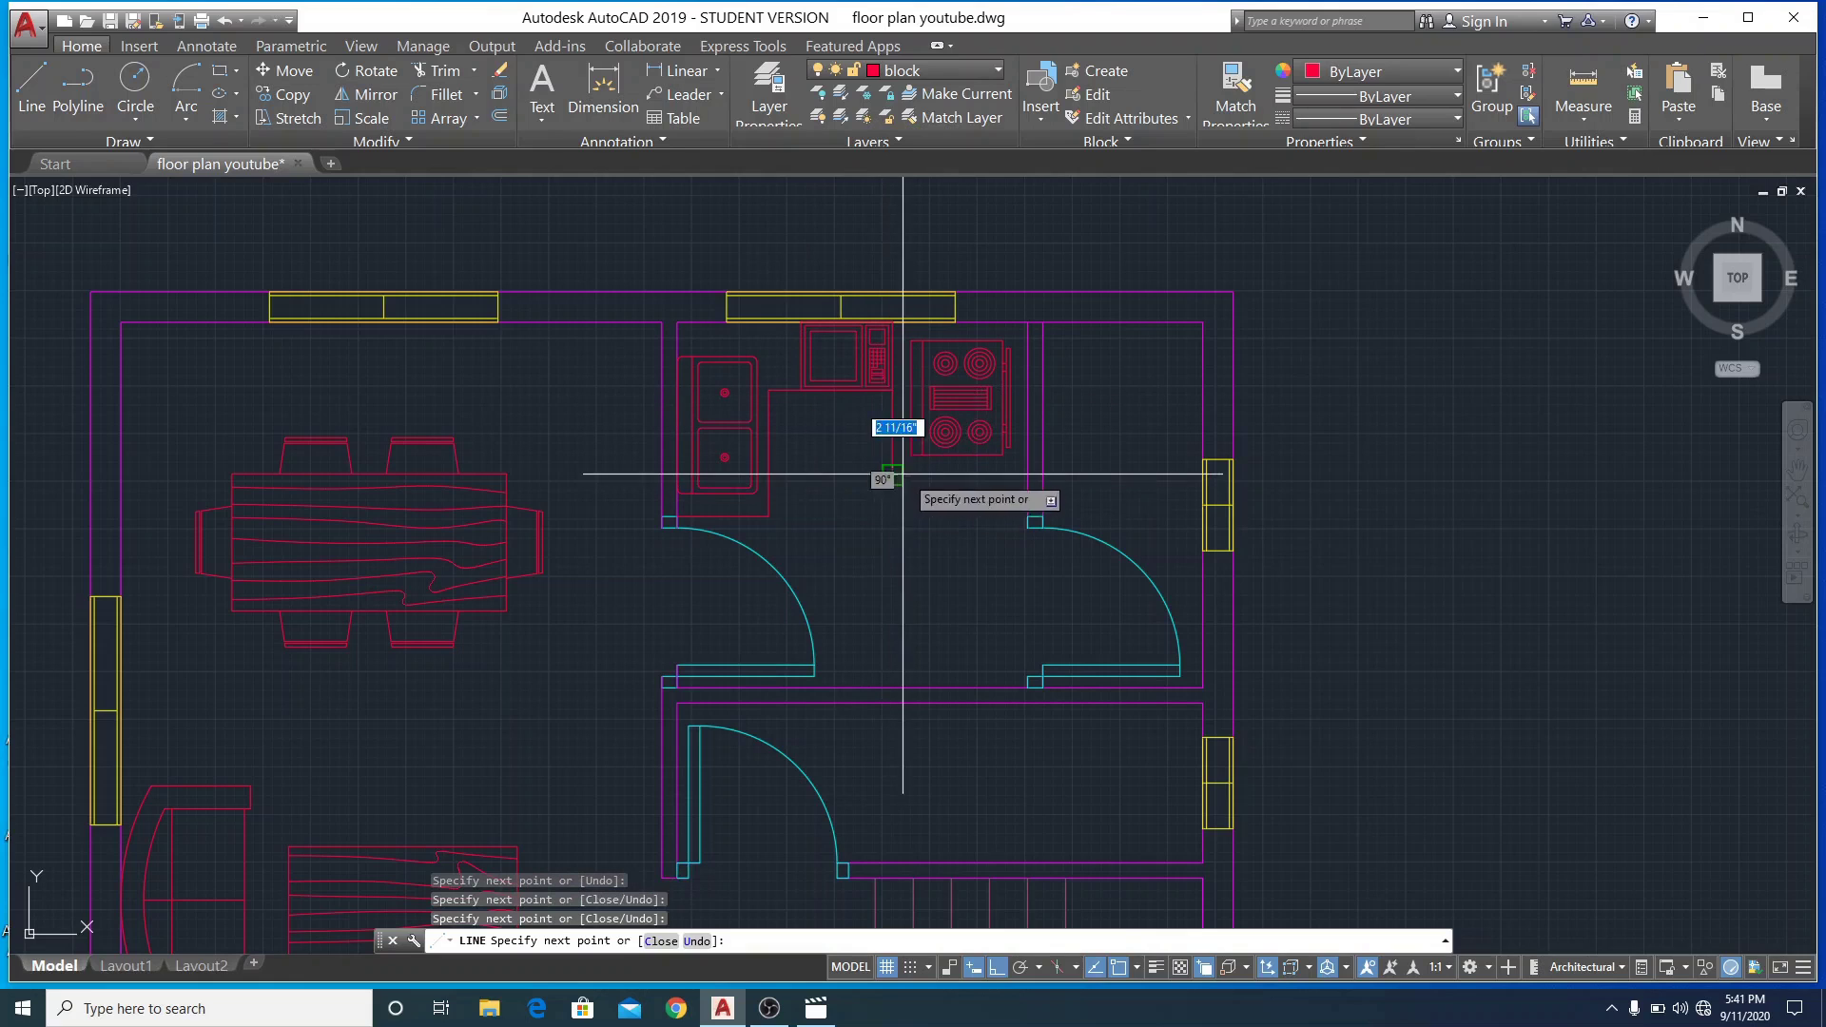
pyautogui.click(1027, 474)
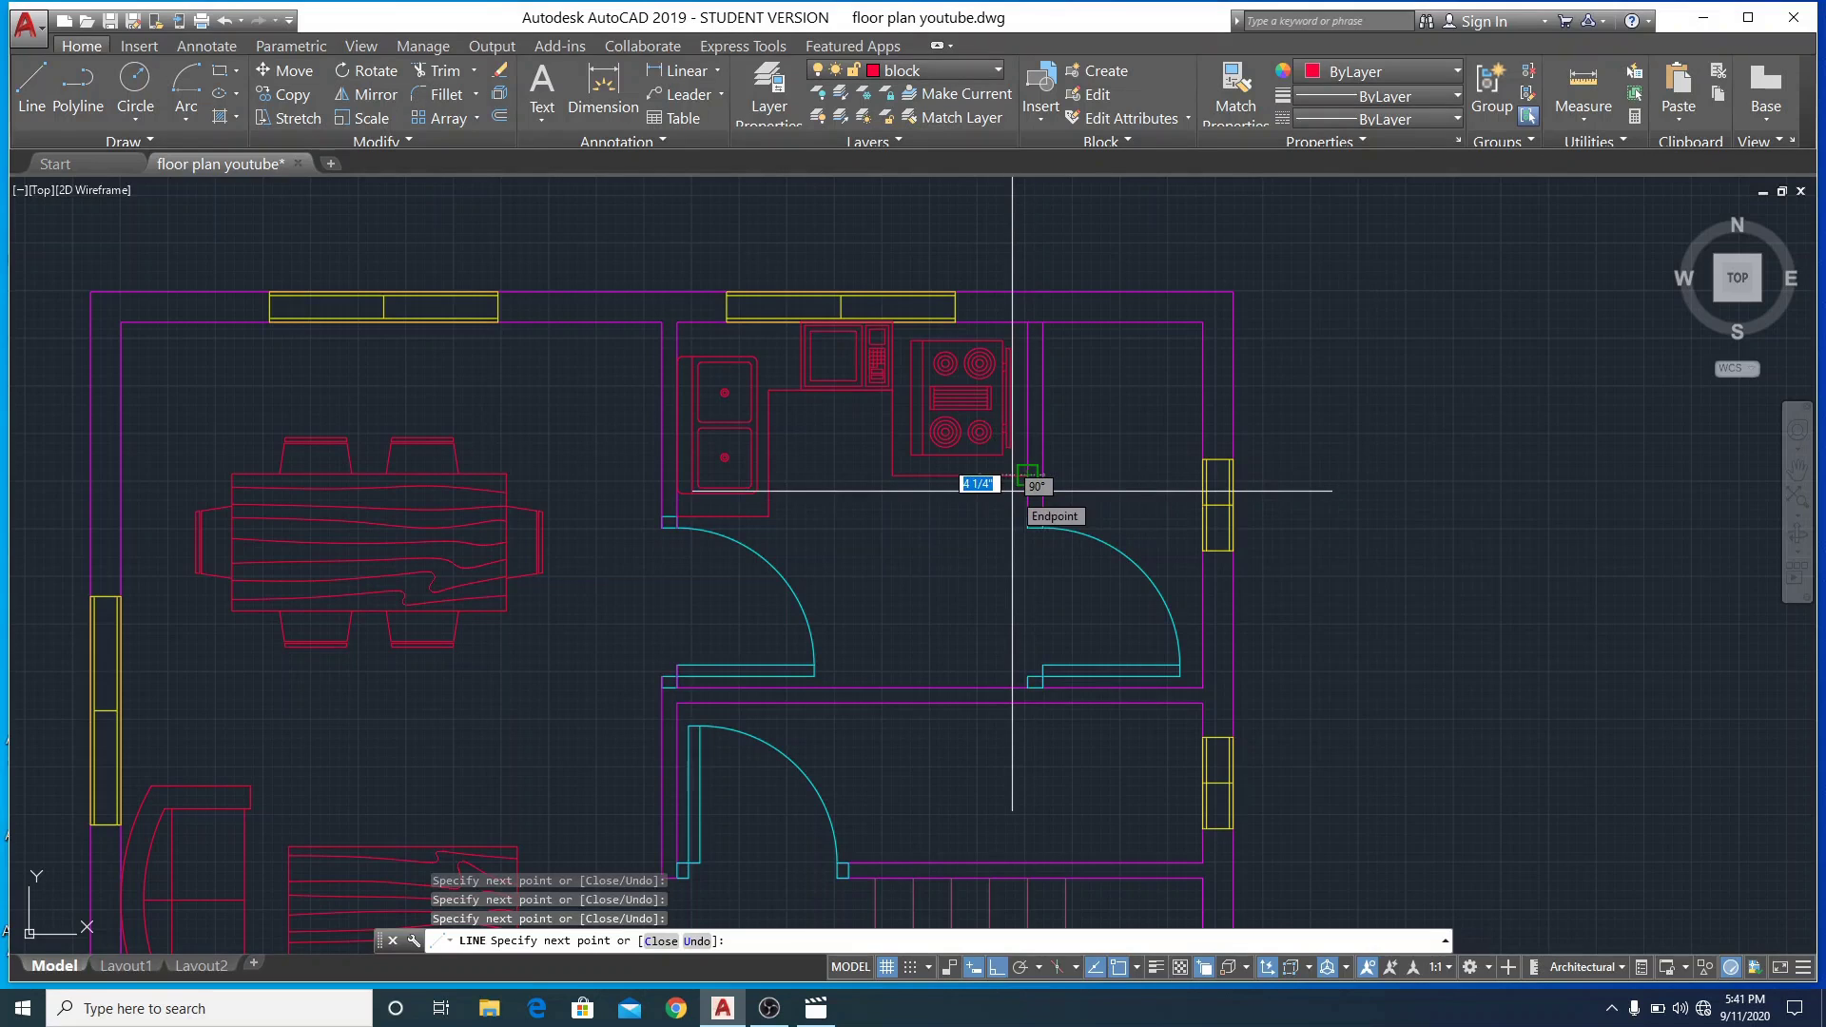
pyautogui.press('Escape')
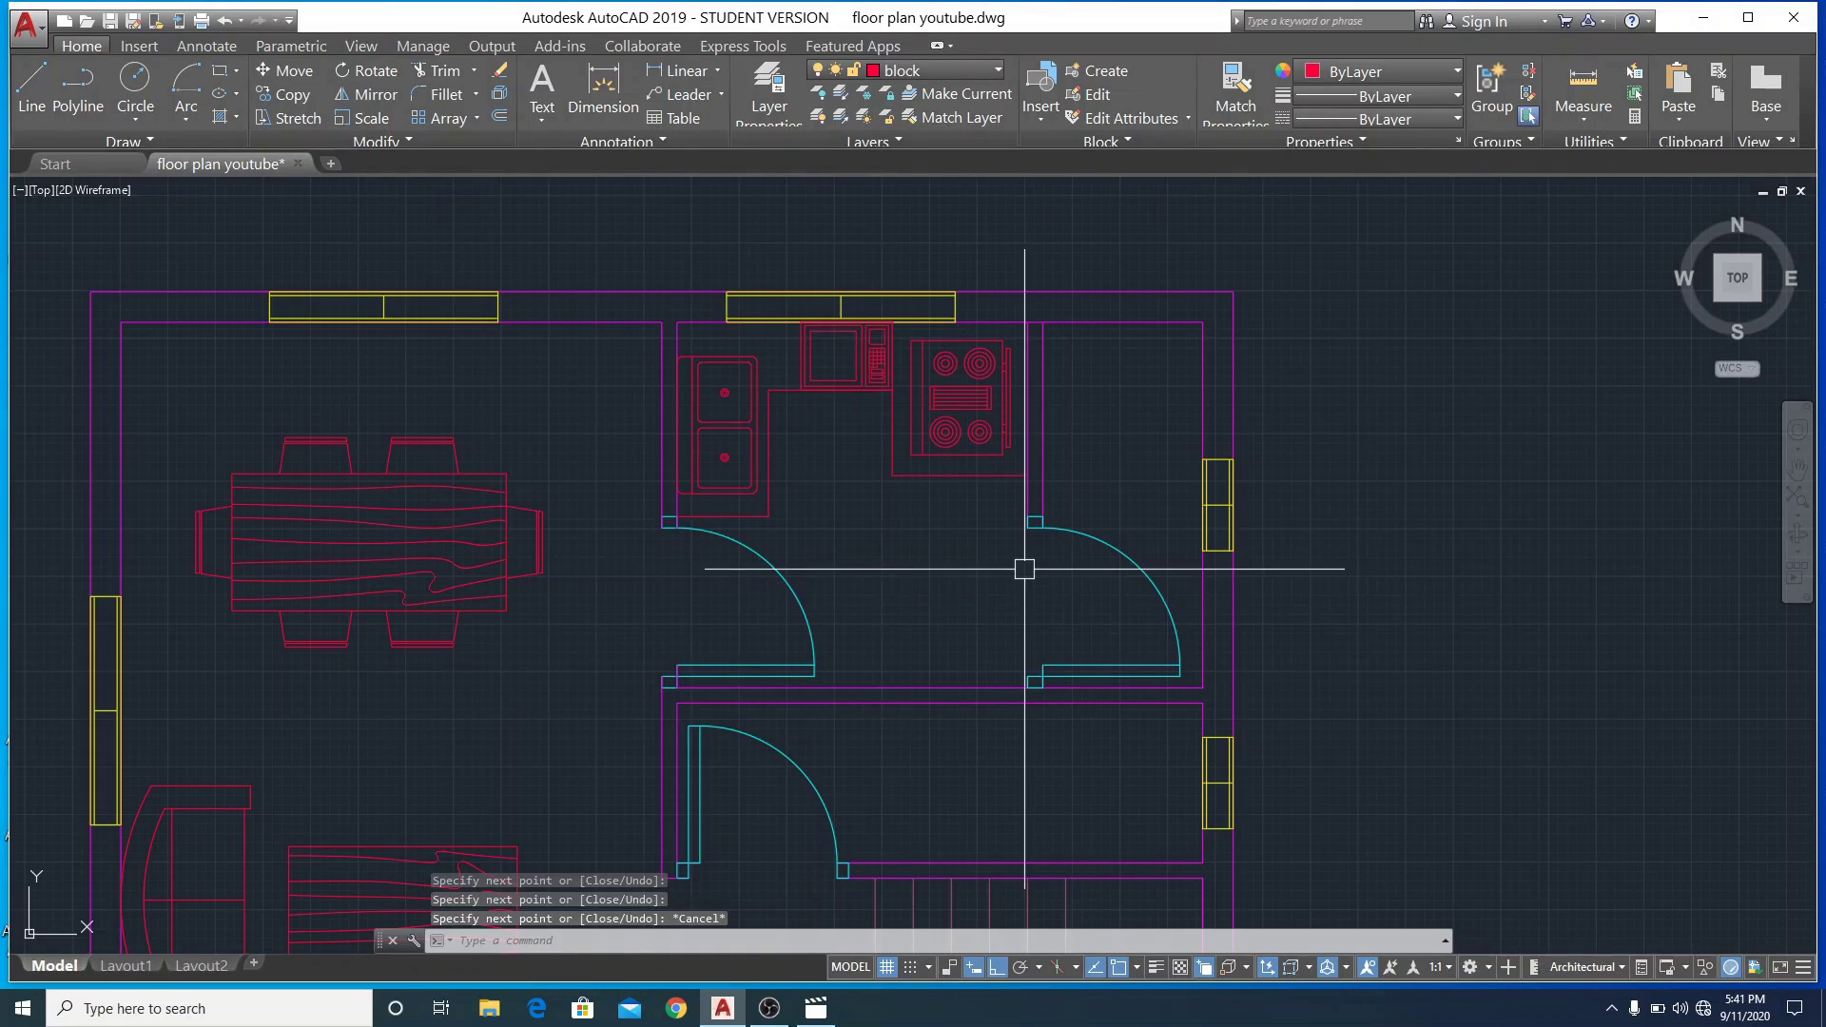
# With Ortho off, move the toilet from right of the plan into the bathroom, its tank against the upper wall, and clear the selection
pyautogui.scroll(-4, 888, 512)
pyautogui.scroll(2, 903, 611)
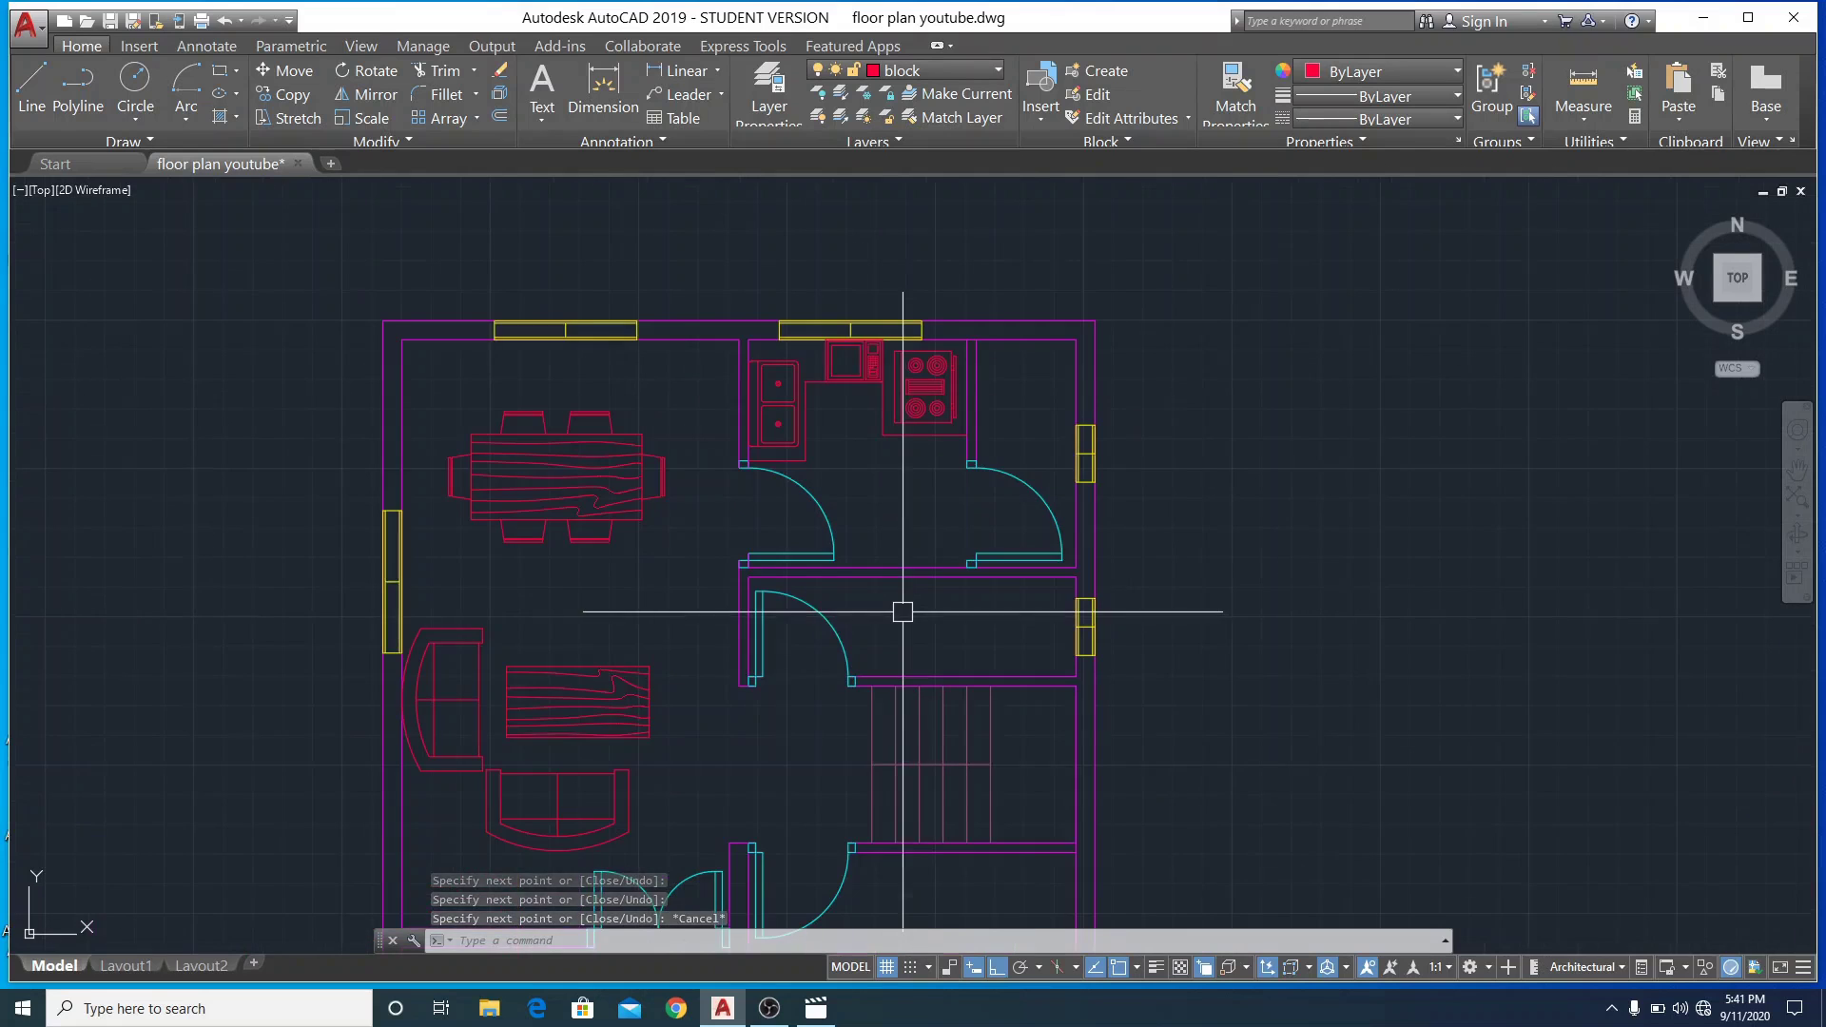
pyautogui.scroll(-2, 908, 561)
pyautogui.scroll(2, 928, 654)
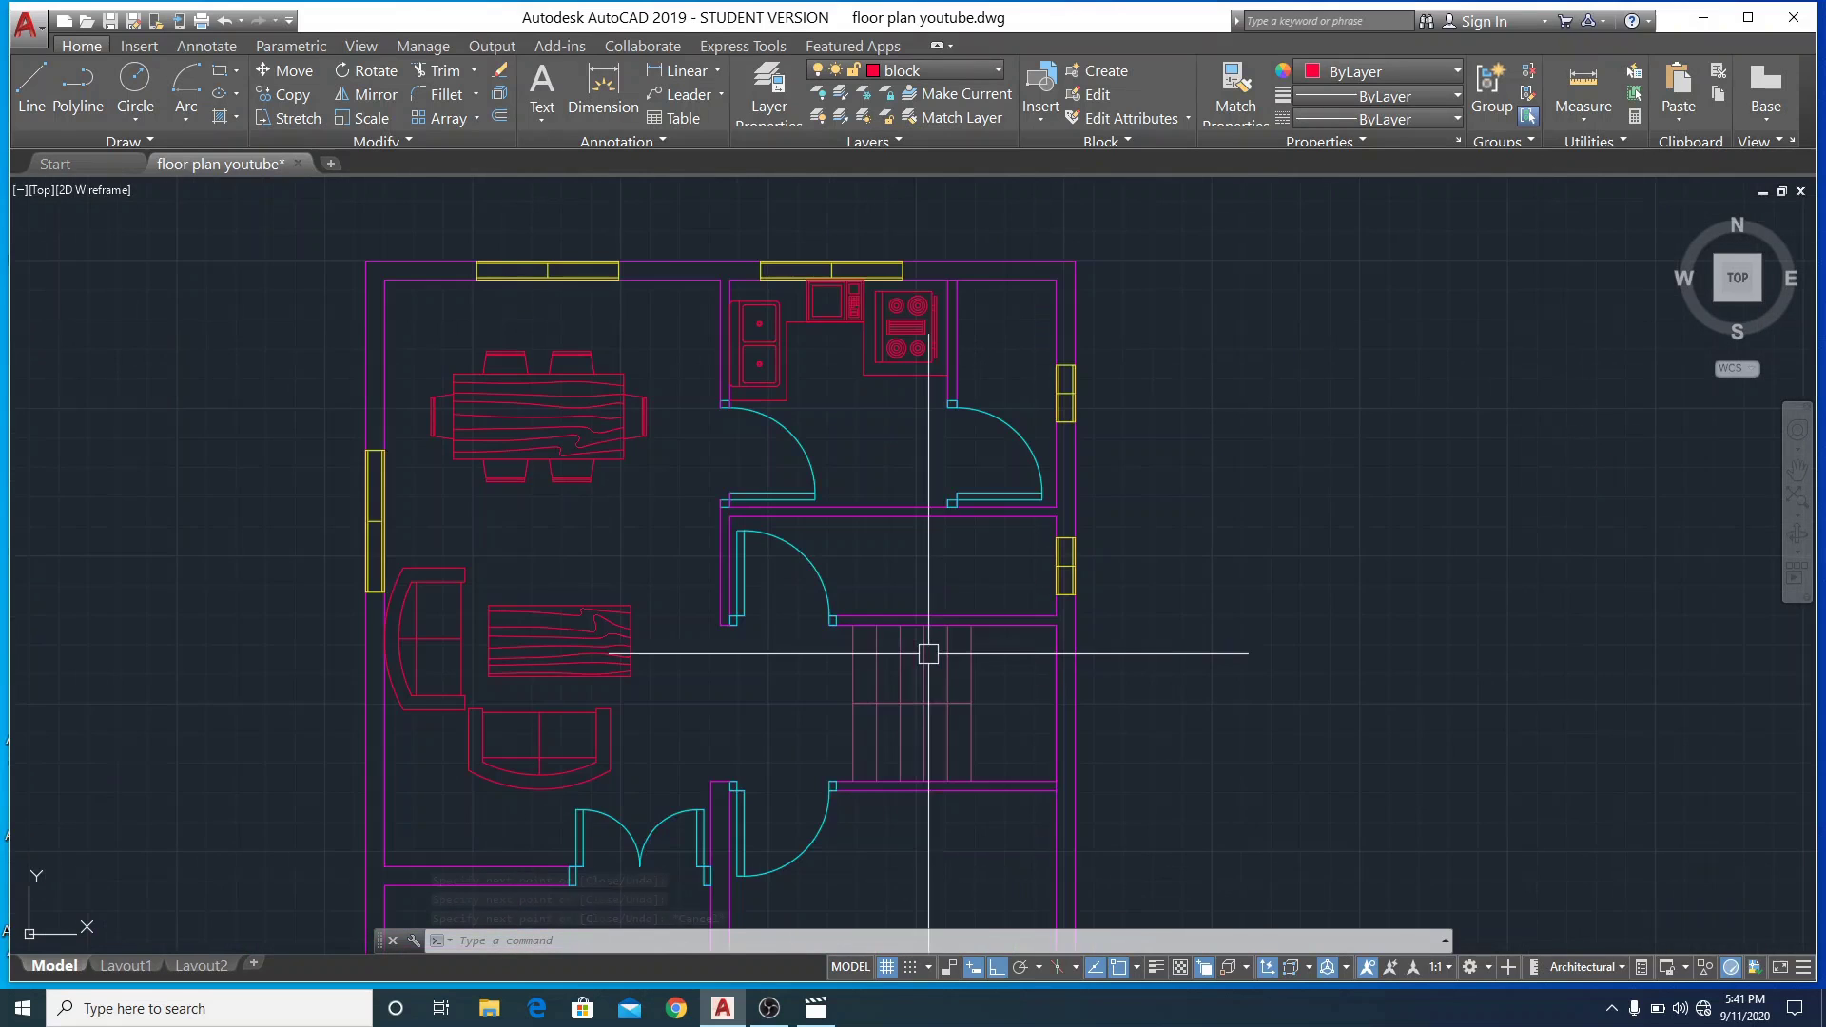
pyautogui.scroll(-2, 847, 612)
pyautogui.scroll(2, 845, 610)
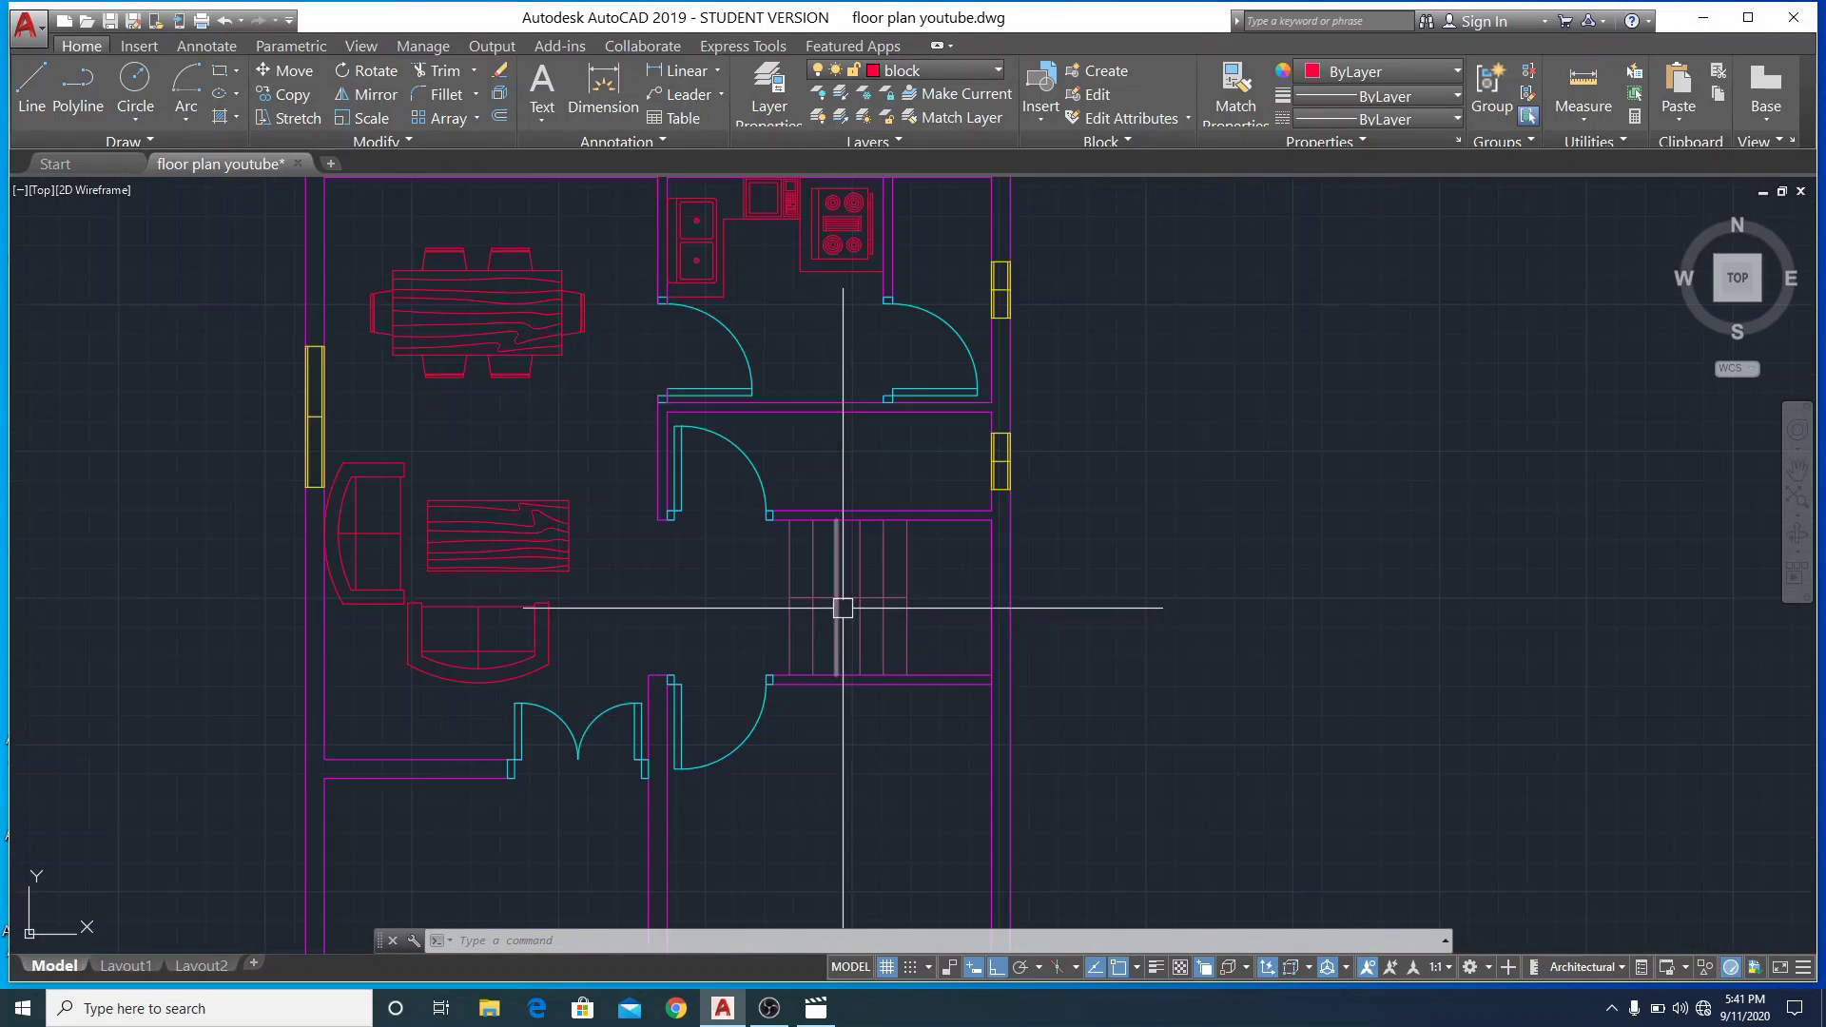
pyautogui.scroll(-2, 842, 608)
pyautogui.click(1471, 478)
pyautogui.click(1592, 623)
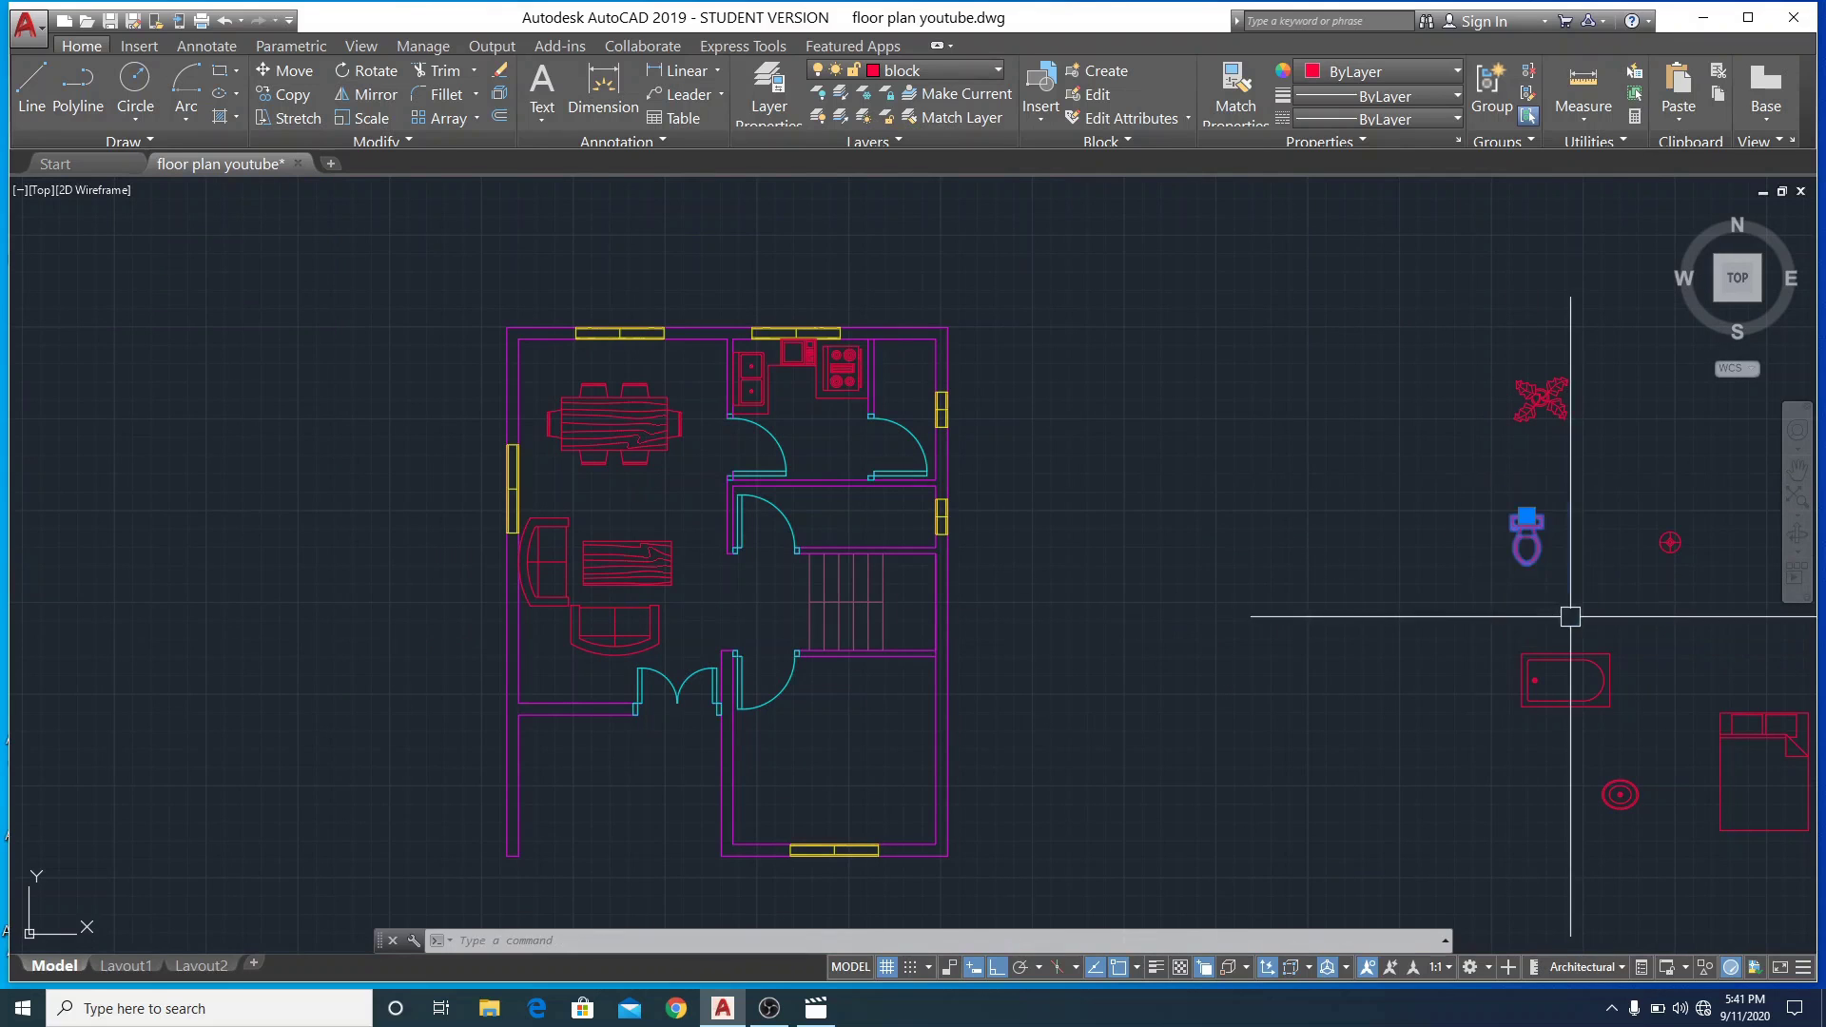
pyautogui.click(1526, 516)
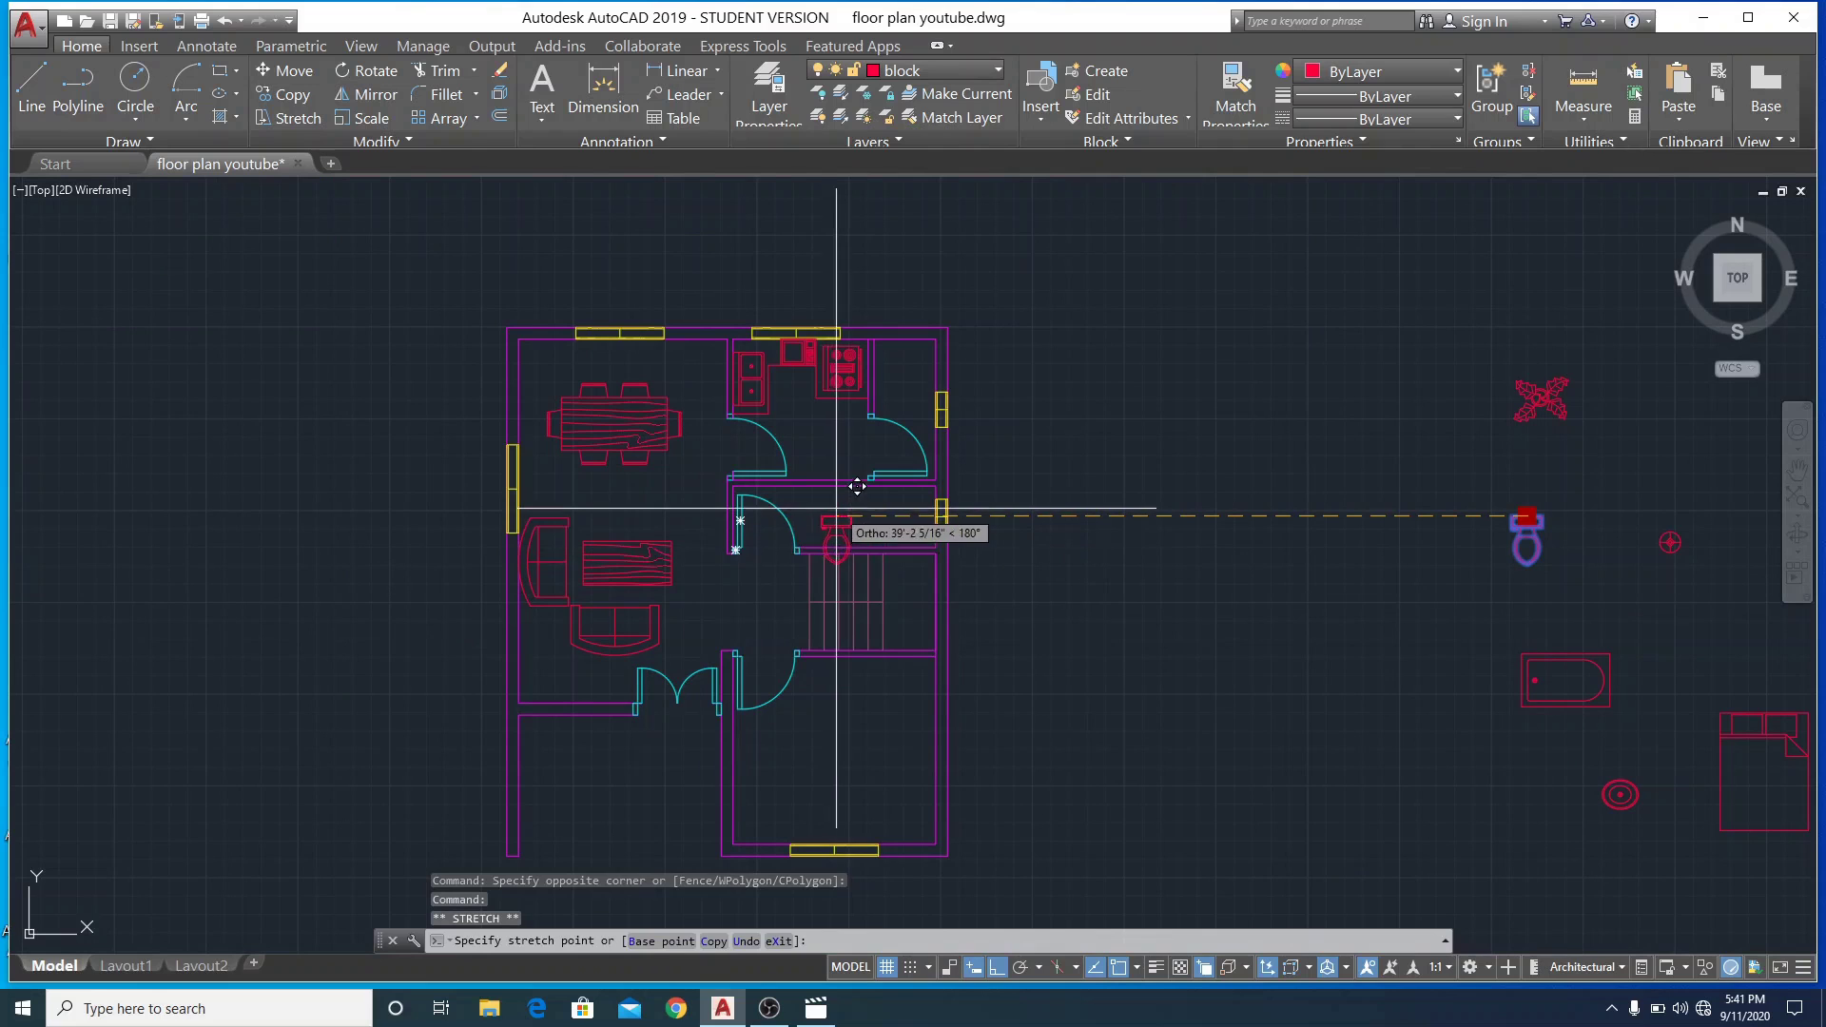
pyautogui.click(993, 967)
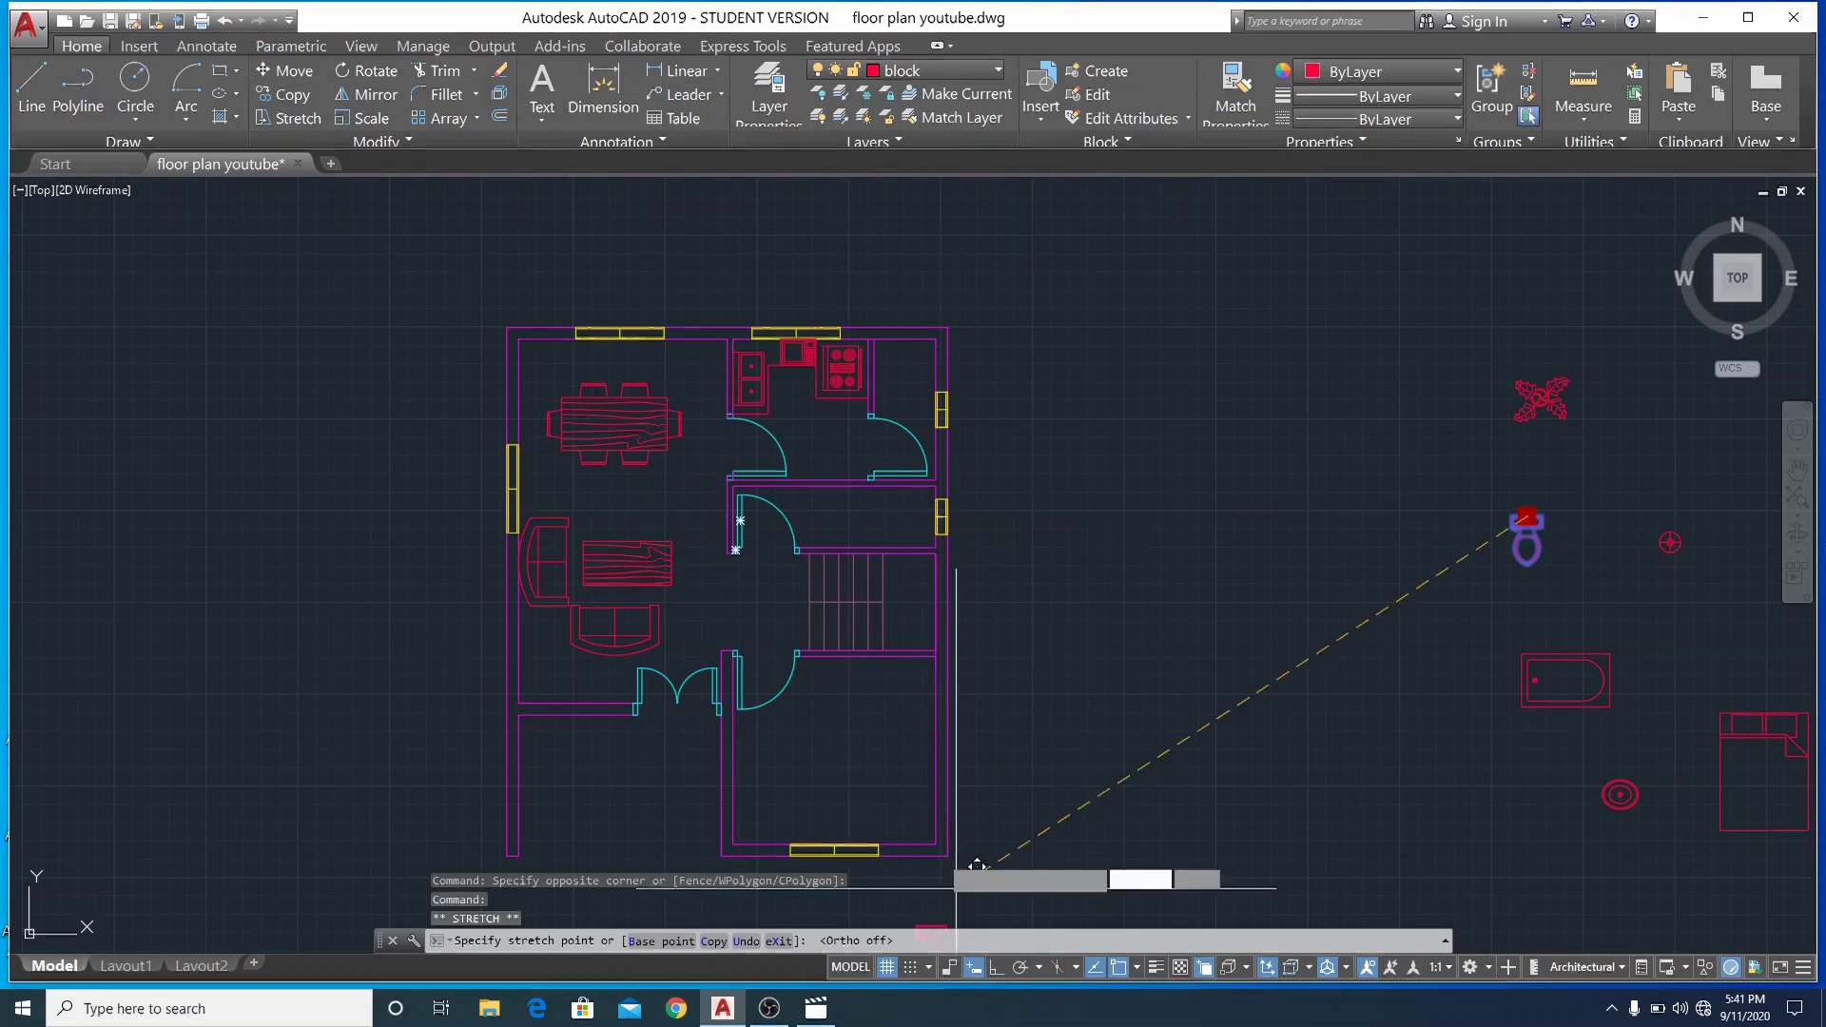
pyautogui.click(841, 500)
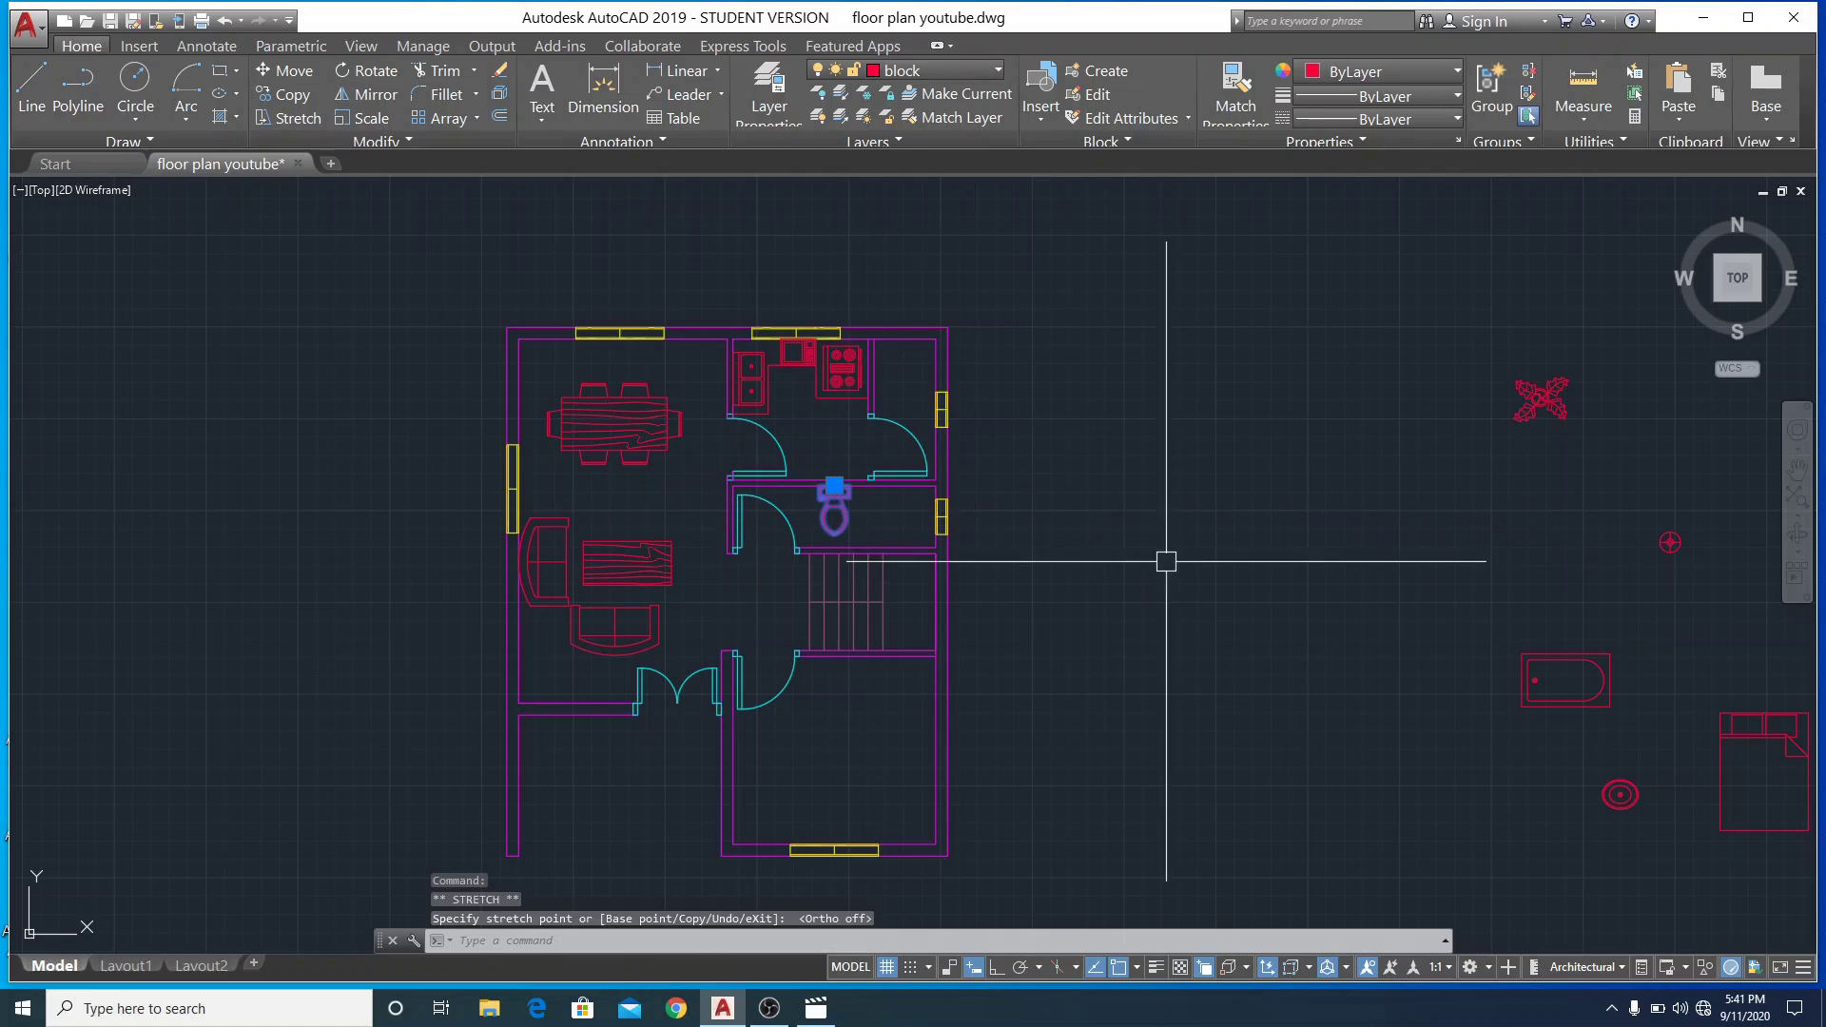
pyautogui.press('Escape')
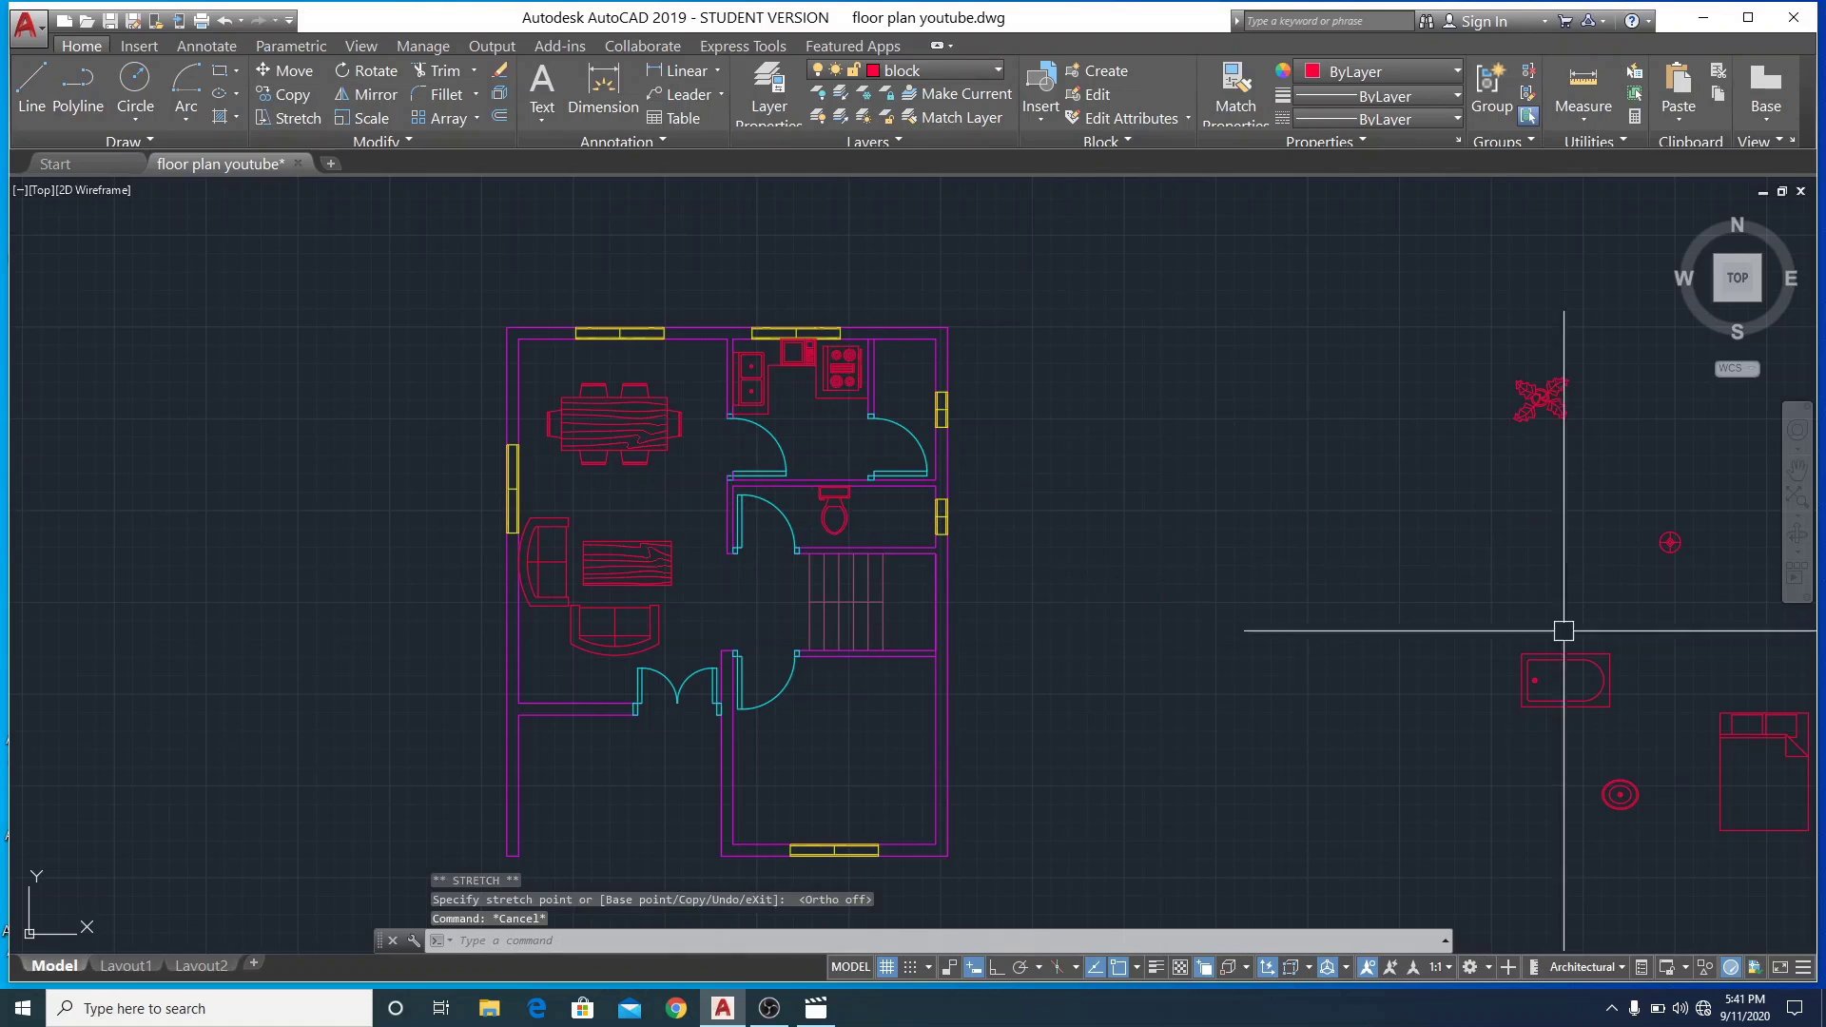
# Move the bathtub from right of the plan into the bathroom, setting its upper edge on the upper wall
pyautogui.click(1469, 604)
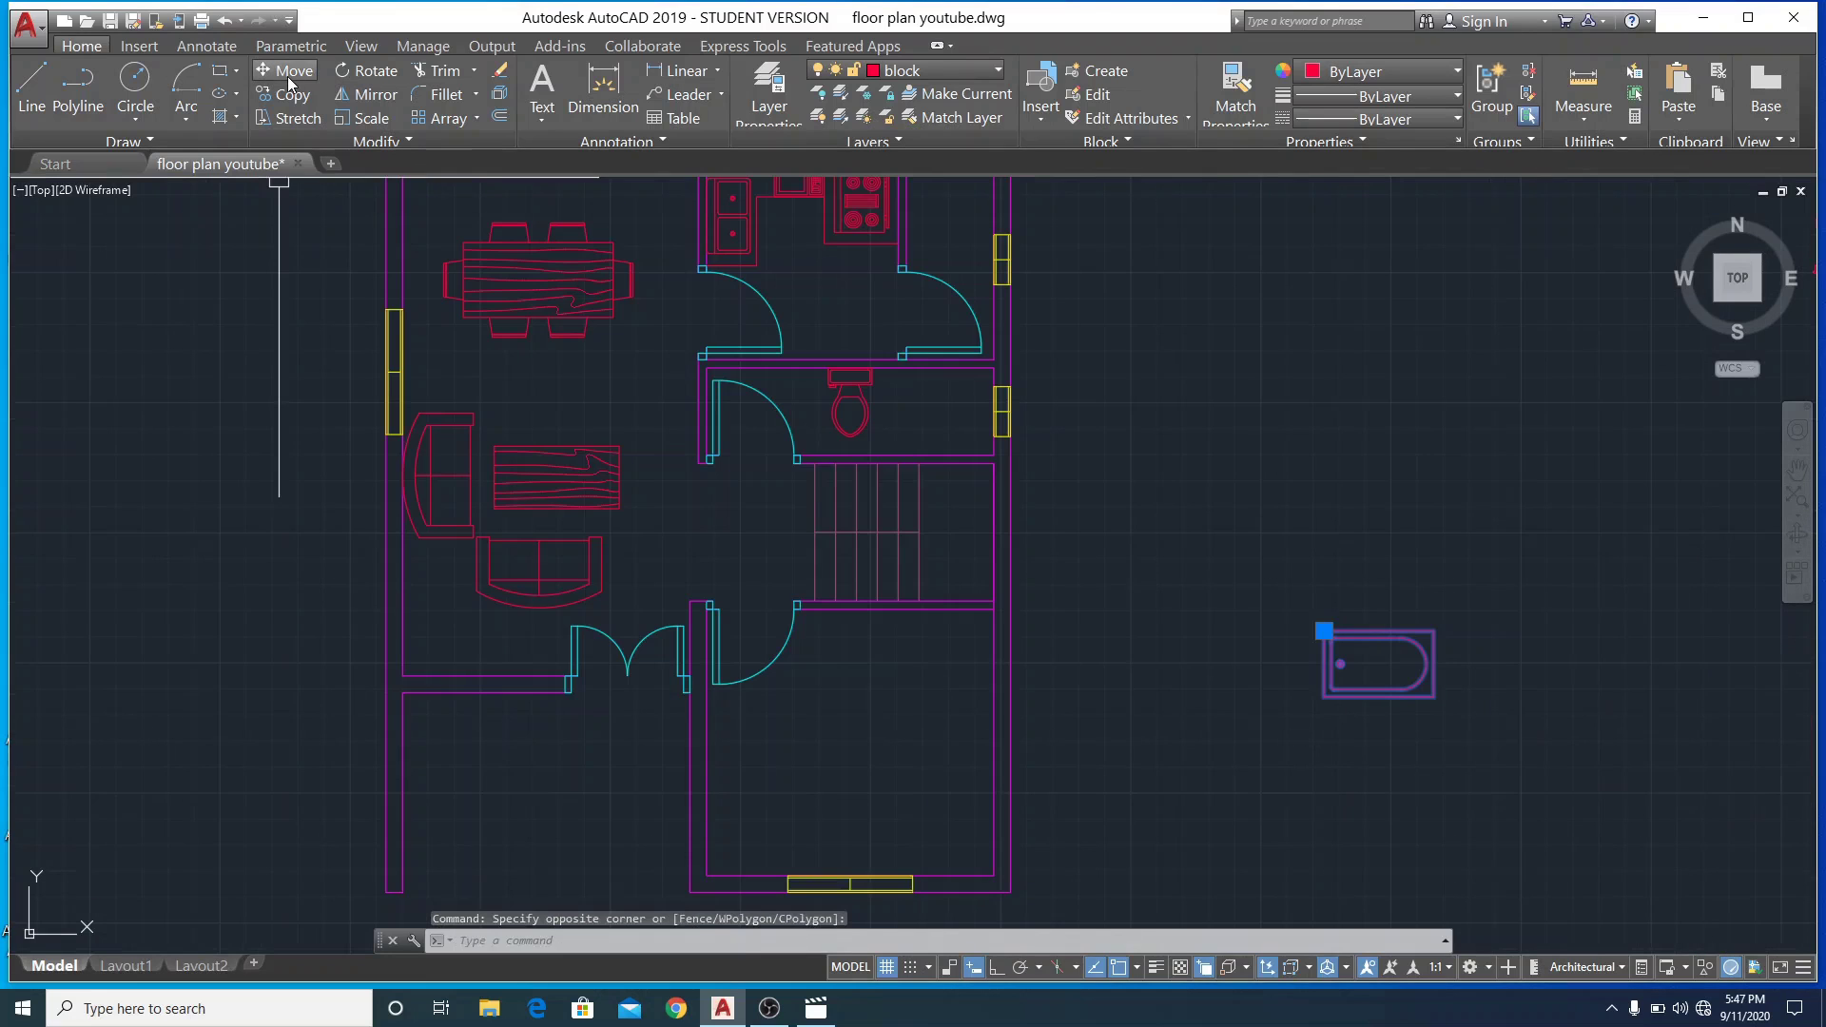
pyautogui.click(283, 71)
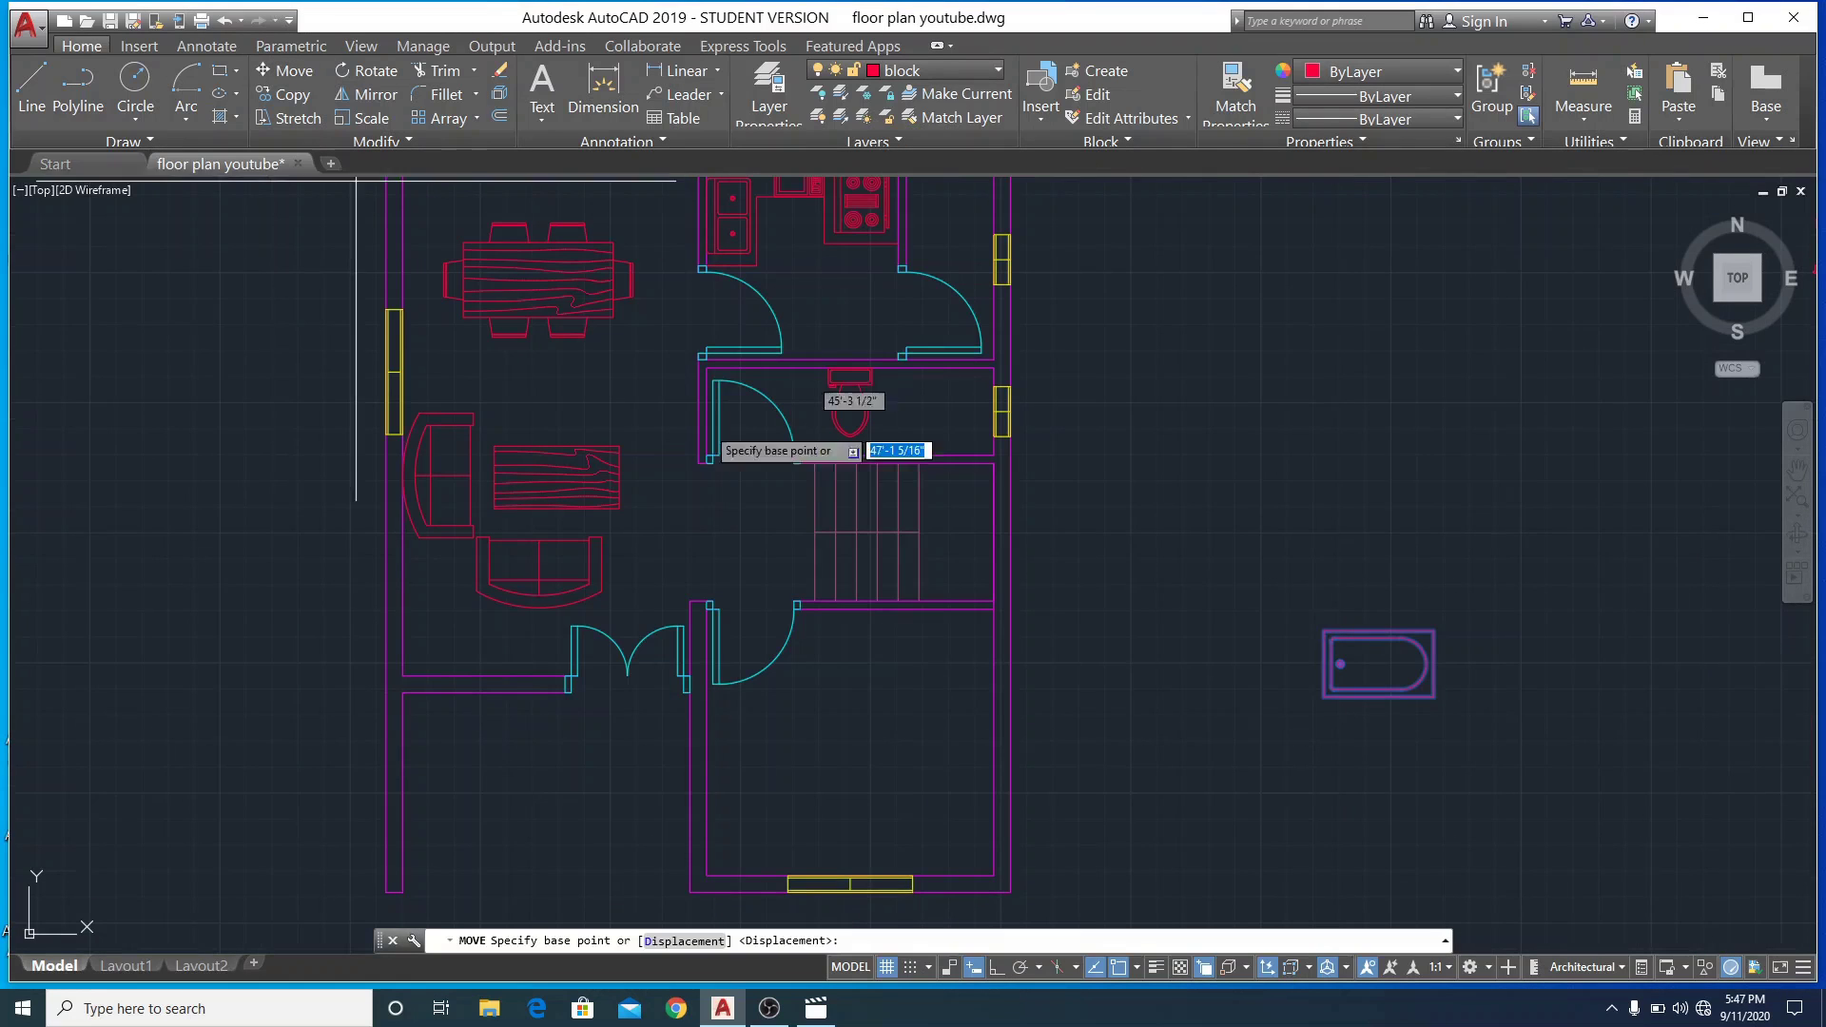
pyautogui.click(1334, 640)
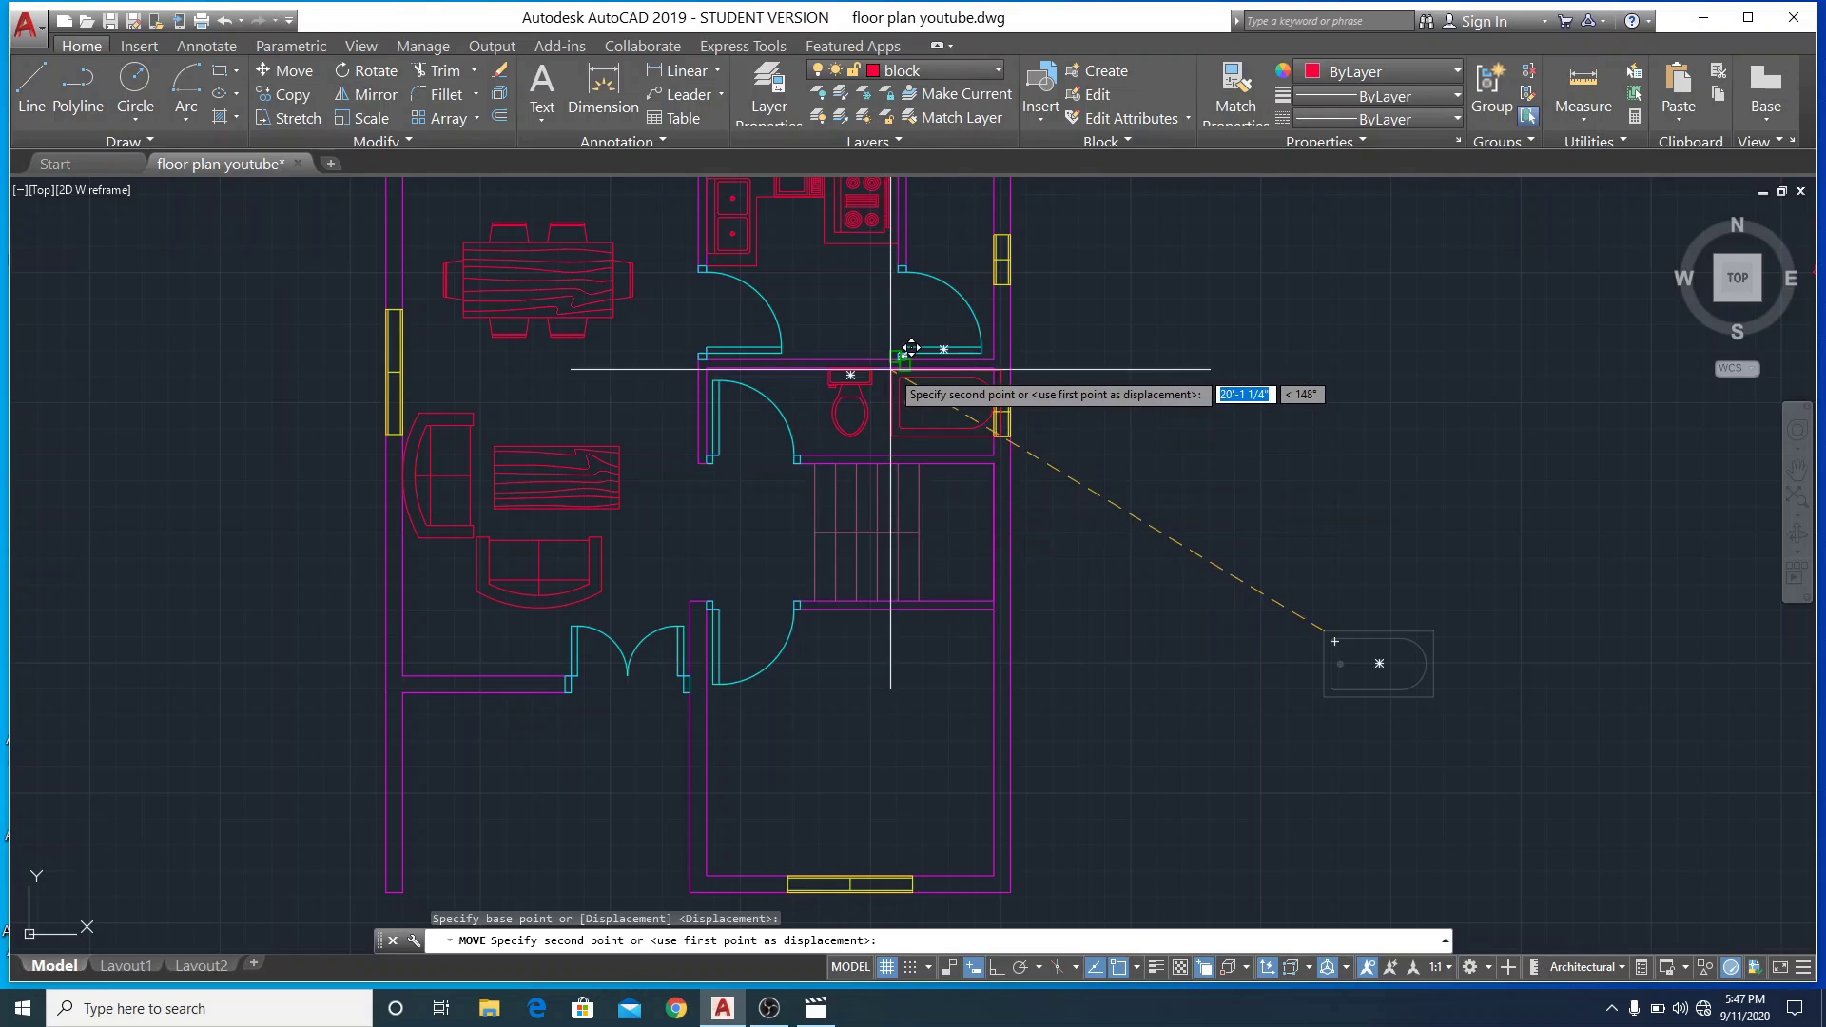
pyautogui.scroll(4, 889, 379)
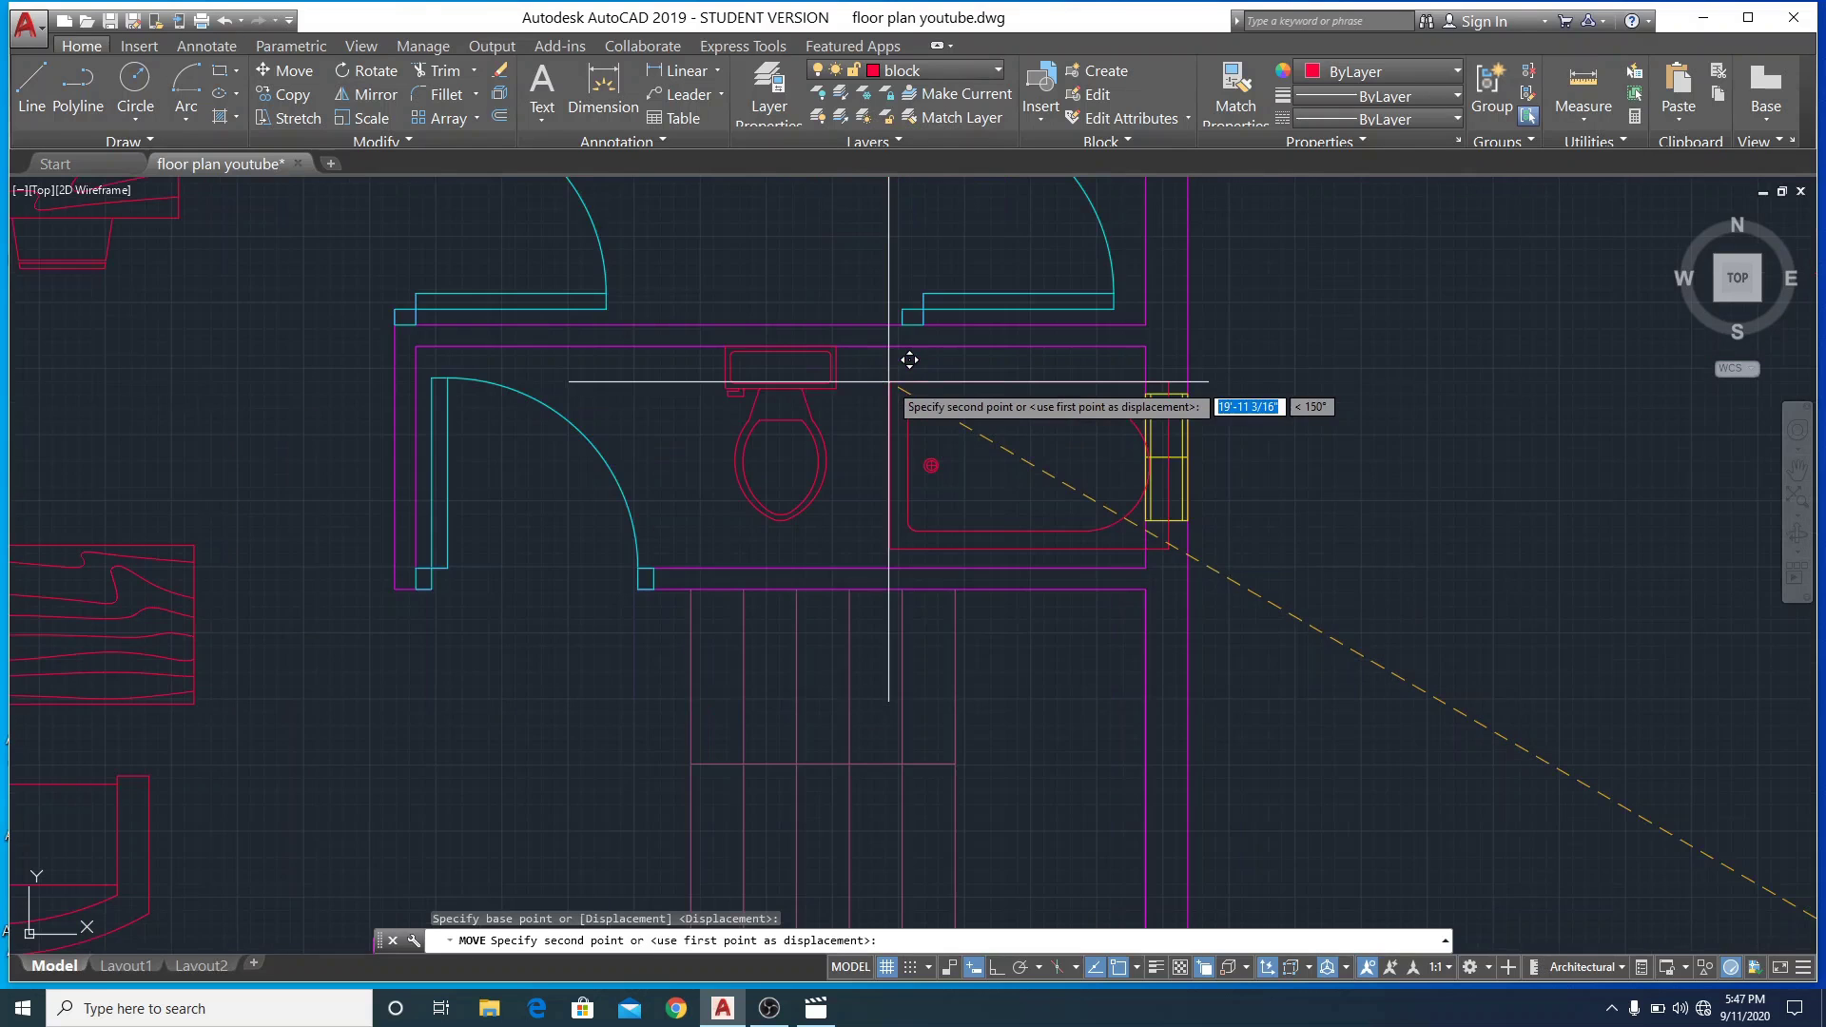
pyautogui.click(858, 347)
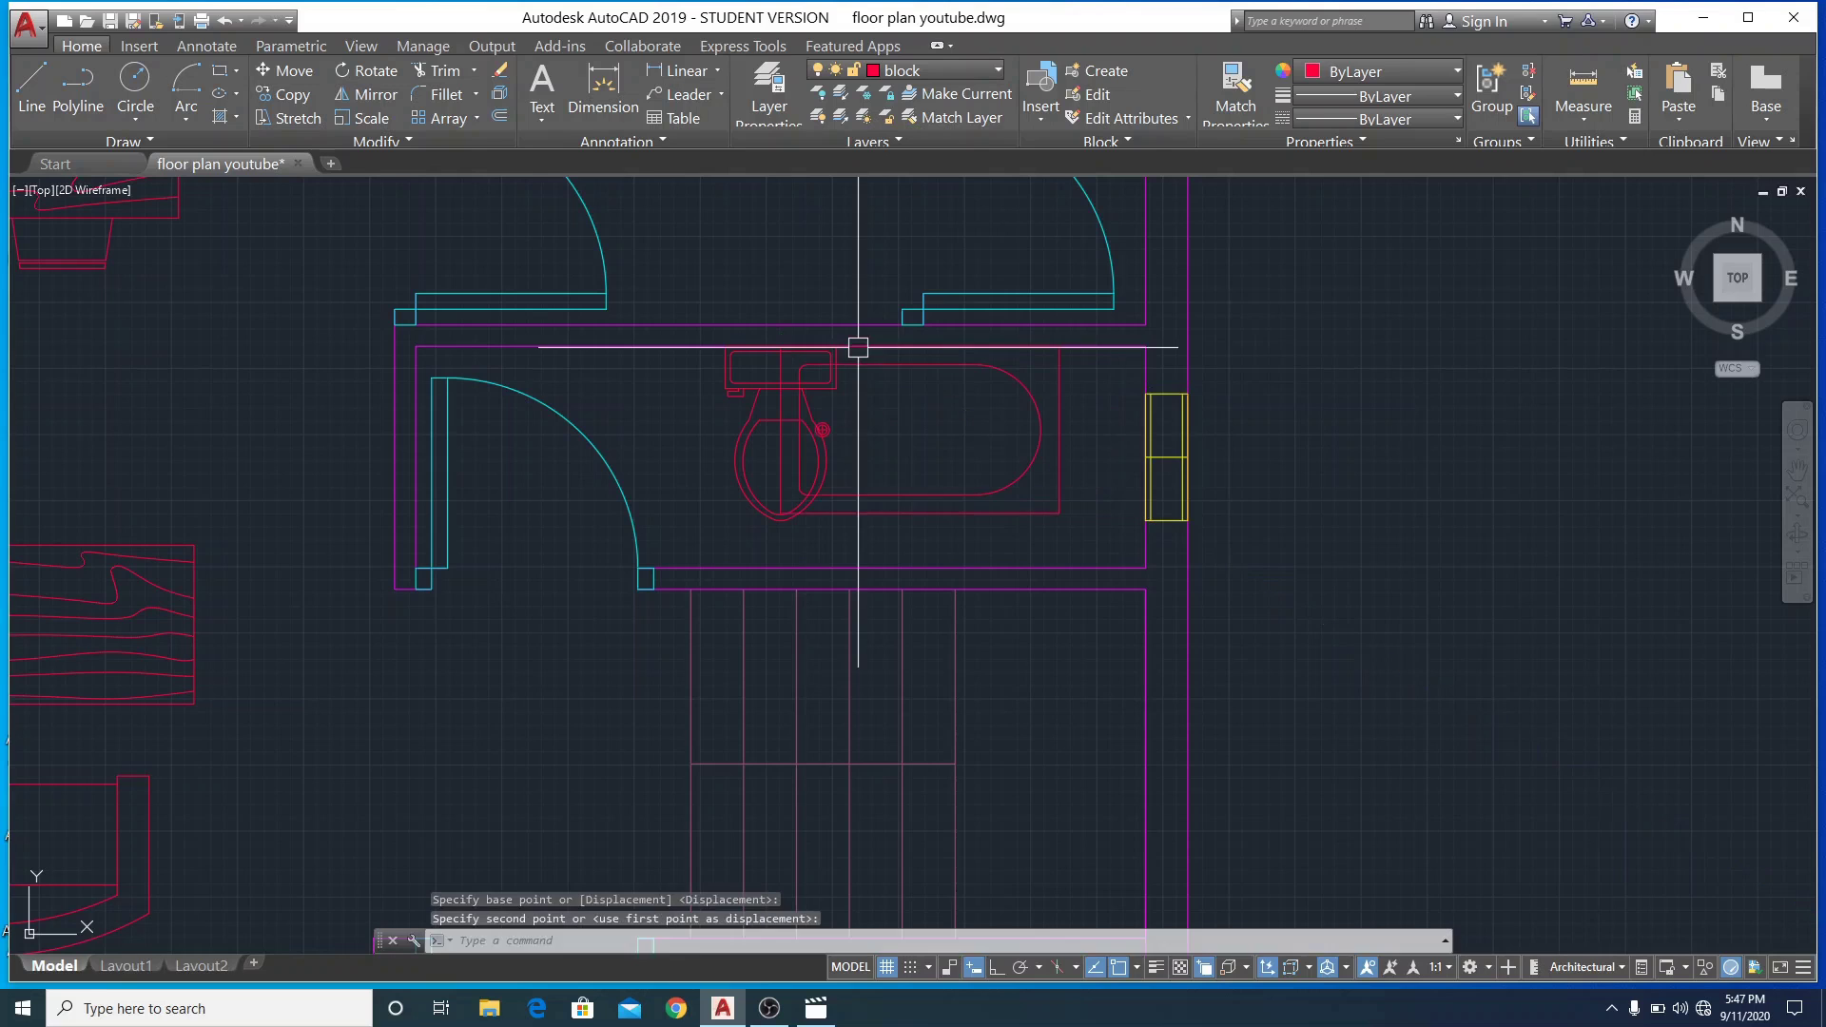
# Shift the bathtub right along the bathroom's upper wall until it meets the exterior wall, clear of the toilet
pyautogui.click(1039, 427)
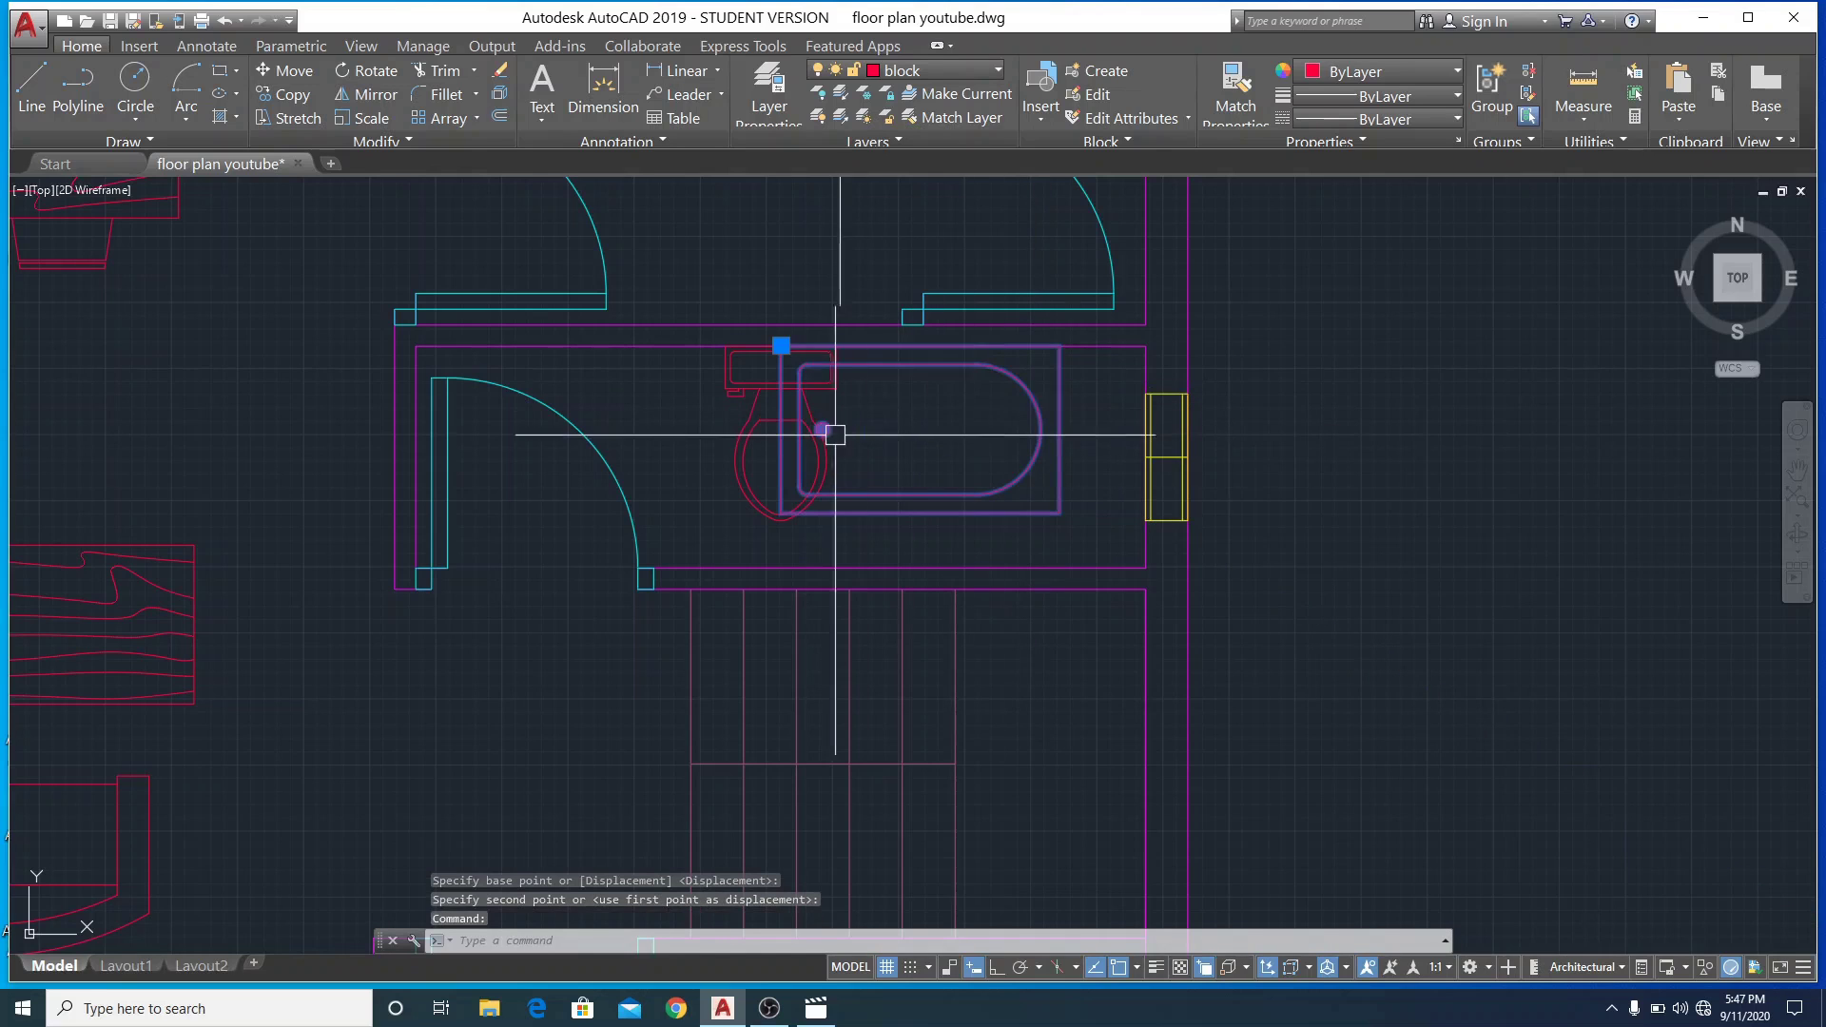
pyautogui.click(781, 345)
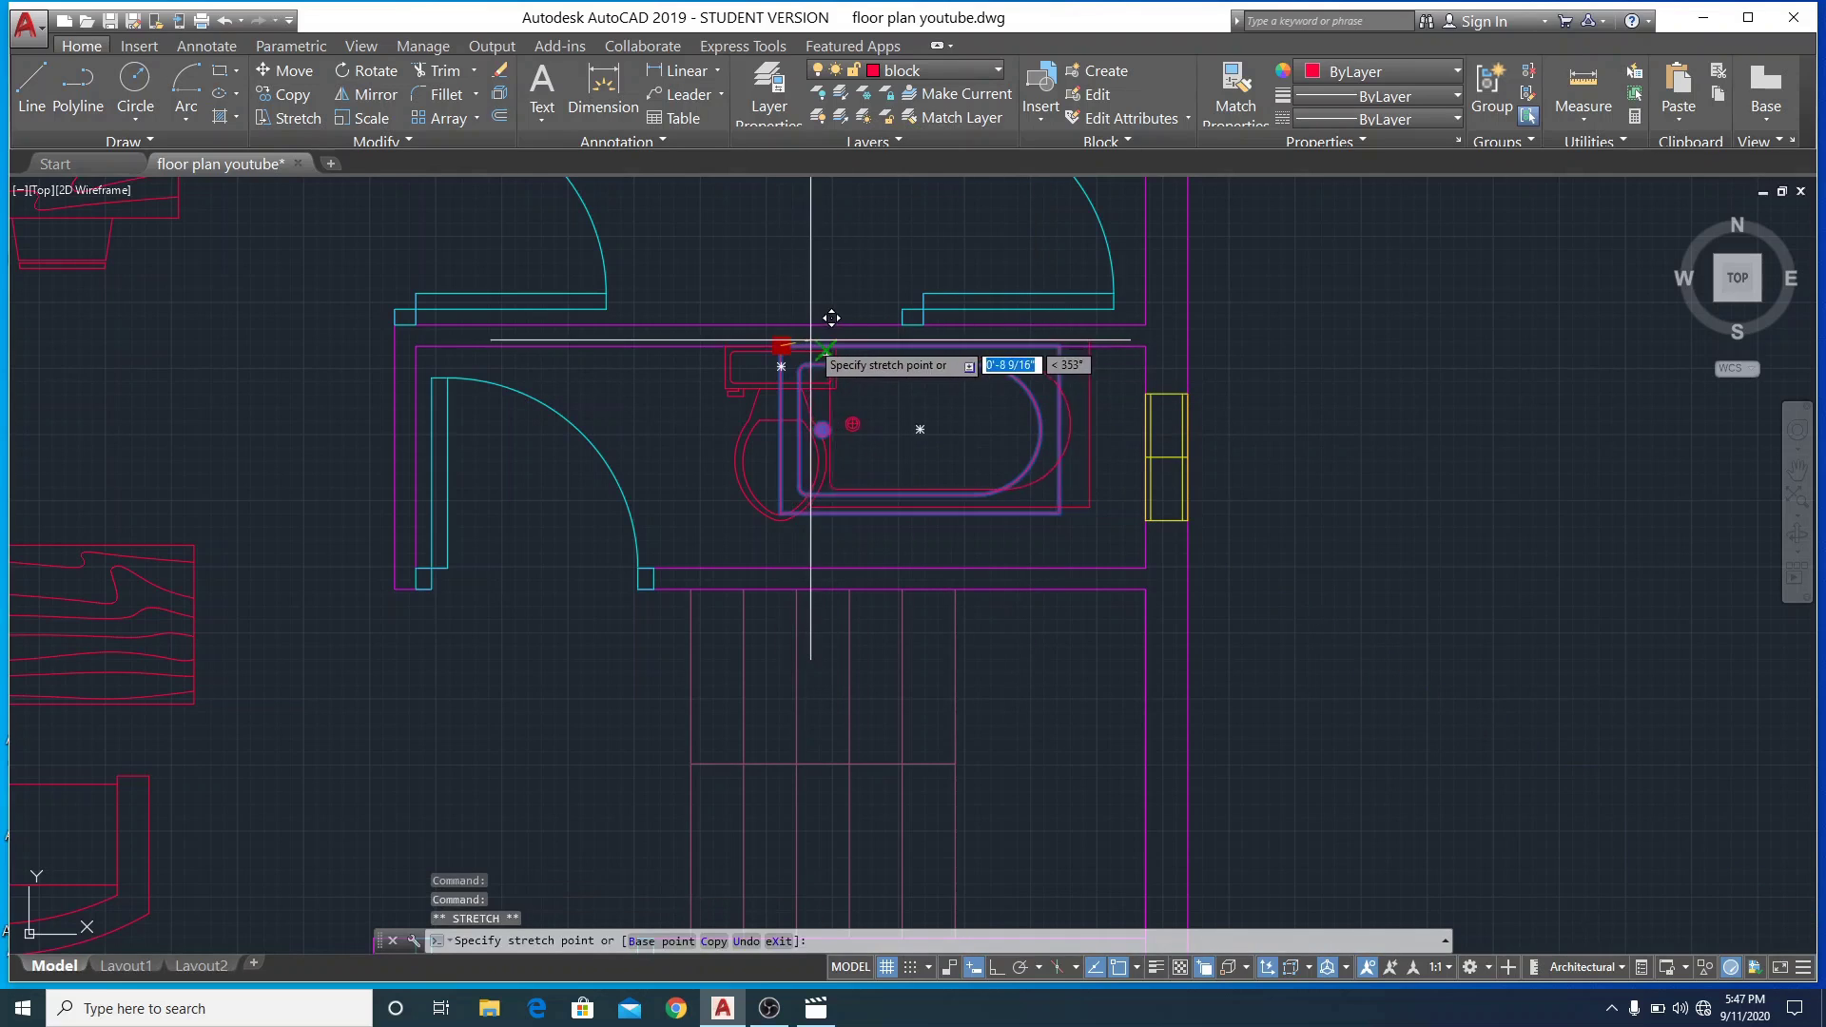
pyautogui.click(866, 346)
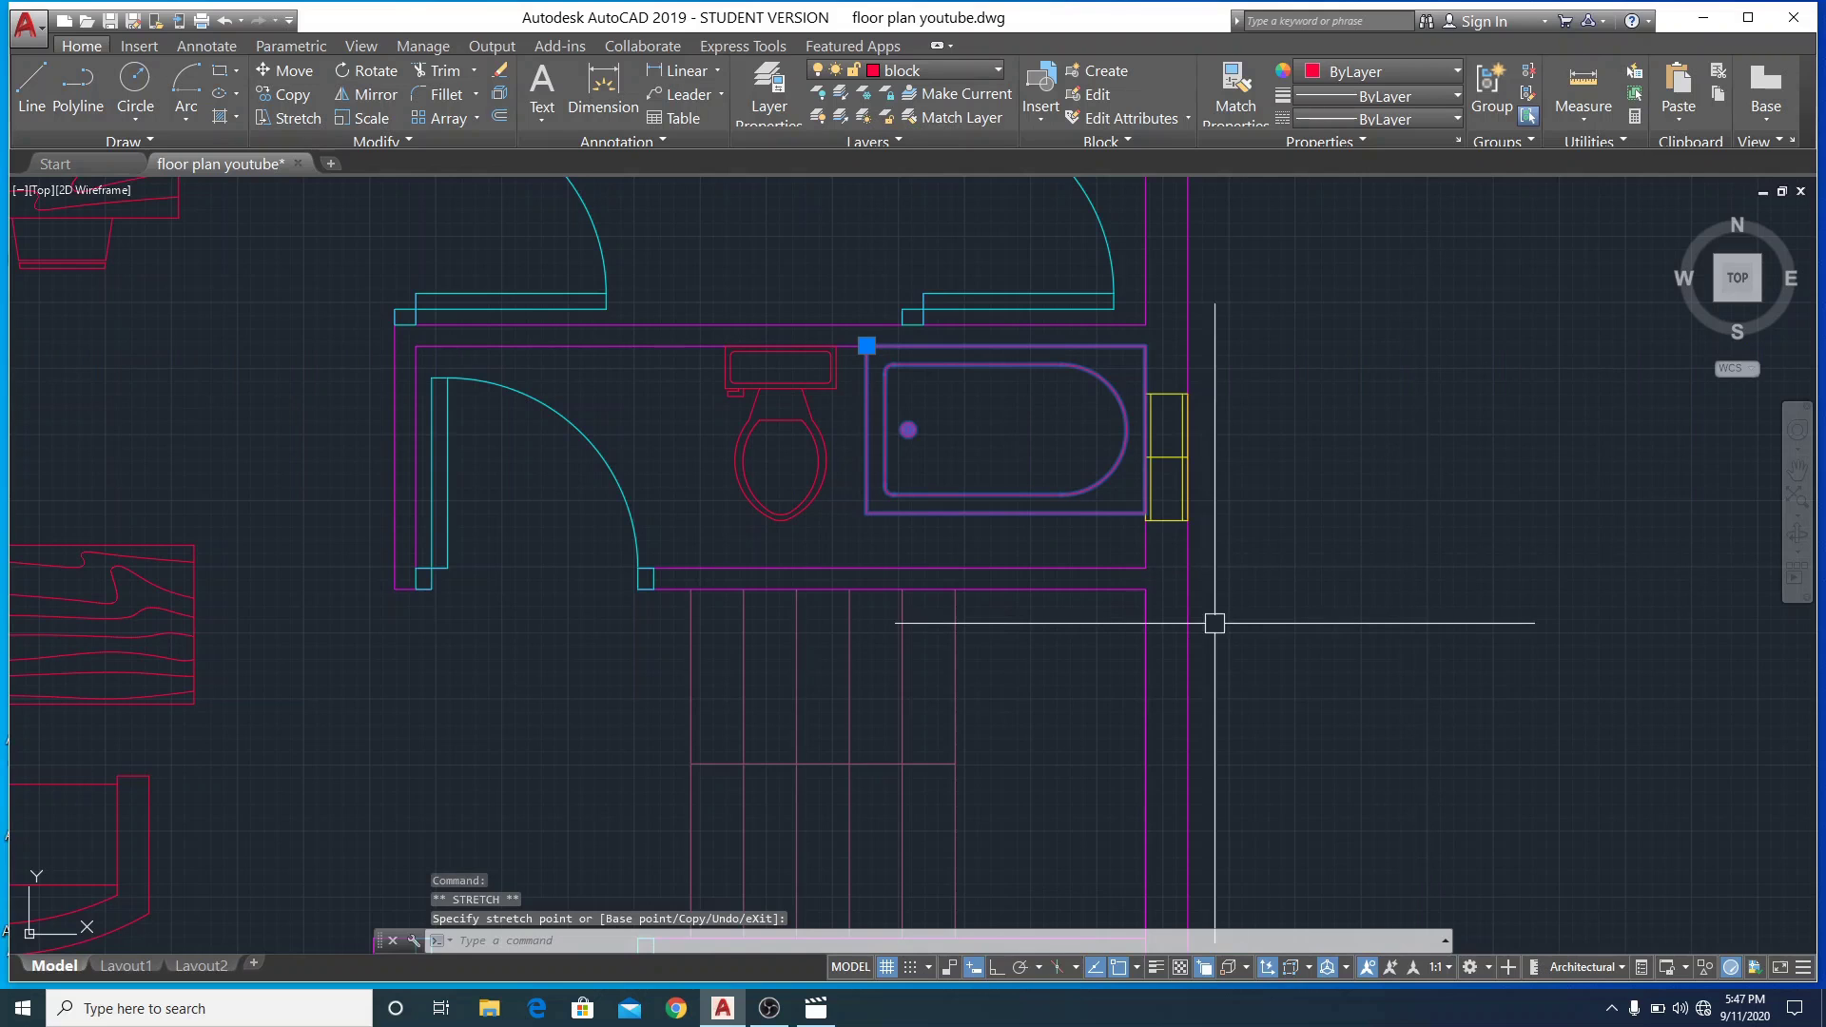
# Move the oval washbasin to the bathroom's upper wall between the door and the toilet, and clear the selection
pyautogui.scroll(-3, 812, 576)
pyautogui.scroll(-2, 938, 626)
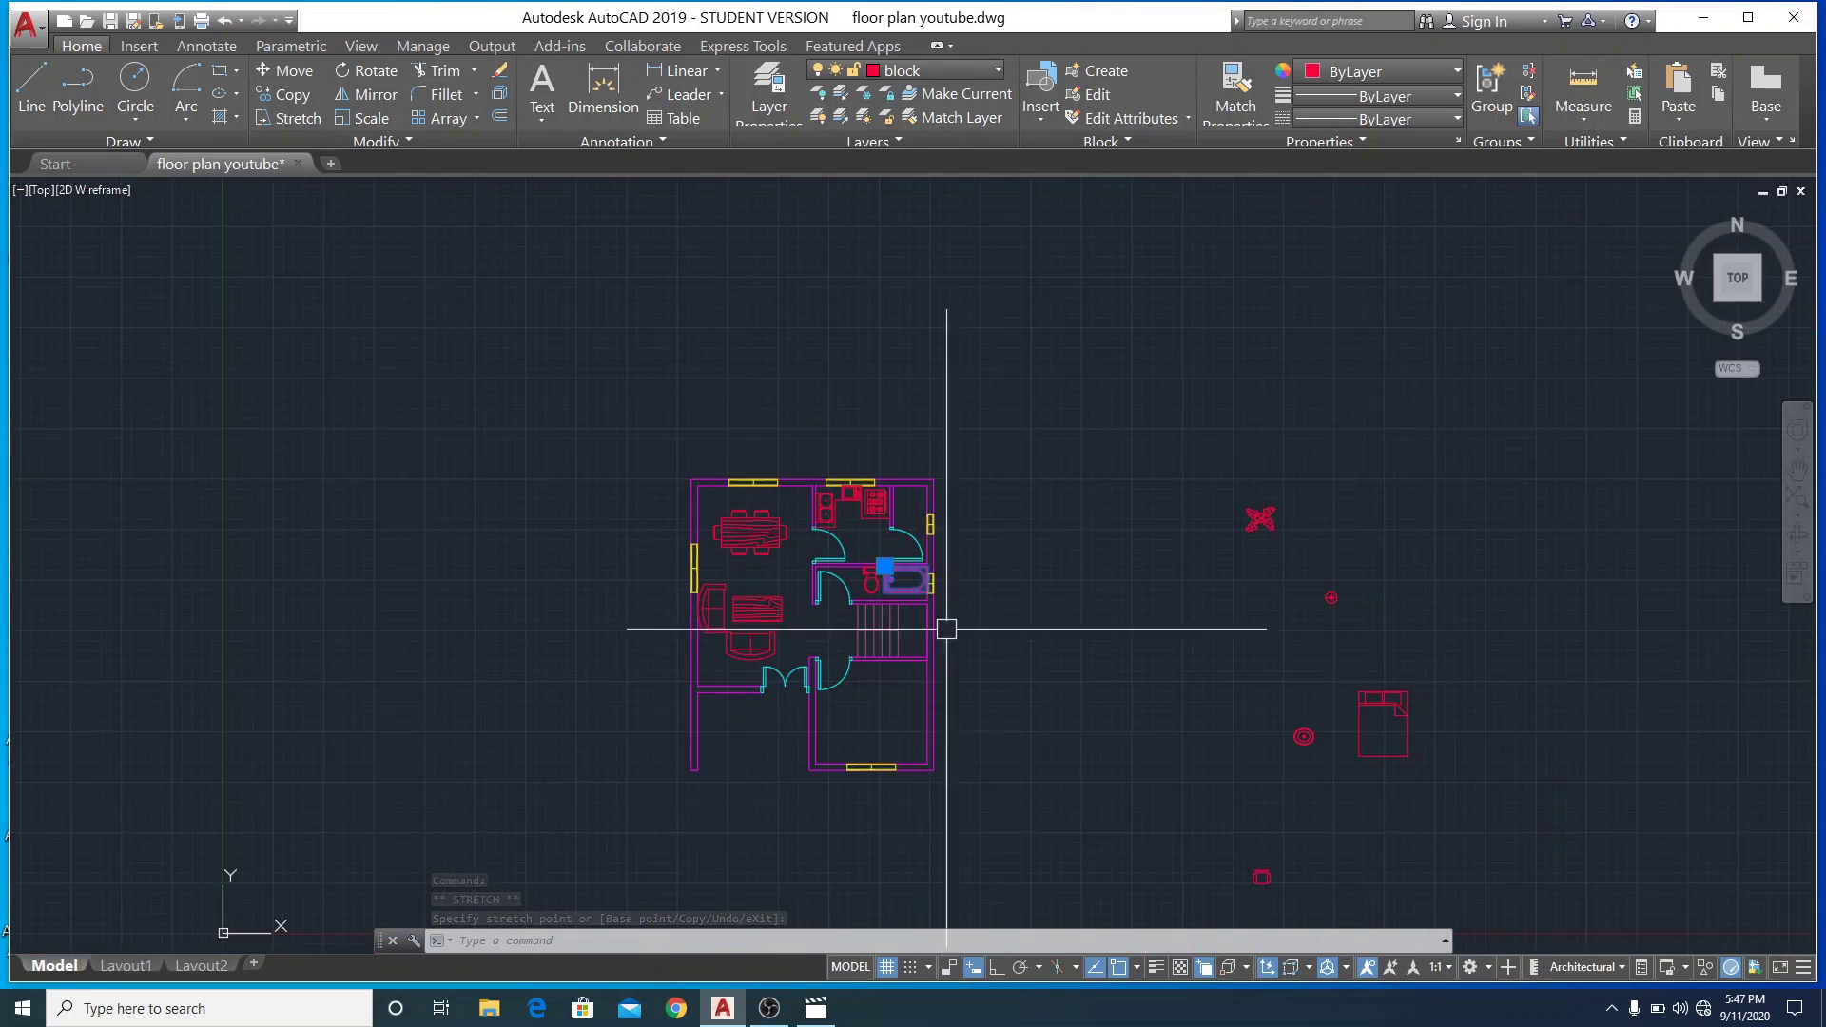
pyautogui.scroll(4, 1412, 803)
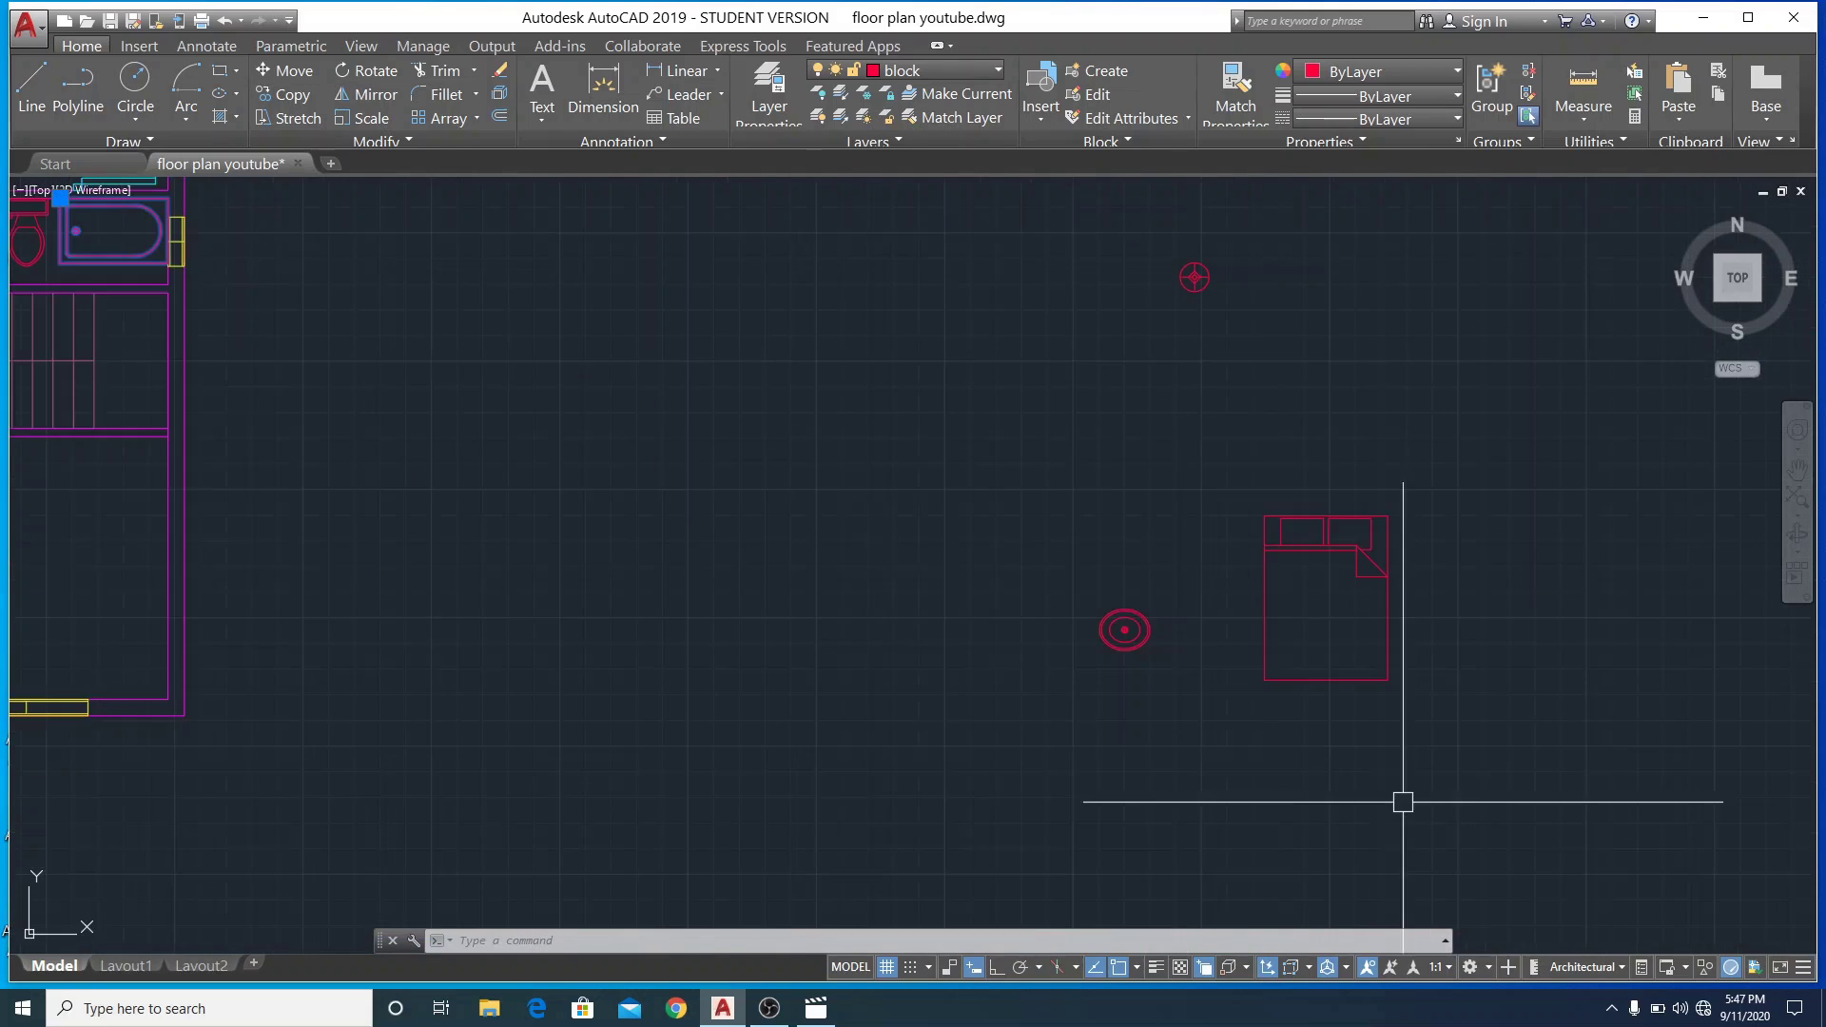
pyautogui.click(1057, 517)
pyautogui.click(1214, 758)
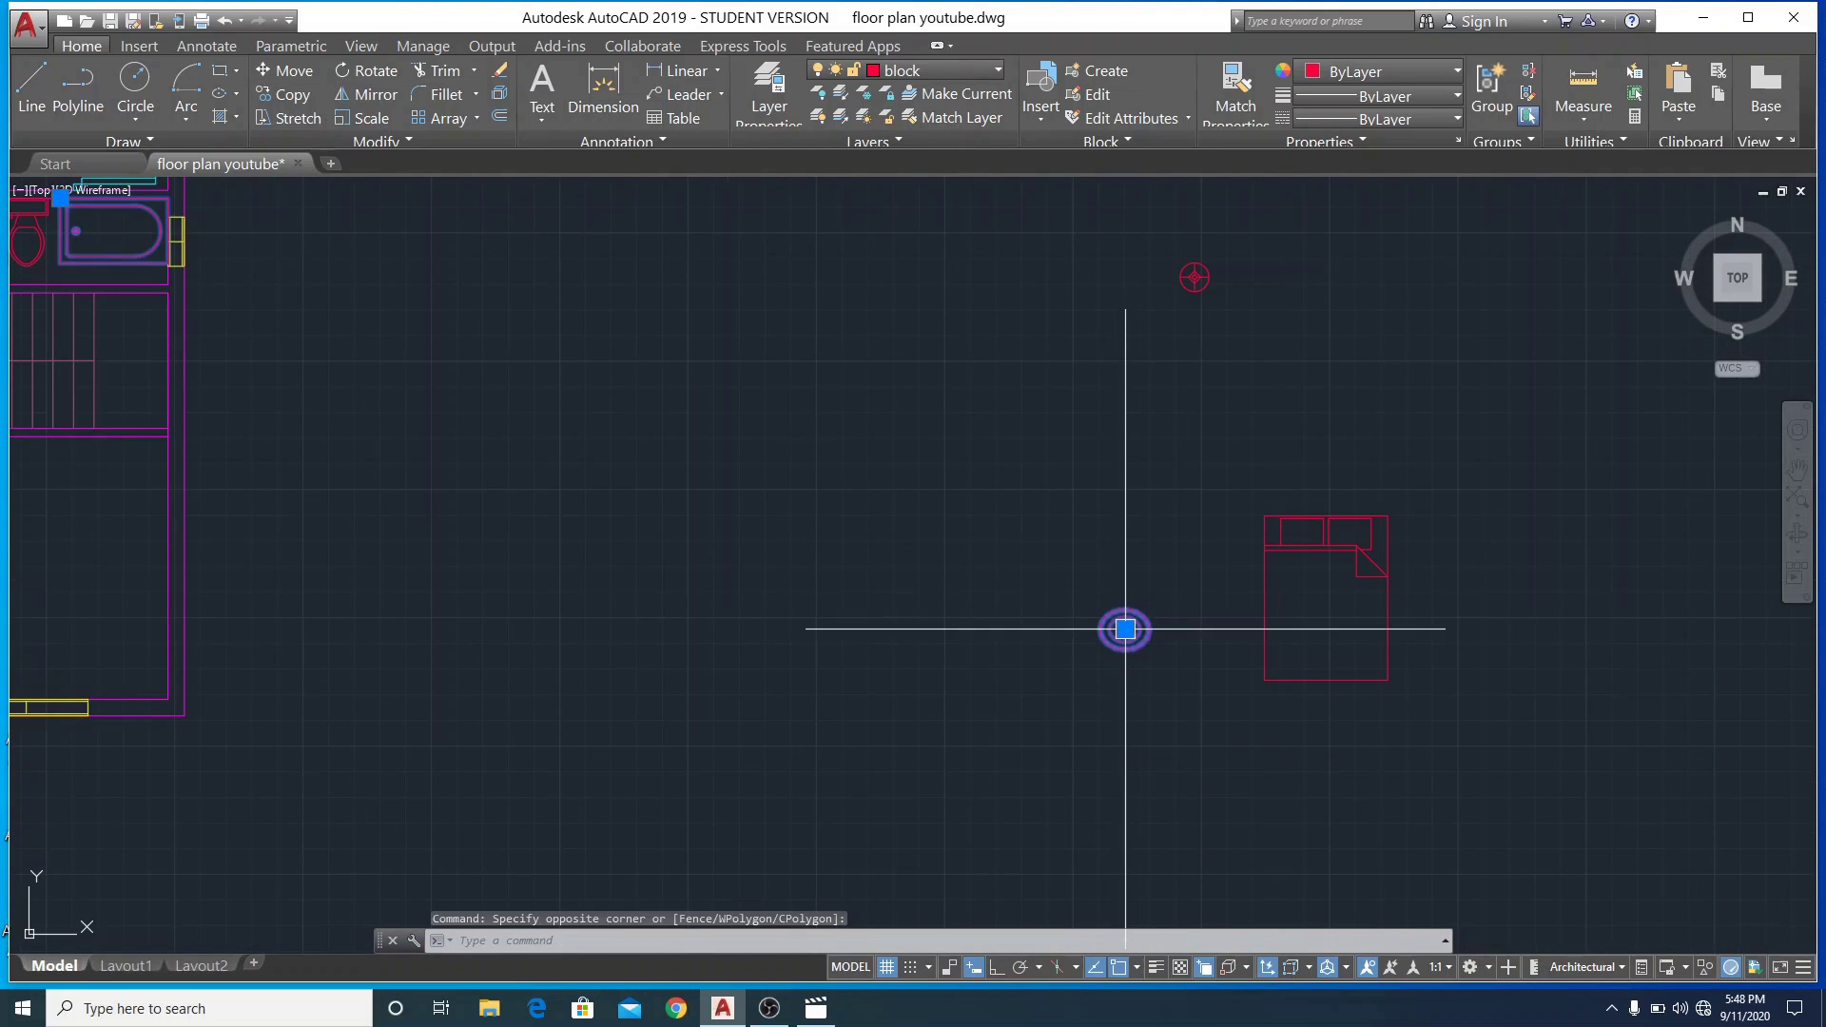
pyautogui.click(1126, 628)
pyautogui.scroll(-2, 932, 590)
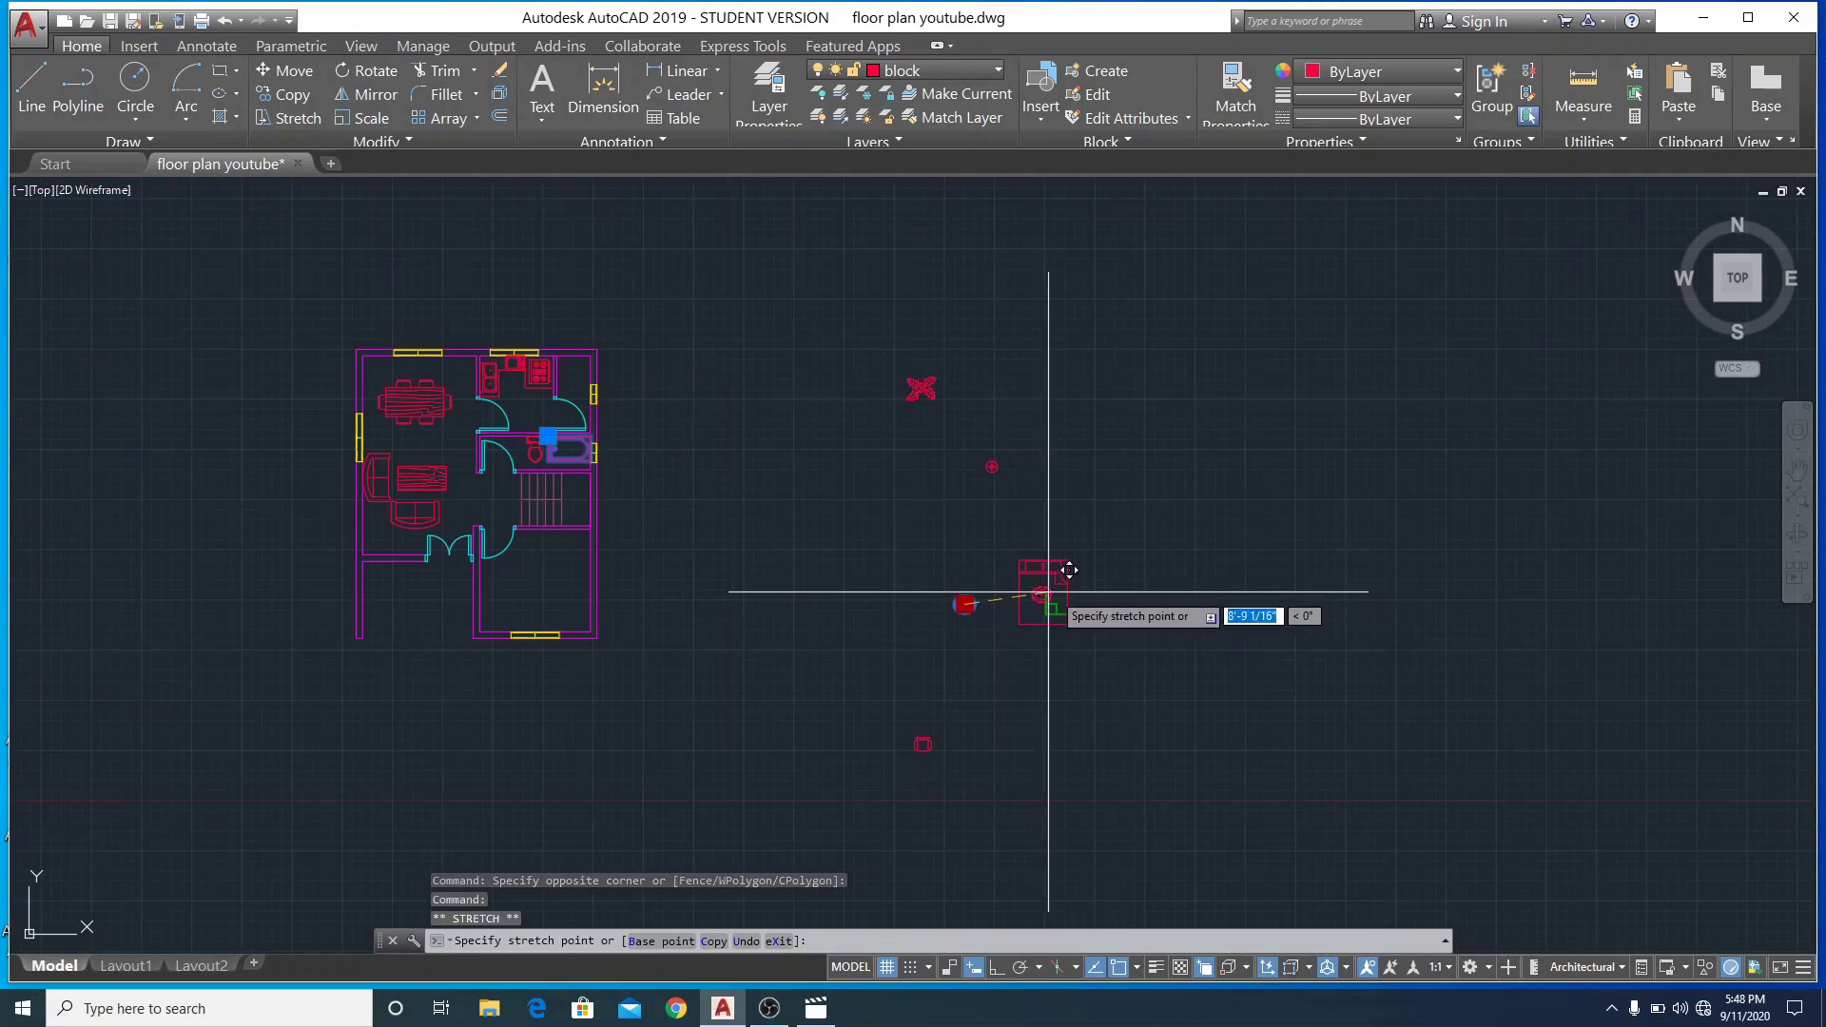
pyautogui.scroll(-4, 836, 545)
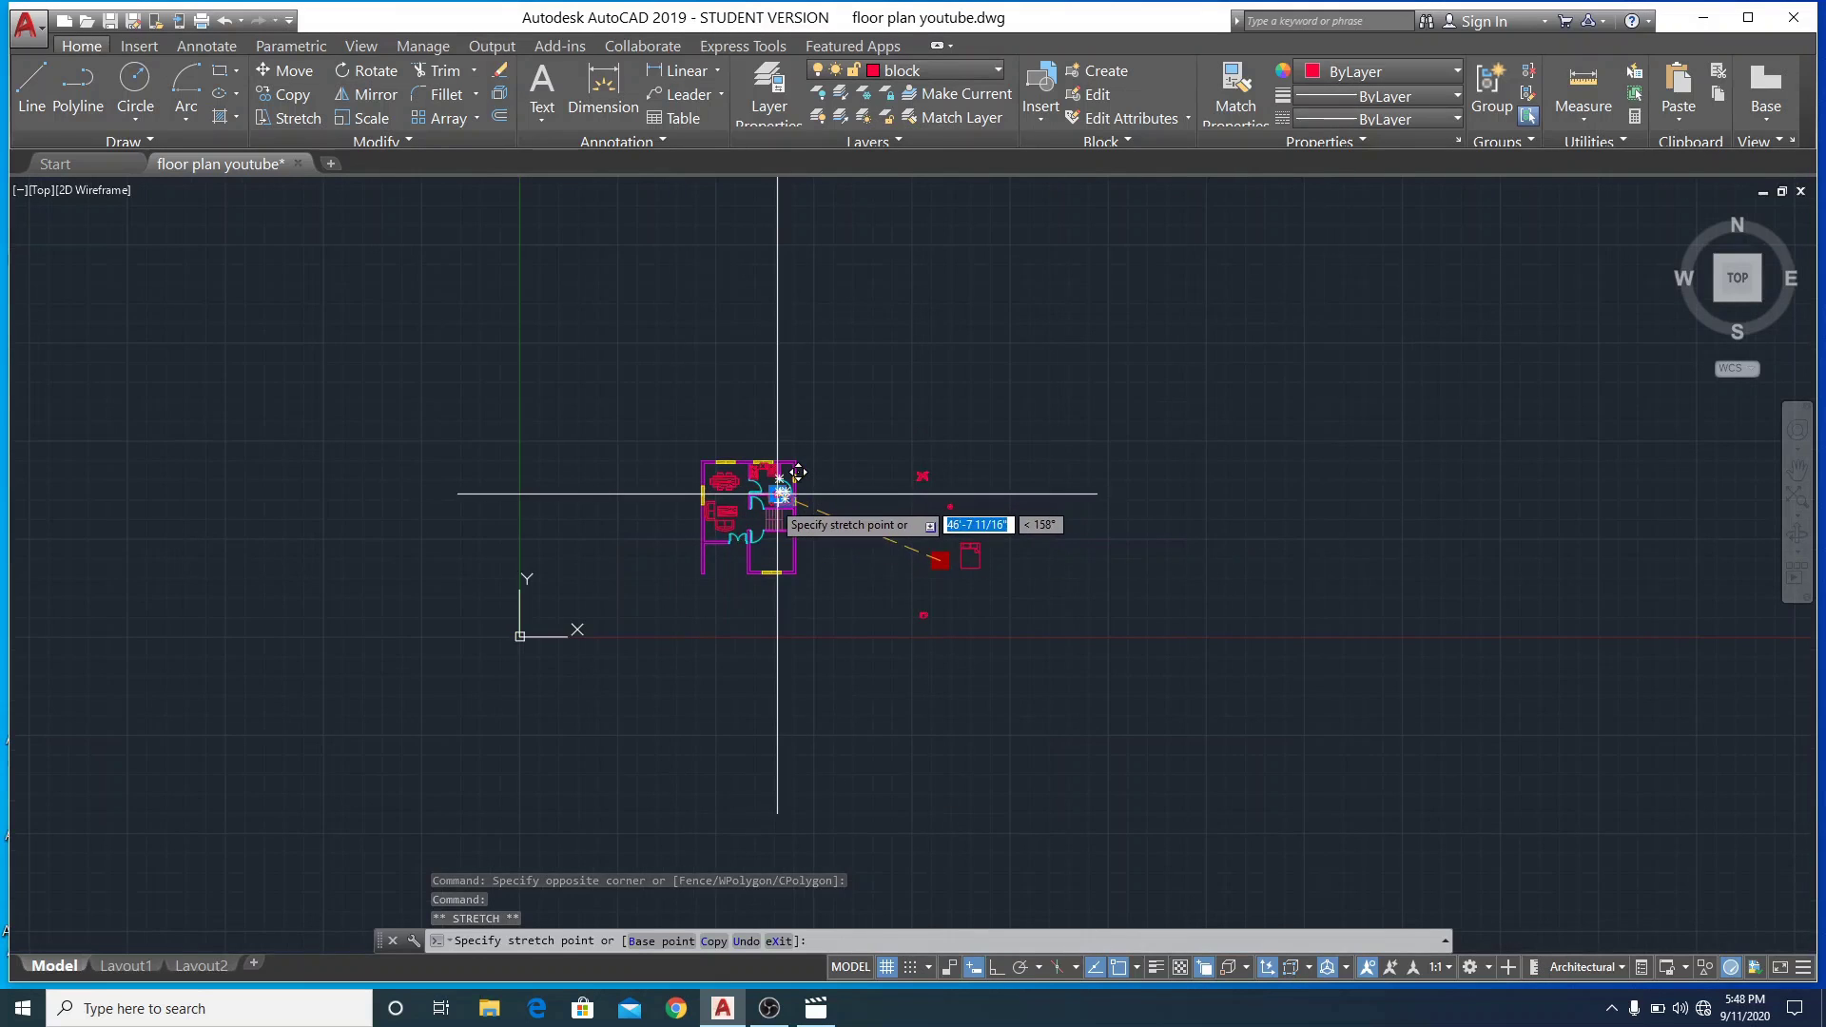
pyautogui.scroll(8, 777, 494)
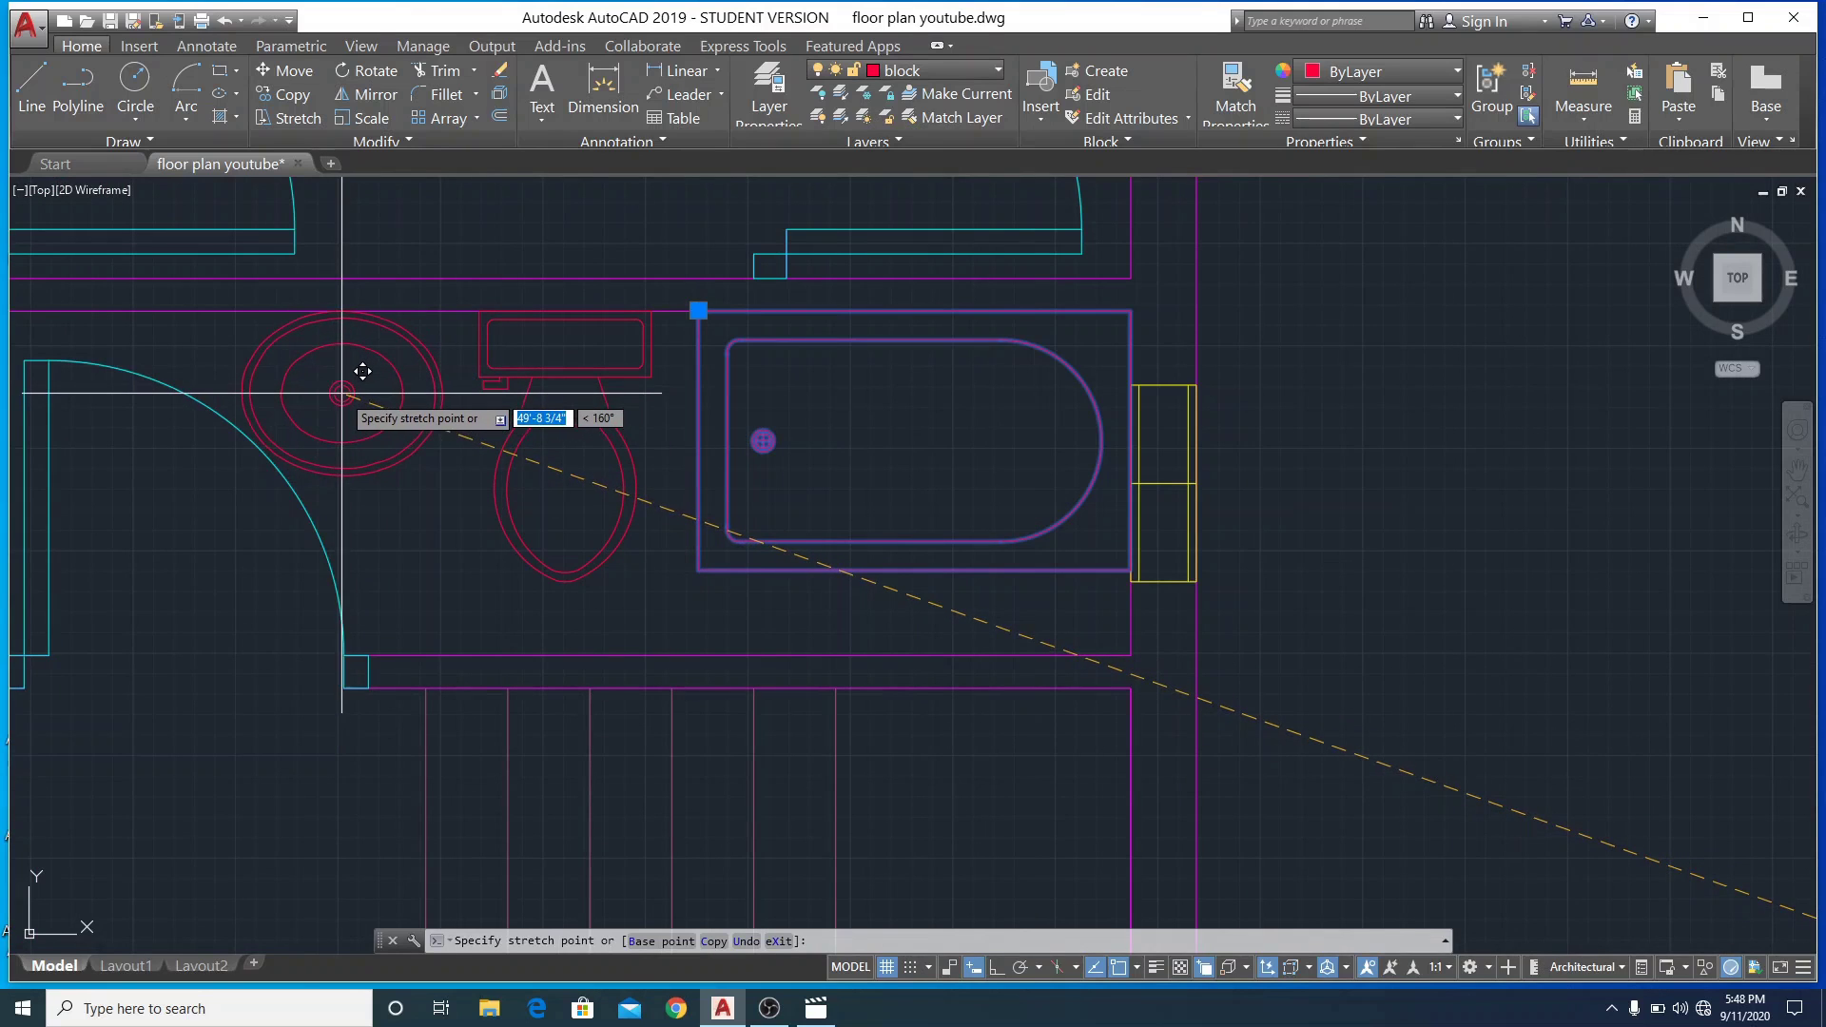
pyautogui.click(342, 392)
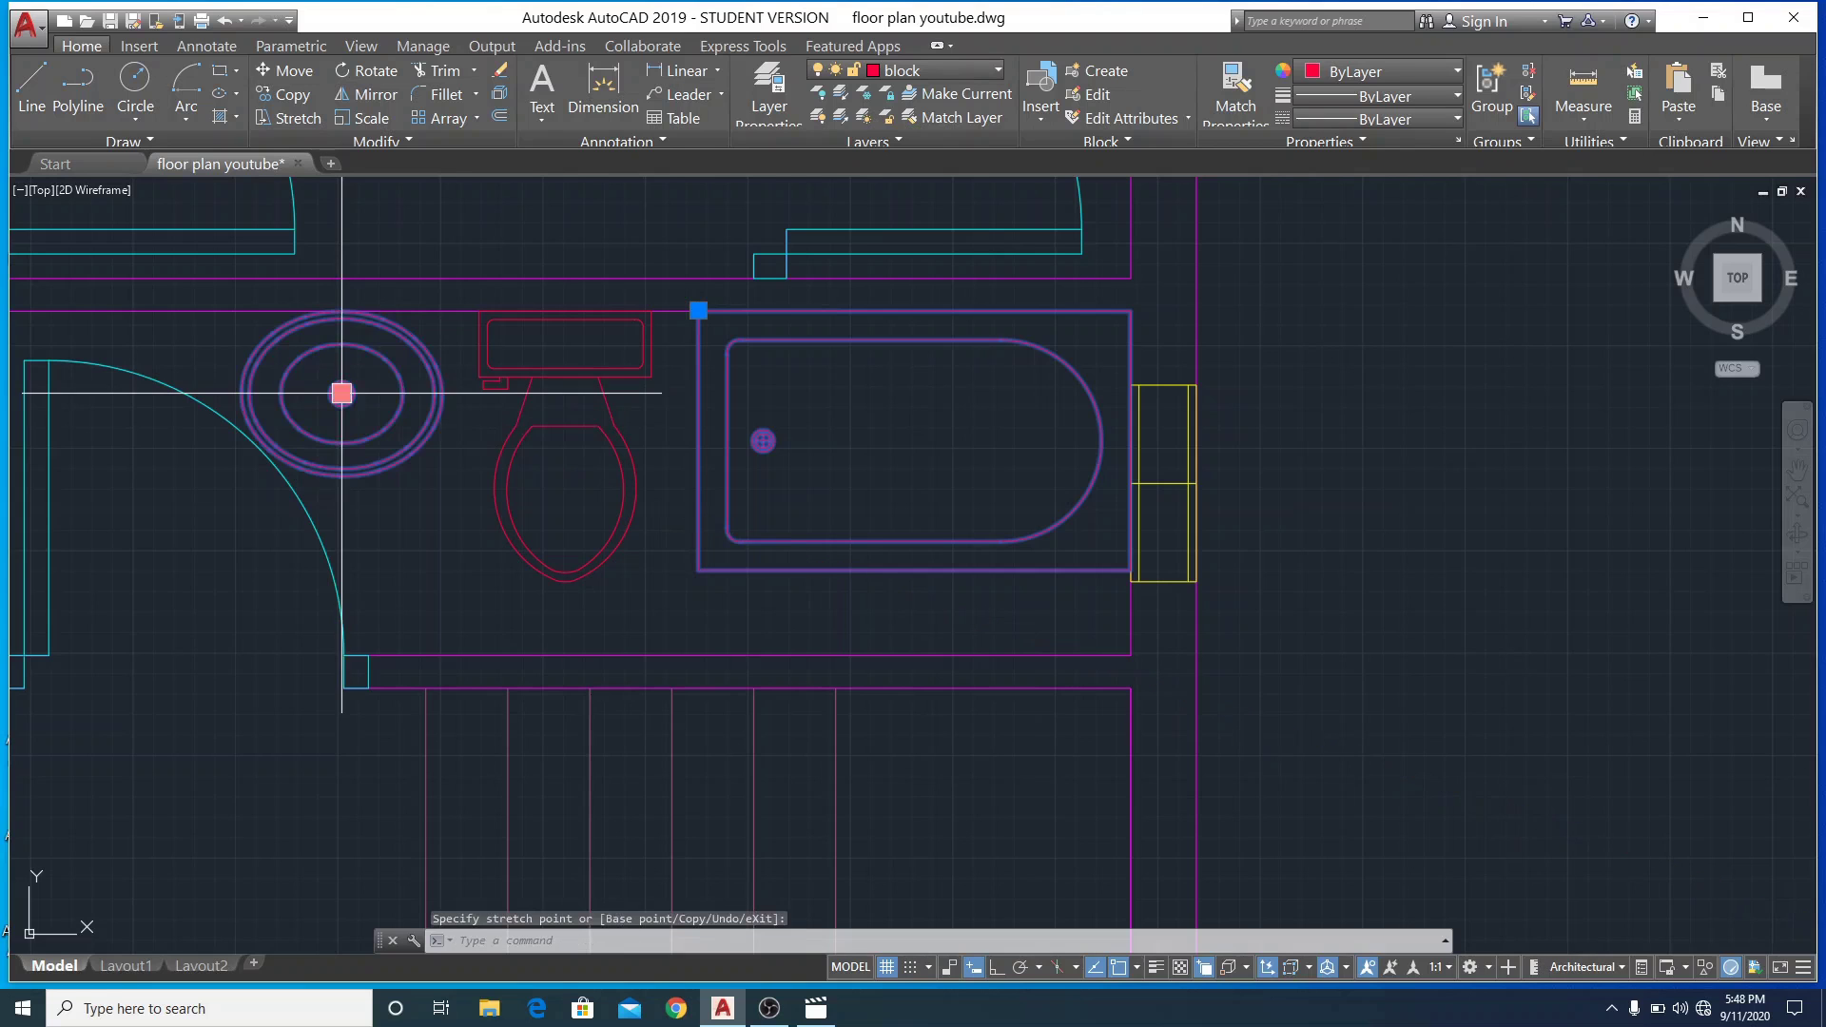
pyautogui.scroll(-4, 1096, 504)
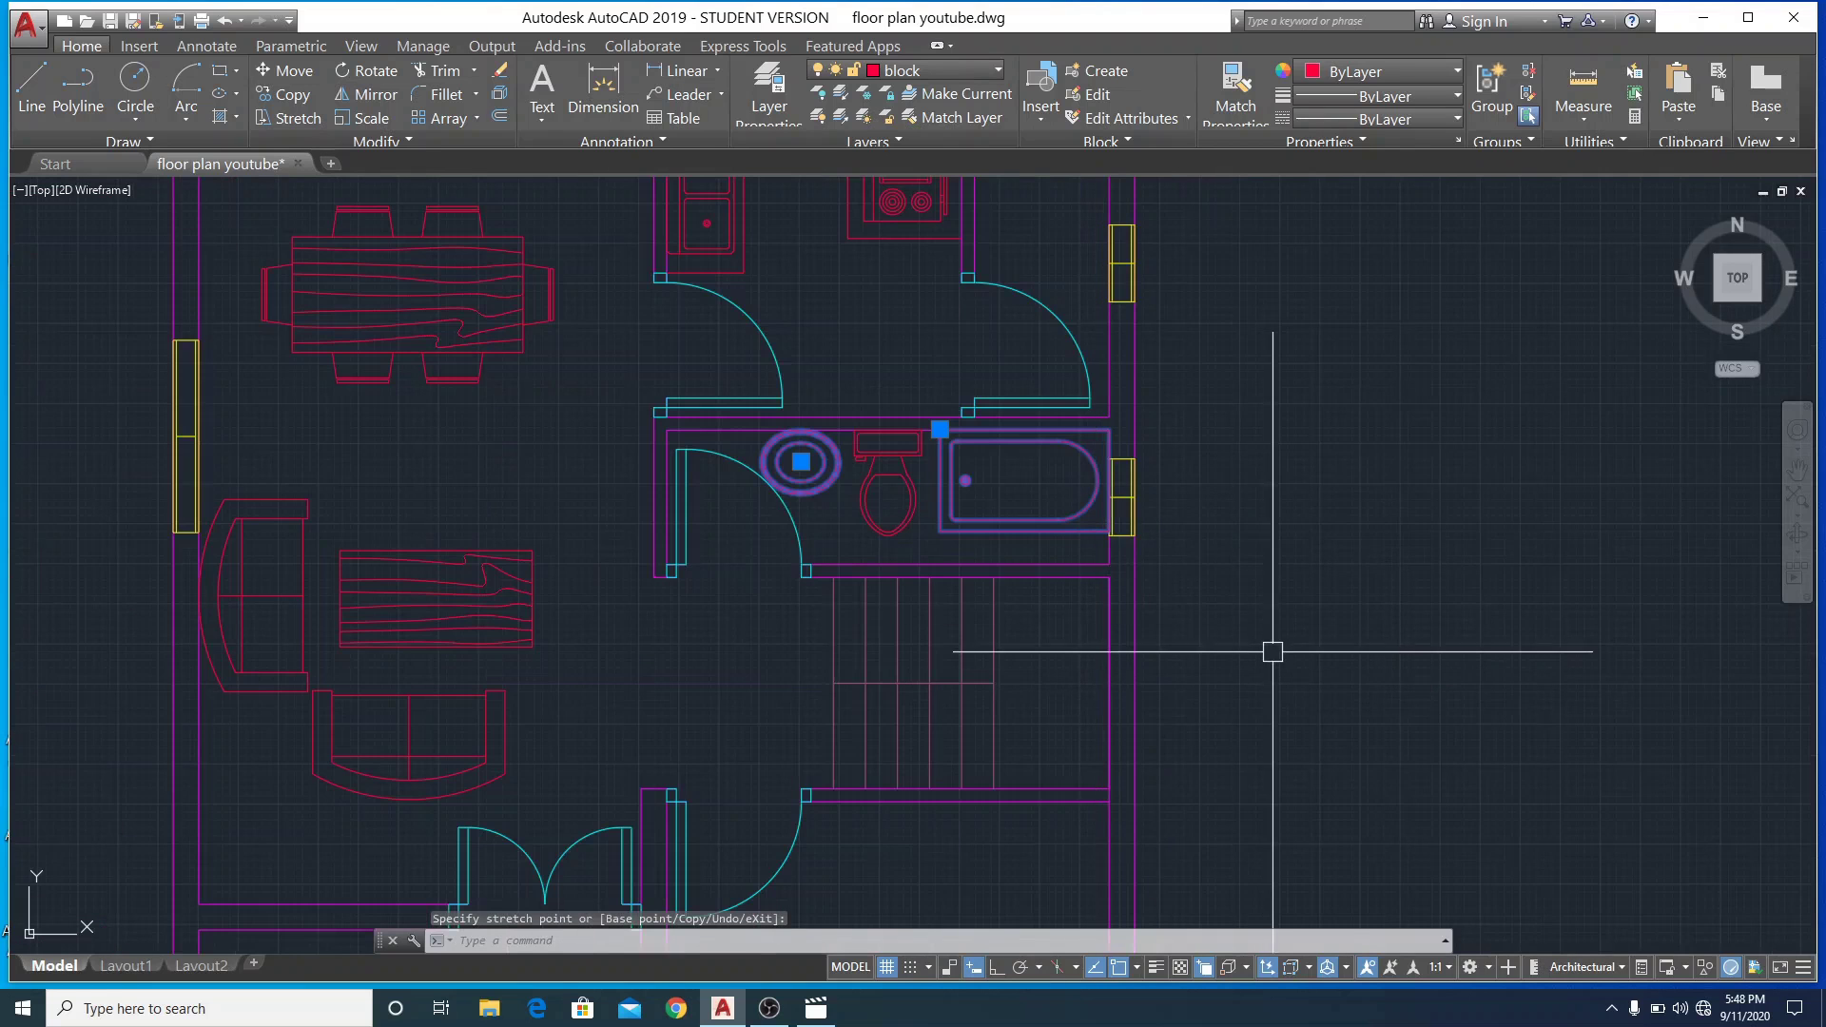
pyautogui.scroll(-4, 1272, 651)
pyautogui.scroll(-2, 652, 537)
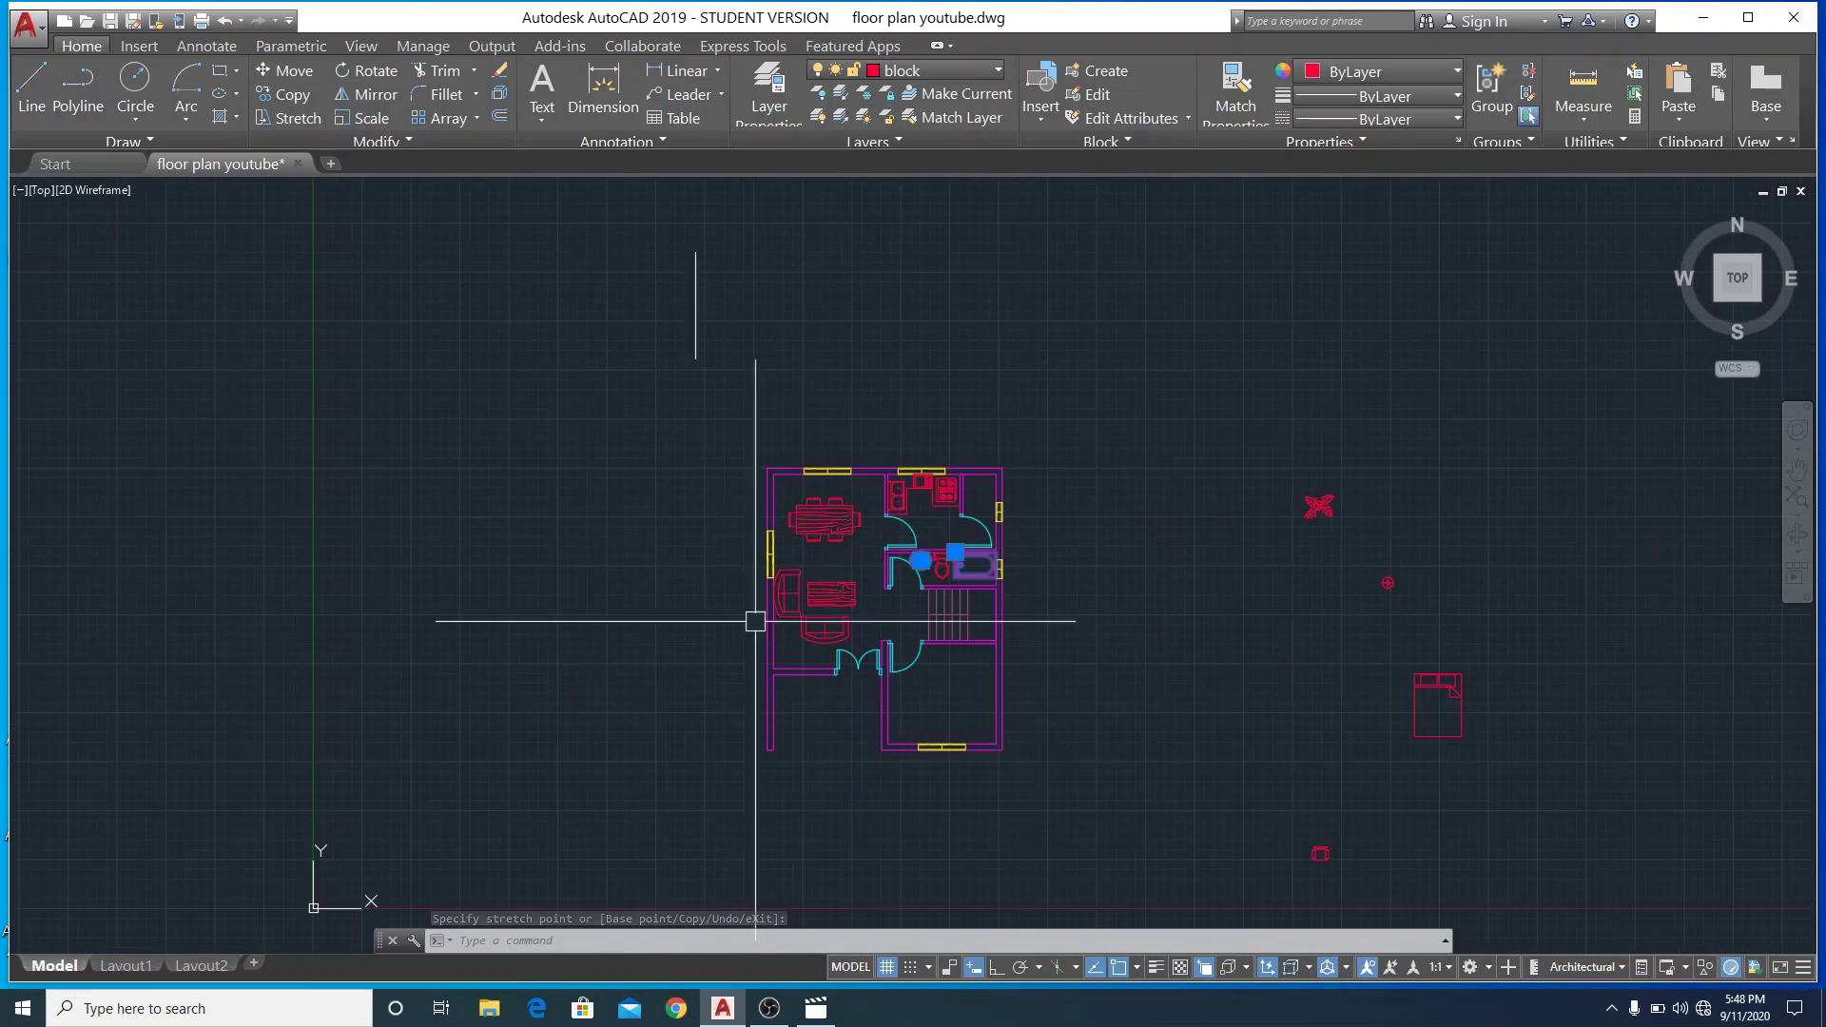
pyautogui.scroll(4, 1032, 834)
pyautogui.scroll(-2, 1018, 833)
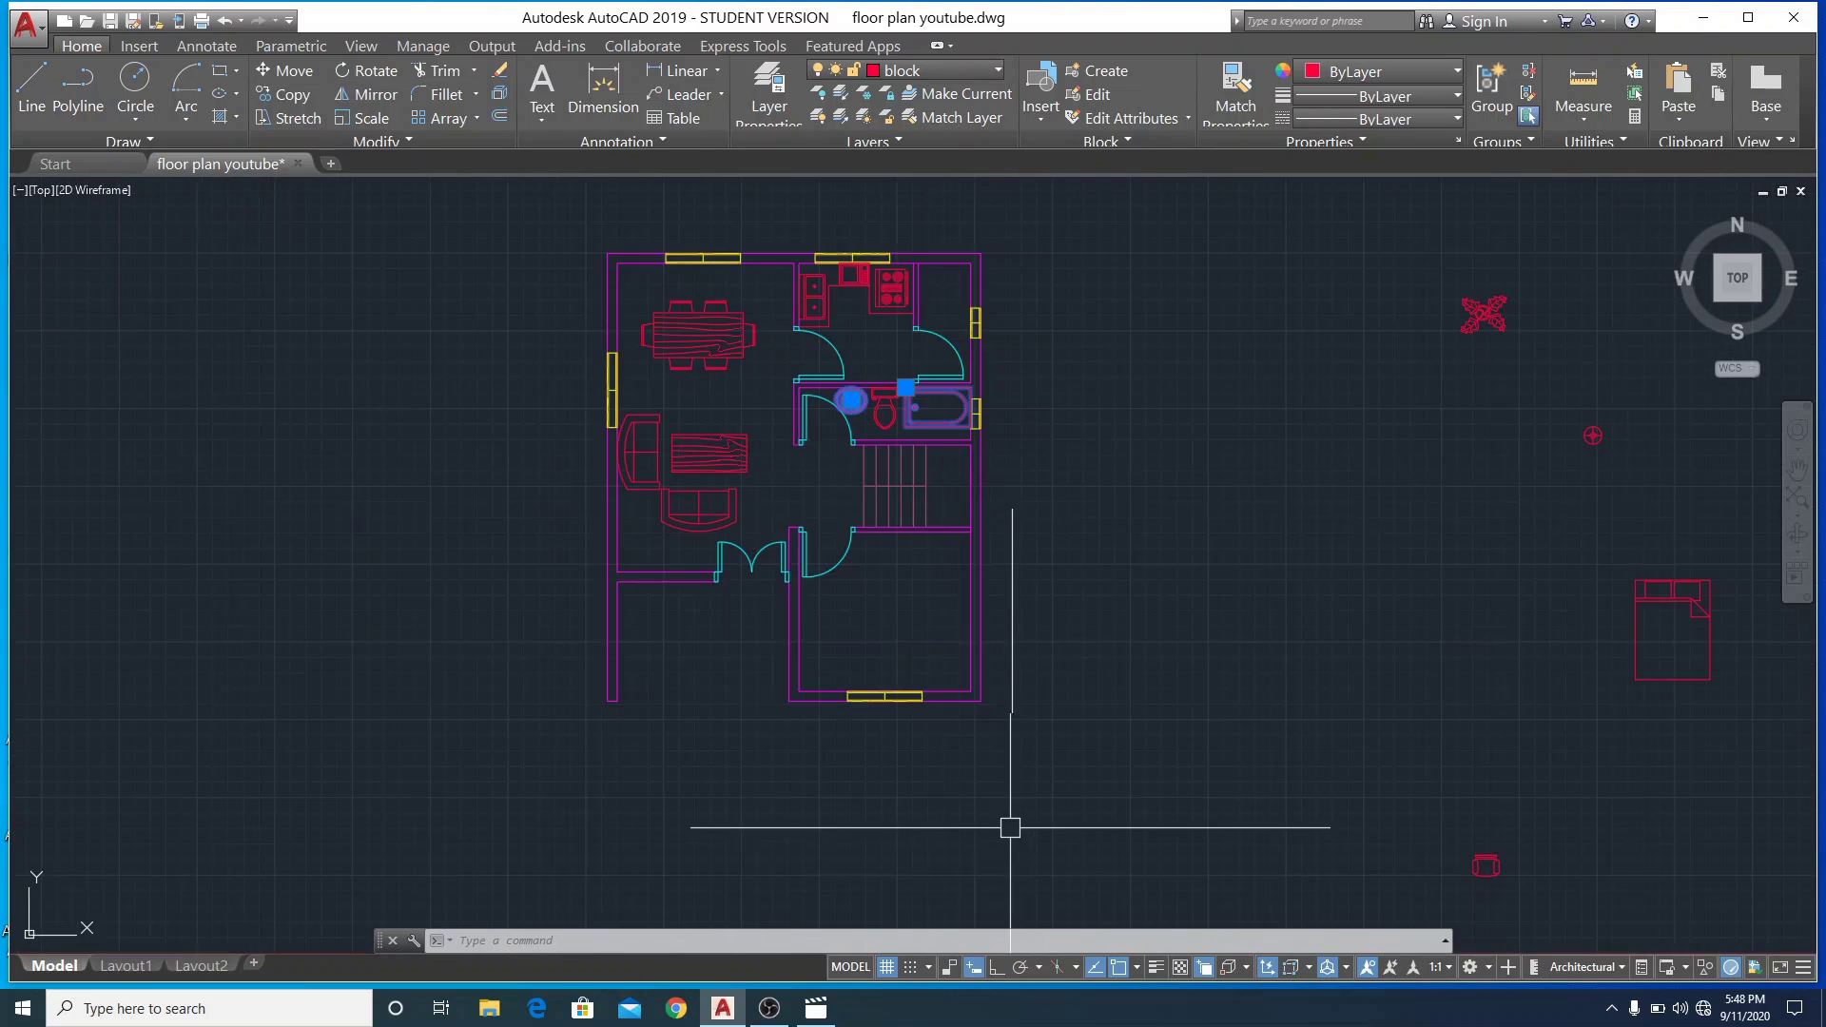
pyautogui.press('Escape')
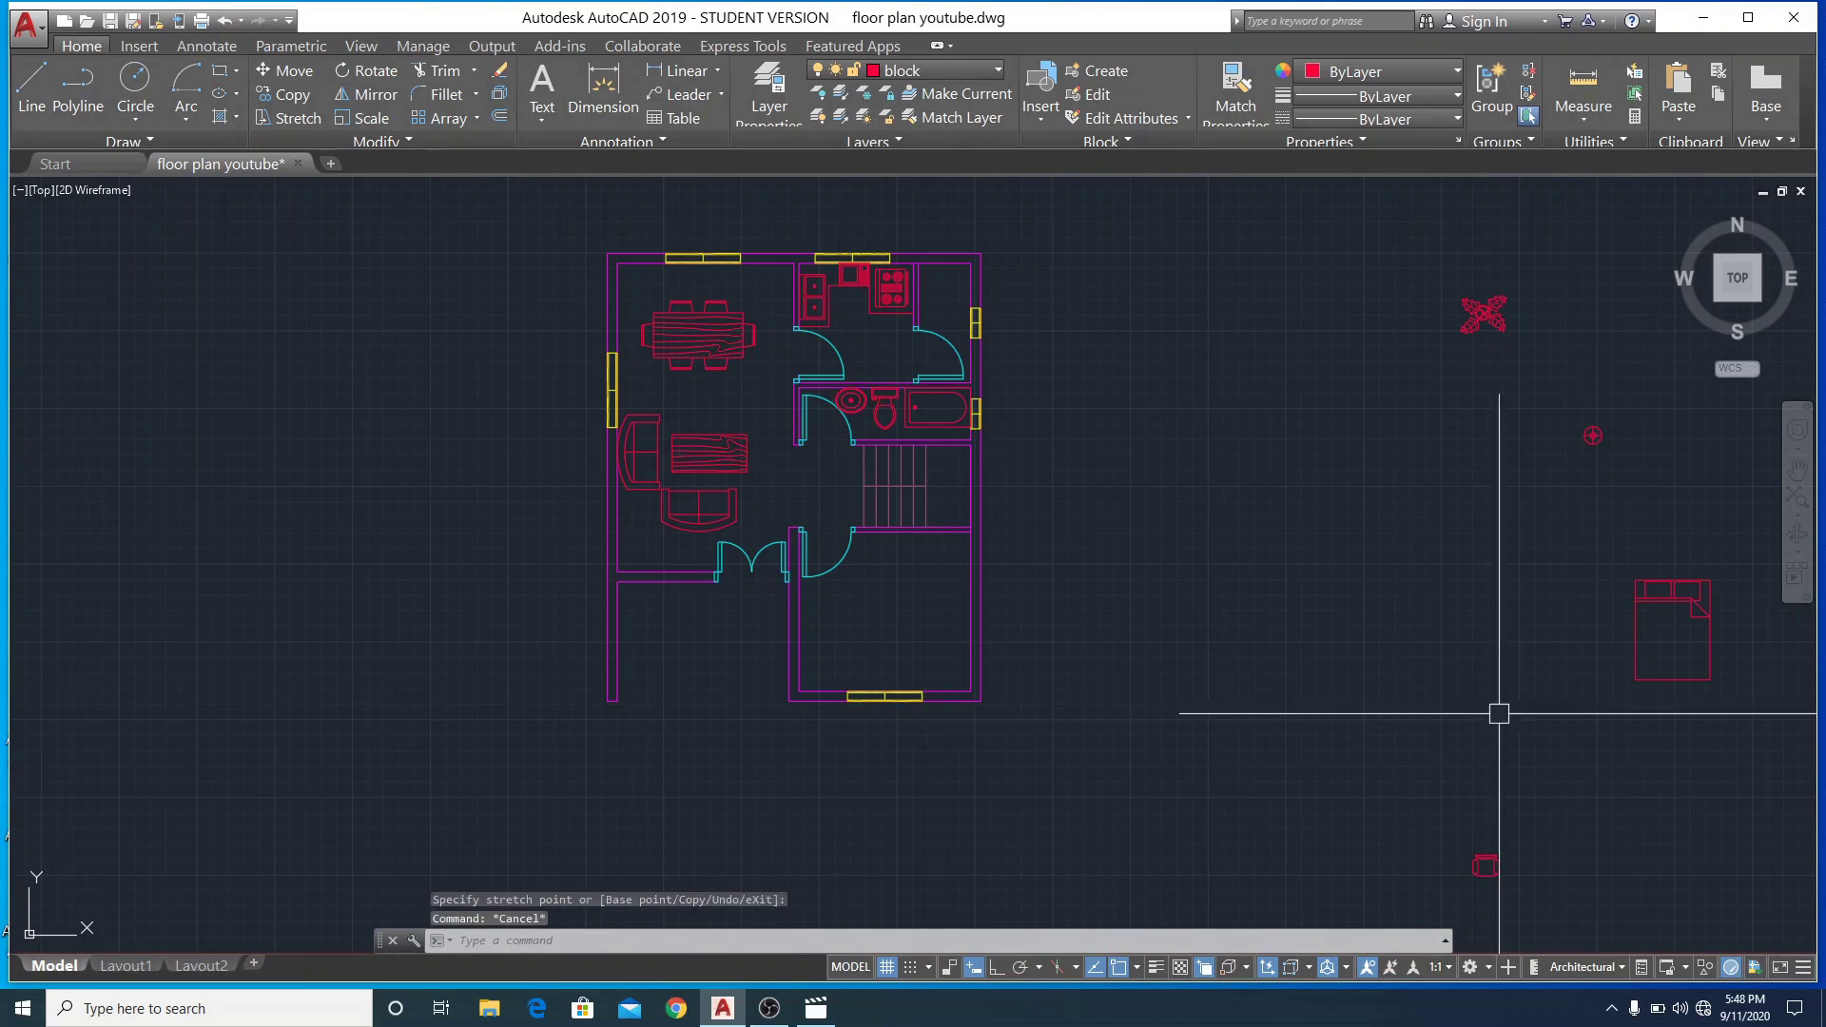
# Move the bed from right of the plan into the lower-right bedroom, just above the window
pyautogui.click(1581, 532)
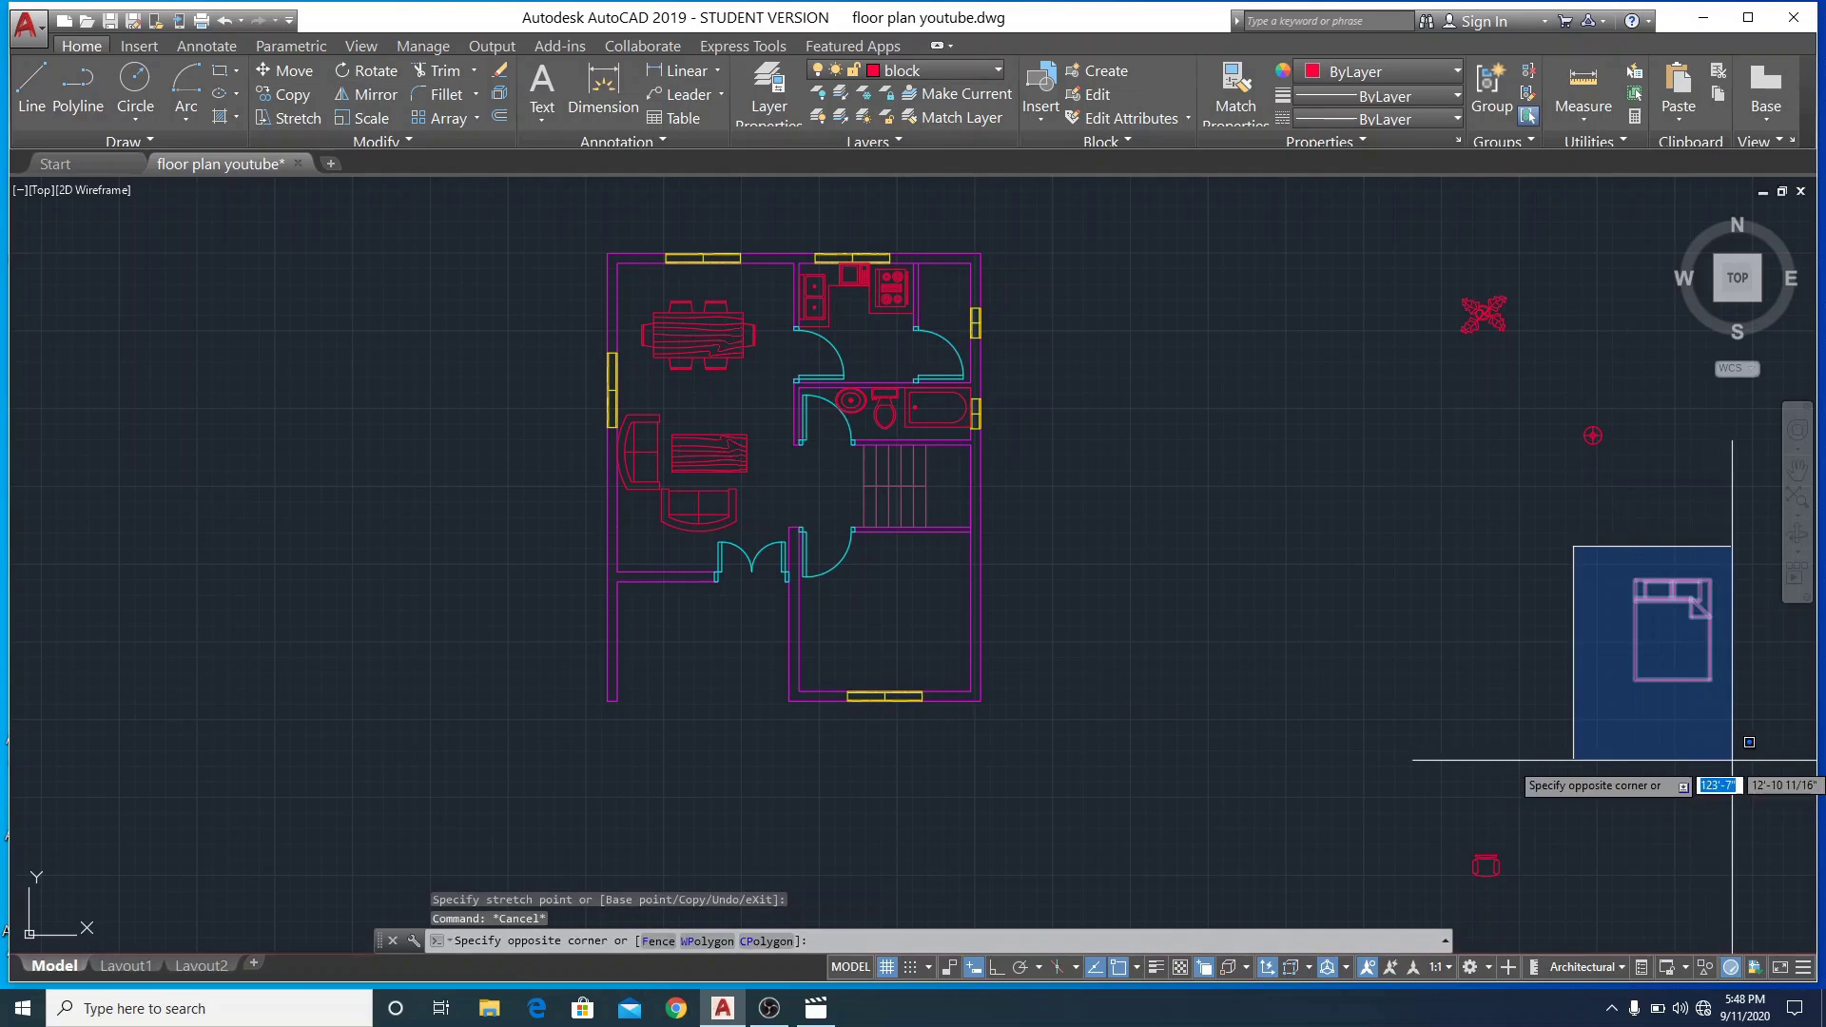
pyautogui.click(1793, 774)
pyautogui.click(1635, 578)
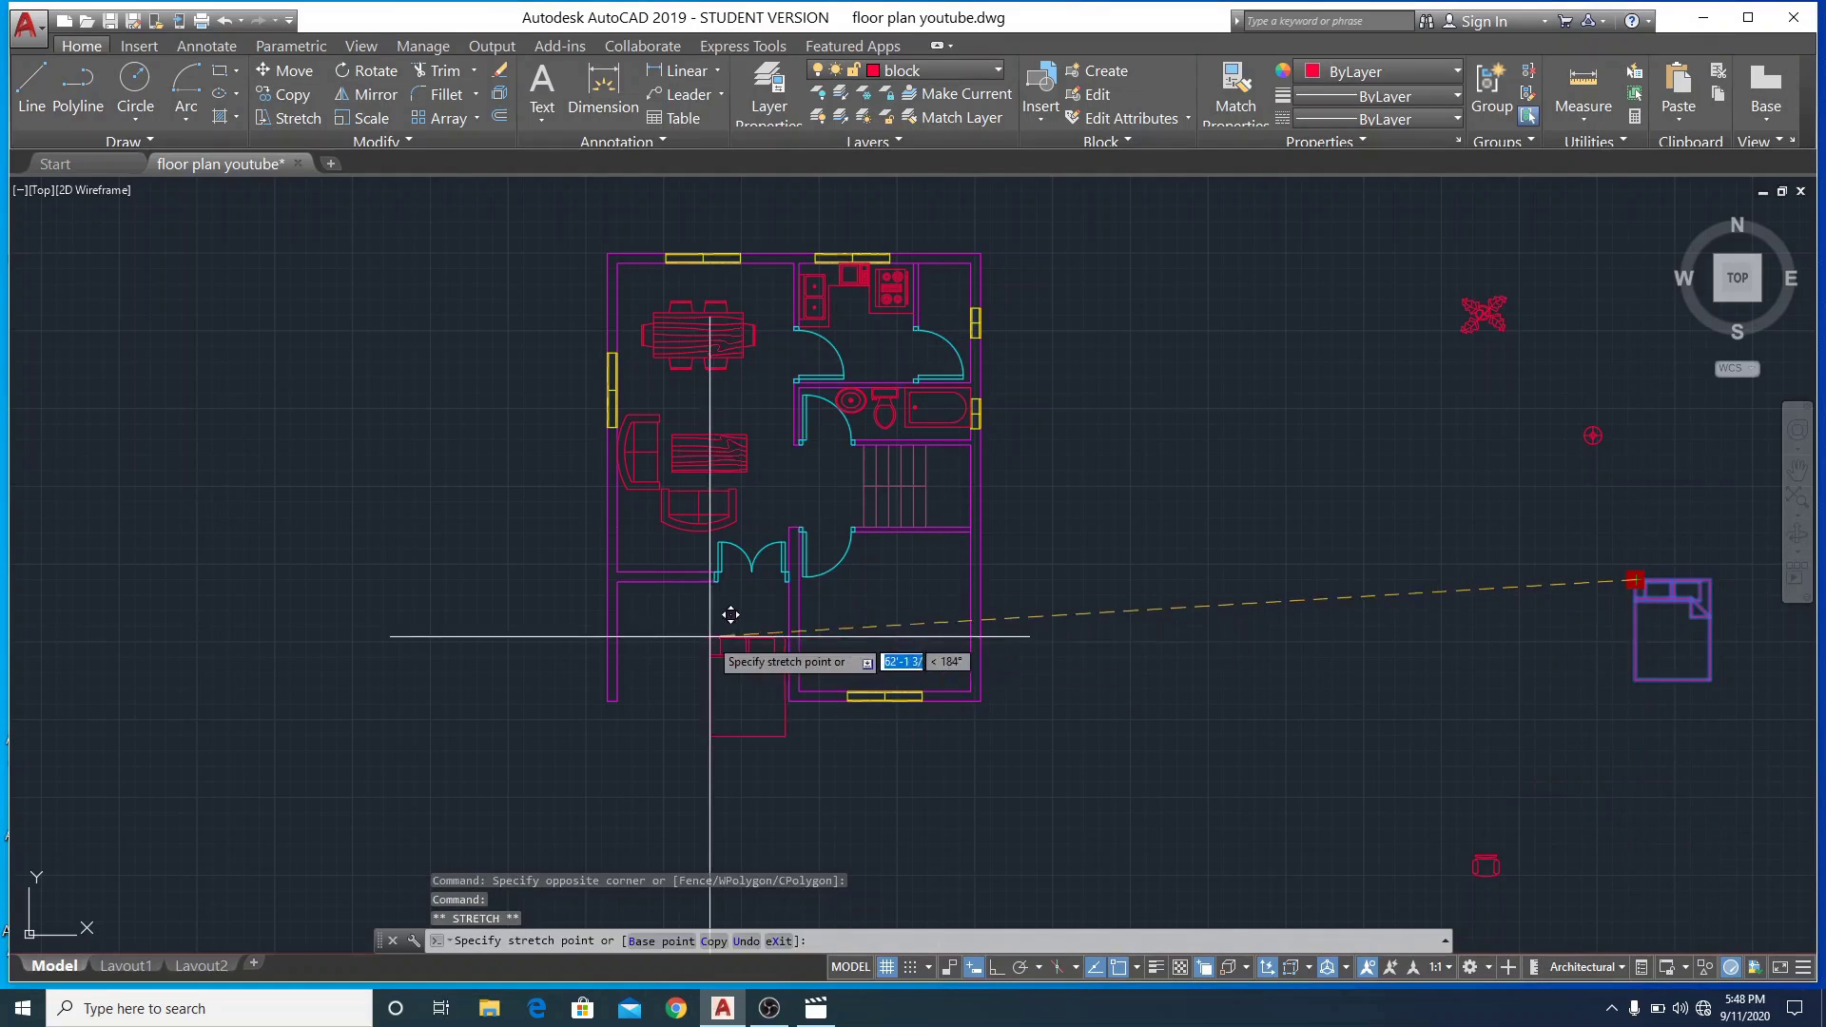
pyautogui.click(863, 579)
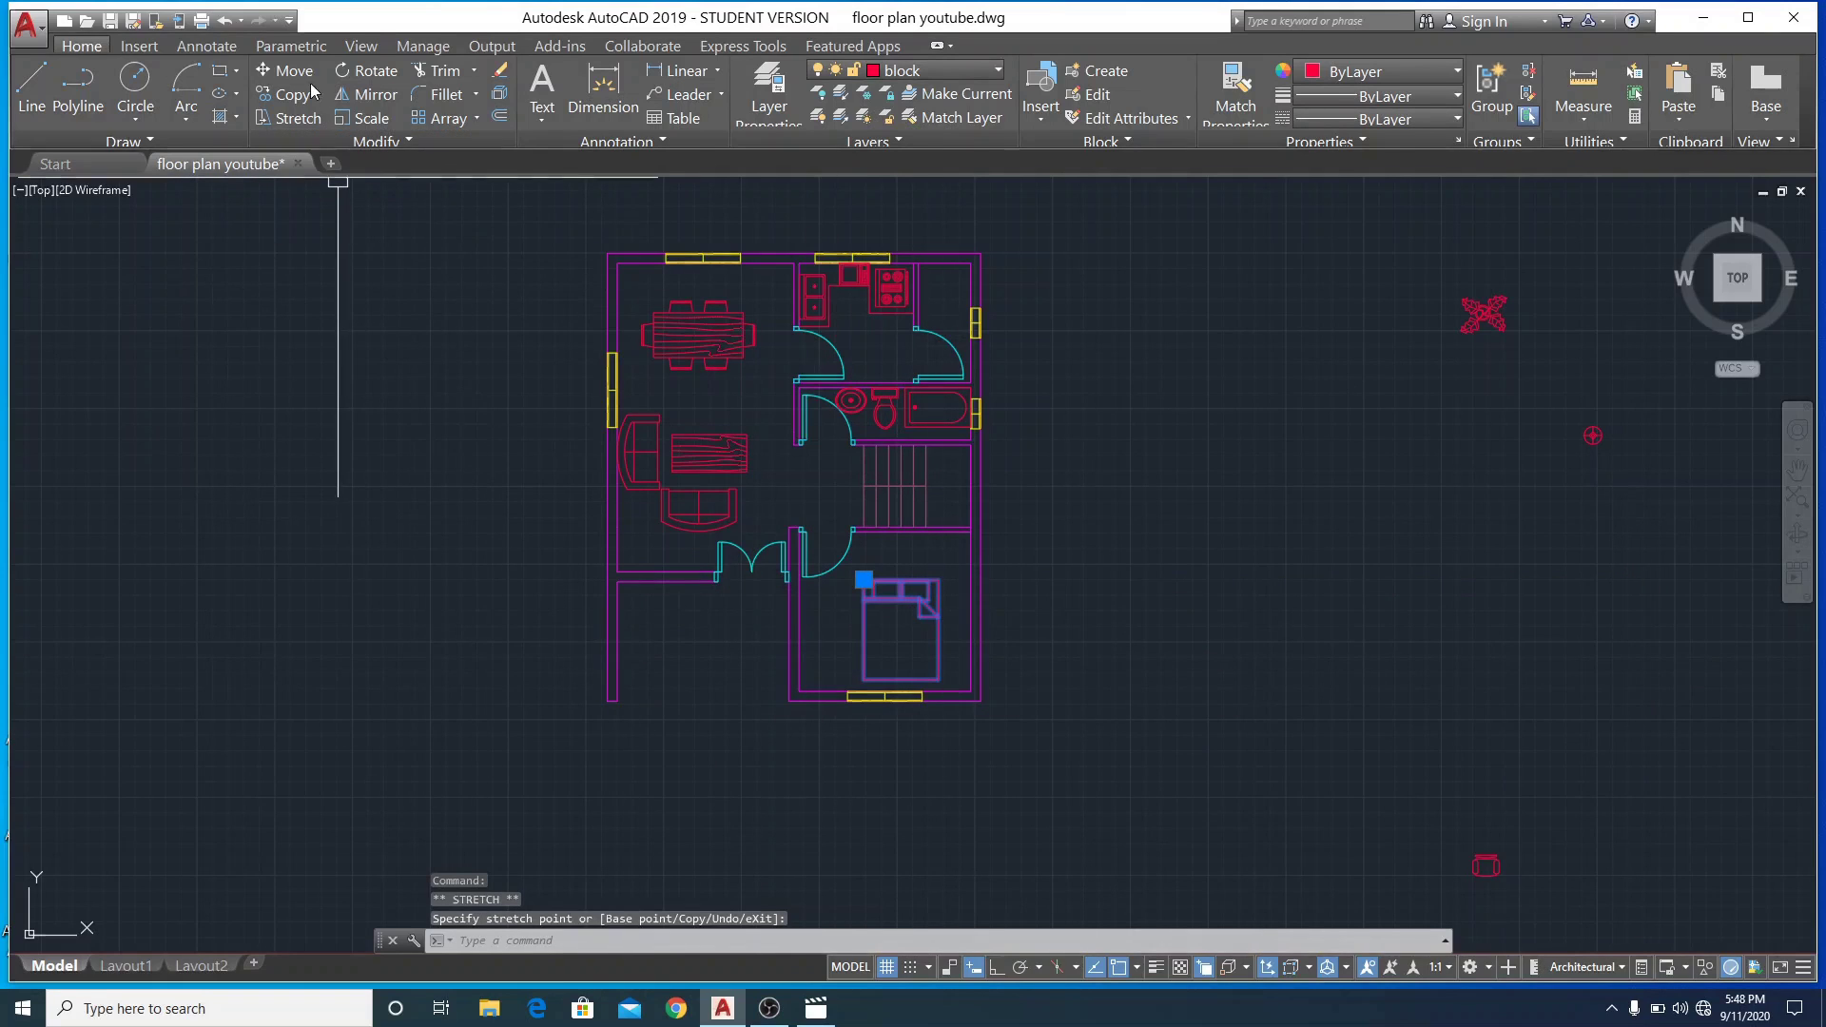
# Rotate the bed 180° with Ortho on, about a base point just left of it, so the pillows face down
pyautogui.click(384, 69)
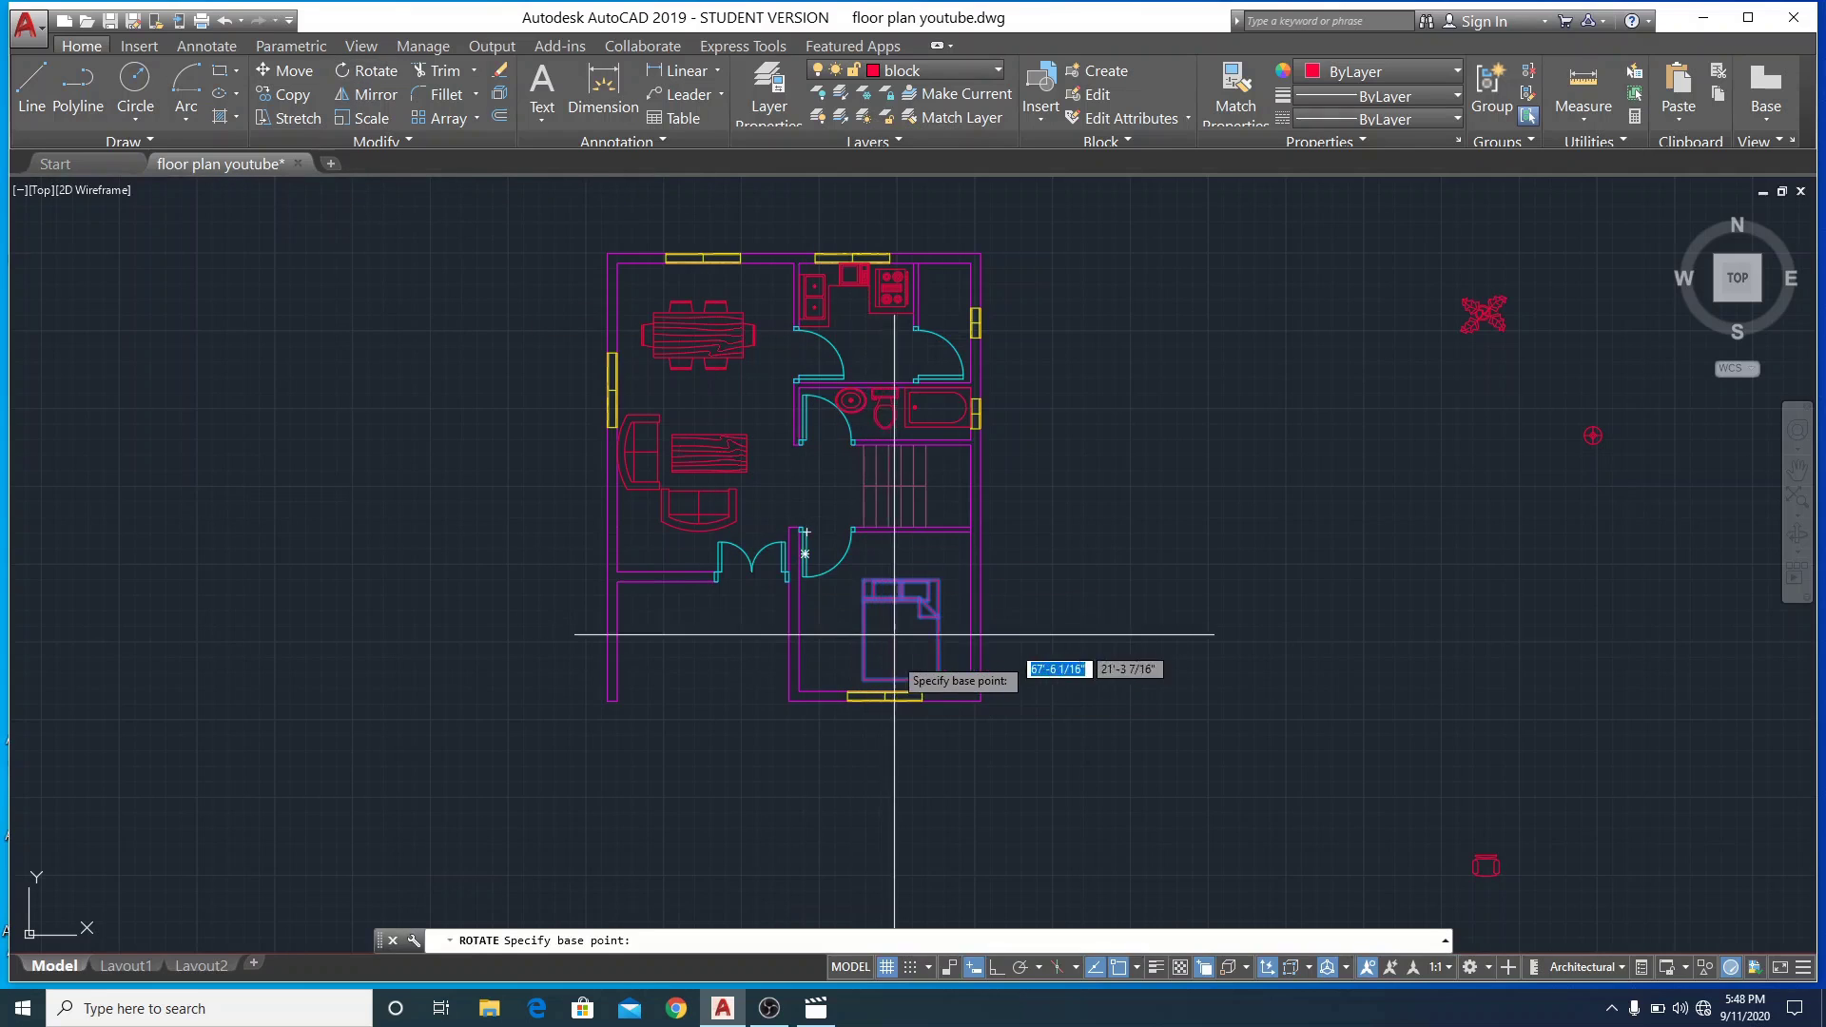
pyautogui.click(838, 663)
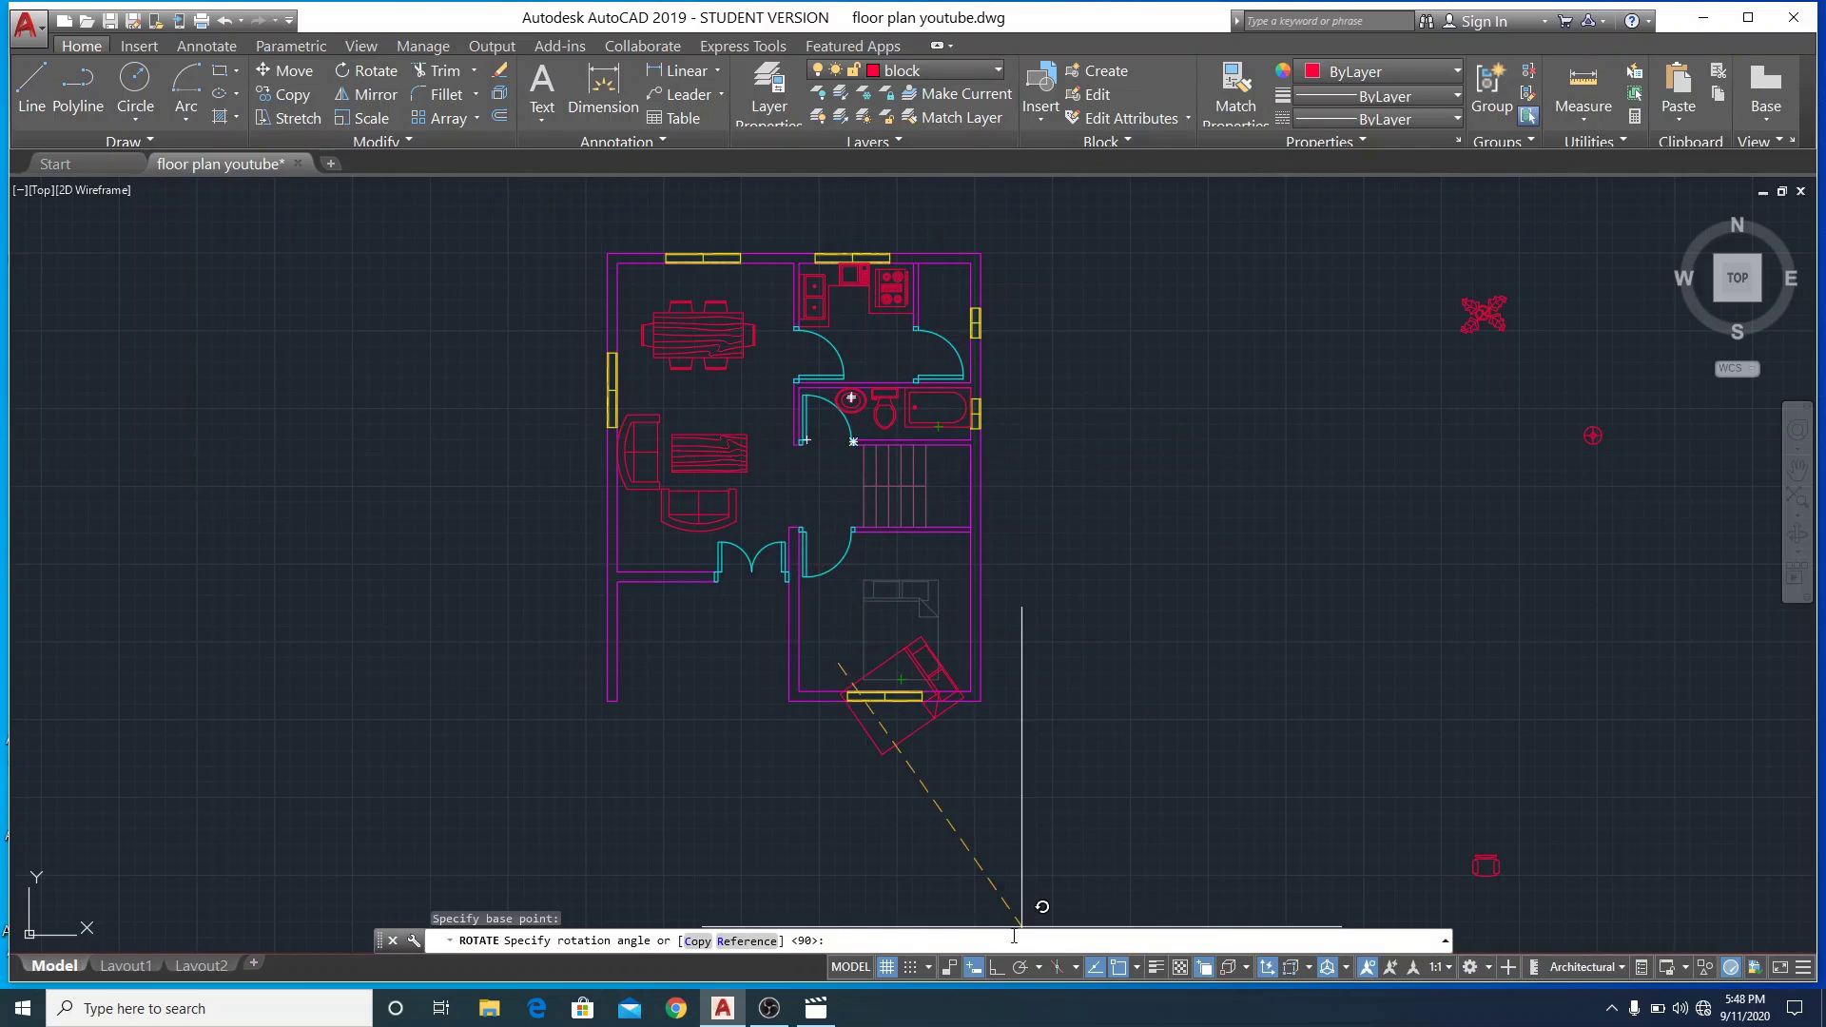
pyautogui.click(996, 967)
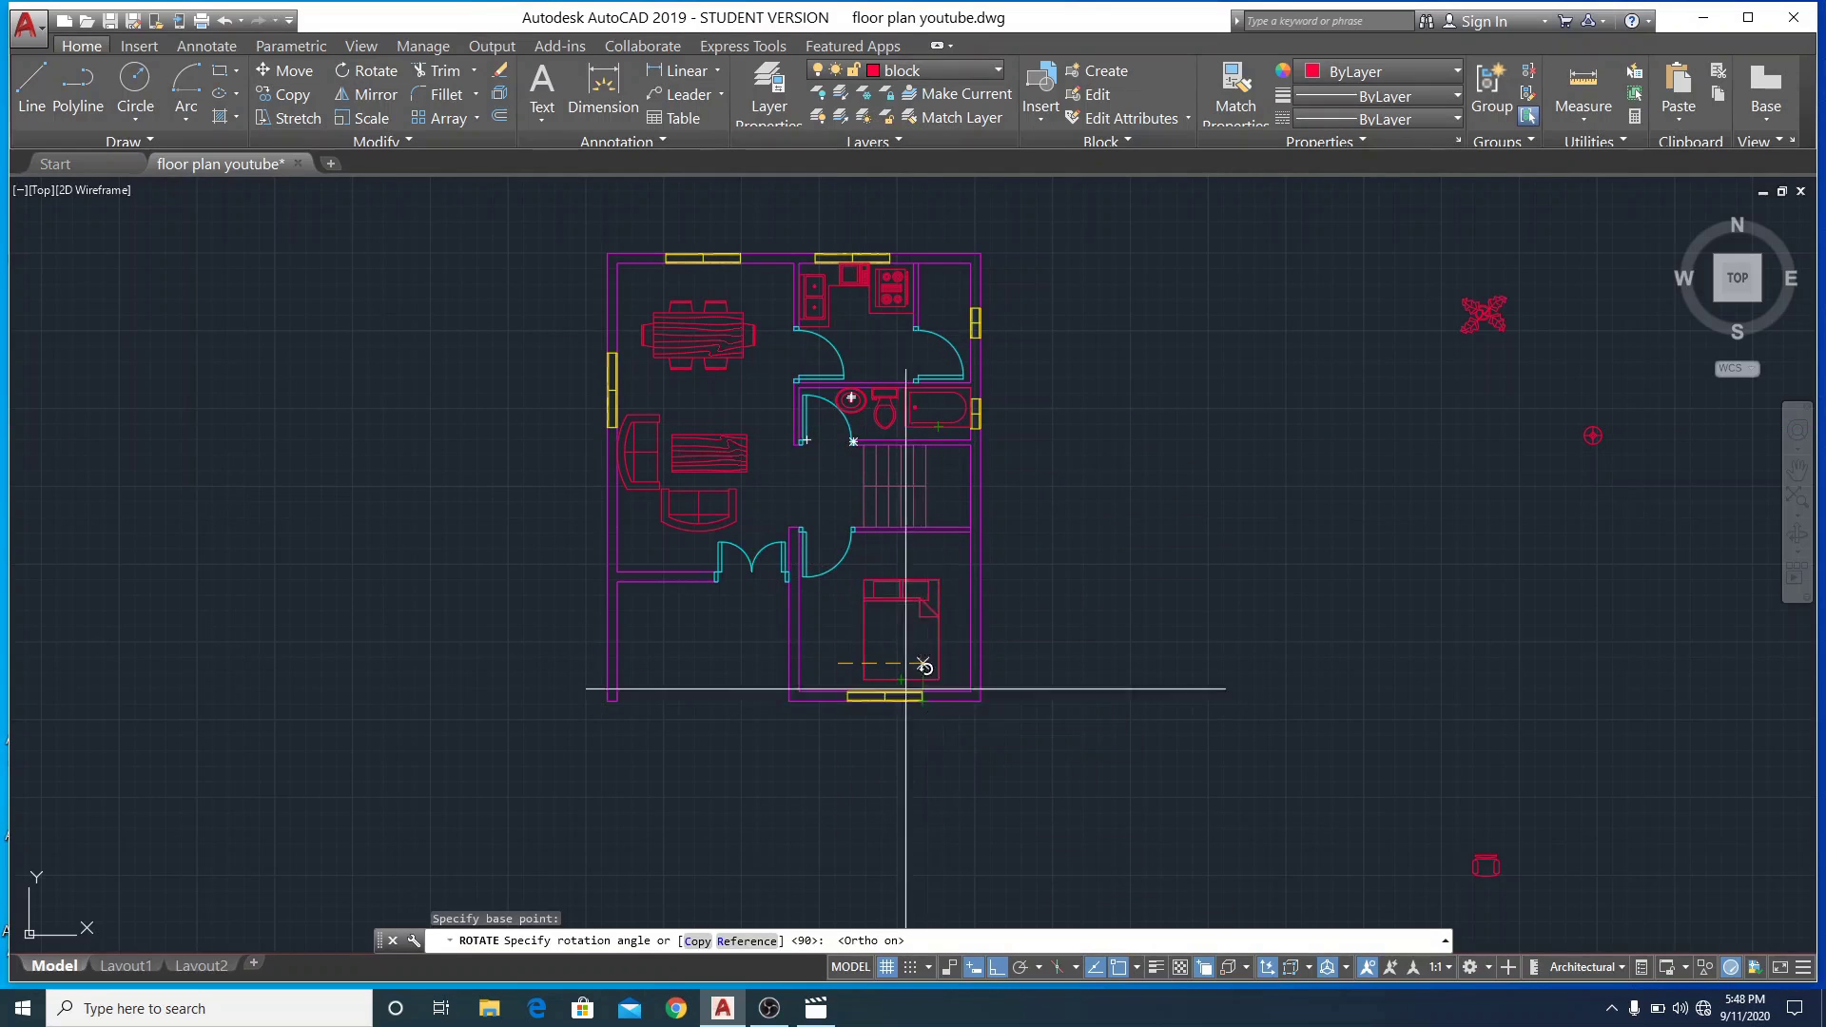
pyautogui.click(658, 621)
pyautogui.click(754, 657)
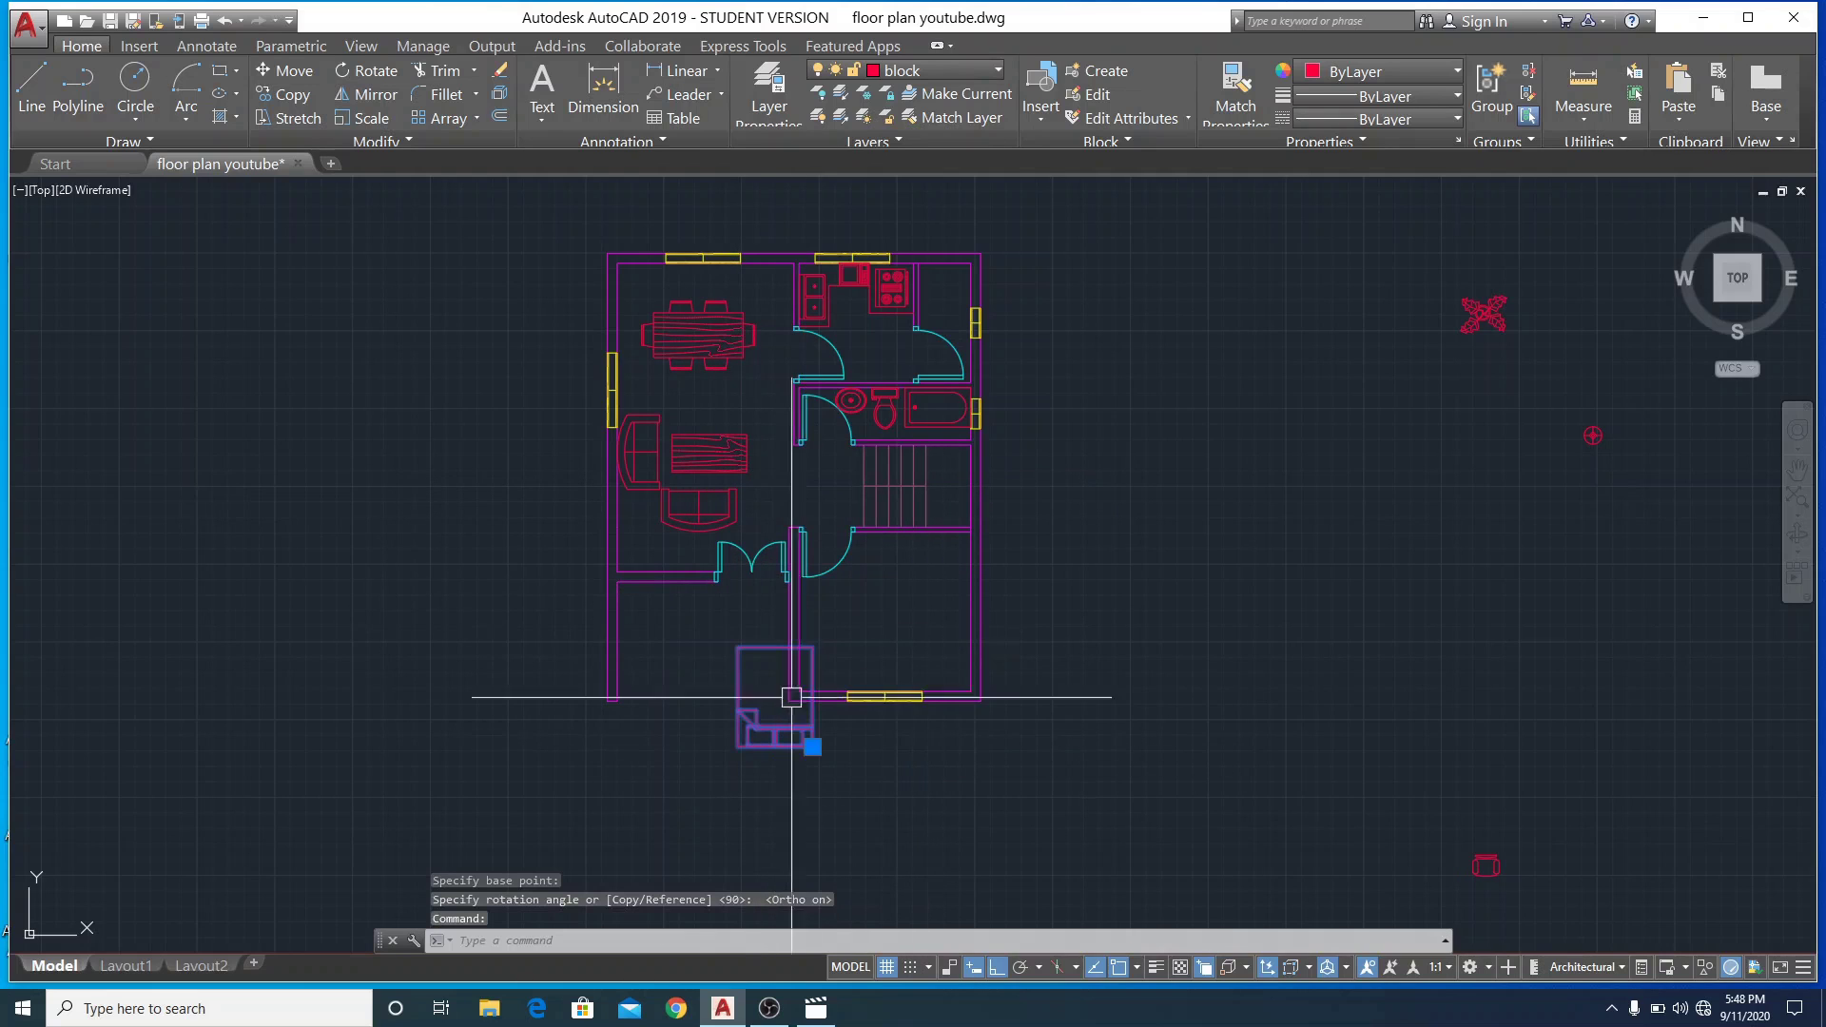
# Move the rotated bed right and up into the lower-right bedroom, with its pillow end just above the window
pyautogui.click(812, 746)
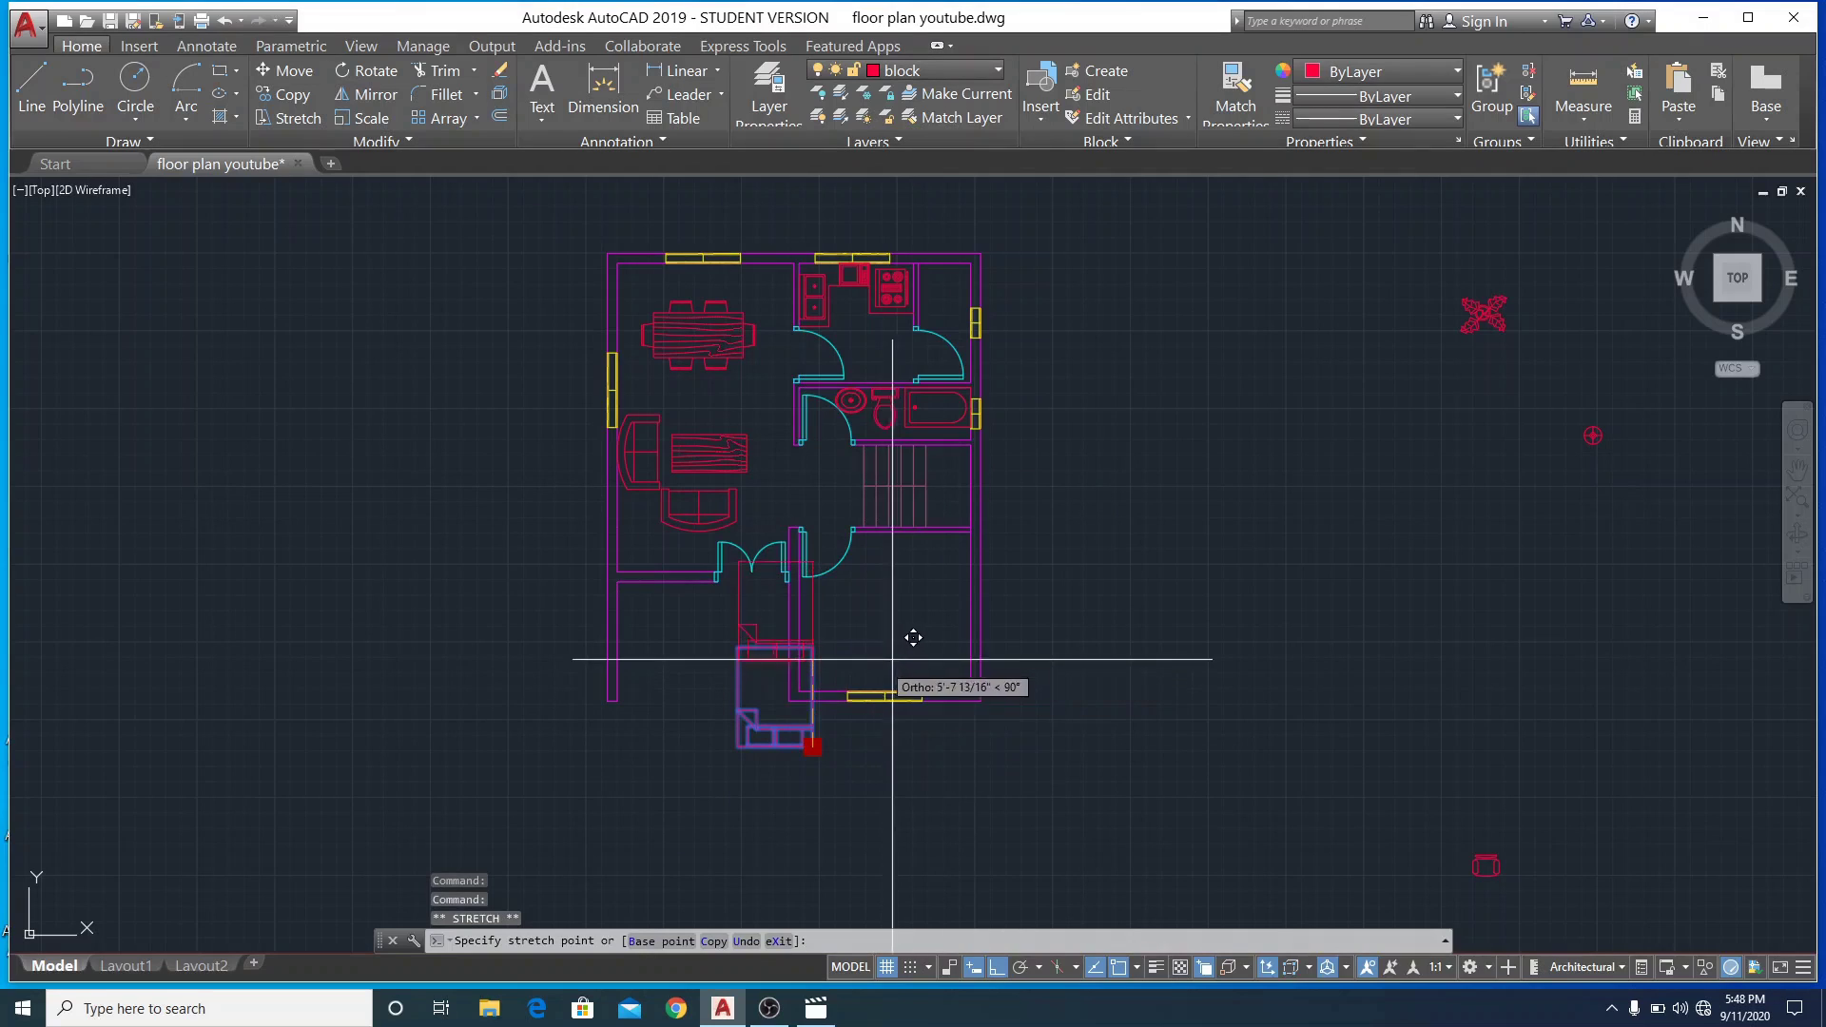
pyautogui.click(919, 668)
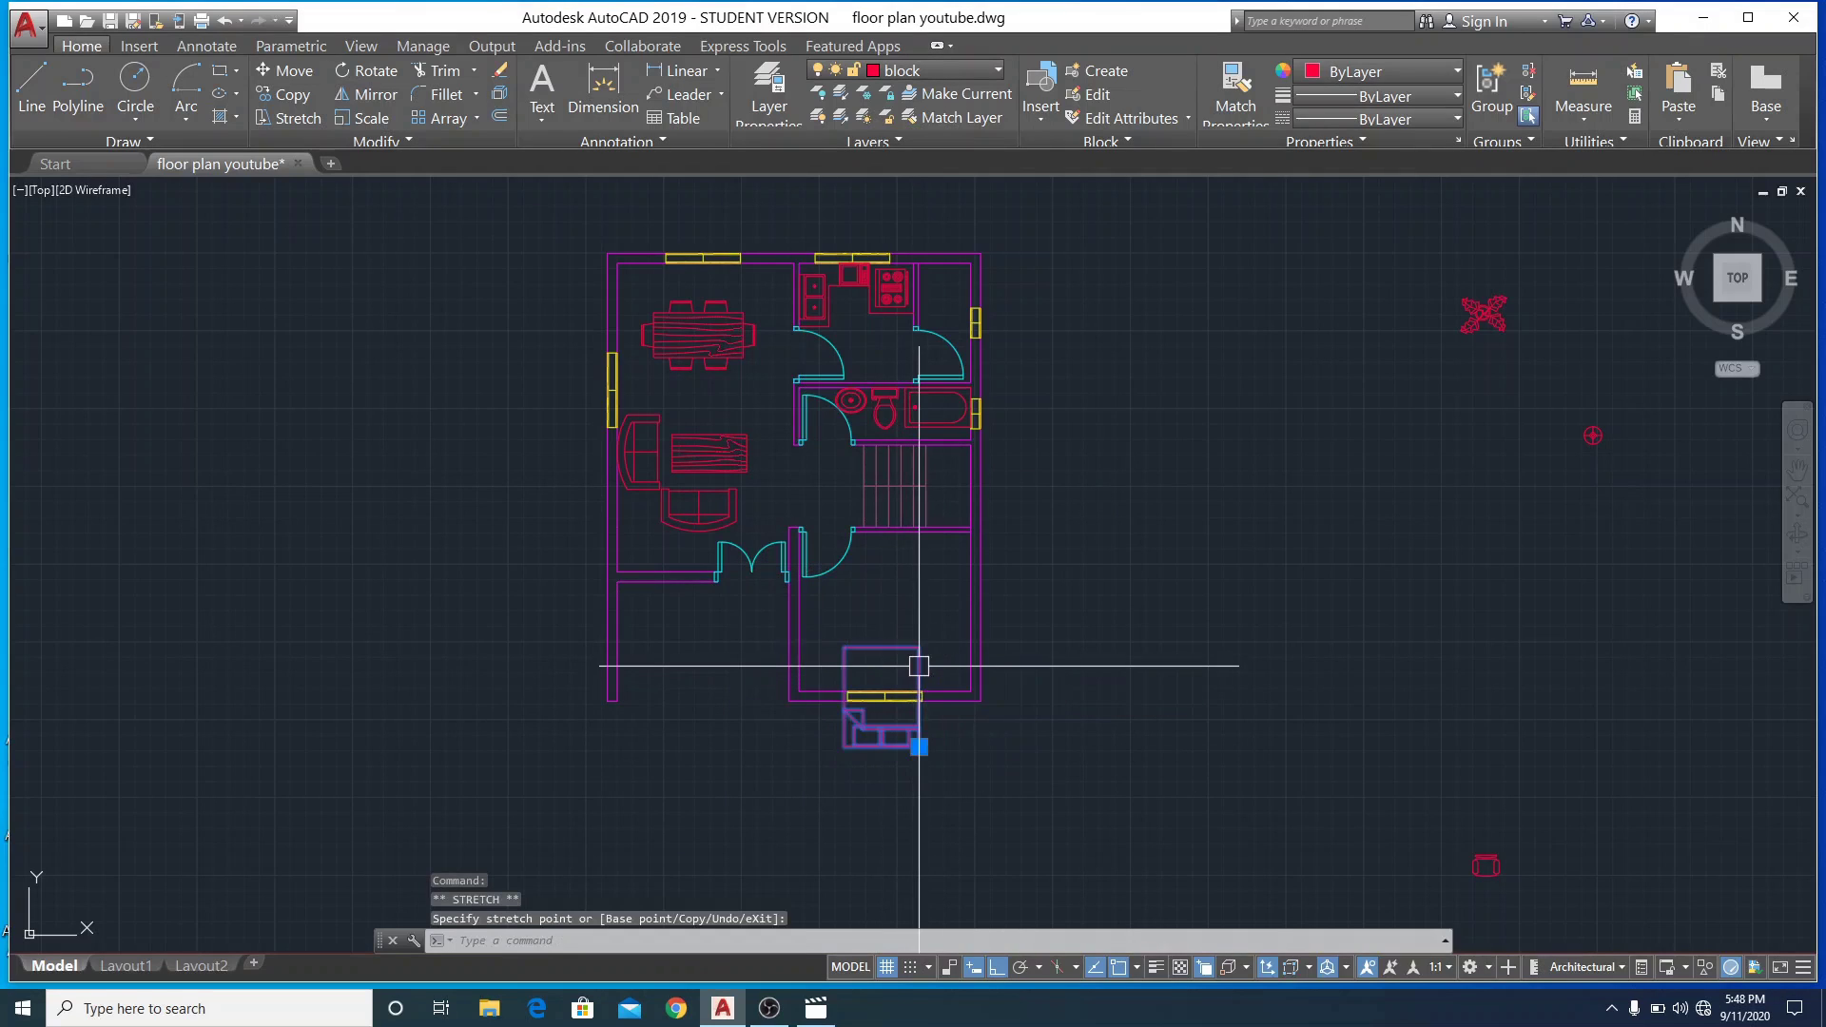
pyautogui.click(918, 747)
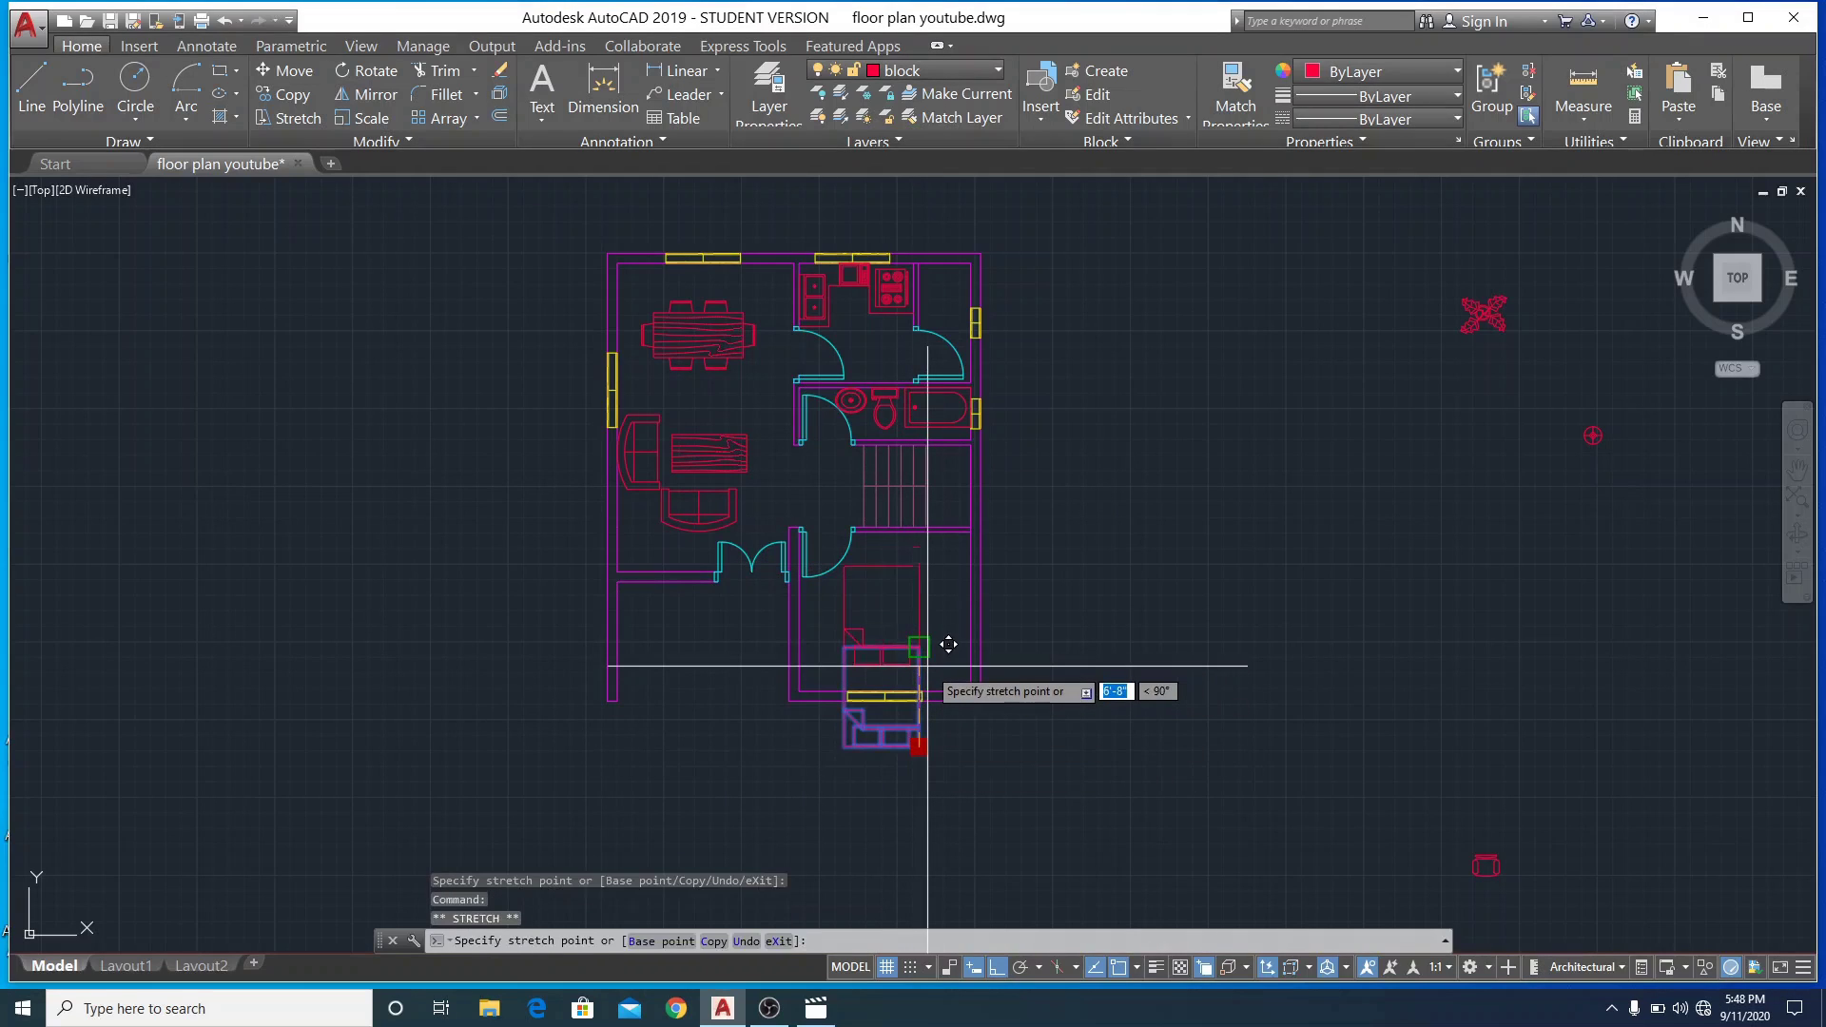
pyautogui.scroll(8, 950, 649)
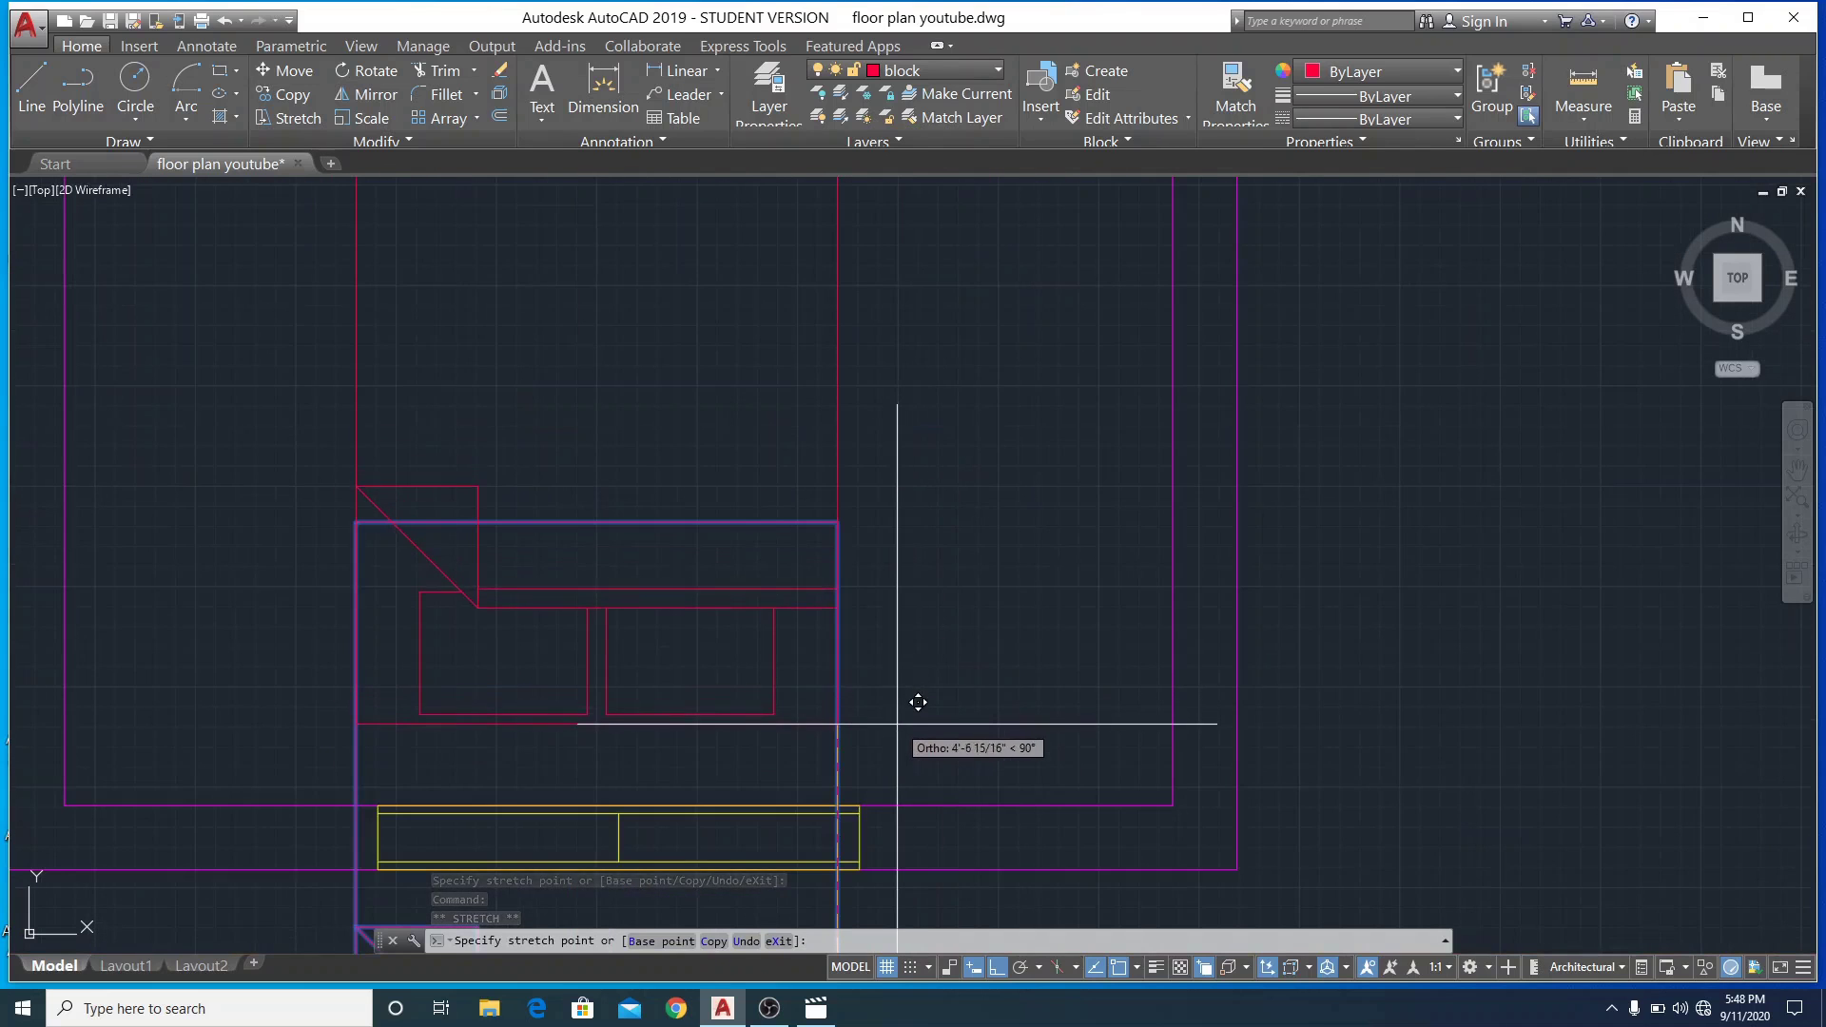
pyautogui.click(902, 733)
pyautogui.scroll(-4, 963, 689)
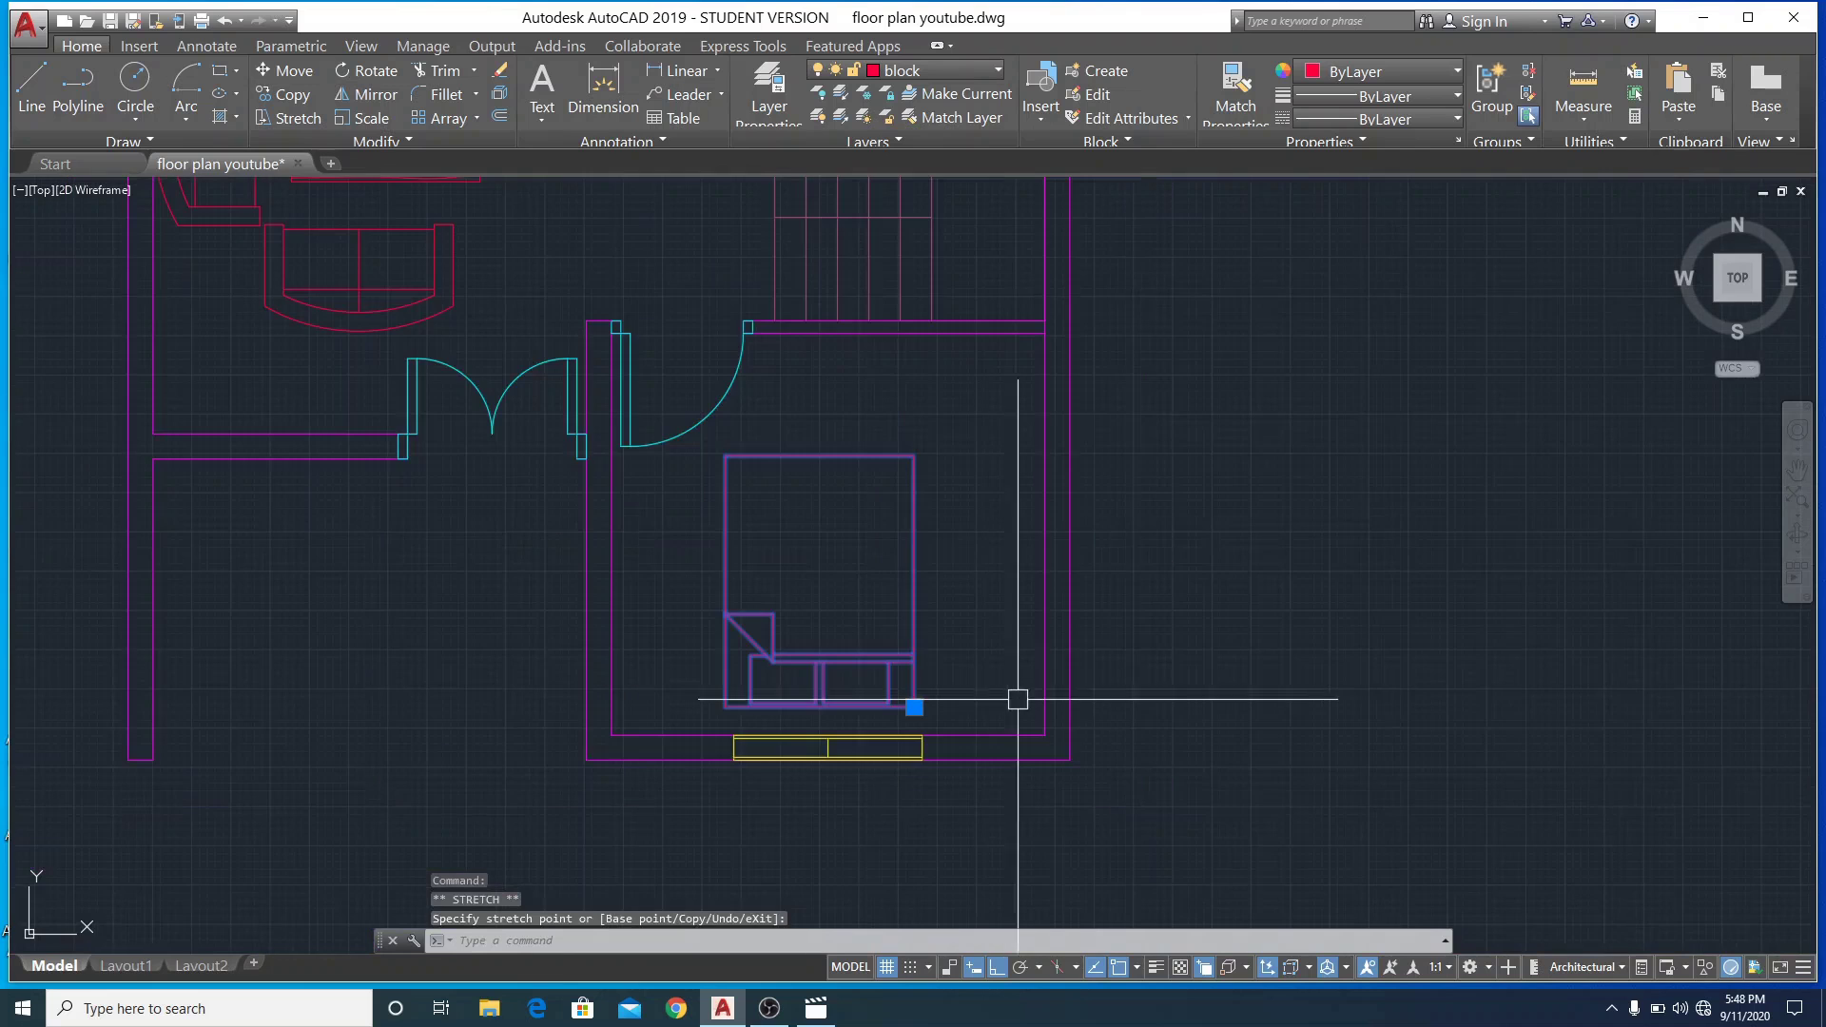
pyautogui.scroll(-5, 1269, 637)
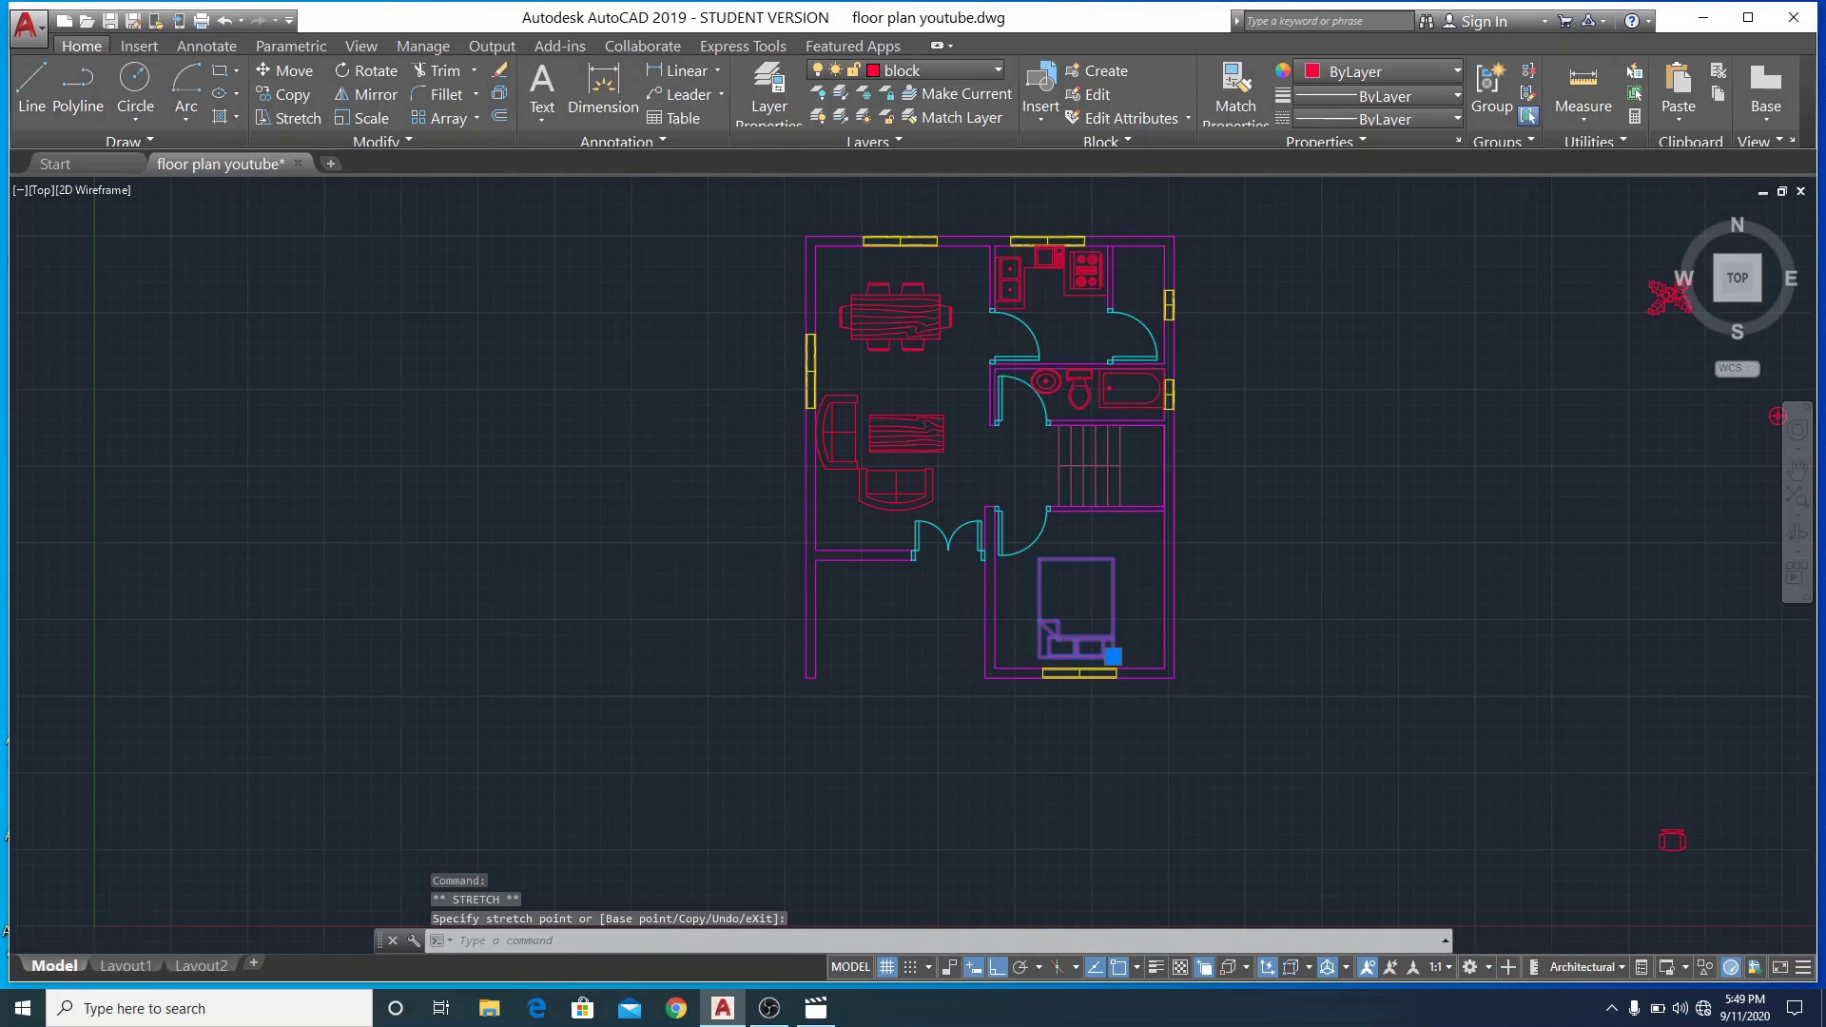
# Move the round lamp from right of the plan into the lower-right bedroom, between the bed's pillow end and the exterior wall
pyautogui.scroll(-1, 955, 683)
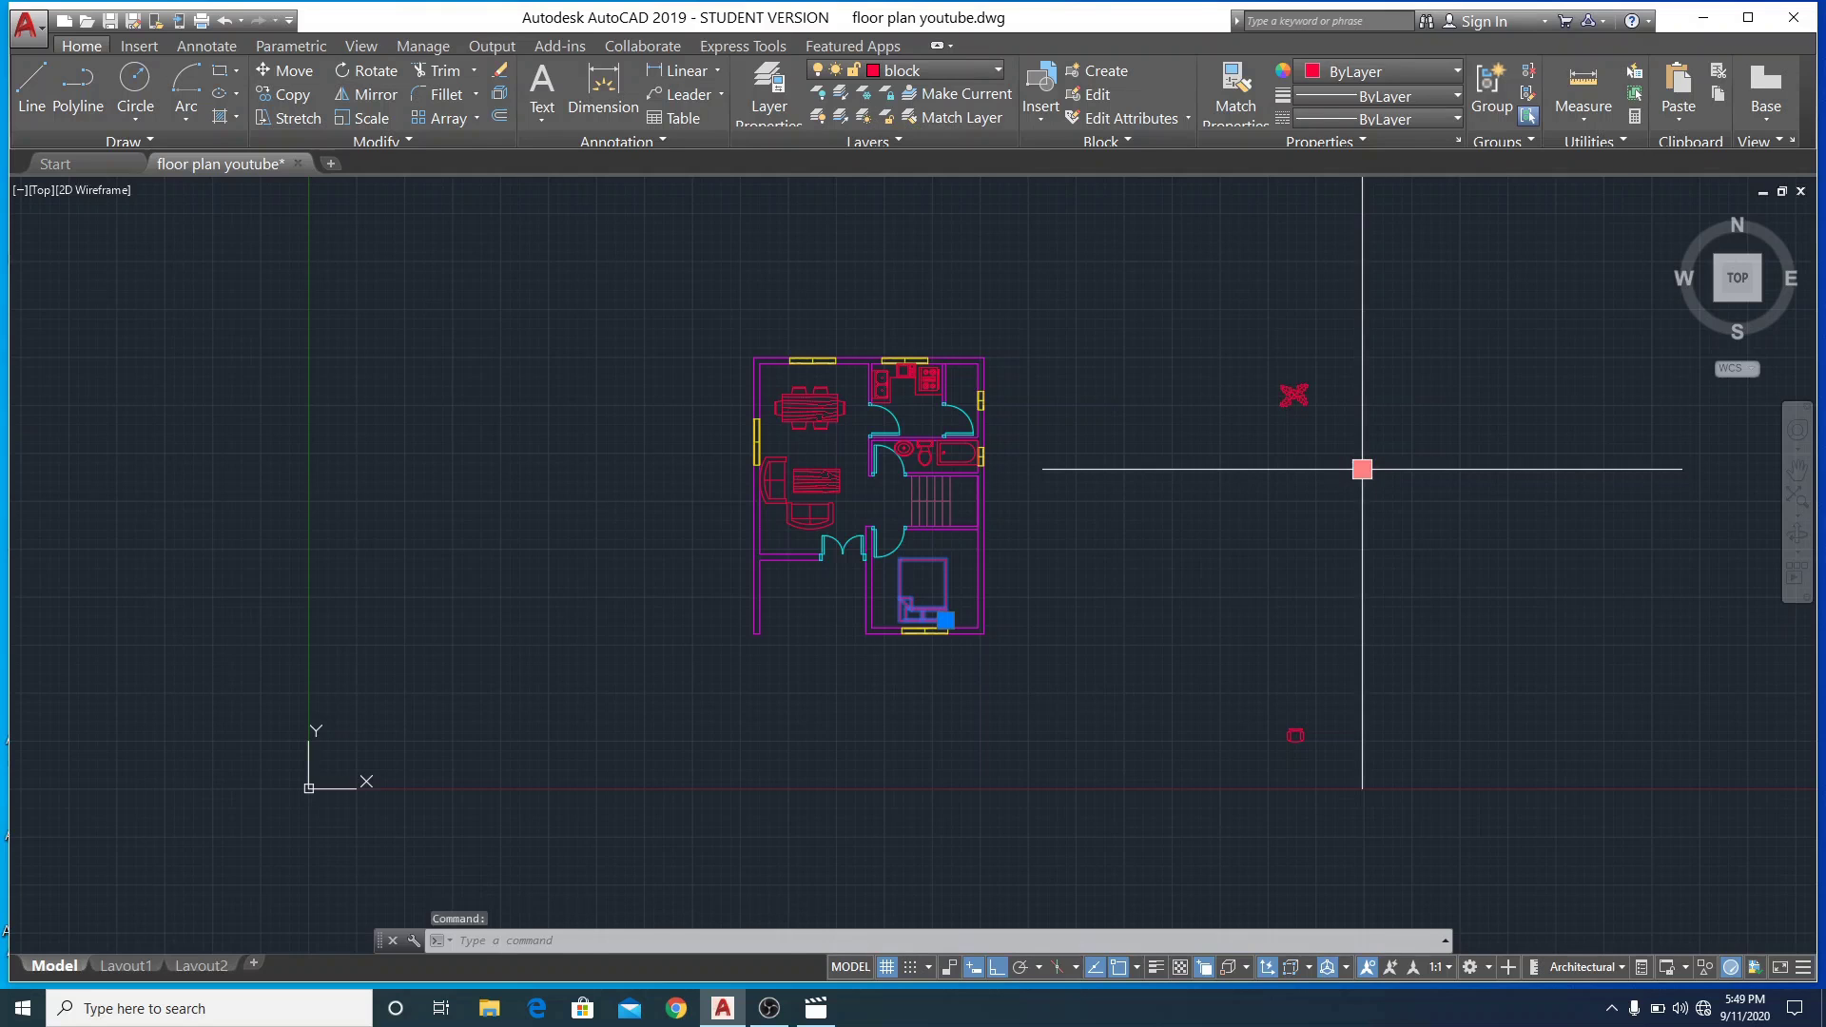
pyautogui.click(1361, 469)
pyautogui.scroll(6, 966, 600)
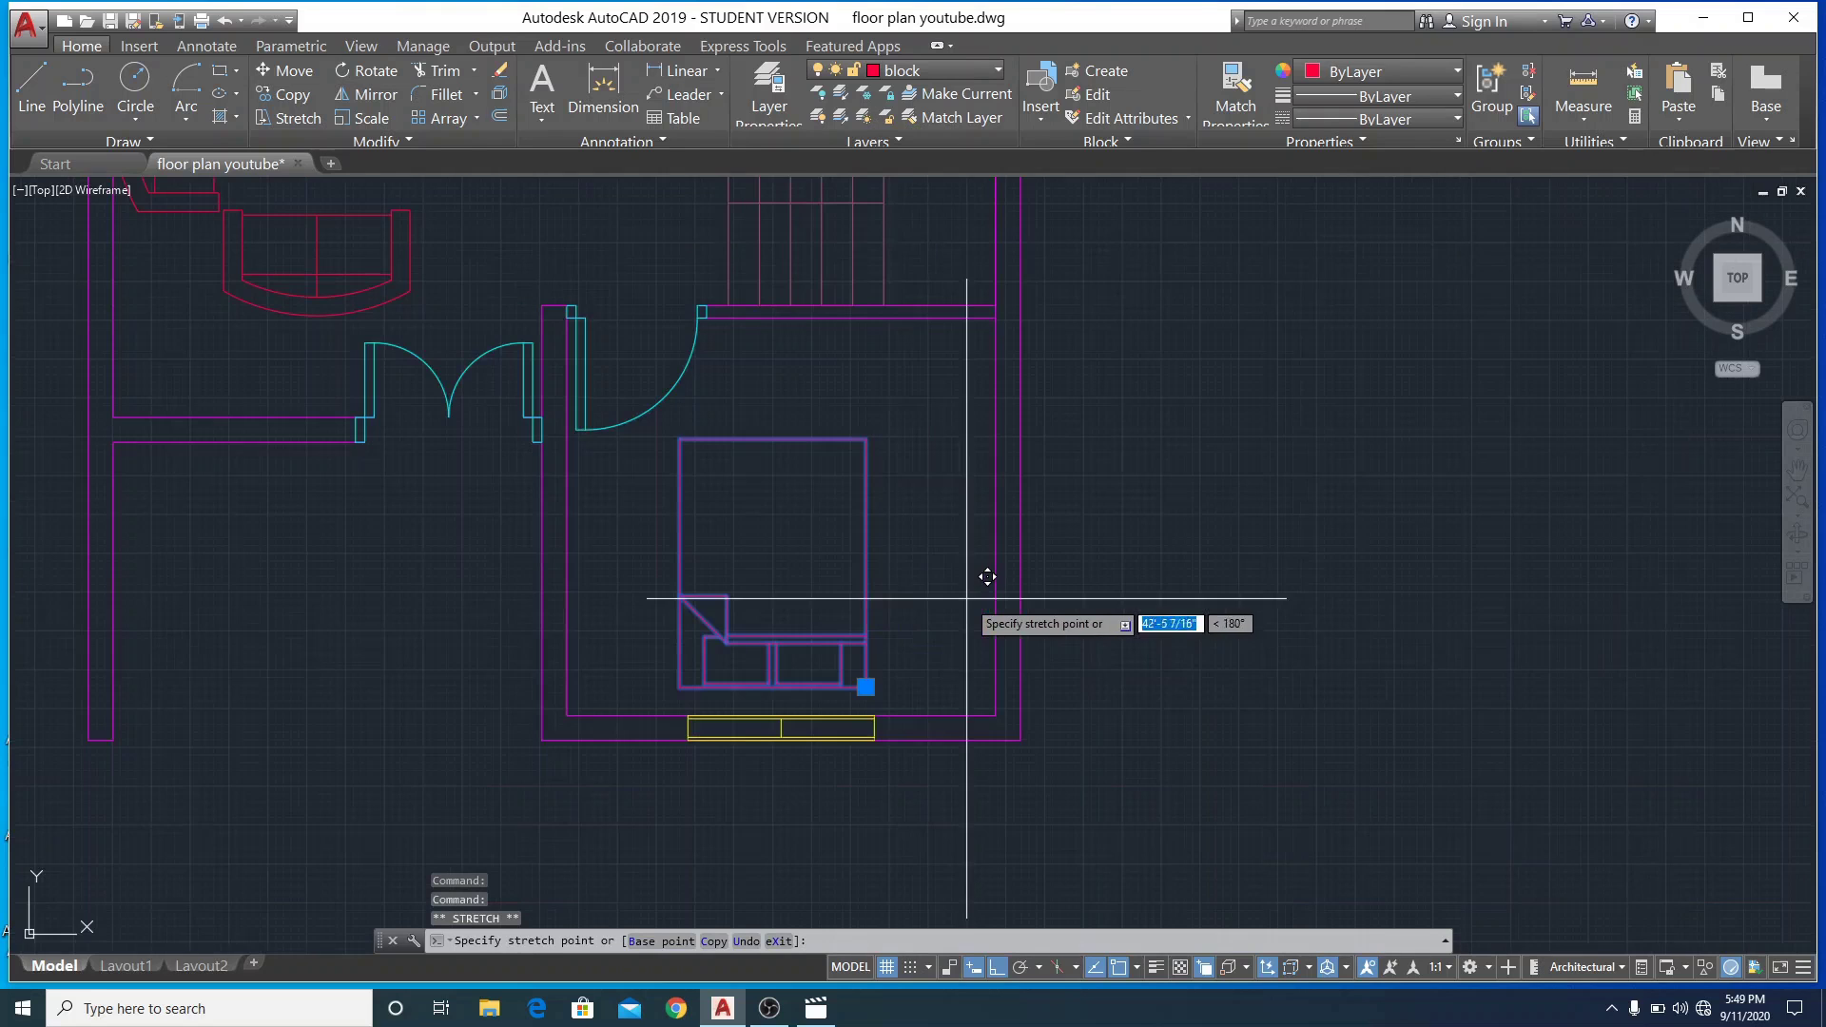
pyautogui.scroll(4, 966, 600)
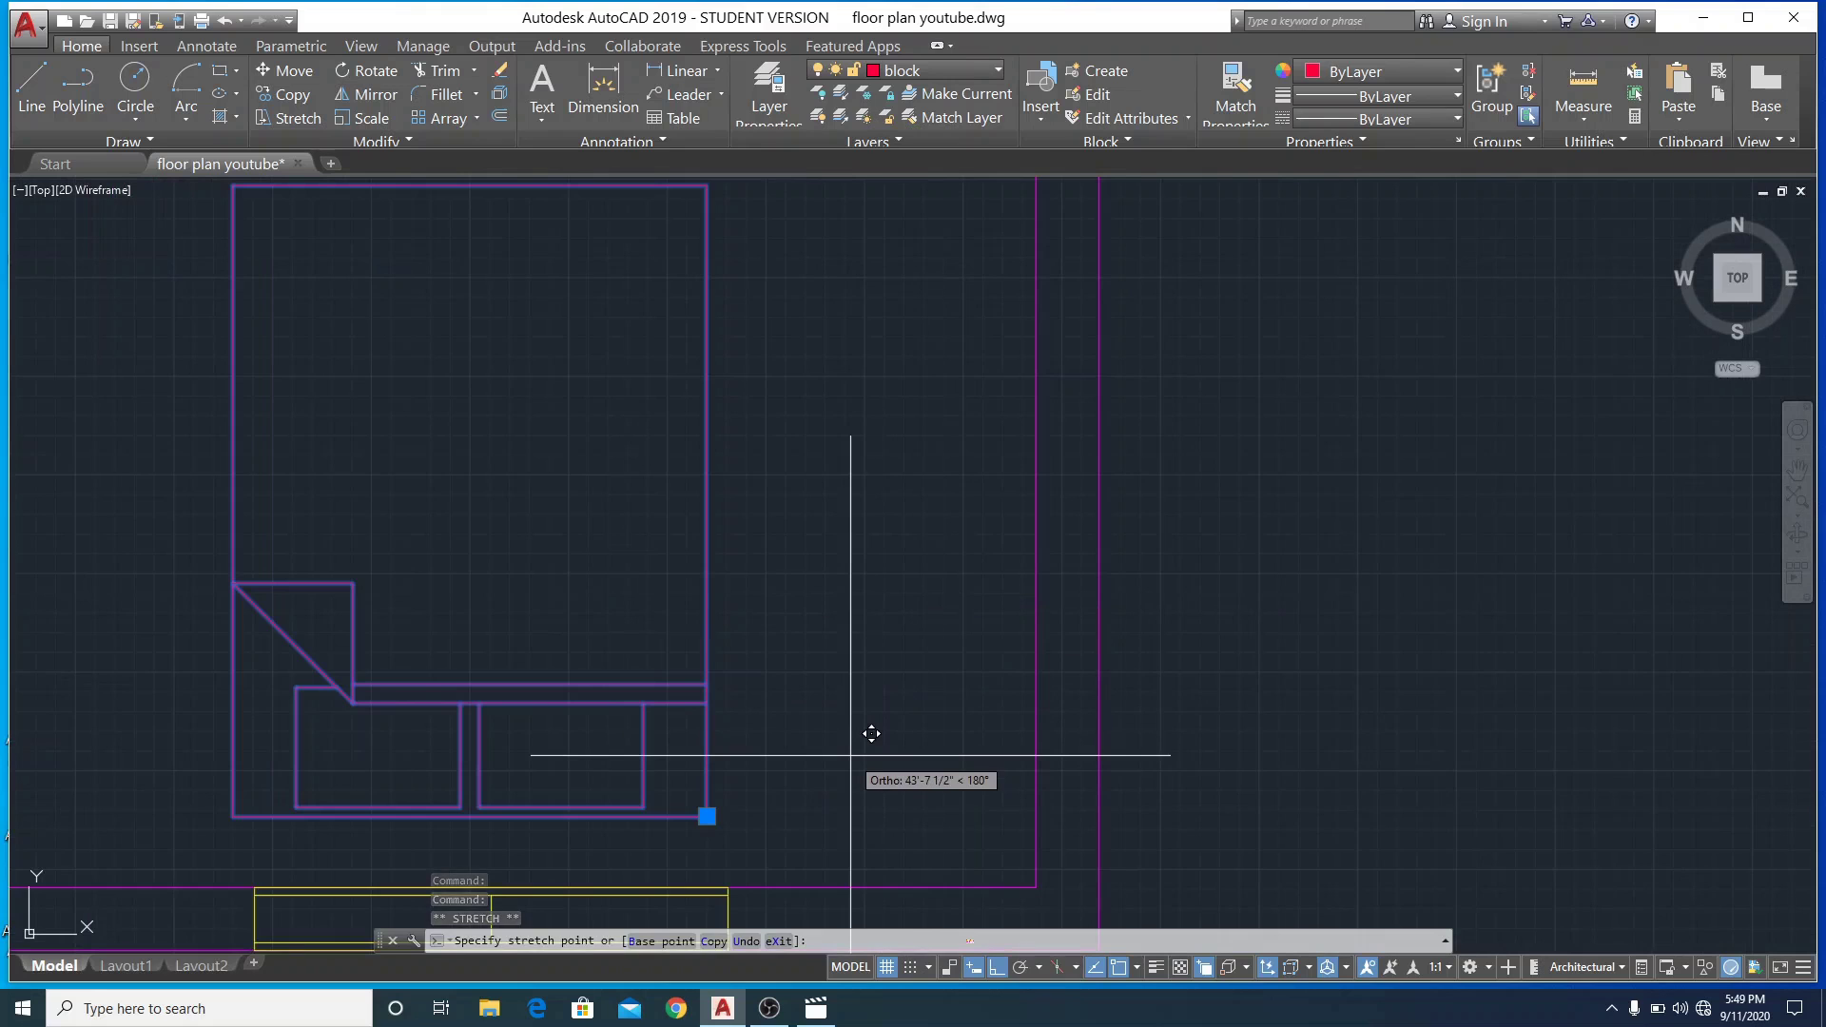
pyautogui.press('Escape')
pyautogui.scroll(-5, 865, 739)
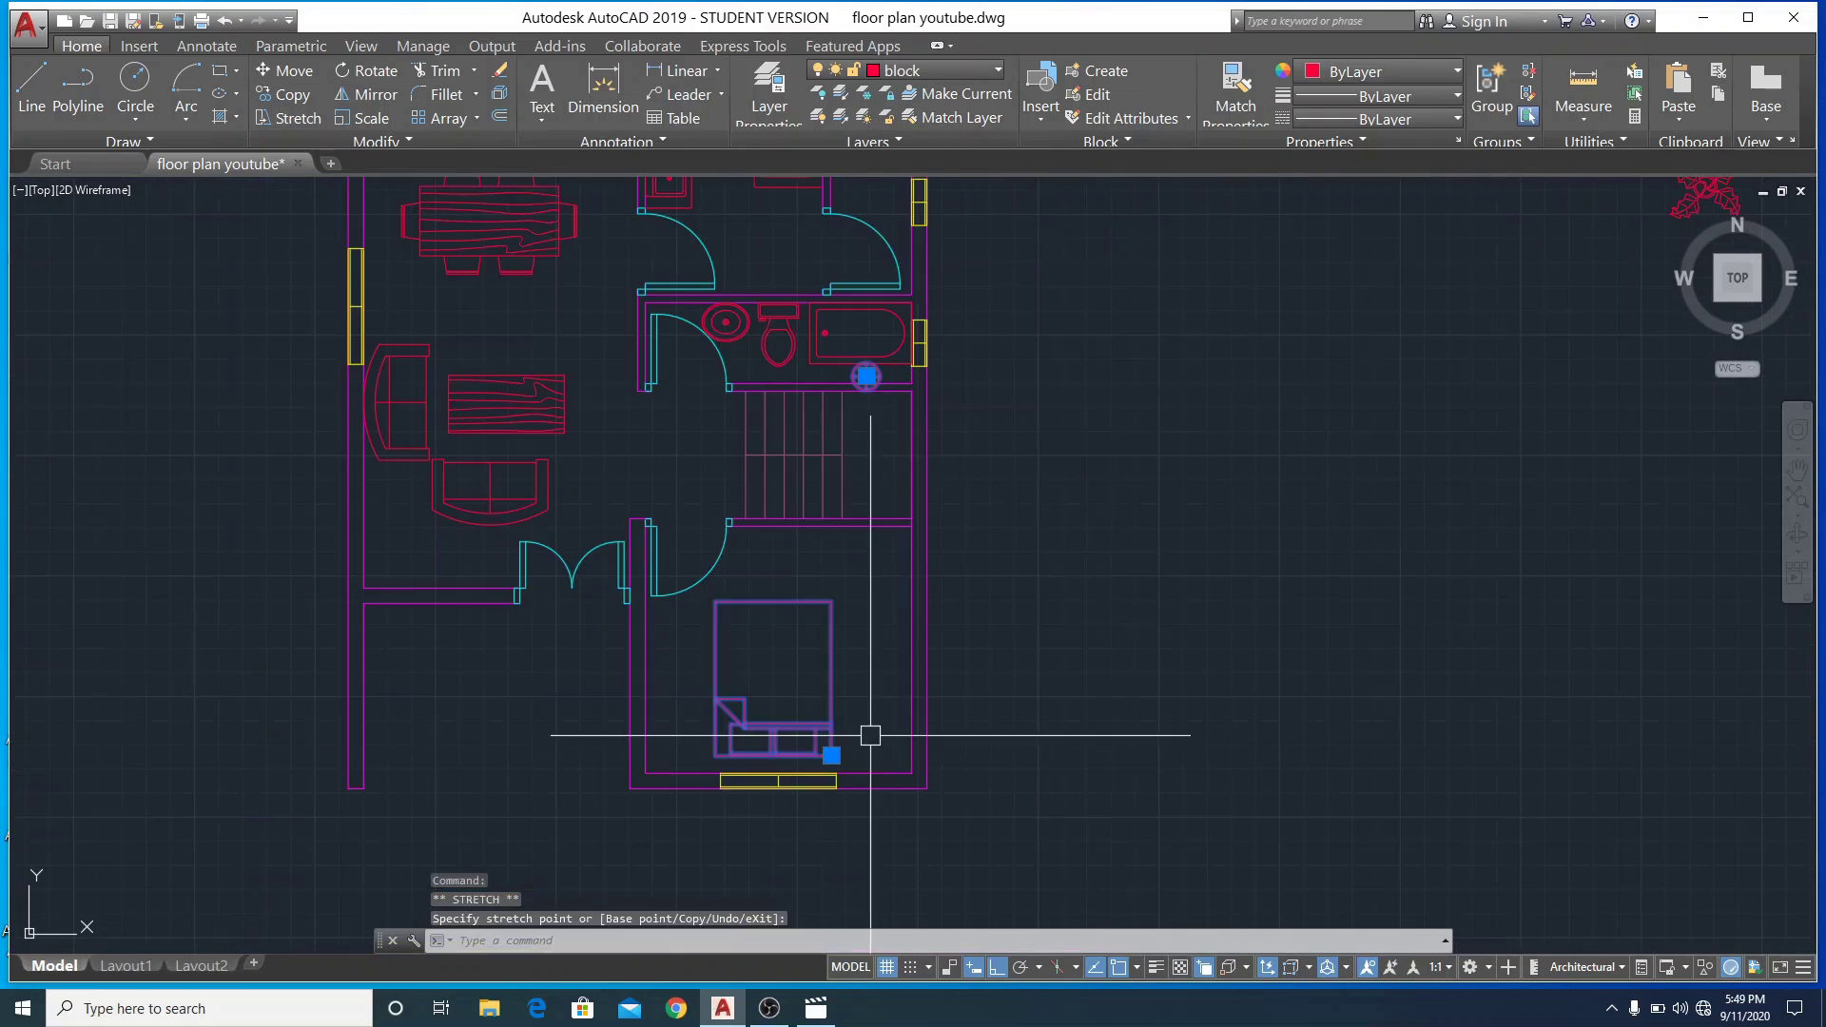
pyautogui.click(866, 377)
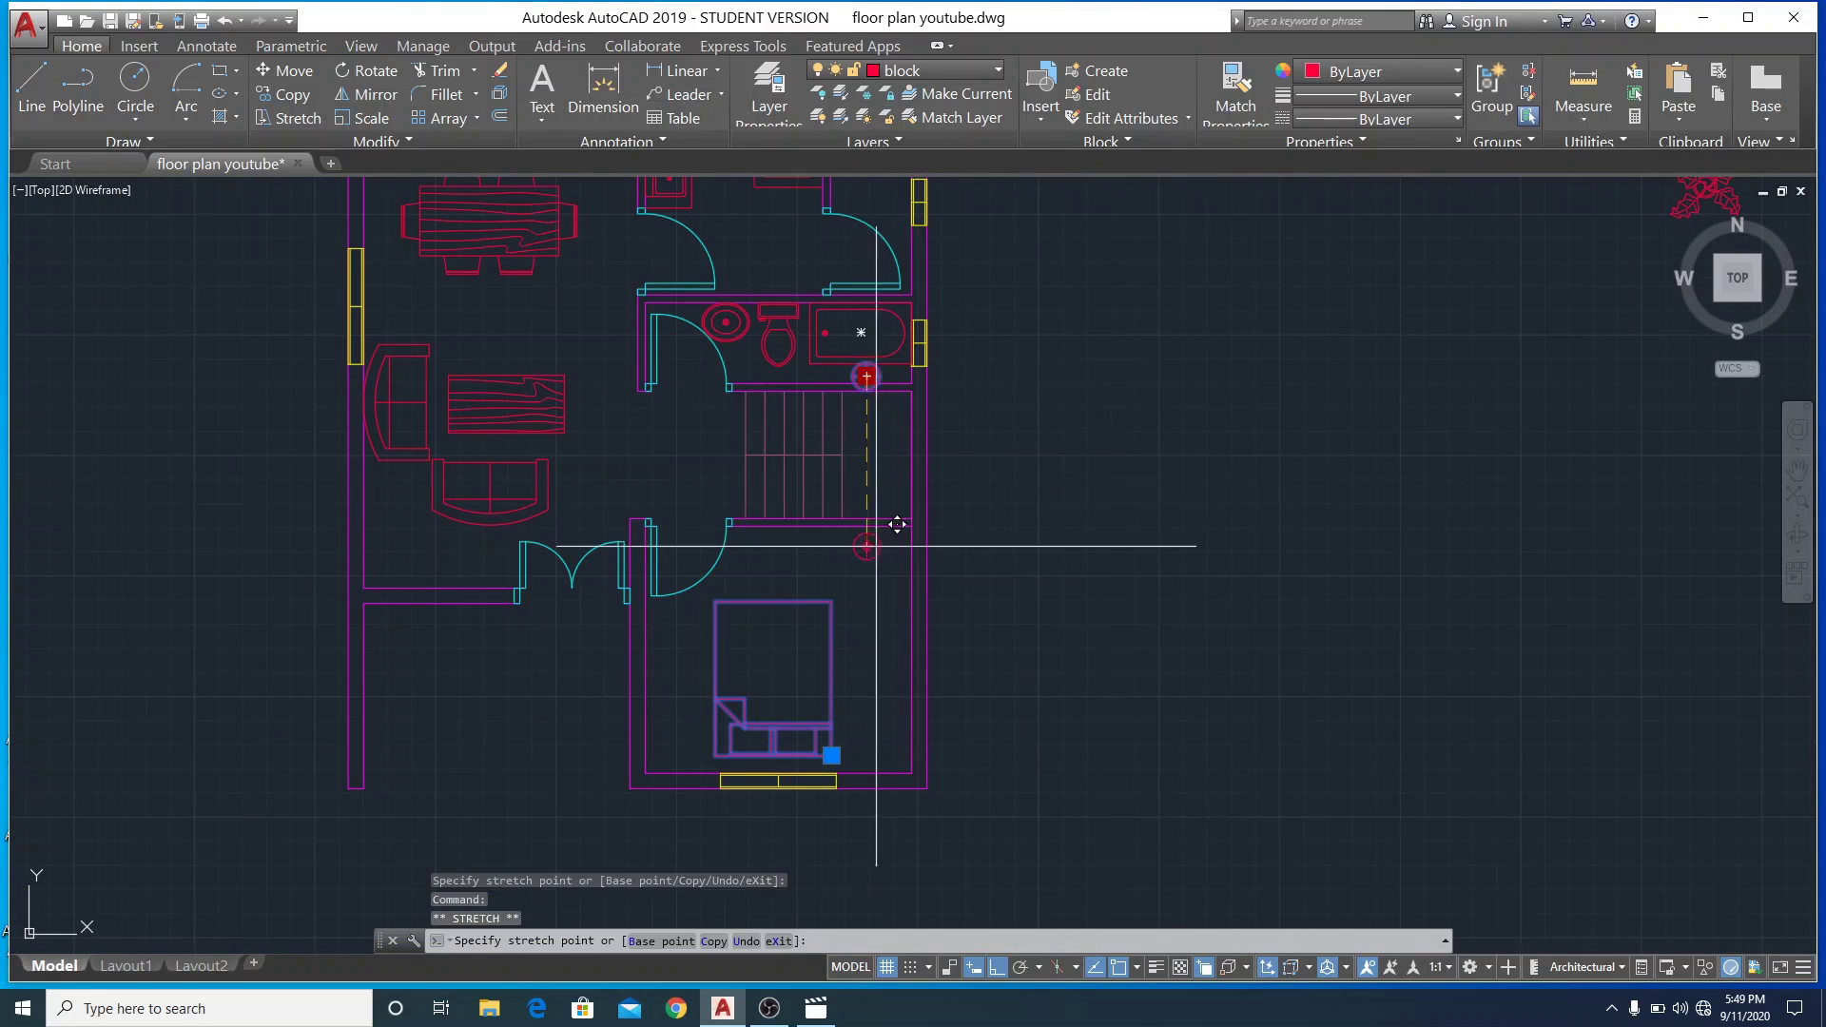
pyautogui.click(880, 727)
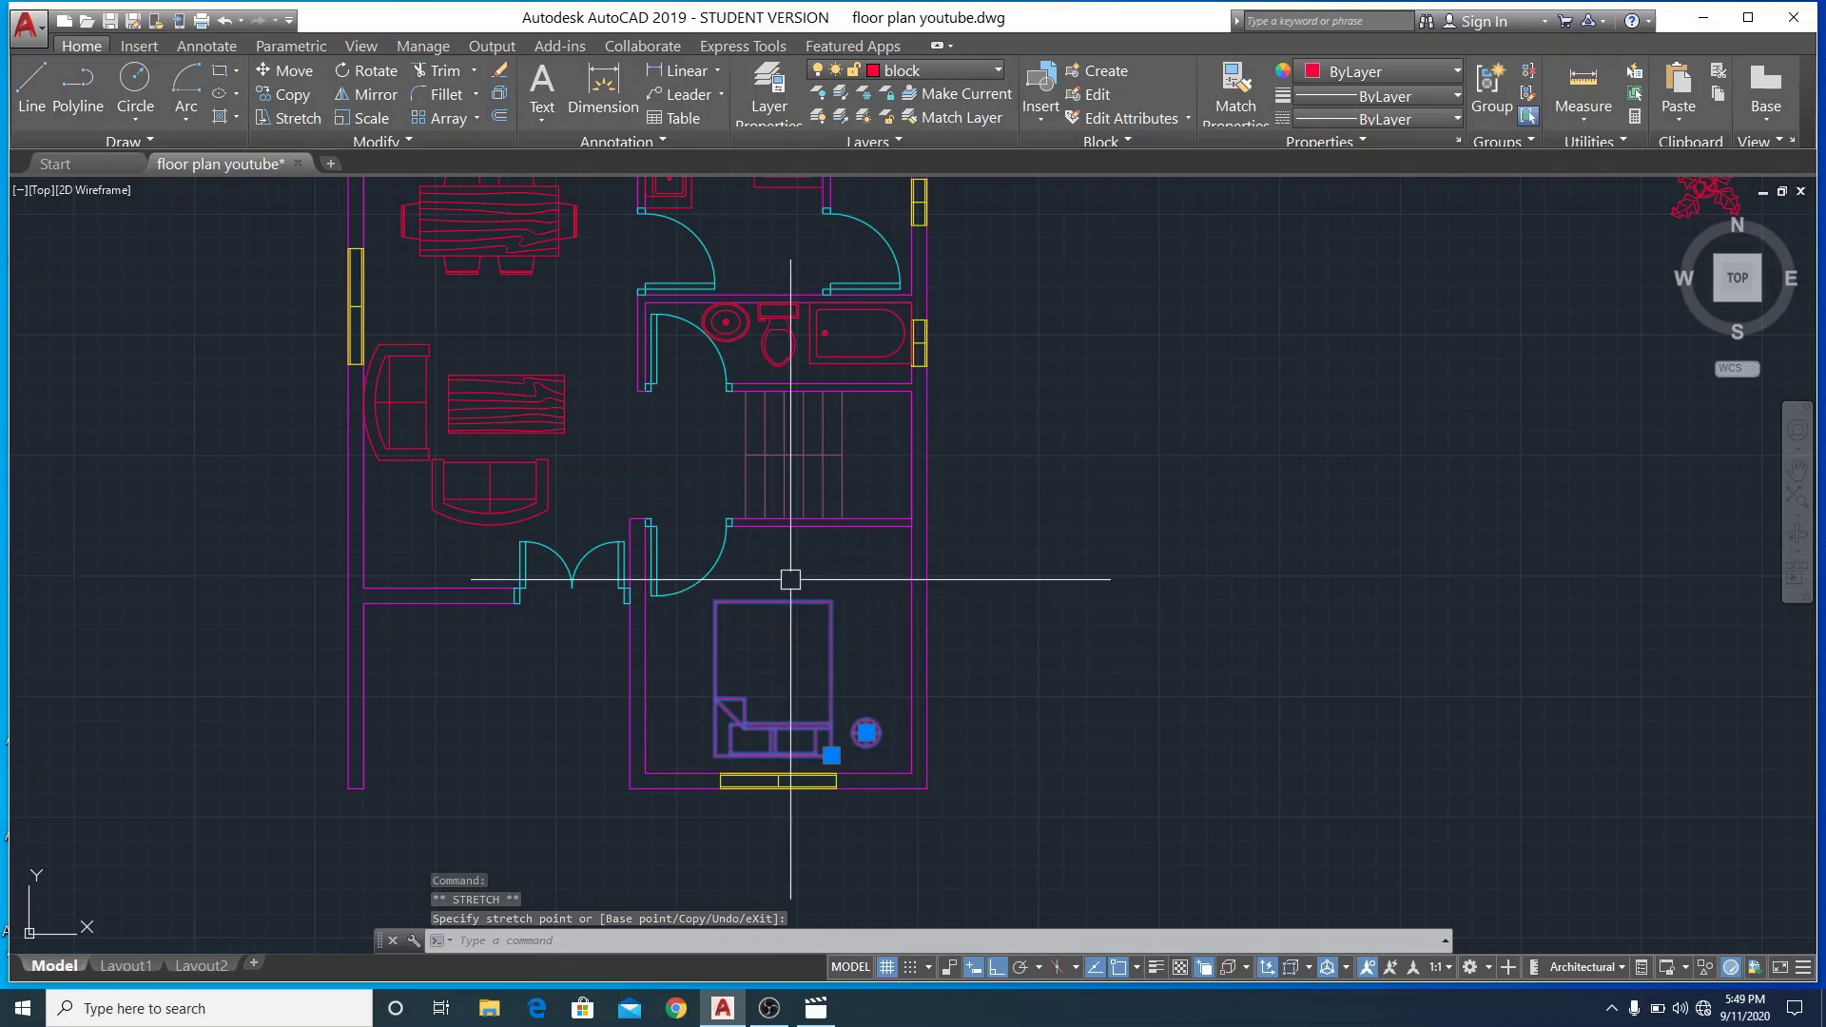
pyautogui.click(866, 732)
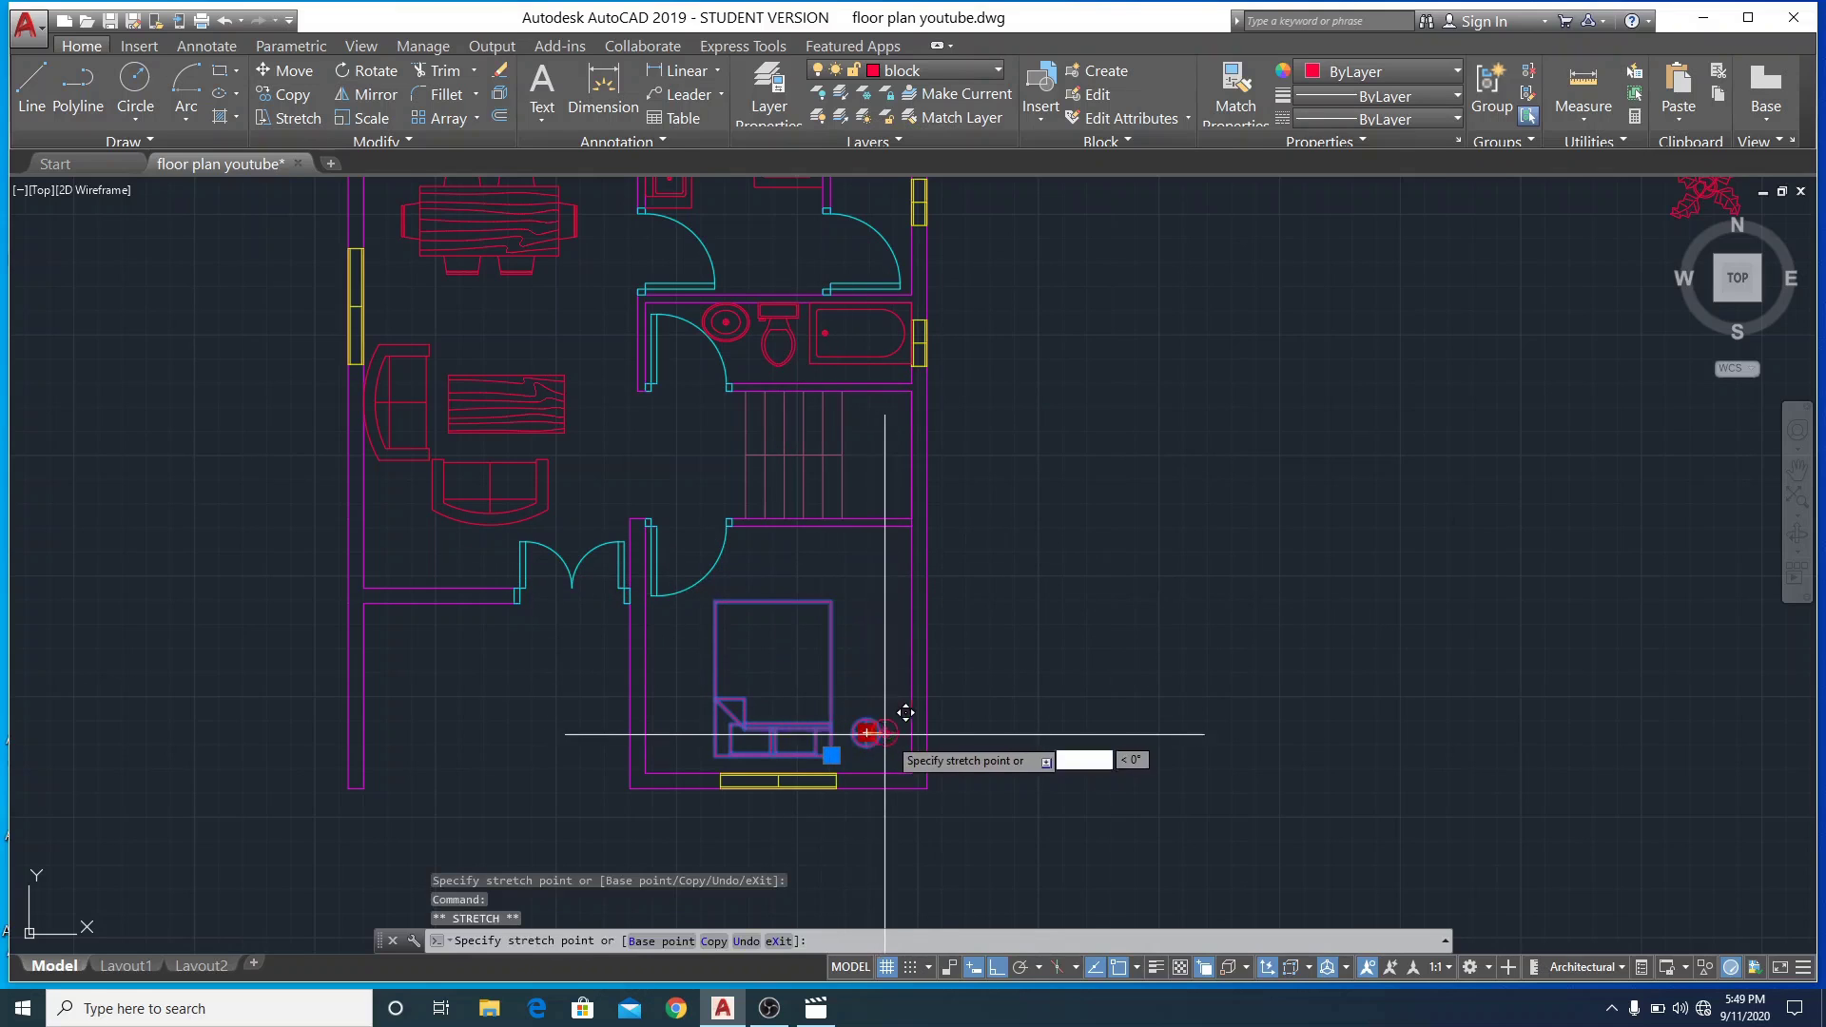
pyautogui.click(894, 738)
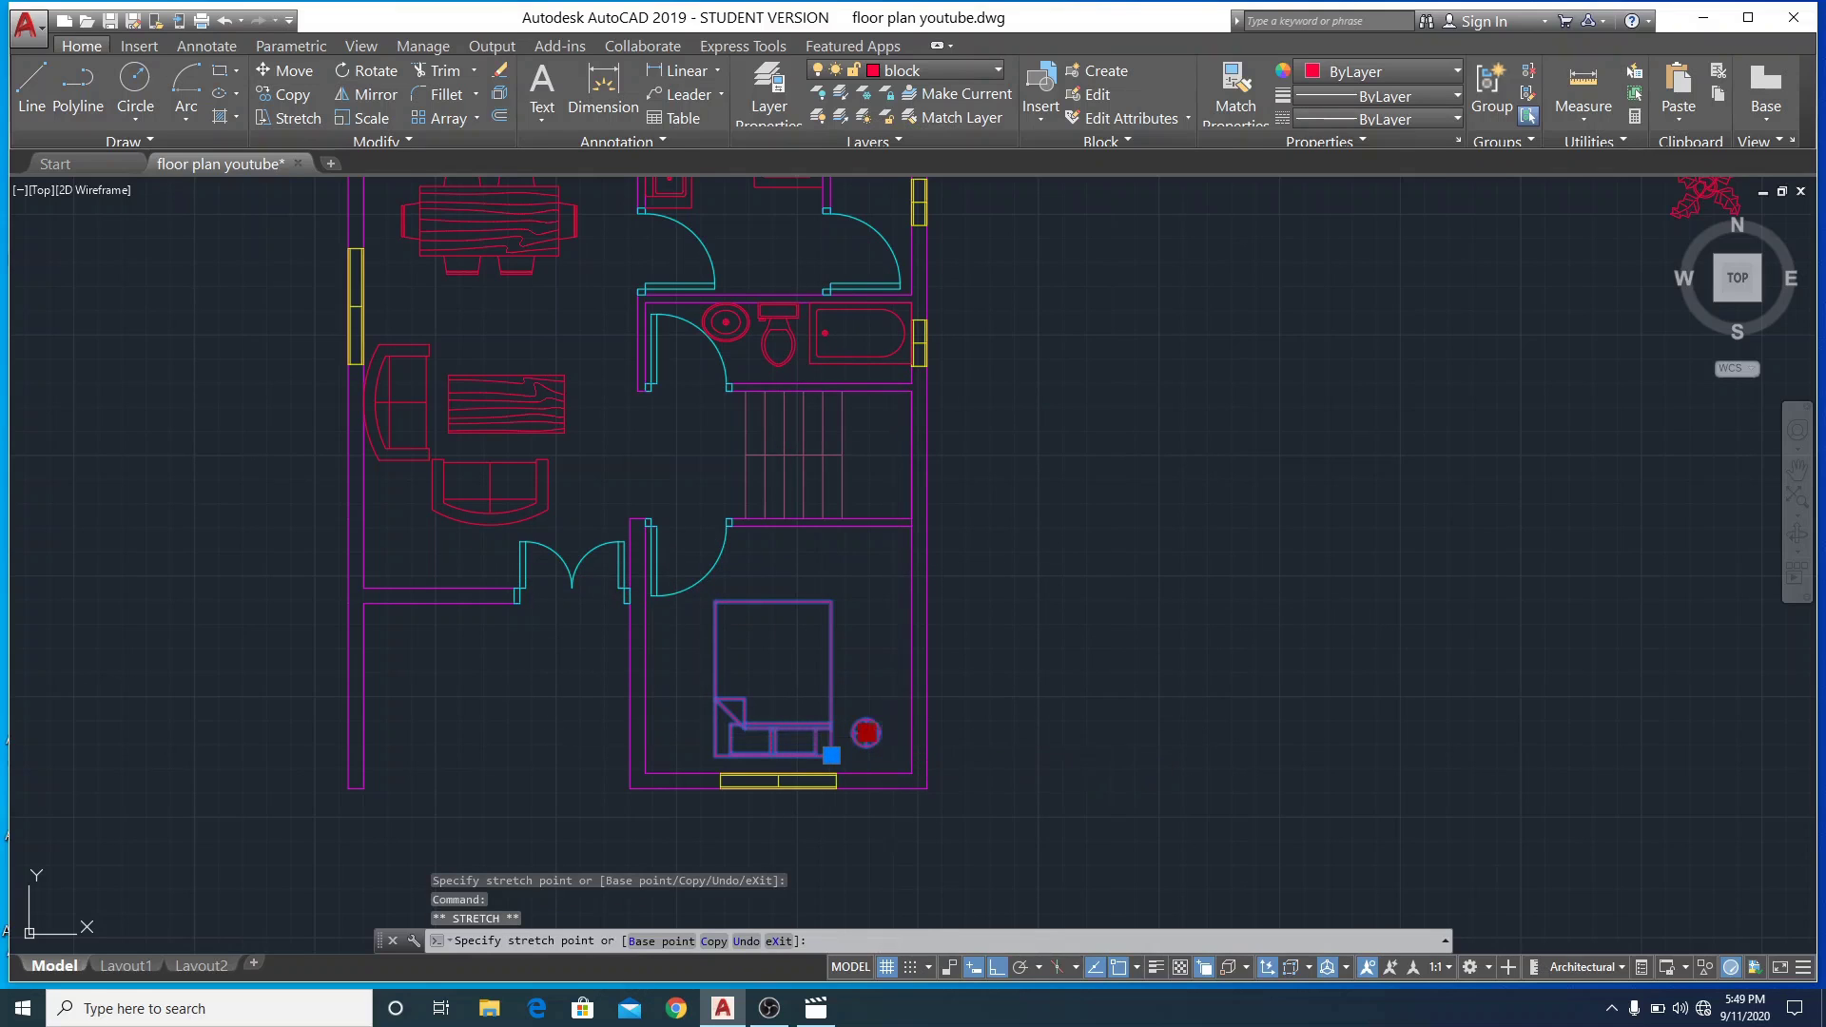
# Shift the bed right by about 1'-4" toward the round lamp and clear the selection
pyautogui.click(831, 754)
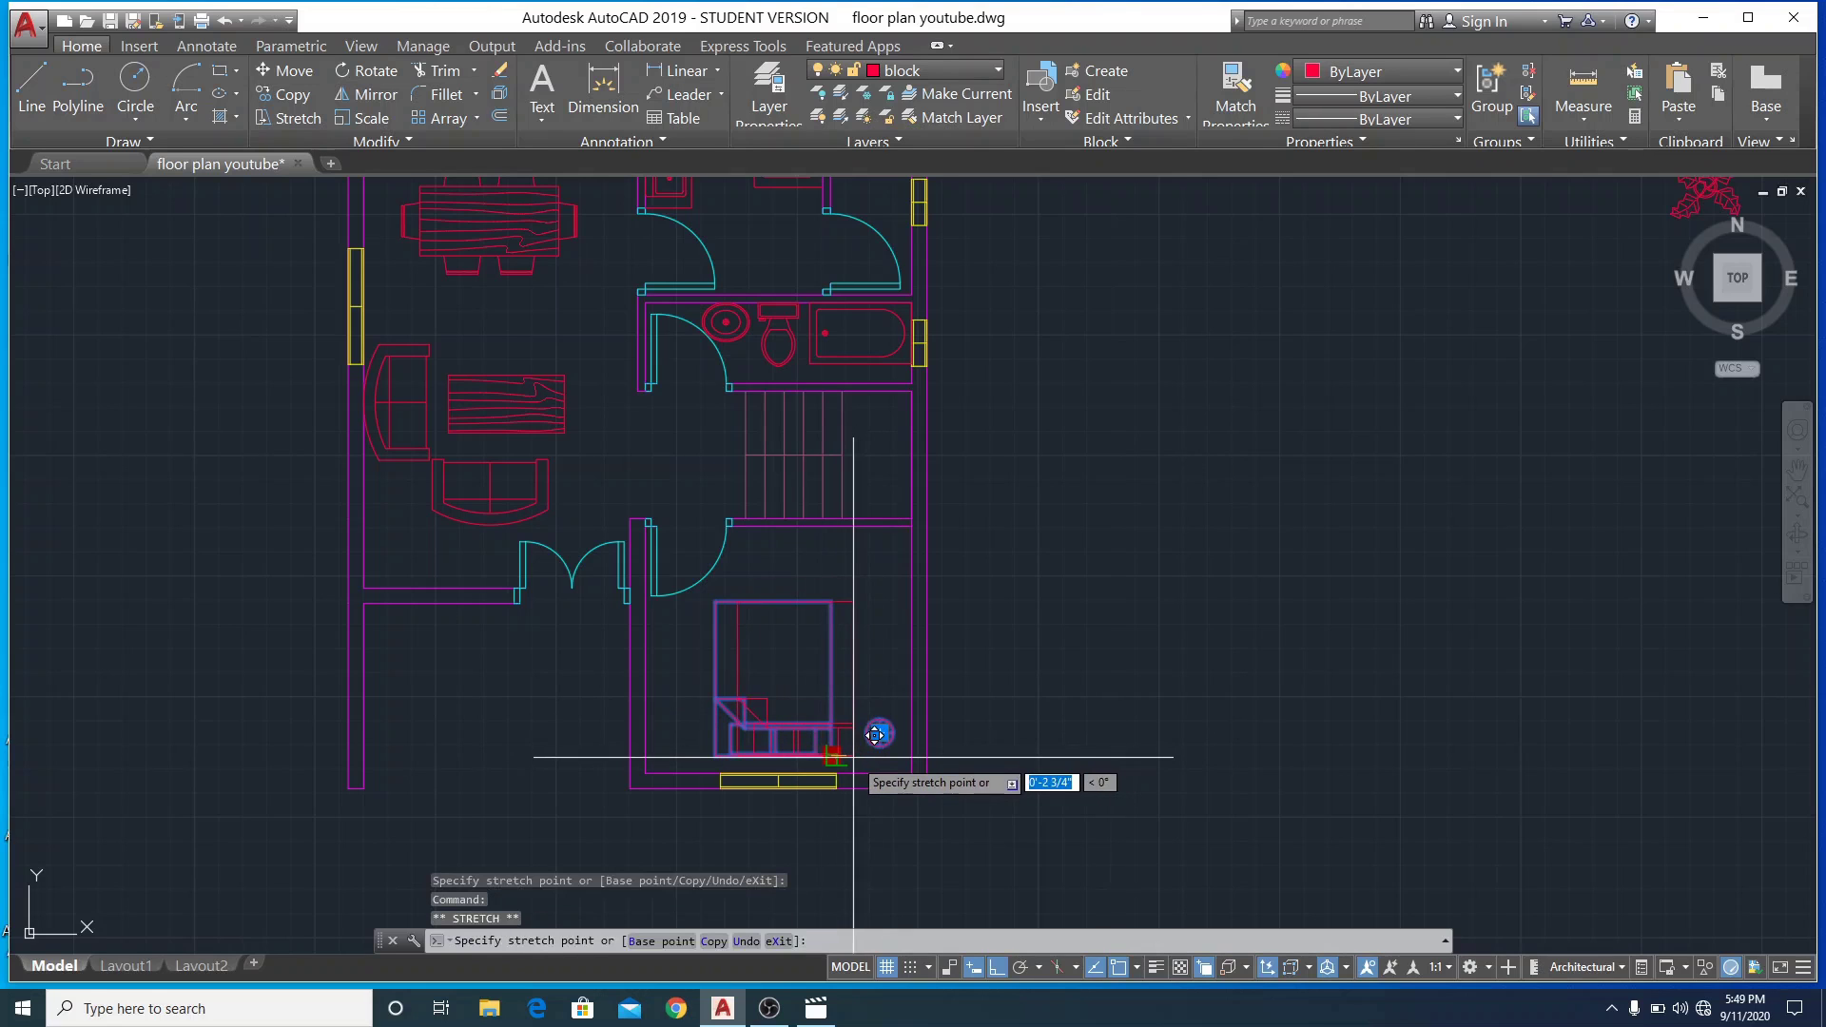
pyautogui.scroll(4, 875, 734)
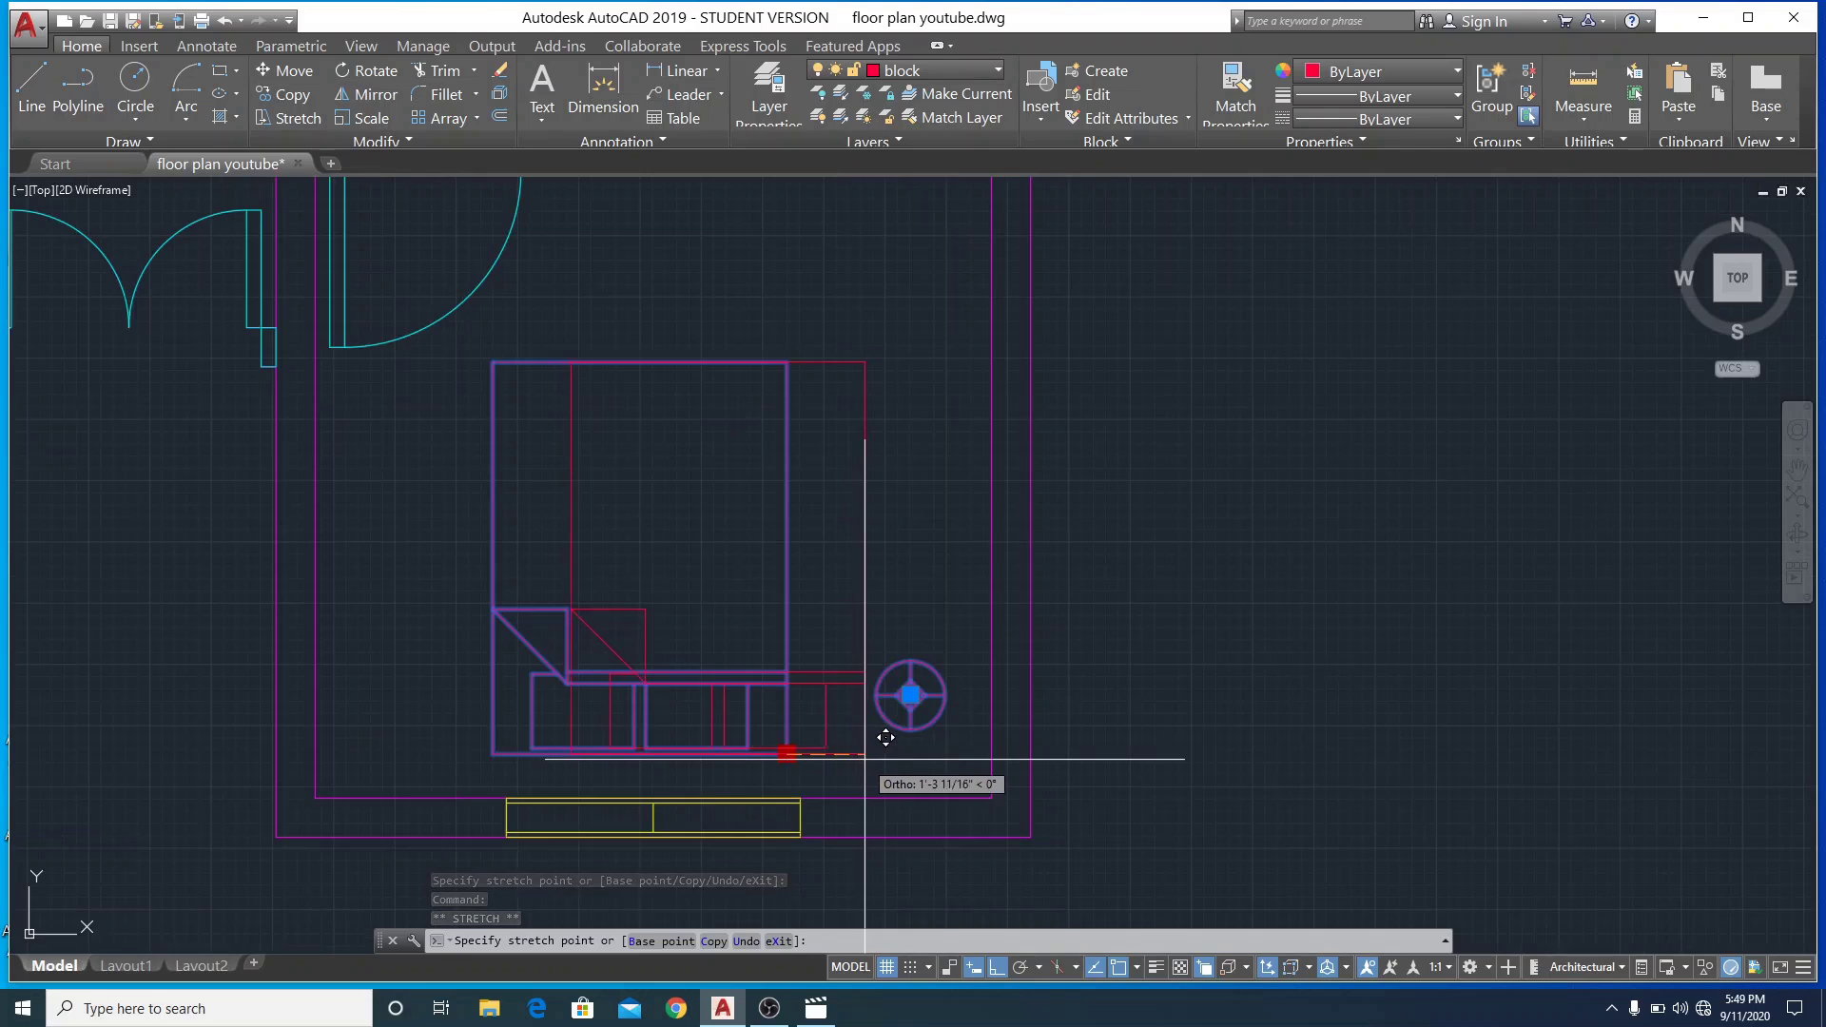
pyautogui.click(870, 740)
pyautogui.scroll(-5, 684, 466)
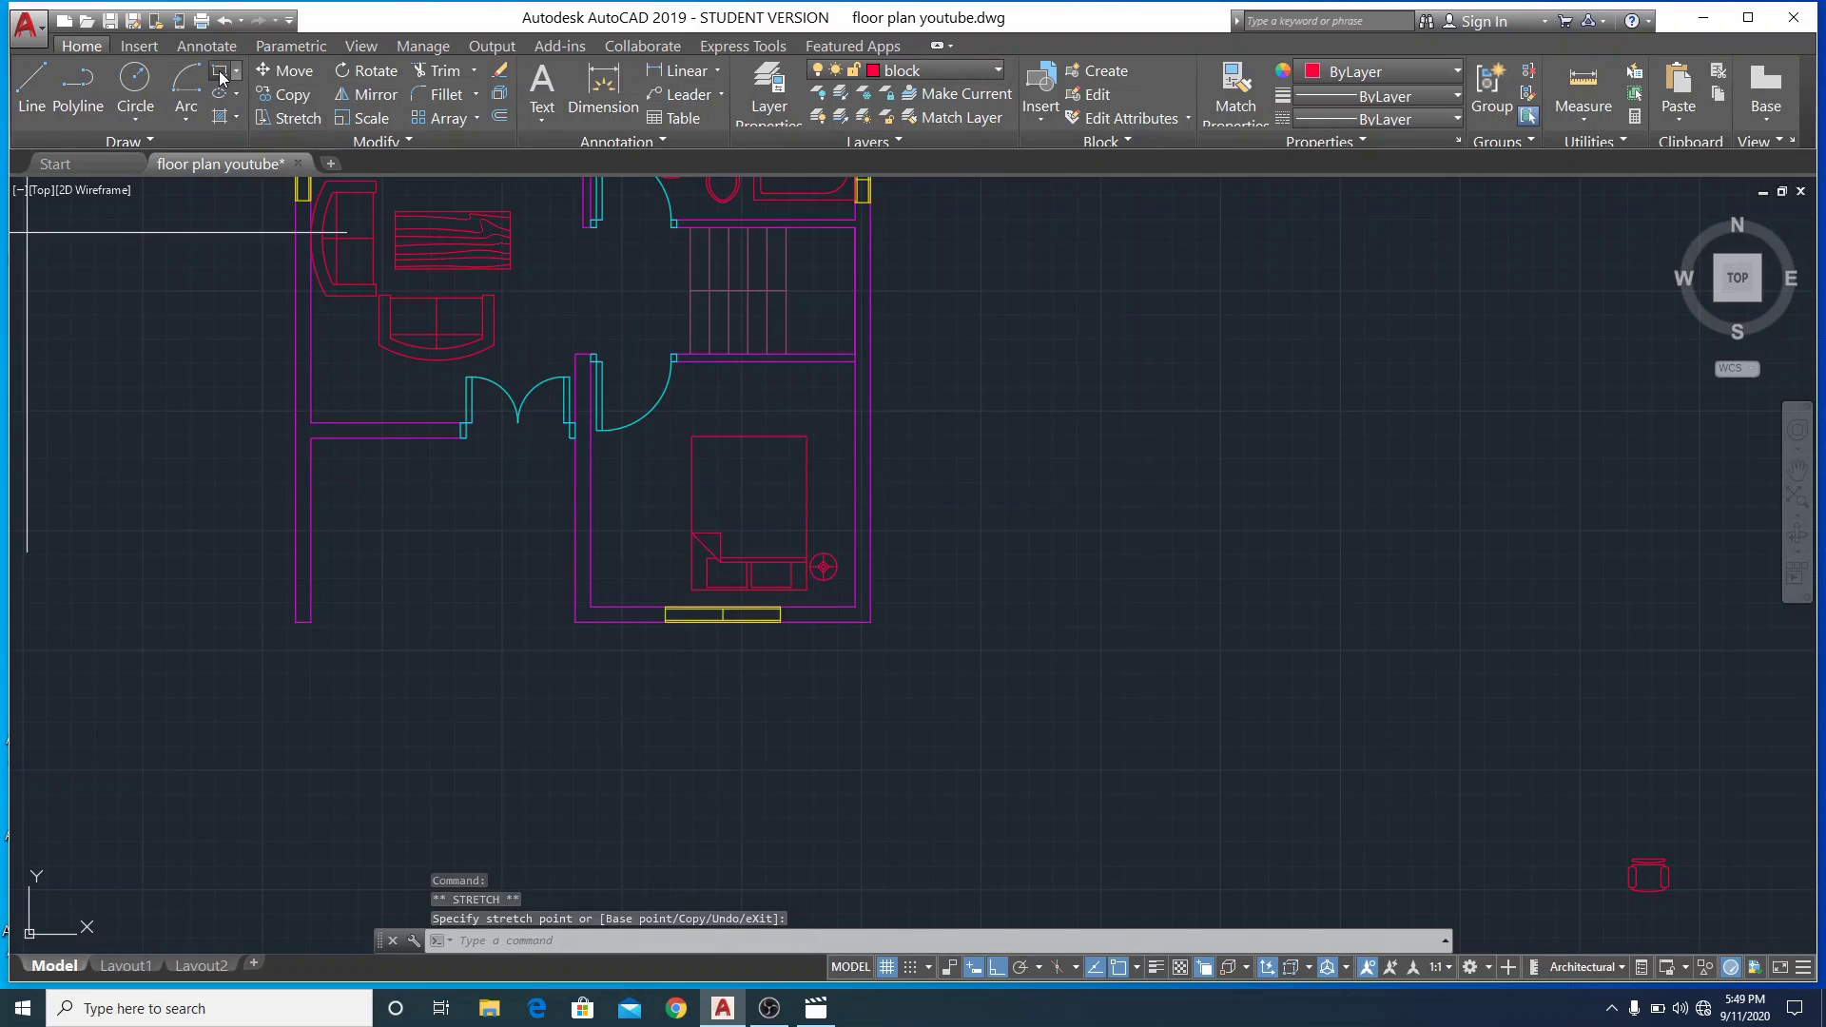
# Draw a thin horizontal rectangle against the bedroom's upper wall, opposite the foot of the bed
pyautogui.click(221, 76)
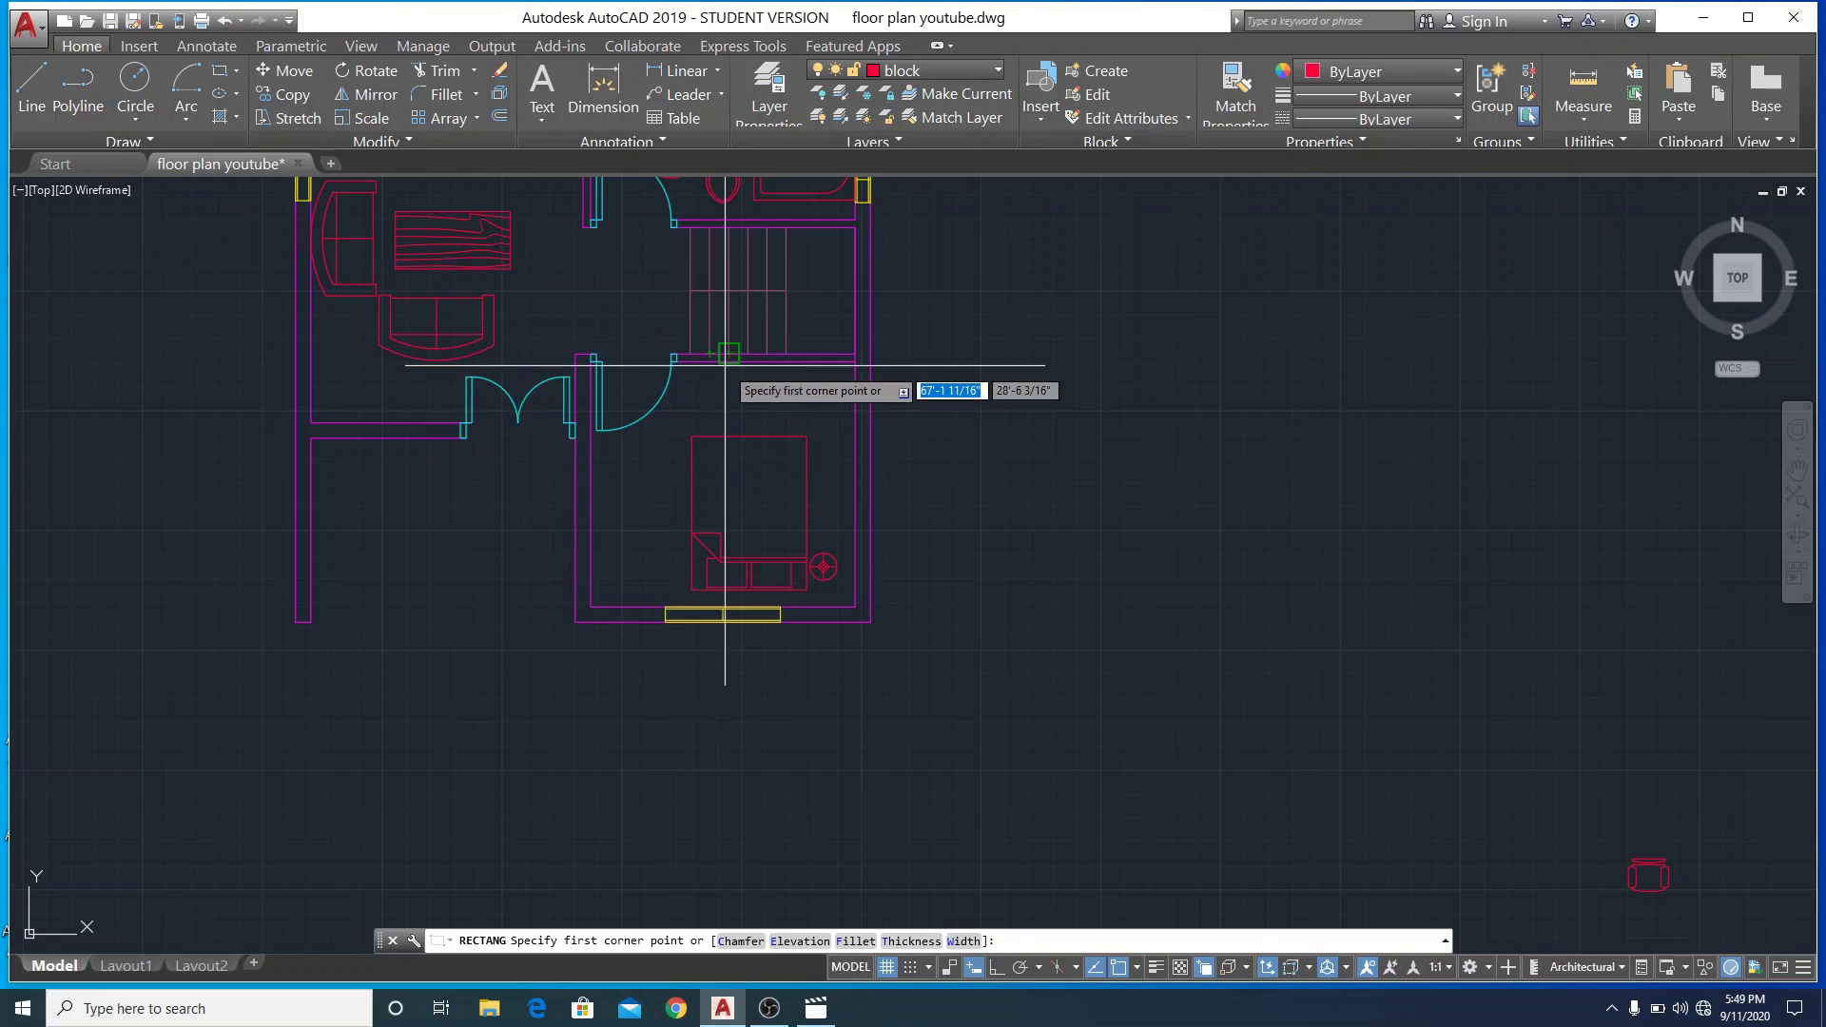
pyautogui.scroll(6, 724, 364)
pyautogui.click(967, 346)
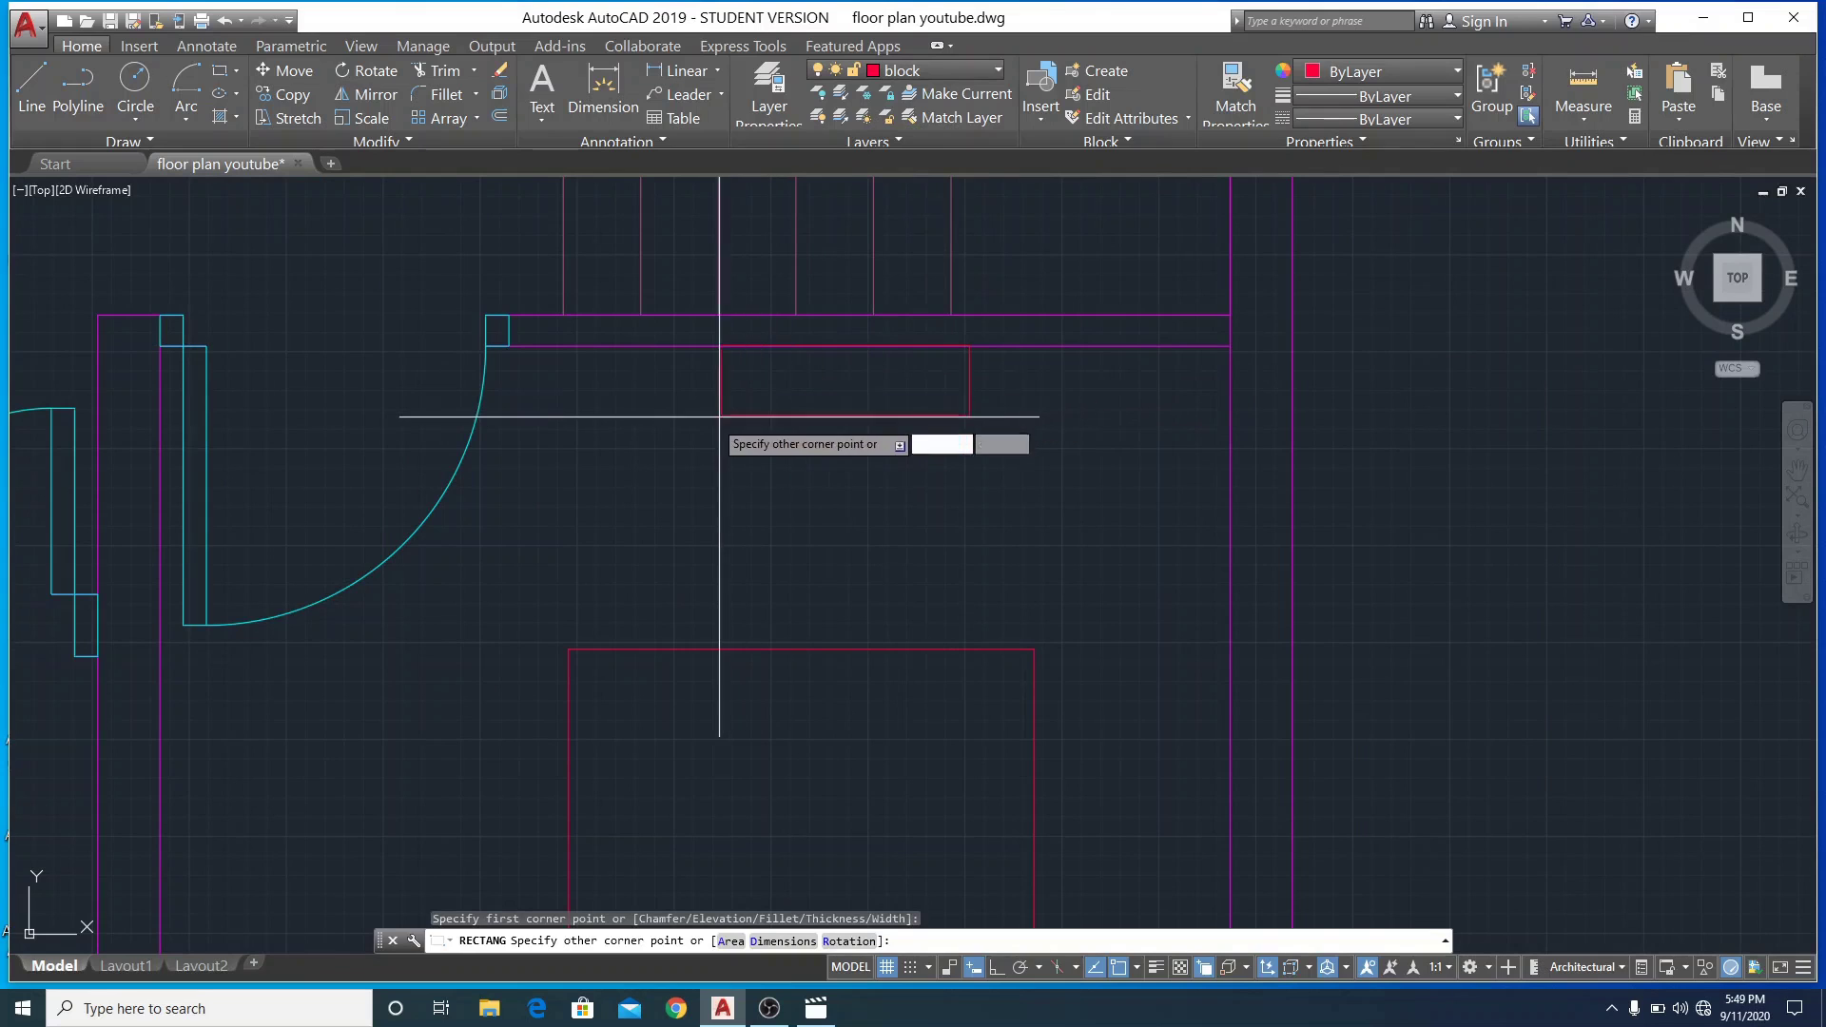
pyautogui.click(674, 373)
pyautogui.scroll(-2, 999, 509)
pyautogui.scroll(-4, 749, 505)
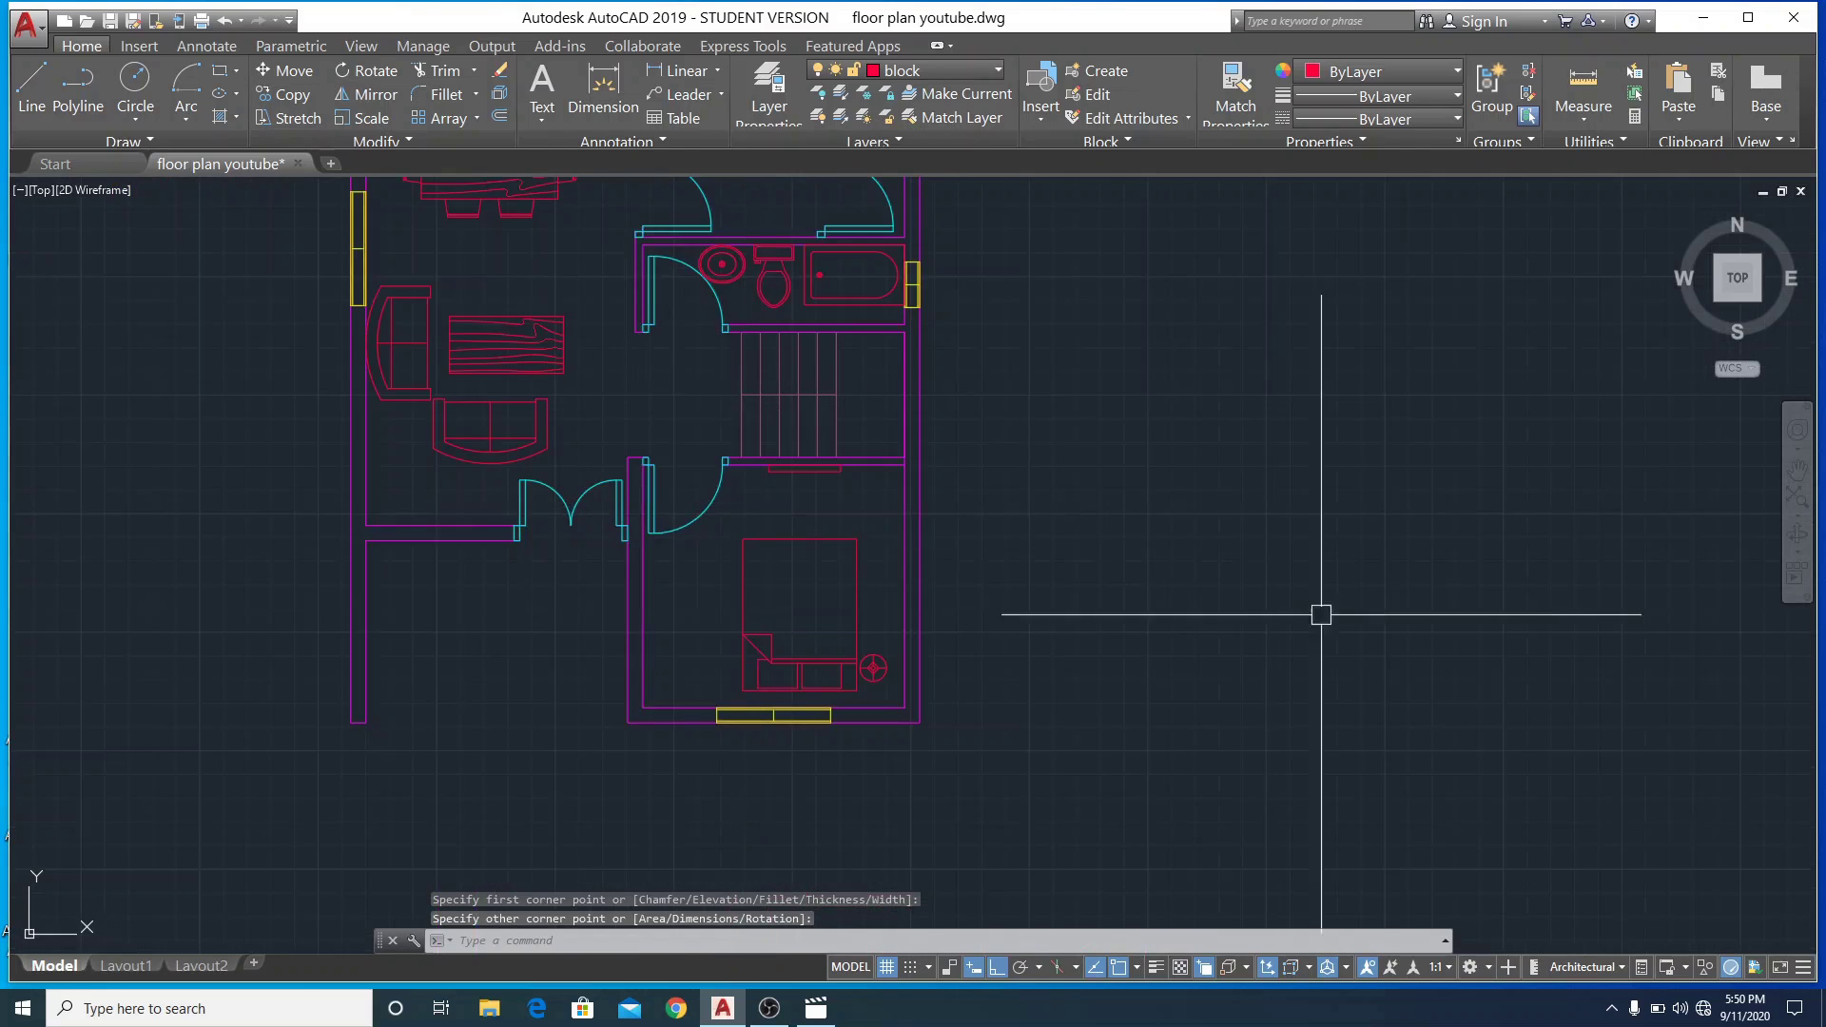
# Move the plant from right of the plan into the bedroom's lower-left corner, beside the bed, and clear the selection
pyautogui.scroll(-4, 1351, 601)
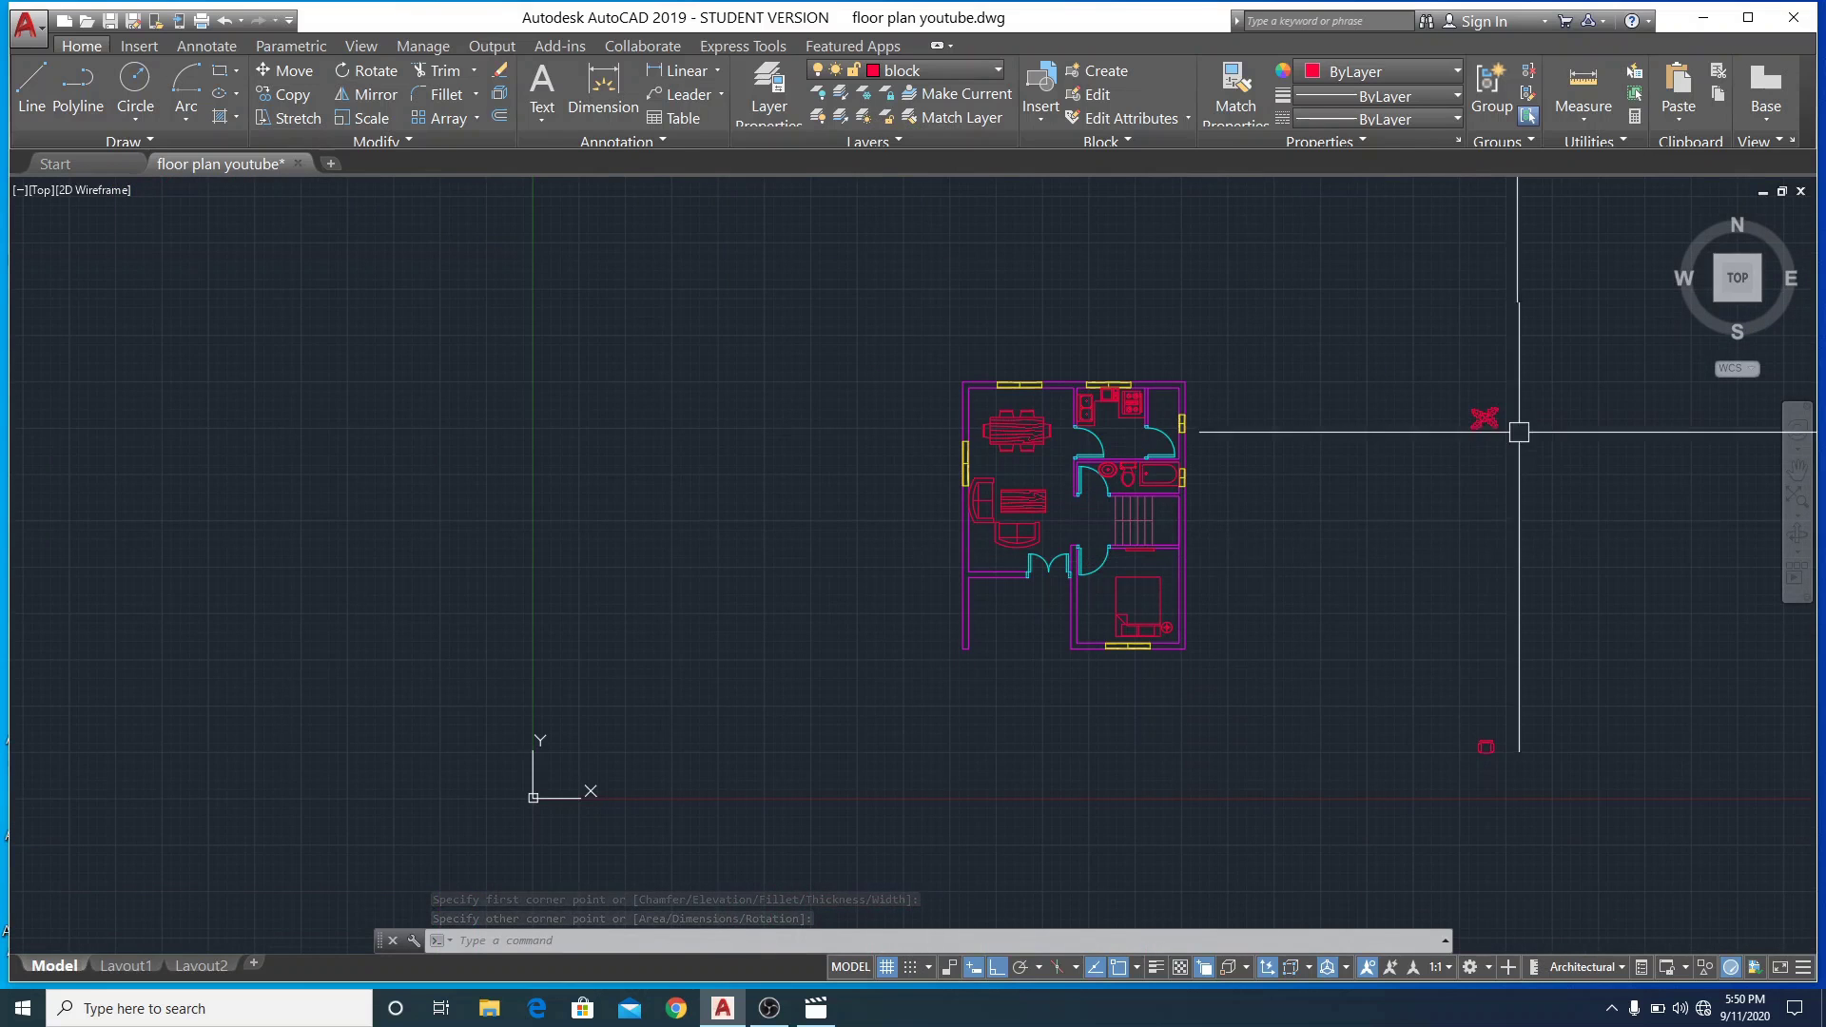
pyautogui.click(1474, 416)
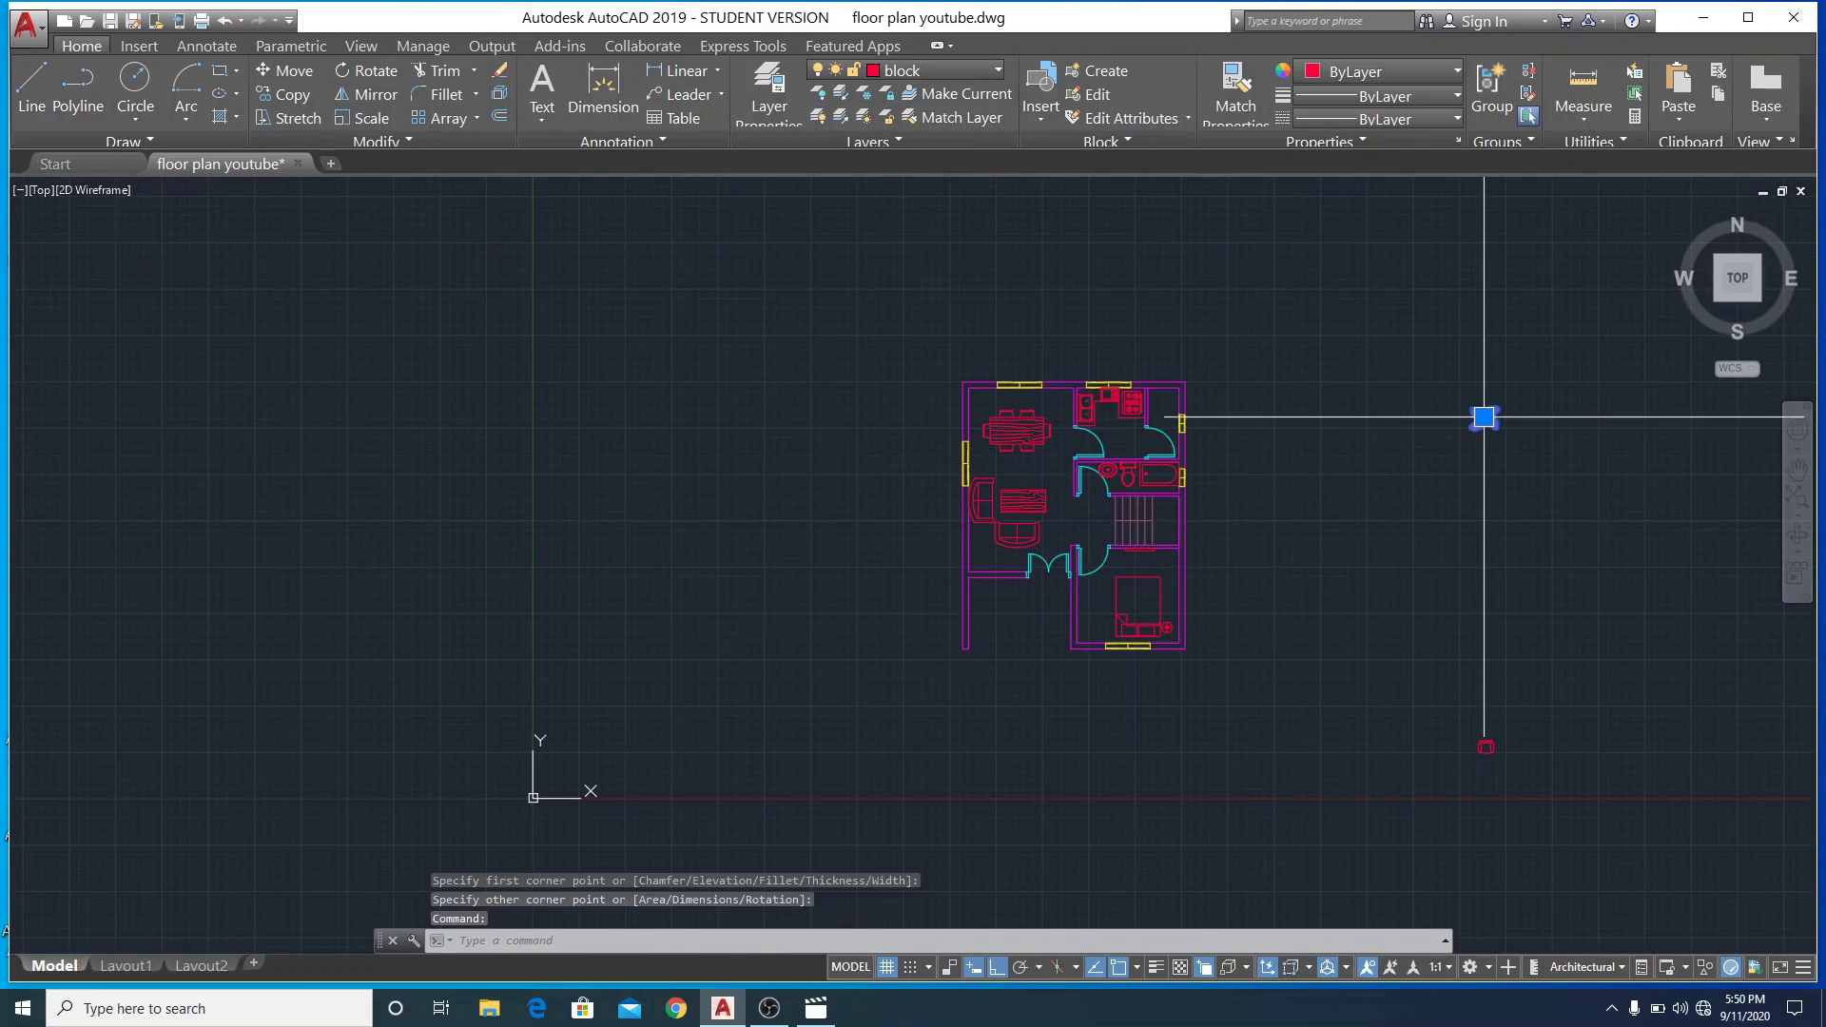
pyautogui.click(1484, 416)
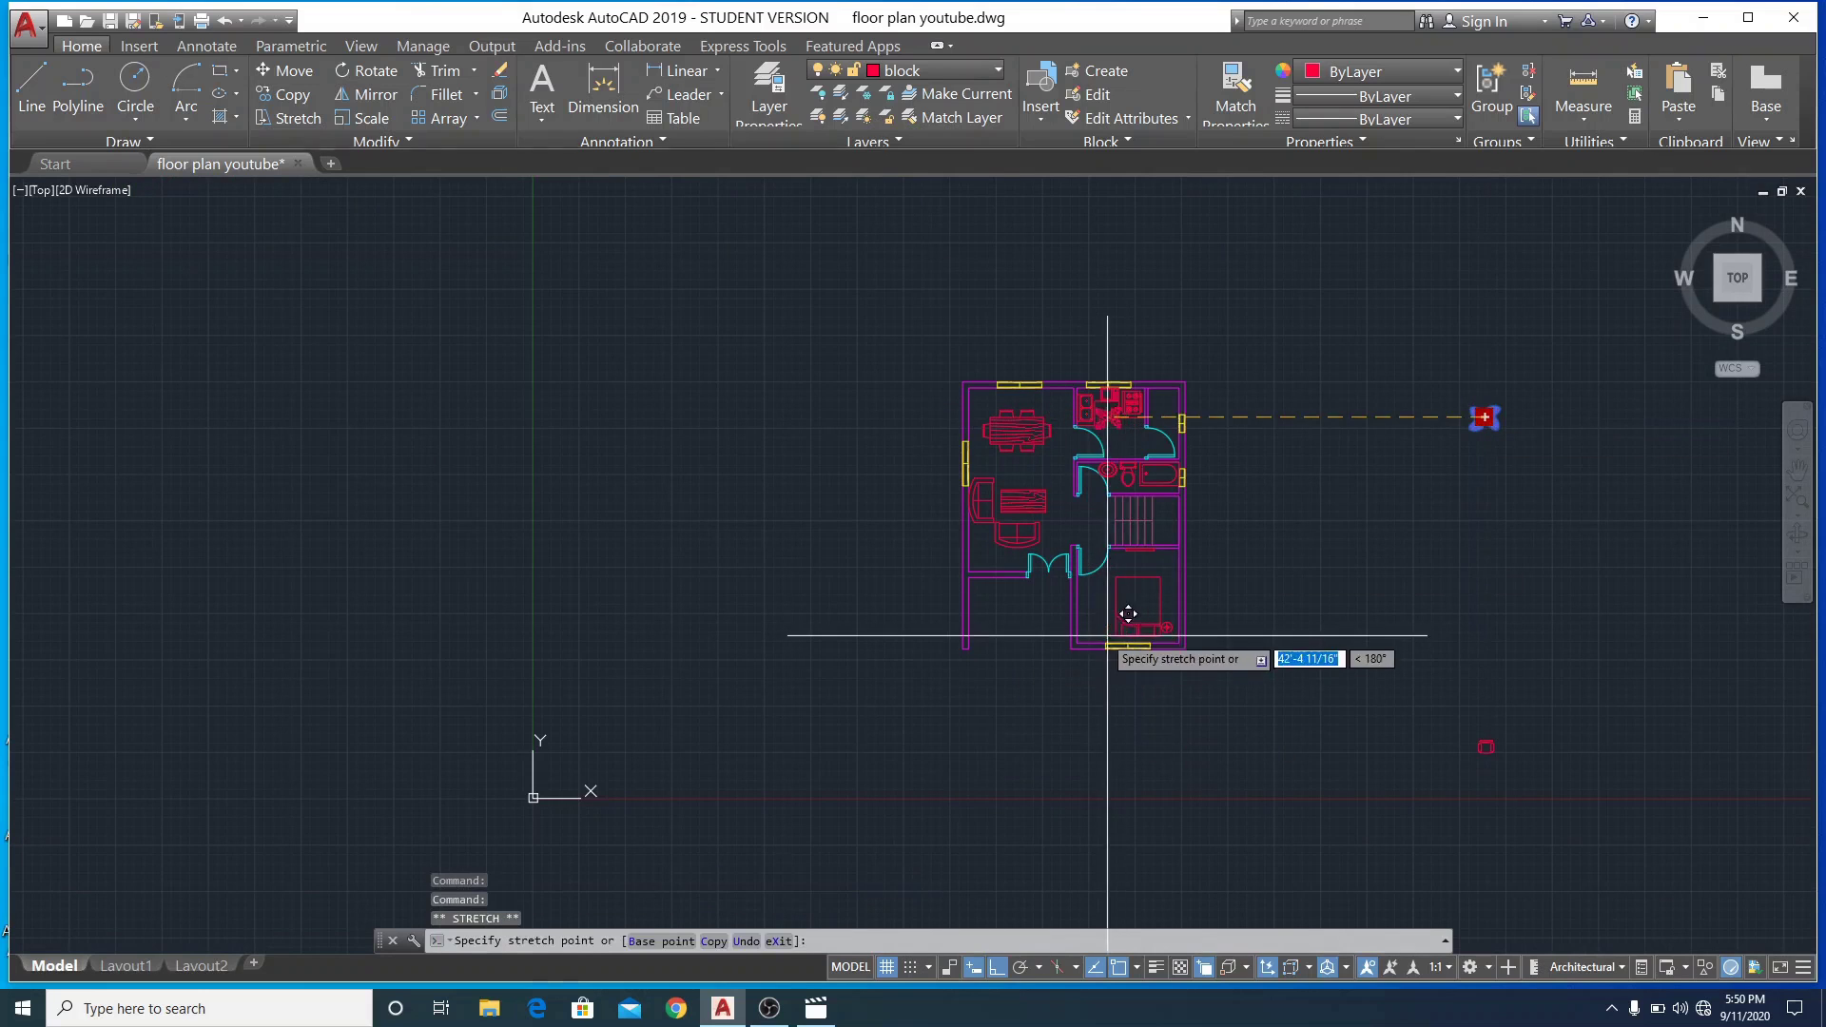
pyautogui.scroll(2, 1122, 611)
pyautogui.scroll(4, 1120, 610)
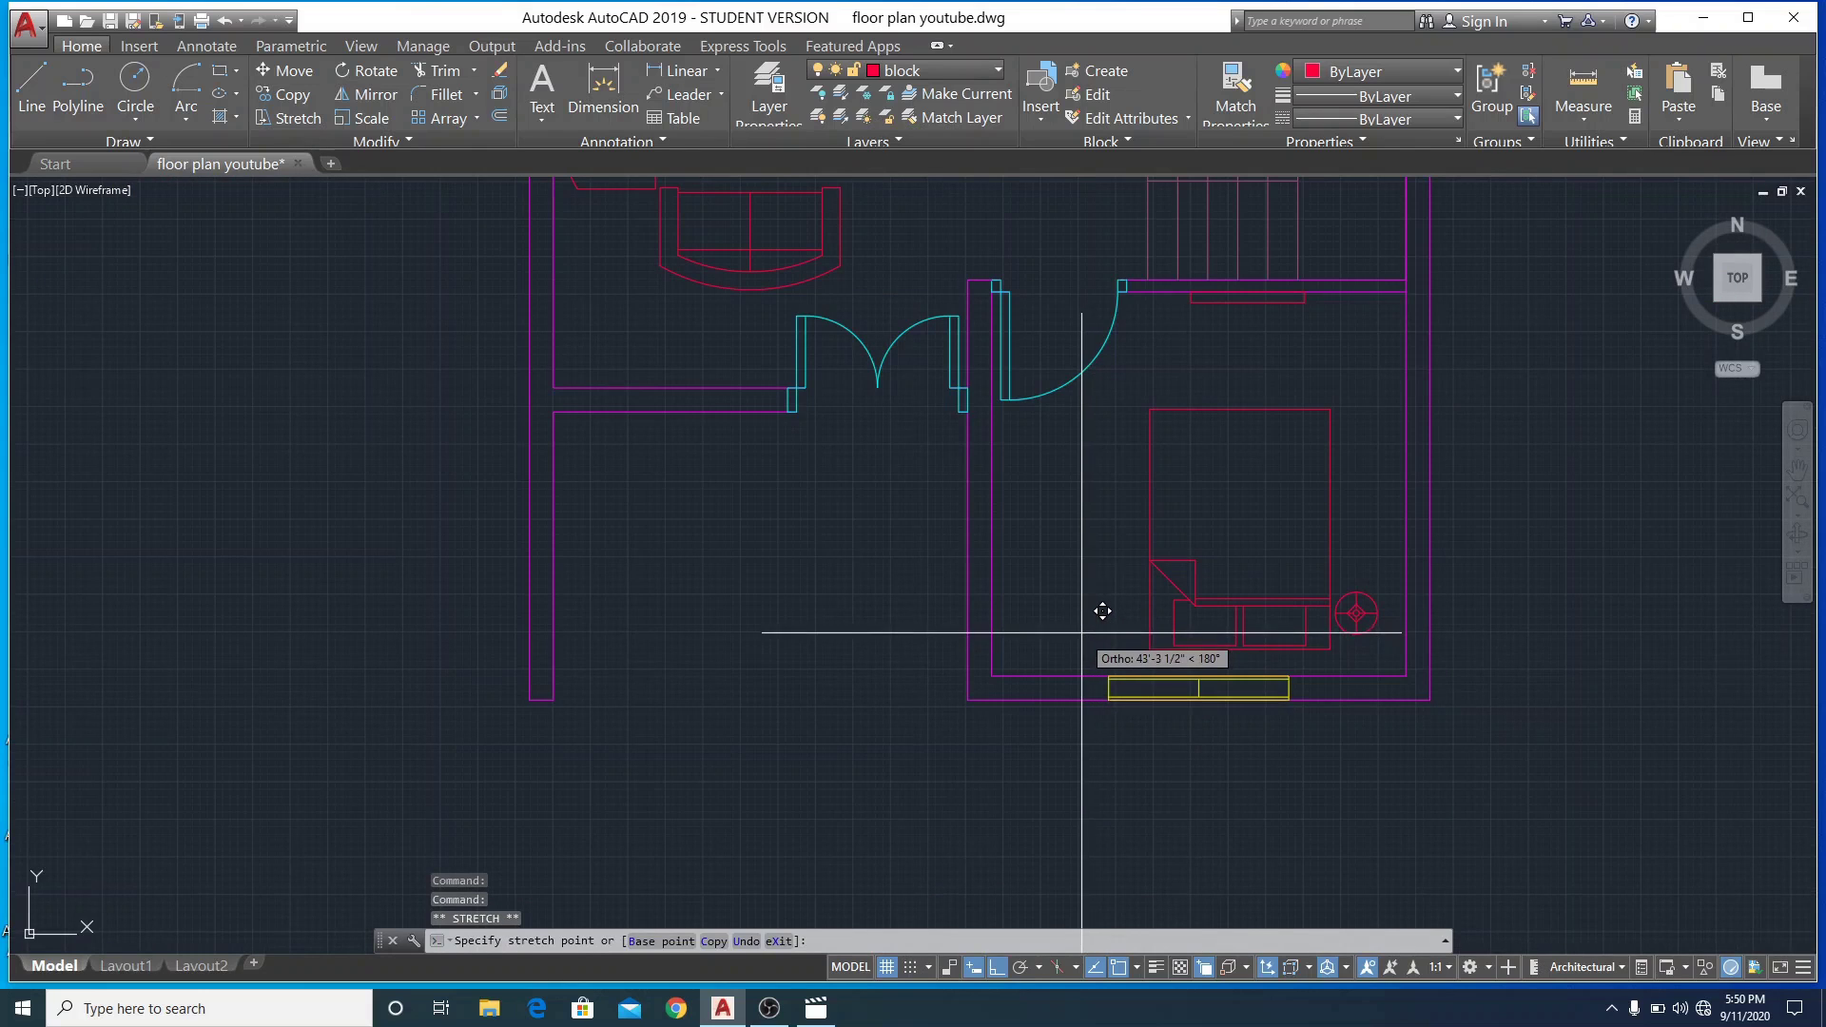
pyautogui.scroll(-4, 1081, 629)
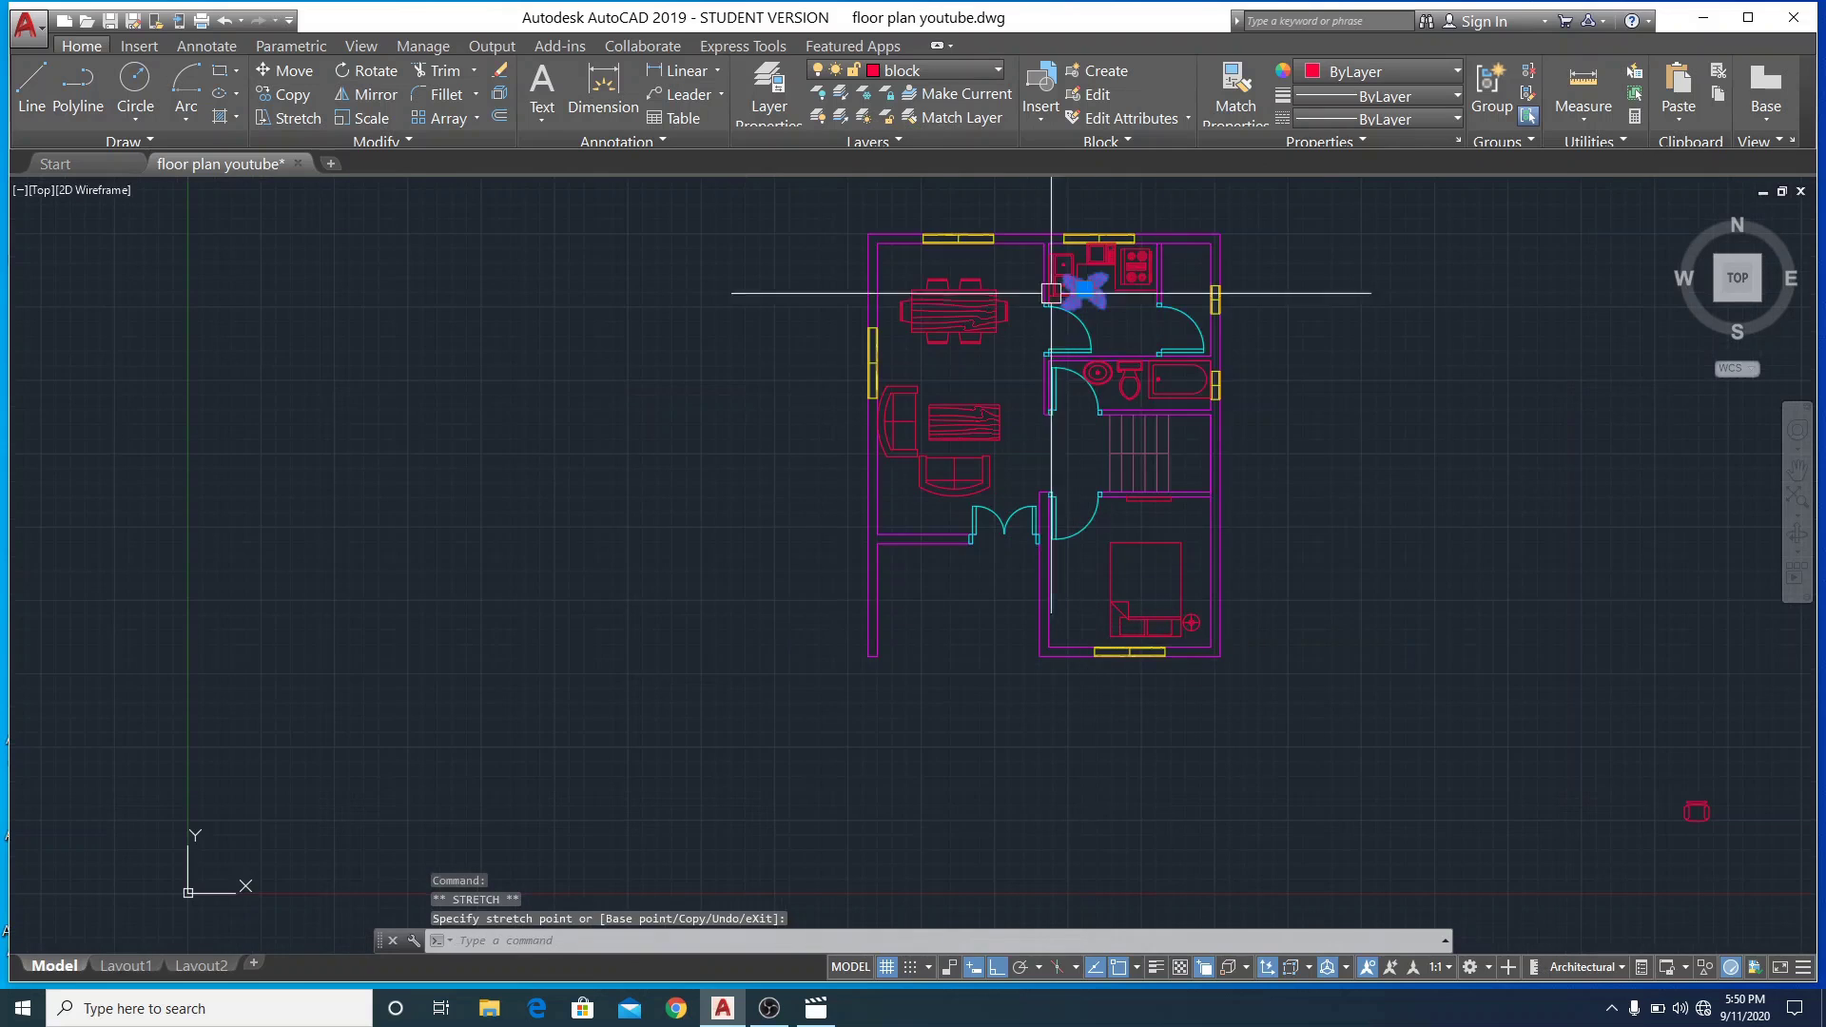
pyautogui.click(1082, 287)
pyautogui.click(1084, 289)
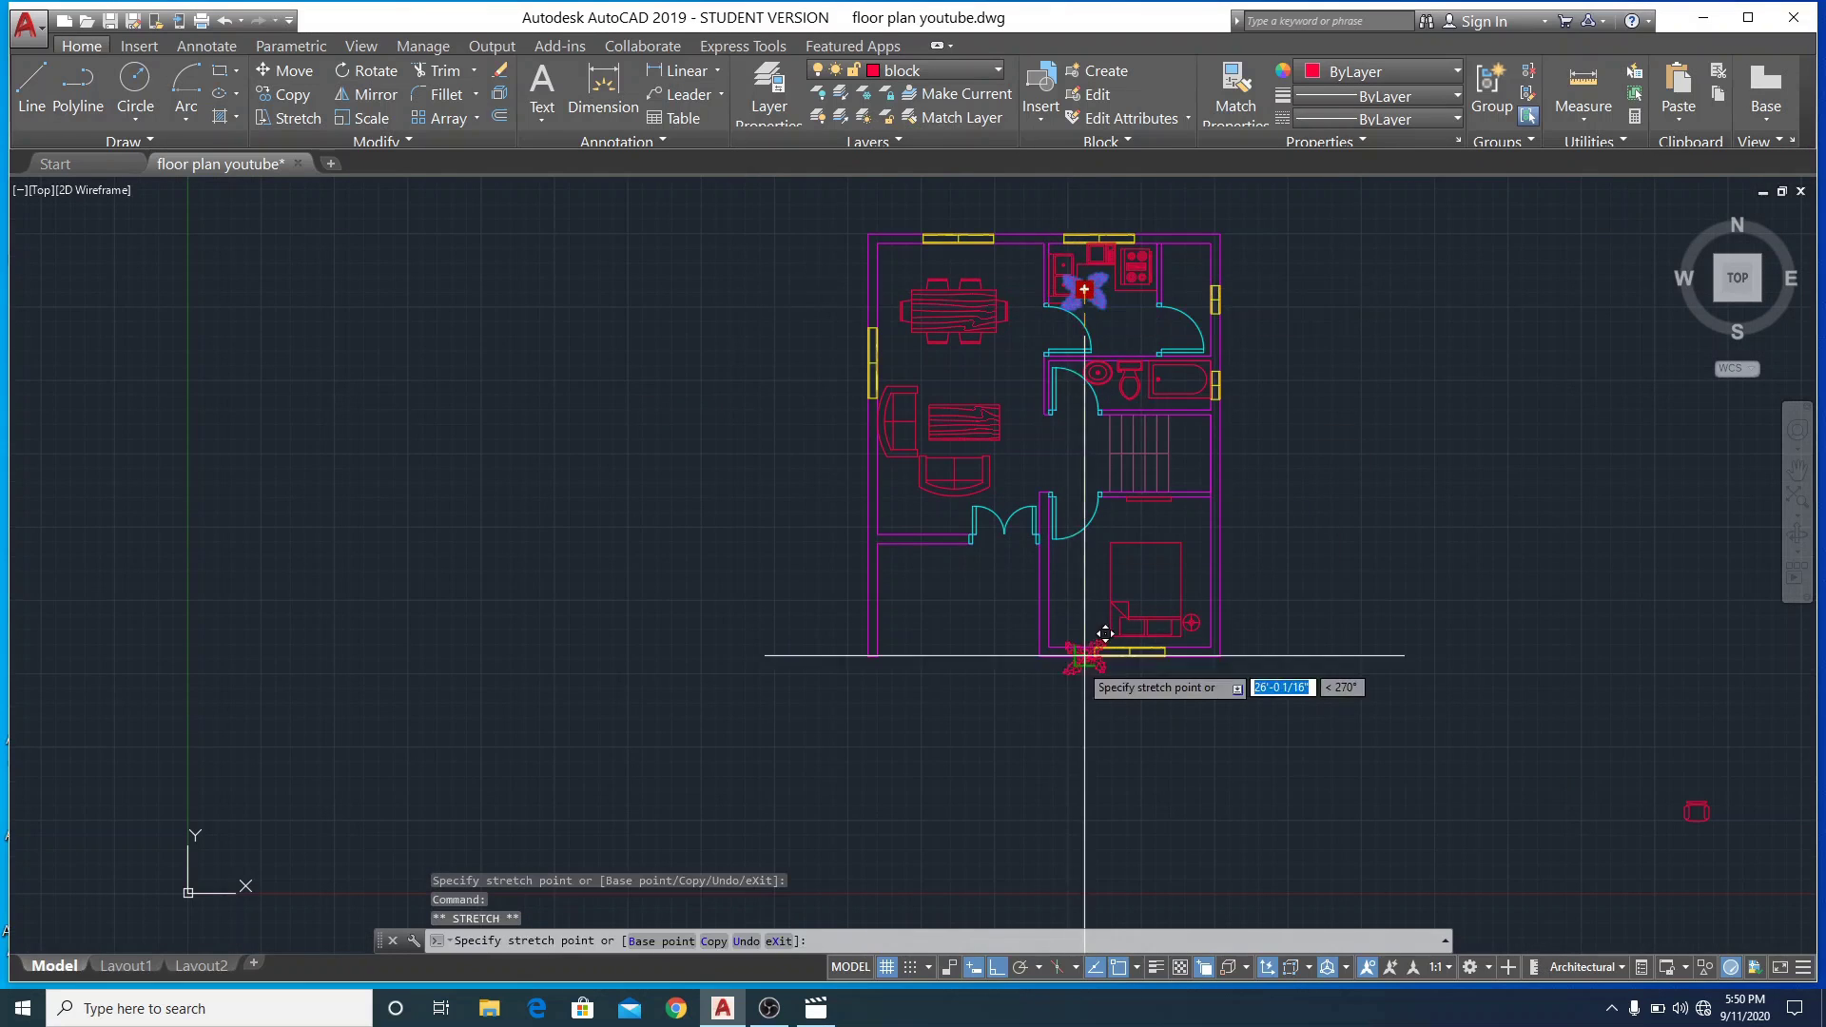
pyautogui.click(1070, 618)
pyautogui.press('Escape')
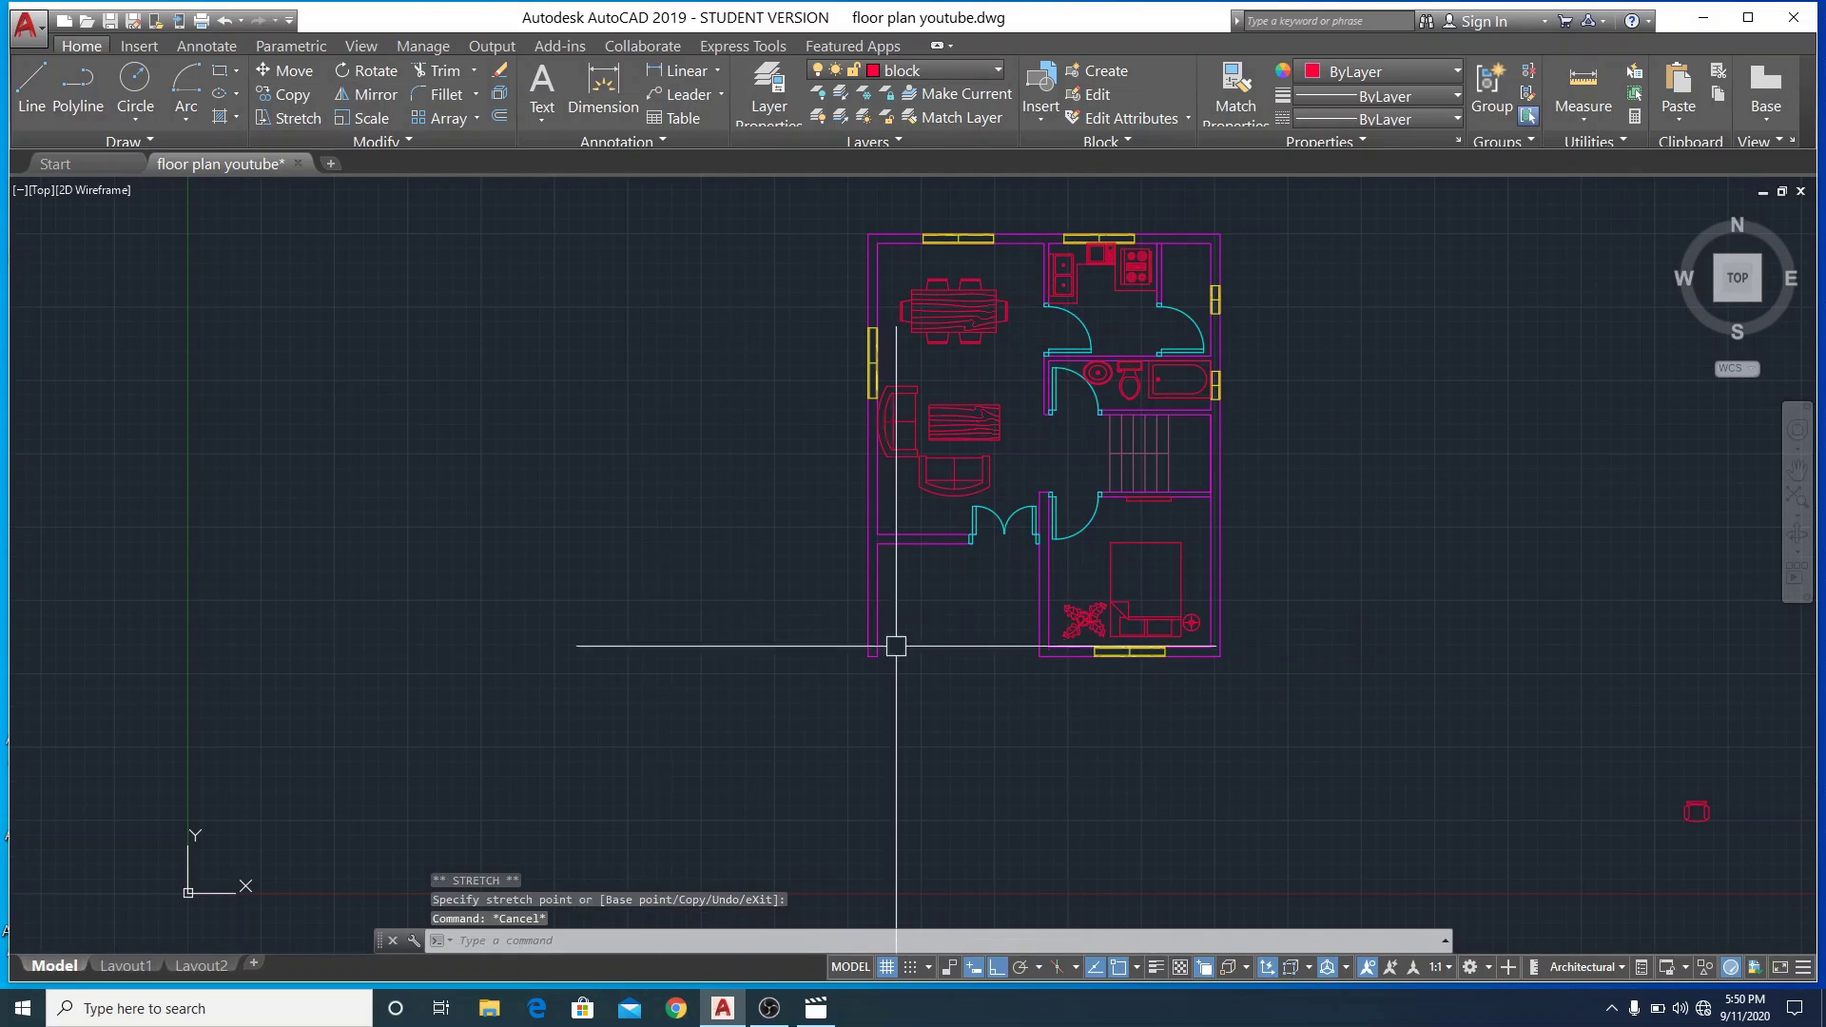
pyautogui.scroll(-4, 764, 599)
pyautogui.scroll(4, 898, 599)
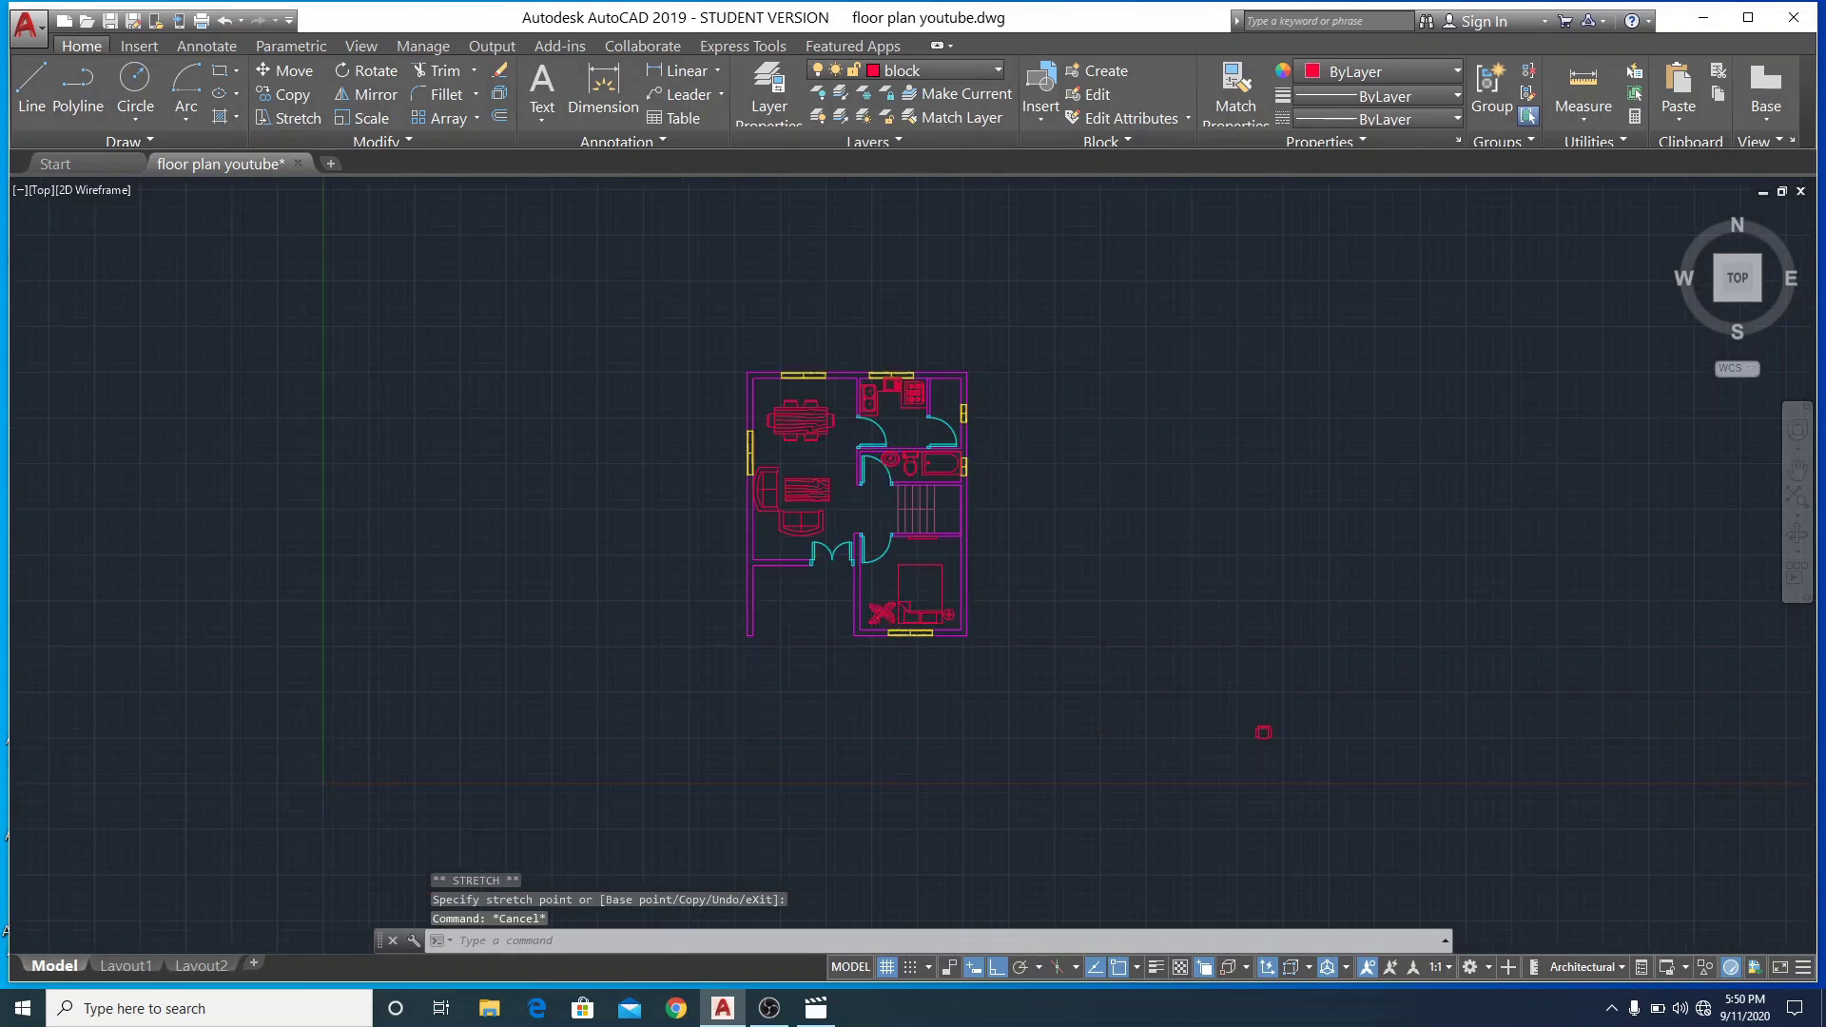